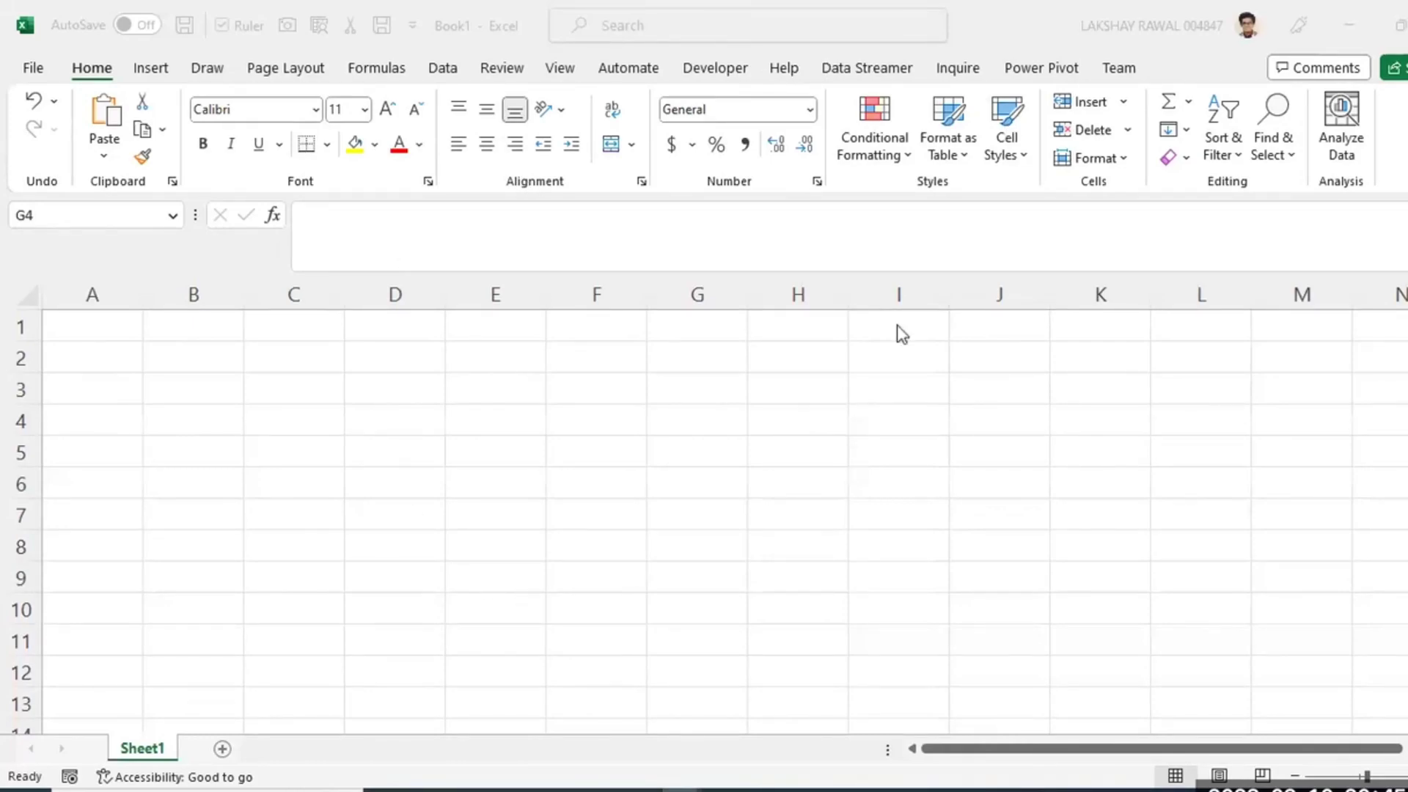
Examine the account page for the signed-in user, subscription product and Excel version, and return to the worksheet.
left_click(35, 68)
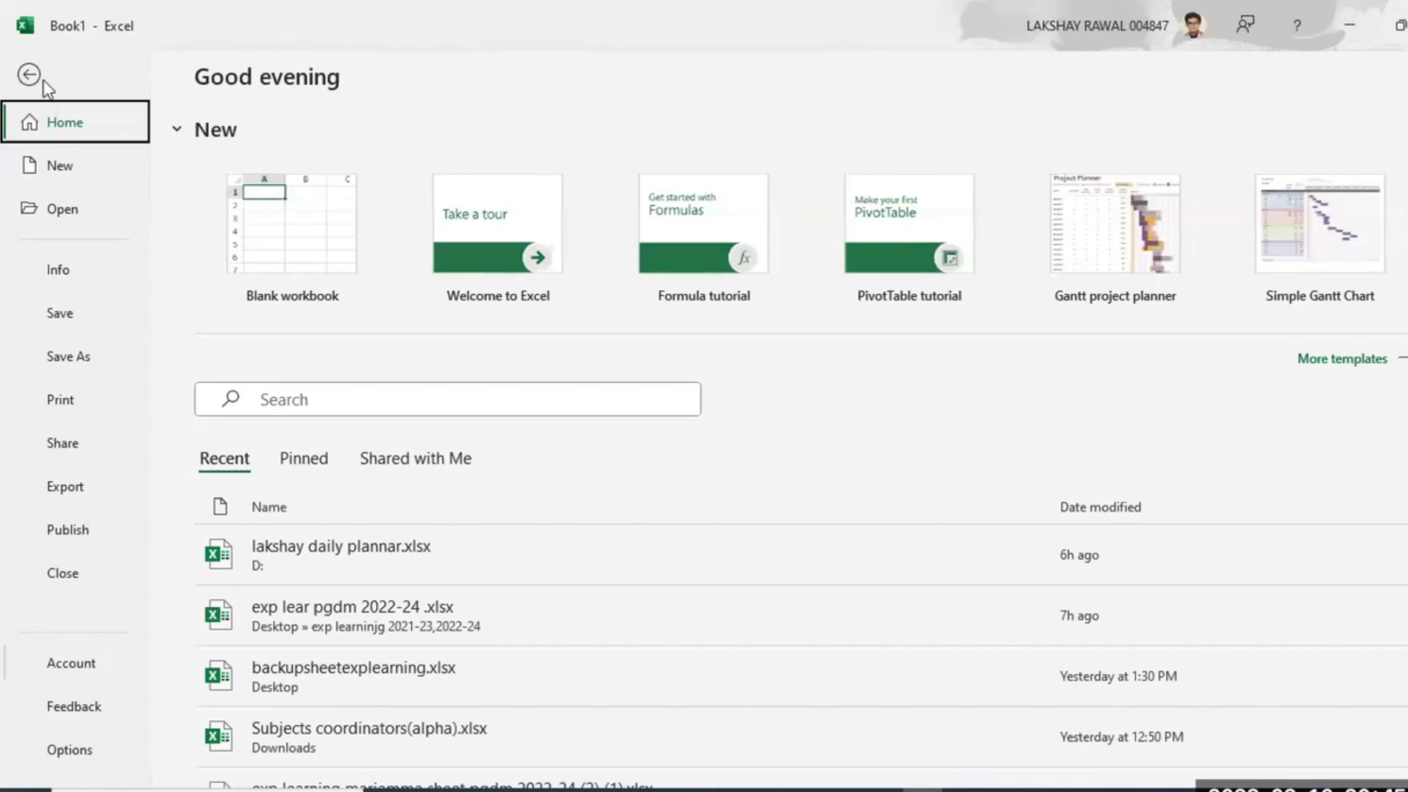
left_click(66, 668)
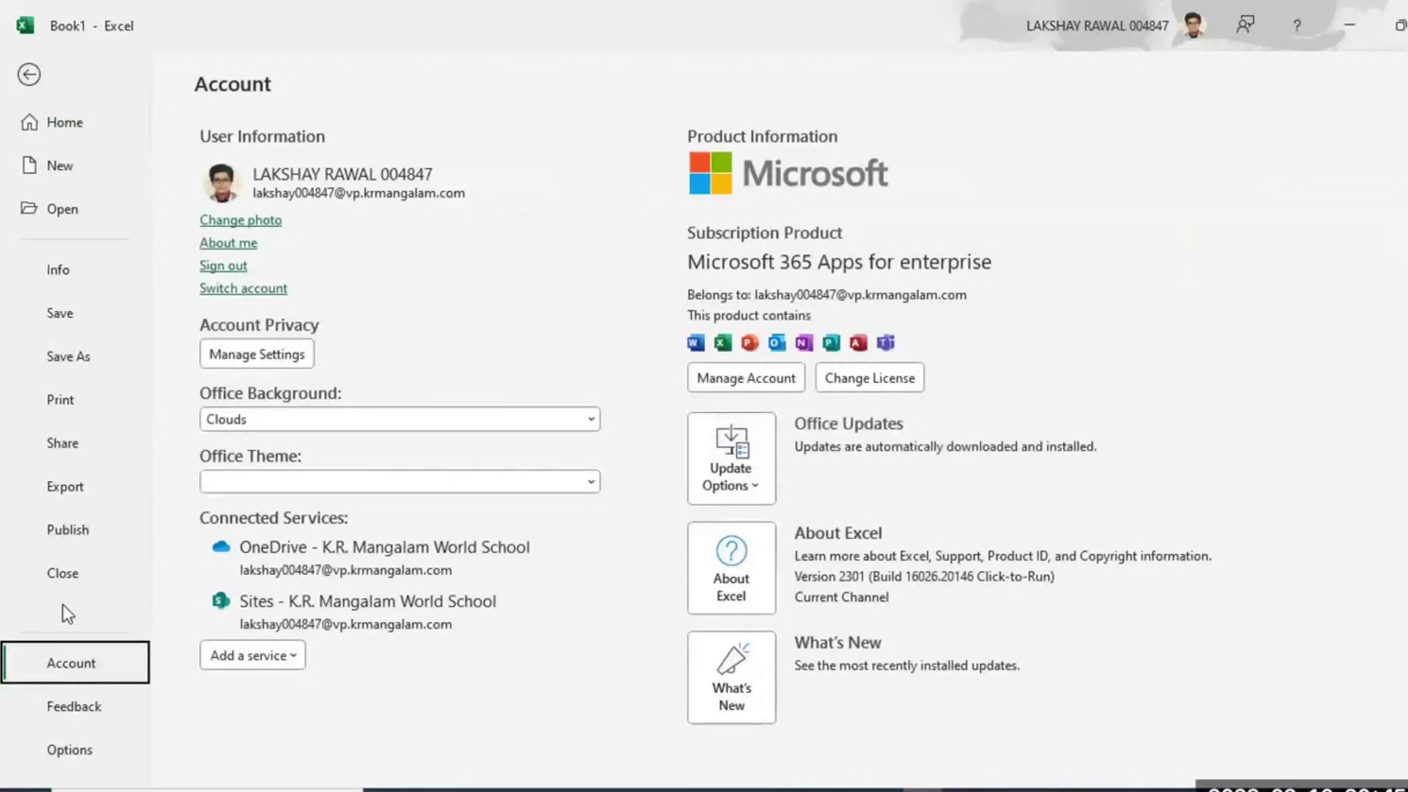
left_click(28, 73)
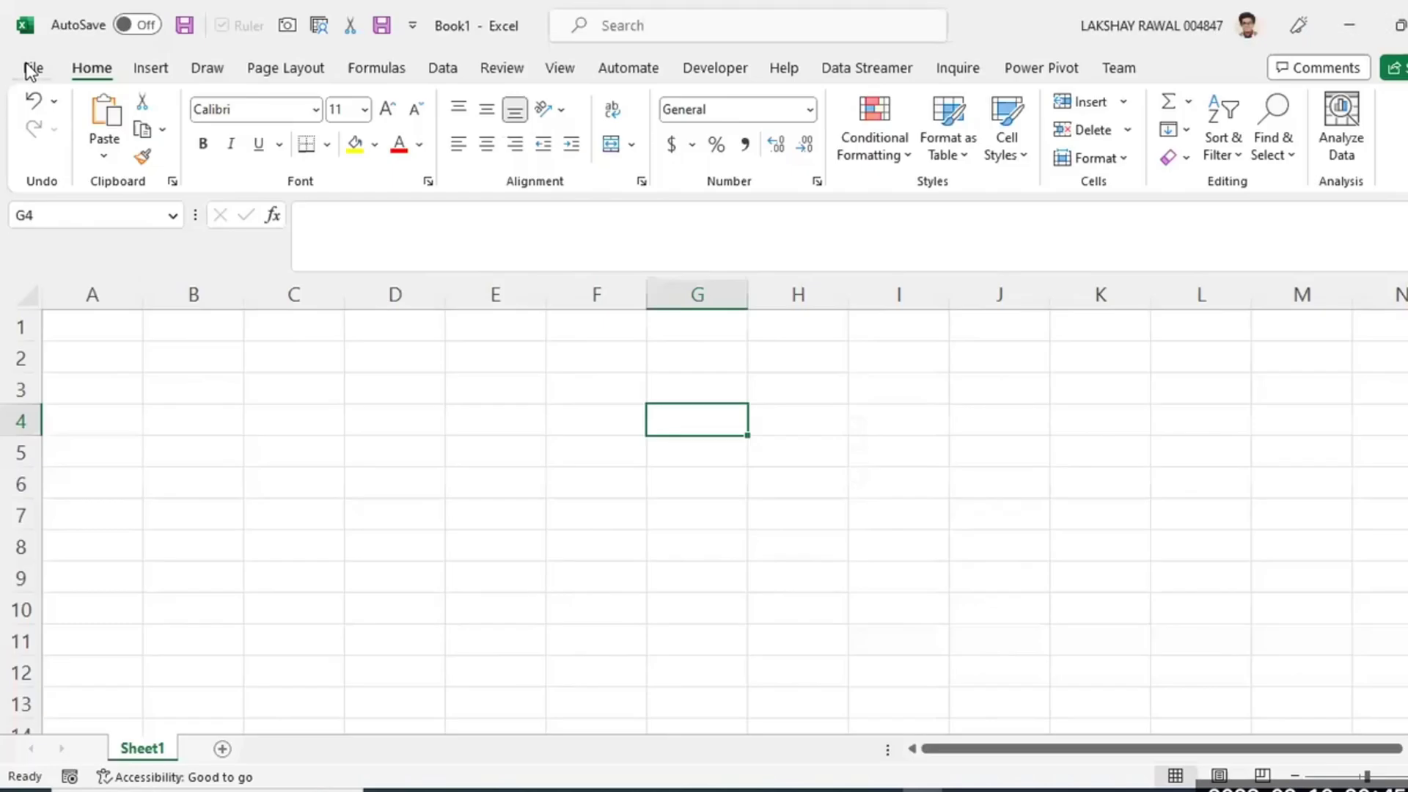
left_click(28, 69)
left_click(60, 675)
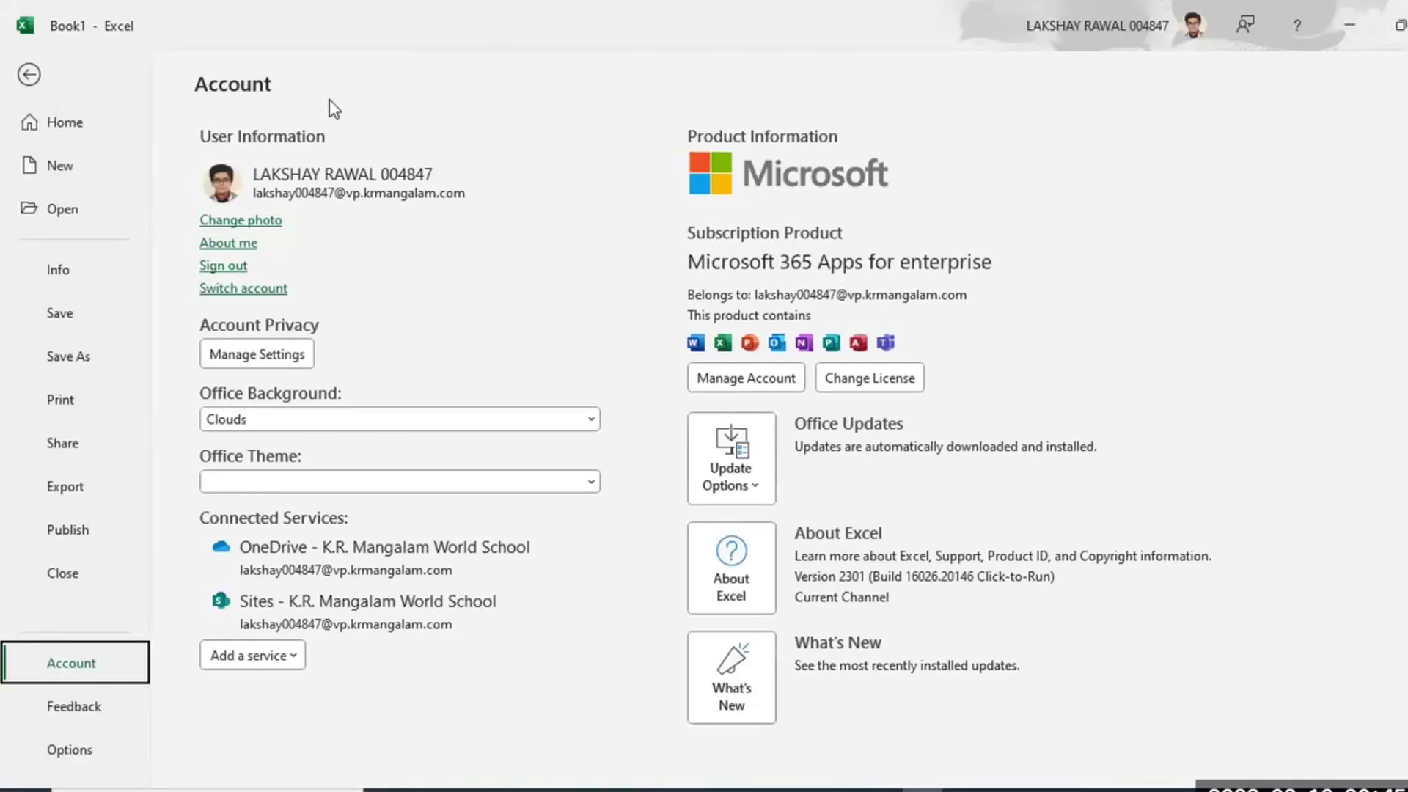
left_click(27, 76)
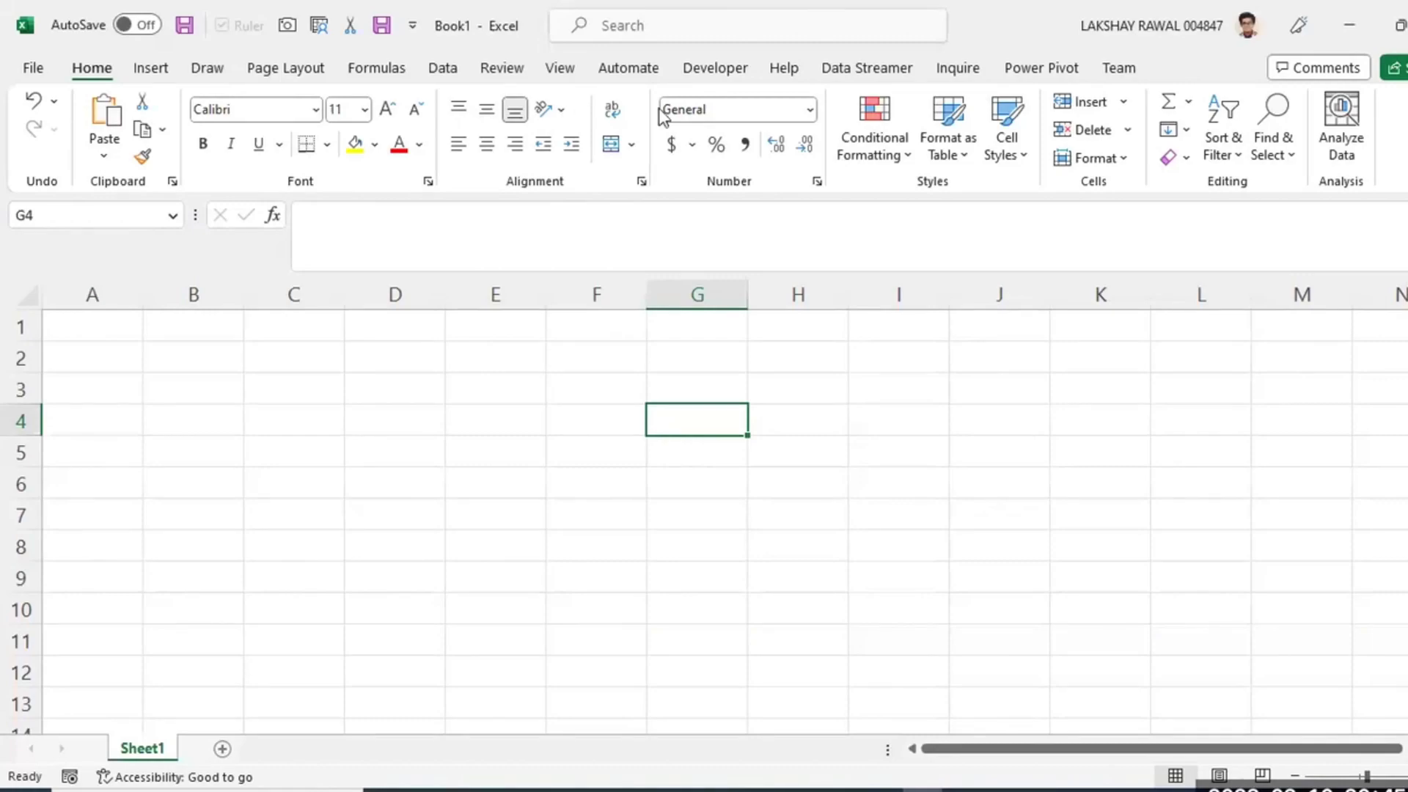
key("ctrl+n")
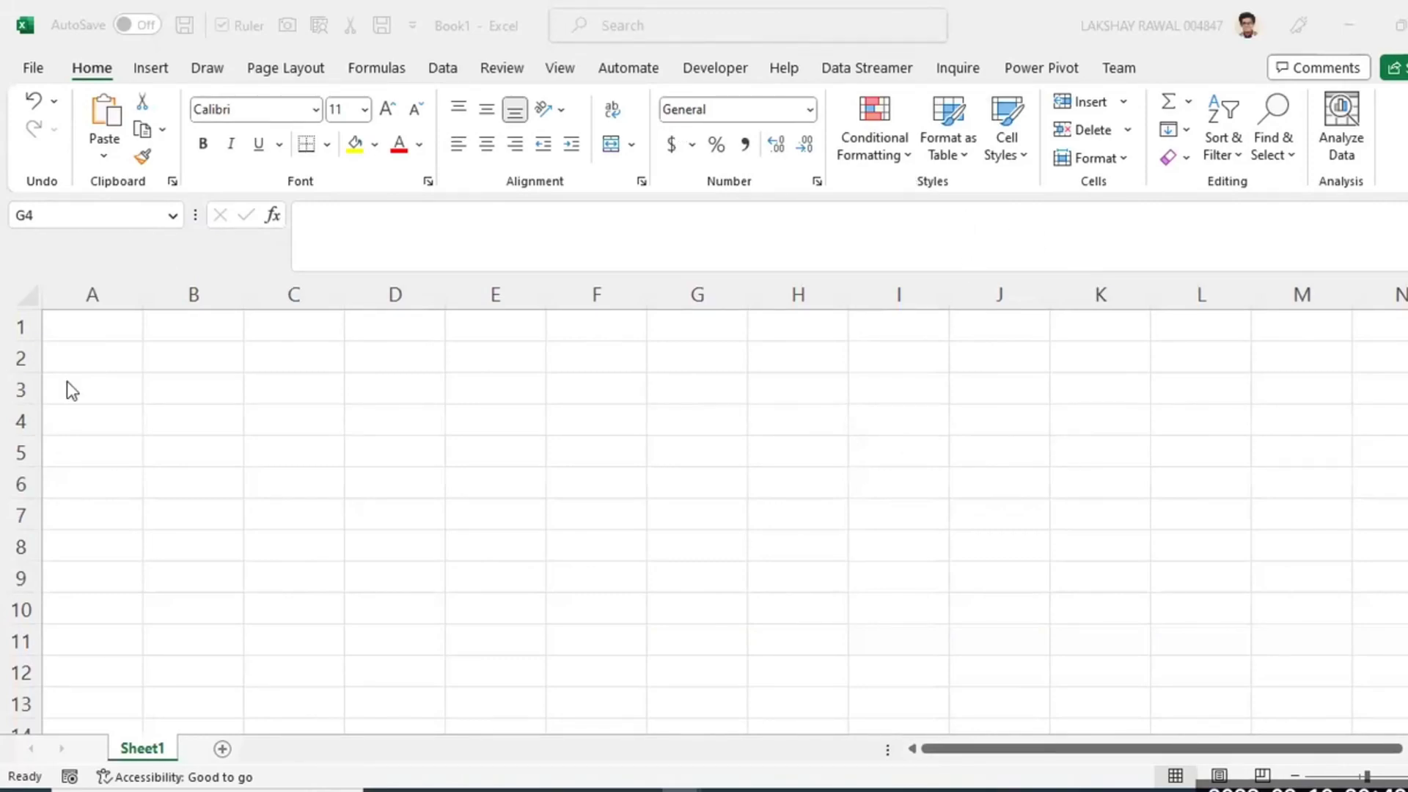
left_click(38, 78)
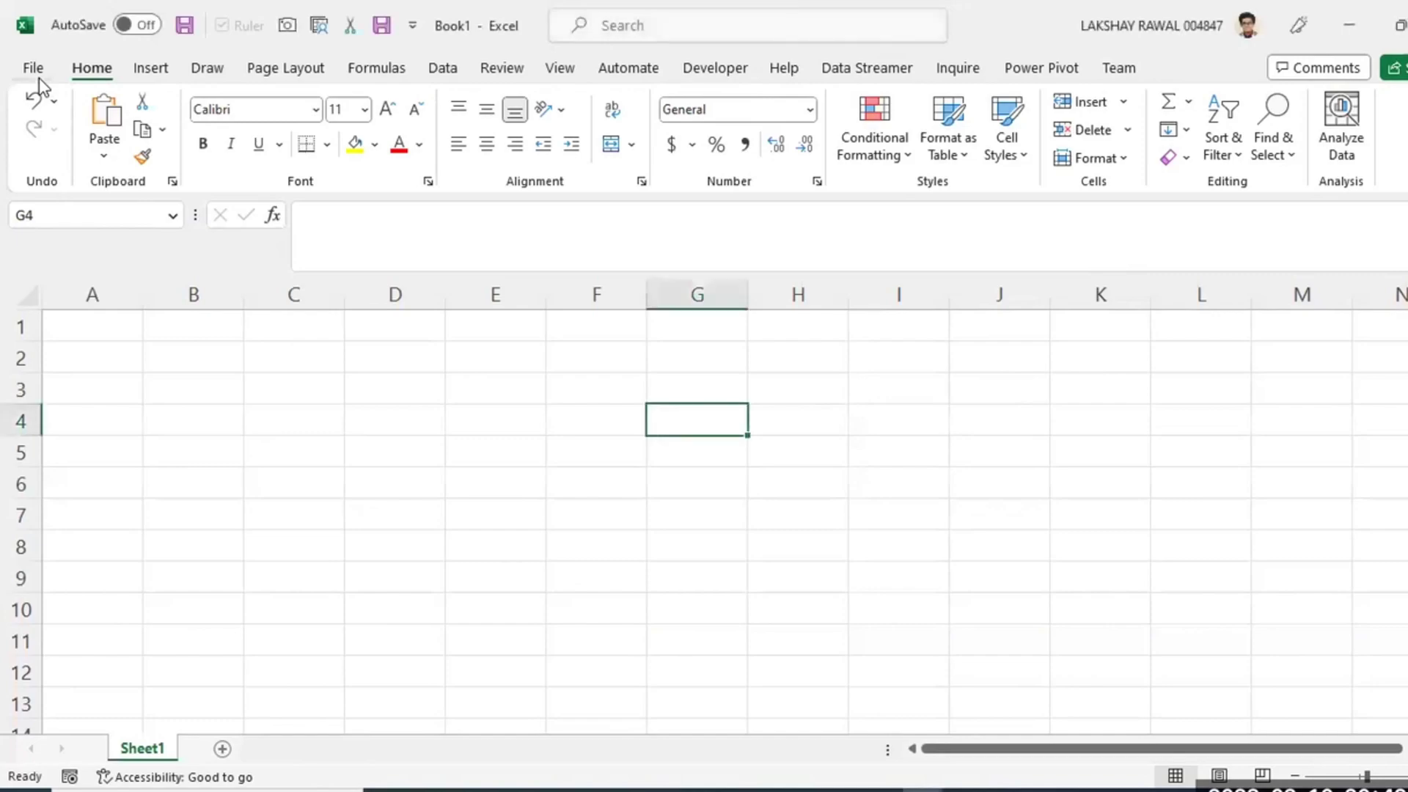
left_click(399, 586)
key("super+r")
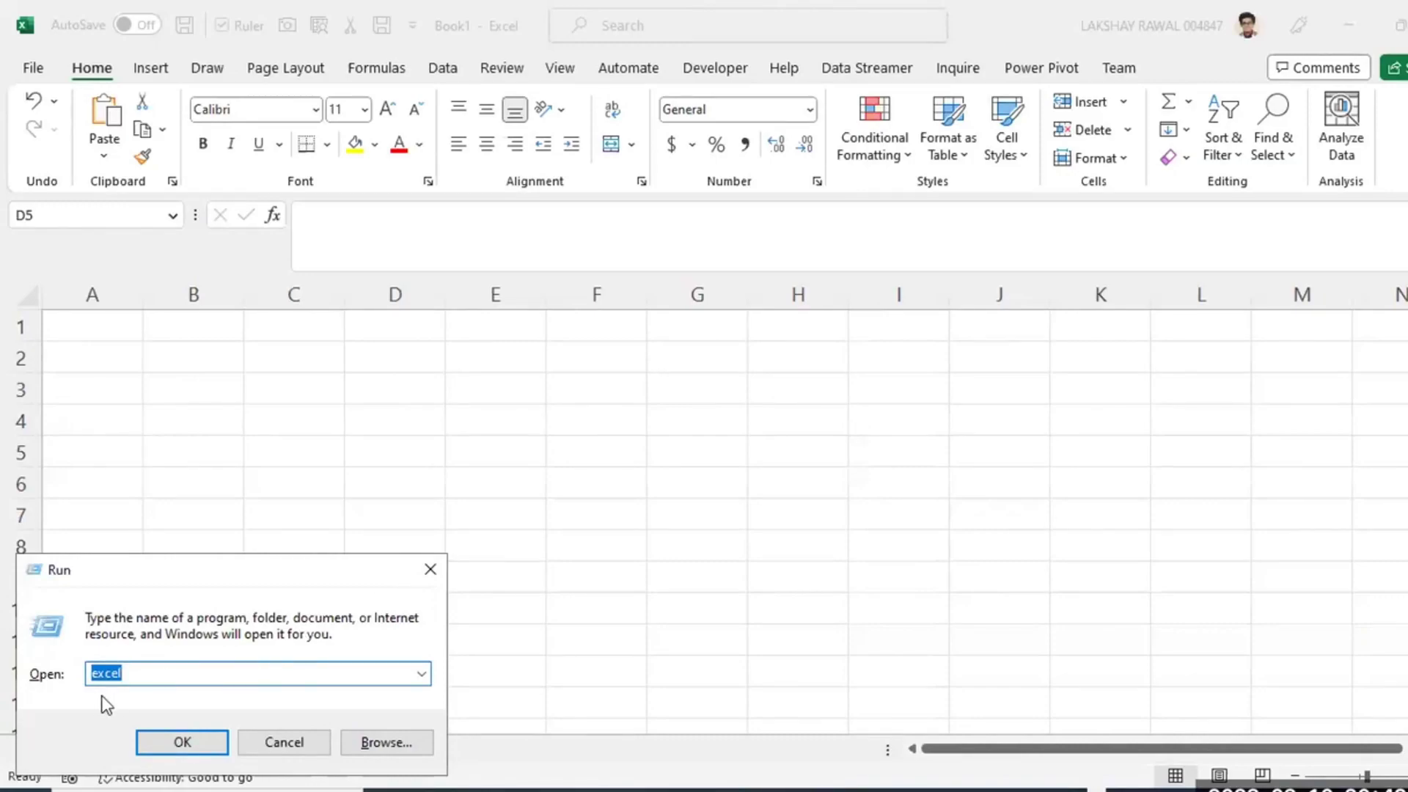
left_click(293, 742)
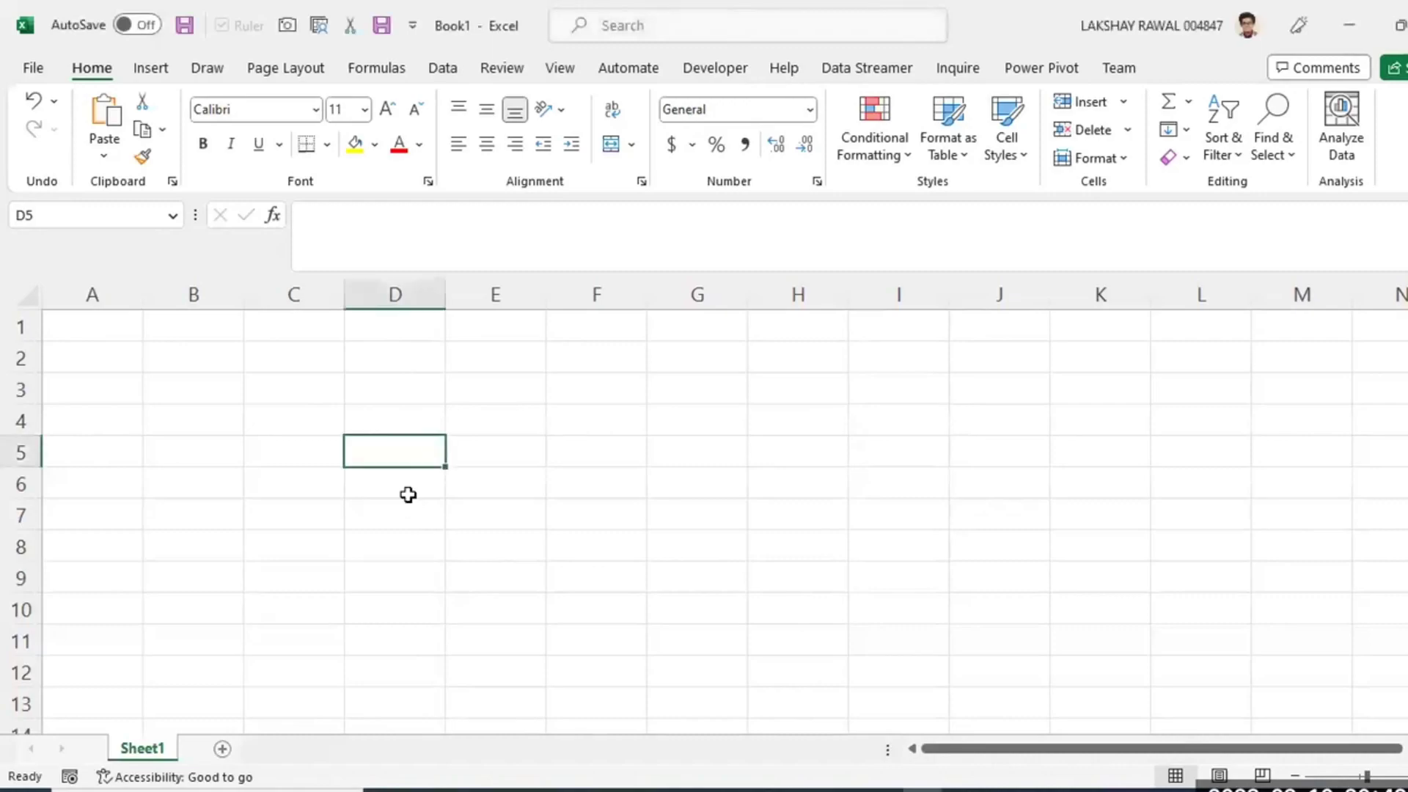
Enter "window+R" in cell D5 and "excel" in cell F5.
type("window")
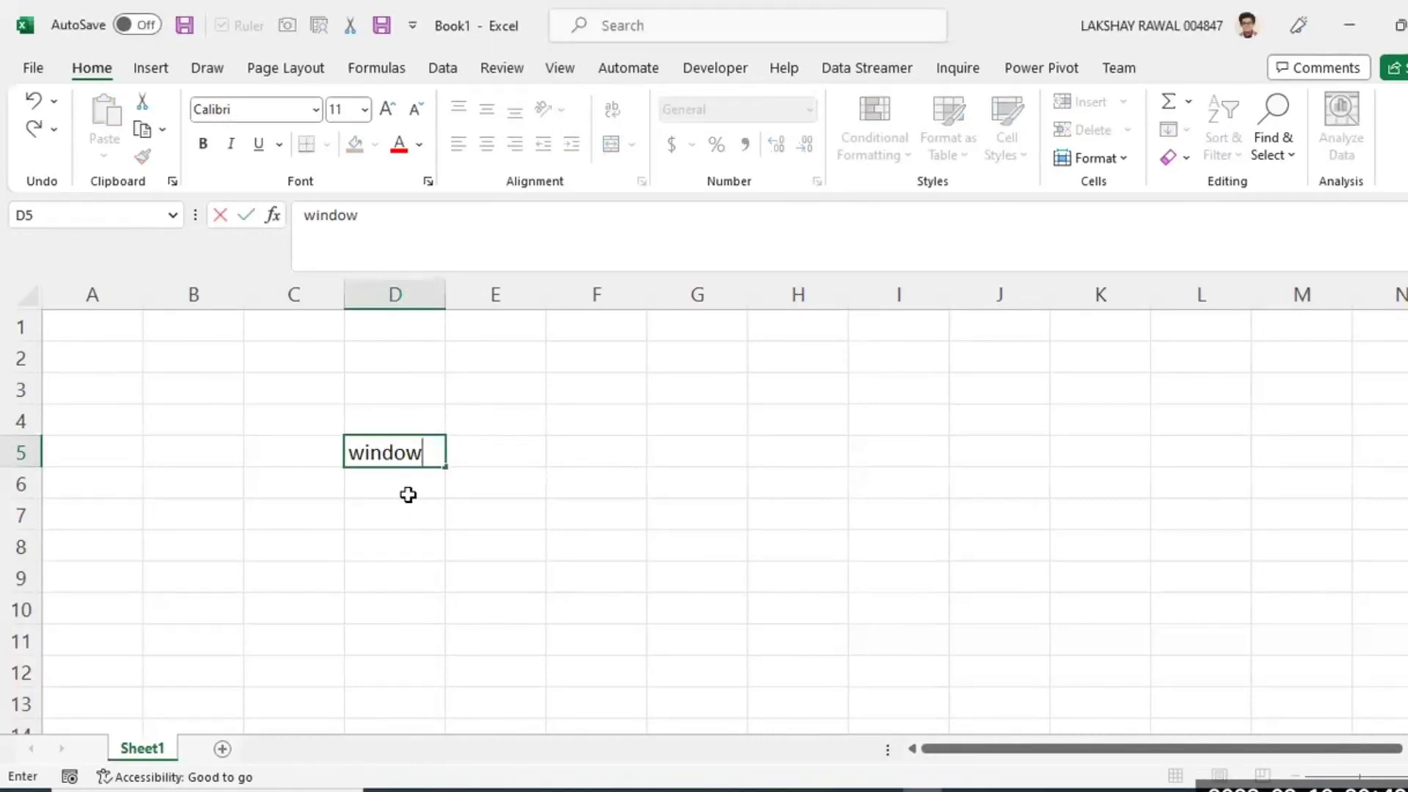
type(" +R")
key("Tab")
key("Tab")
type("excel")
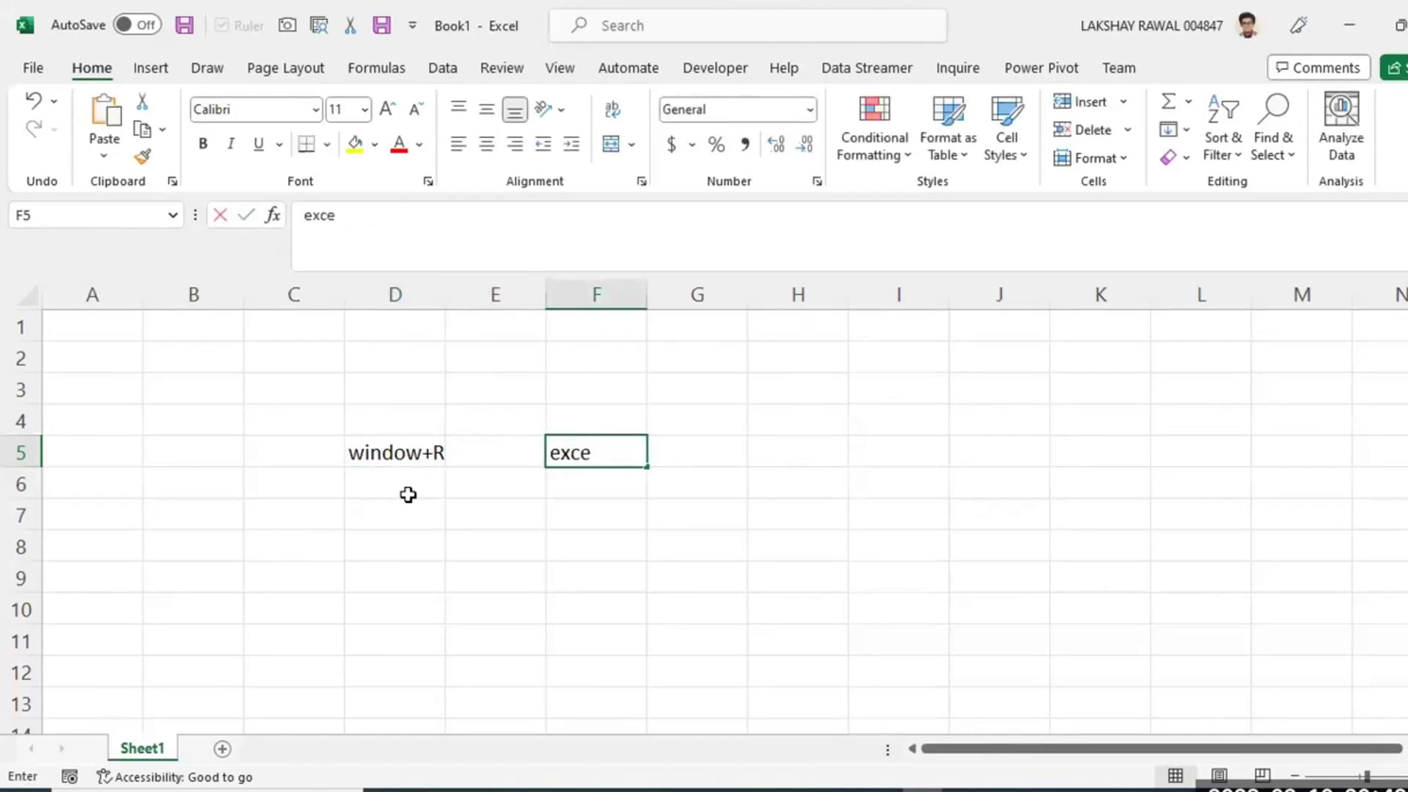
key("ctrl+Return")
left_click(408, 488)
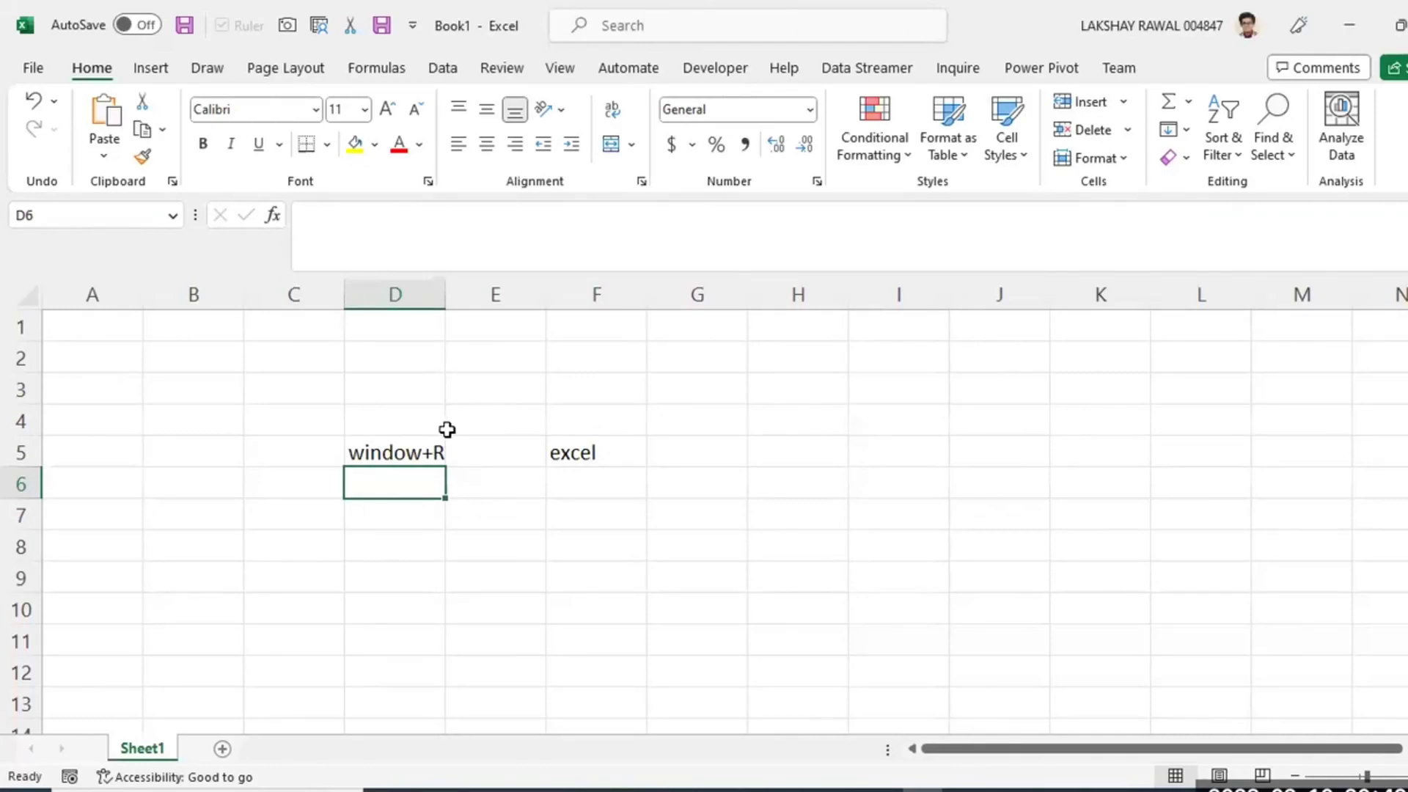
left_click(566, 480)
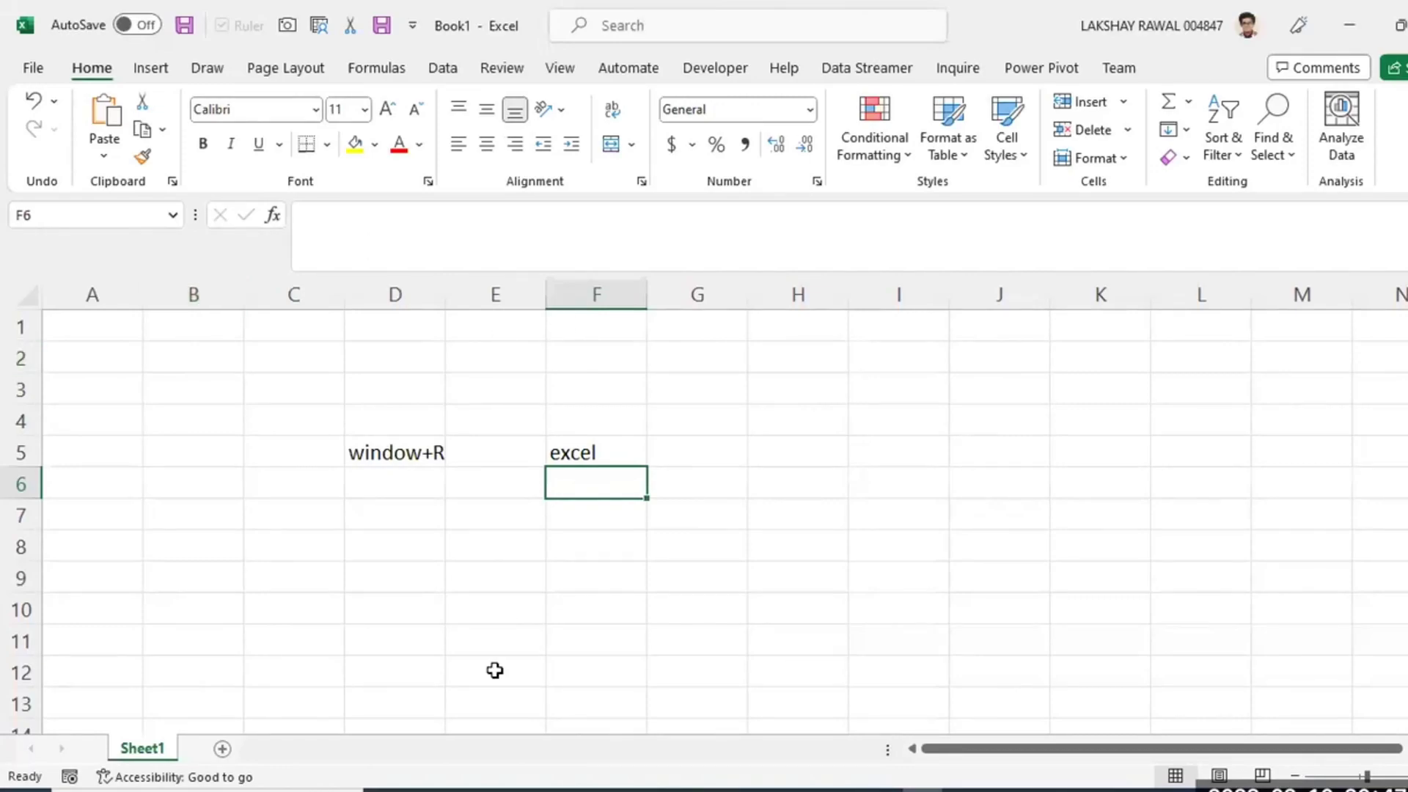
Check the installed Office product and version on the account page, and return to the worksheet.
left_click(33, 68)
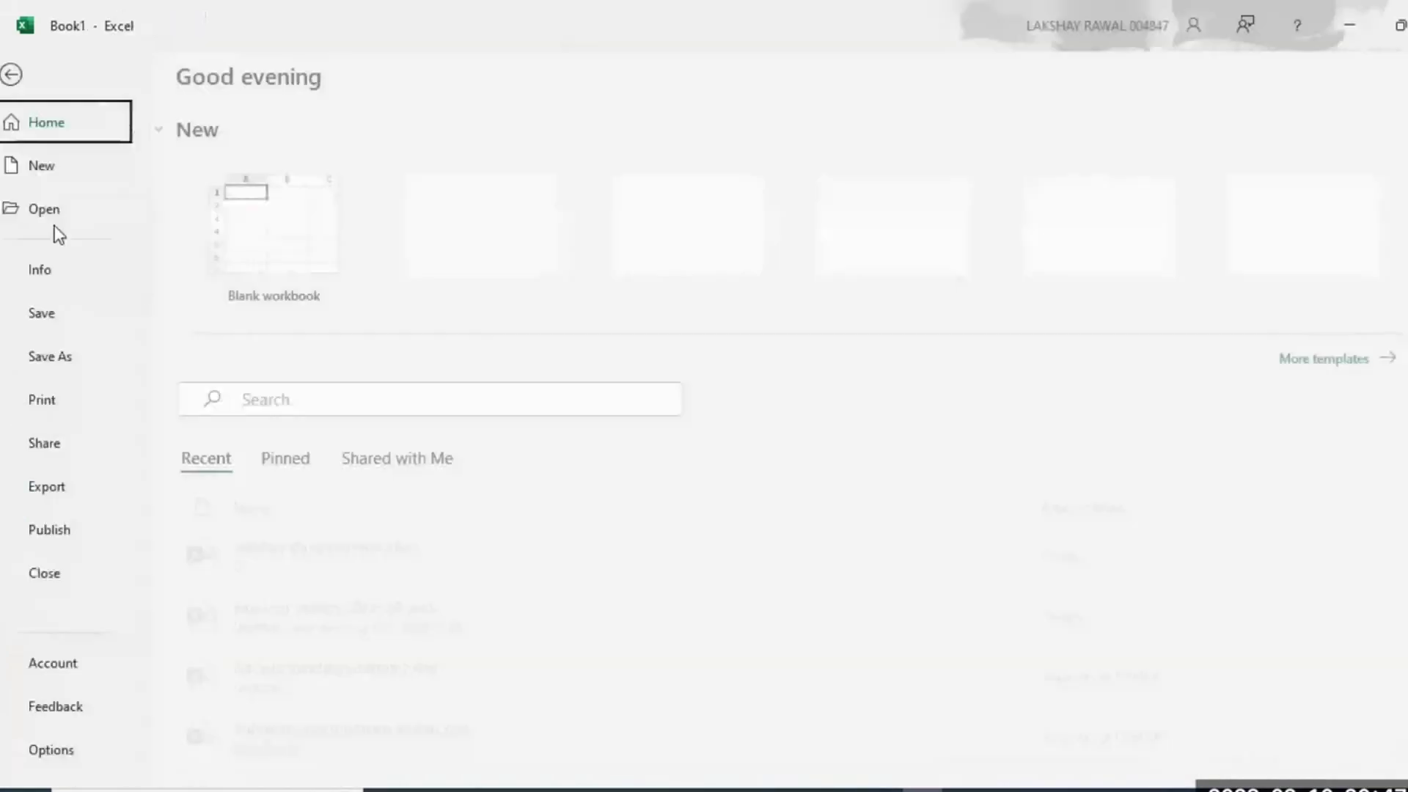
left_click(80, 674)
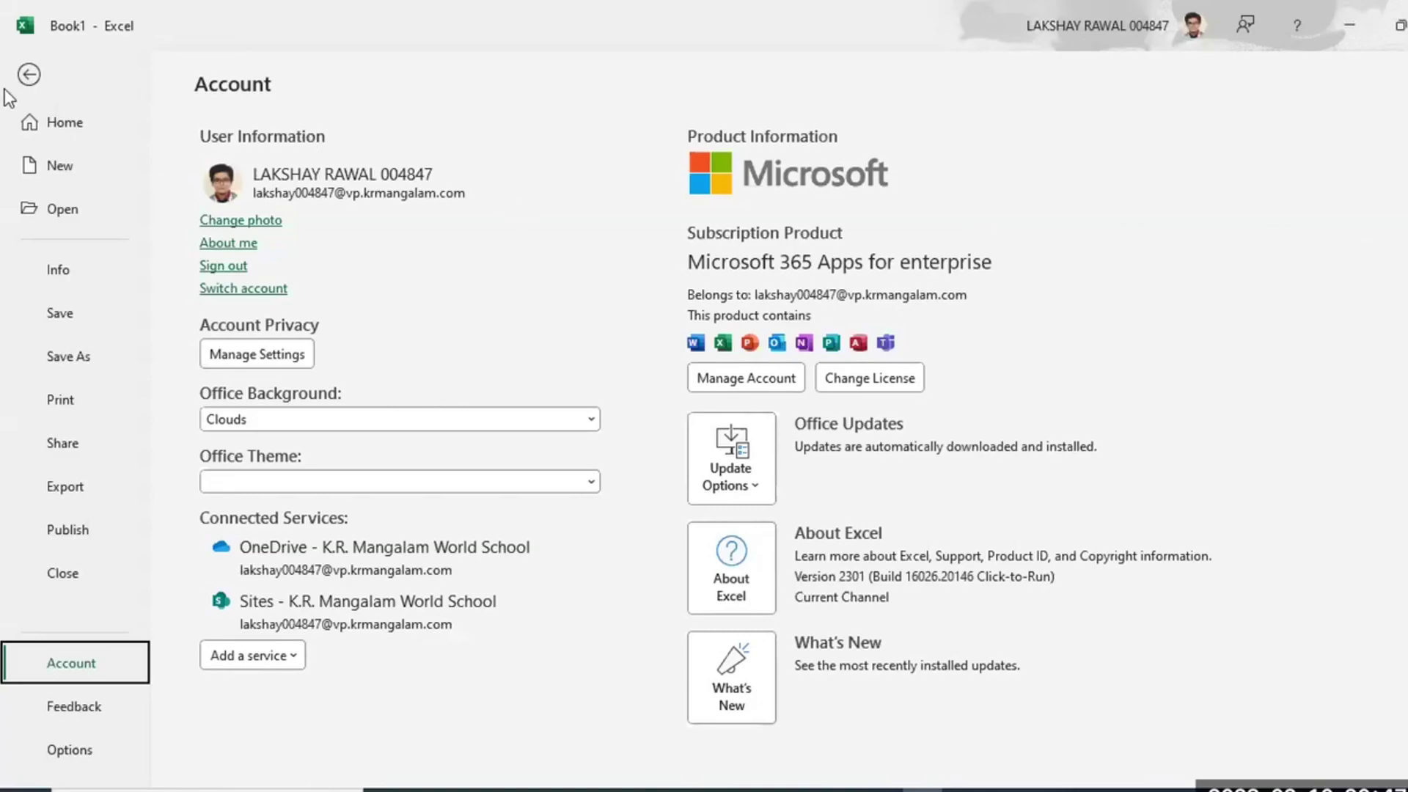
left_click(28, 75)
Enter the version numbers 2019 in cell G5 and 2013 in cell G6.
left_click(685, 450)
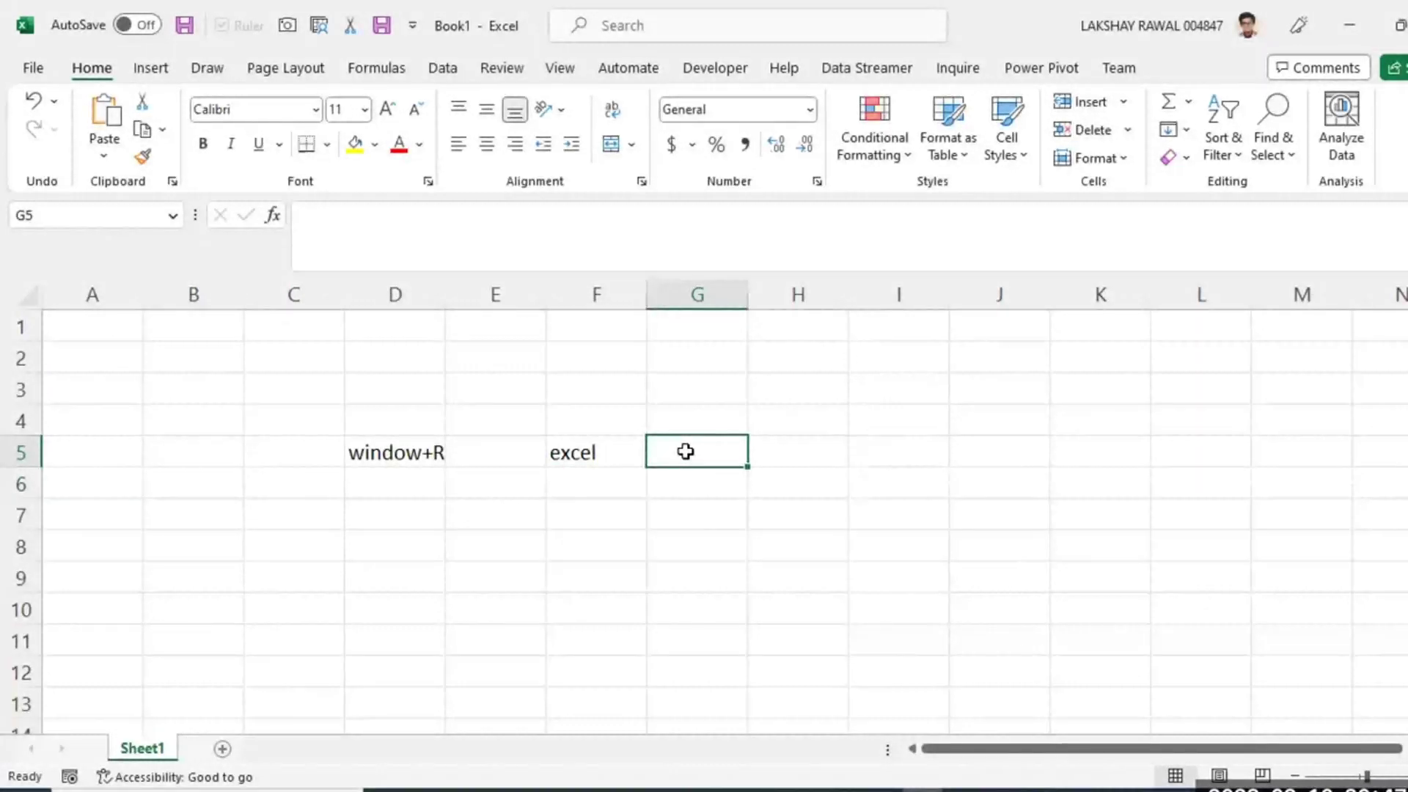
type("2019")
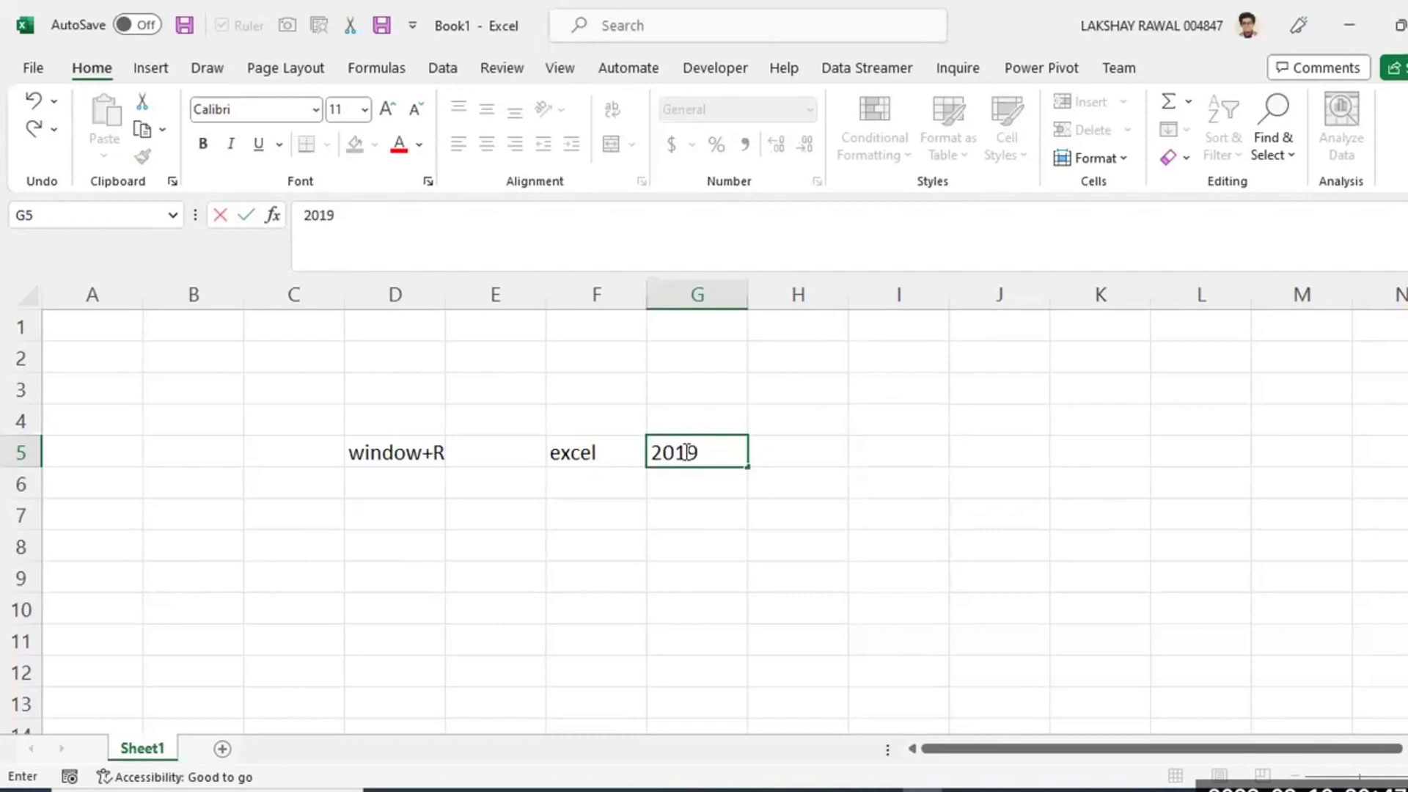
key("Return")
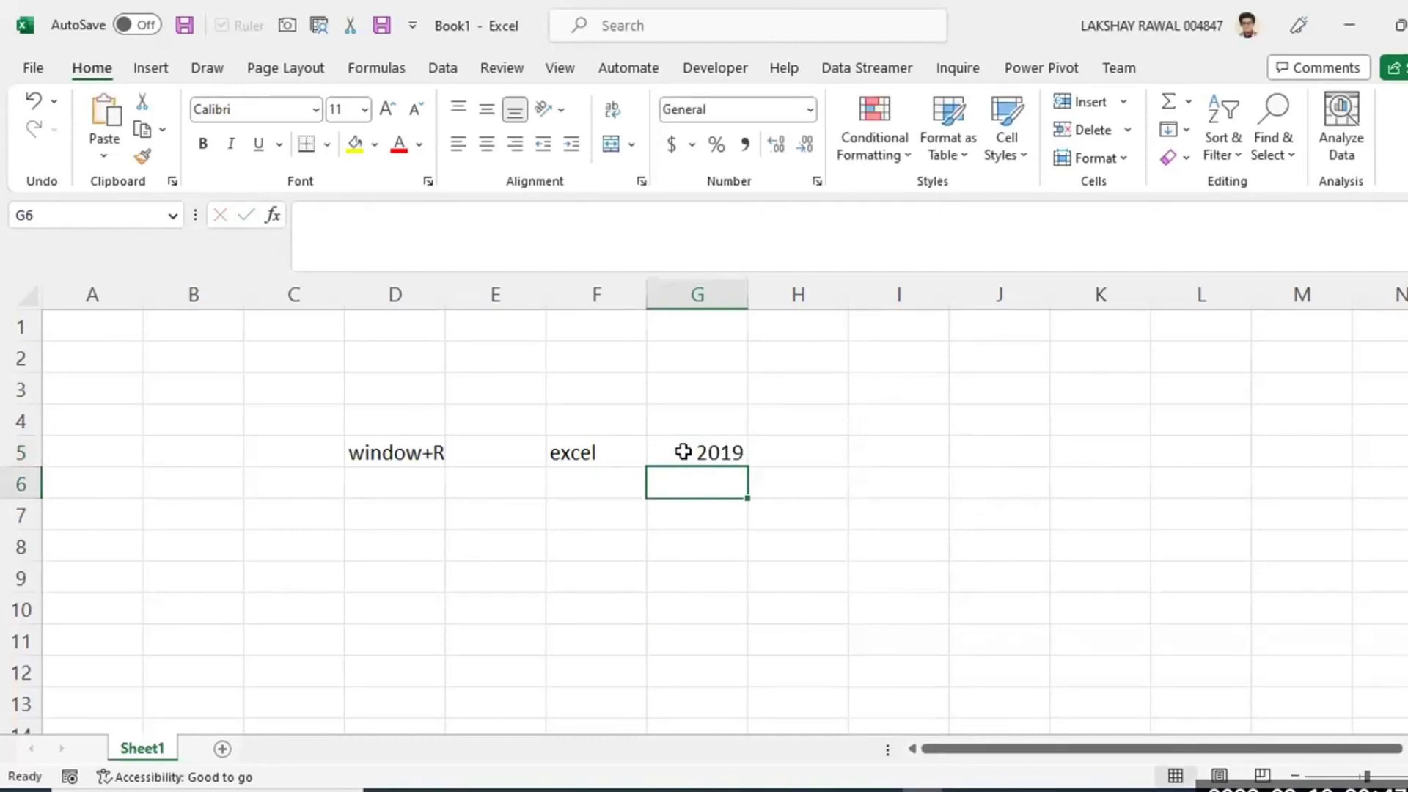
type("2019")
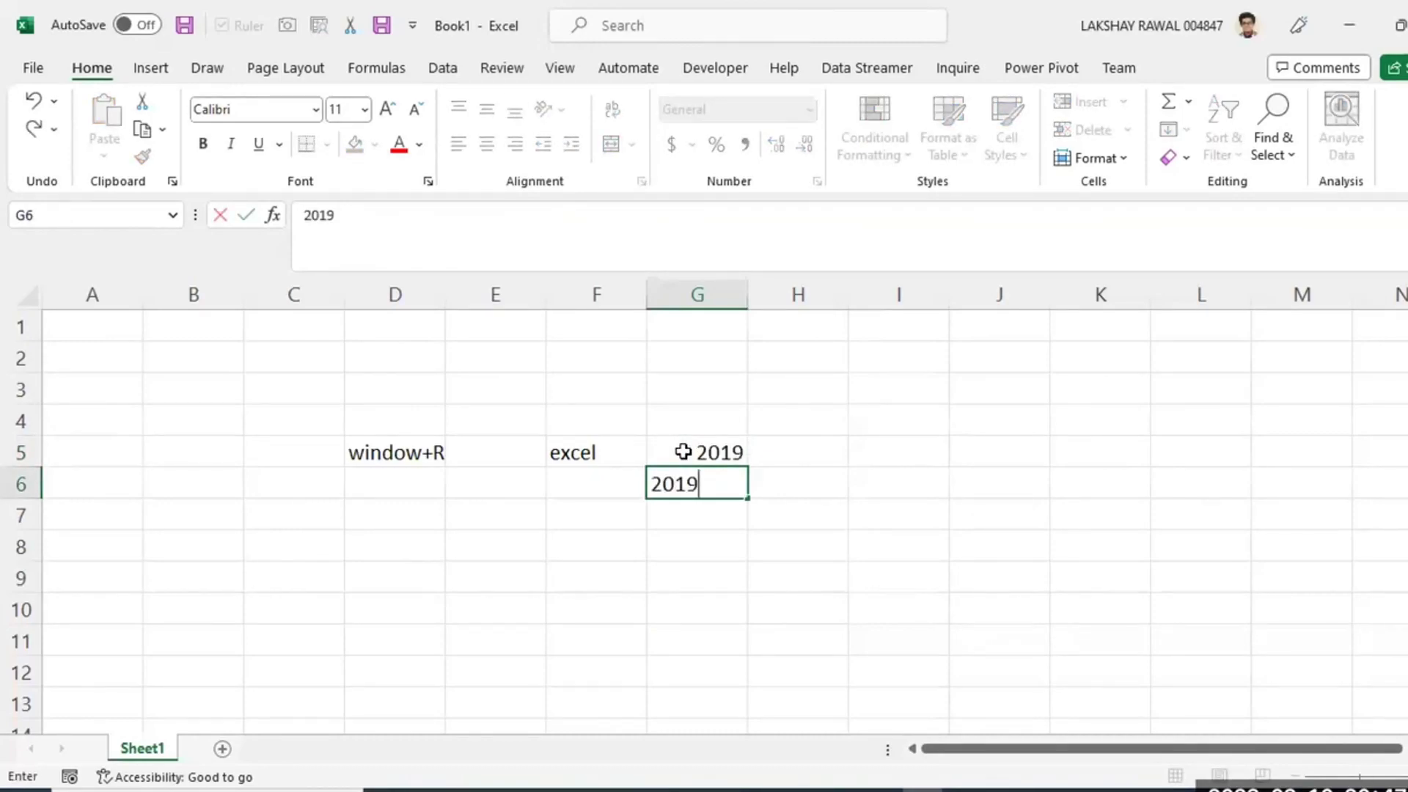
key("BackSpace")
type("3")
key("Return")
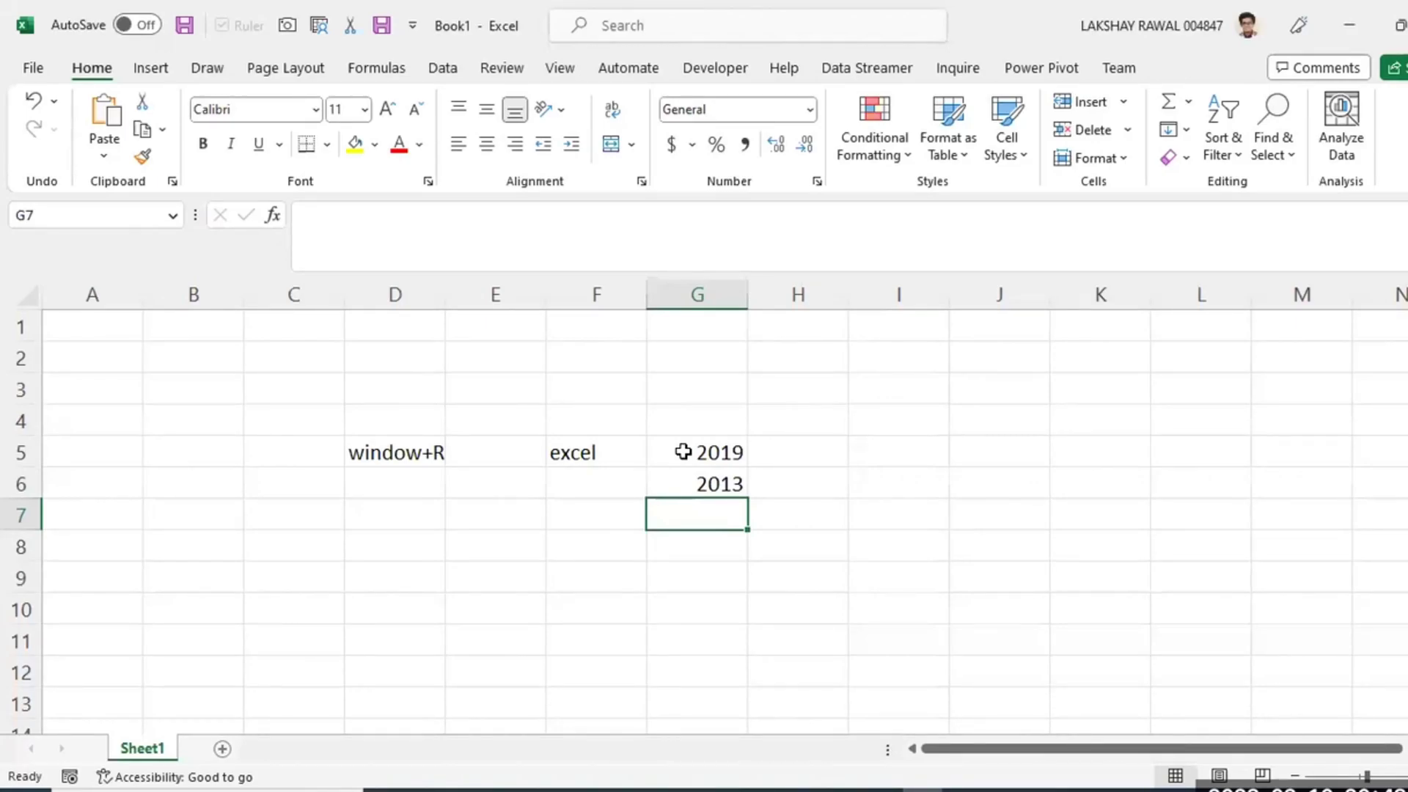
Add 2016 in cell G7, below the other version numbers.
left_click(767, 525)
left_click(685, 461)
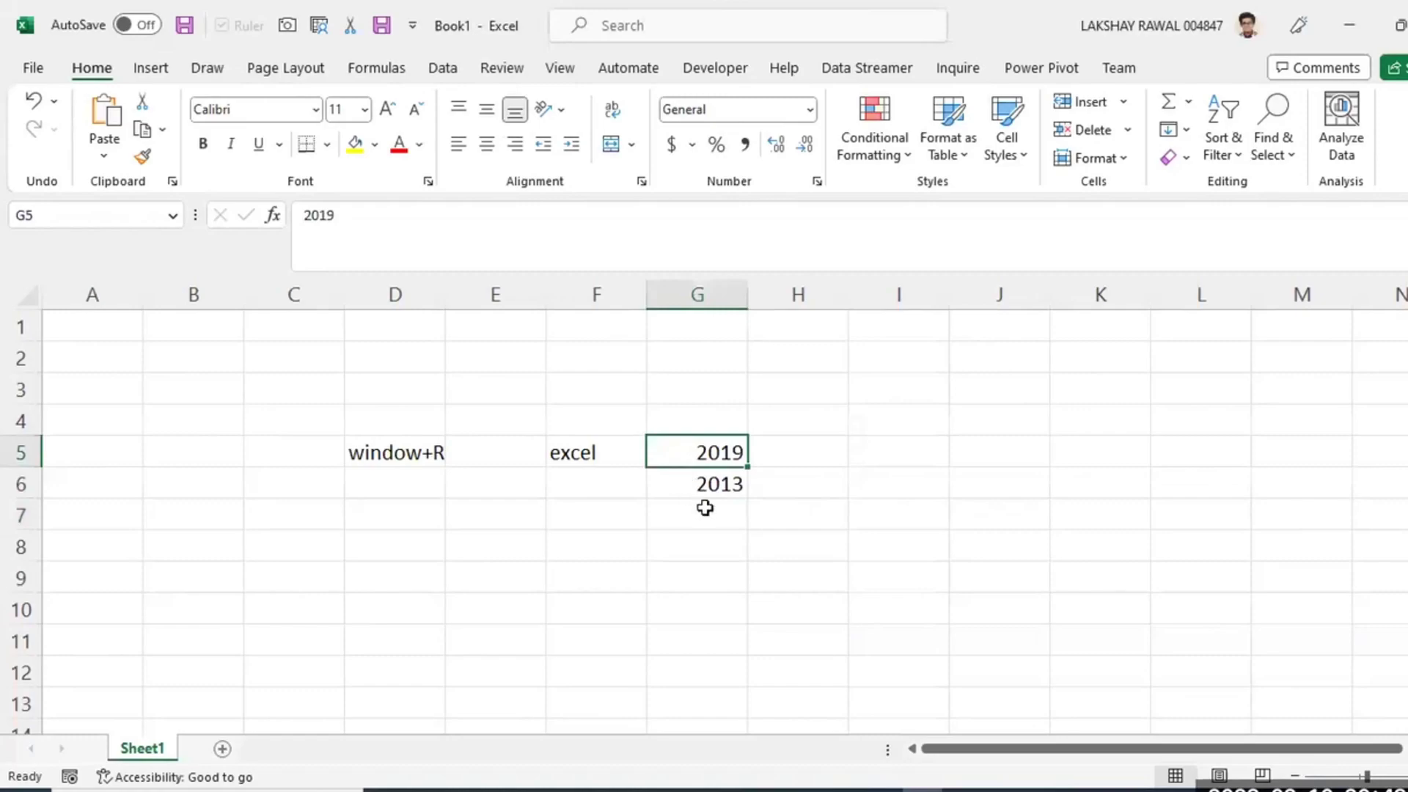
left_click(705, 543)
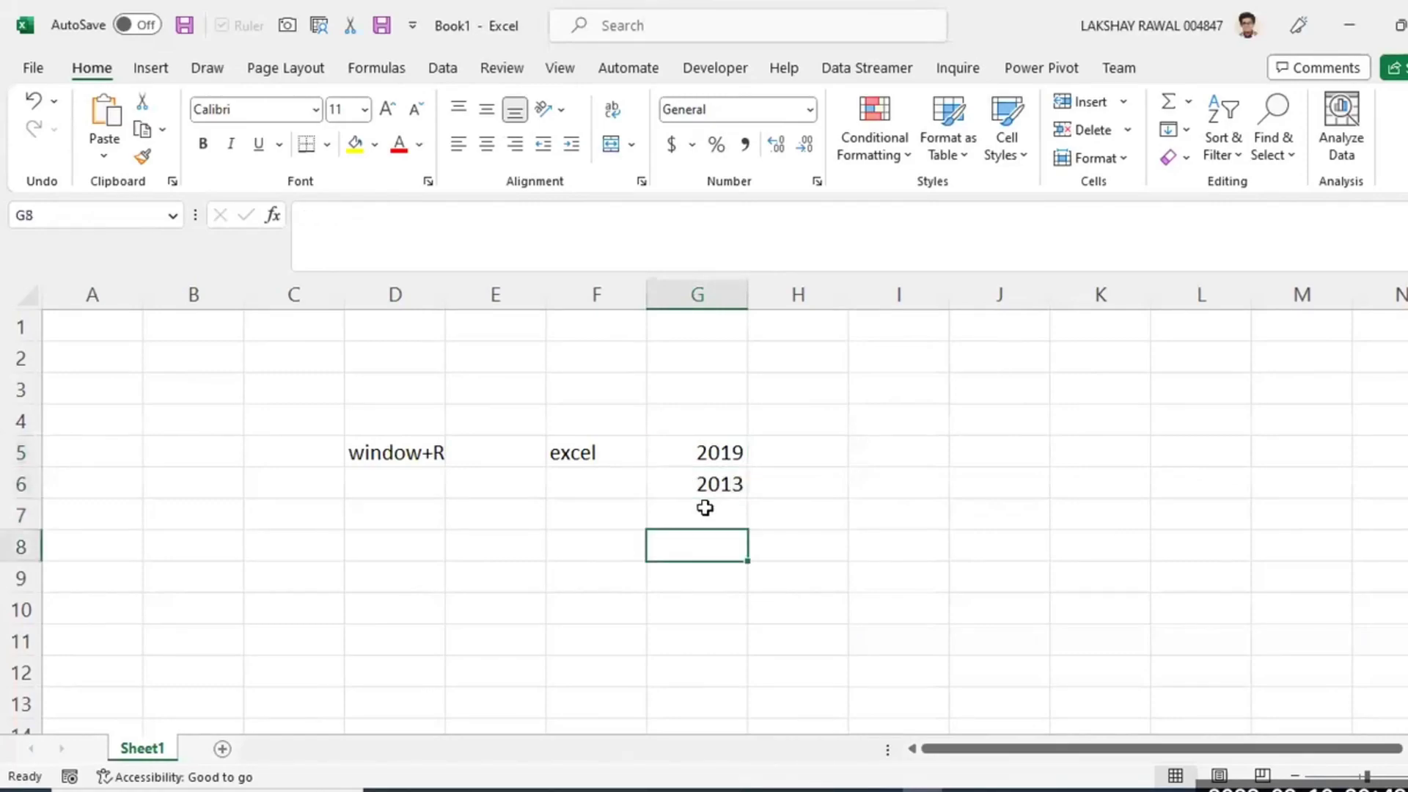
left_click(705, 510)
type("20")
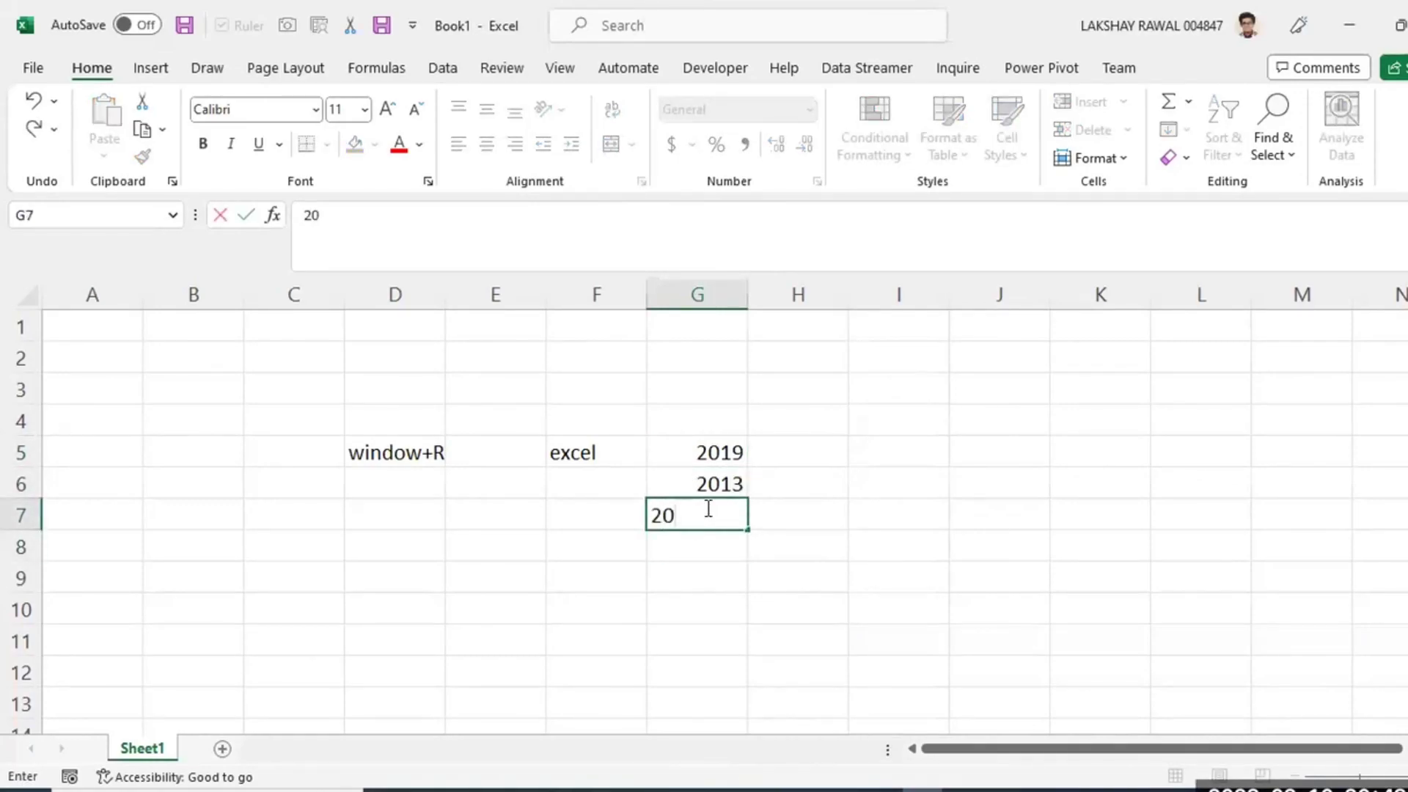
type("16")
key("Return")
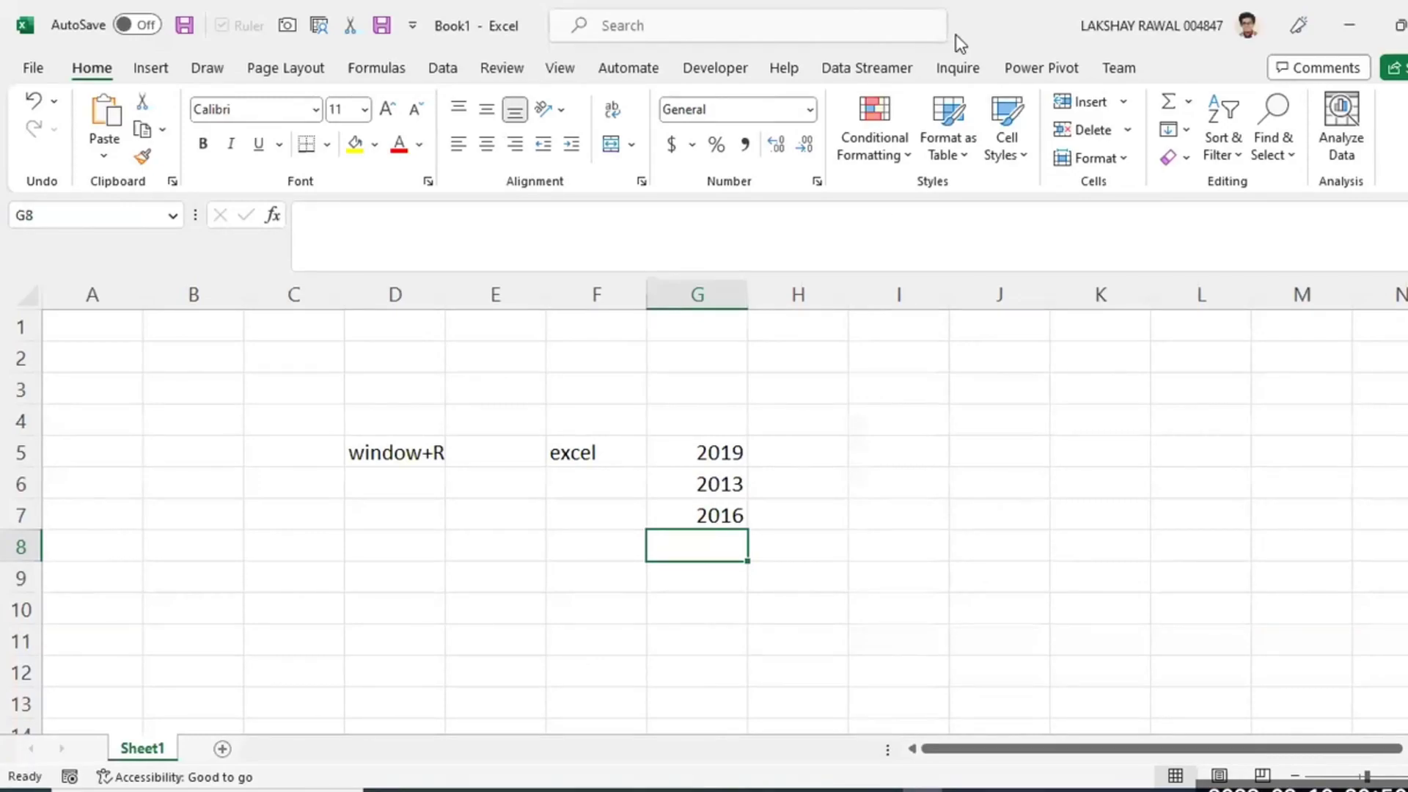
key("super+r")
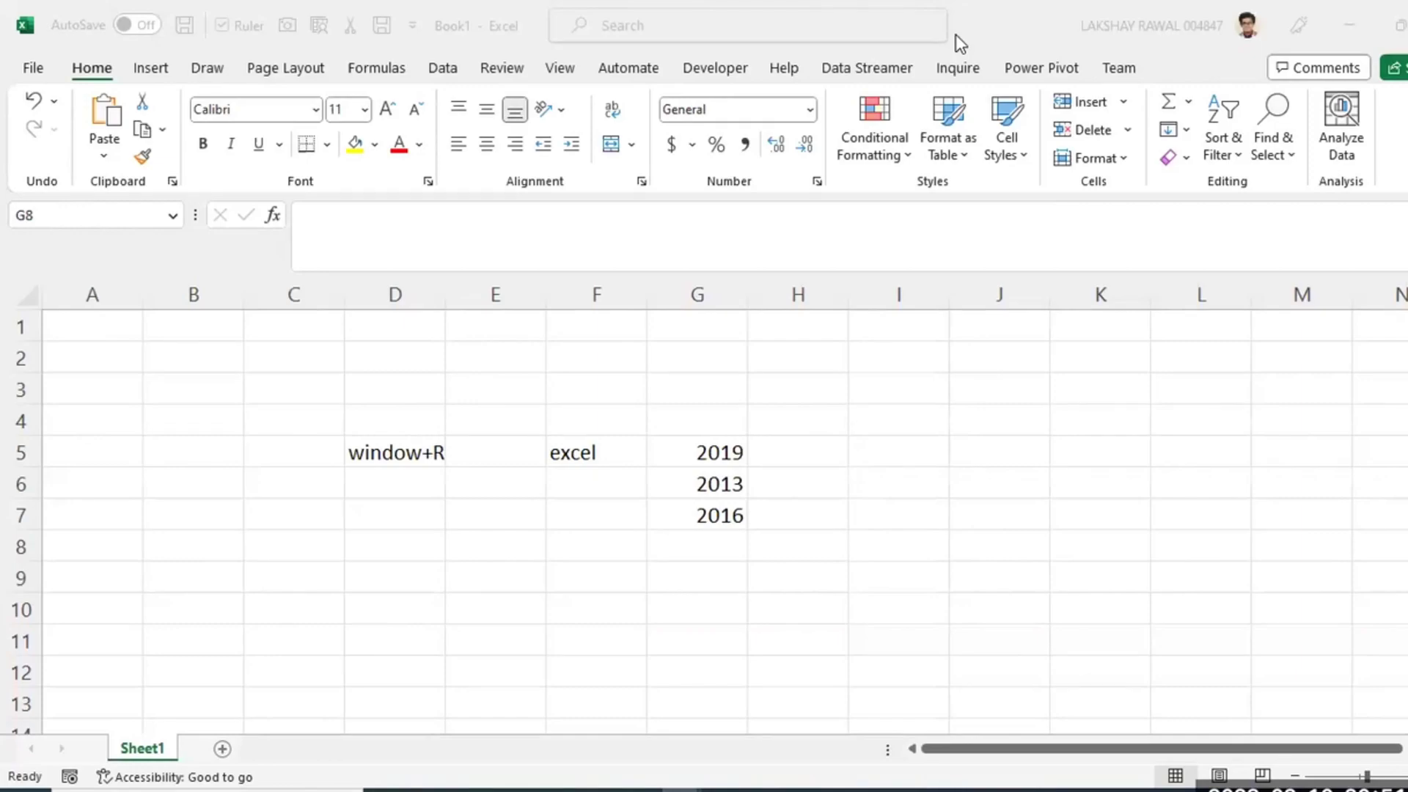
left_click(786, 483)
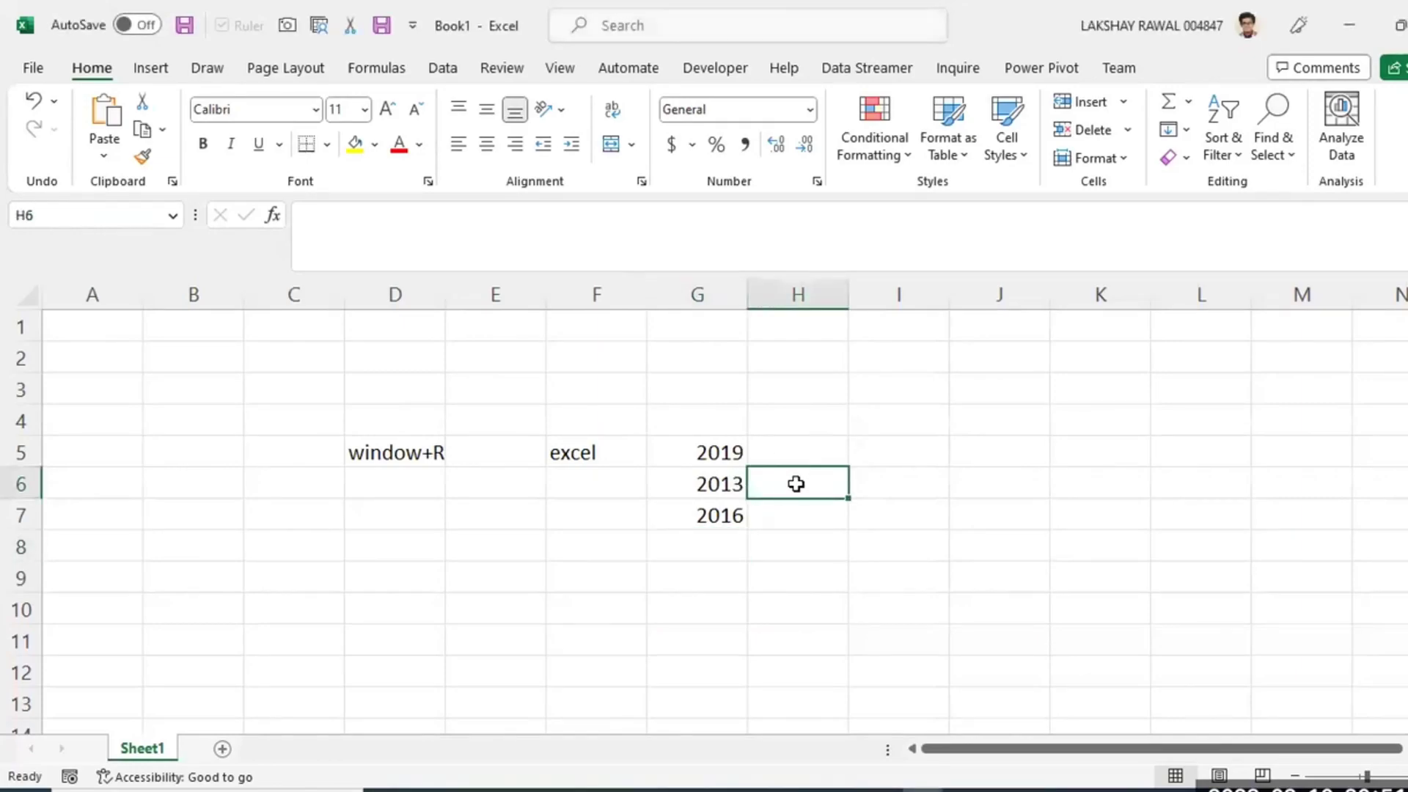
left_click(719, 522)
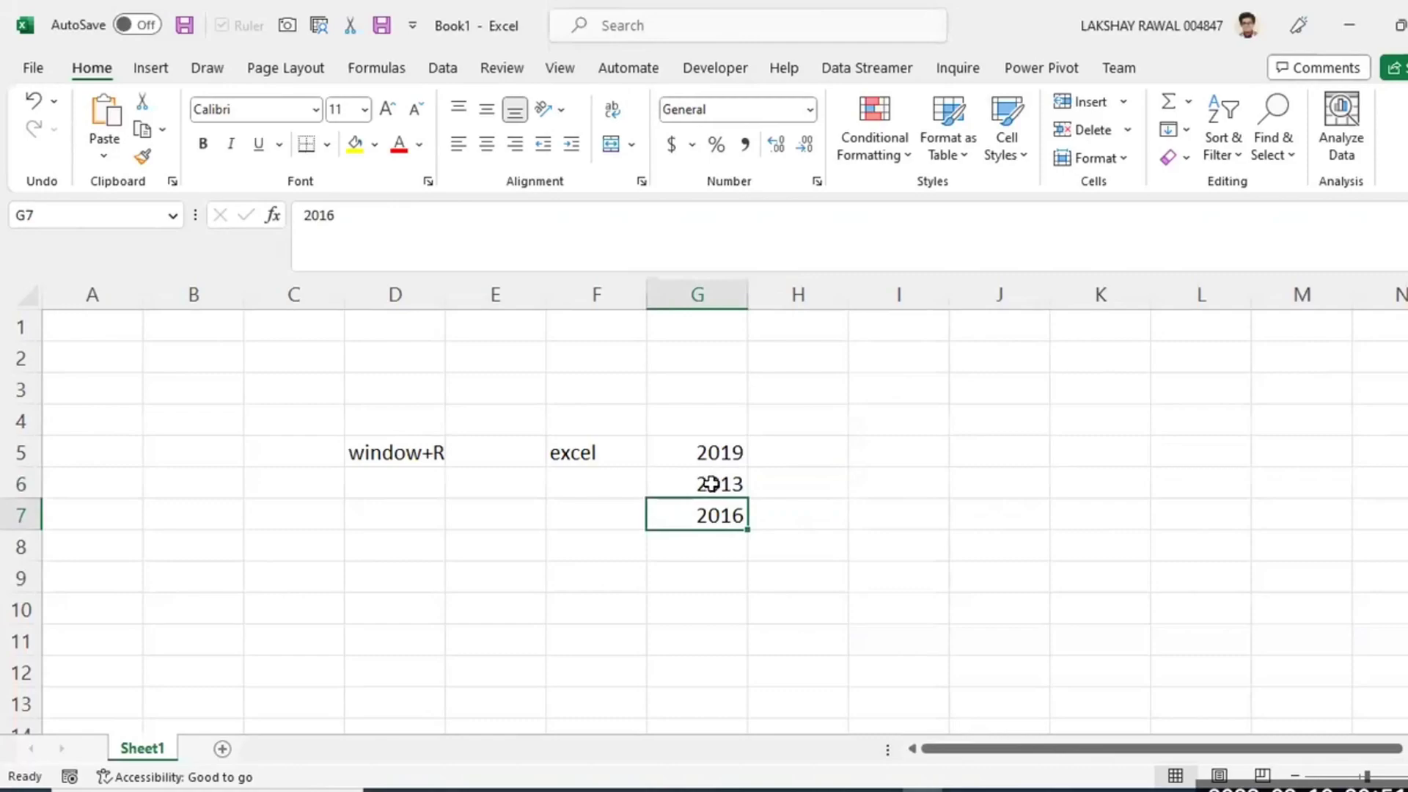
left_click(714, 485)
left_click(729, 512)
left_click(724, 490)
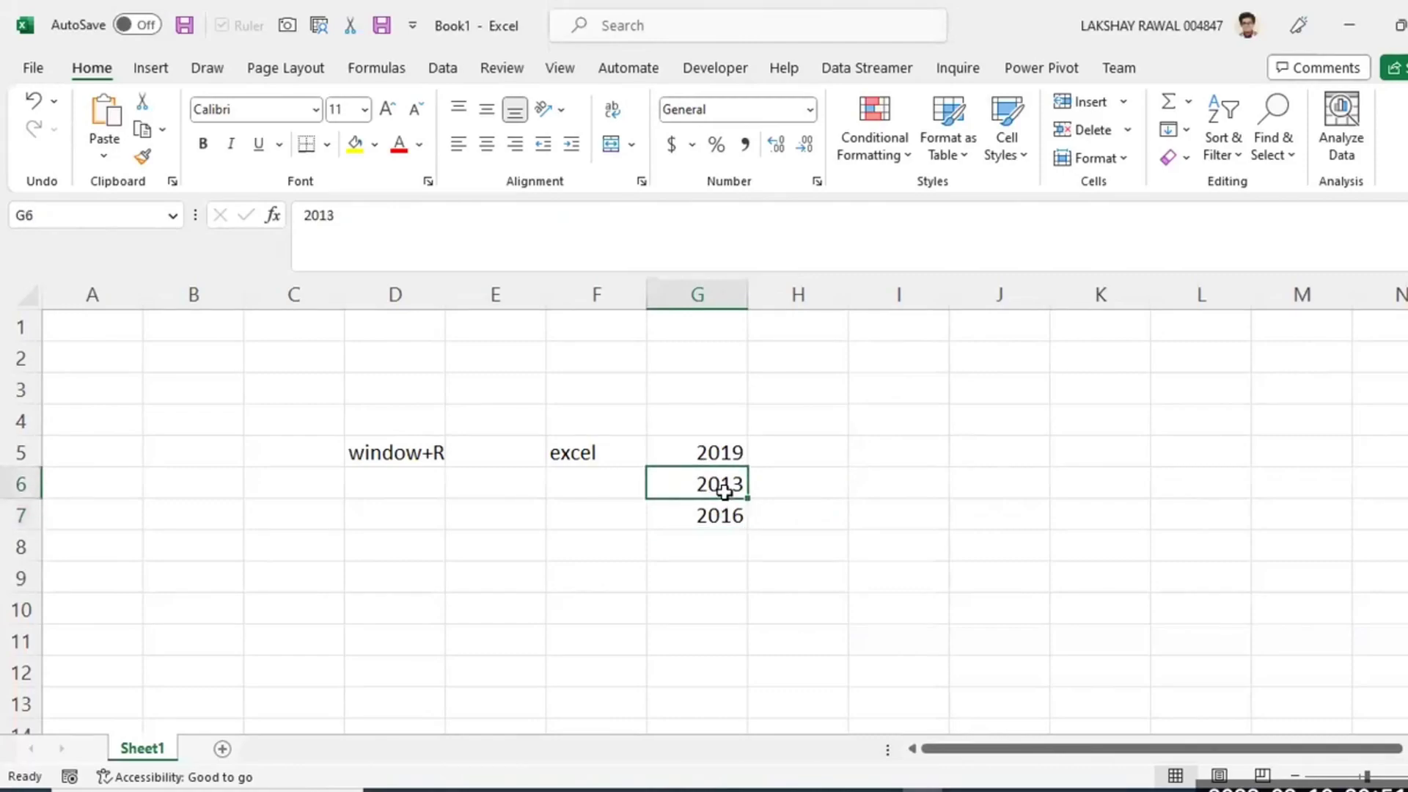
left_click(729, 516)
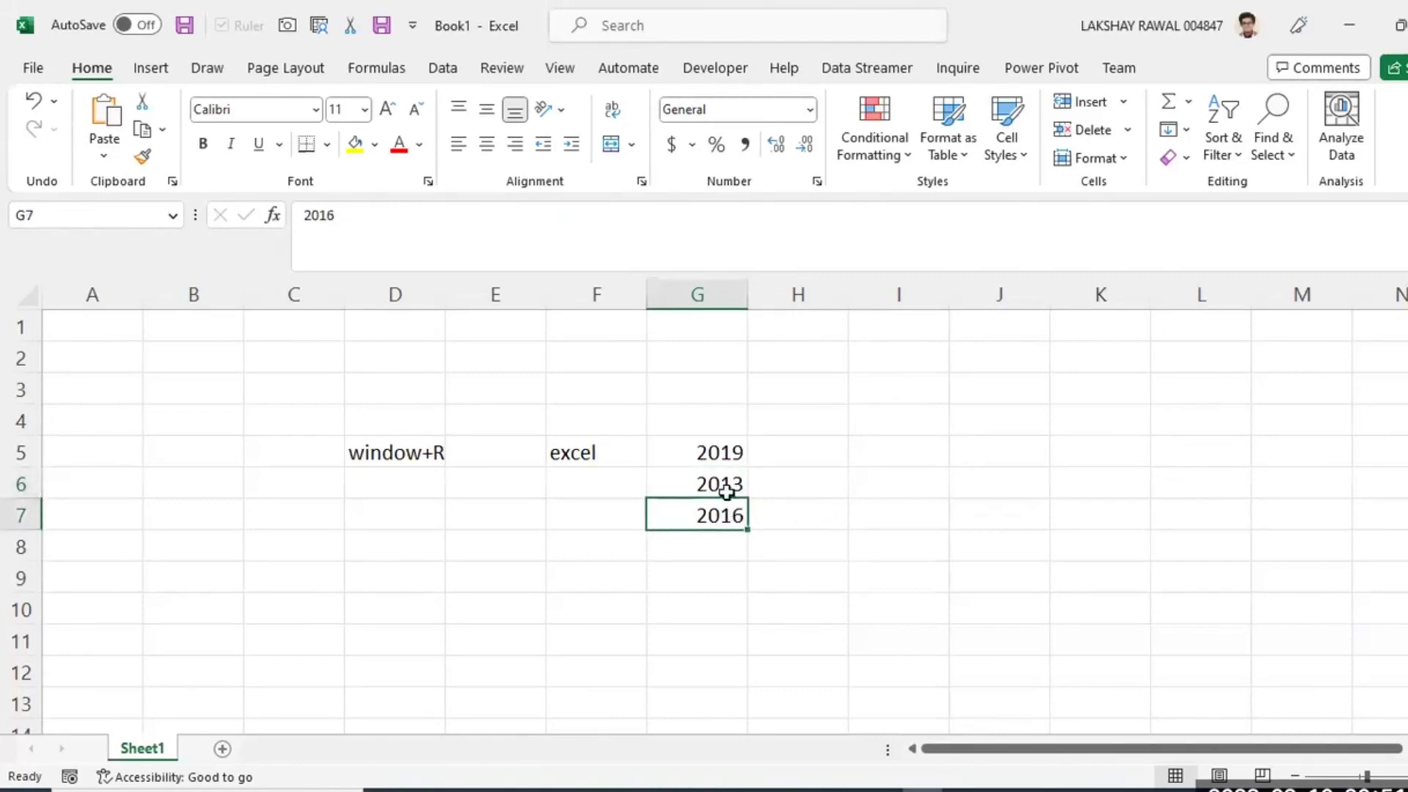
left_click_drag(732, 512, 858, 518)
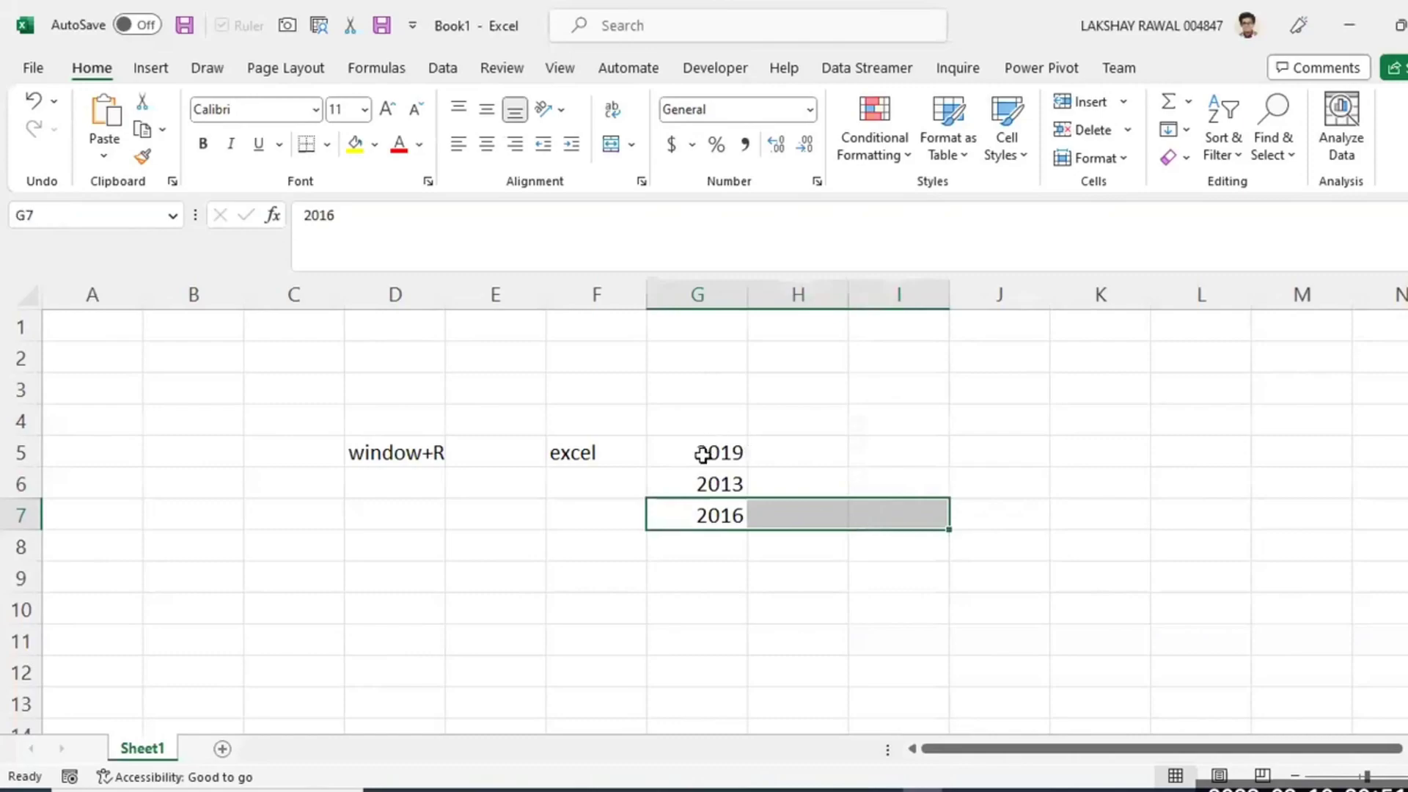
left_click_drag(731, 455, 852, 459)
Add 365 in cell G4 and 2010 in cell G8, and select the range G4:G9.
left_click(716, 415)
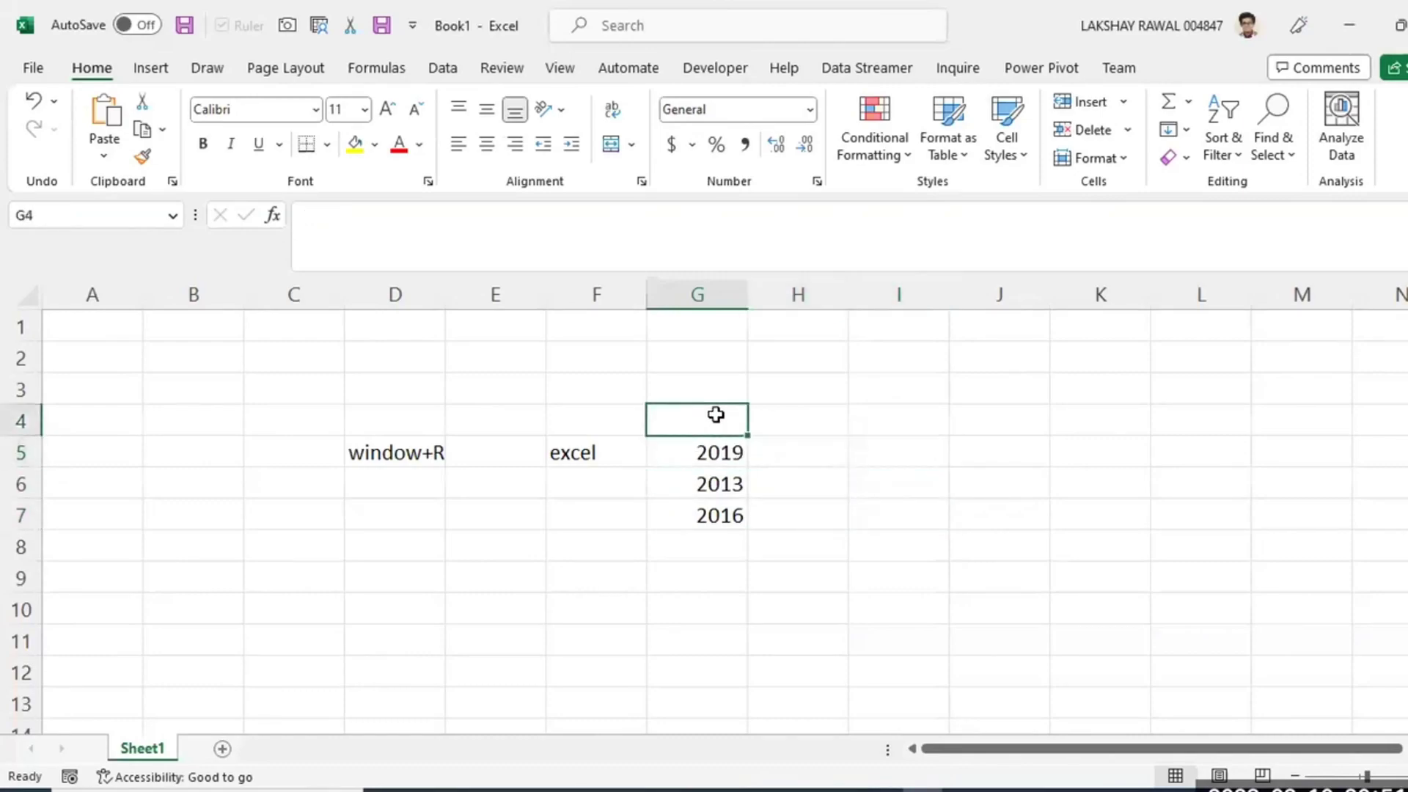
type("365")
left_click(836, 461)
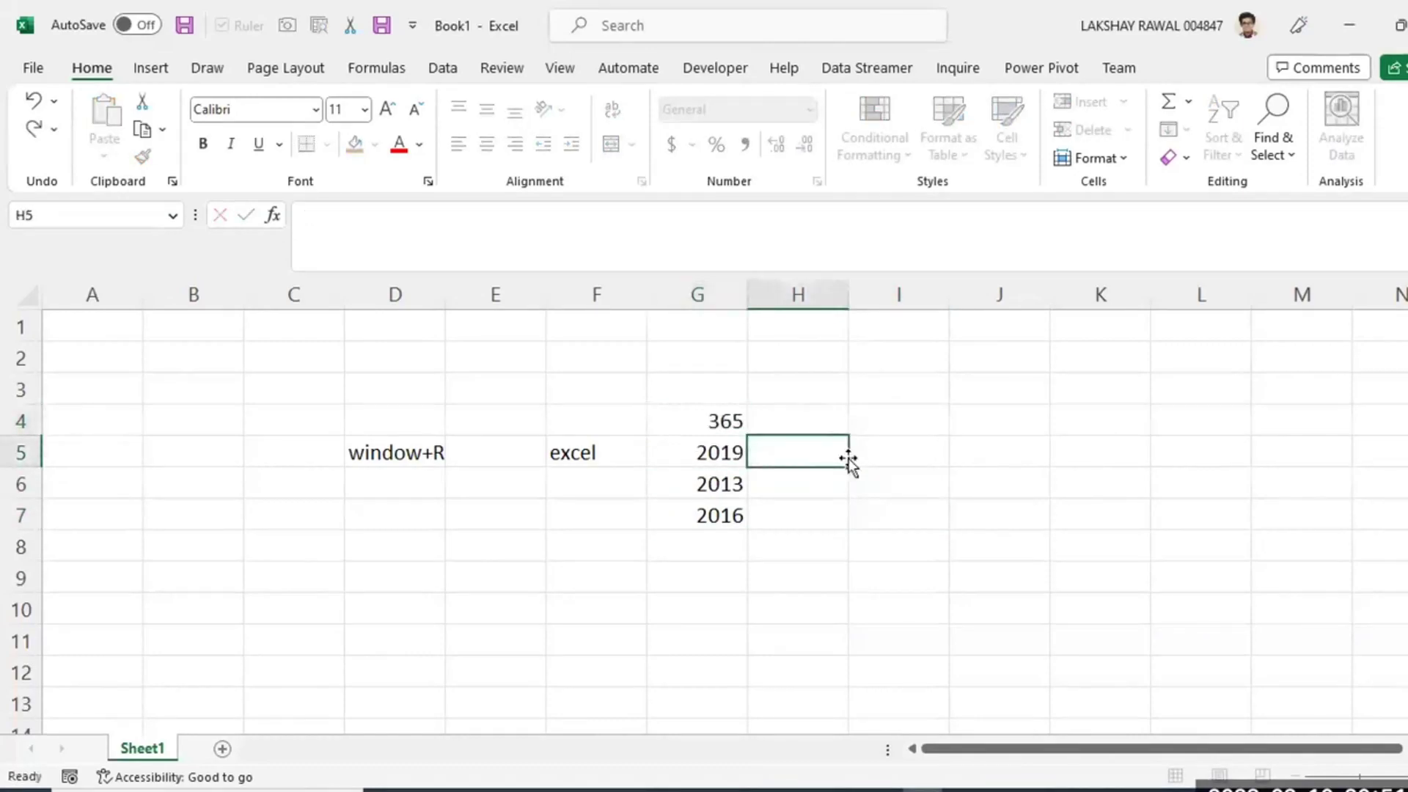
left_click(738, 541)
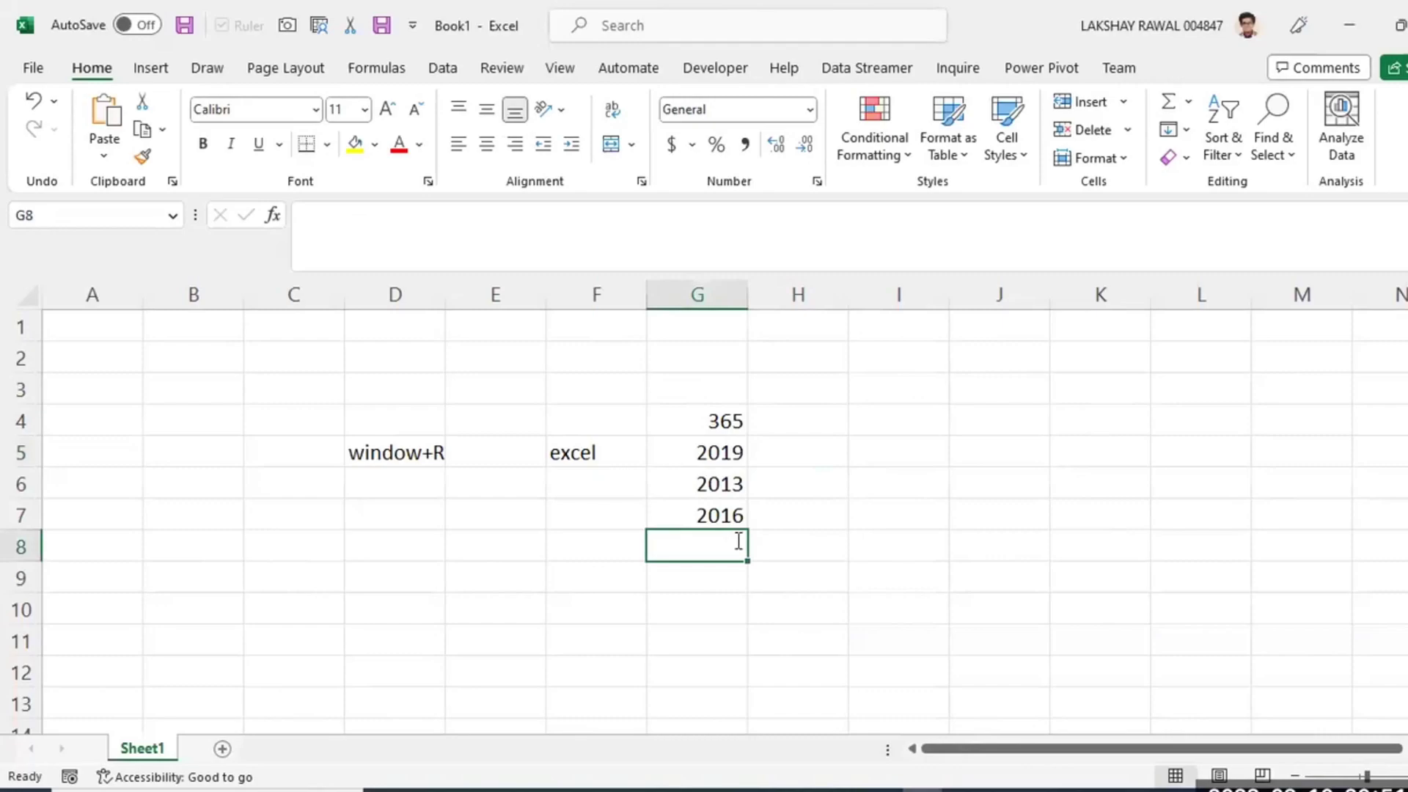
type("2019")
key("BackSpace")
type("0")
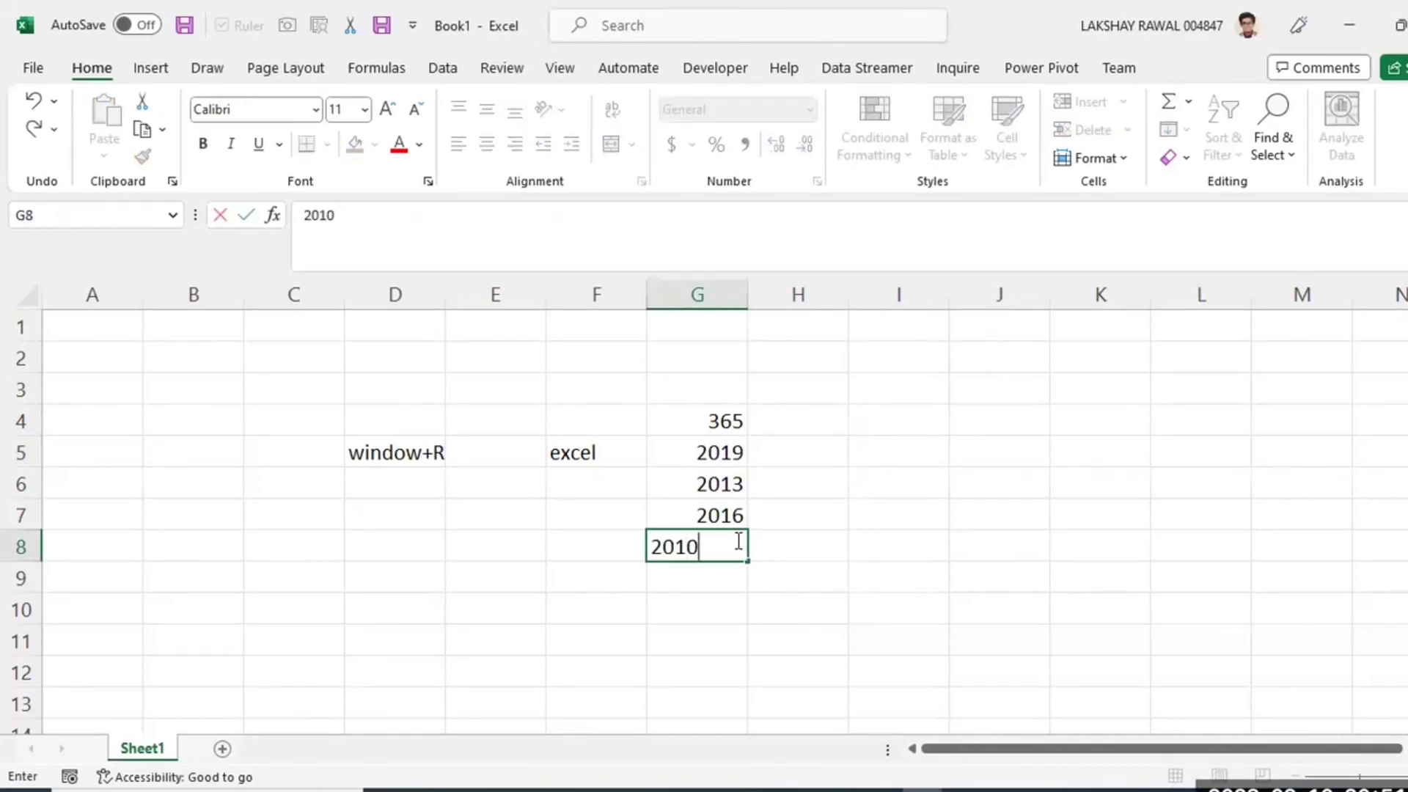
left_click(779, 521)
left_click_drag(709, 422, 749, 560)
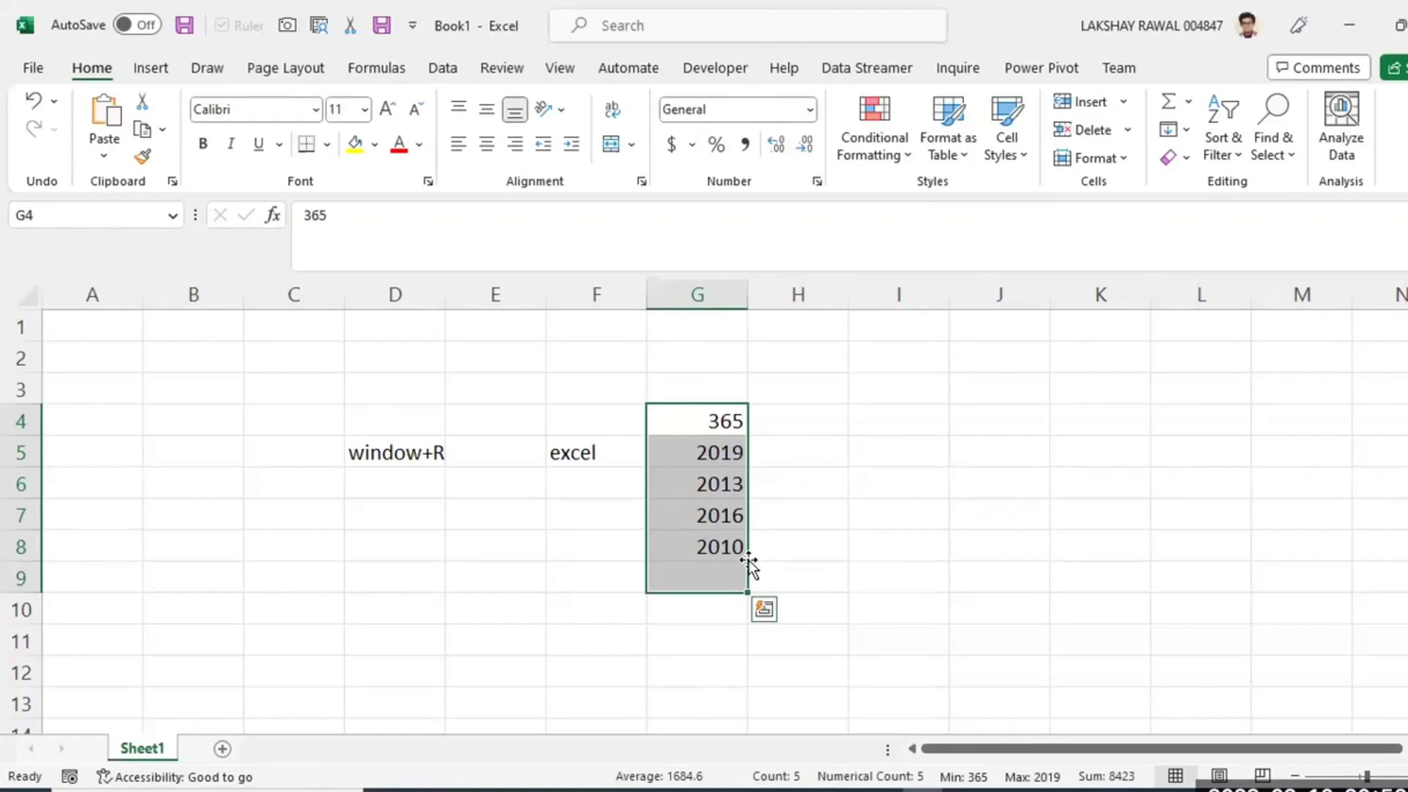
left_click(817, 463)
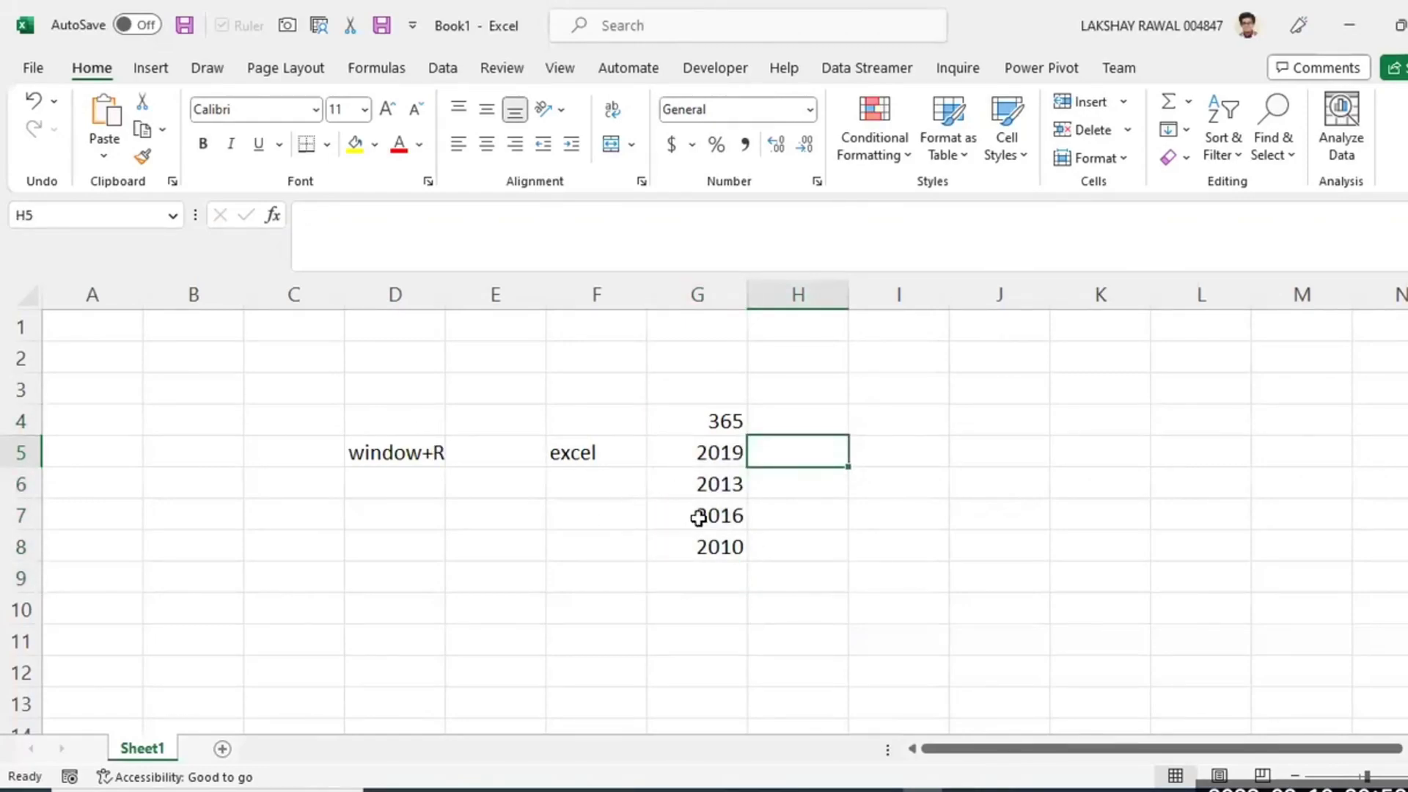
left_click_drag(697, 515, 907, 521)
left_click_drag(740, 422, 739, 570)
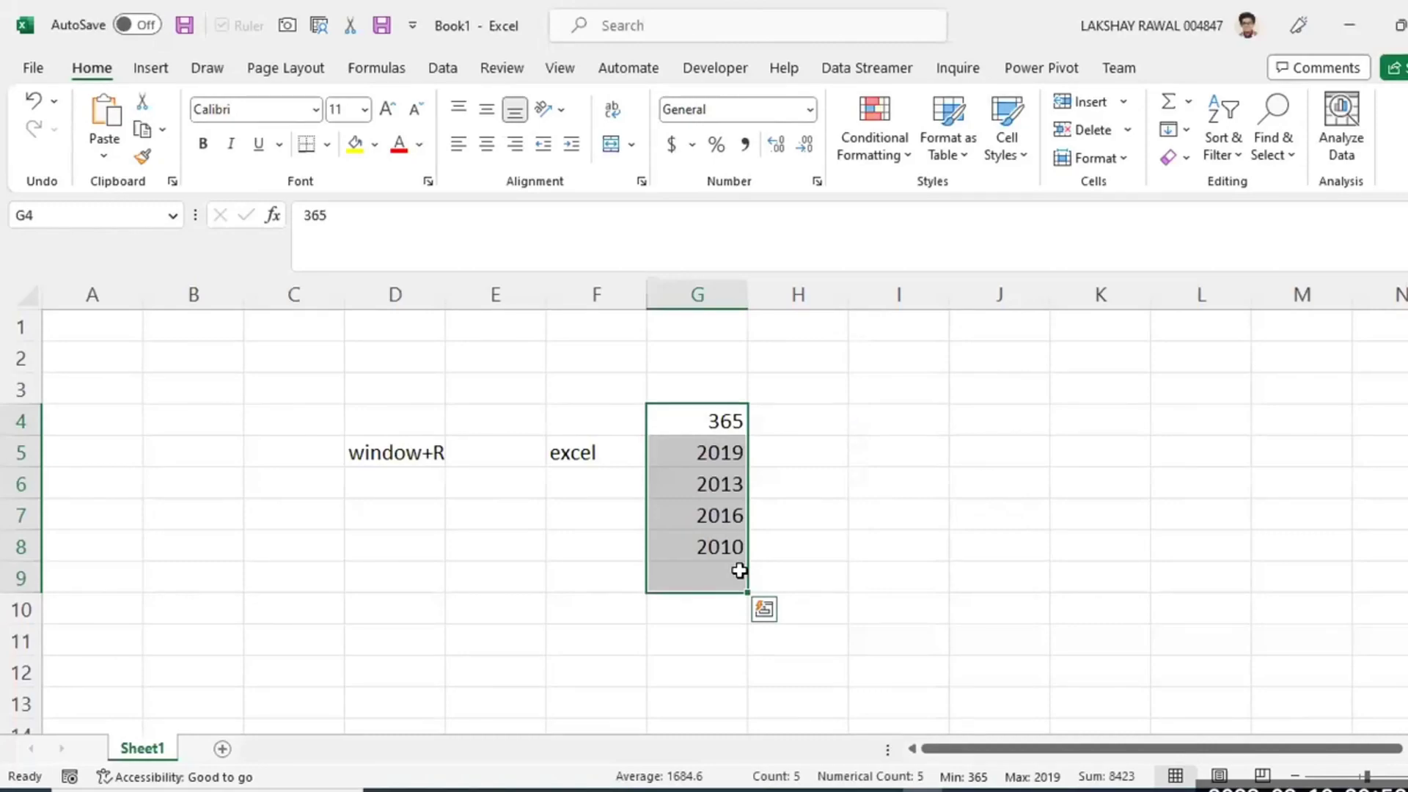
left_click(804, 536)
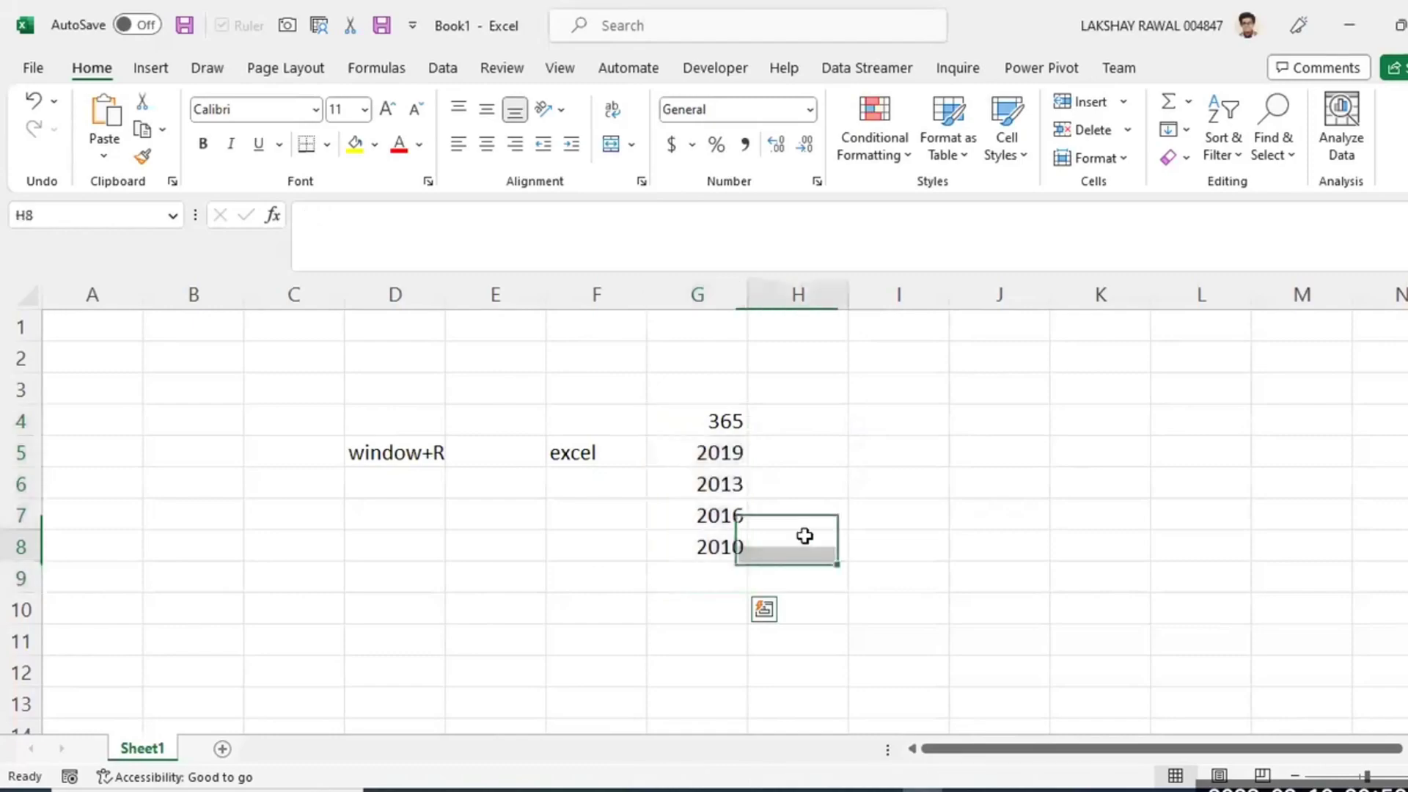
Clear all the notes and version numbers in the range C4:I9.
left_click_drag(406, 444, 795, 538)
left_click(795, 538)
left_click_drag(484, 421, 891, 579)
left_click(451, 418)
left_click_drag(293, 421, 870, 579)
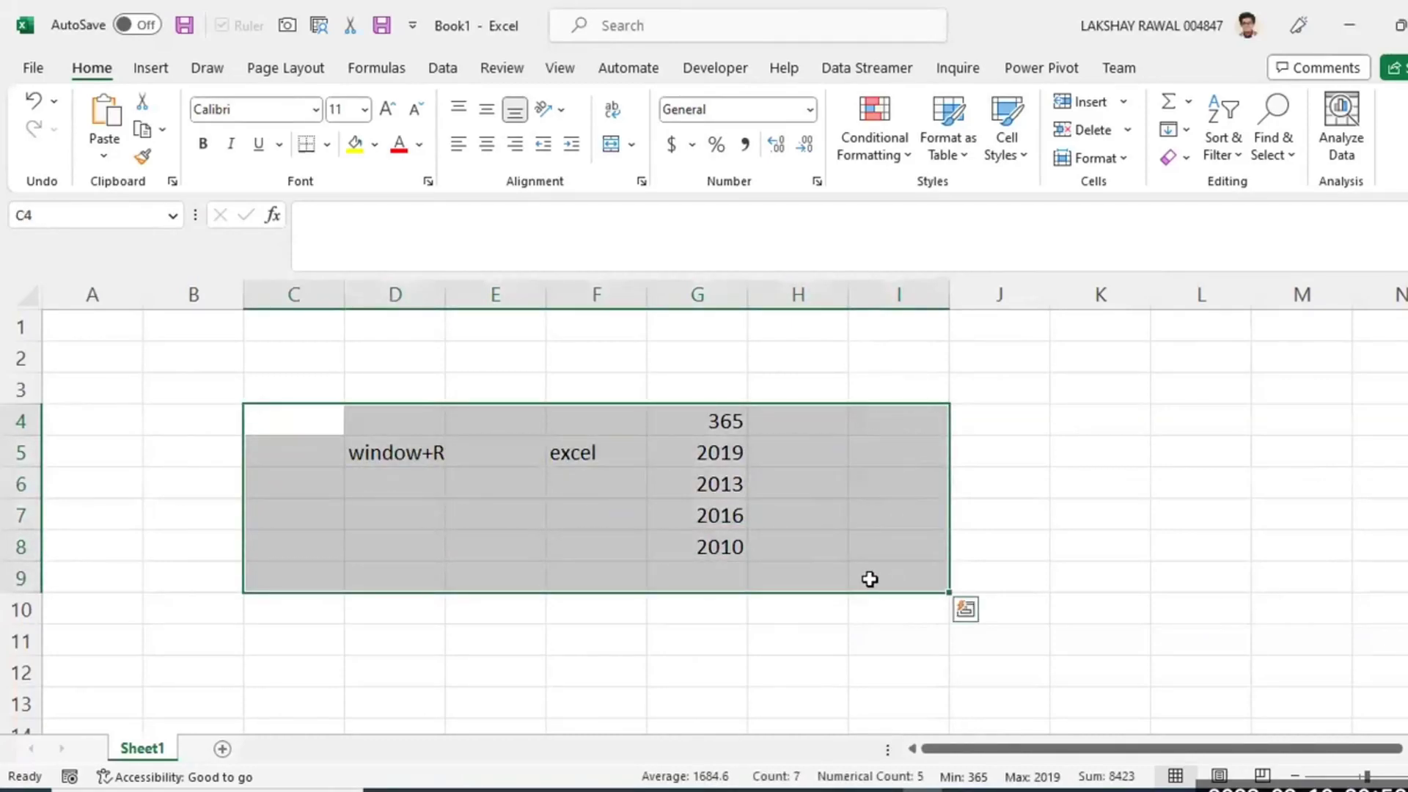
key("Delete")
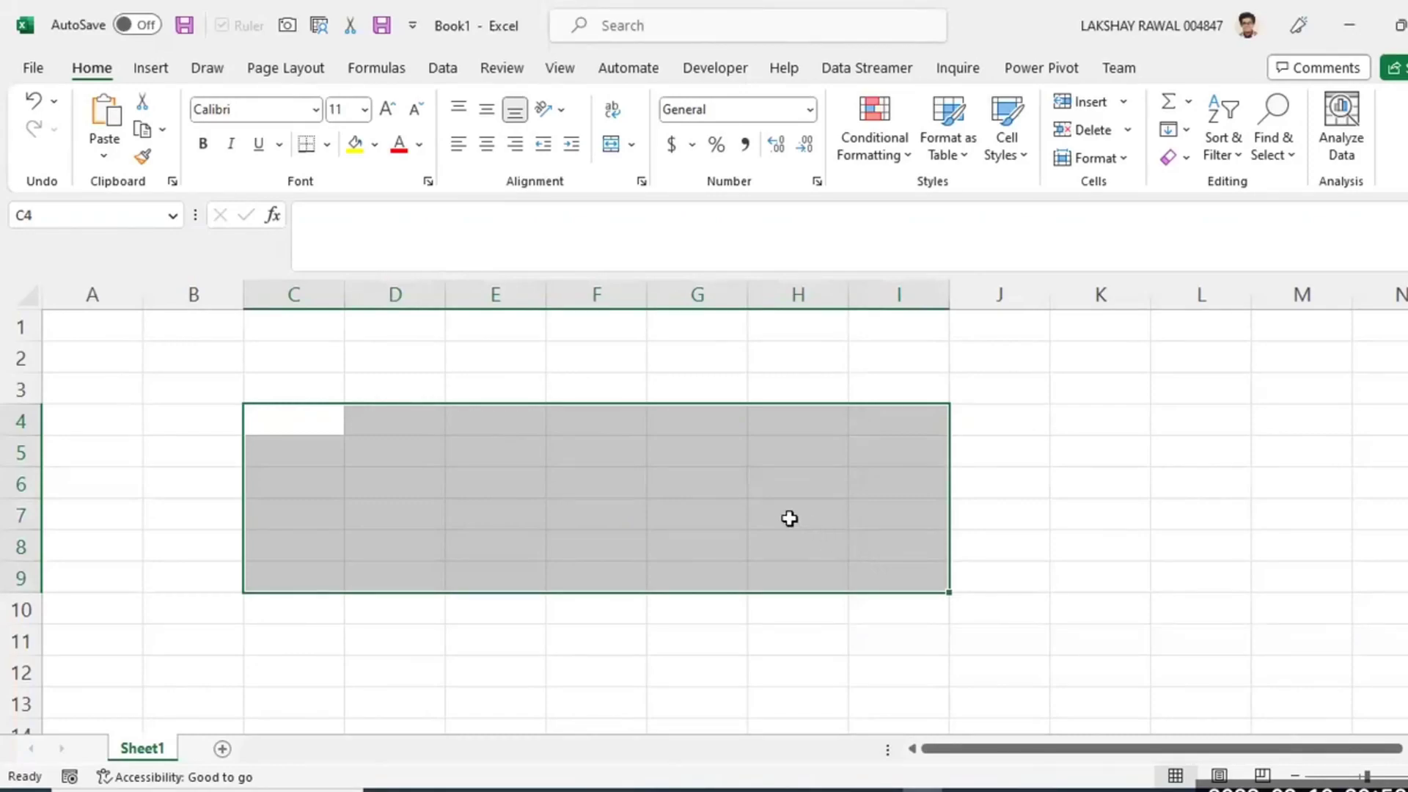
left_click(789, 492)
left_click(542, 426)
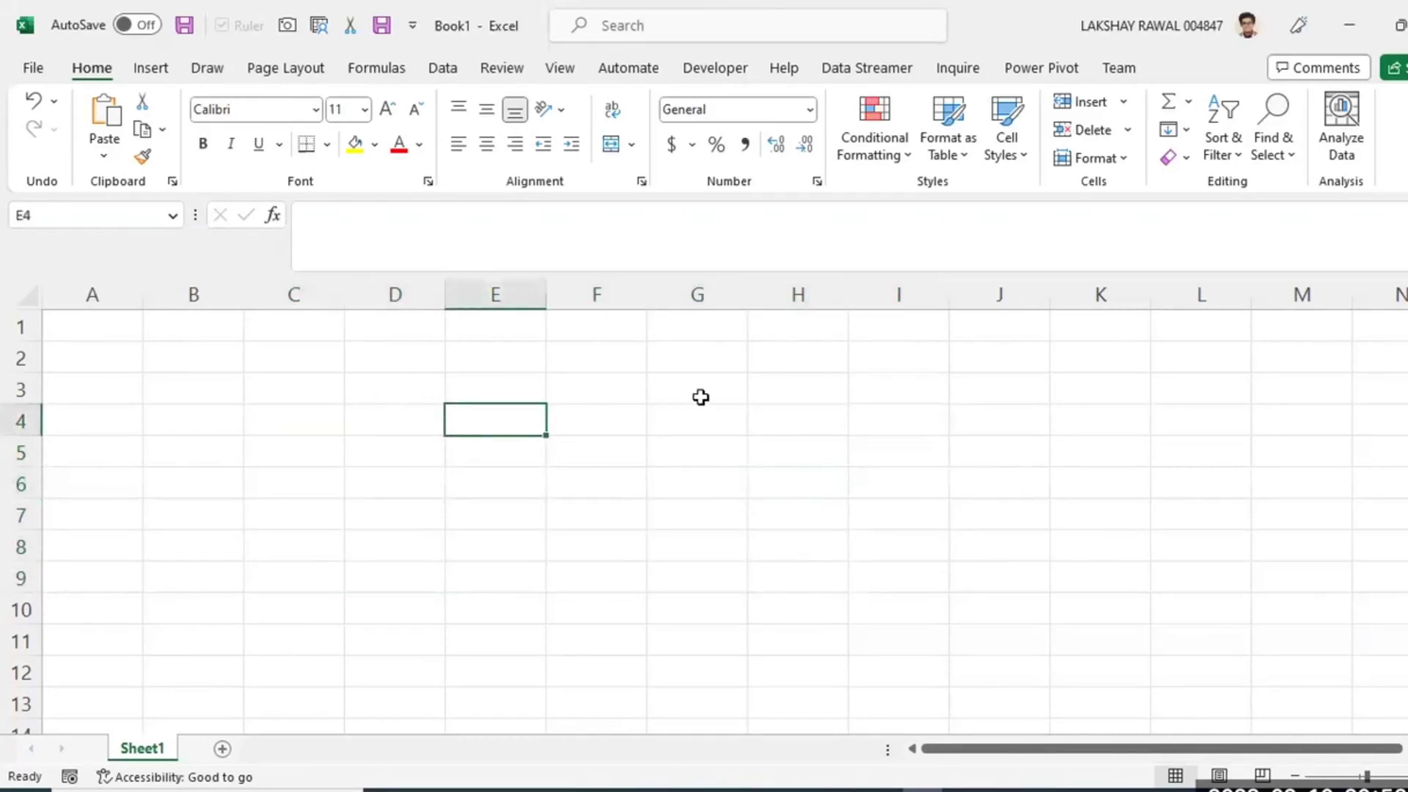
left_click(701, 397)
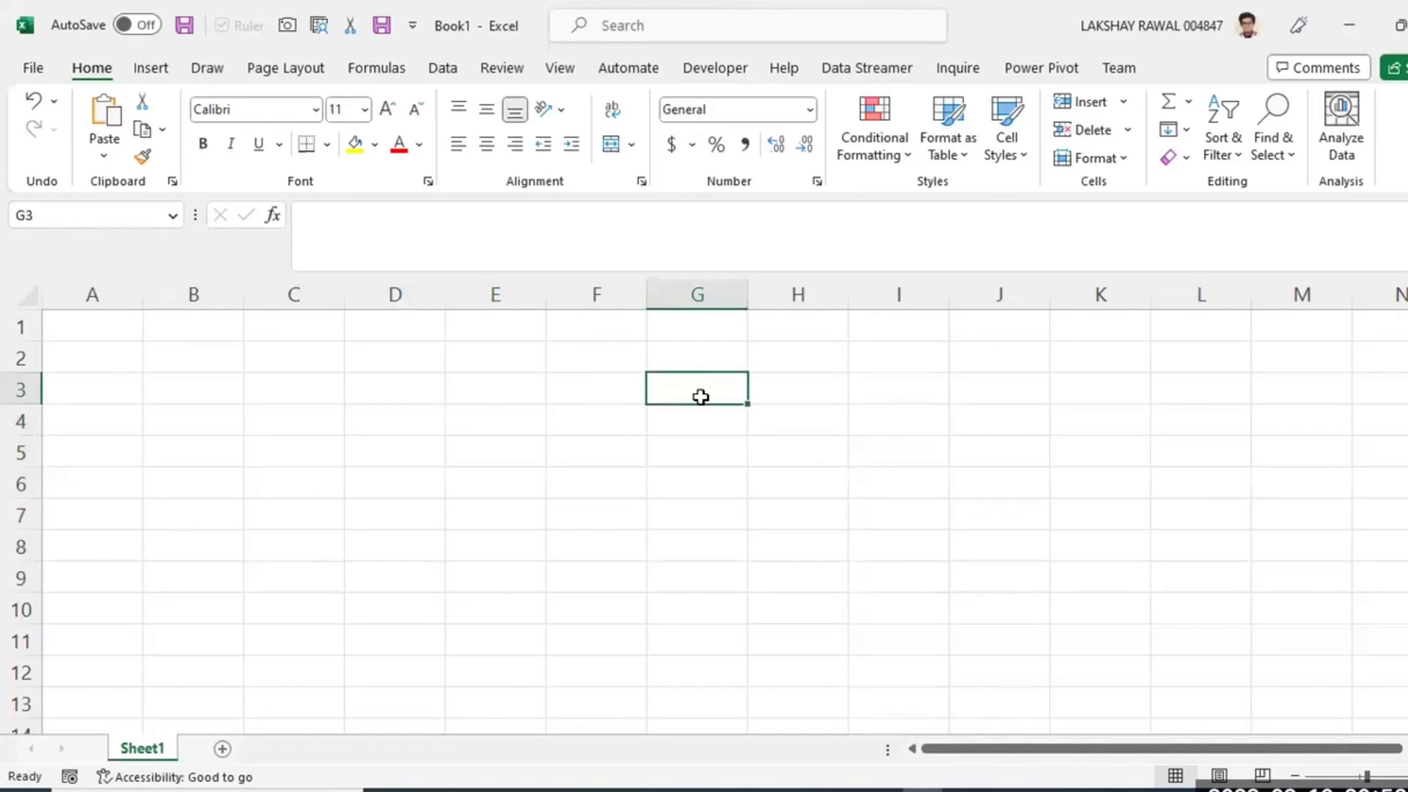
left_click(551, 410)
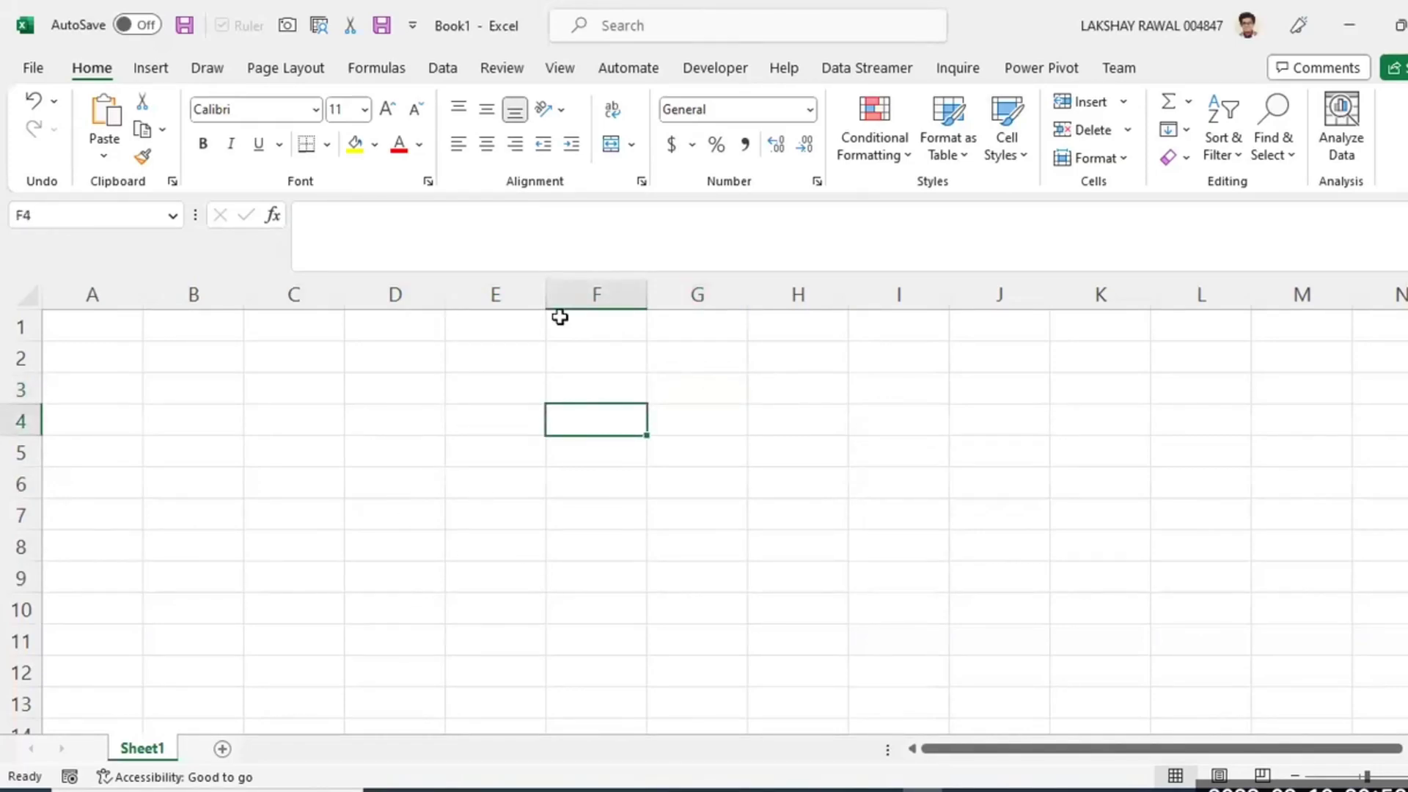
left_click(504, 522)
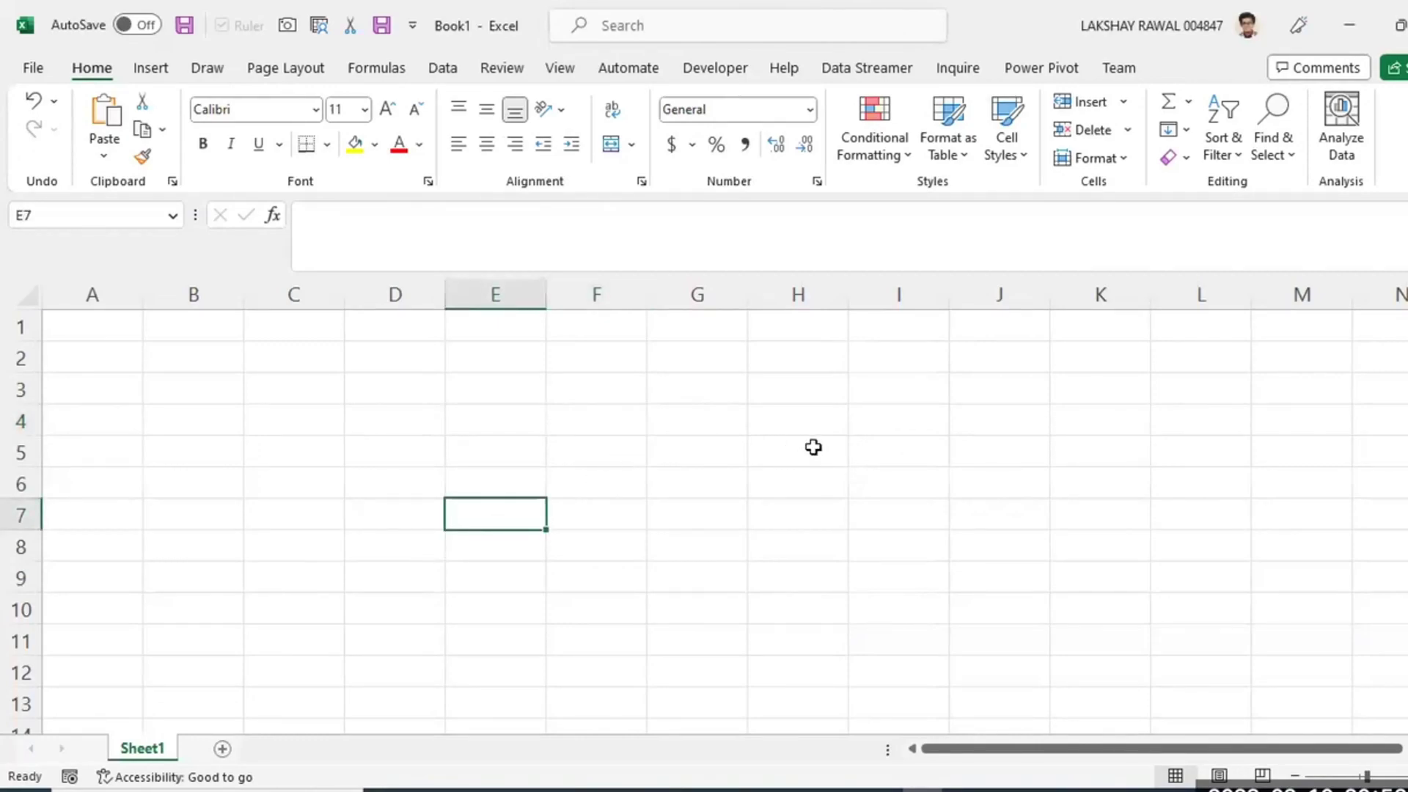
left_click(711, 393)
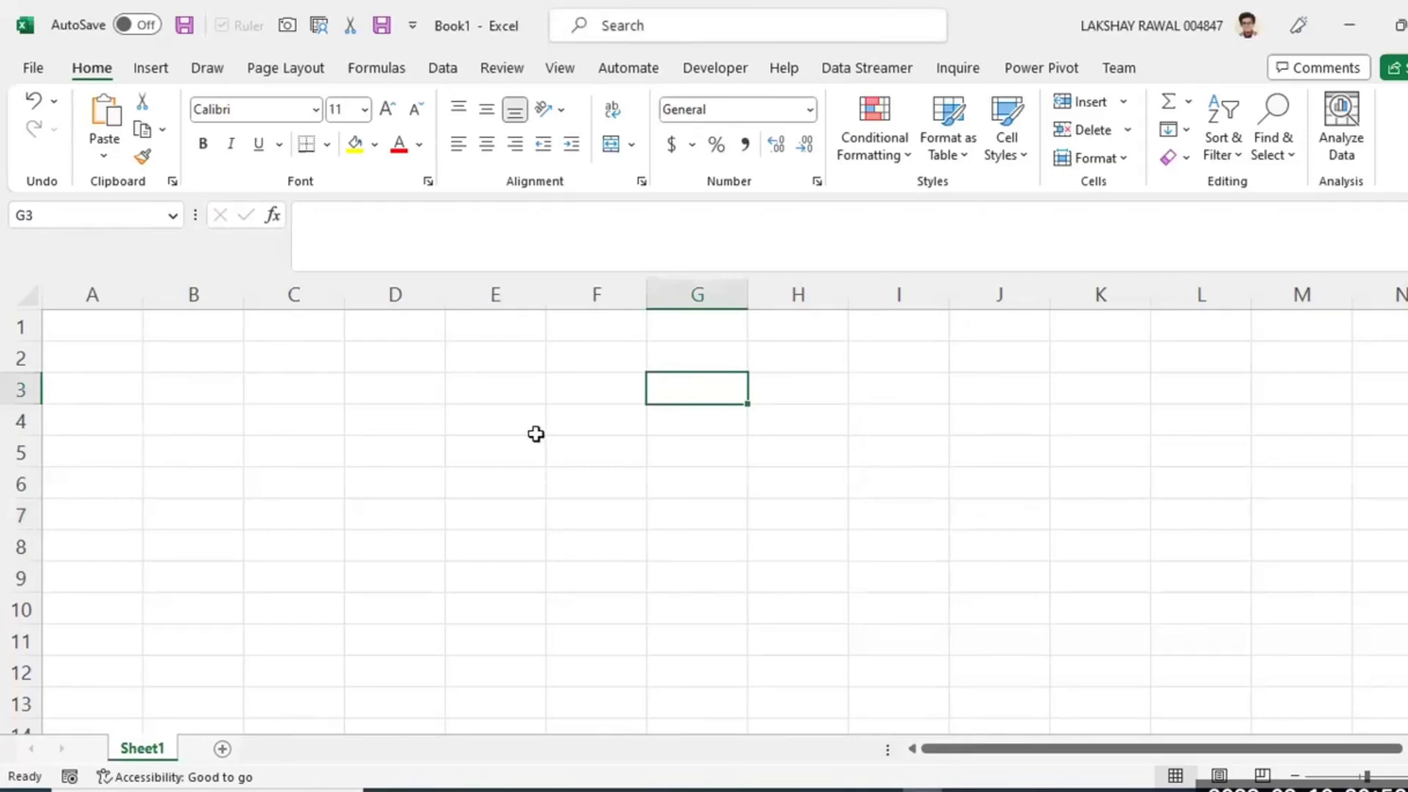
left_click(456, 429)
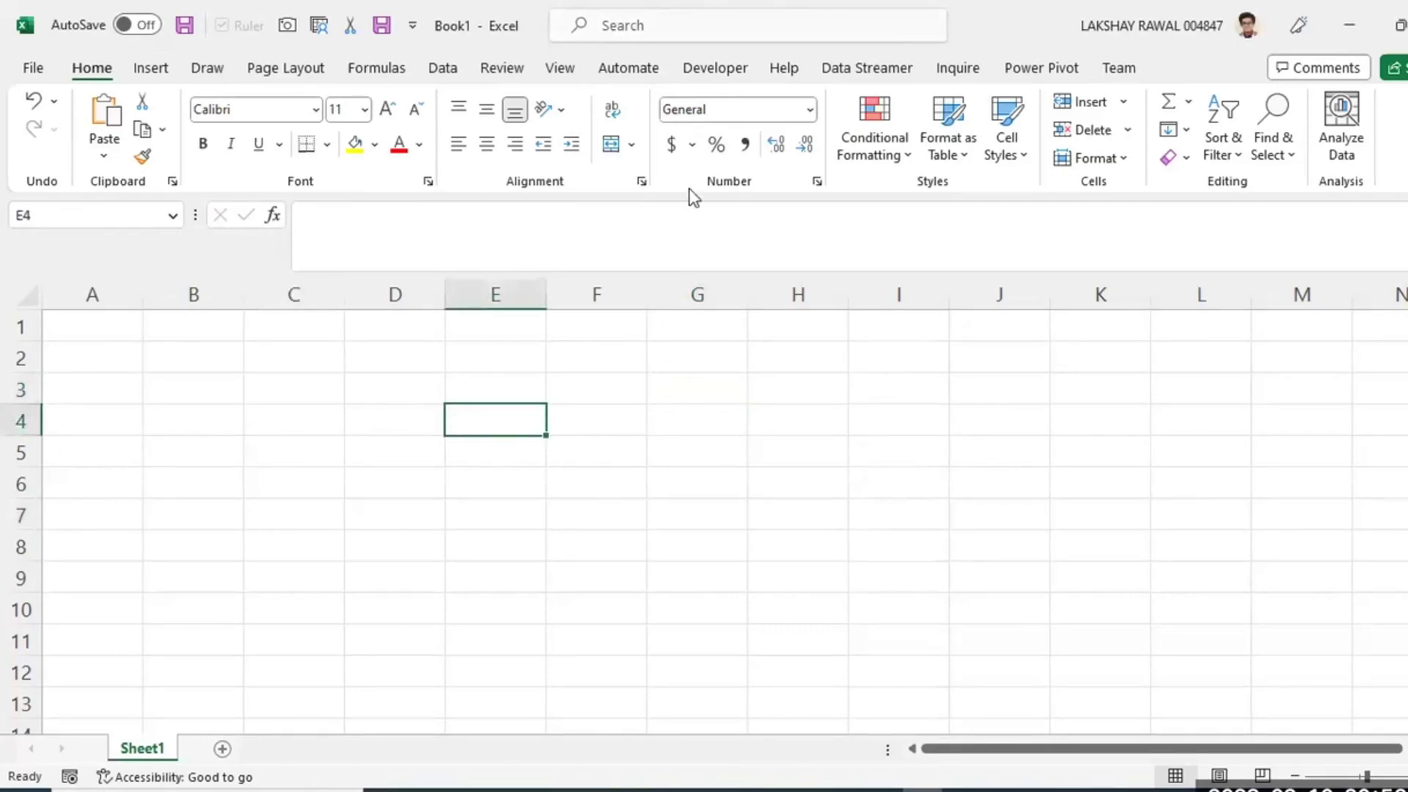
left_click(457, 376)
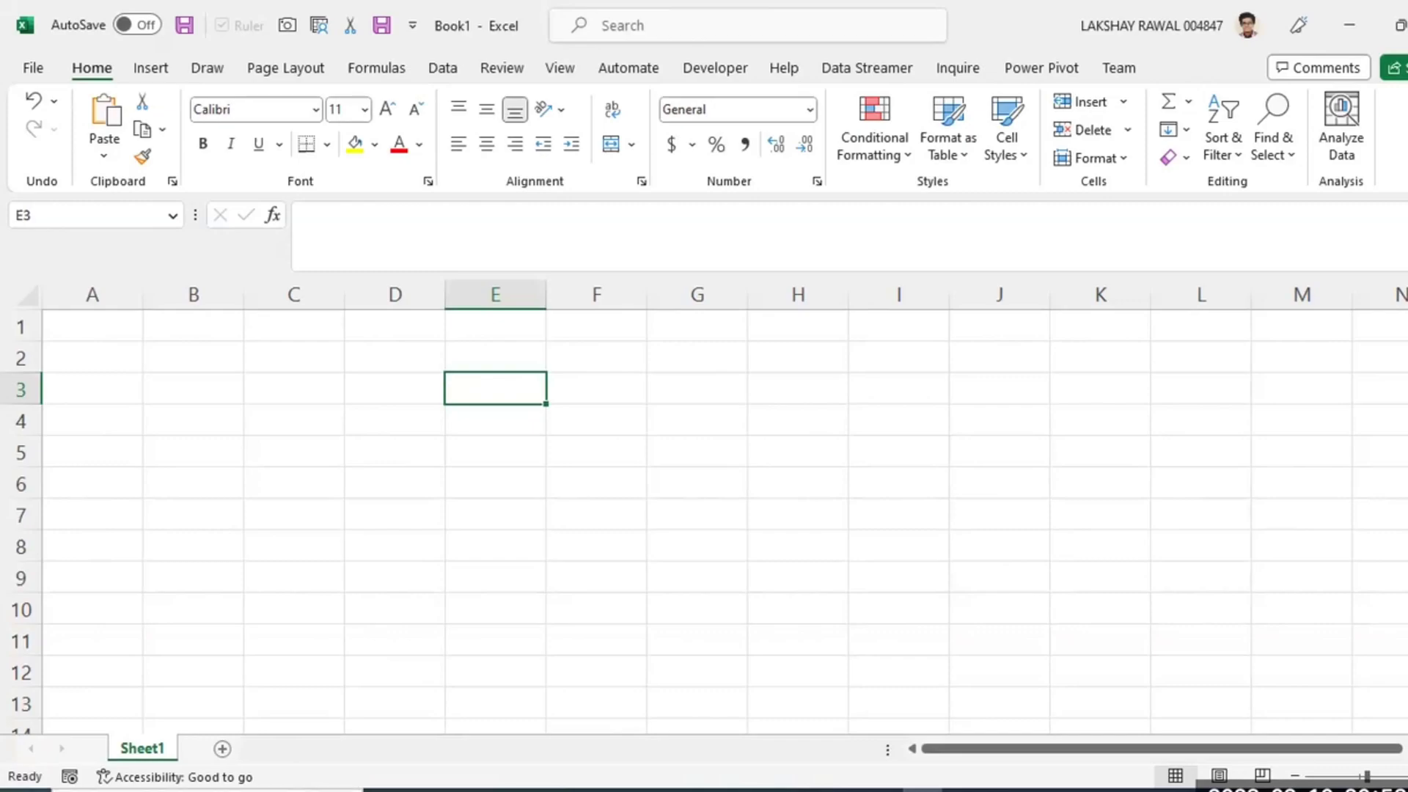
Search Windows for "ms offi", preview the web results for ms office free download and Microsoft Office, and return to the worksheet.
left_click(39, 785)
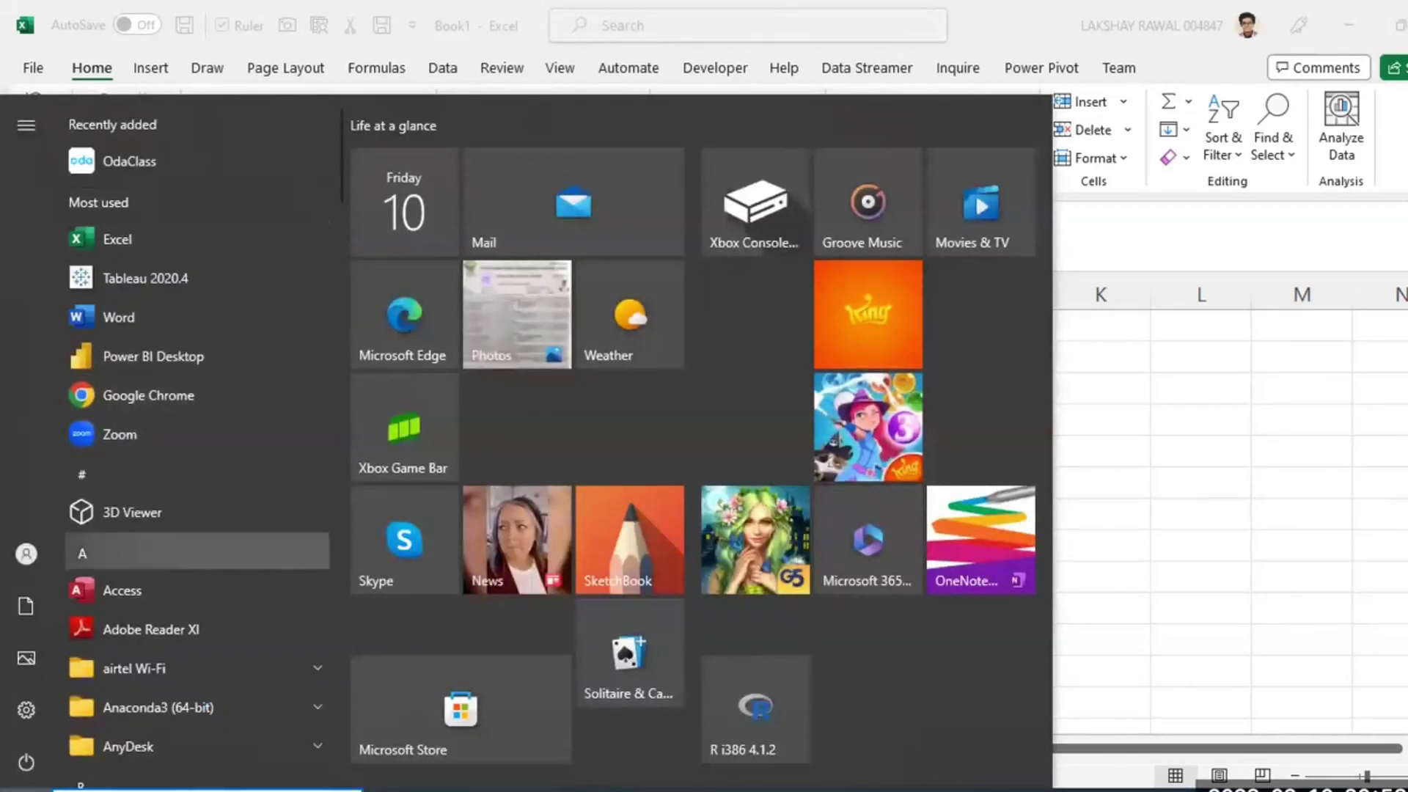
left_click(198, 790)
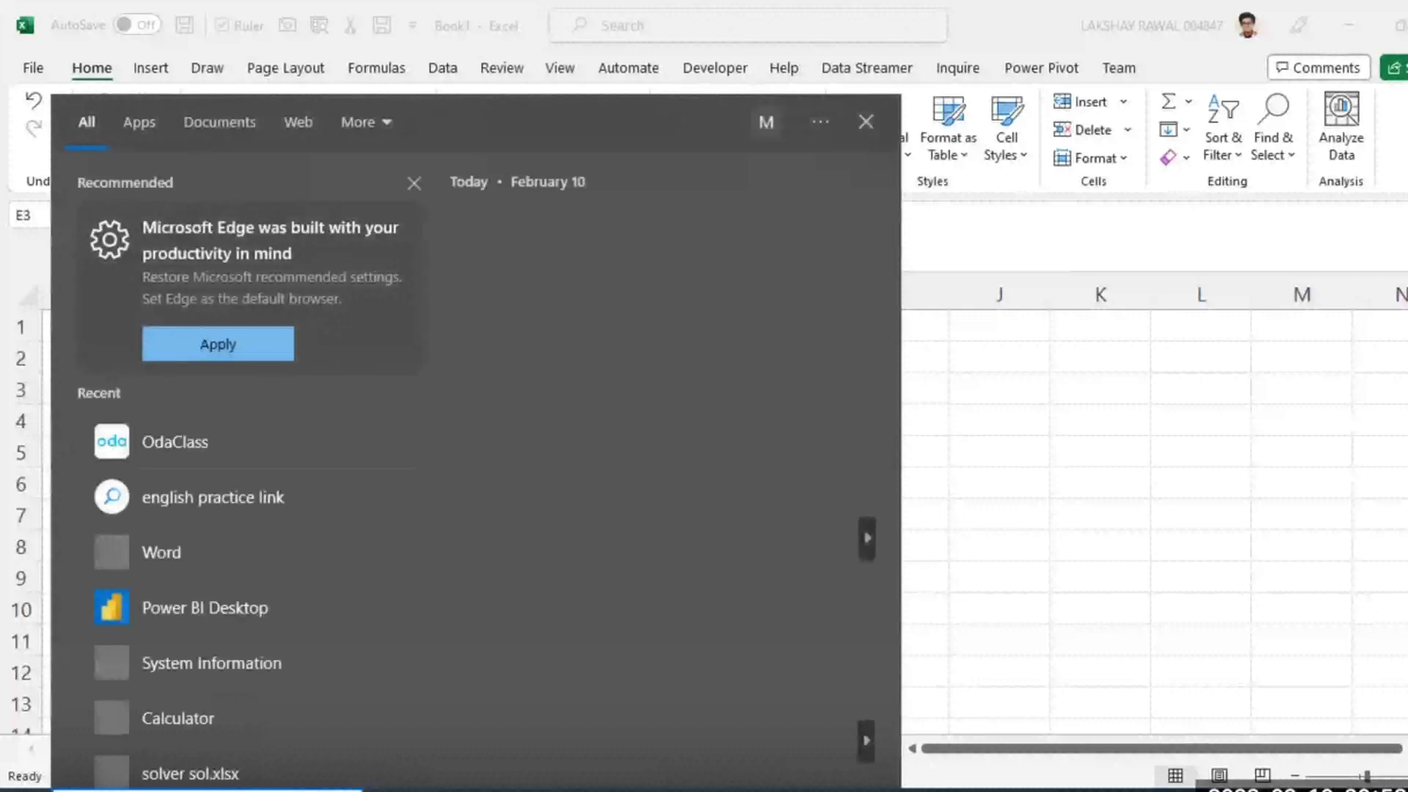
type("ms")
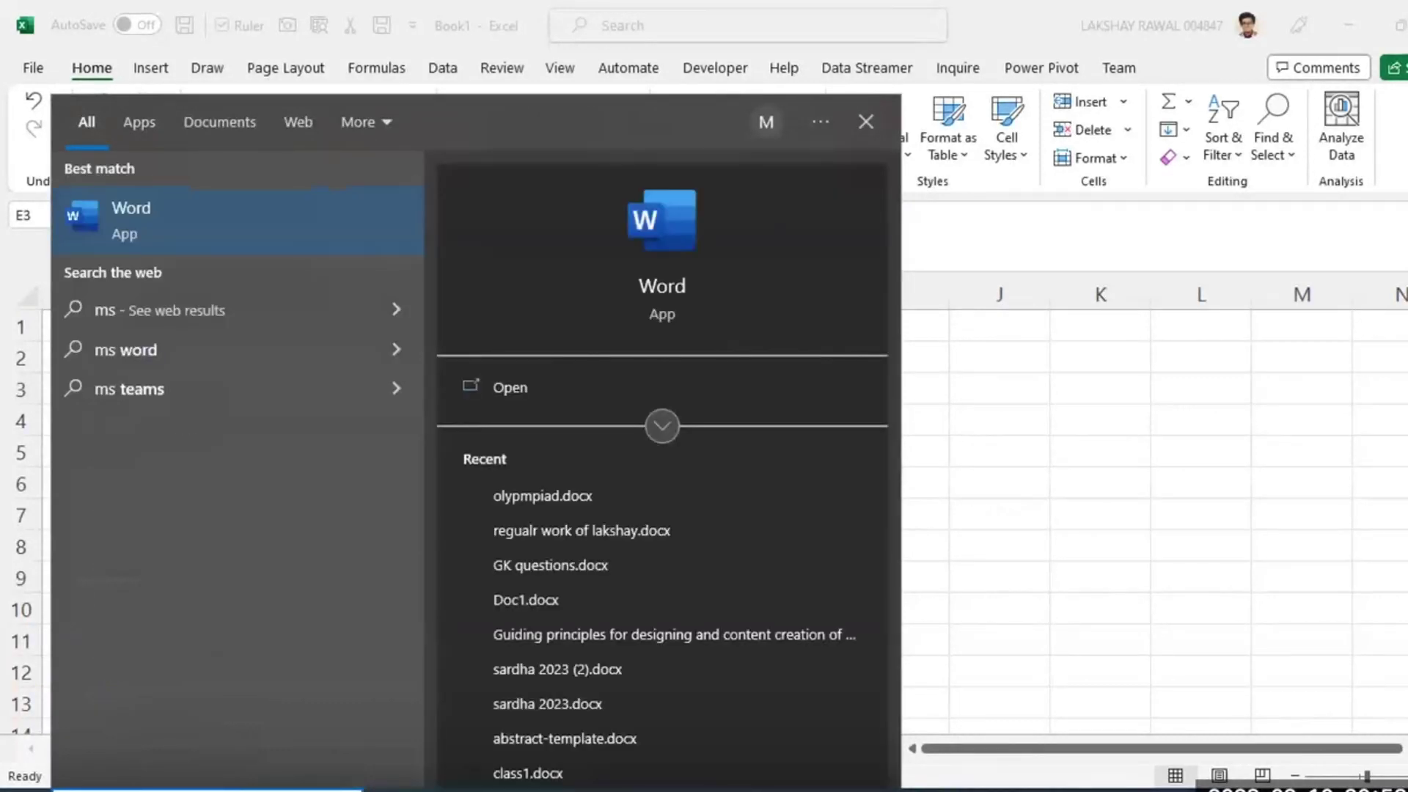
type(" offi")
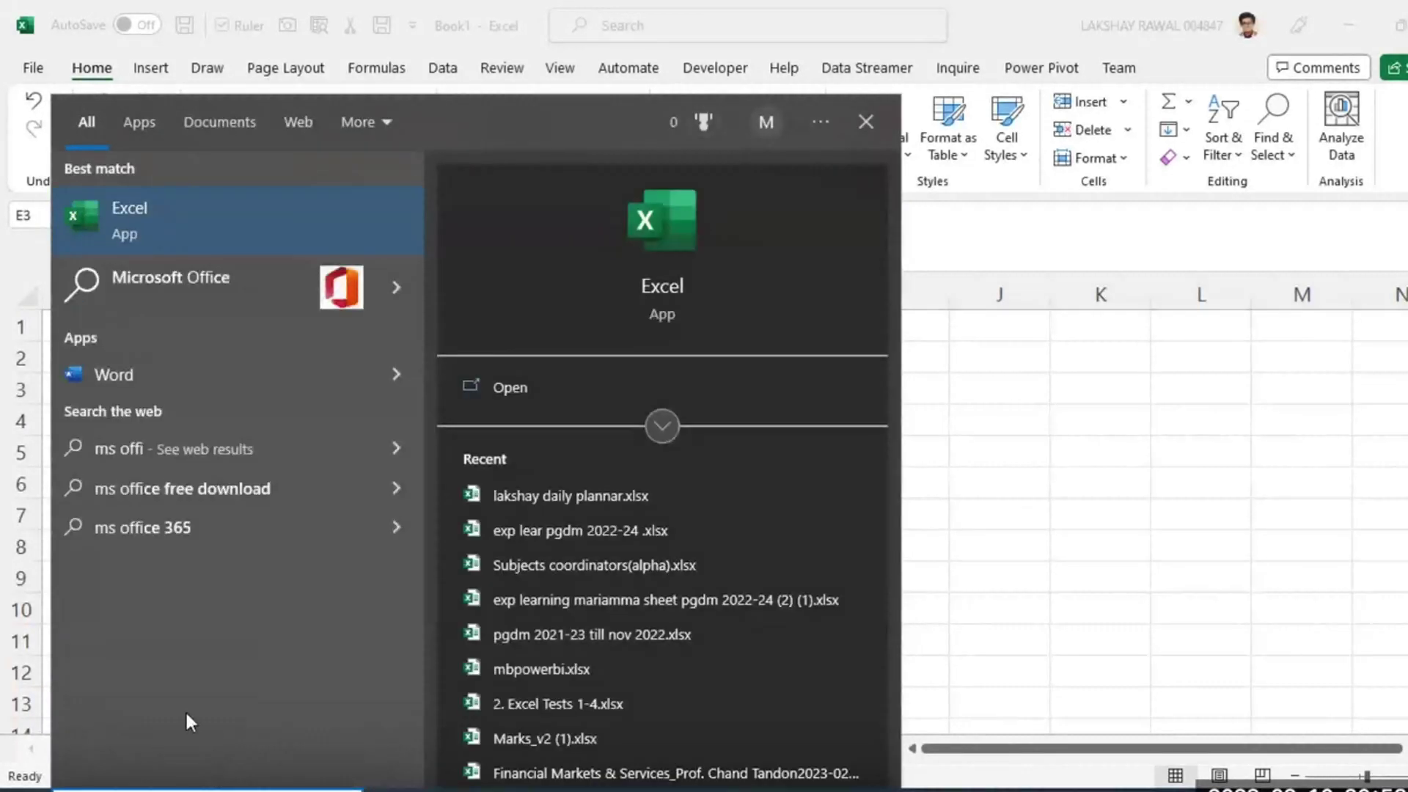
left_click(408, 491)
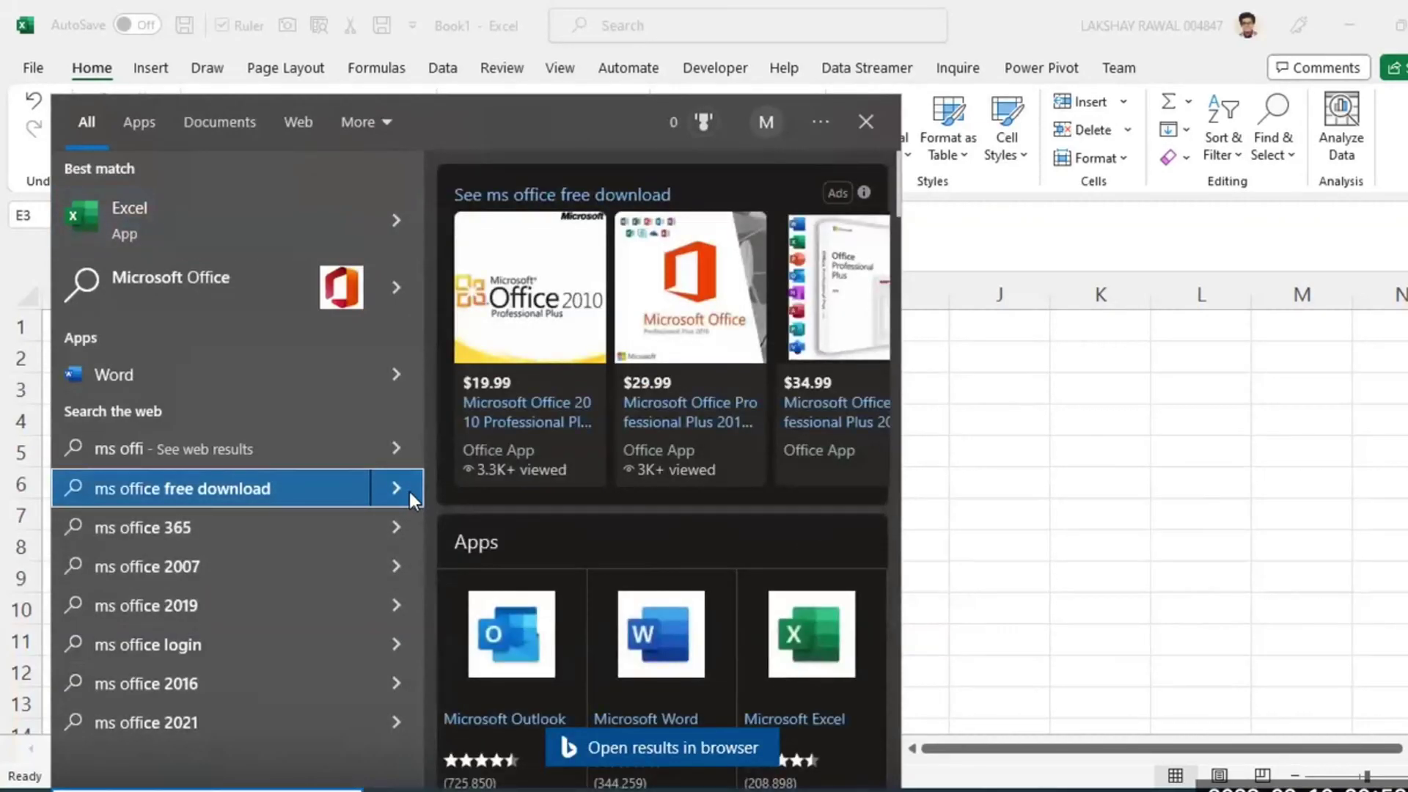
scroll(621, 534, "down", 3)
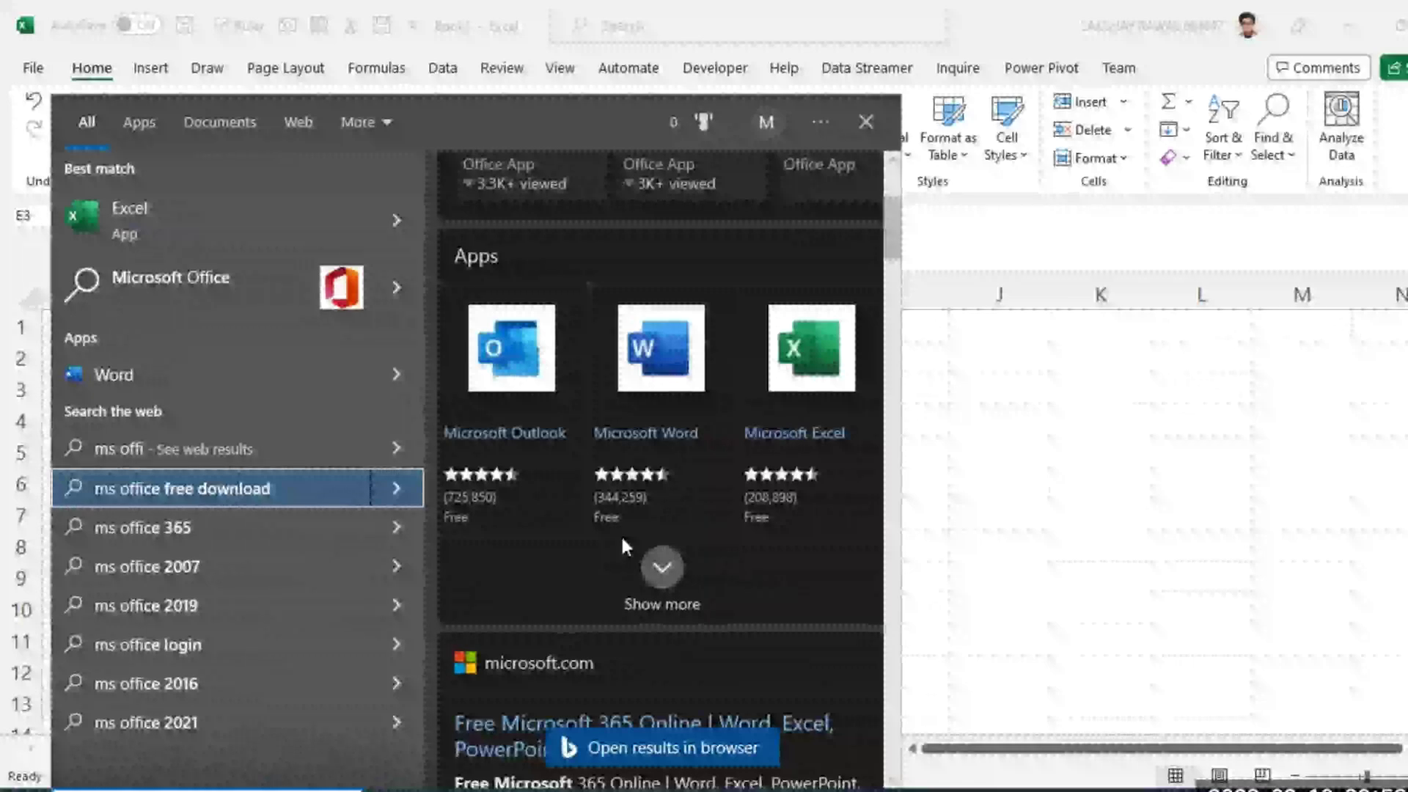
scroll(622, 540, "down", 5)
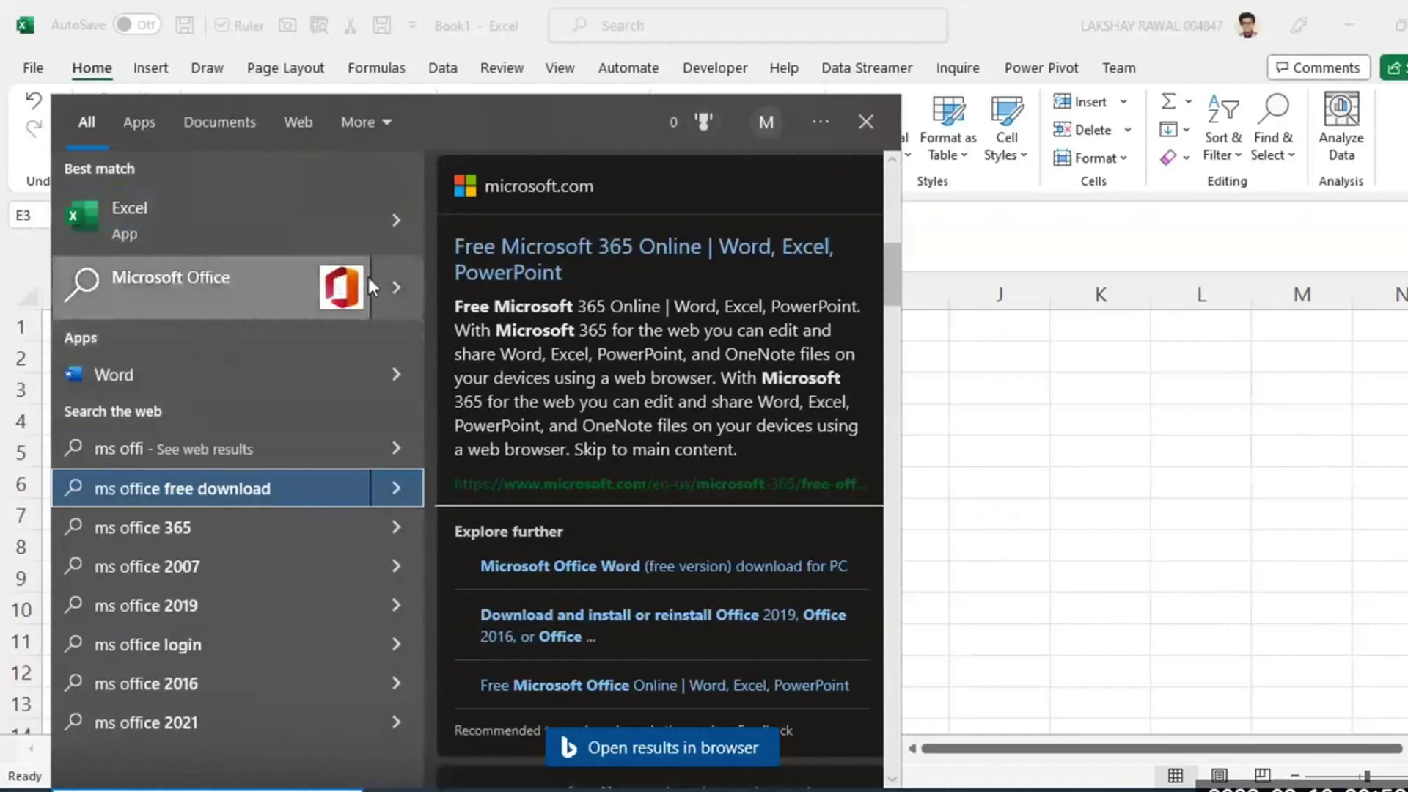
left_click(388, 284)
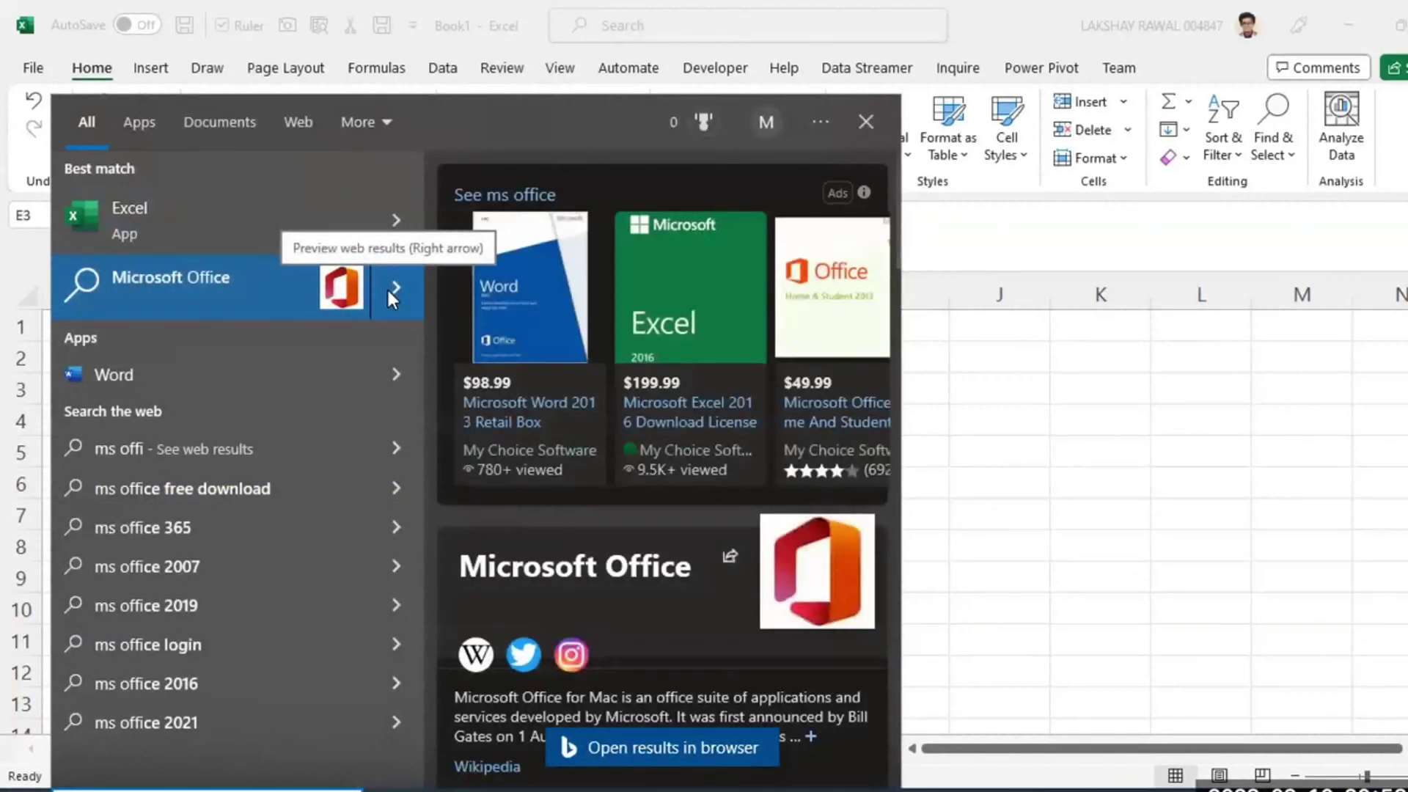
scroll(975, 558, "down", 5)
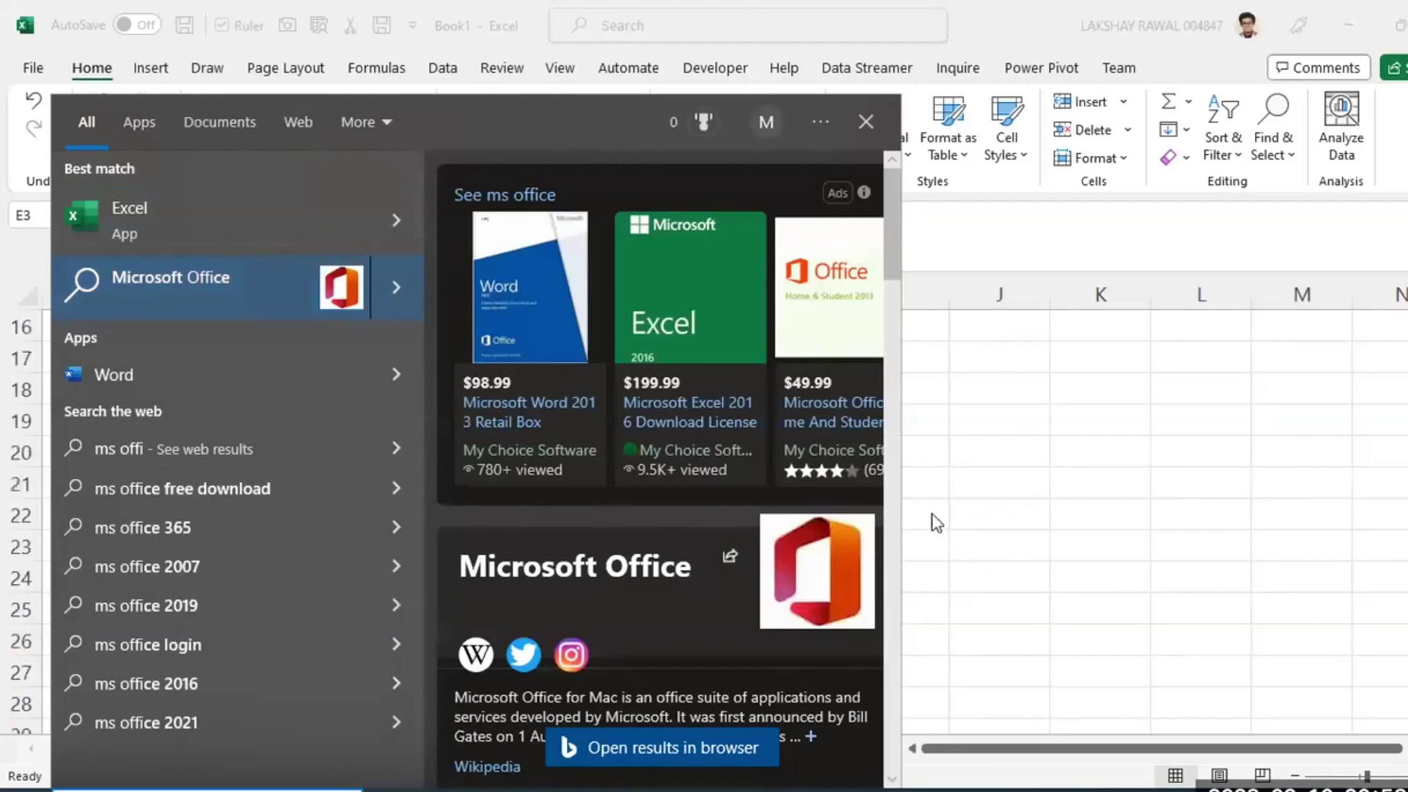
left_click(915, 328)
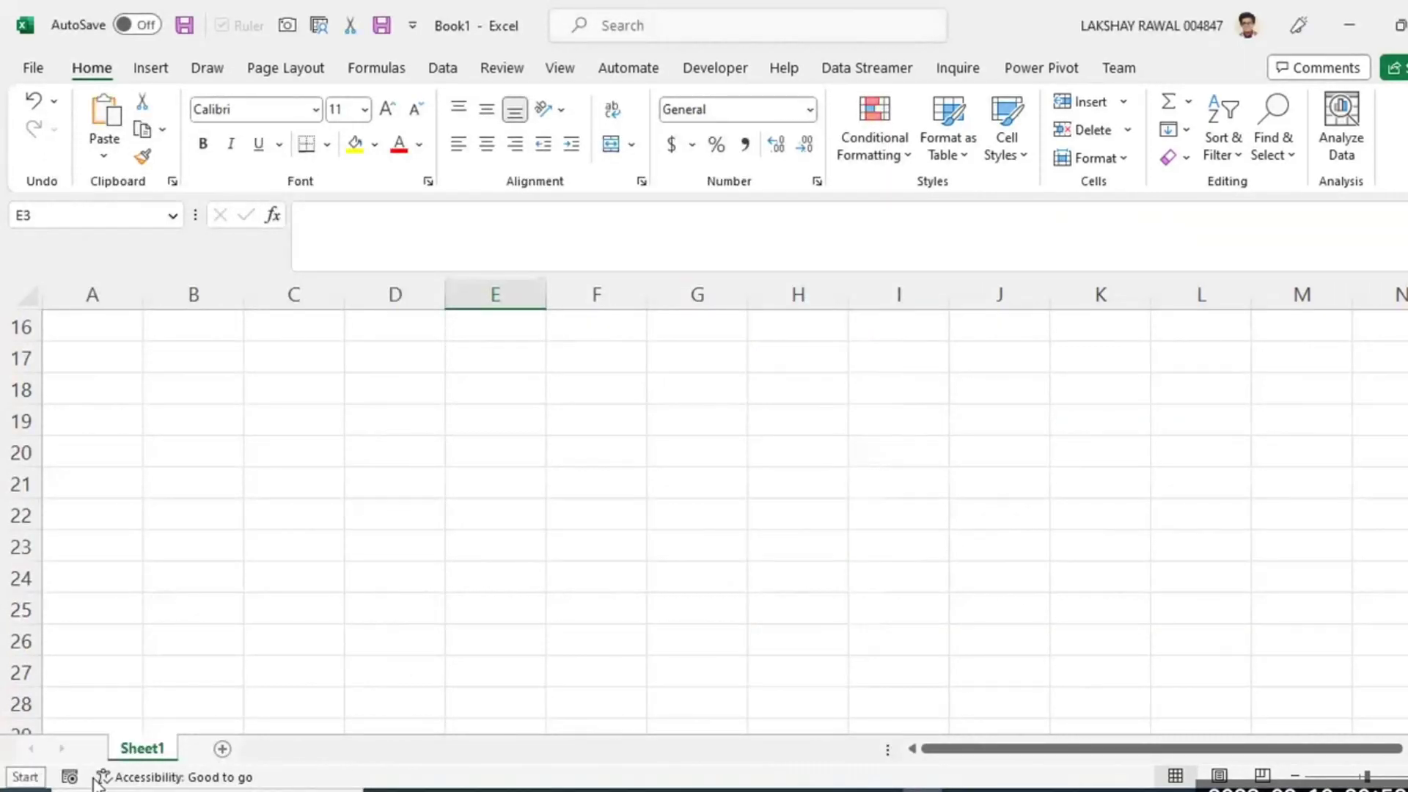
left_click(509, 508)
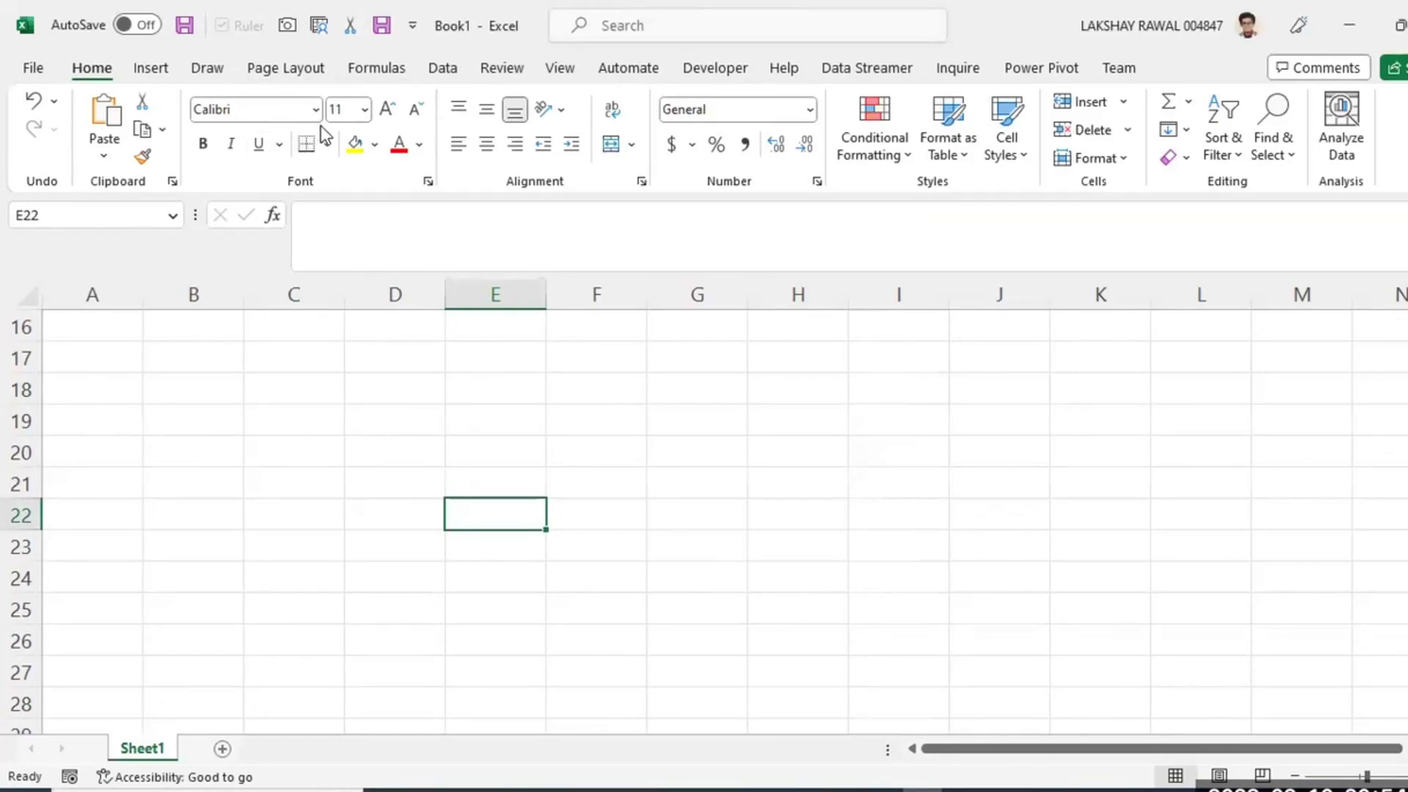
left_click(552, 440)
left_click(481, 362)
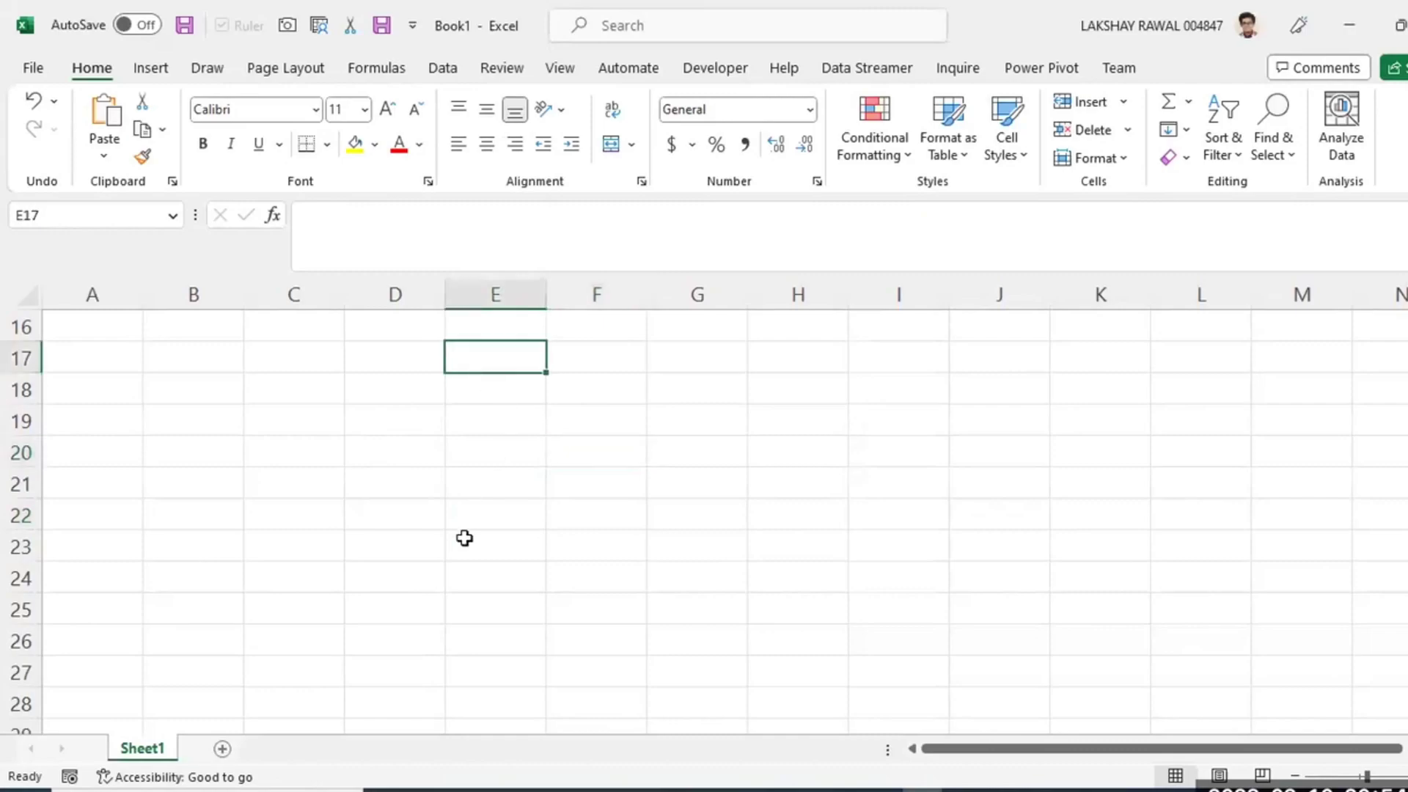
Enter 8 in cell E10 and clear the cell again.
scroll(464, 538, "up", 3)
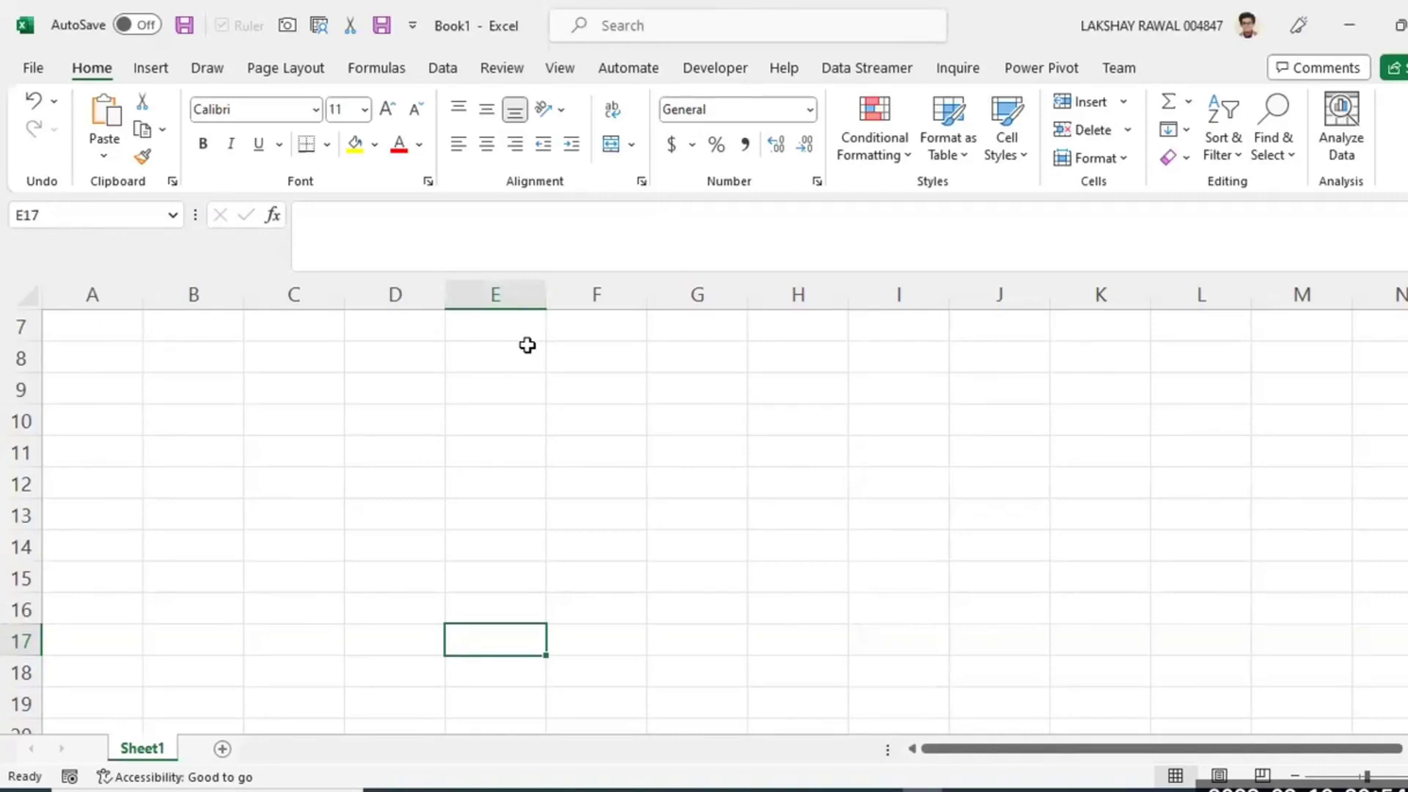
left_click(528, 420)
type("8")
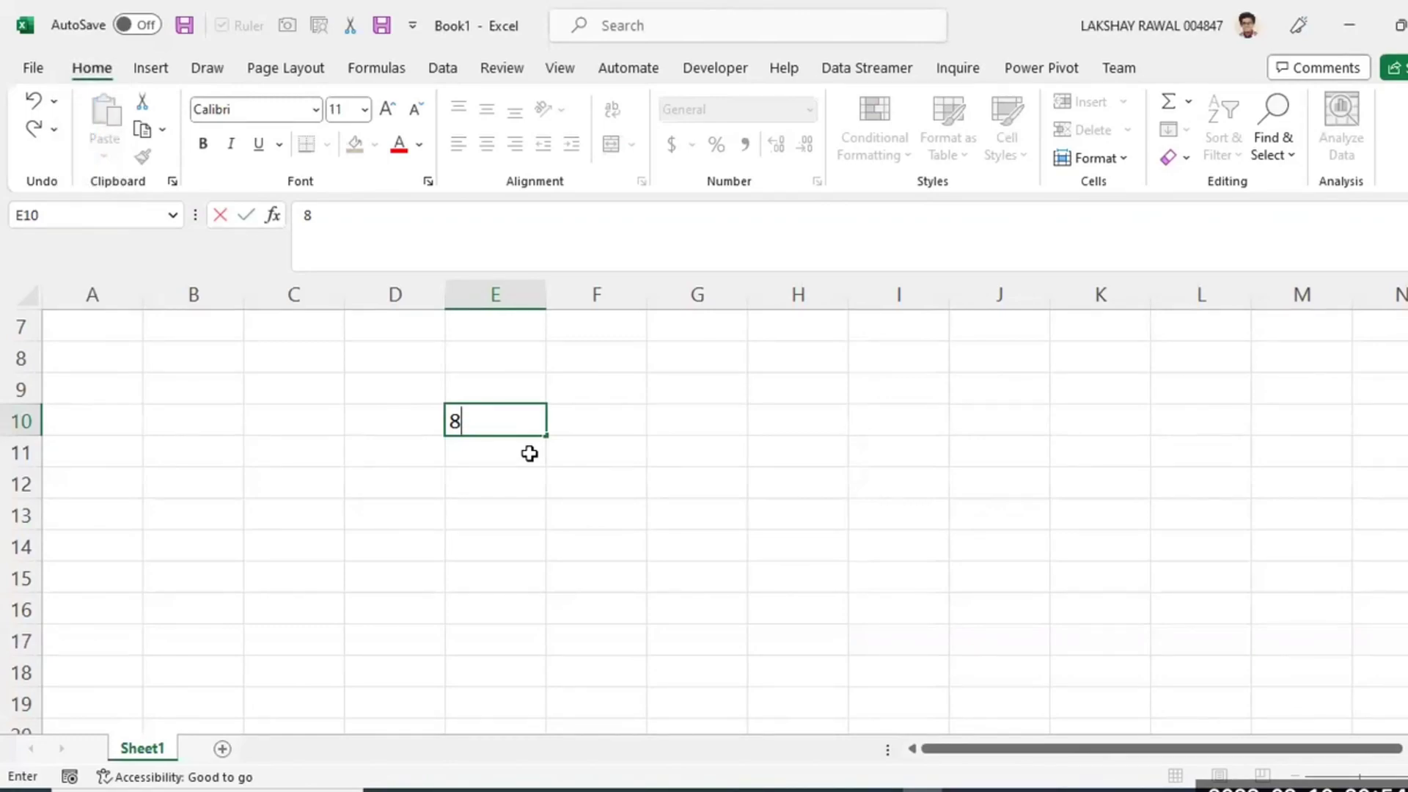
left_click(660, 444)
left_click(541, 425)
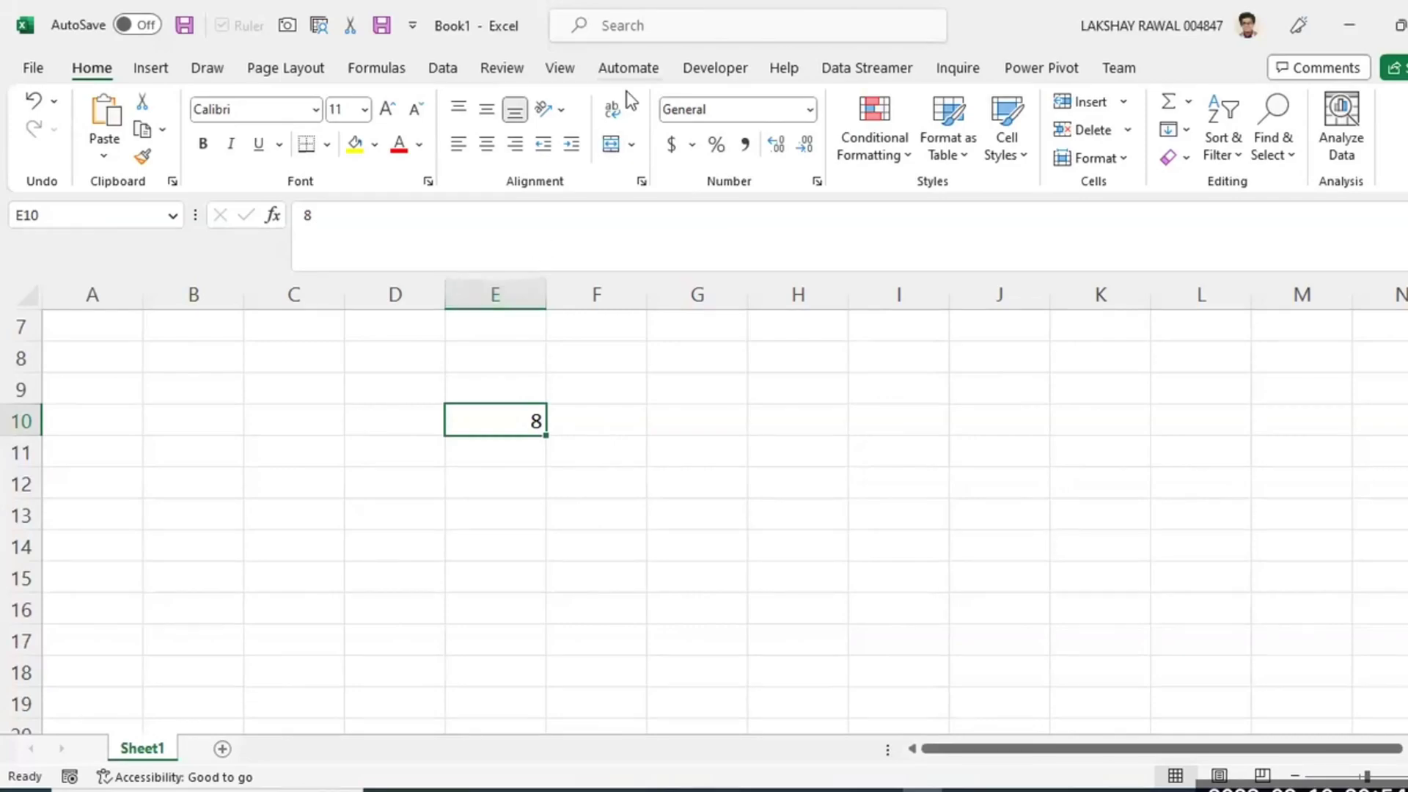
key("alt+Tab")
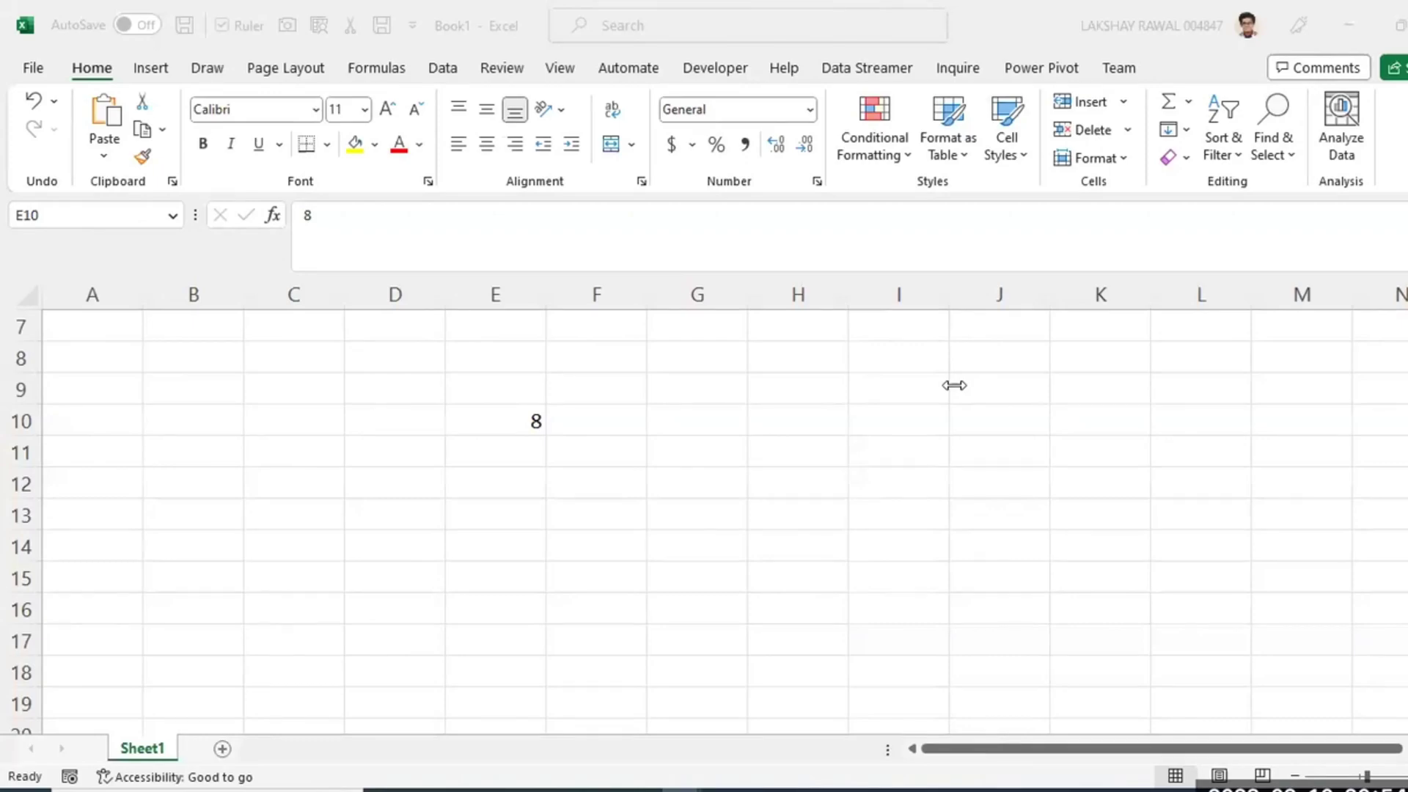
left_click(851, 424)
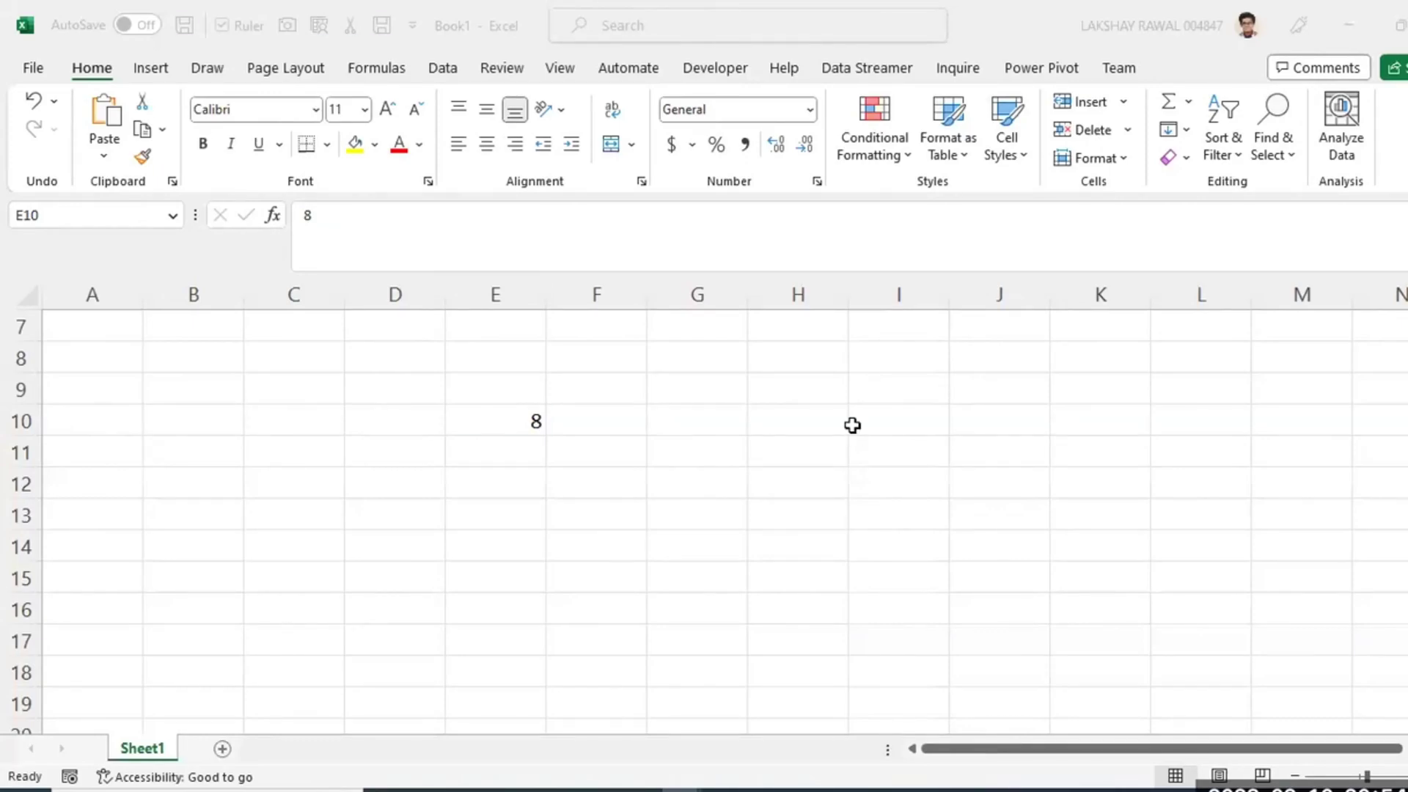
left_click(601, 484)
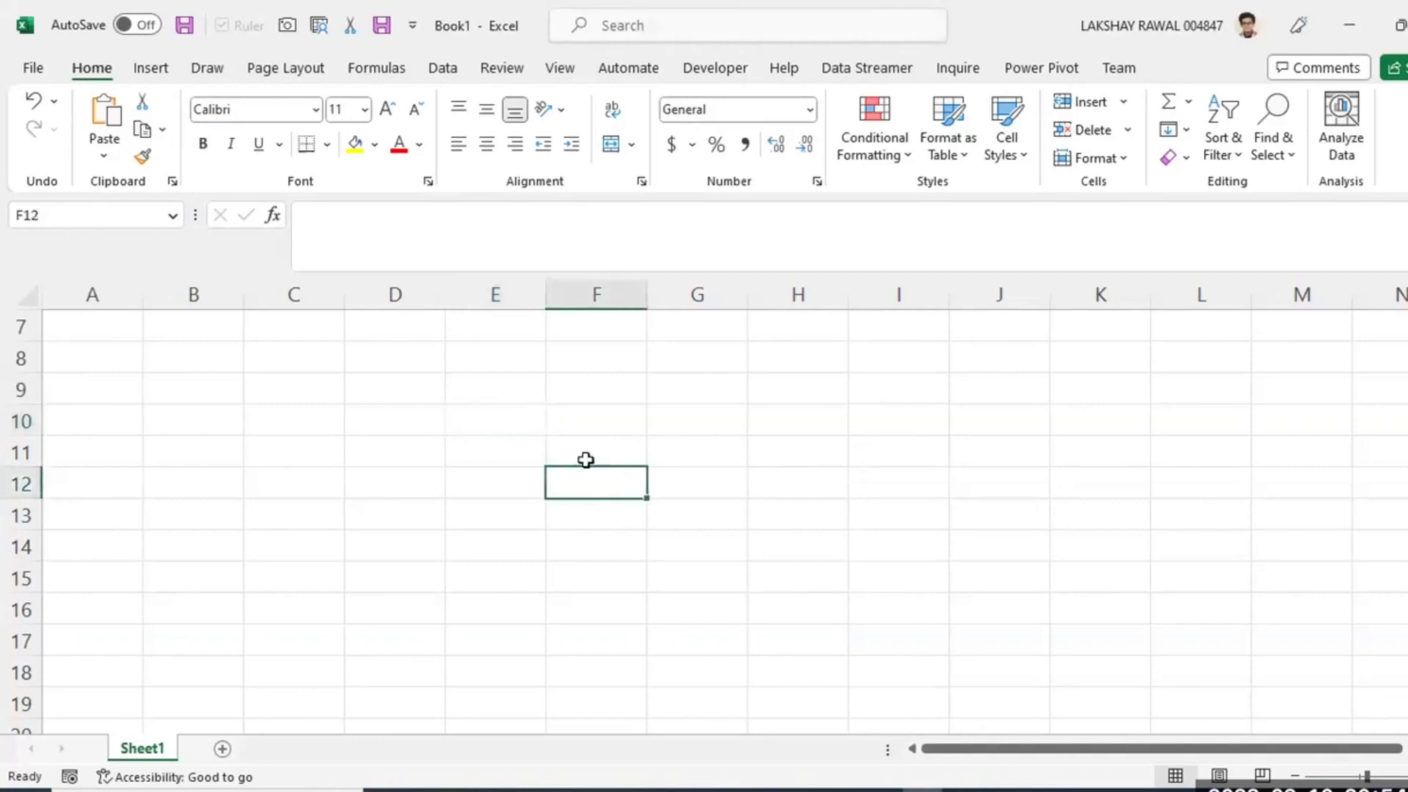
Enter the term workbook in cell D2.
left_click(597, 413)
scroll(618, 445, "up", 2)
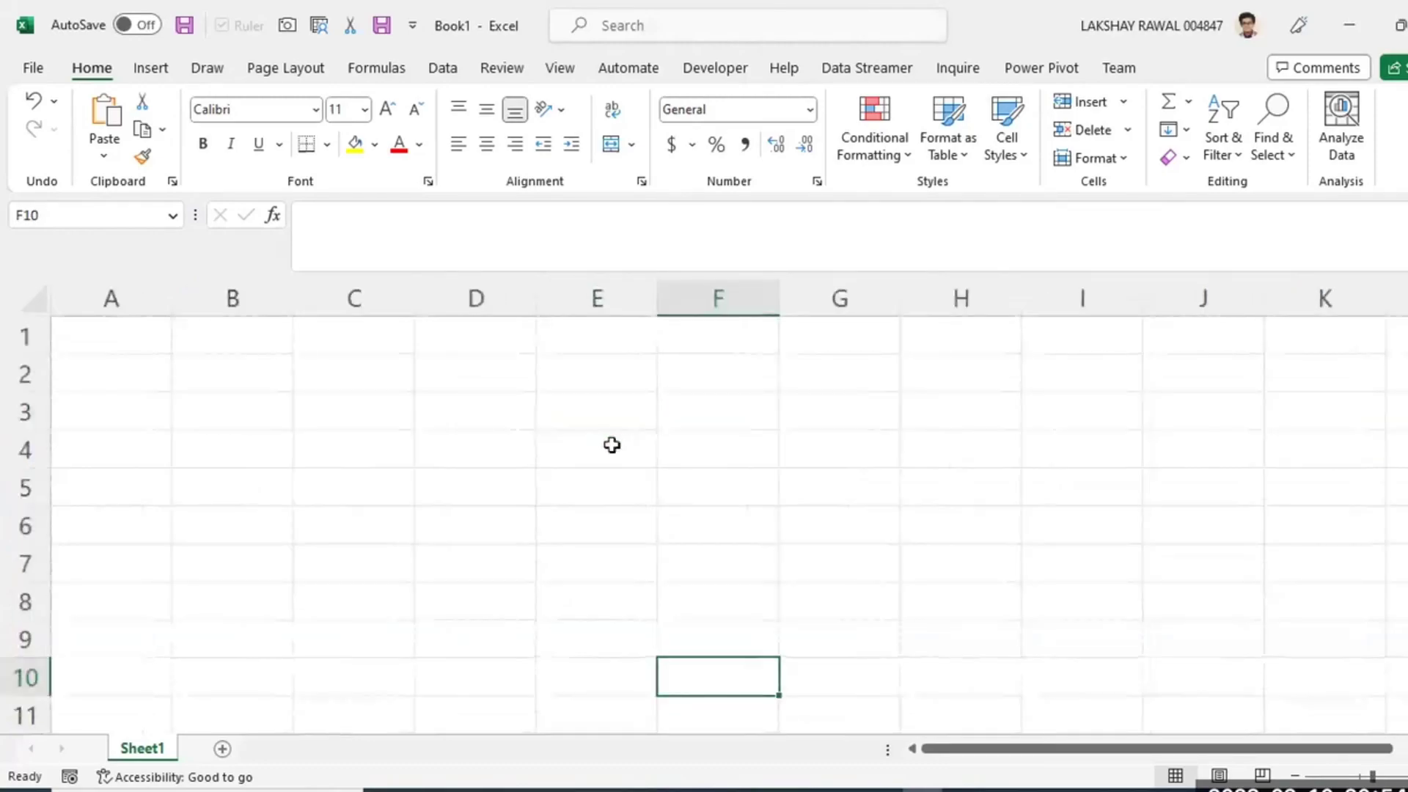
left_click(522, 384)
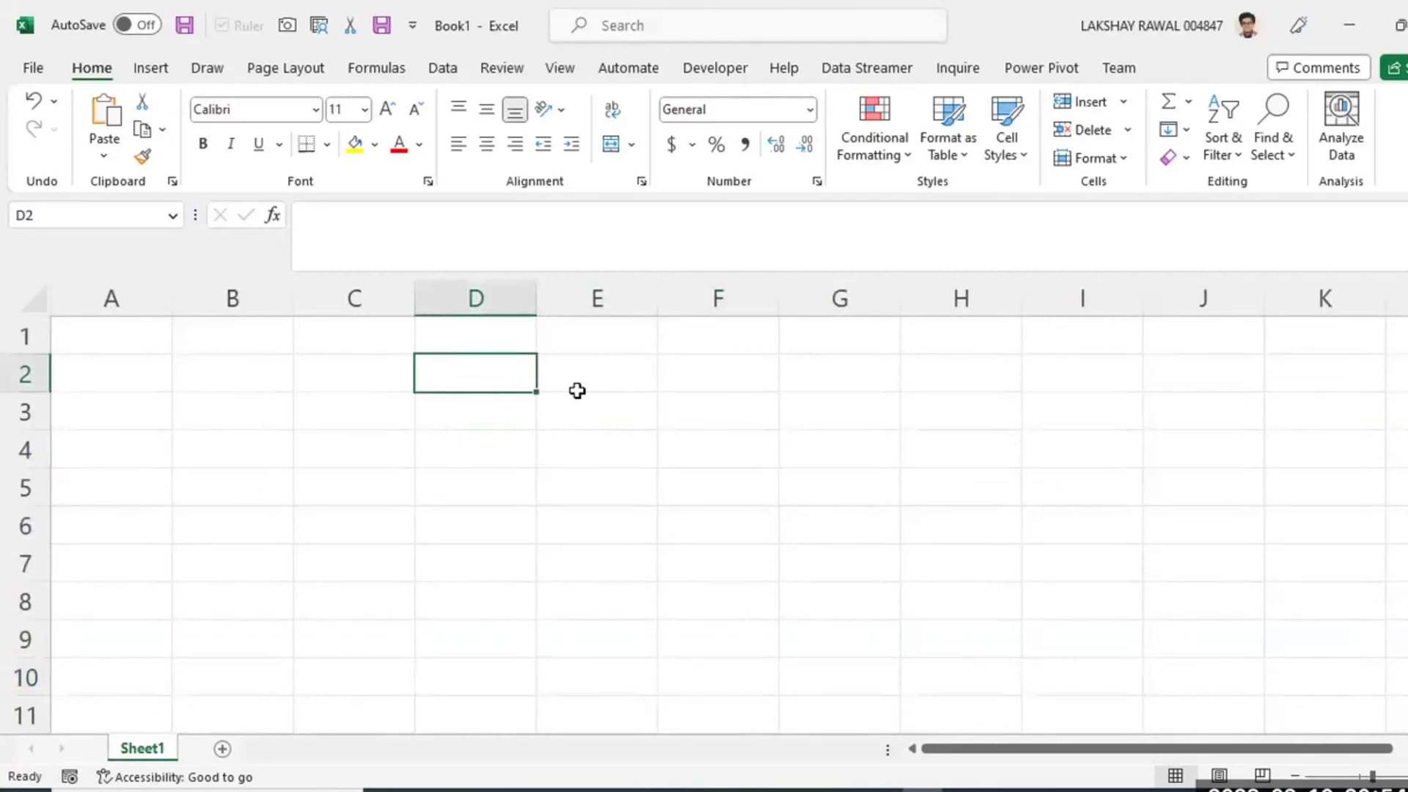
type("wor")
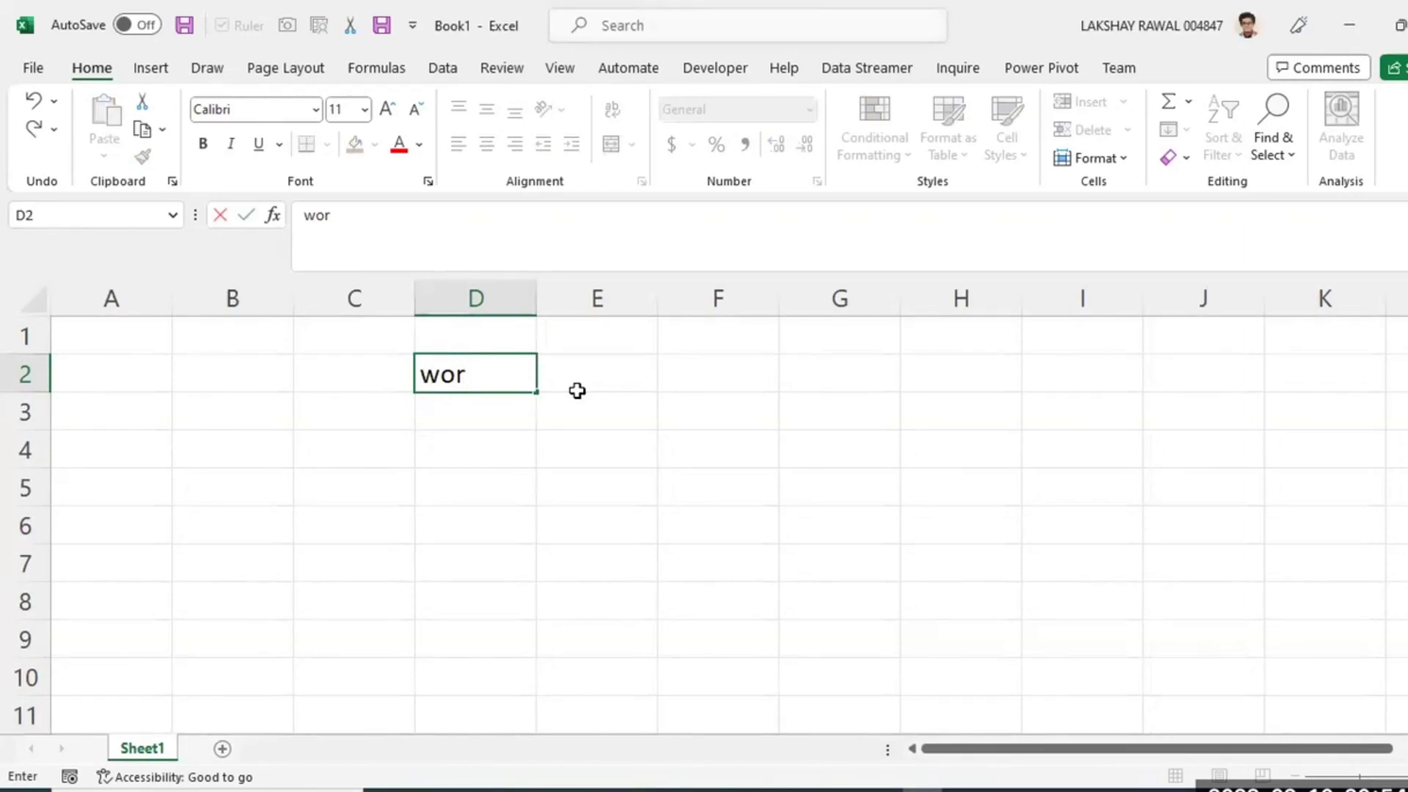
type("kbook")
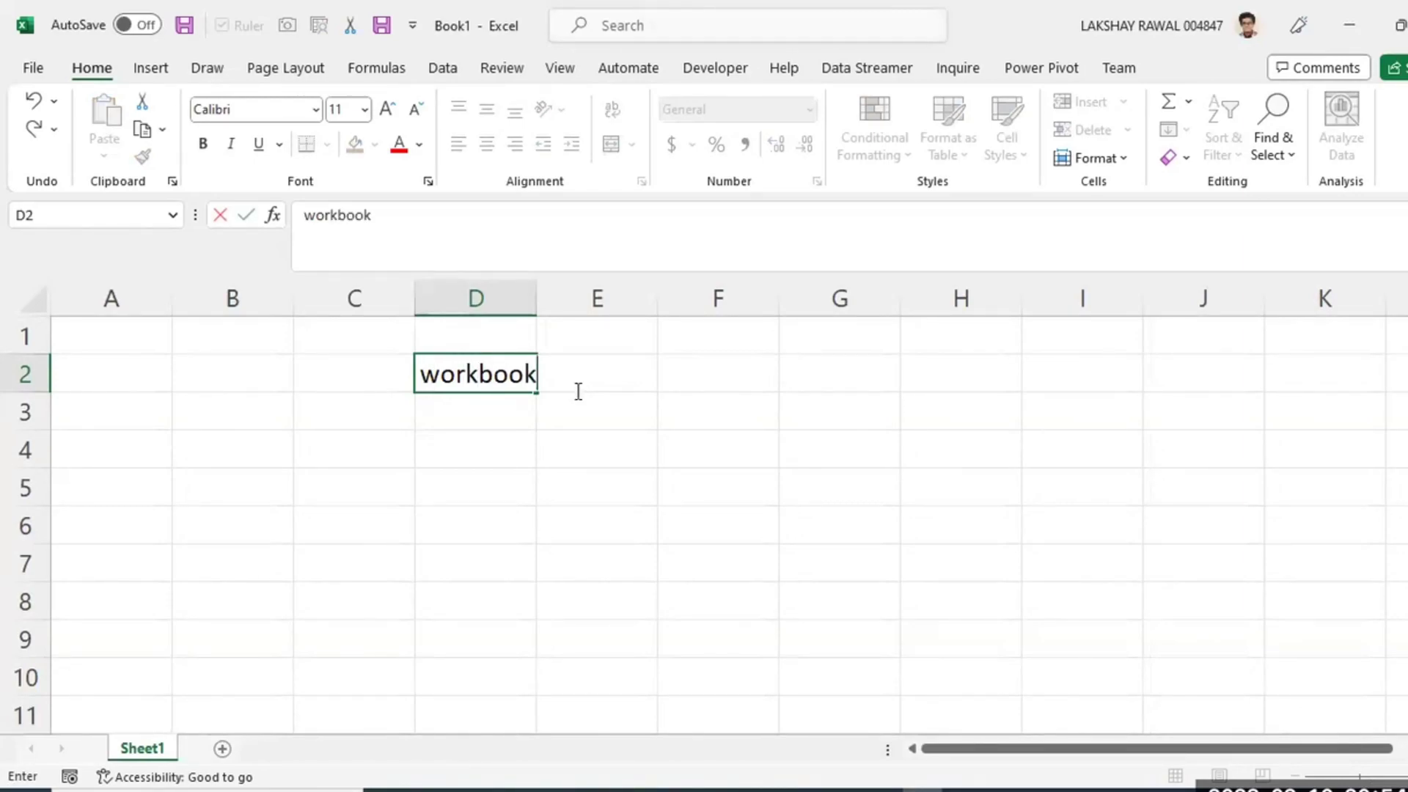
key("Return")
List the terms worksheet, cell and range in cells D3 to D5, one per row.
type("workshe")
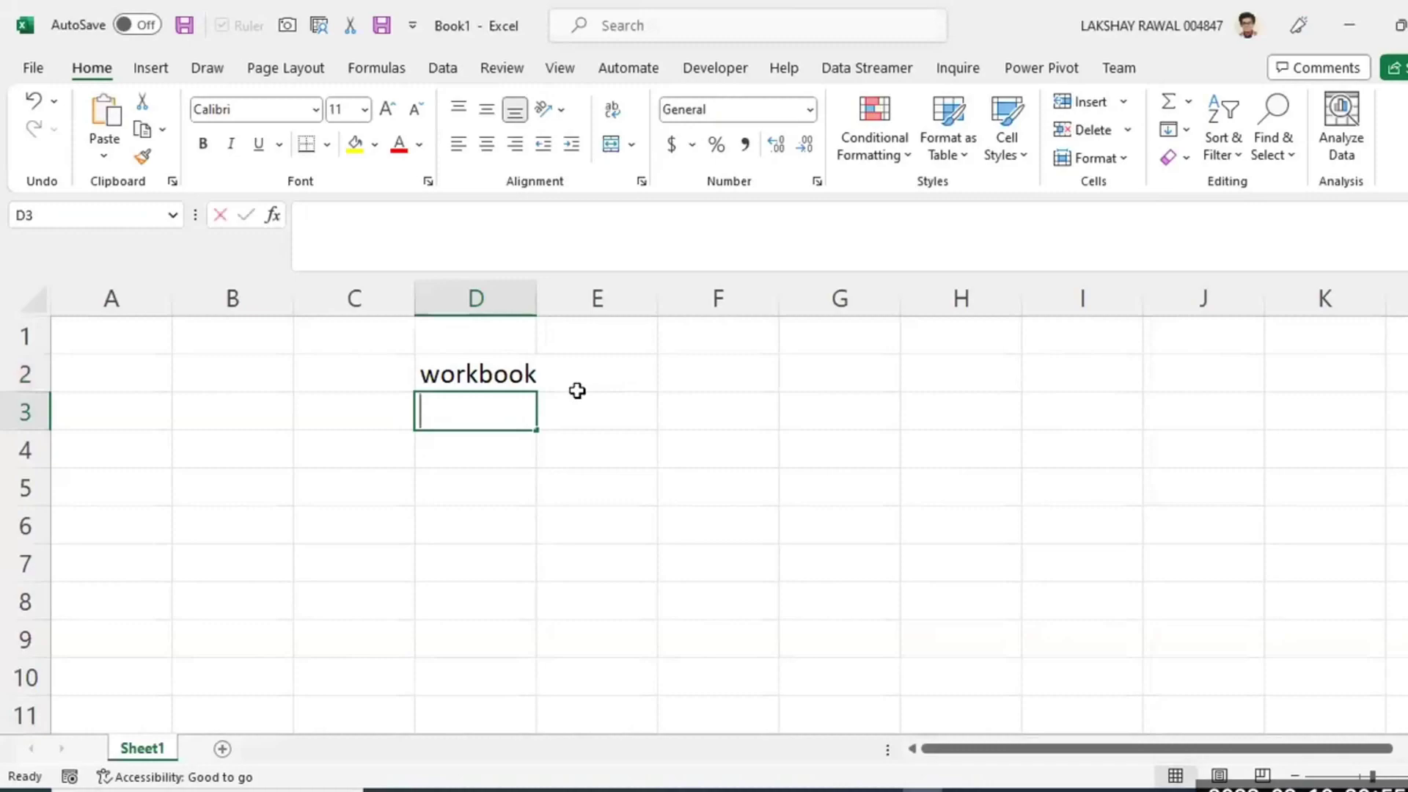
type("e")
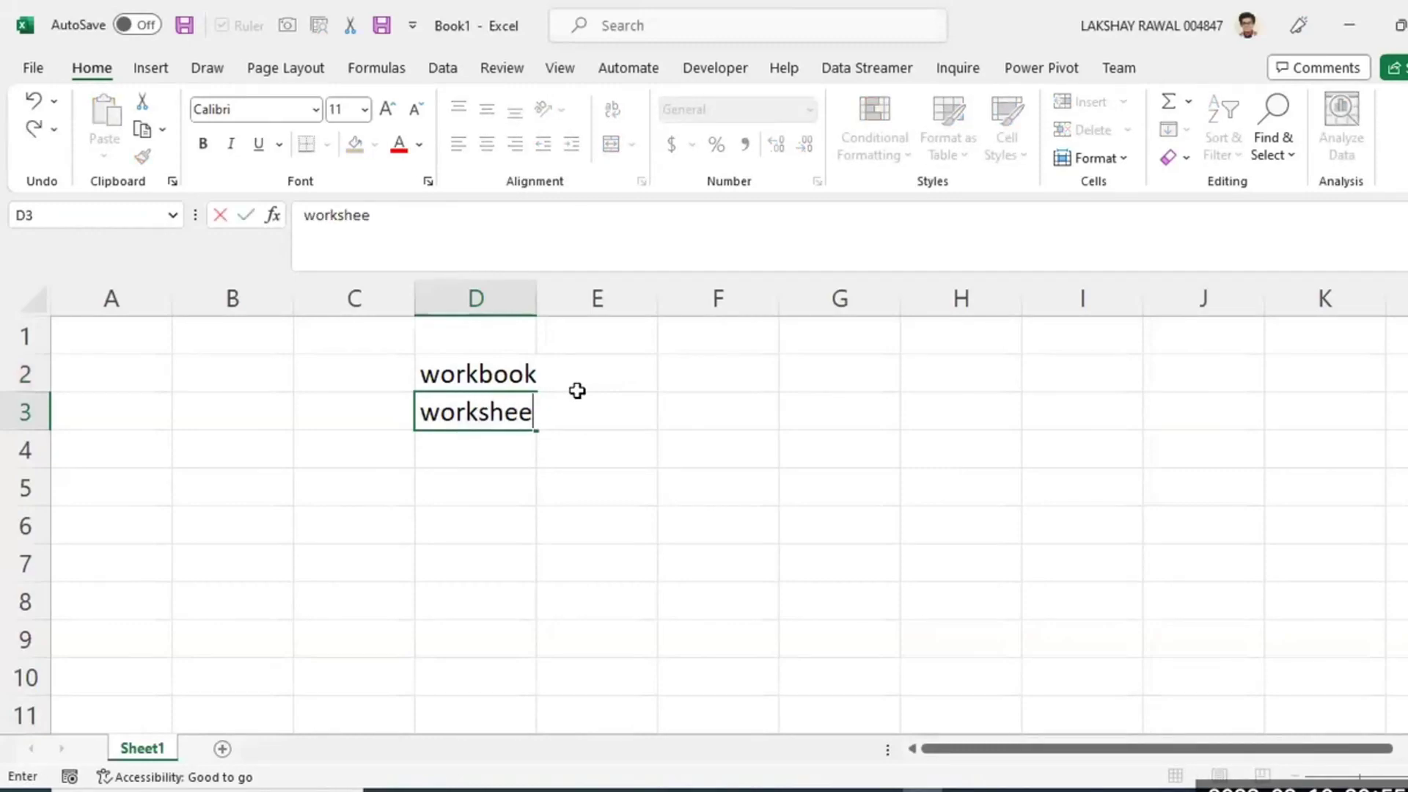
type("t")
key("Return")
type("cell")
key("Return")
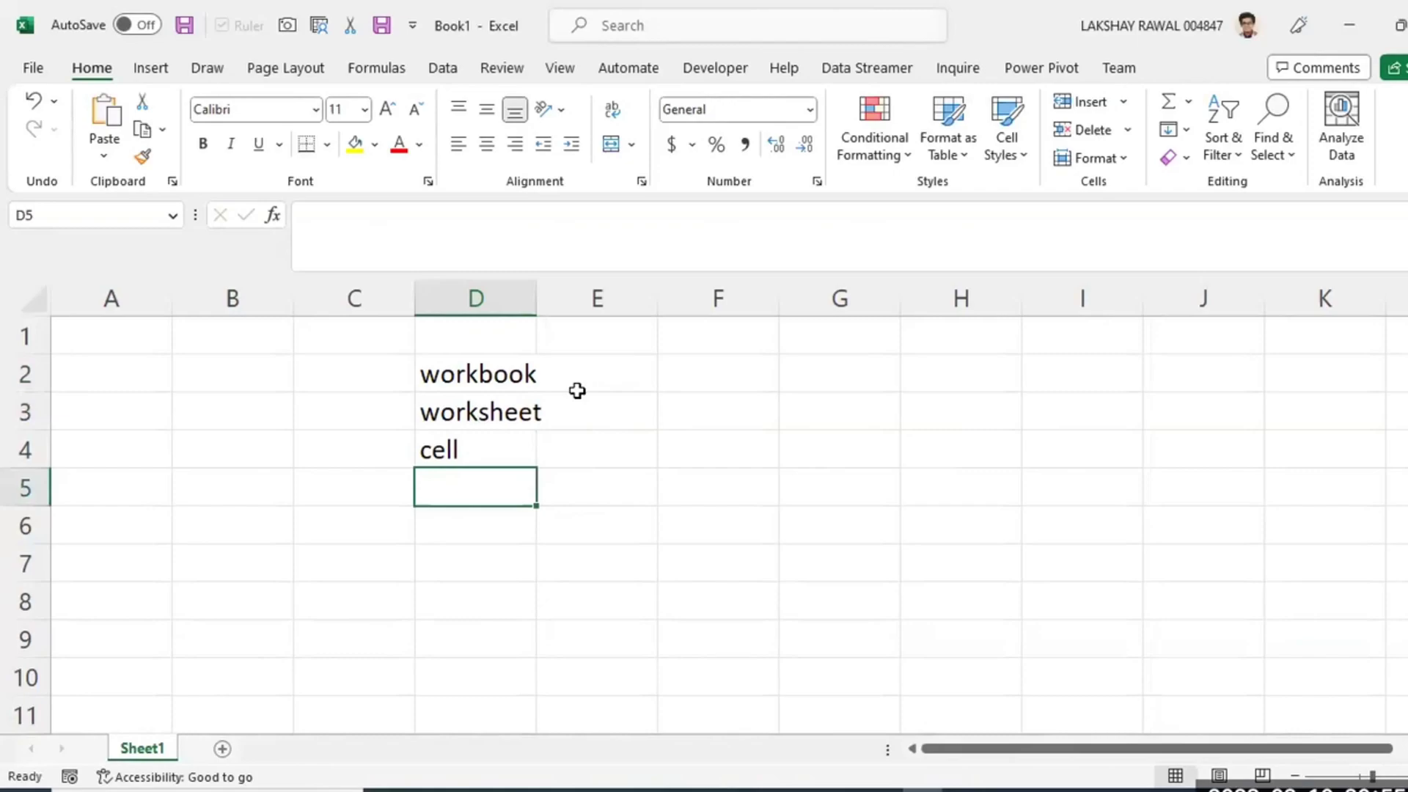
type("range")
key("Return")
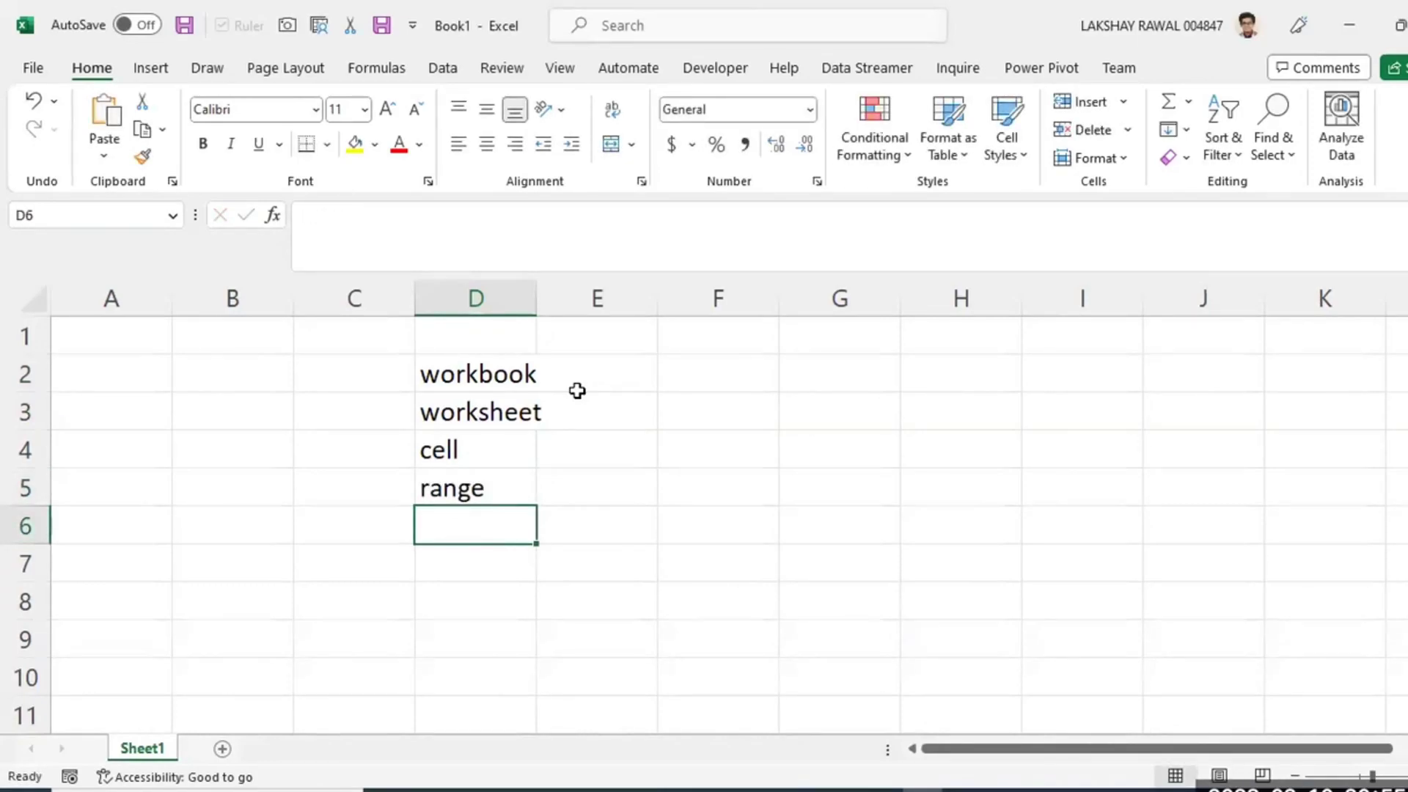
Enter formula vs function in cell D6, correcting the misspelled first word.
type("forn=muall")
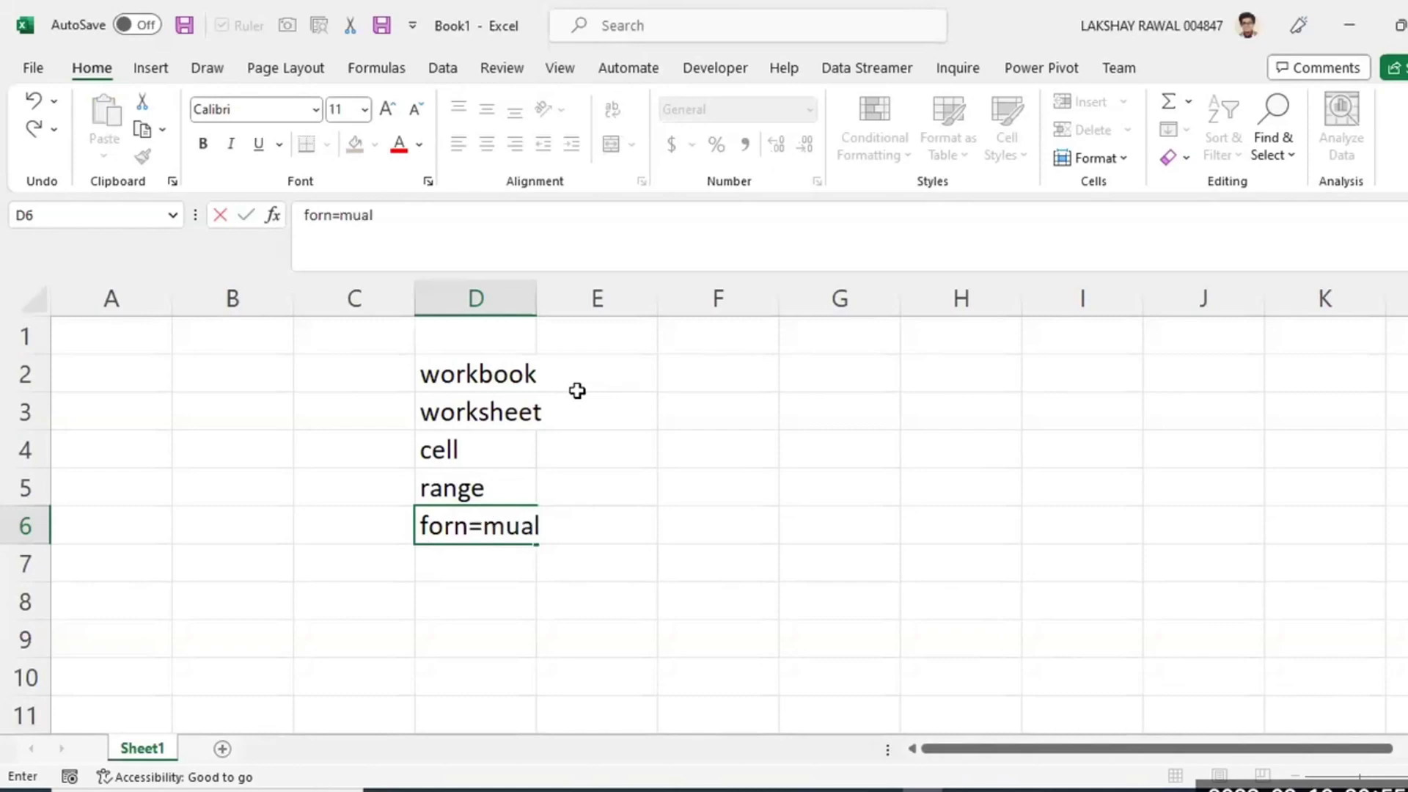
key("BackSpace")
key("BackSpace")
key("BackSpace")
key("BackSpace")
key("BackSpace")
key("BackSpace")
key("BackSpace")
type("m")
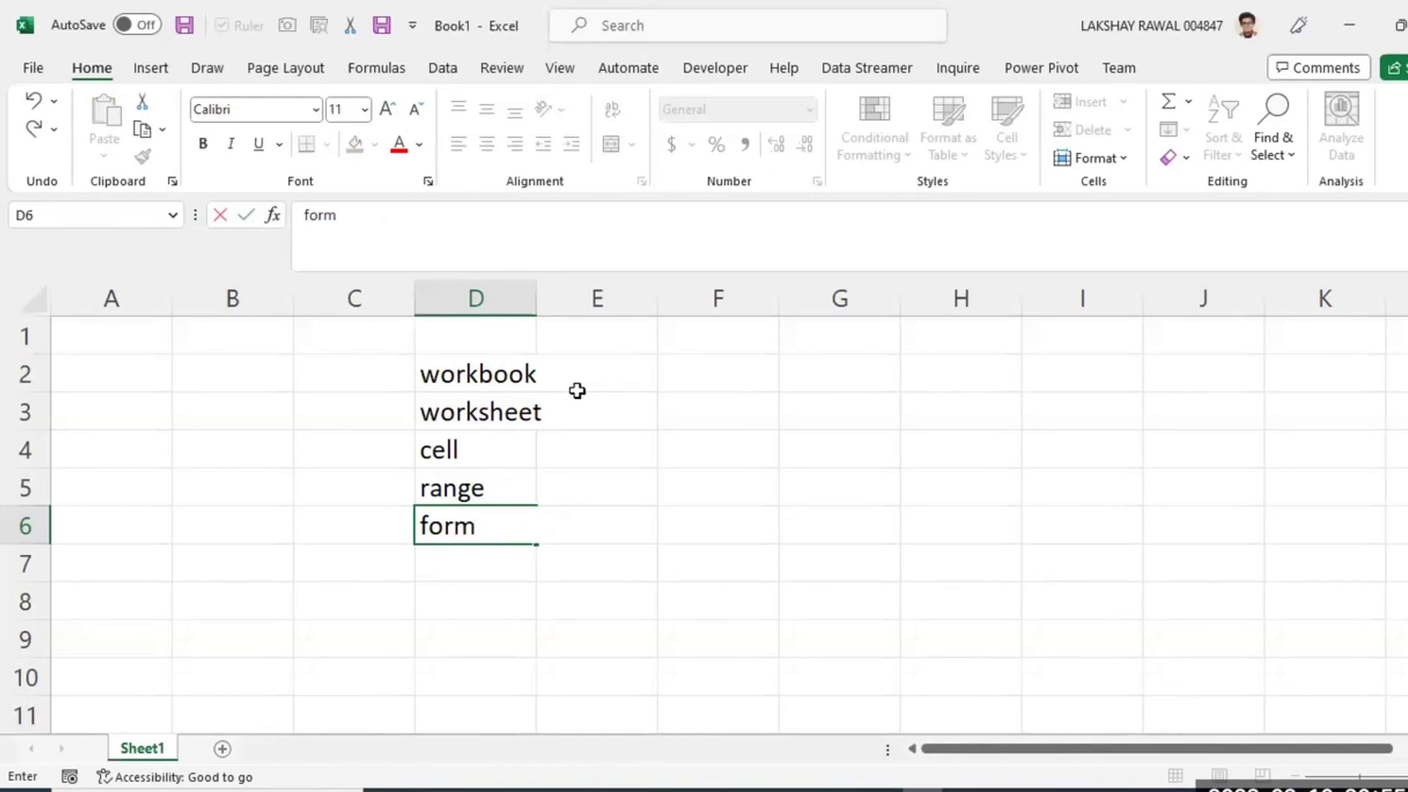
type("ula vs ")
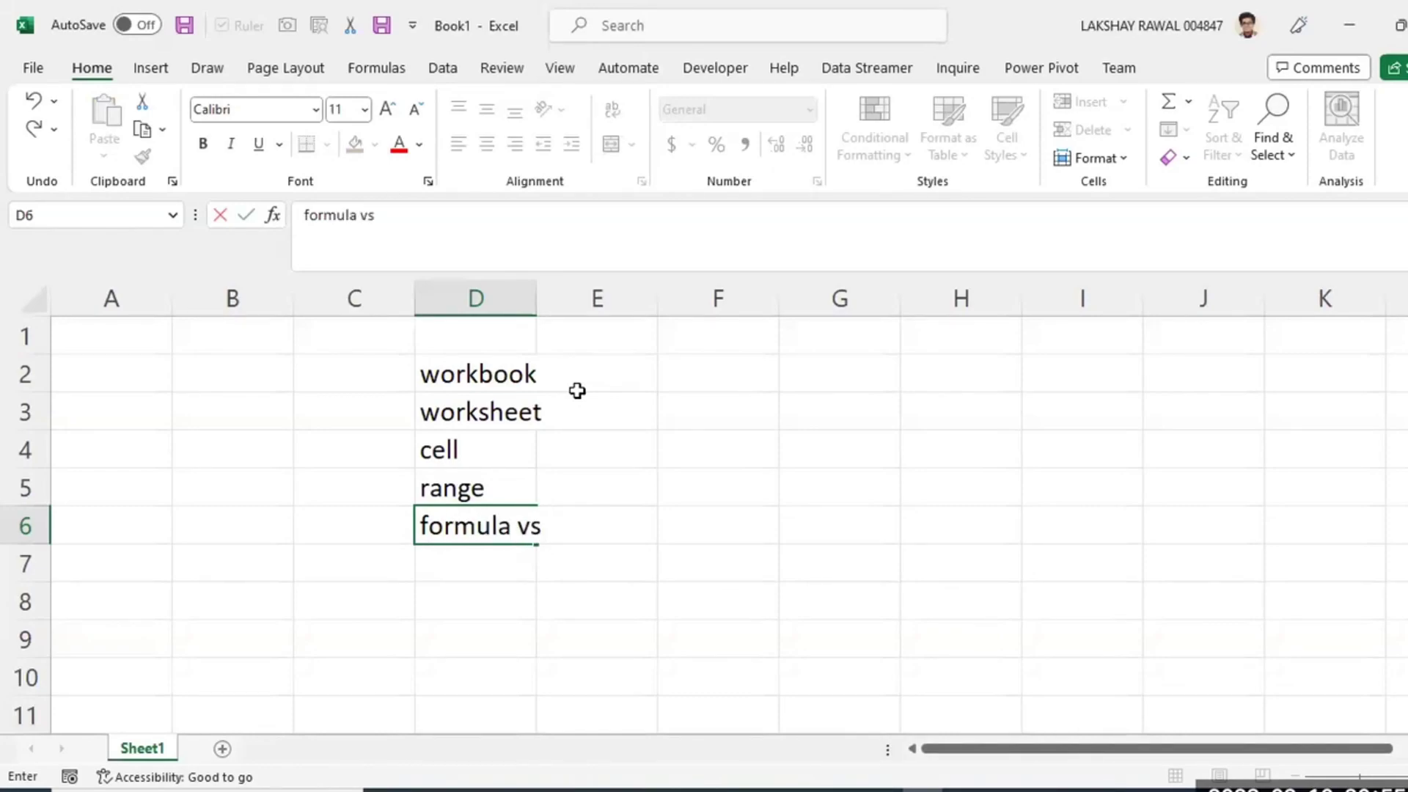
type("function")
key("Return")
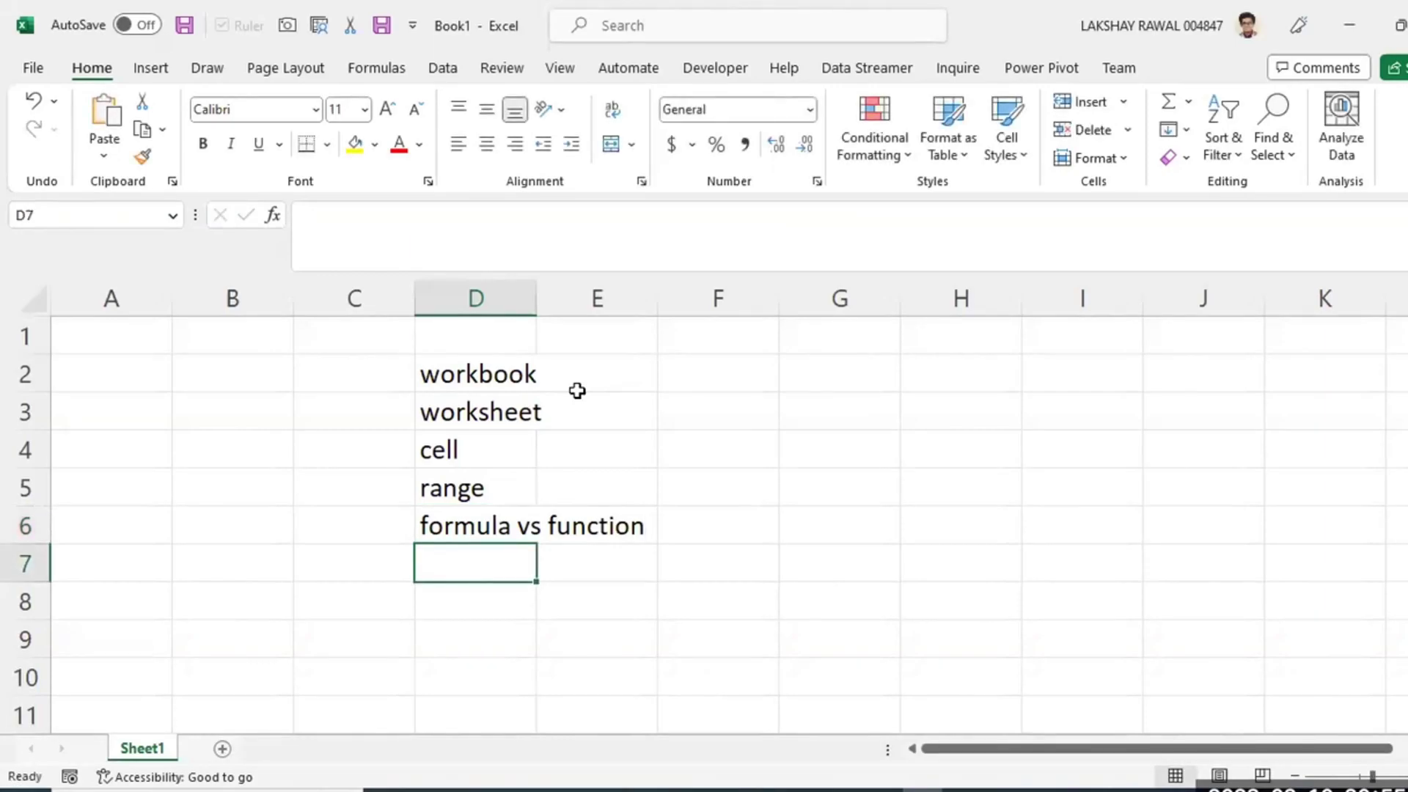
Enter name box in cell G2.
left_click(879, 365)
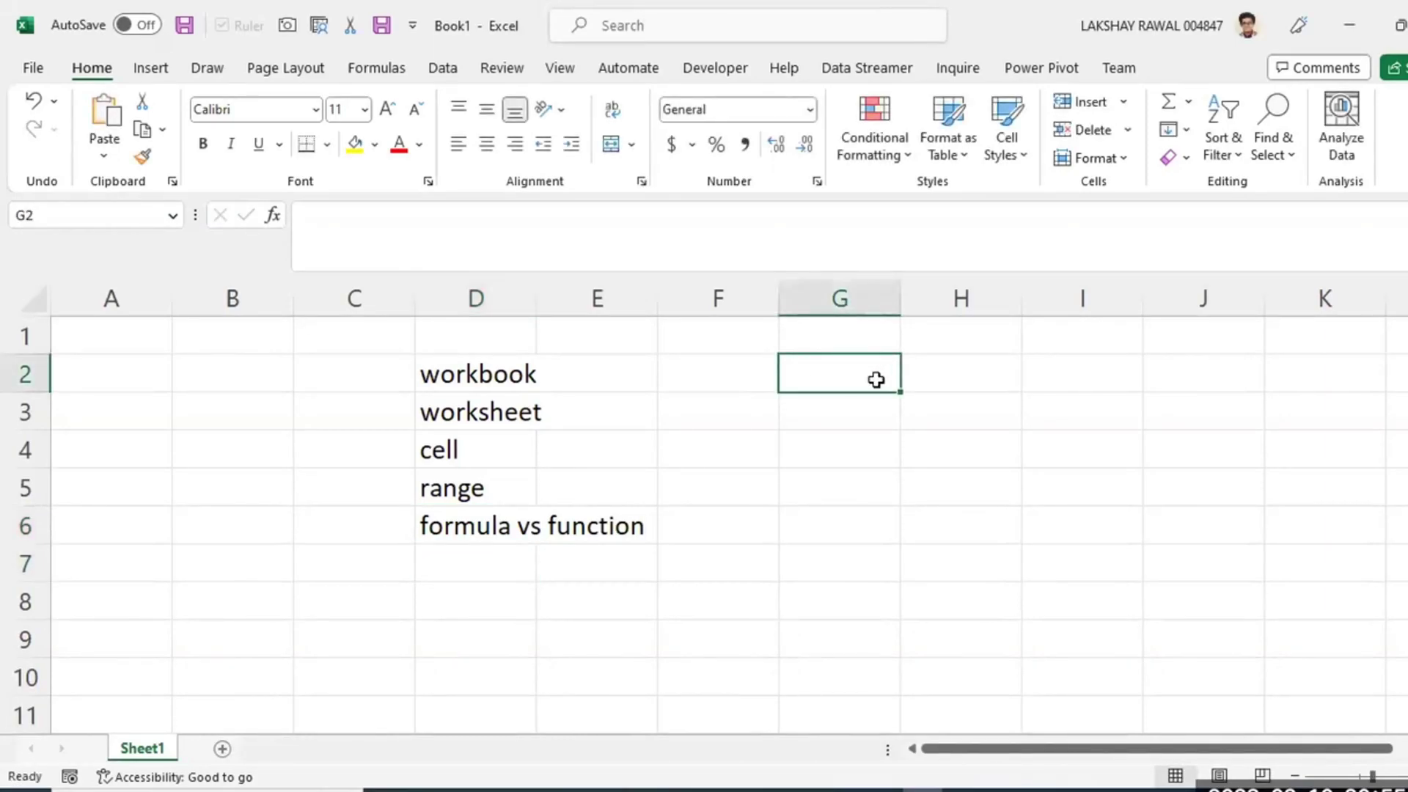
type("names")
key("BackSpace")
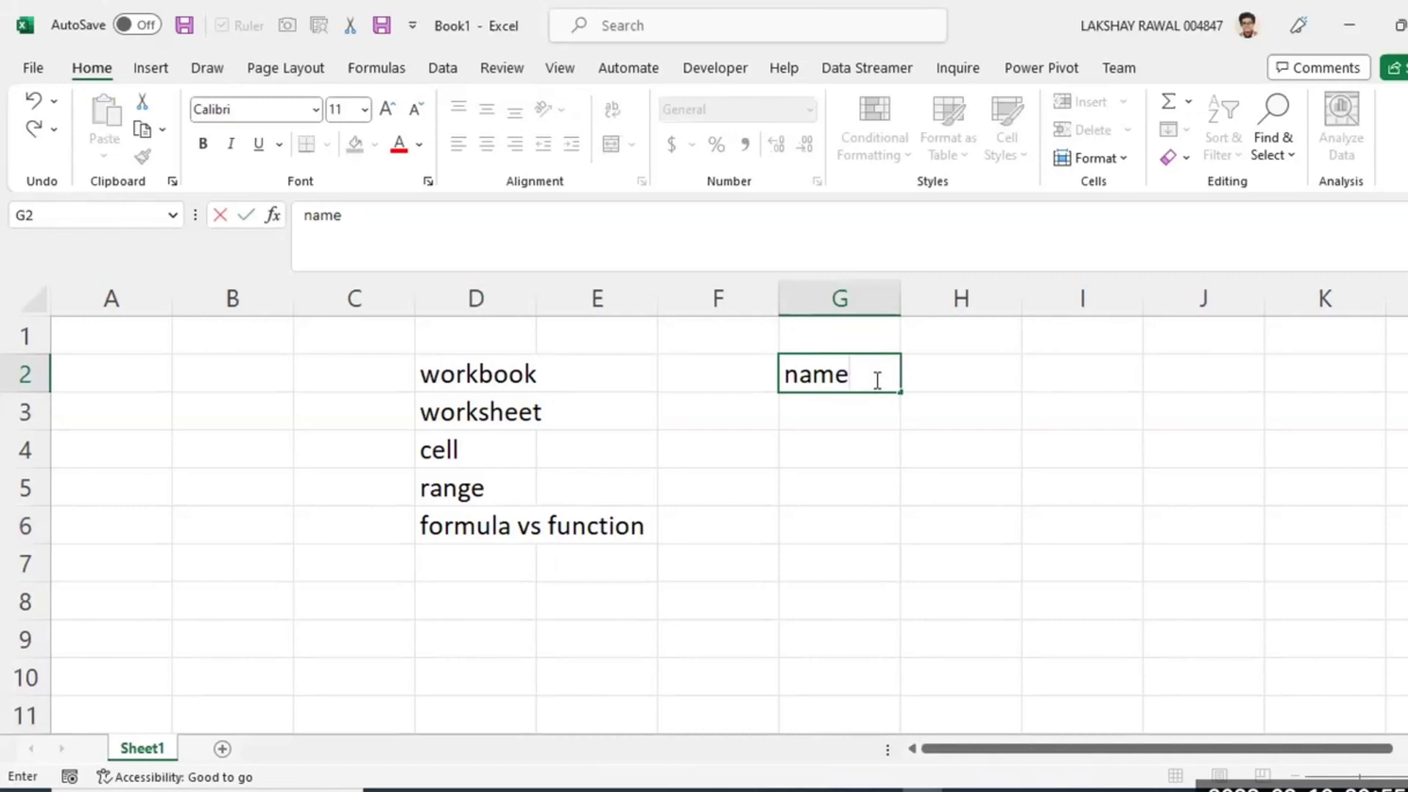
type("box")
key("Return")
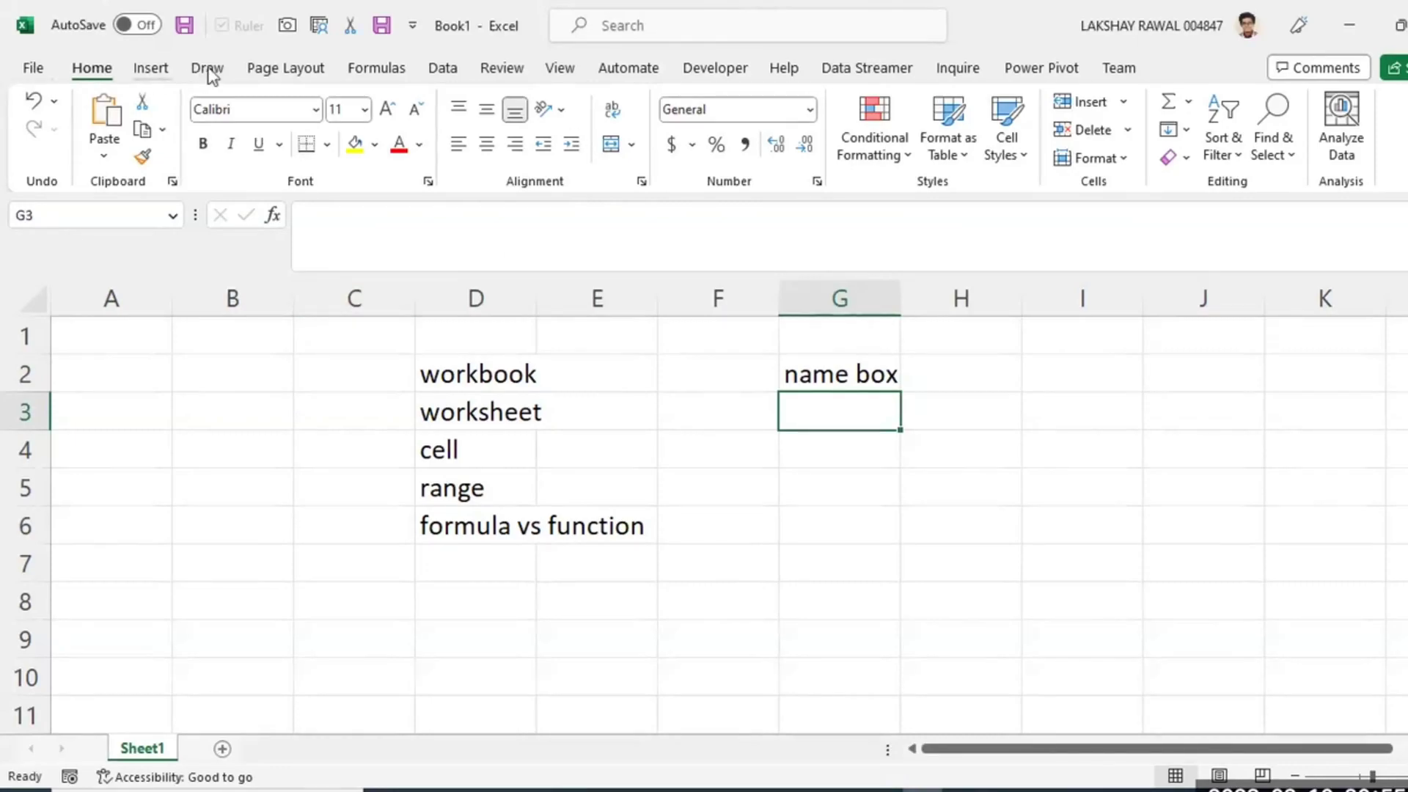
left_click(150, 69)
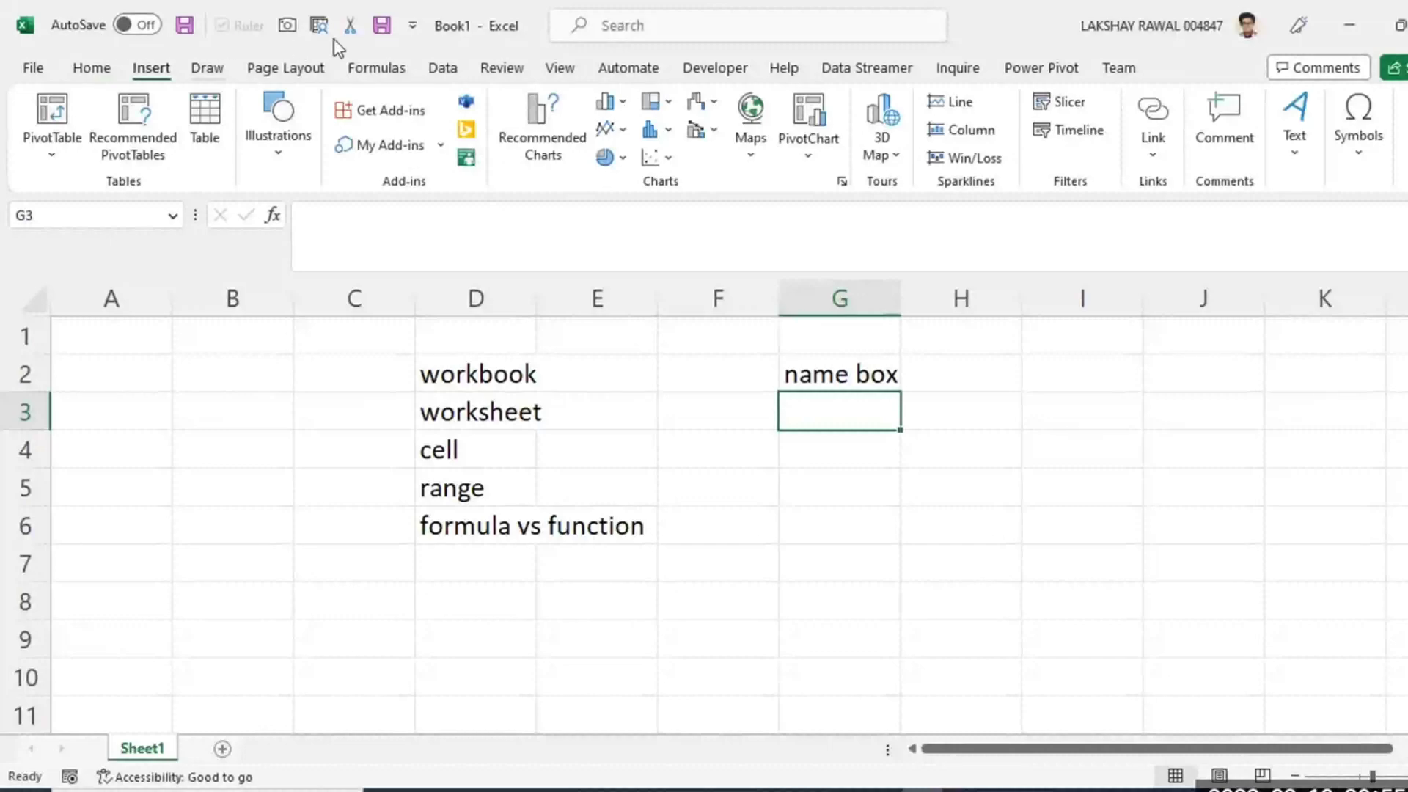
left_click(208, 69)
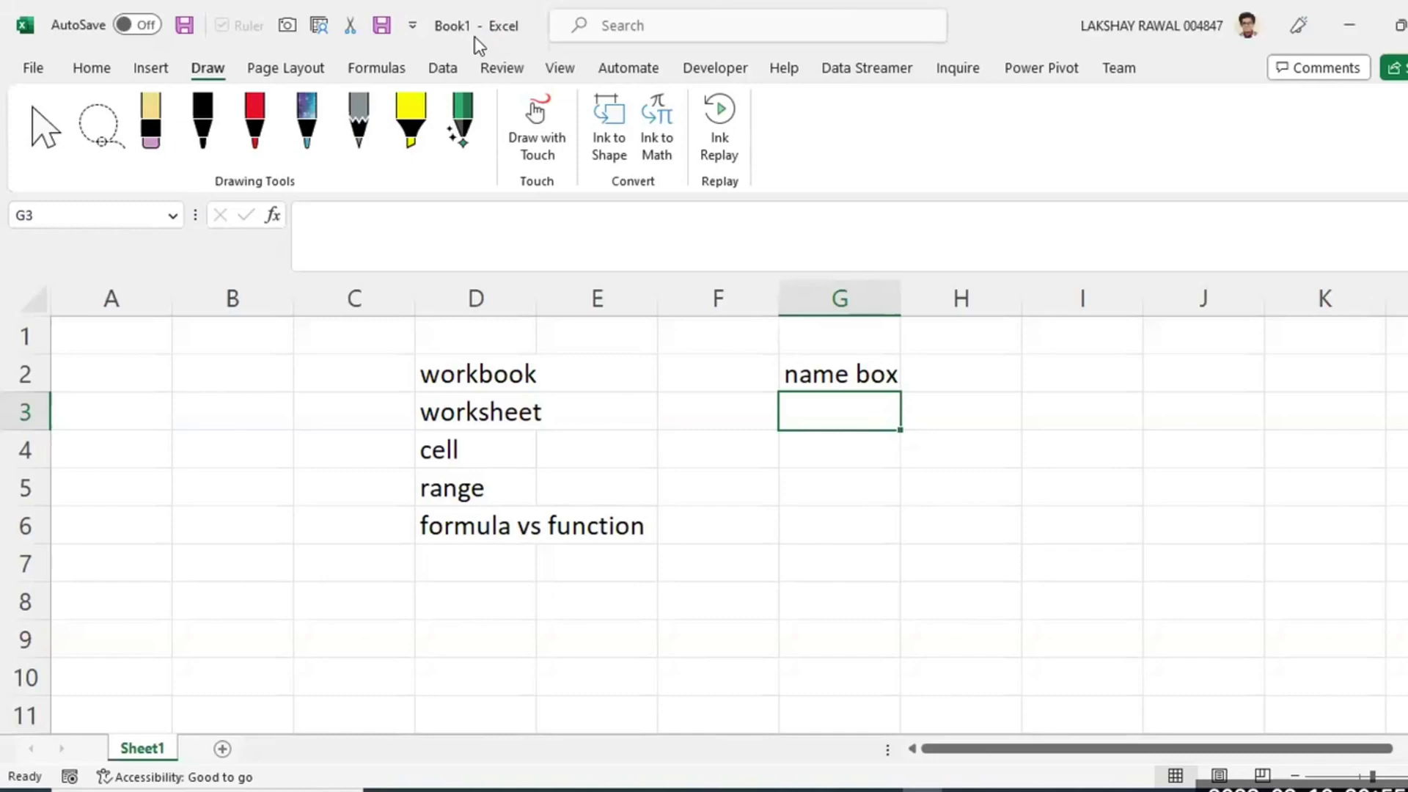
left_click(92, 68)
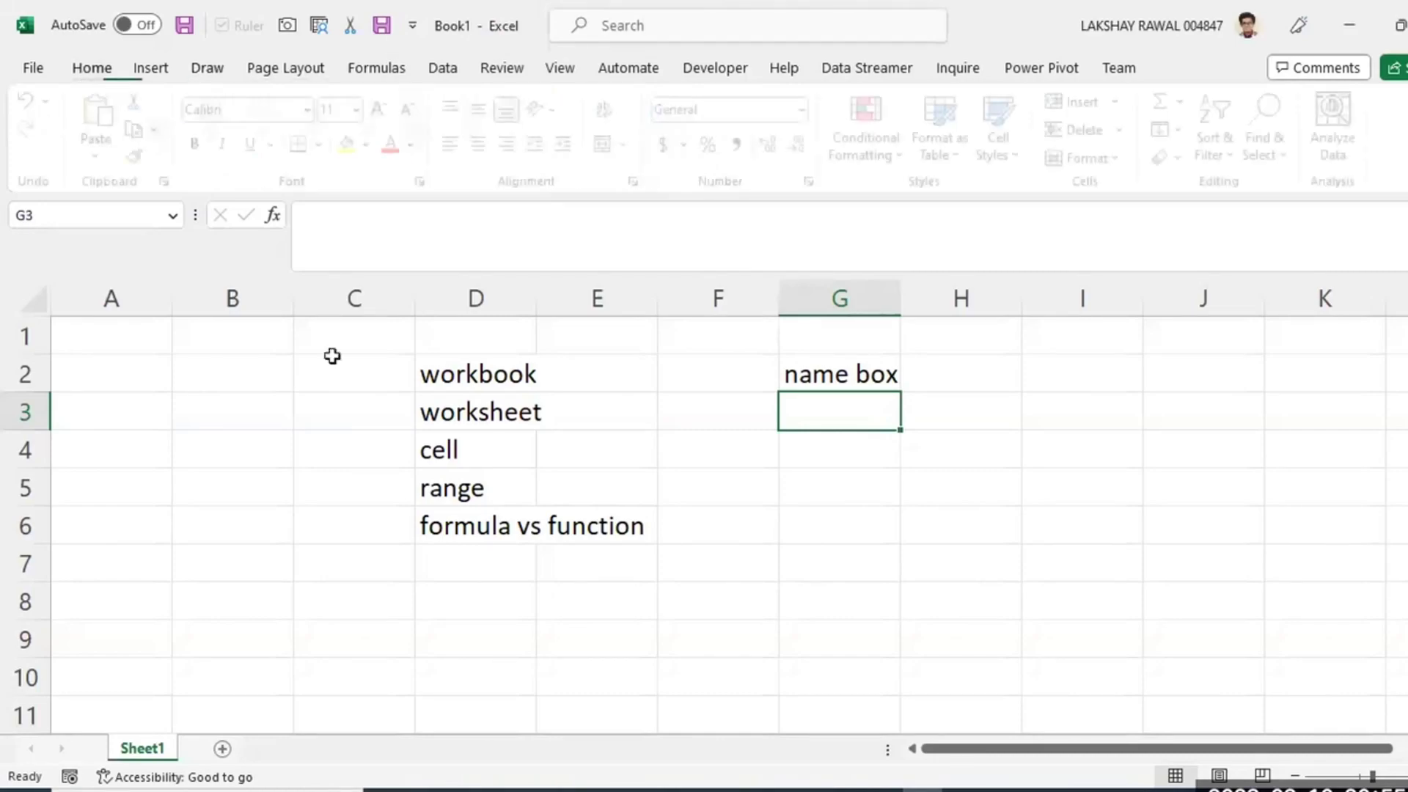
left_click(459, 371)
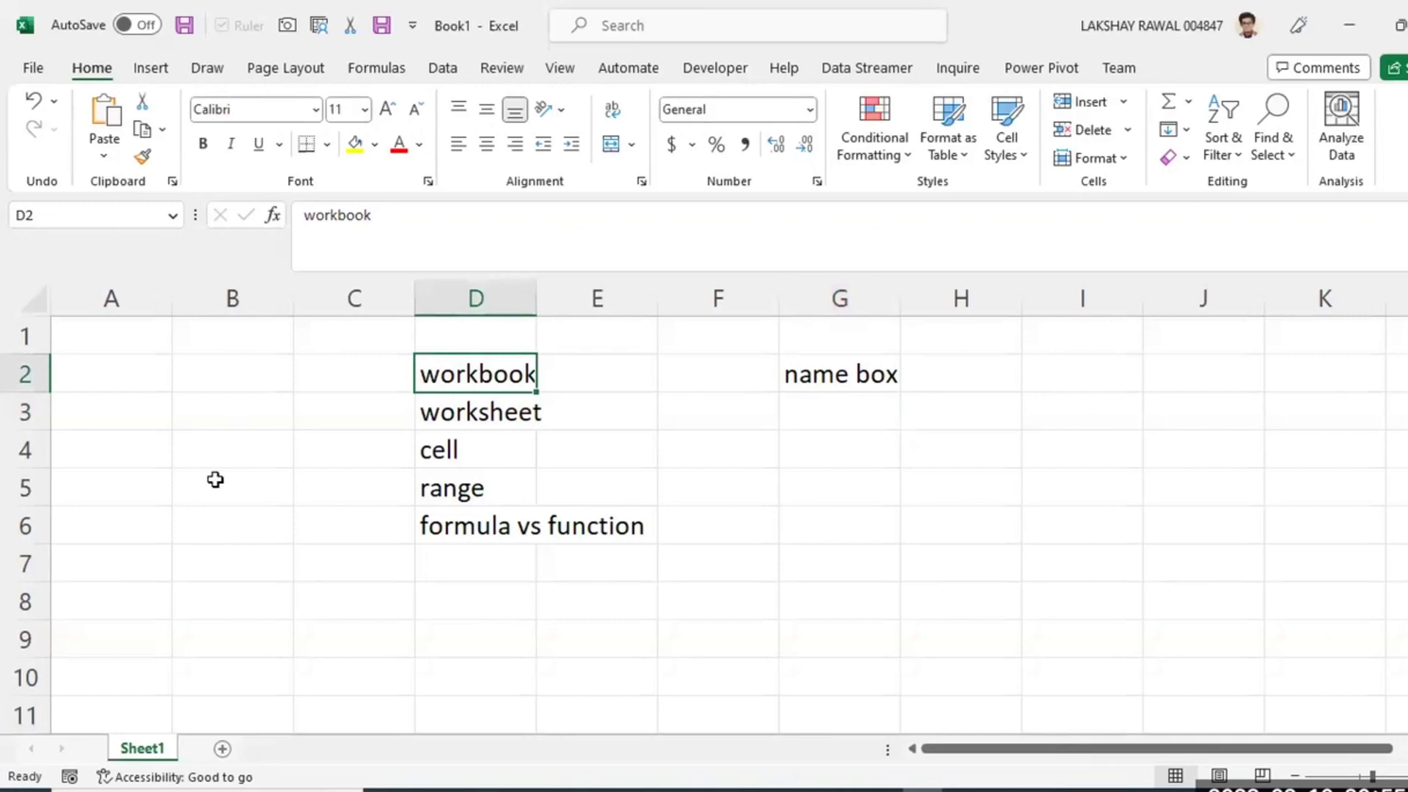
left_click(580, 380)
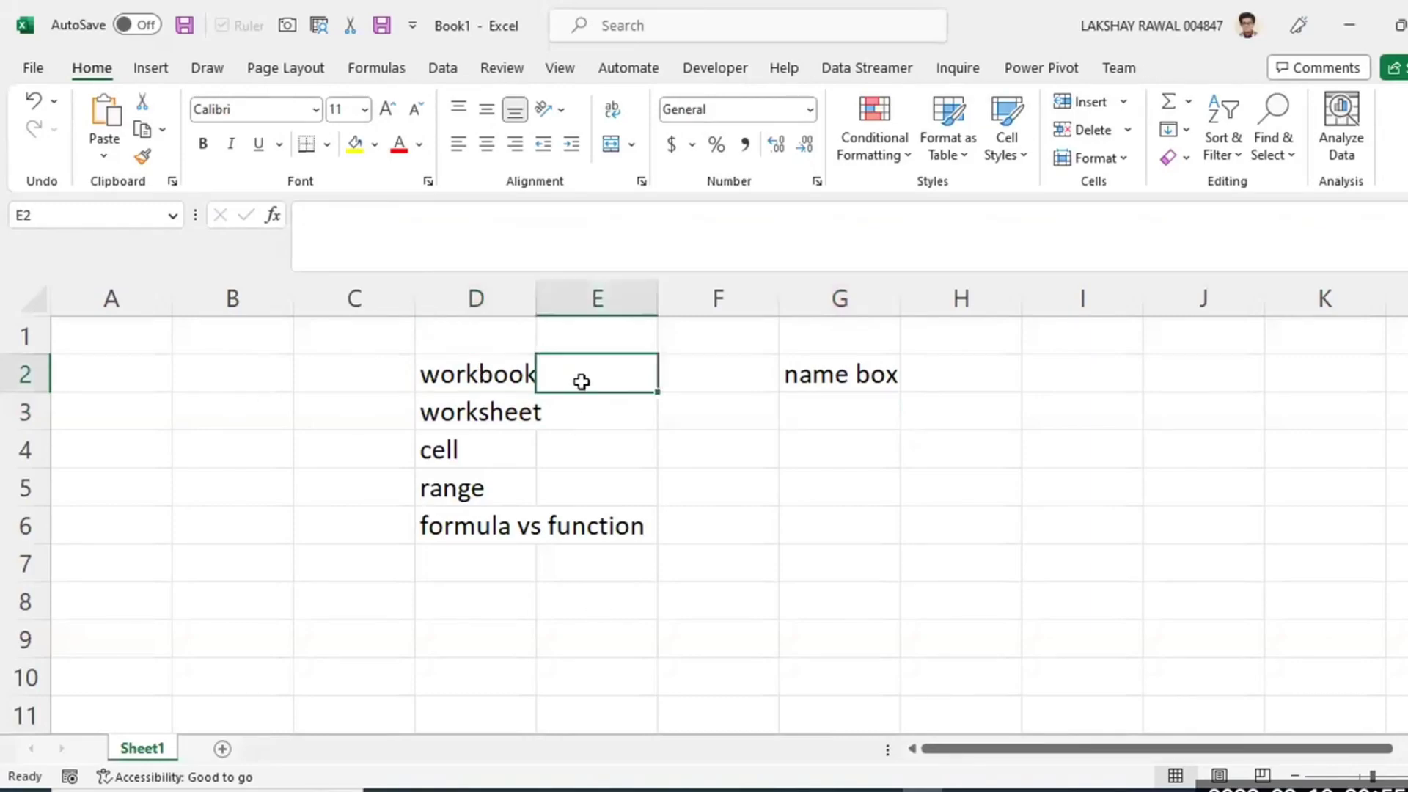
Clear the text in cell G2 and enter name box in cell D7, below the other terms.
left_click(827, 378)
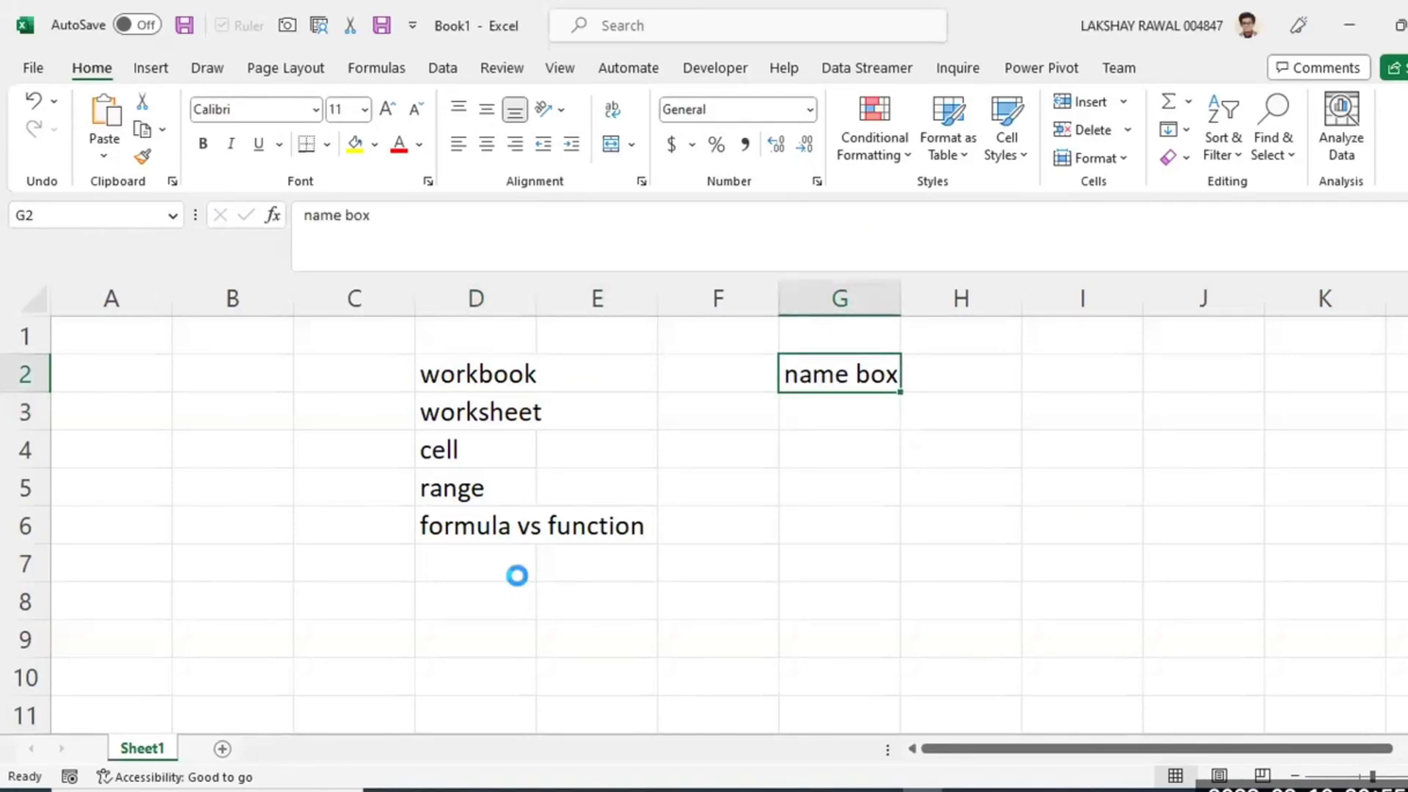
key("Delete")
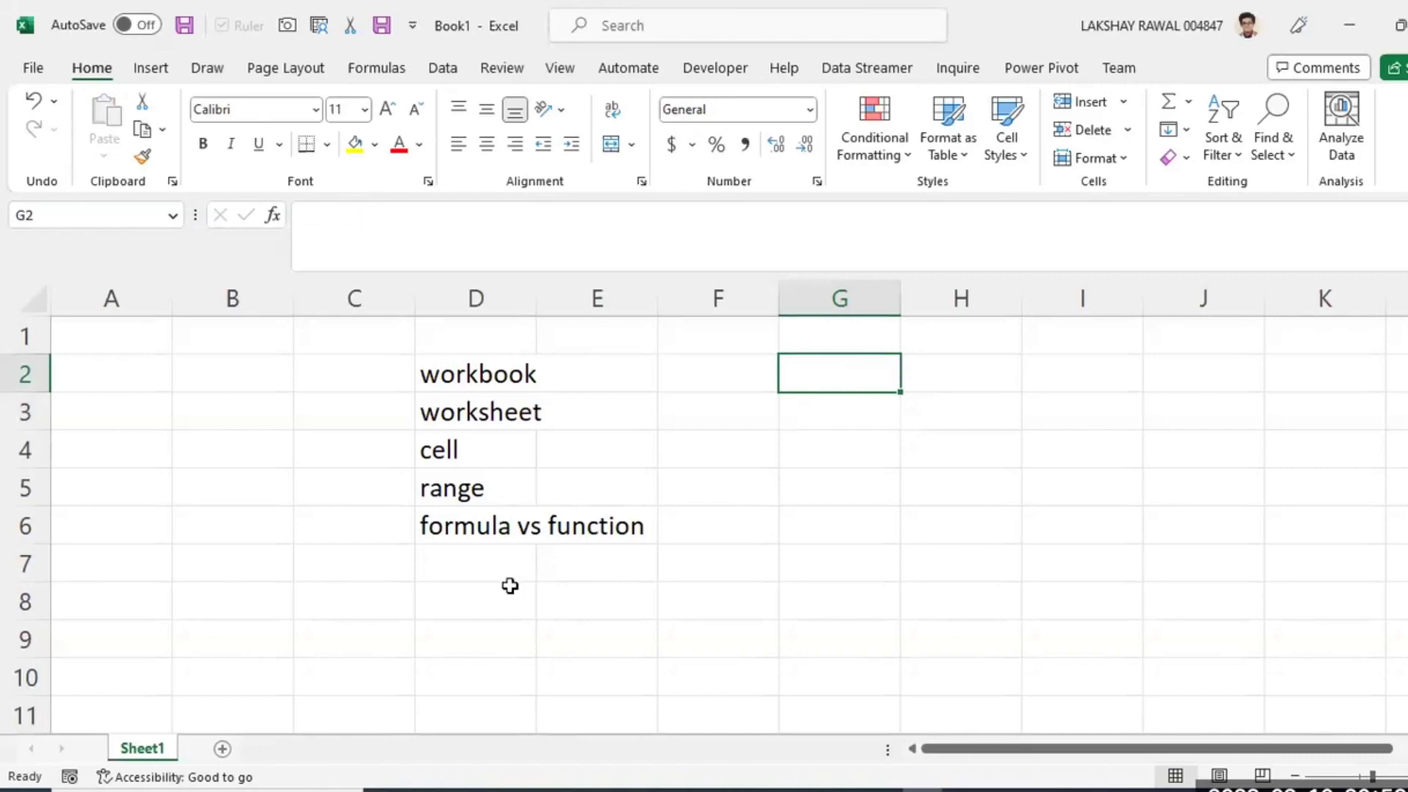
left_click(479, 559)
type("name ")
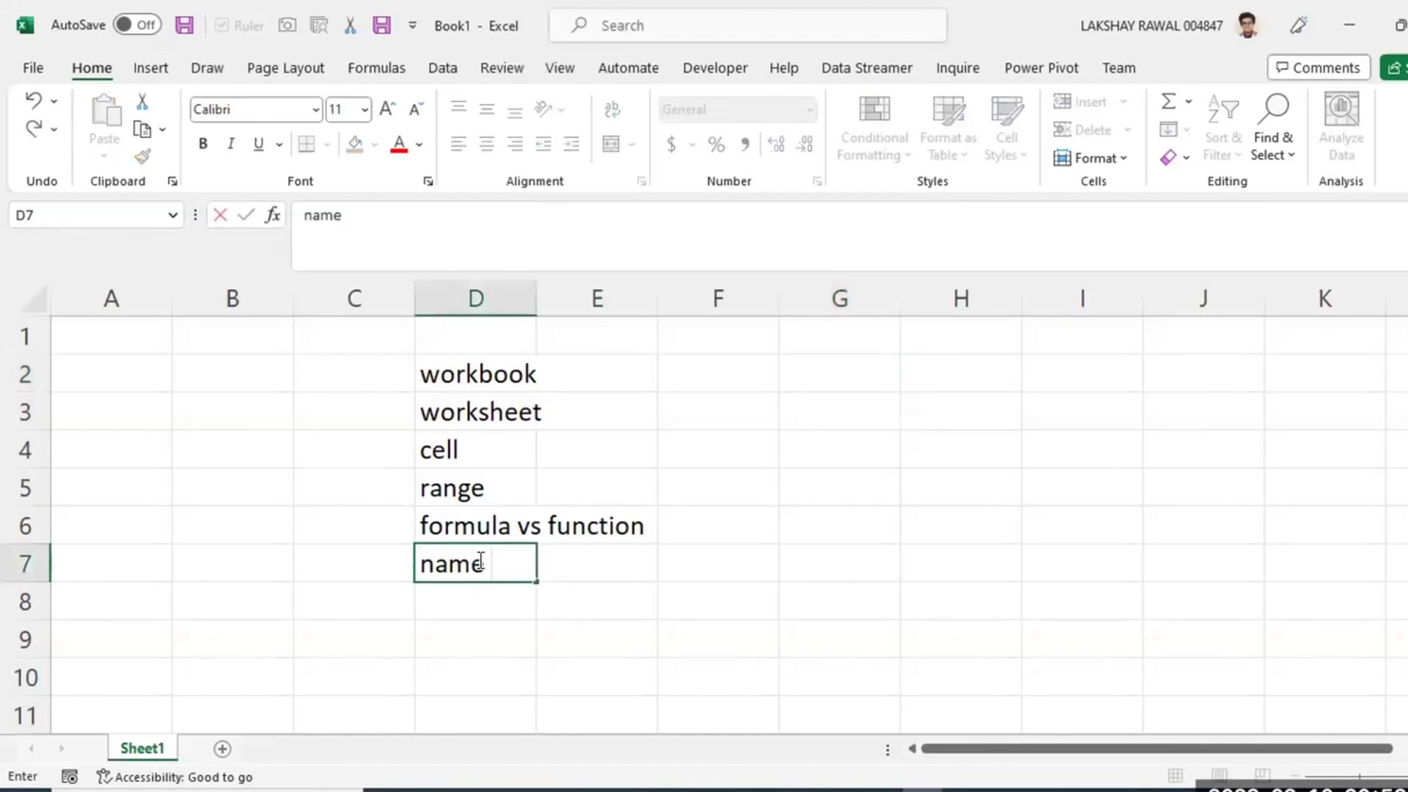
type("box")
key("Return")
Enter the workbook definition "collection of sheets" in cell F2.
left_click(700, 381)
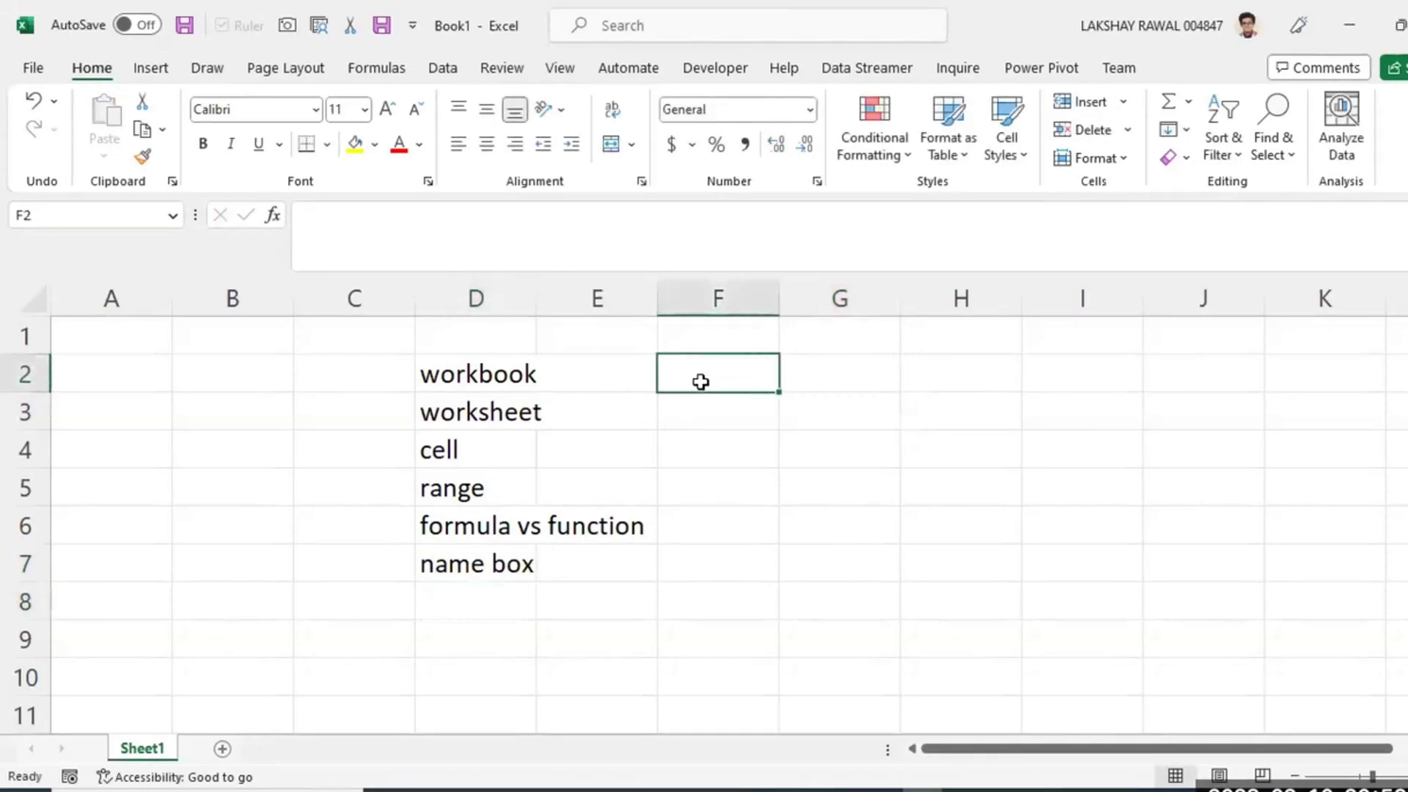
type("collection")
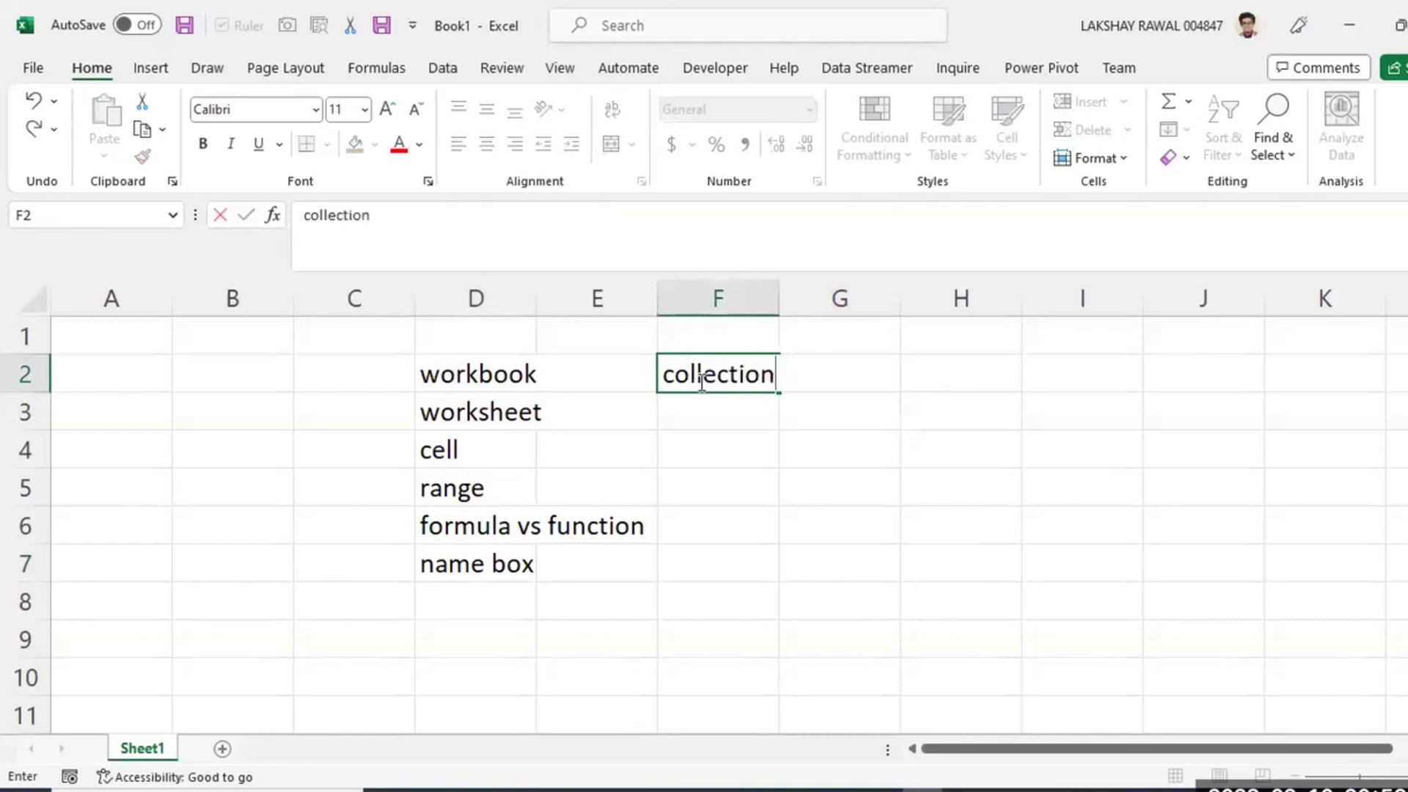
type(" oif sheets")
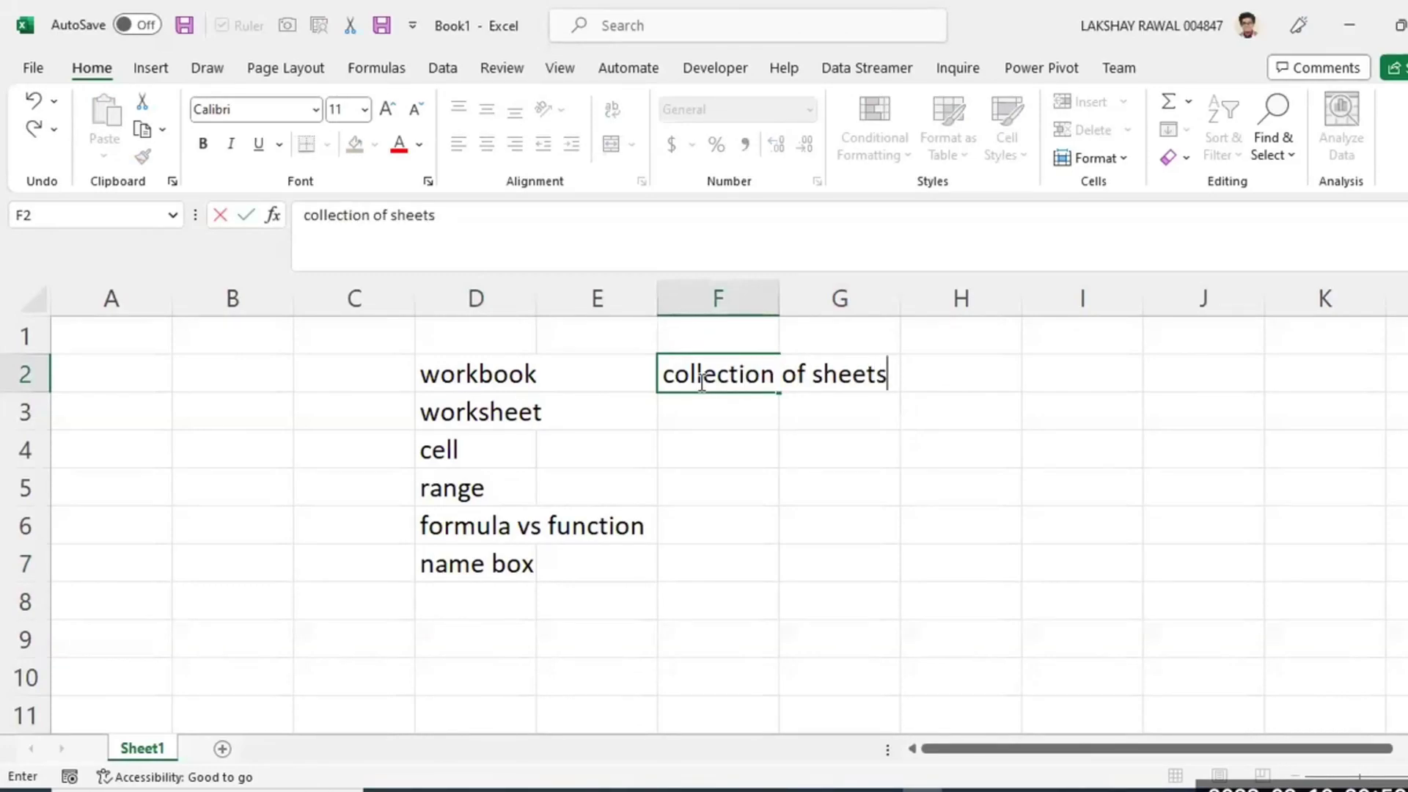
left_click(840, 615)
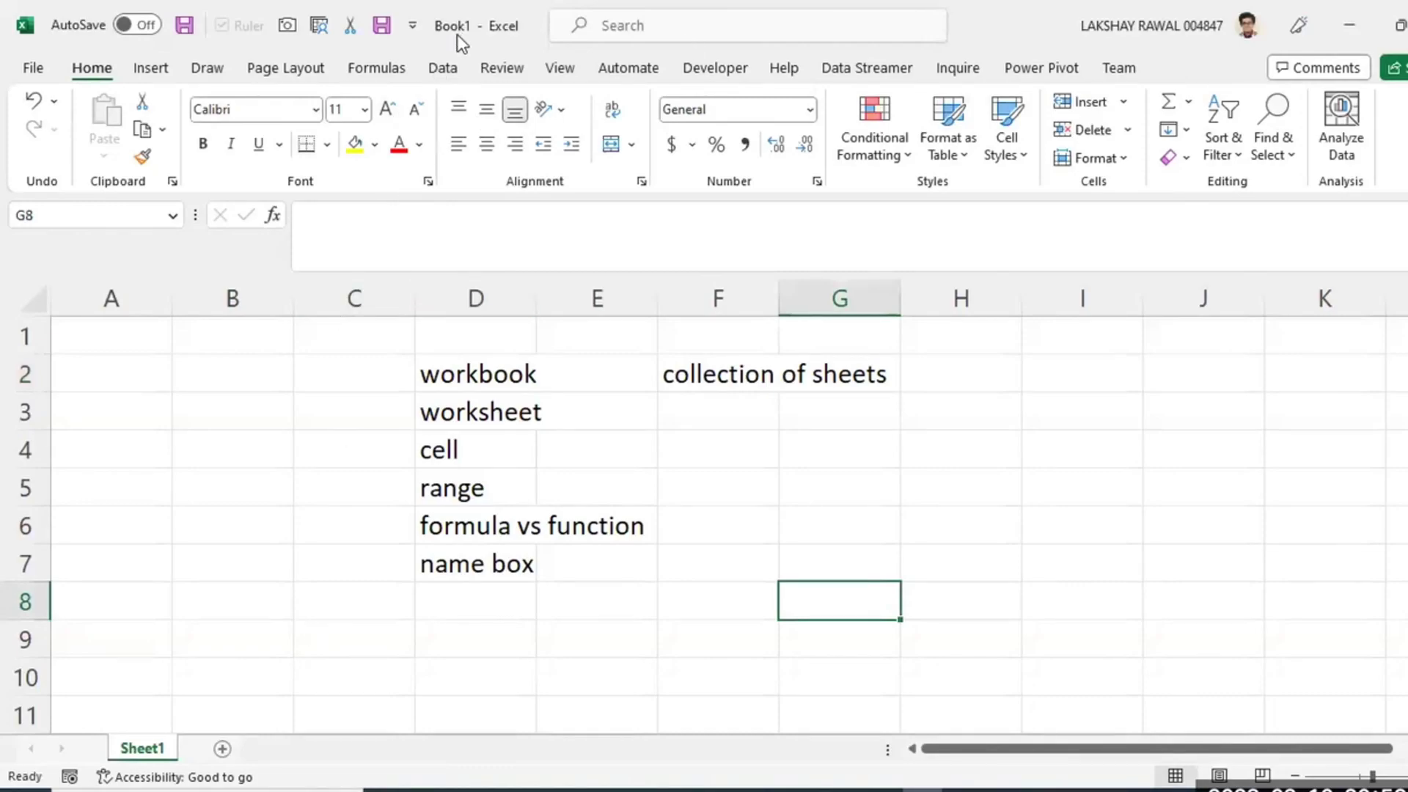
left_click(274, 462)
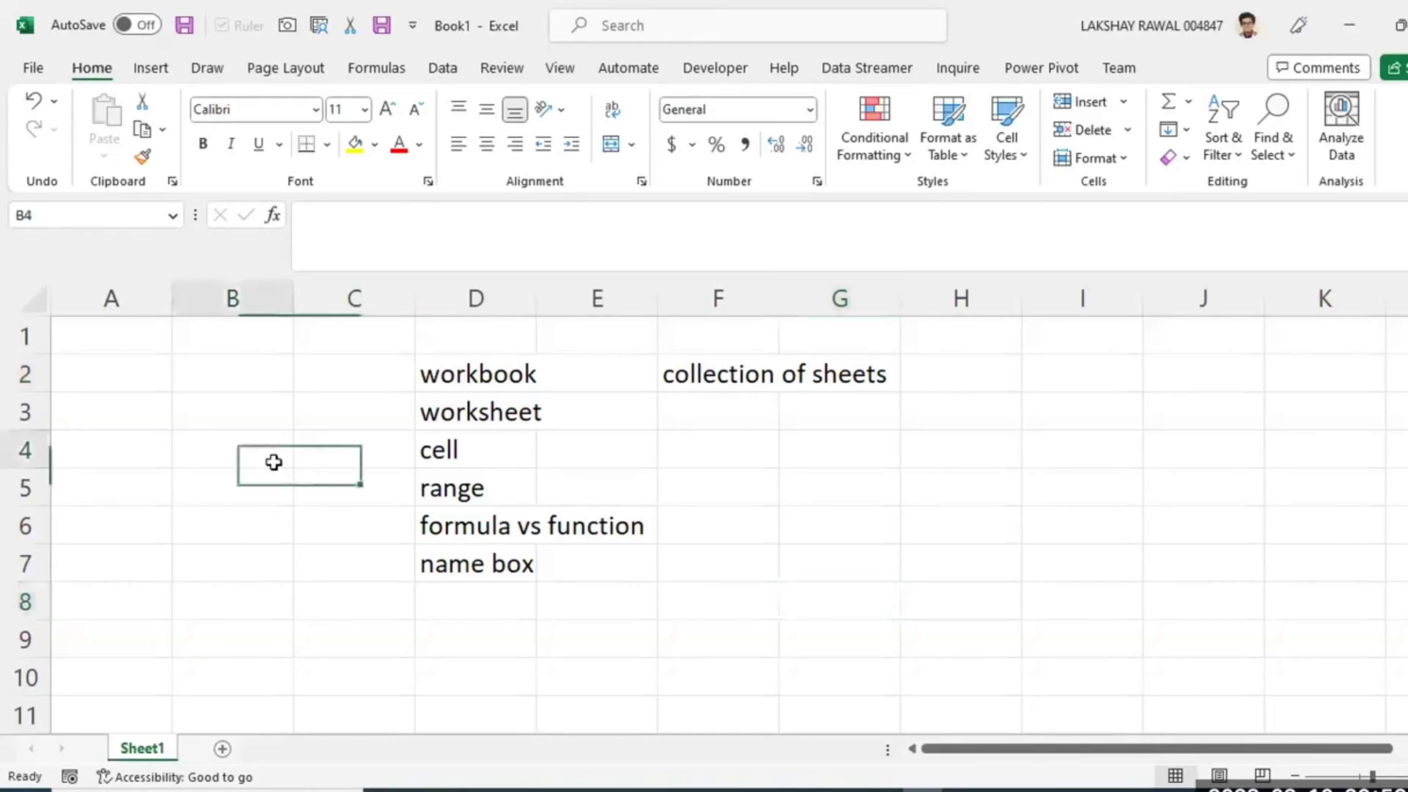
left_click_drag(273, 462, 931, 613)
left_click(1155, 486)
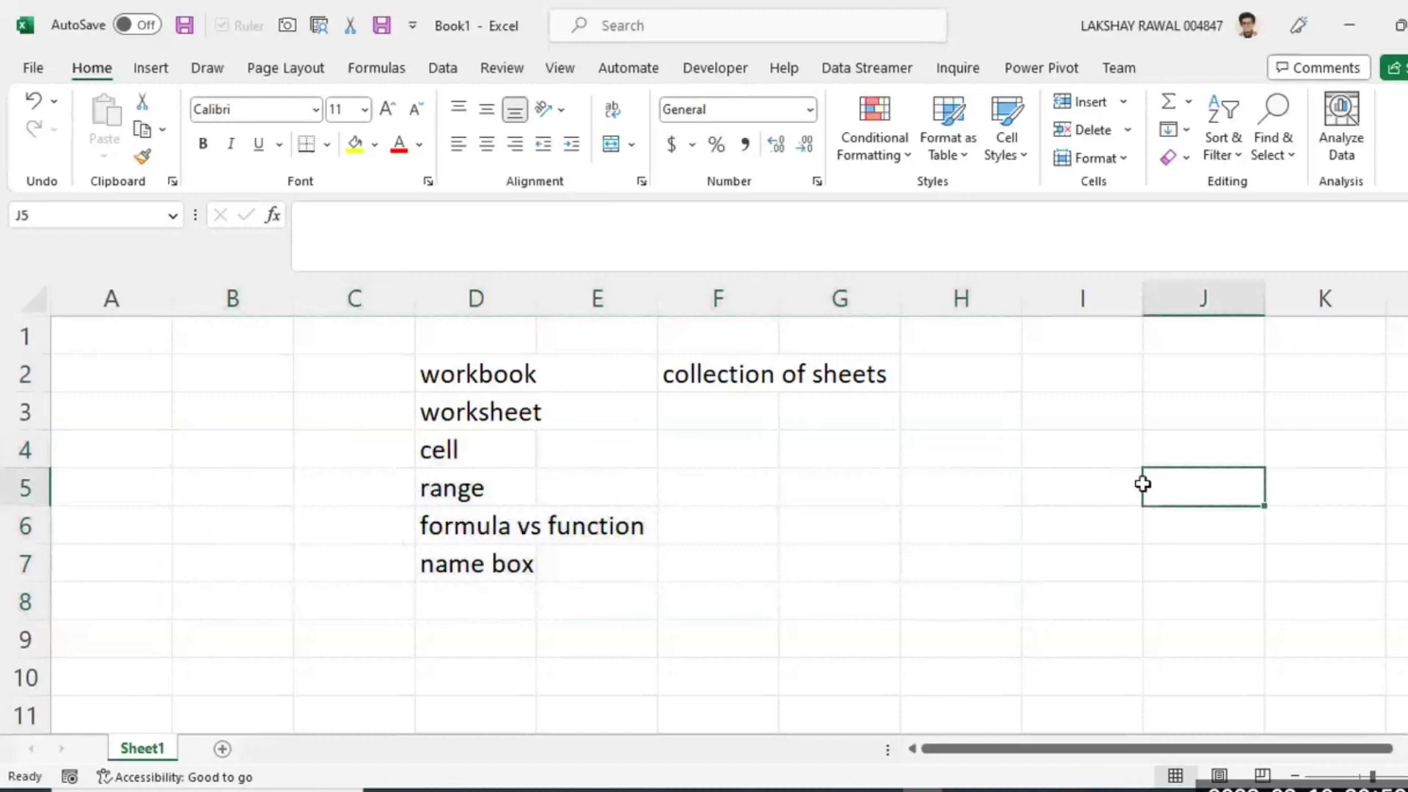
Add four new worksheets to the workbook and return to cell F2 on Sheet1.
left_click(222, 748)
left_click(294, 749)
left_click(433, 748)
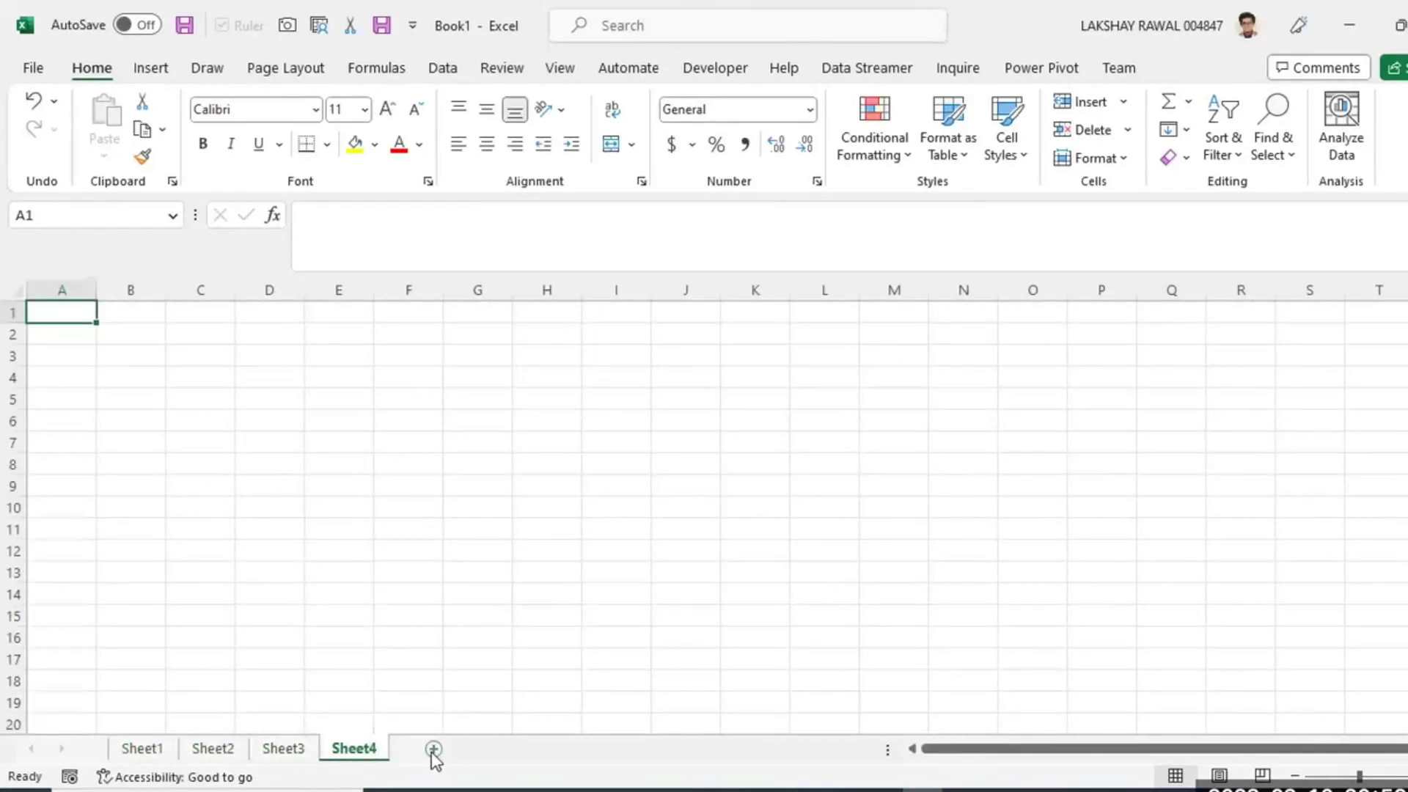
left_click(434, 748)
left_click(157, 749)
left_click(659, 387)
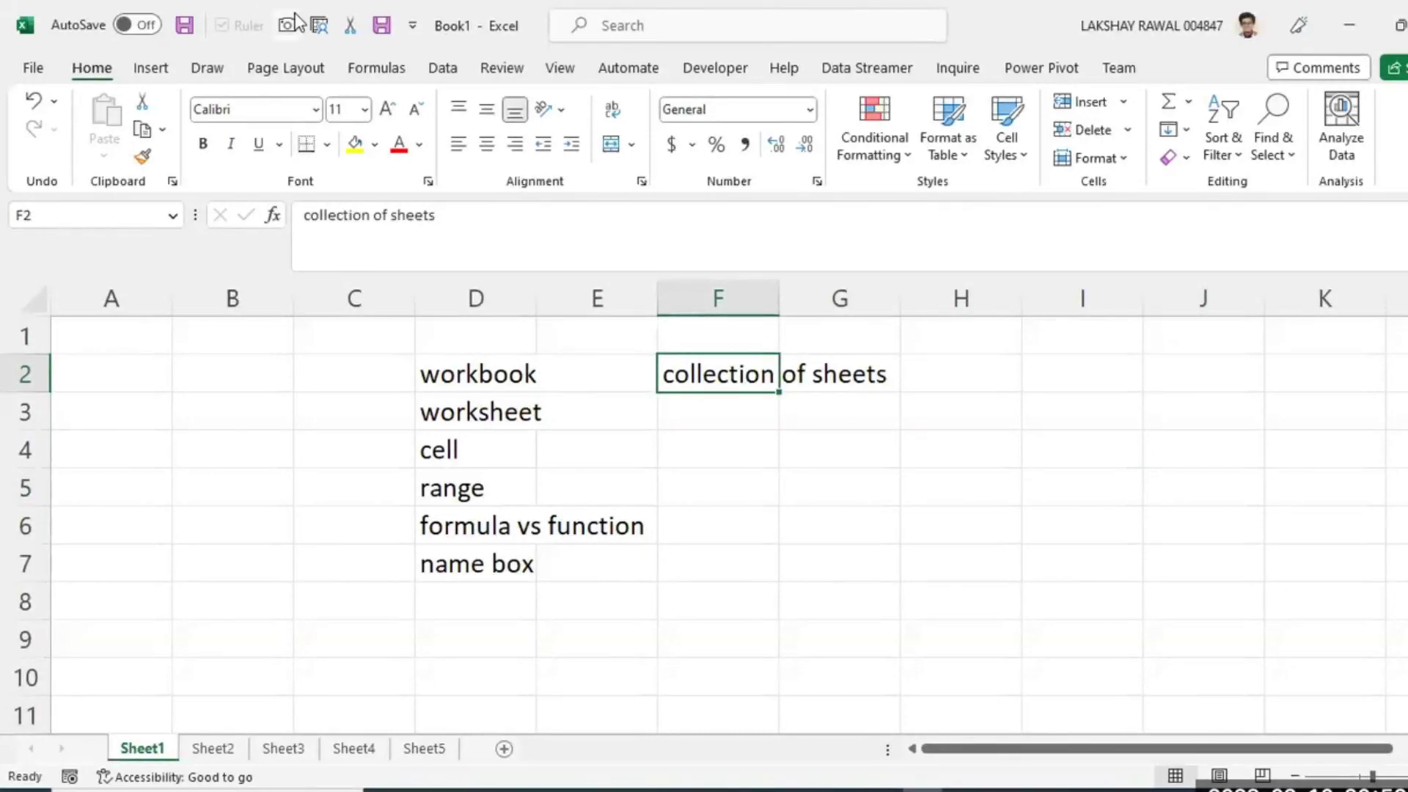
View each worksheet from Sheet2 through Sheet5 in turn, go through all the sheets again, and return to Sheet1.
left_click(192, 750)
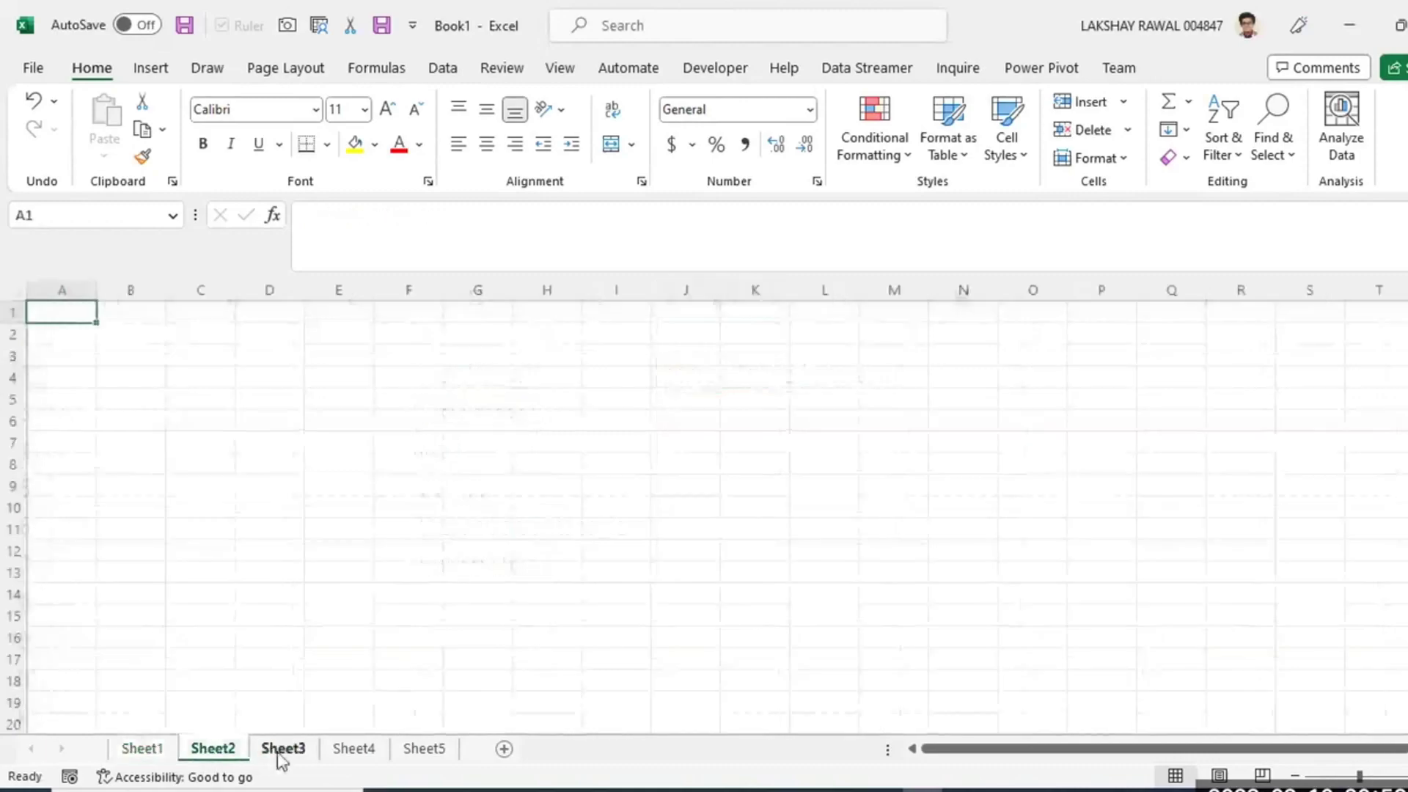
left_click(282, 749)
left_click(354, 748)
left_click(423, 747)
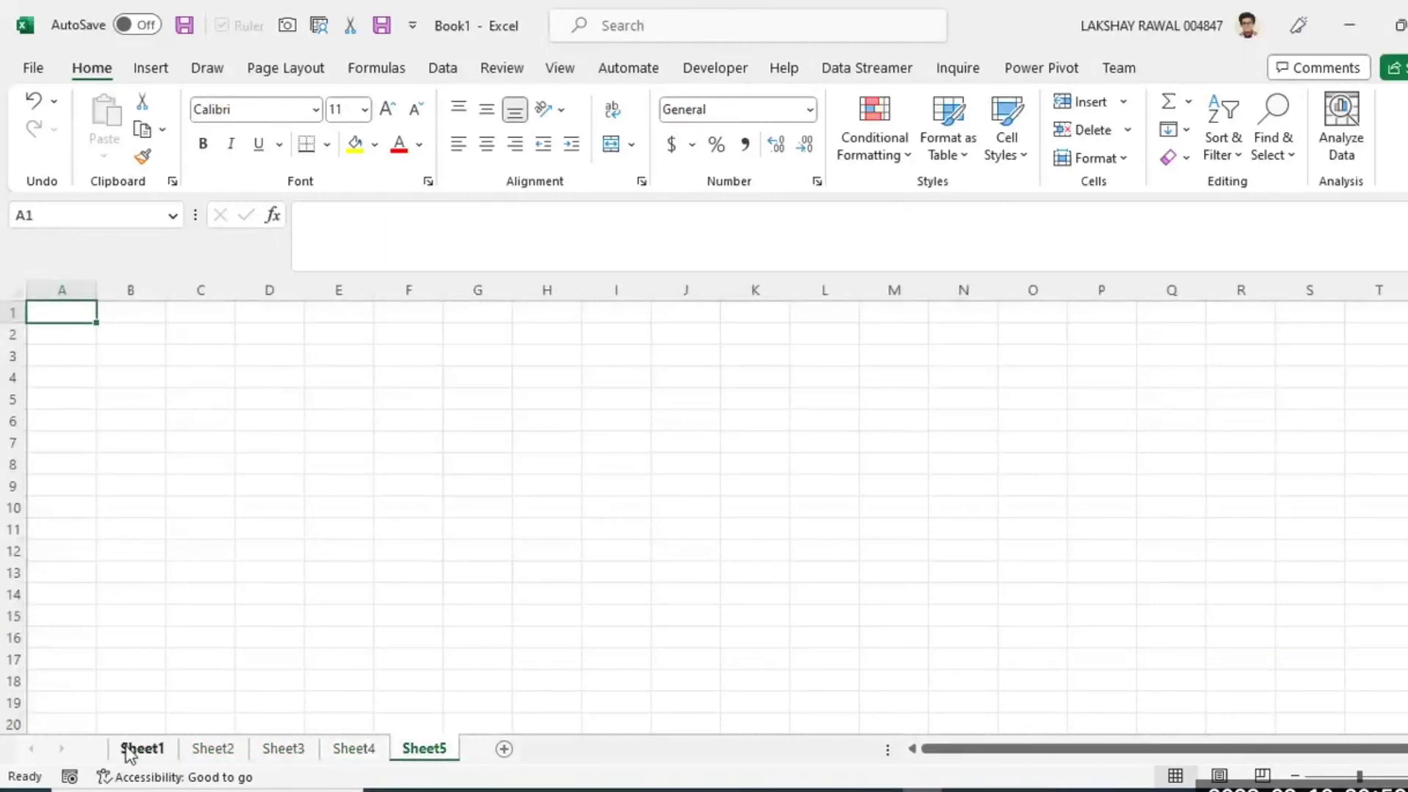
left_click(155, 749)
left_click(193, 749)
left_click(282, 748)
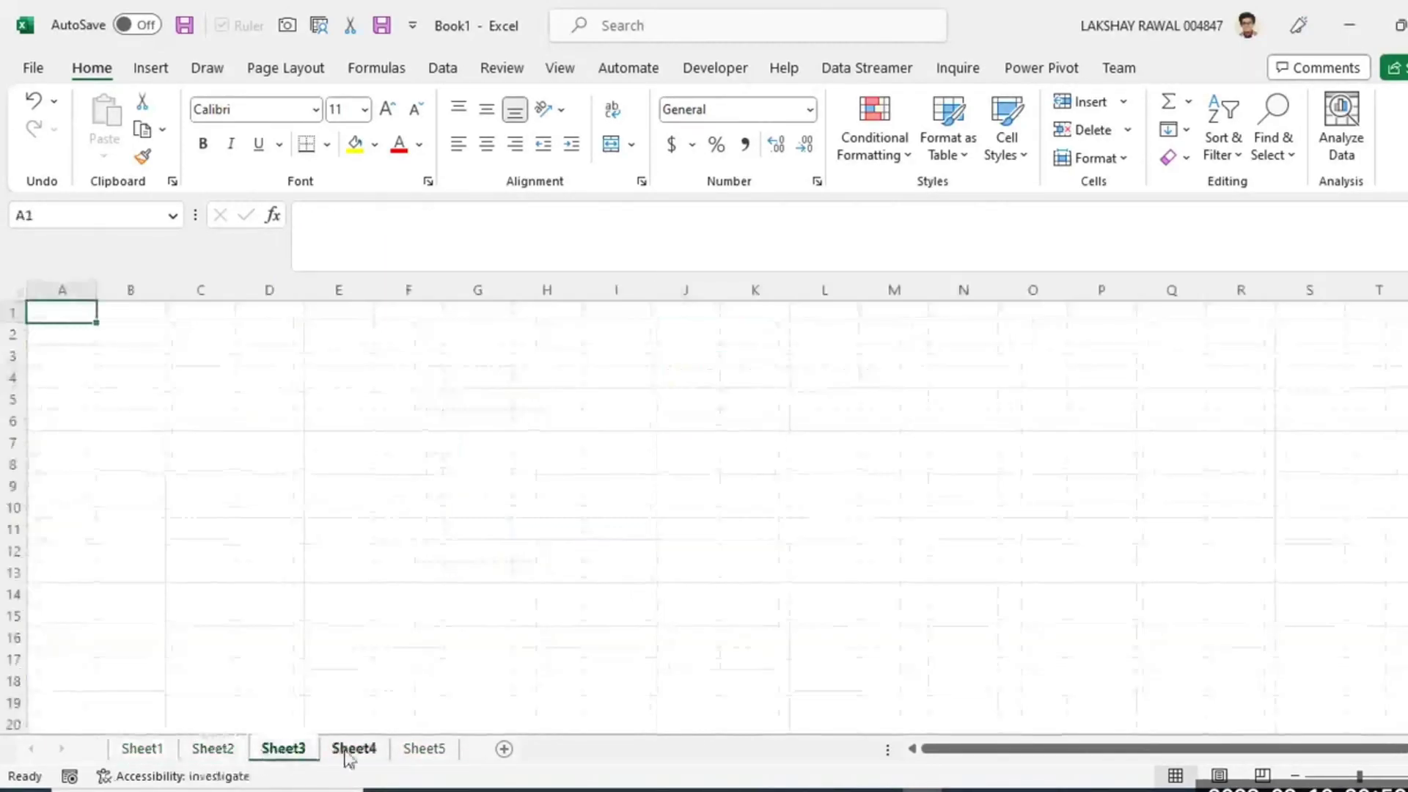
left_click(355, 748)
left_click(424, 748)
left_click(135, 752)
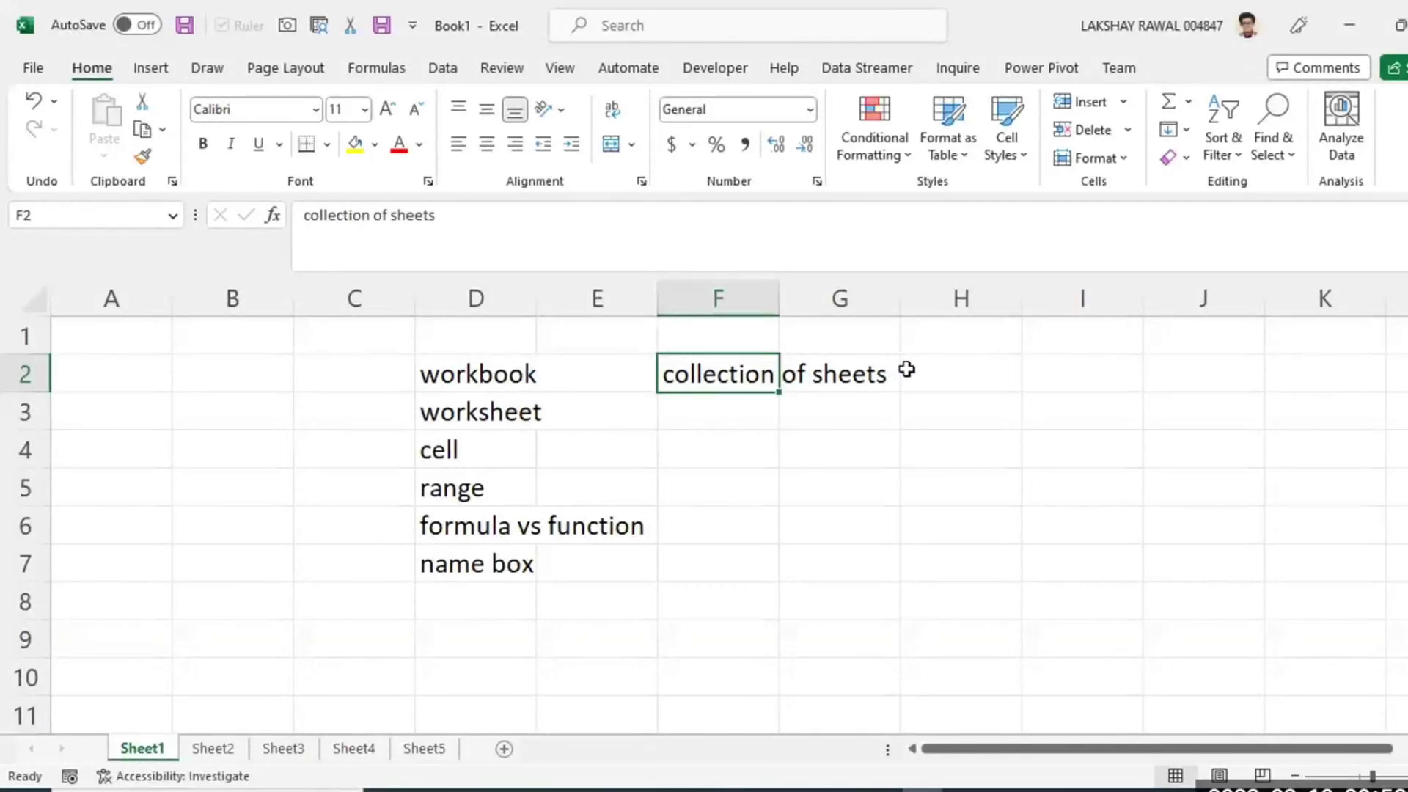
Enter the worksheet definition "collection of rows and columns" in cell F3.
left_click(511, 405)
left_click(692, 420)
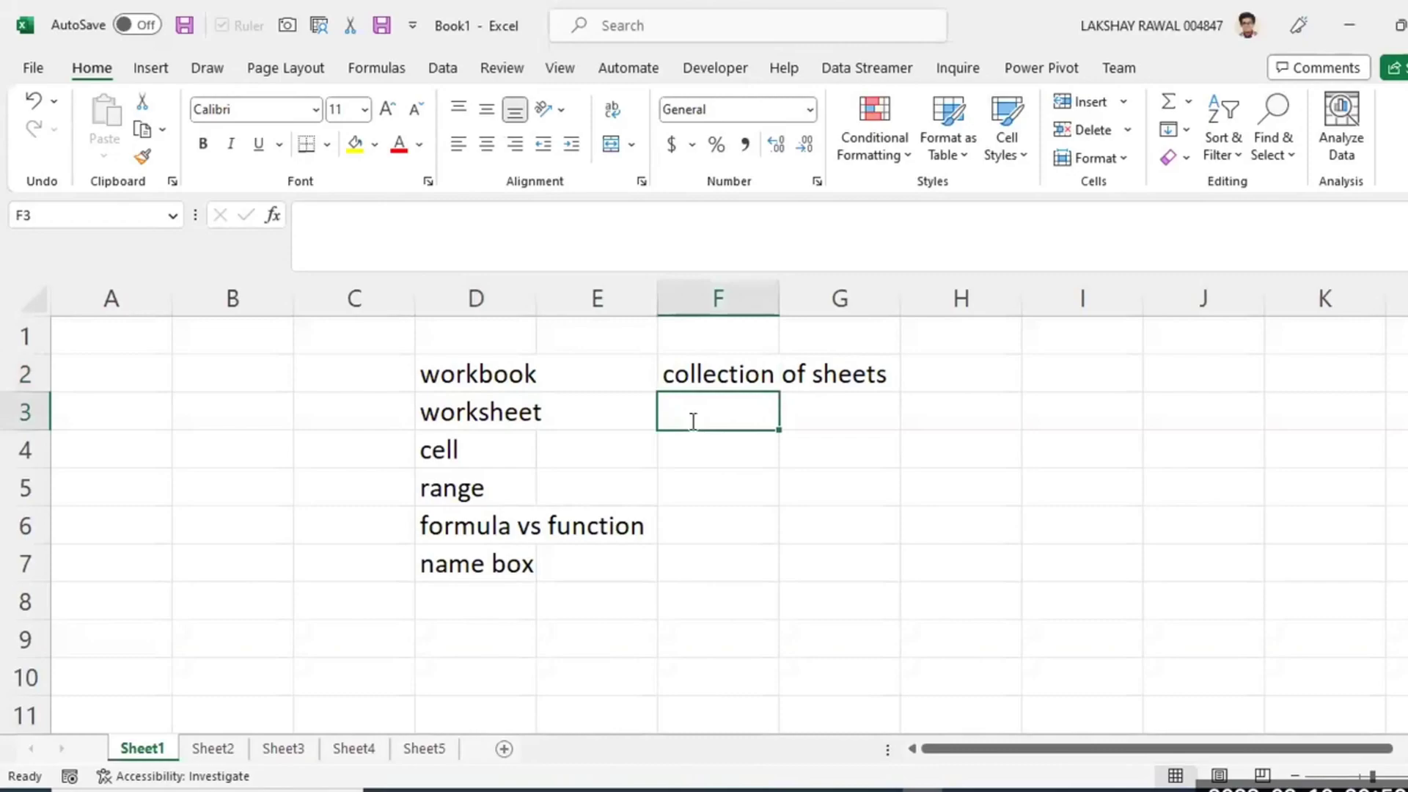
type("collection of ")
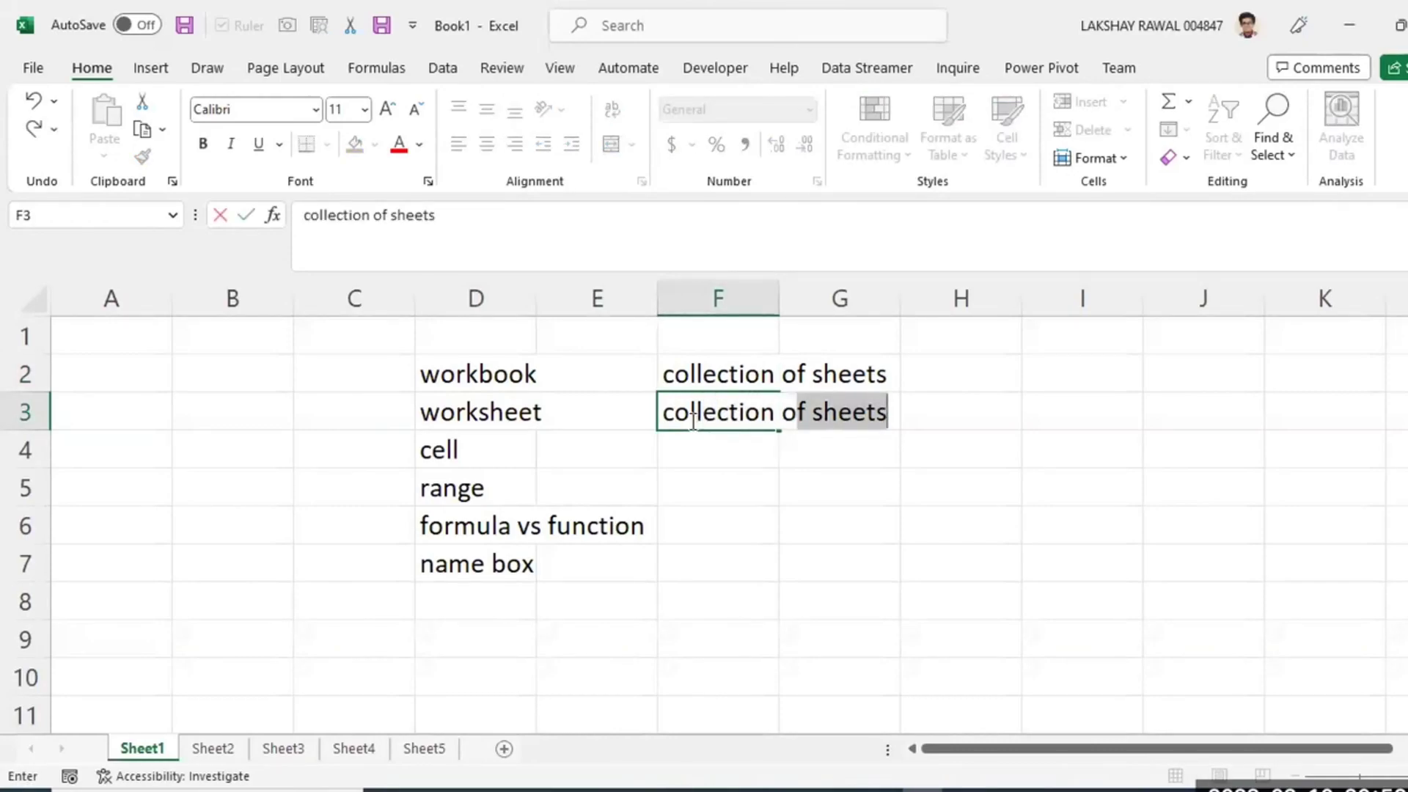
type("rows")
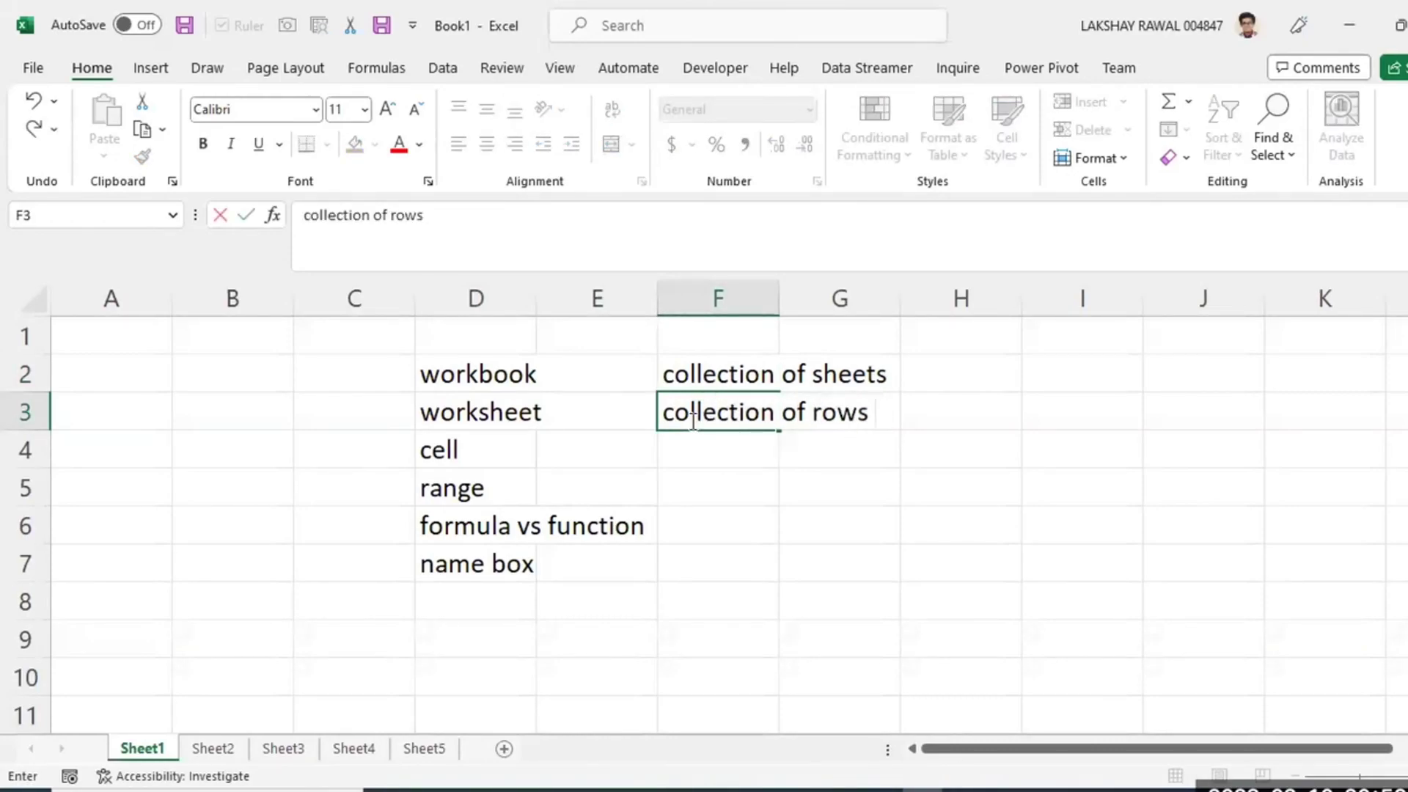
type(" and columns")
left_click(638, 524)
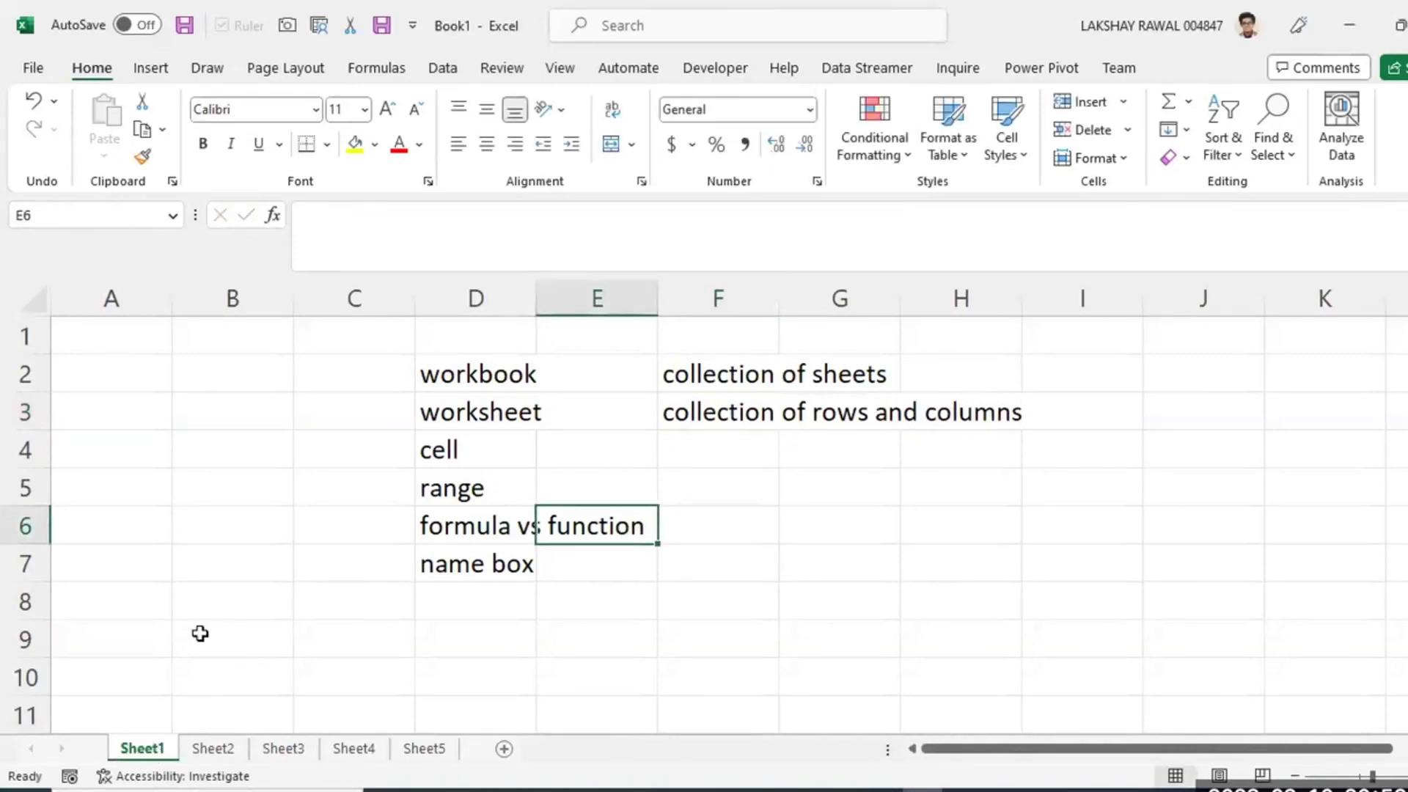
Add the terms rows in cell D9 and column in cell D10, below the list of terms.
left_click(217, 603)
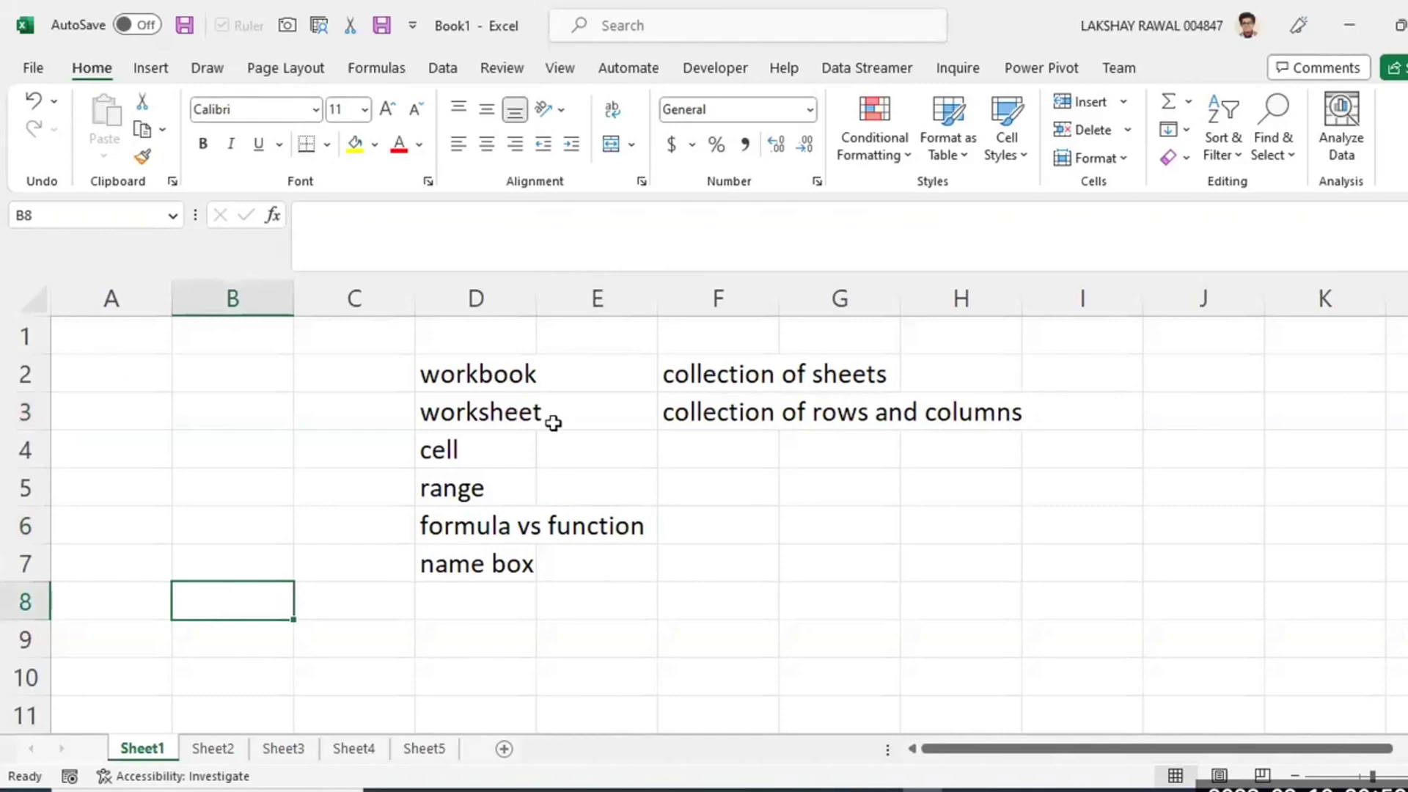
left_click(455, 629)
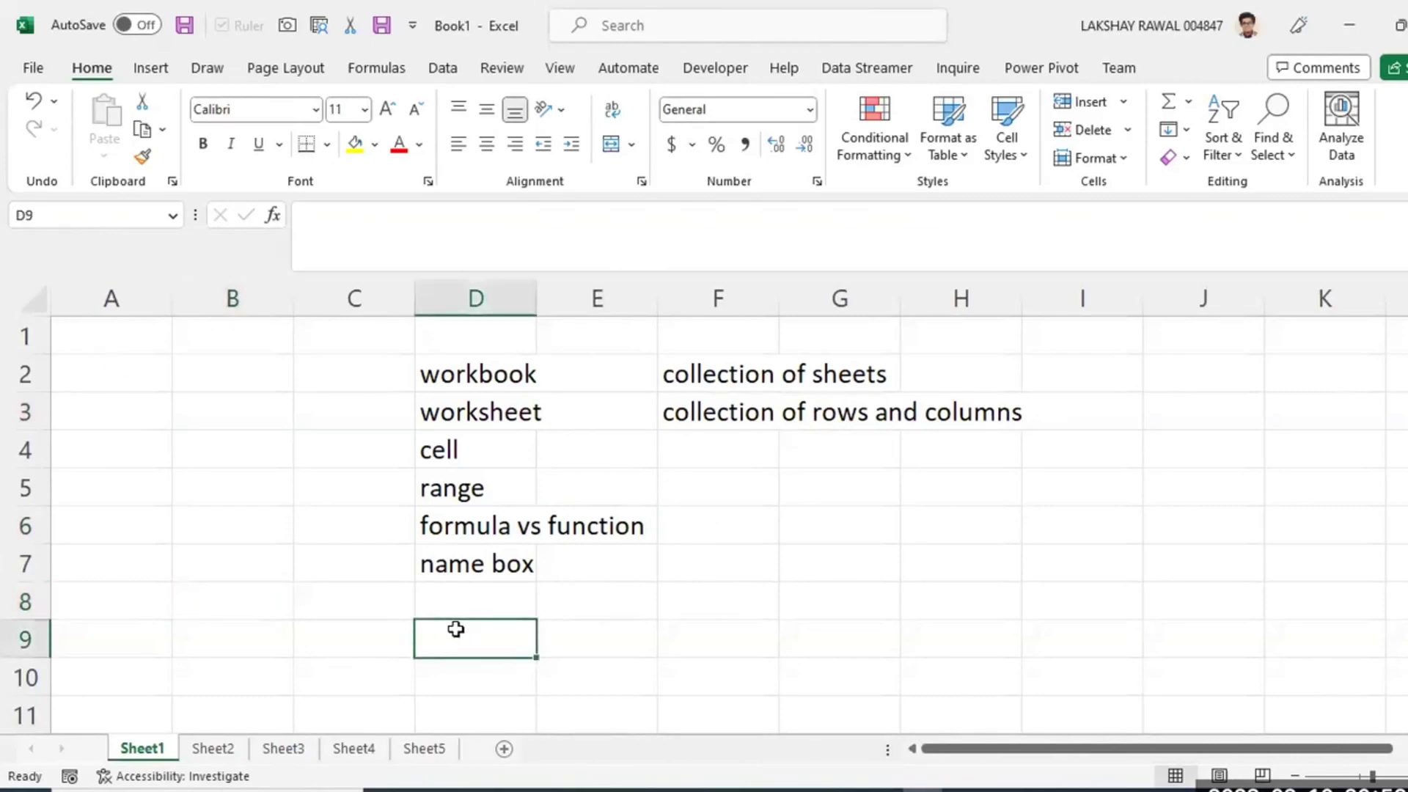
type("row")
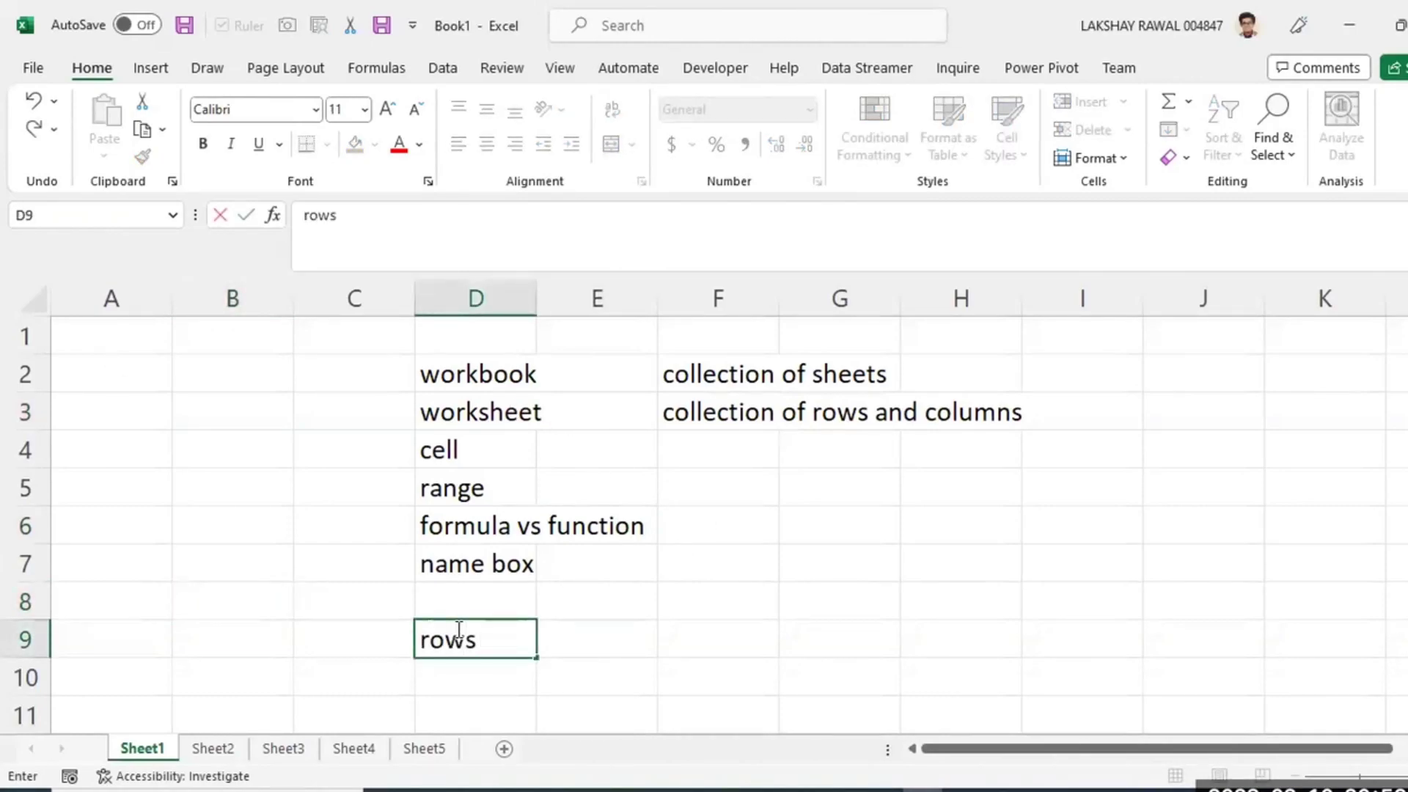
type("s")
key("Return")
type("col")
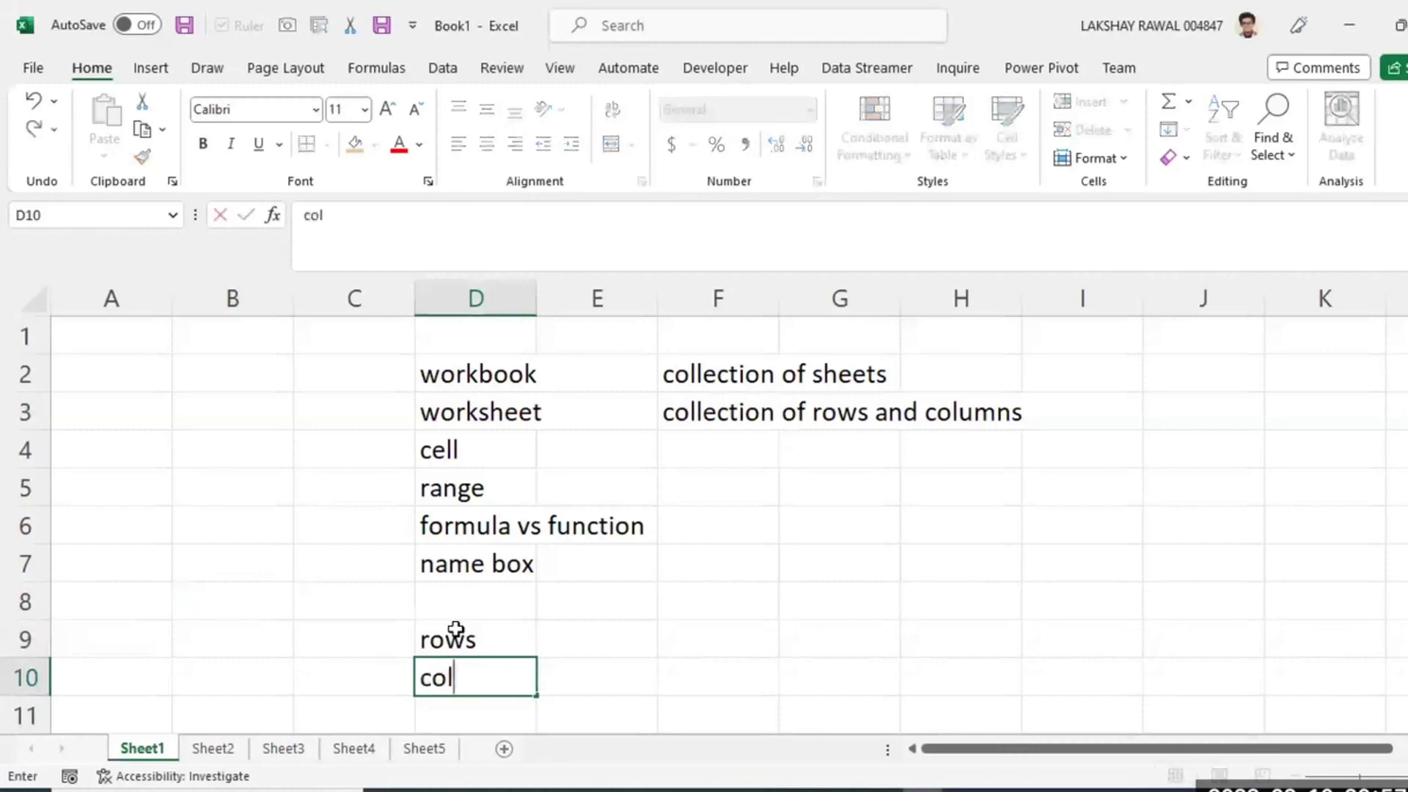
type("umn")
key("Return")
left_click(284, 593)
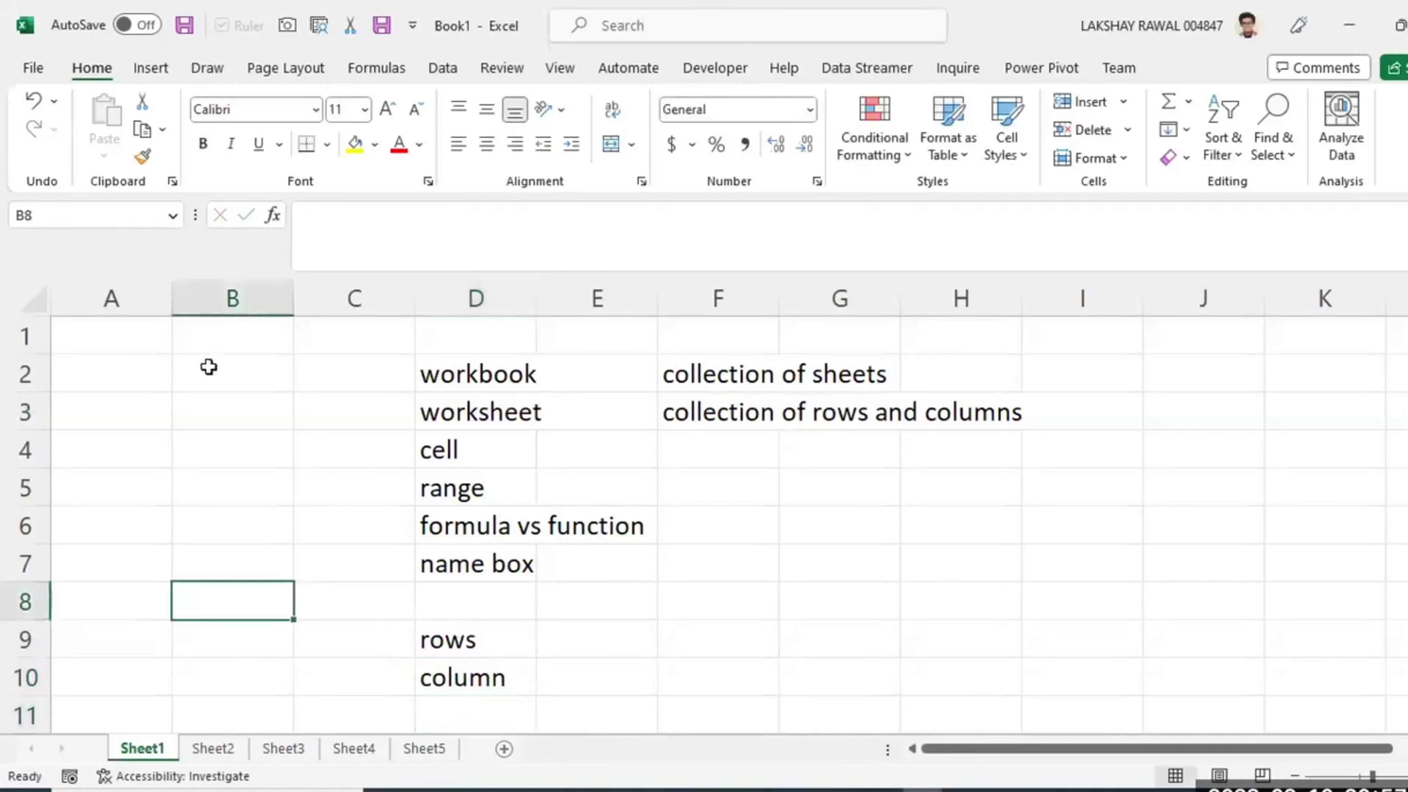
Apply all borders to the range A1:I11.
left_click(168, 330)
left_click_drag(110, 336, 1082, 715)
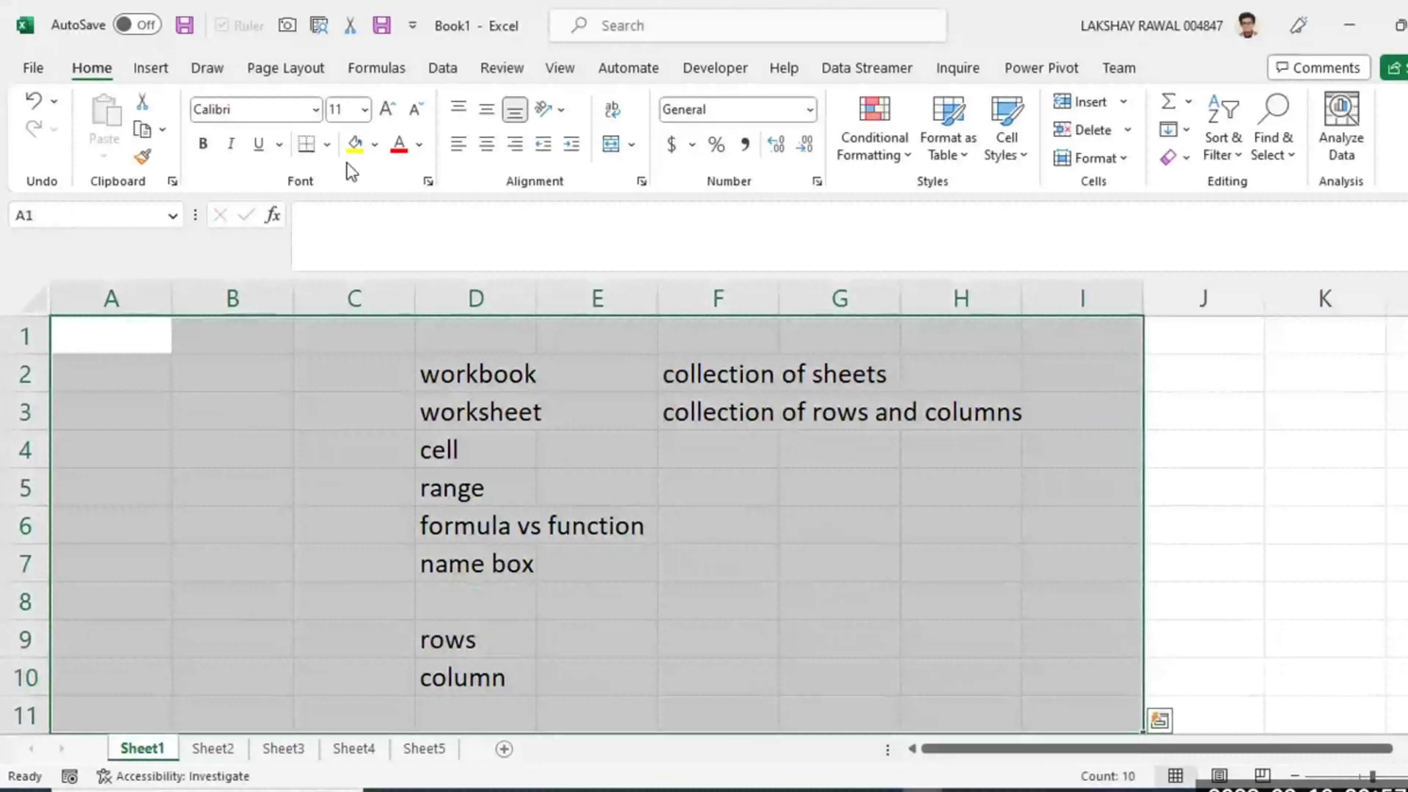
left_click(327, 145)
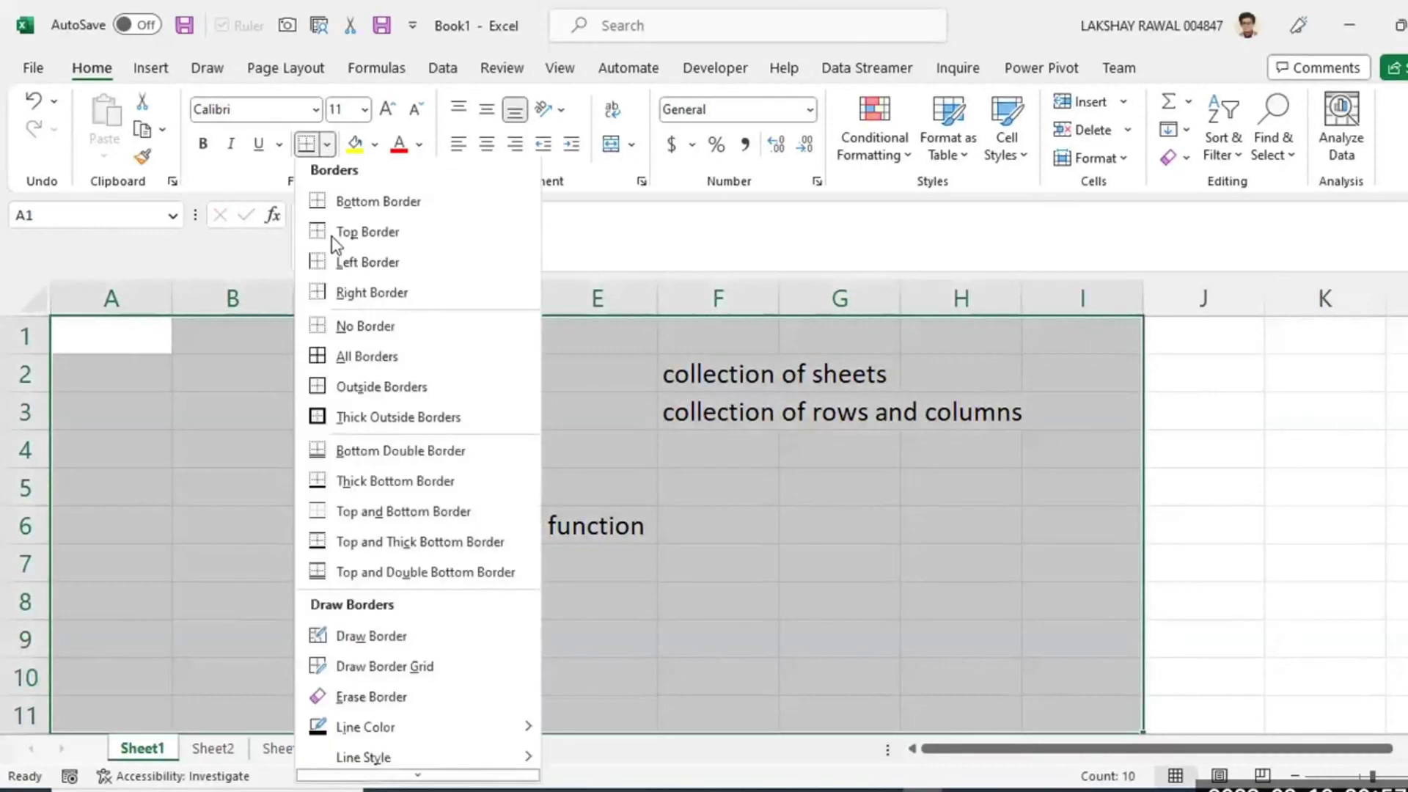
left_click(441, 393)
left_click(655, 462)
left_click(323, 488)
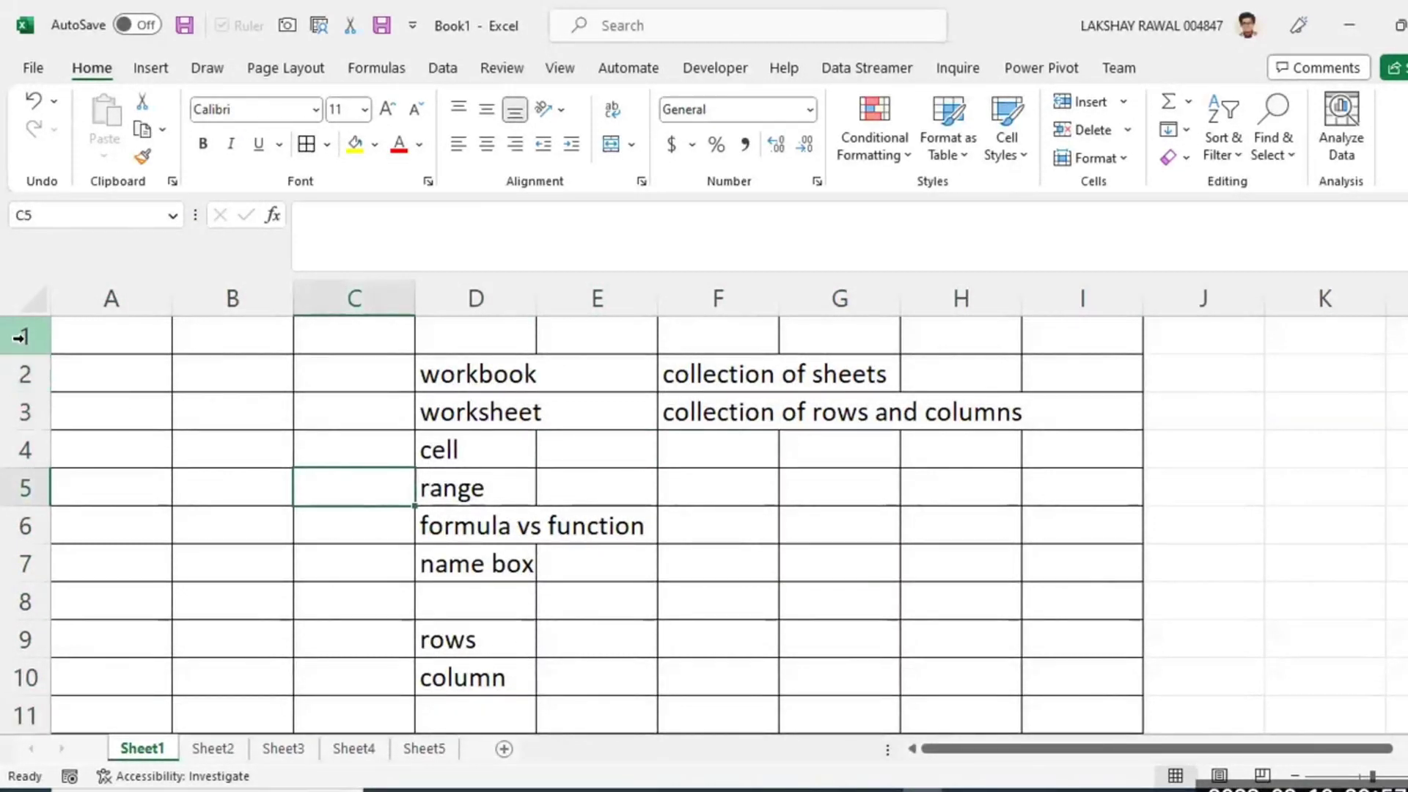
Highlight rows 1 to 11 and enter the description "are horizontal" for rows in cell E9.
left_click_drag(23, 338, 18, 713)
left_click(622, 639)
type("are")
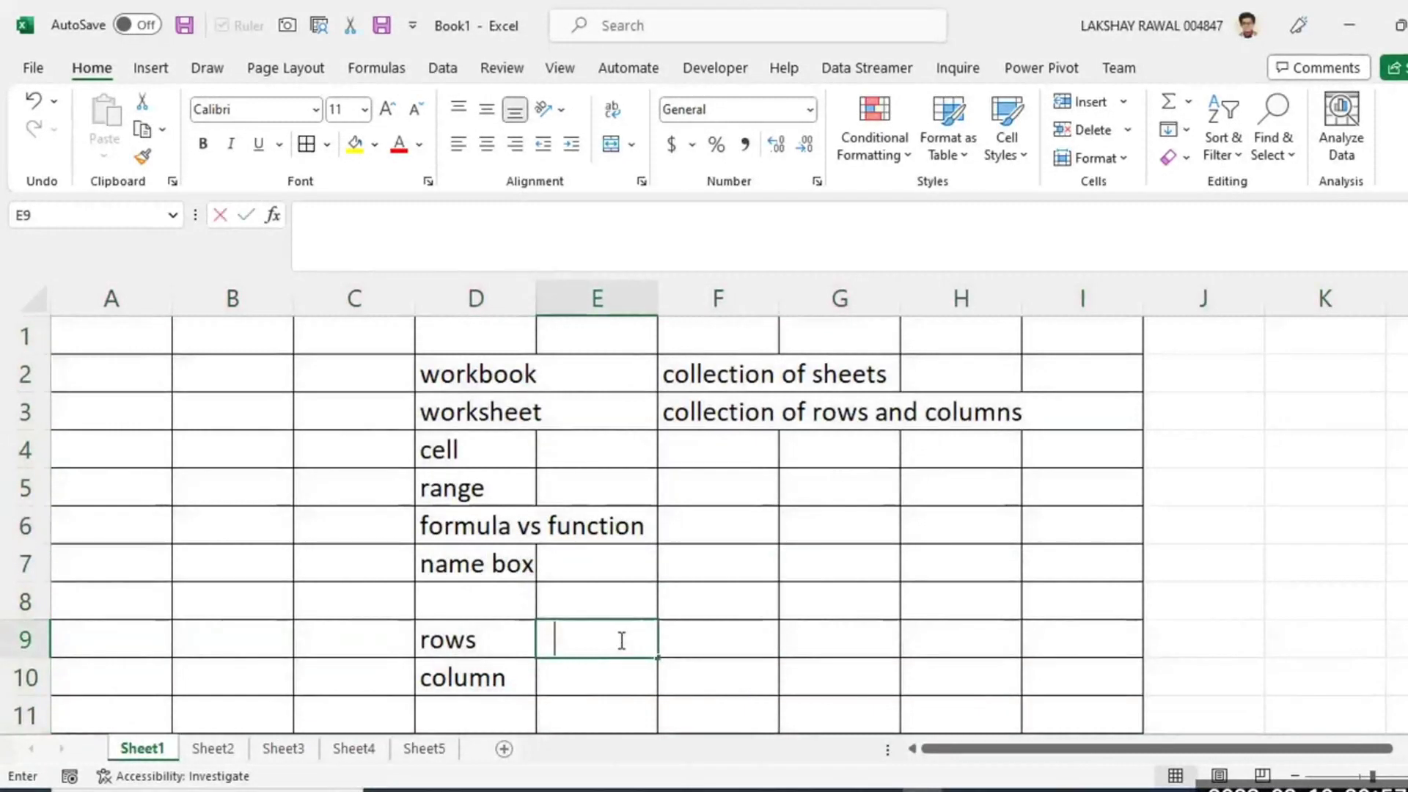
type(" horiz")
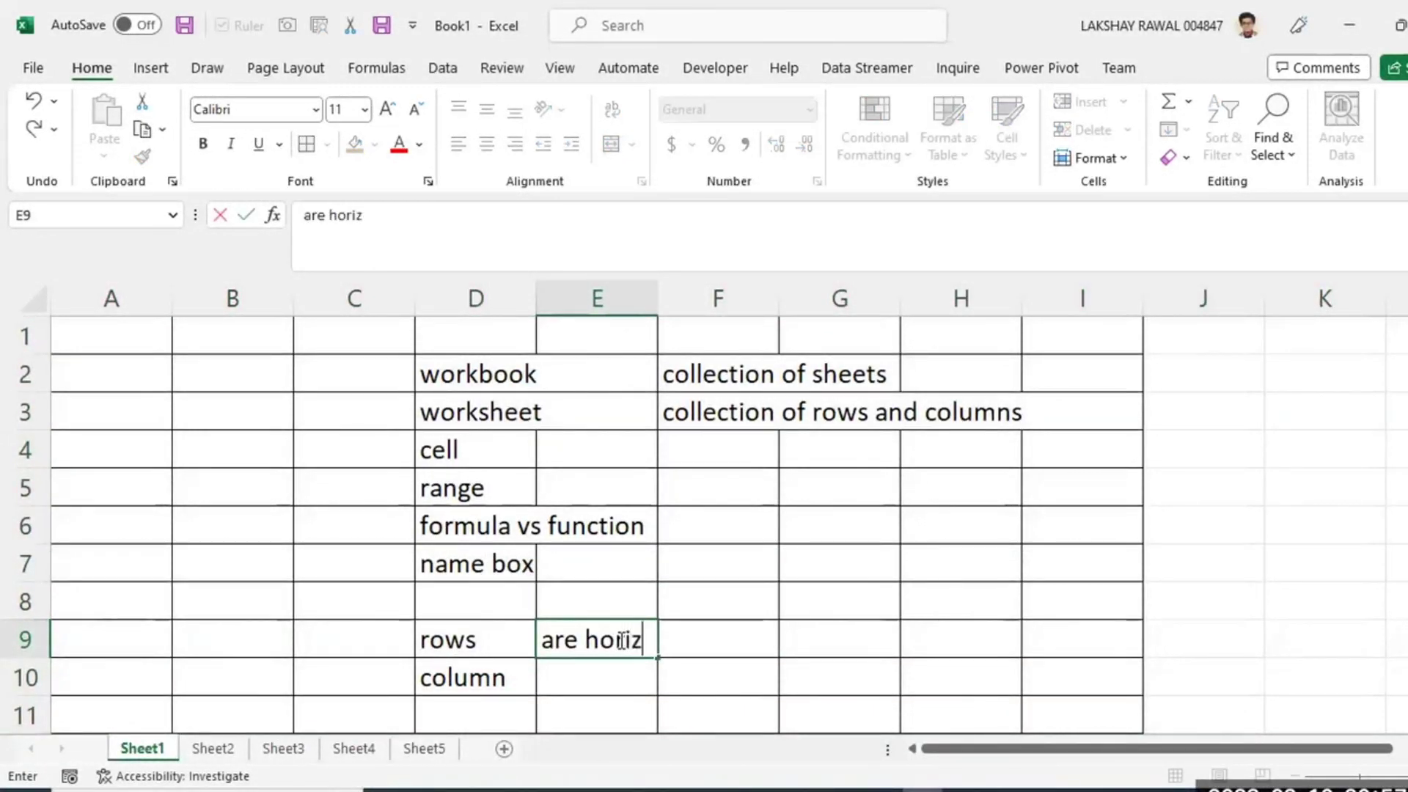
type("ontal")
key("Return")
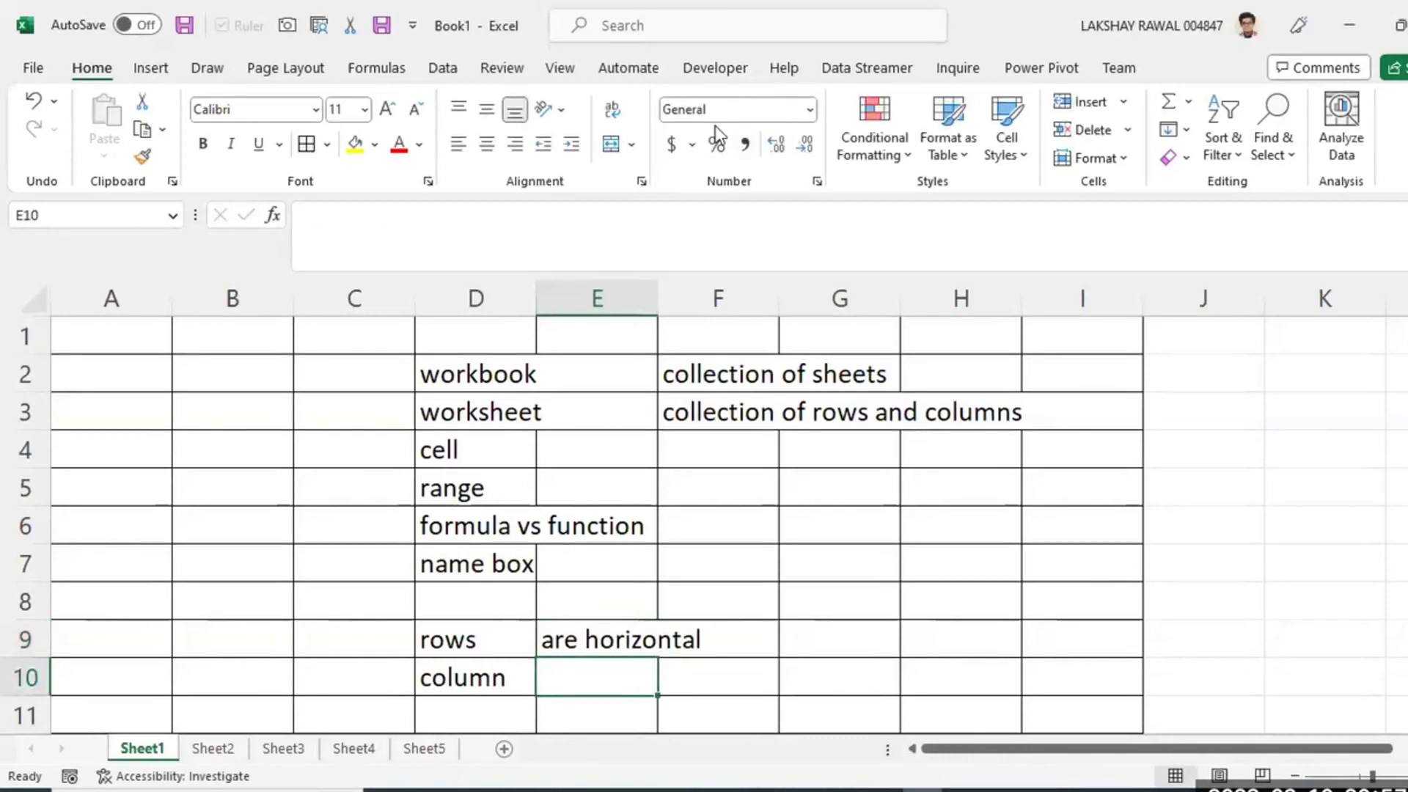
Enter the description "vertical in nature" for column in cell E10.
key("alt+Tab")
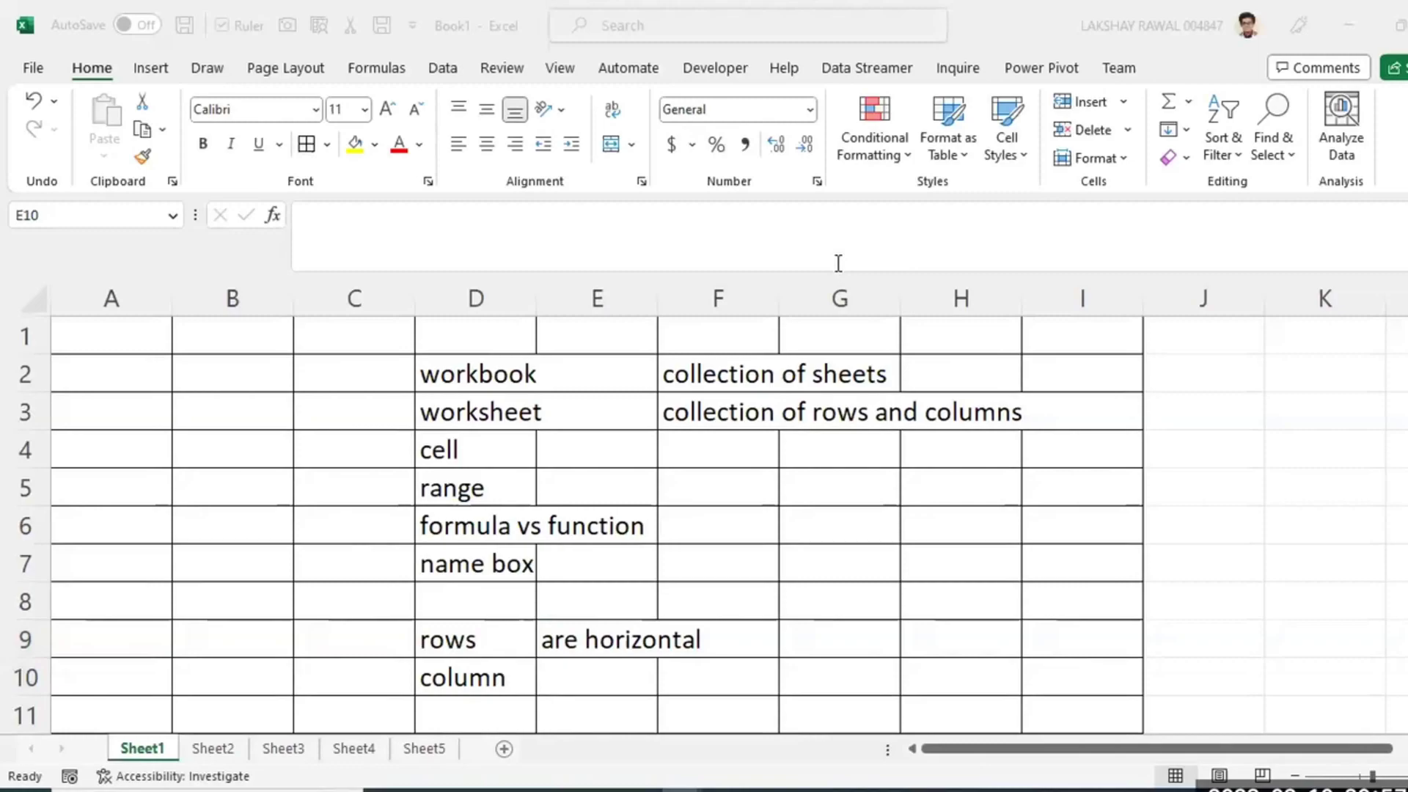
left_click(592, 664)
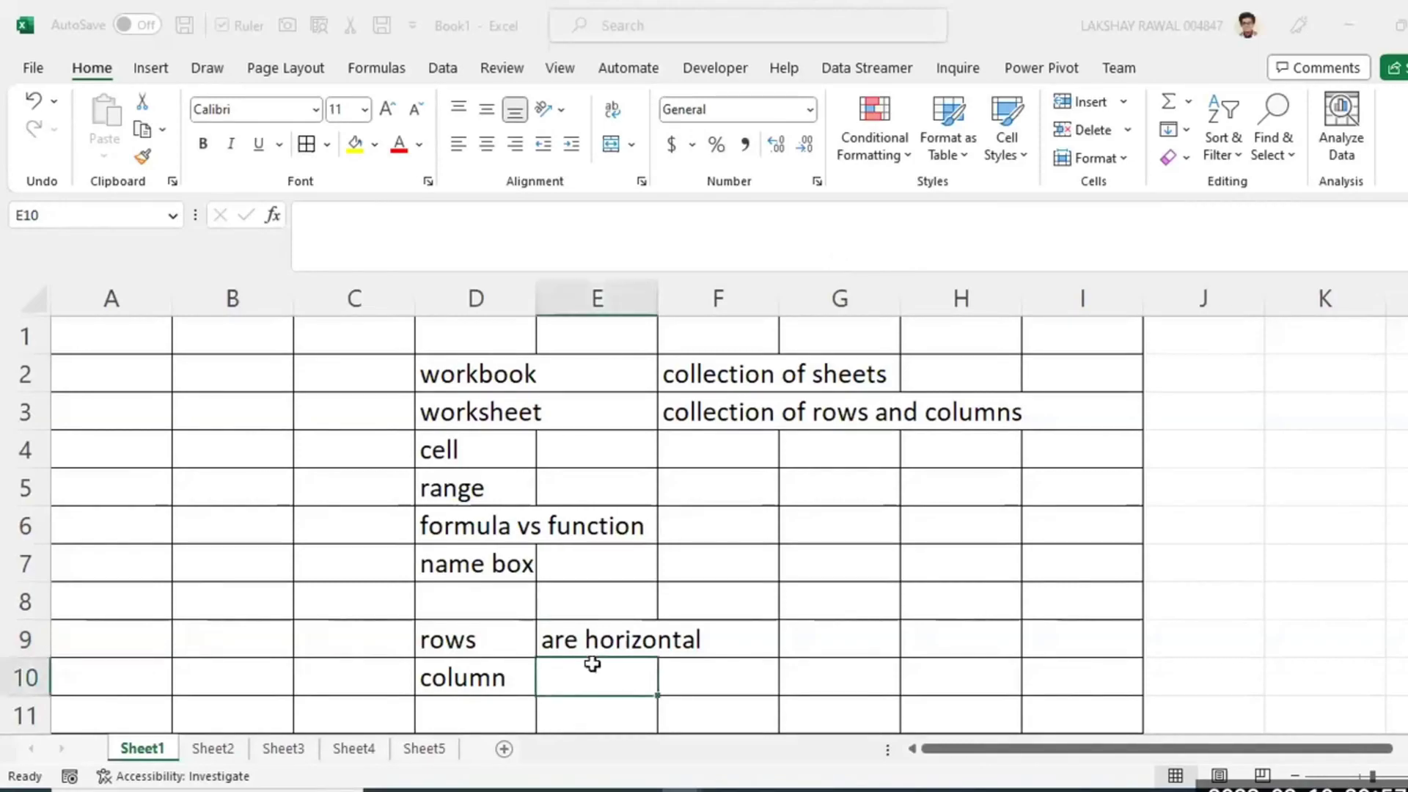
type("vert")
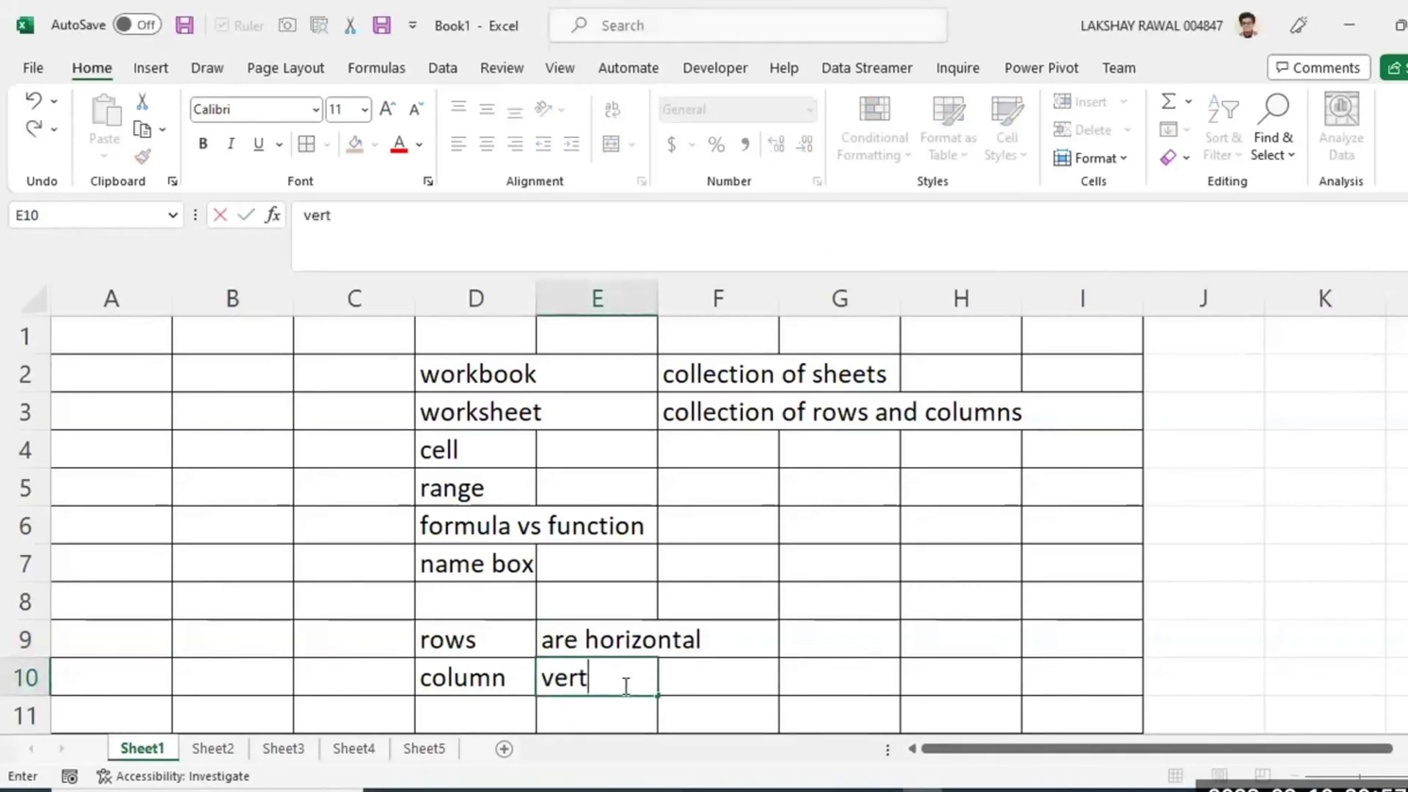
type("ical in nature")
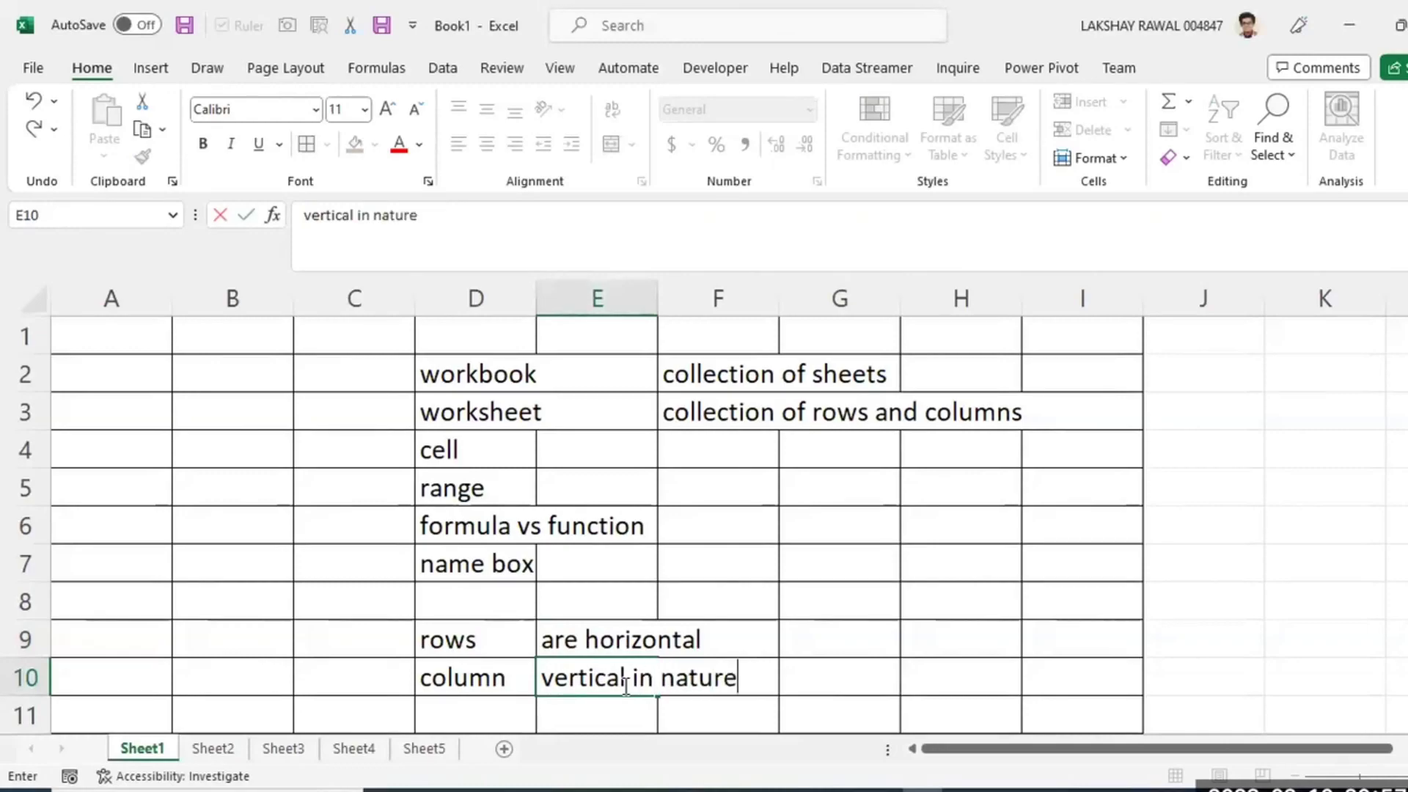
left_click(807, 367)
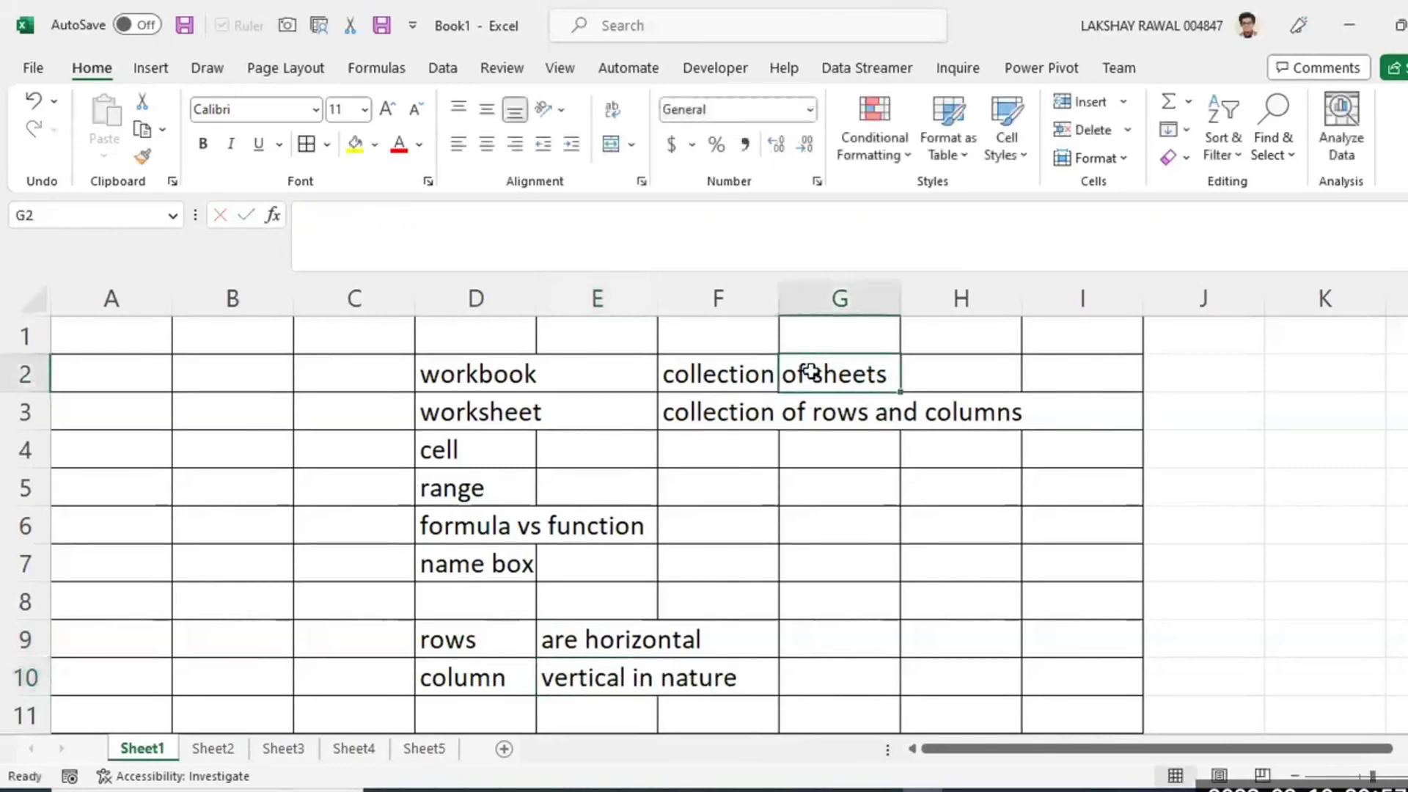
left_click(736, 491)
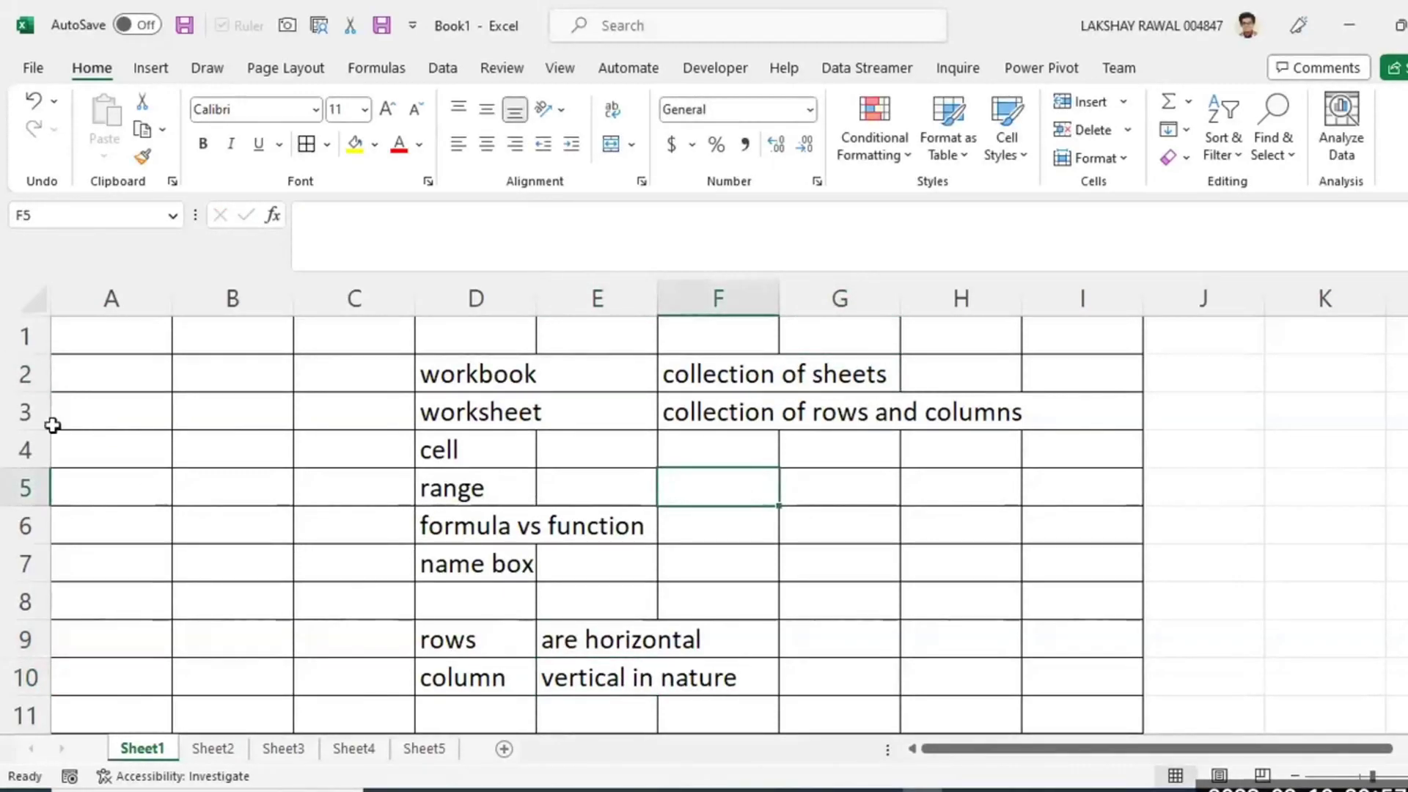
Highlight entire rows such as row 1 and row 4, and return to the rows entry and its description in row 9.
left_click_drag(25, 336, 503, 330)
left_click(513, 418)
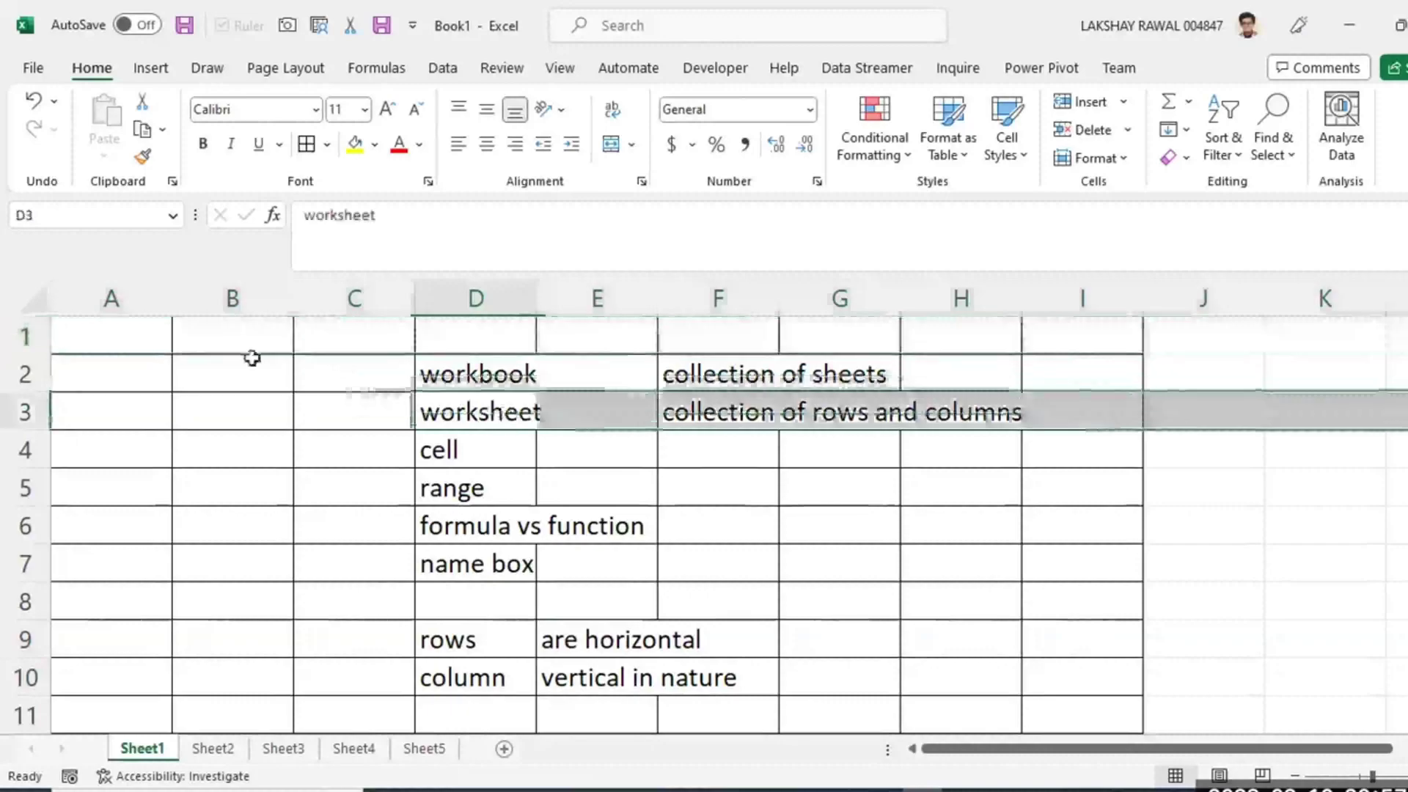
left_click_drag(31, 344, 32, 349)
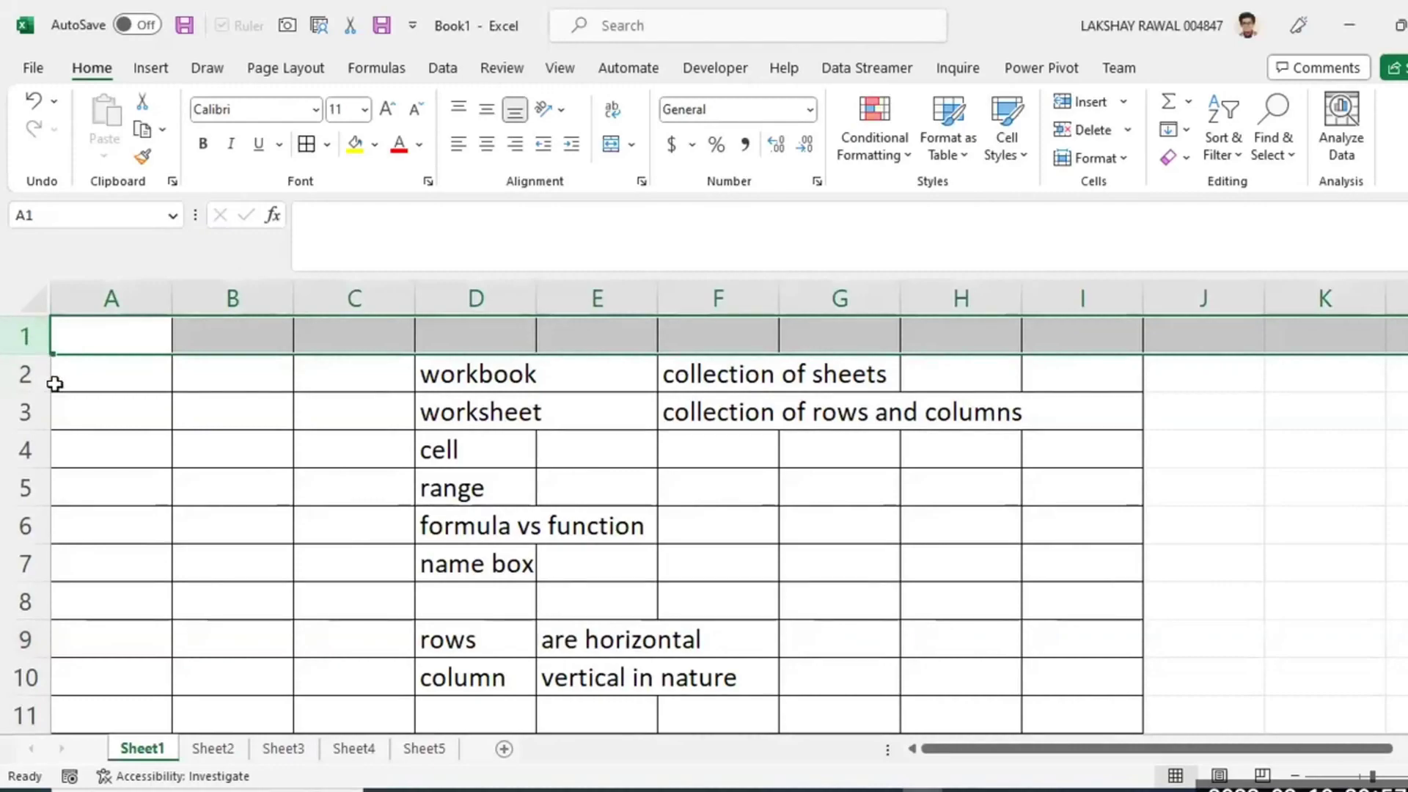
left_click(24, 450)
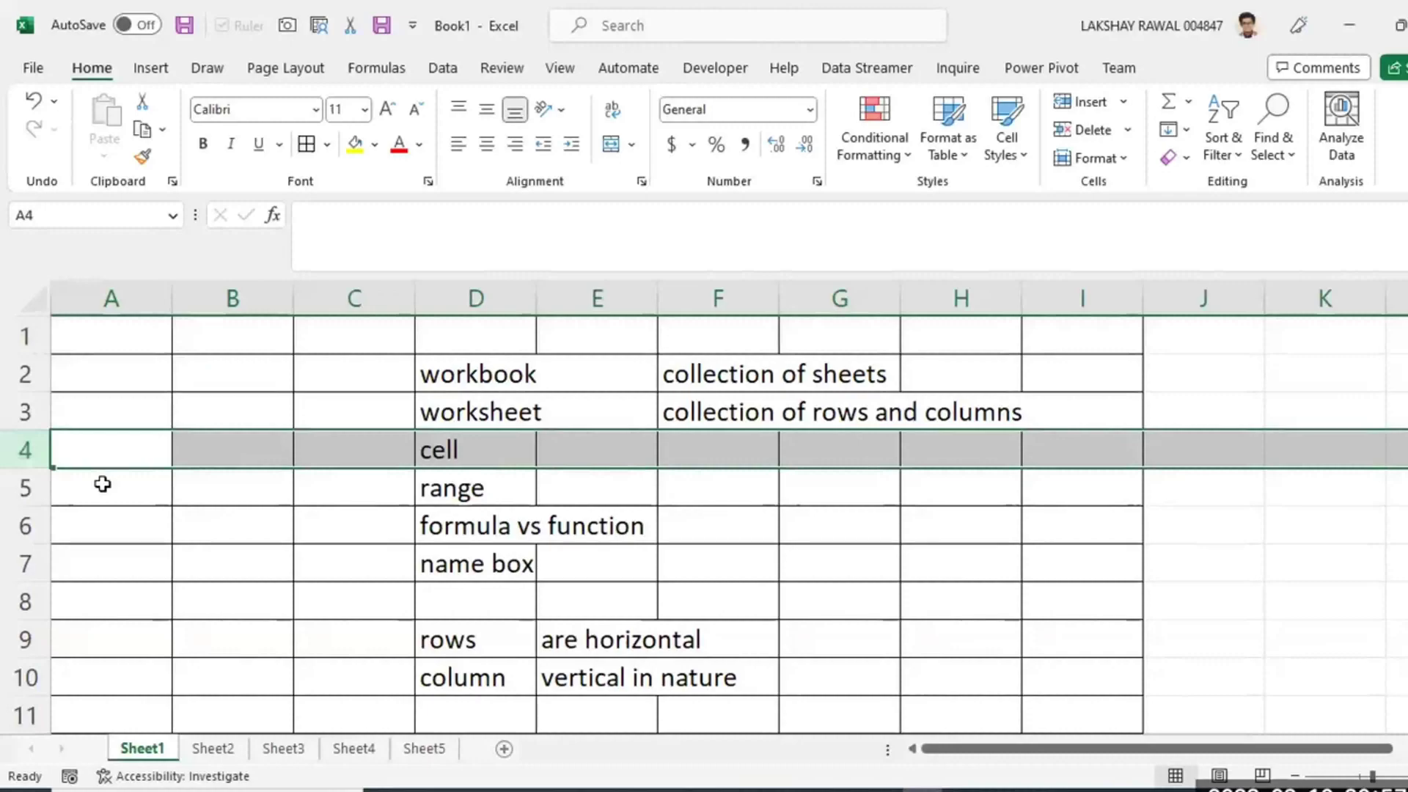
left_click(462, 637)
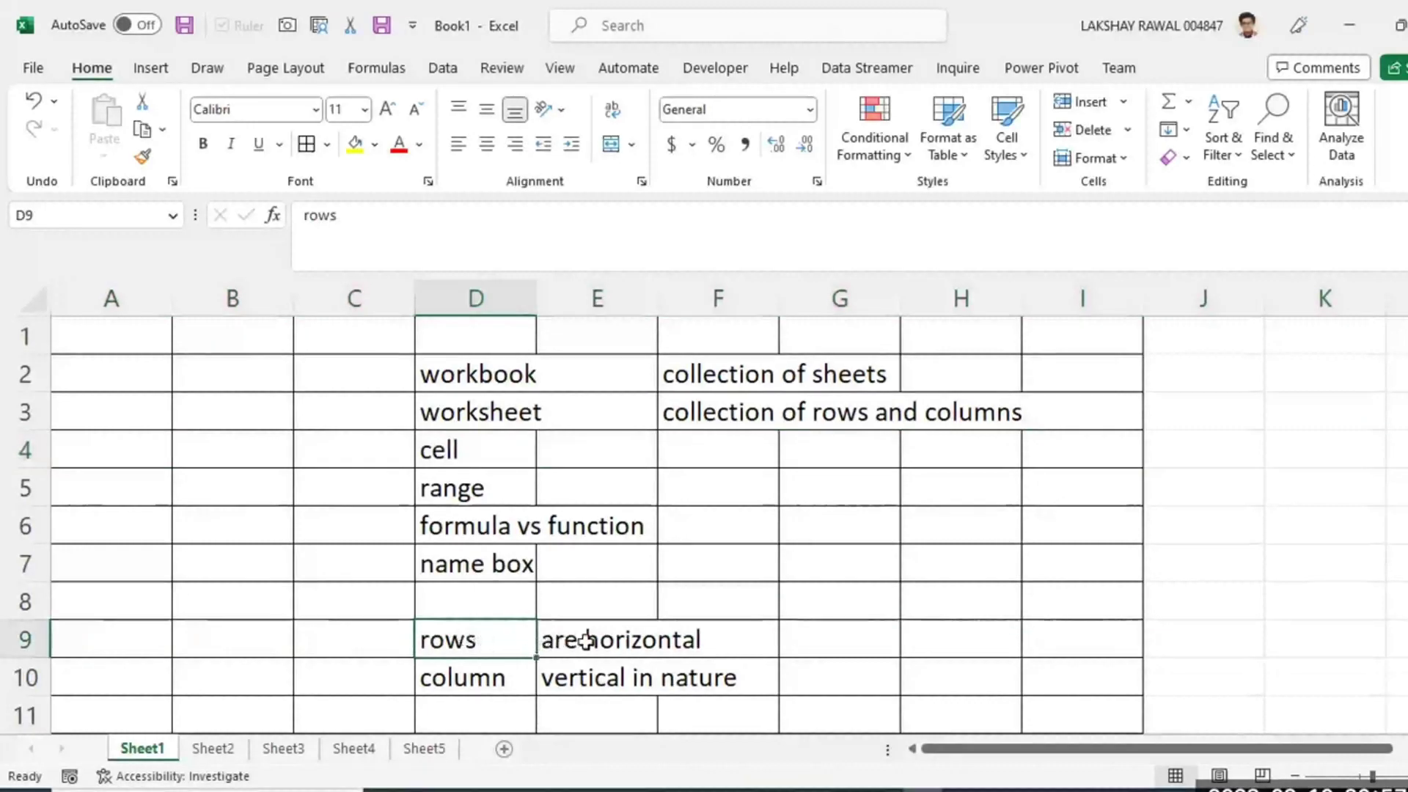
left_click(611, 642)
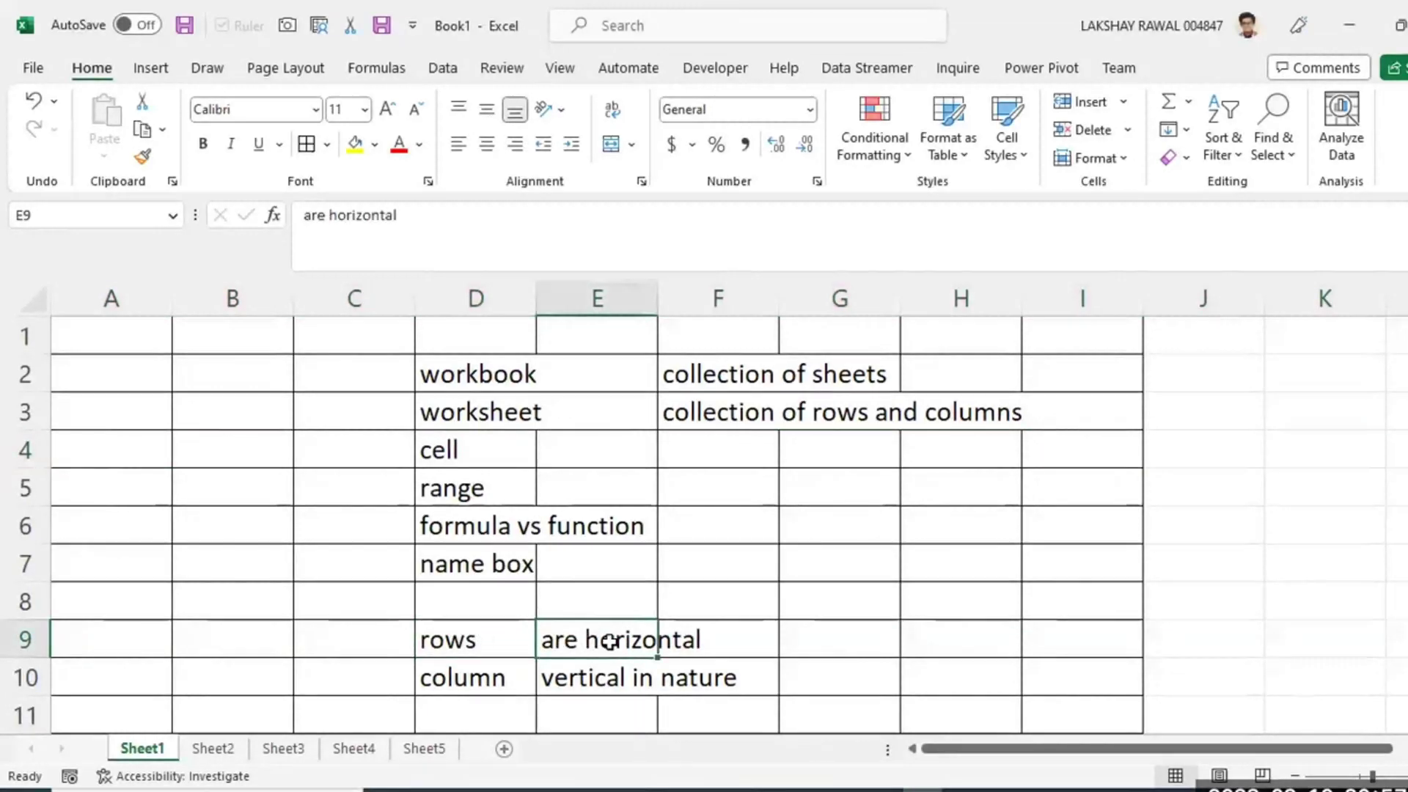
Enter numeric in cell G9, followed by the example values 1, 2 and 3 in cells H9 to J9.
left_click(817, 644)
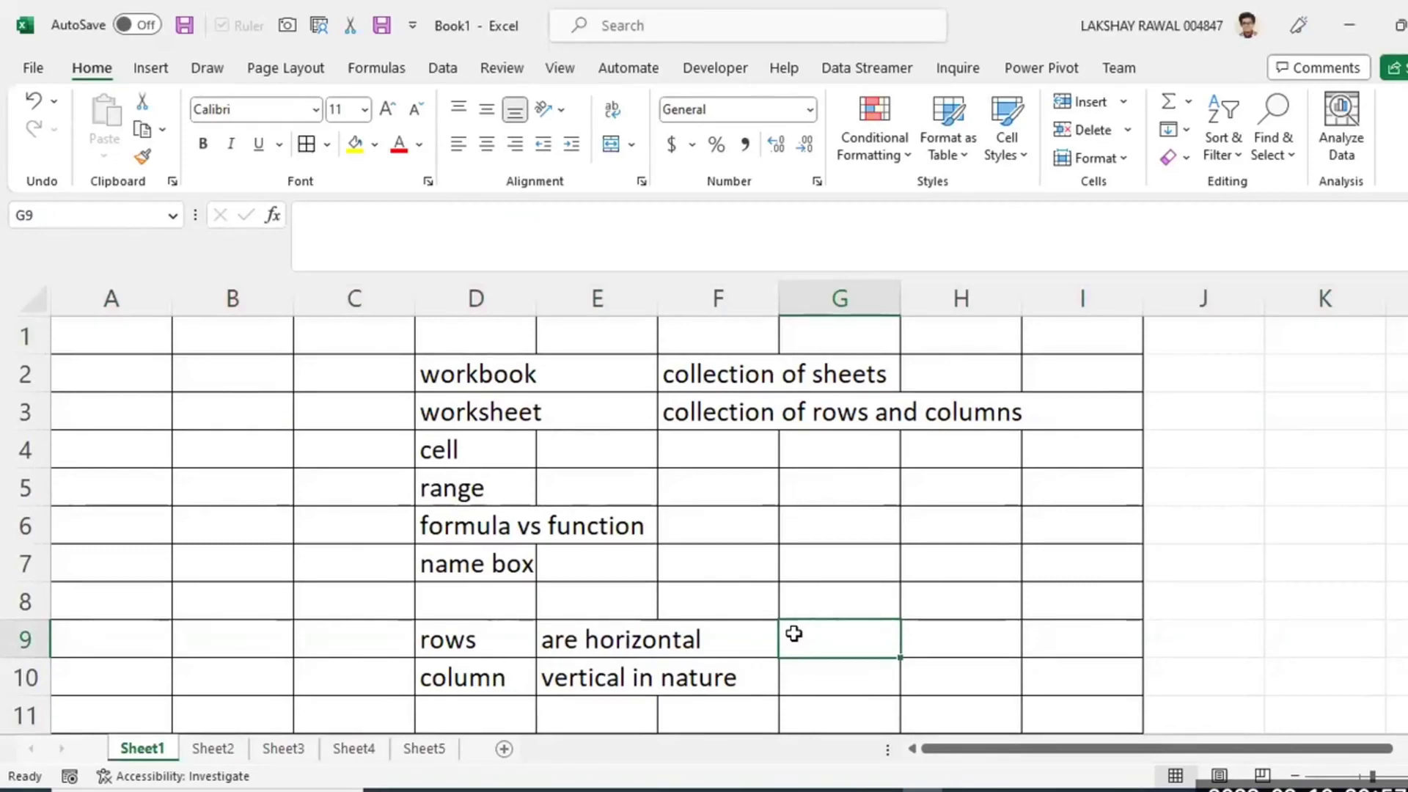
type("numeric")
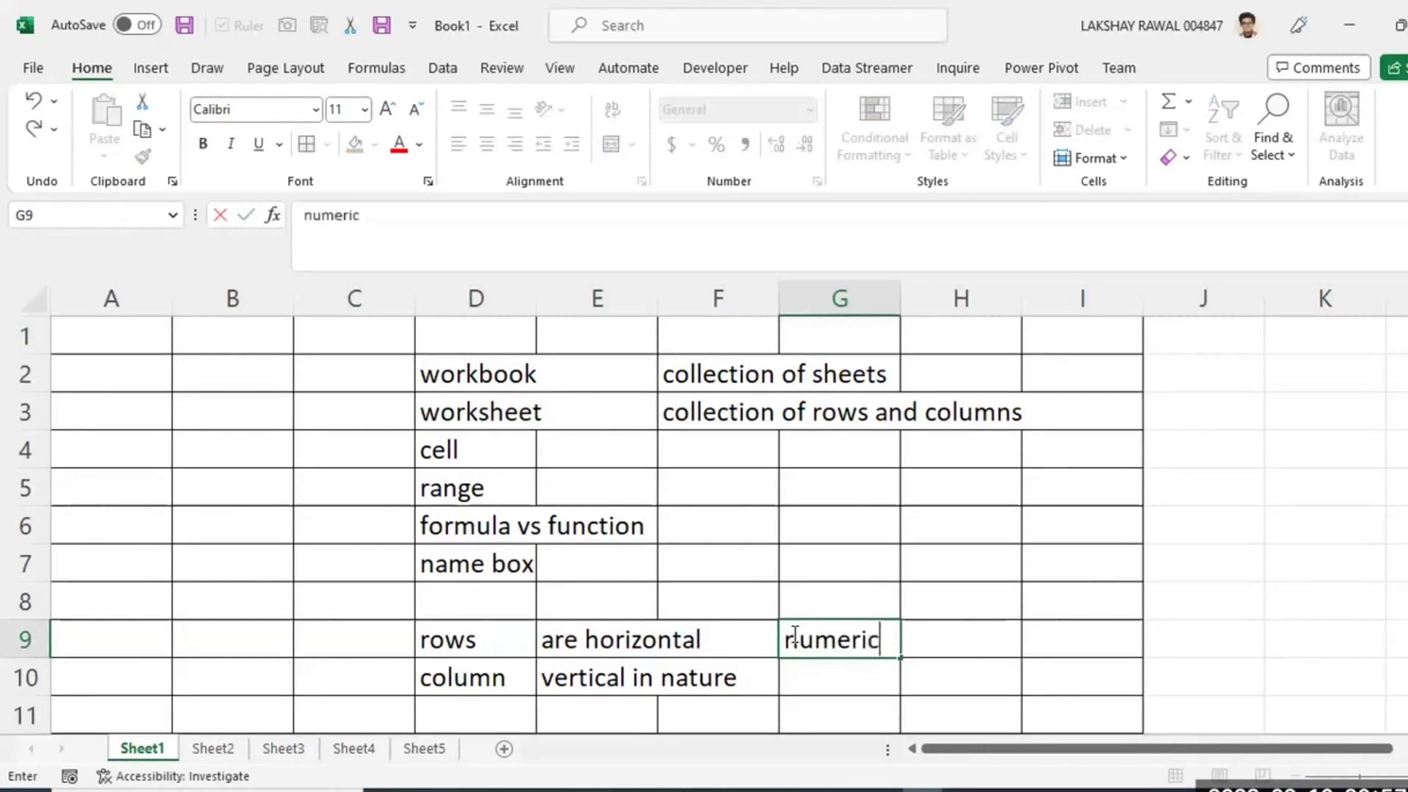
key("Tab")
type("1")
key("Tab")
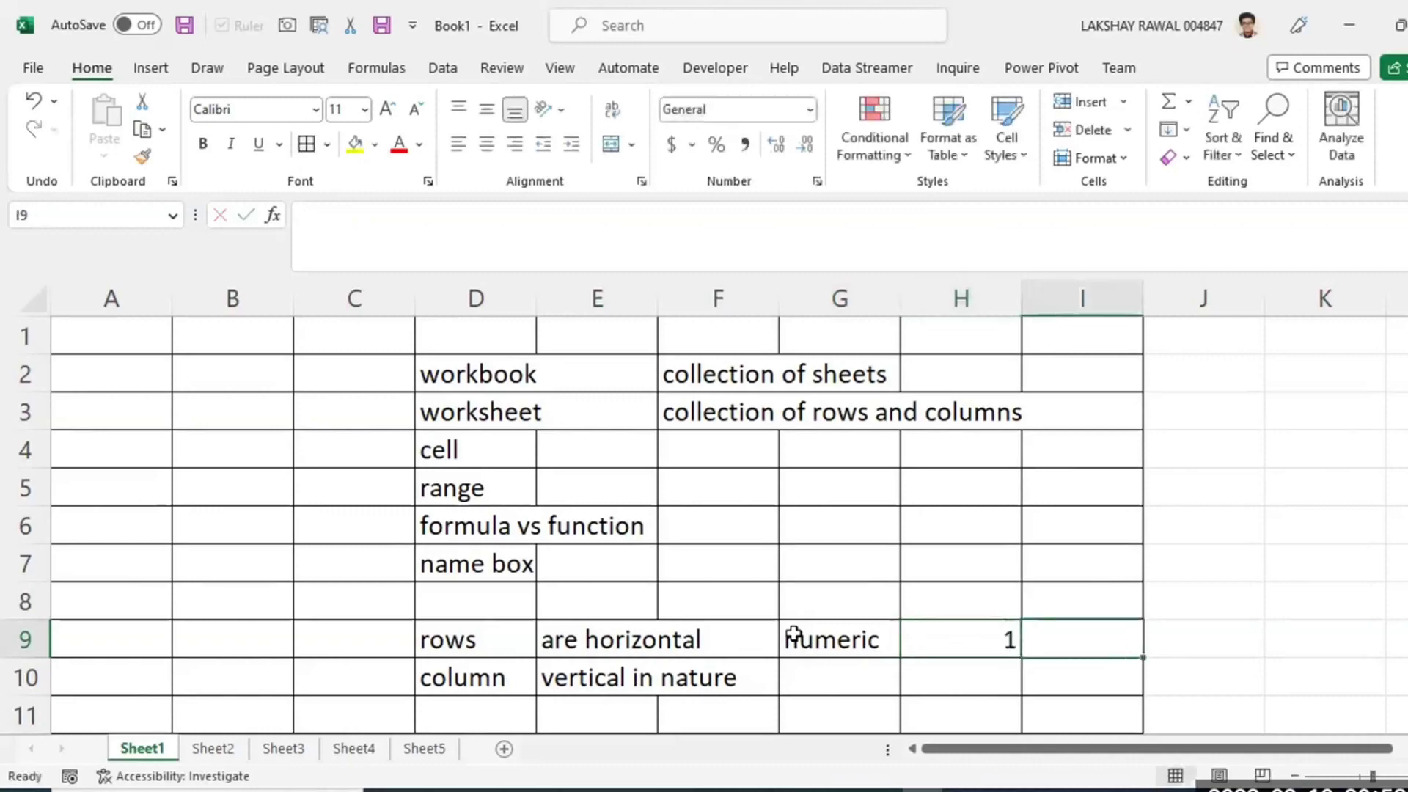
type("2")
key("Tab")
type("3")
key("Tab")
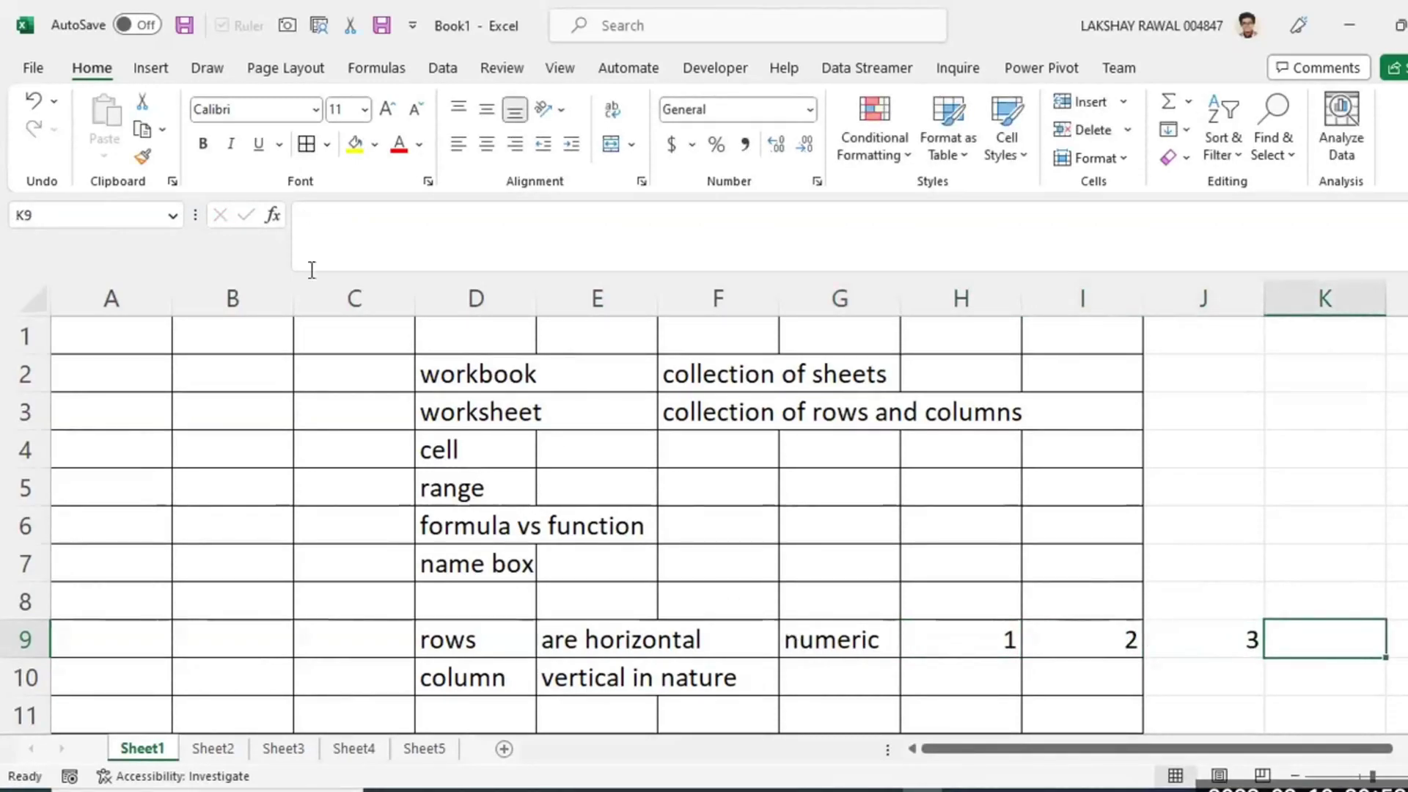
Highlight row 3 and row 5 by their row numbers and return to the numeric entry in cell G9.
left_click(193, 410)
left_click(24, 416)
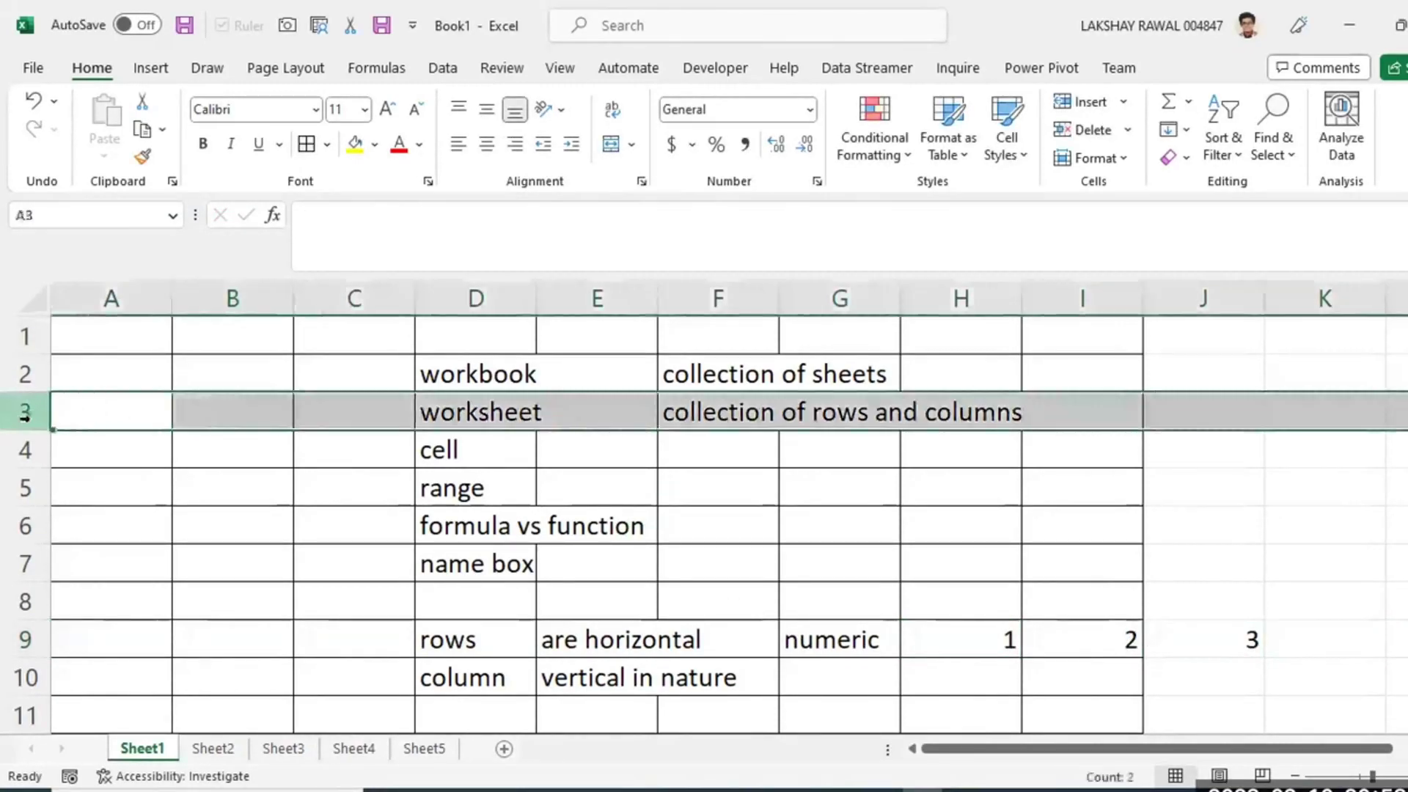
left_click(27, 418)
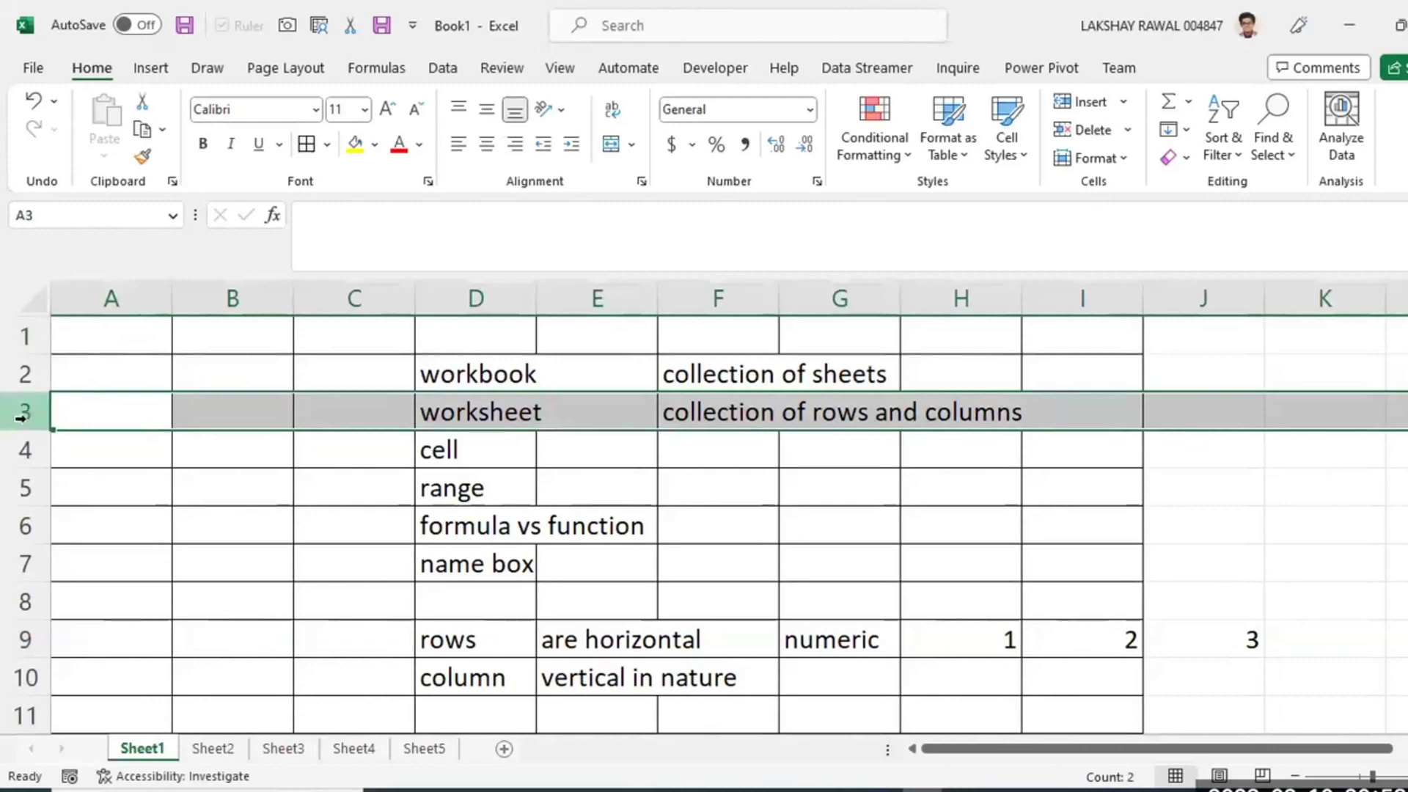
left_click(26, 495)
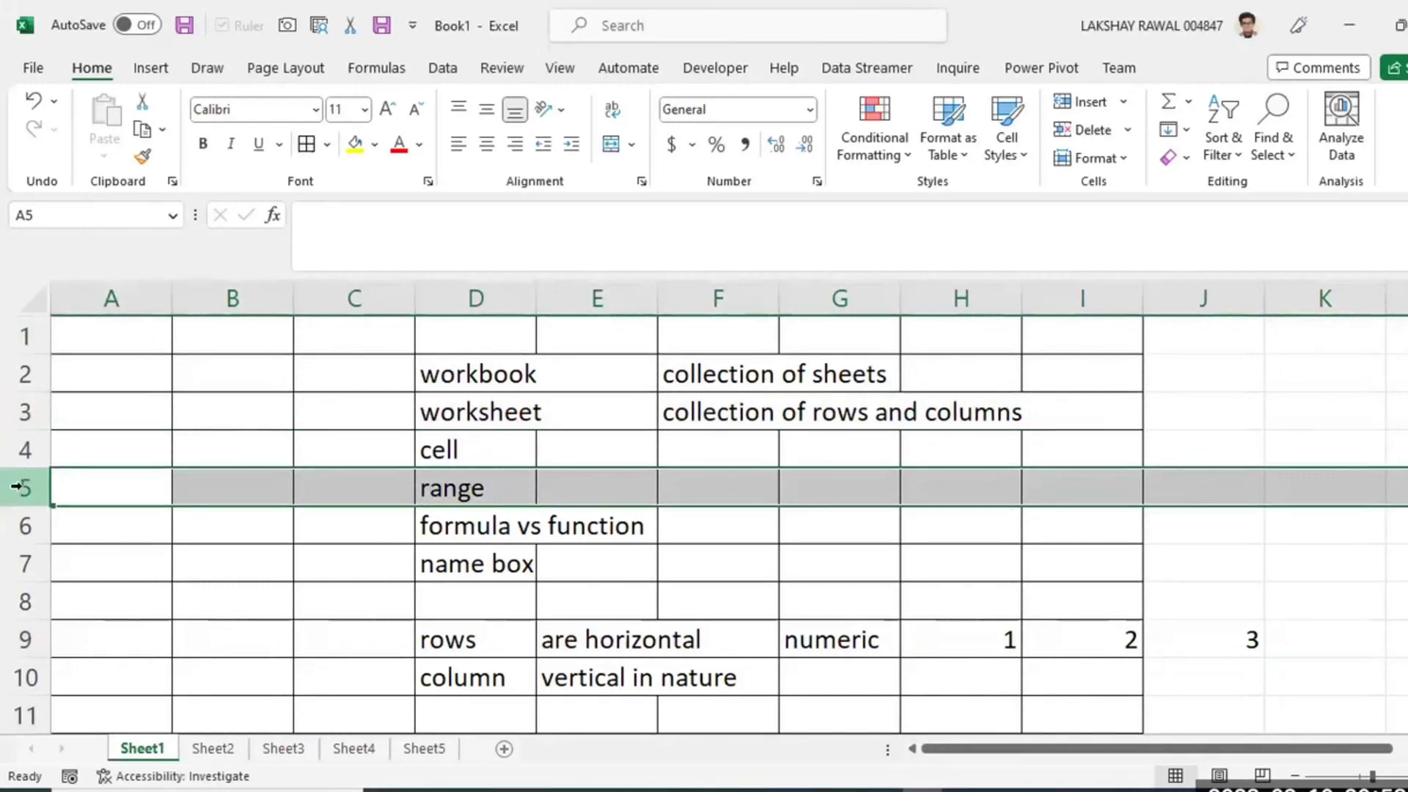
left_click(22, 484)
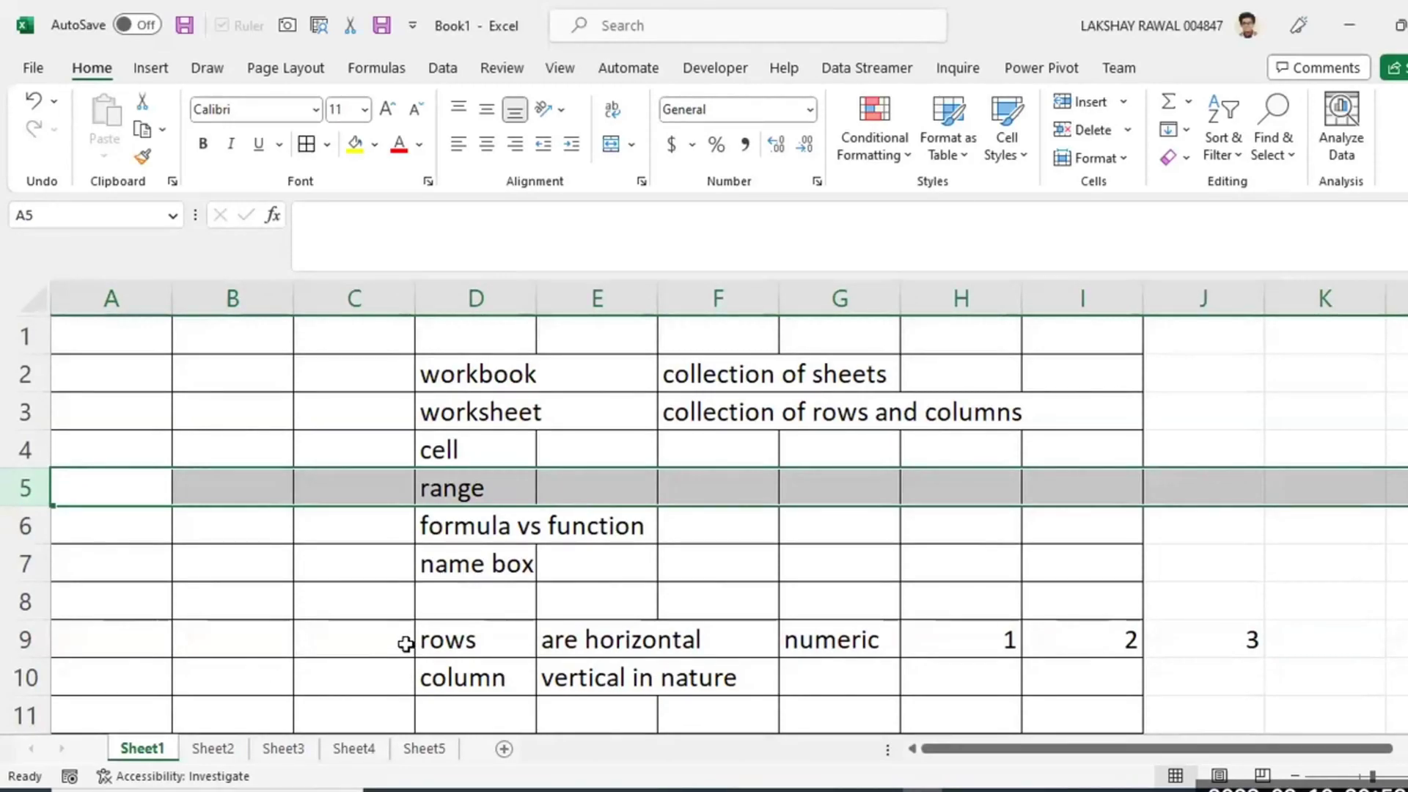
left_click(867, 641)
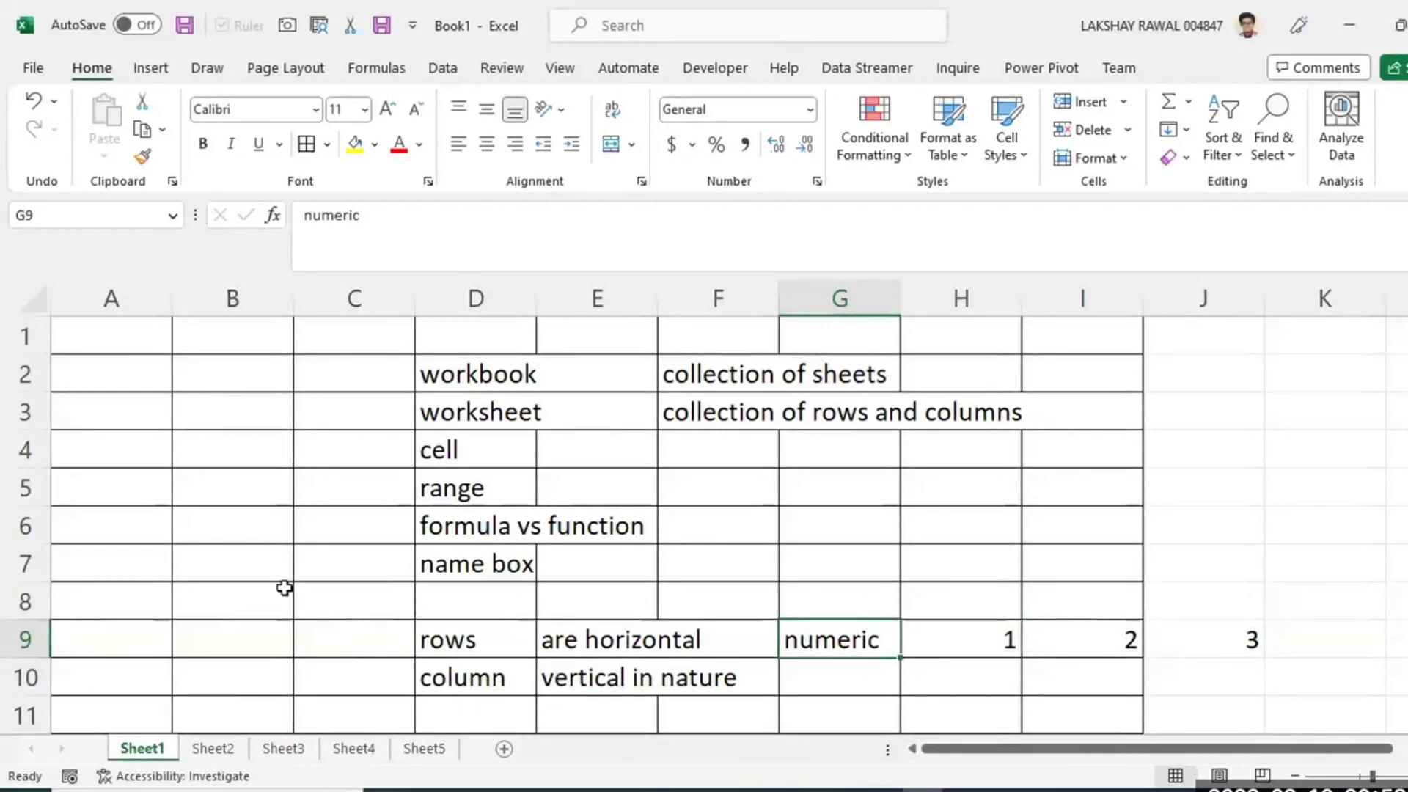
Highlight entire rows such as row 7 and the whole of column A, returning to the column entry and its description in row 10.
left_click(21, 374)
left_click(13, 534)
left_click(22, 563)
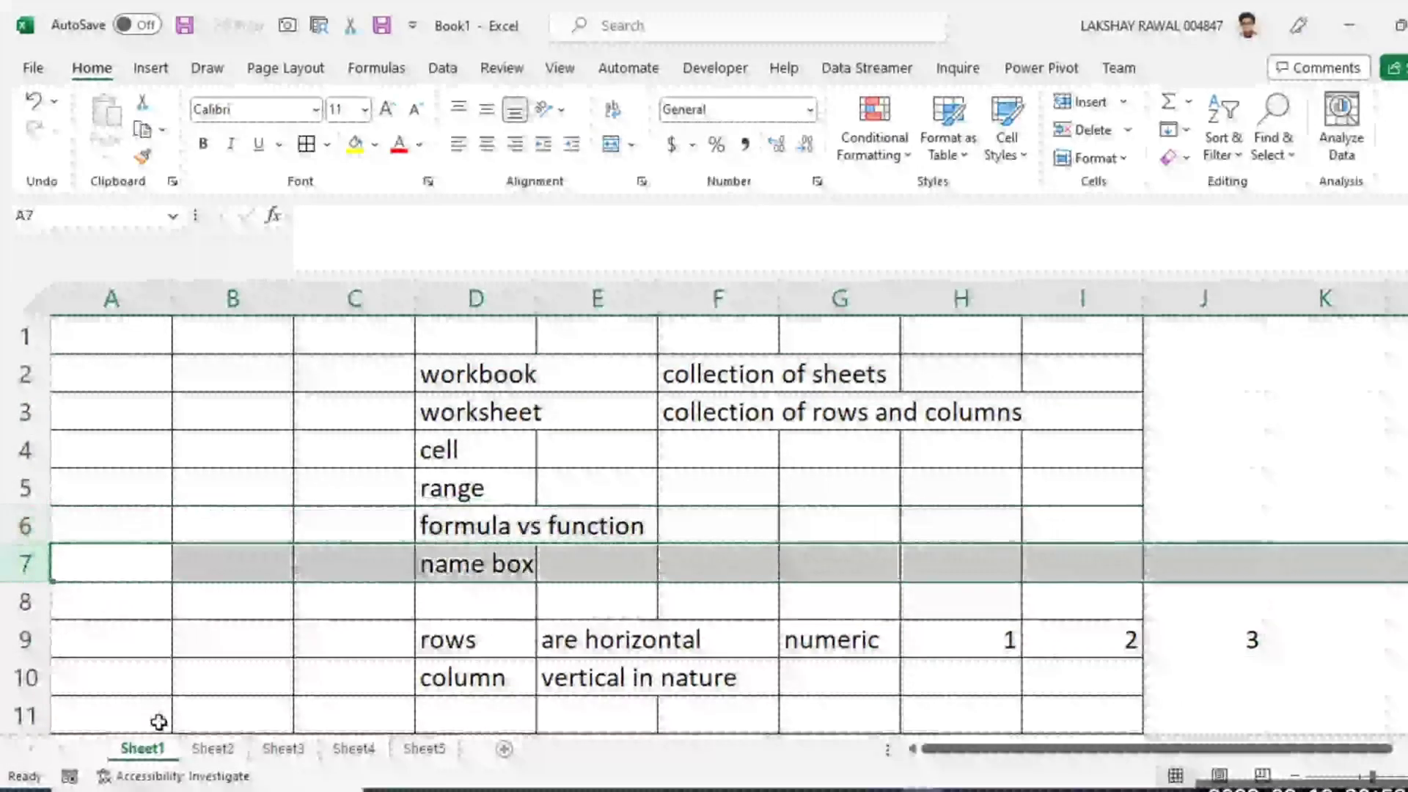
left_click(467, 674)
left_click(140, 301)
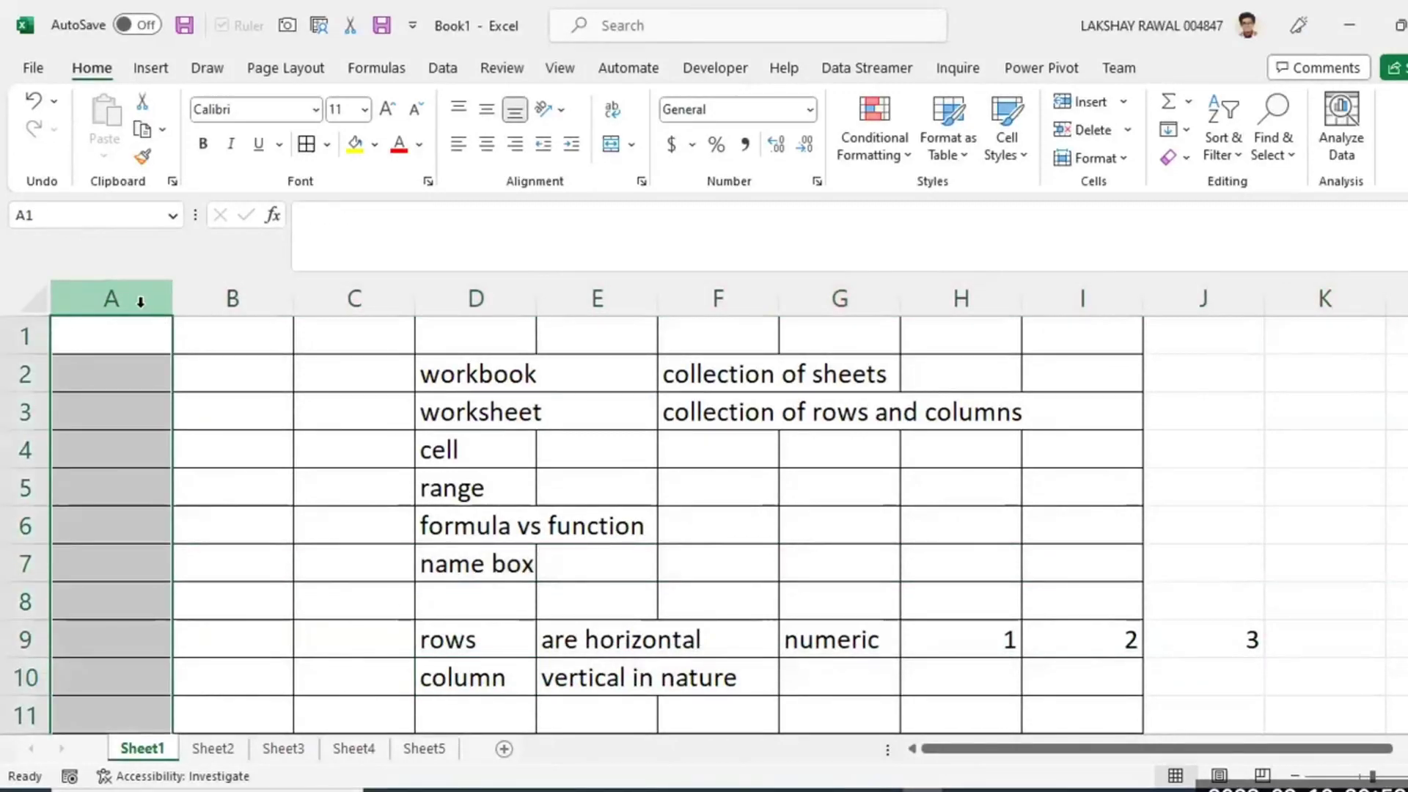
left_click(622, 676)
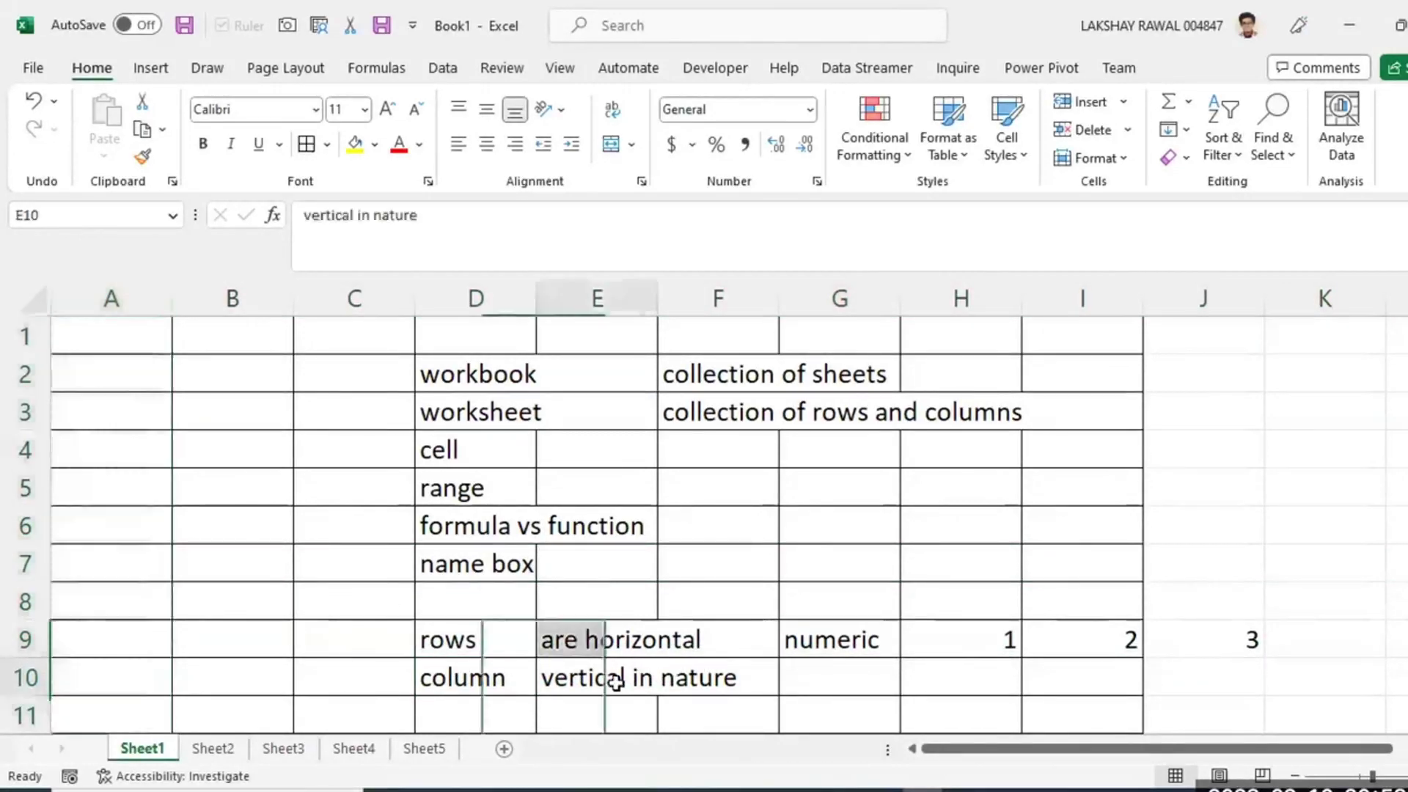
Enter alphabets in cell G10, followed by the example letters A, B and C in cells H10 to J10.
left_click(824, 675)
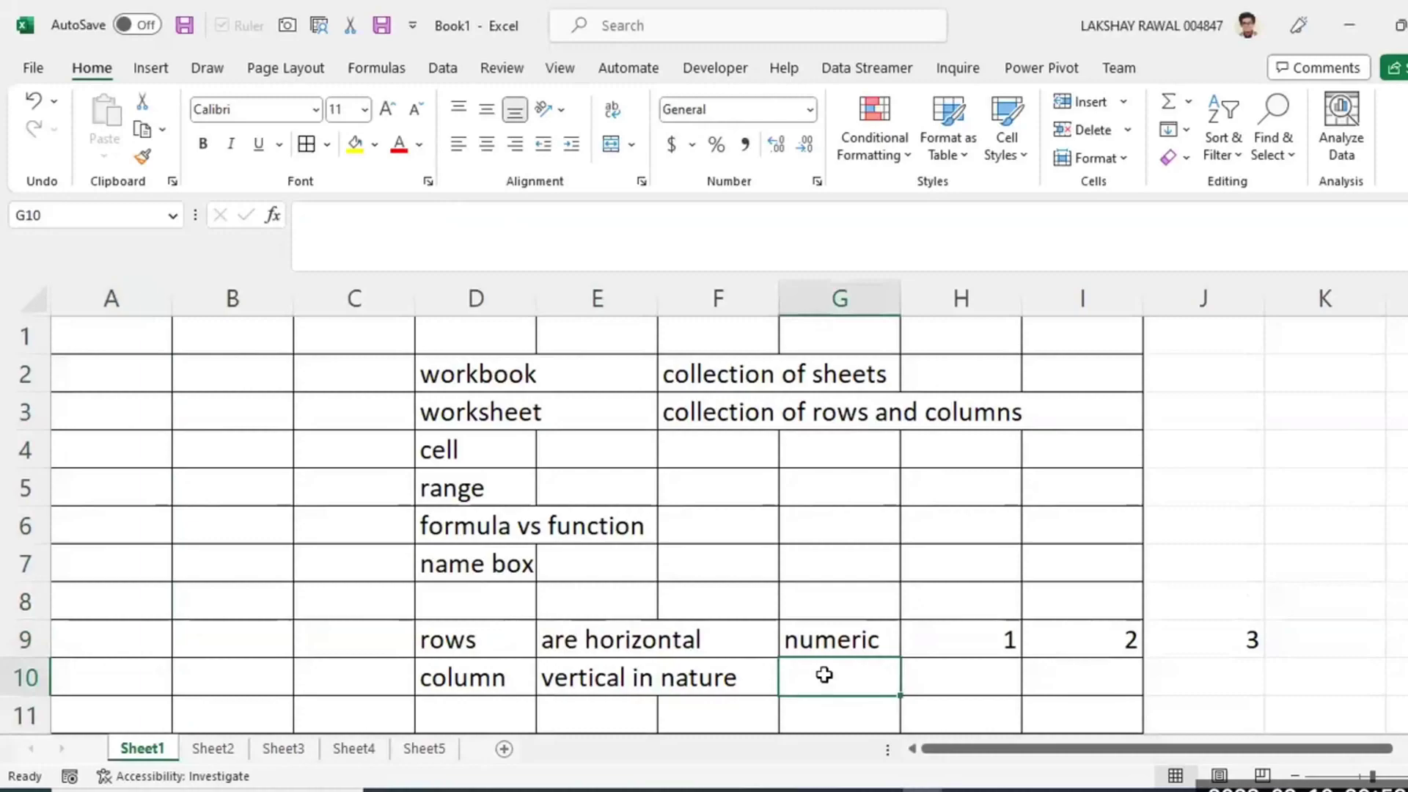
type("alphabet")
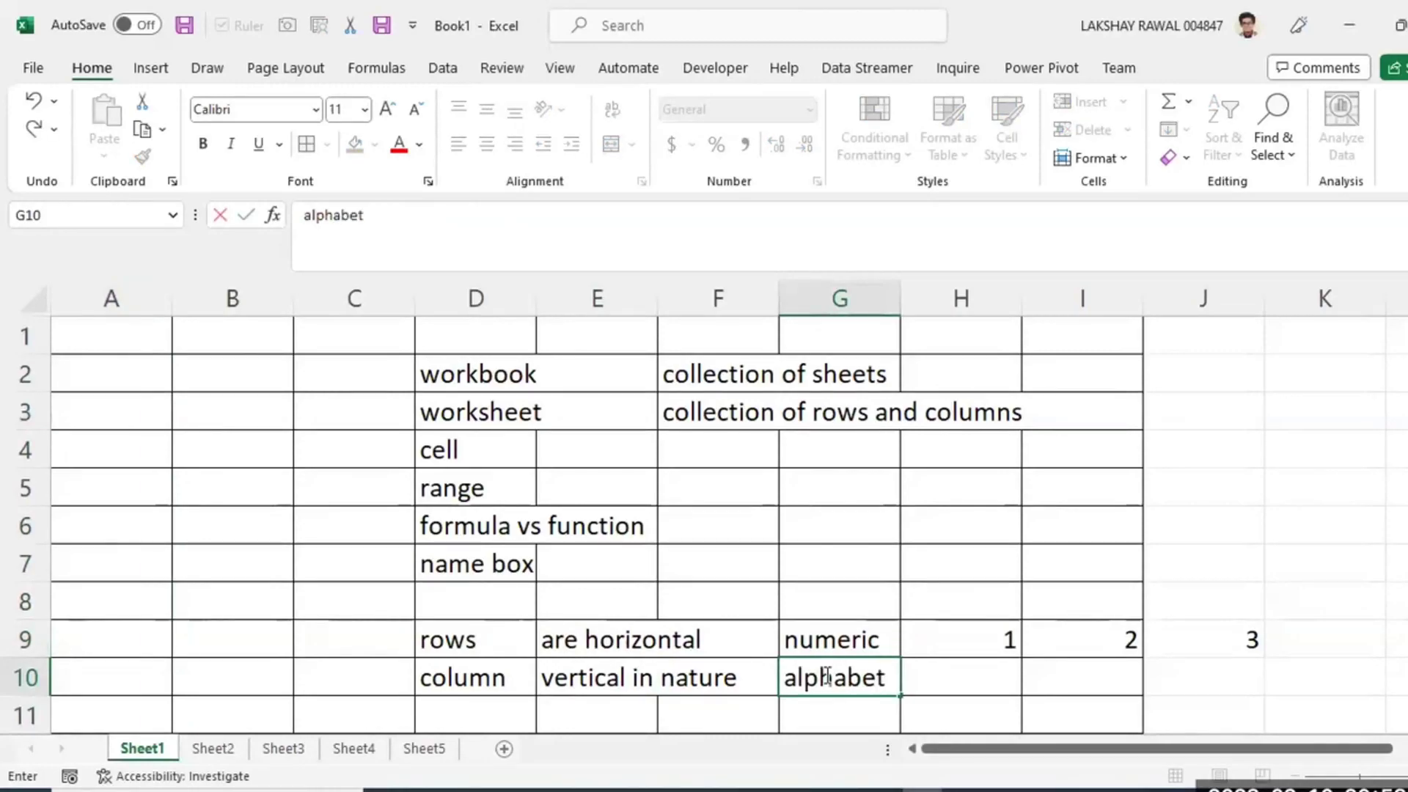
type("s")
key("Tab")
type("A")
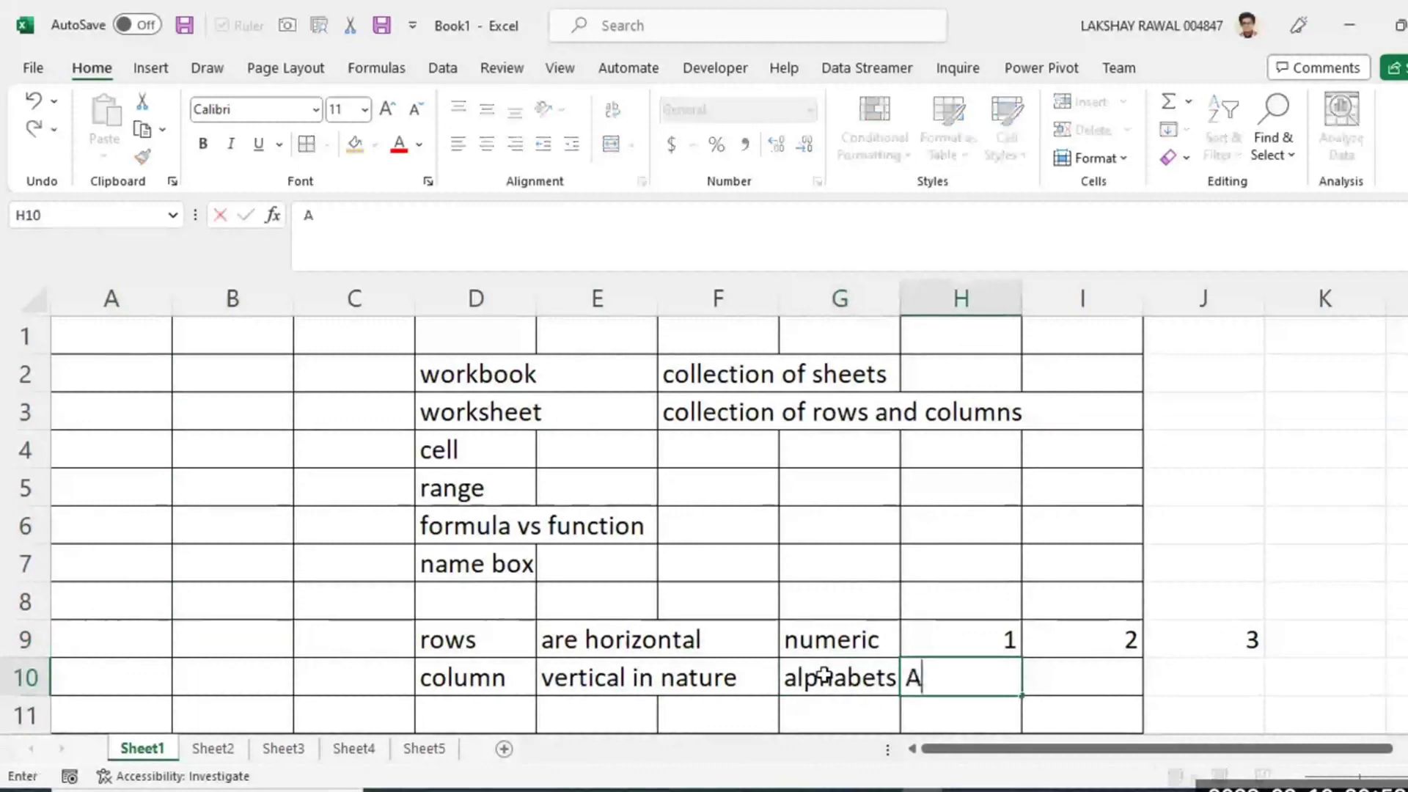
key("Tab")
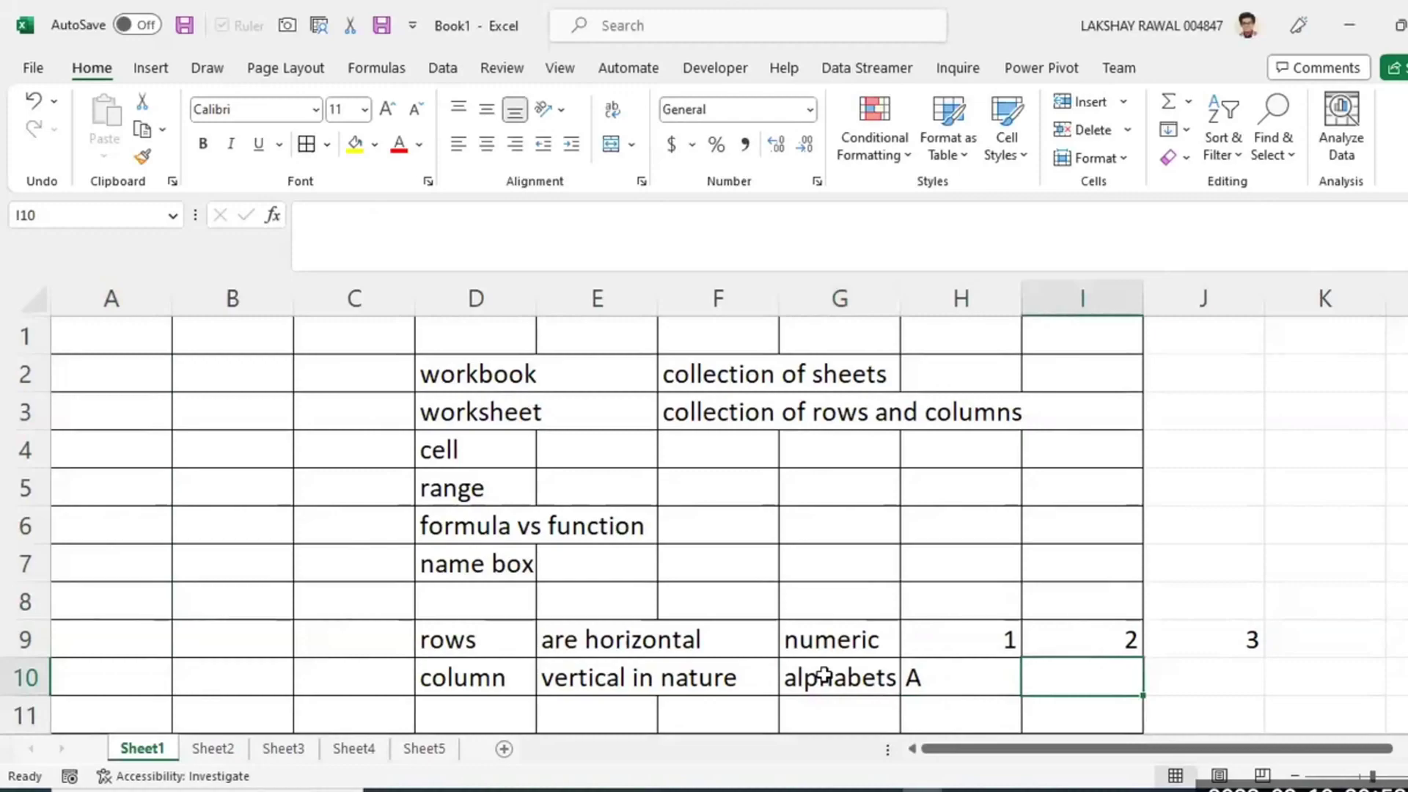
type("B")
key("Tab")
type("C")
key("Tab")
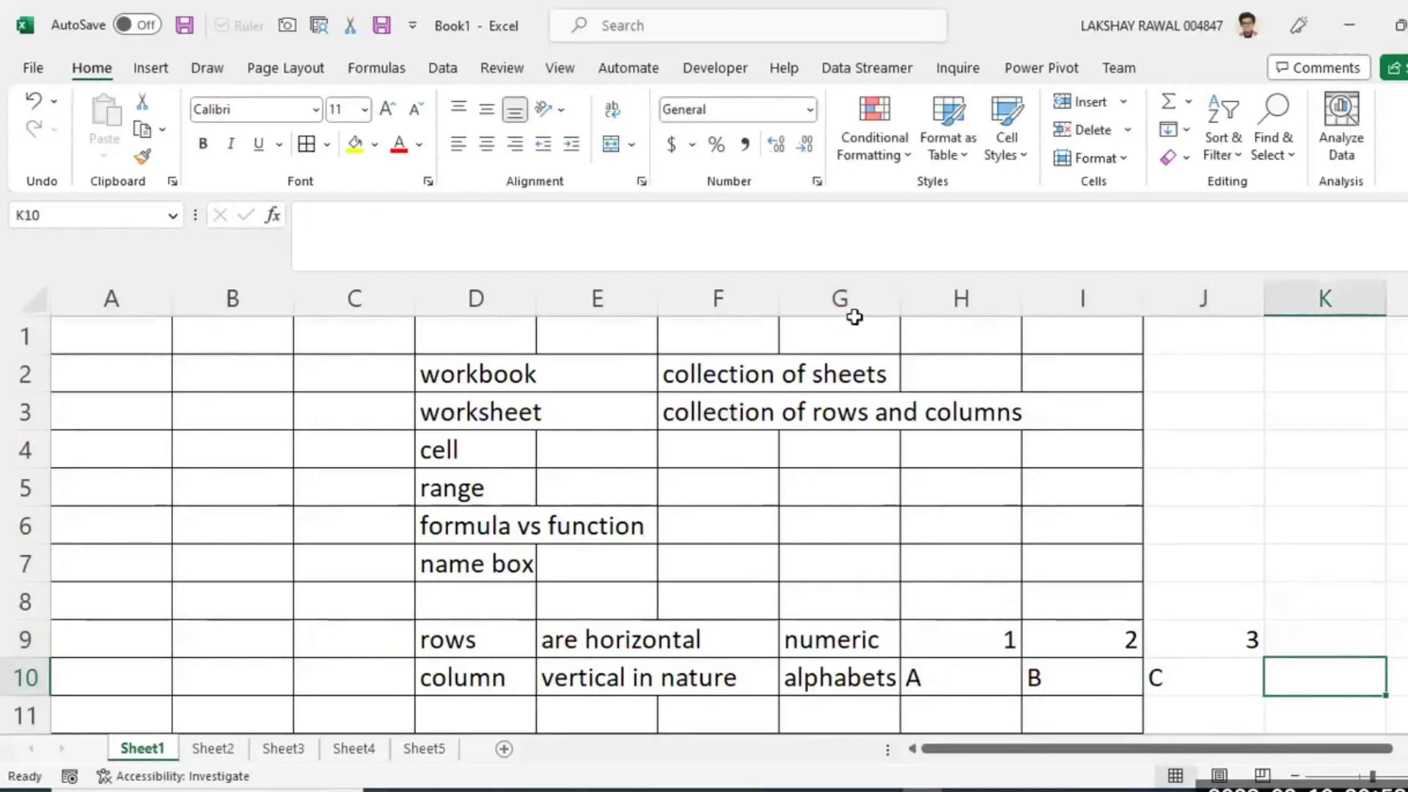
Highlight column G, row 6 and column E in turn, and select the visible grid area starting from cell A1.
left_click(847, 286)
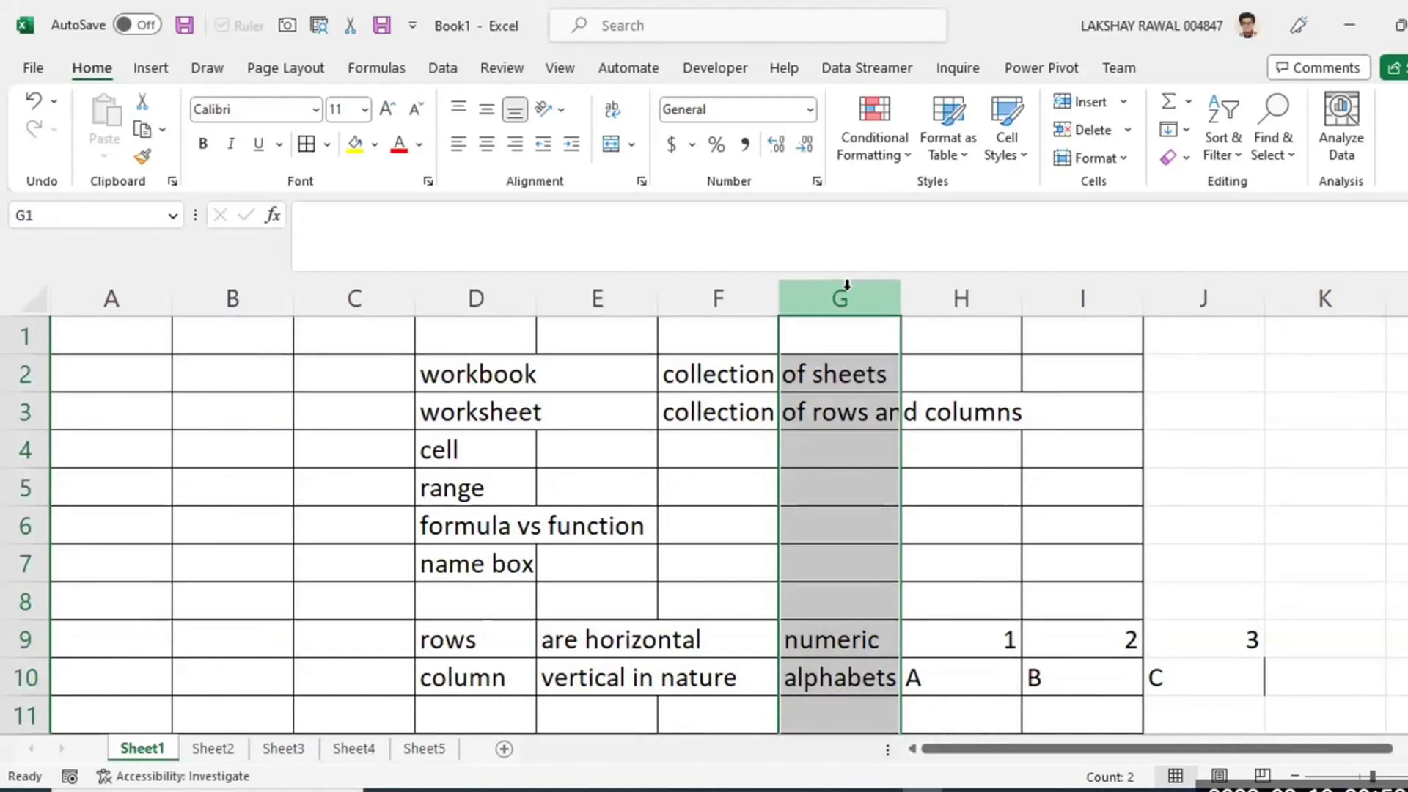
left_click(17, 528)
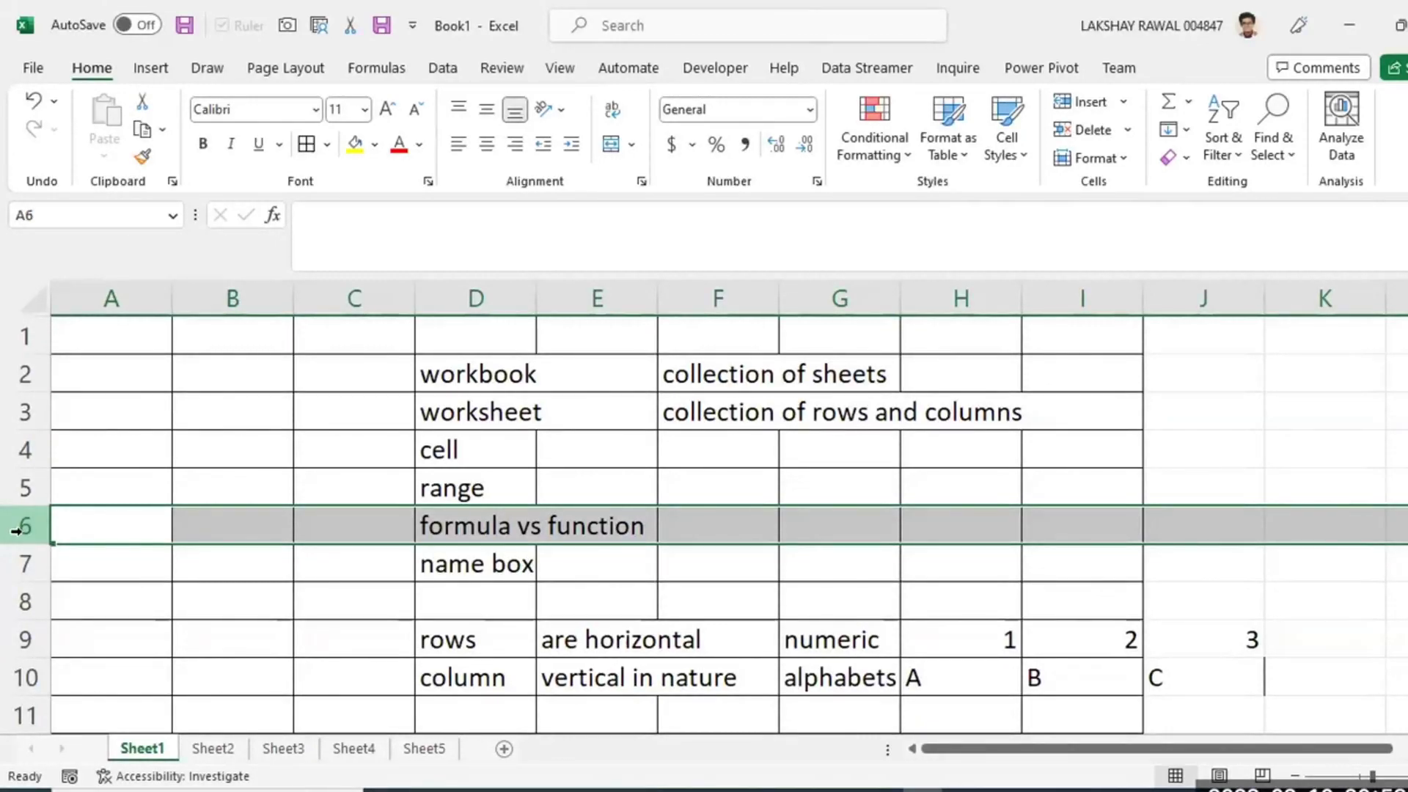
left_click(620, 292)
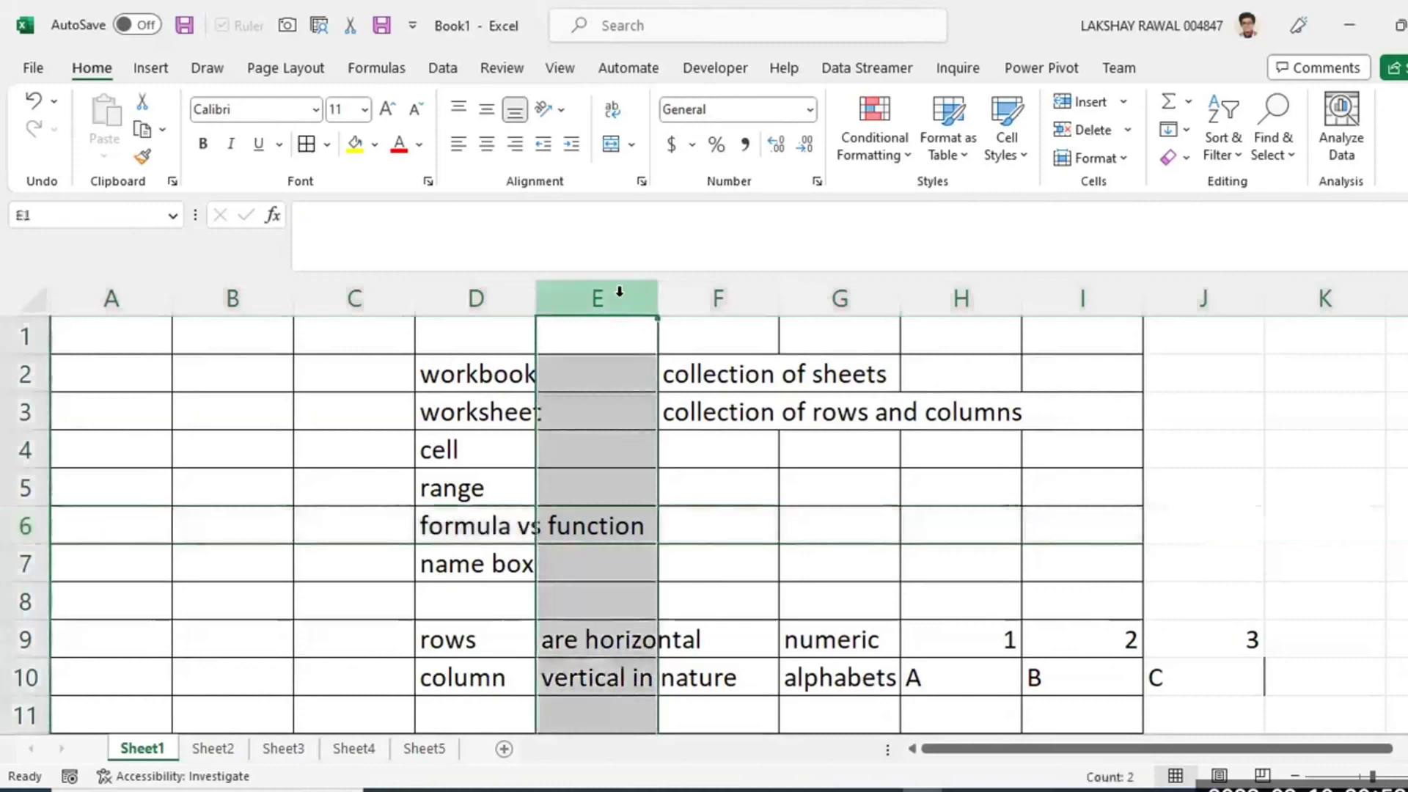
left_click(711, 451)
left_click_drag(157, 345, 1399, 696)
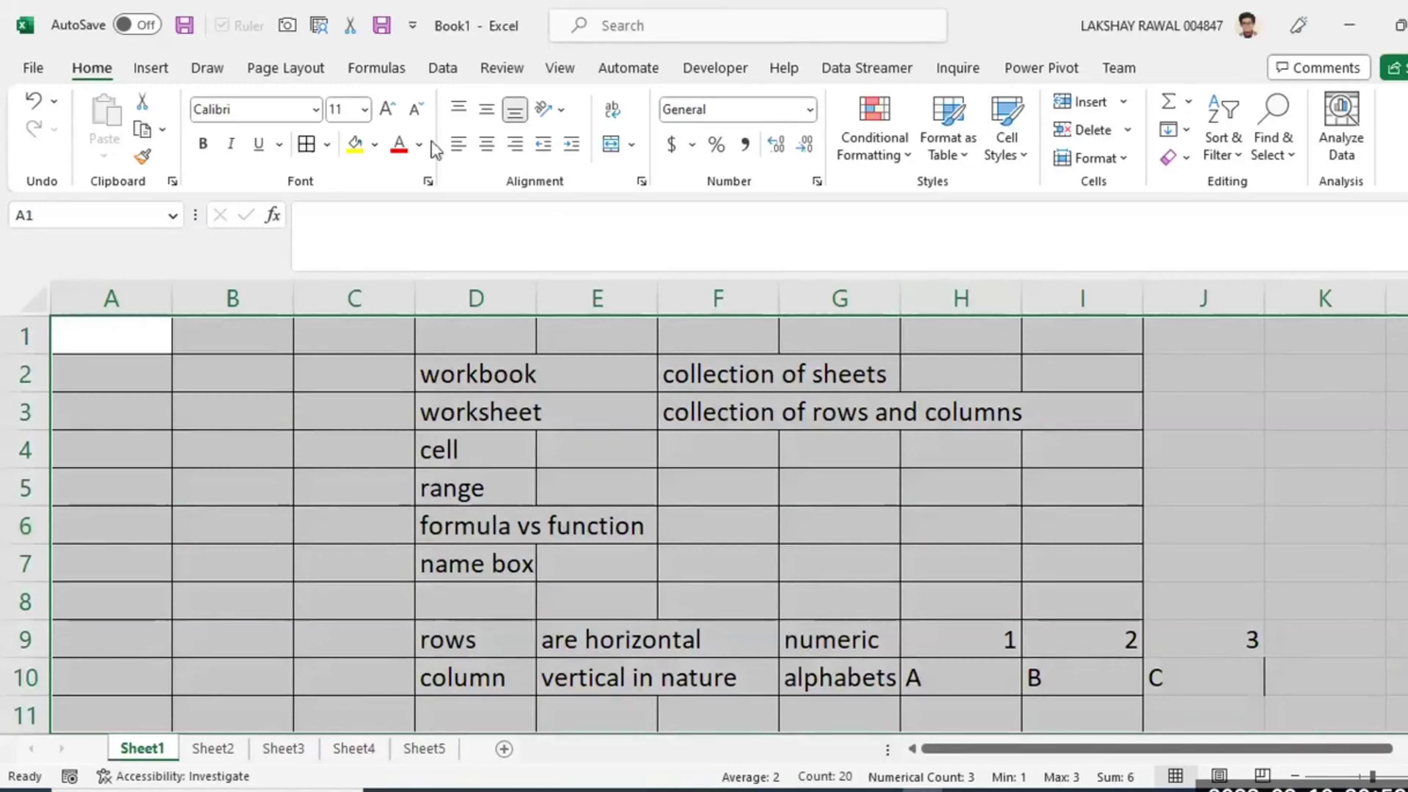
left_click(706, 93)
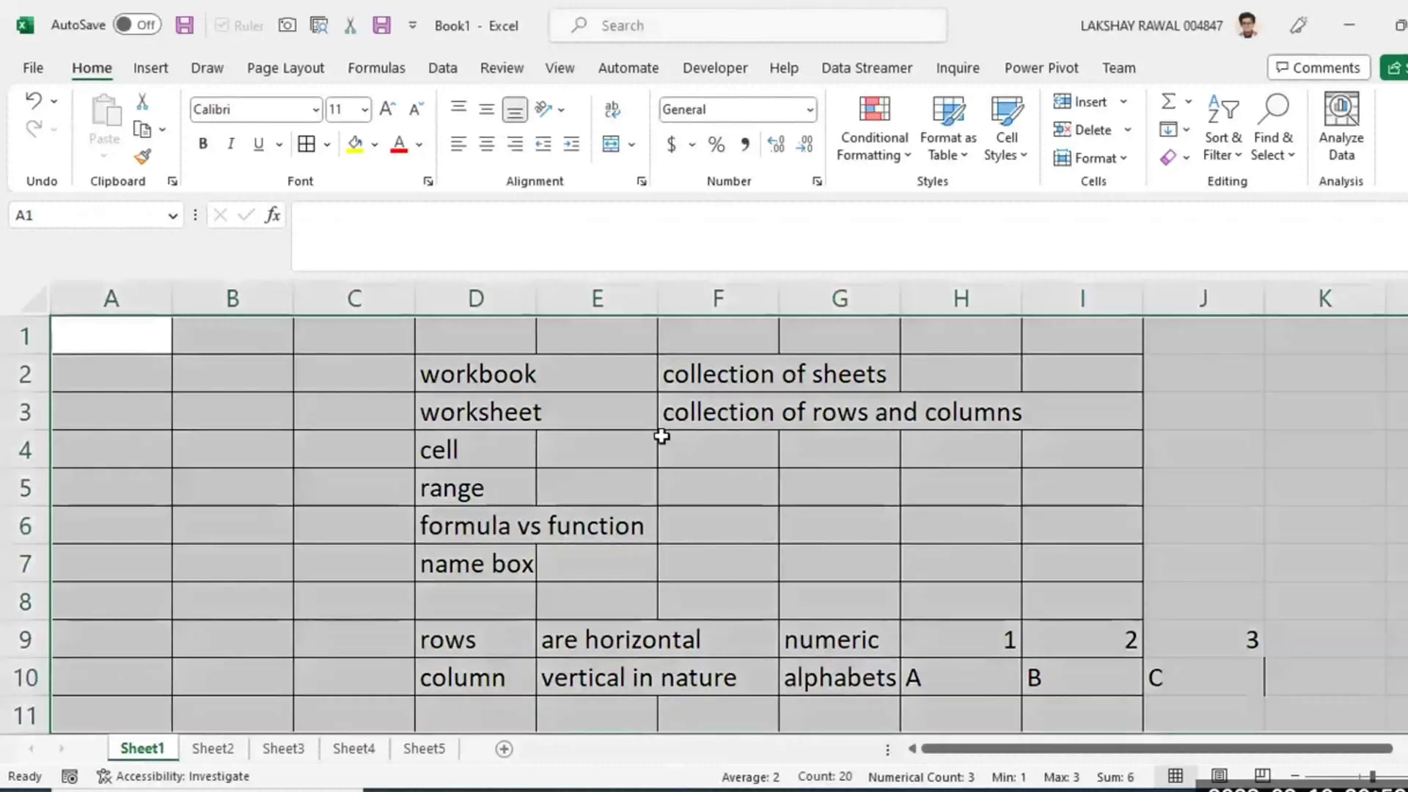
Highlight the worksheet definition in row 3, all visible rows and columns, and single examples such as row 3 and column B.
left_click_drag(717, 411, 1034, 414)
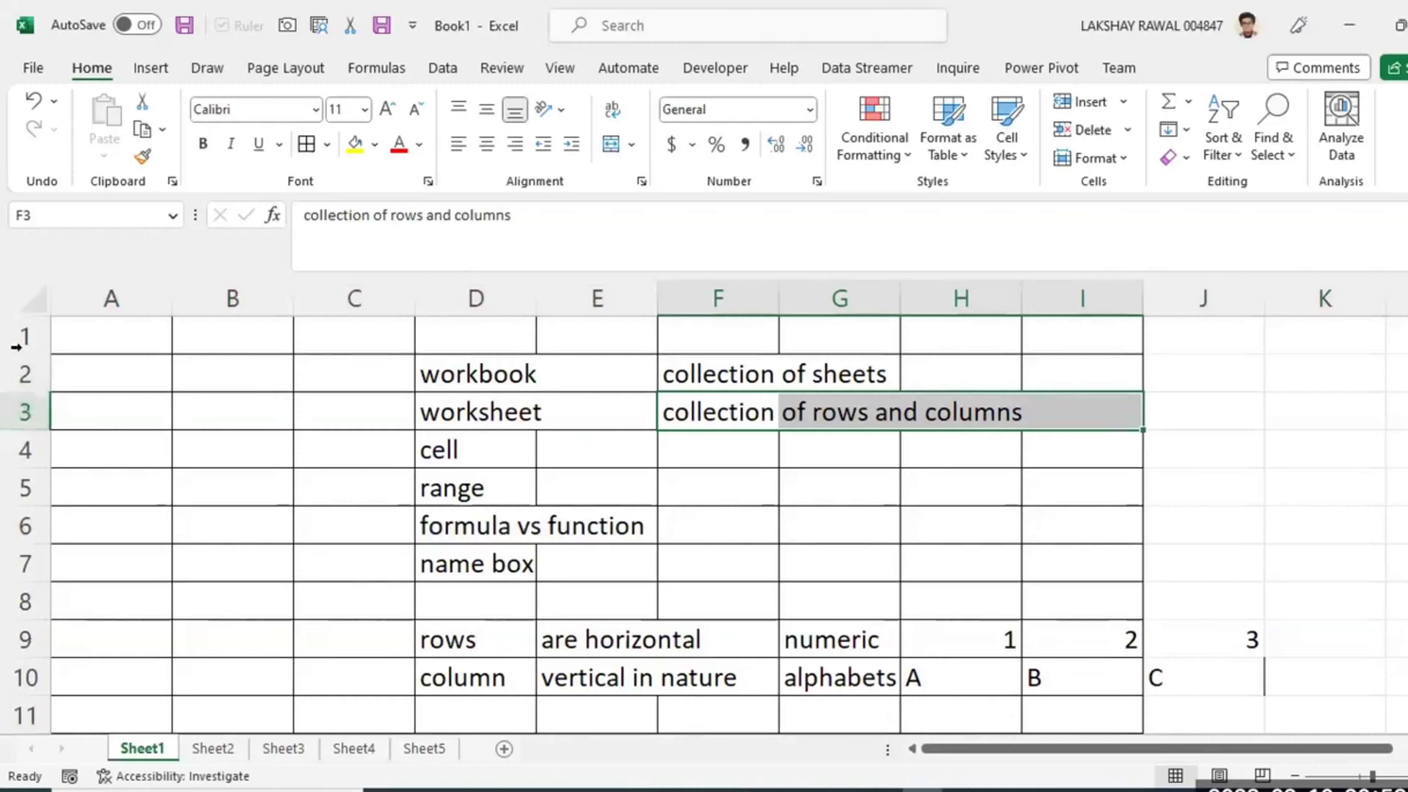
left_click_drag(16, 347, 19, 723)
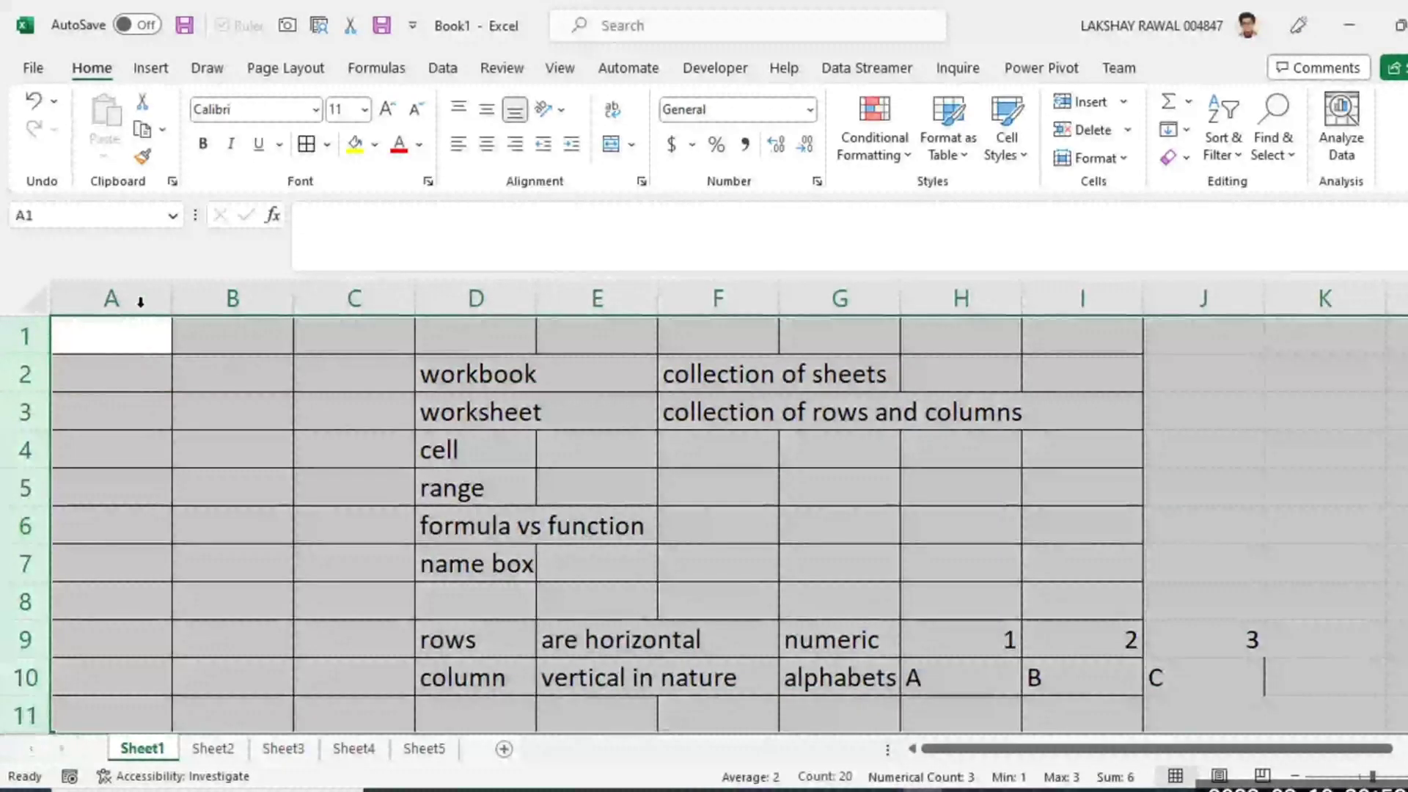
left_click_drag(140, 302, 1328, 276)
left_click(522, 412)
left_click(709, 420)
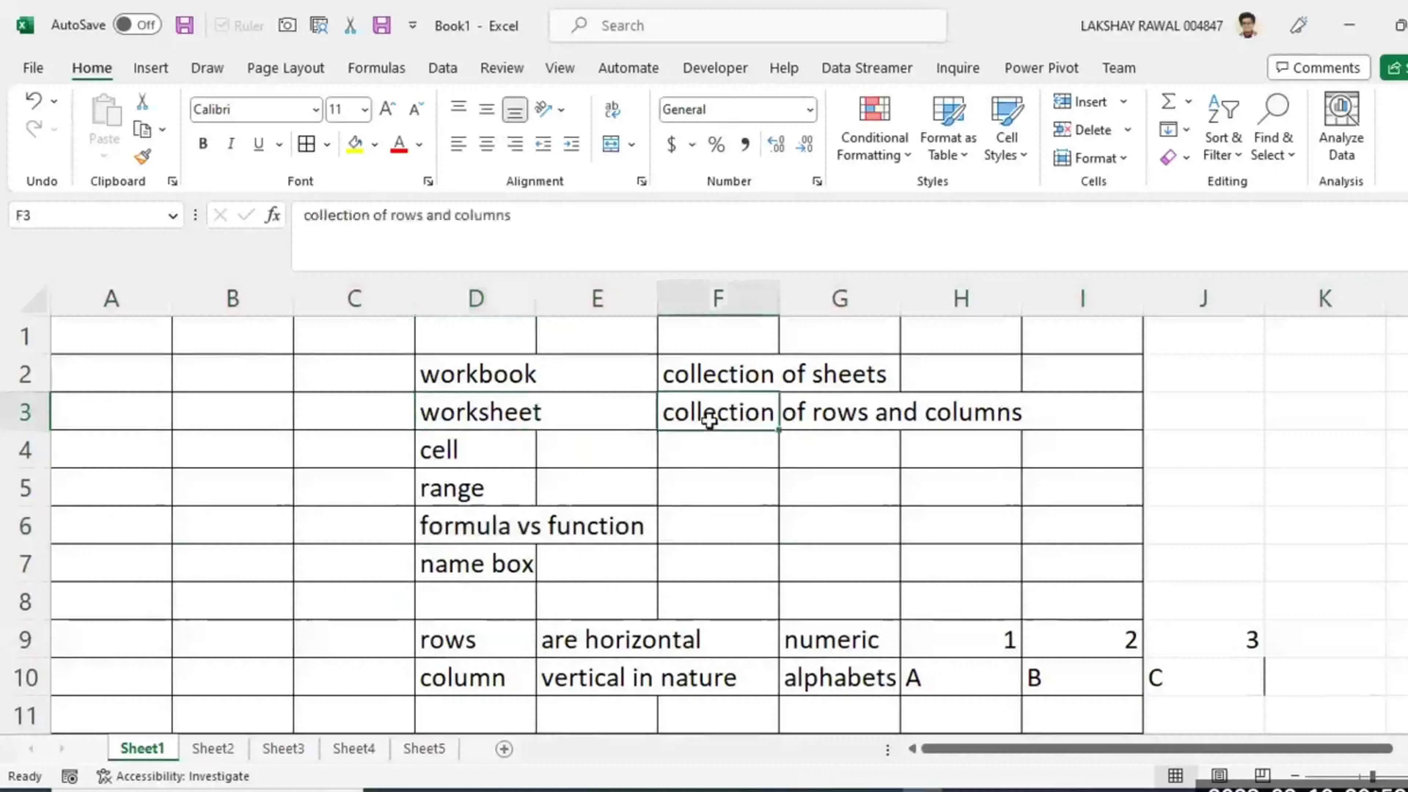
left_click(25, 412)
left_click_drag(249, 299, 273, 514)
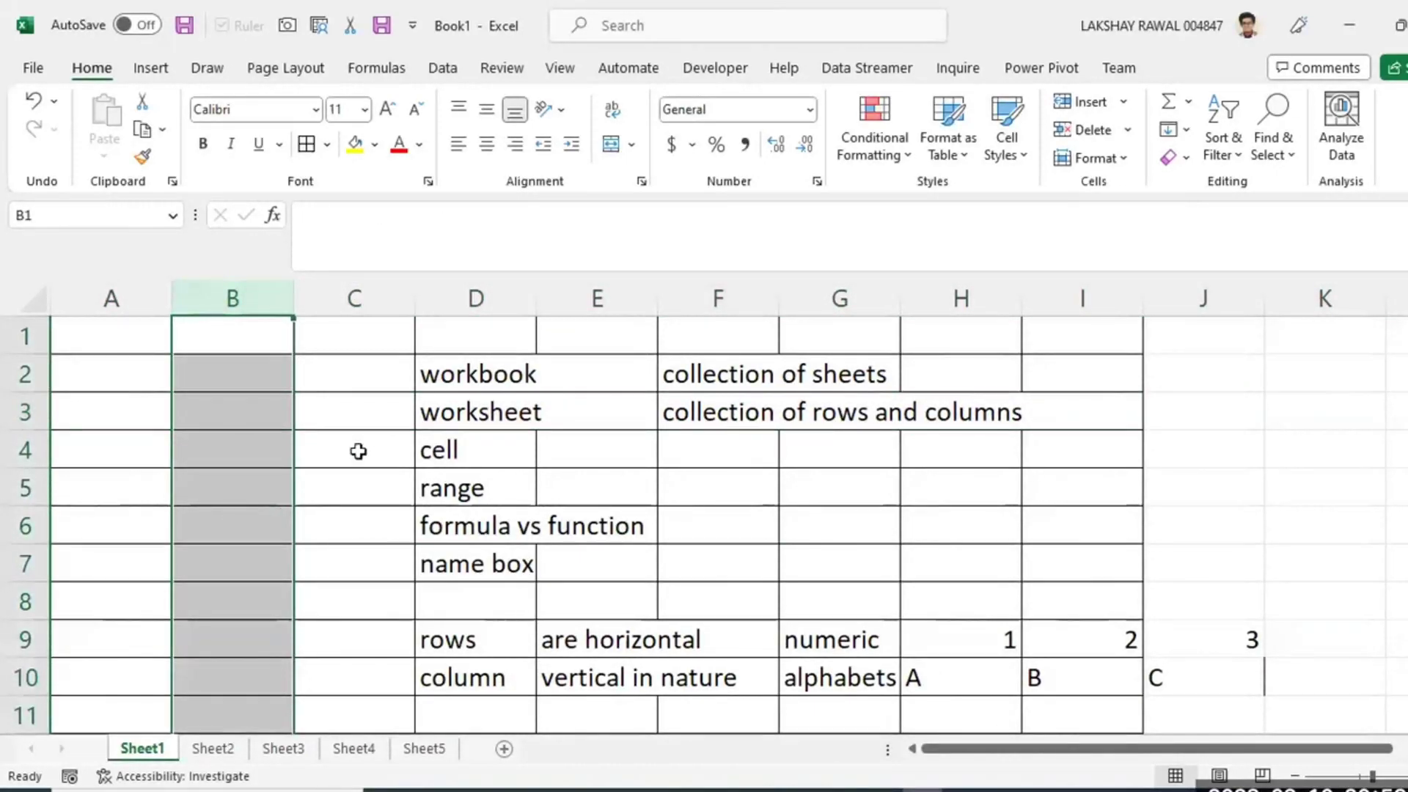
left_click(497, 410)
Append "/ collection of cells" to the worksheet definition in cell F3.
left_click(762, 412)
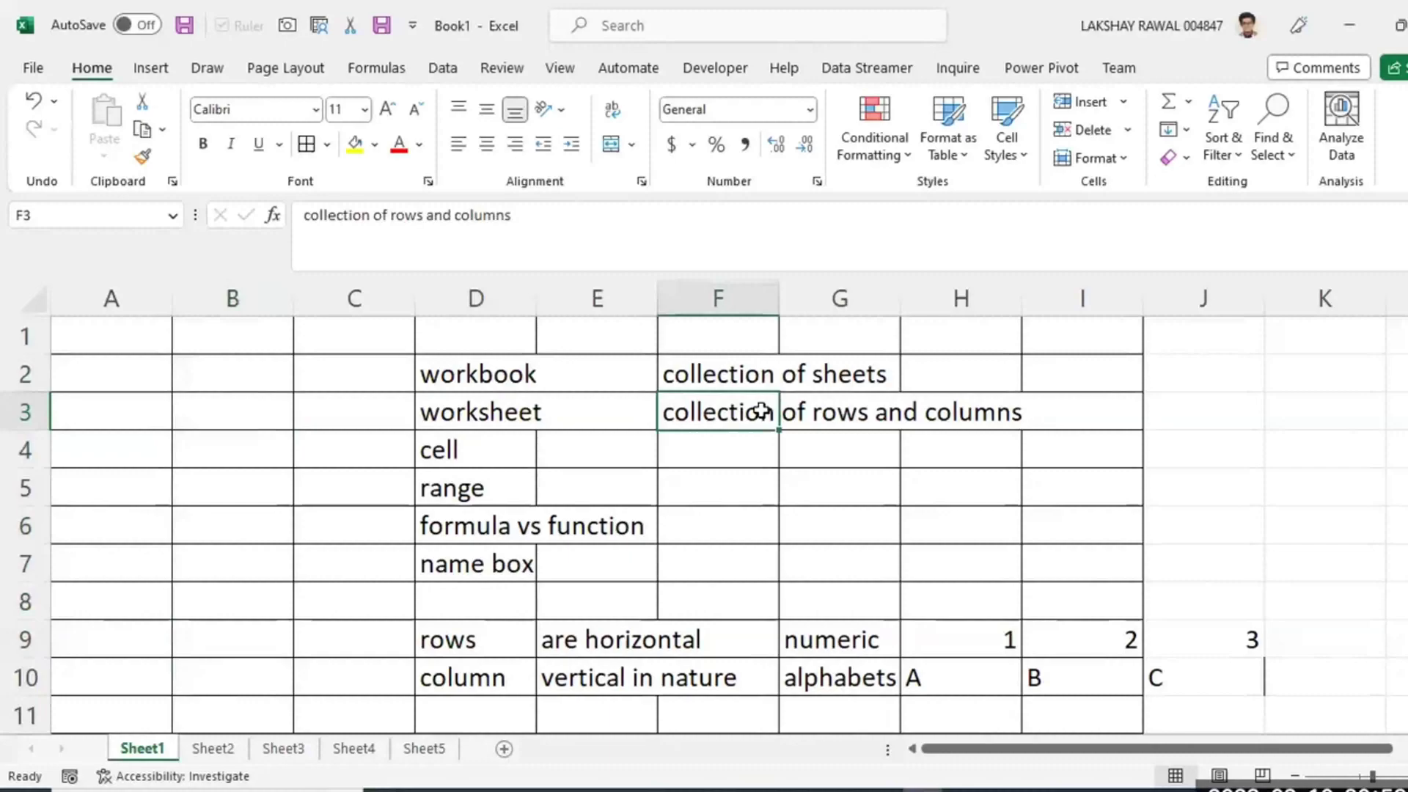
left_click(626, 236)
type("/ co")
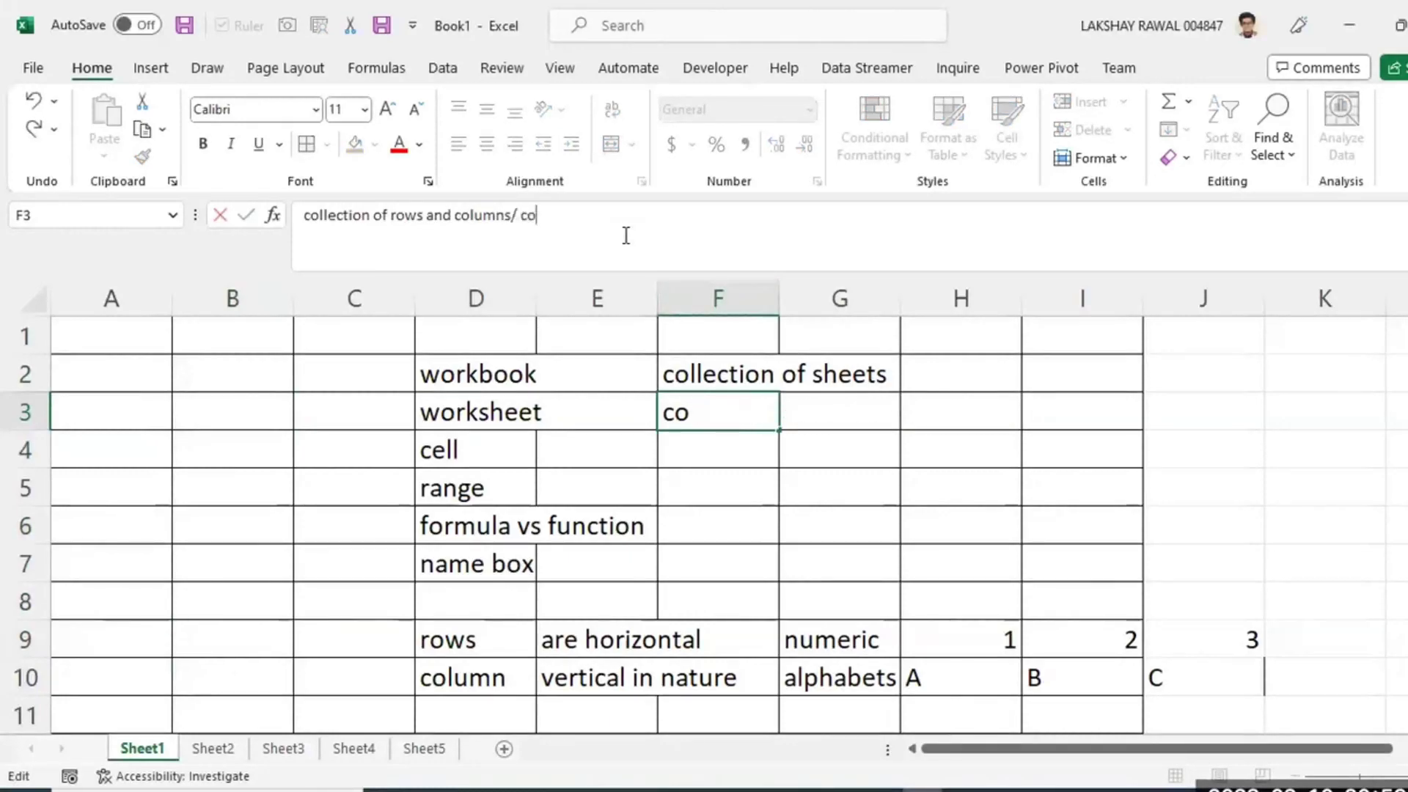
type("llection of cells")
key("Return")
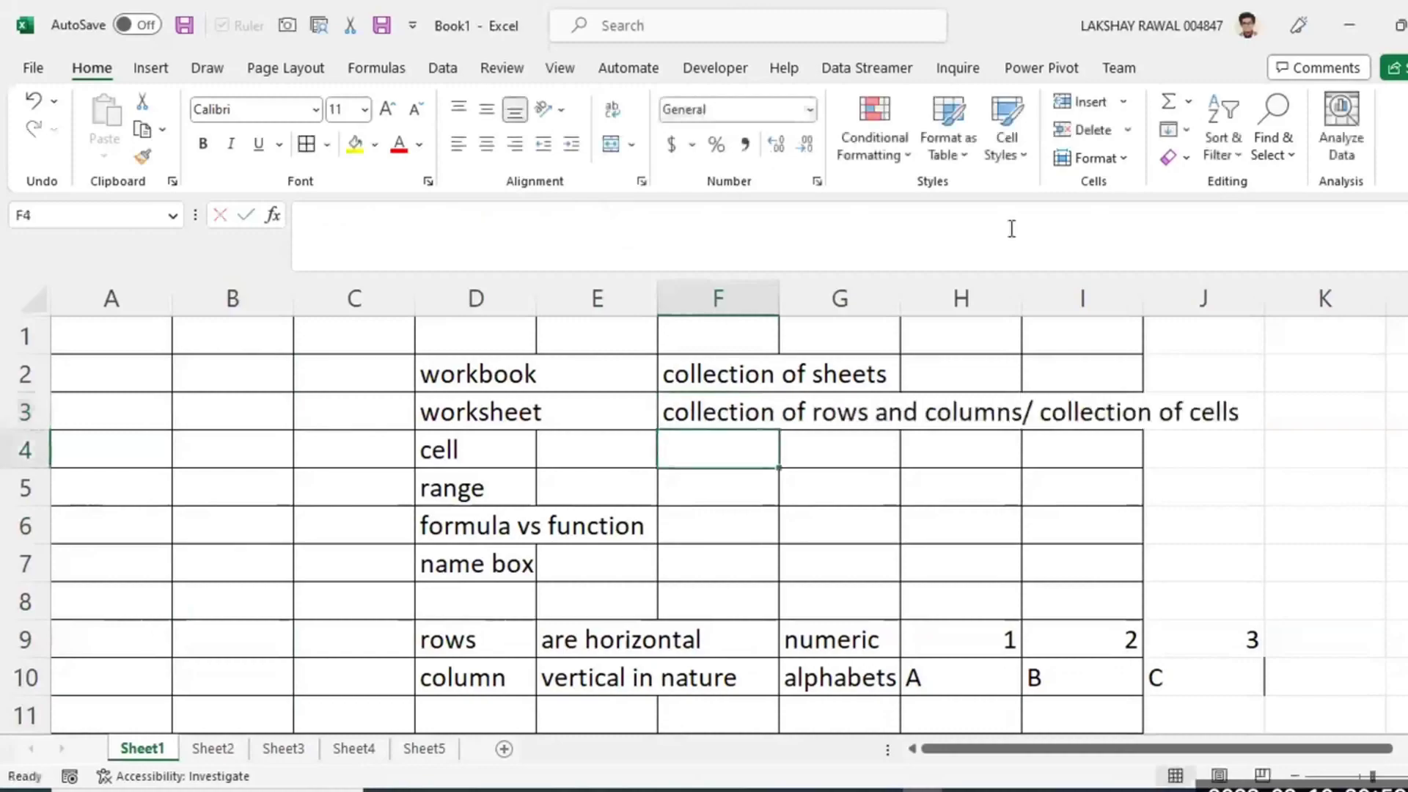
Select individual cells one after another, including J3, the cell term in D4 and the empty cell B4.
left_click(722, 473)
left_click(864, 407)
left_click(1254, 413)
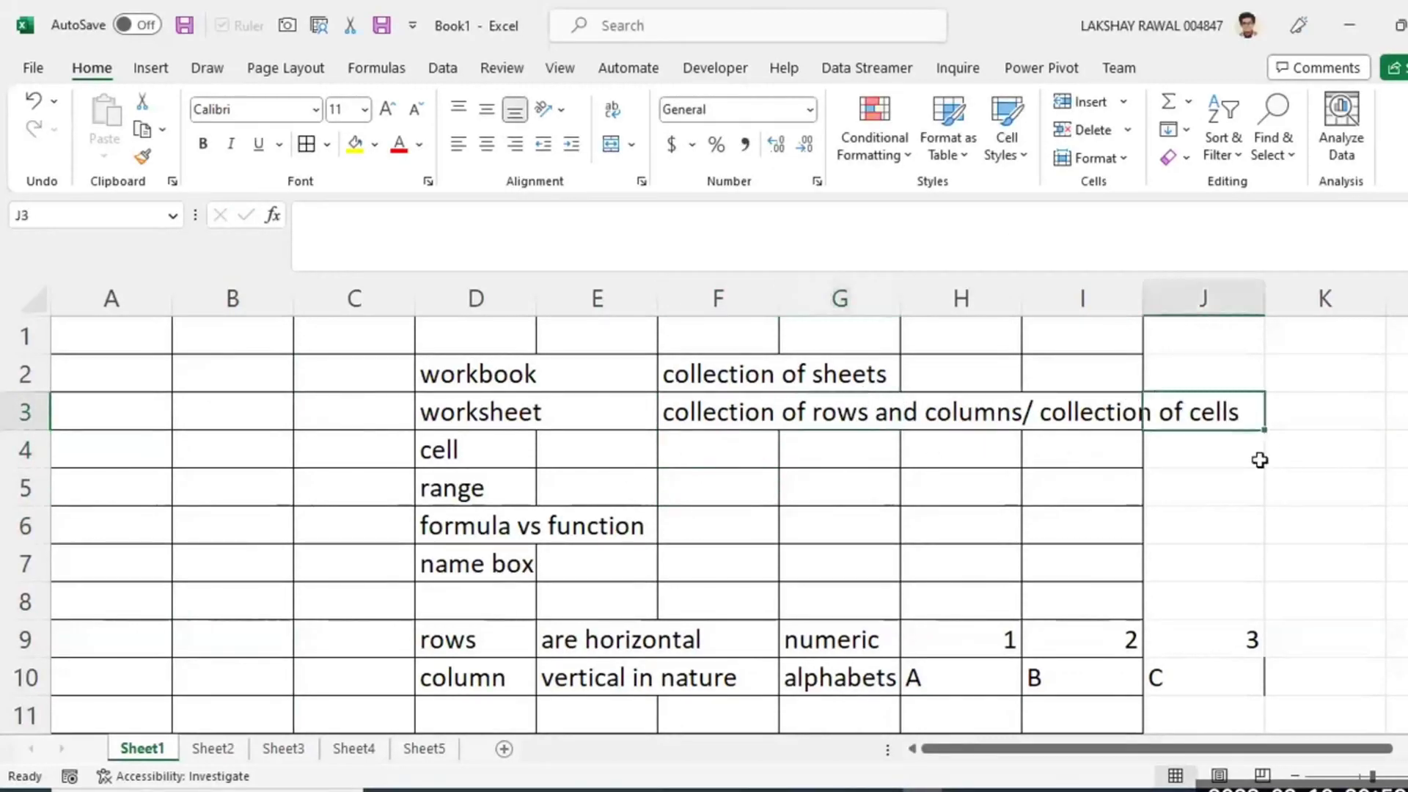
left_click(1257, 459)
left_click(375, 405)
left_click(473, 460)
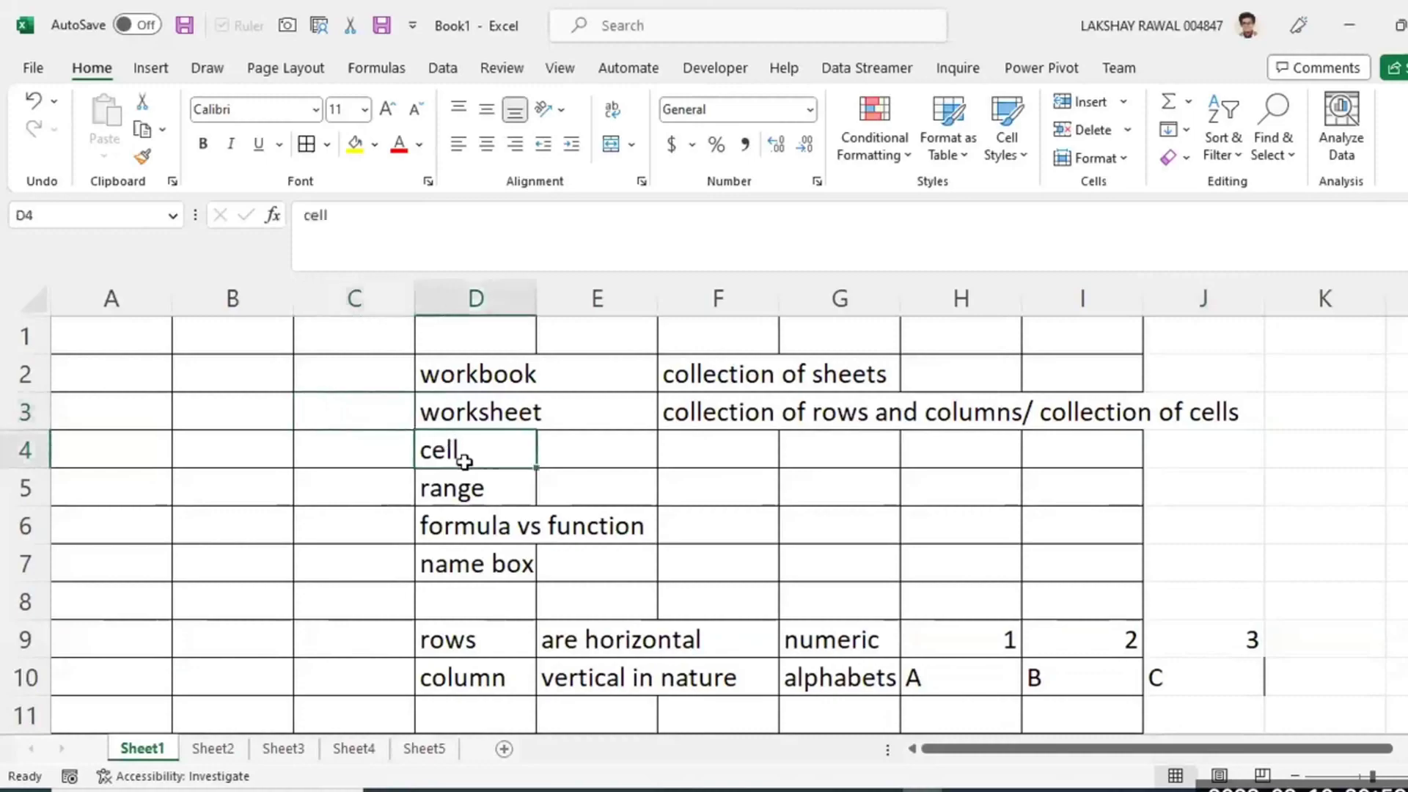
left_click(248, 466)
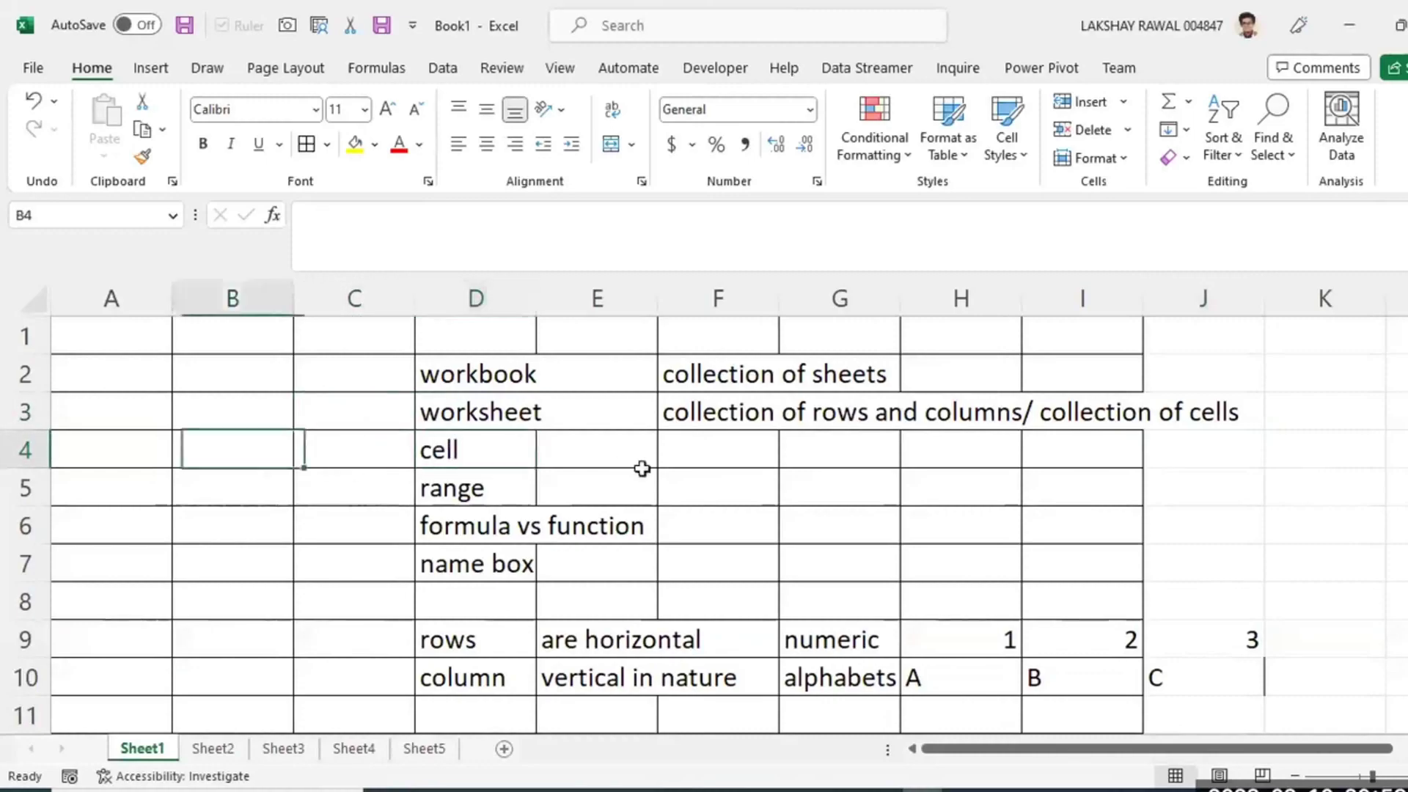
Enter the definition "rectungular boxes are called cells" for the cell term in F4.
left_click(726, 453)
type("rectu")
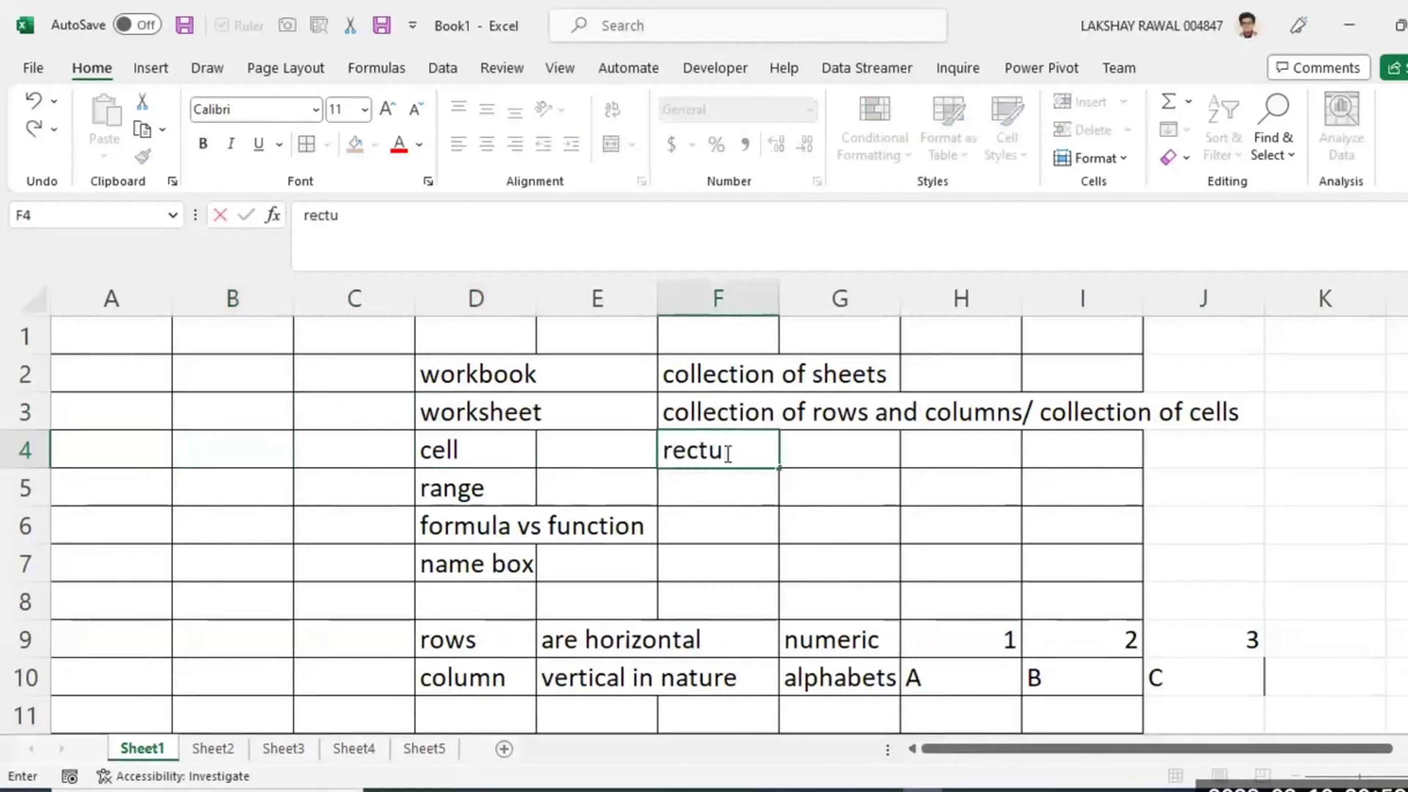
type("ngalr")
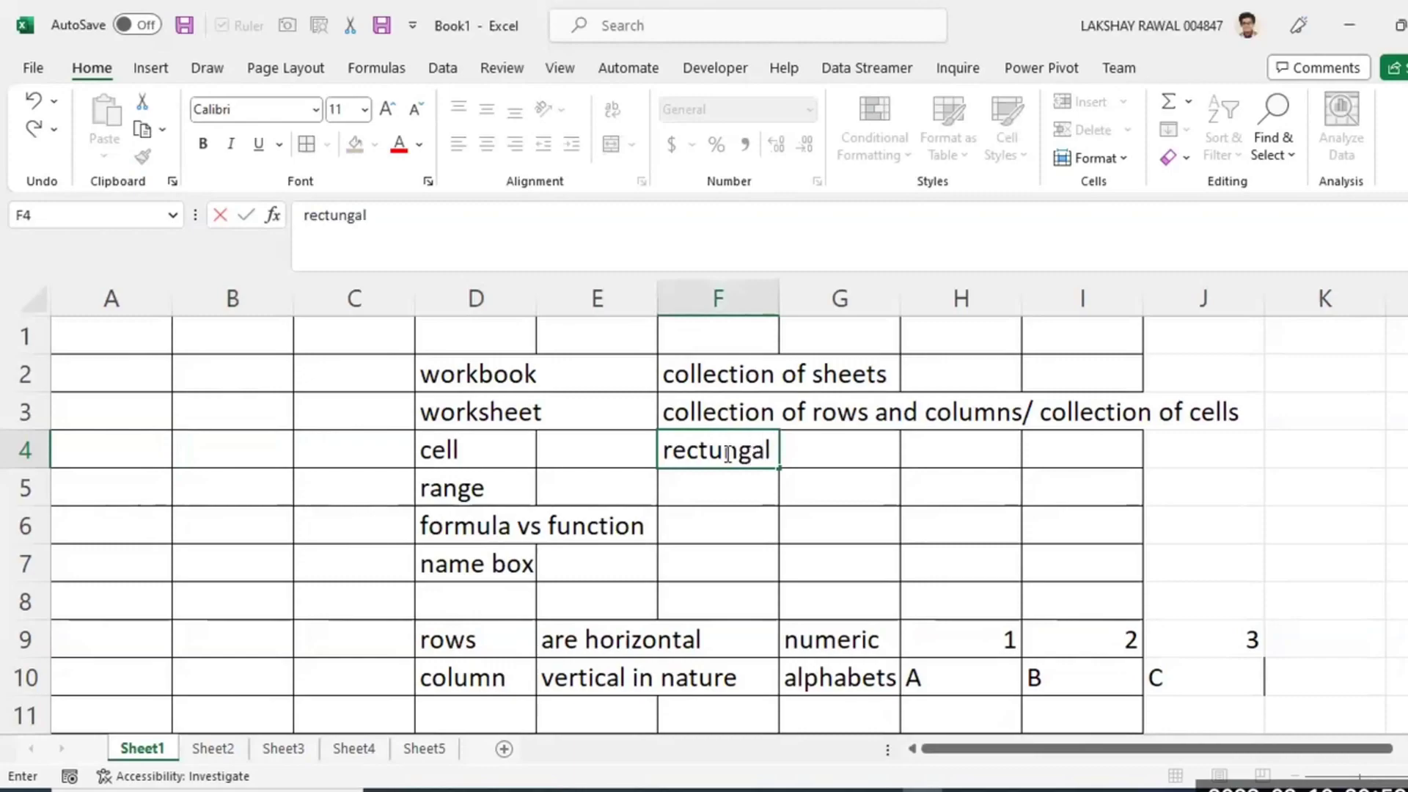
key("BackSpace")
key("BackSpace")
key("BackSpace")
type("ular boxe")
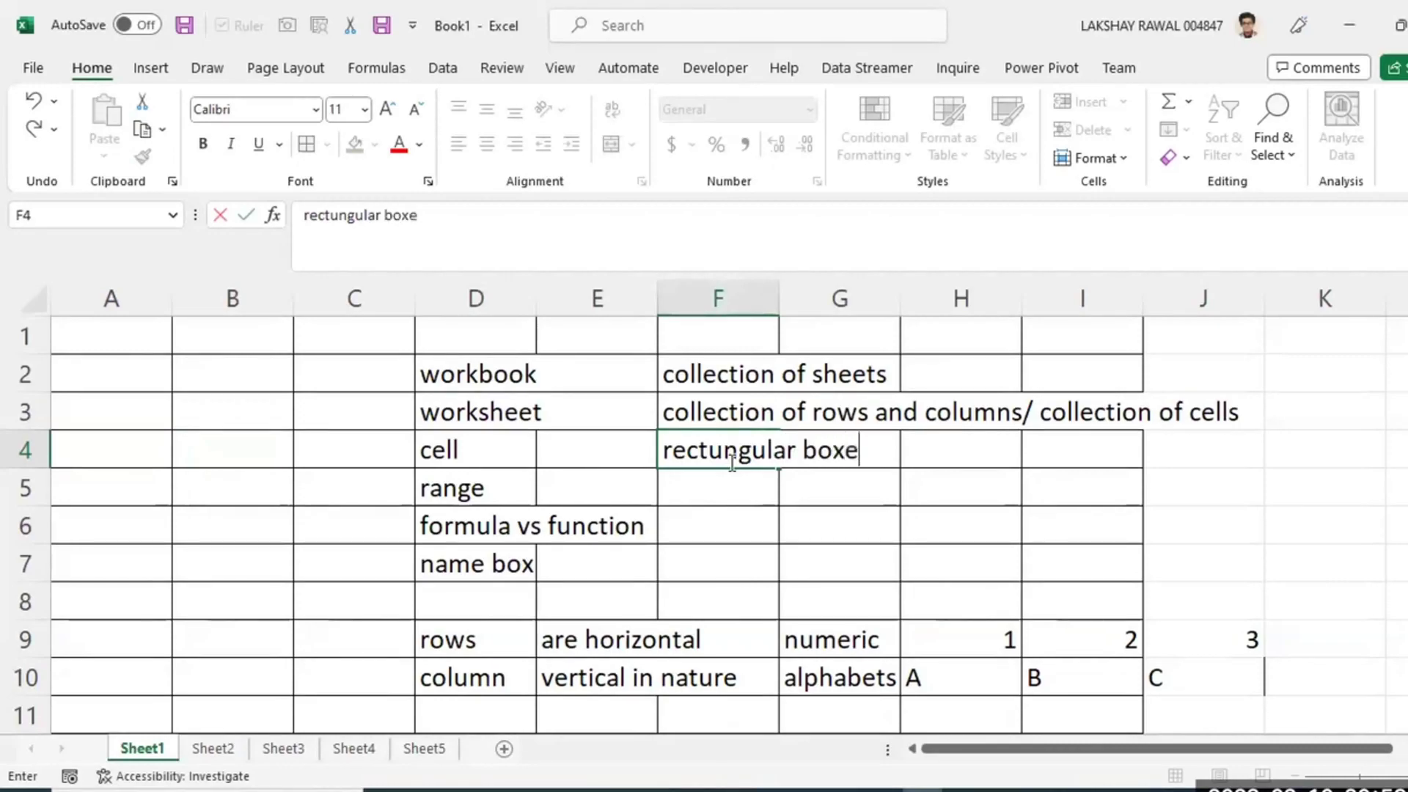
type("s are ")
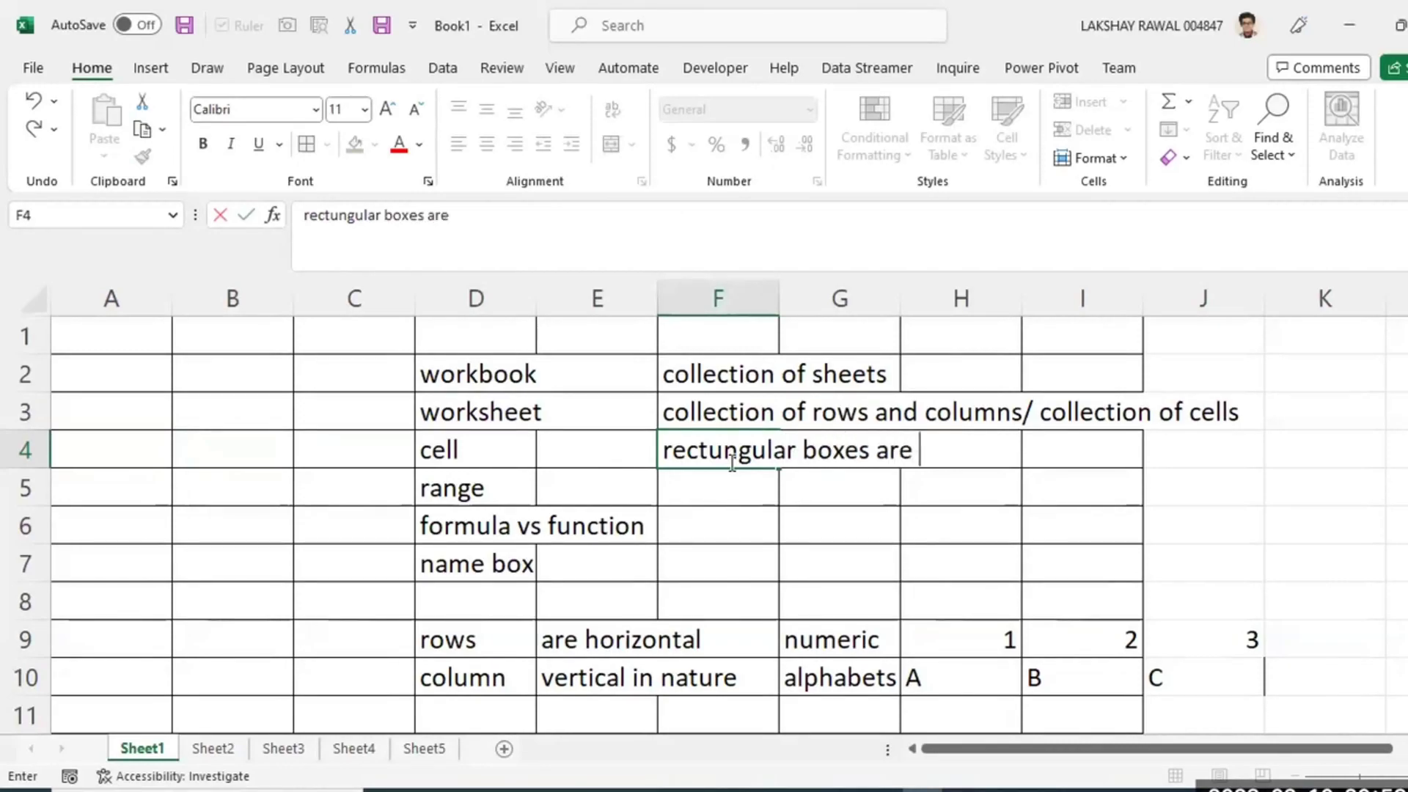
type("called cells")
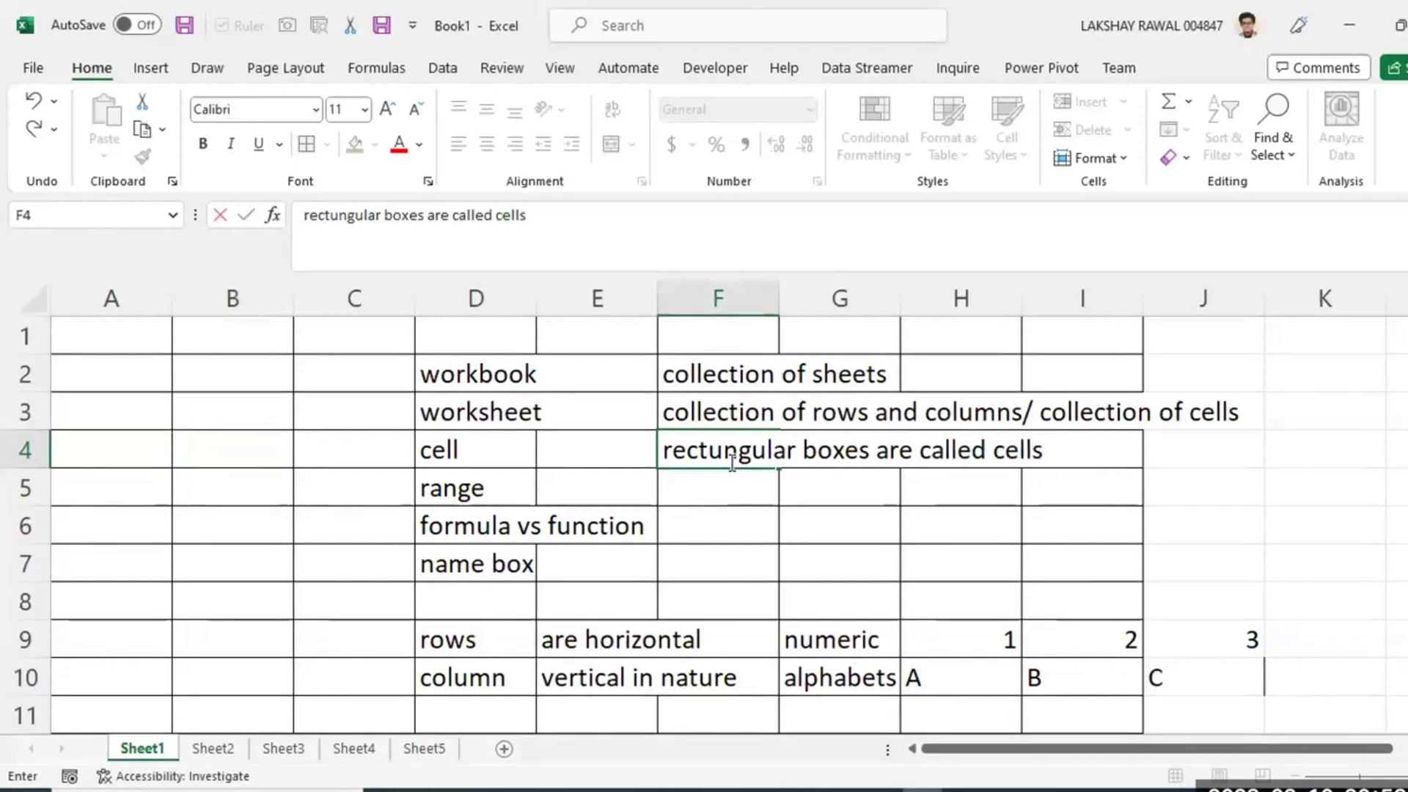
key("Tab")
Fill the empty cell B4 with yellow as an example of a cell.
left_click(246, 436)
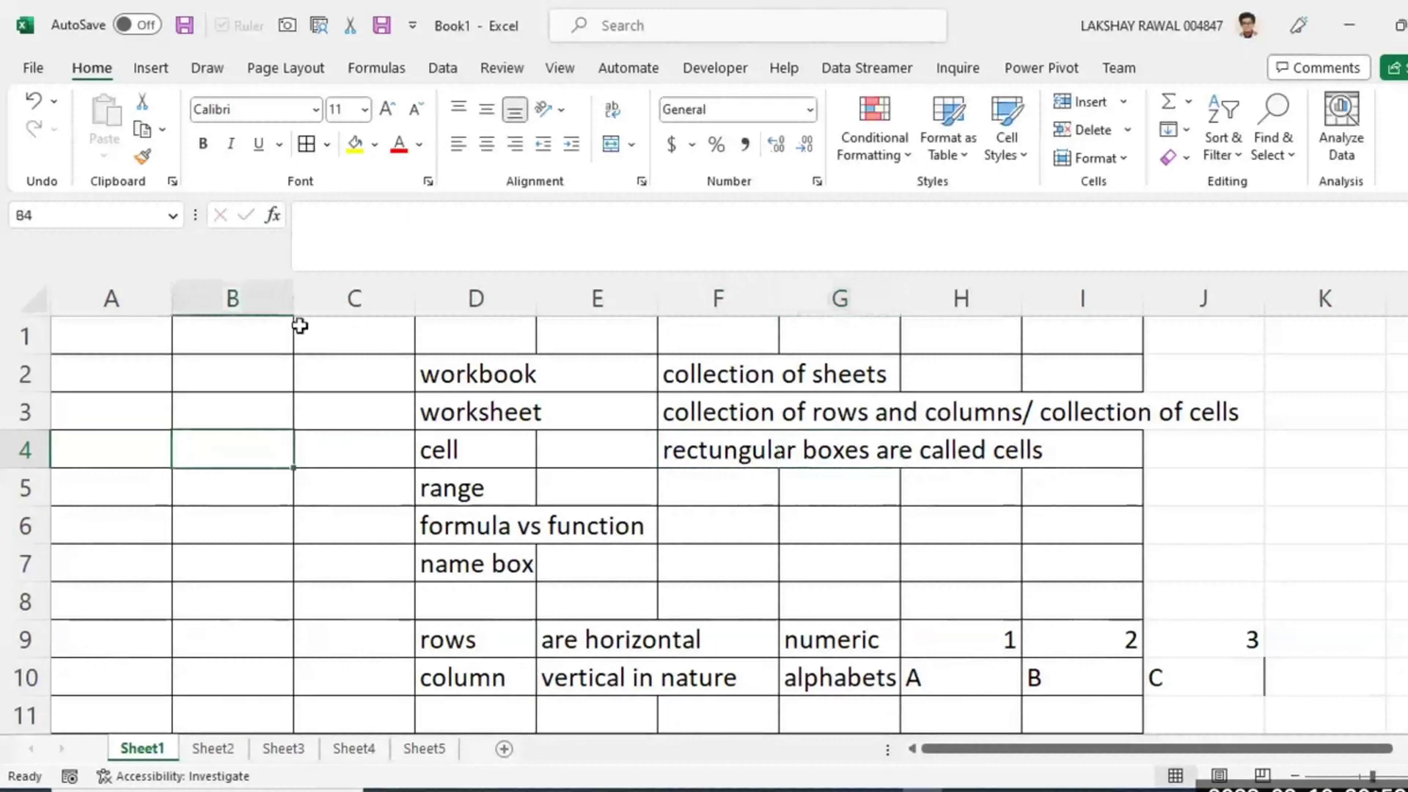
left_click(355, 145)
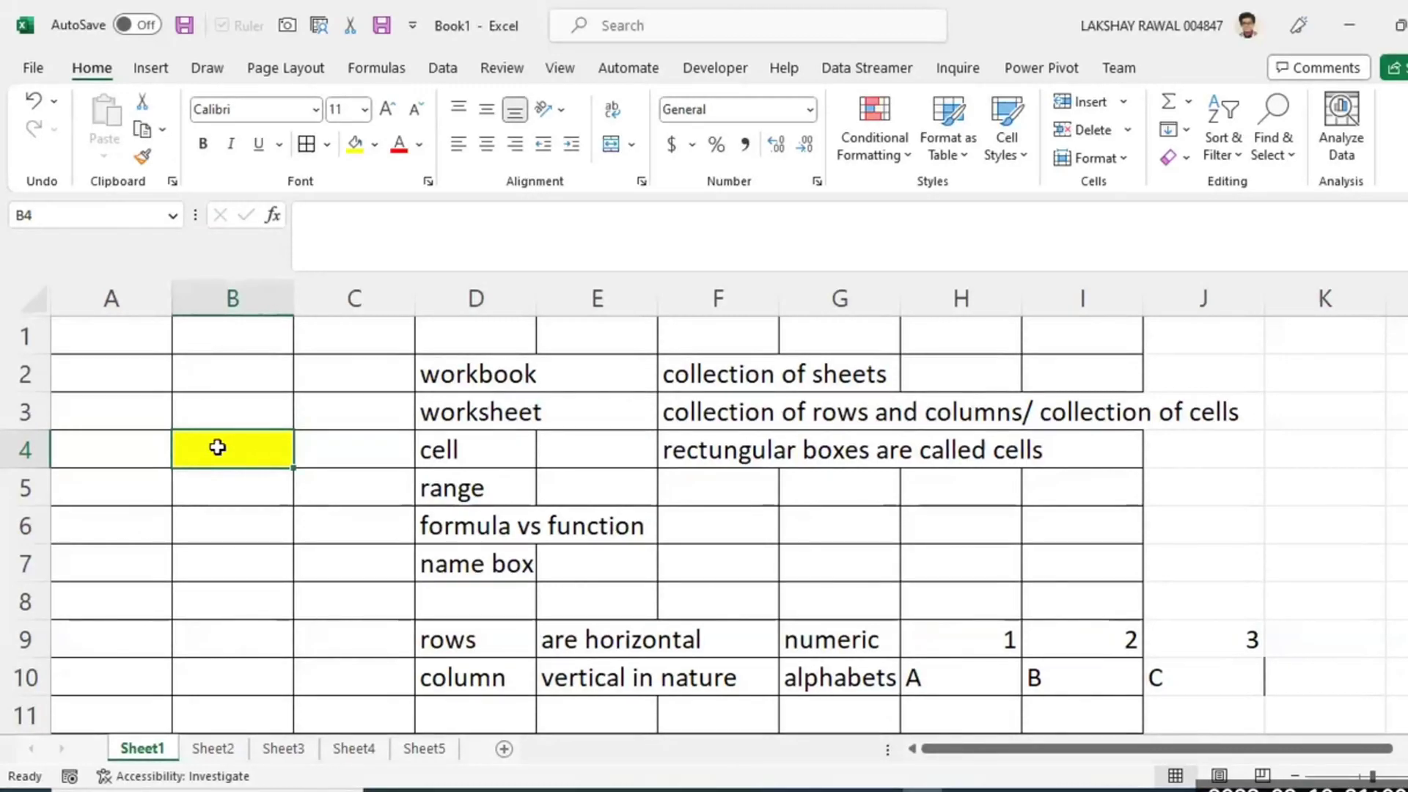
Append "/intersection of rows and columns" to the cell definition in F4.
left_click(741, 455)
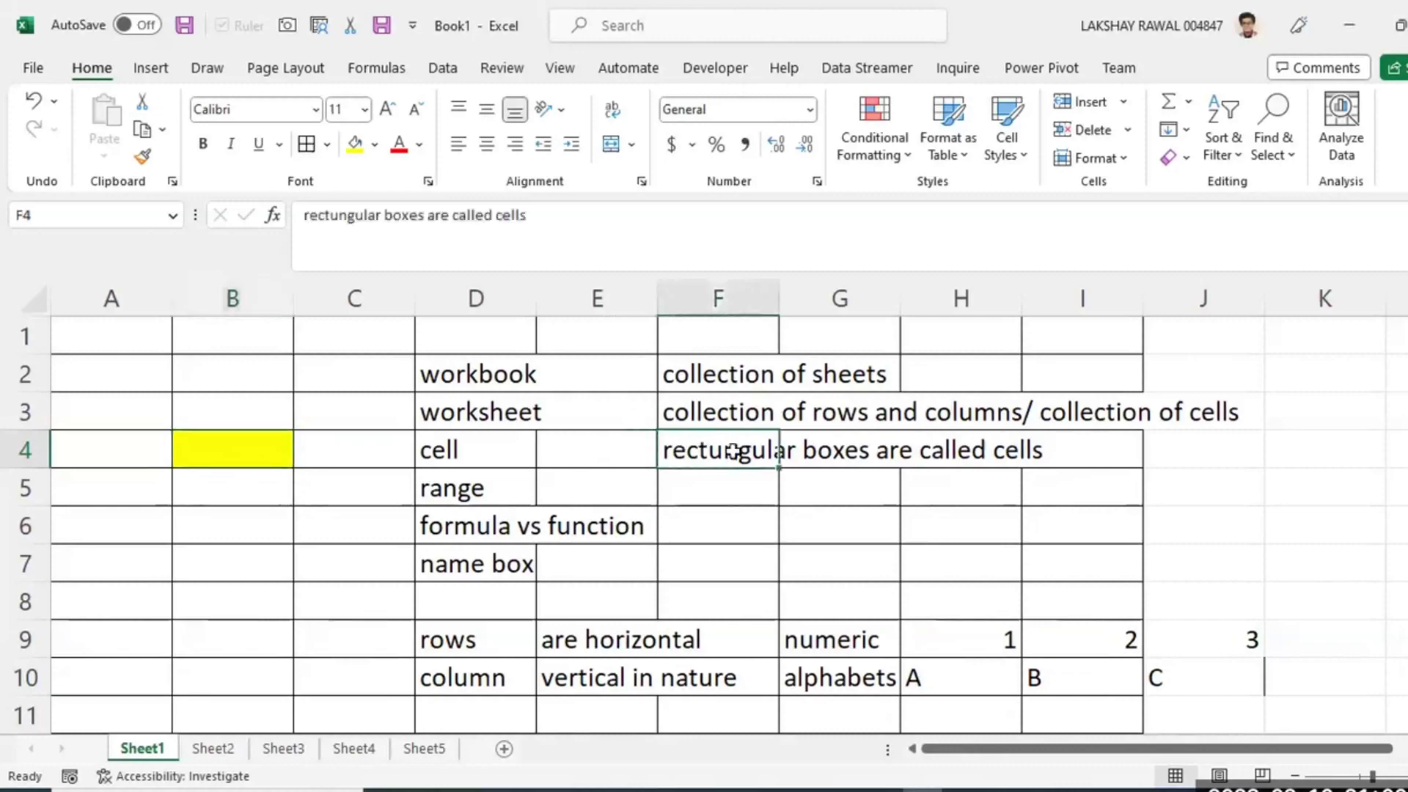
left_click(648, 224)
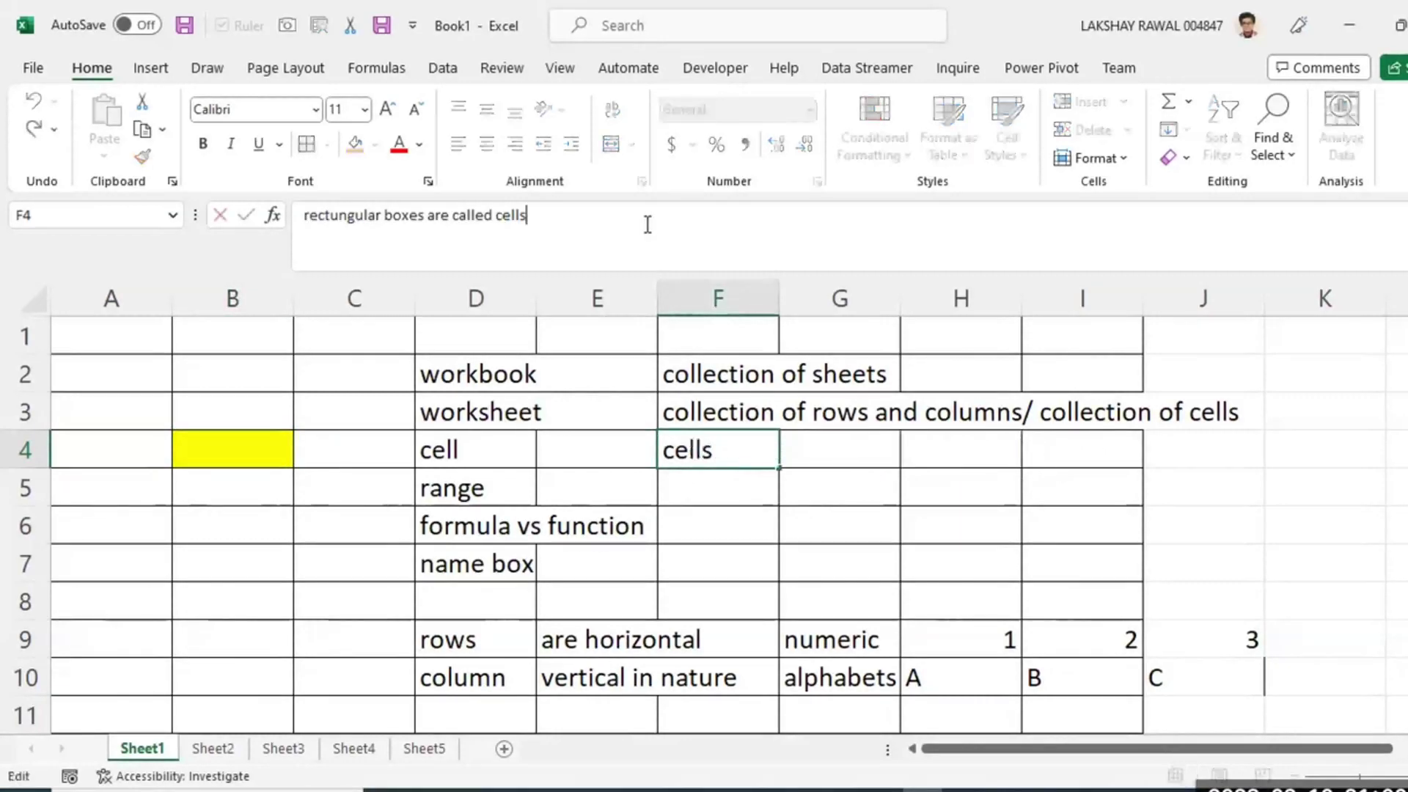
type("/interde")
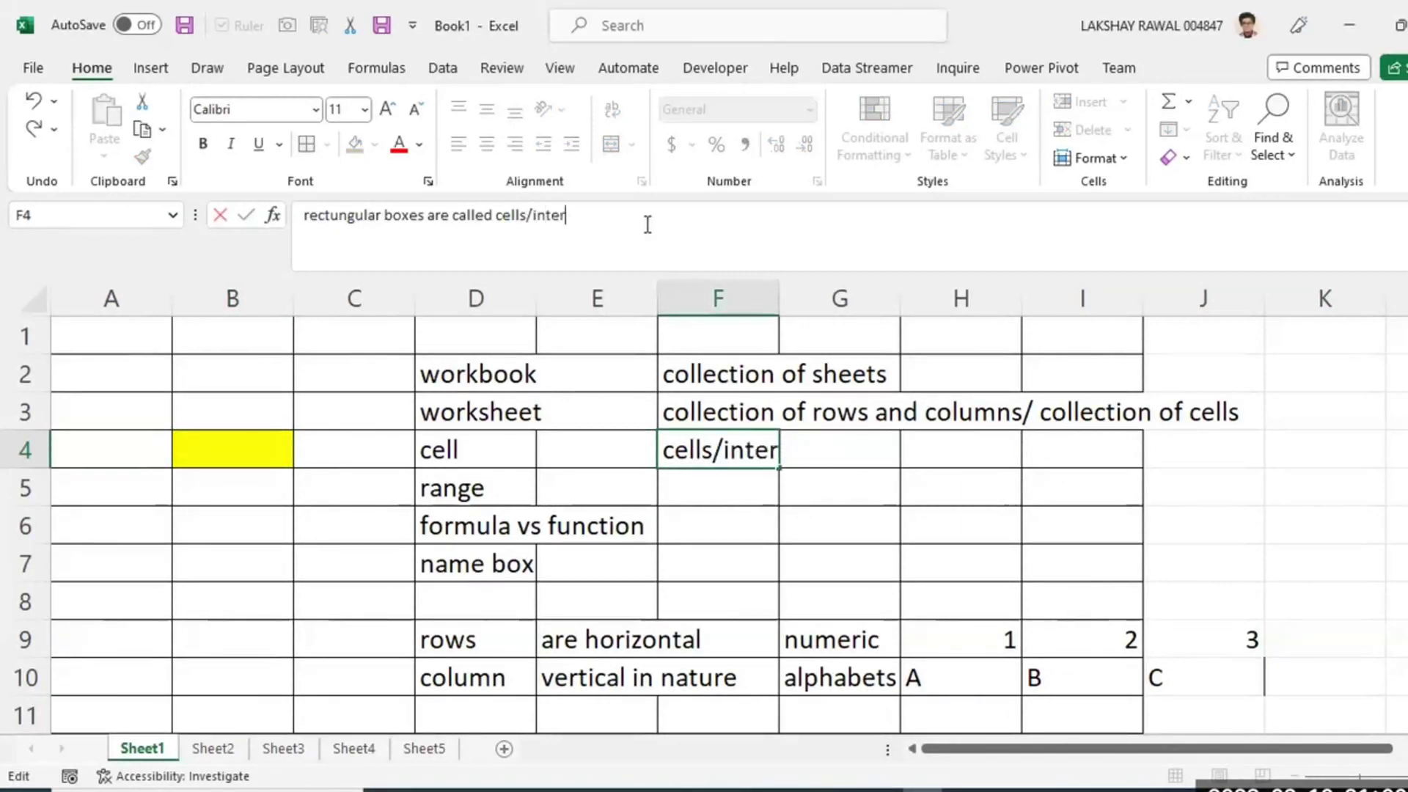
key("BackSpace")
type("sectio")
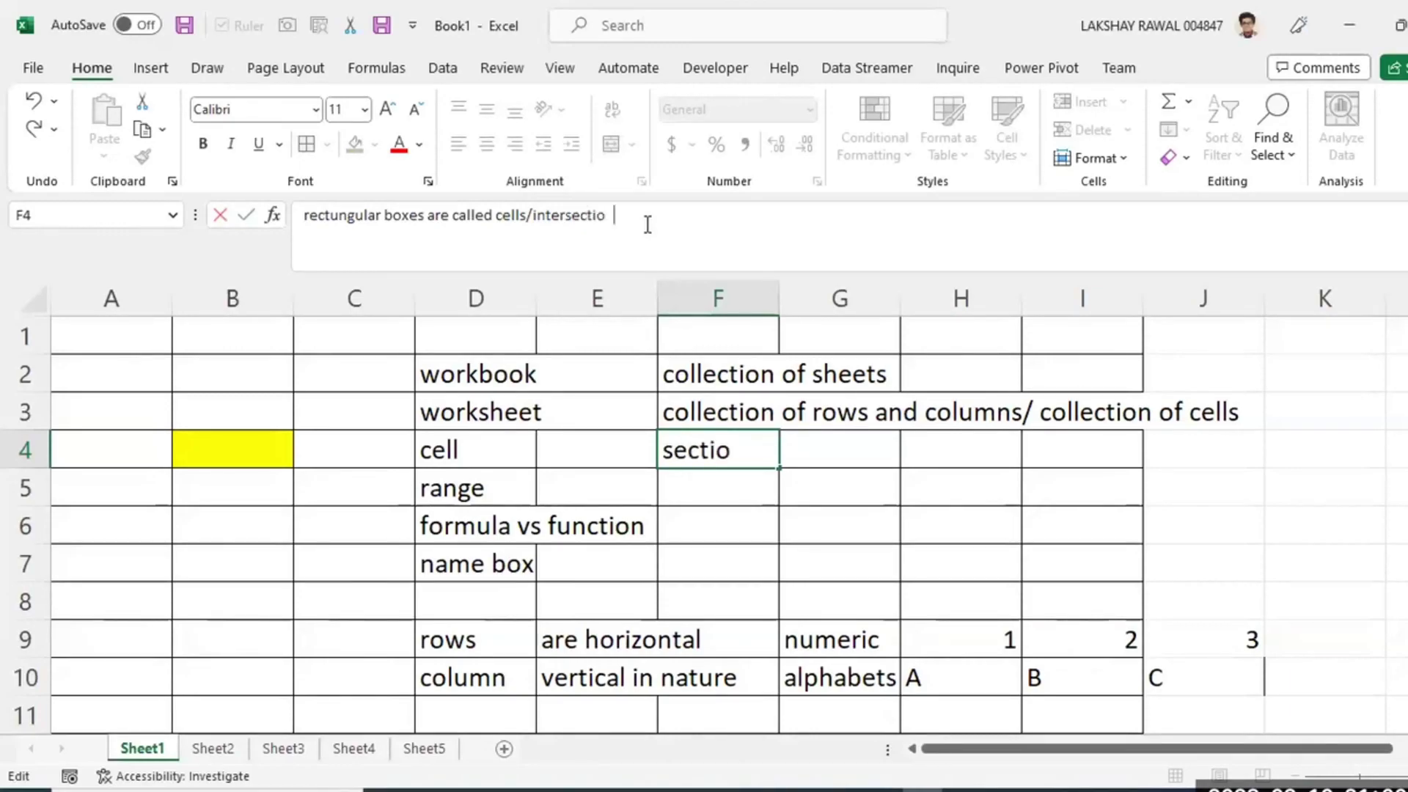
type("n of rows")
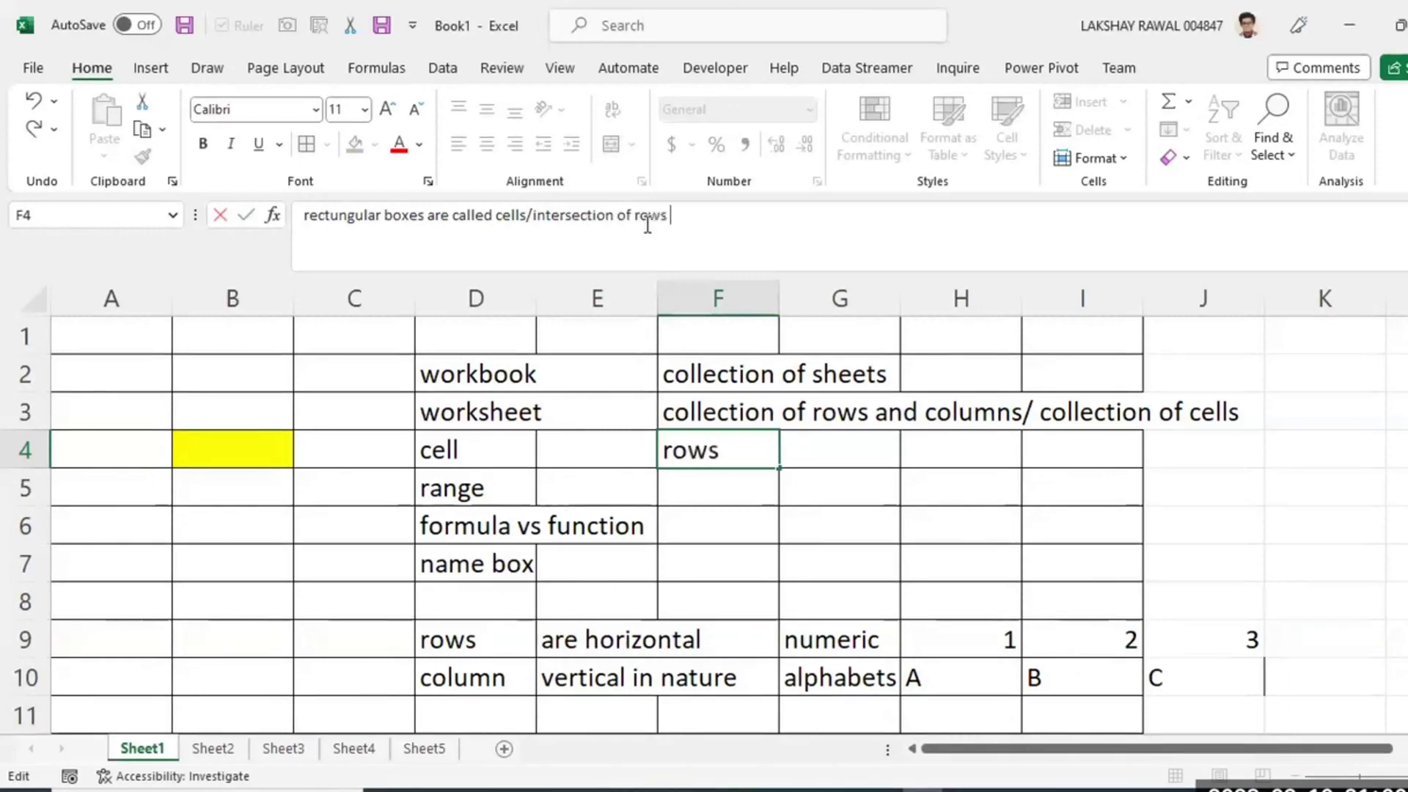
type(" and columns")
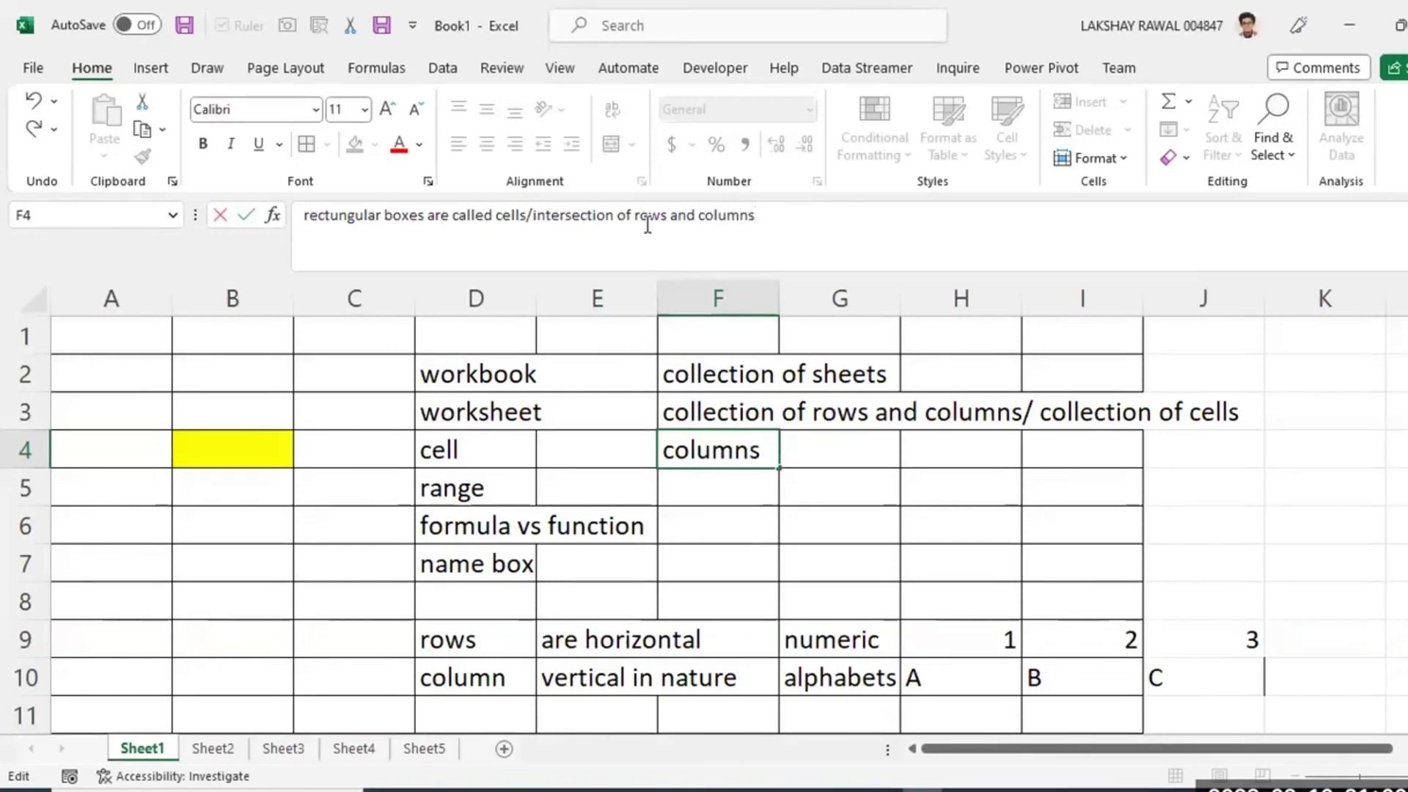
key("Return")
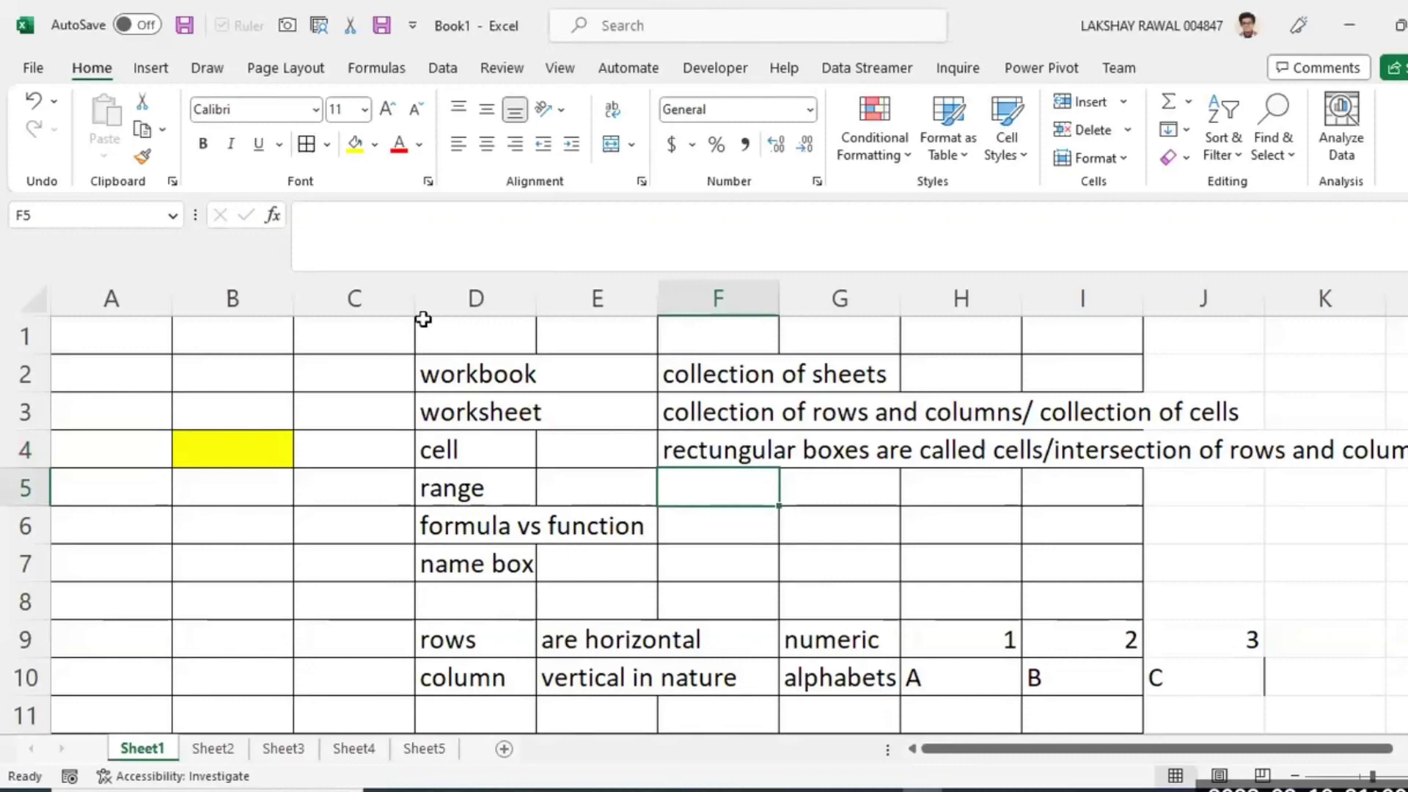
Select the empty cells B5, B6, B7 and C7 one after another.
left_click(232, 493)
left_click(257, 524)
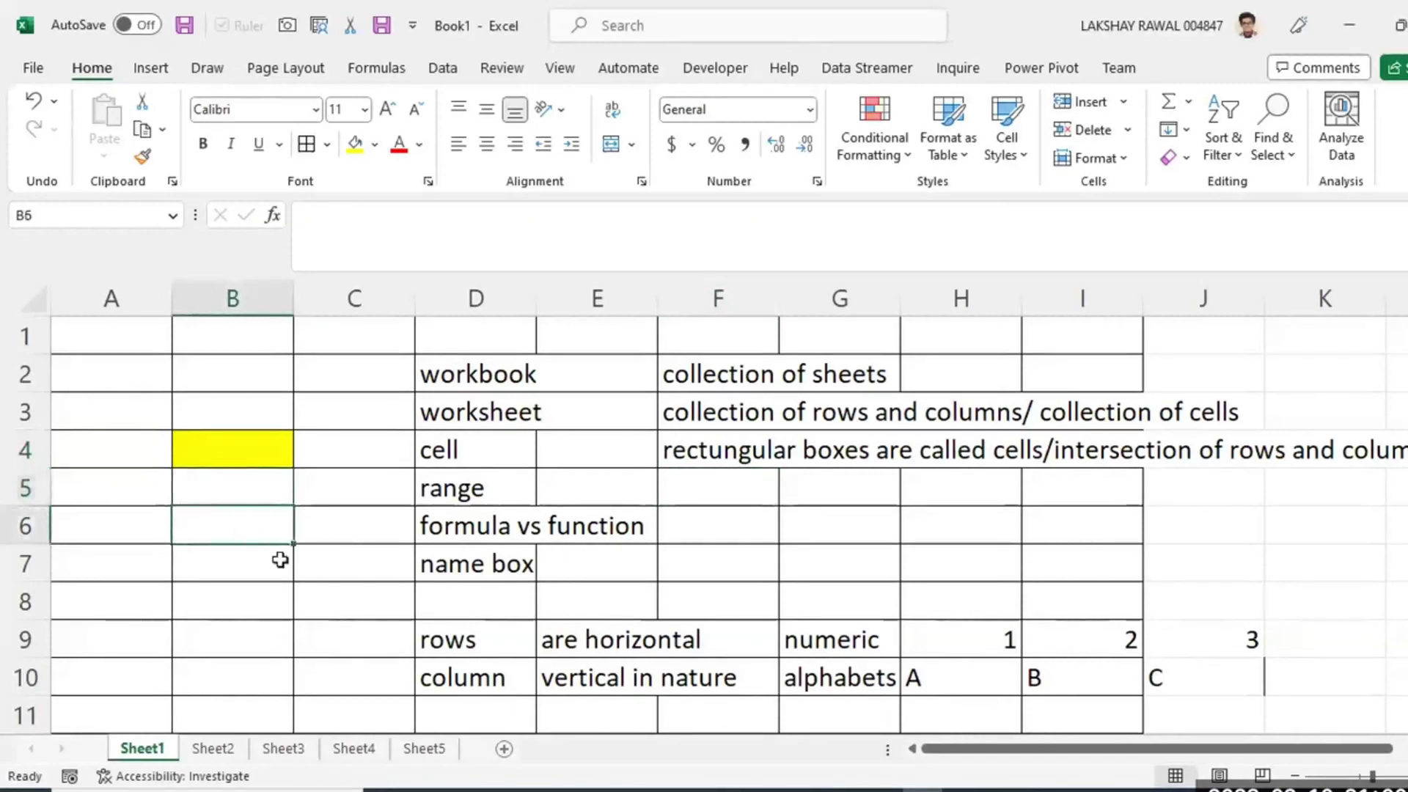
left_click(280, 560)
left_click(337, 572)
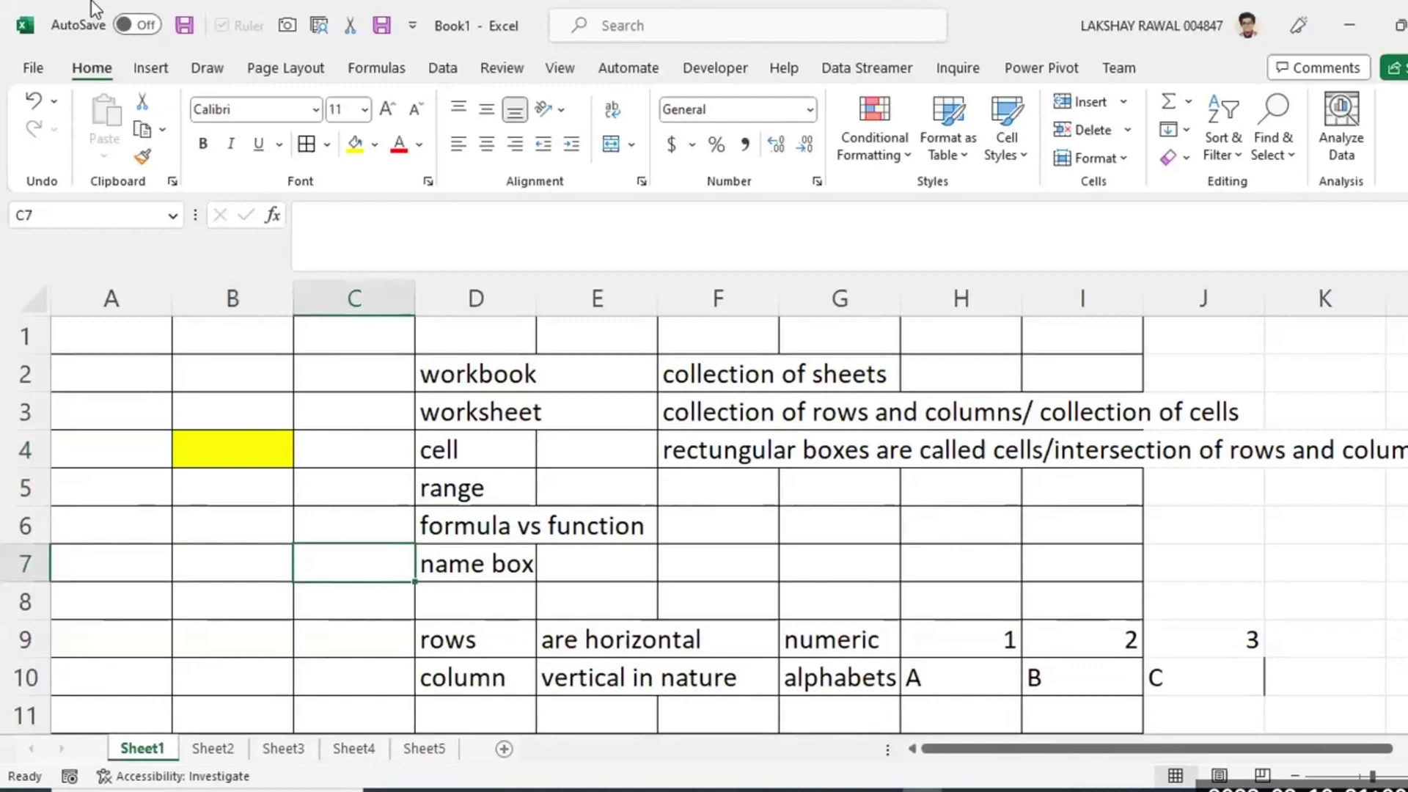
Enter the address "B4" in the yellow cell B4 and highlight the column it belongs to.
left_click(236, 440)
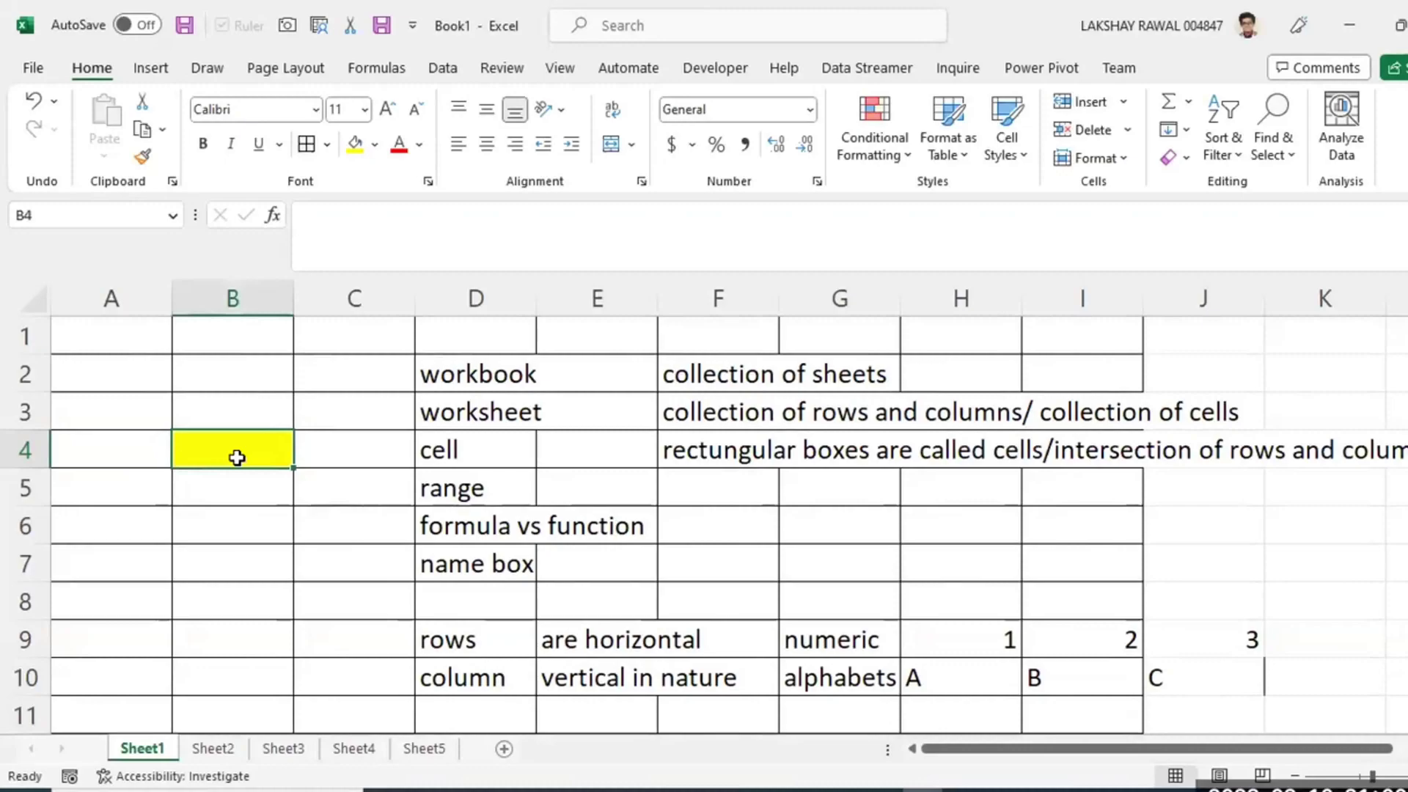
type("B")
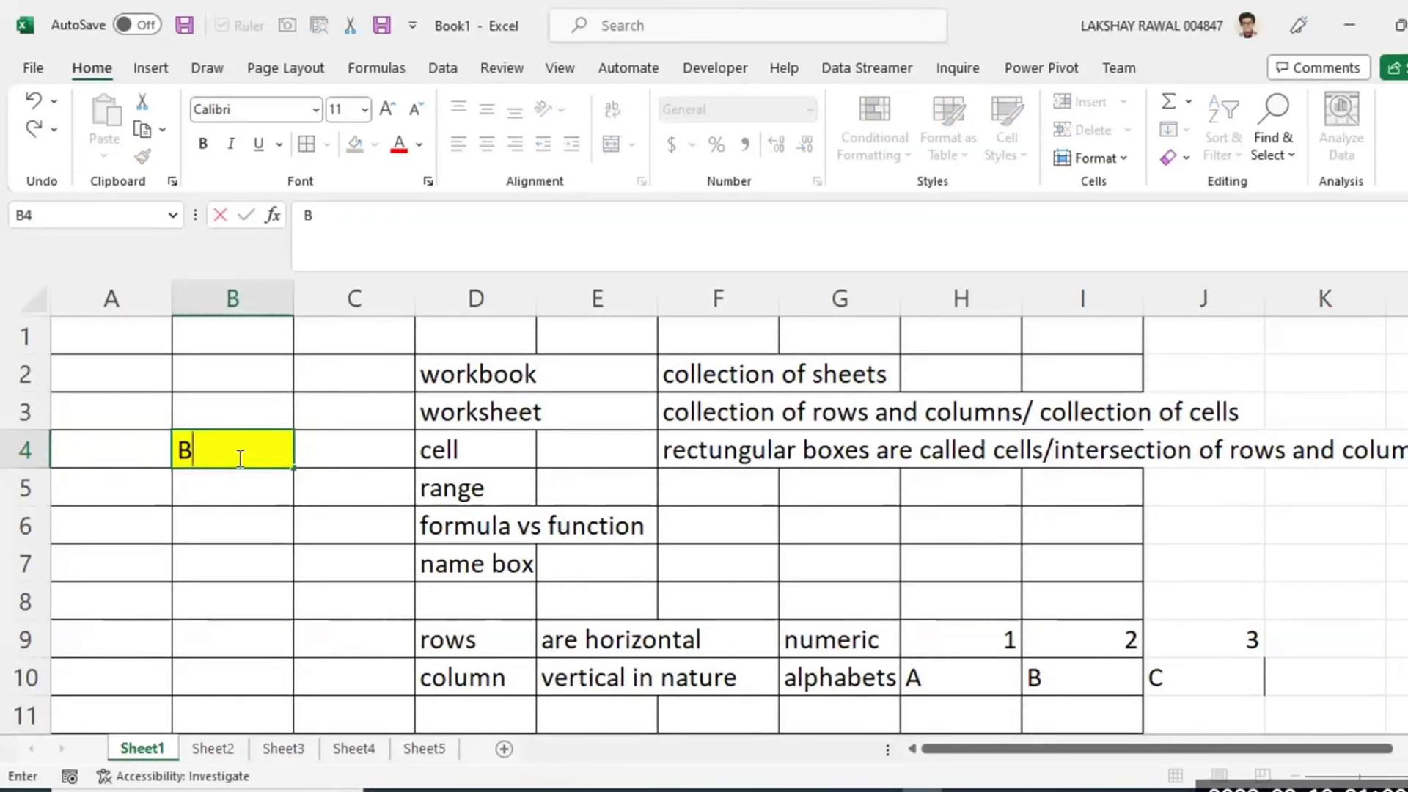
type("4")
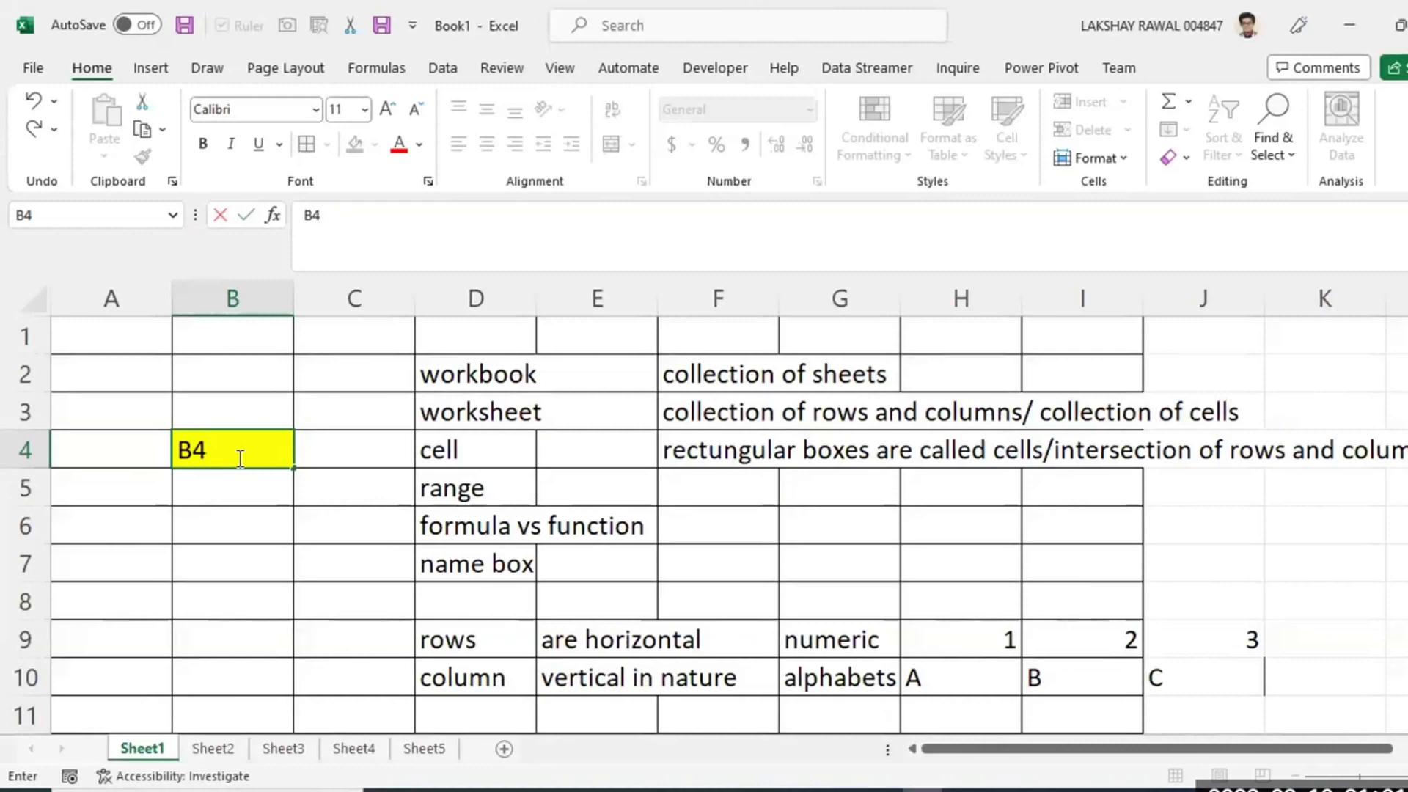
left_click(223, 527)
left_click_drag(25, 449, 222, 452)
left_click(233, 297)
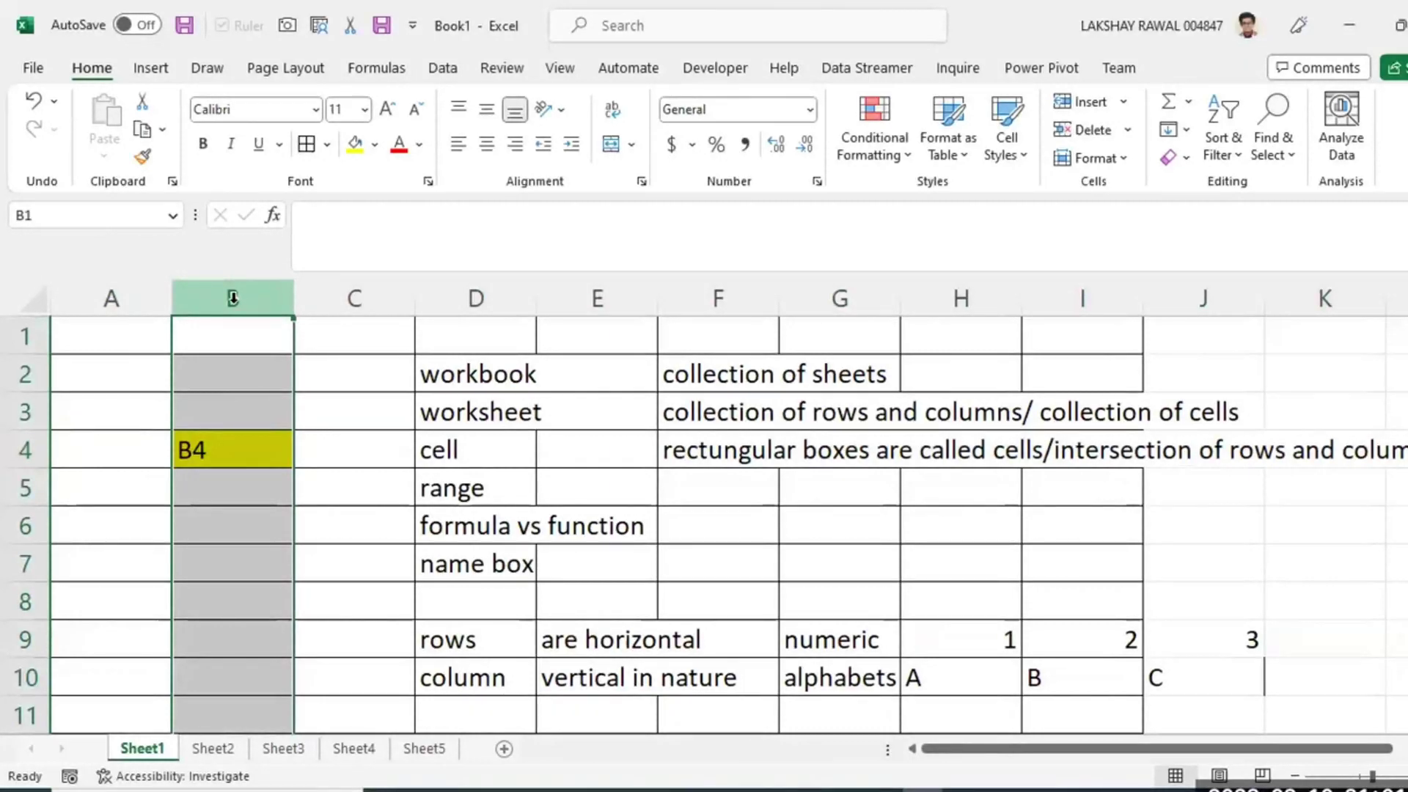
Enter the note "unique" in C4 beside the yellow cell.
left_click(448, 450)
left_click(358, 443)
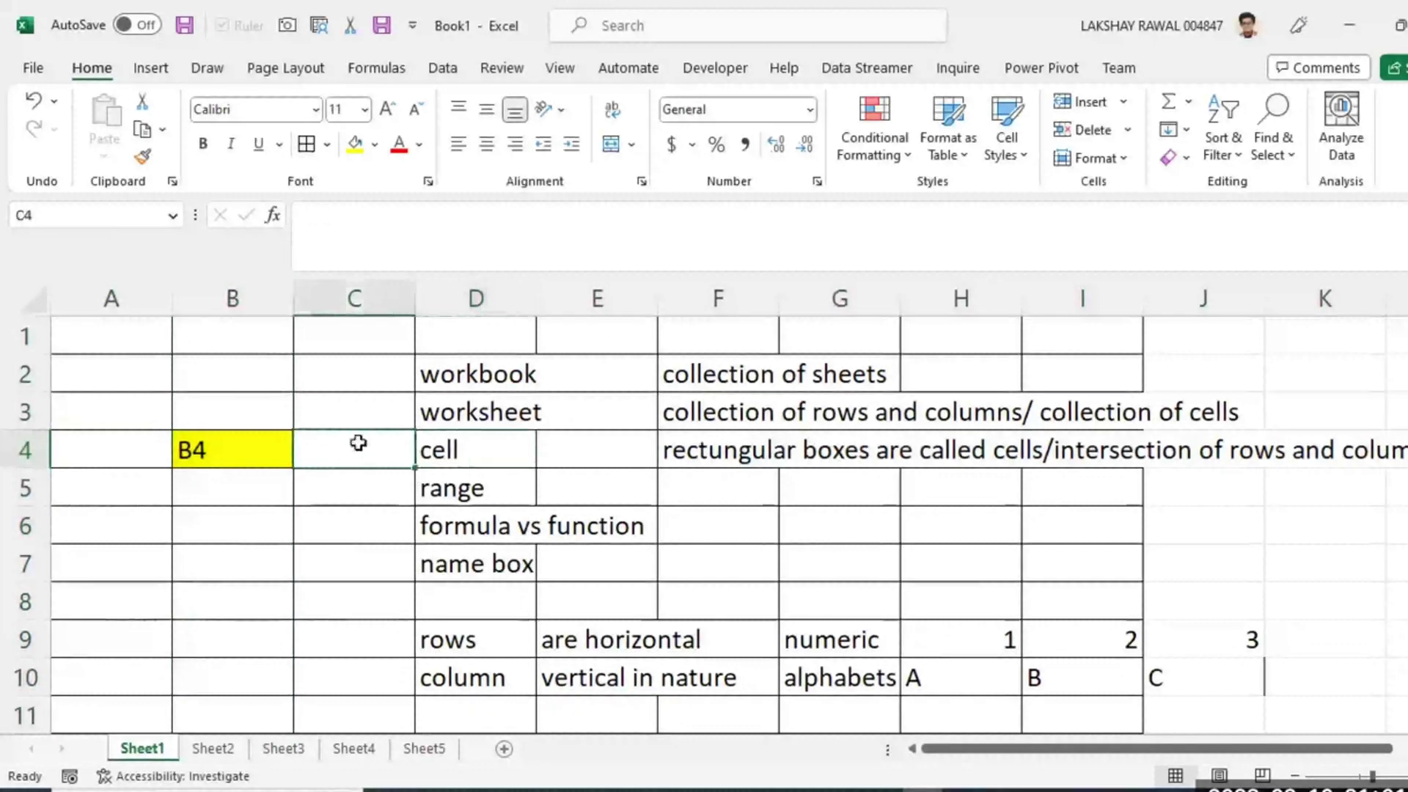
type("unique")
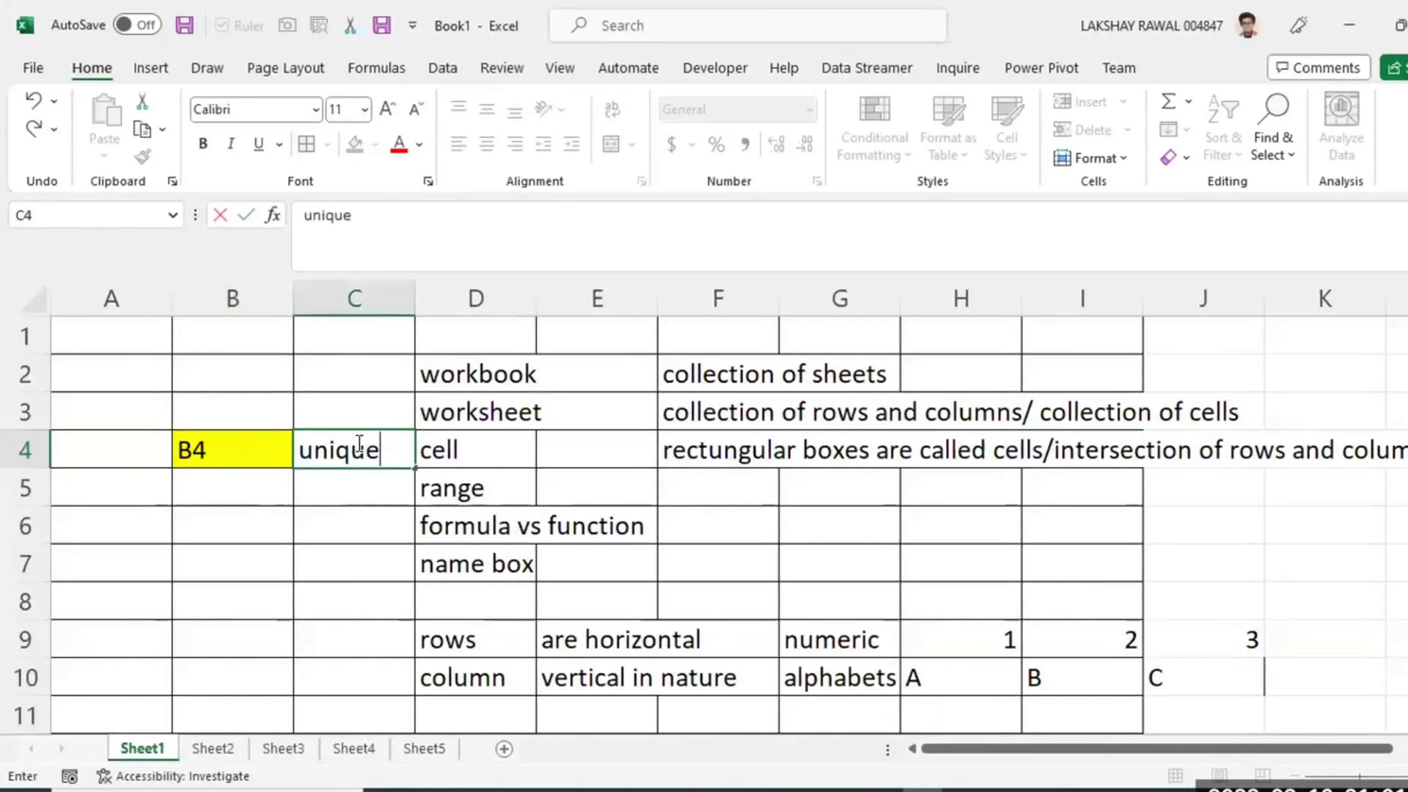
key("Return")
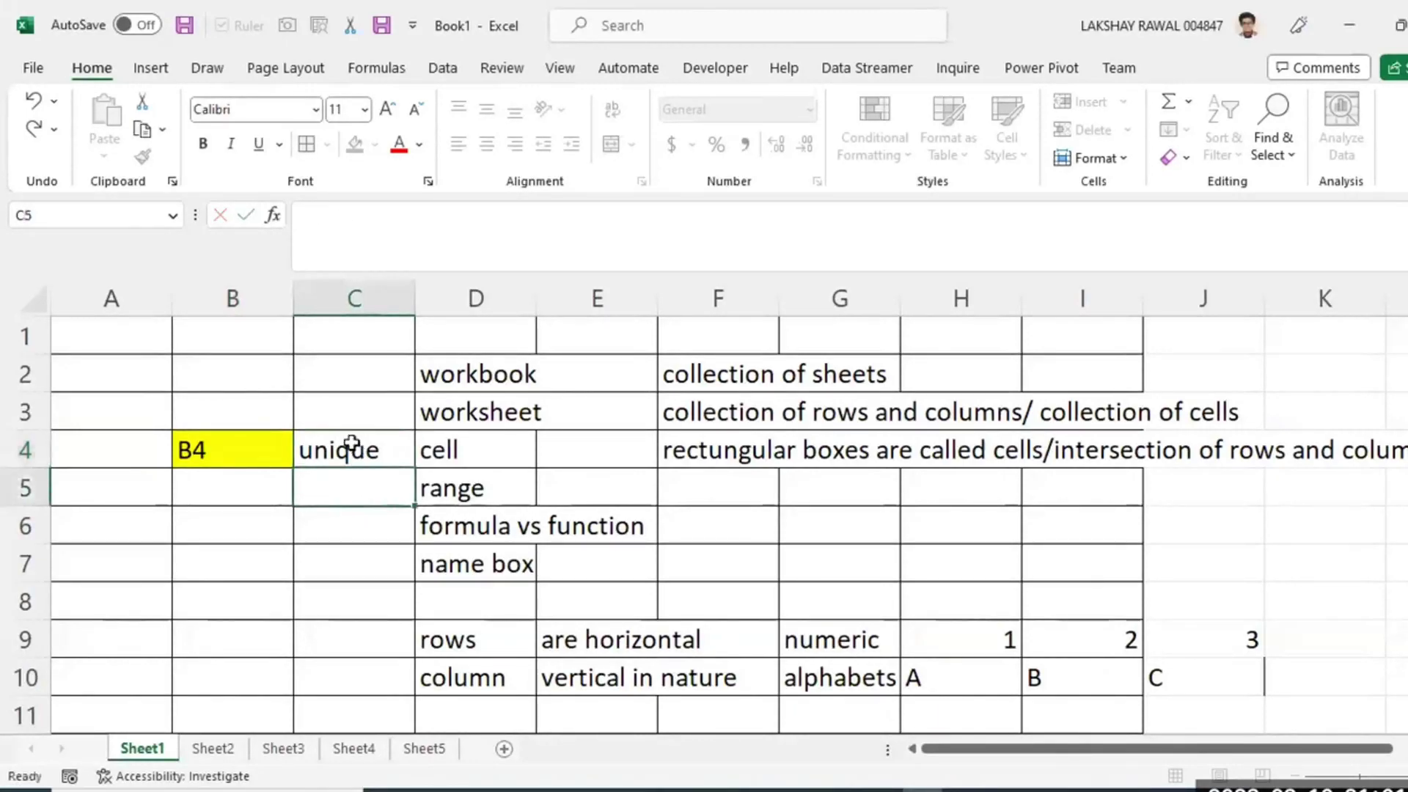
key("Up")
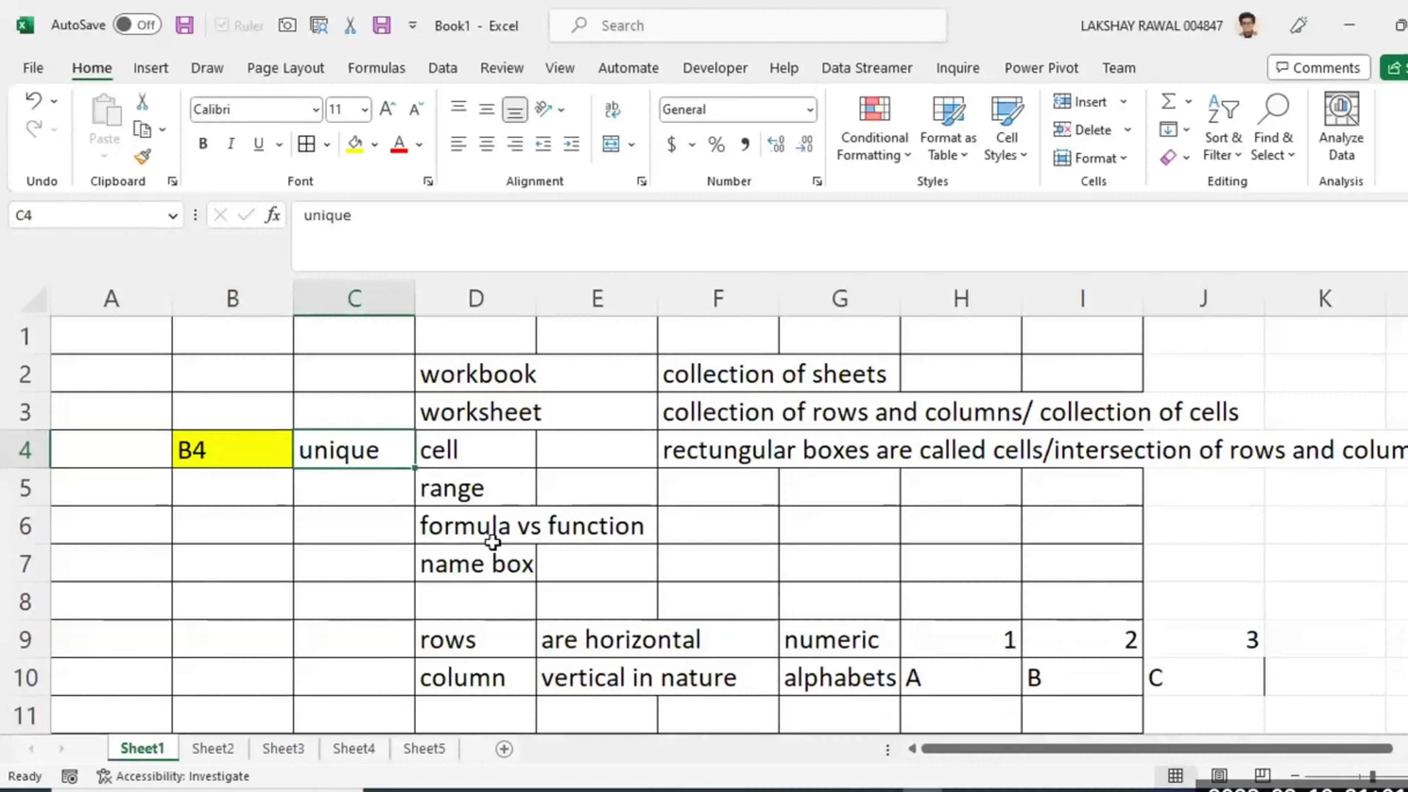
Select cell D9 on Sheet2 and return to the cell term in D4 on Sheet1.
left_click(236, 752)
left_click(241, 490)
left_click(143, 748)
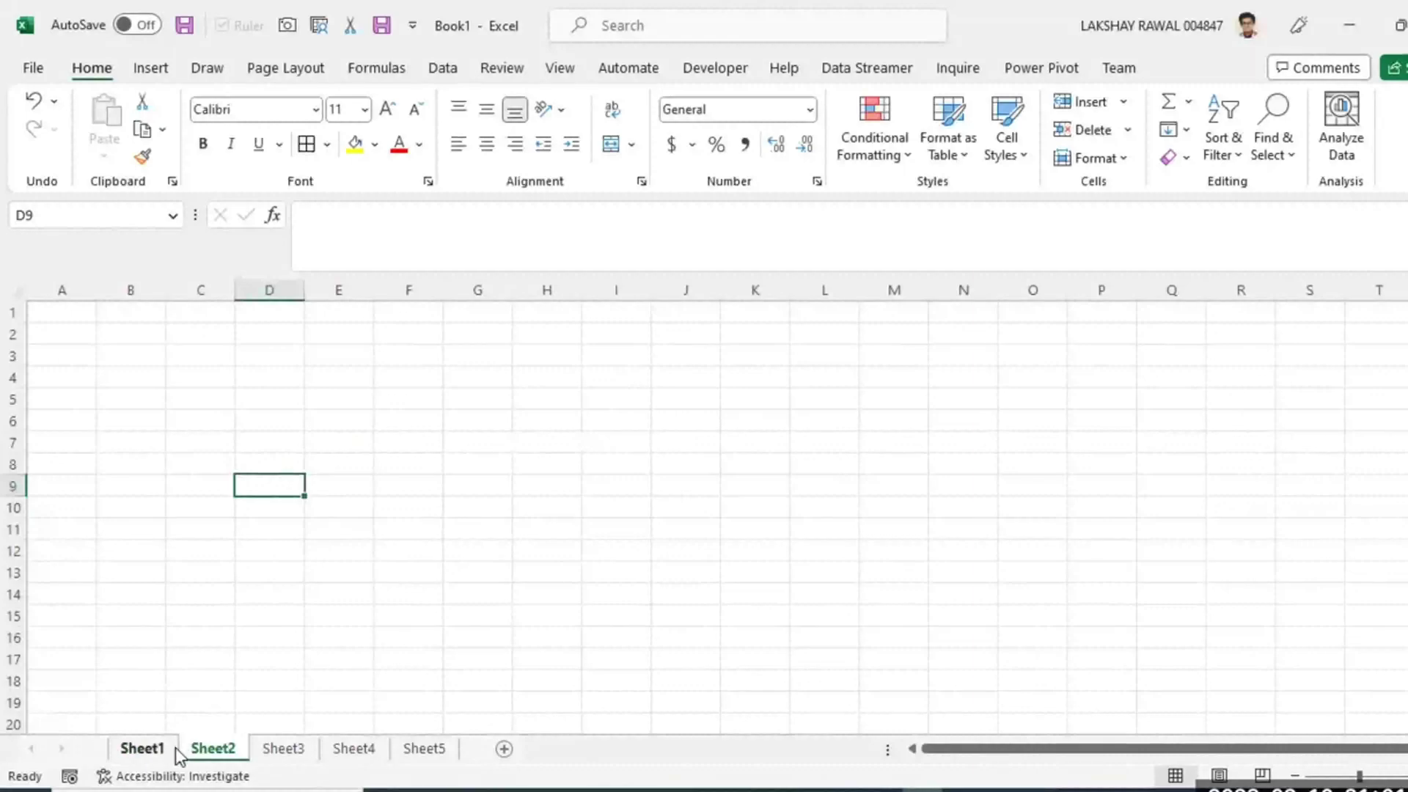
left_click(443, 441)
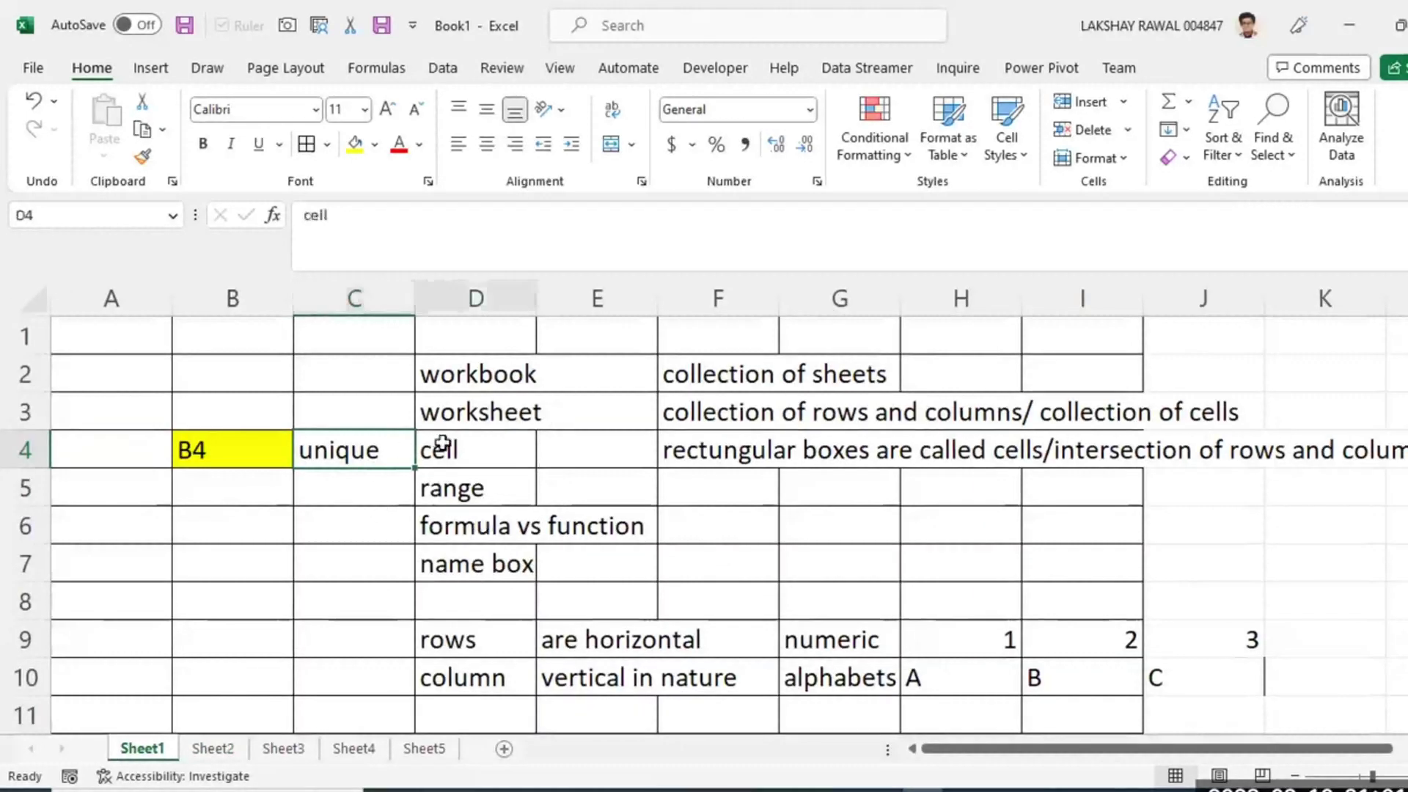
Select separate cells across Sheet1 one by one, including B4, D4, F6, J6 and H7, to compare their addresses.
left_click(231, 452)
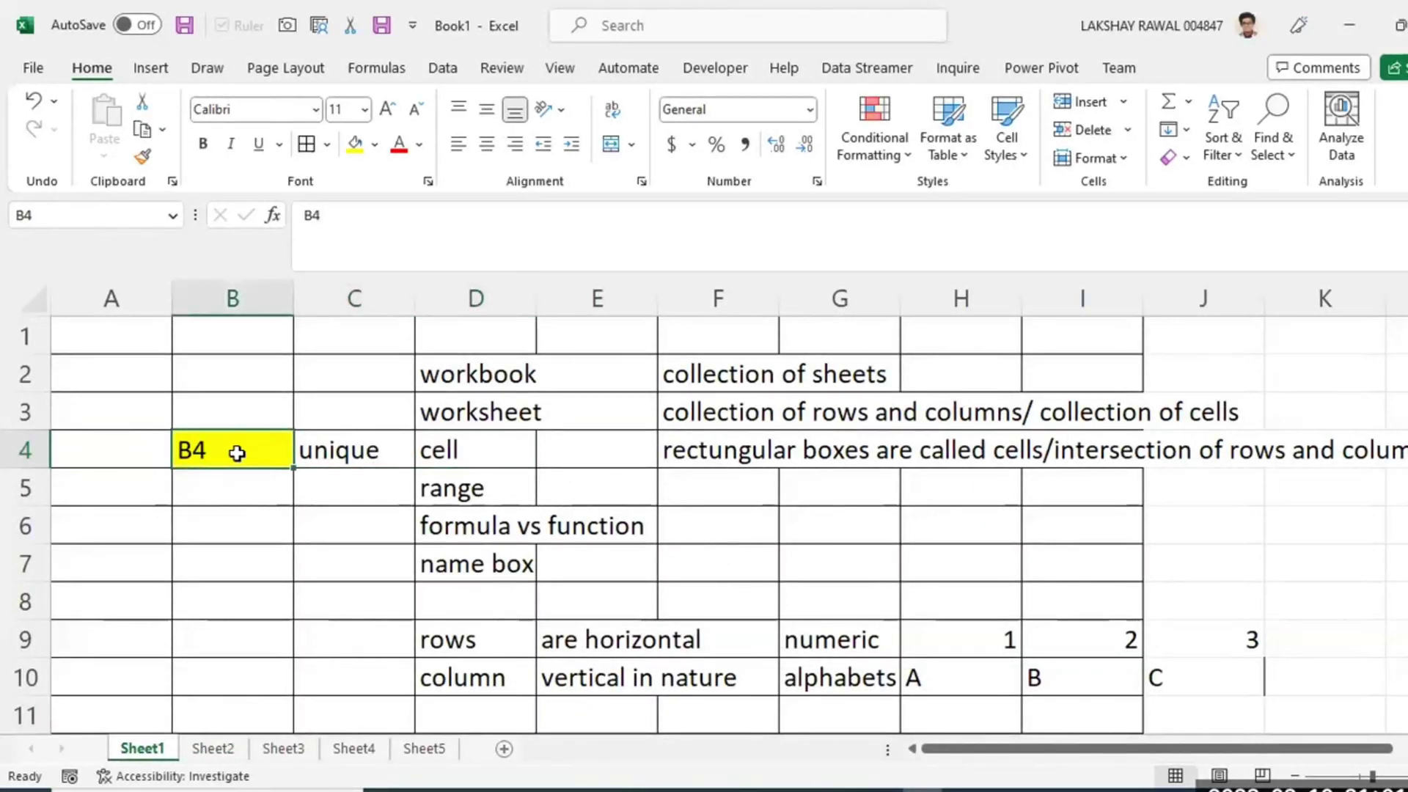
double_click(239, 452)
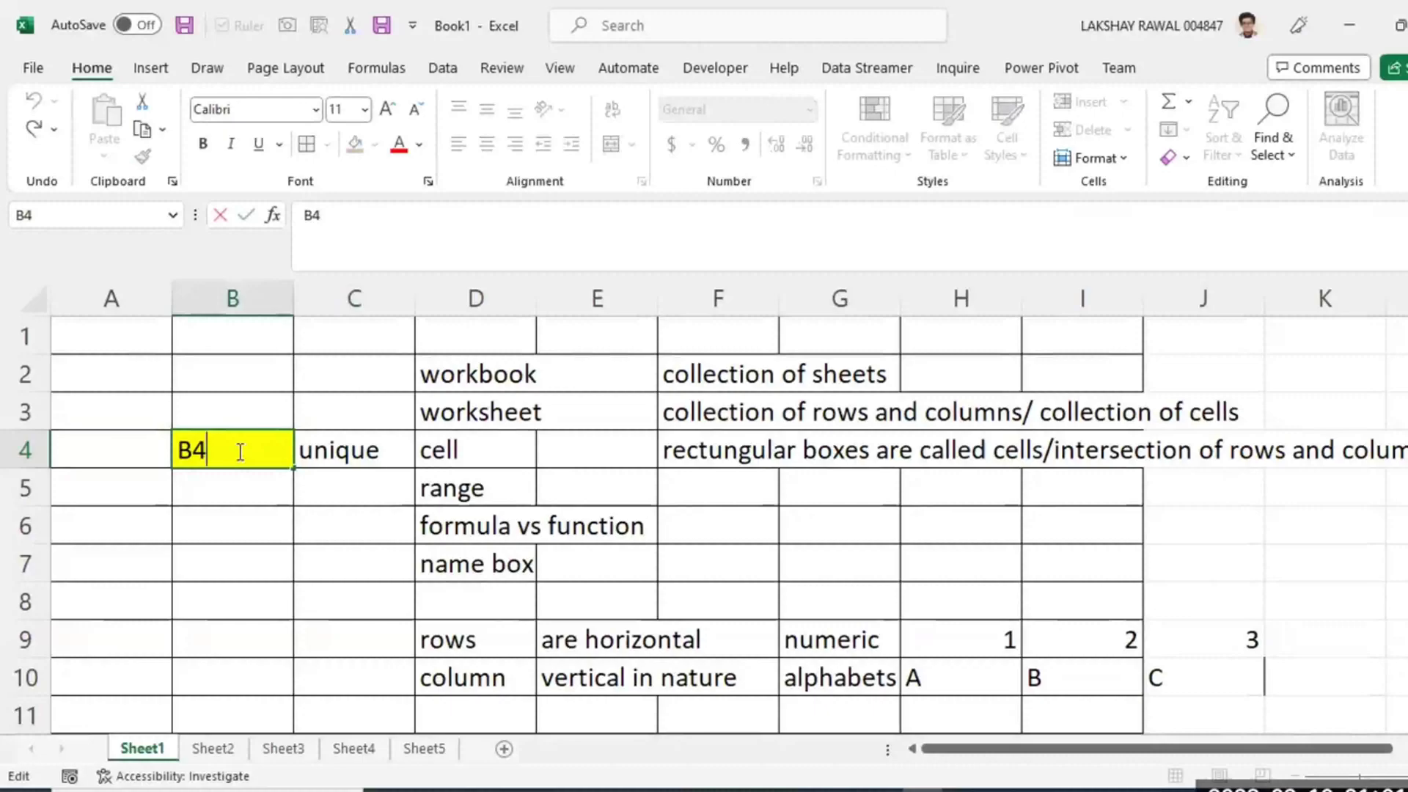
left_click(445, 454)
left_click(722, 524)
left_click(961, 522)
left_click(1192, 516)
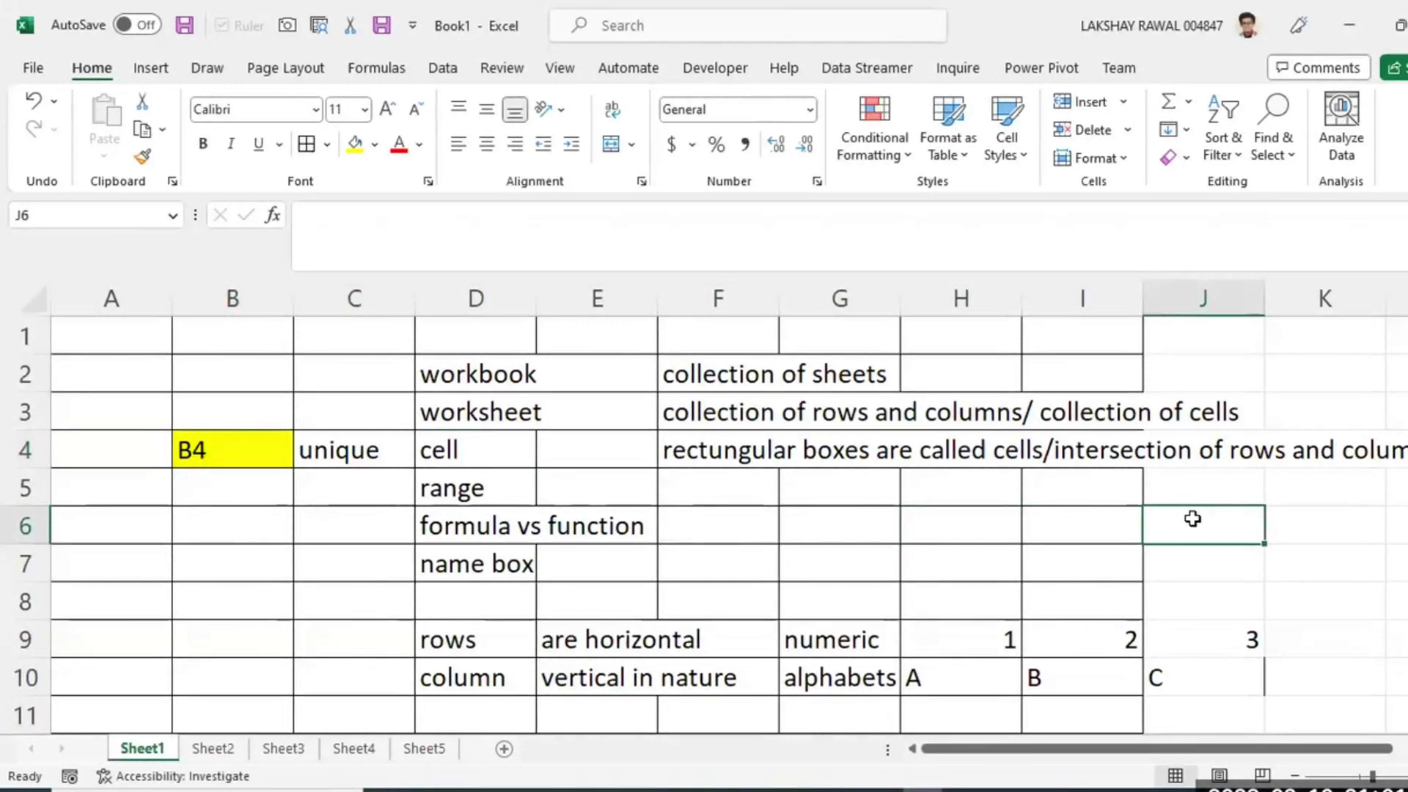
left_click(935, 502)
left_click(953, 562)
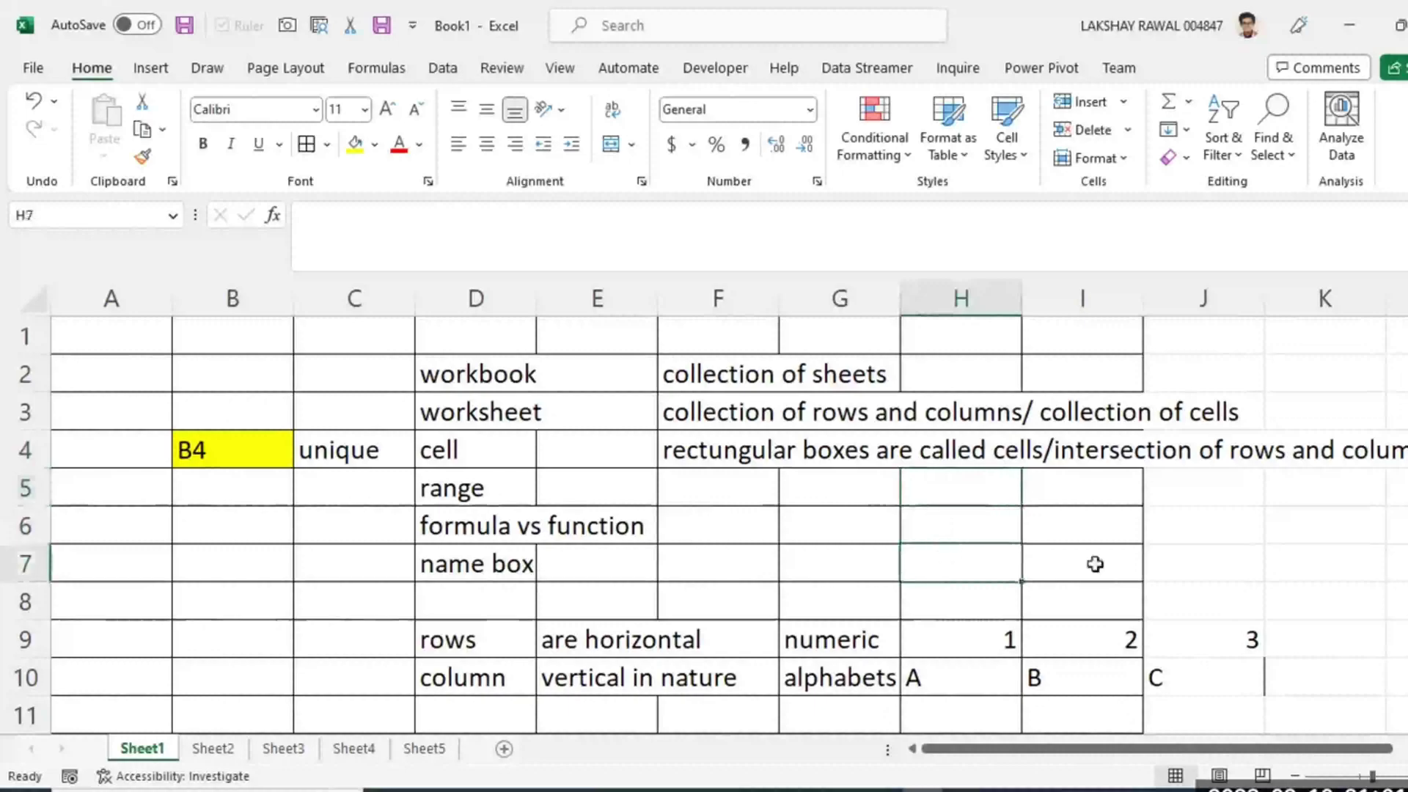
left_click(1210, 564)
Fill cell B4 on Sheet3 with yellow.
left_click(283, 748)
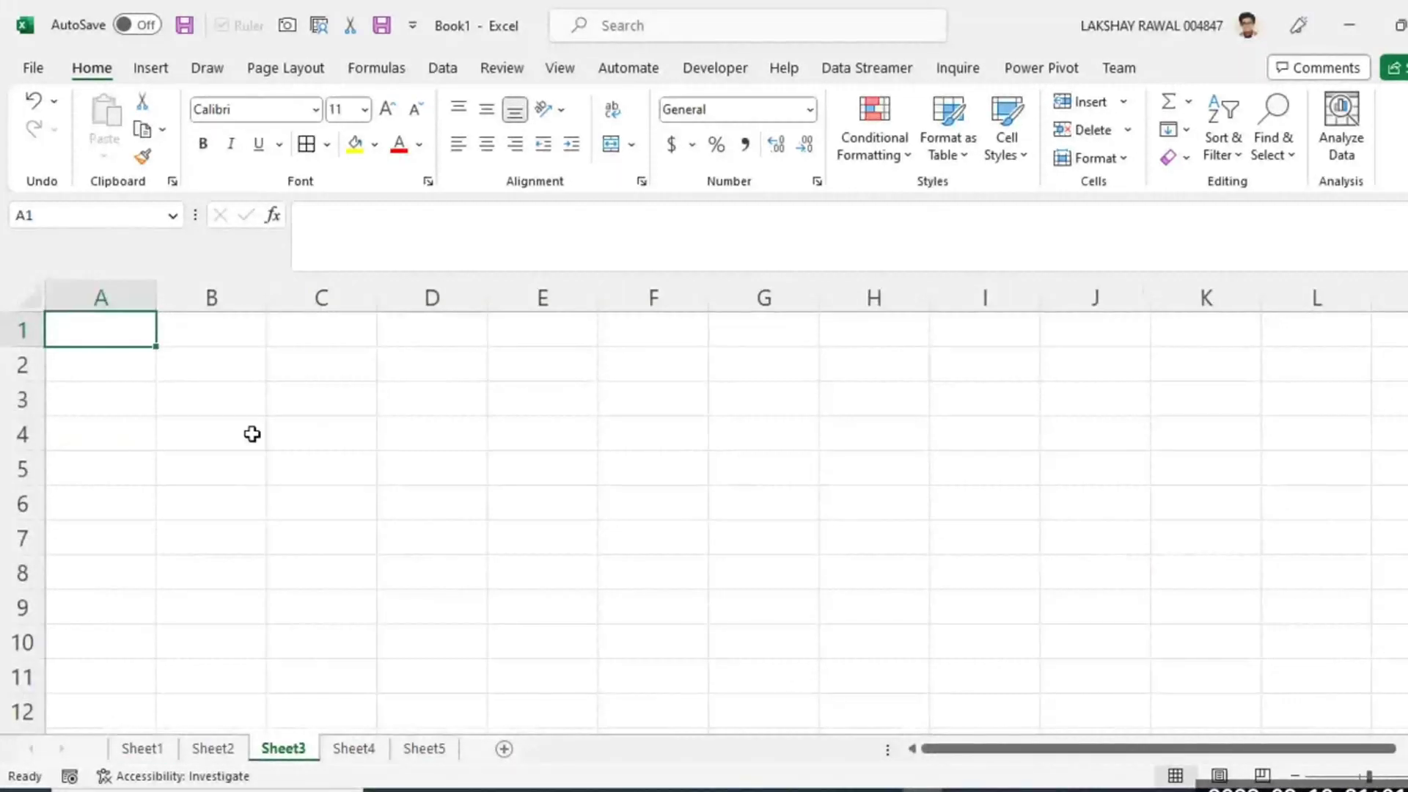
left_click(252, 434)
left_click(355, 143)
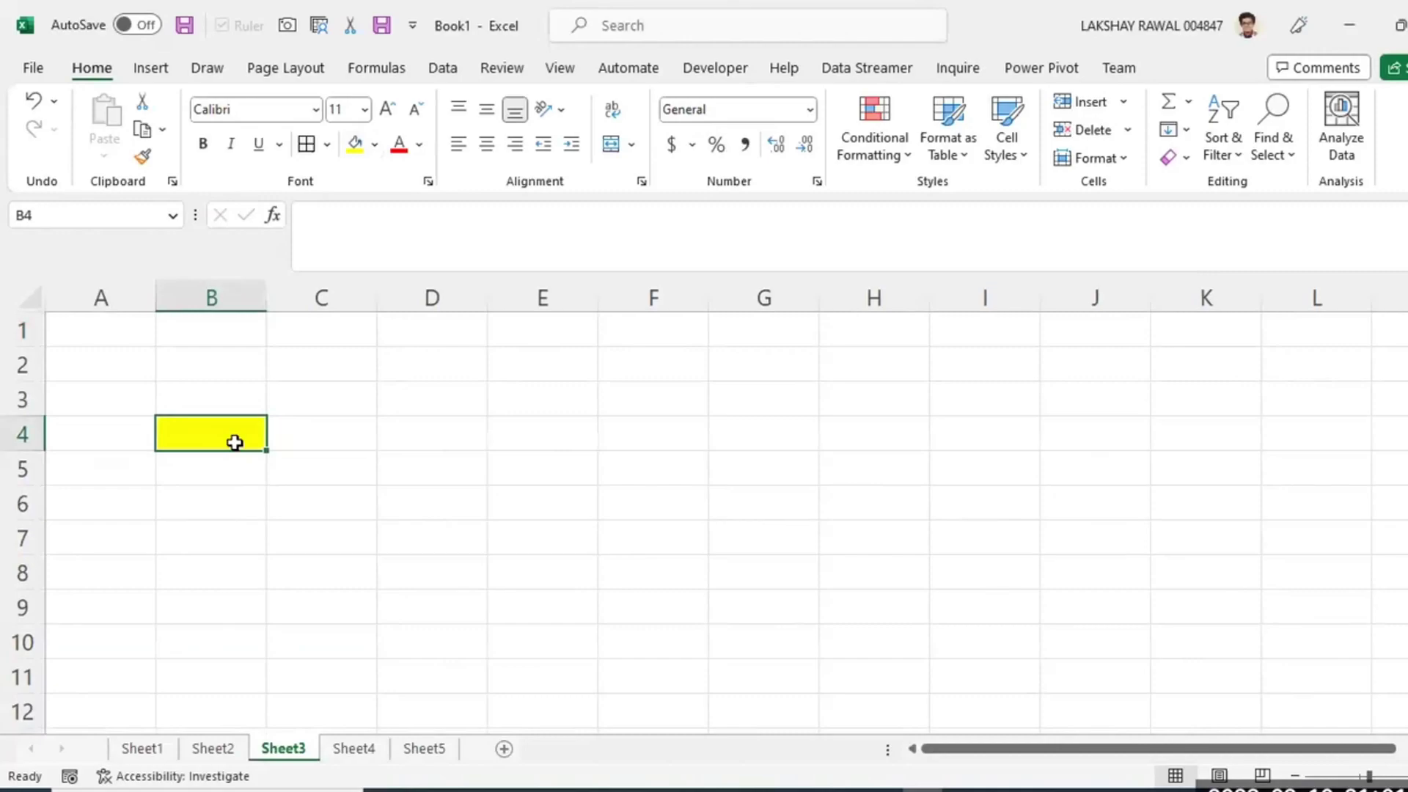
Return to Sheet1 and select the yellow cell B4 after checking its neighbouring cells.
left_click(141, 748)
left_click(283, 474)
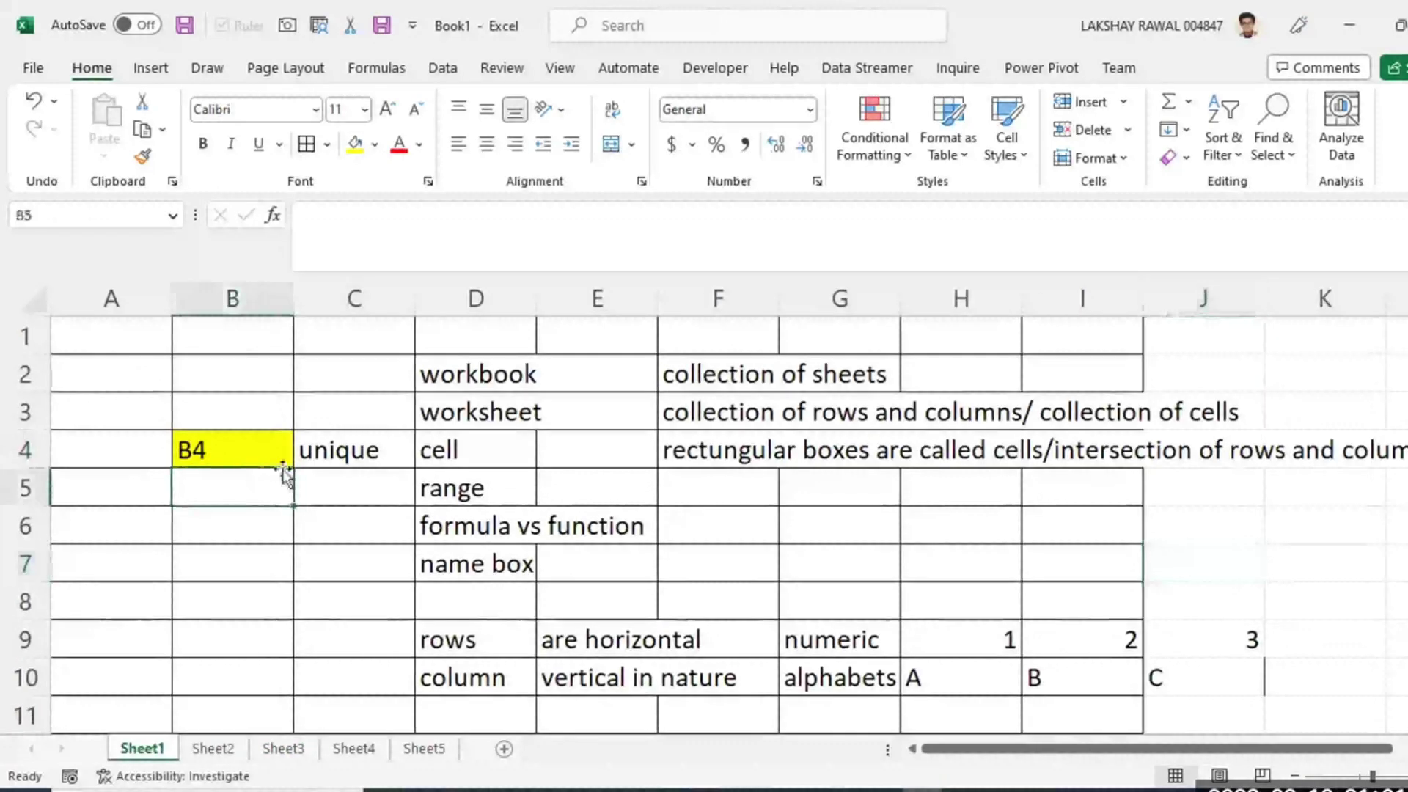
left_click(371, 447)
key("Right")
left_click(235, 446)
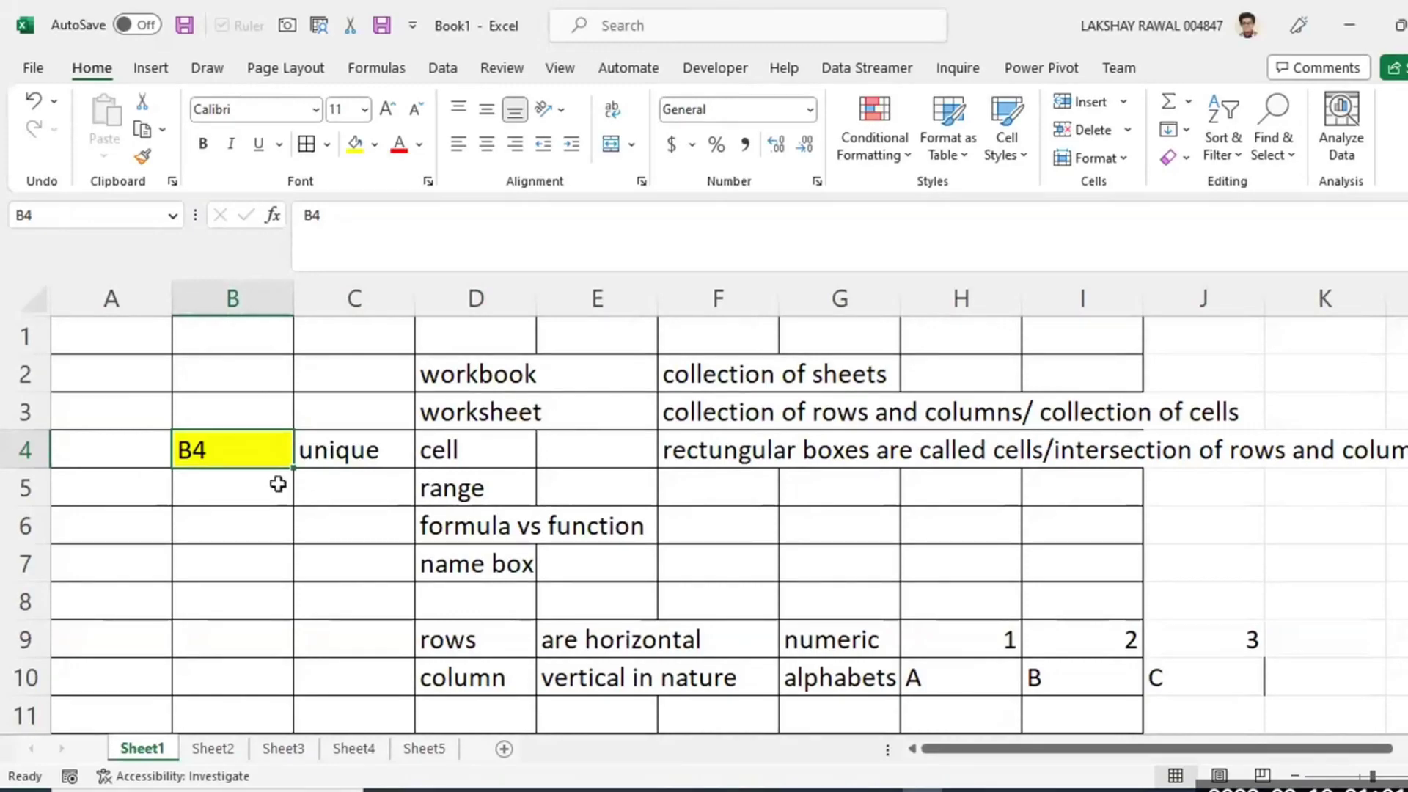
Highlight the selected cell's address in the name box and return to cell B4.
left_click(700, 33)
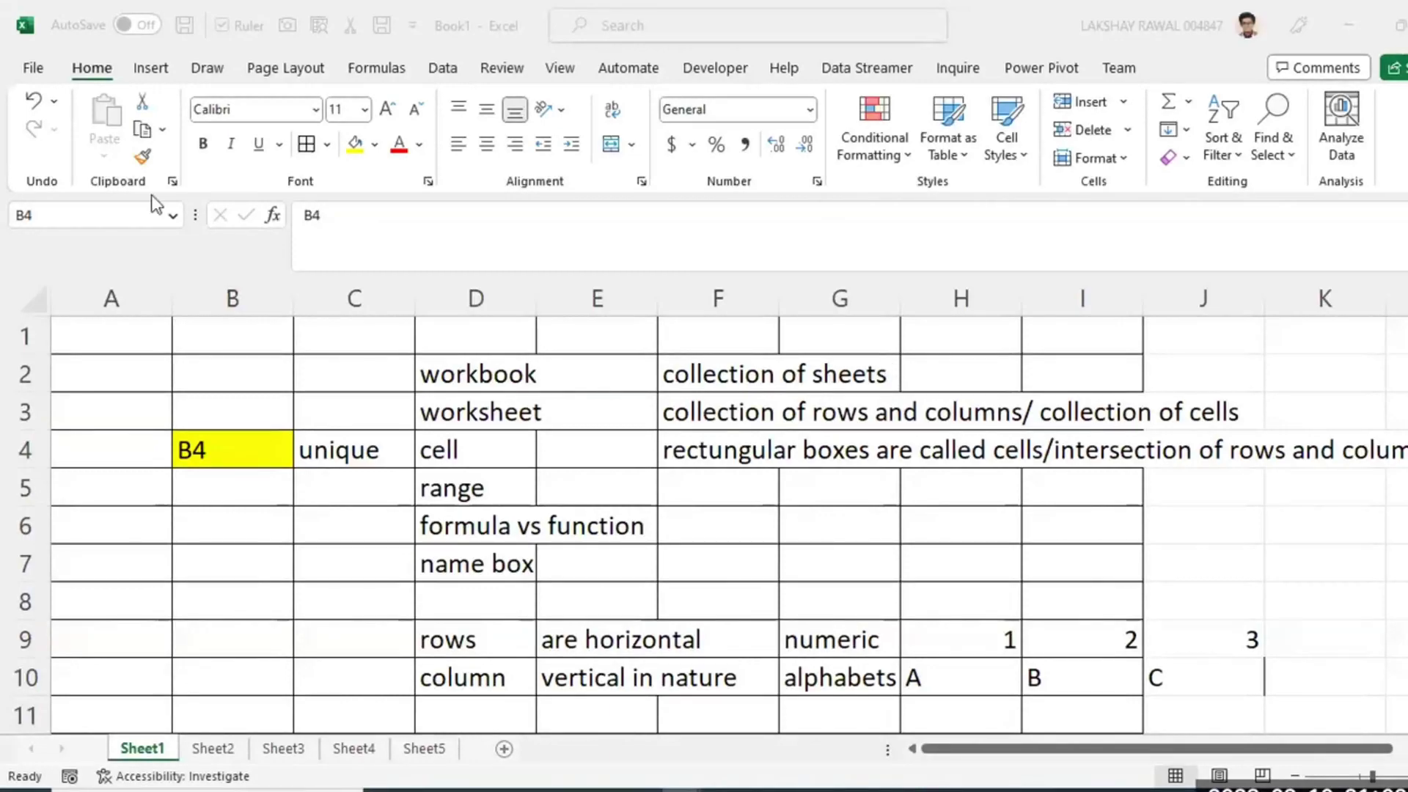
left_click(43, 214)
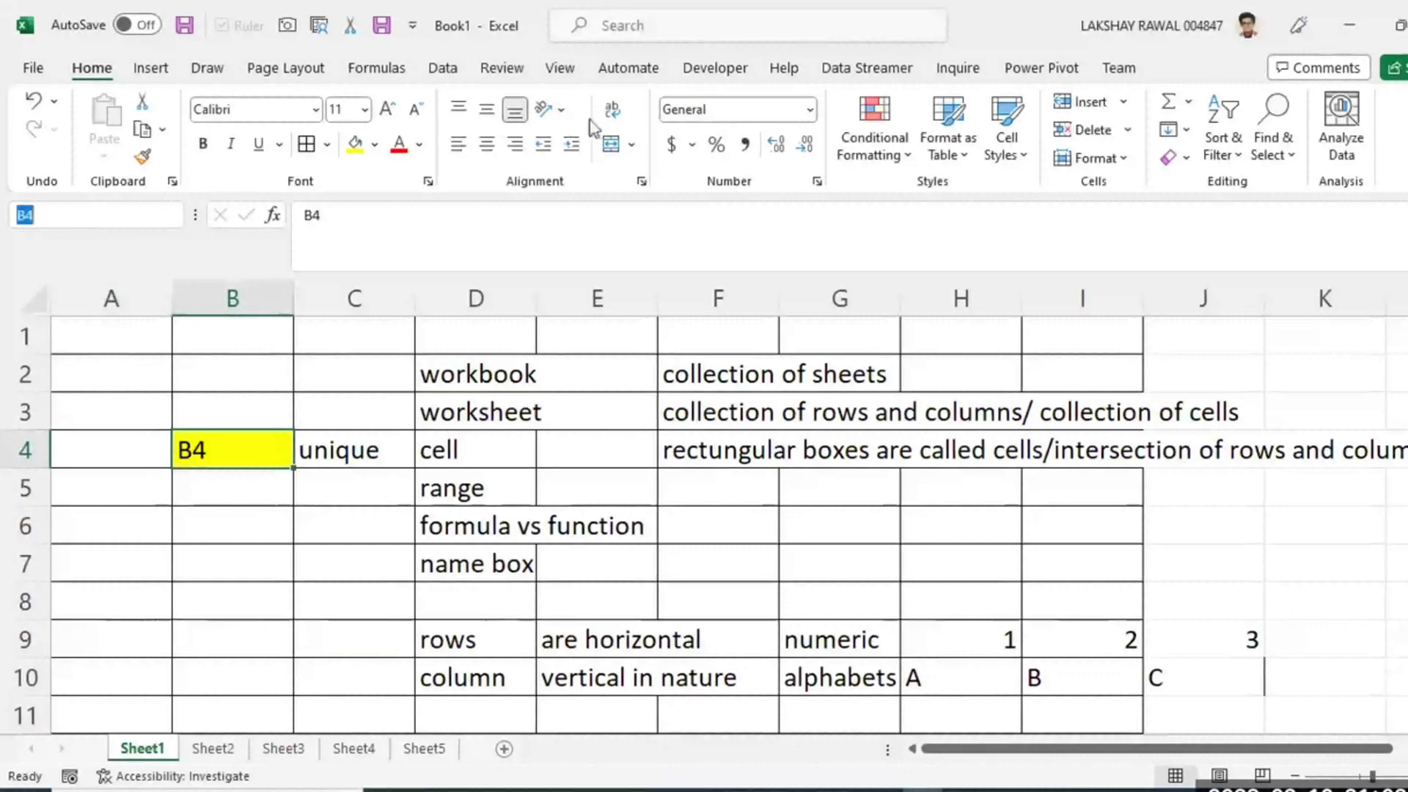
left_click(886, 341)
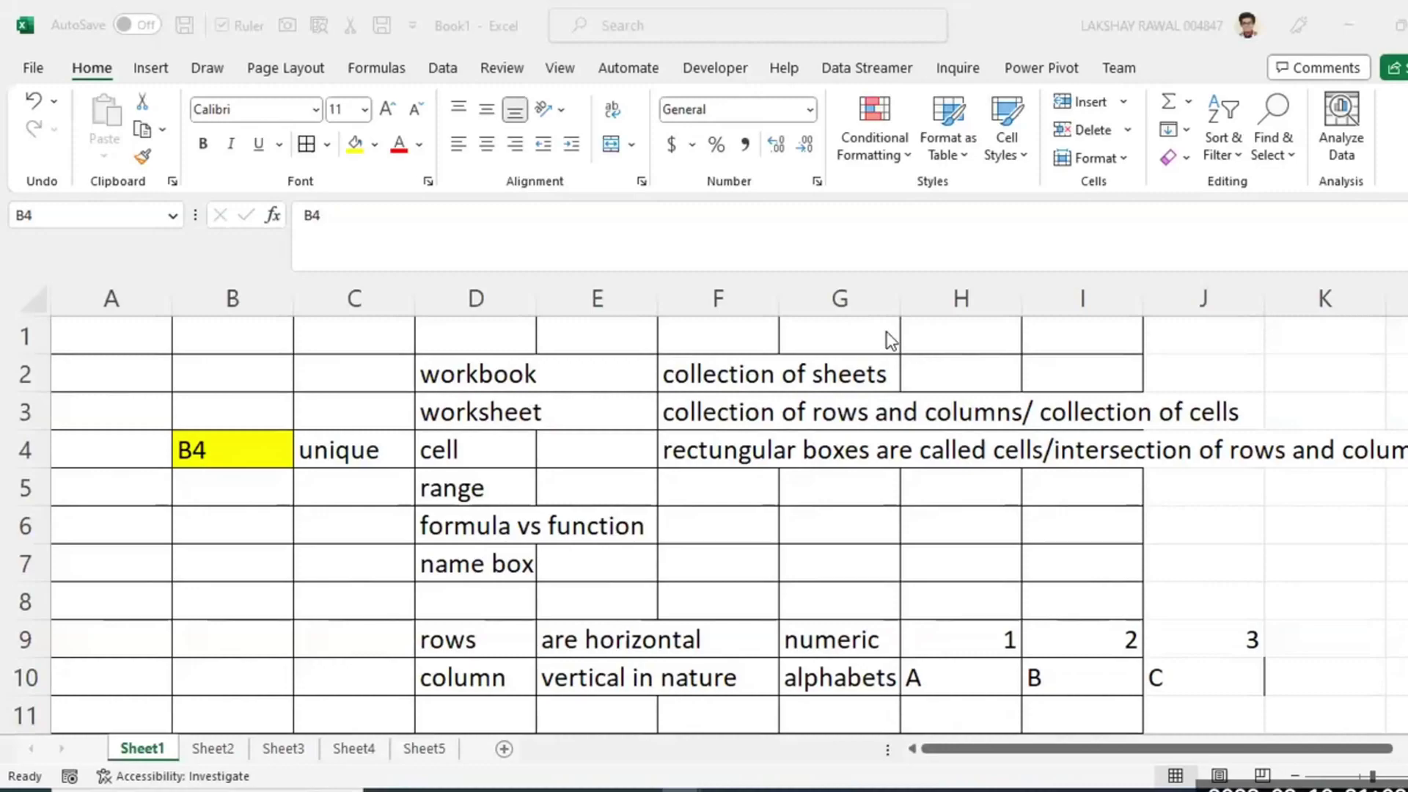
left_click(228, 462)
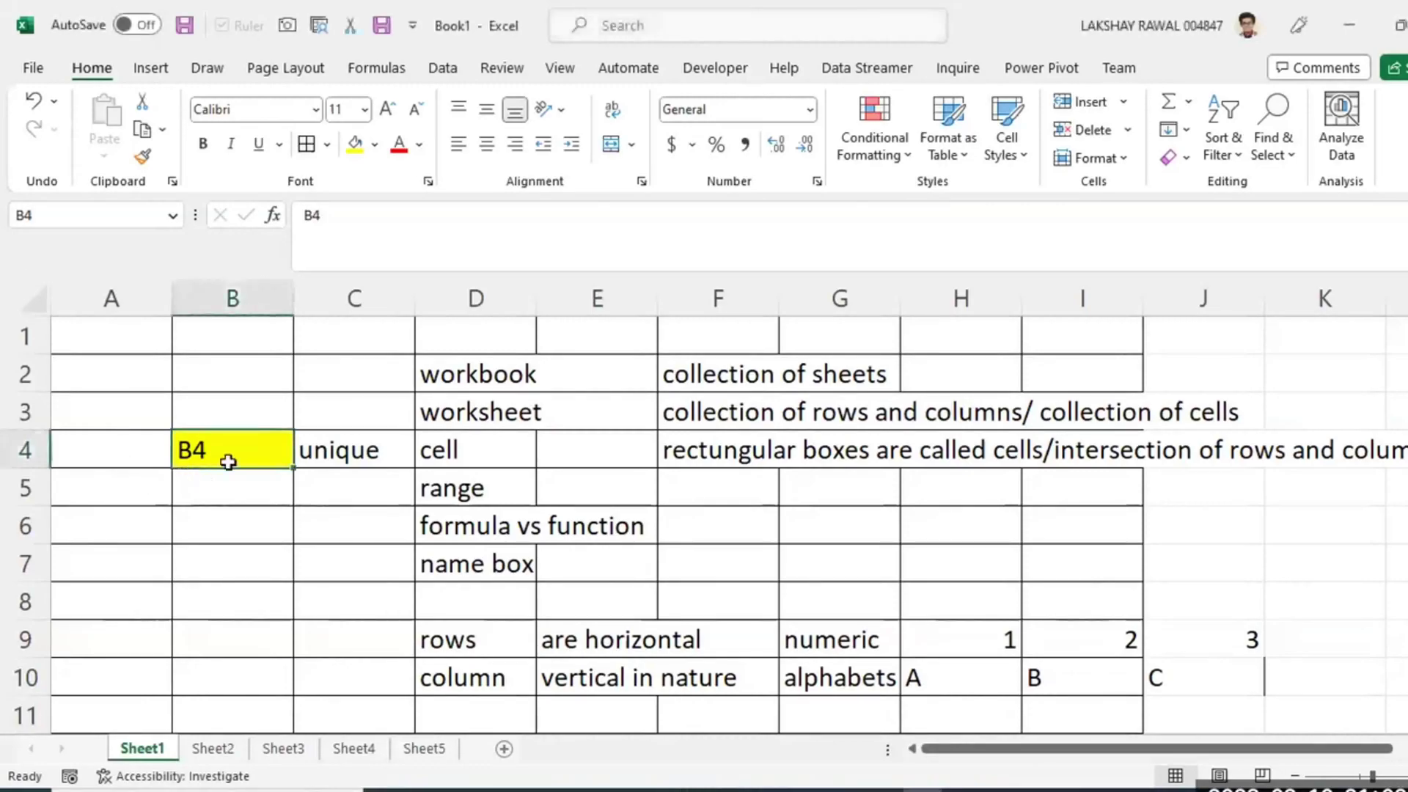
Fill cell B6 on Sheet1 with red and enter its own address, B6, in it.
left_click(265, 522)
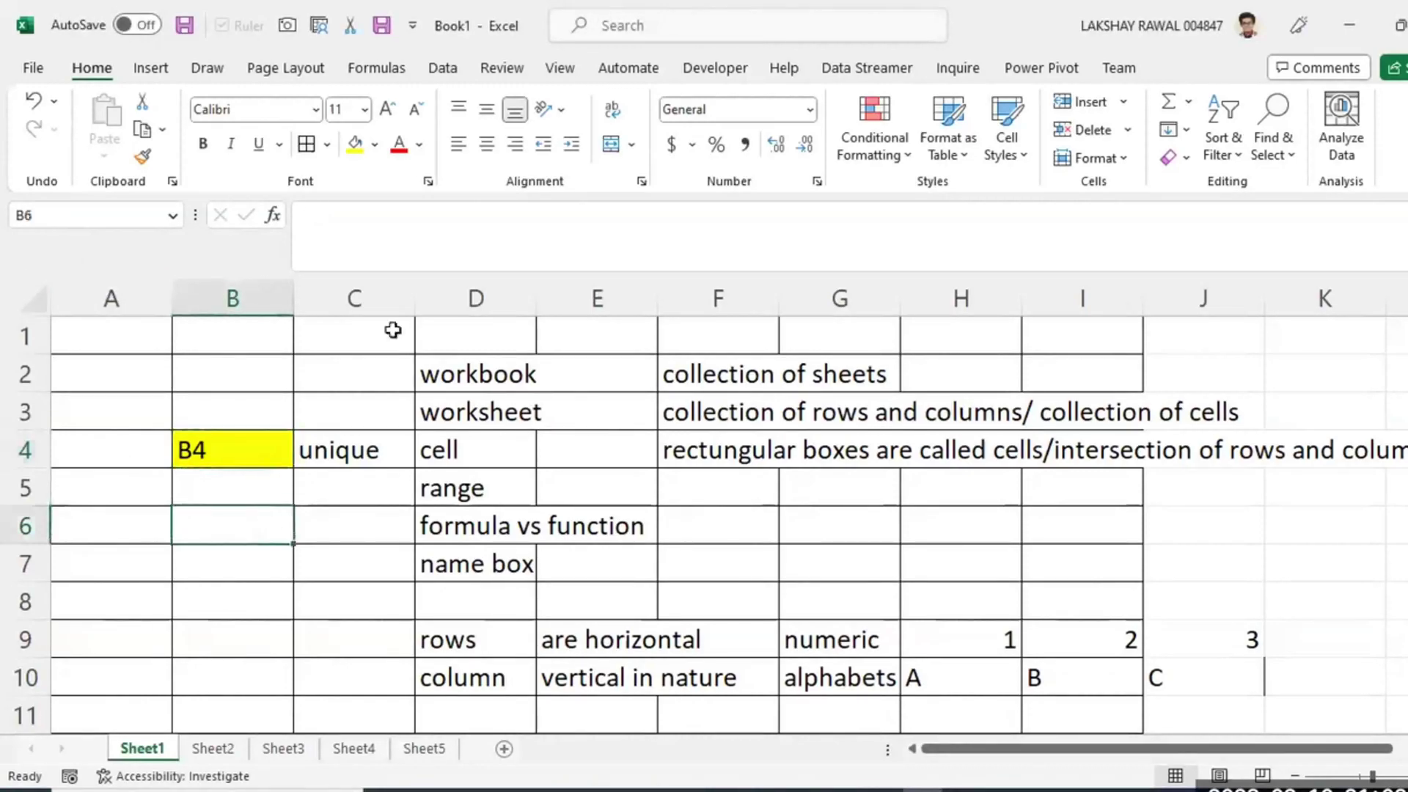
left_click(375, 147)
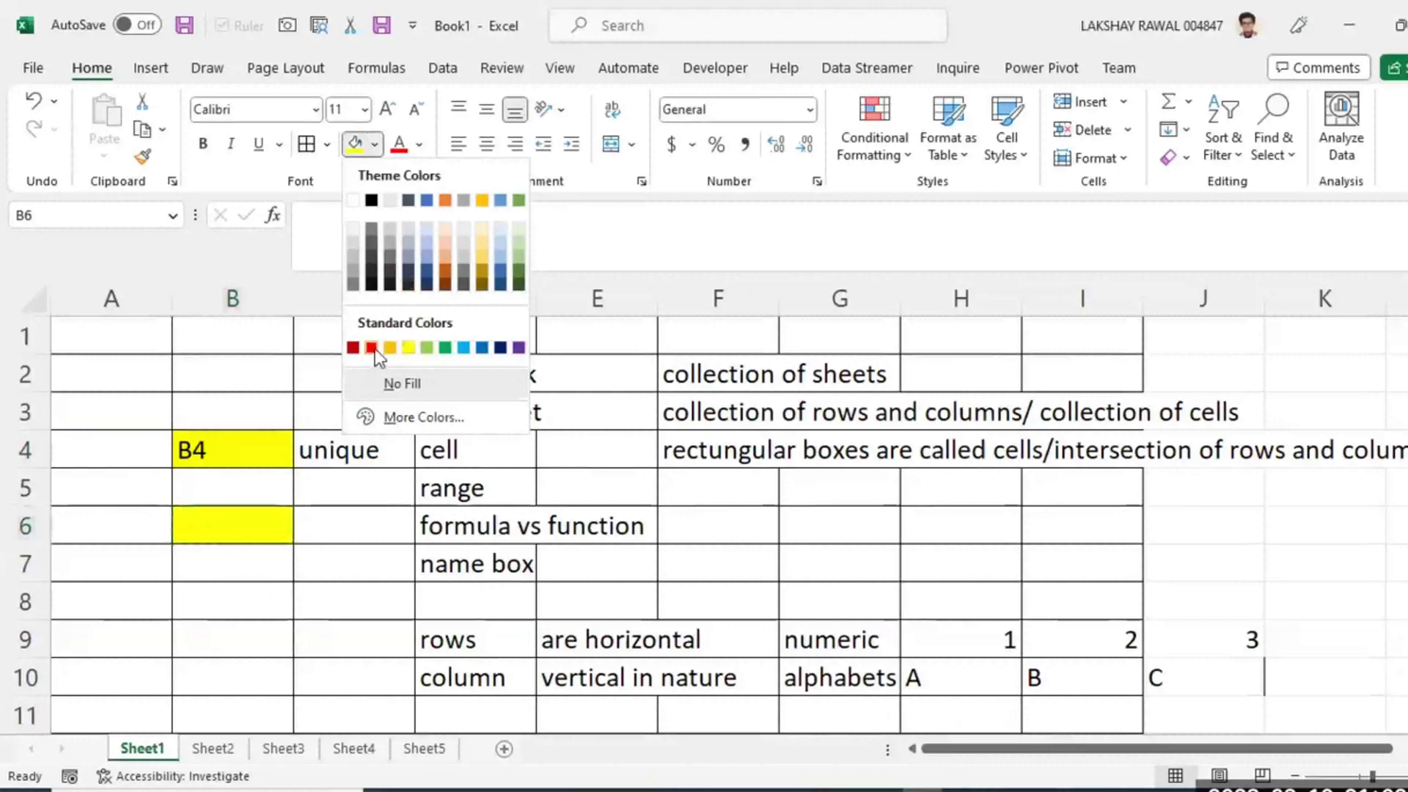
left_click(374, 348)
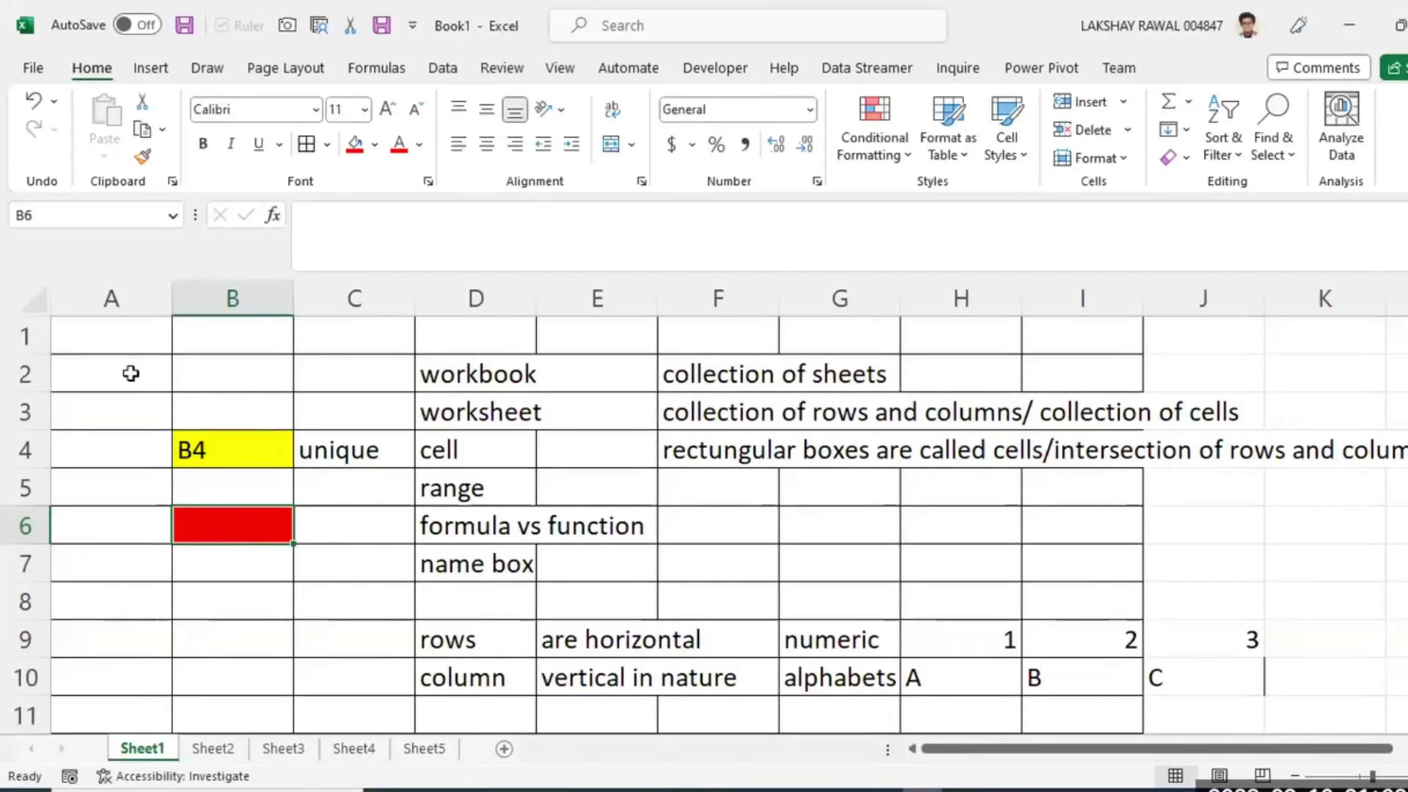
type("b6")
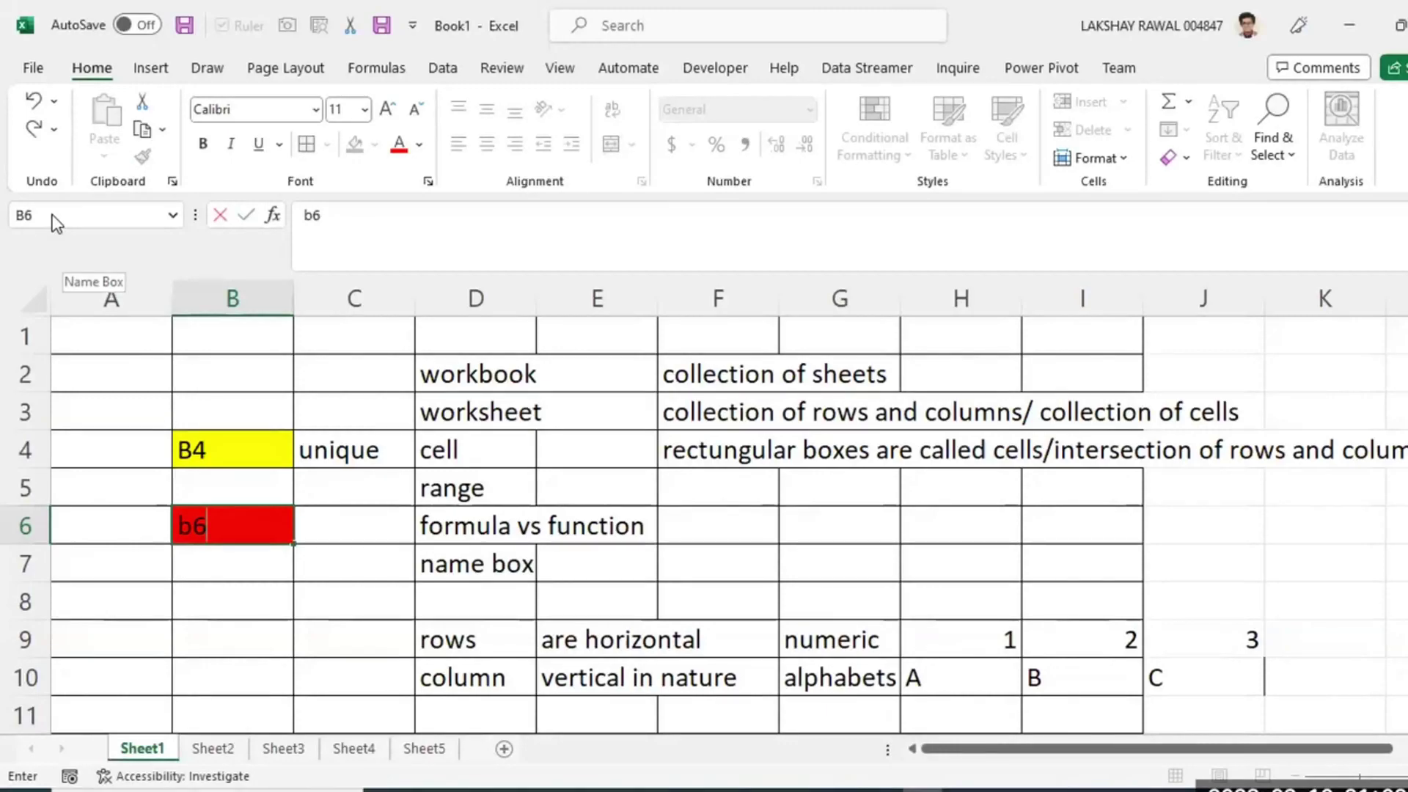
key("BackSpace")
key("BackSpace")
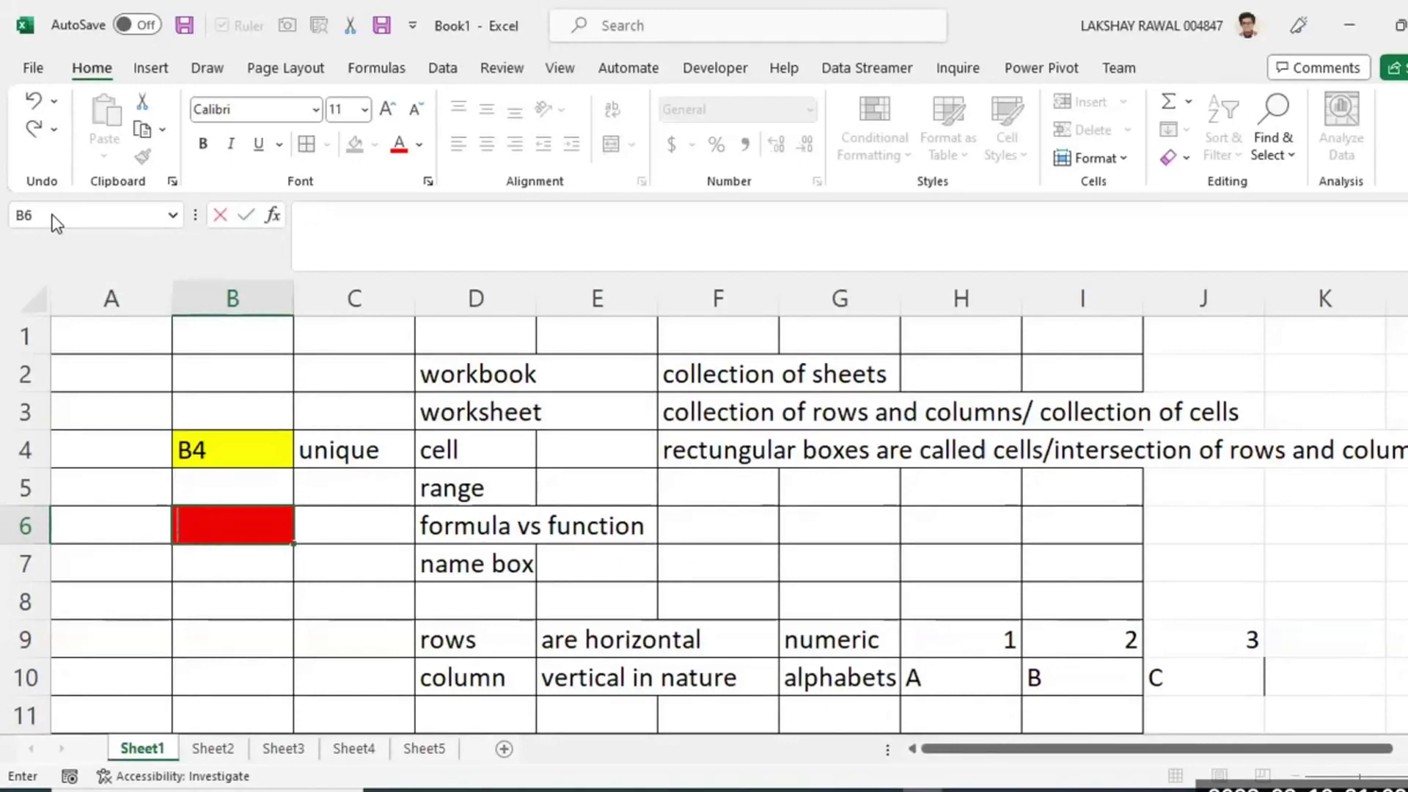
type("B6")
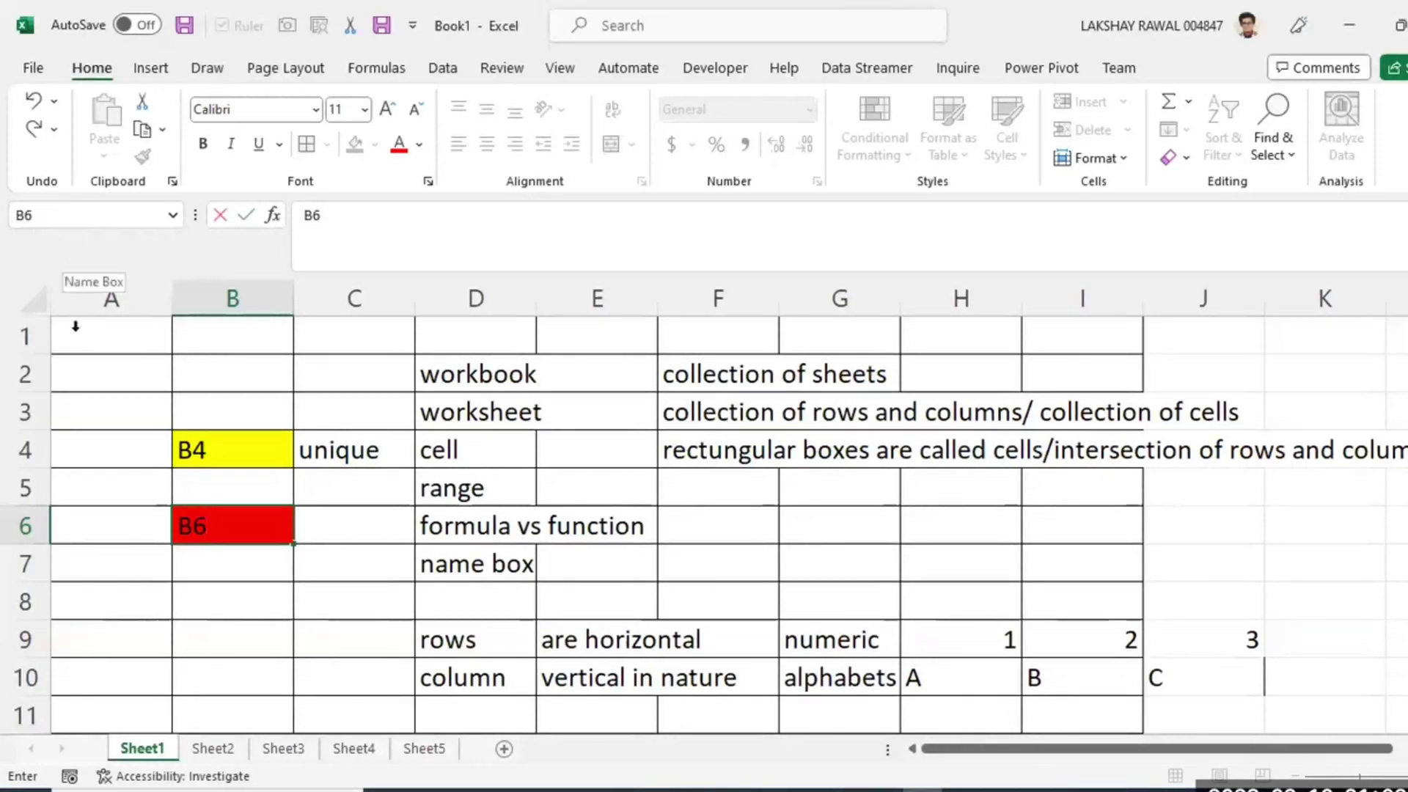
left_click(208, 560)
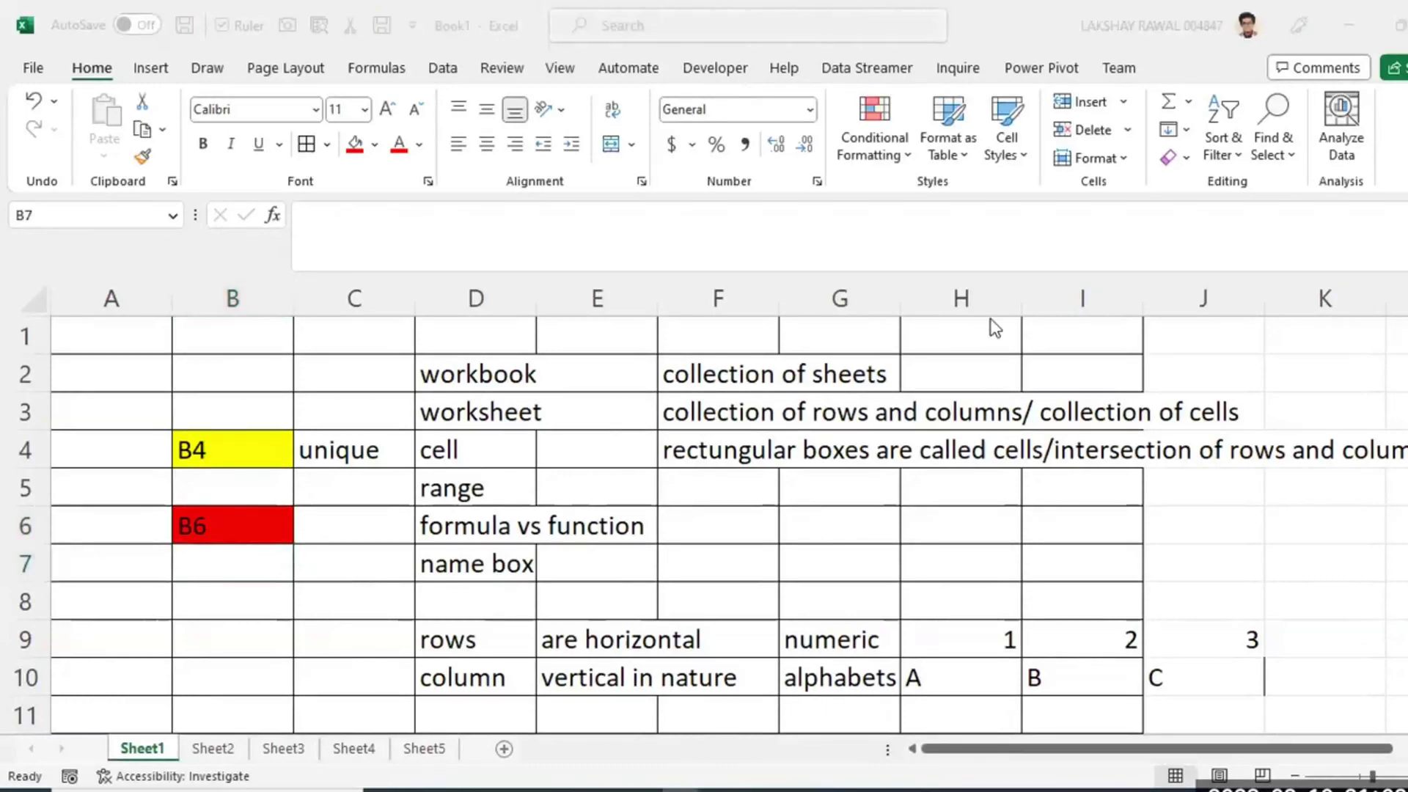
Explain the name box term by entering "it gives address of the active cell" in cell F7.
left_click(239, 569)
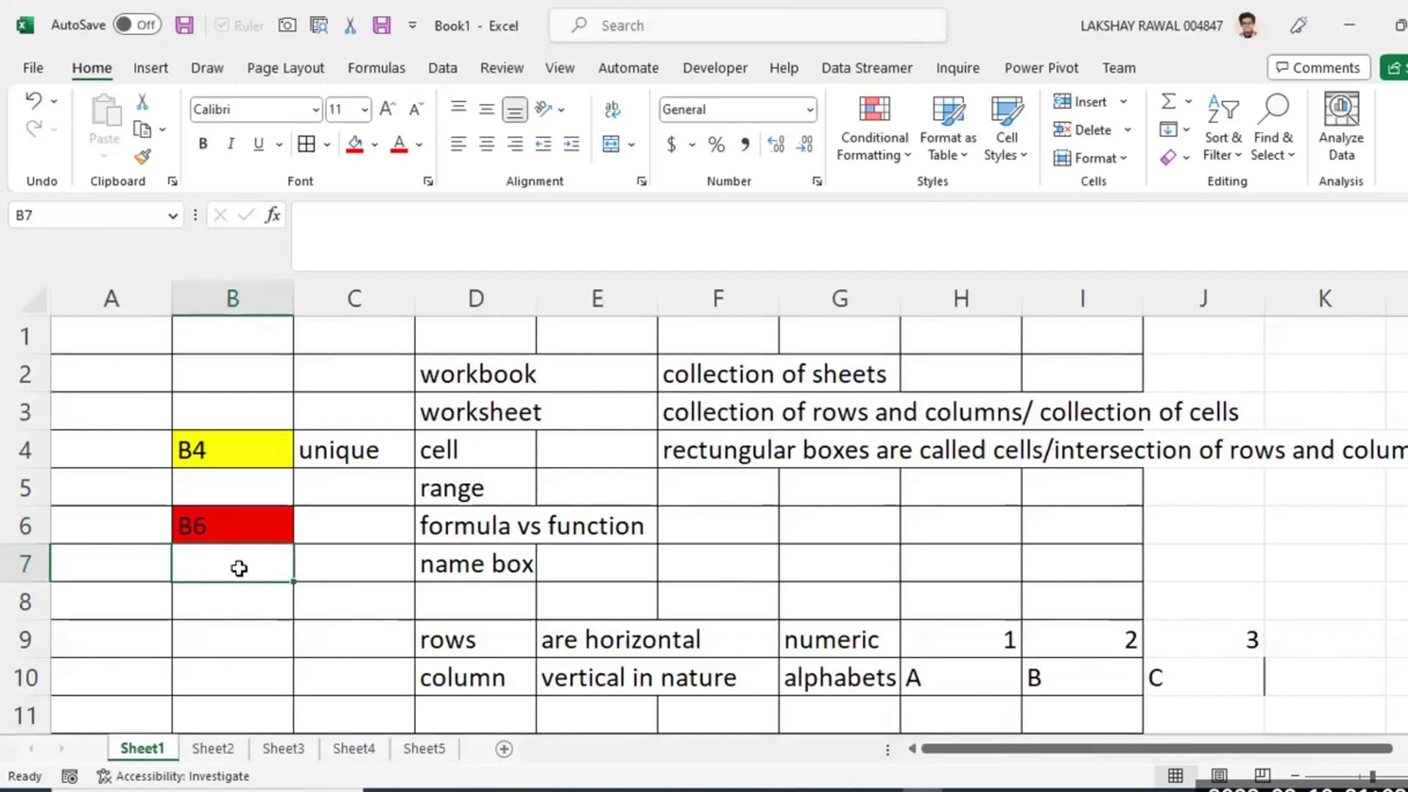
key("Right")
key("Right")
key("Right")
key("Right")
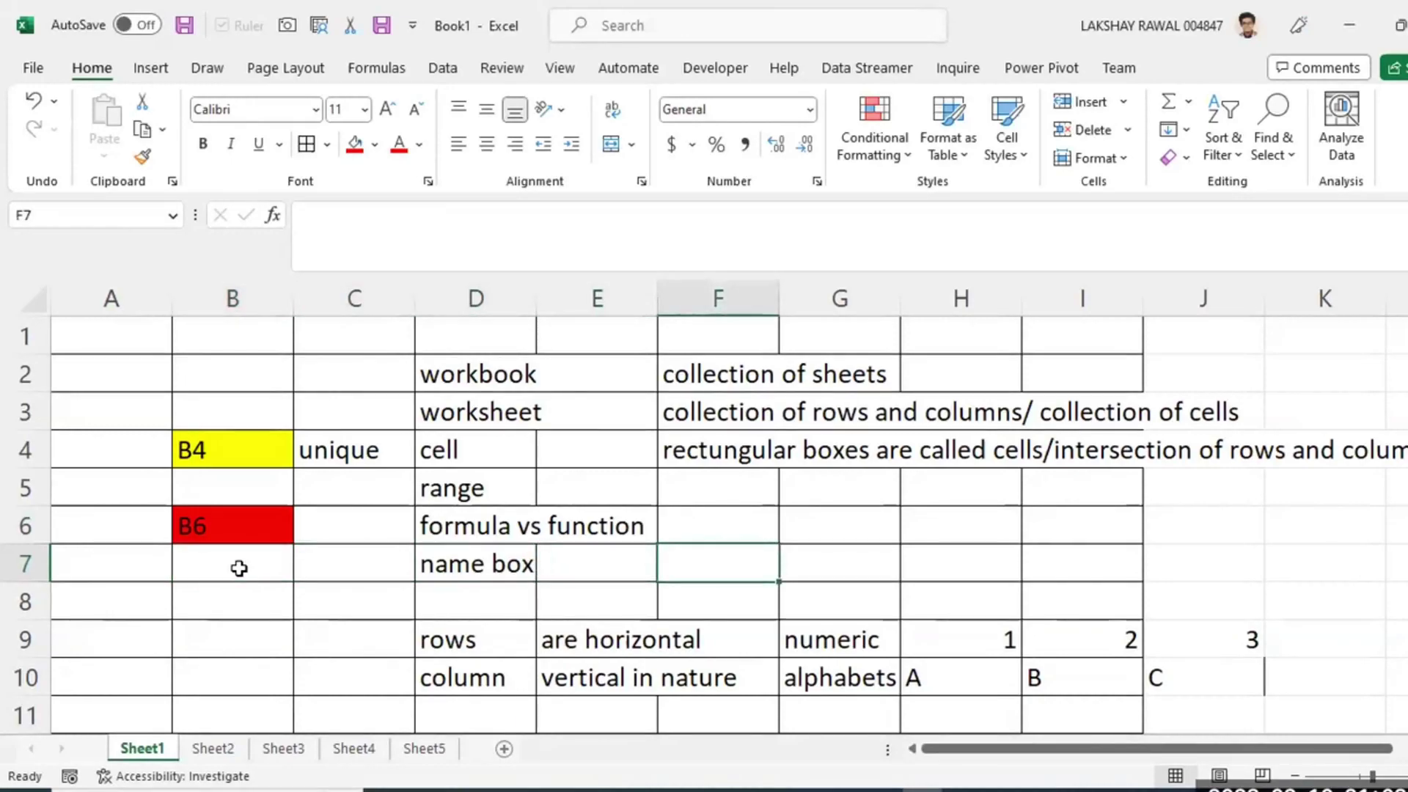
left_click(446, 566)
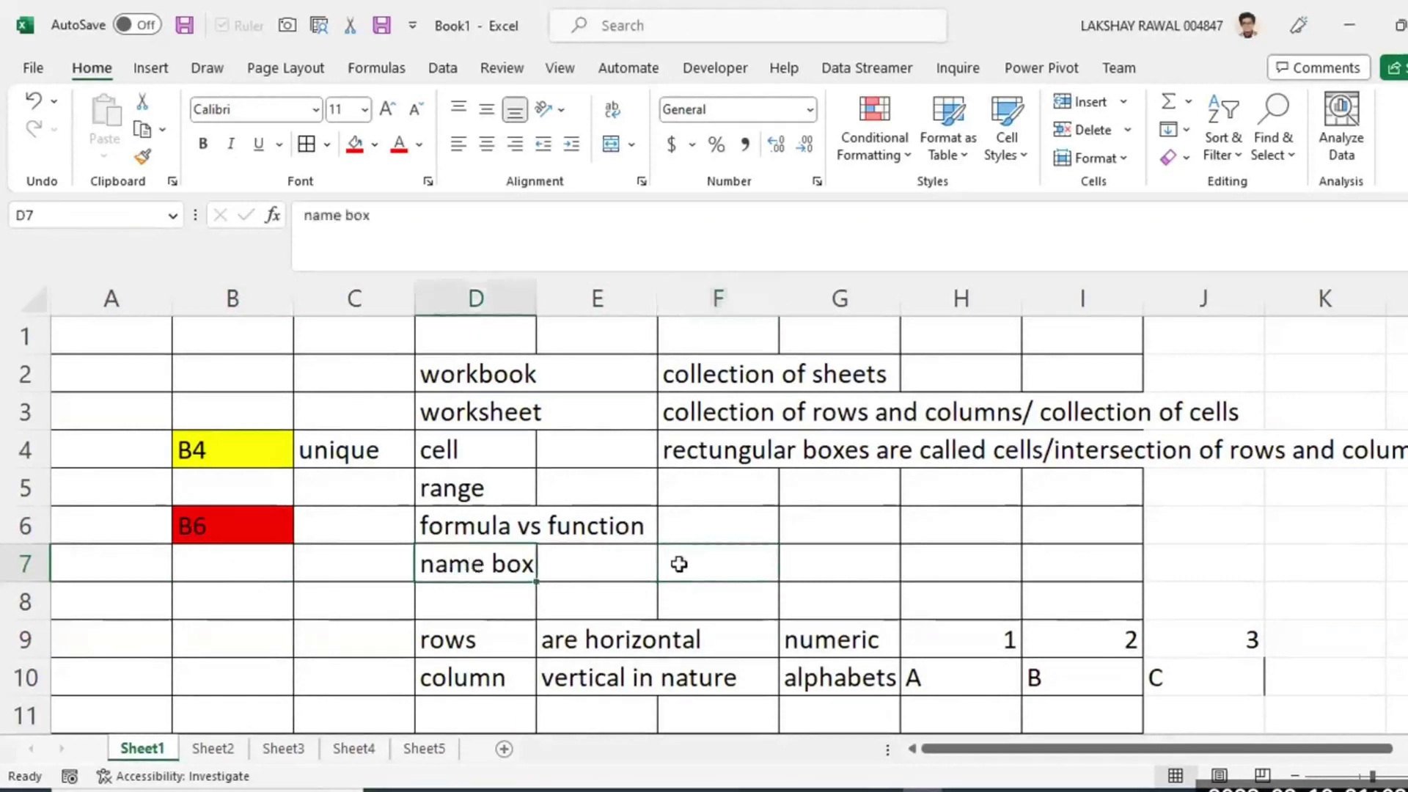
double_click(686, 555)
type("it giv")
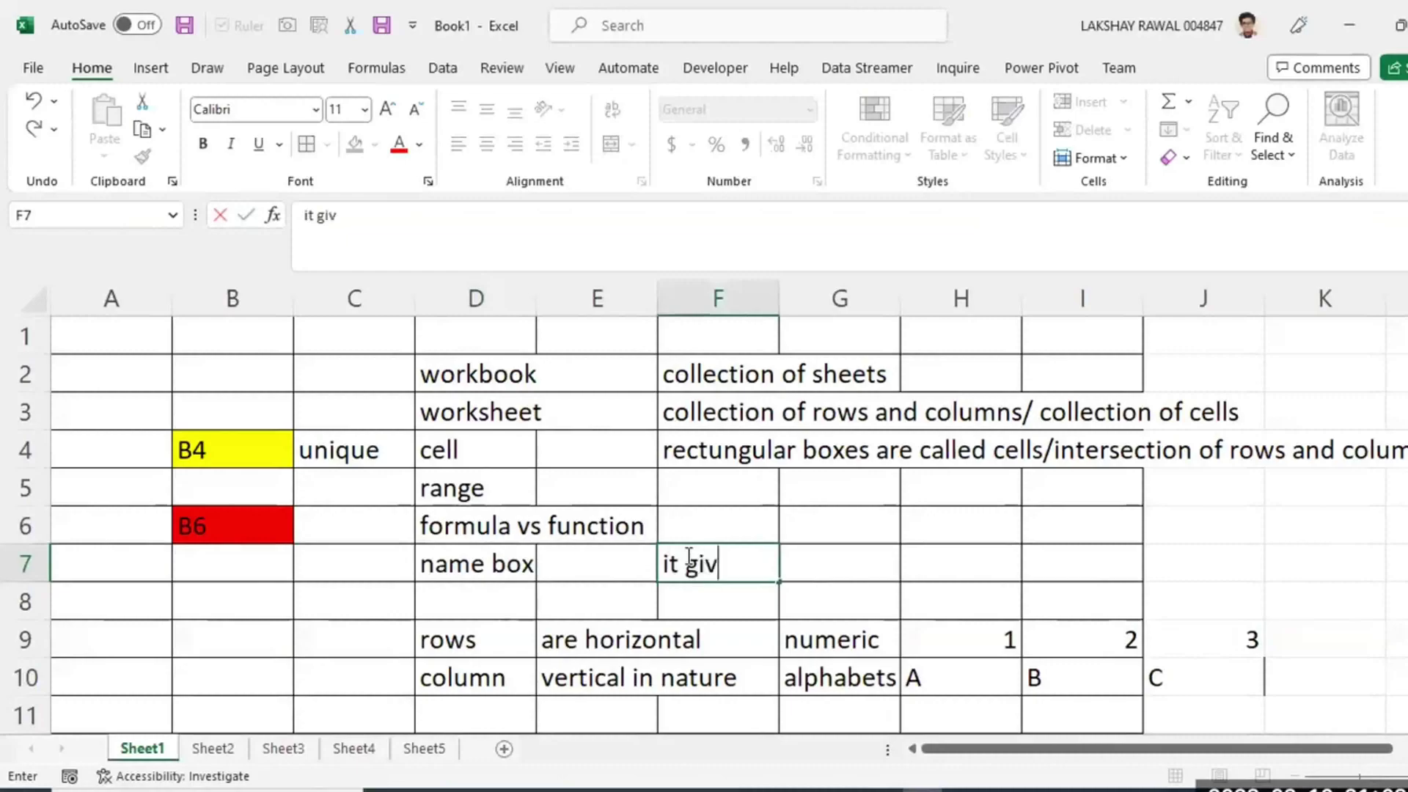
type("es add ")
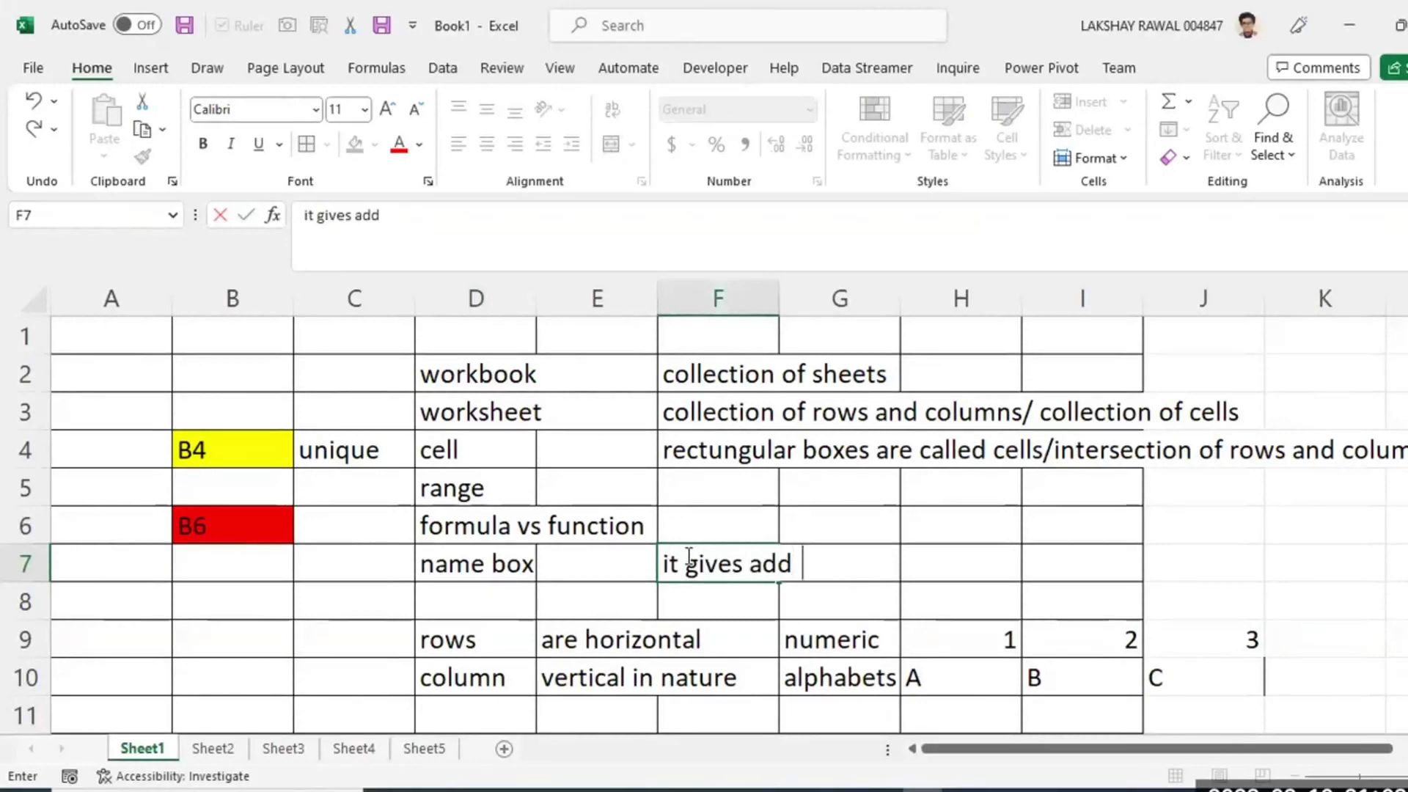
type("ress of the")
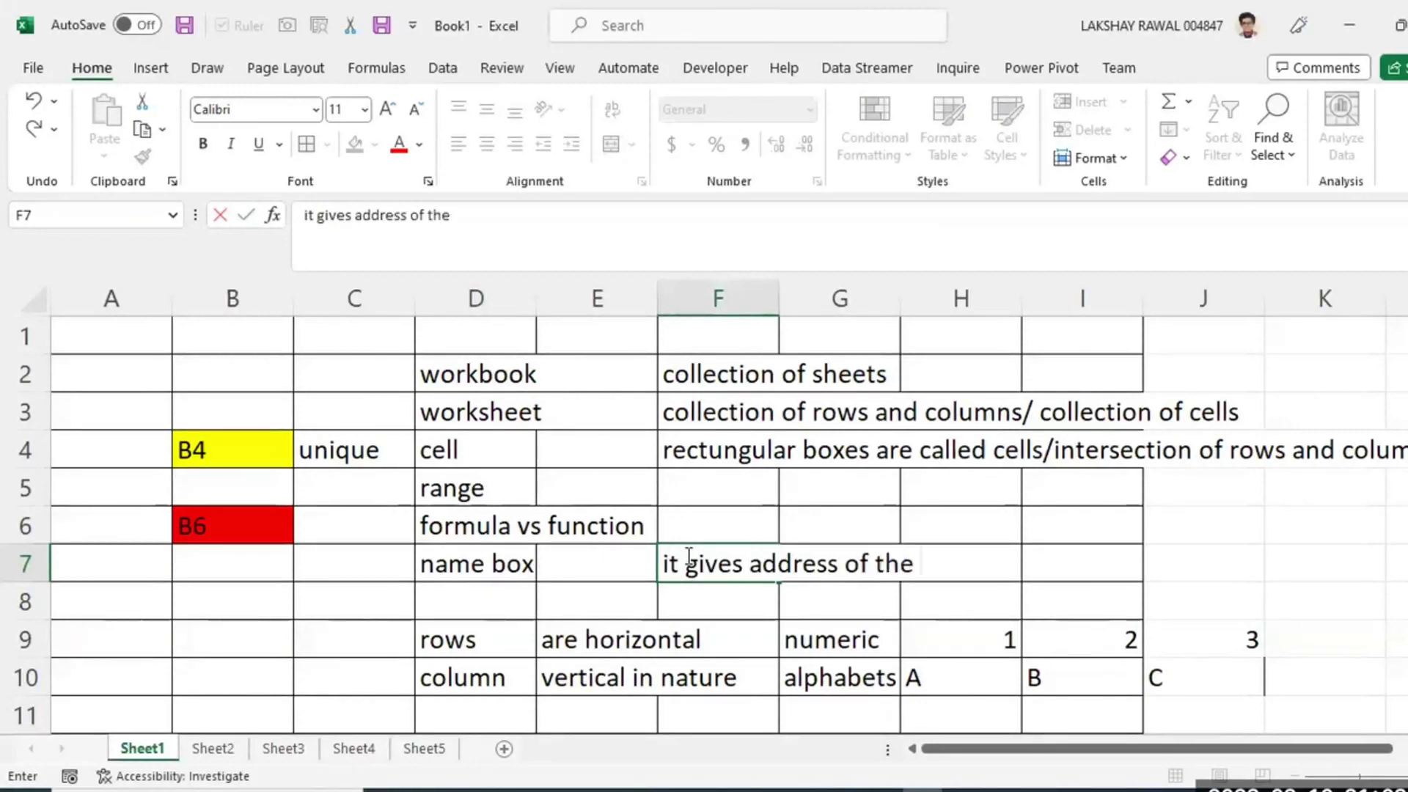
type(" a")
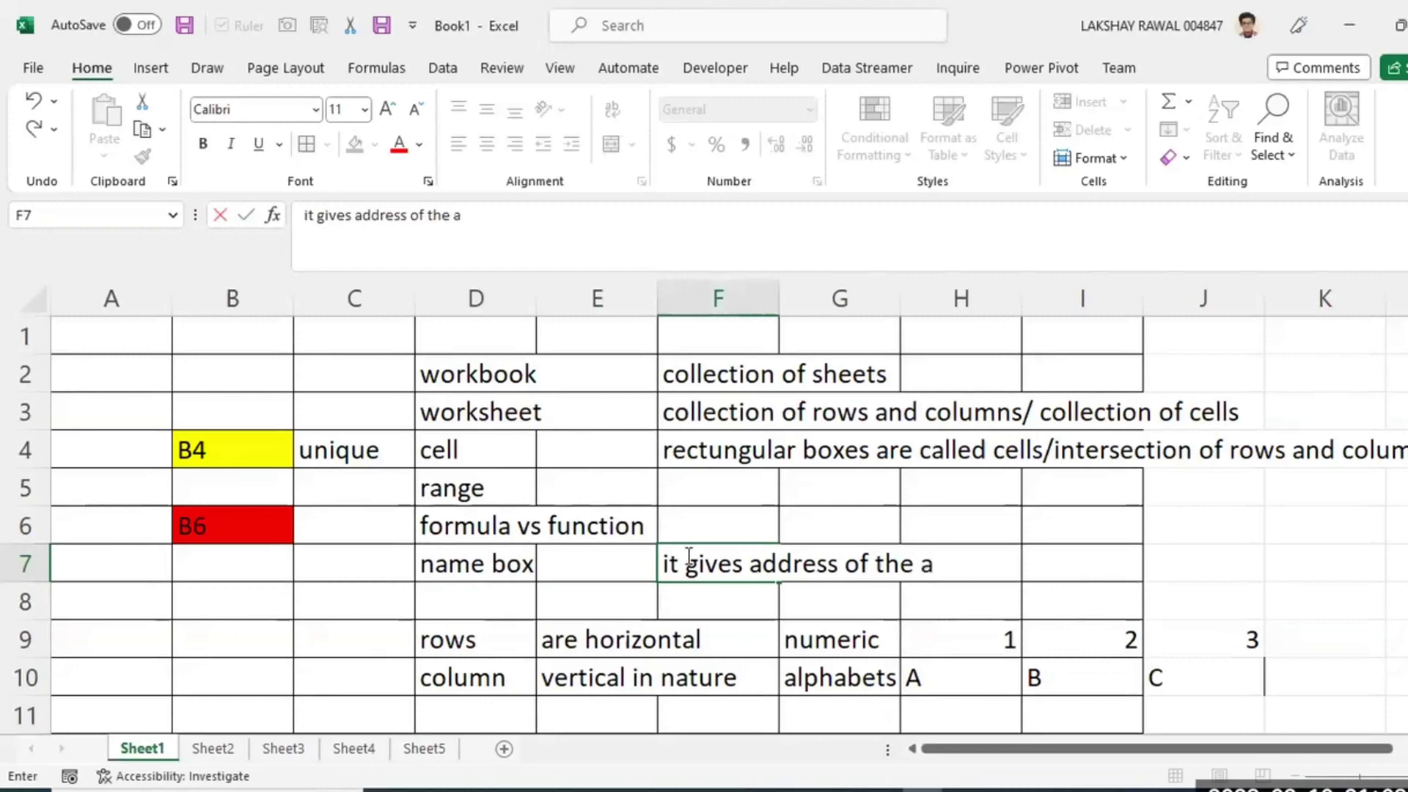
type("ctive cel")
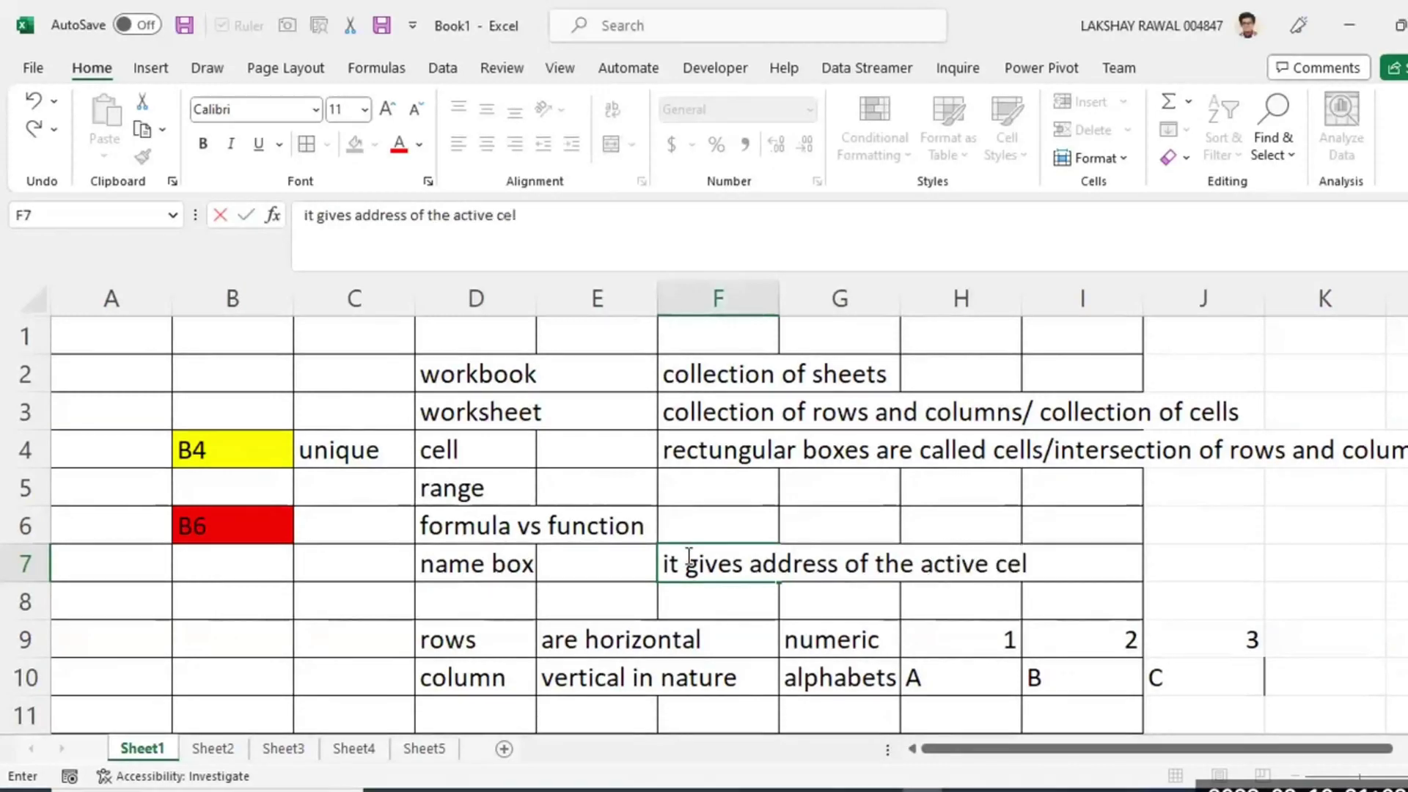
type("l")
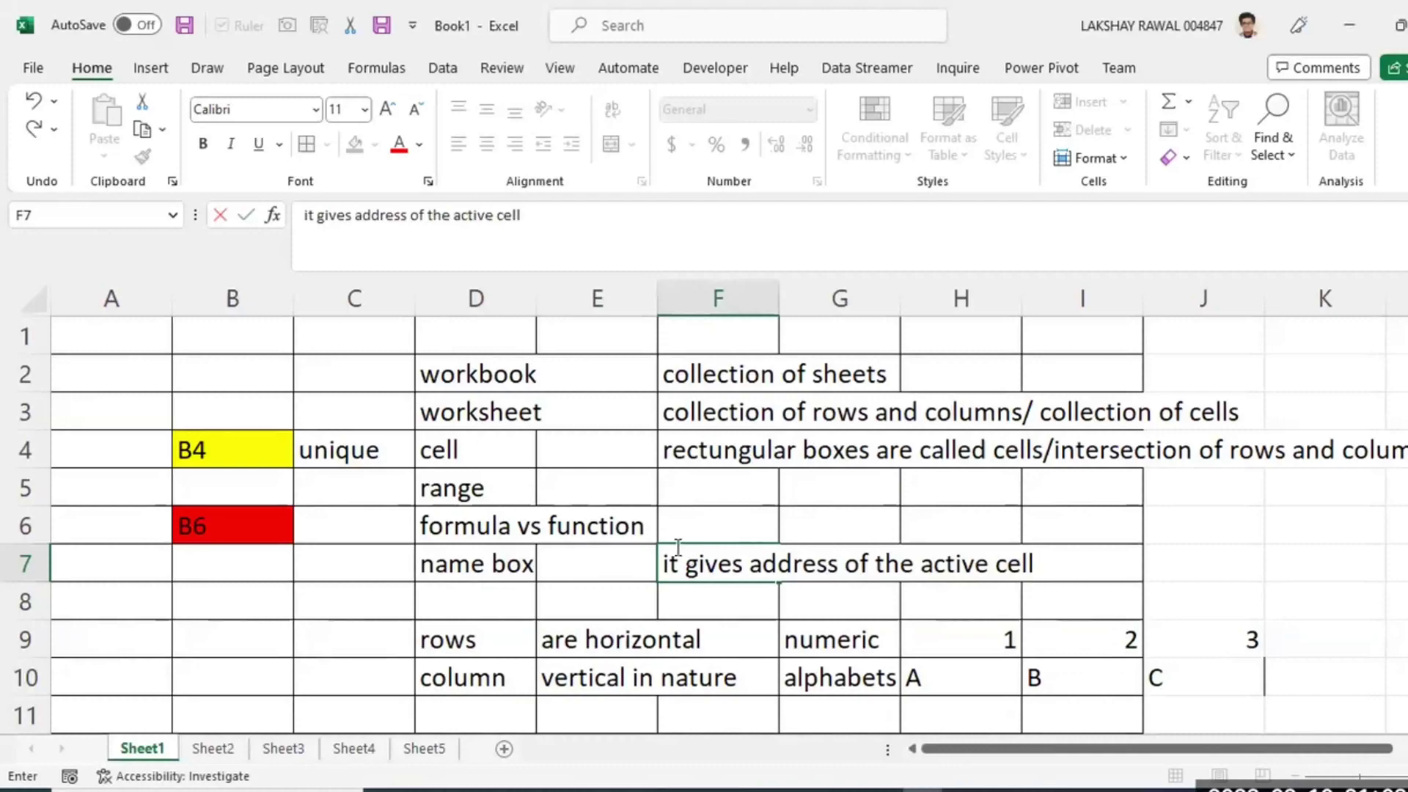
left_click(619, 552)
left_click(754, 565)
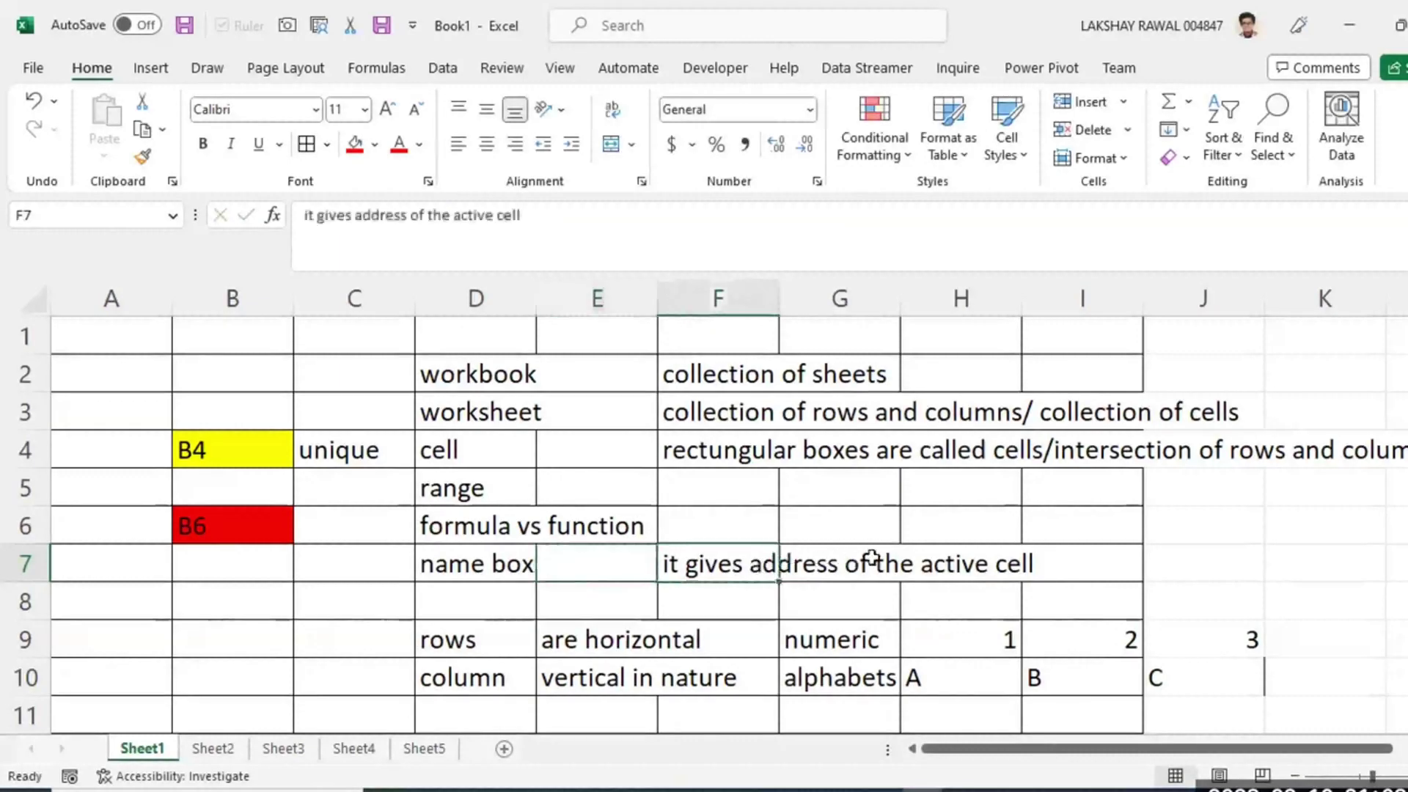
left_click(913, 557)
Fill cell B8 with light green and enter the sample text "hhjjjjjkkjkkk" in it.
left_click(261, 554)
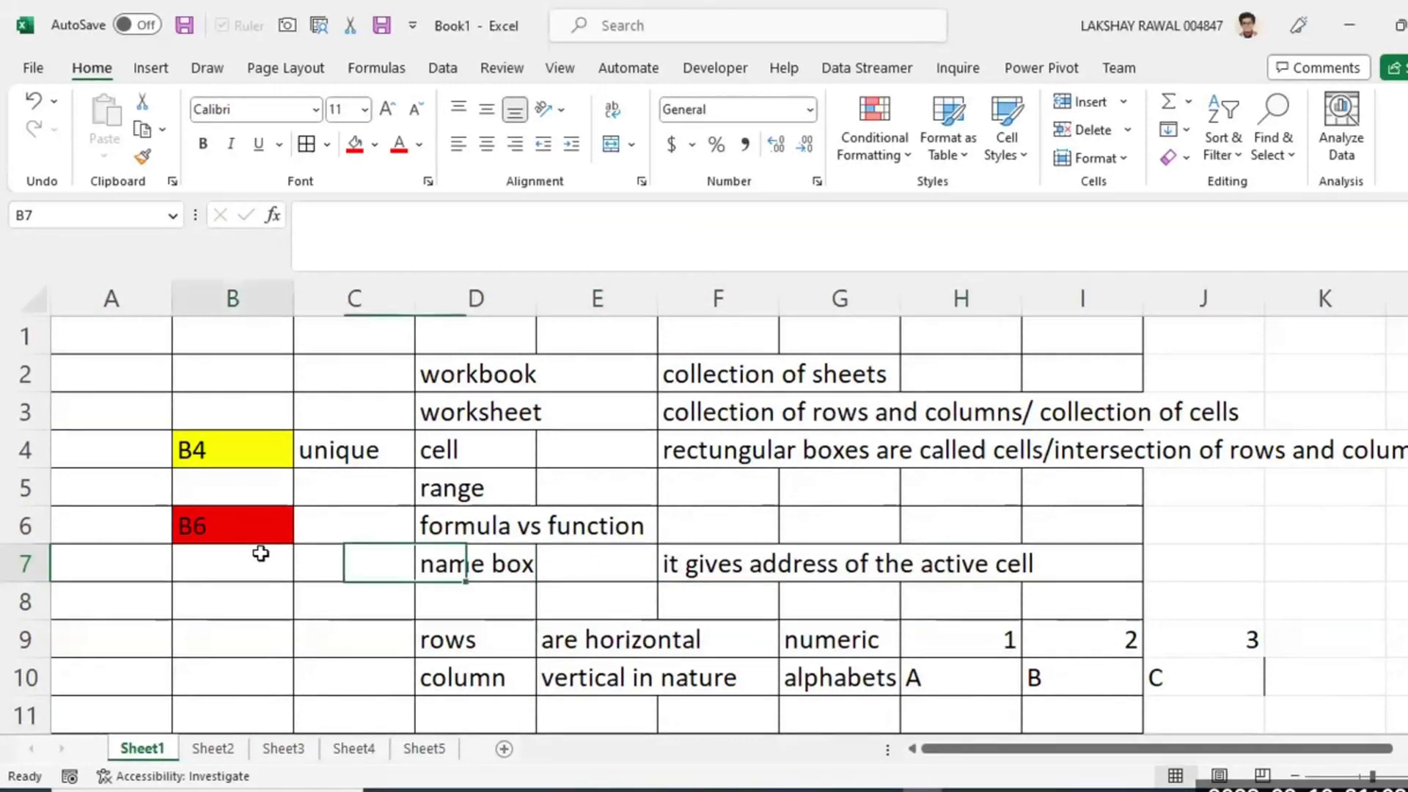
left_click(274, 610)
left_click(374, 144)
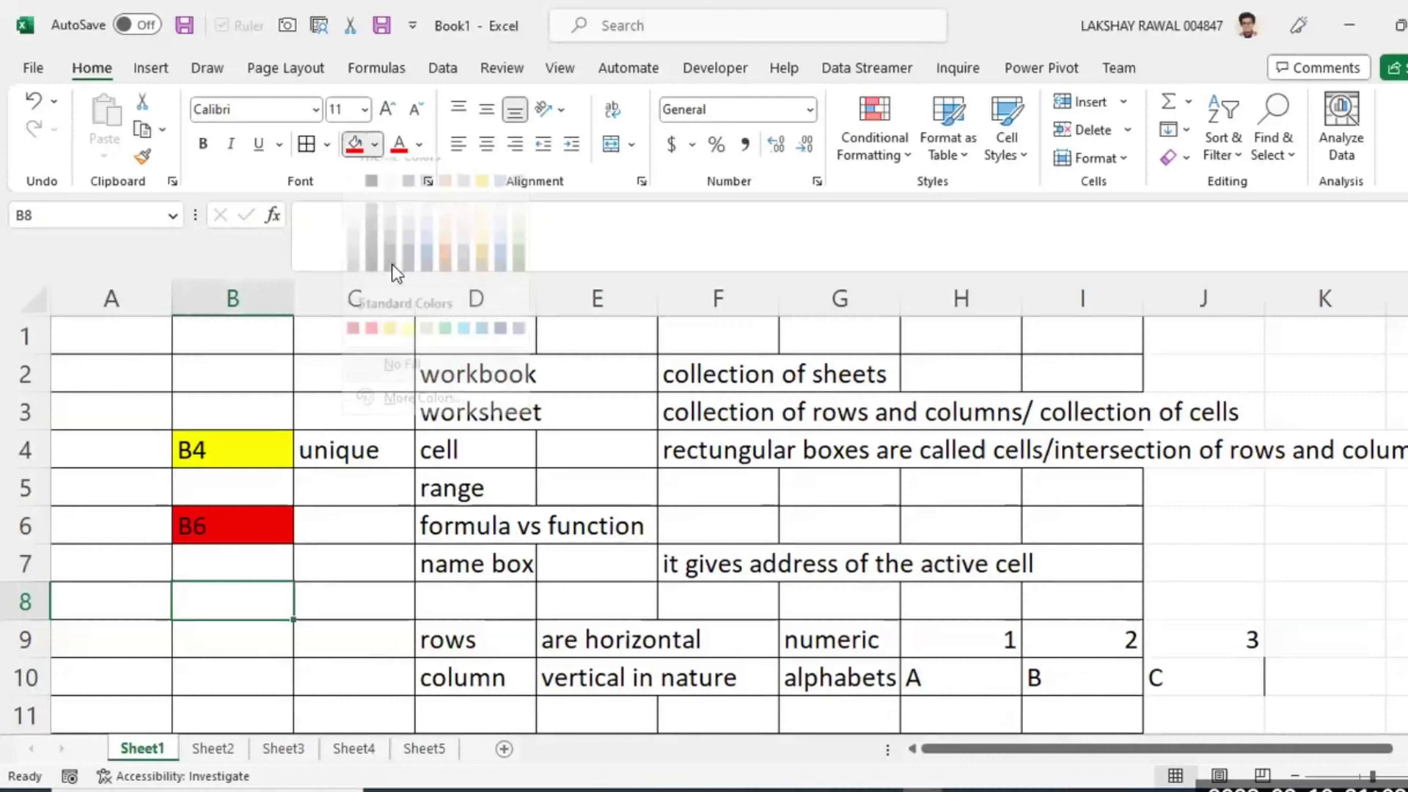
left_click(427, 347)
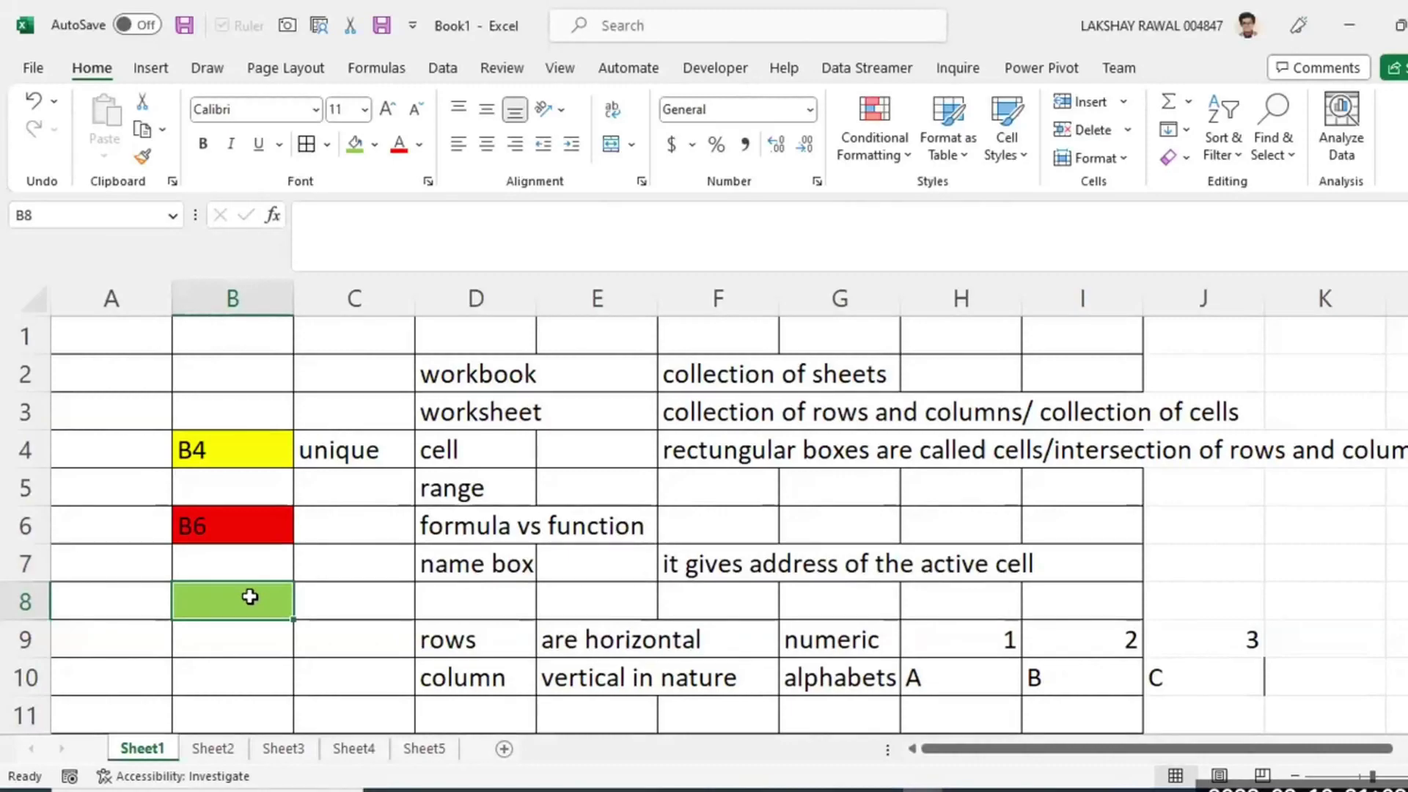
type("hhjjjjkkj")
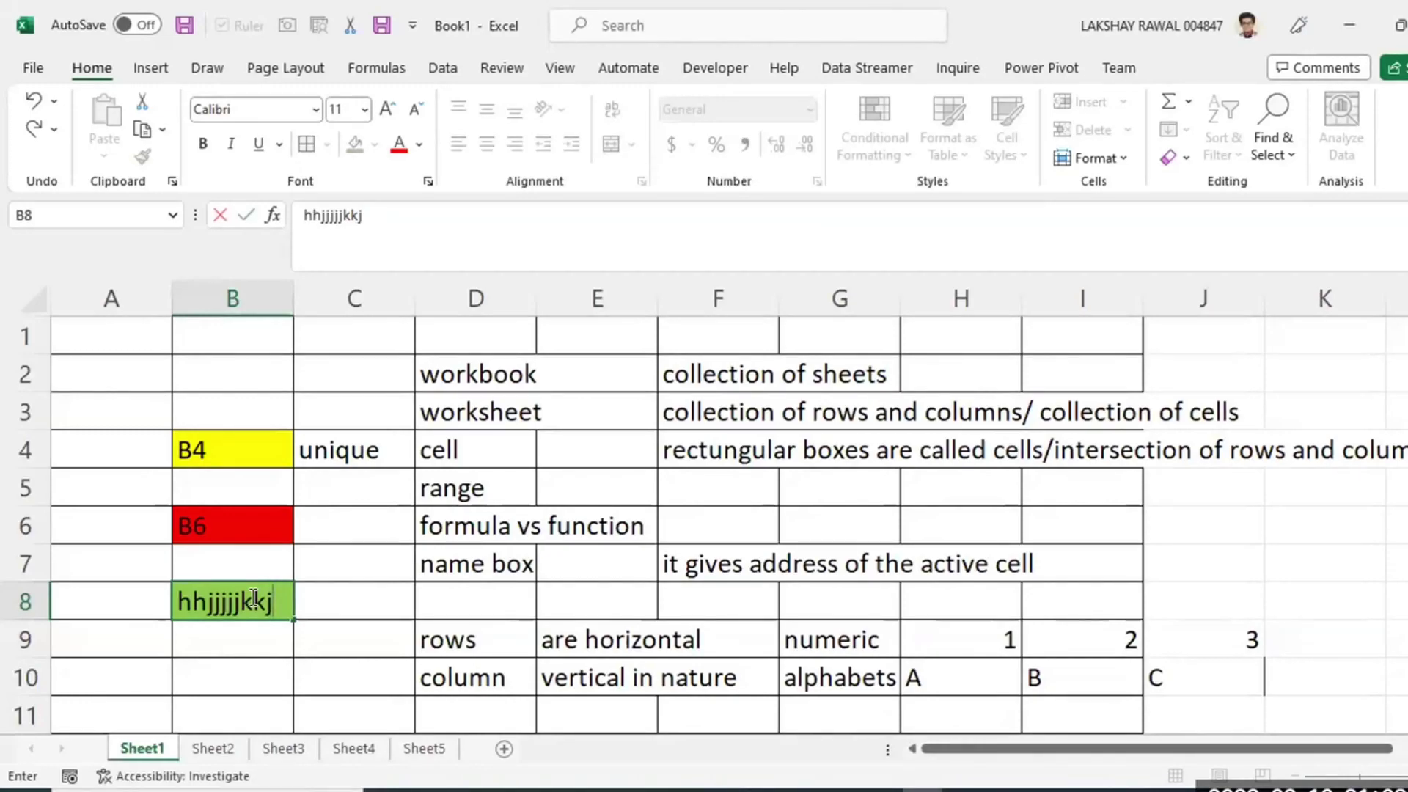
type("kkk")
Enter the sample text "fffff" in cell B9, directly below the green cell.
left_click(254, 643)
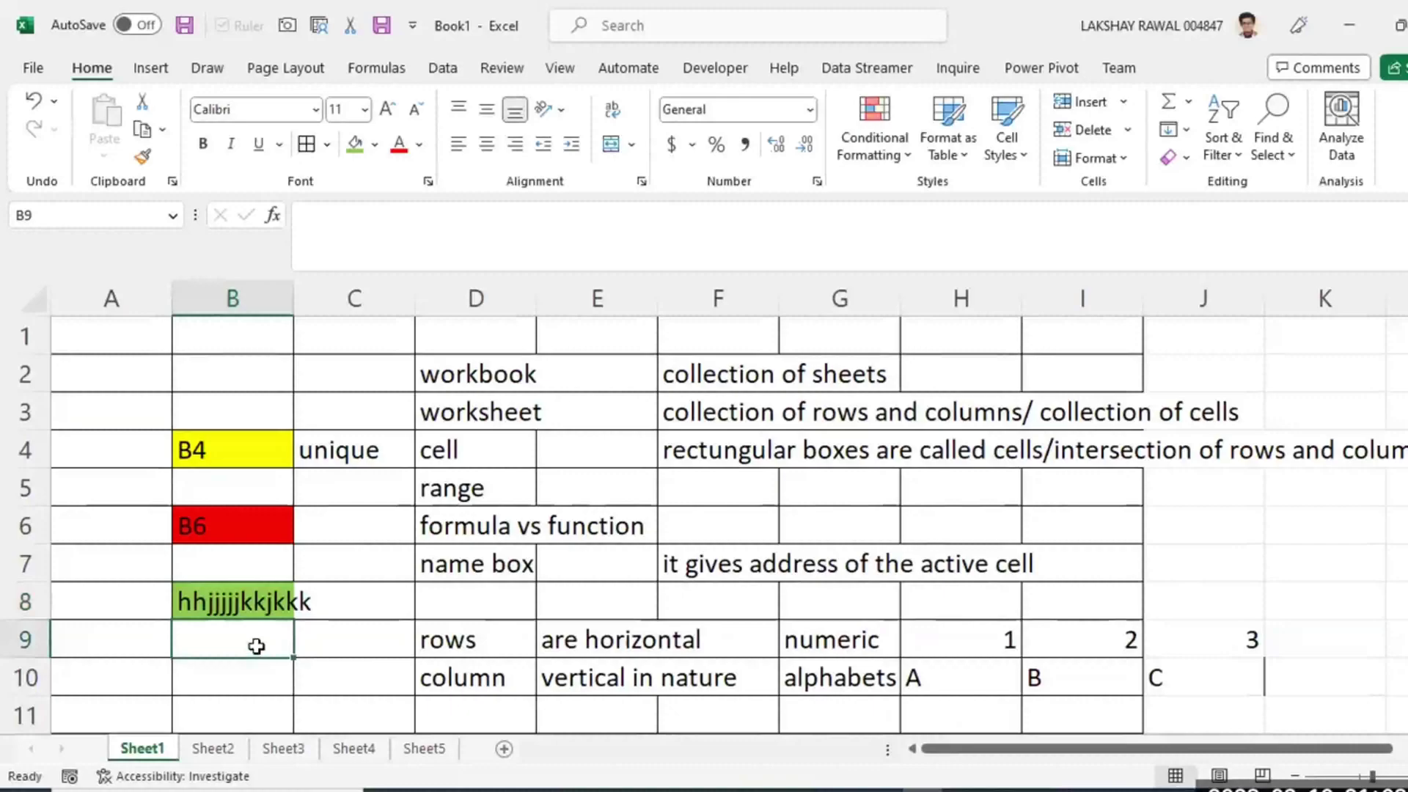
type("fffff")
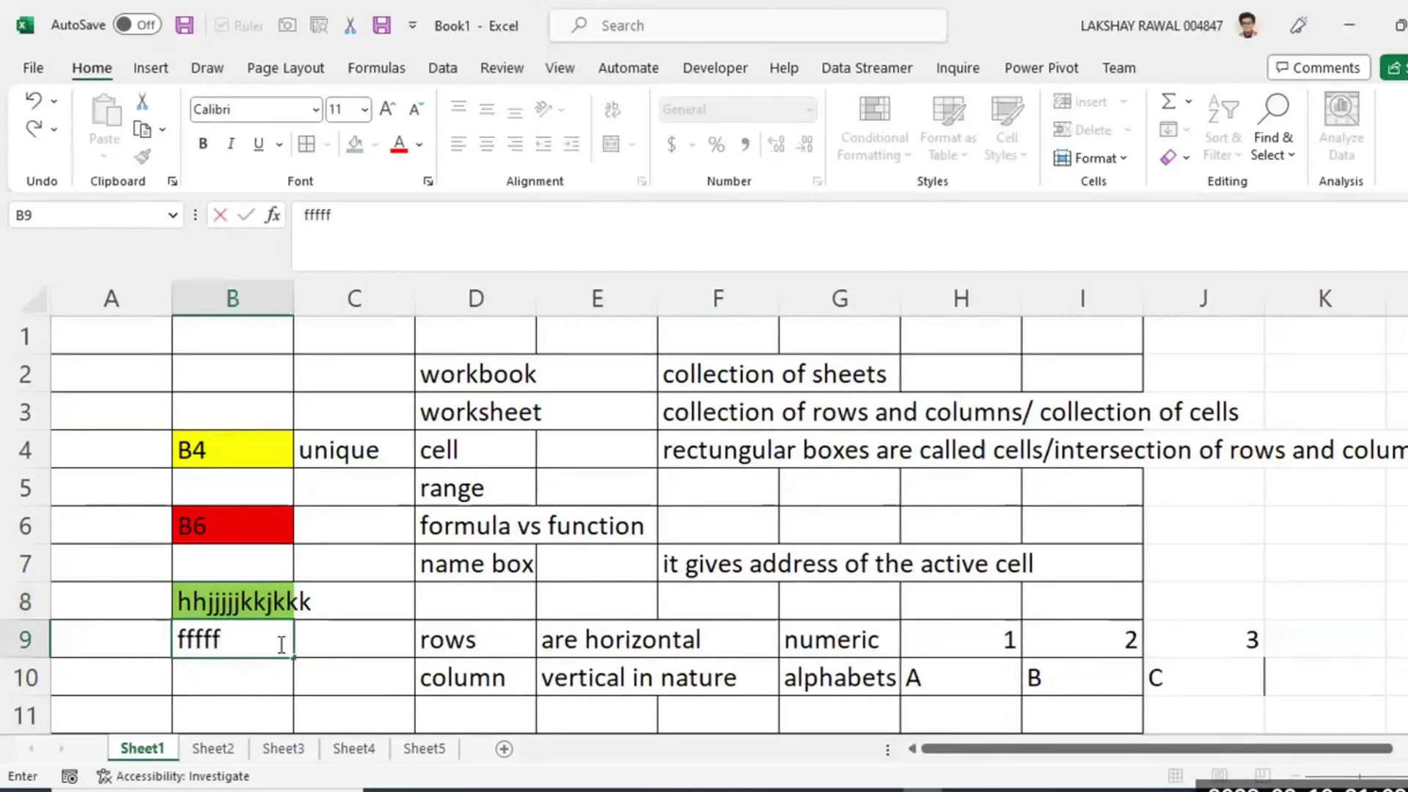
left_click(320, 632)
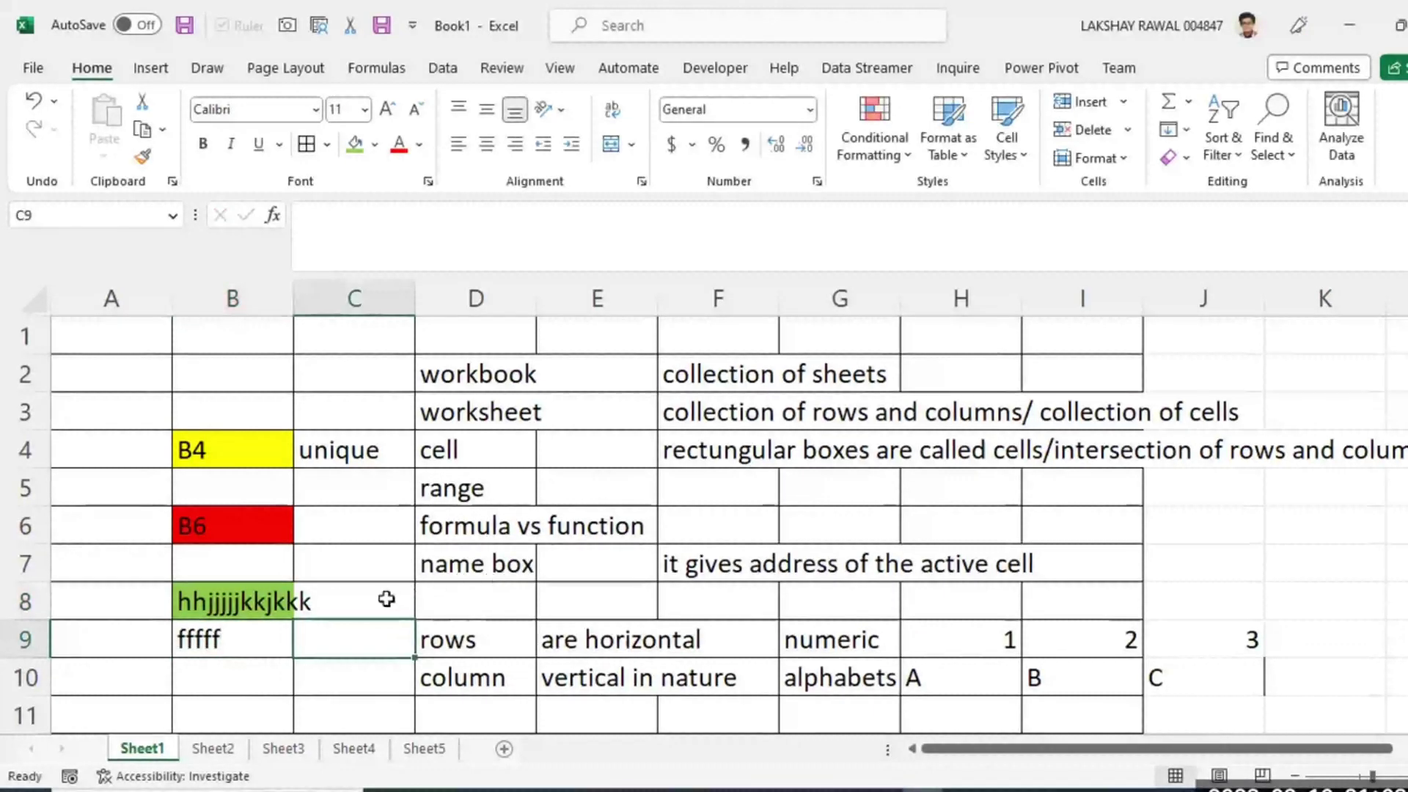
Fill cell H5 with light green.
left_click(973, 480)
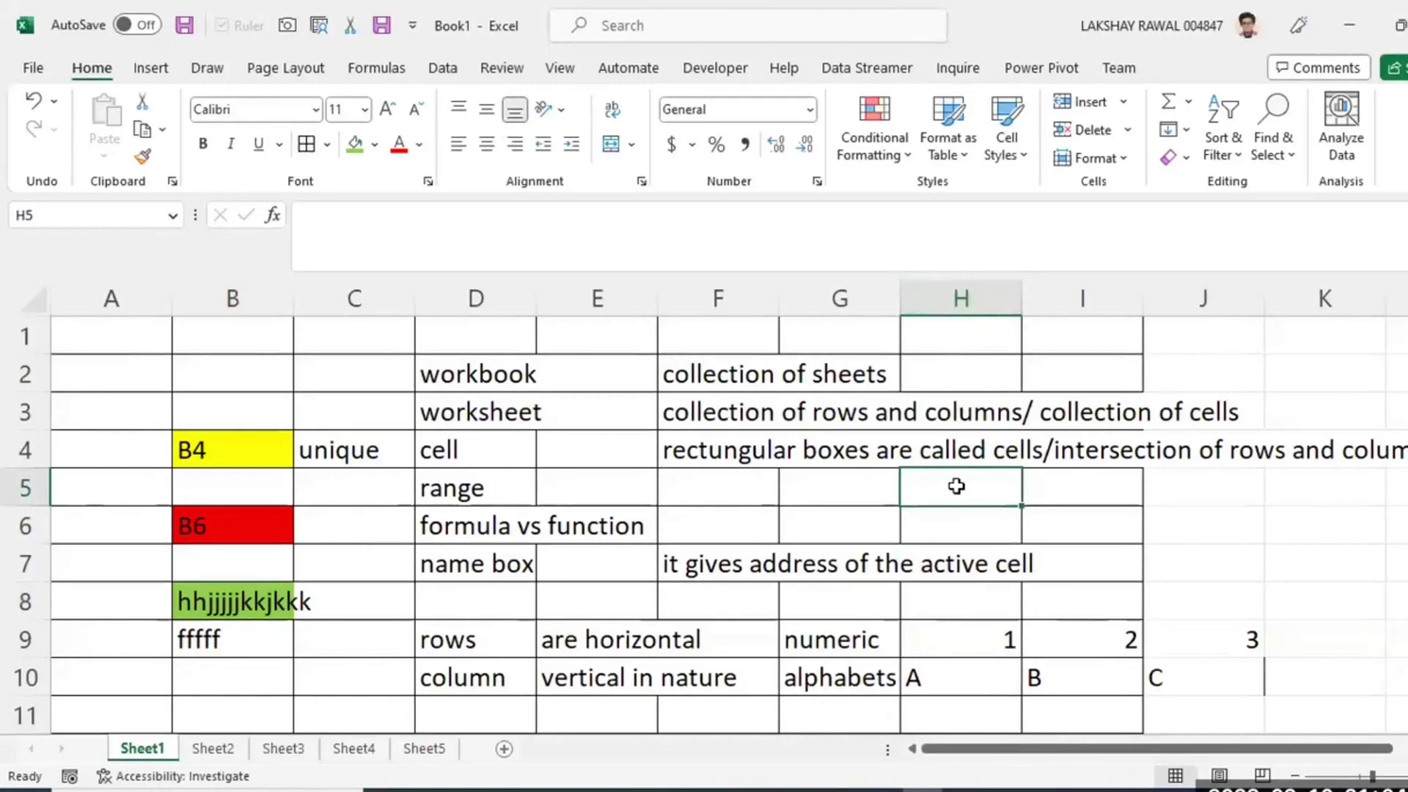
left_click(356, 147)
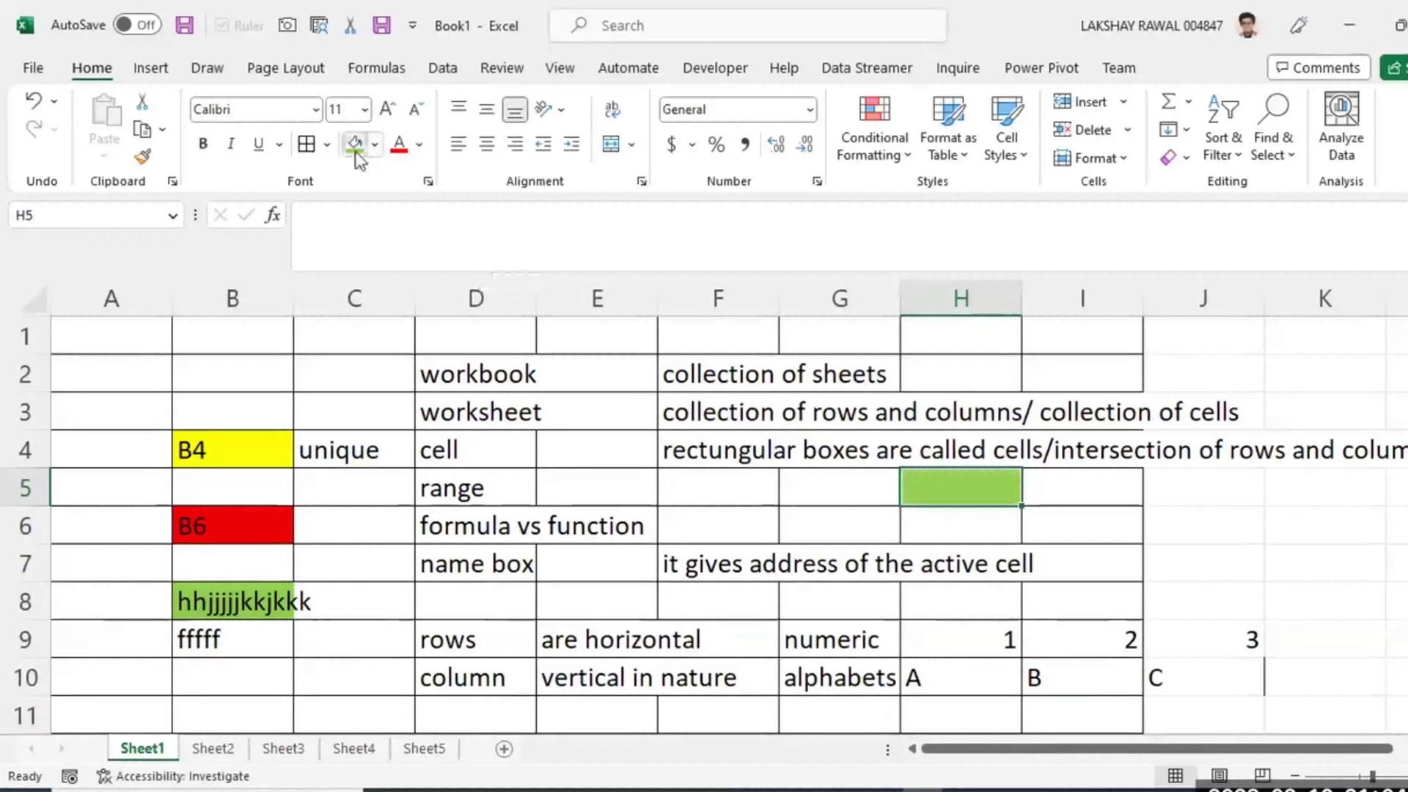
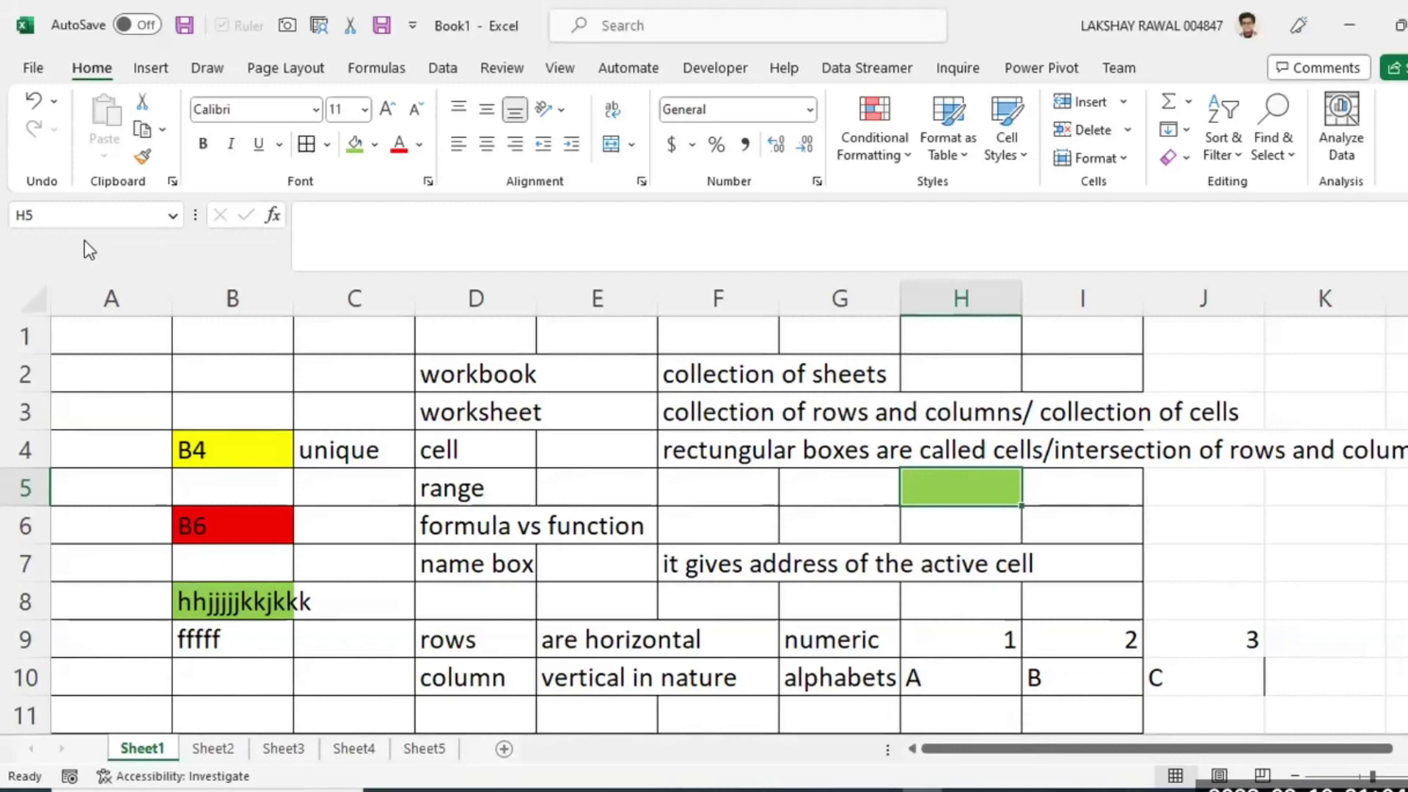
Review the name box entry in row 7 and the cell entry in row 4, also checking K6's address in the name box.
left_click(494, 568)
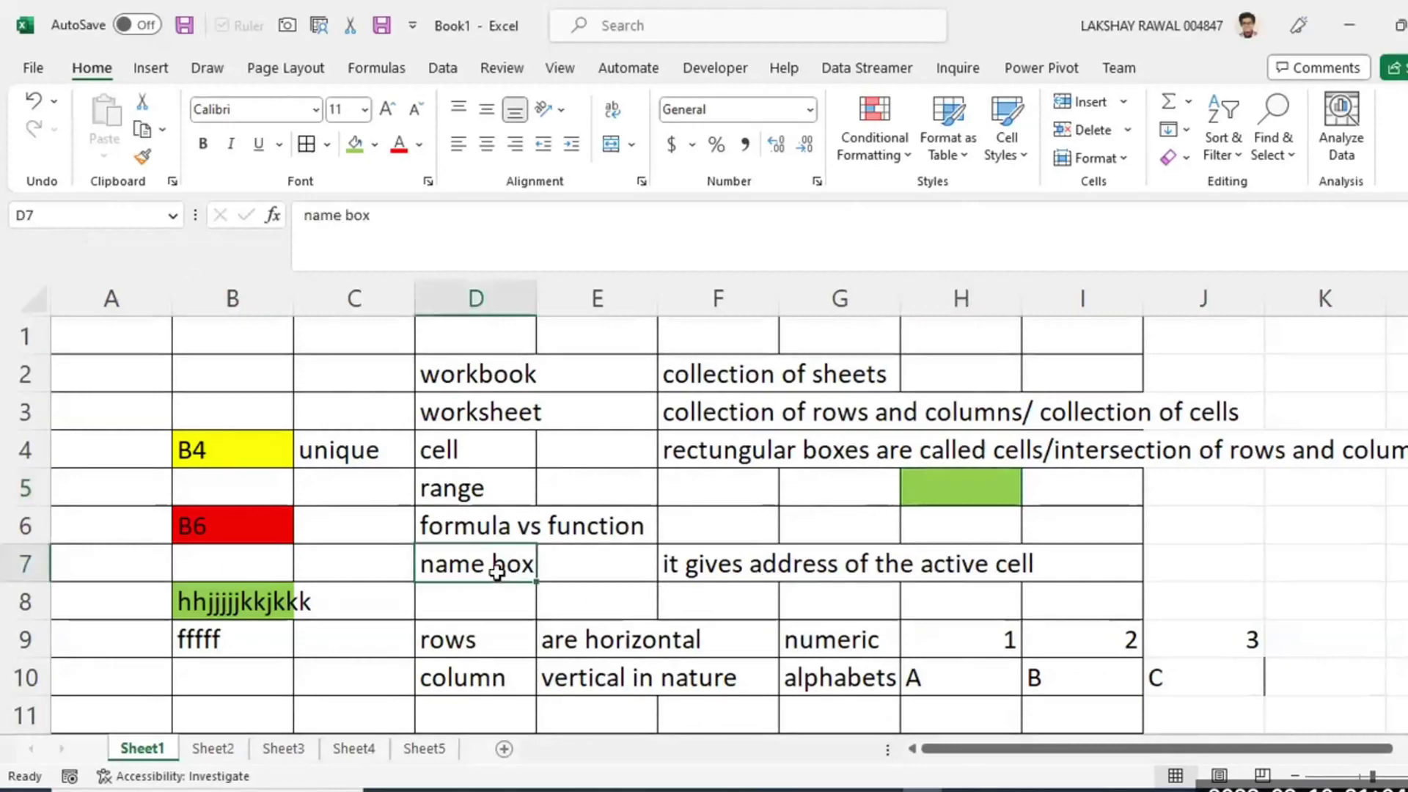
left_click(767, 564)
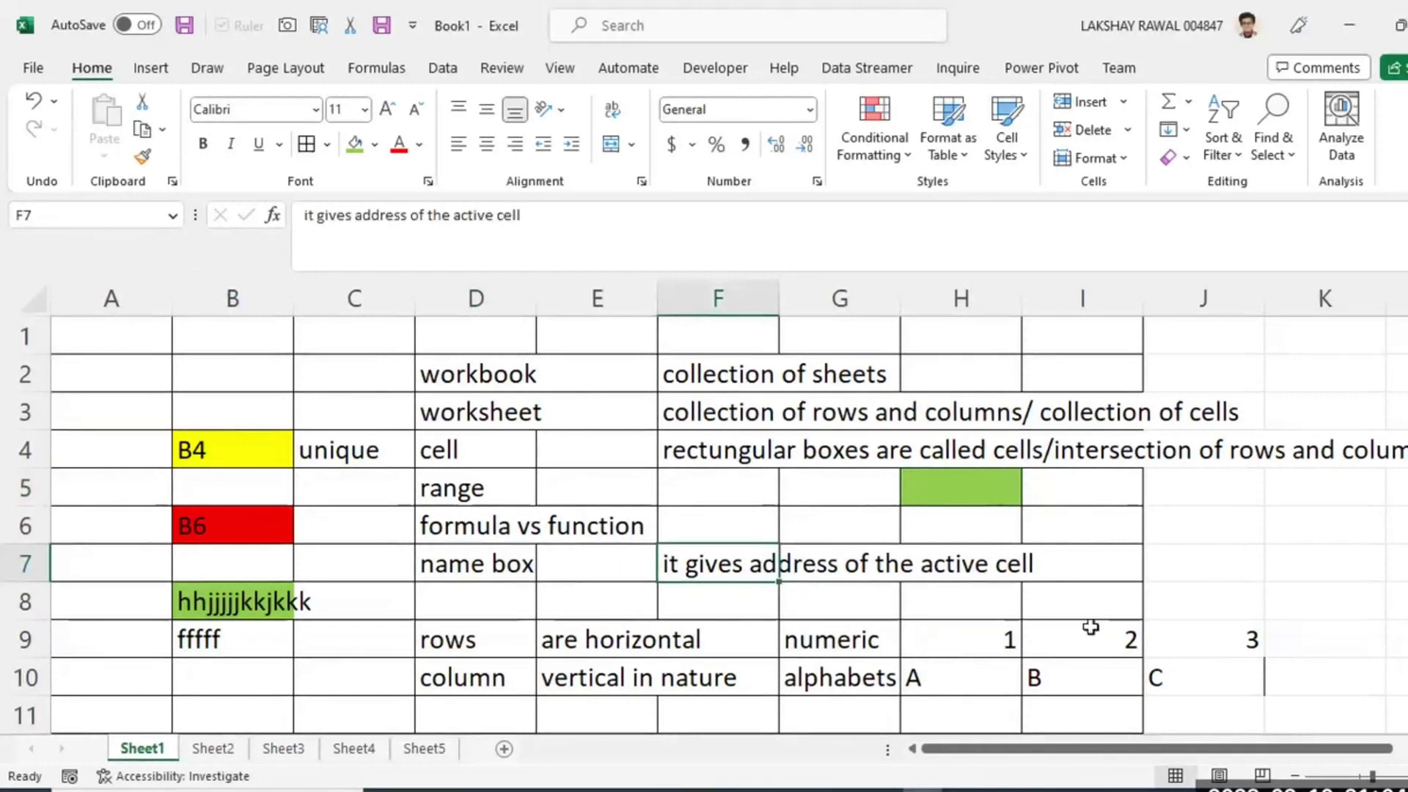
left_click(1124, 554)
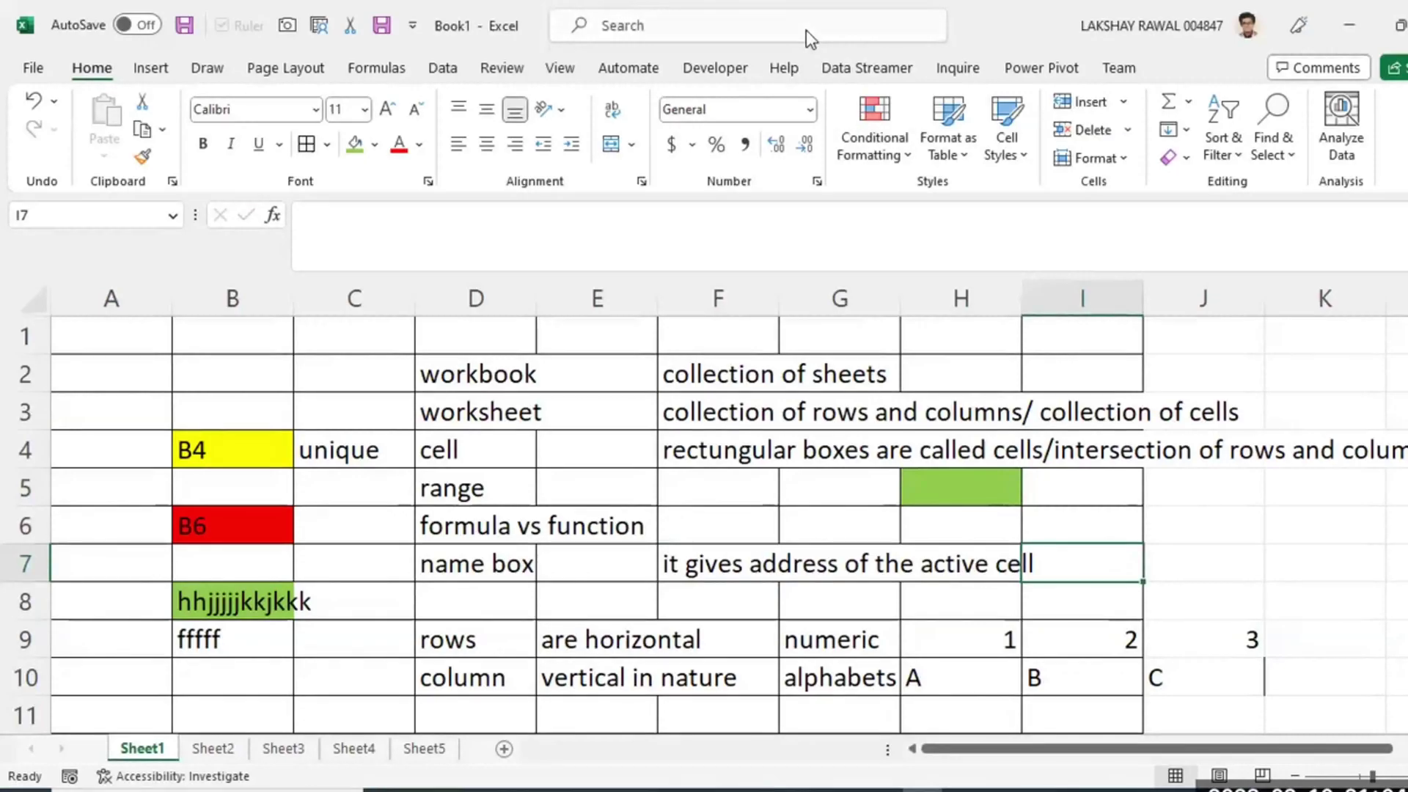
left_click(1295, 520)
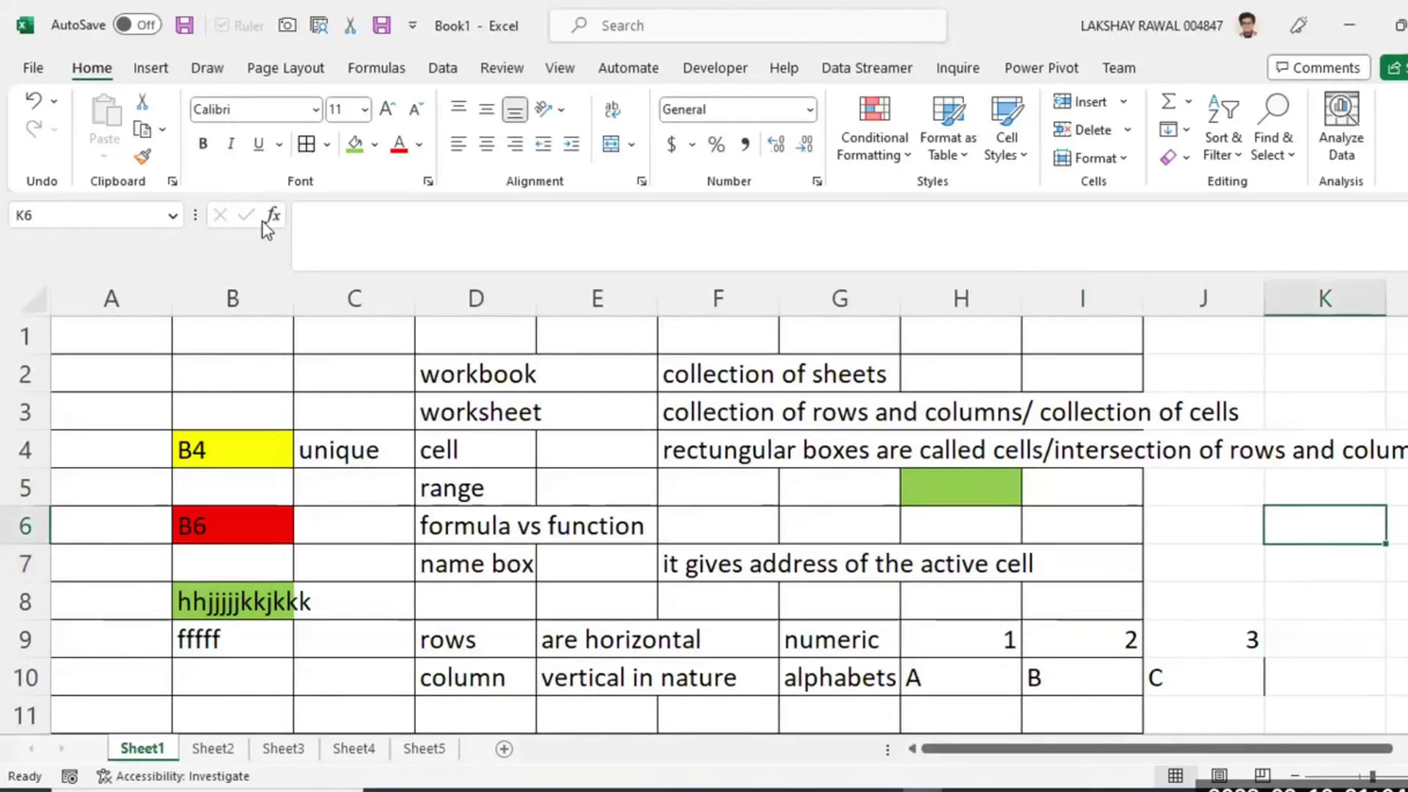
left_click(69, 214)
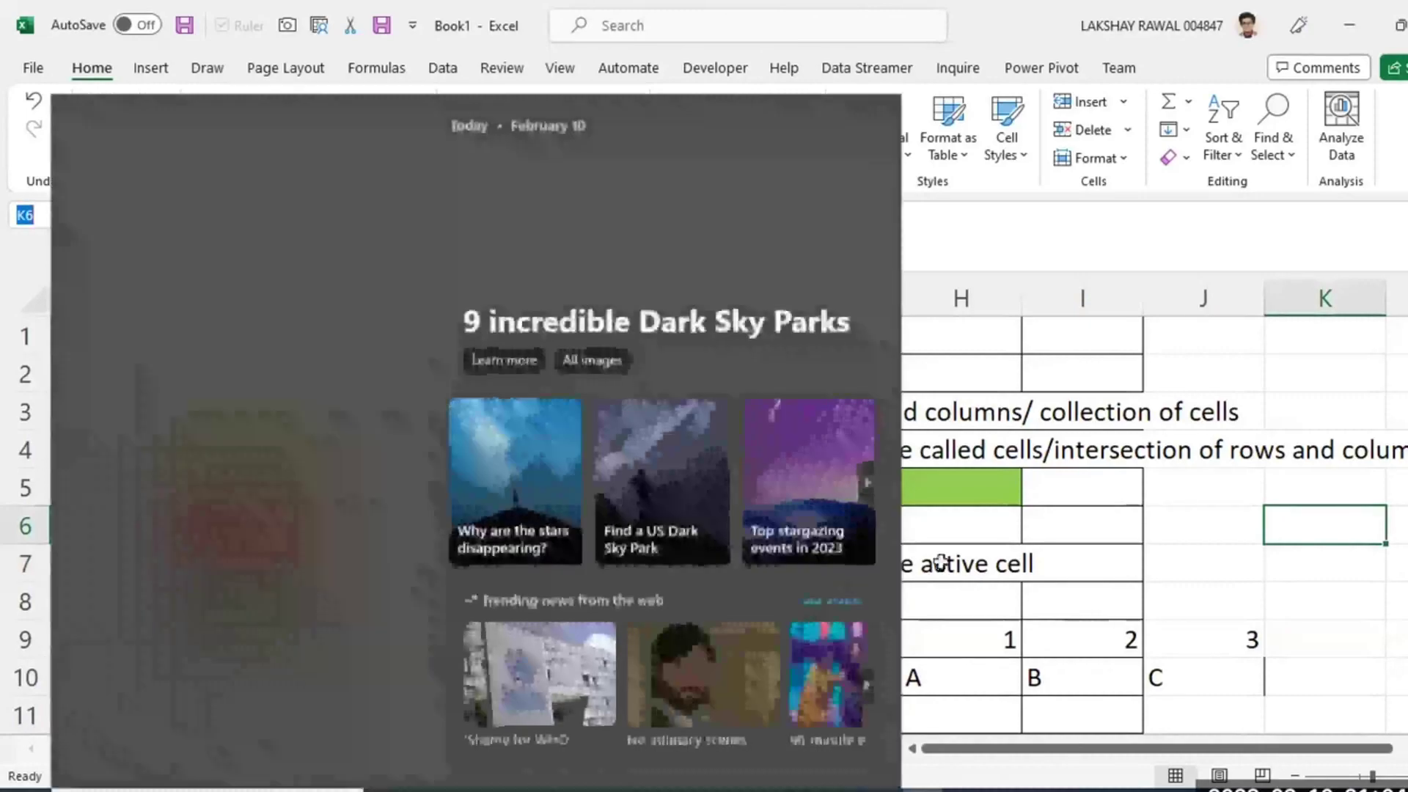
left_click(940, 561)
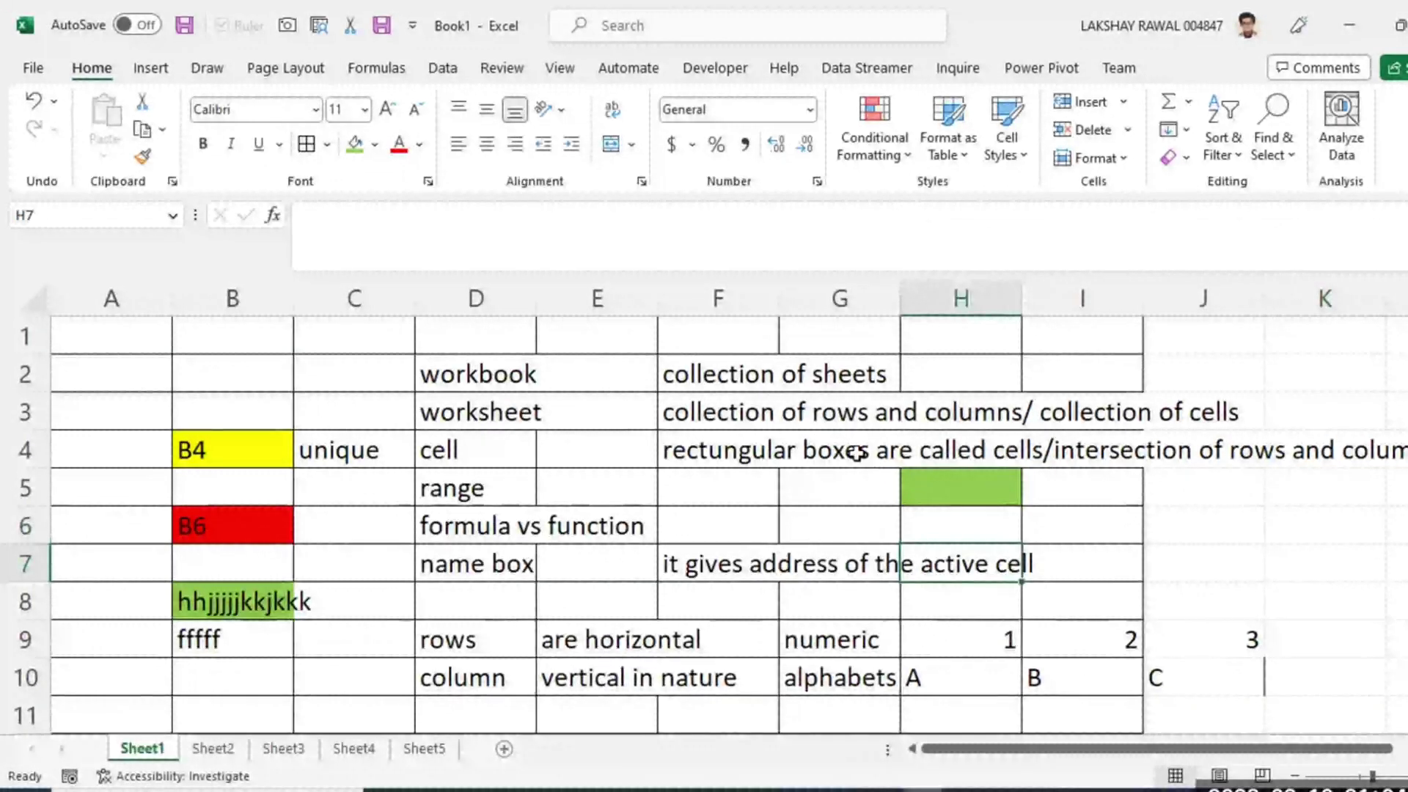
left_click(518, 458)
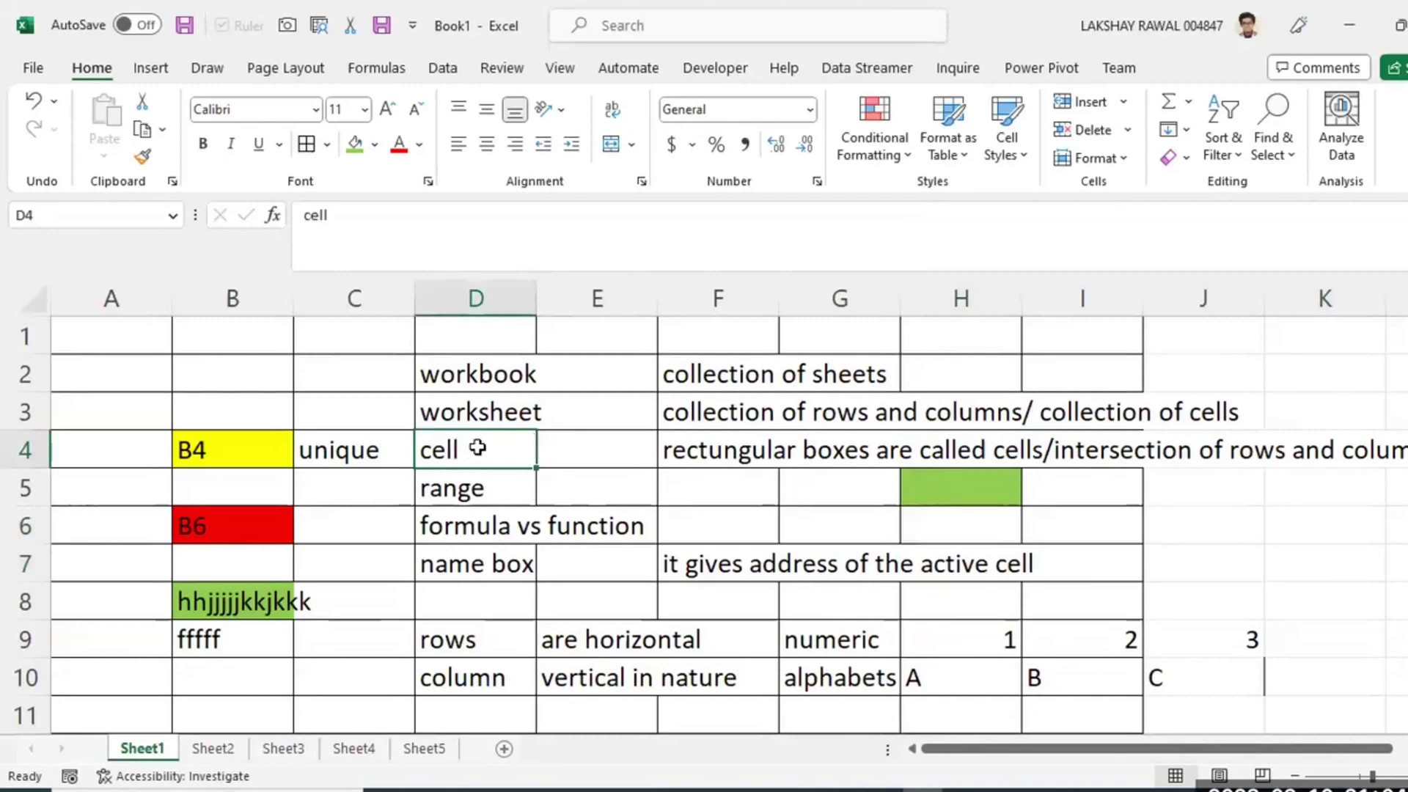
left_click(326, 456)
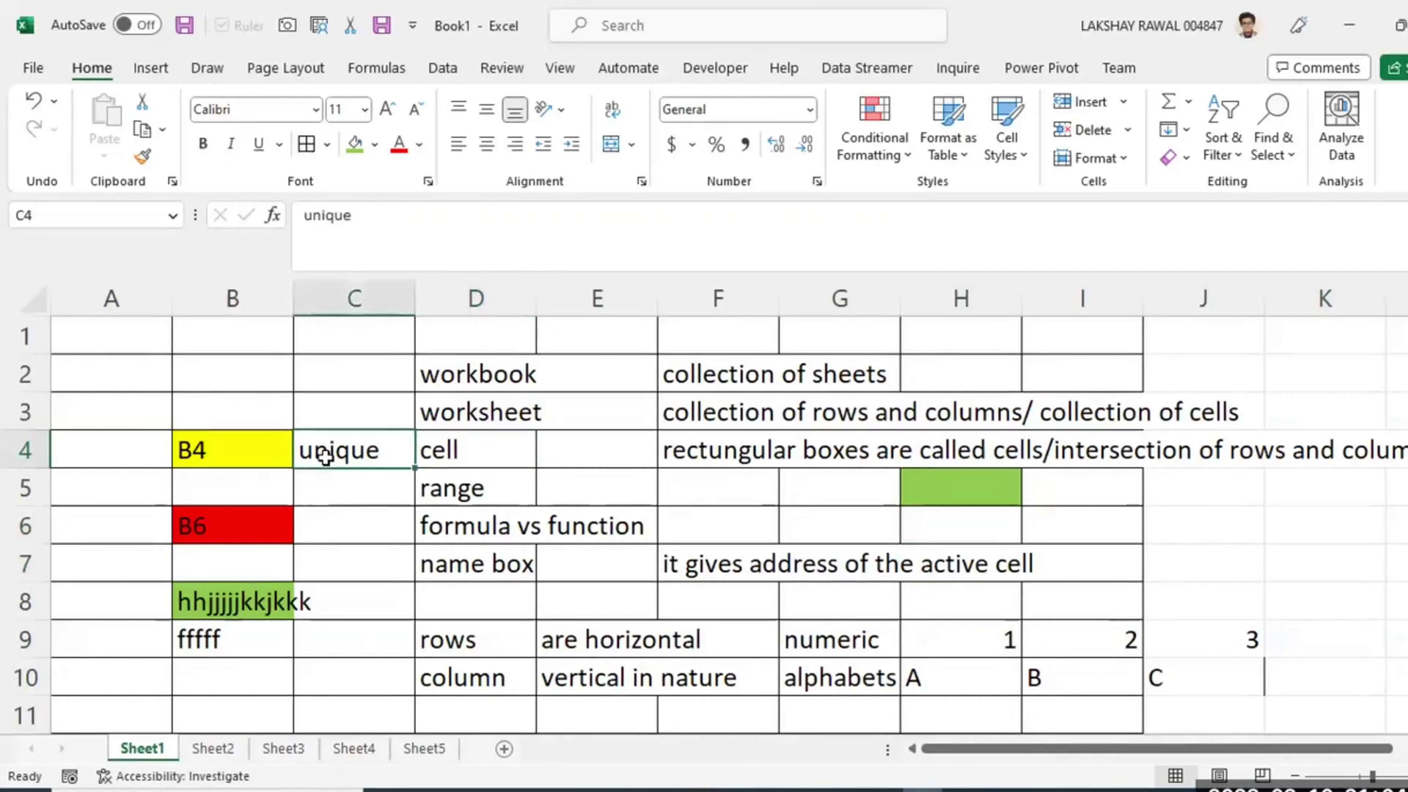
Review the workbook, worksheet and cell definitions in rows 2 to 4, highlighting part of column H and columns A to H as examples.
left_click(764, 45)
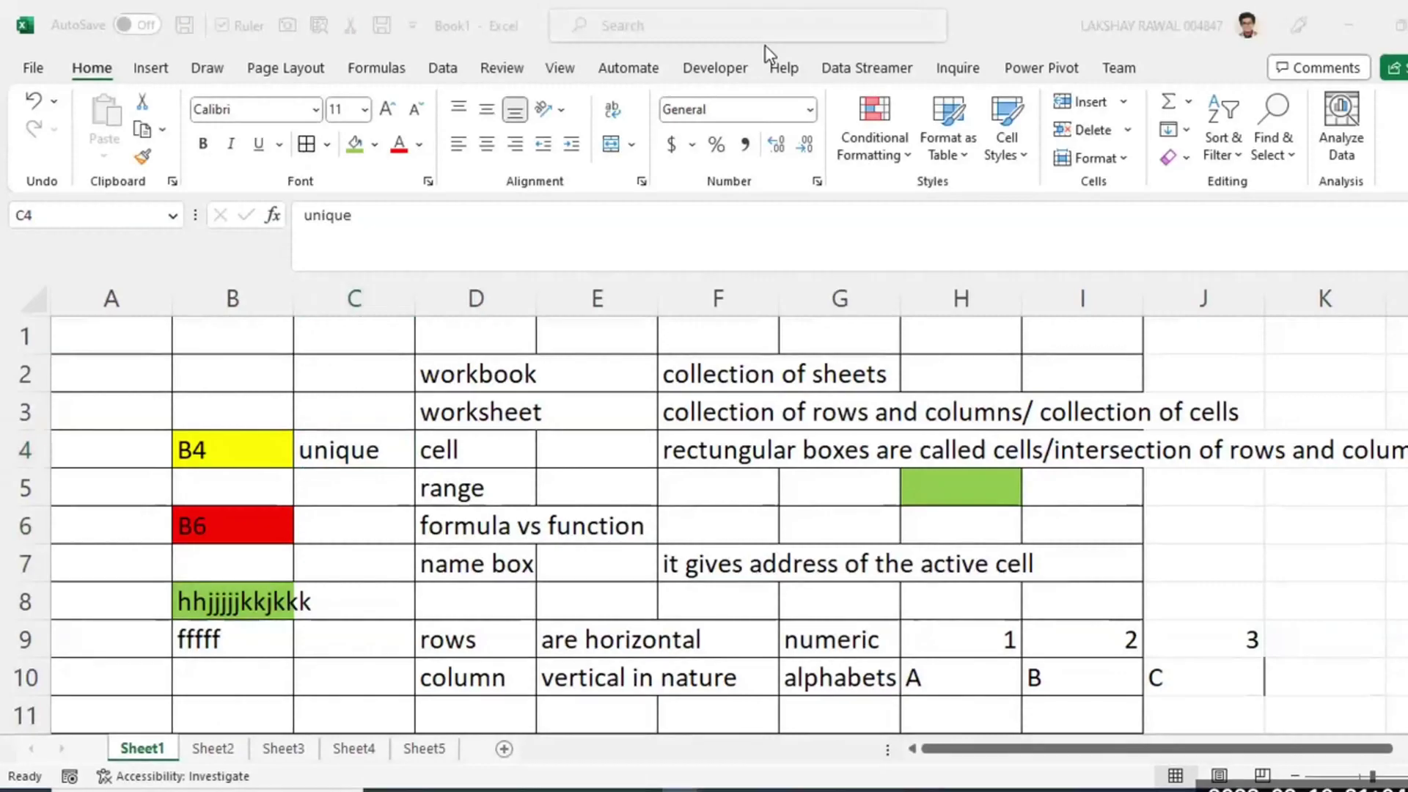
left_click(497, 412)
left_click_drag(1006, 449, 921, 704)
scroll(903, 656, "up", 1)
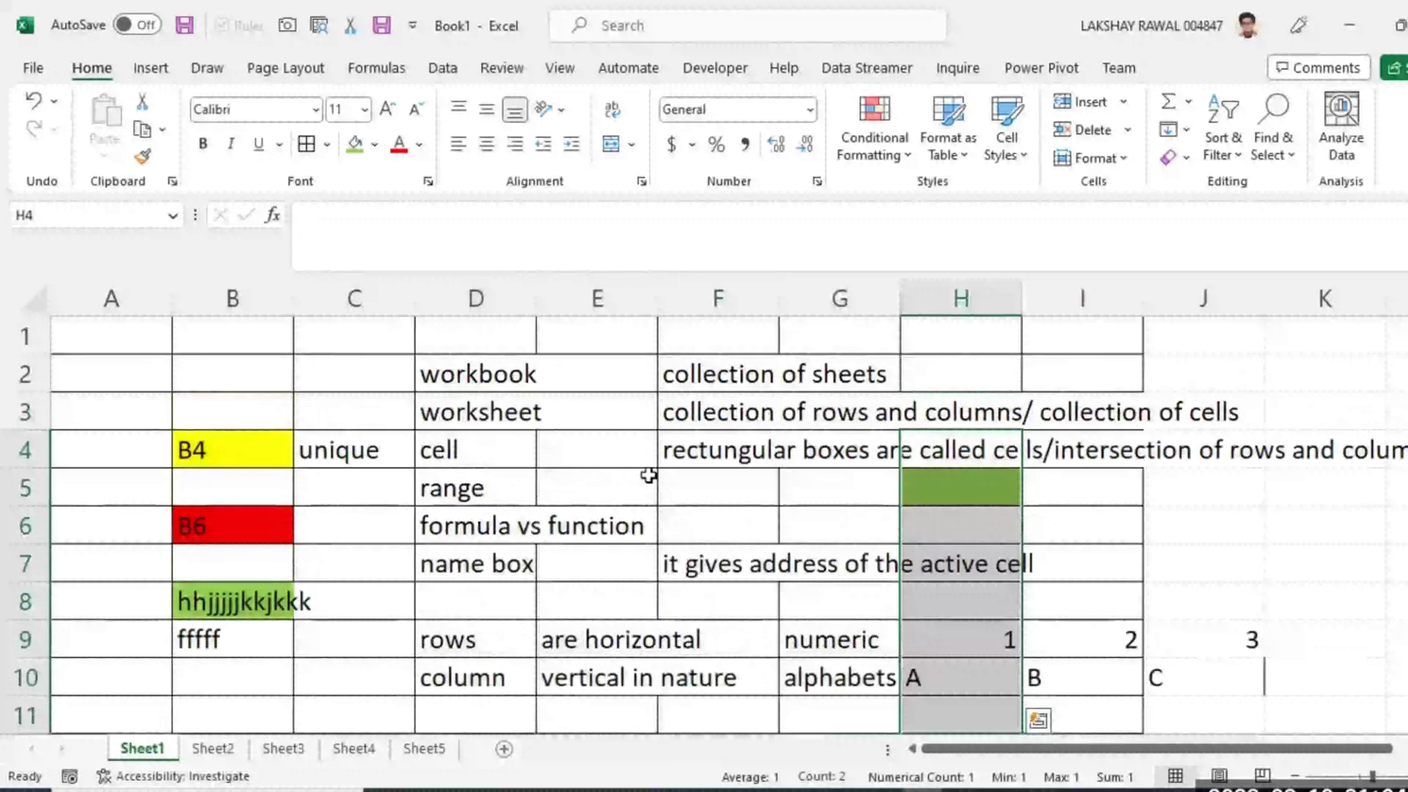
left_click(624, 454)
left_click(448, 475)
left_click(434, 554)
left_click(722, 487)
left_click(1150, 400)
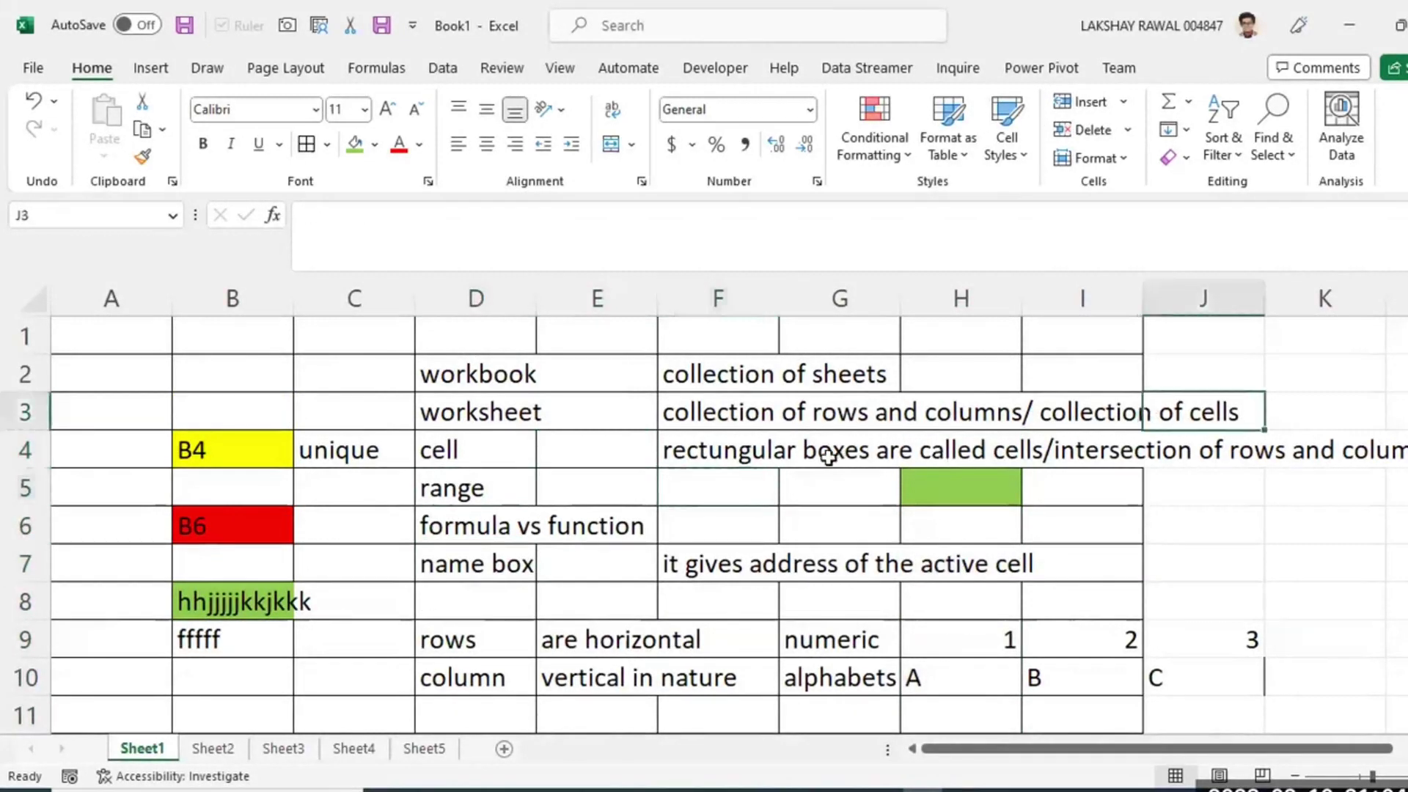
left_click(880, 453)
left_click_drag(139, 301, 1015, 322)
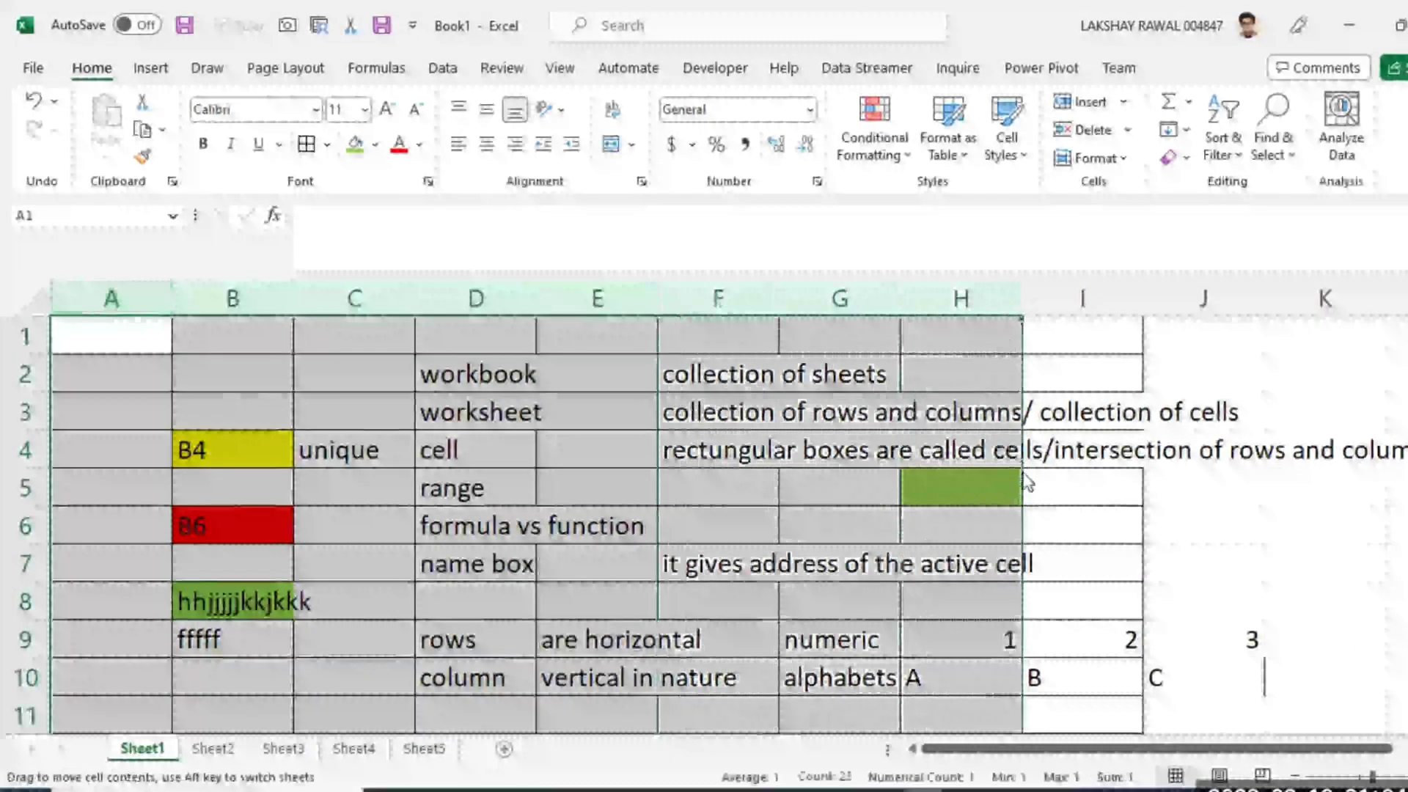
left_click(905, 382)
left_click(535, 375)
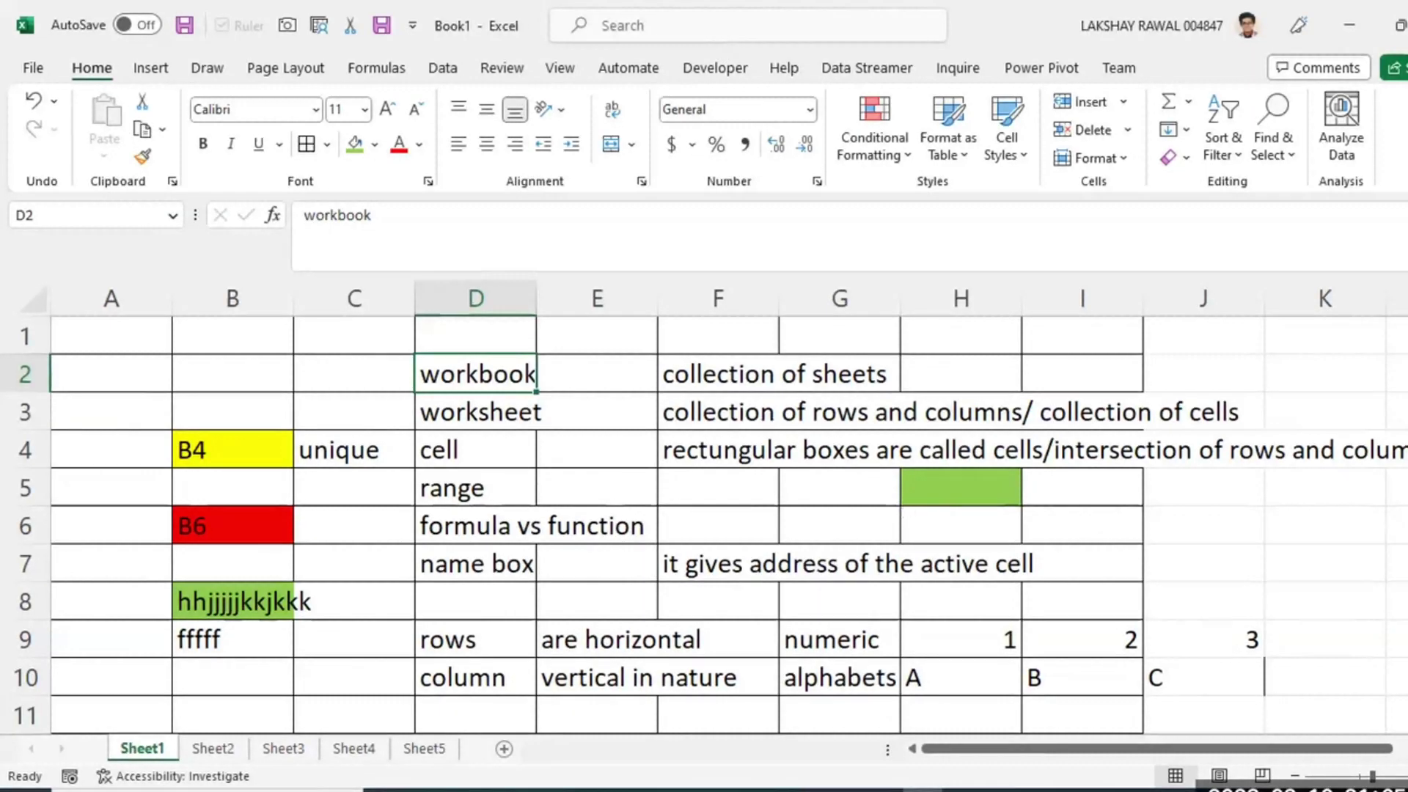
Look through Sheet3, Sheet4 and Sheet5 to illustrate the workbook definition in row 2, returning to Sheet1.
left_click(283, 749)
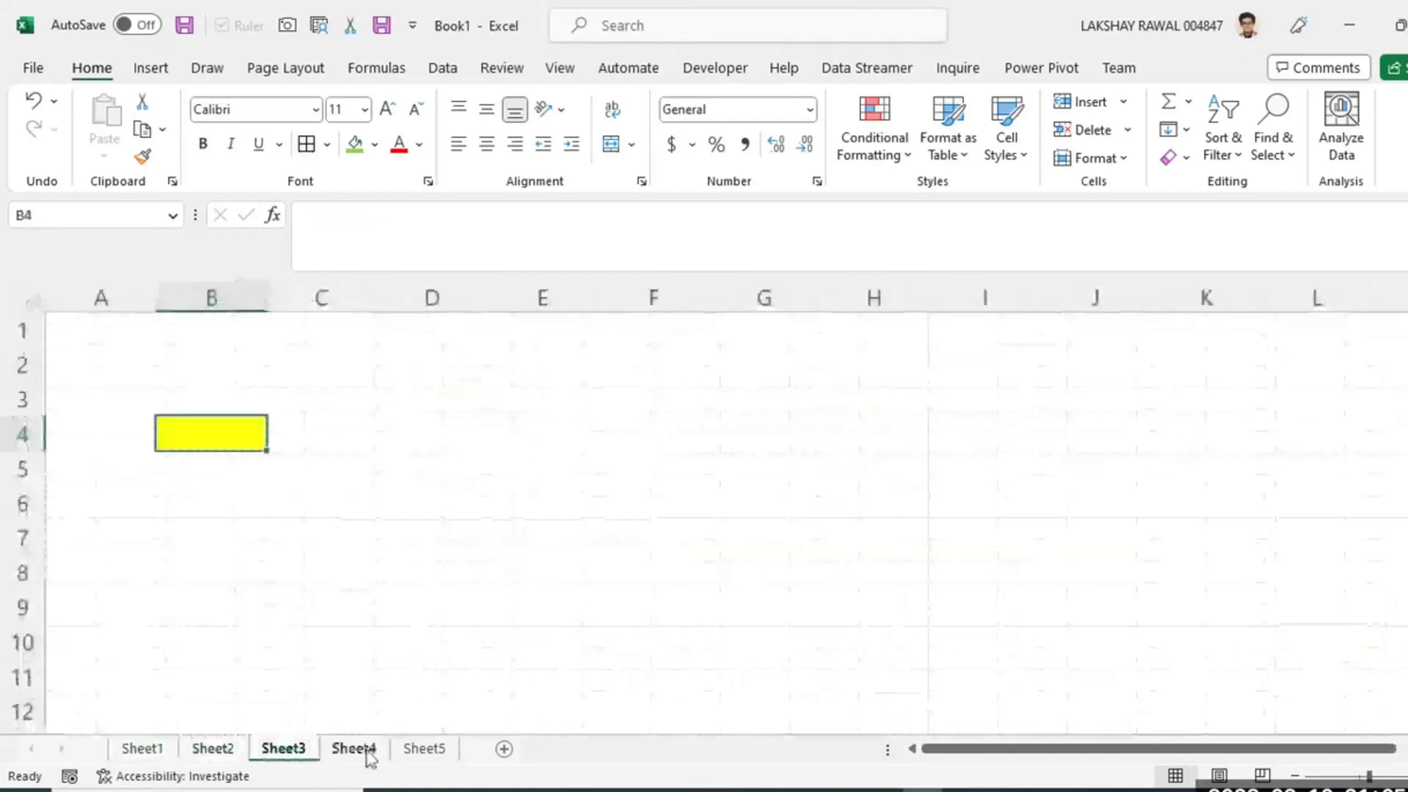
left_click(353, 749)
left_click(424, 749)
left_click(142, 746)
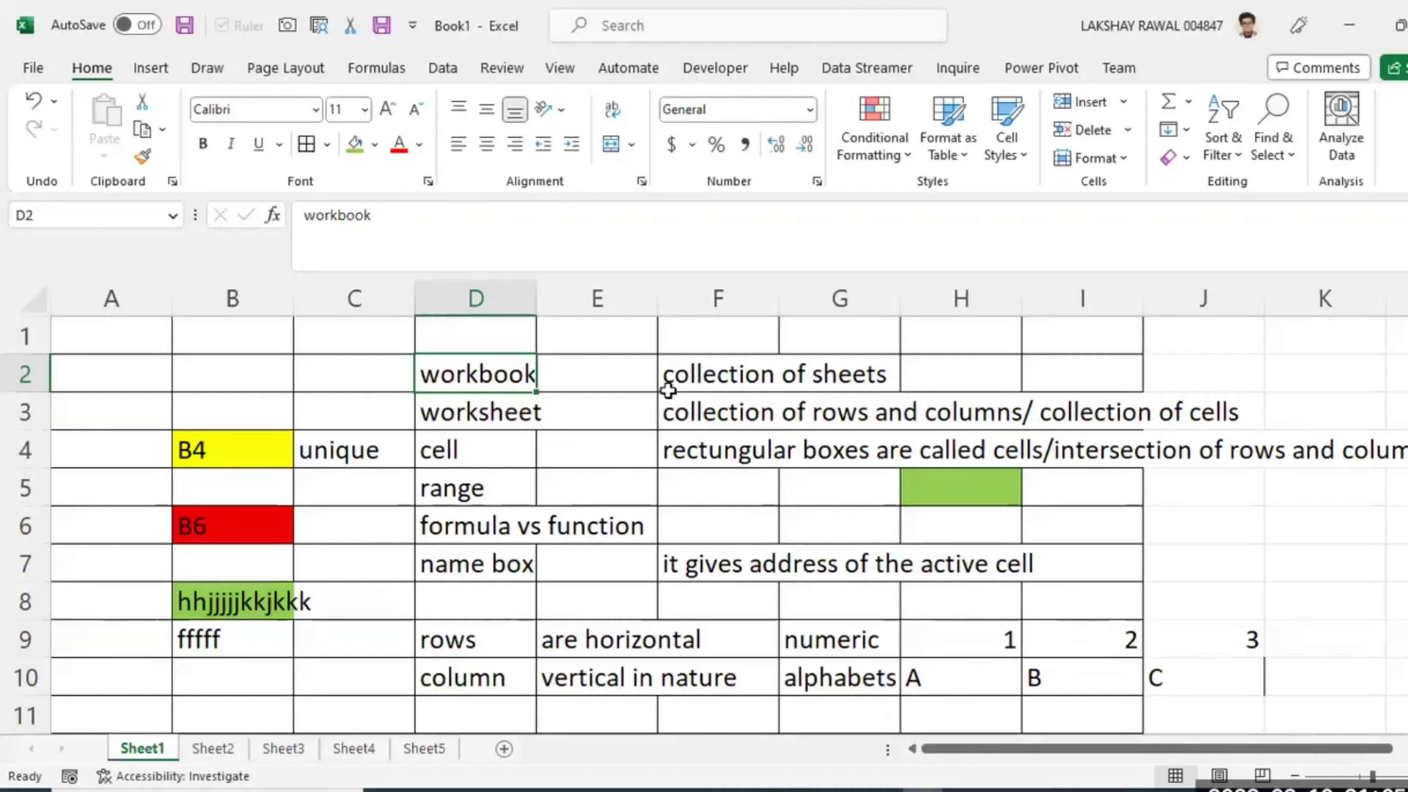
left_click(716, 374)
left_click(836, 369)
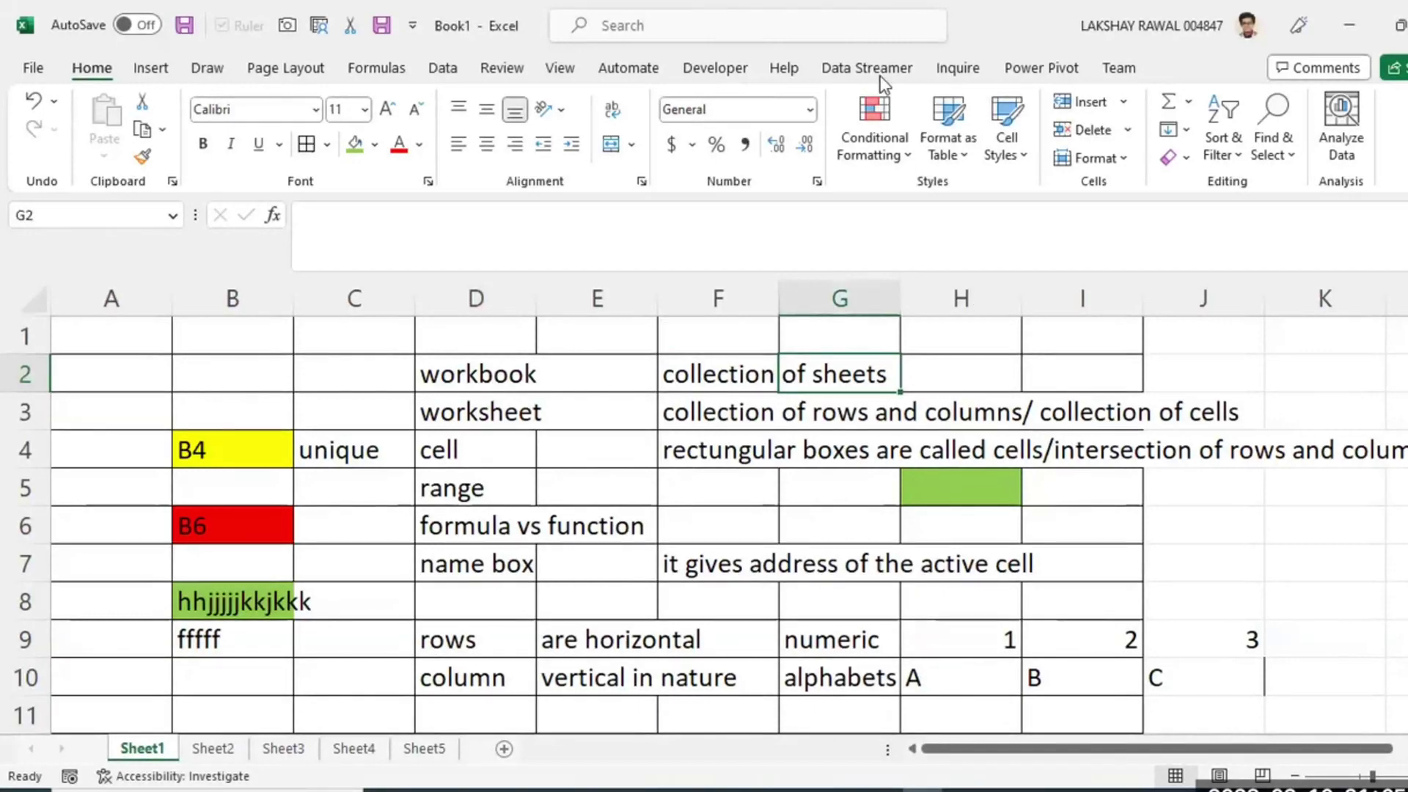
left_click_drag(487, 371, 997, 611)
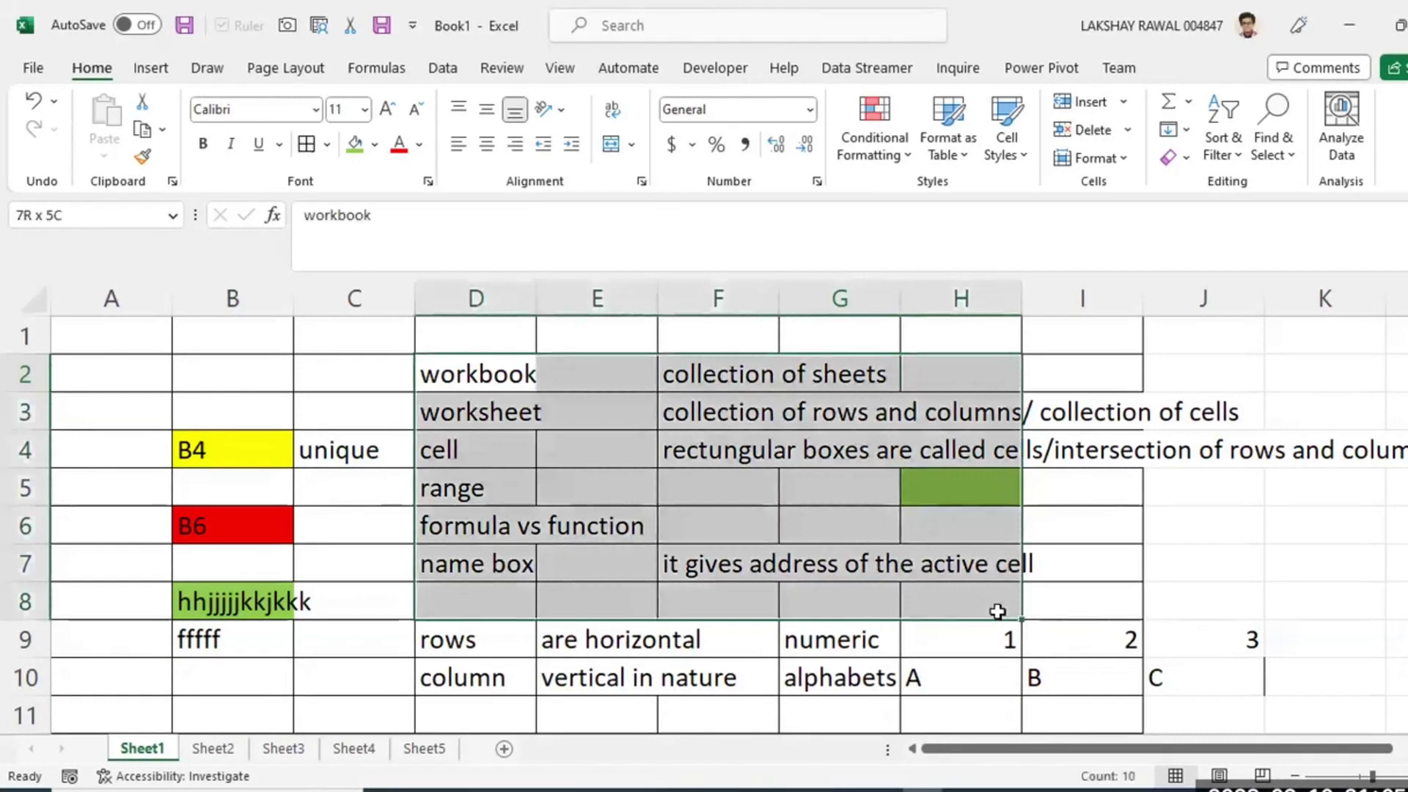
left_click(351, 748)
left_click(412, 751, "shift")
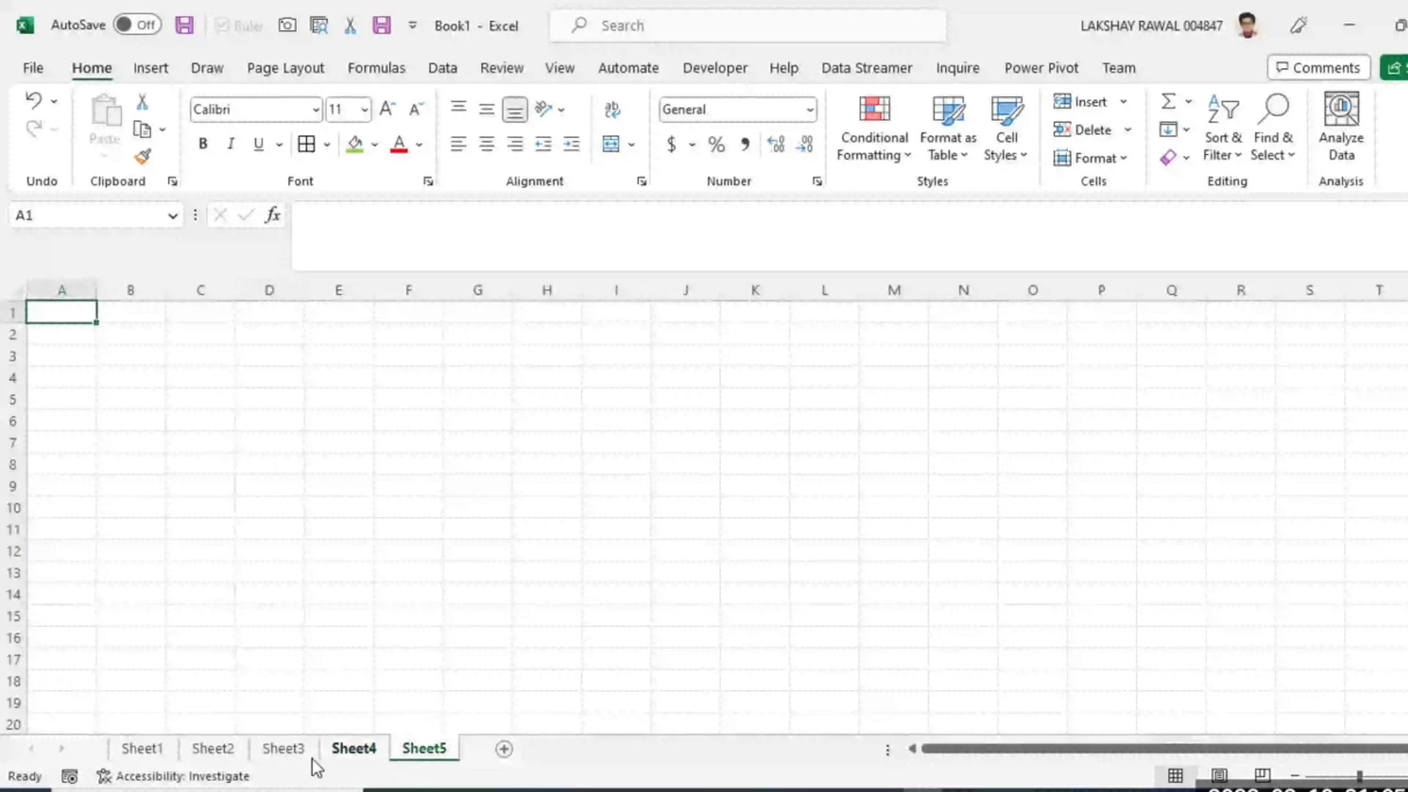
left_click(283, 748)
left_click(141, 748)
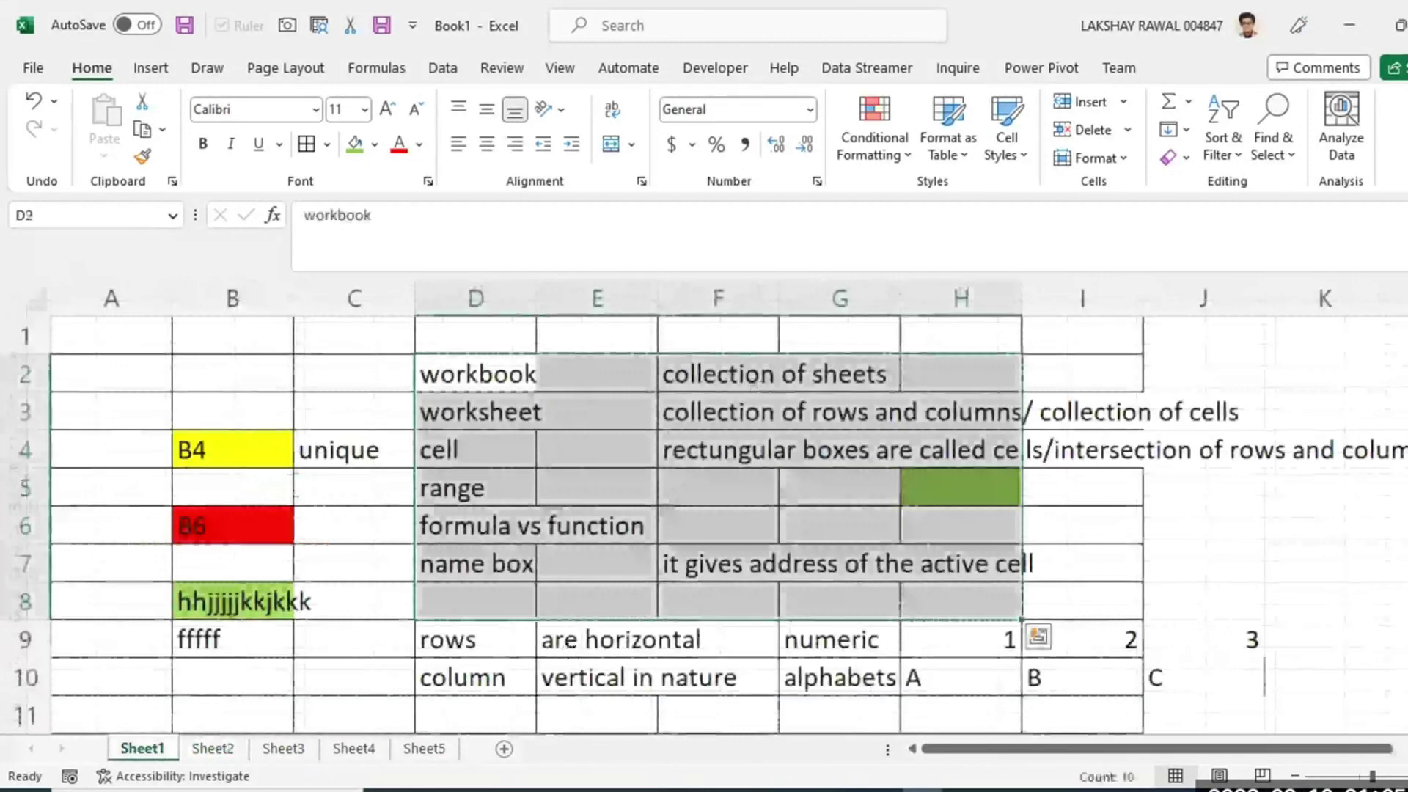
Enter the text "extension of" in cell C2 of Sheet2.
left_click(242, 751)
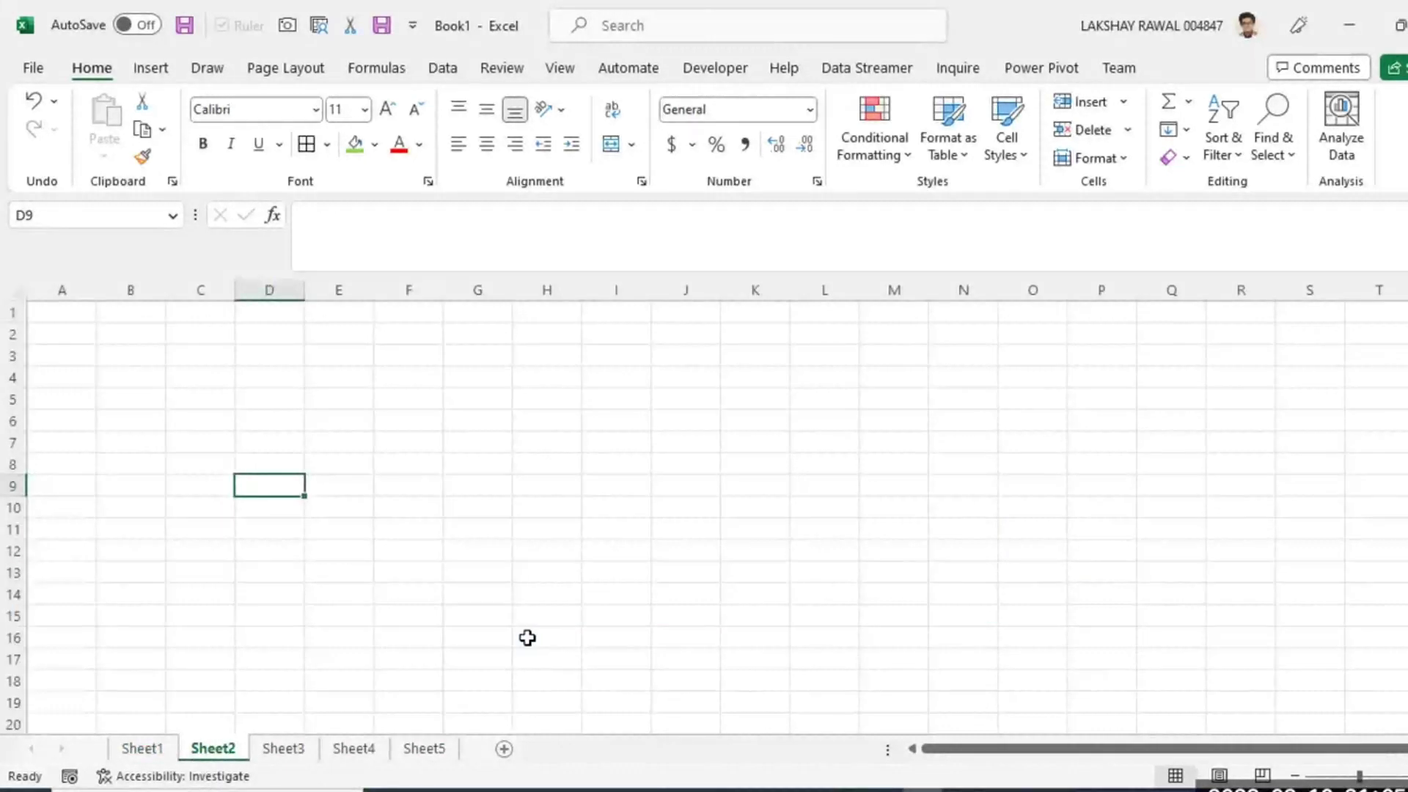
scroll(342, 411, "up", 6, "ctrl")
left_click(399, 390)
type("ex")
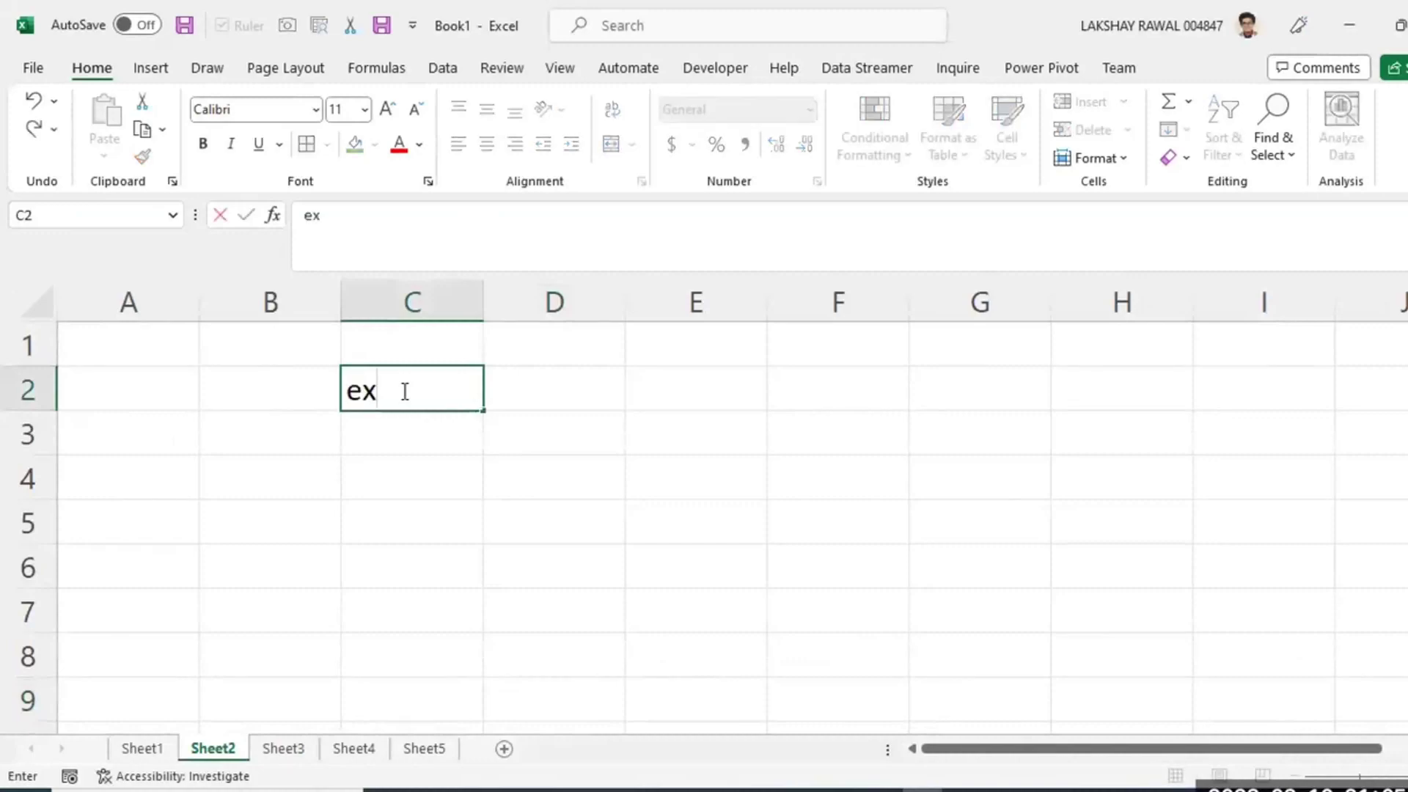
type("tension o")
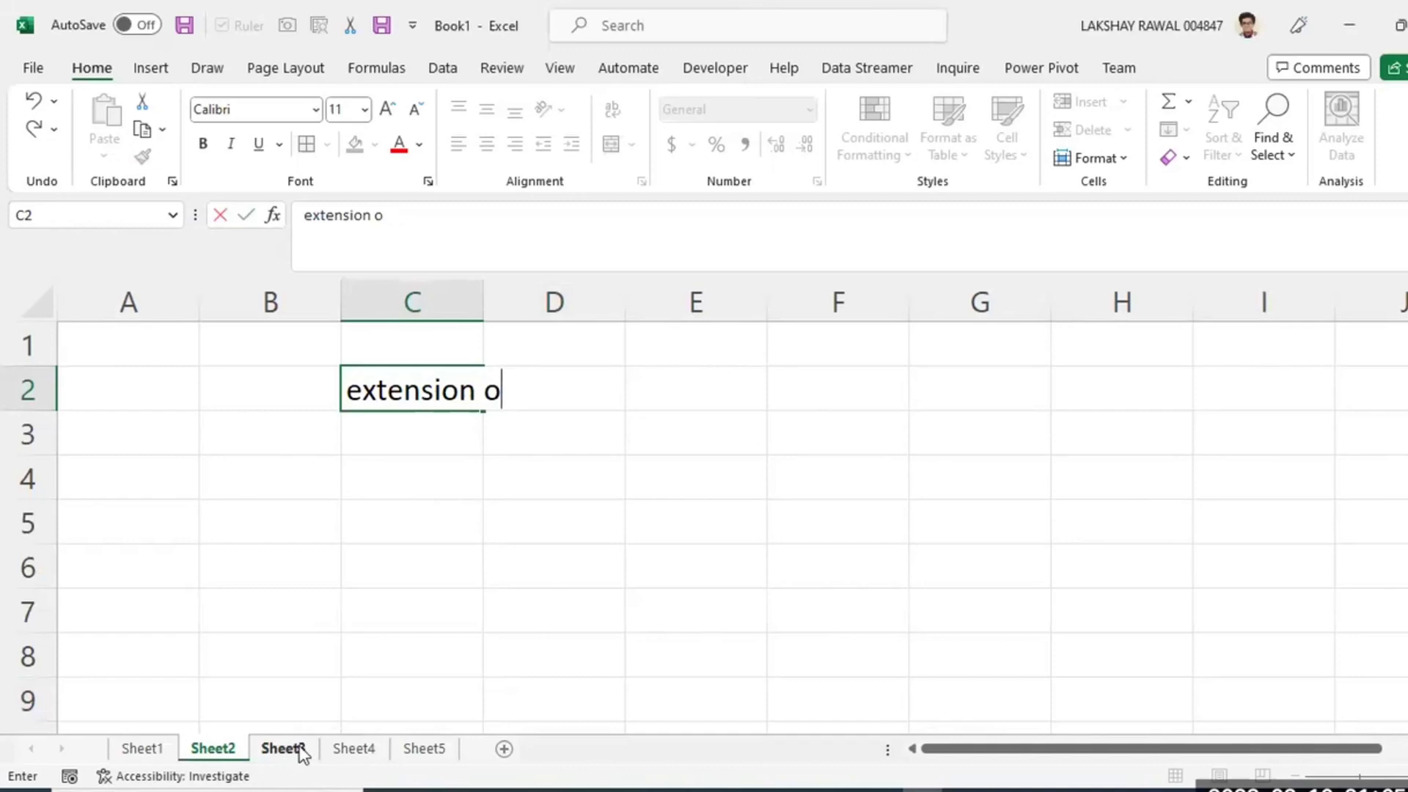
type("f")
Add a new worksheet directly after Sheet2 and return to Sheet2.
left_click(506, 750)
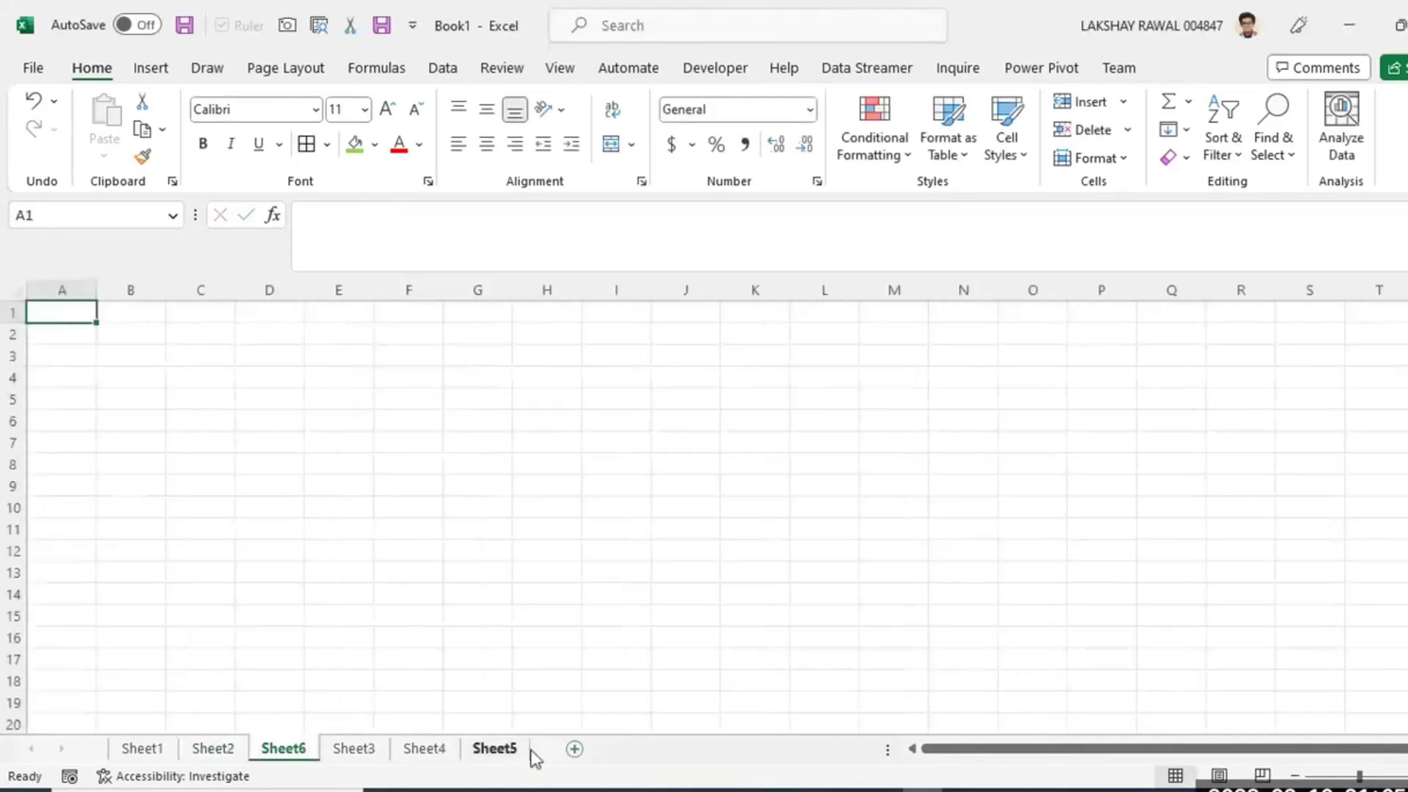
left_click_drag(521, 751, 196, 752)
left_click(196, 752)
Enter the label "extension" in cell C2 and ".xlsx" beside it in D2.
type("ext")
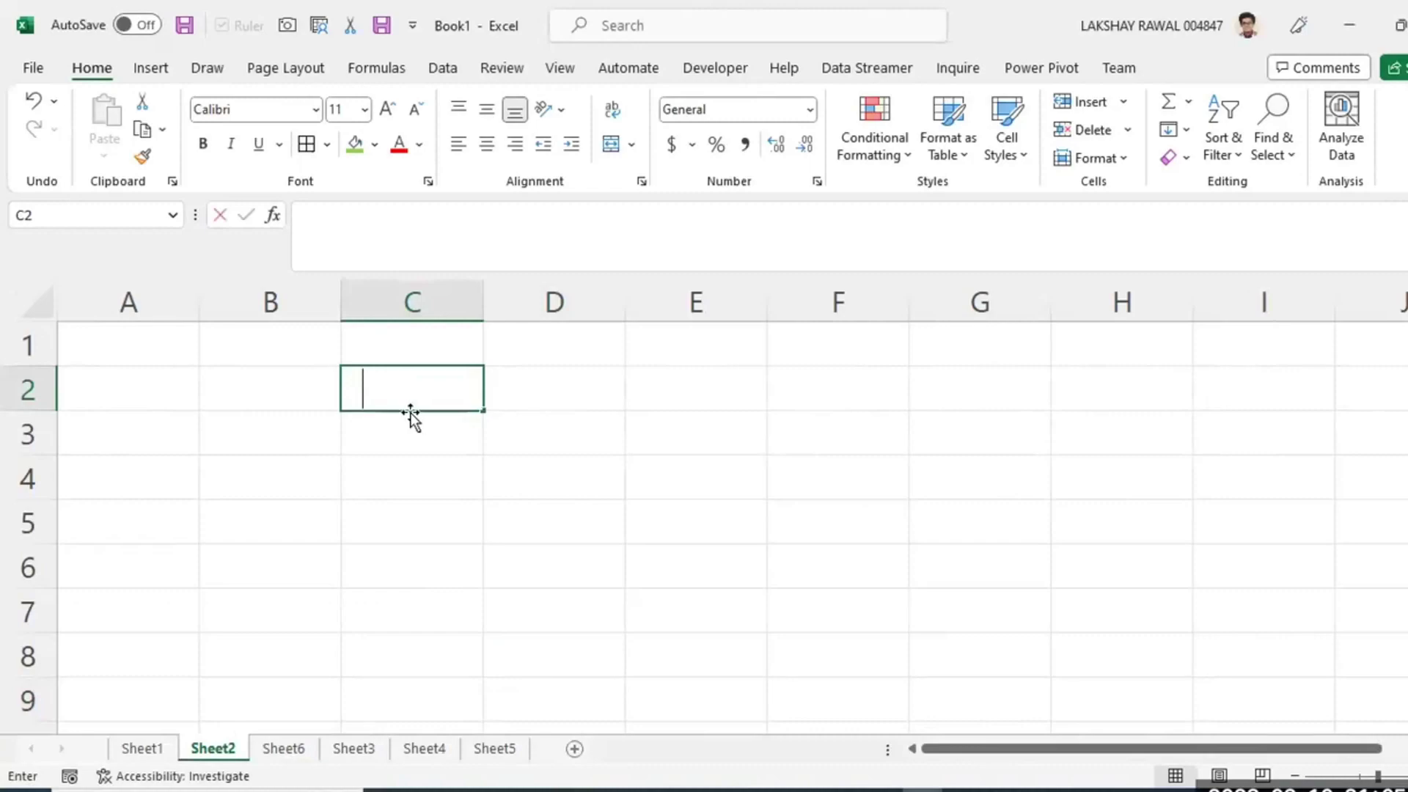
type("ension")
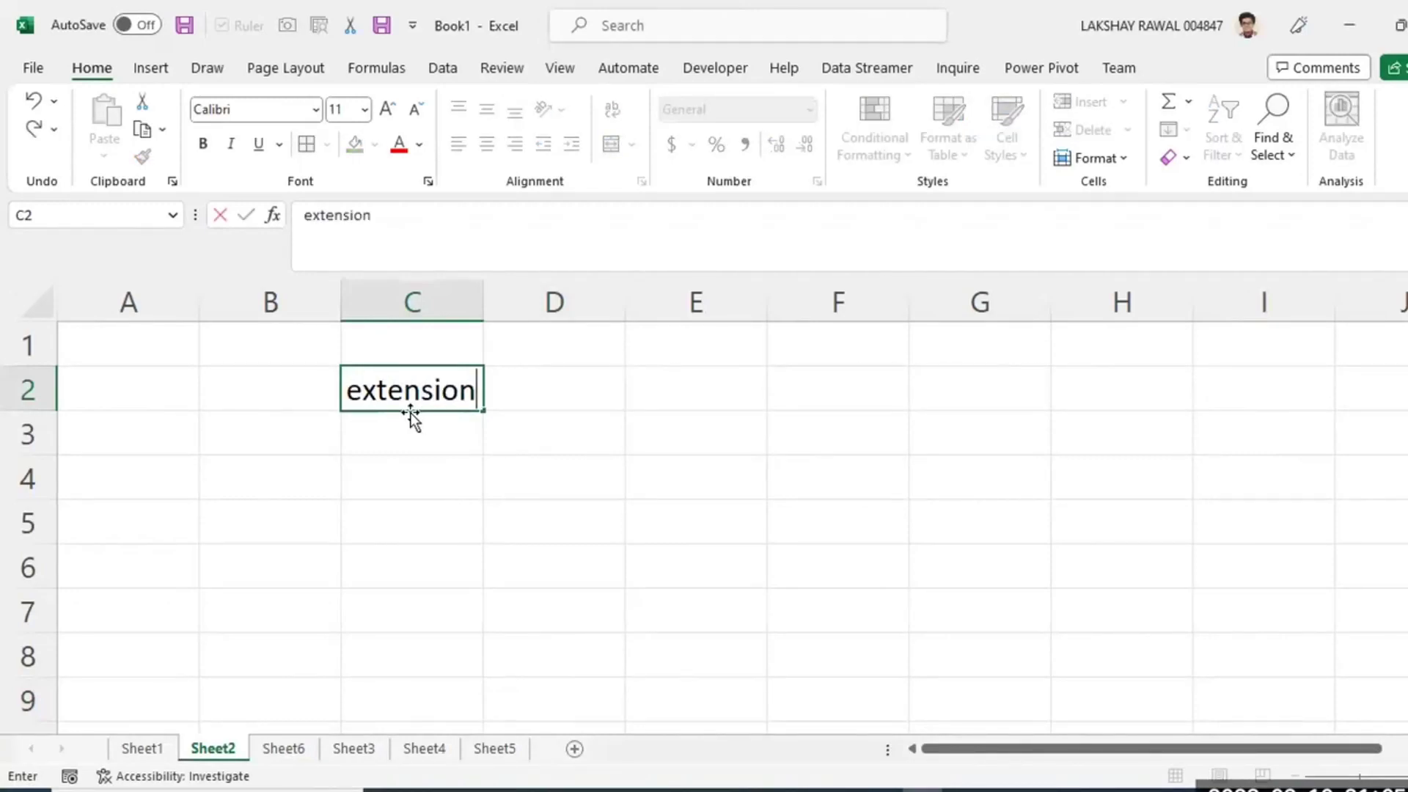
key("Tab")
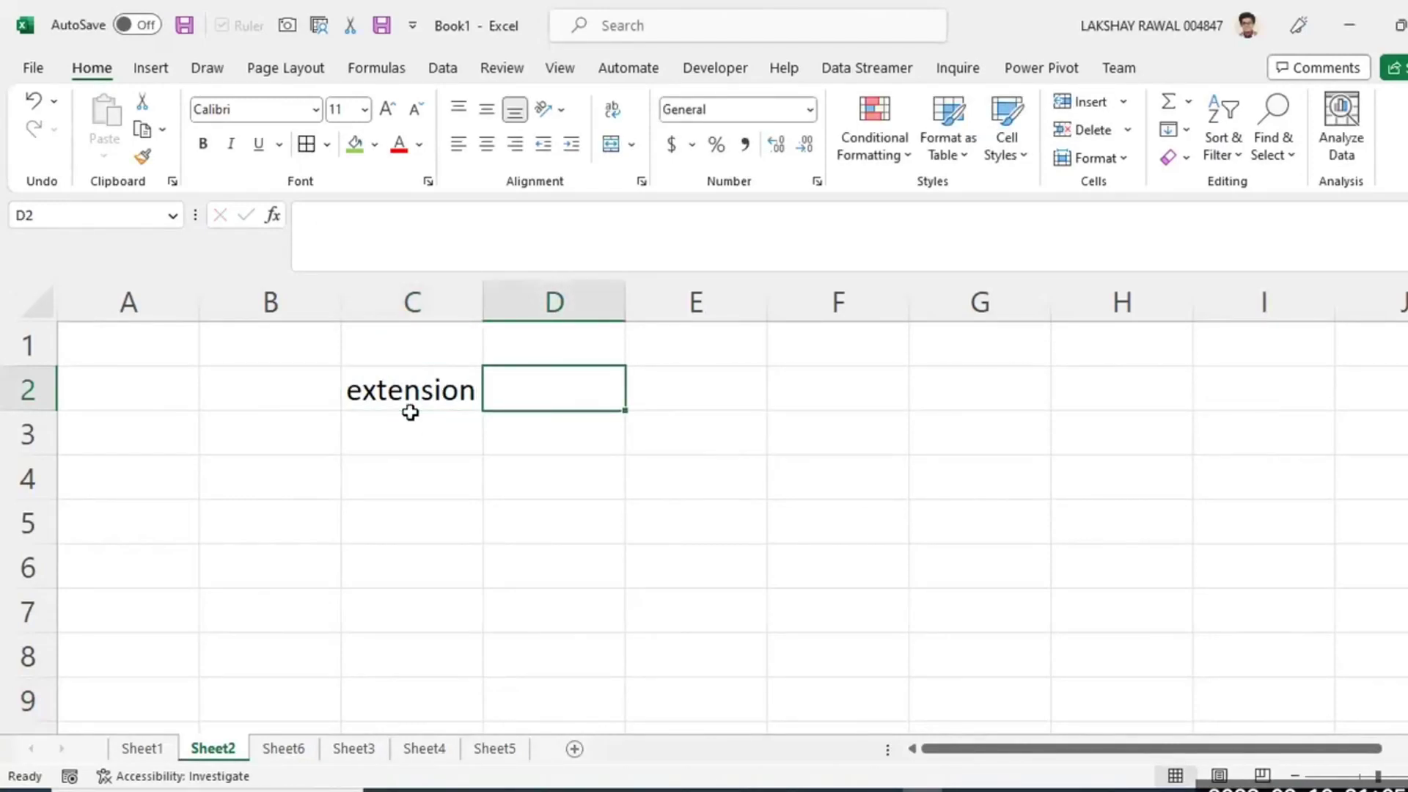
type(".xls")
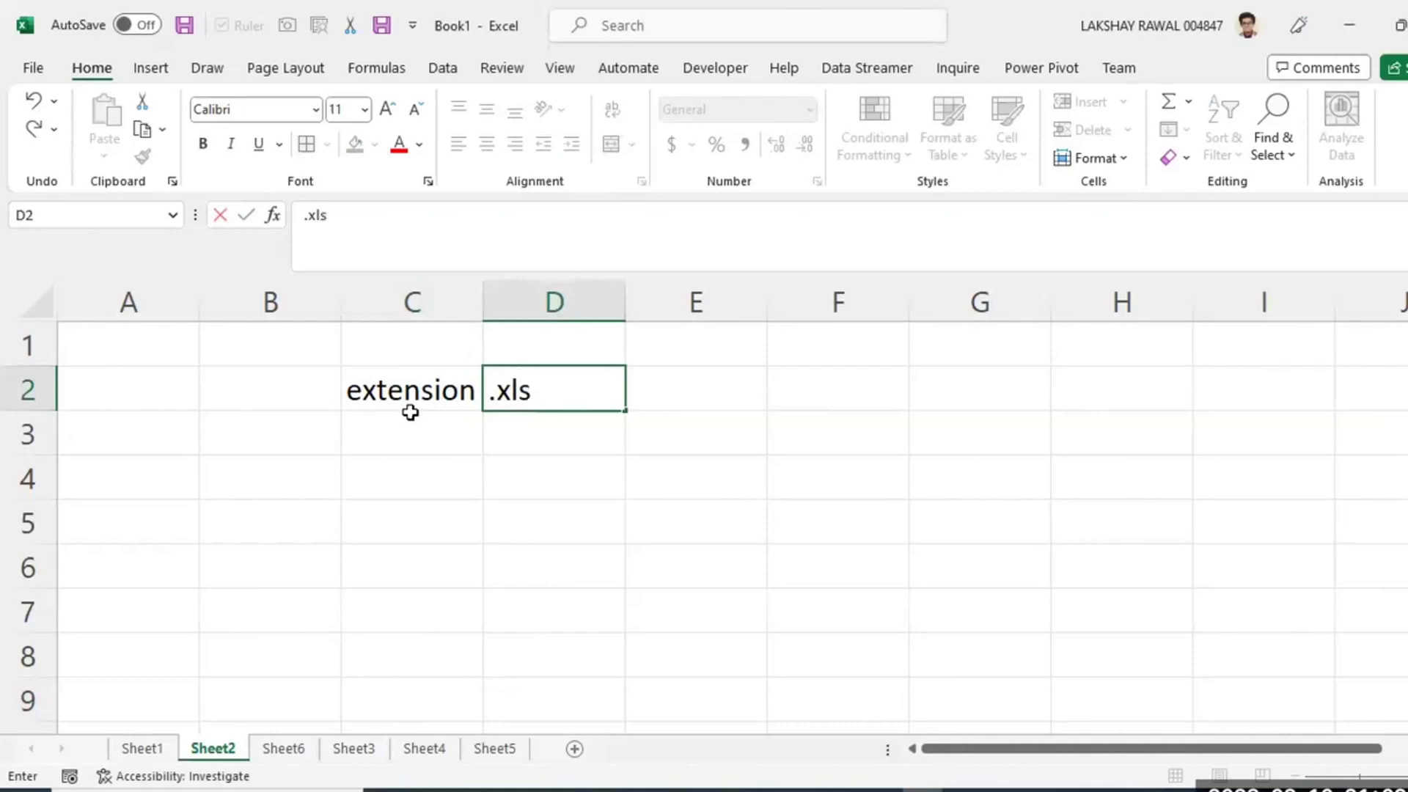
type("x")
left_click(410, 413)
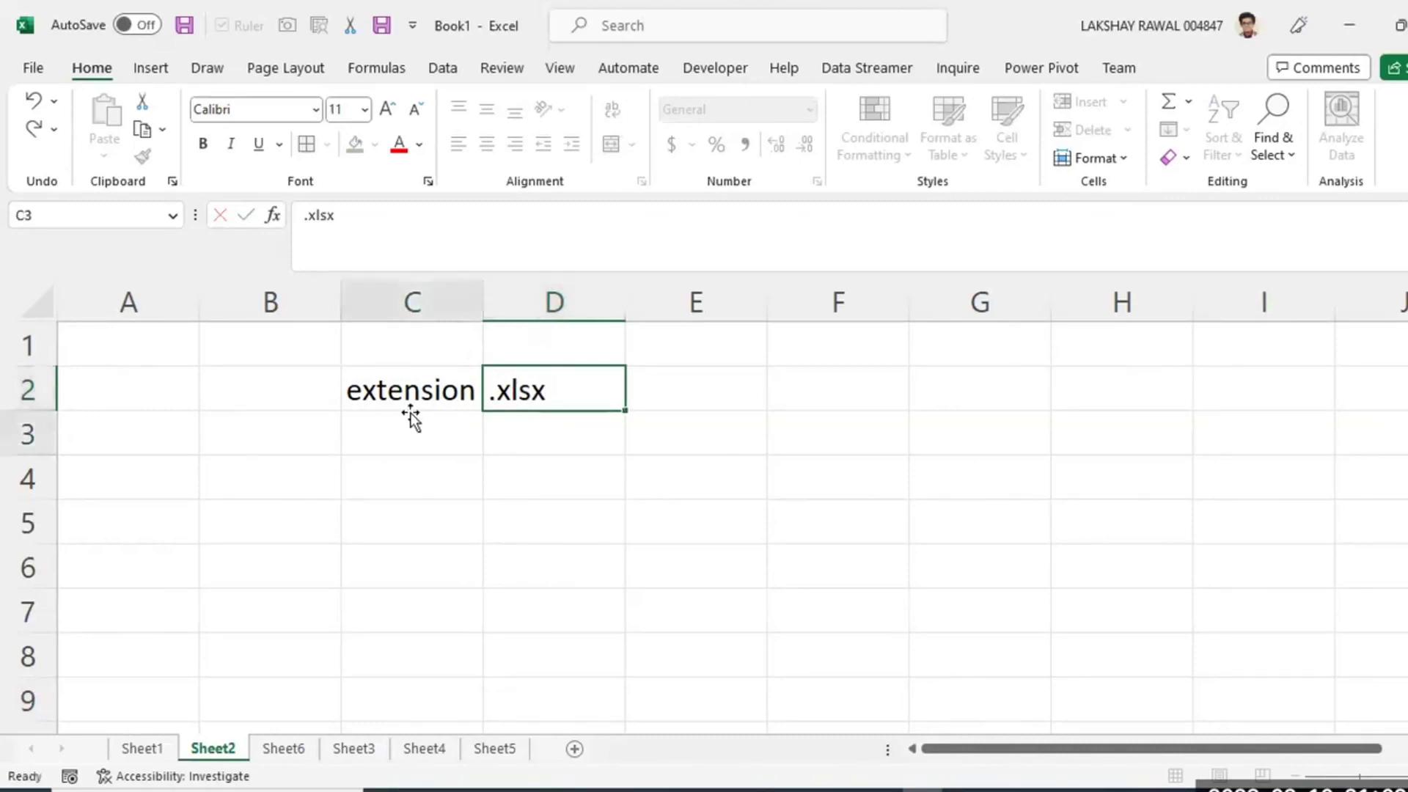
Enter the extension ".xls" in cell D3, directly below the ".xlsx" entry.
key("Right")
type(".xls")
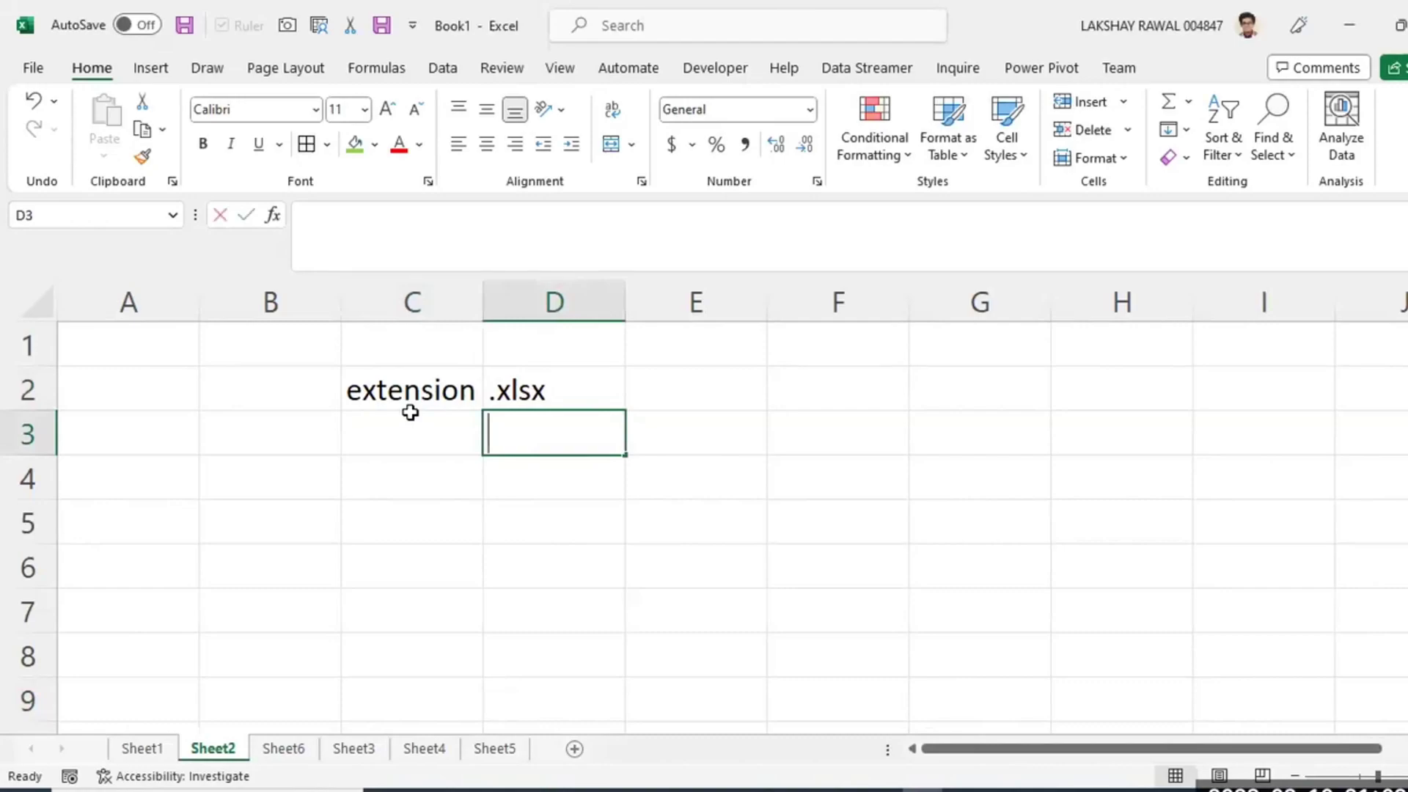
key("Delete")
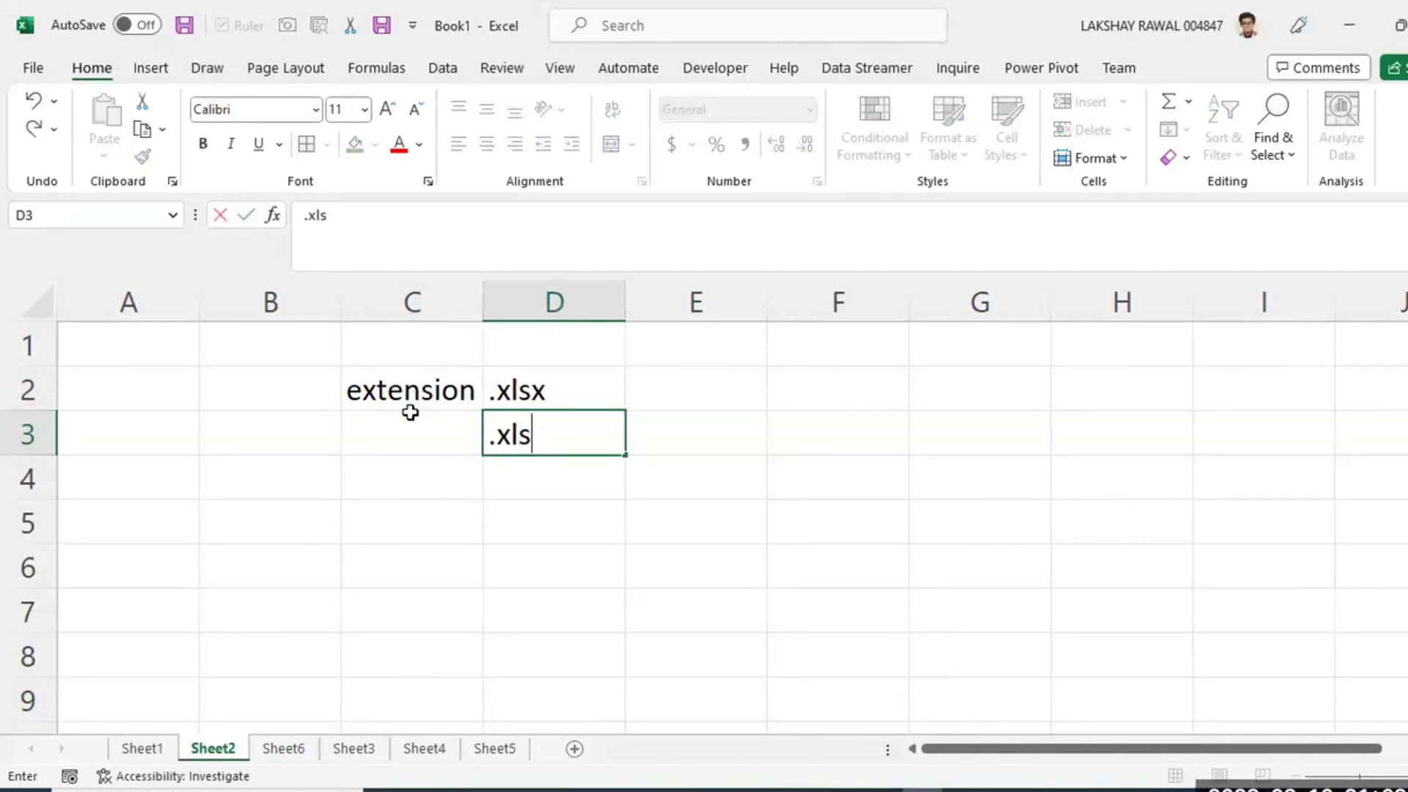
left_click(516, 518)
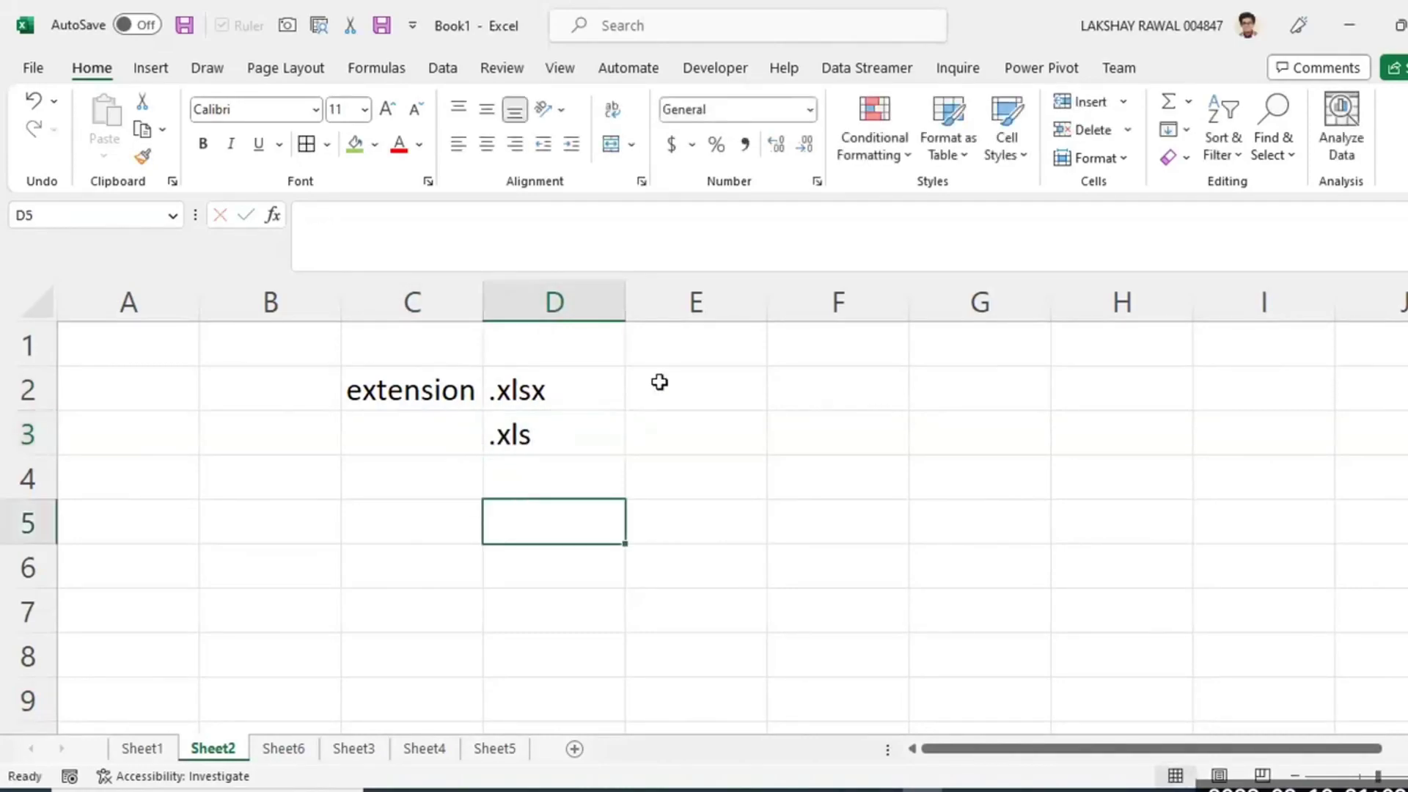
left_click(660, 380)
left_click(572, 377)
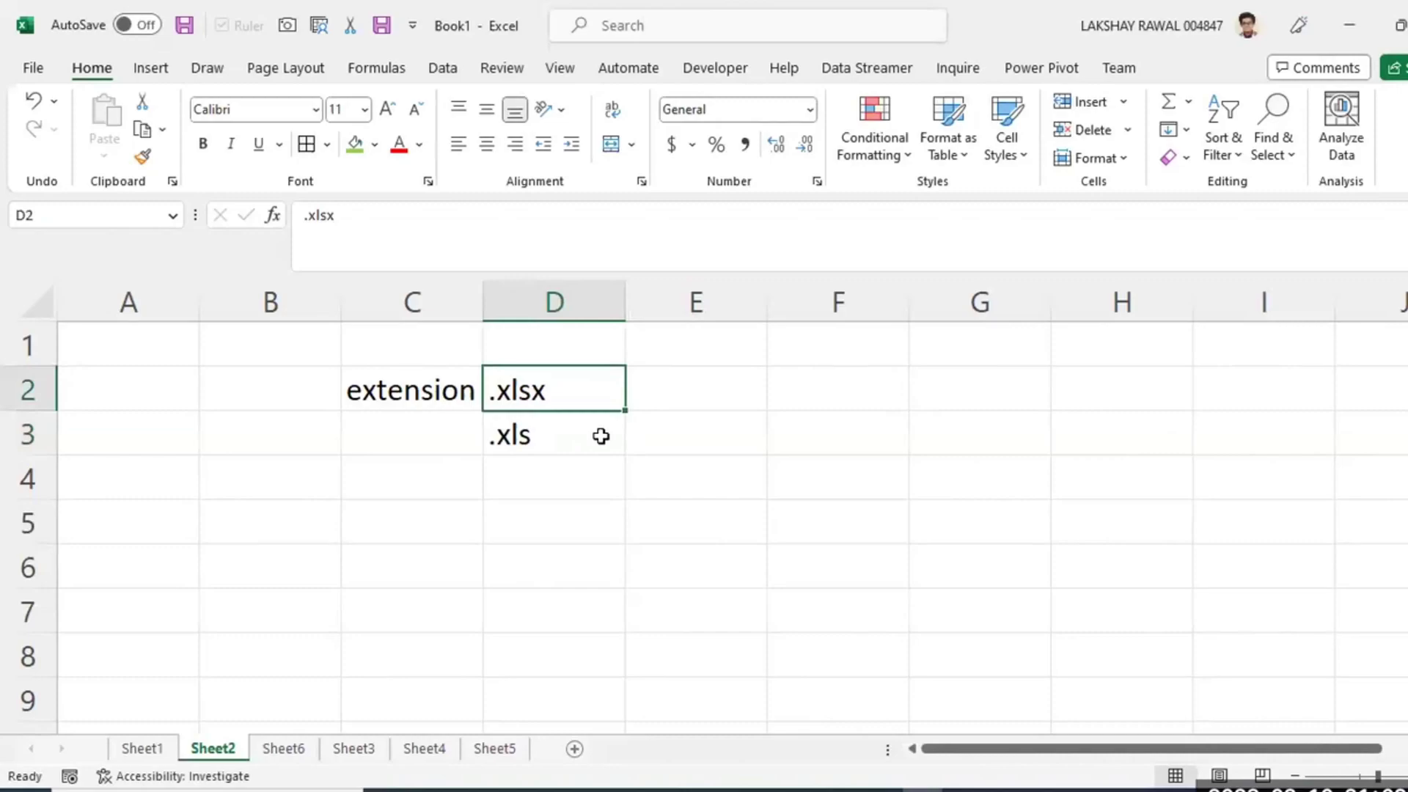
Enter the label "word" in cell C4 and its extension ".docx" in D4.
left_click(445, 486)
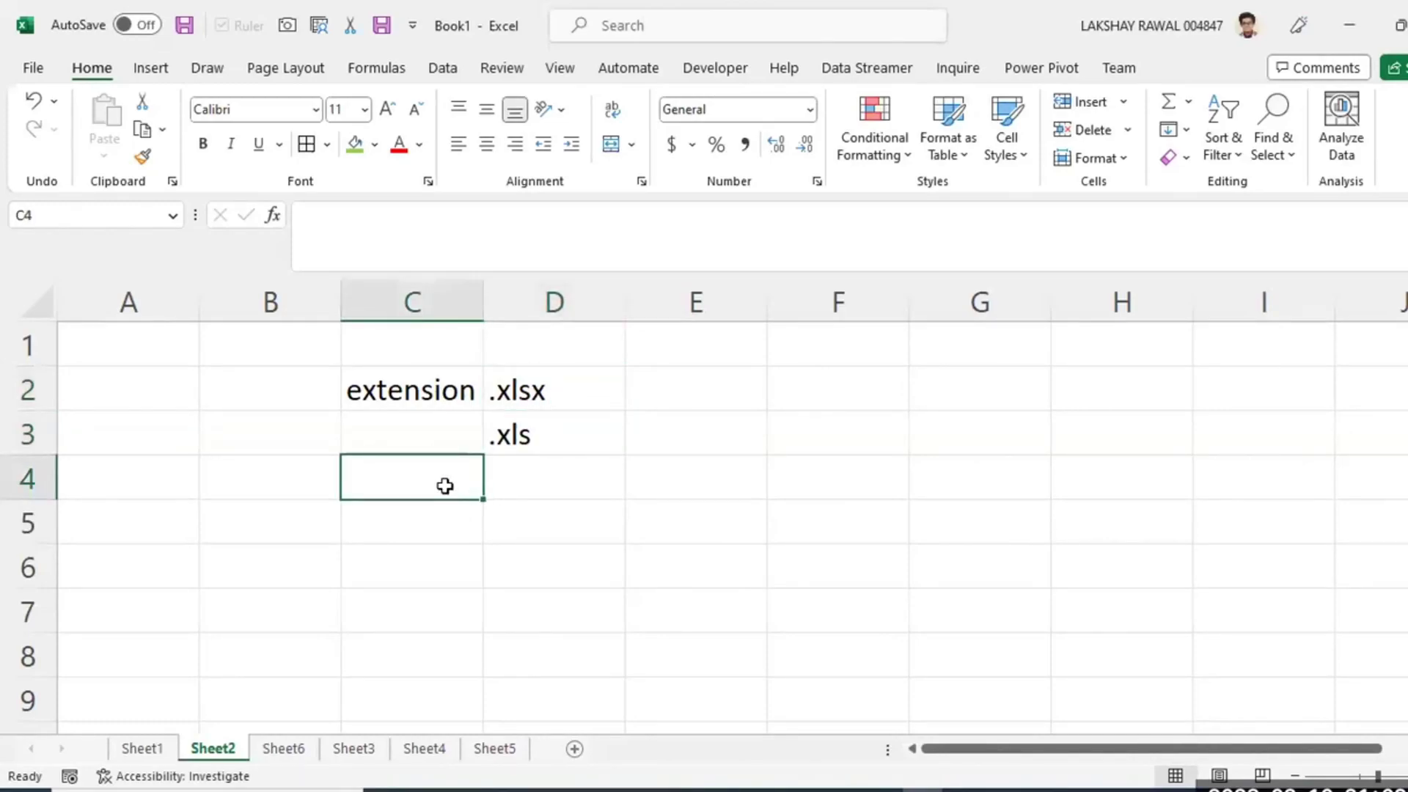
type("word")
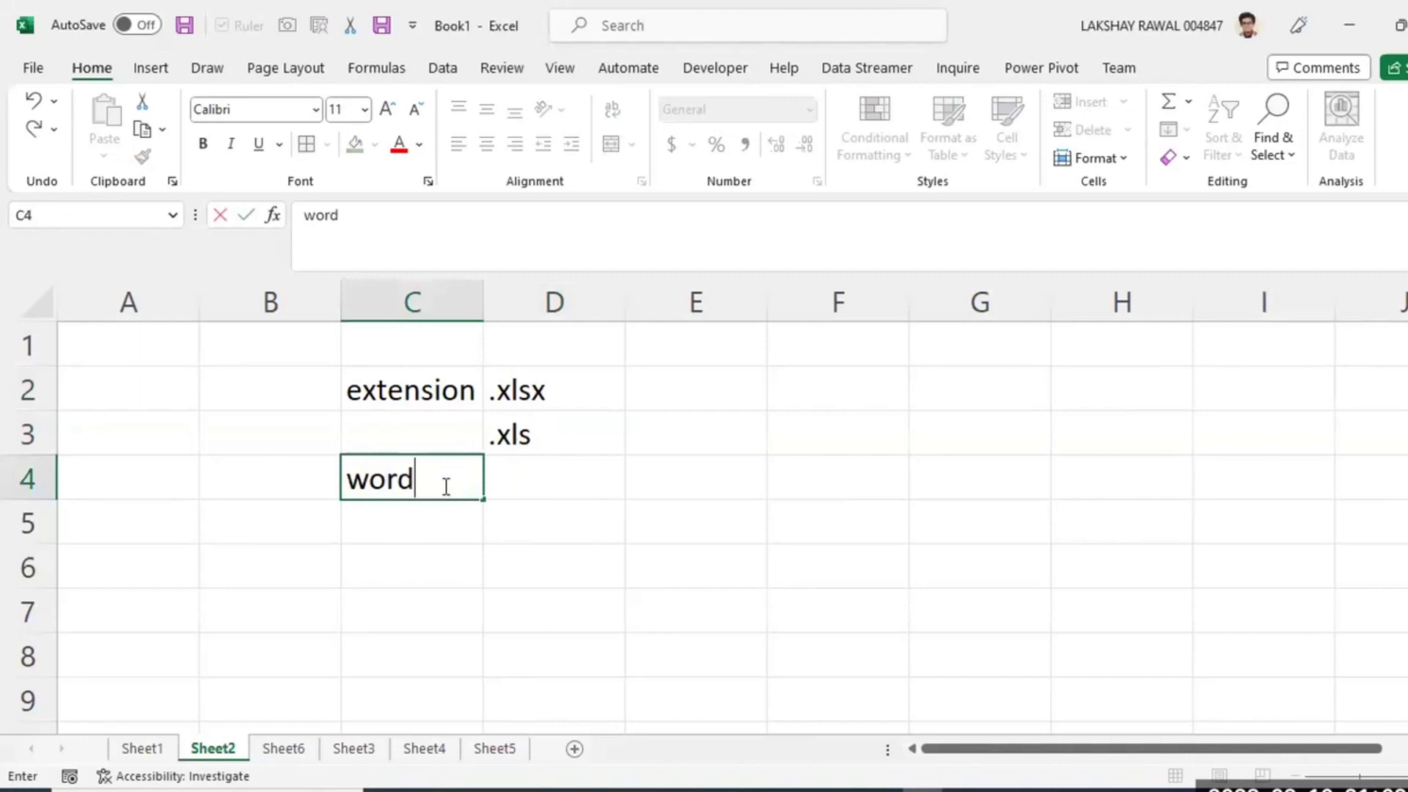
key("Tab")
type(".do")
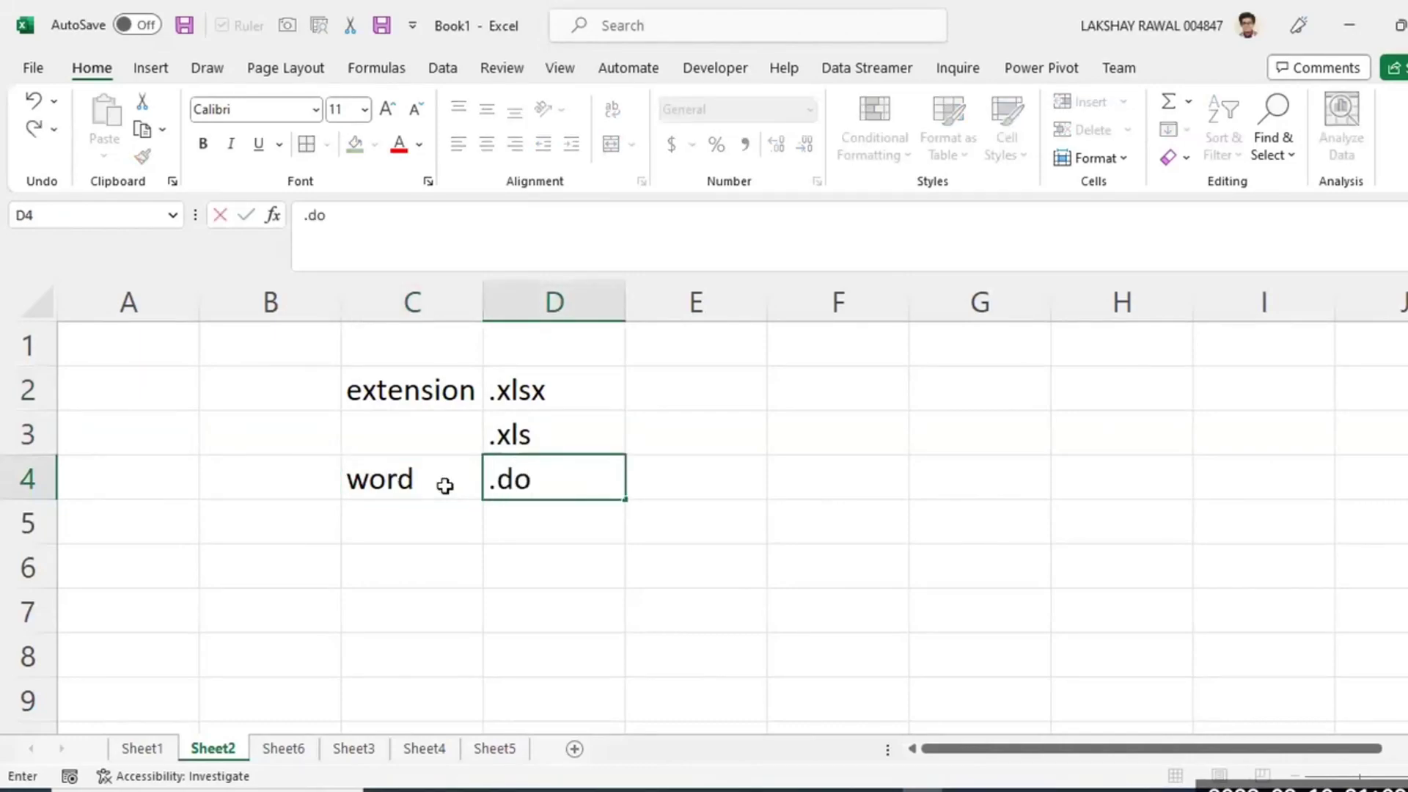
type("cx")
key("Return")
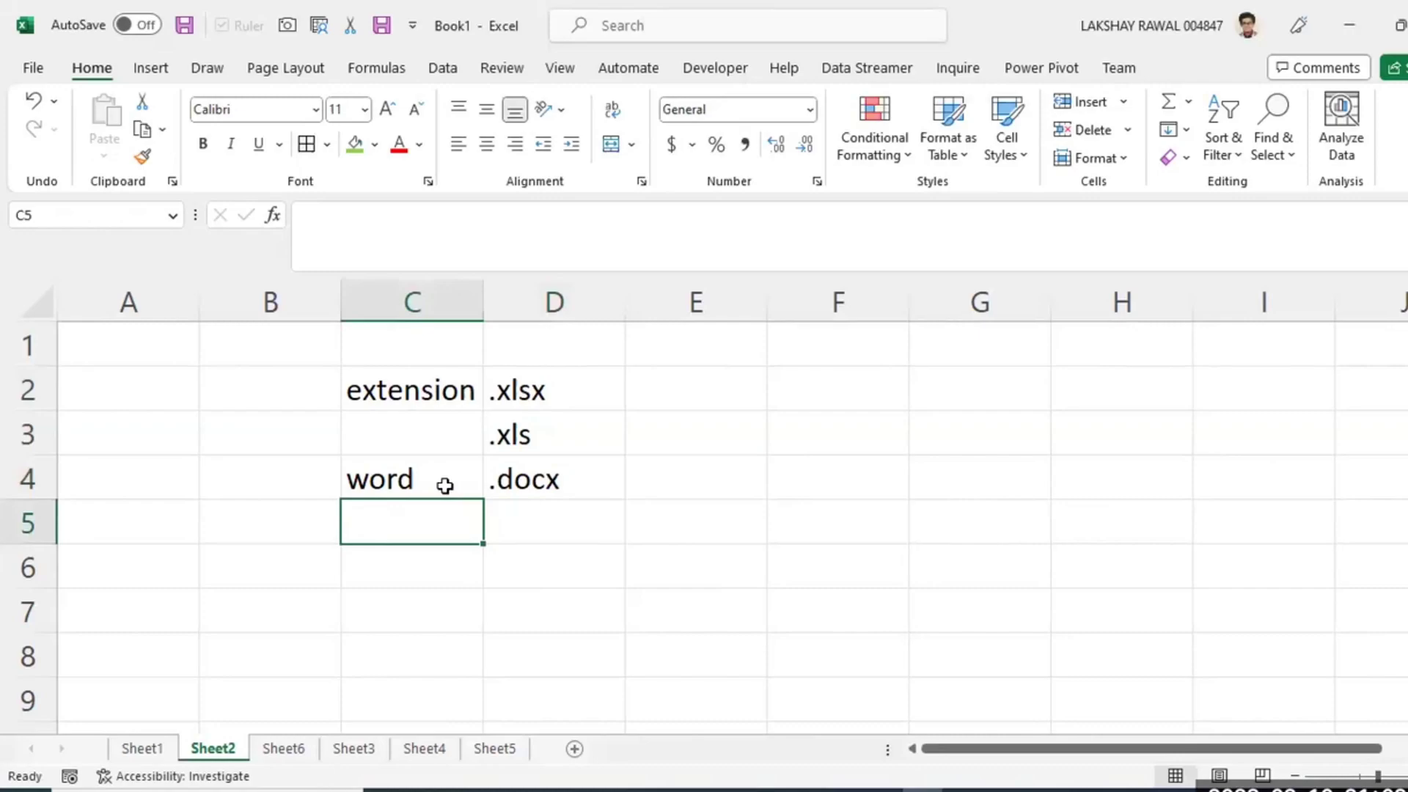
Enter the extension ".doc" in cell C5, directly below the "word" label.
type(".doc")
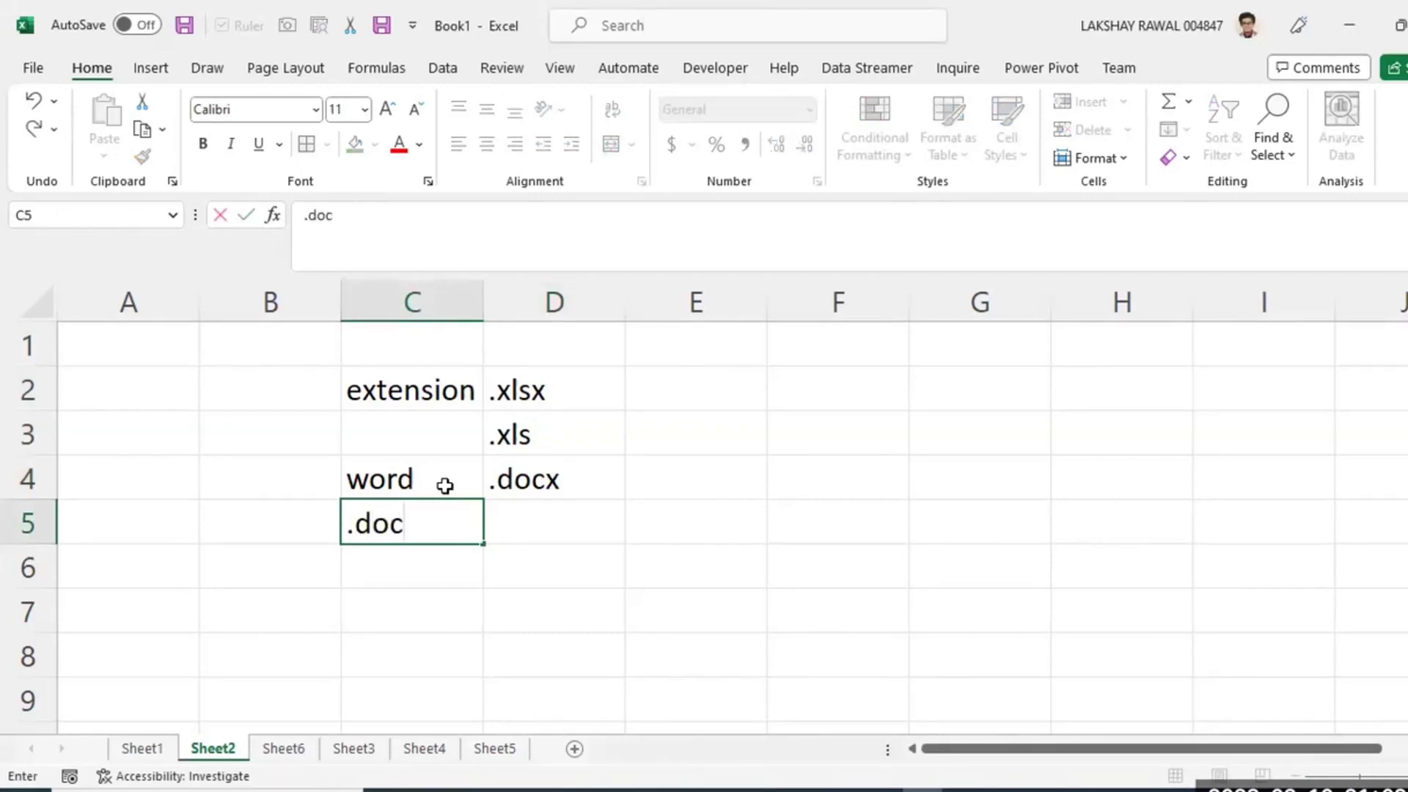
key("Return")
key("Up")
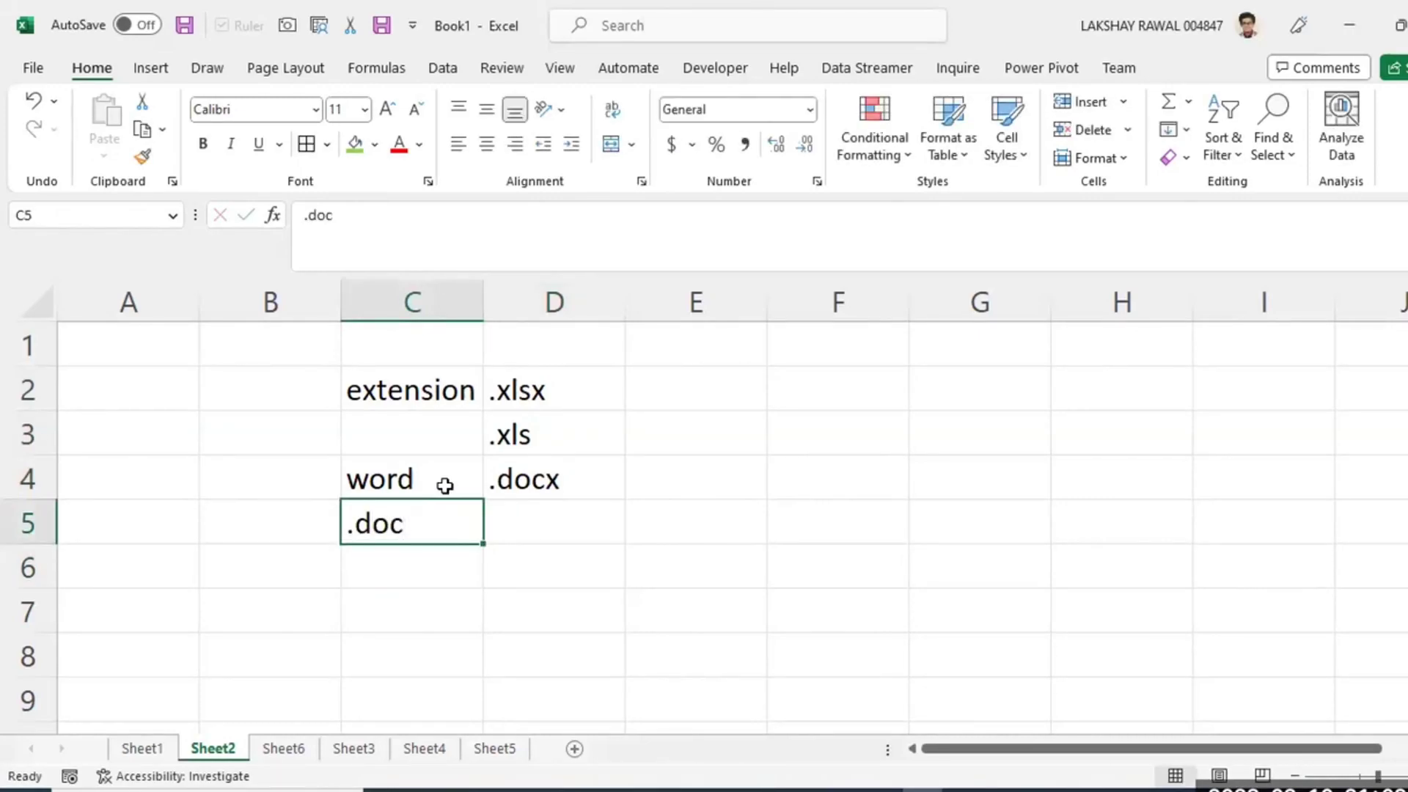
Enter the extension ".pptx" in cell D6.
key("Down")
key("Right")
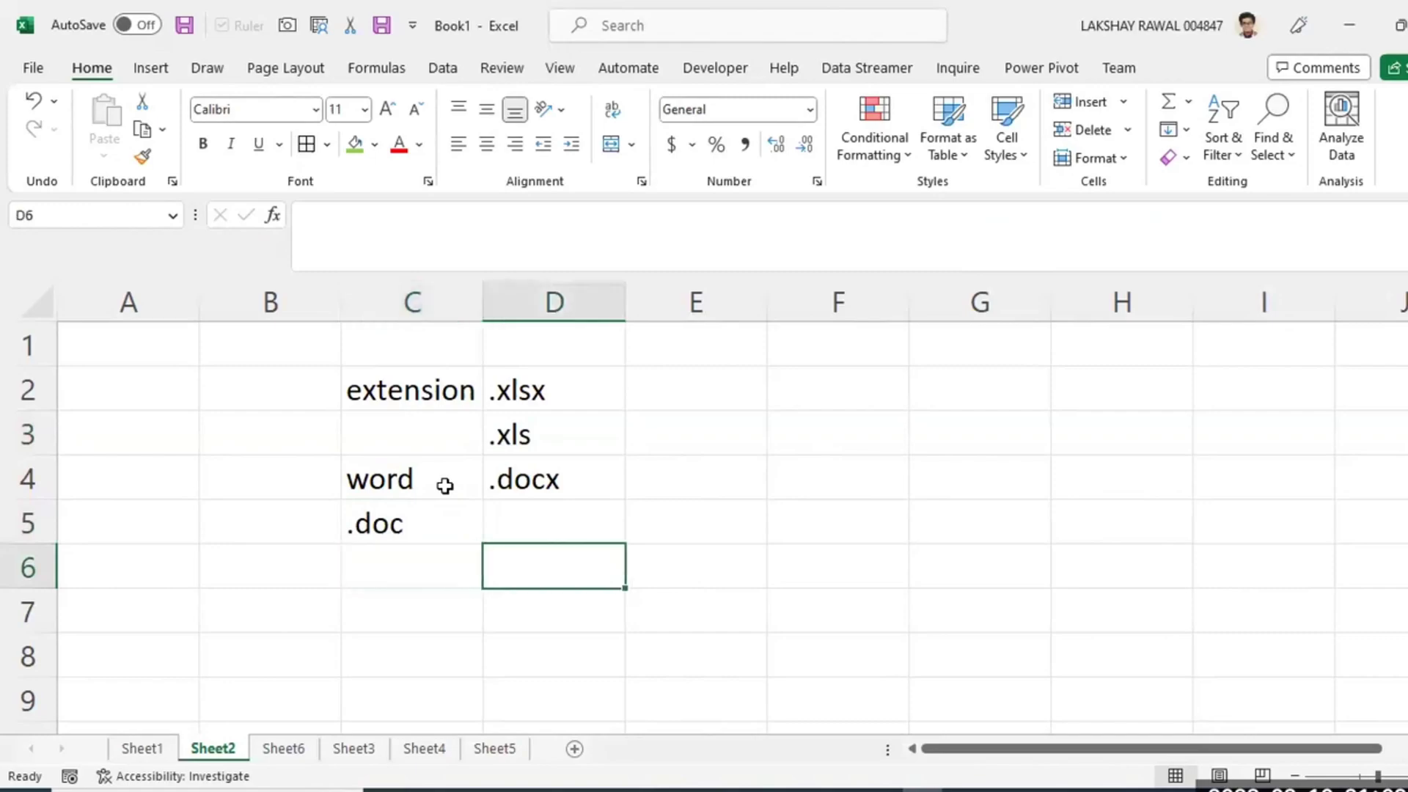
type(".do")
key("BackSpace")
key("BackSpace")
type("pptx")
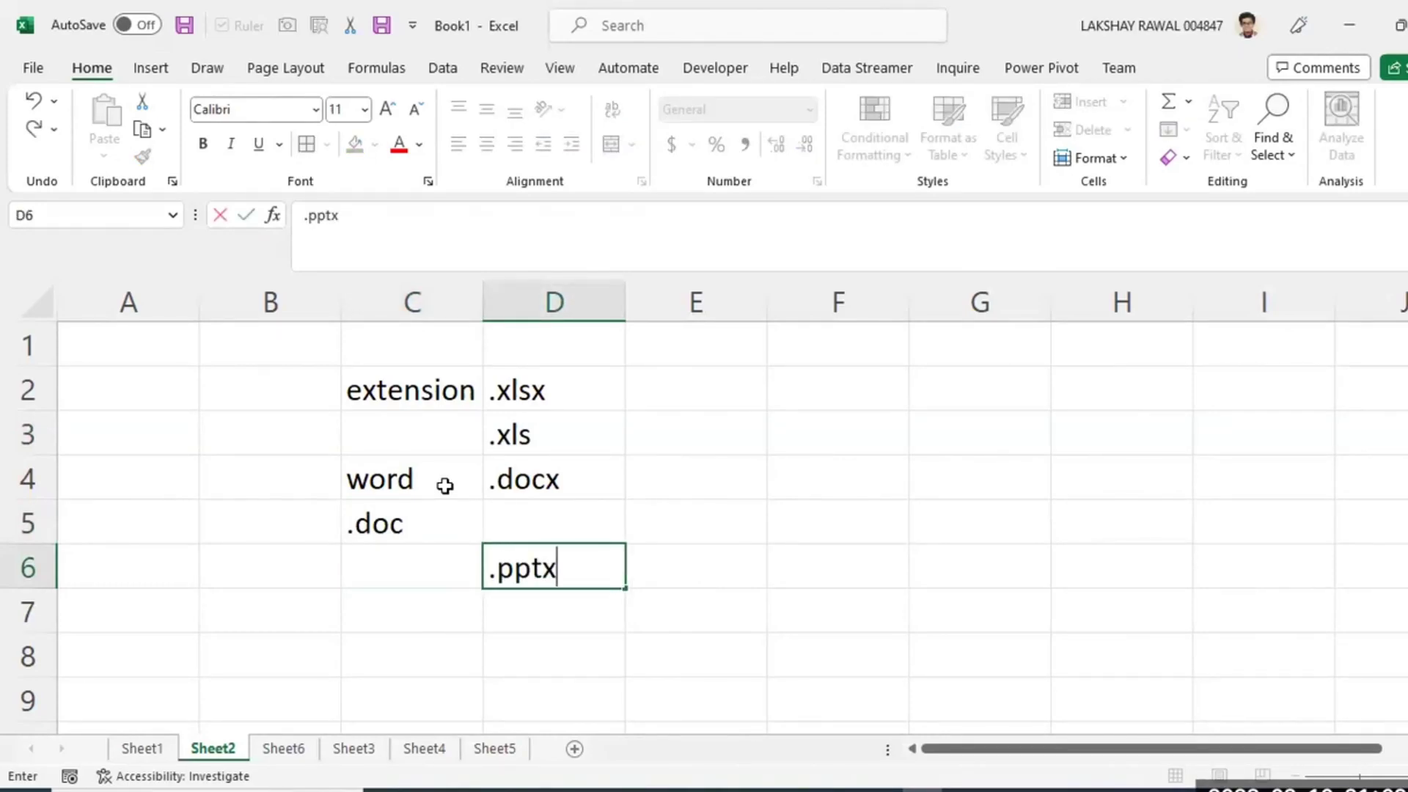
key("Return")
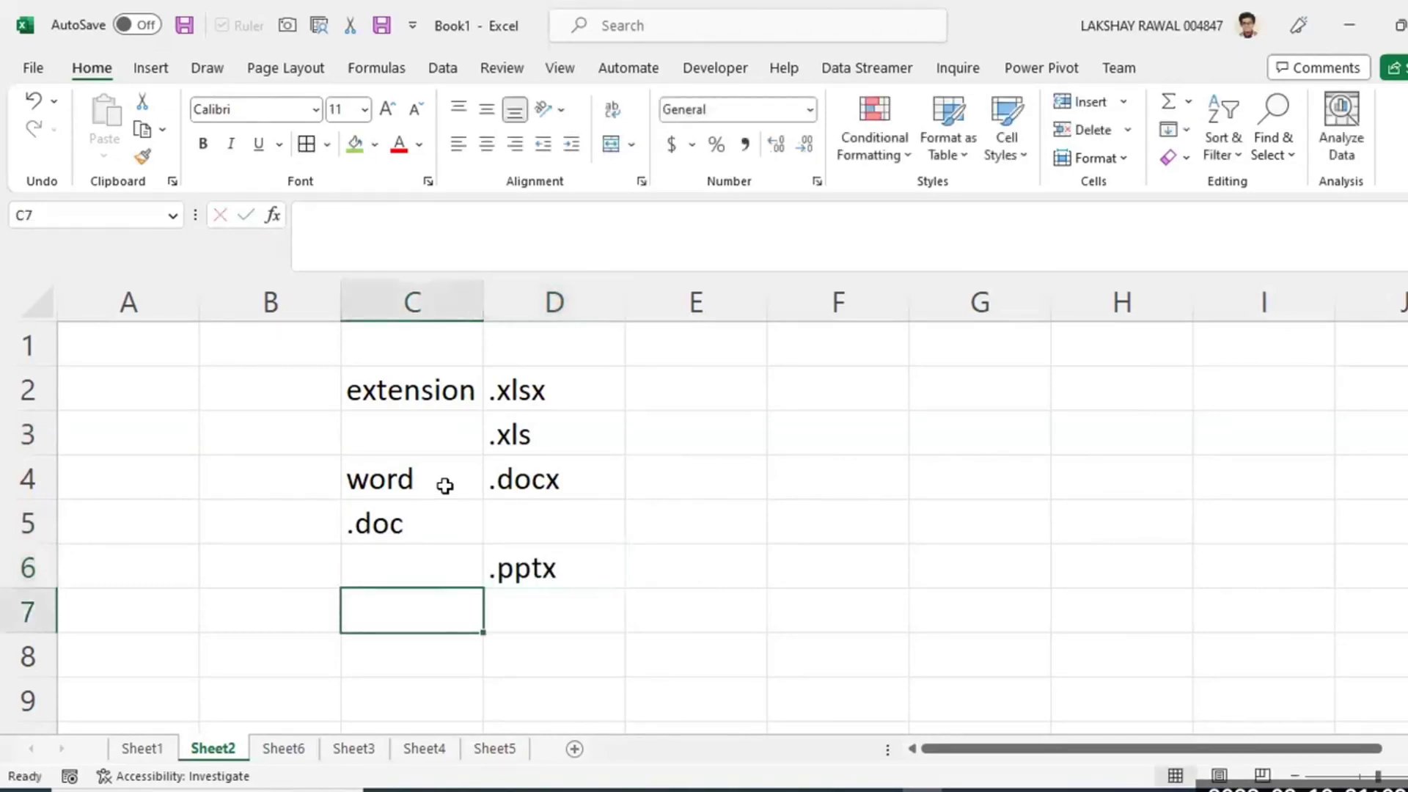
Enter the extension ".ppt" in cell D7, directly below the ".pptx" entry.
key("Right")
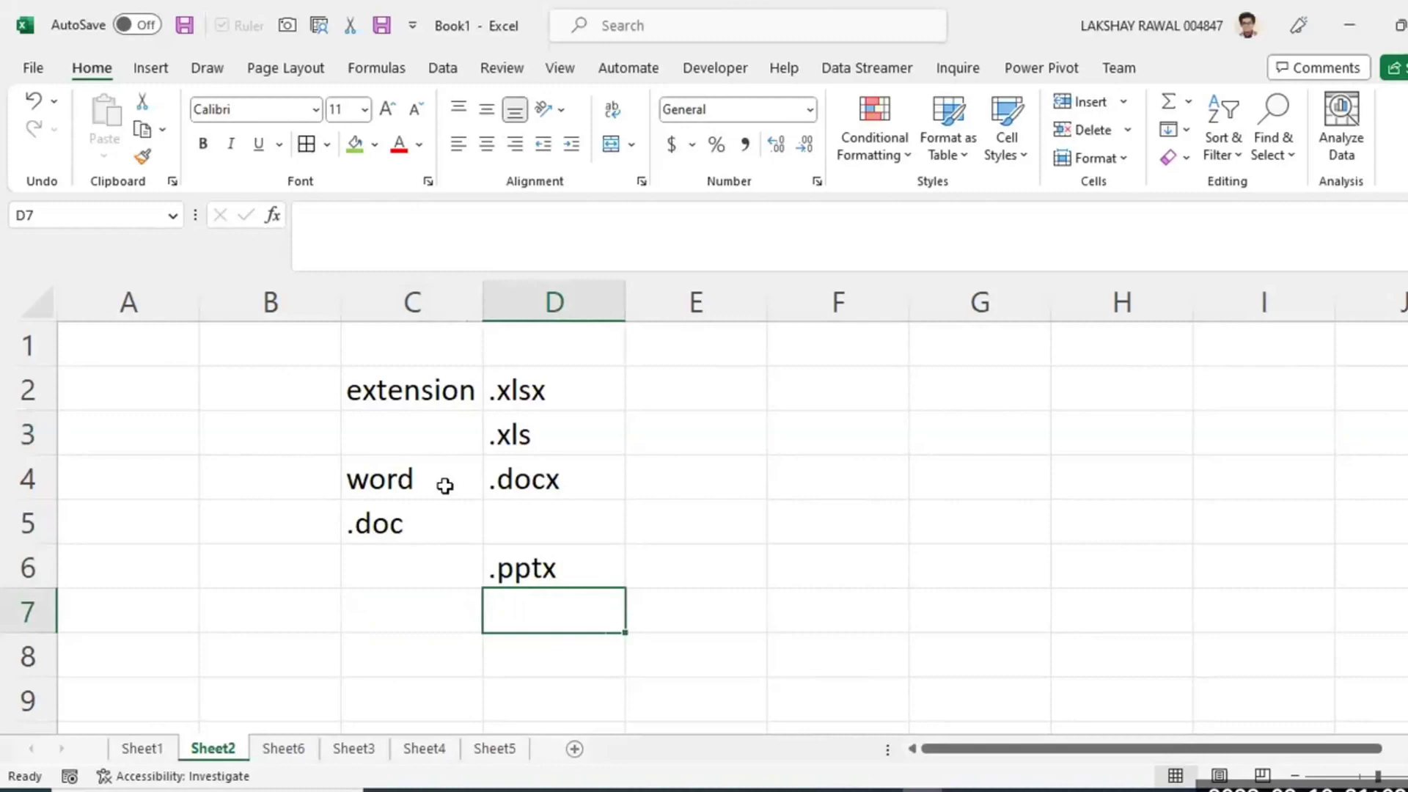
type(".pp")
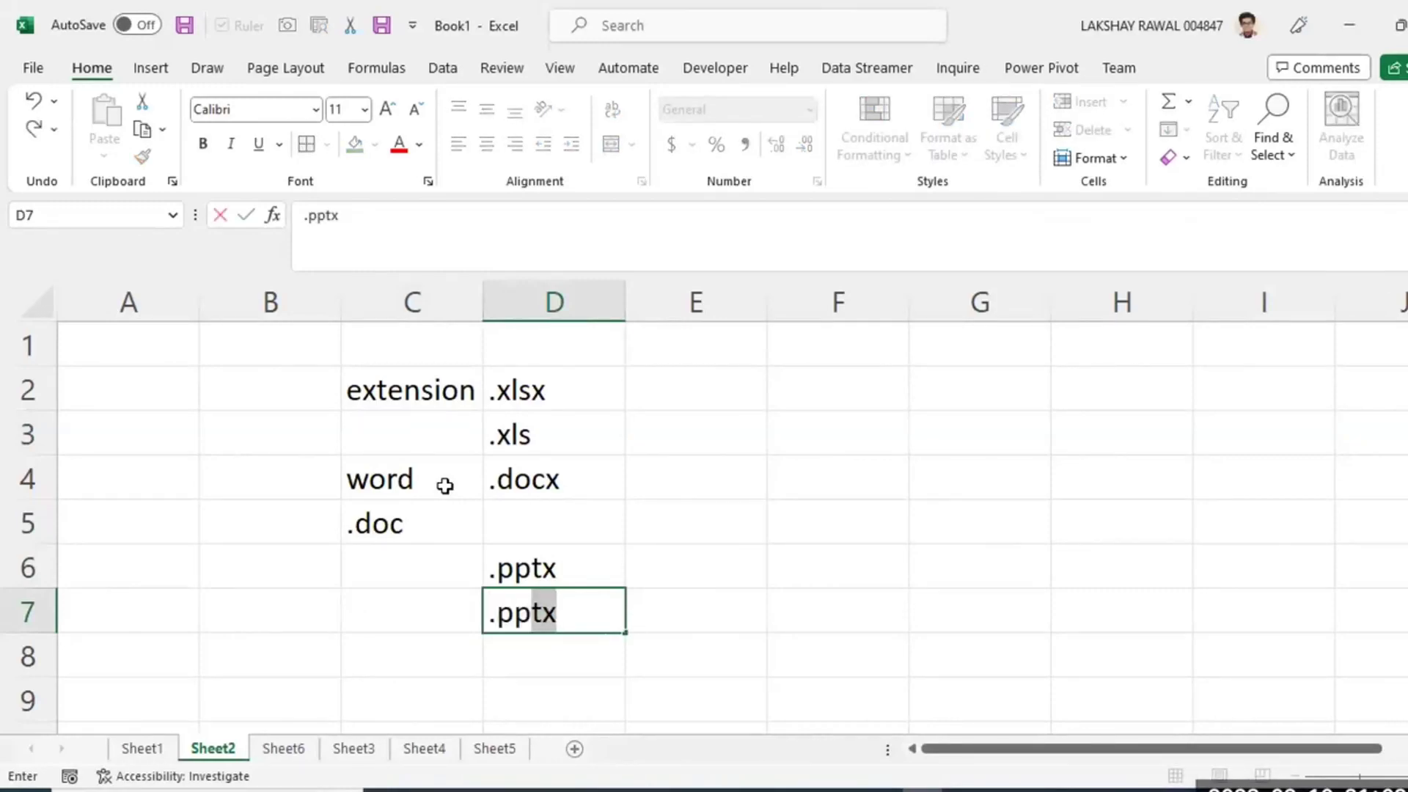
type("t")
key("BackSpace")
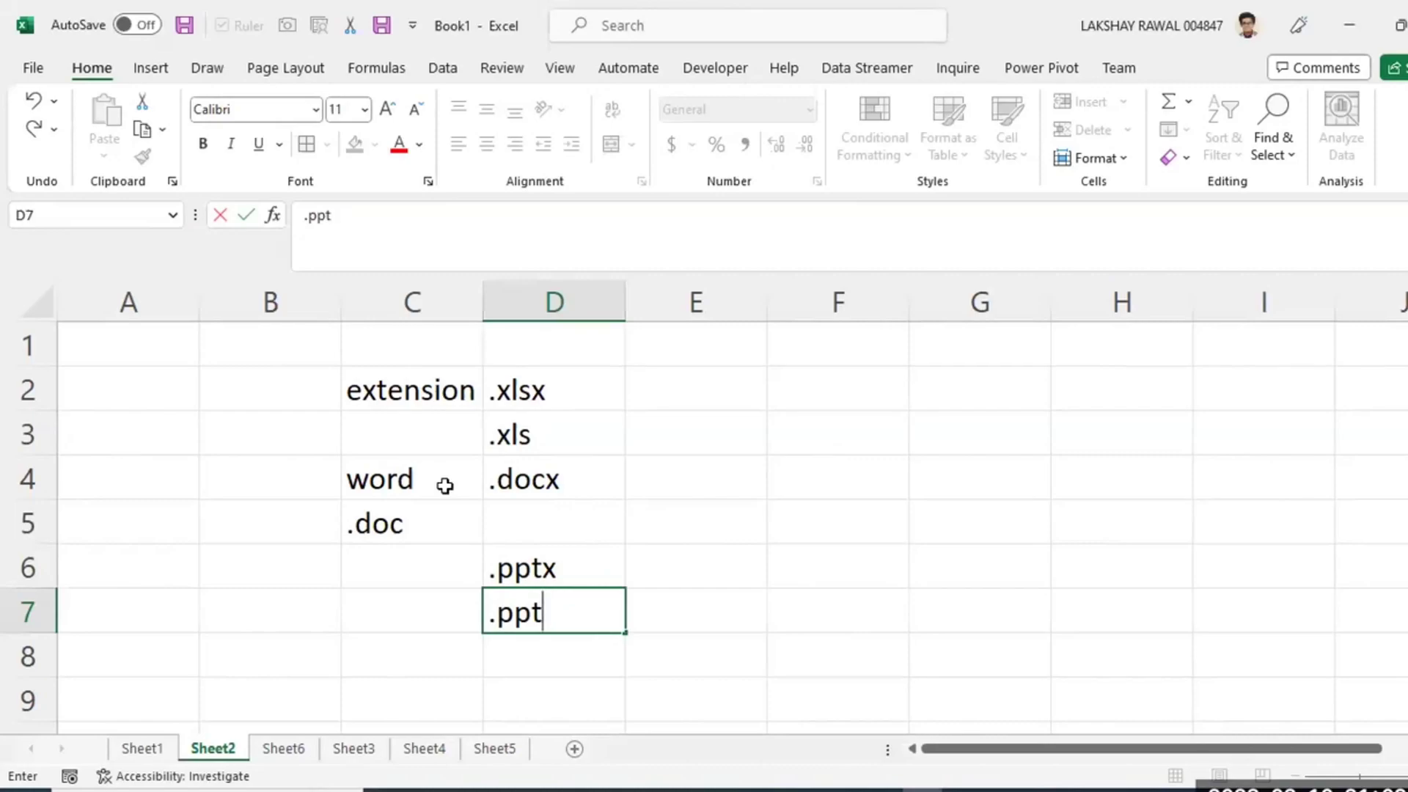
left_click(722, 470)
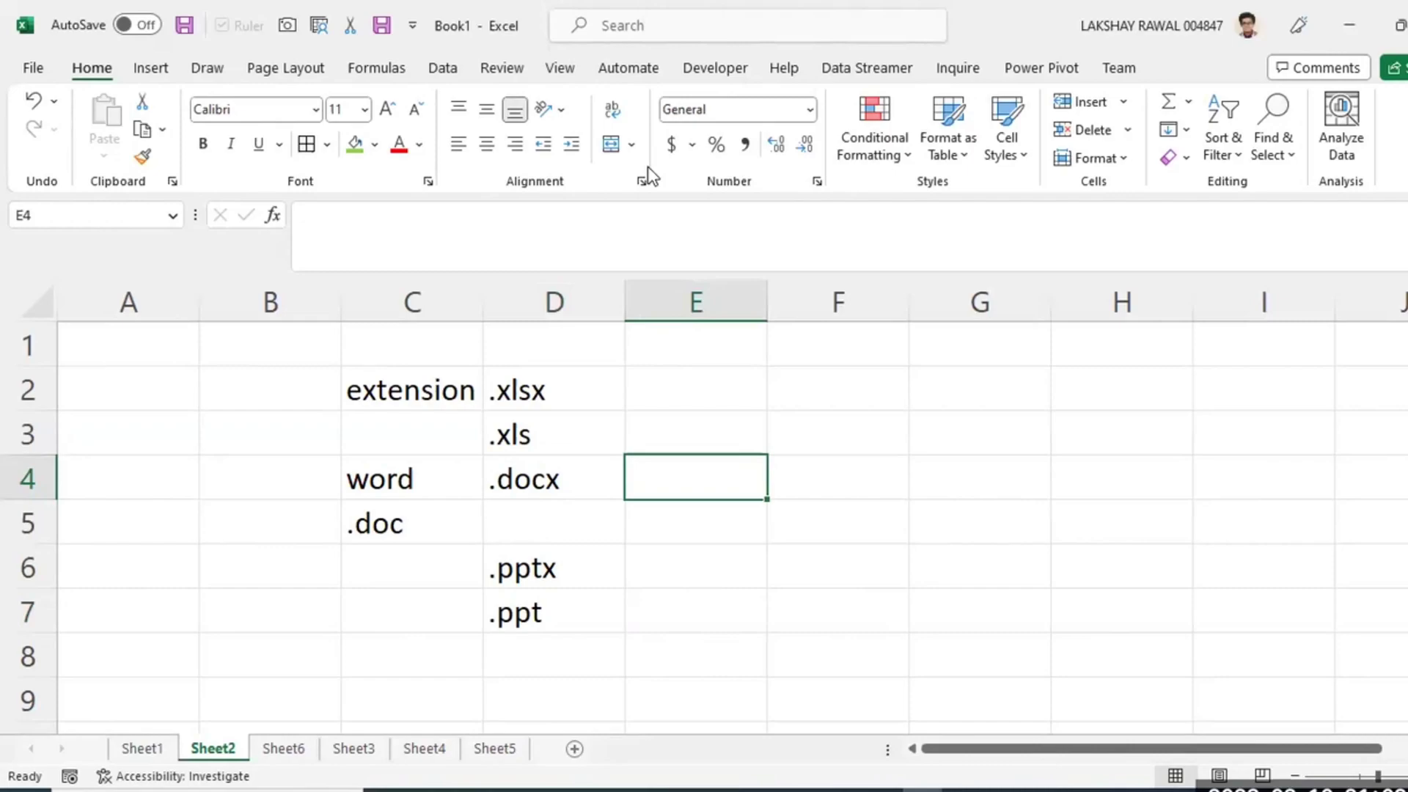
Enter the extension ".mp3" in cell F3.
left_click(869, 415)
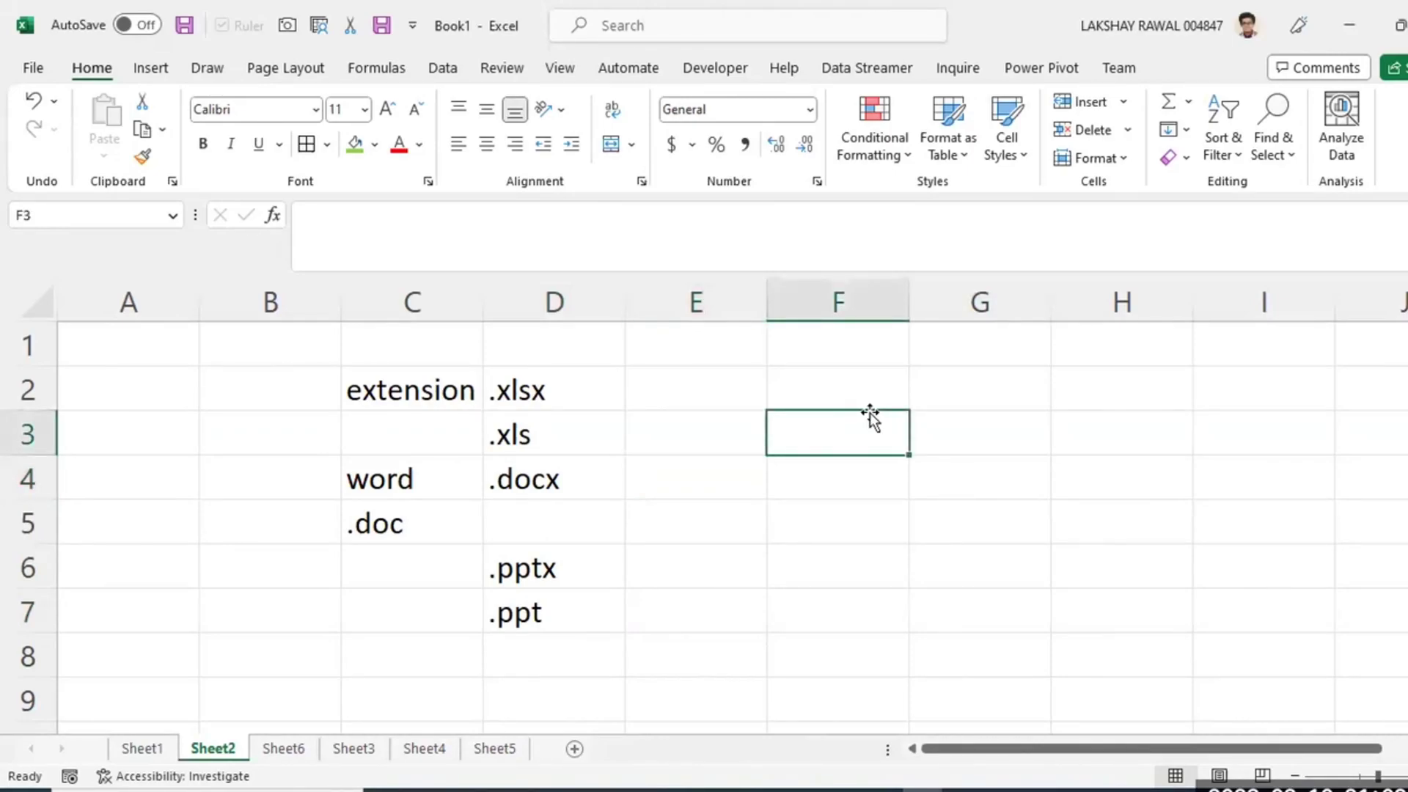
type(".m")
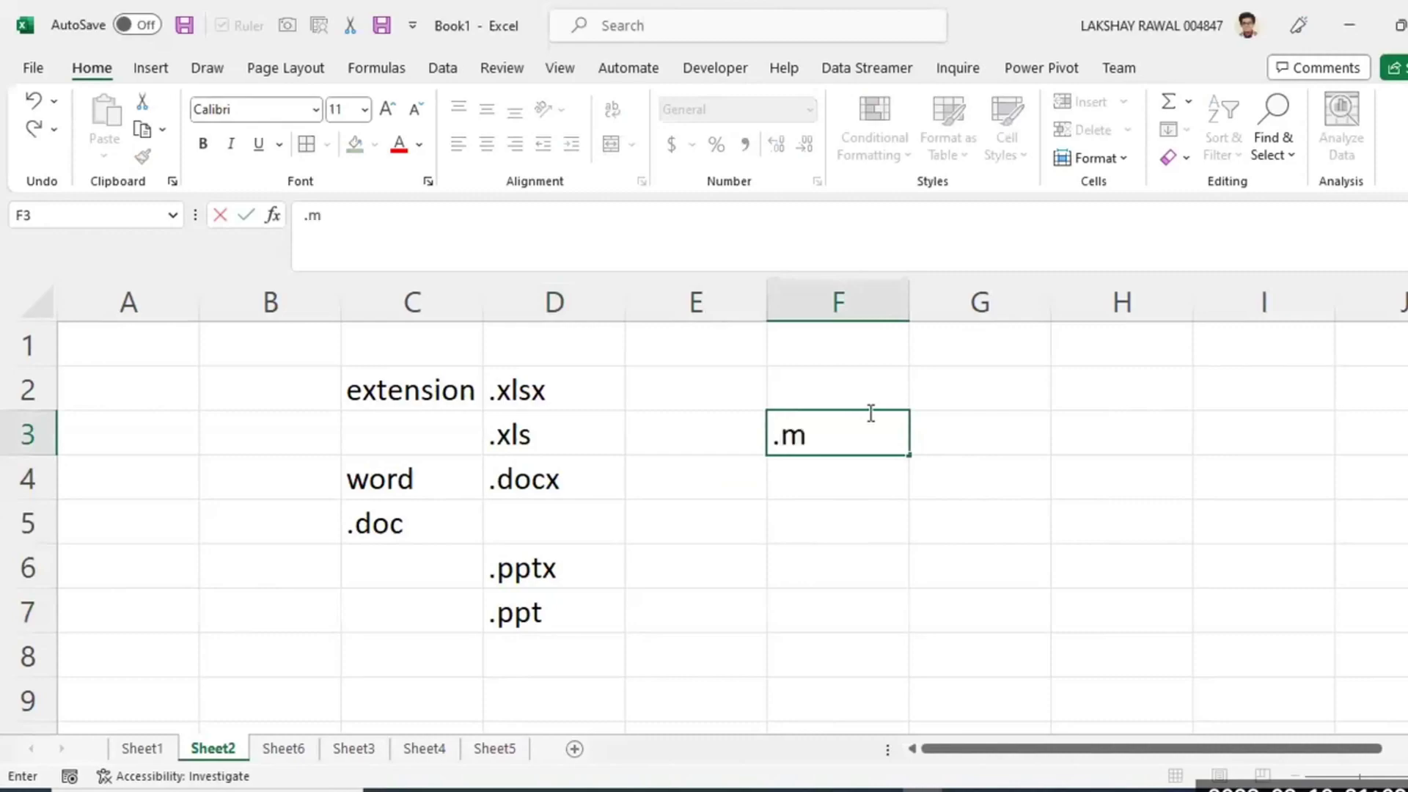
type("p3\\")
key("BackSpace")
key("Return")
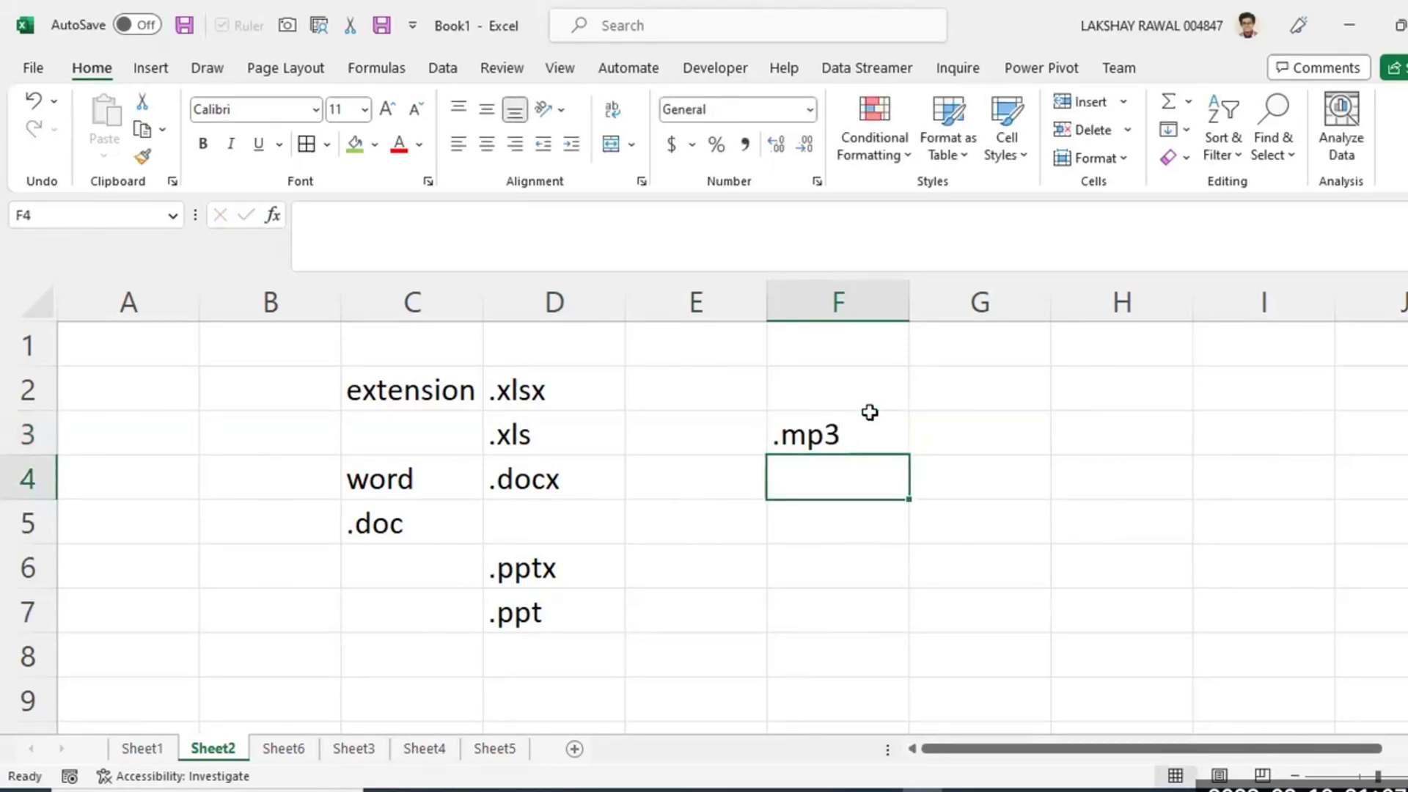
Enter the extensions ".jpeg" in cell F4 and ".png" in F5, below the ".mp3" entry.
type("\\")
key("BackSpace")
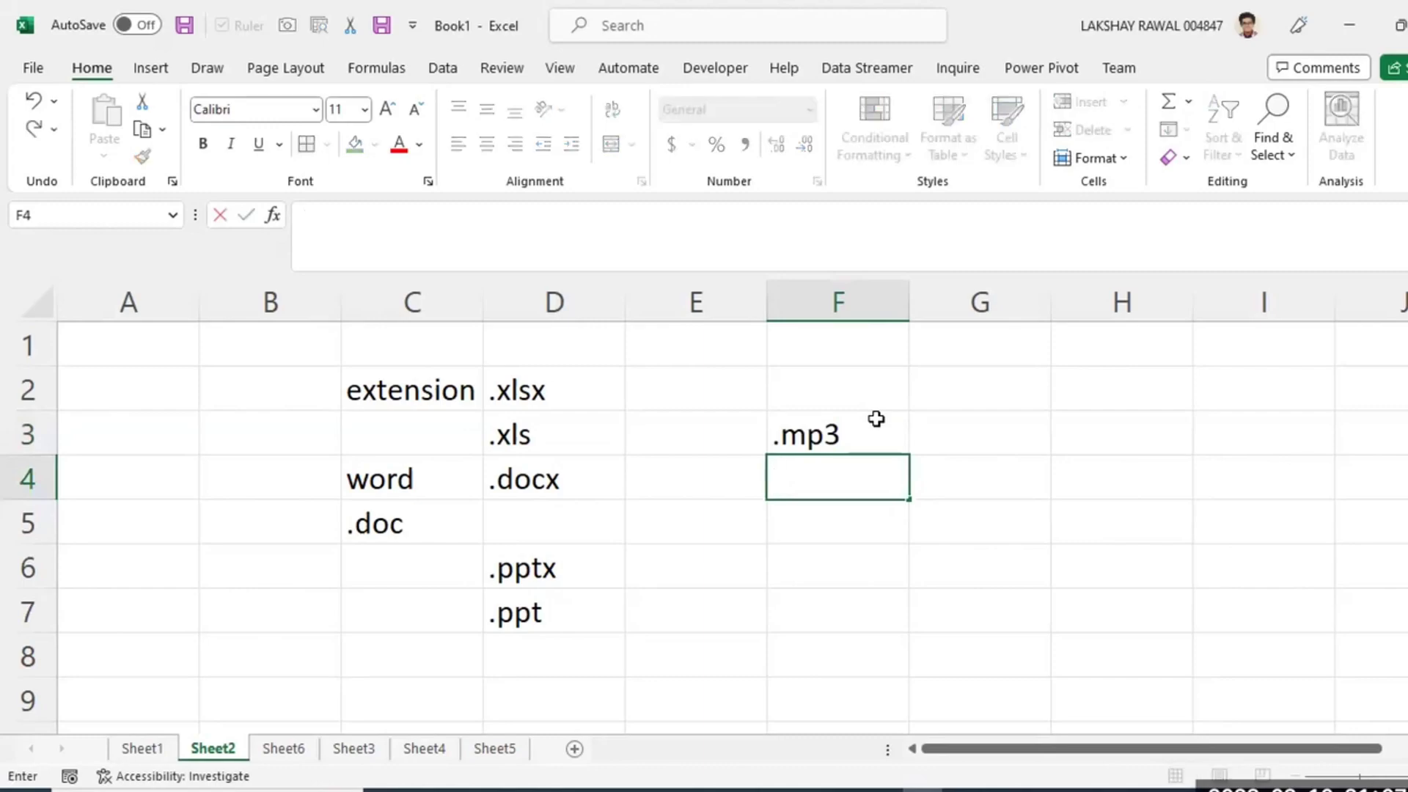
type(".jpeg")
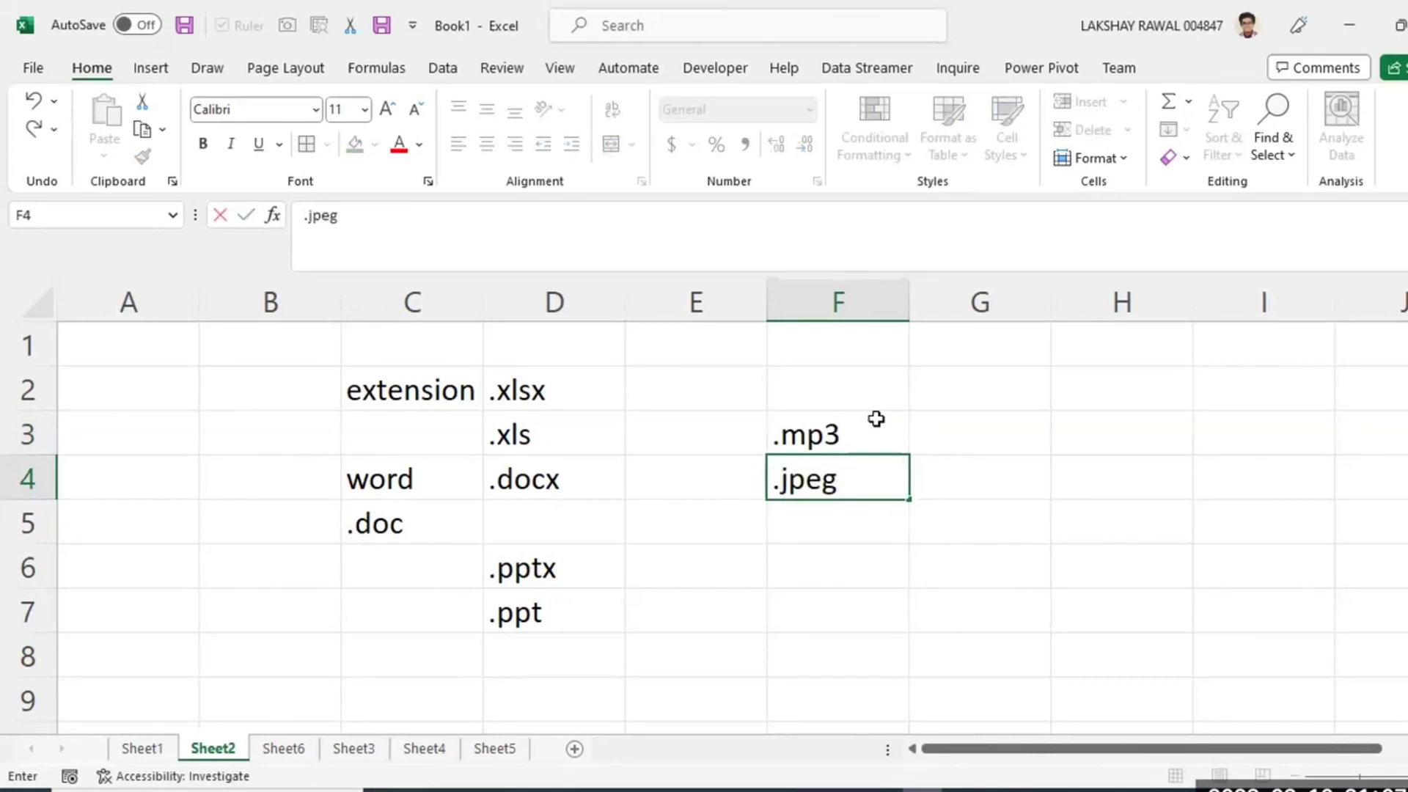
key("Return")
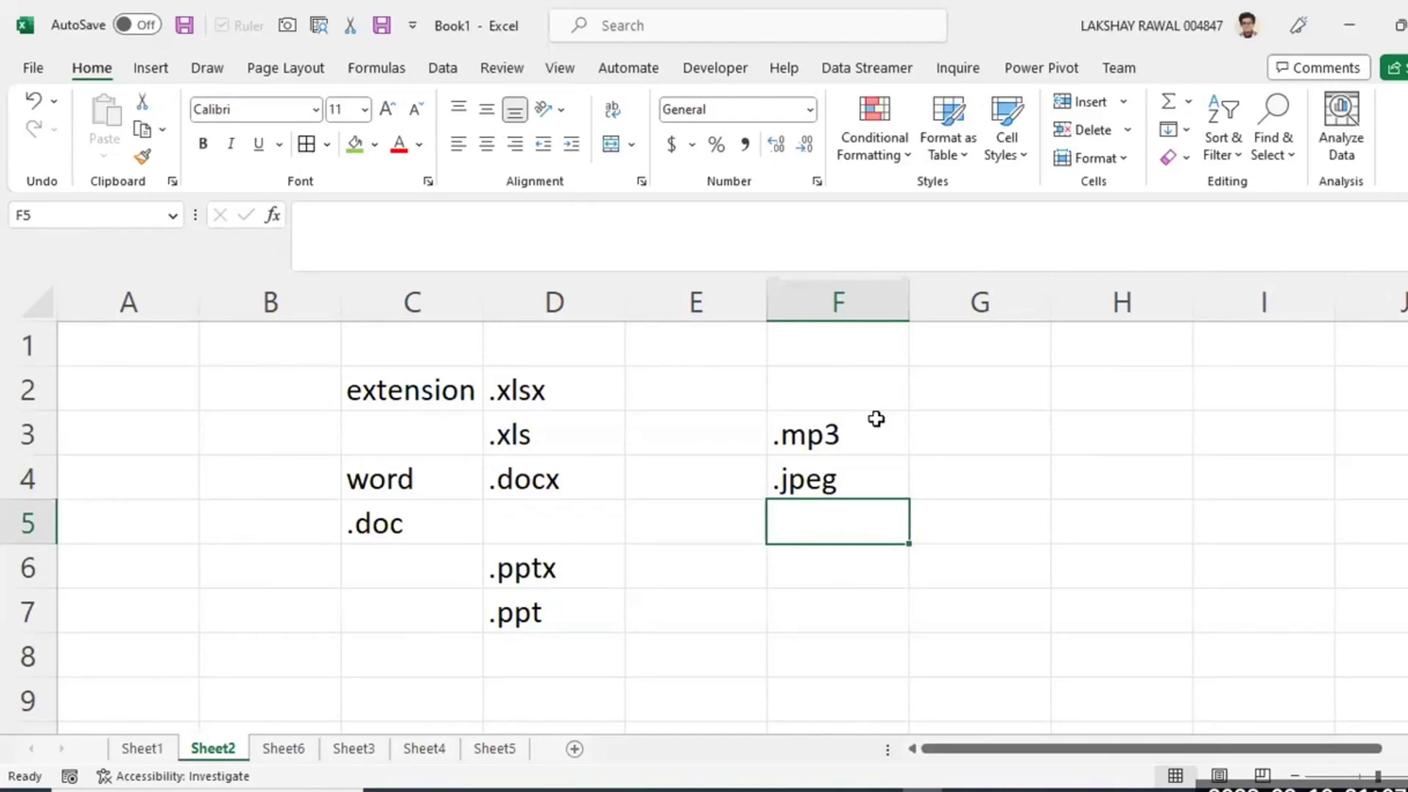
type(".png")
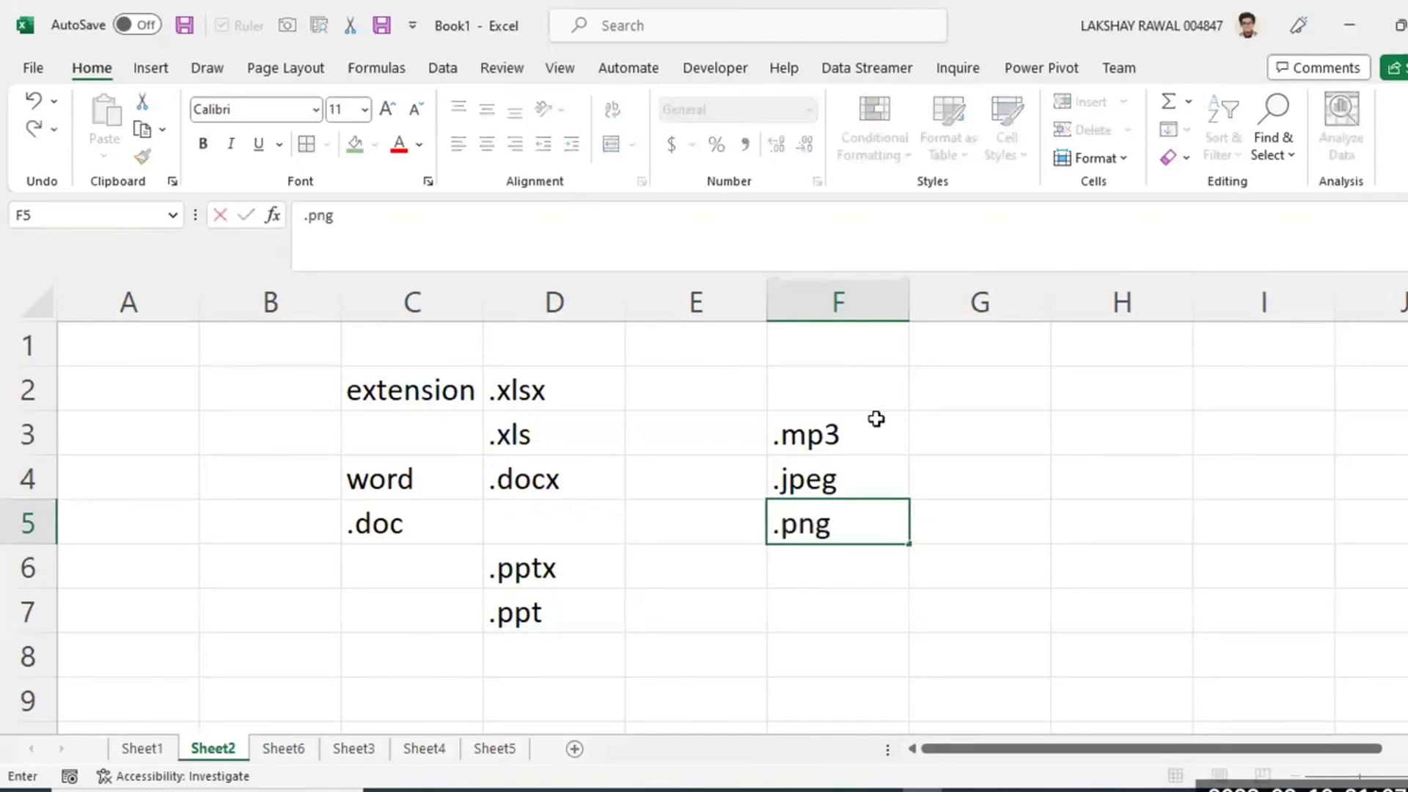
key("Return")
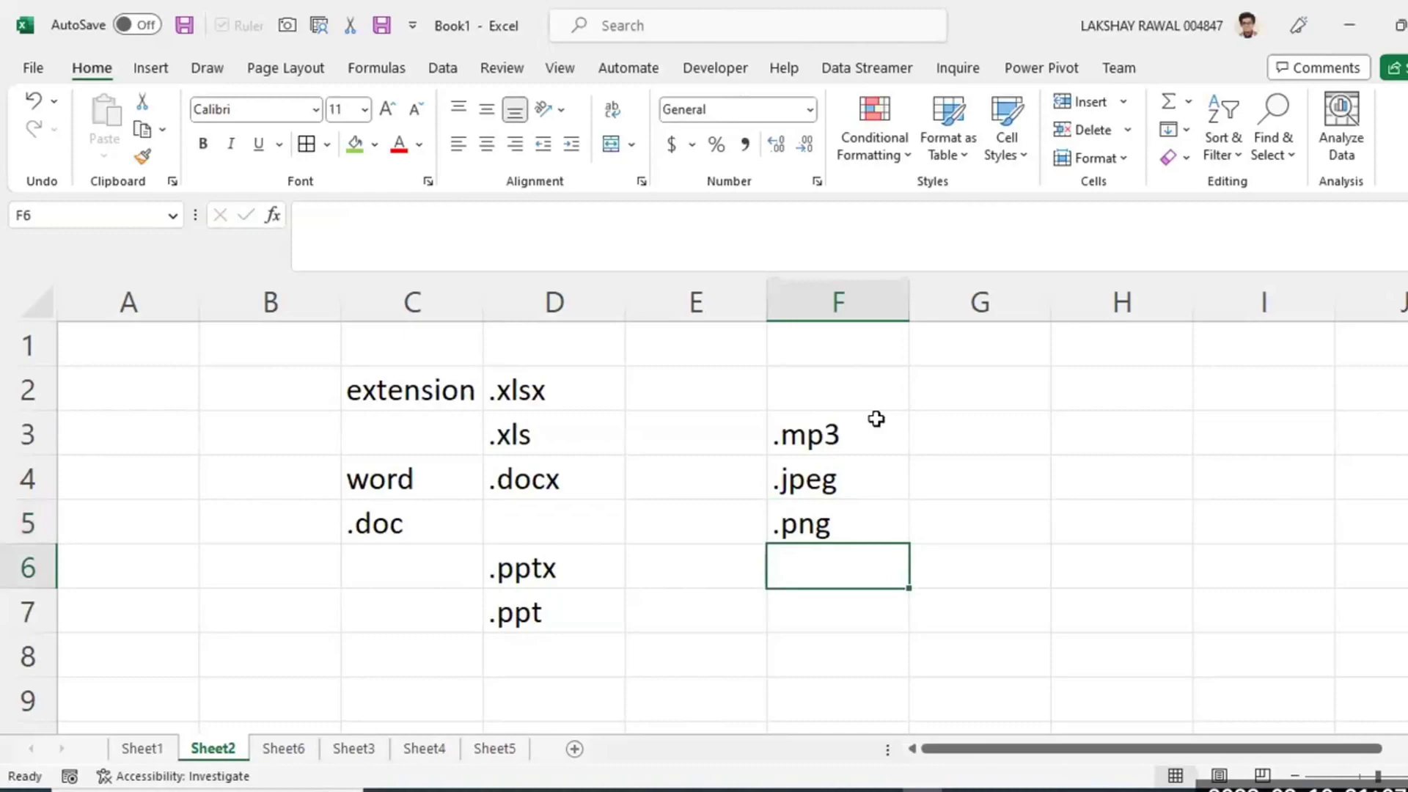
Enter the extension ".jpg" in cell F6, directly below the ".png" entry.
type(".jp")
key("BackSpace")
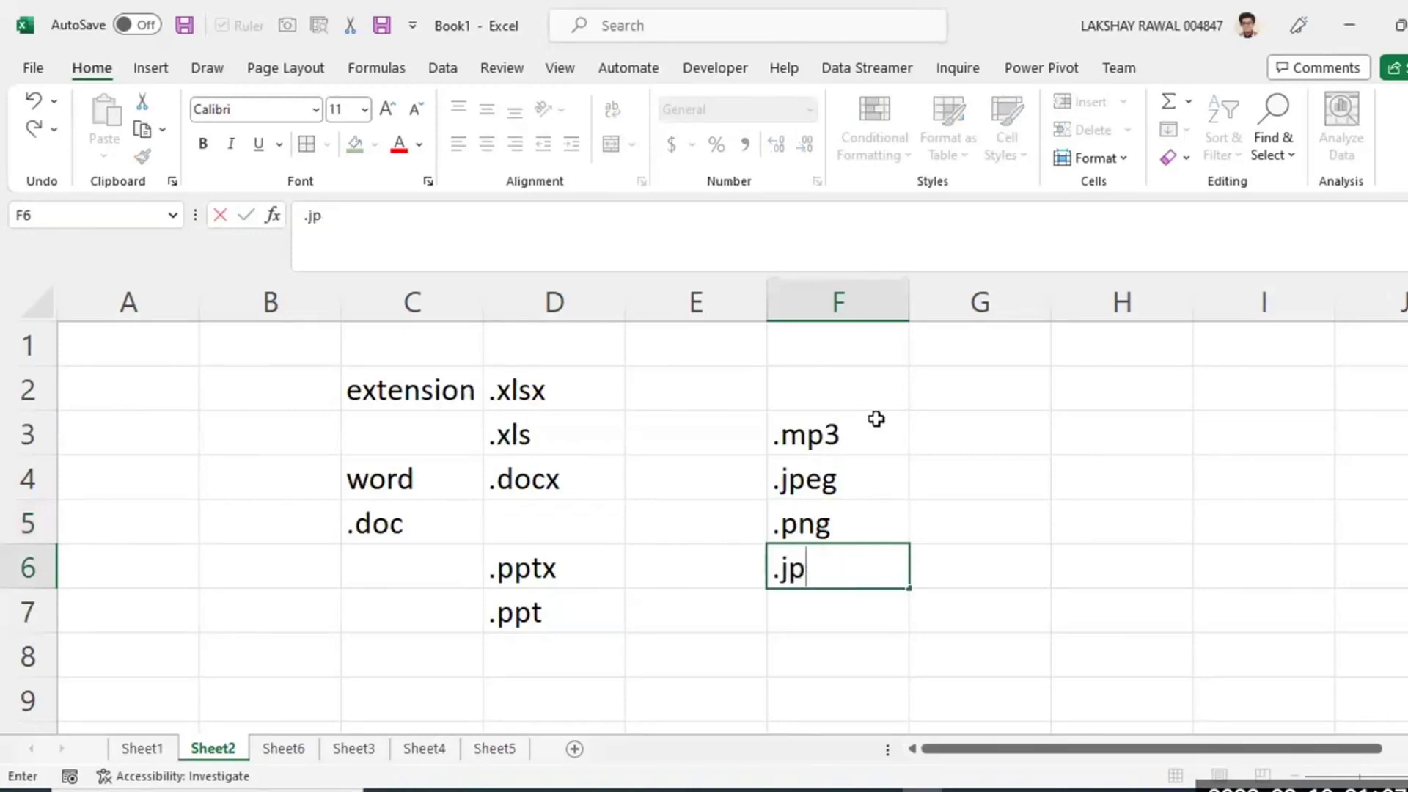
type("p")
key("BackSpace")
type("g")
key("Return")
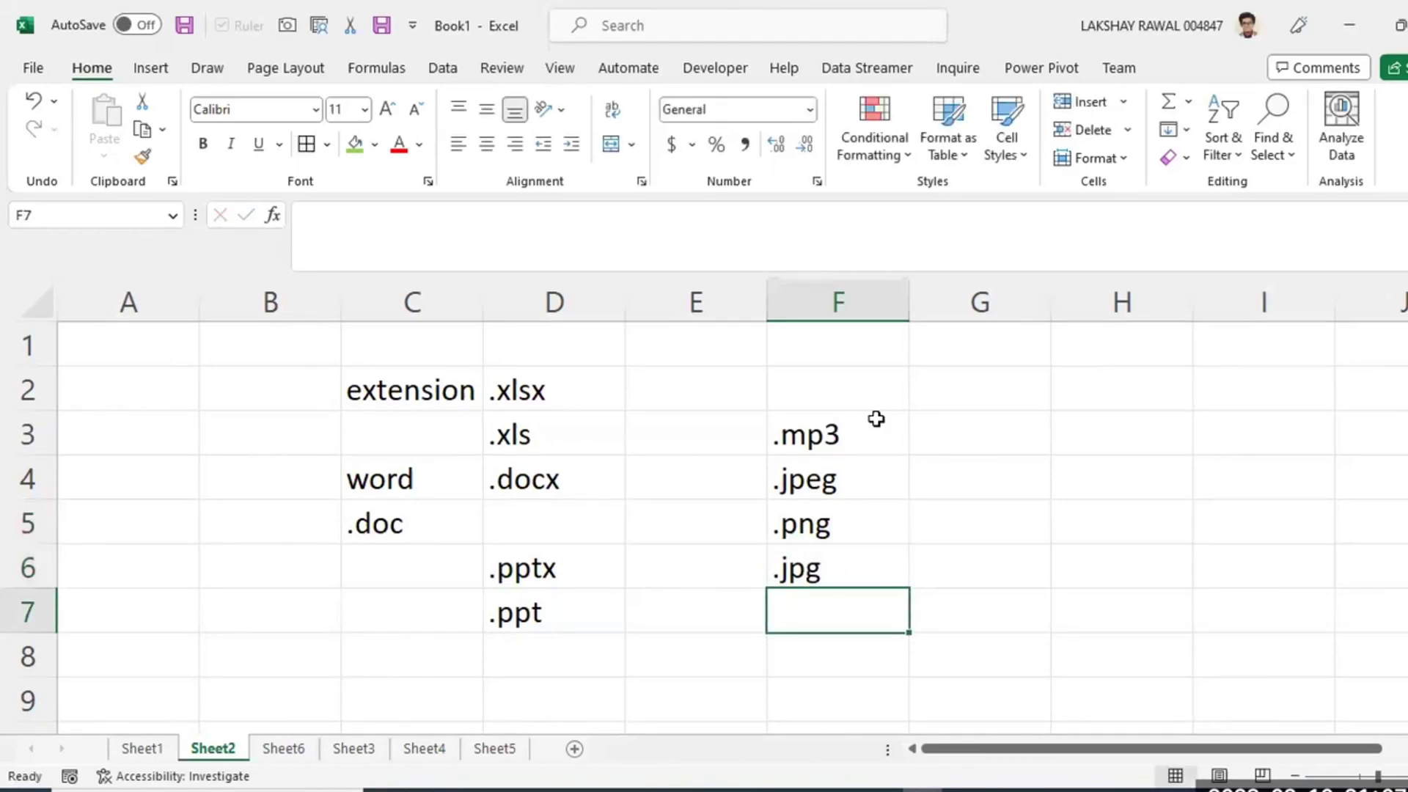
Select the range F3:F7 to point out the audio and image file extensions.
left_click_drag(876, 419, 855, 598)
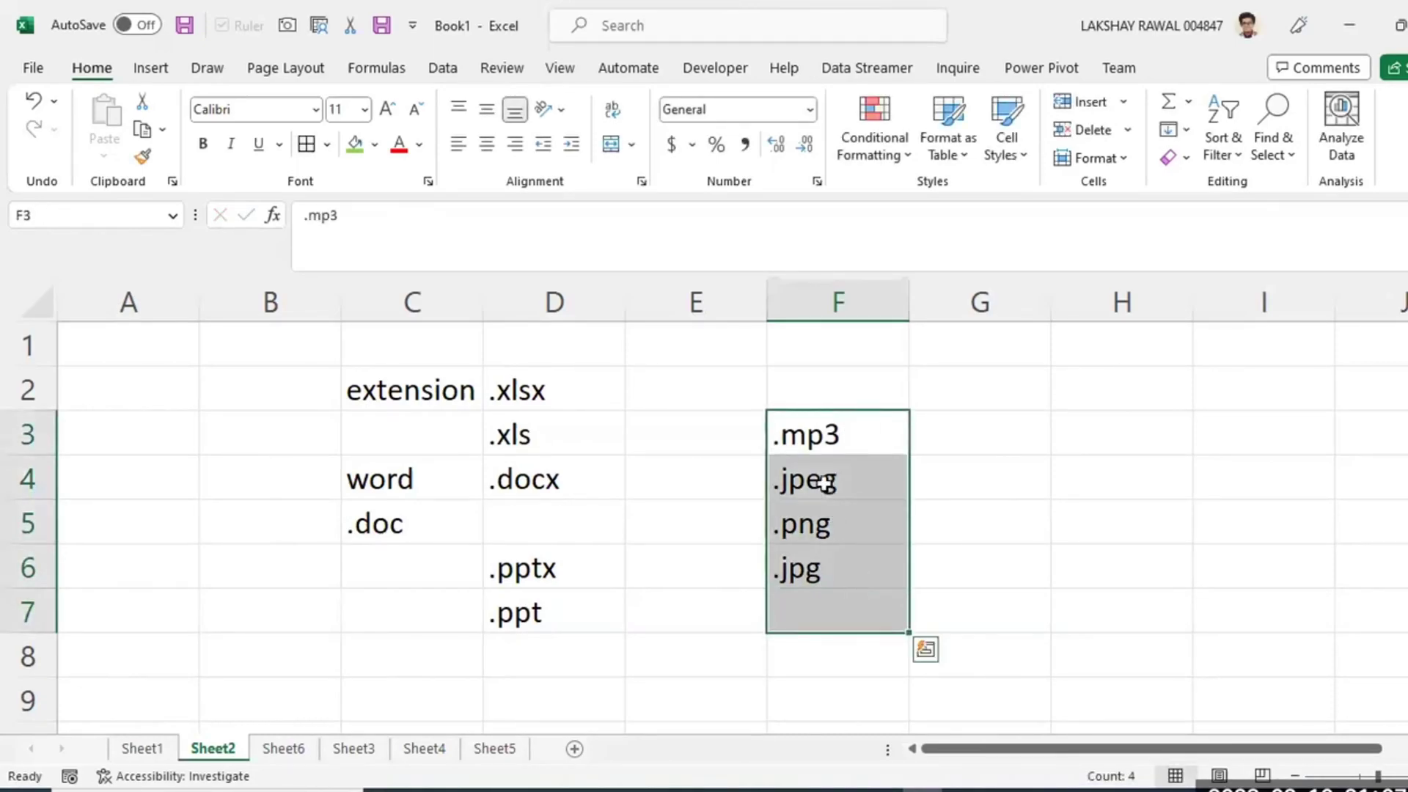
left_click_drag(818, 443, 836, 606)
left_click(947, 437)
left_click(382, 354)
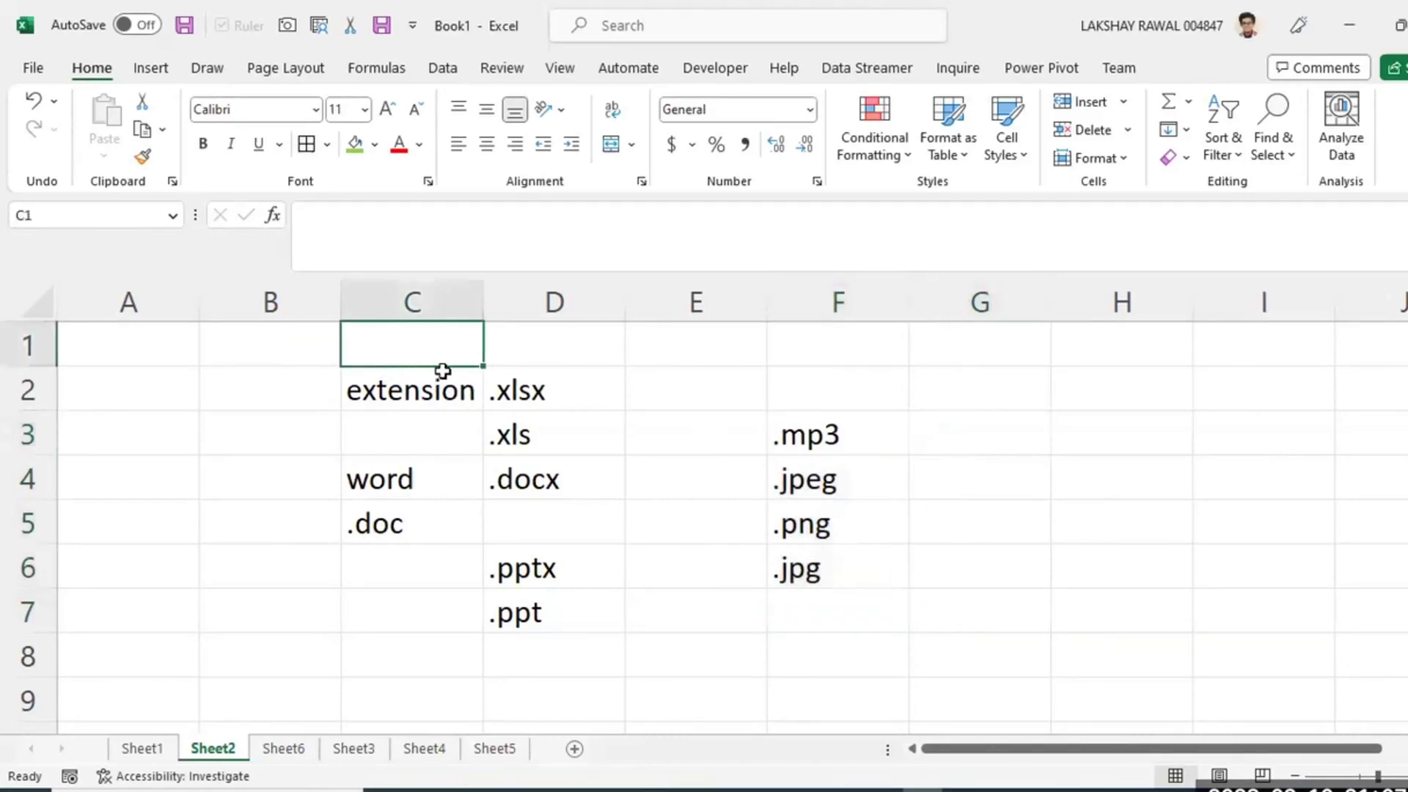
left_click_drag(770, 423, 857, 603)
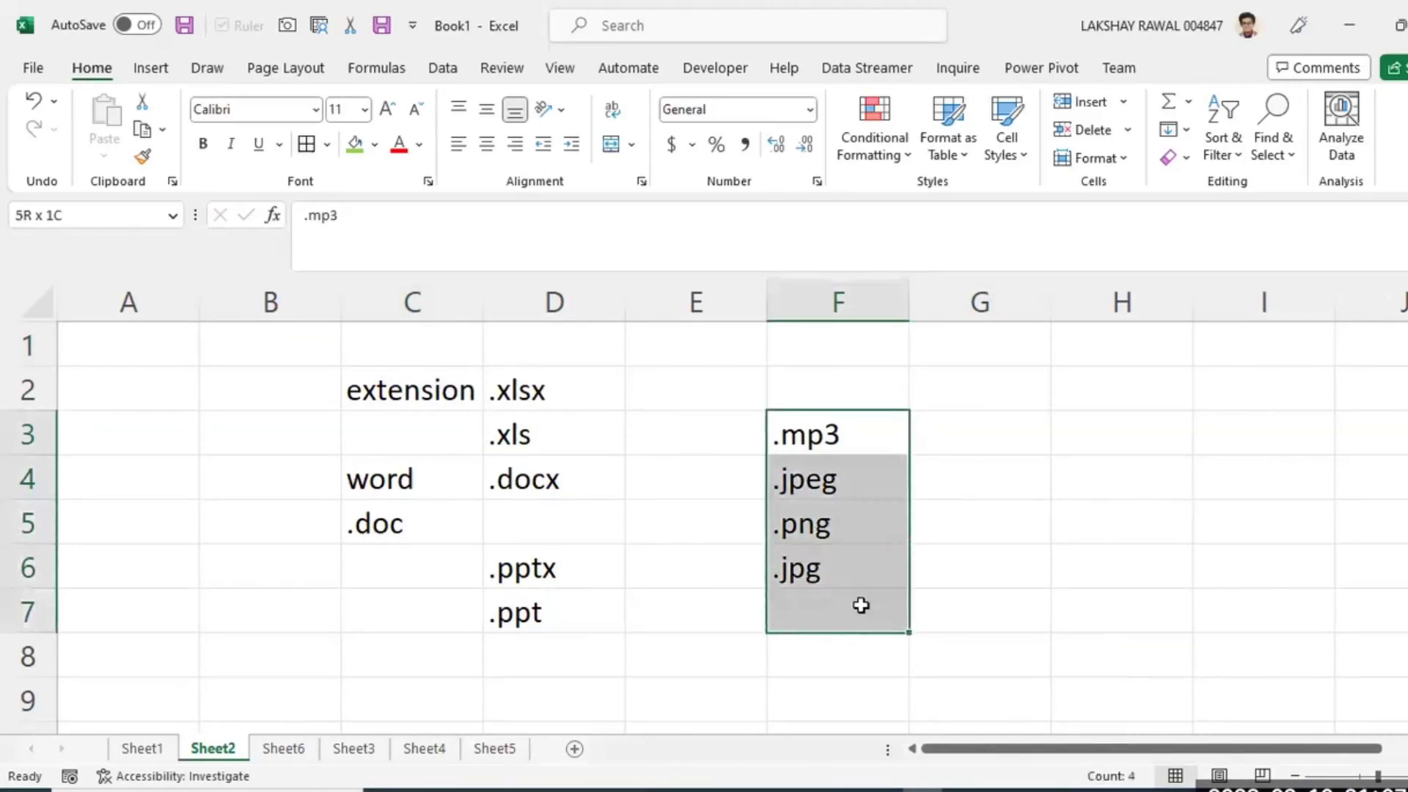
Enter the heading "type of file" in cell C1, above the extension list.
left_click(440, 359)
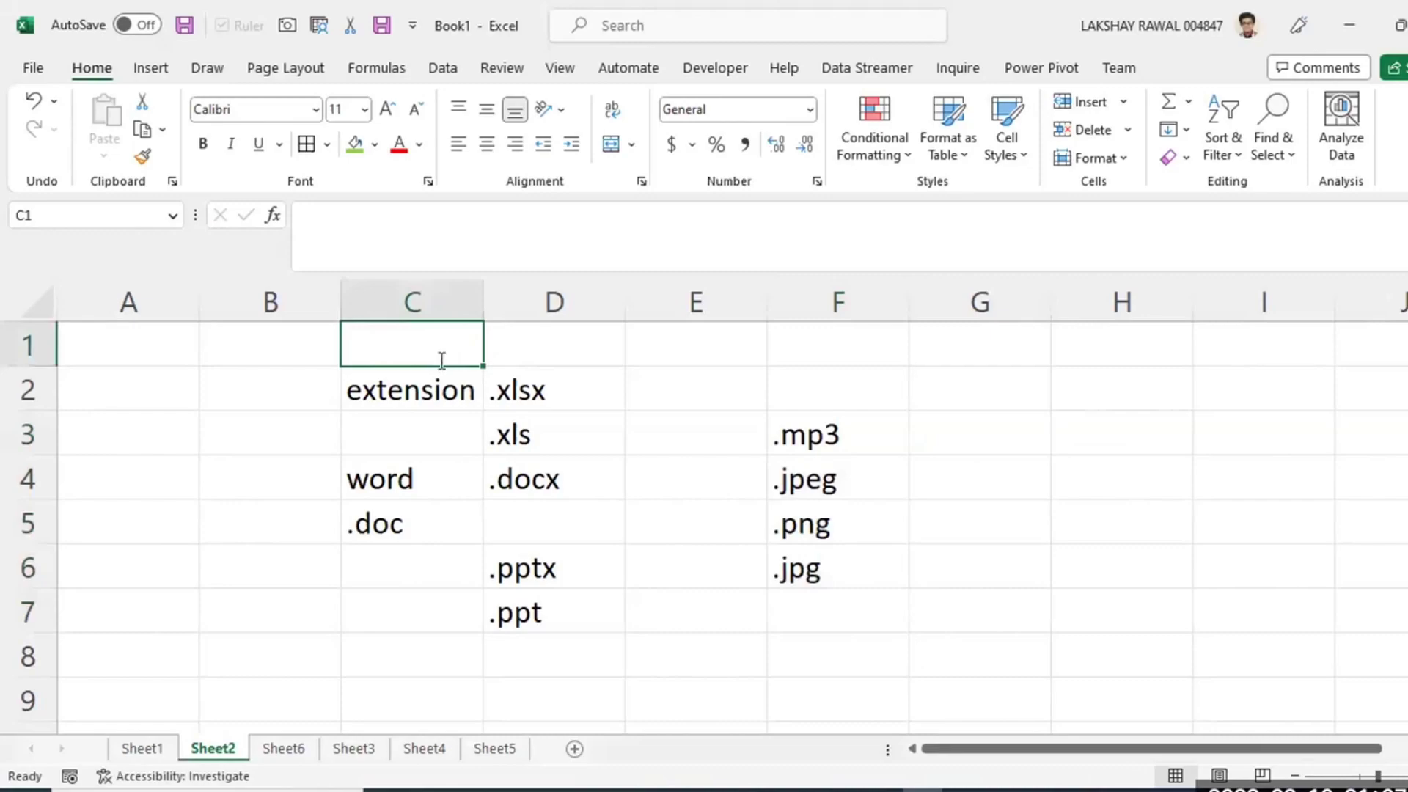
type("type o")
type("f file")
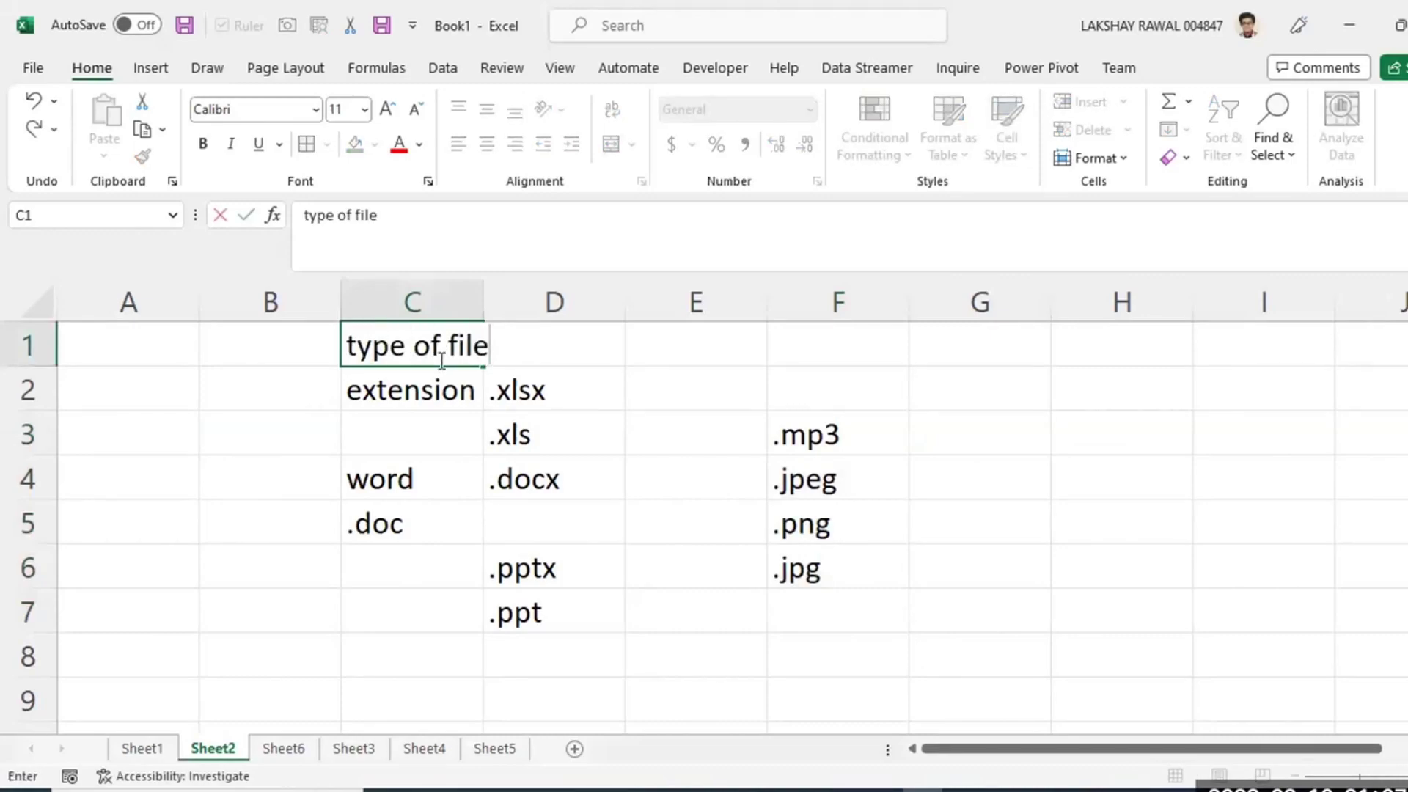
key("ctrl+Return")
left_click(569, 478)
left_click(717, 506)
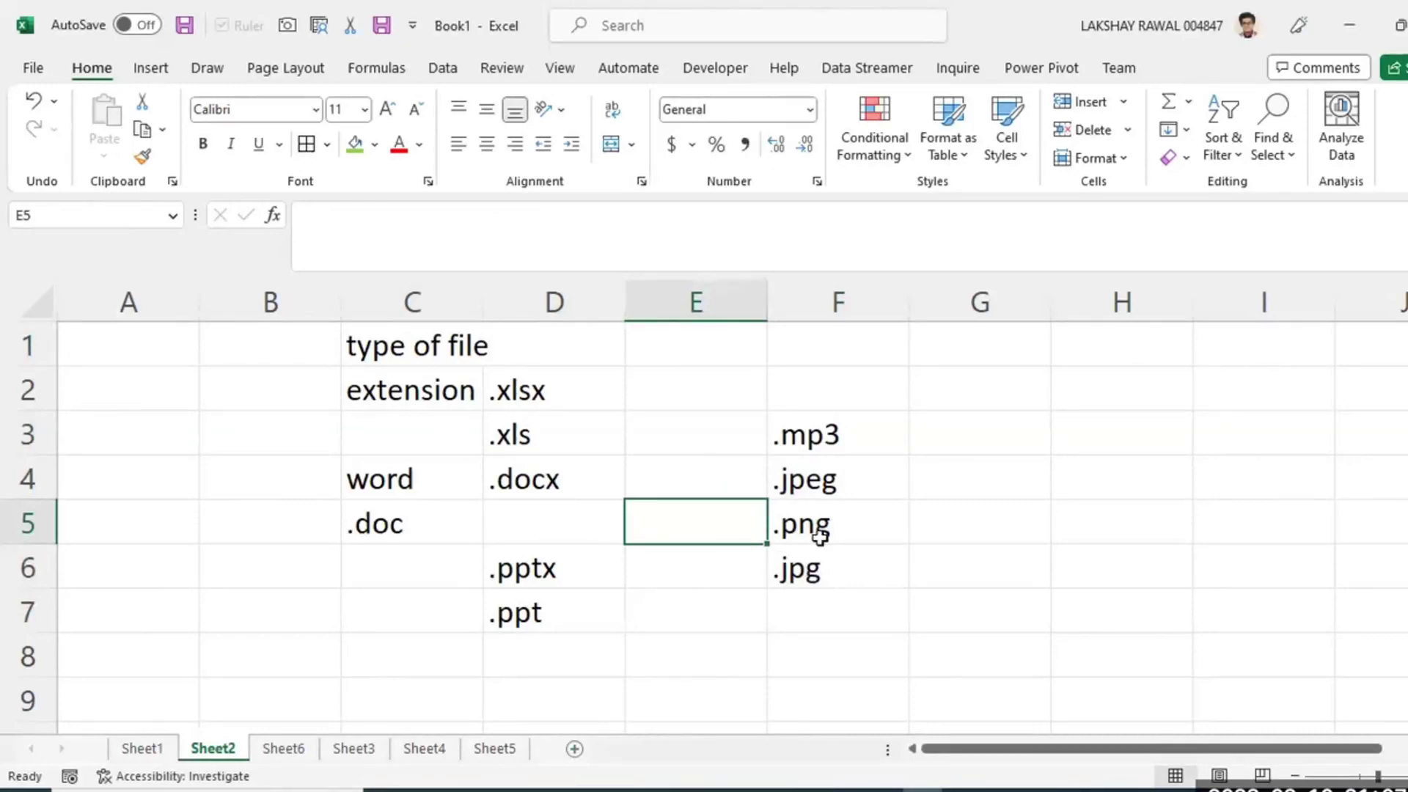
Enter the version years 2003, 2007 and 2010 in cells G3 to G5.
left_click(954, 438)
type("2003")
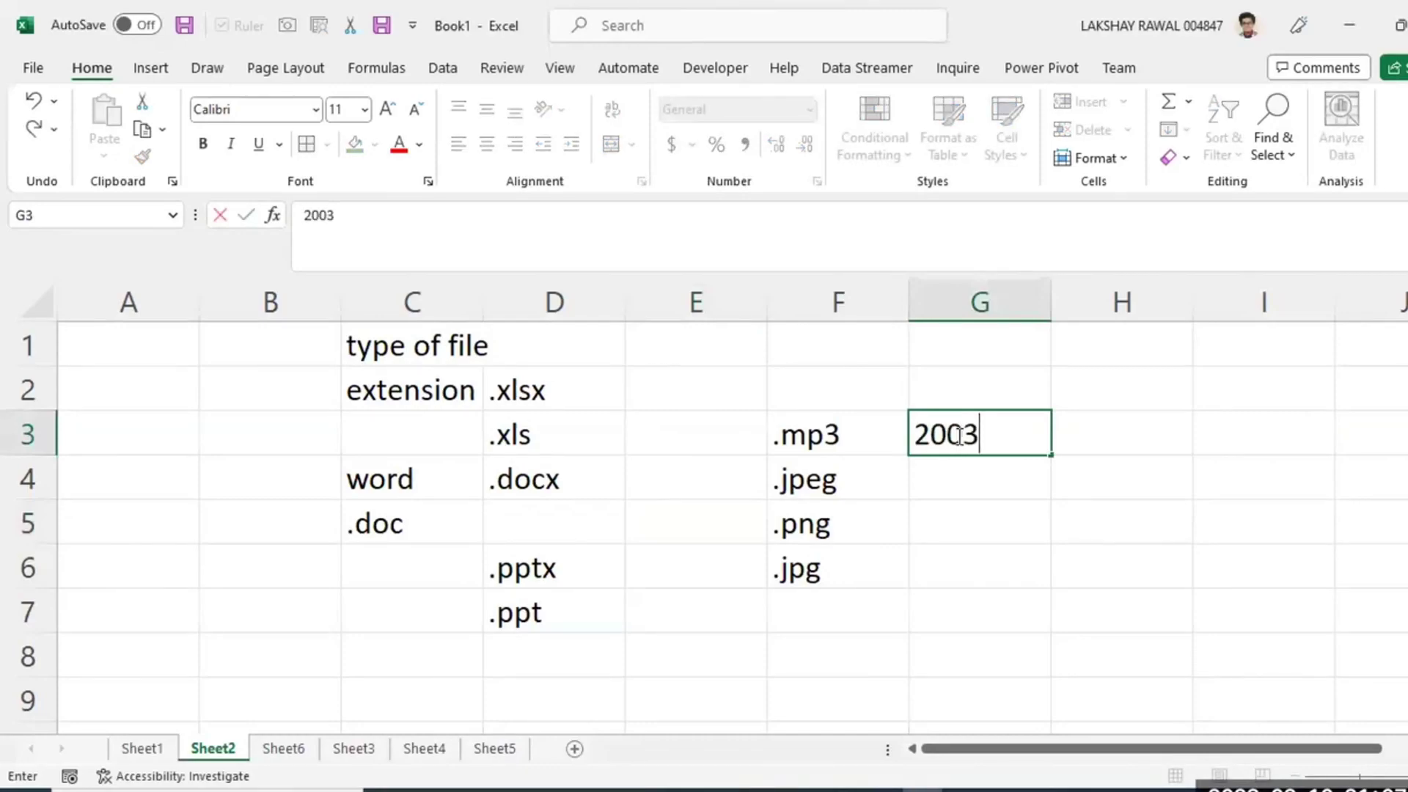
key("Return")
type("2007")
key("Return")
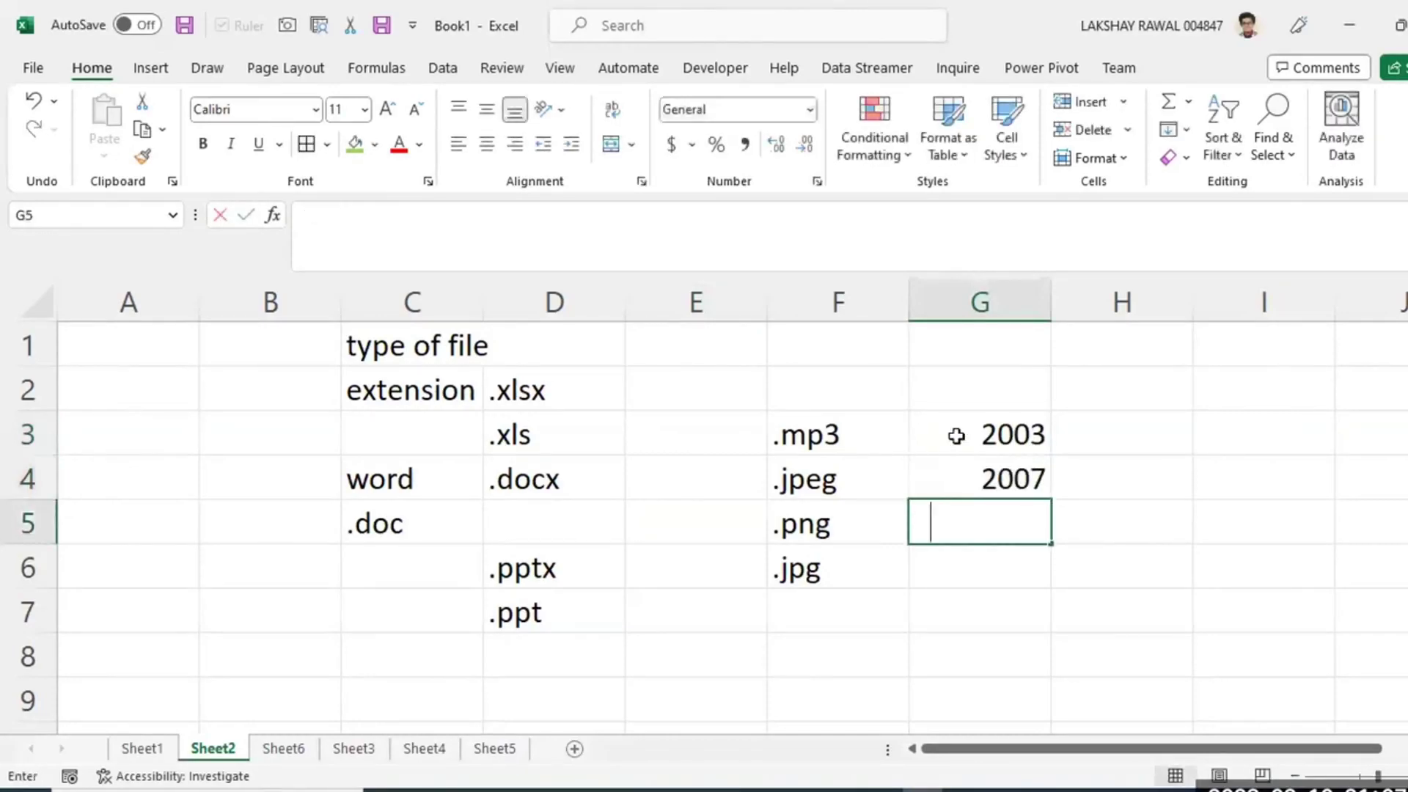
type("2010")
key("Return")
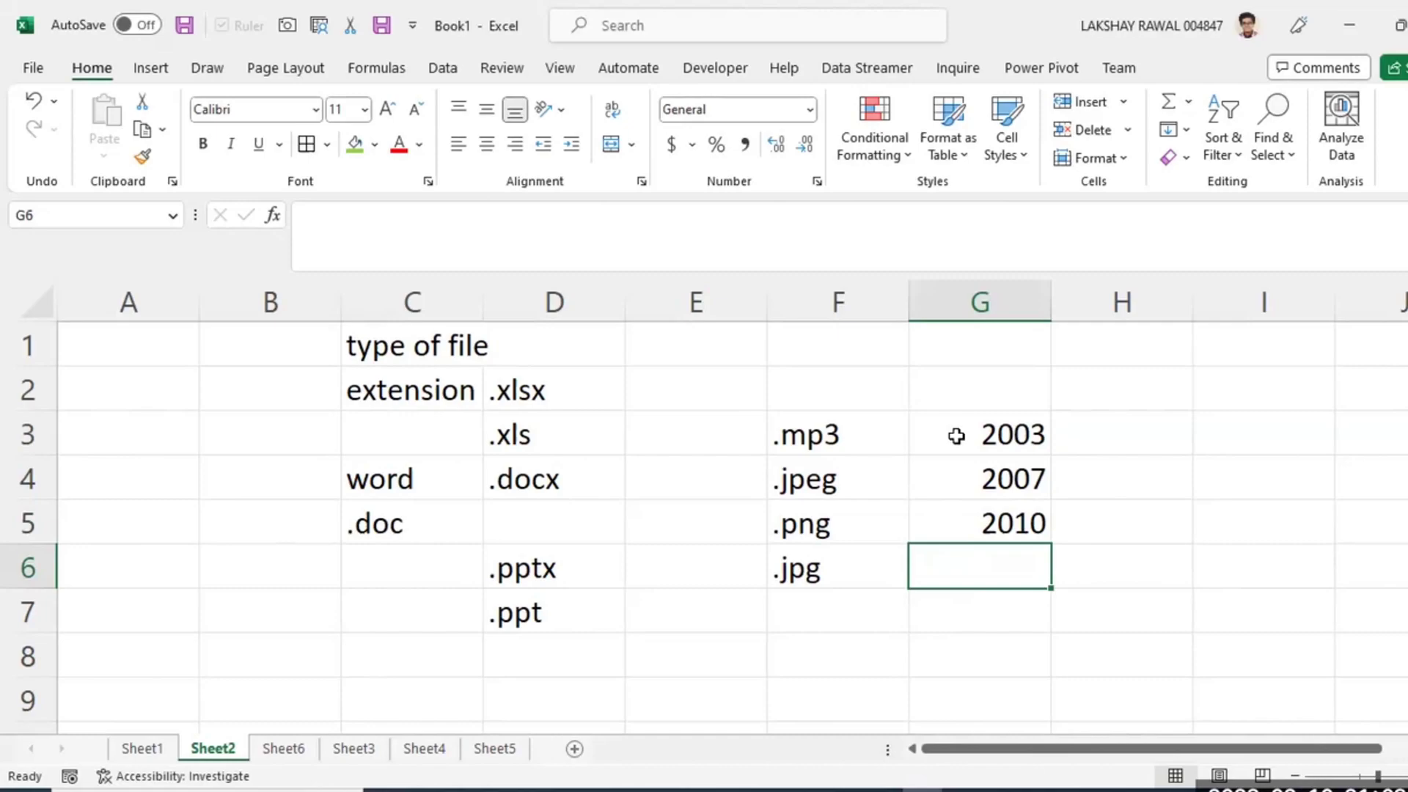
Enter the note "features also changes" in cell I2.
left_click(1201, 397)
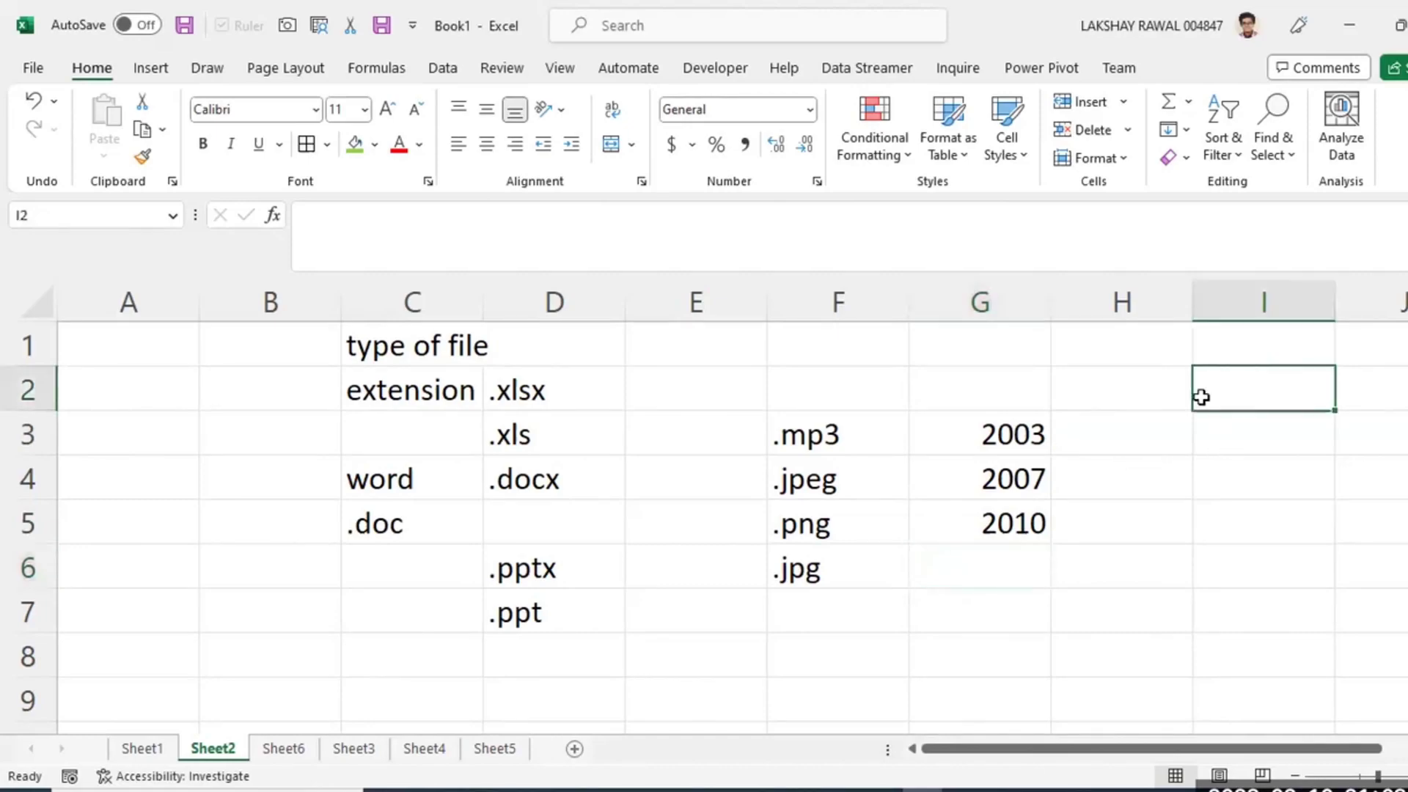
type("featu")
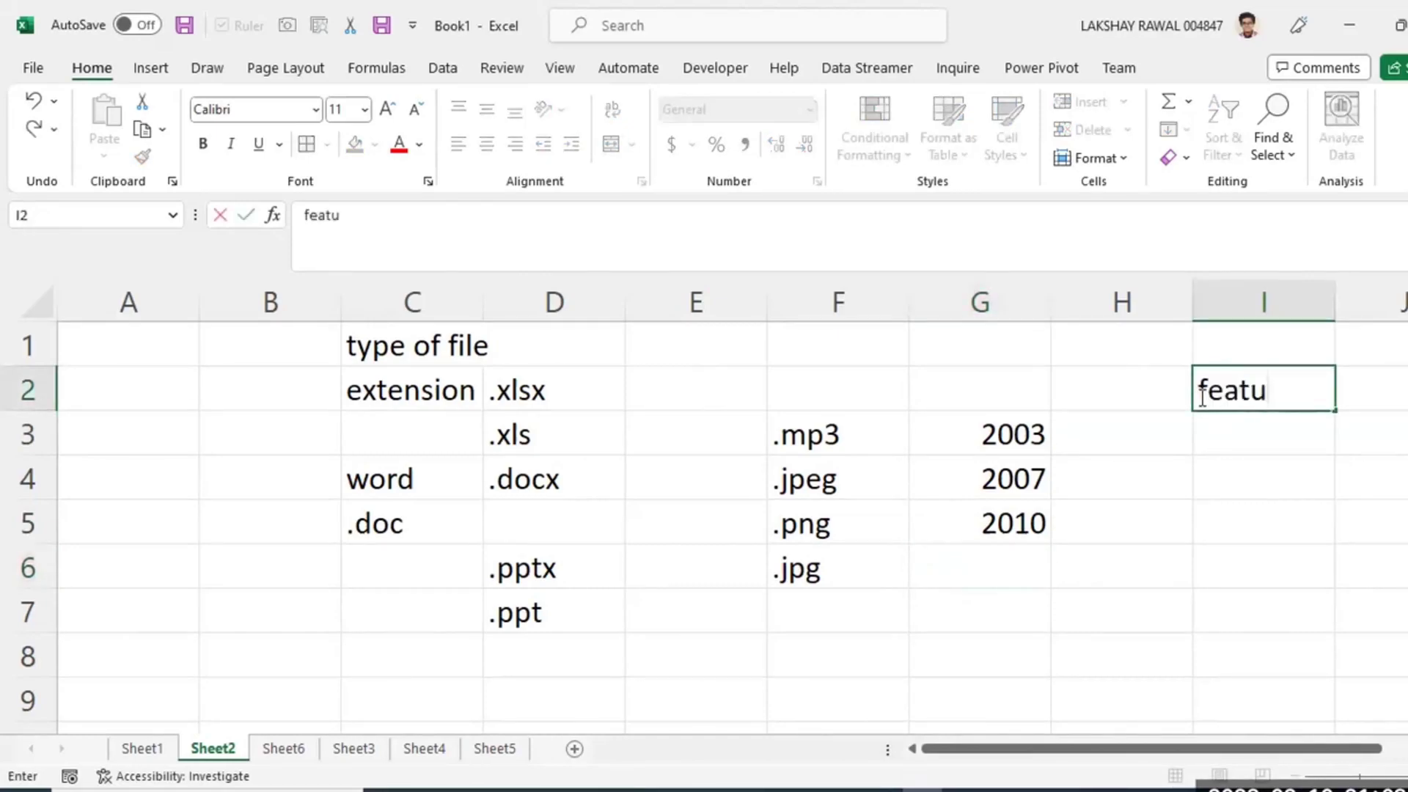
type("res also")
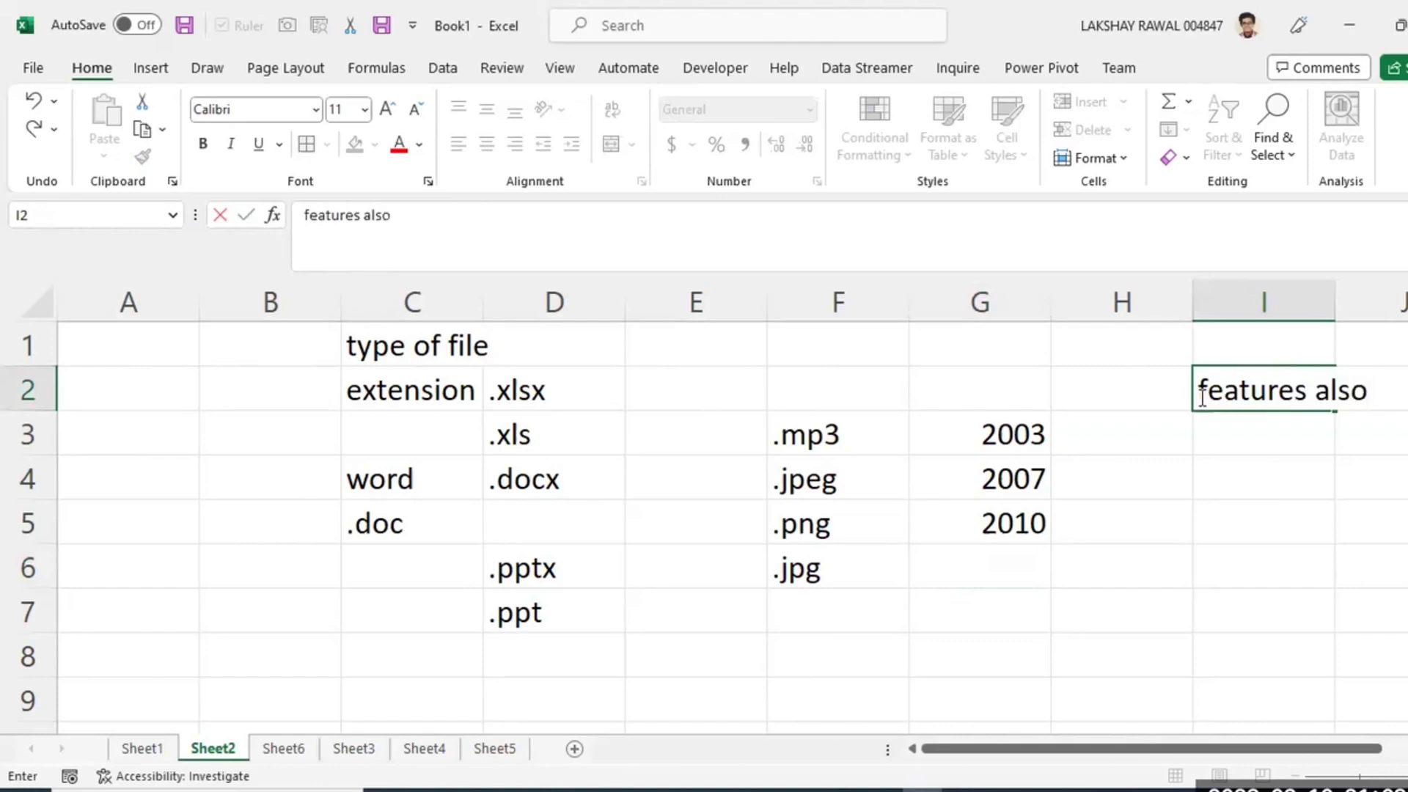
type(" changes")
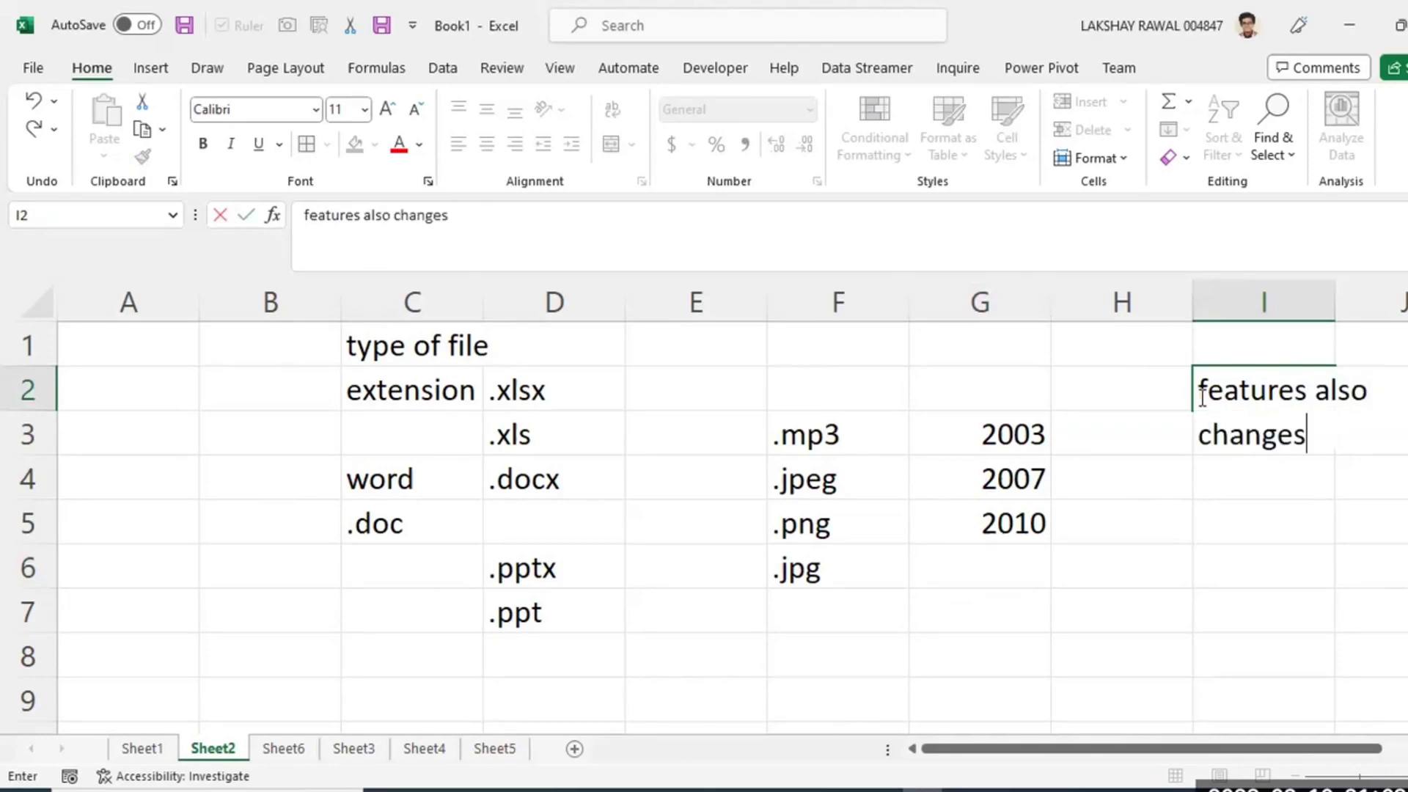
left_click(1174, 547)
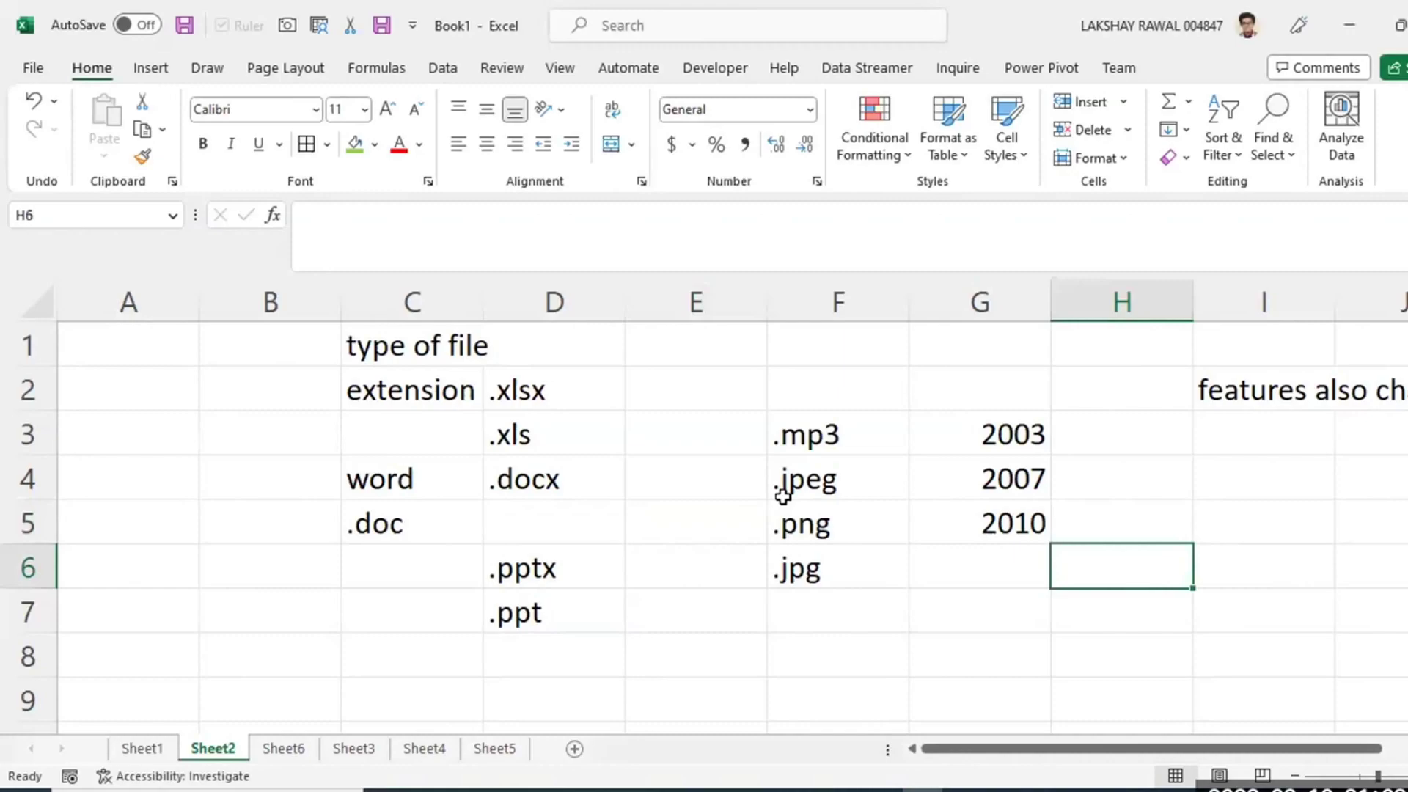
left_click(161, 478)
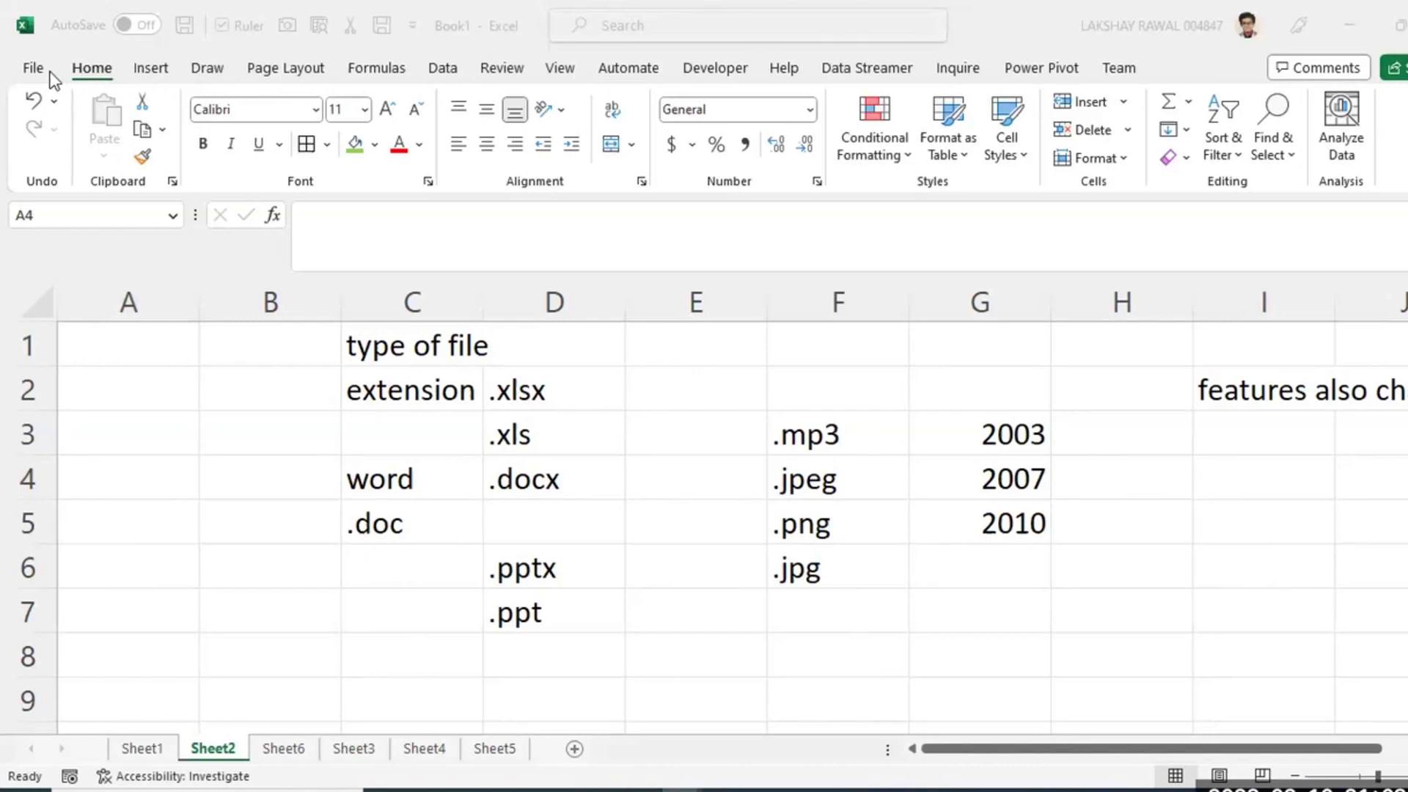
left_click(85, 69)
left_click(202, 70)
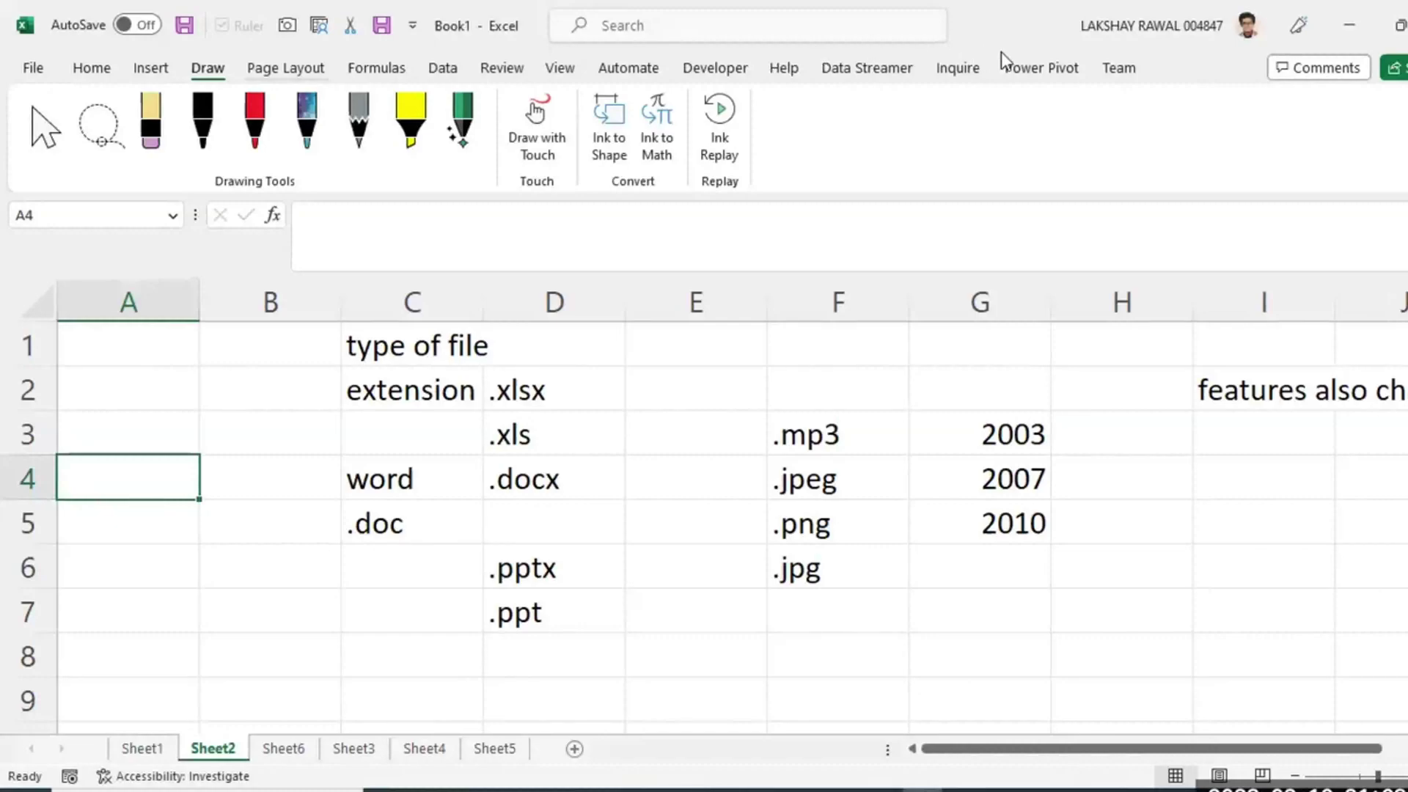
left_click(558, 664)
Enter "ribbon tab" in cell E8 and its description "where we see all the menus" in cell F8.
left_click(761, 639)
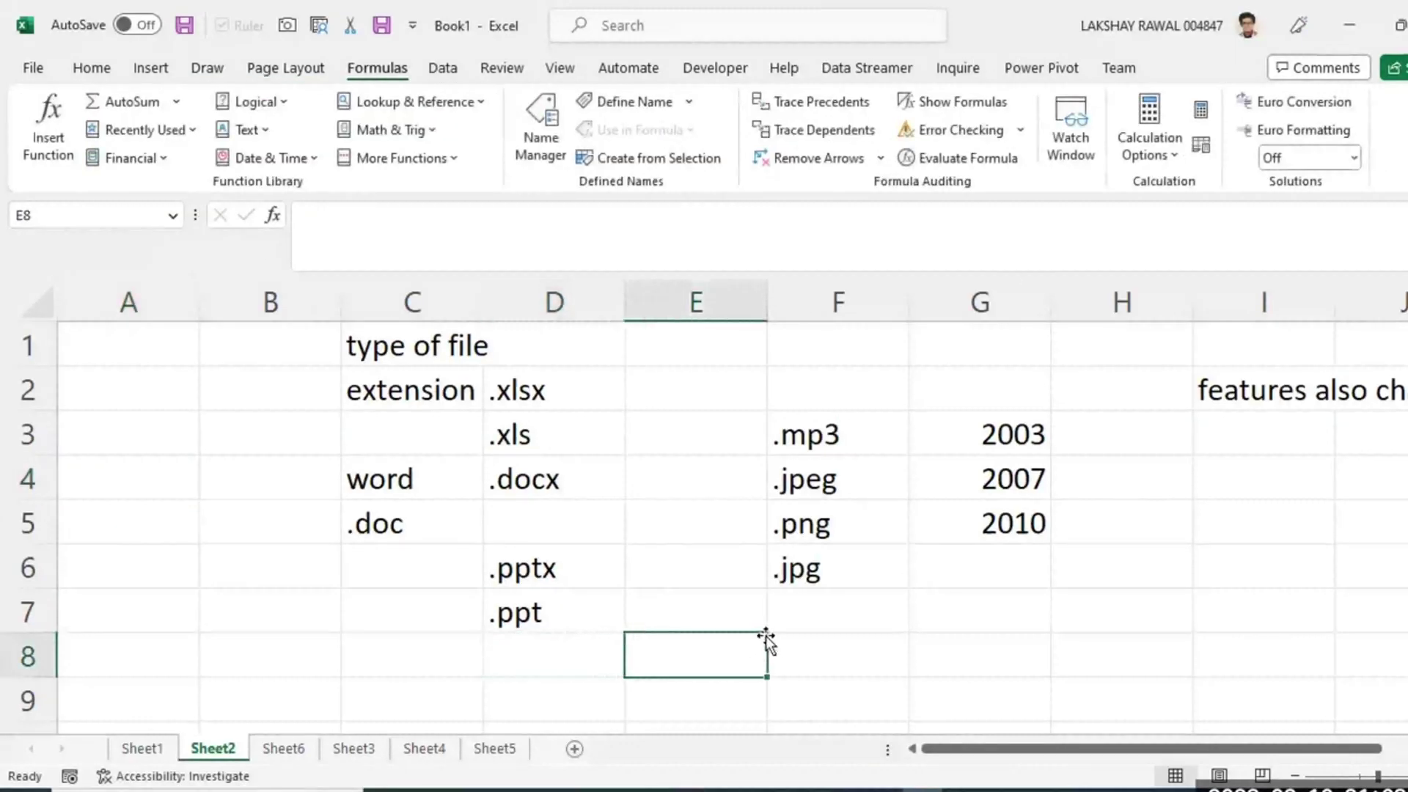
type("ribbon")
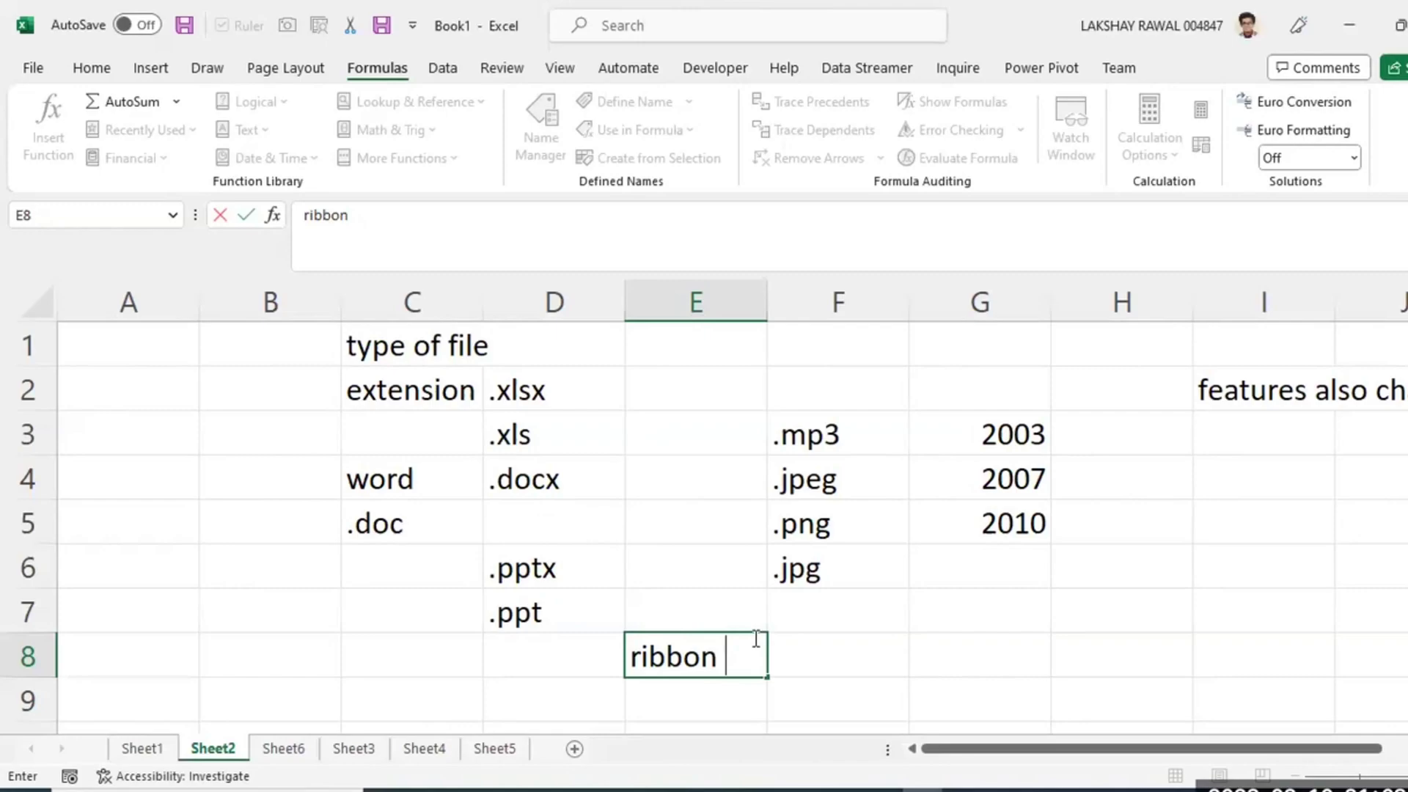
type("tab")
key("Tab")
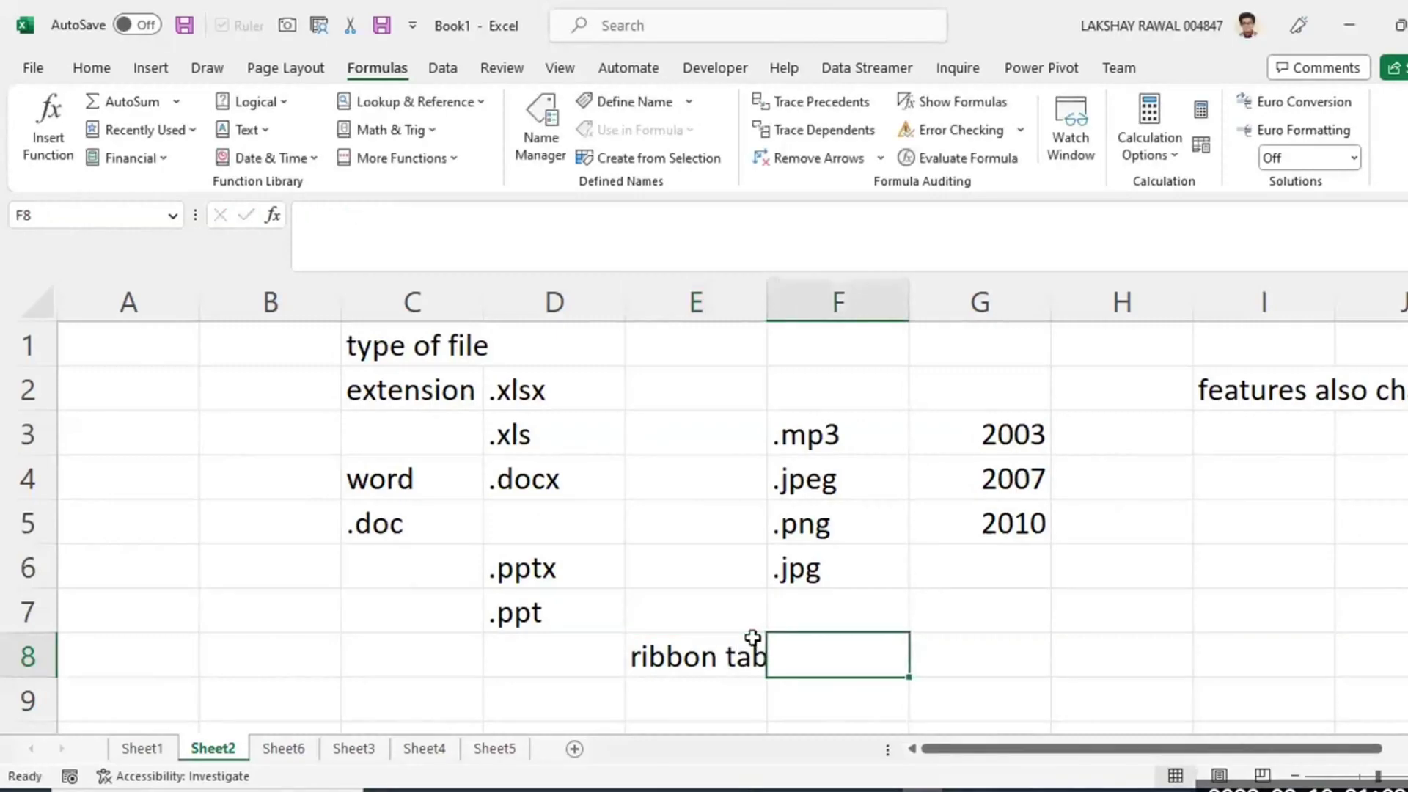
type("where we s")
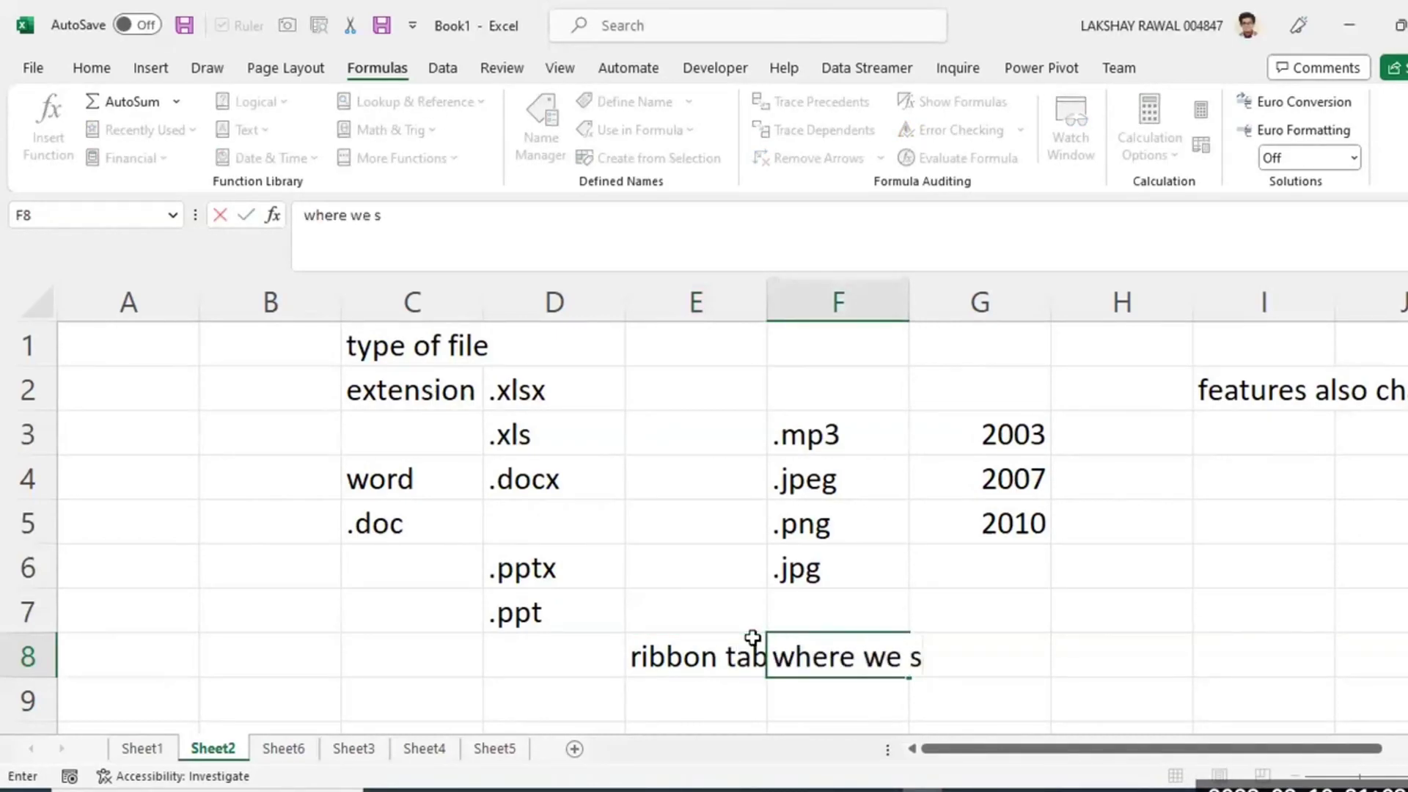
type("ee all th ")
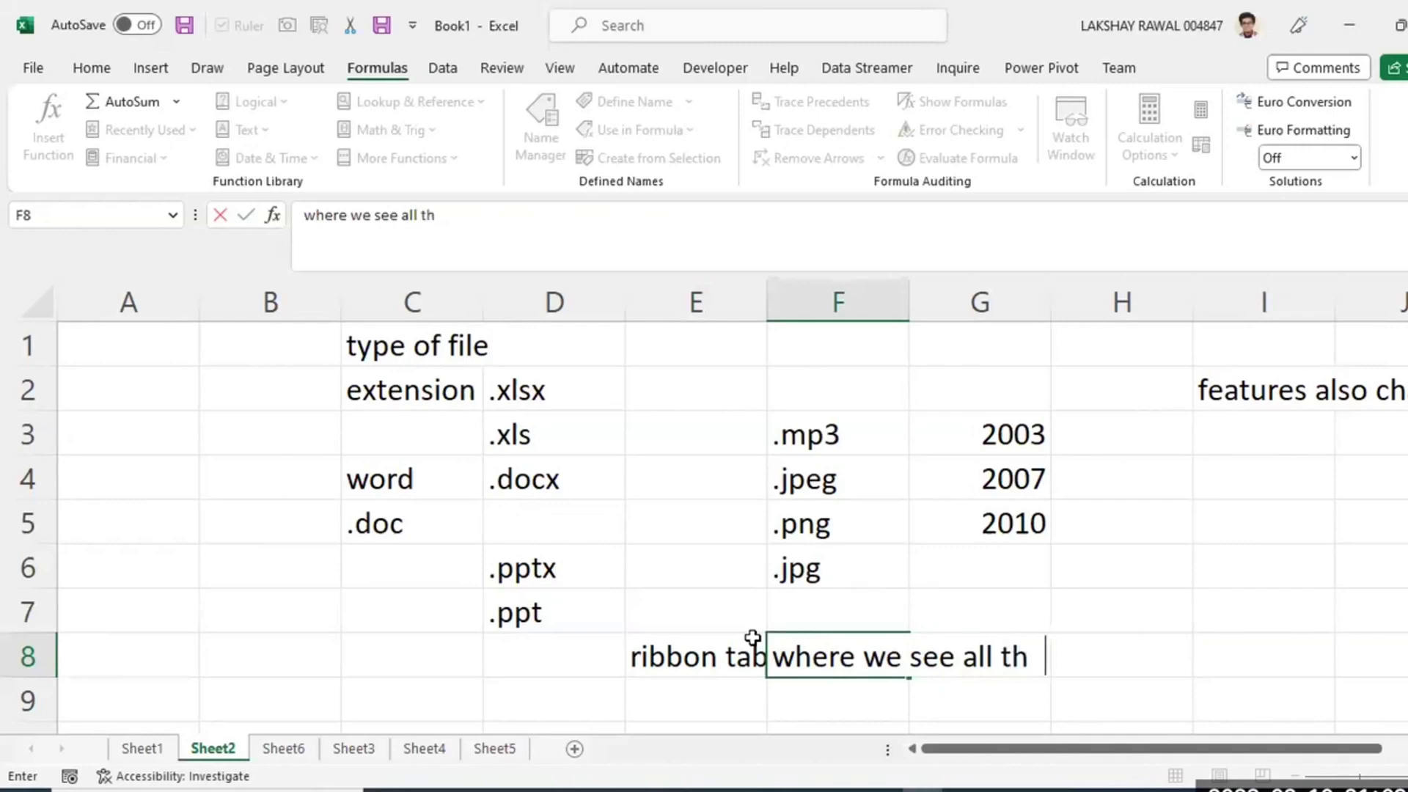
type("e menus")
key("Return")
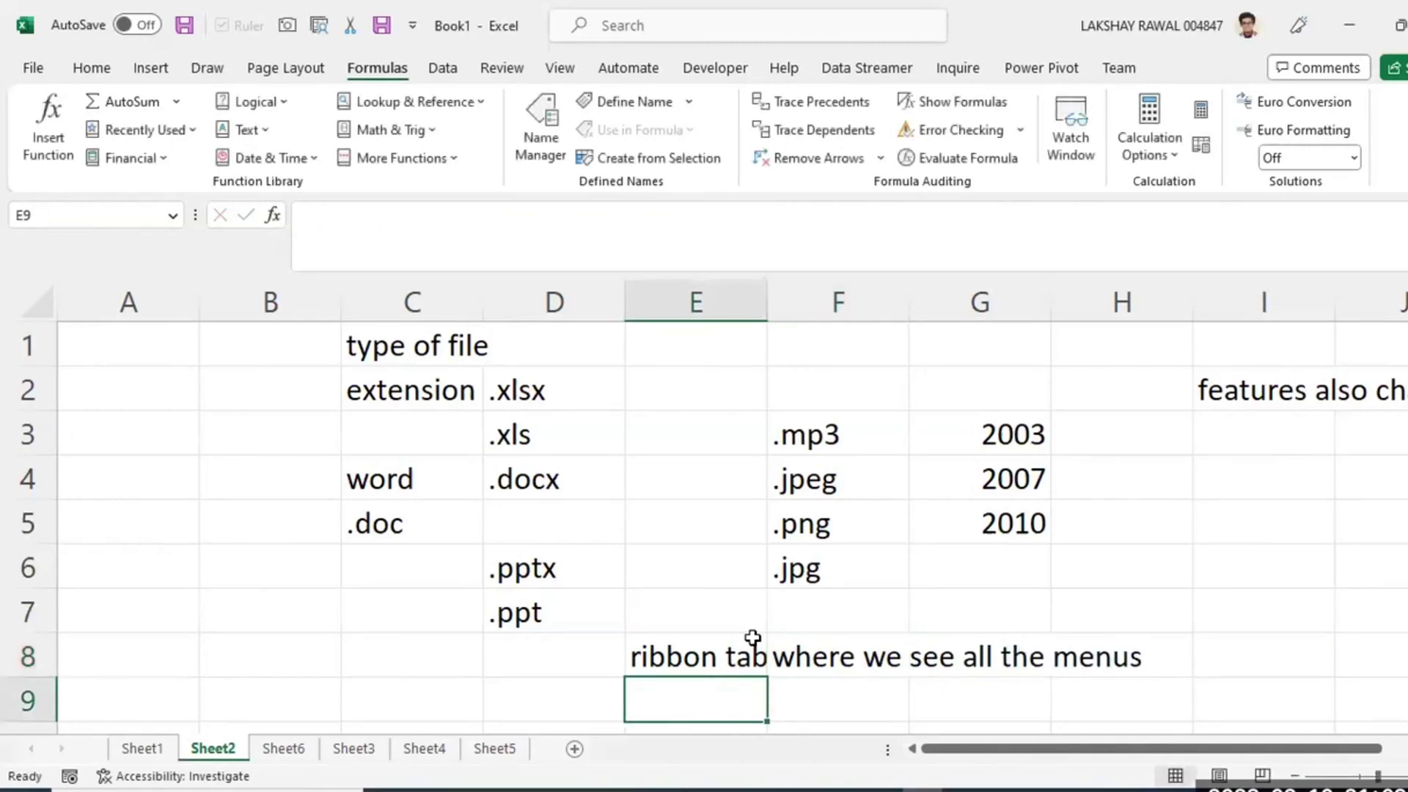
Examine the ribbon's command sets one after another, from Home through Developer and Data Streamer, and return to the Home commands.
left_click(690, 657)
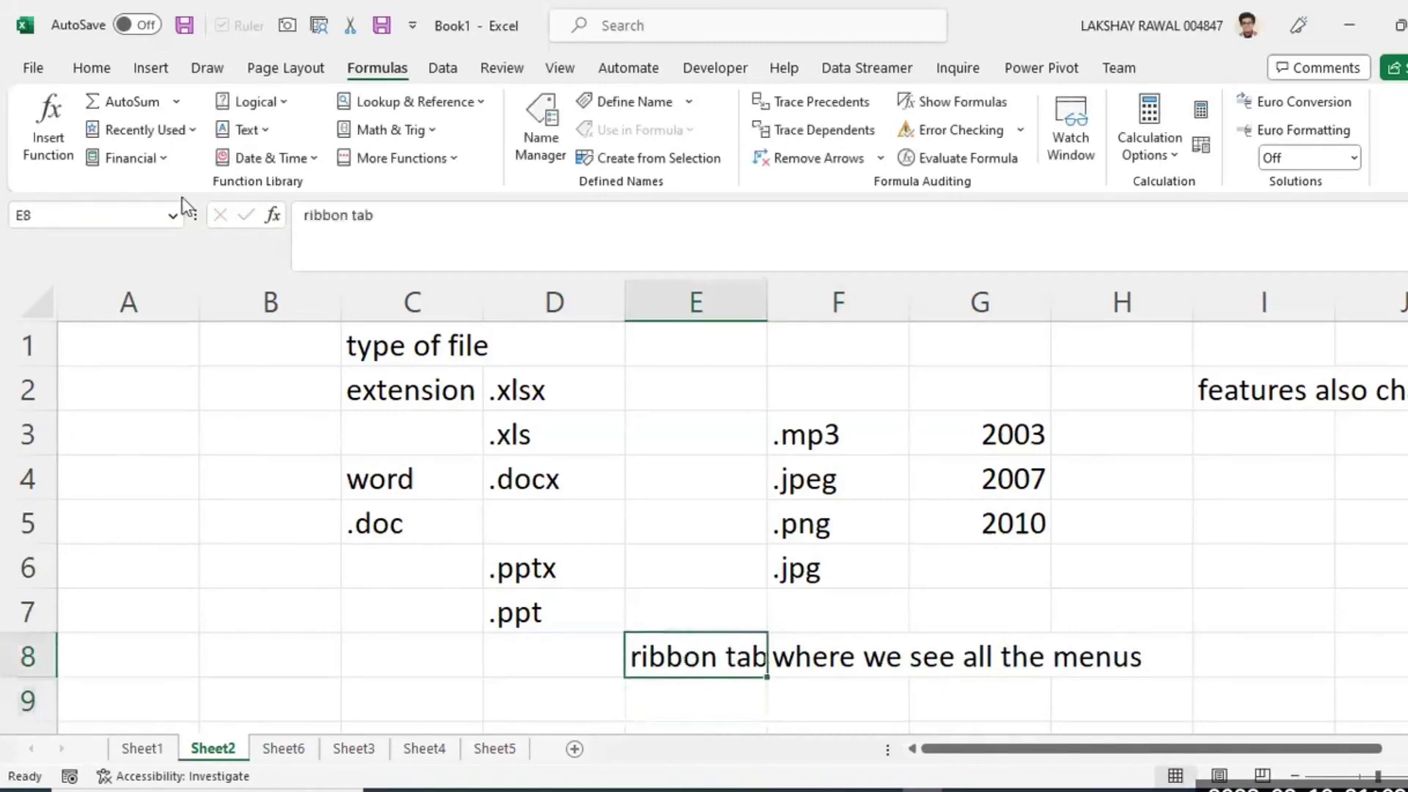
left_click(91, 69)
left_click(151, 69)
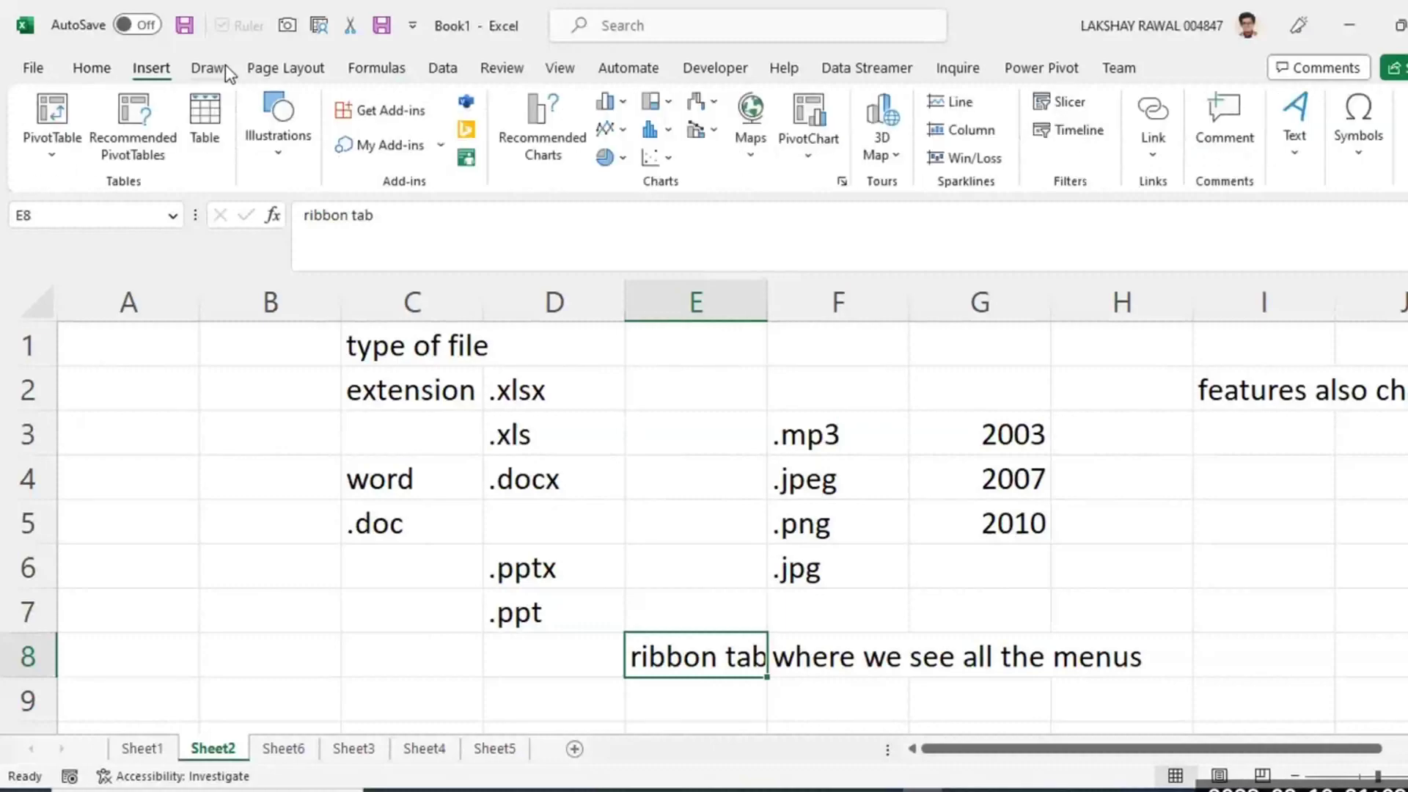
left_click(220, 69)
left_click(286, 68)
left_click(376, 66)
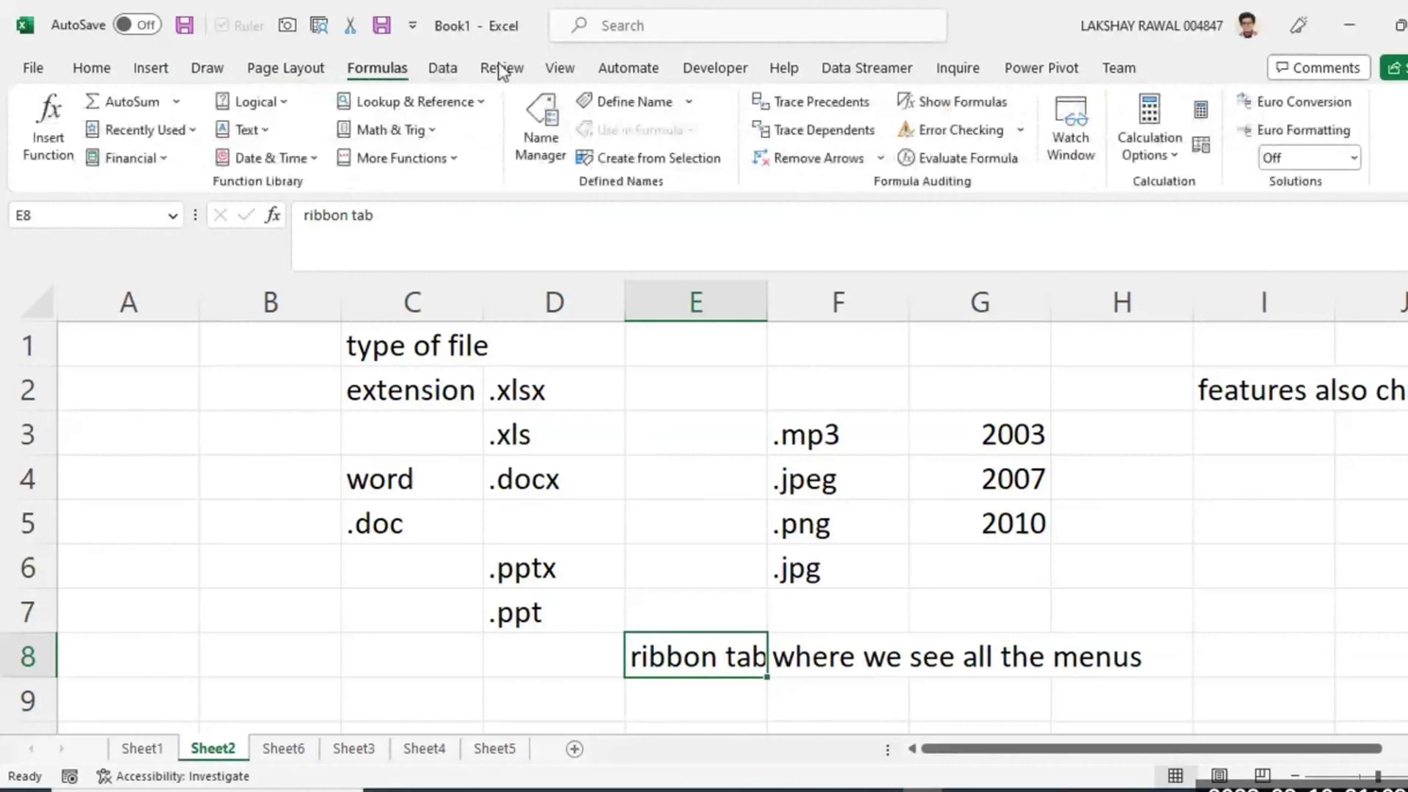
left_click(443, 68)
left_click(501, 67)
left_click(628, 67)
left_click(715, 68)
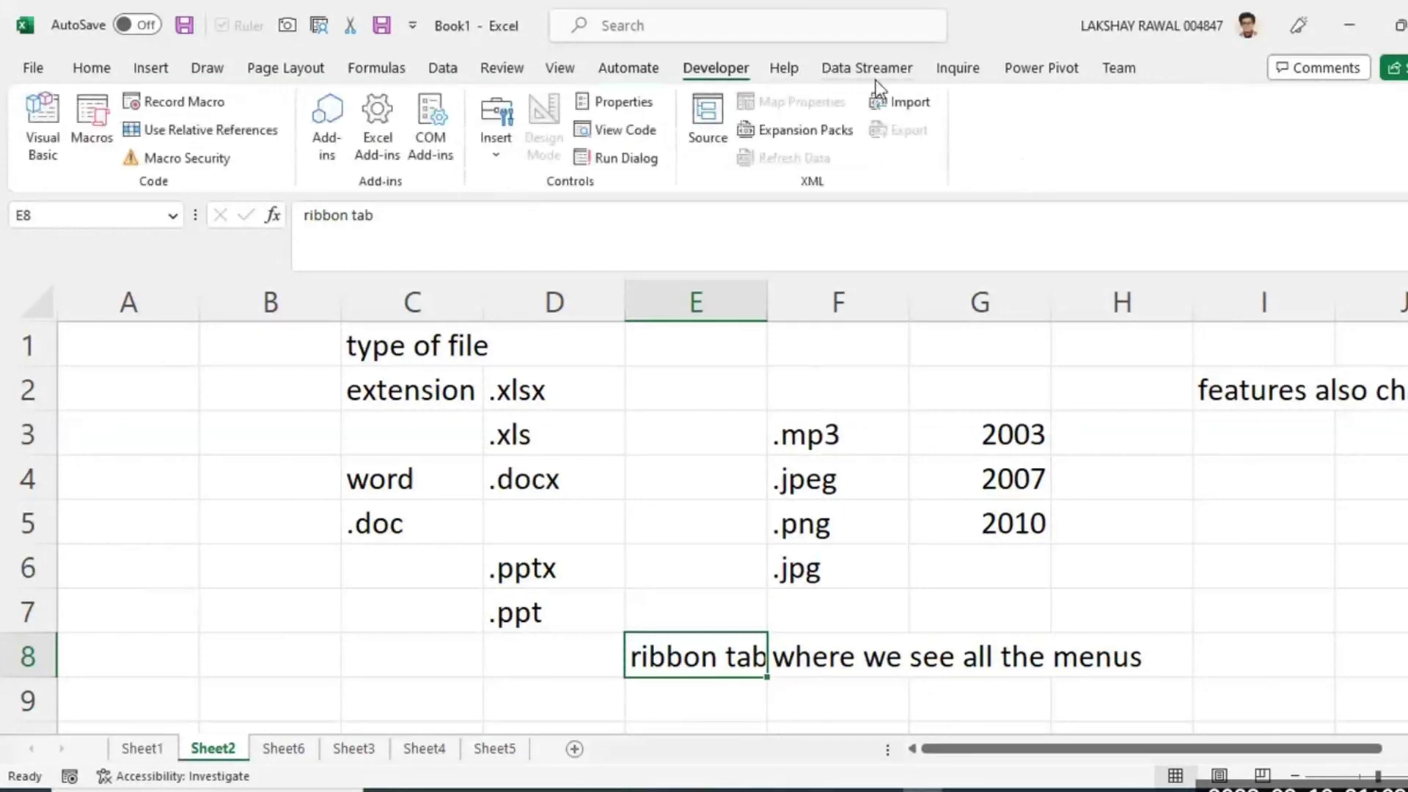
left_click(870, 70)
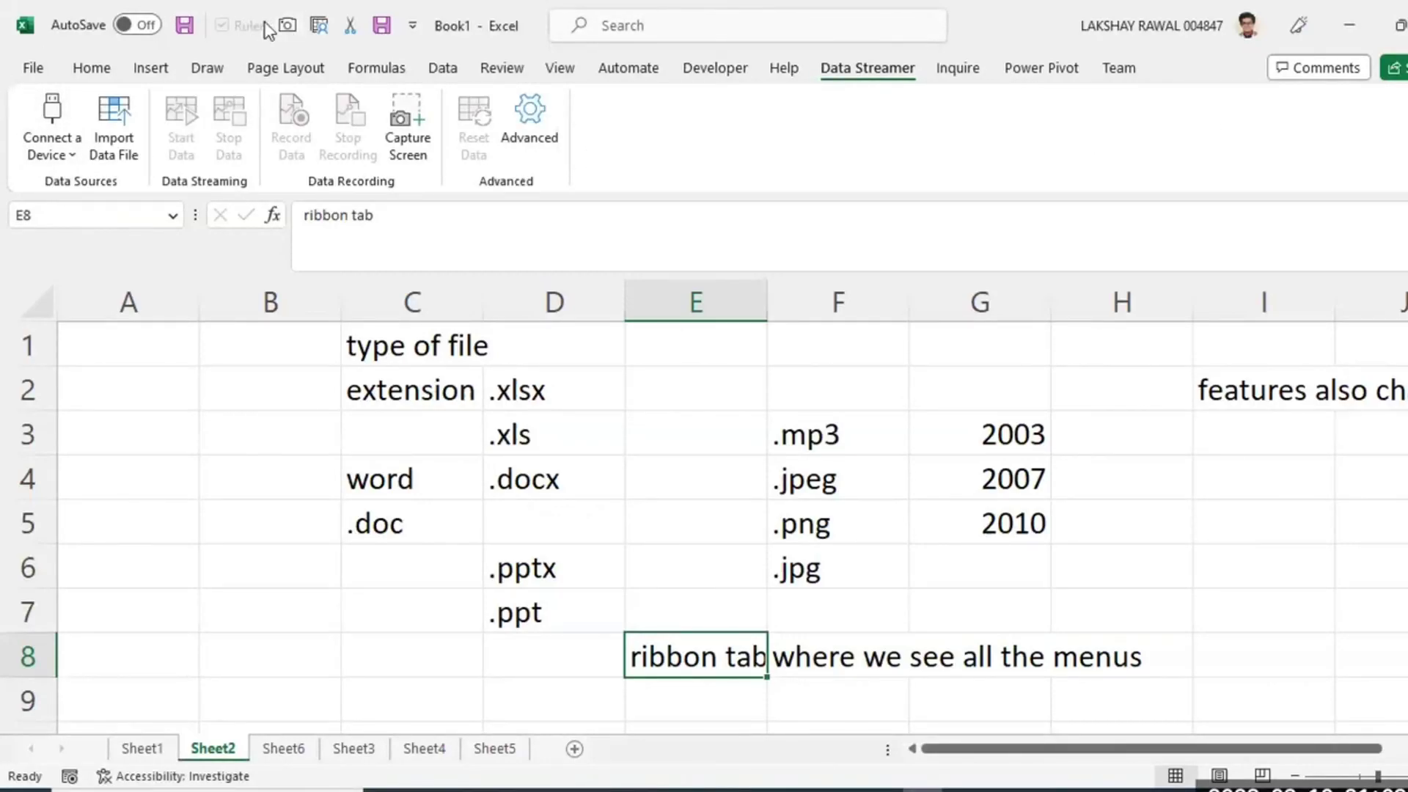
left_click(102, 72)
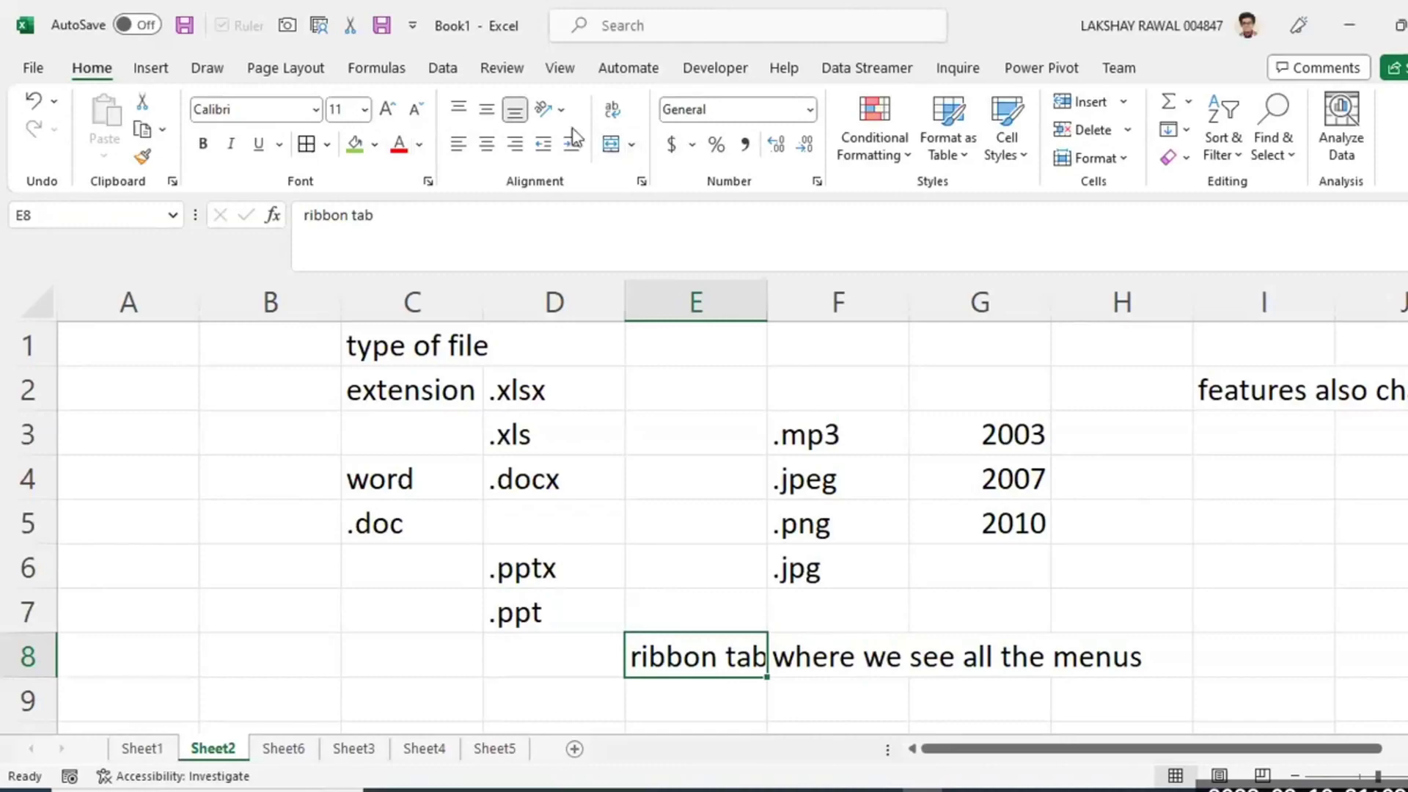
Examine the name box and formula bar for cells E8 and E3, and the grid area A3:G7.
left_click(88, 217)
left_click(555, 246)
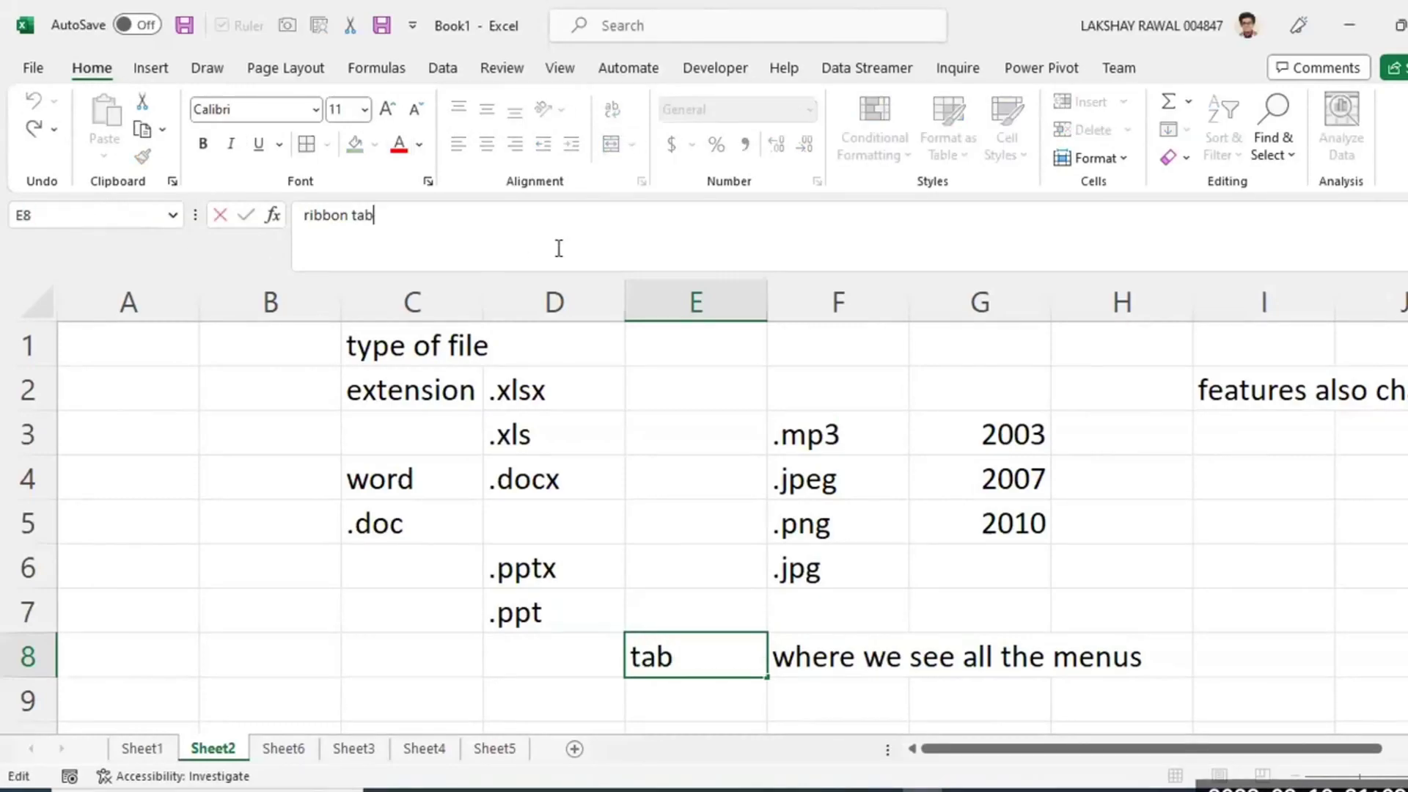
left_click(568, 447)
left_click(657, 415)
left_click(514, 242)
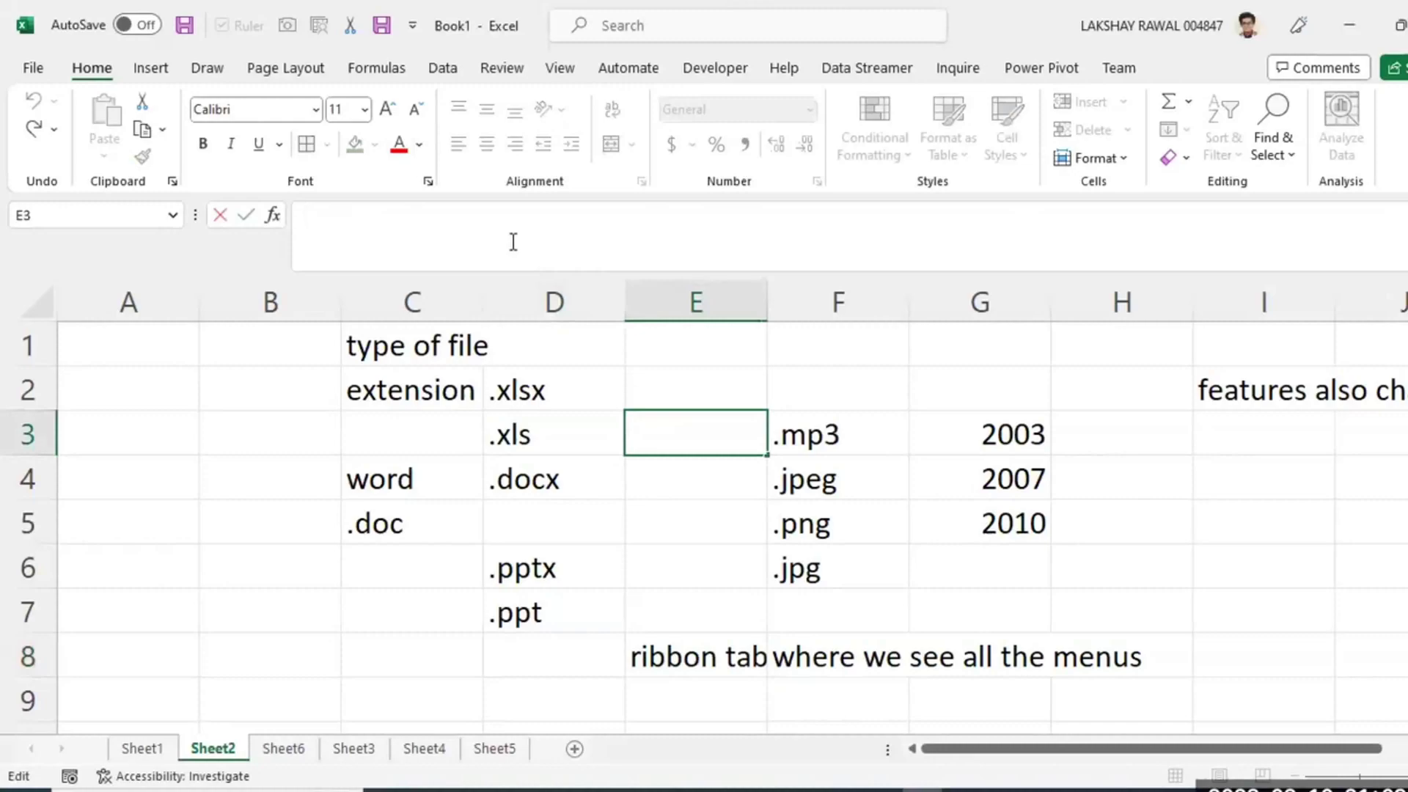
left_click_drag(952, 450, 189, 594)
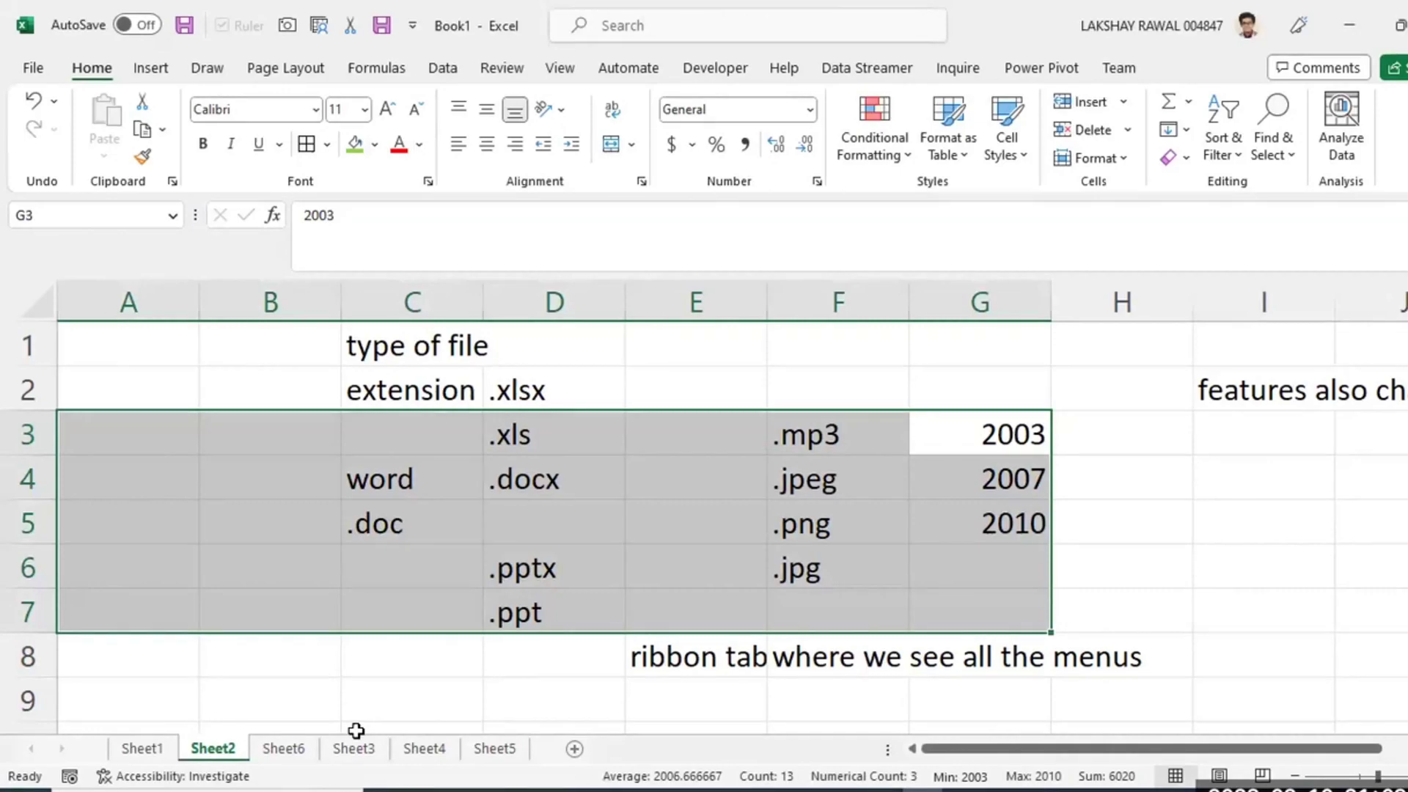
left_click(1113, 475)
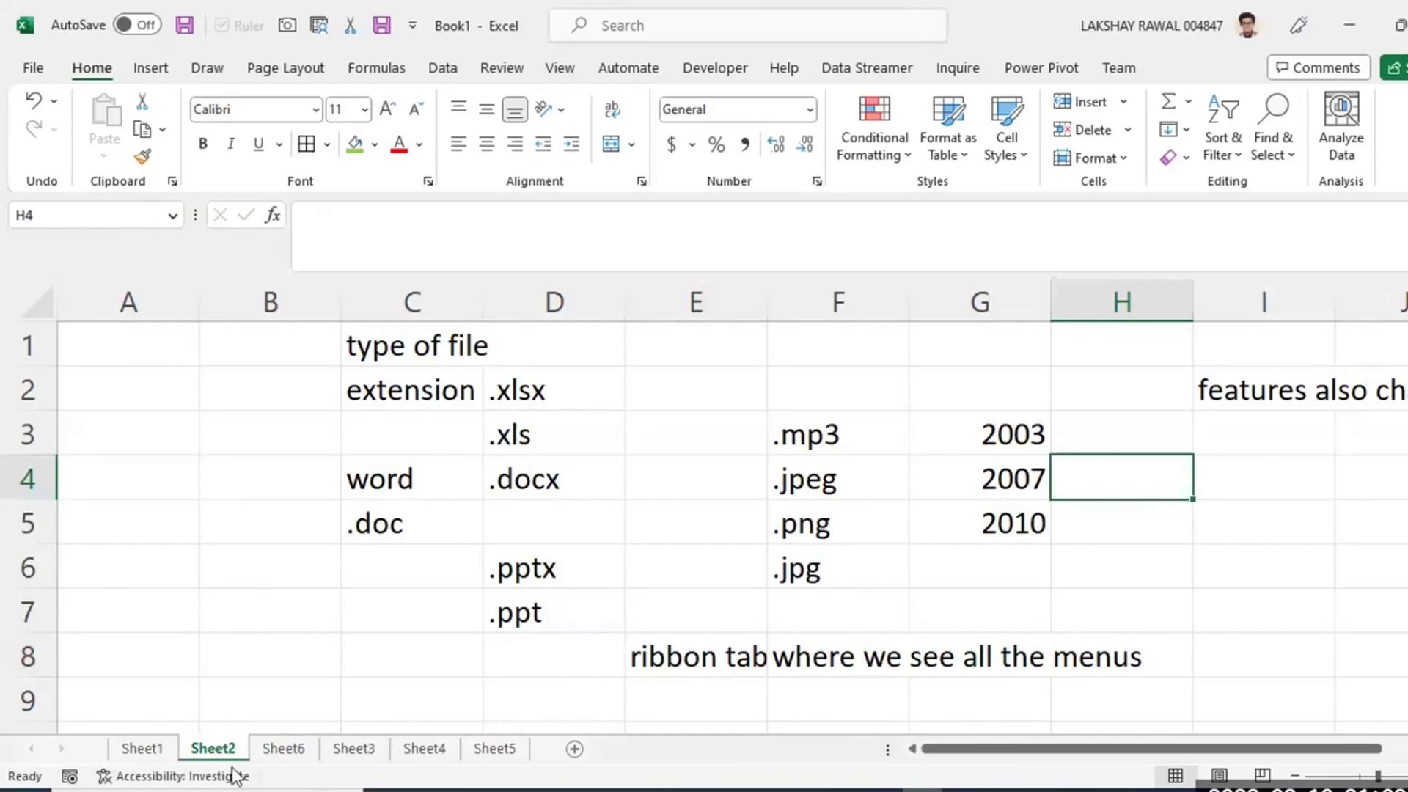
Switch to Sheet6 and enter the title "GRADUATION MARKSHEET" in cell A1.
left_click(277, 746)
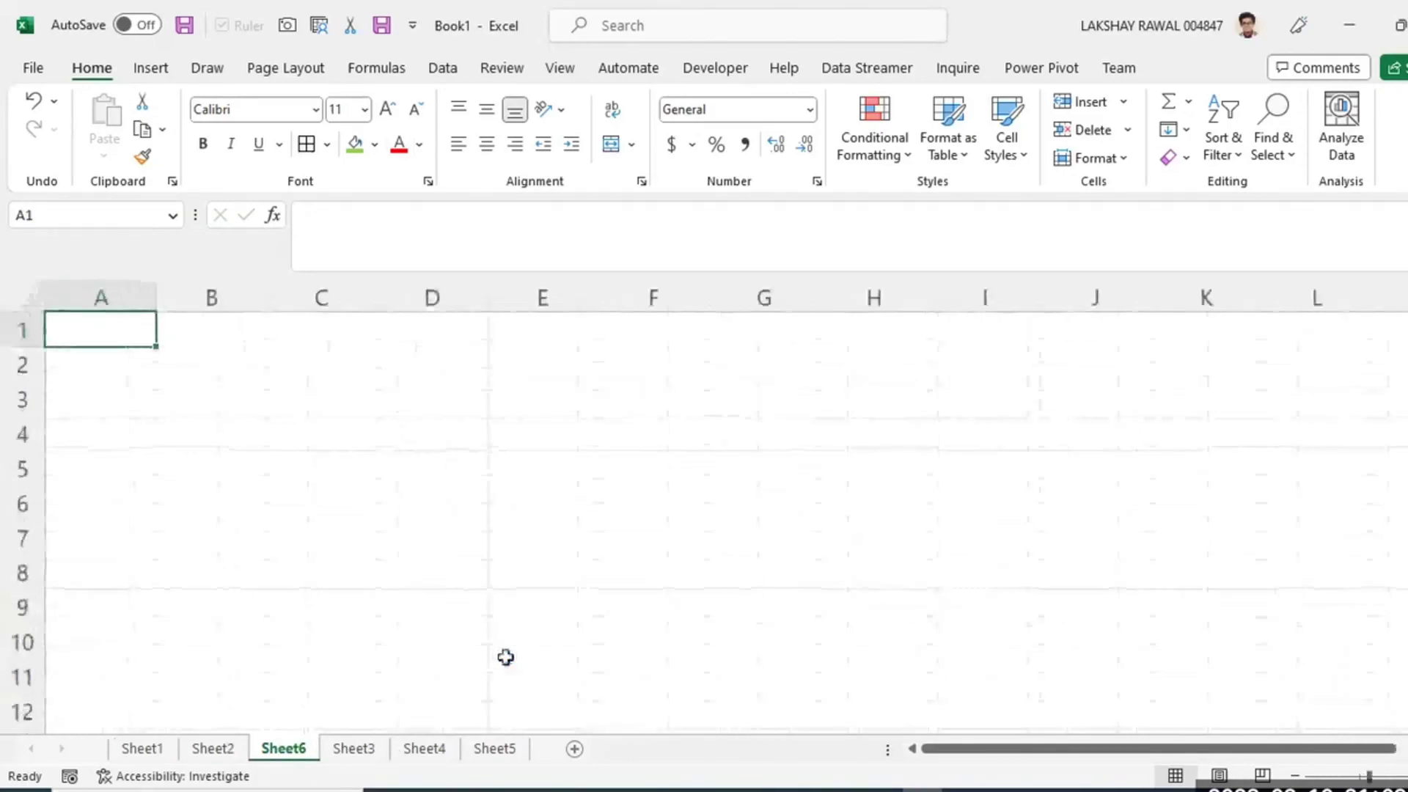
scroll(506, 657, "up", 5, "ctrl")
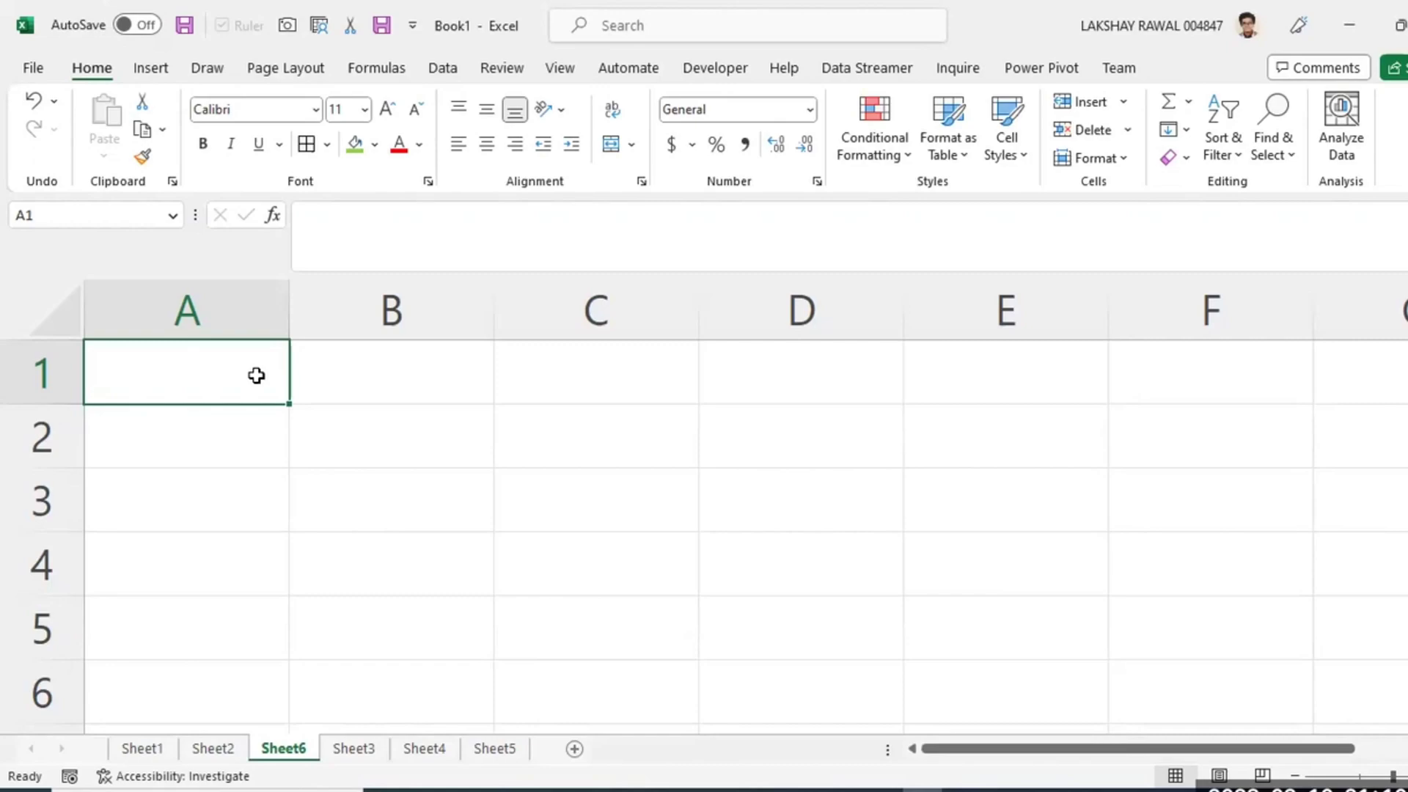
type("GRA")
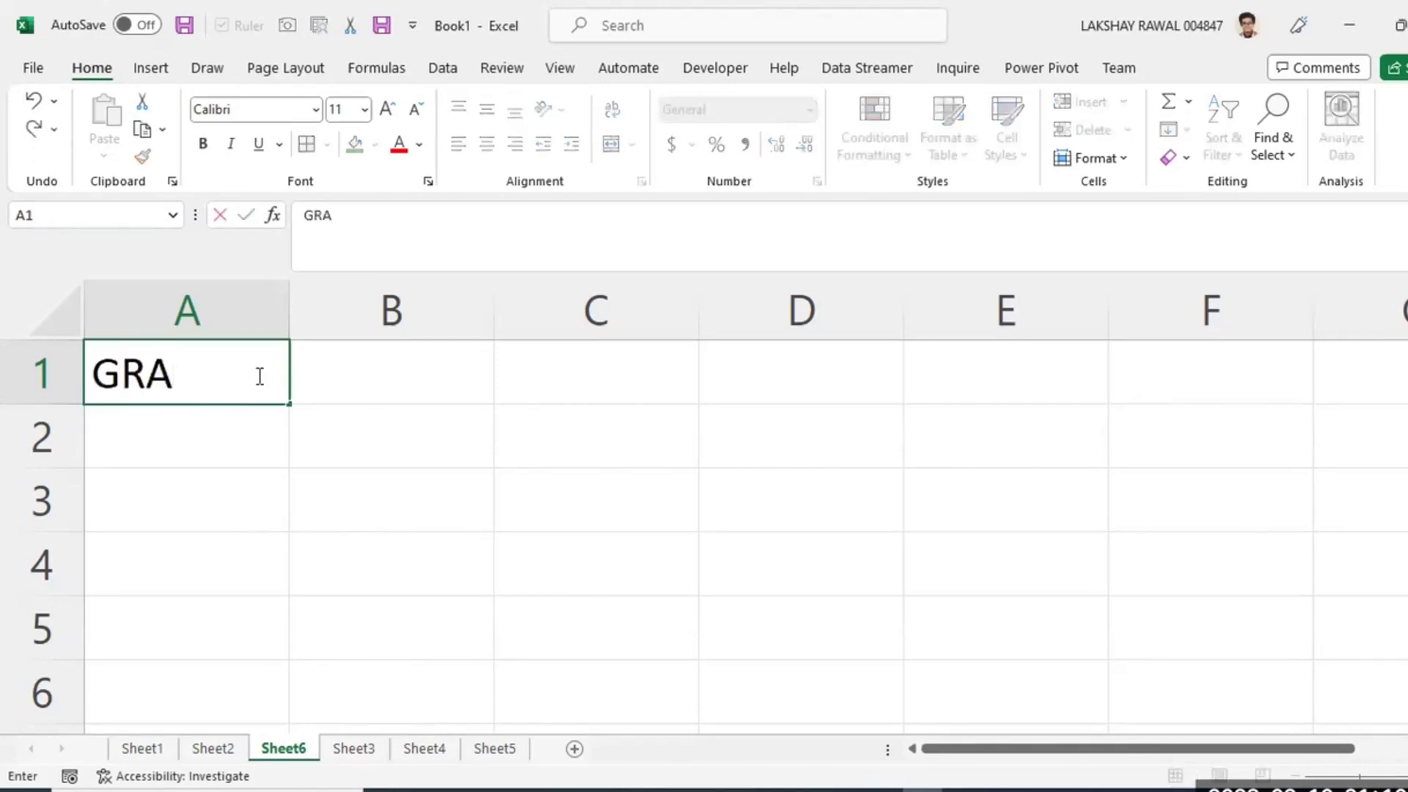
type("DUATION MA")
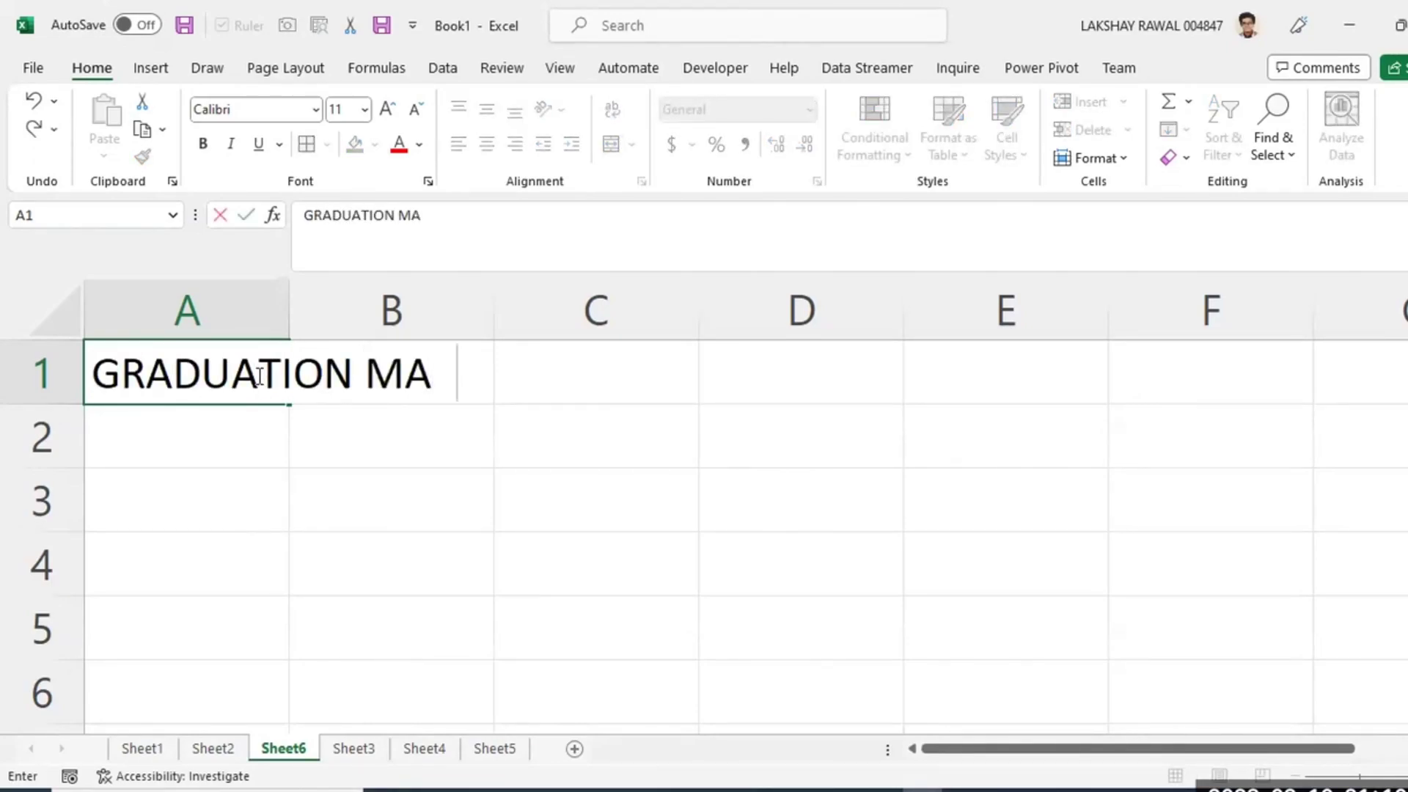
key("BackSpace")
type("RKSHEET")
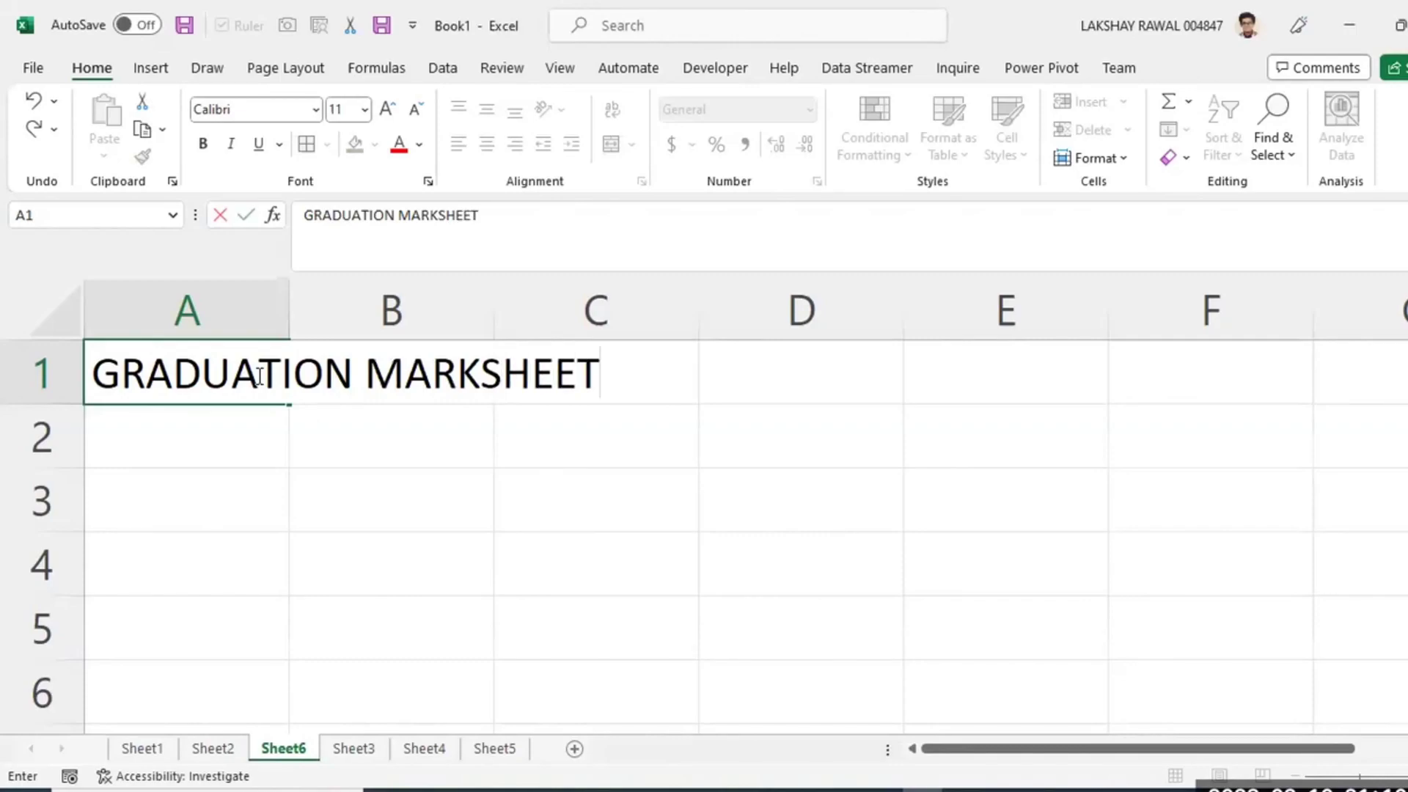
key("ctrl+Return")
key("Return")
left_click(256, 374)
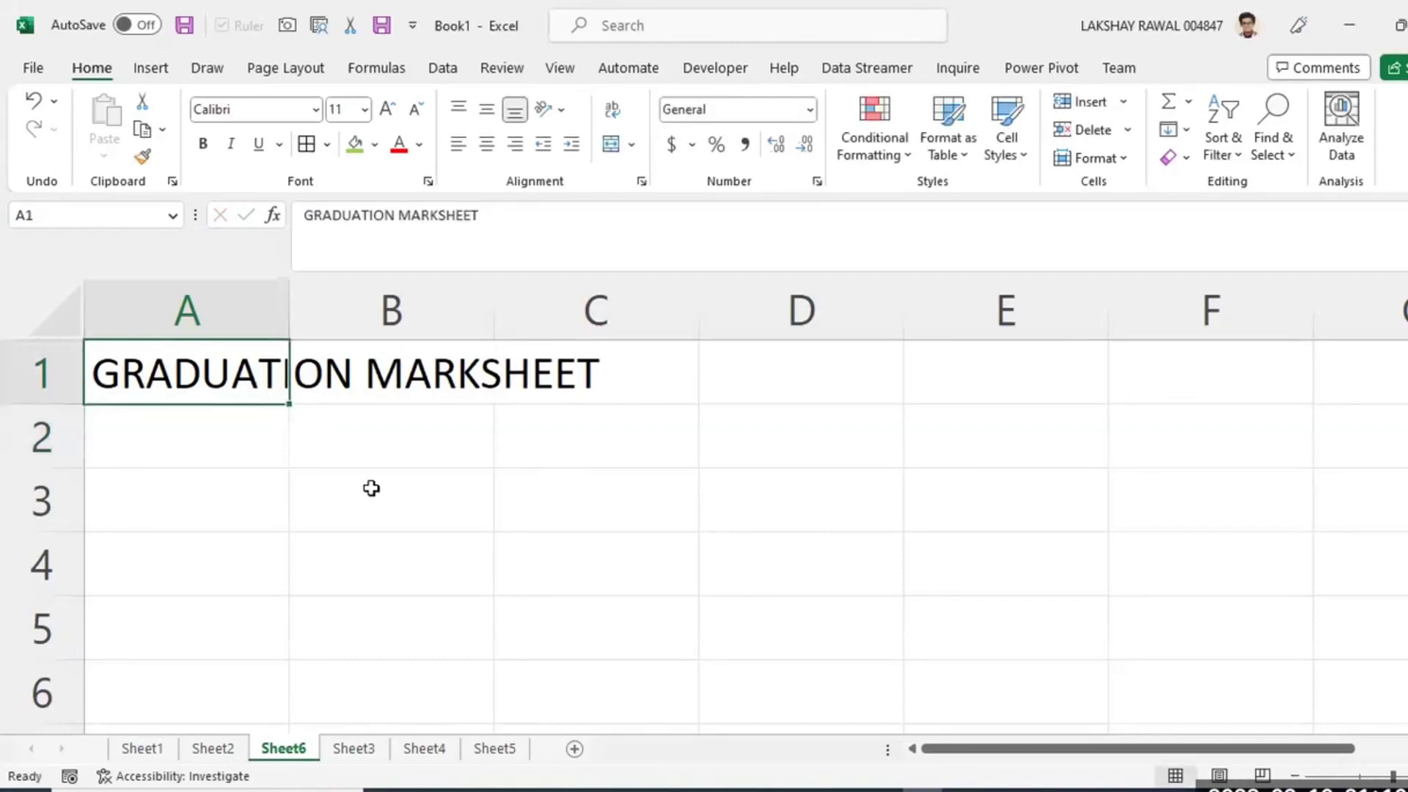
Enter the column heading "rollno" in cell A2 below the marksheet title.
left_click(394, 506)
left_click(213, 443)
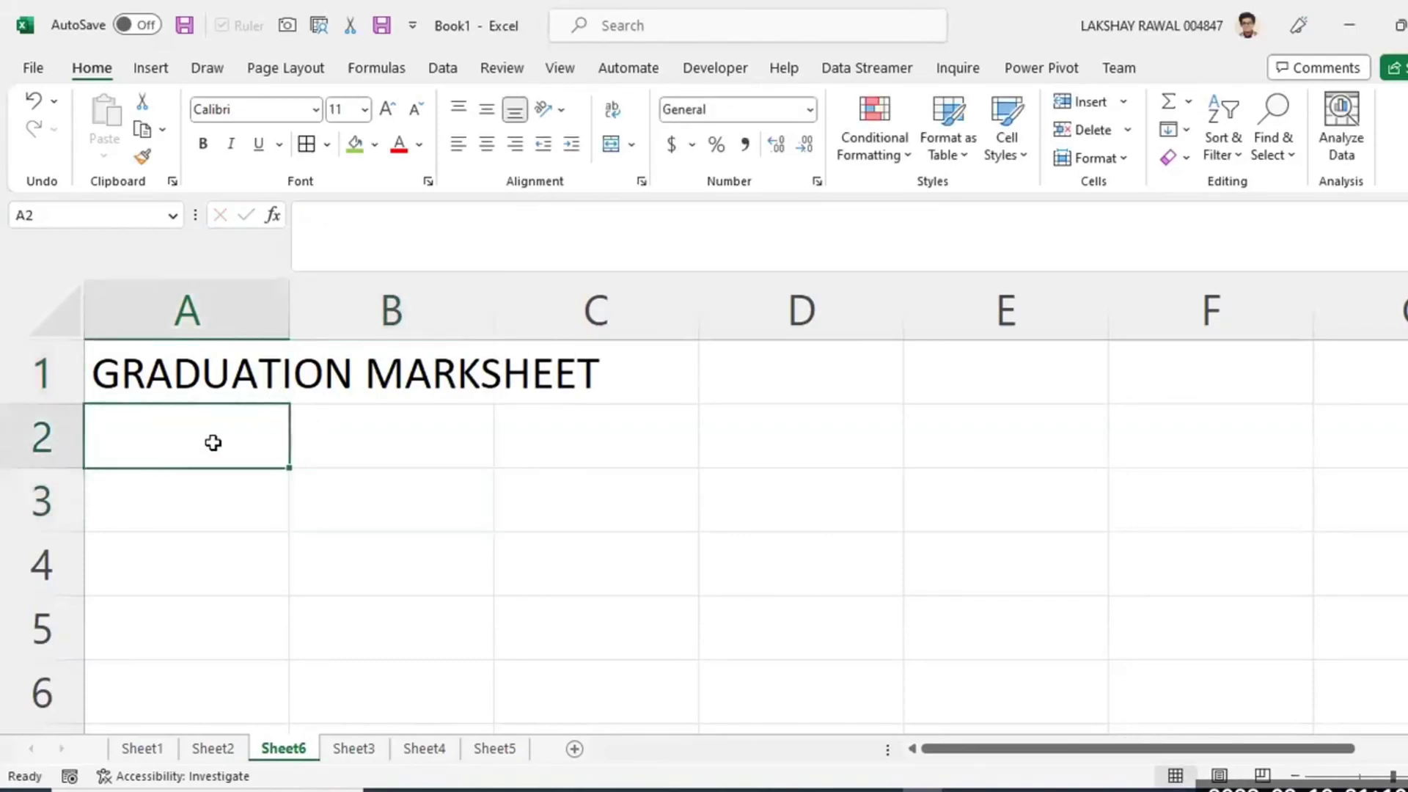
left_click(209, 375)
left_click(213, 421)
type("S")
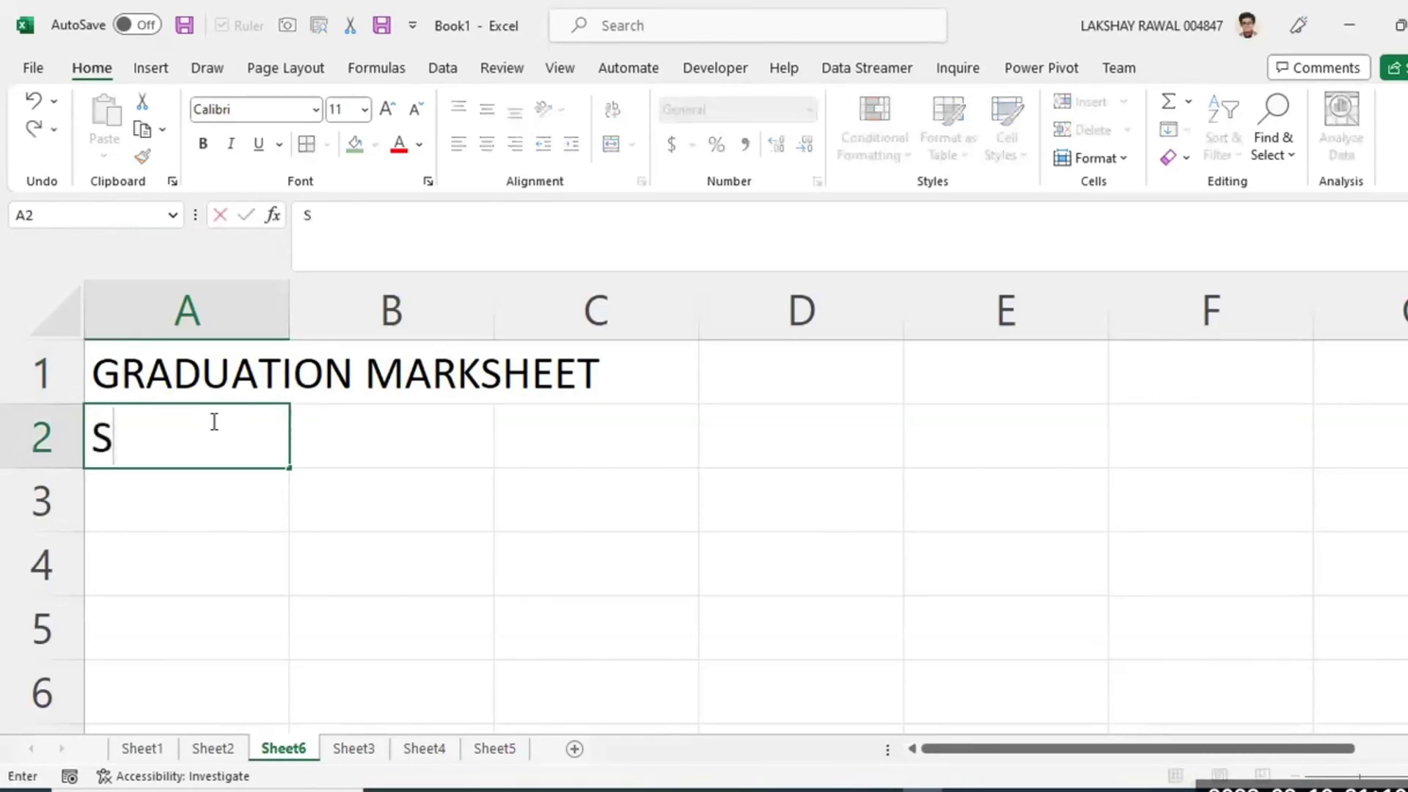
type("NP")
key("BackSpace")
key("BackSpace")
key("BackSpace")
type("rollno")
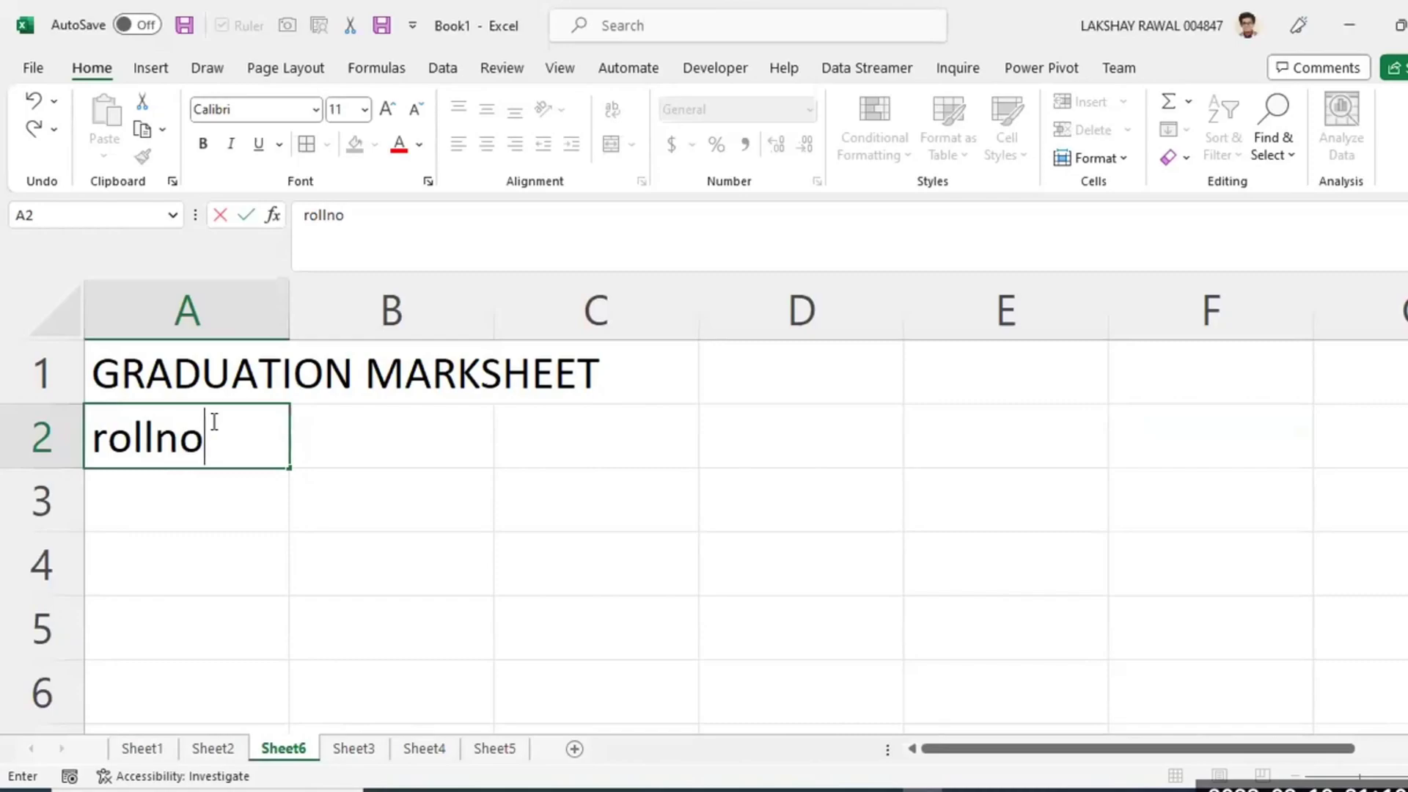
key("Return")
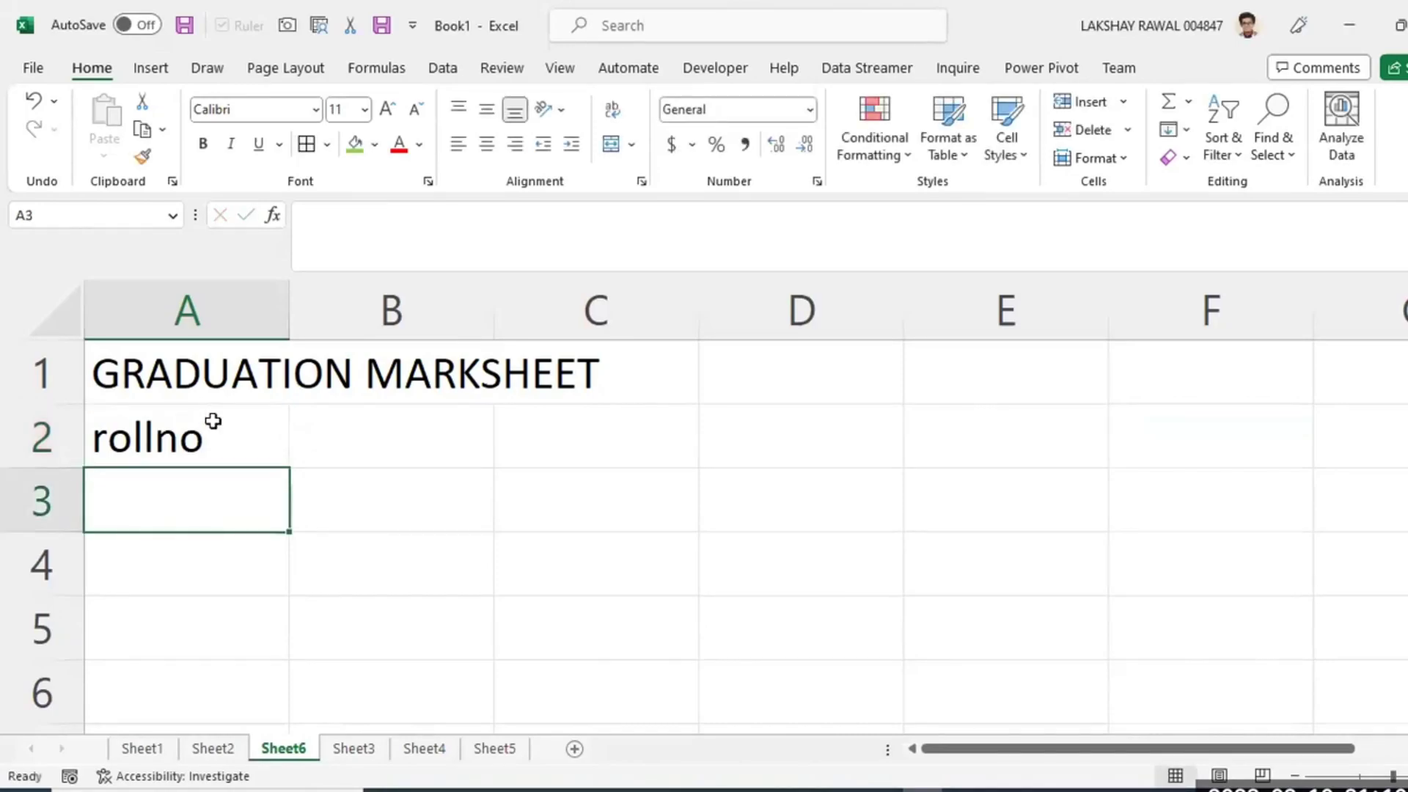
Enter the subject headings "eco", "maths" and "political science" in cells B2, C2 and D2.
key("Up")
key("Right")
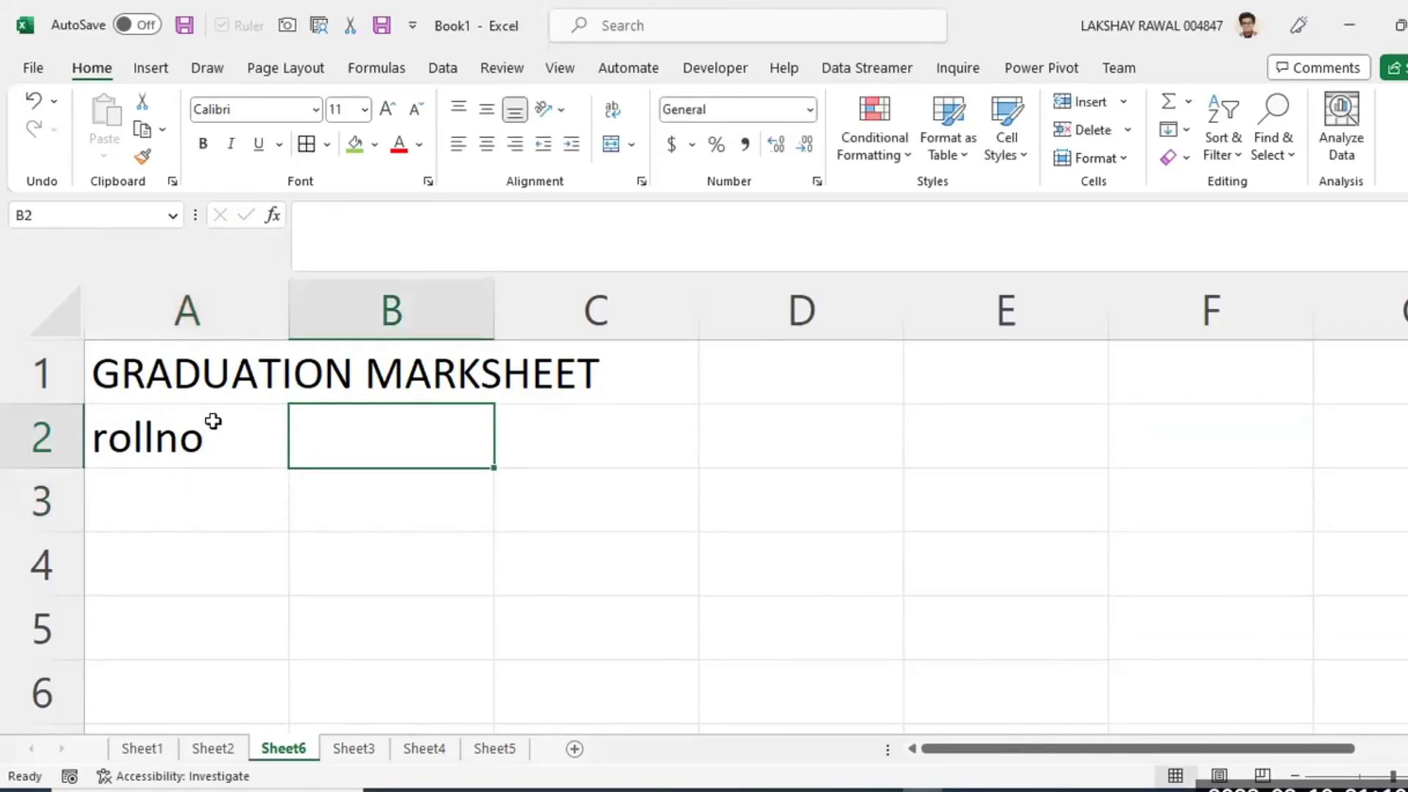
type("eco")
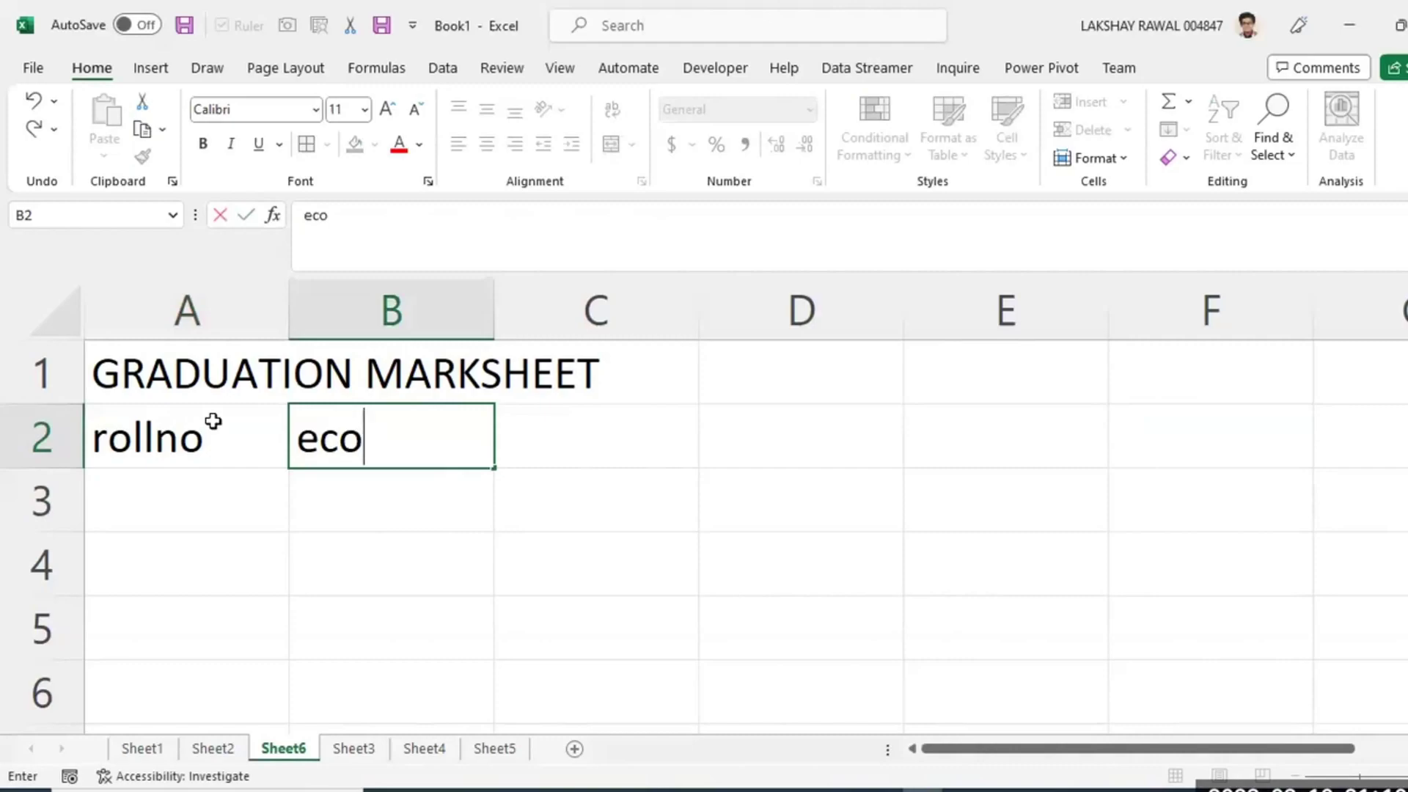
key("Tab")
type("maths")
key("Tab")
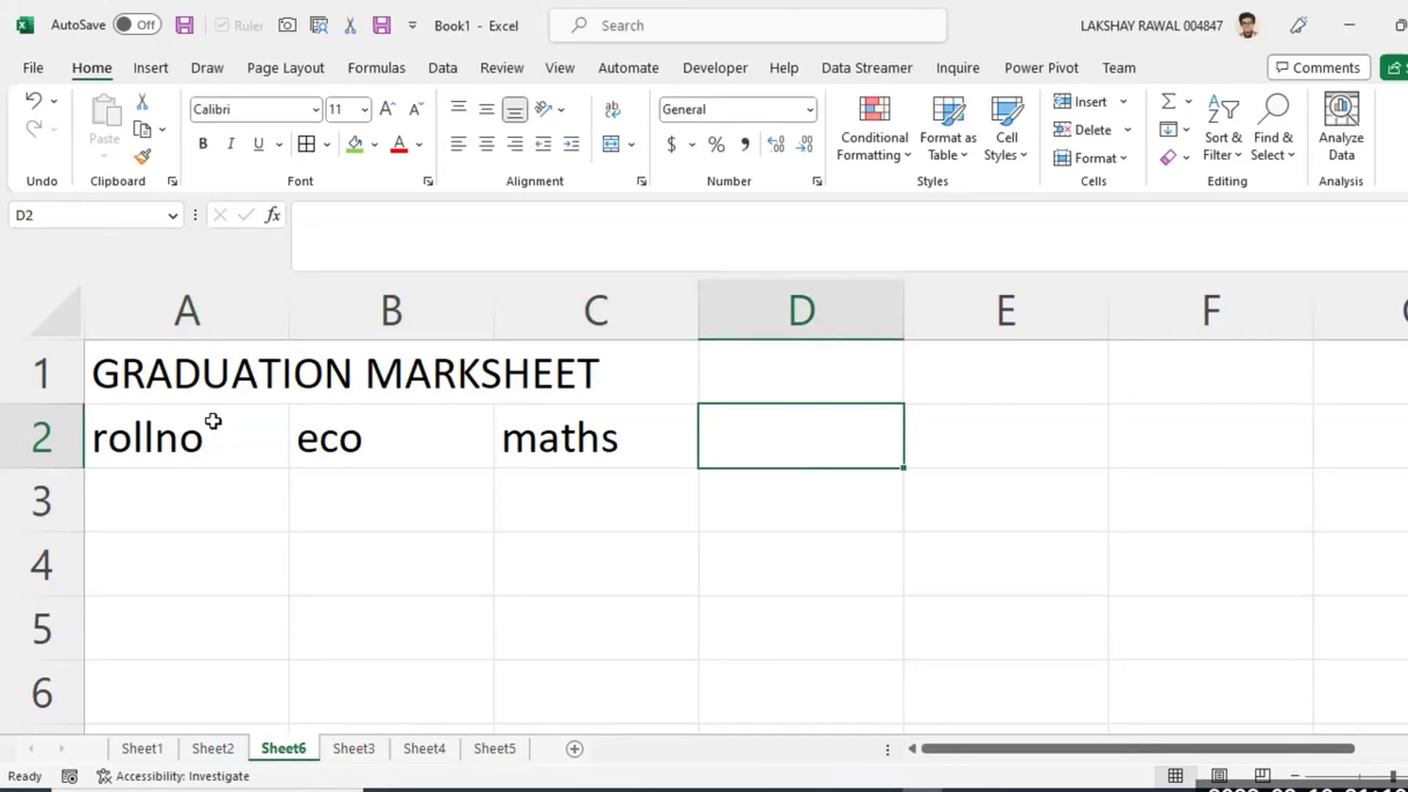
type("poli")
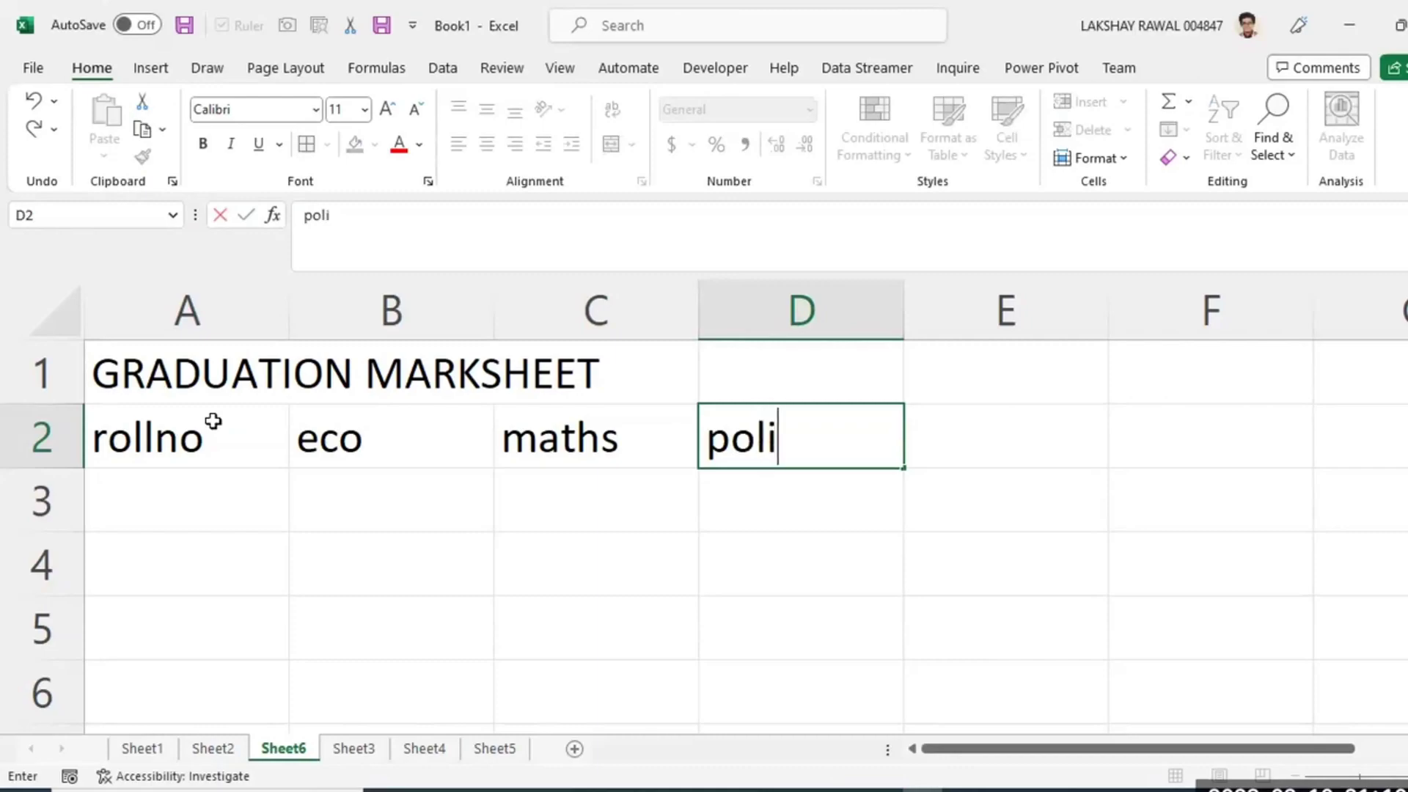
type("tical science")
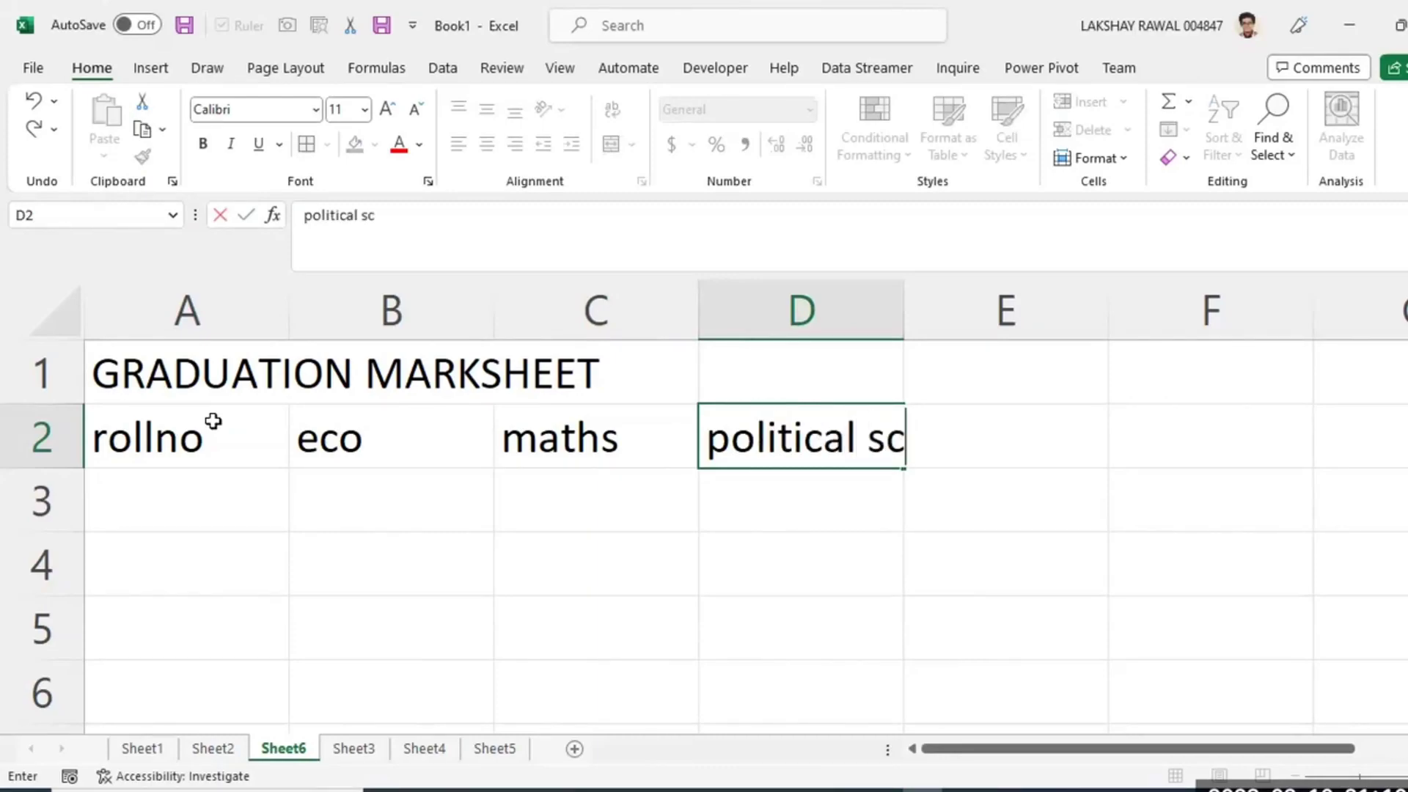
key("Tab")
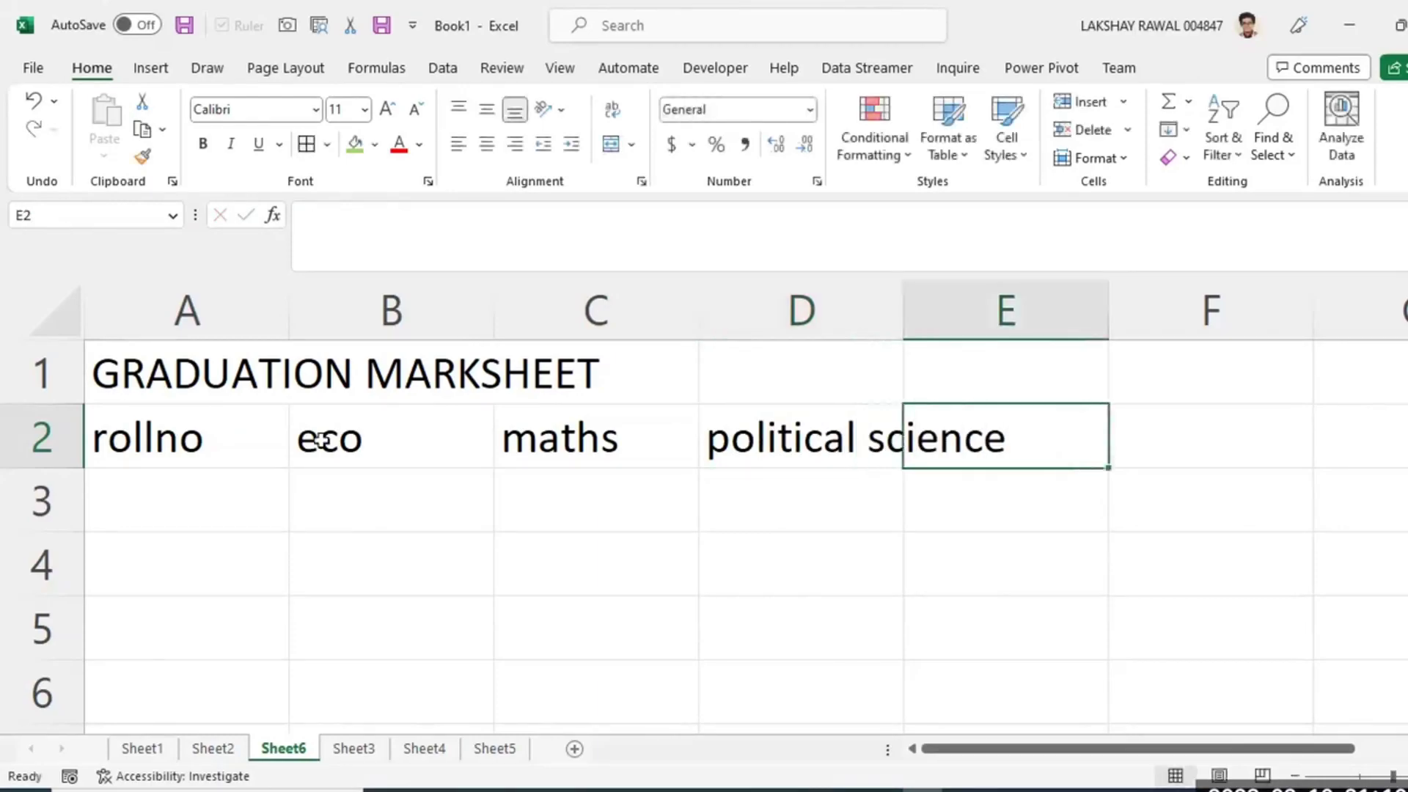
Enter the heading "eng" in cell E2 and widen column D to fit "political science".
left_click(733, 437)
left_click_drag(906, 311, 955, 310)
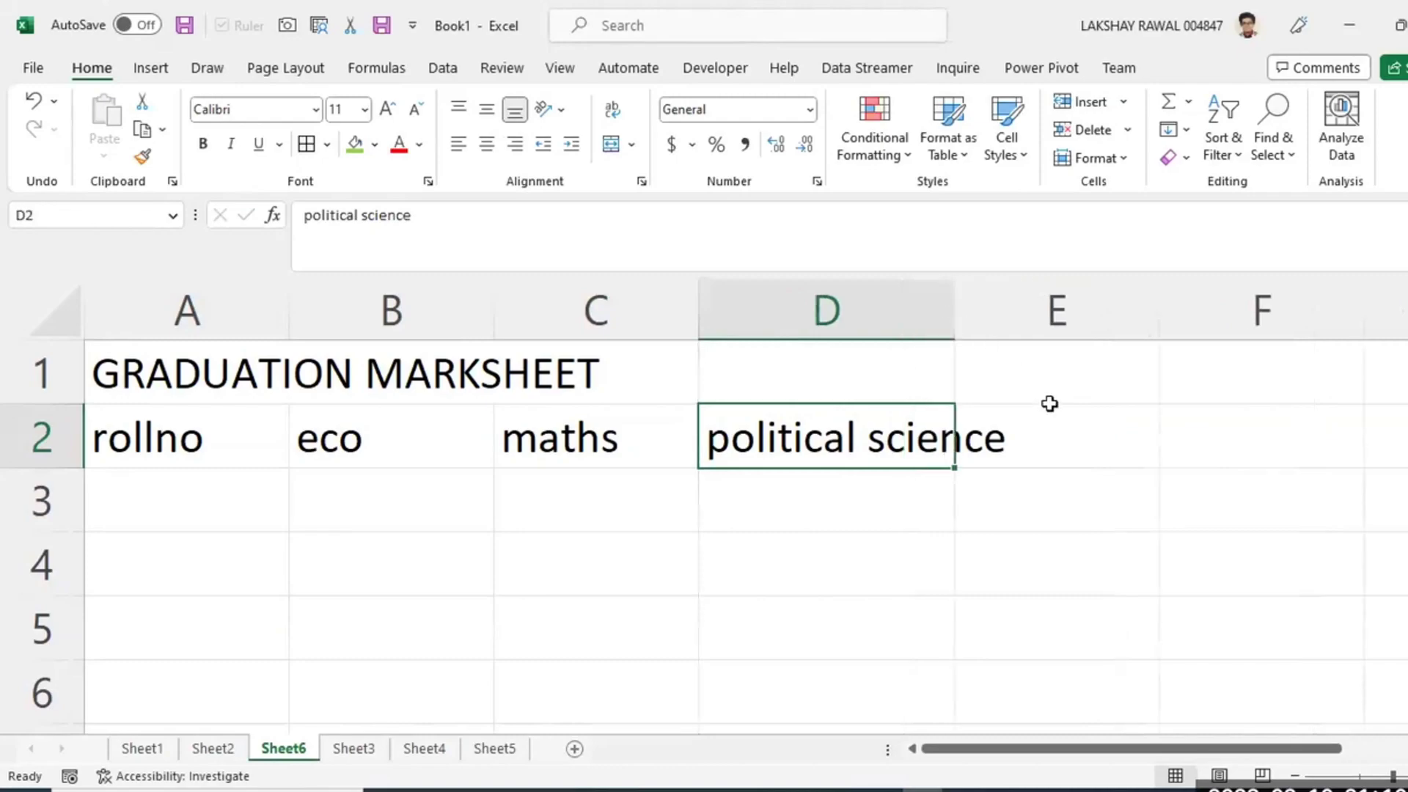
left_click(1069, 433)
type("eng")
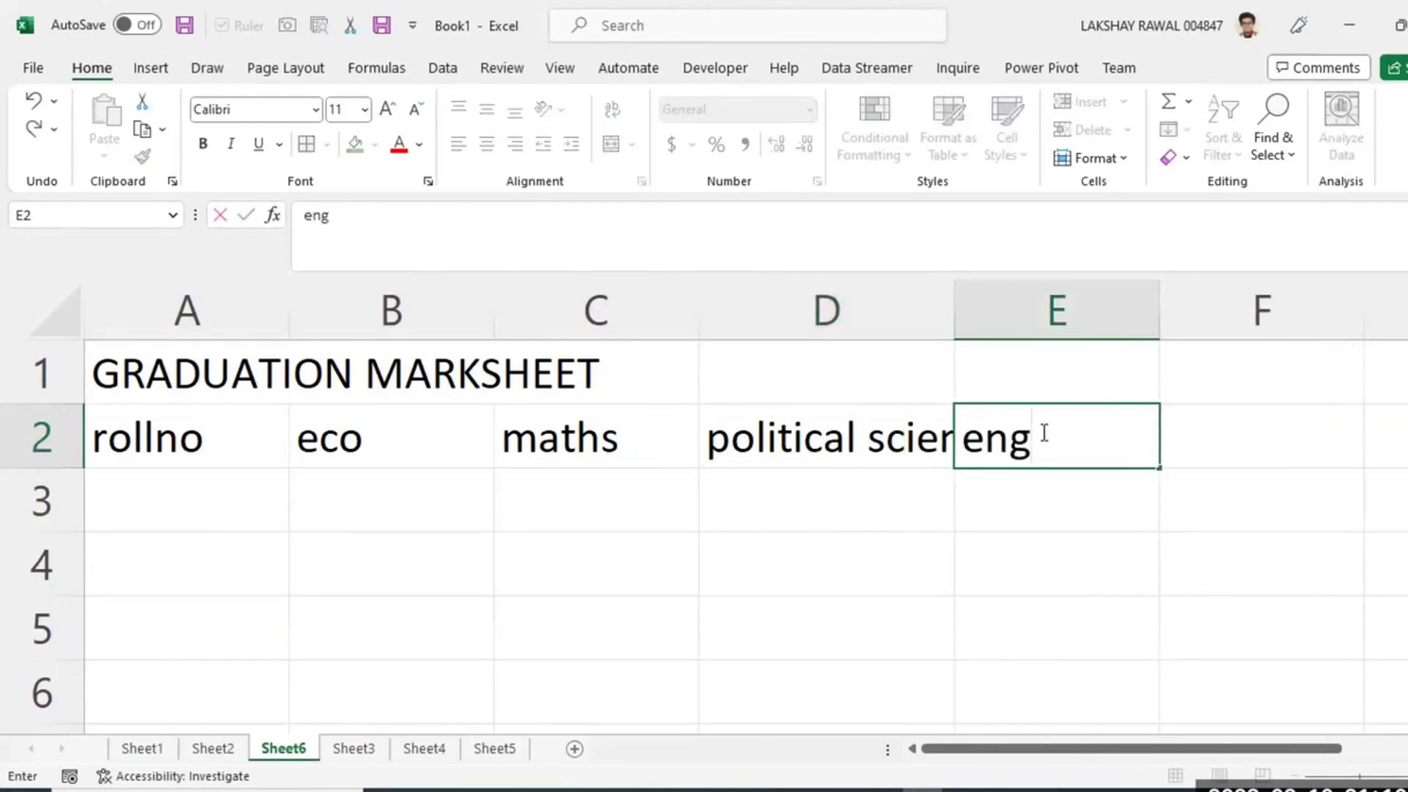
key("Tab")
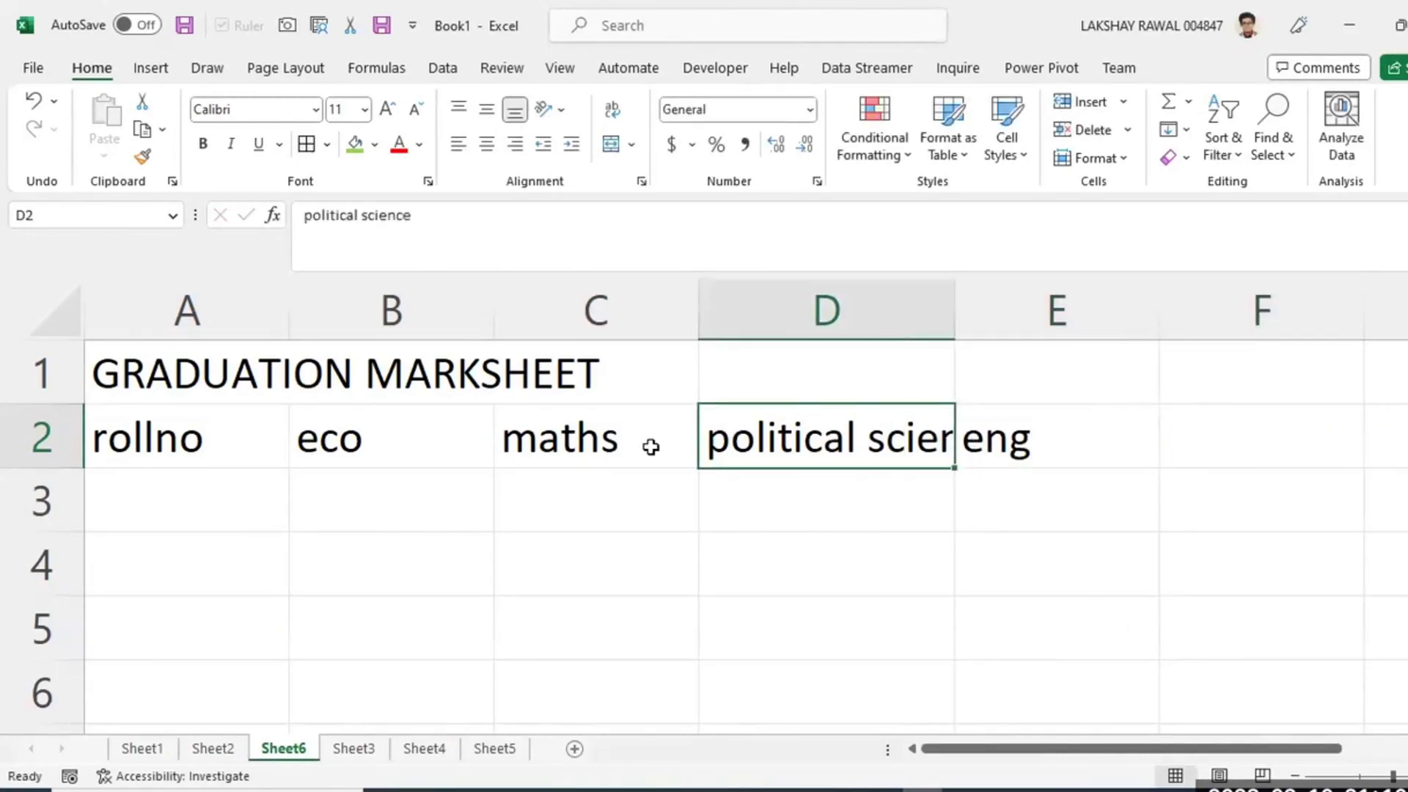
left_click(337, 448)
left_click(1108, 423)
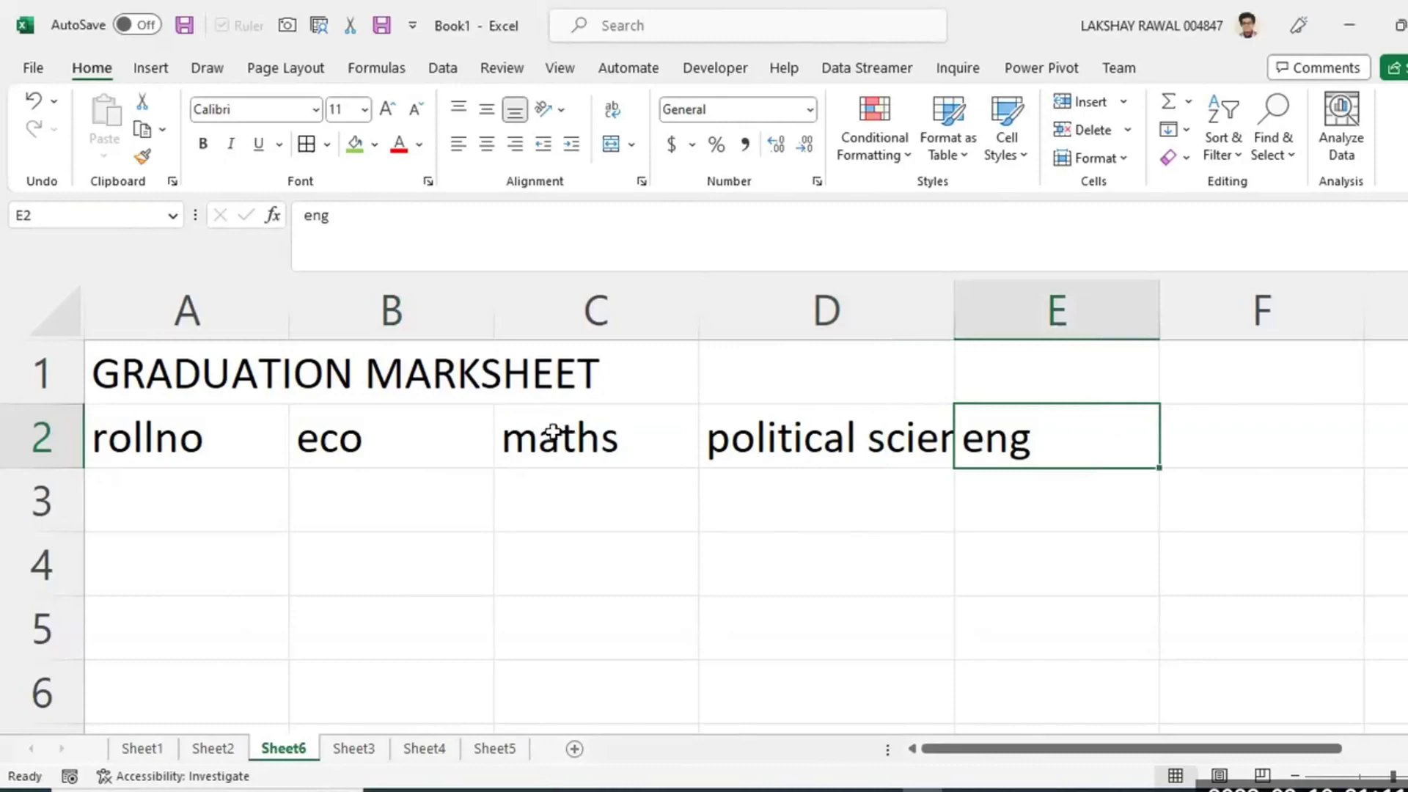
double_click(953, 333)
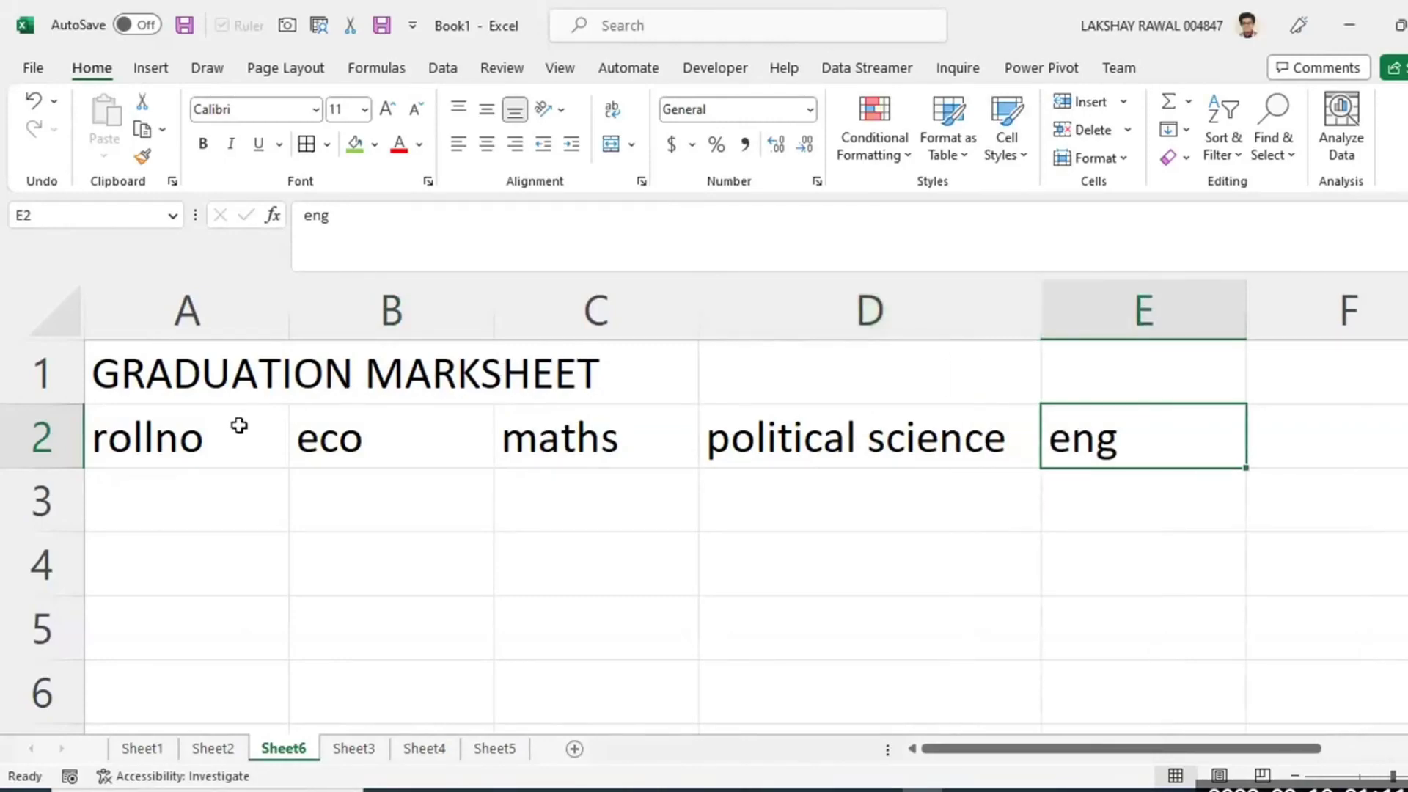
Enter the headings "total" in cell F2 and "%" in cell G2.
left_click_drag(238, 429, 1056, 437)
left_click(1322, 432)
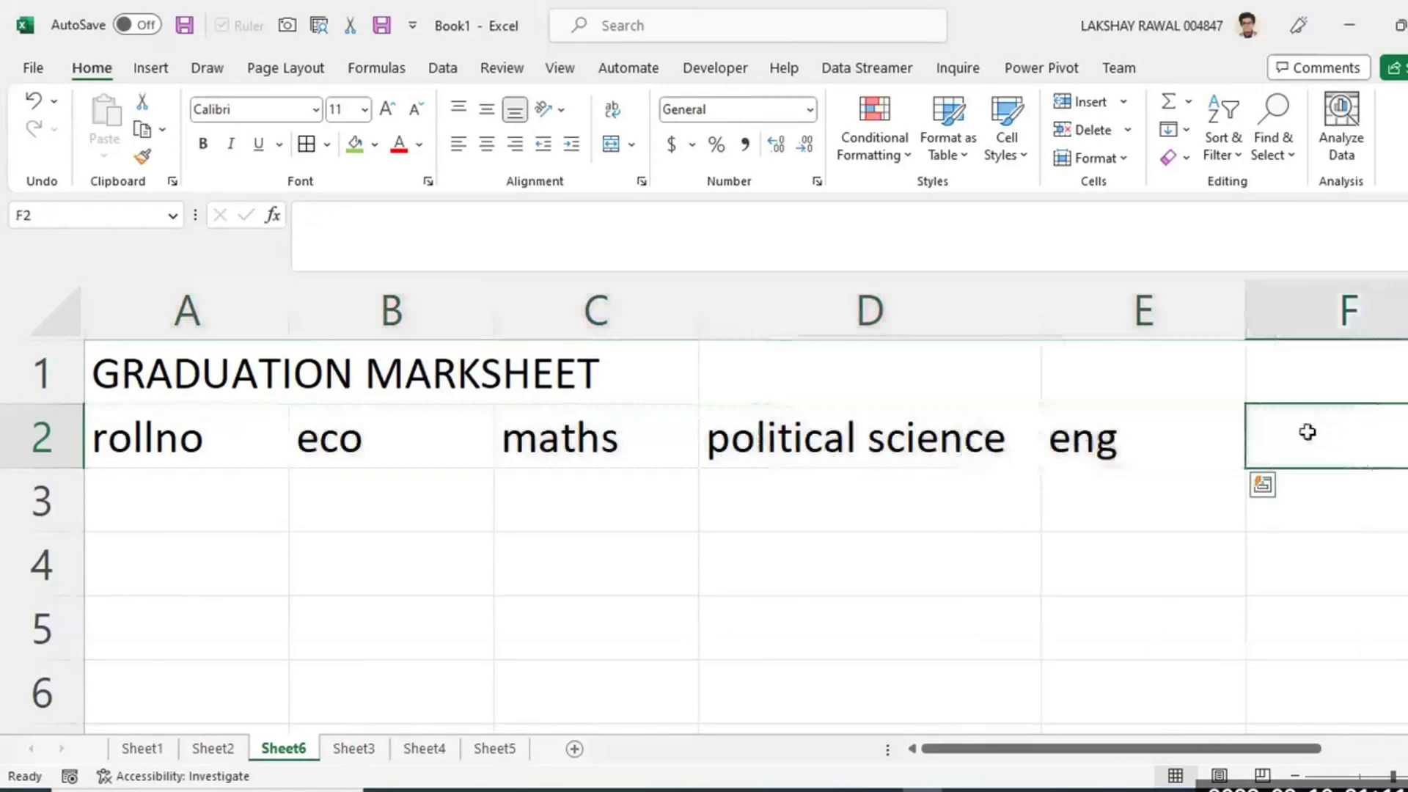
type("total")
key("Tab")
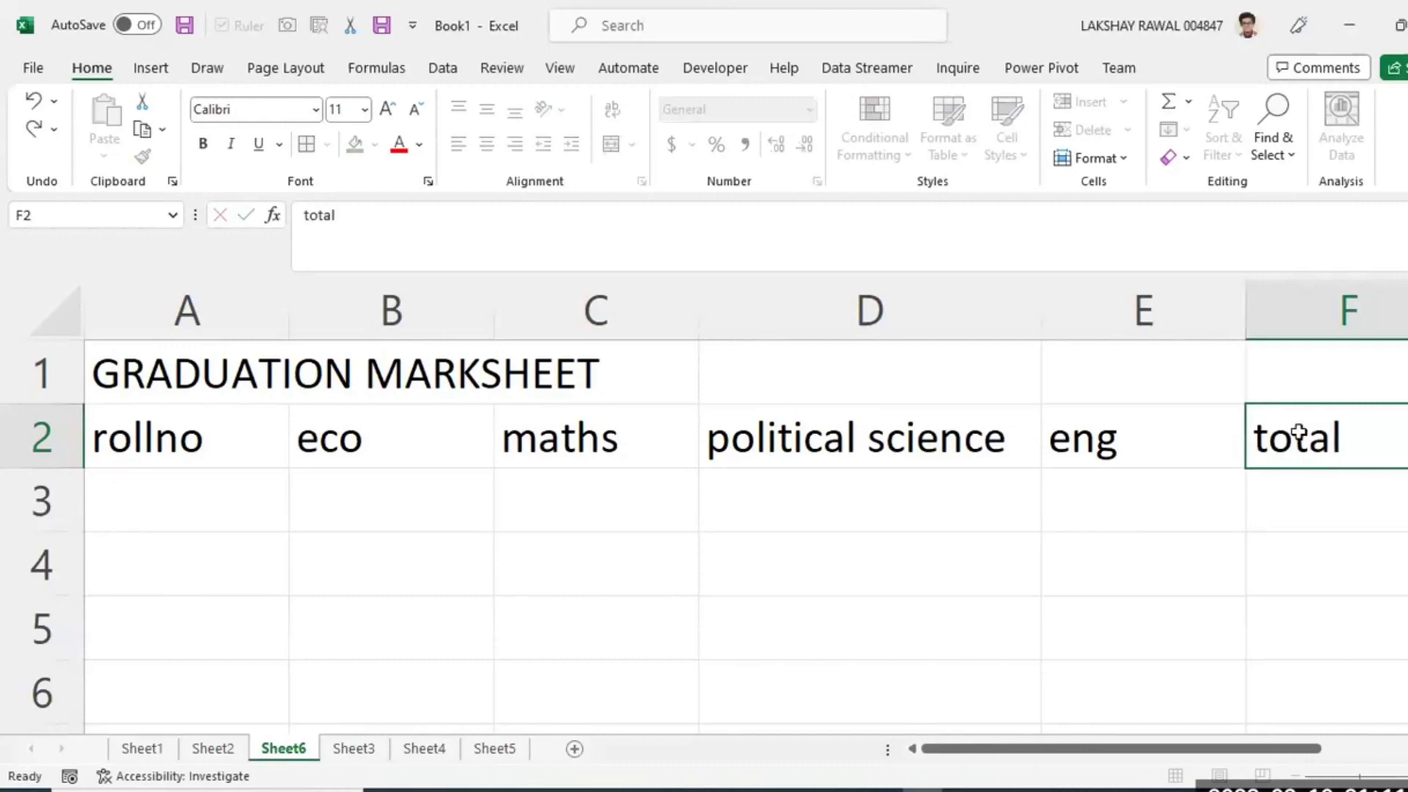
type("%")
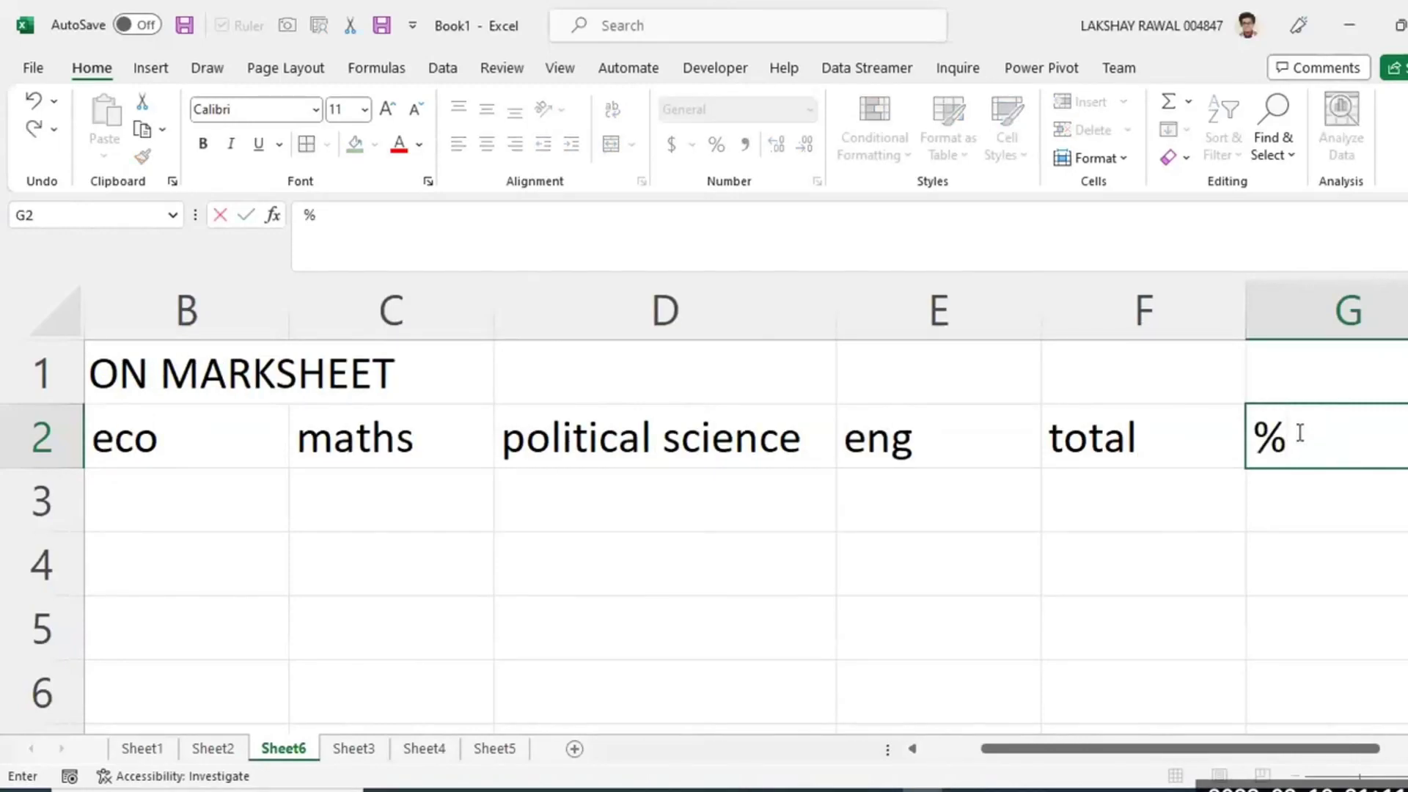
key("Return")
Narrow columns C and D so they closely fit the headings "maths" and "political science".
left_click(1141, 486)
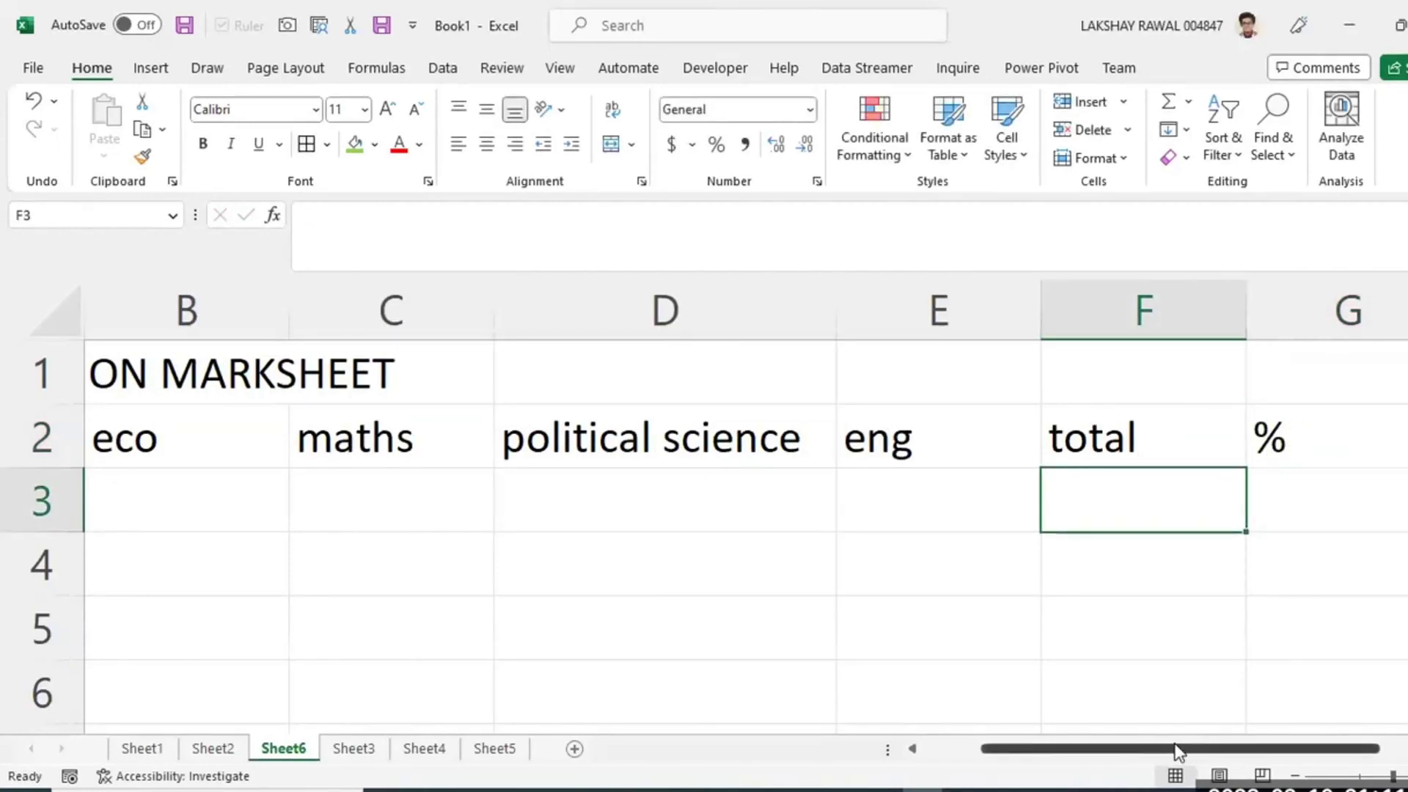
left_click_drag(1178, 751, 1024, 773)
left_click(702, 600)
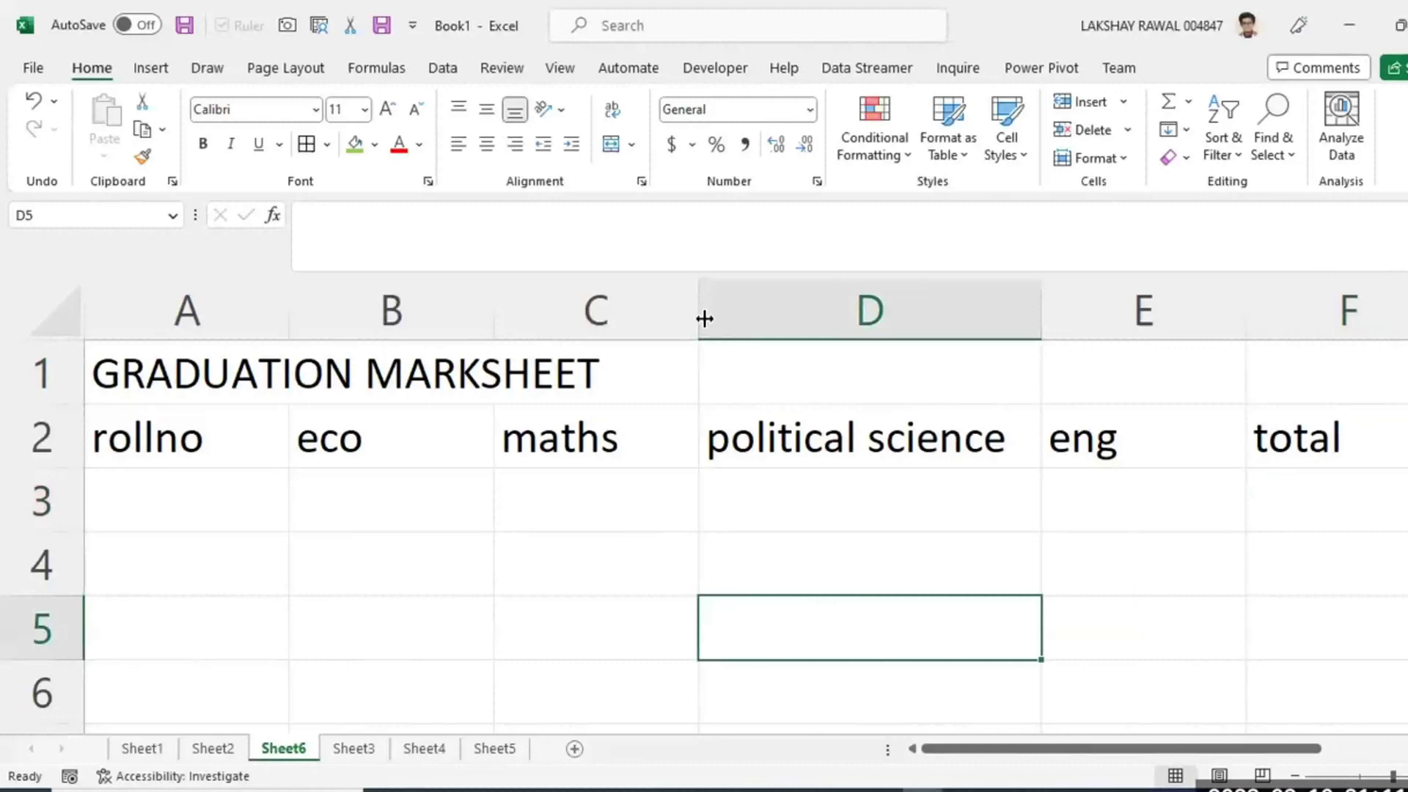
left_click_drag(704, 318, 618, 308)
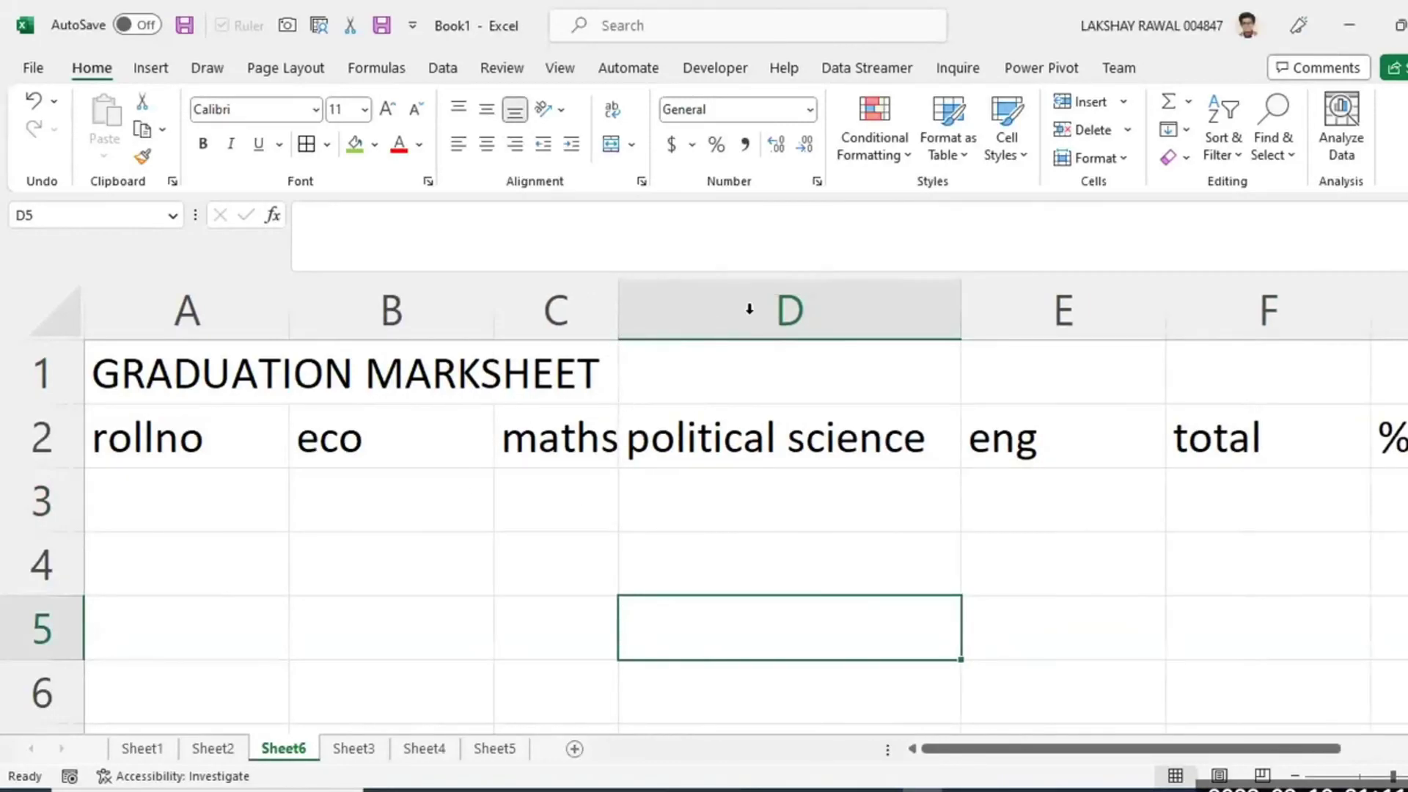
left_click_drag(959, 309, 925, 308)
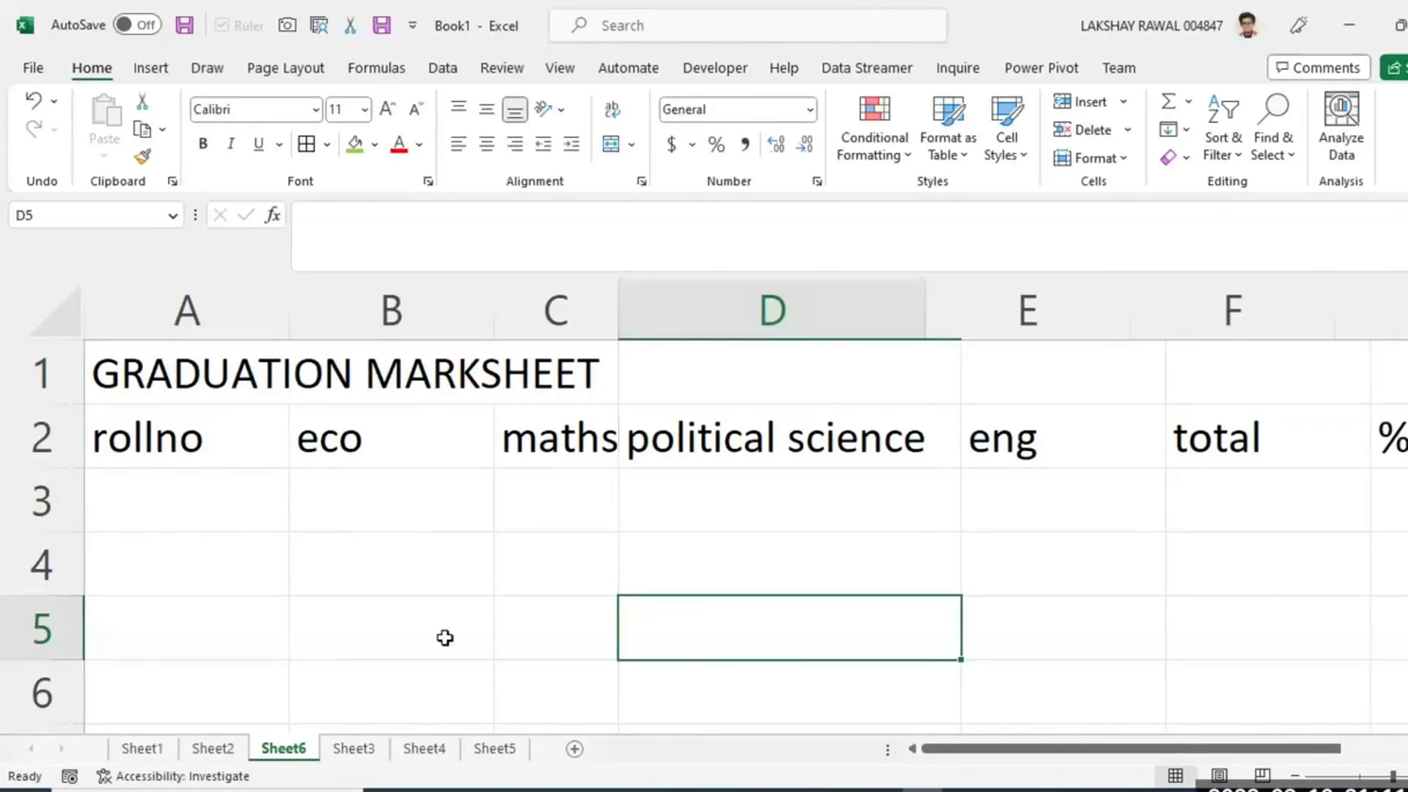
Switch to Sheet2 and examine the version years in column G and the file extension notes beside them.
left_click(383, 748)
left_click(224, 748)
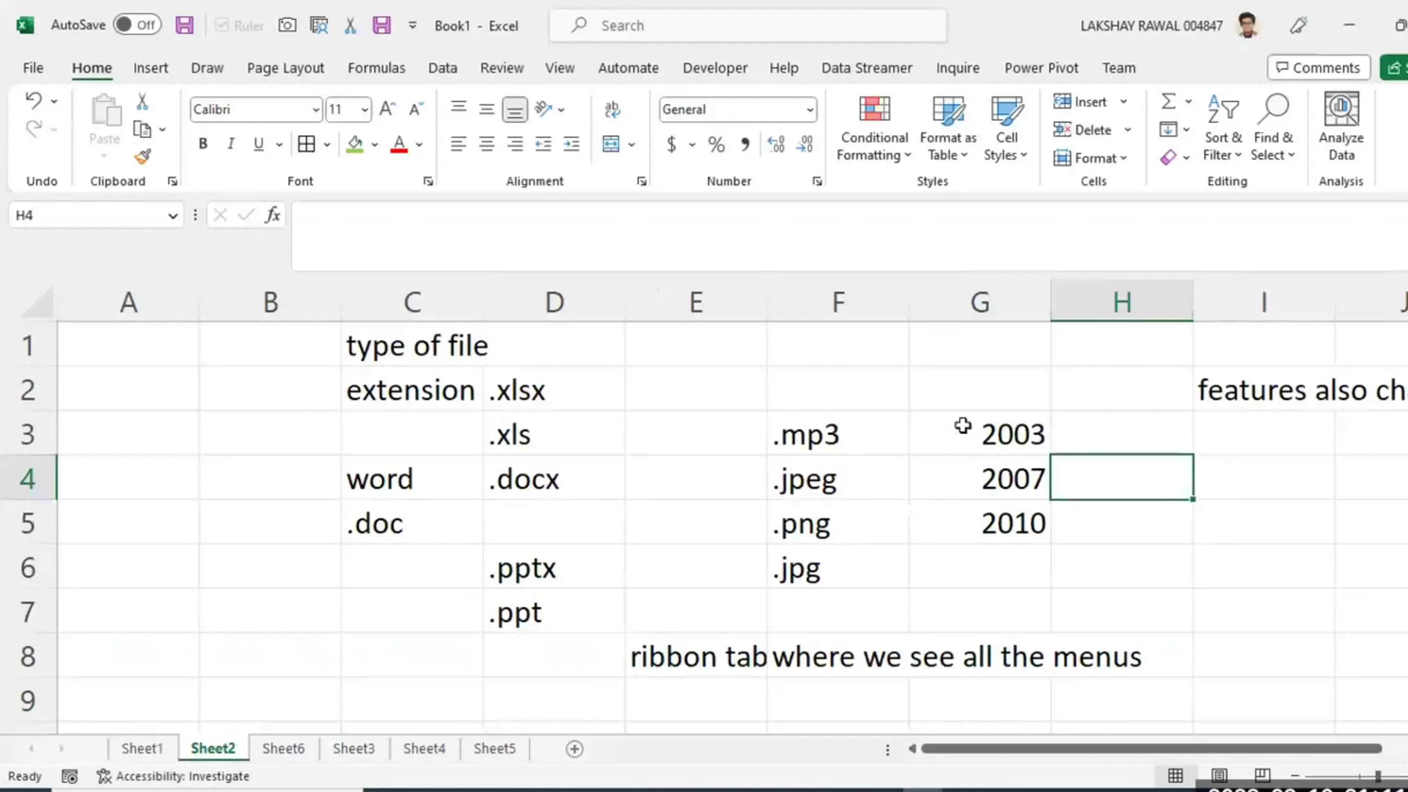
left_click_drag(963, 426, 980, 569)
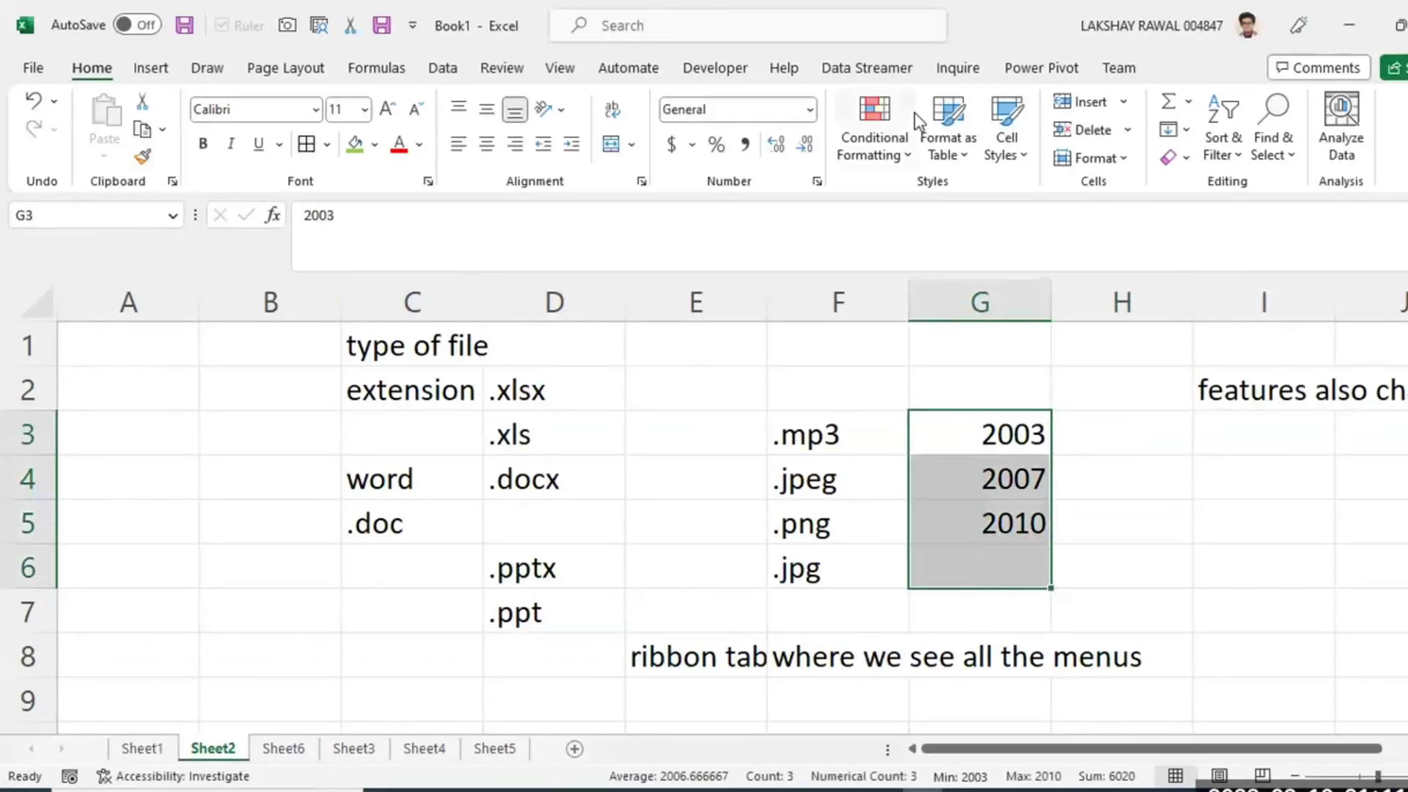
left_click(870, 569)
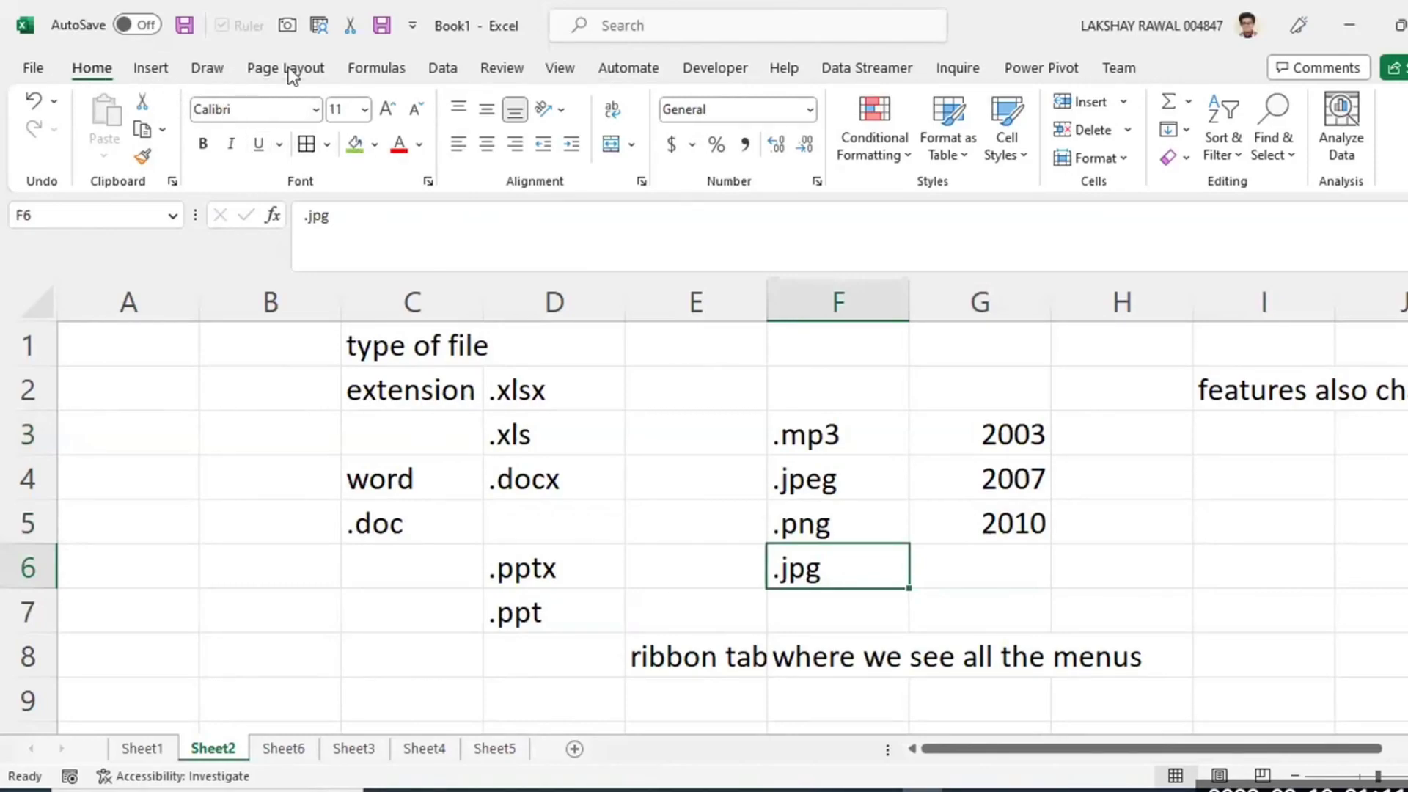
left_click(646, 521)
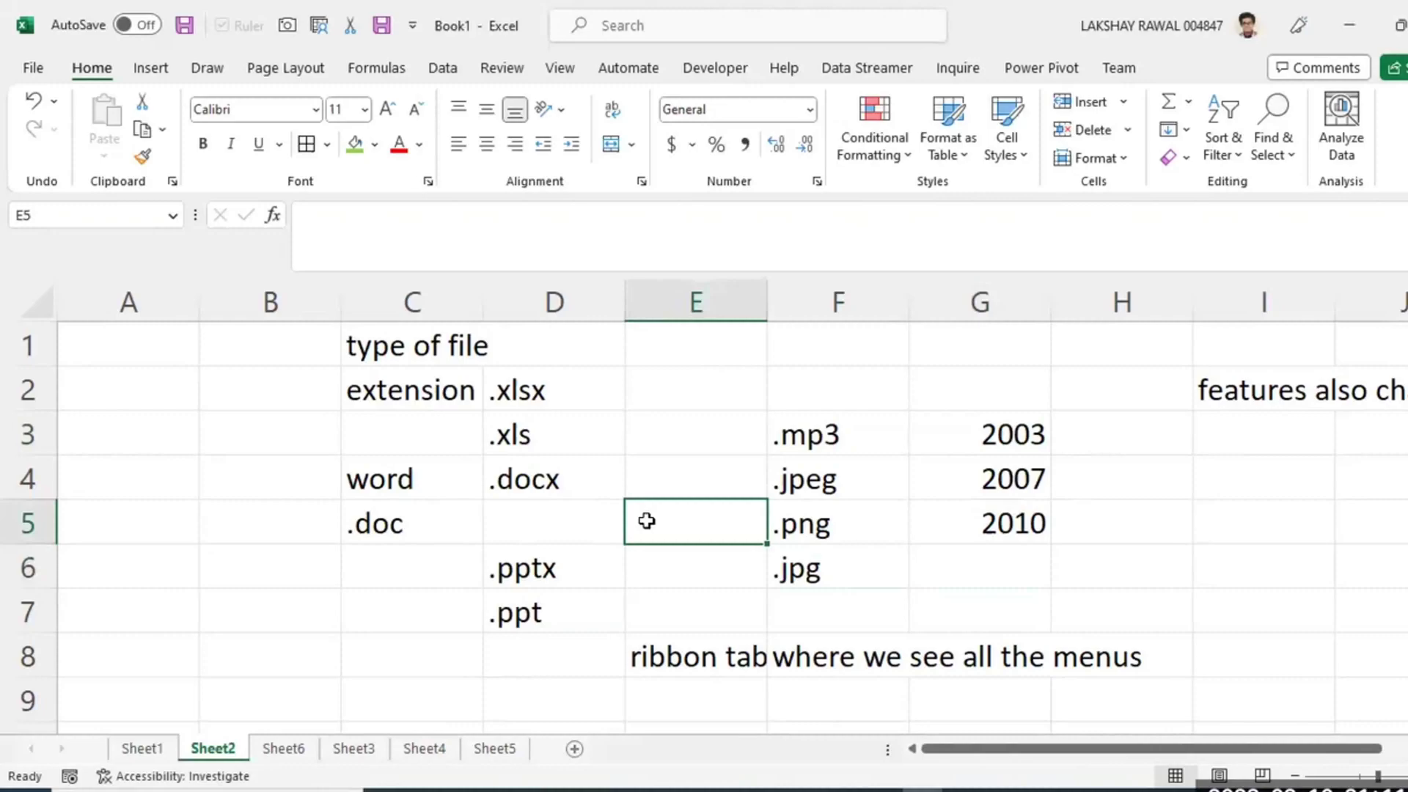
left_click(934, 343)
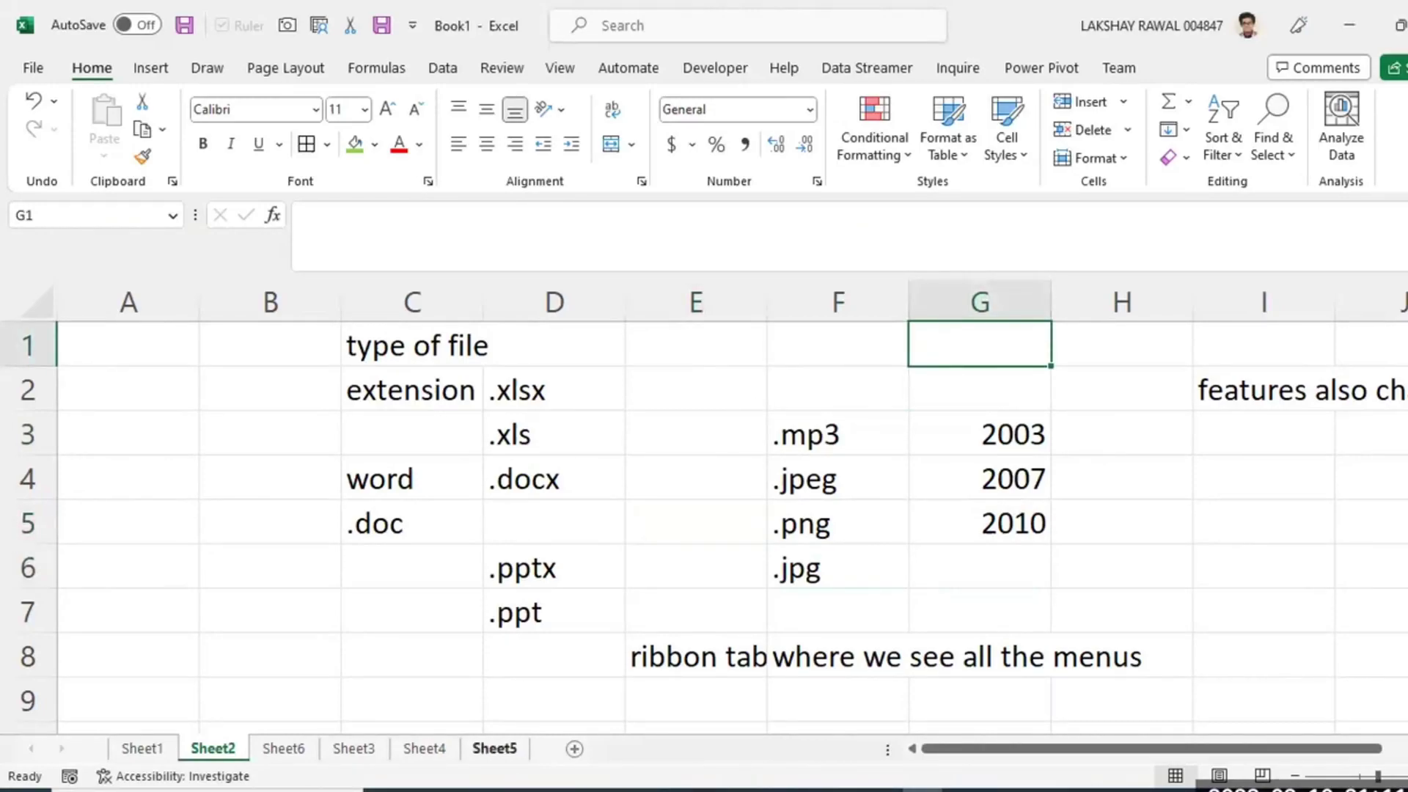
Switch to Sheet5 and enter "earli version" in cell A1.
left_click(495, 748)
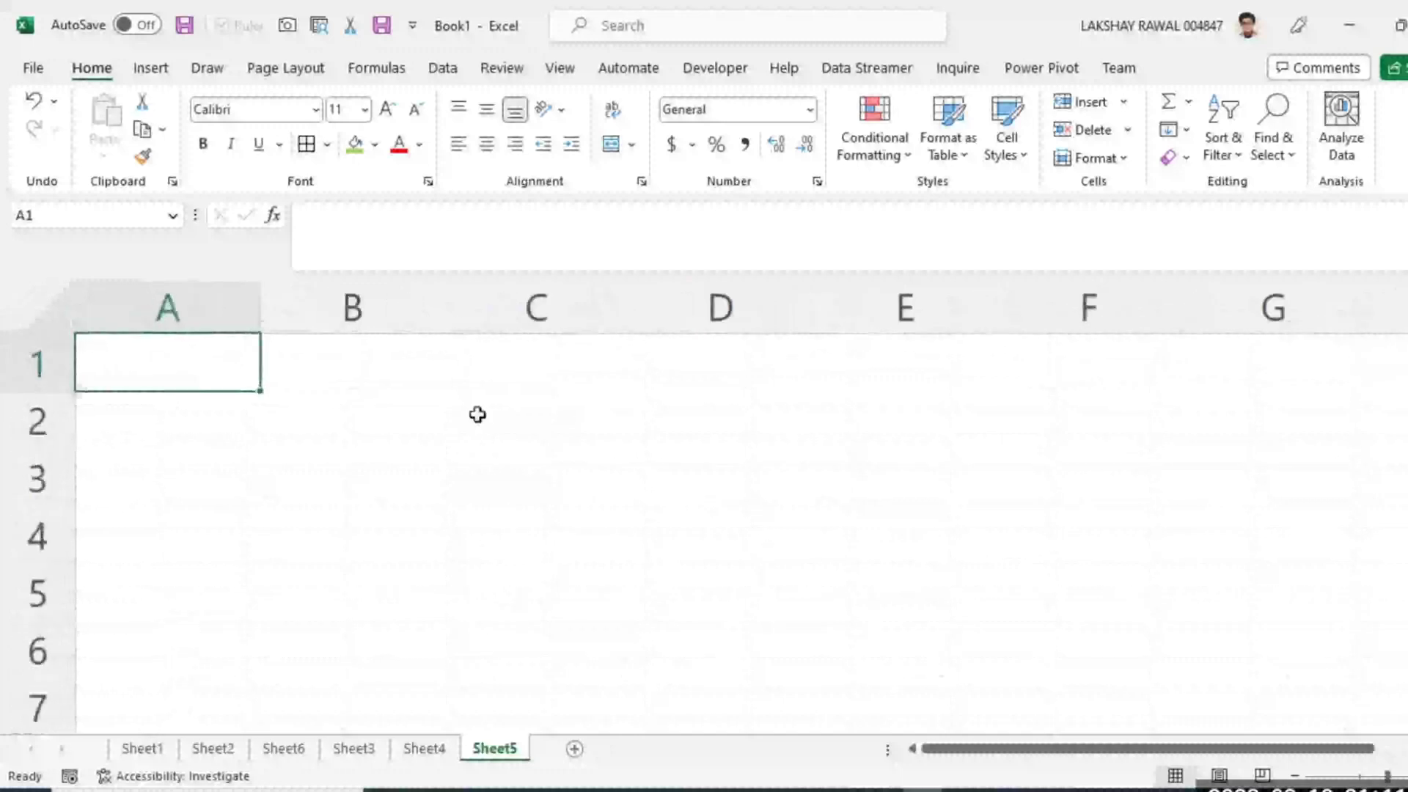
type("earlir")
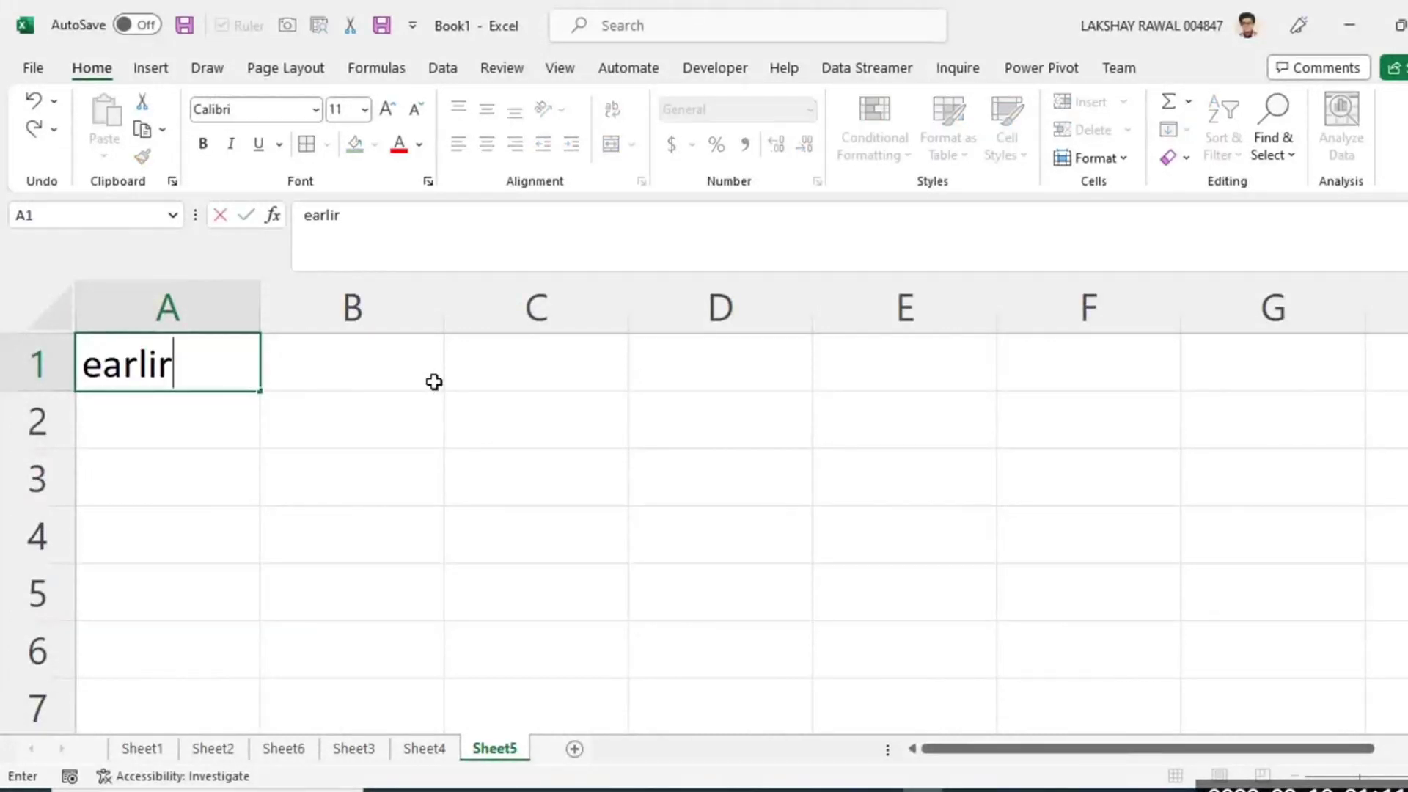
key("BackSpace")
type("version")
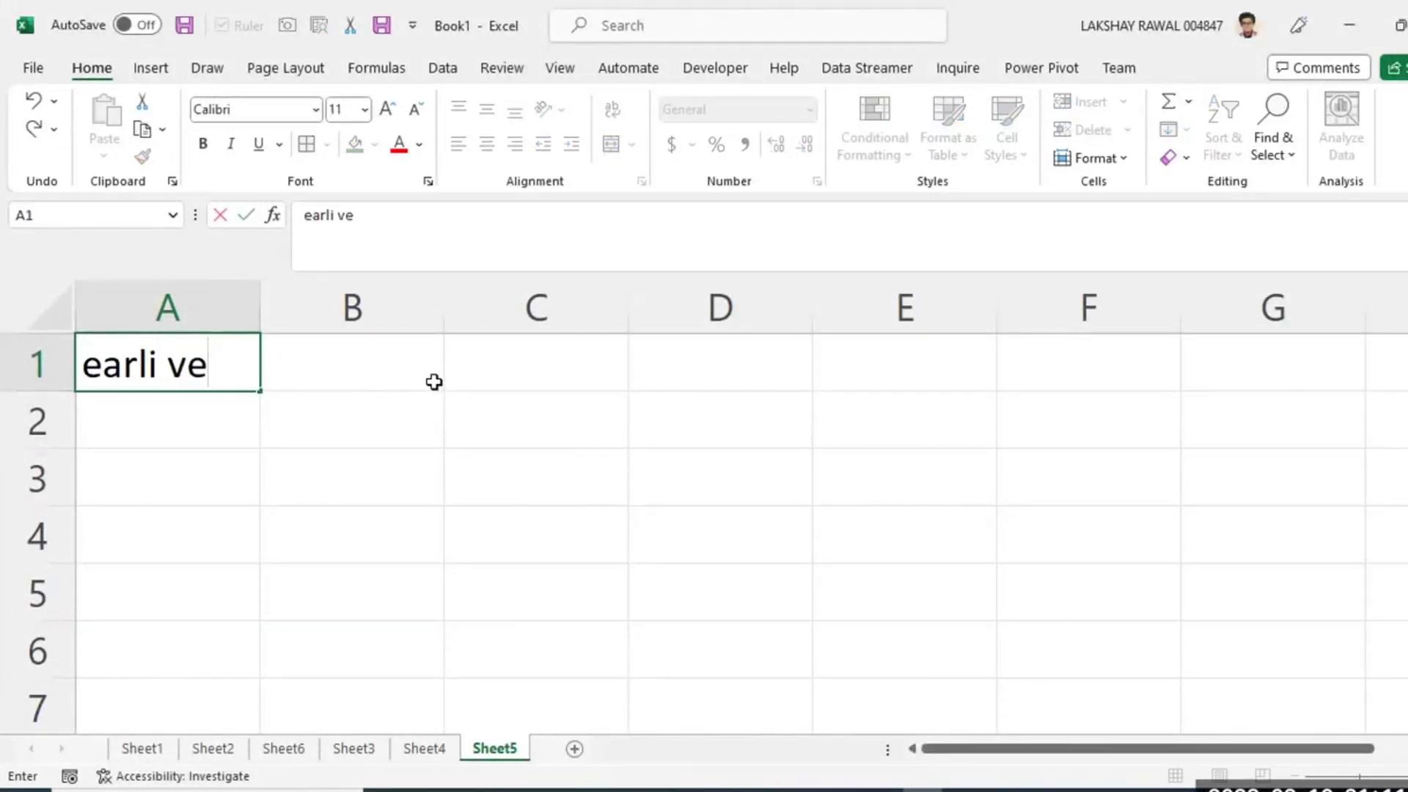
left_click(434, 382)
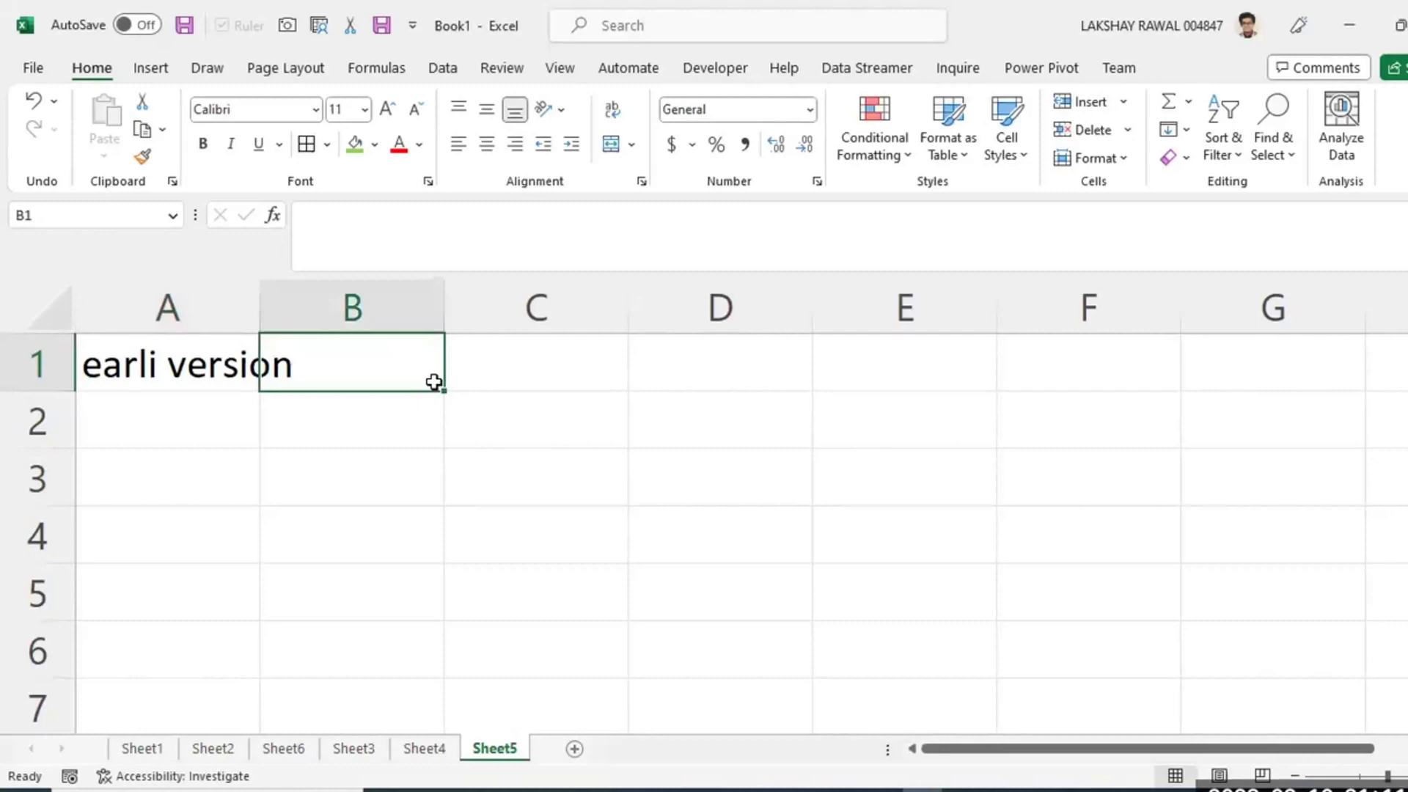
Enter 65536 in cell B1 and "rows" in cell C1.
type("65")
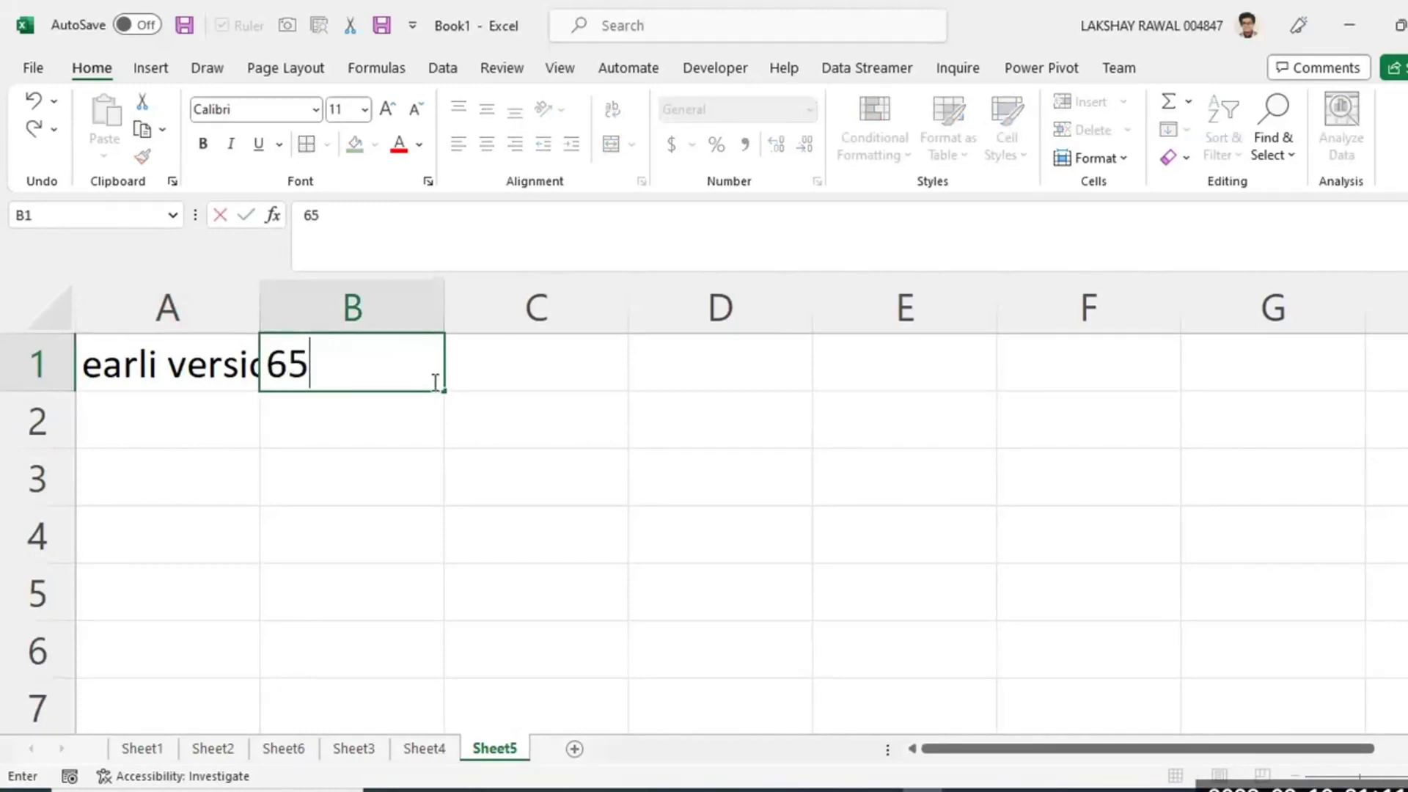
type("536")
key("Tab")
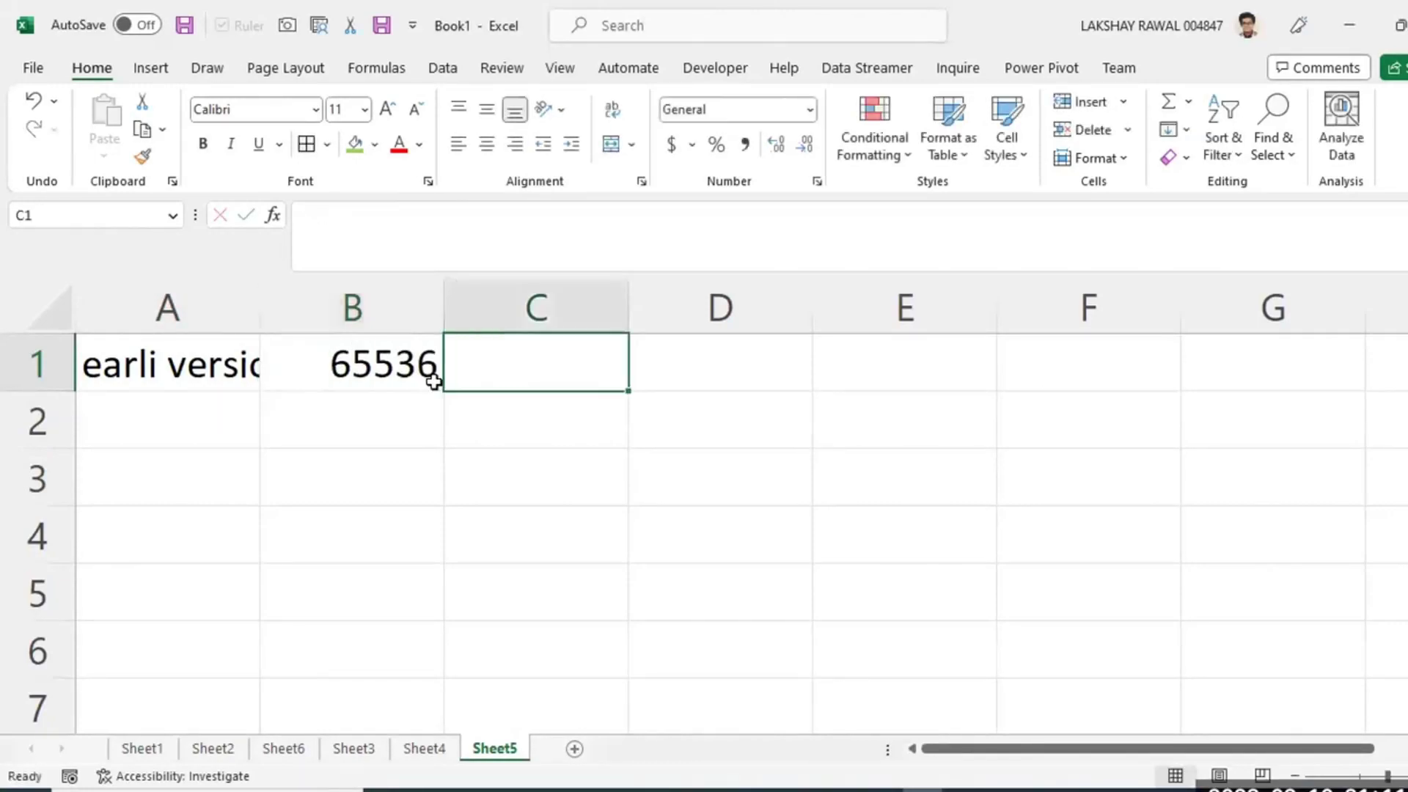
type("rows")
key("Return")
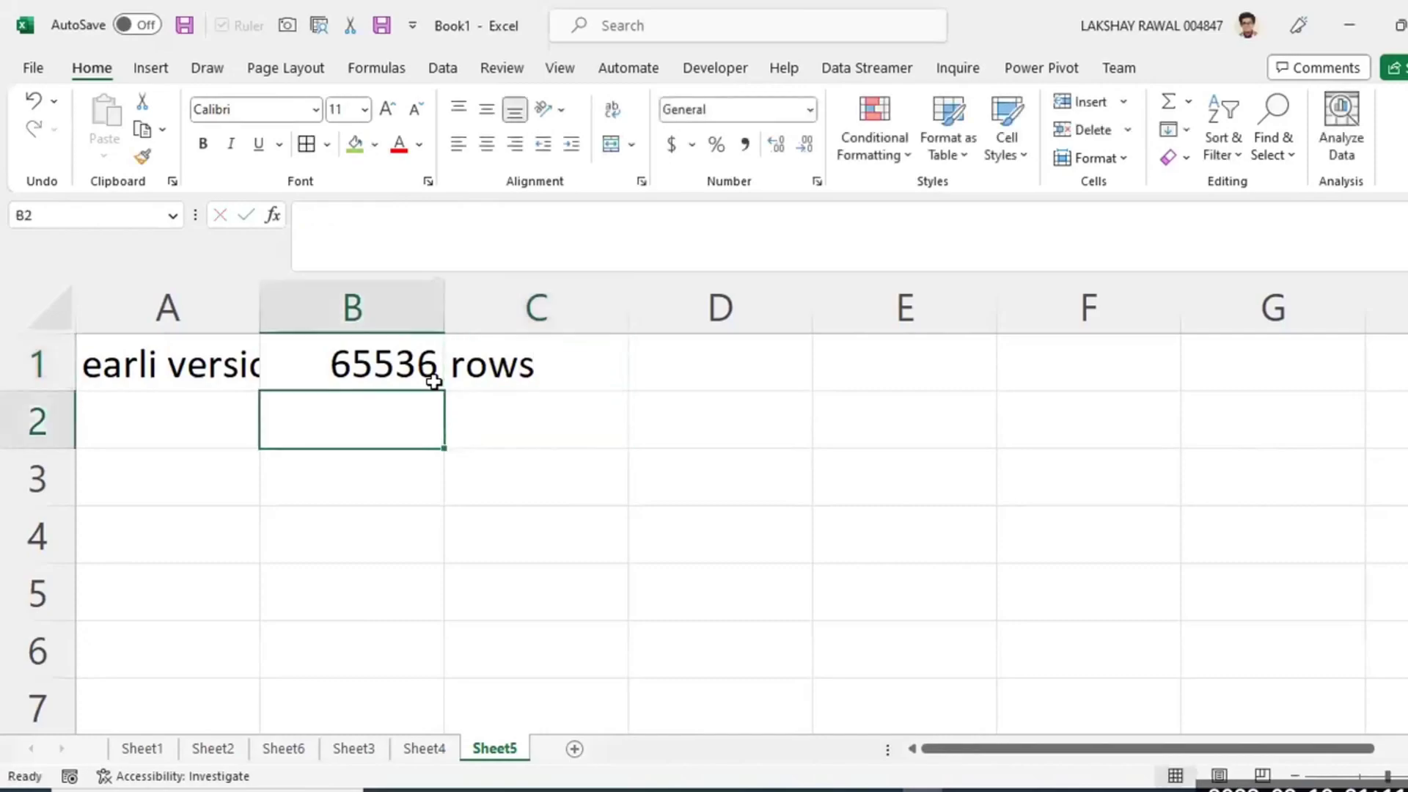
Enter 256 in cell B2 and "columns" in cell C2.
type("256")
key("Tab")
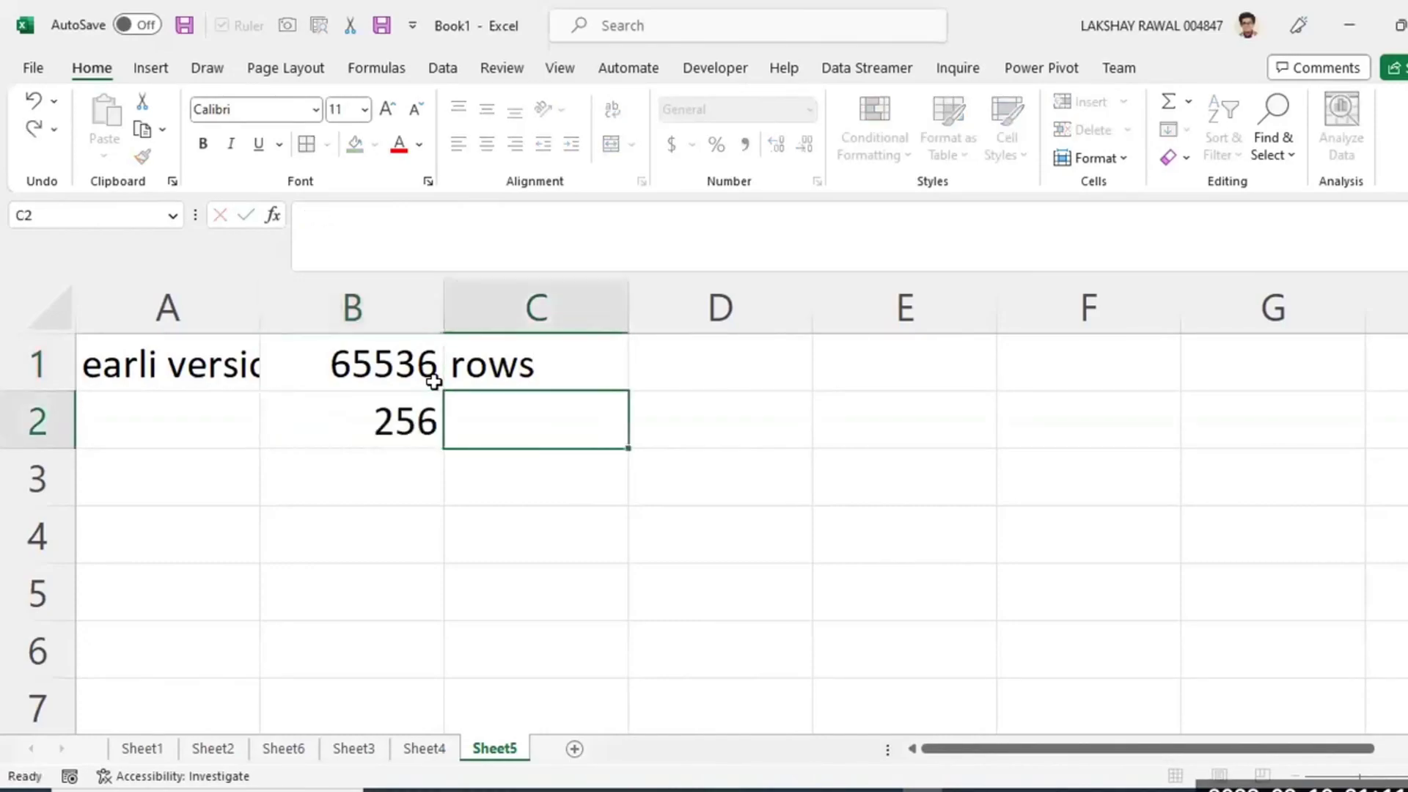
type("columns")
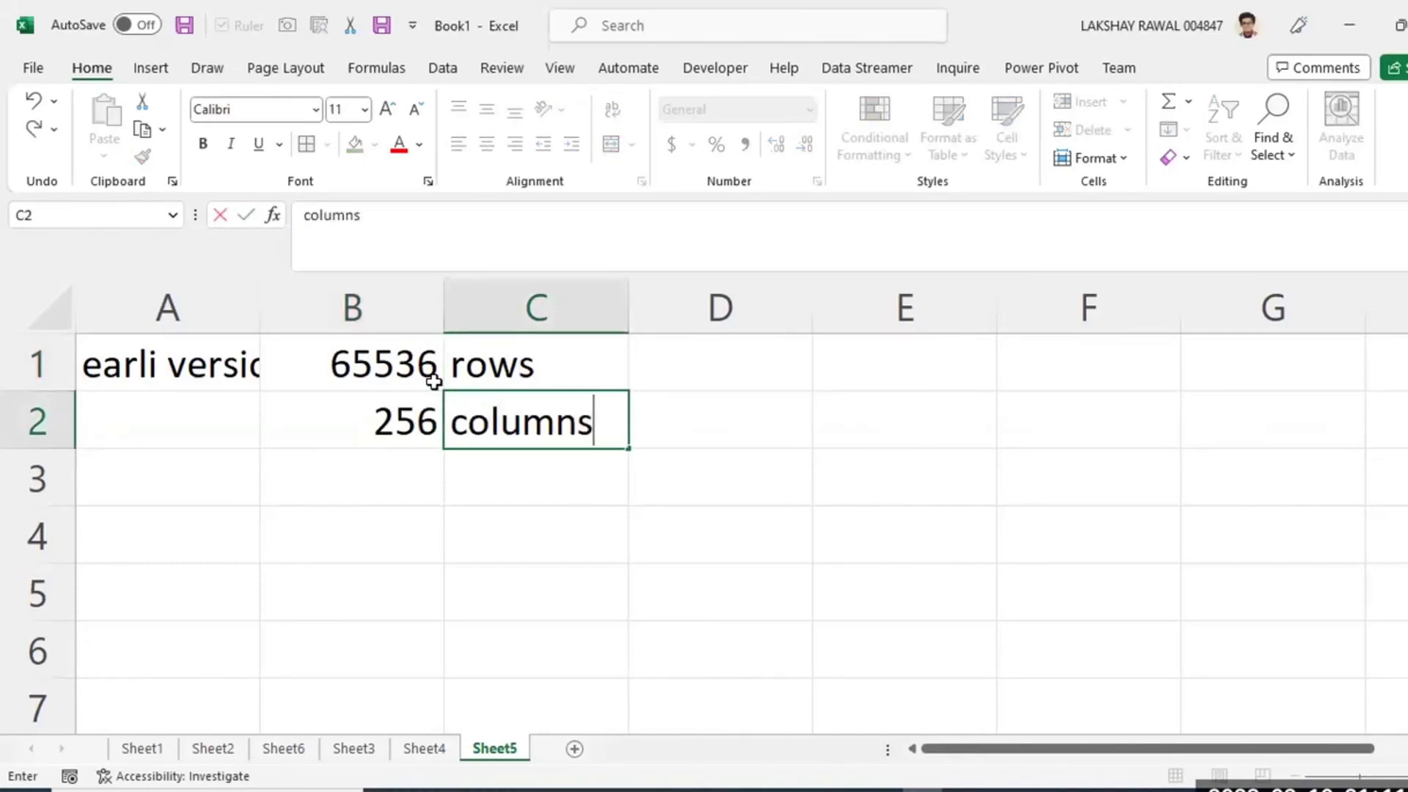
key("Return")
Select the whole sheet to check its column limit, and enter 16384 in cell D2.
left_click(712, 541)
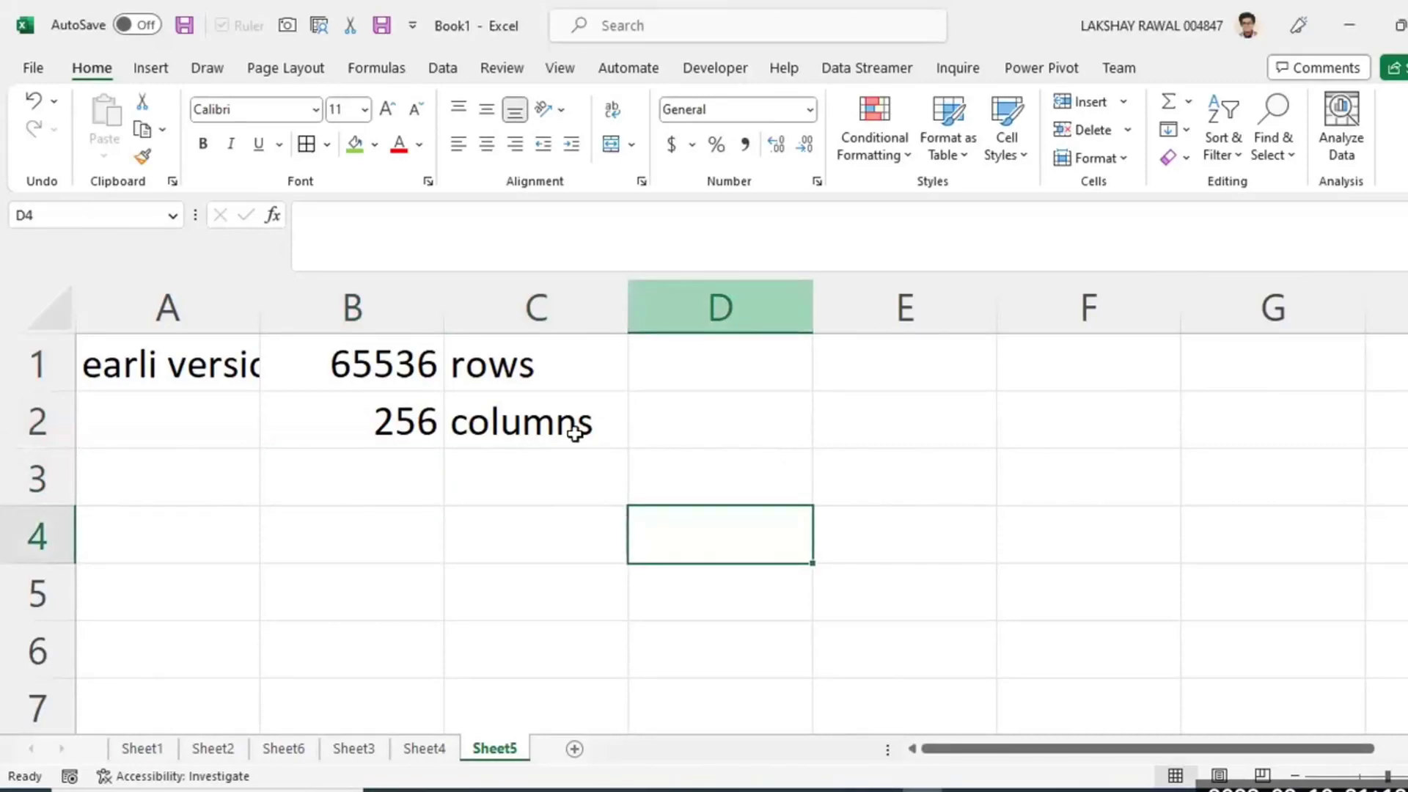
key("Up")
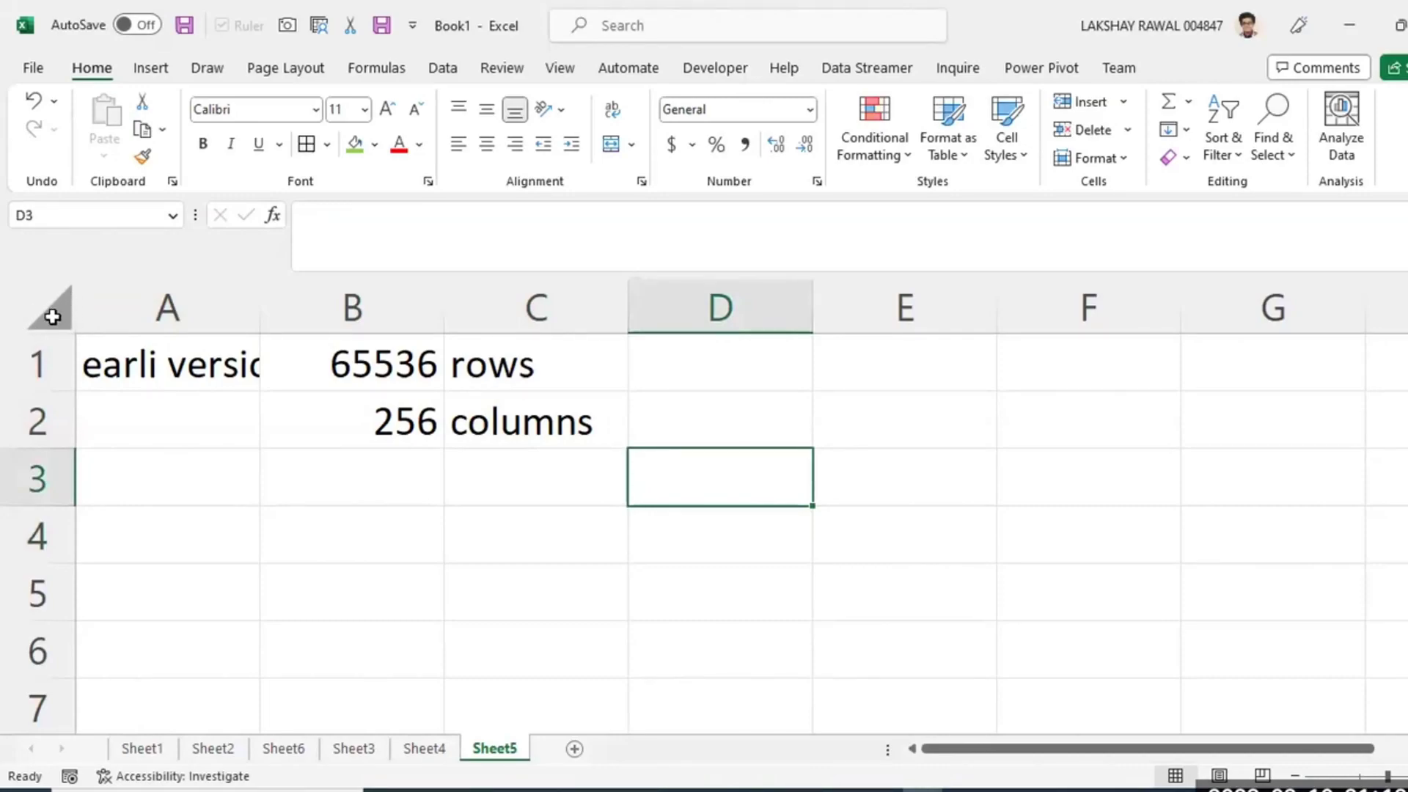
left_click(52, 314)
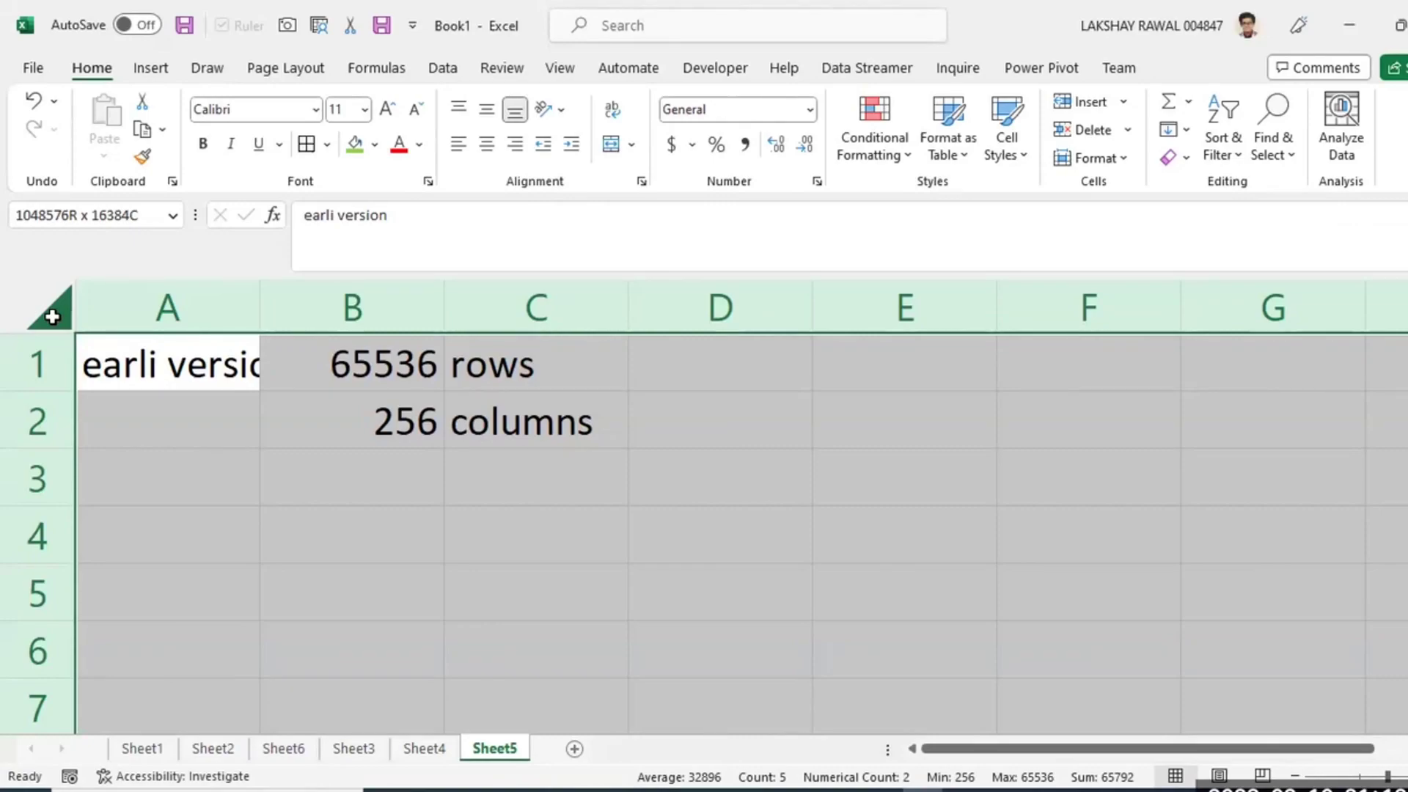
left_click(697, 431)
type("16384")
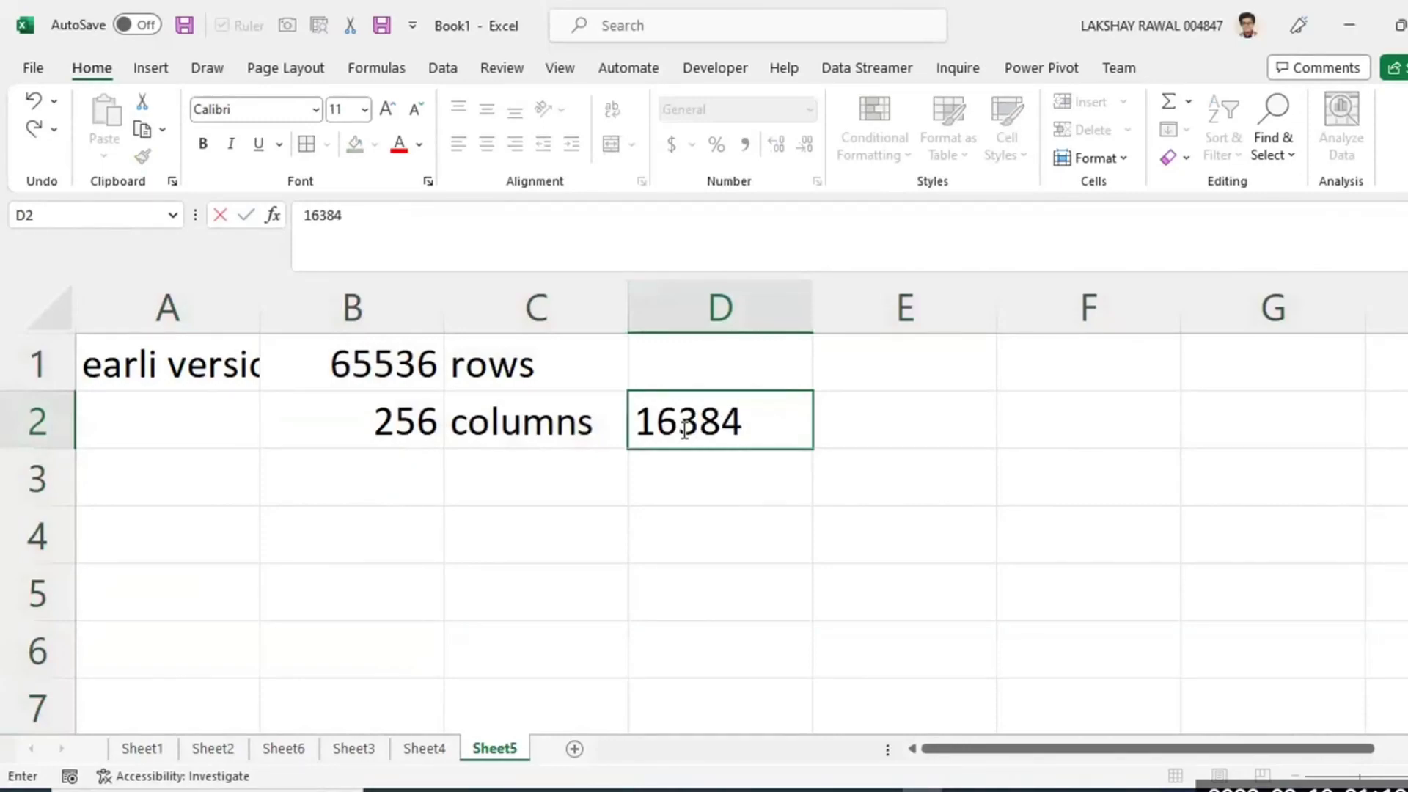
key("Up")
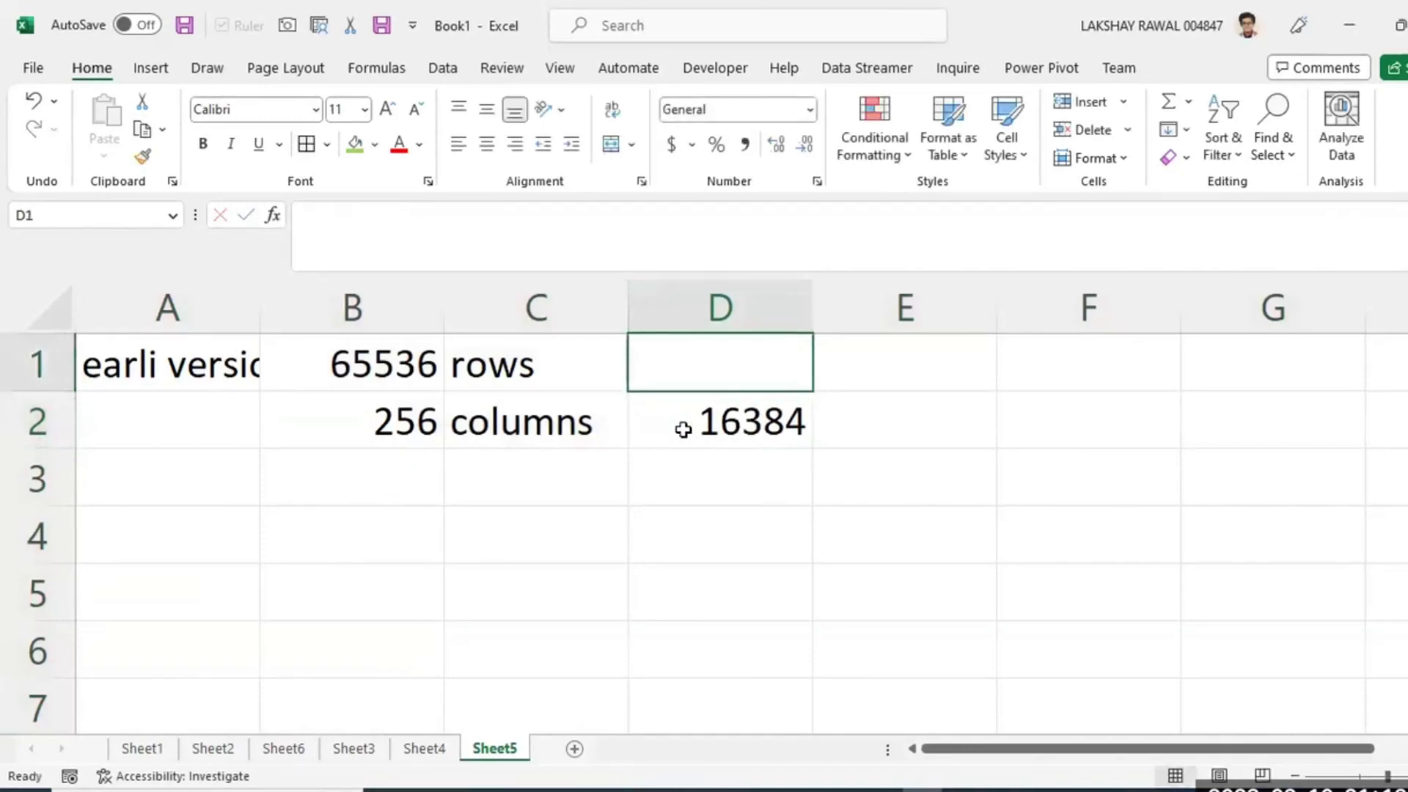
Check the whole sheet's row limit and set cell D1 to 1048576.
type("10")
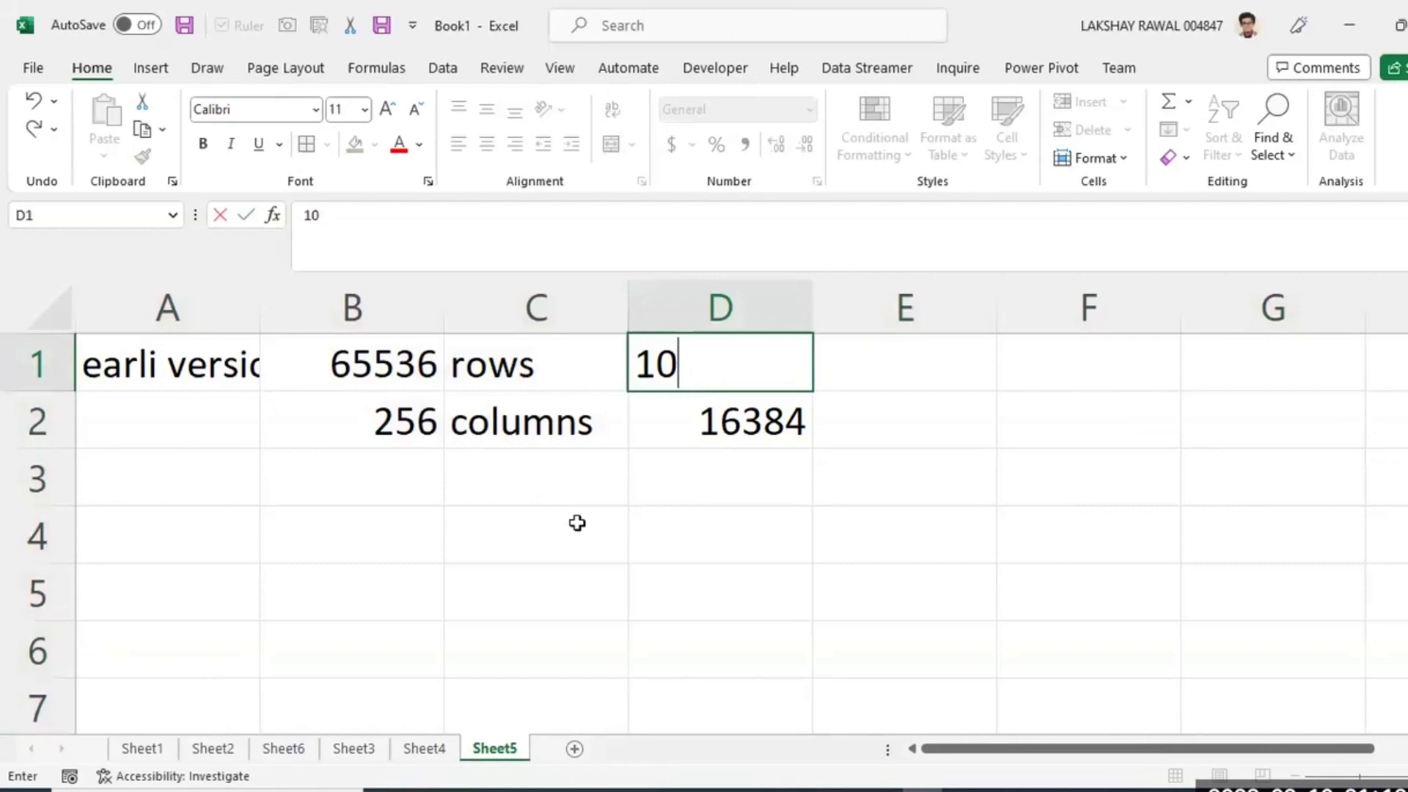
left_click(633, 554)
left_click(34, 306)
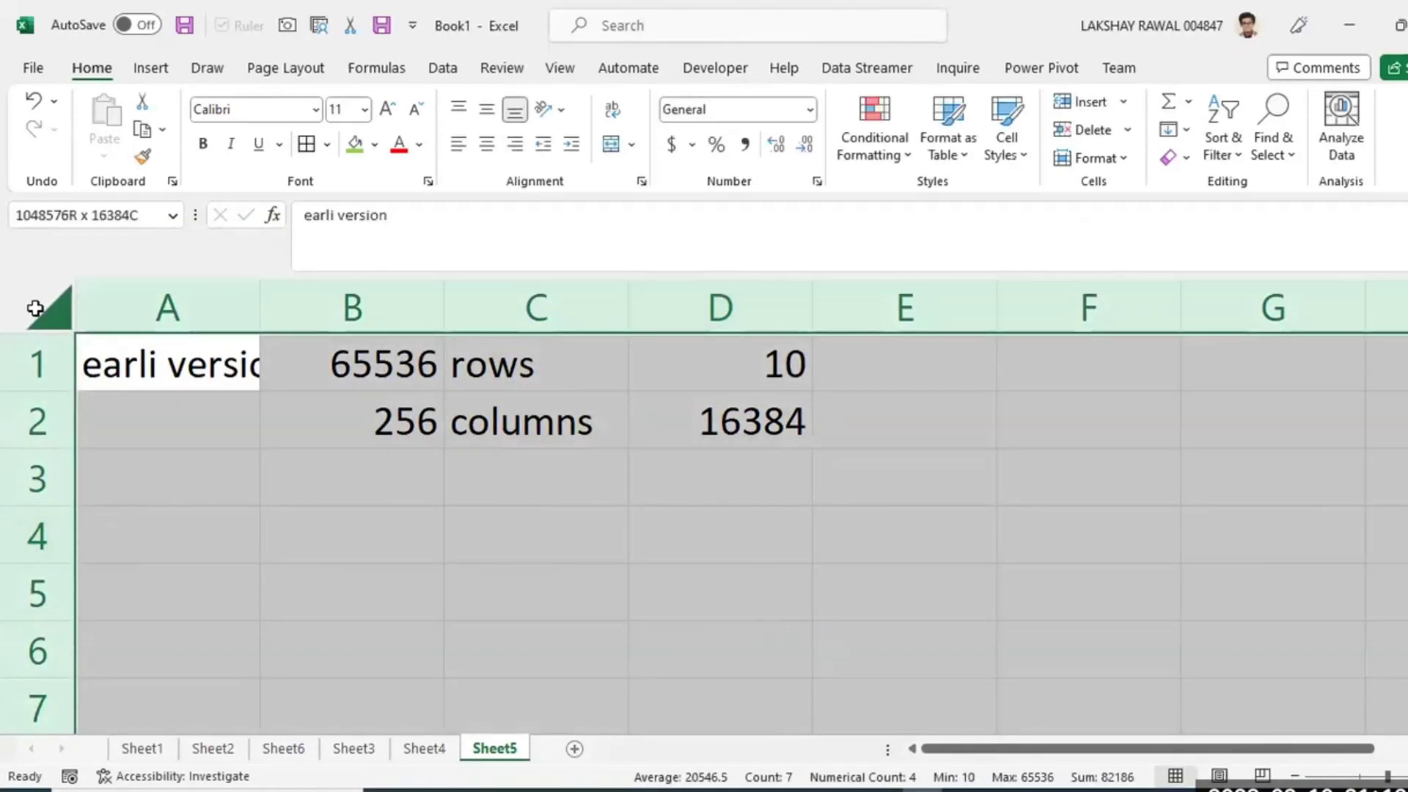
left_click(752, 363)
key("F2")
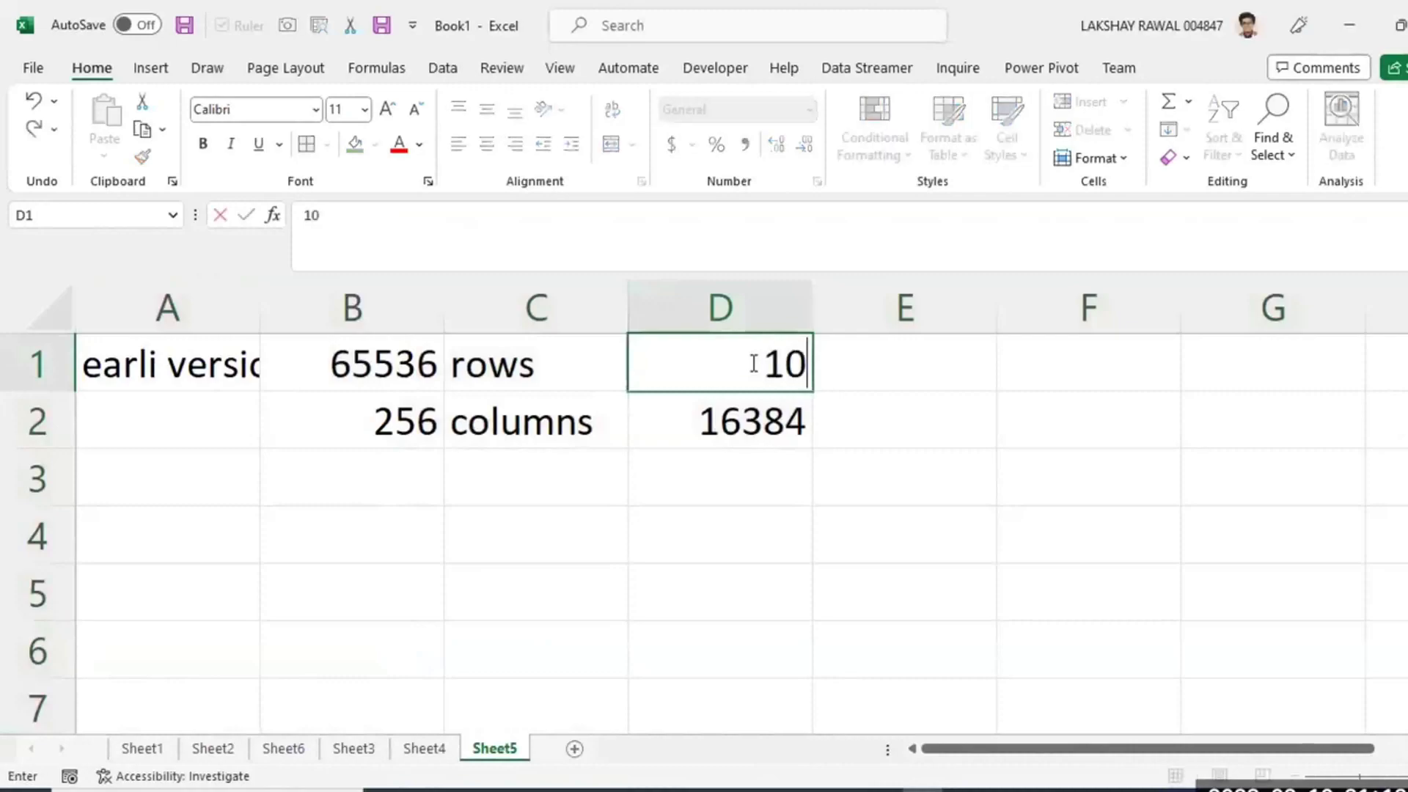
key("Escape")
type("1048576")
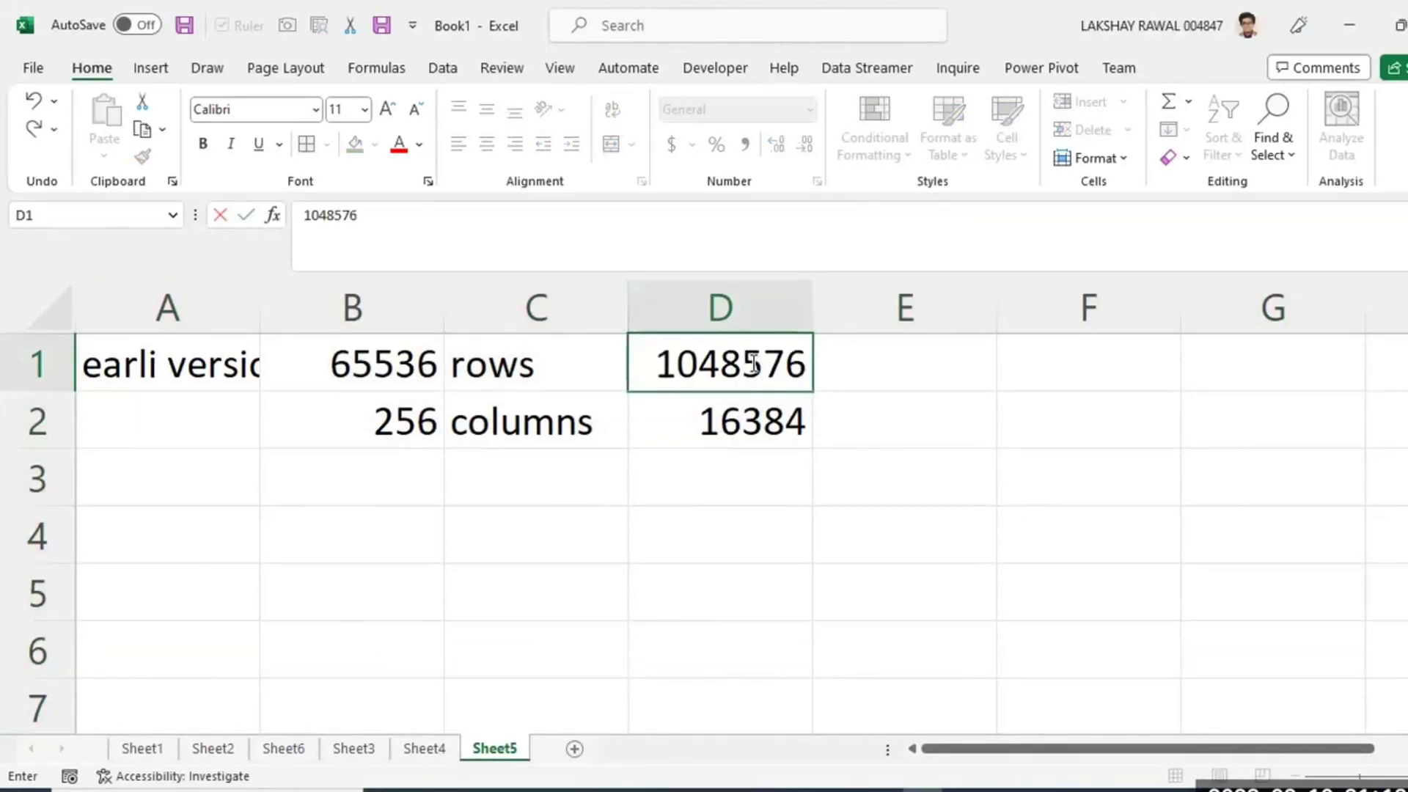
left_click(777, 465)
Label the new limits with "R" in cell E1 and "C" in cell E2.
left_click(859, 365)
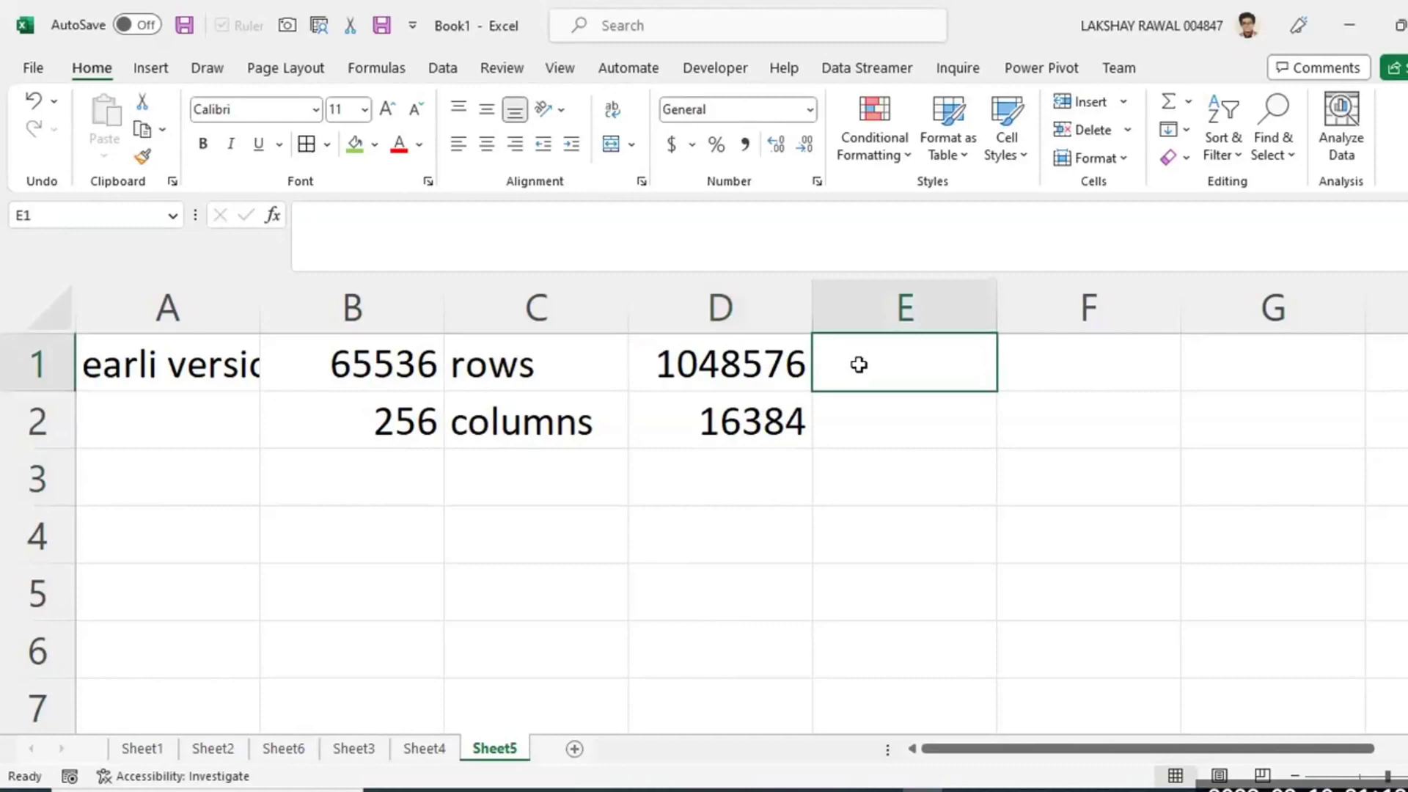
type("R")
key("Return")
type("C")
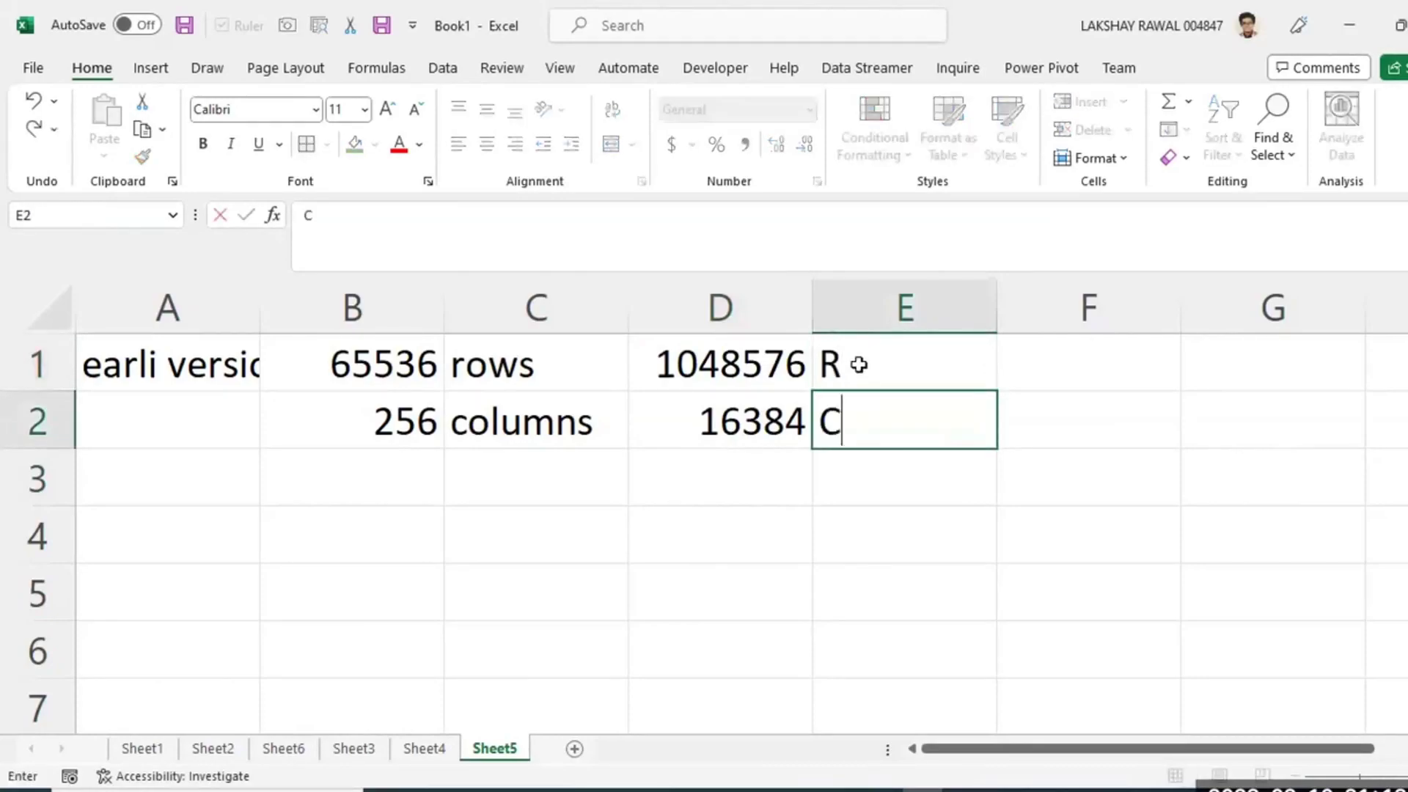
left_click(859, 365)
left_click_drag(751, 363, 855, 415)
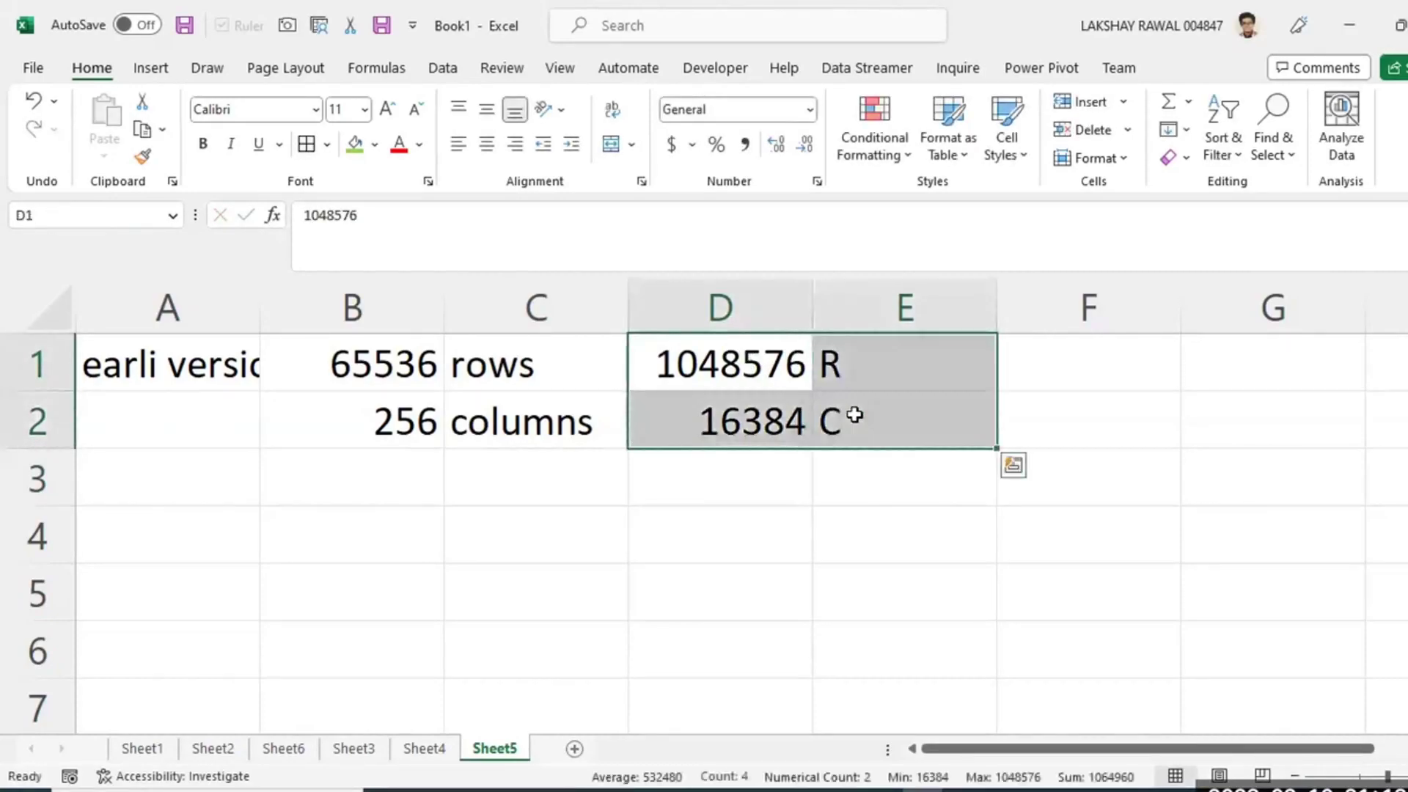
left_click_drag(416, 359, 412, 418)
left_click(720, 364)
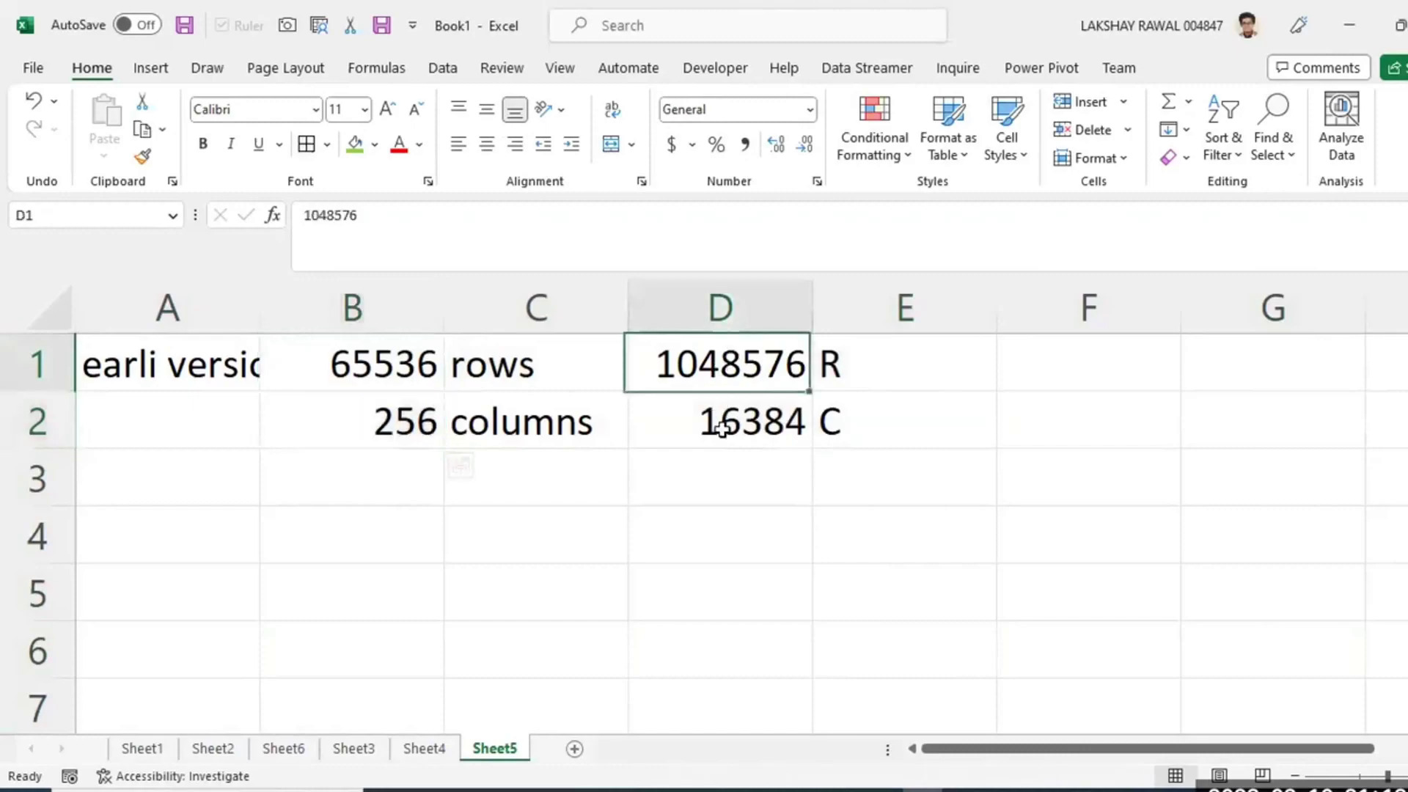
left_click_drag(721, 428, 723, 432)
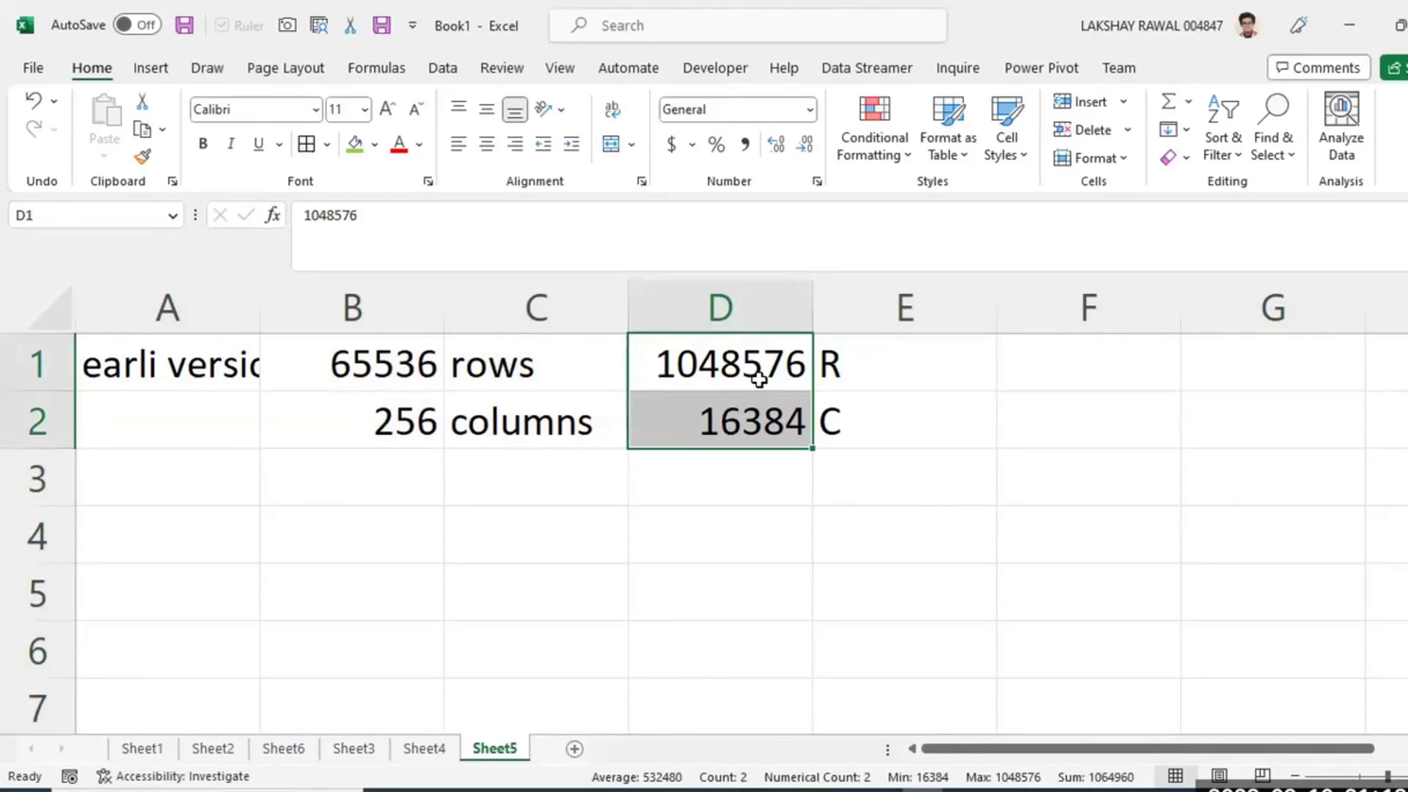
Enter "volume", "variety" and "velocity" down cells F1 to F3.
left_click(1095, 371)
type("volume")
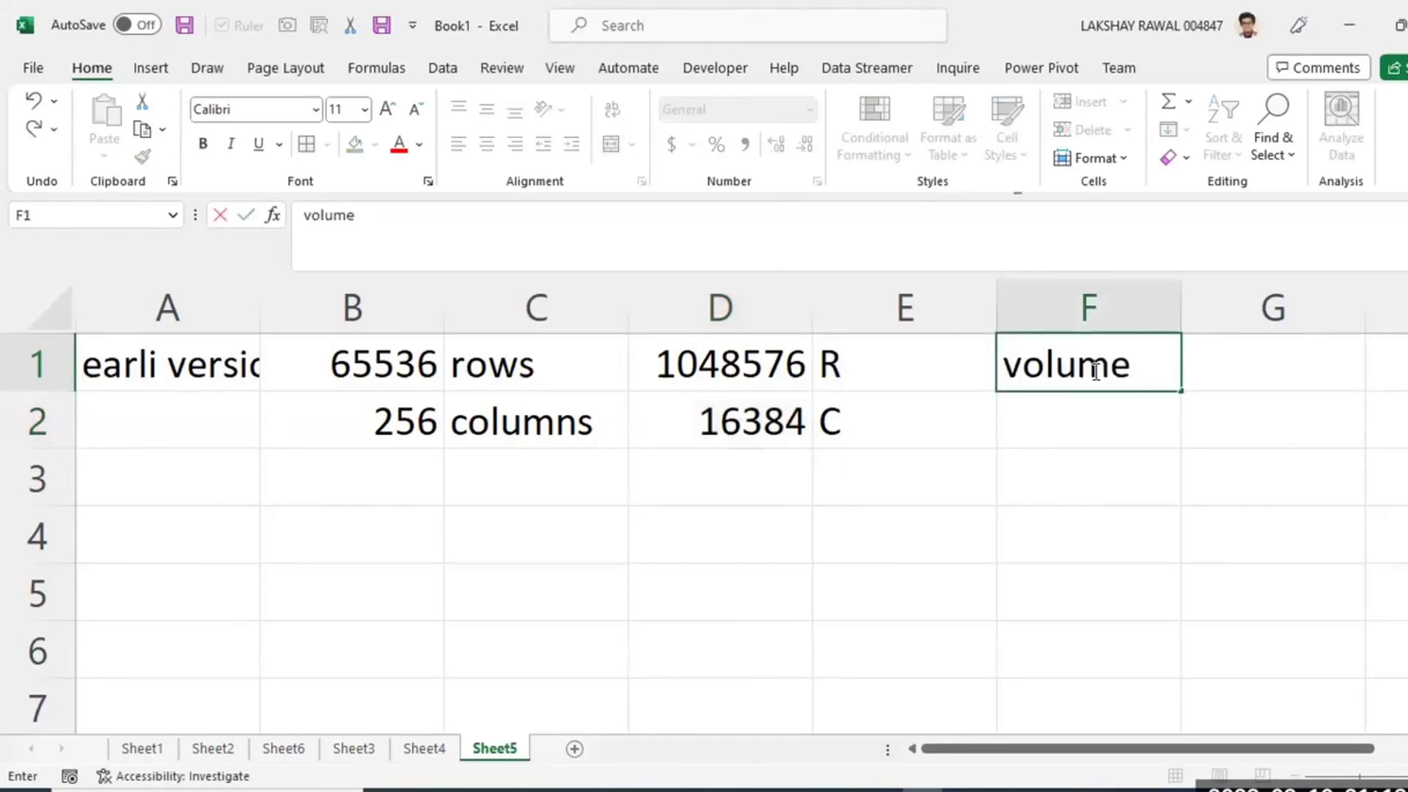
key("Return")
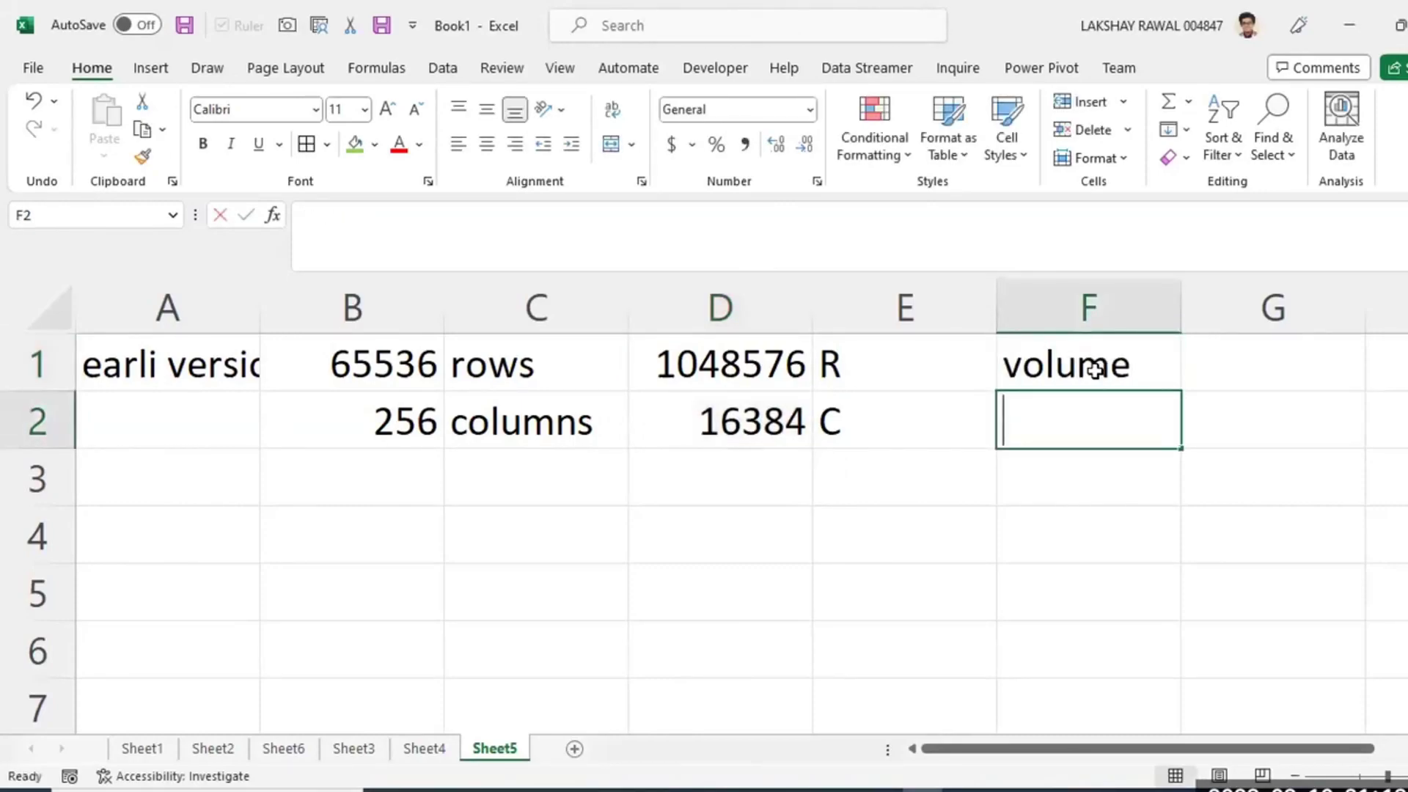
type("variety")
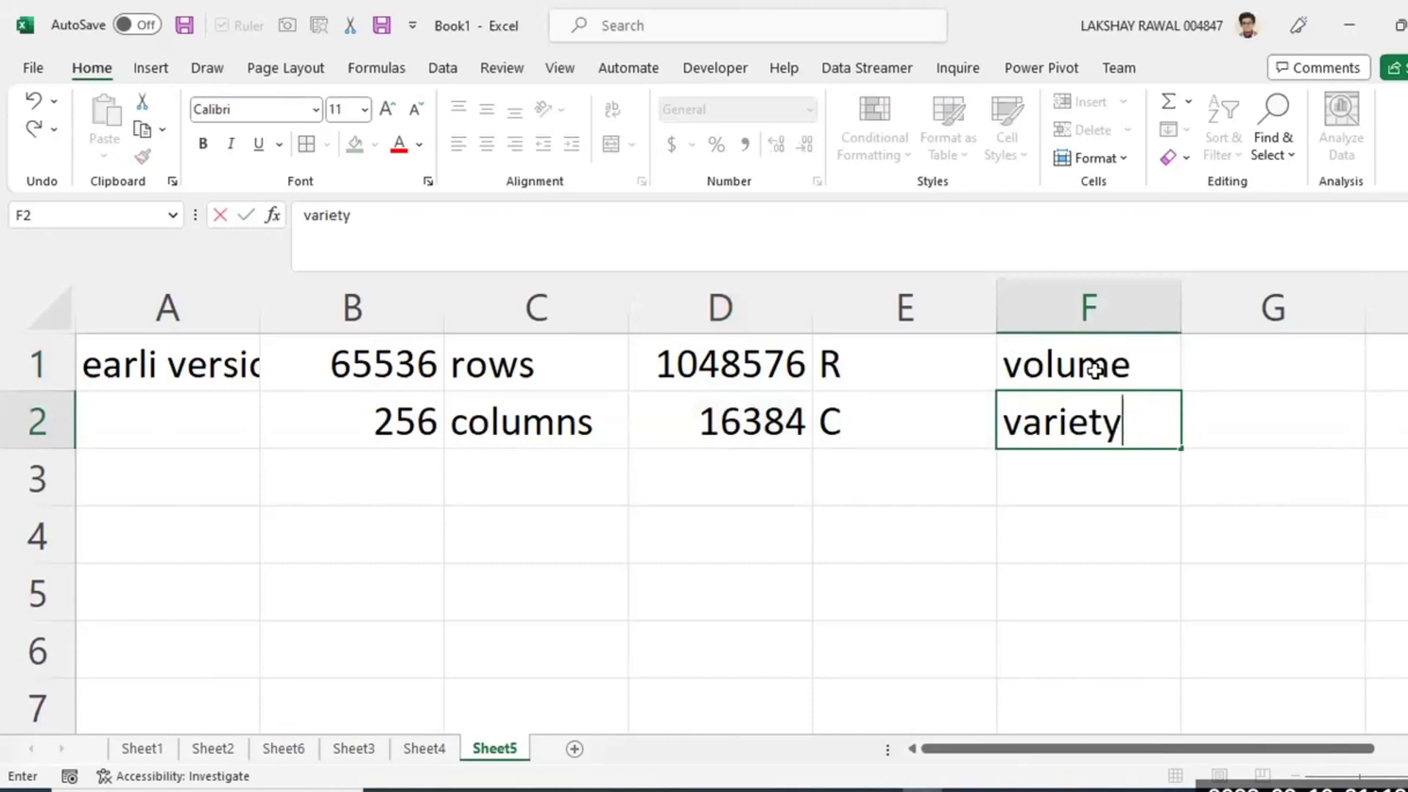
key("Return")
type("velocity")
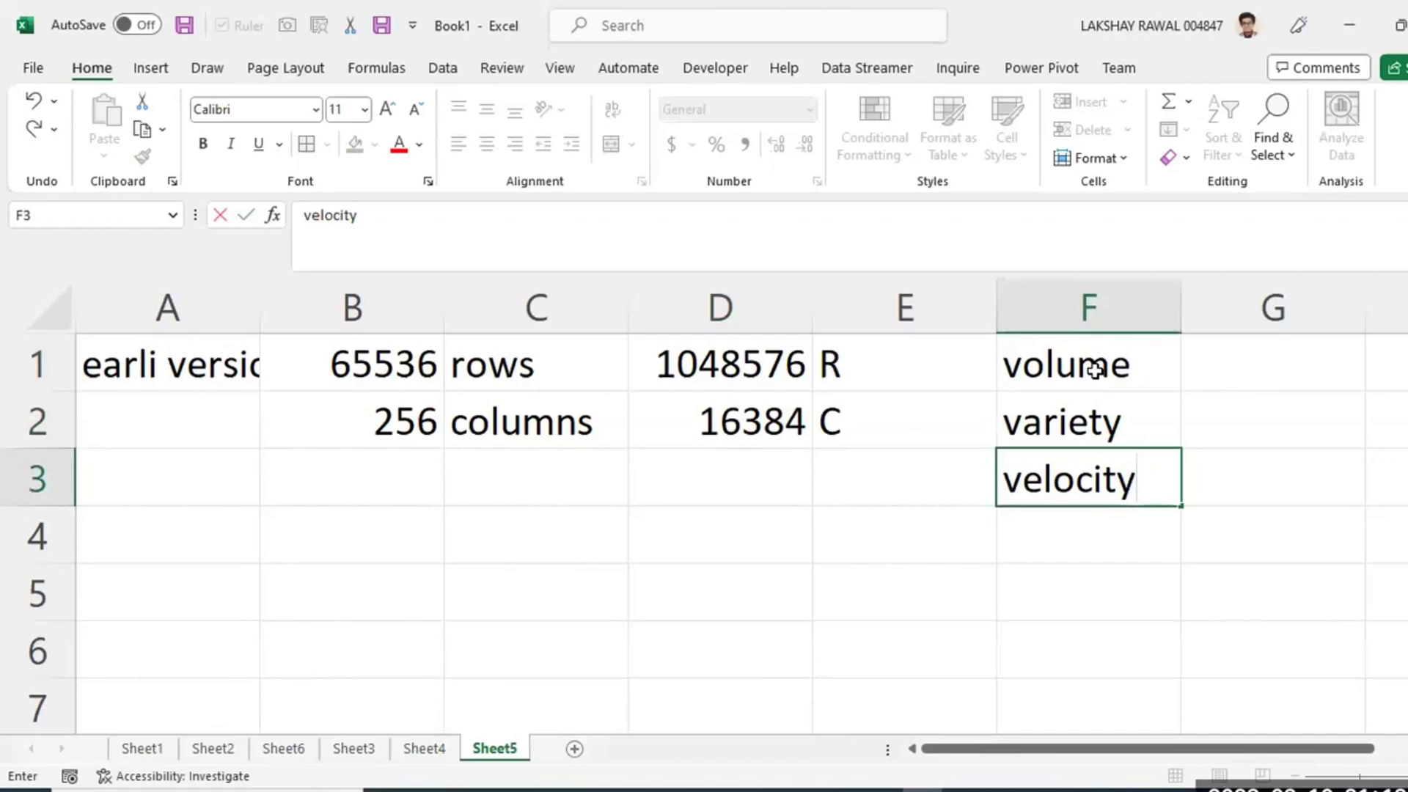
left_click(927, 575)
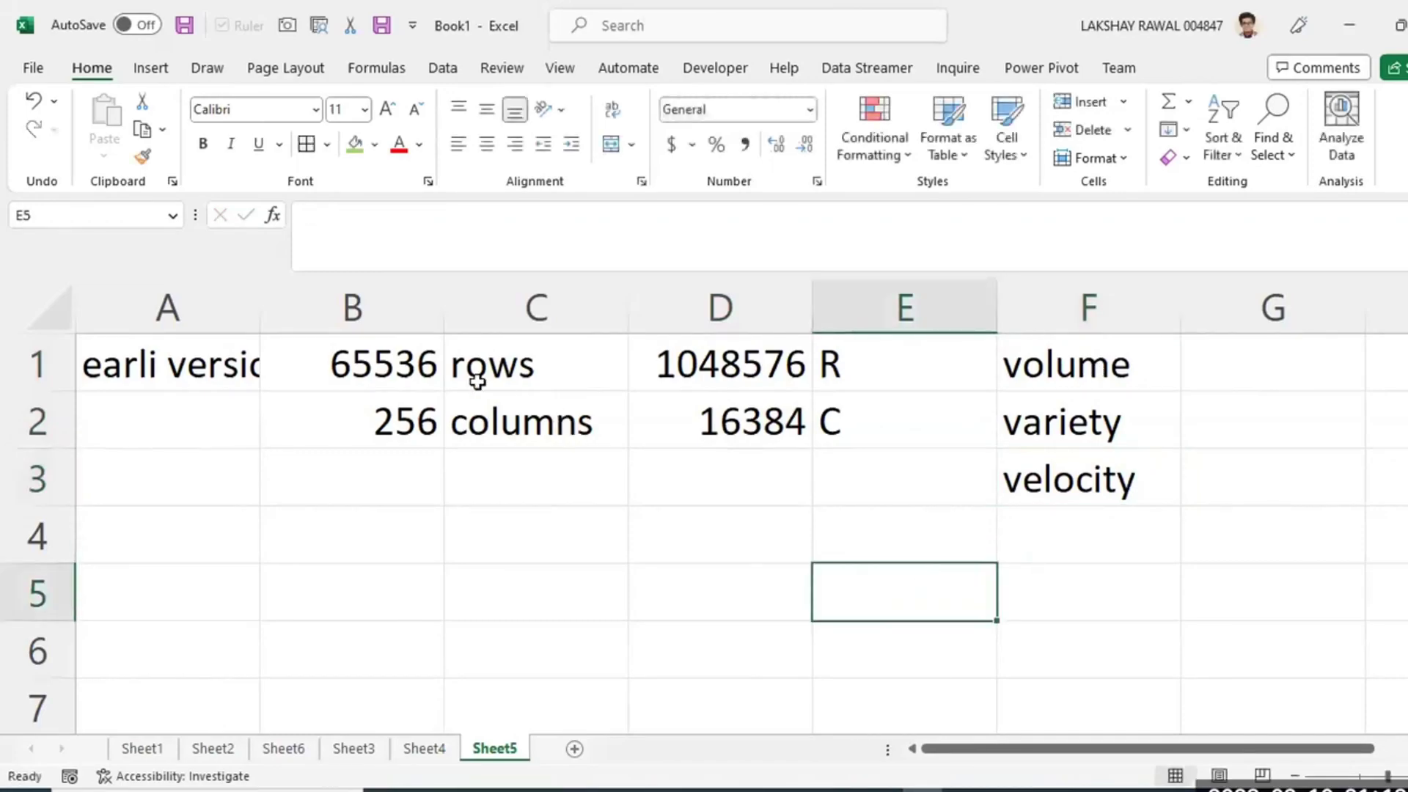
Examine the row and column limits with their R and C labels in cells D1 to E2.
left_click_drag(640, 350, 653, 458)
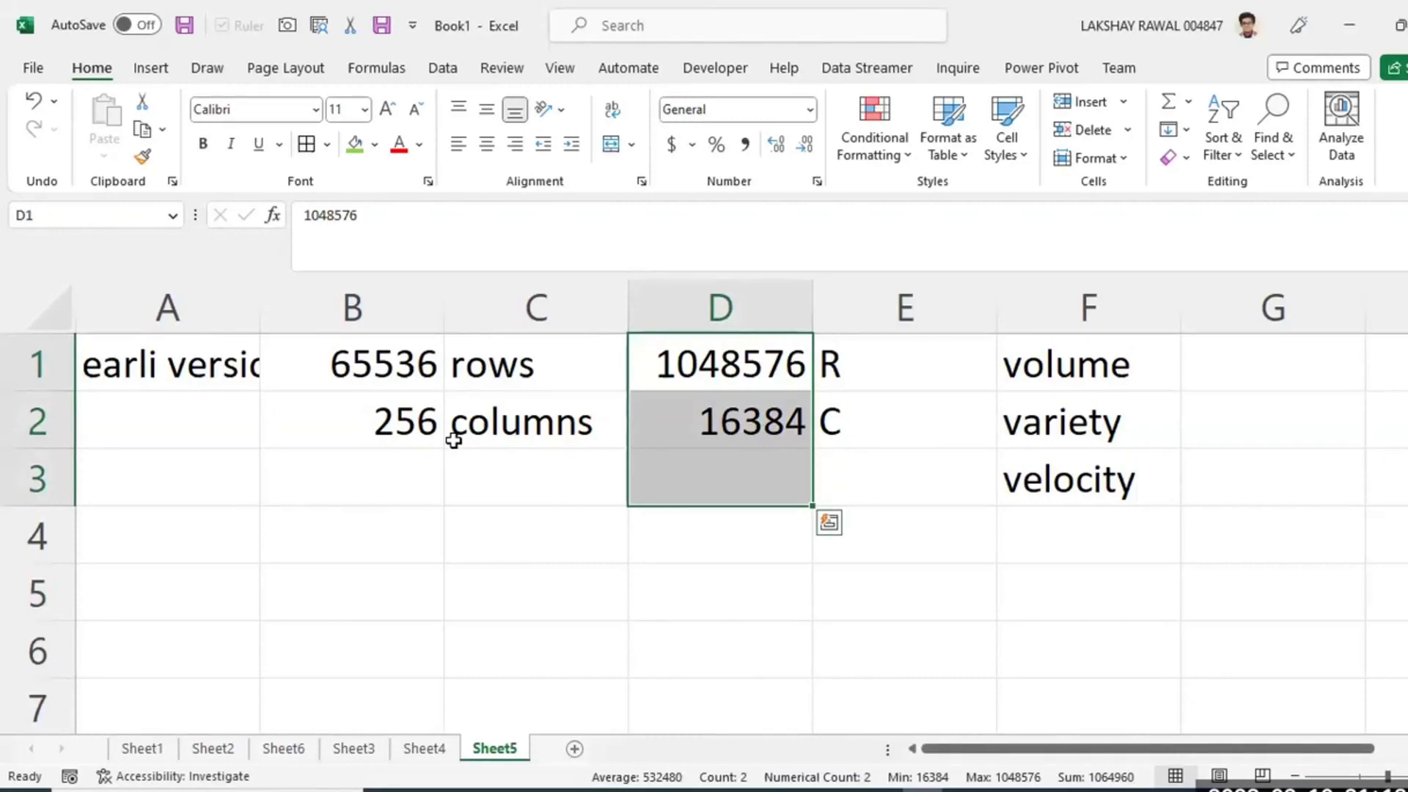
left_click_drag(751, 361, 867, 470)
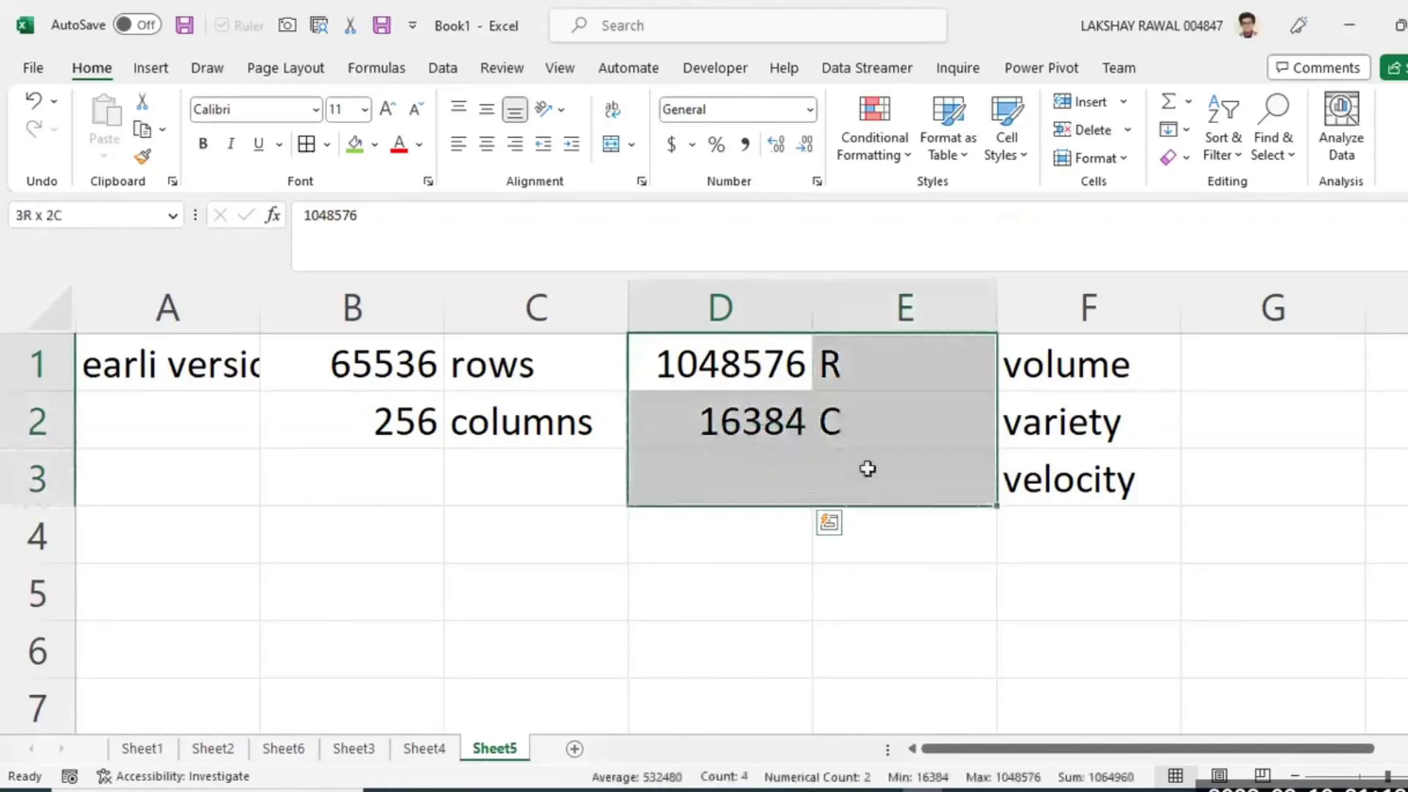
left_click(890, 419)
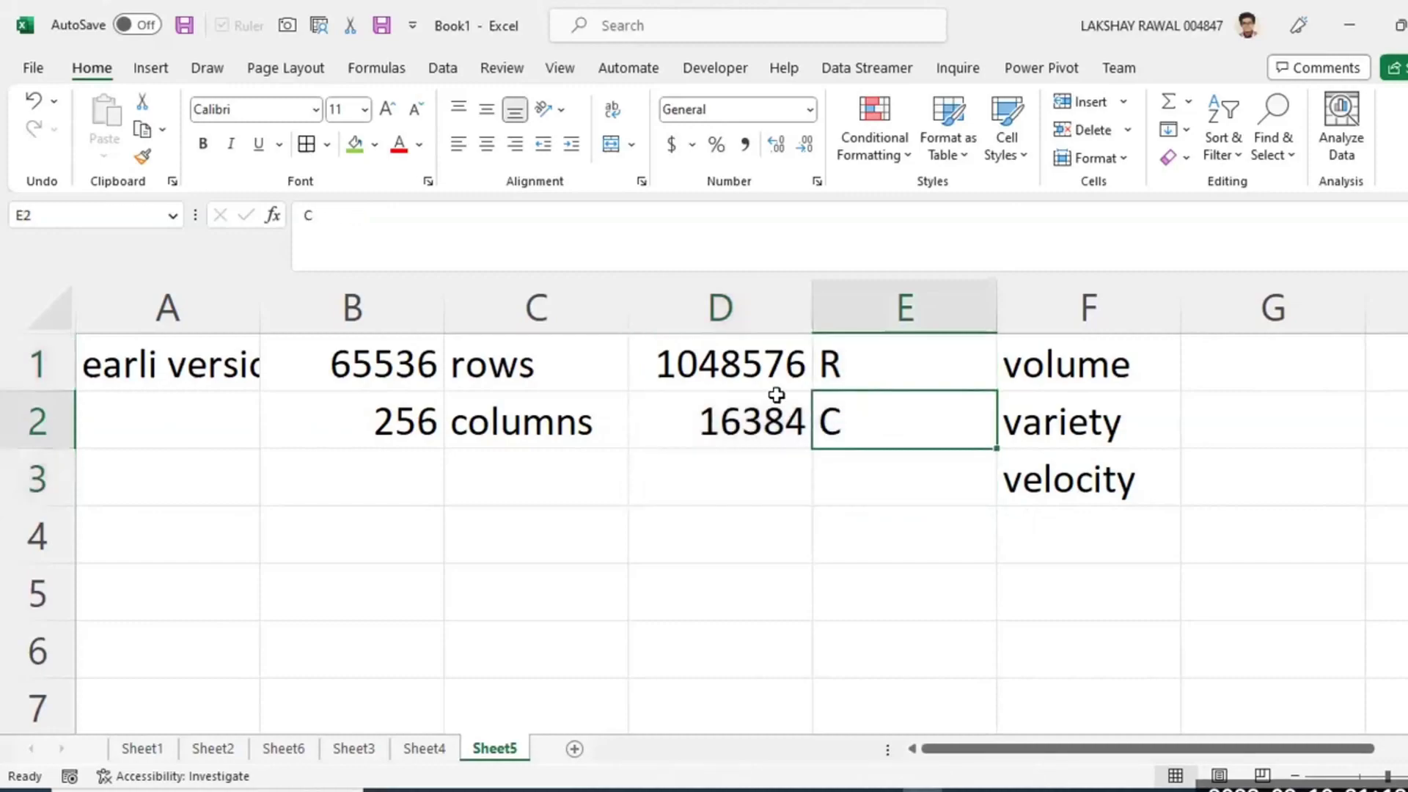
left_click_drag(737, 370, 874, 433)
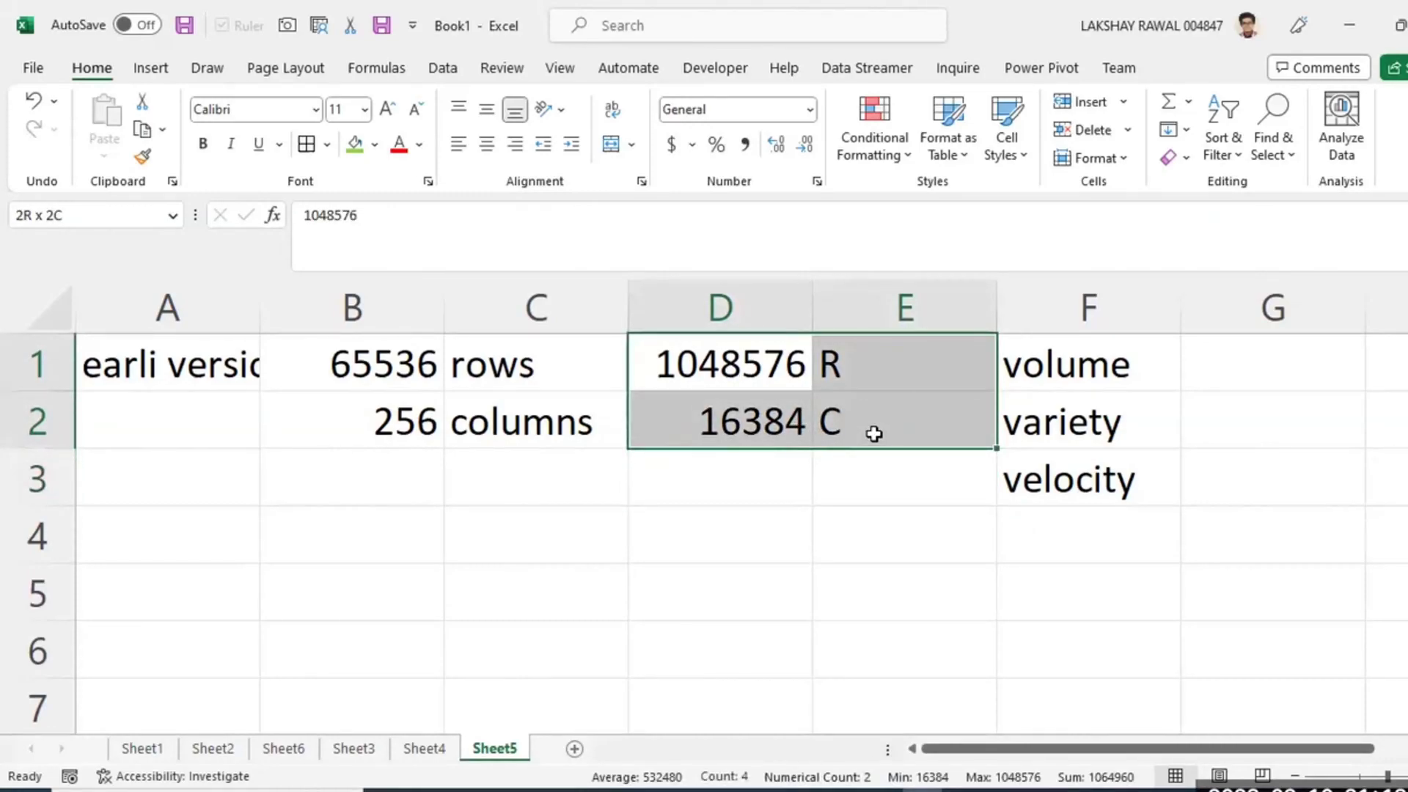
left_click_drag(874, 433, 874, 433)
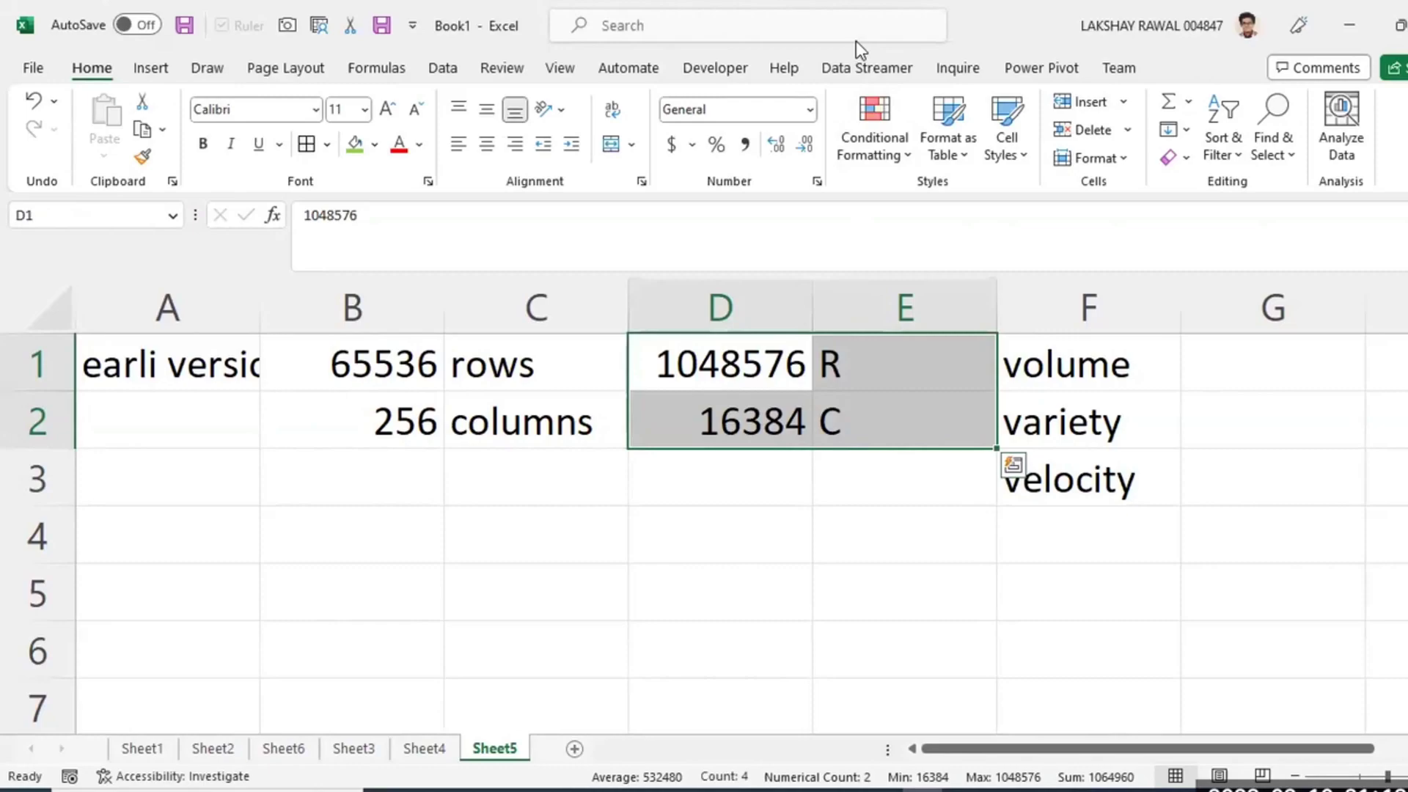
left_click_drag(767, 390, 880, 431)
left_click(803, 402)
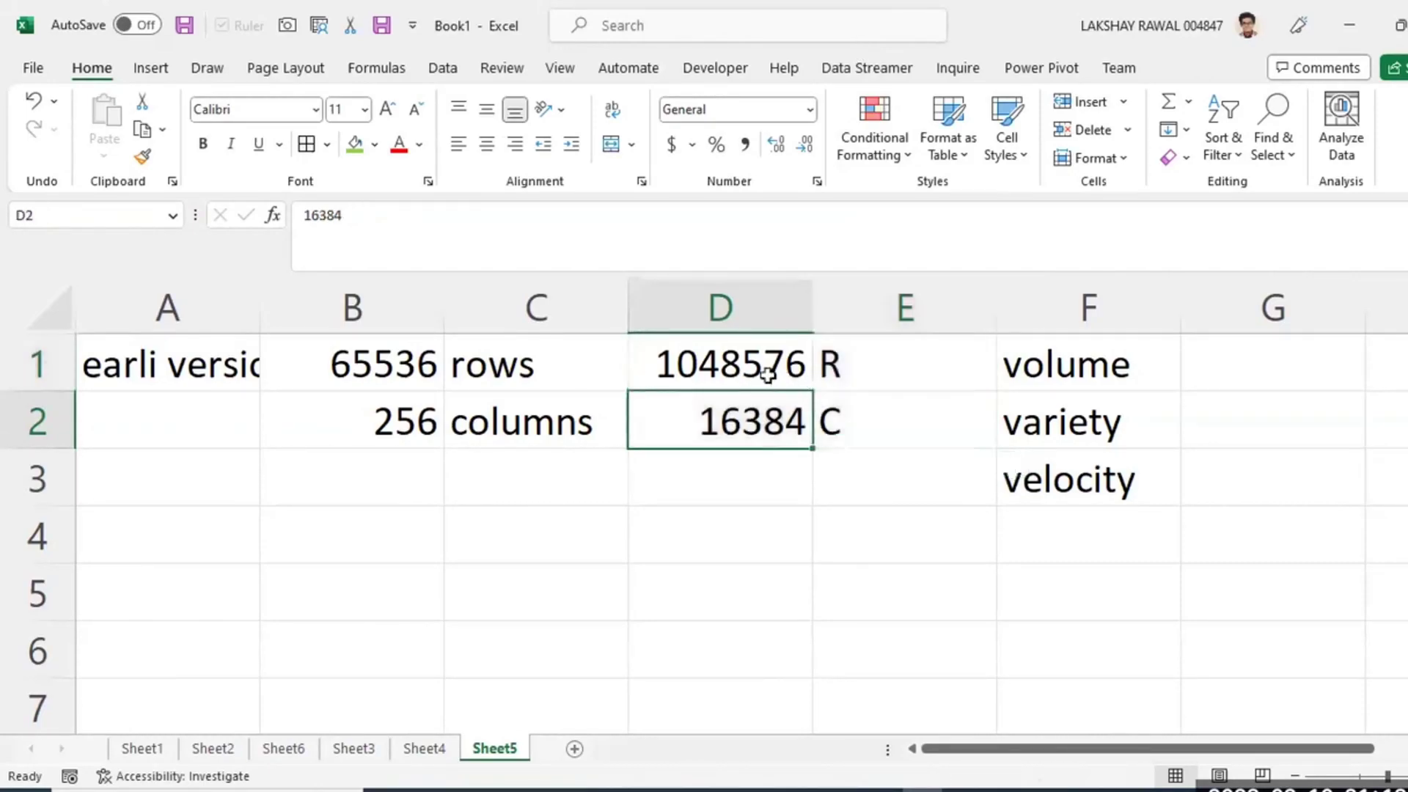
left_click(748, 370)
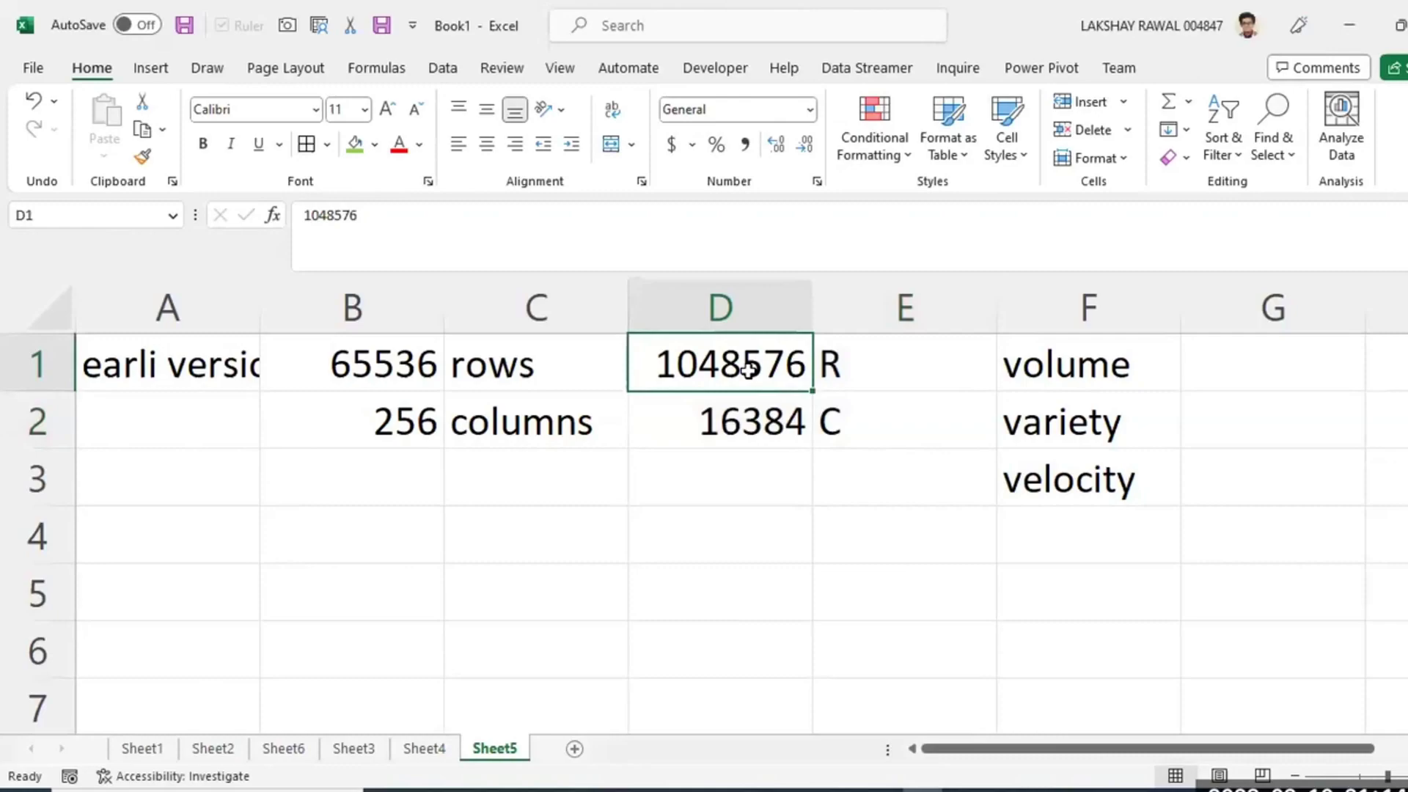
left_click_drag(748, 370, 886, 421)
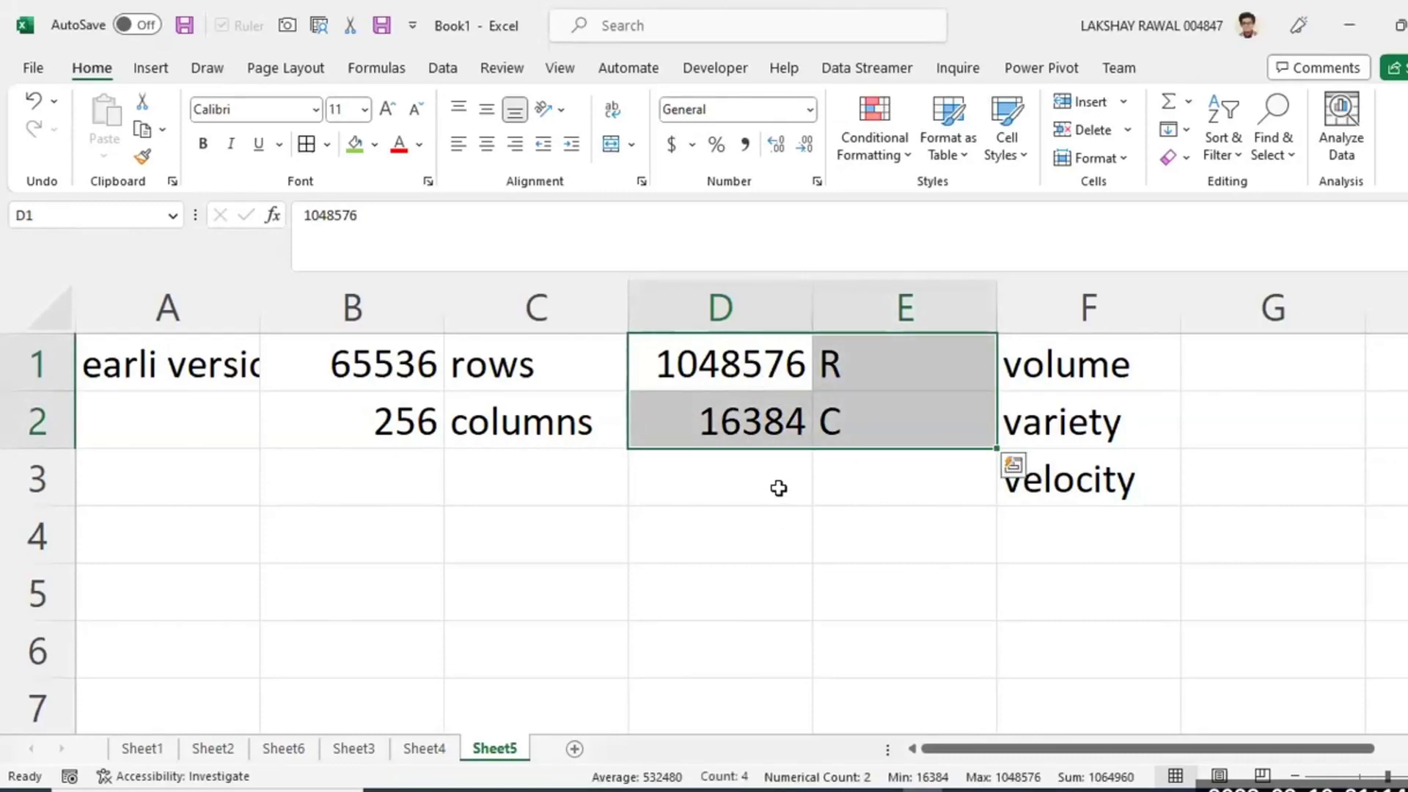
left_click_drag(746, 553, 733, 568)
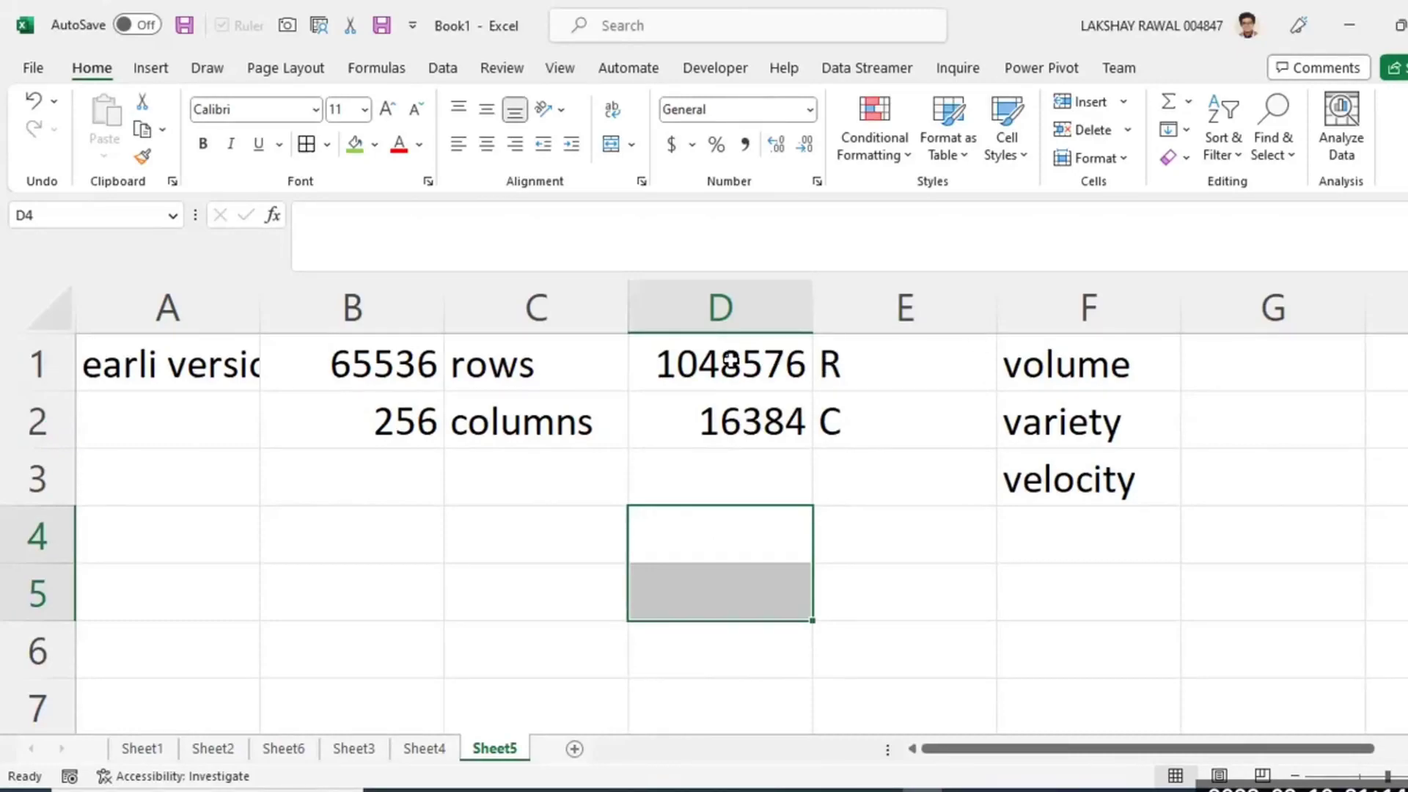
left_click_drag(731, 361, 902, 363)
left_click(795, 418)
left_click_drag(897, 419, 899, 418)
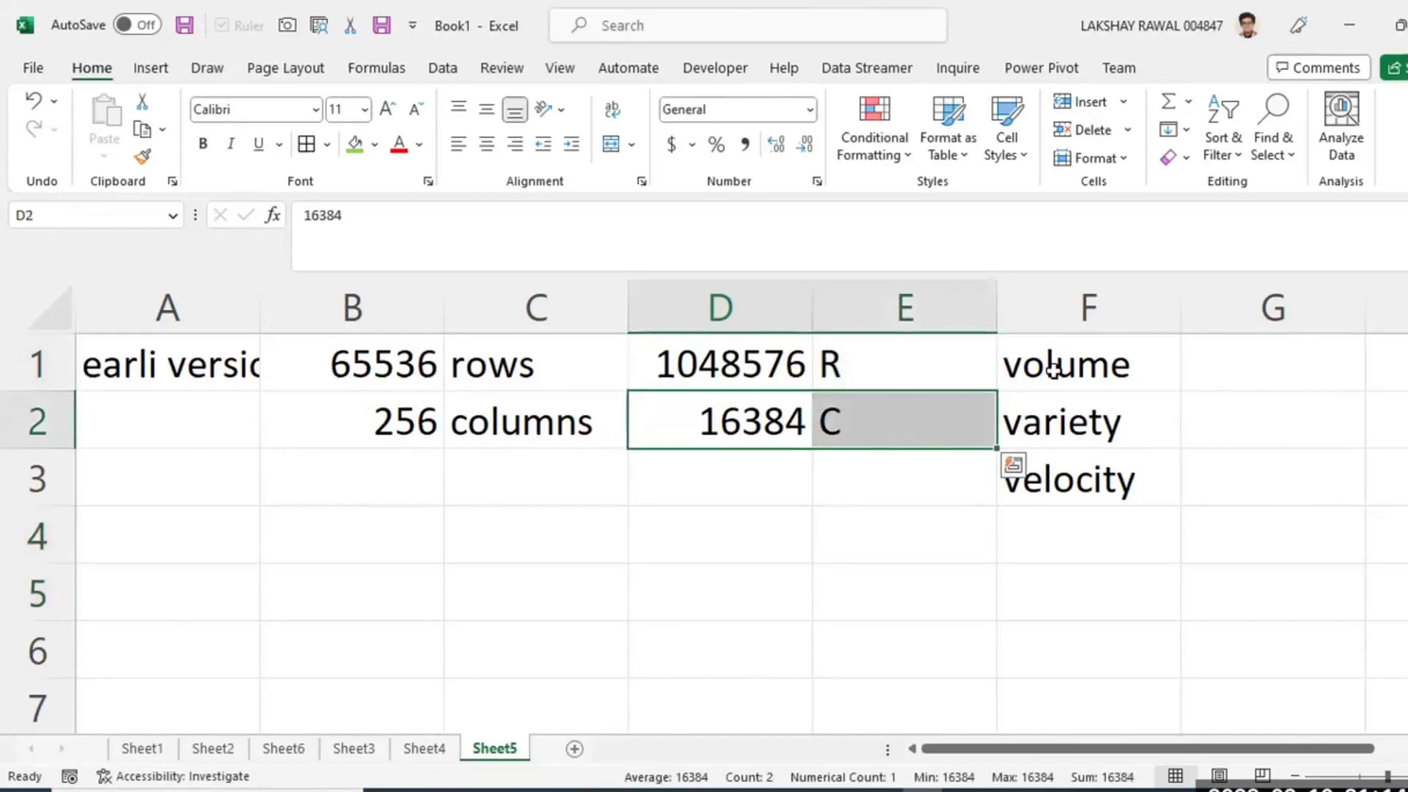
Clear the three words from cells F1 to F3.
left_click_drag(1082, 363, 1103, 480)
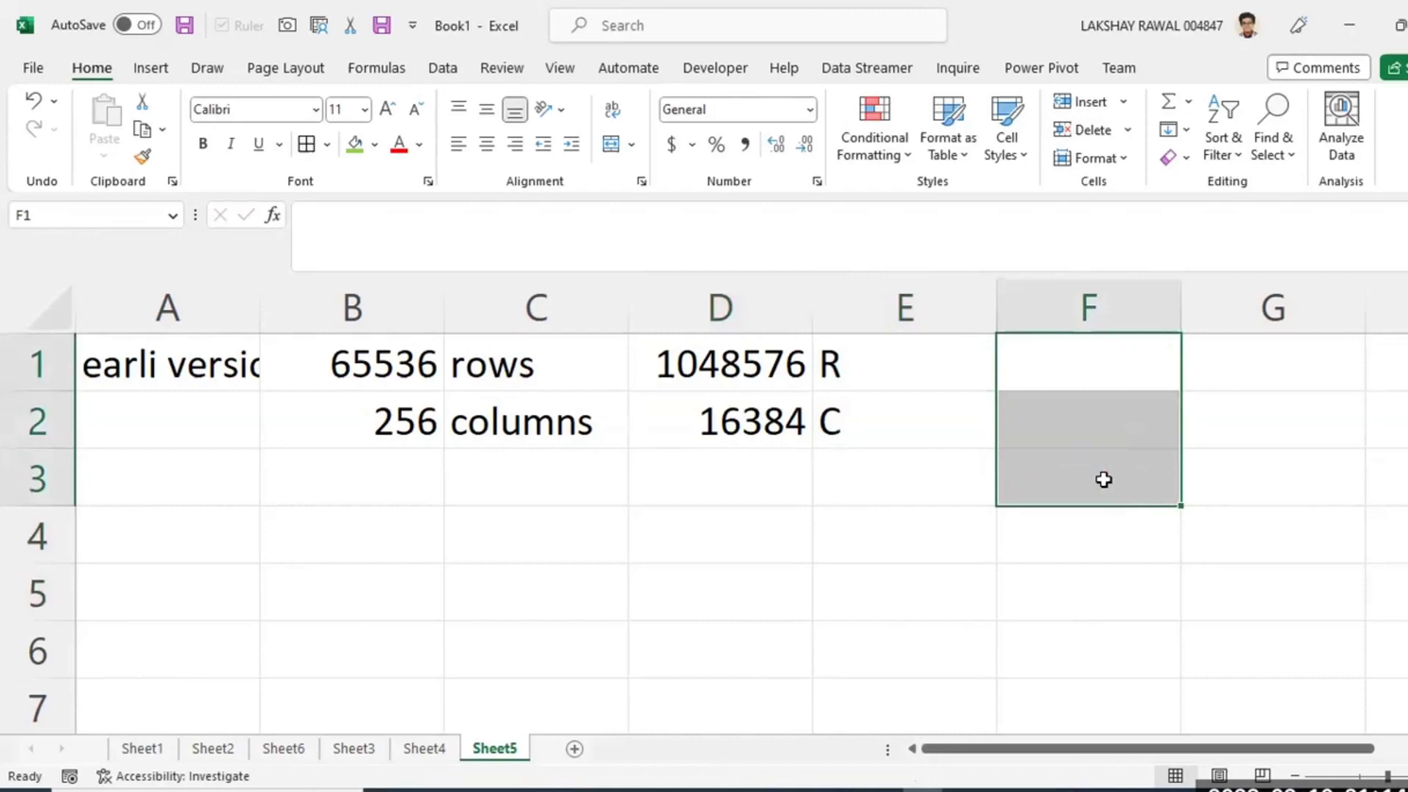
Enter the label "cells" in cell E3, below the R and C labels.
left_click_drag(757, 359, 825, 361)
key("Down")
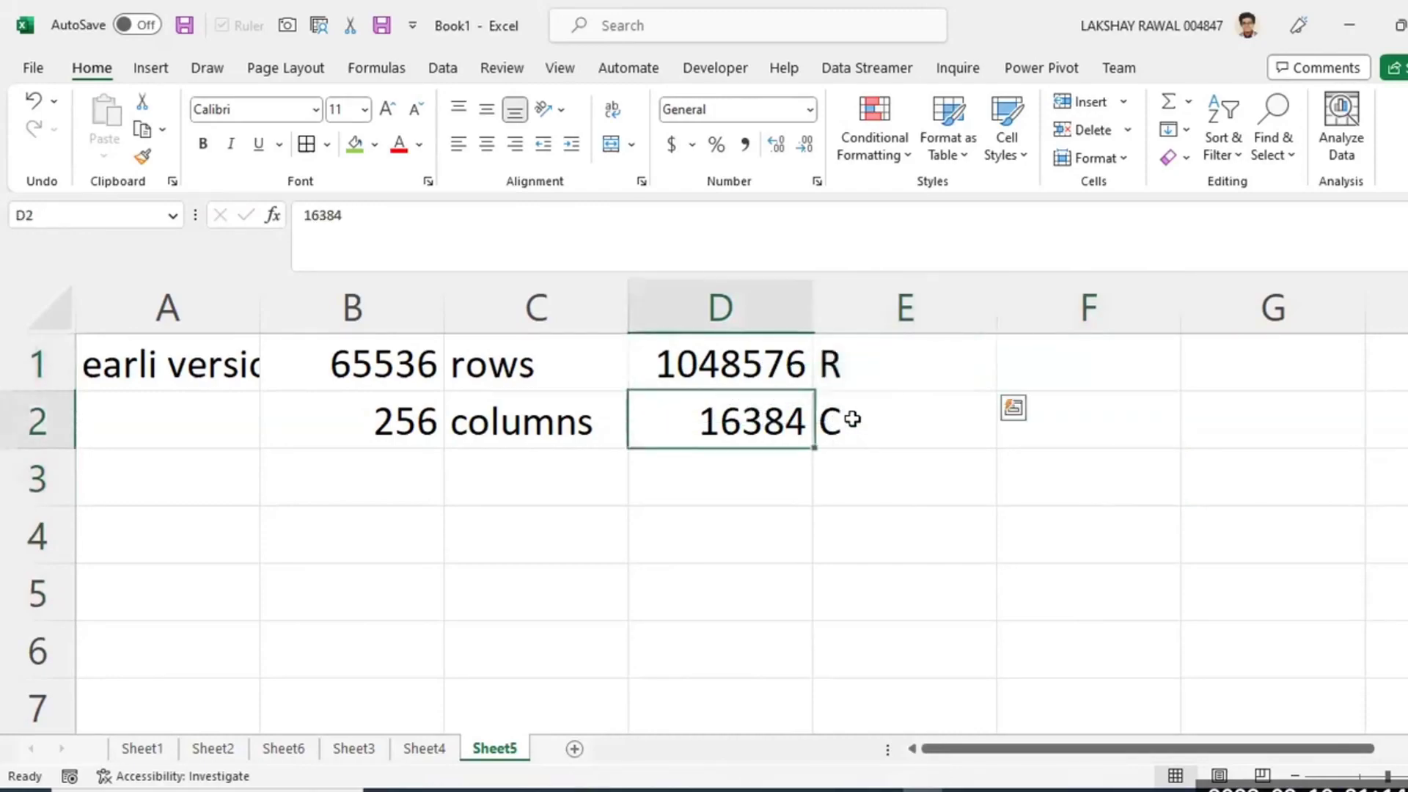
left_click_drag(852, 419, 854, 420)
left_click(796, 489)
left_click(879, 478)
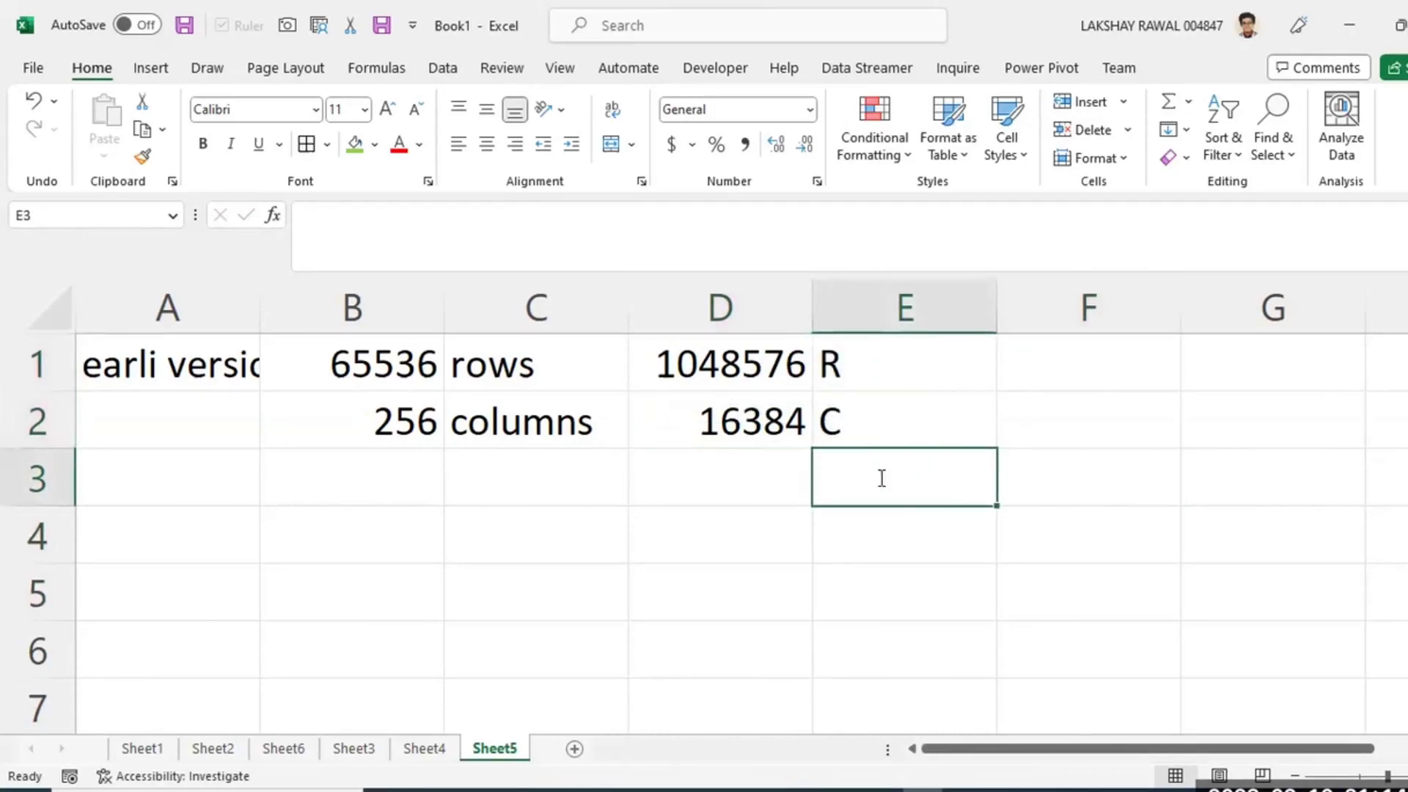
type("cells")
key("Return")
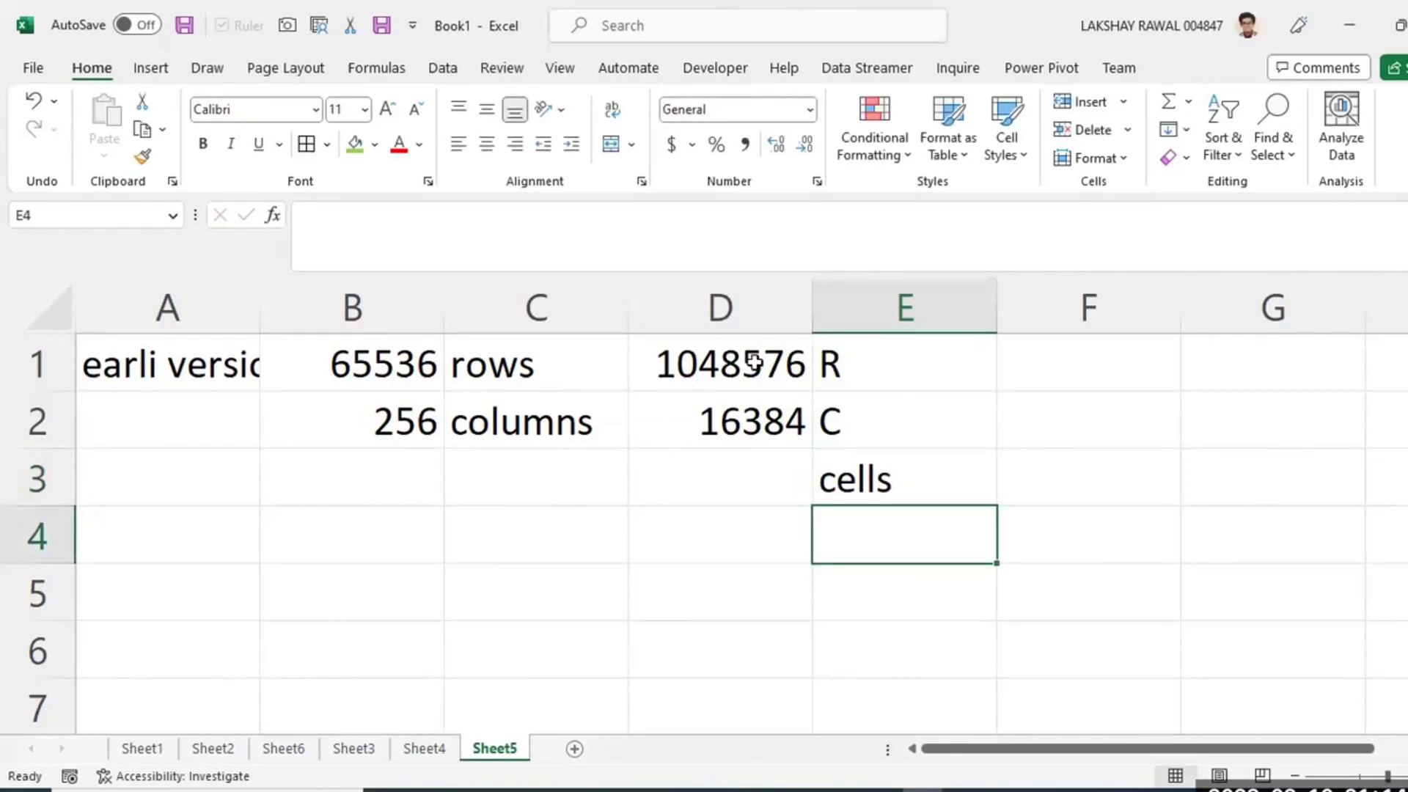
Multiply the row limit by the column limit with =D1*D2 in cell D3, and widen column D.
left_click_drag(755, 361, 764, 408)
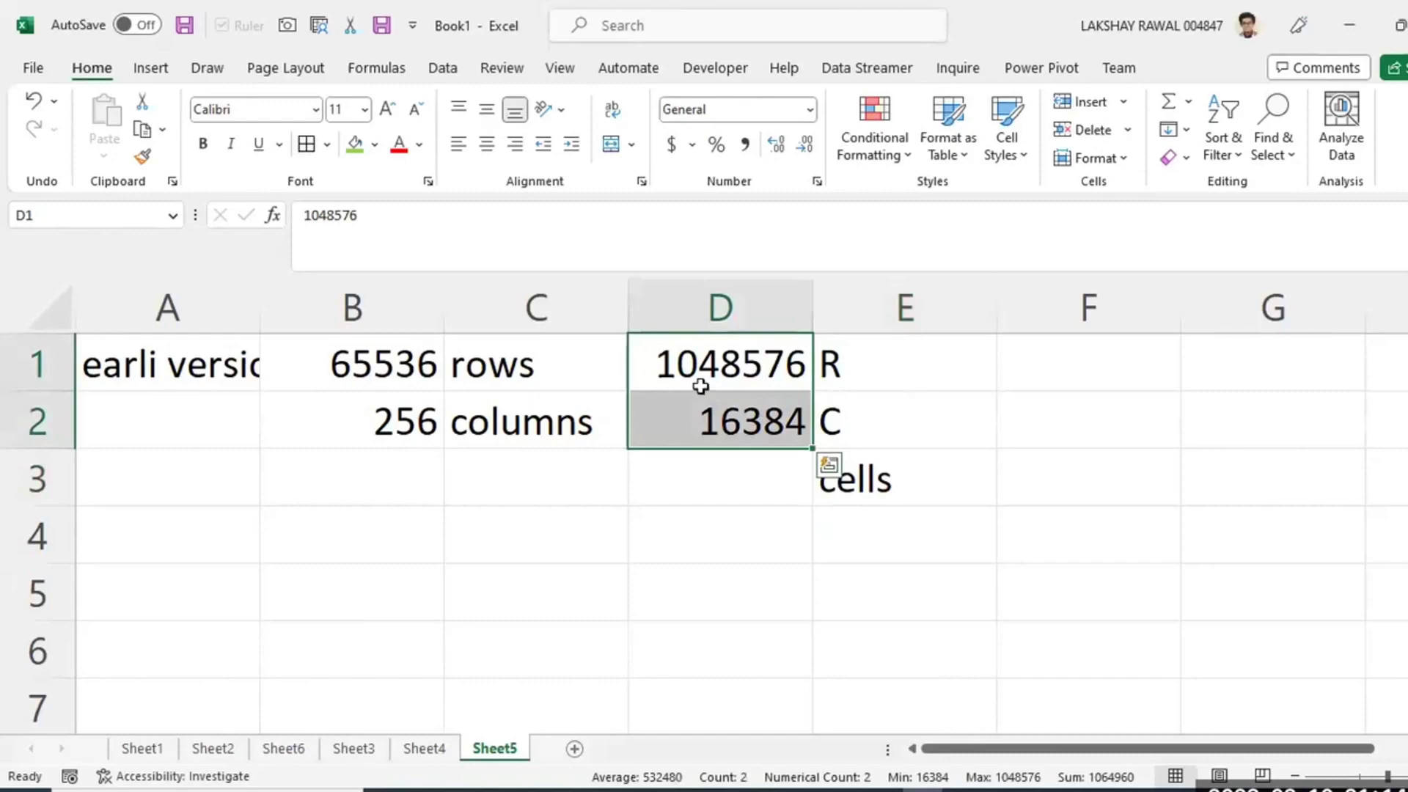
left_click_drag(25, 367, 25, 685)
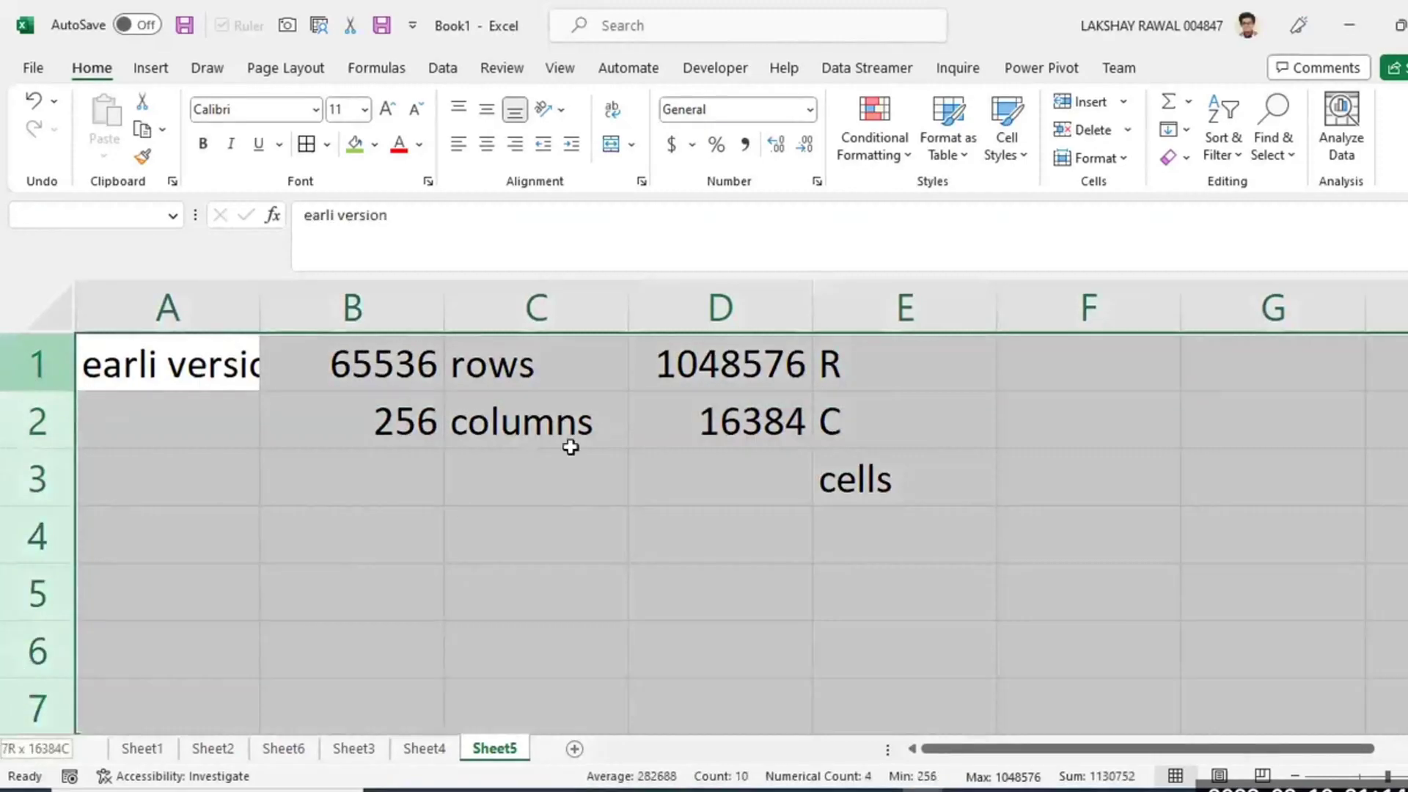
left_click(646, 371)
left_click_drag(235, 308, 1100, 301)
left_click(665, 457)
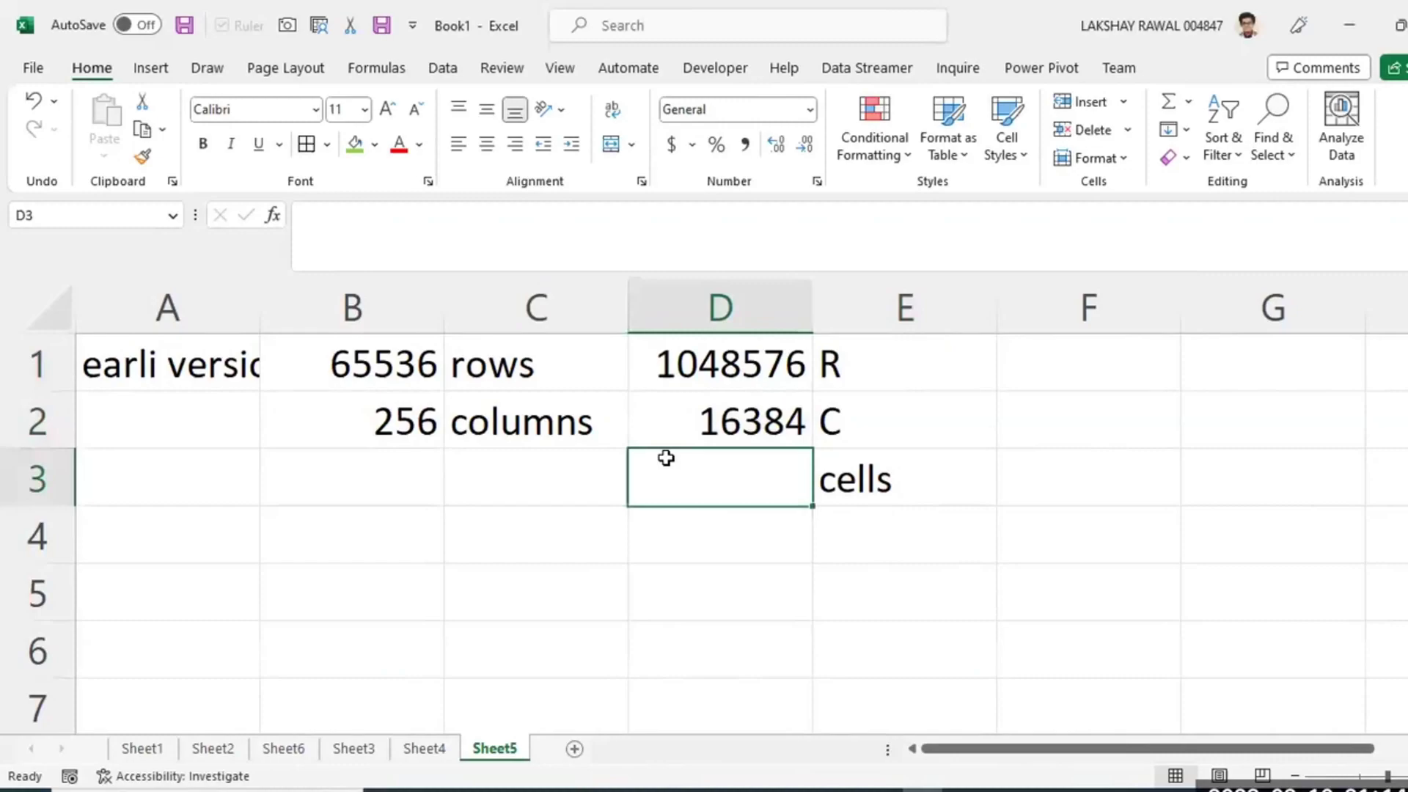
type("=")
left_click(723, 360)
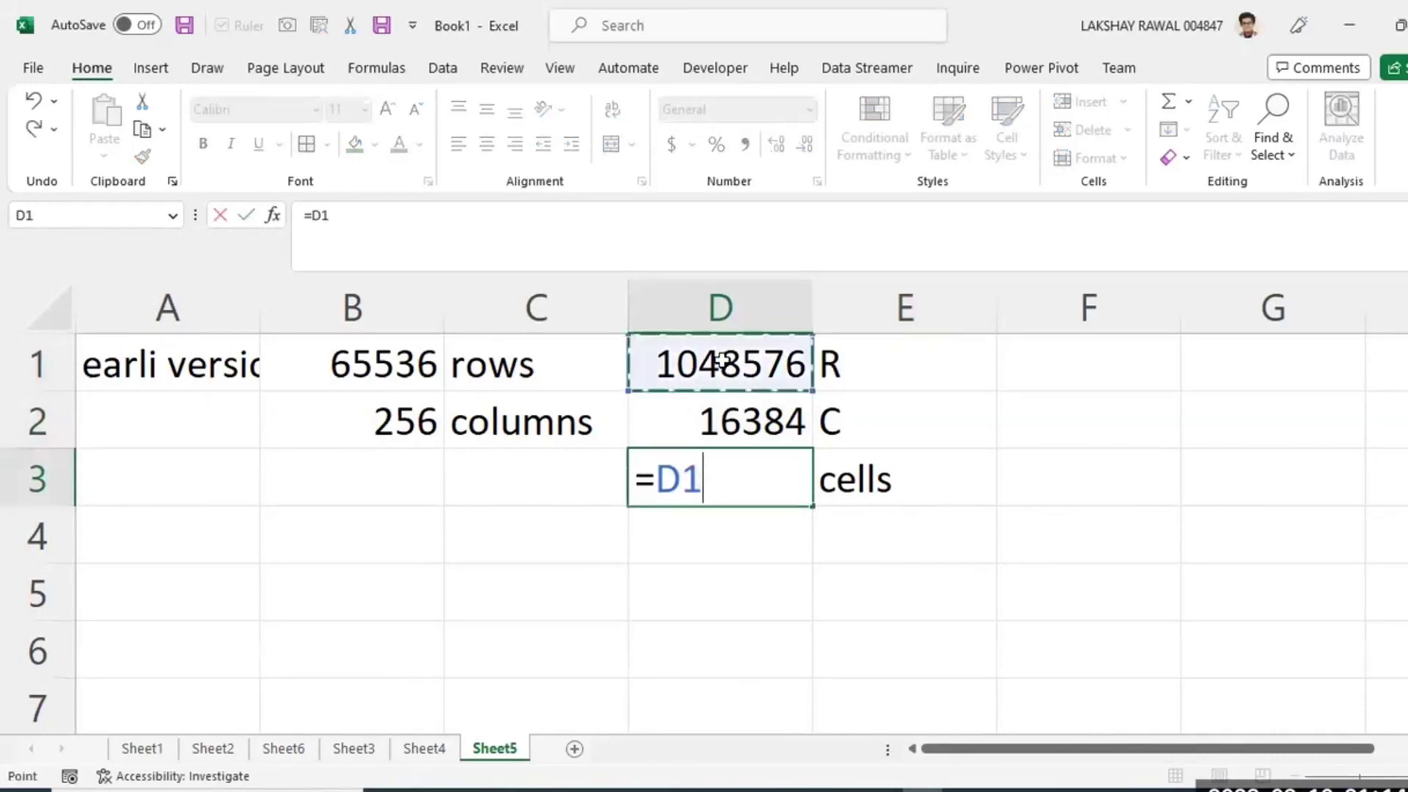
type("*")
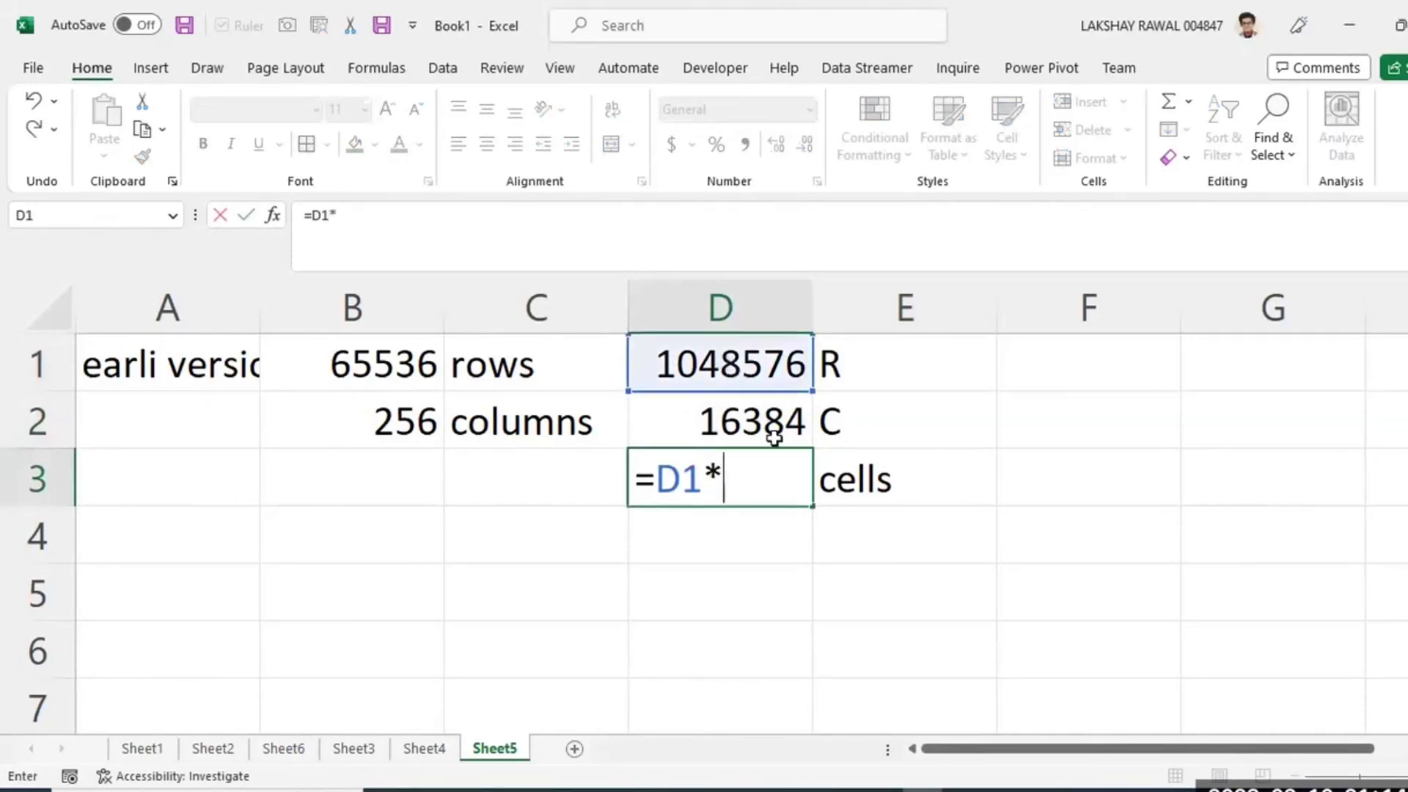
left_click(770, 429)
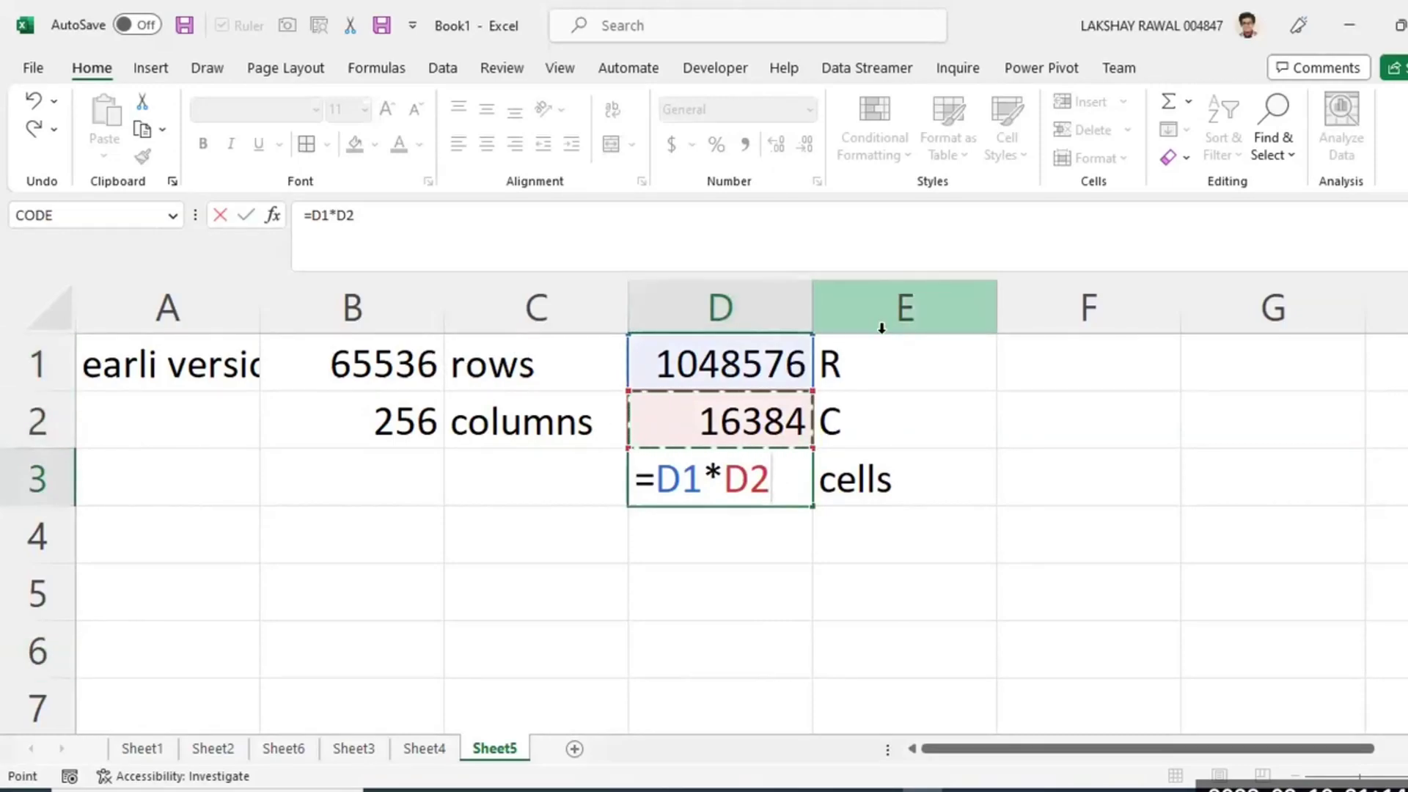
key("Return")
key("Up")
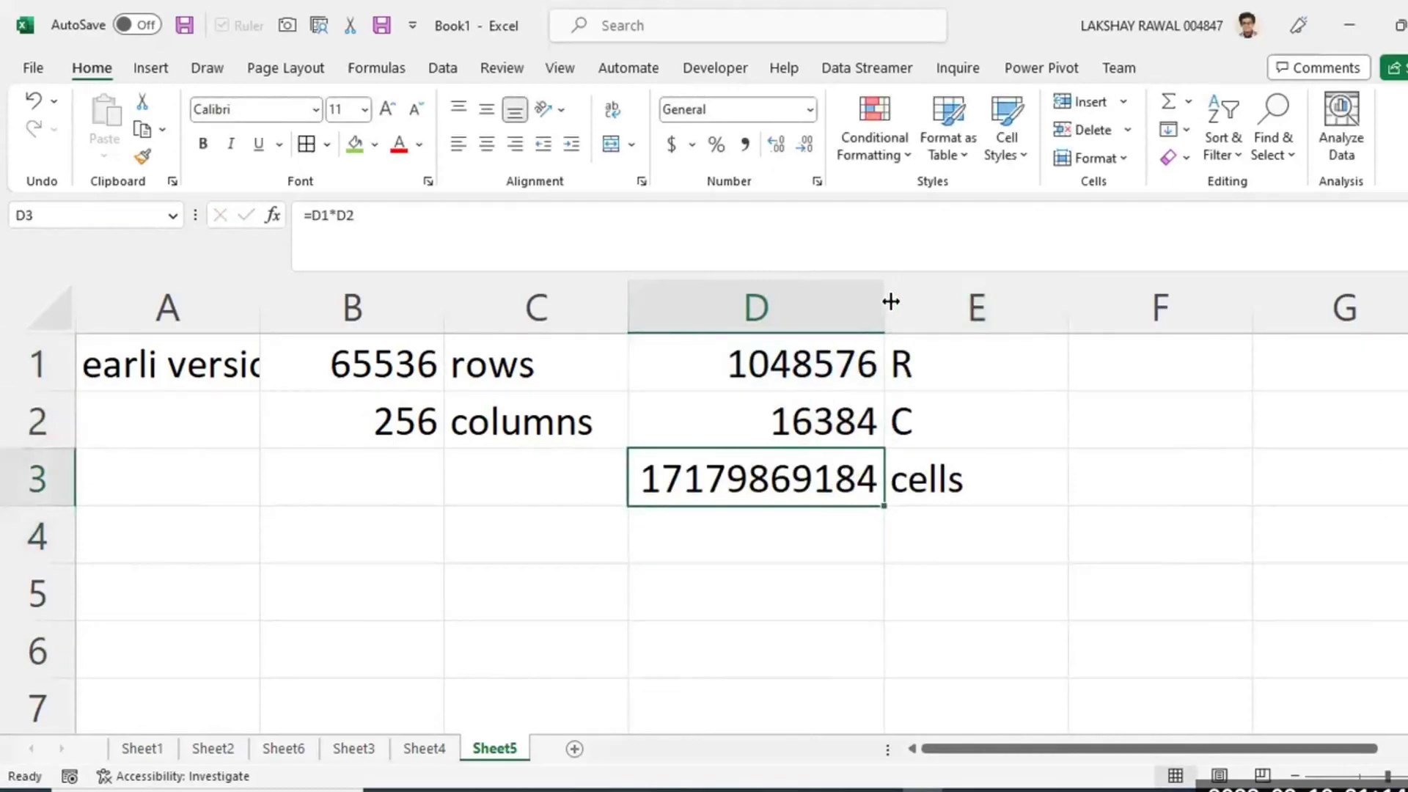
left_click_drag(890, 301, 967, 295)
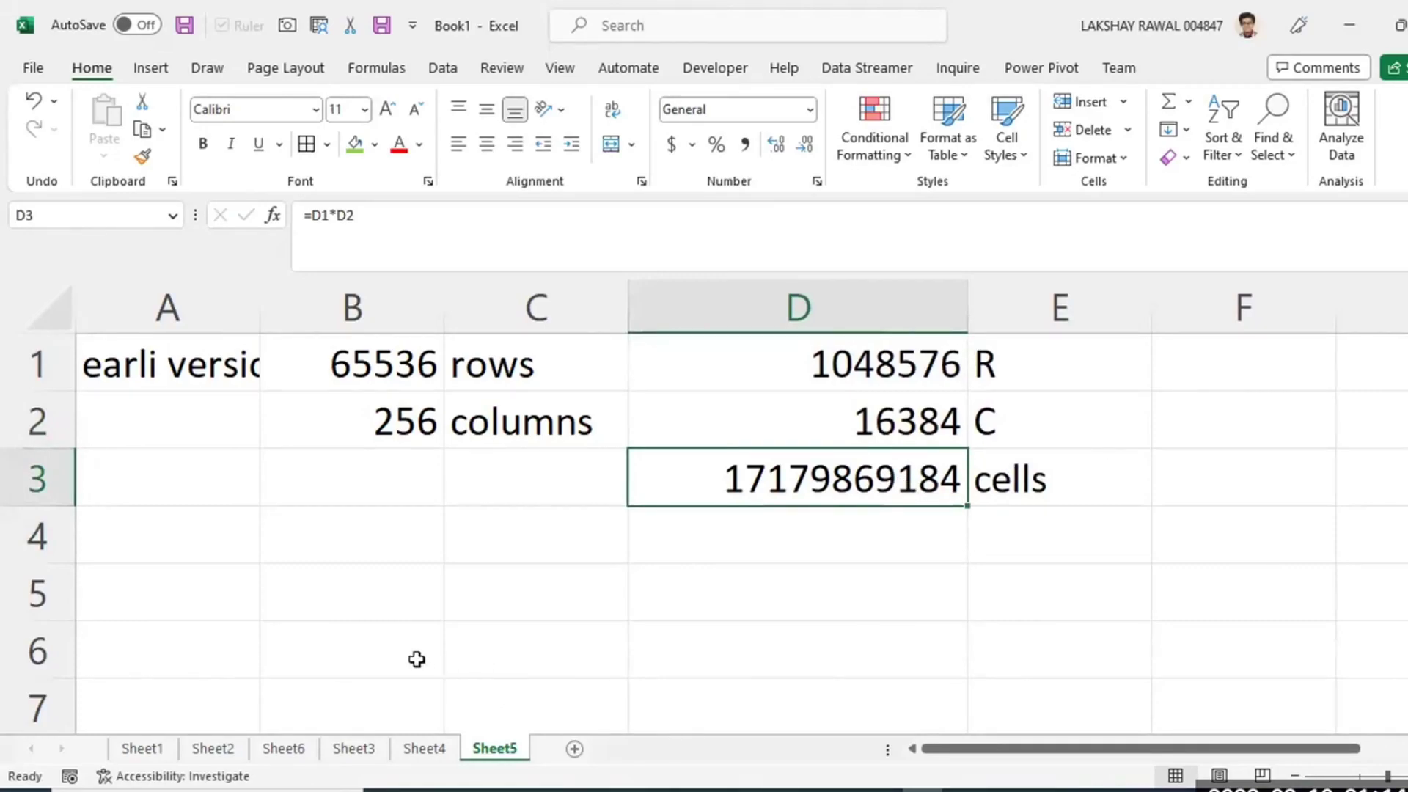
Switch to Sheet6, which holds the graduation marksheet headings.
left_click(425, 749)
left_click(345, 752)
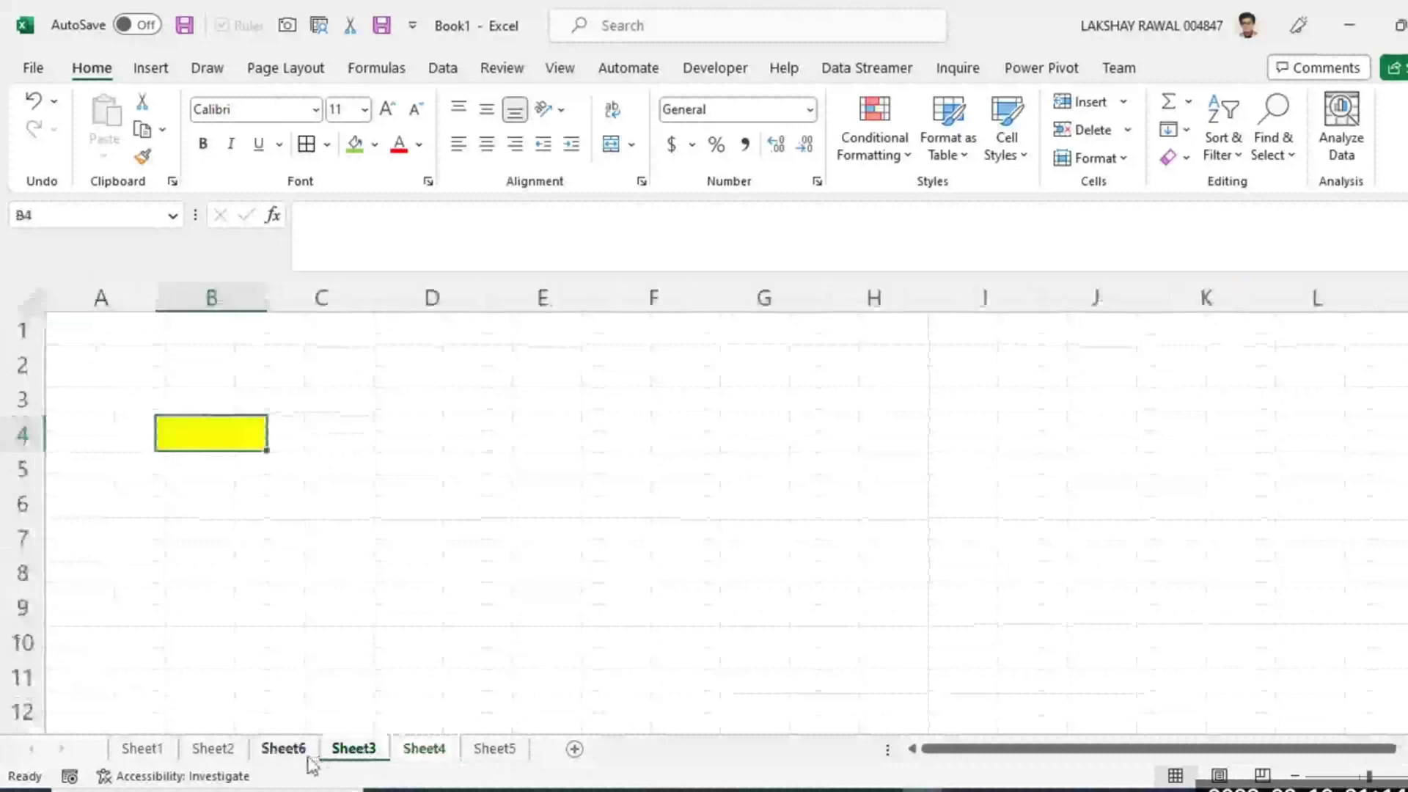
left_click(282, 752)
left_click(650, 440)
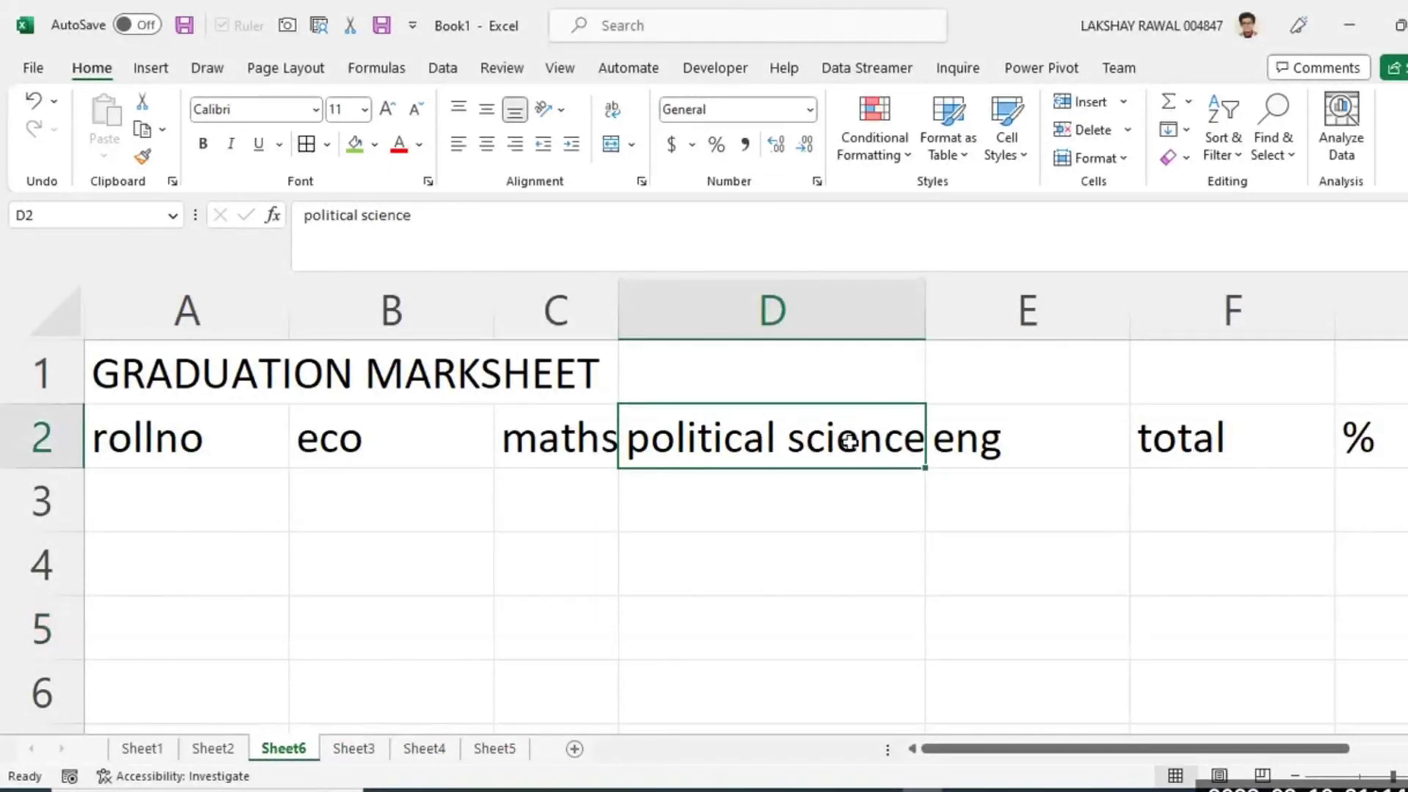
left_click(424, 645)
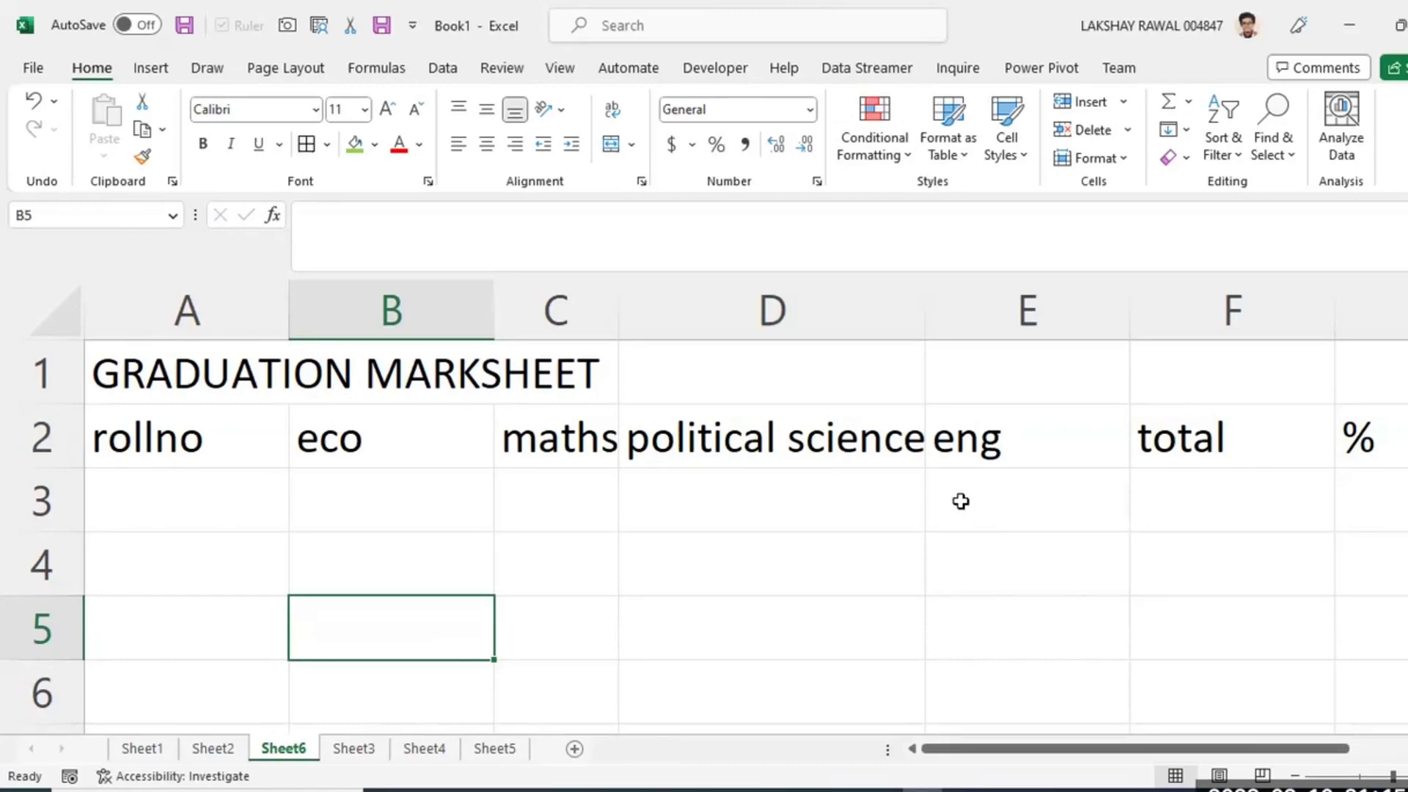
Autofit column A to the marksheet title, and narrow it so the title extends into column B.
double_click(284, 323)
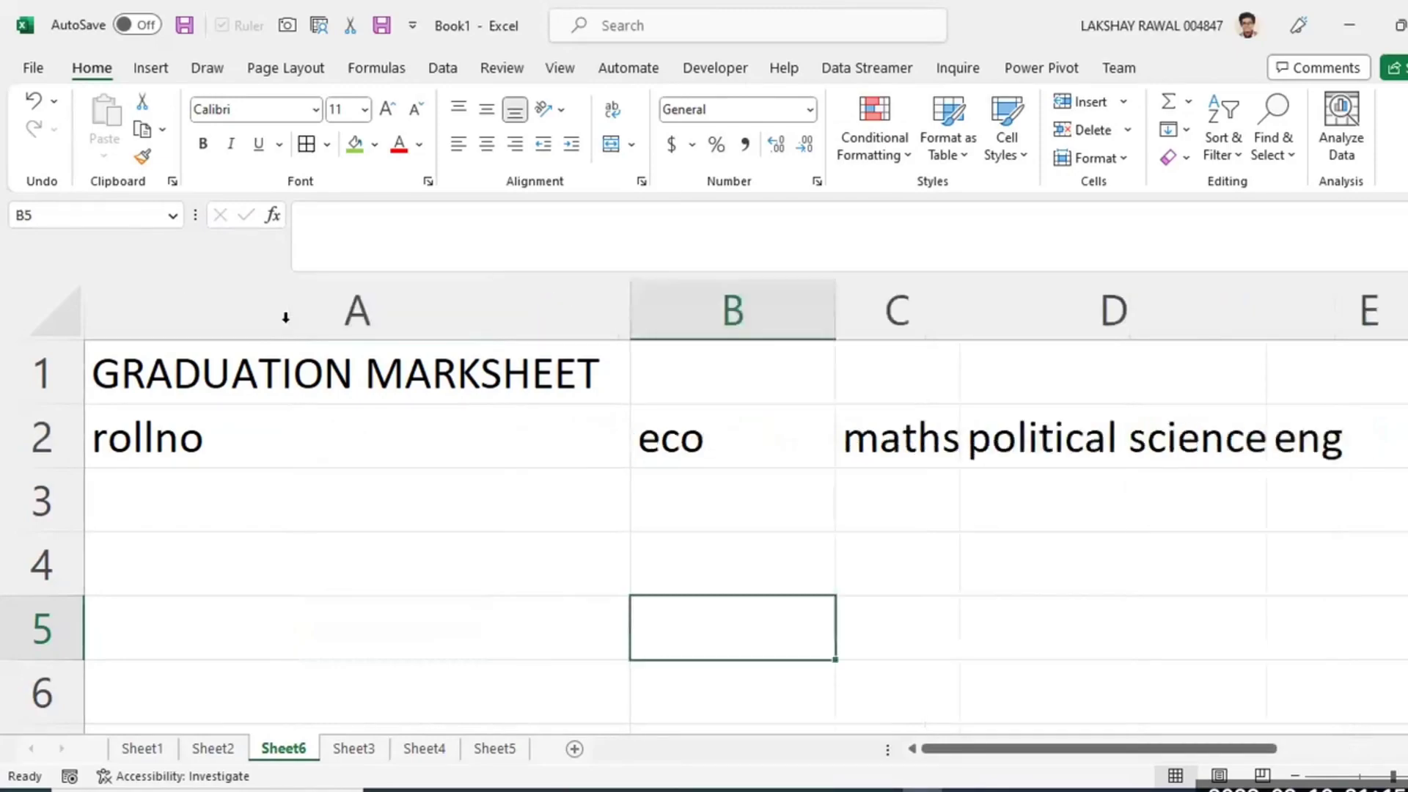
left_click(275, 363)
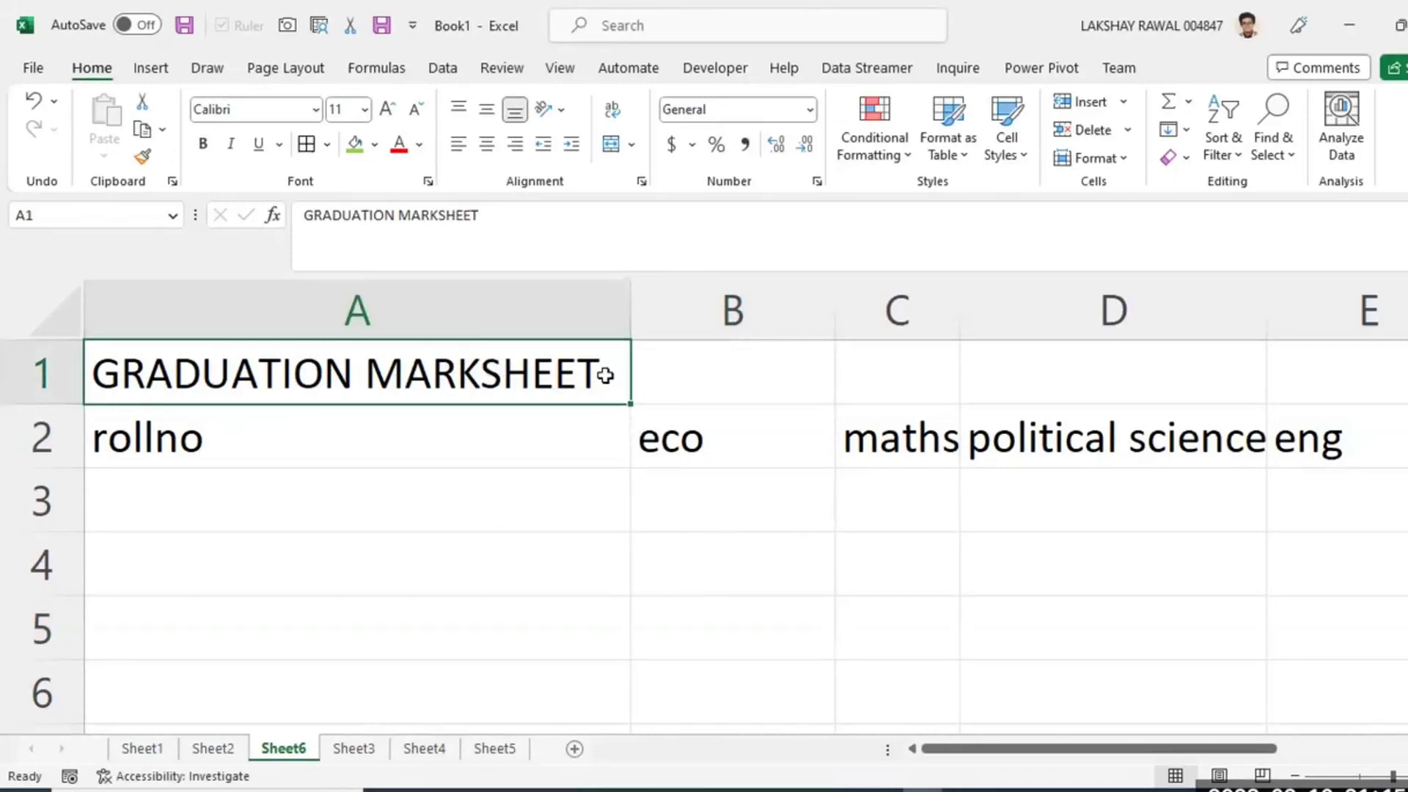
left_click_drag(621, 318, 427, 359)
Merge and center the title "GRADUATION MARKSHEET" across A1:G1 and fill it with light green.
left_click_drag(294, 382, 1378, 372)
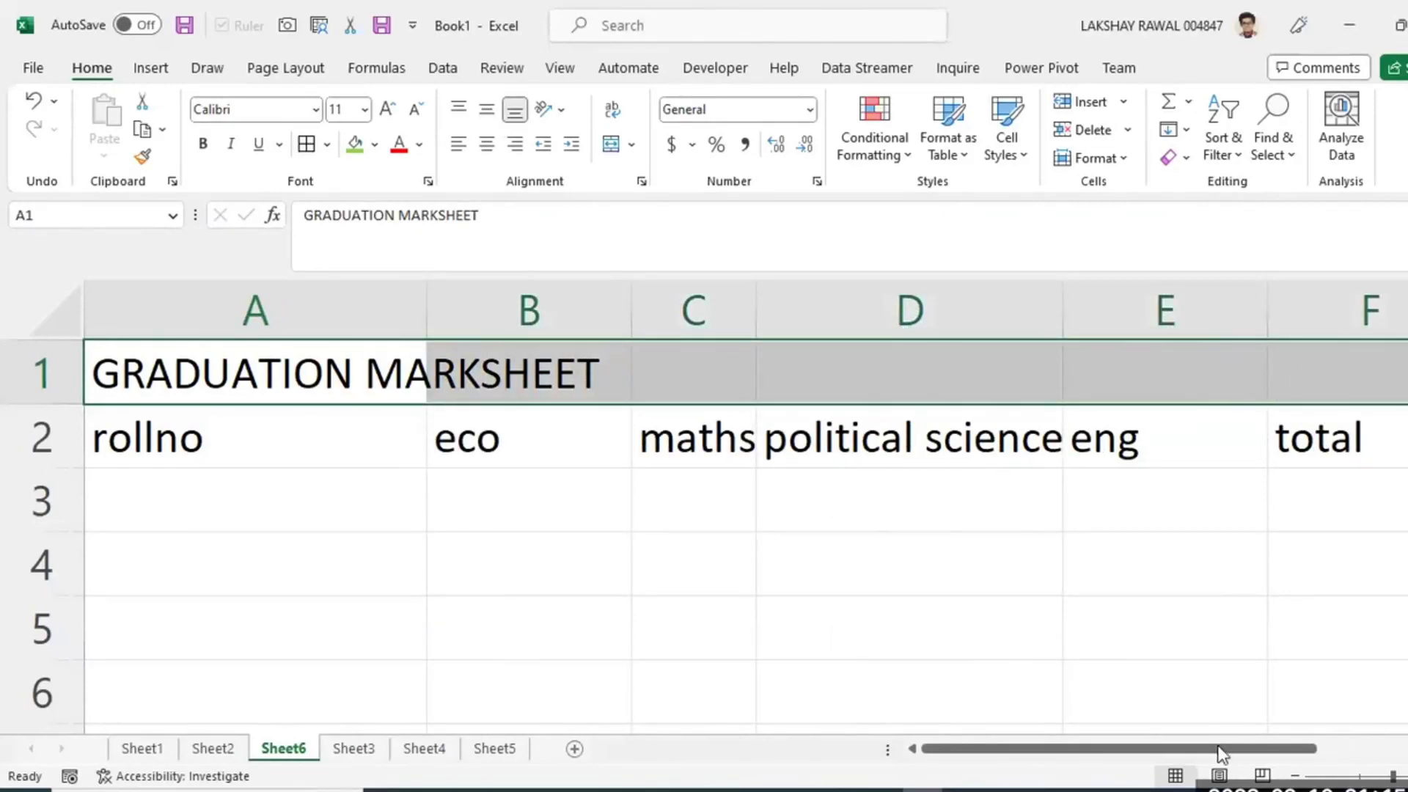
left_click_drag(1219, 749, 1122, 764)
left_click(876, 607)
left_click_drag(251, 377, 1080, 382)
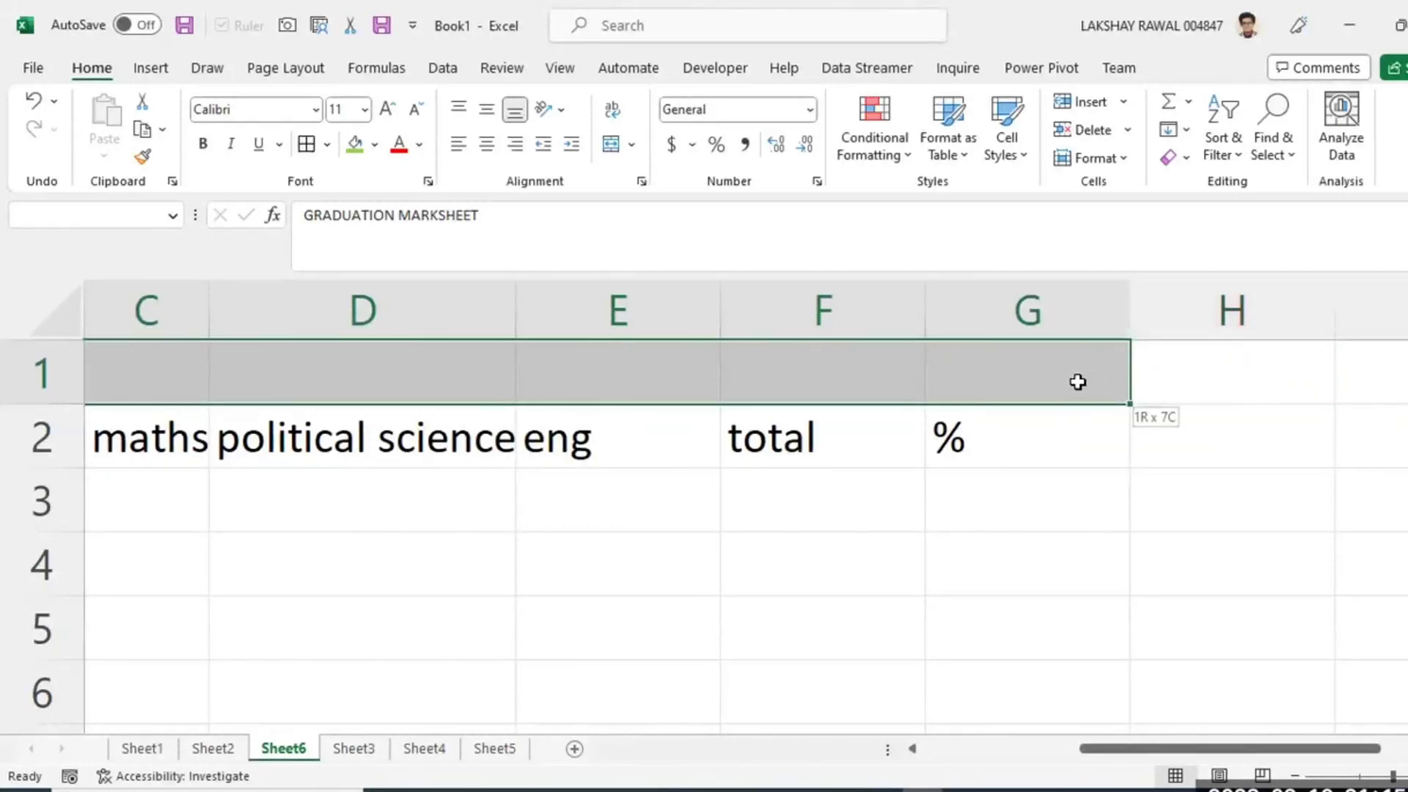
left_click_drag(1077, 381, 1074, 388)
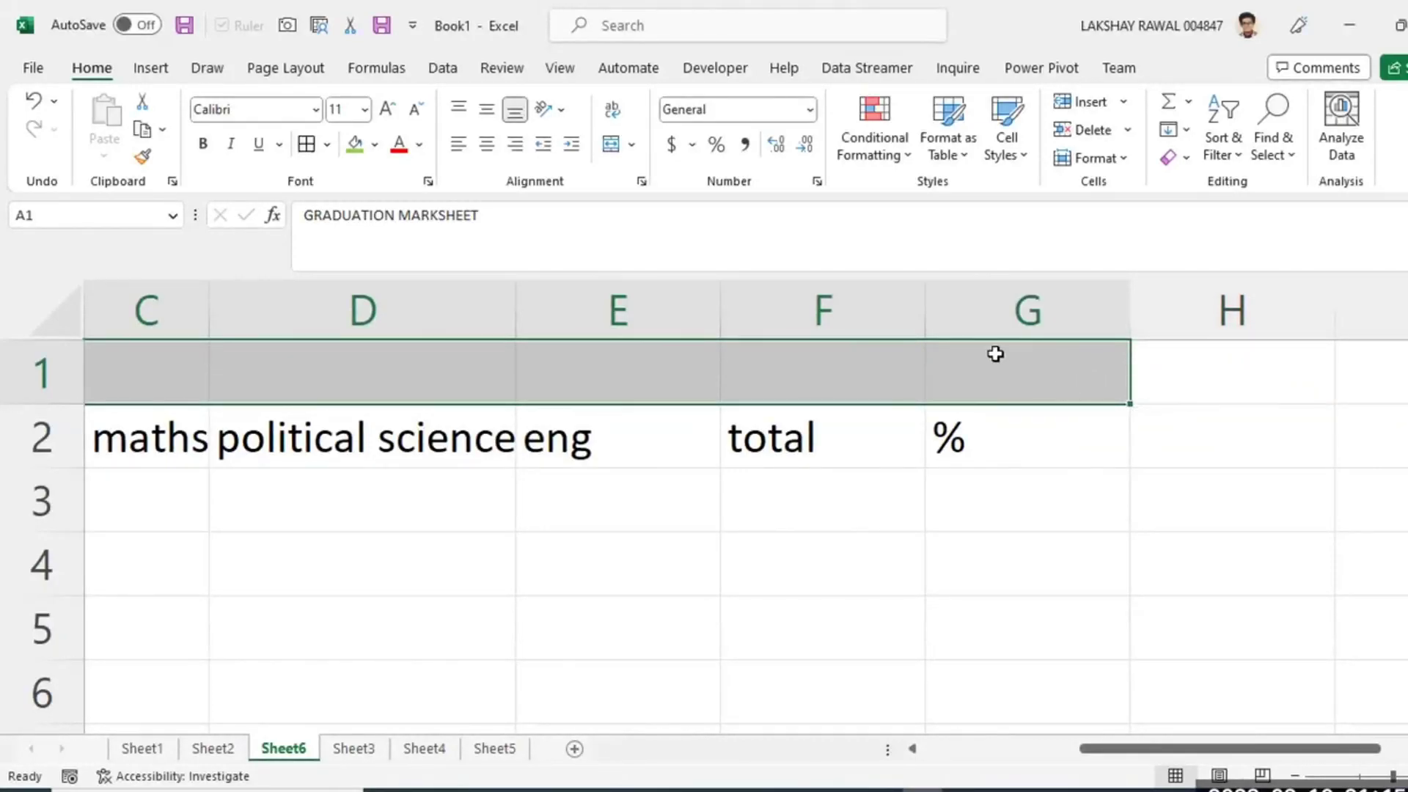
left_click(610, 145)
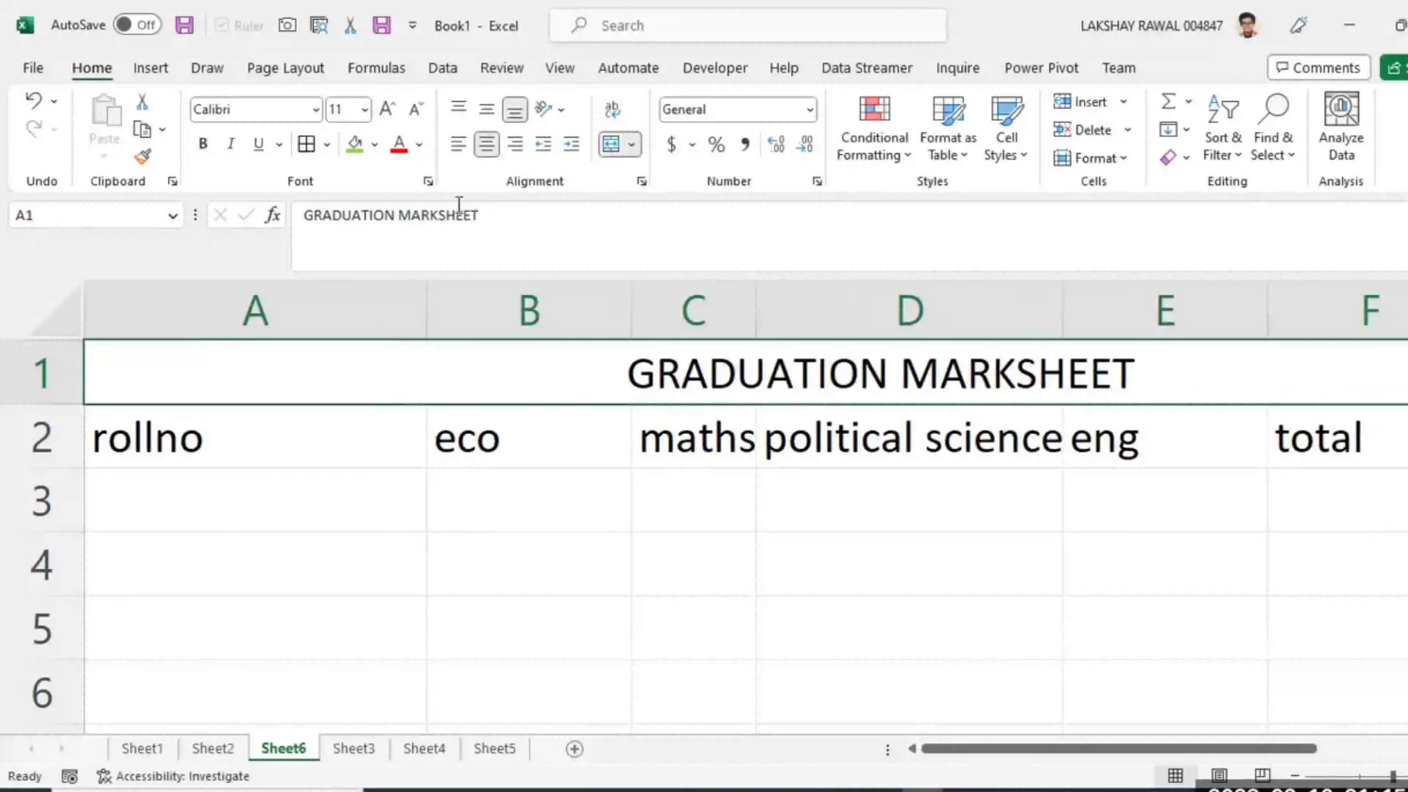
left_click(357, 153)
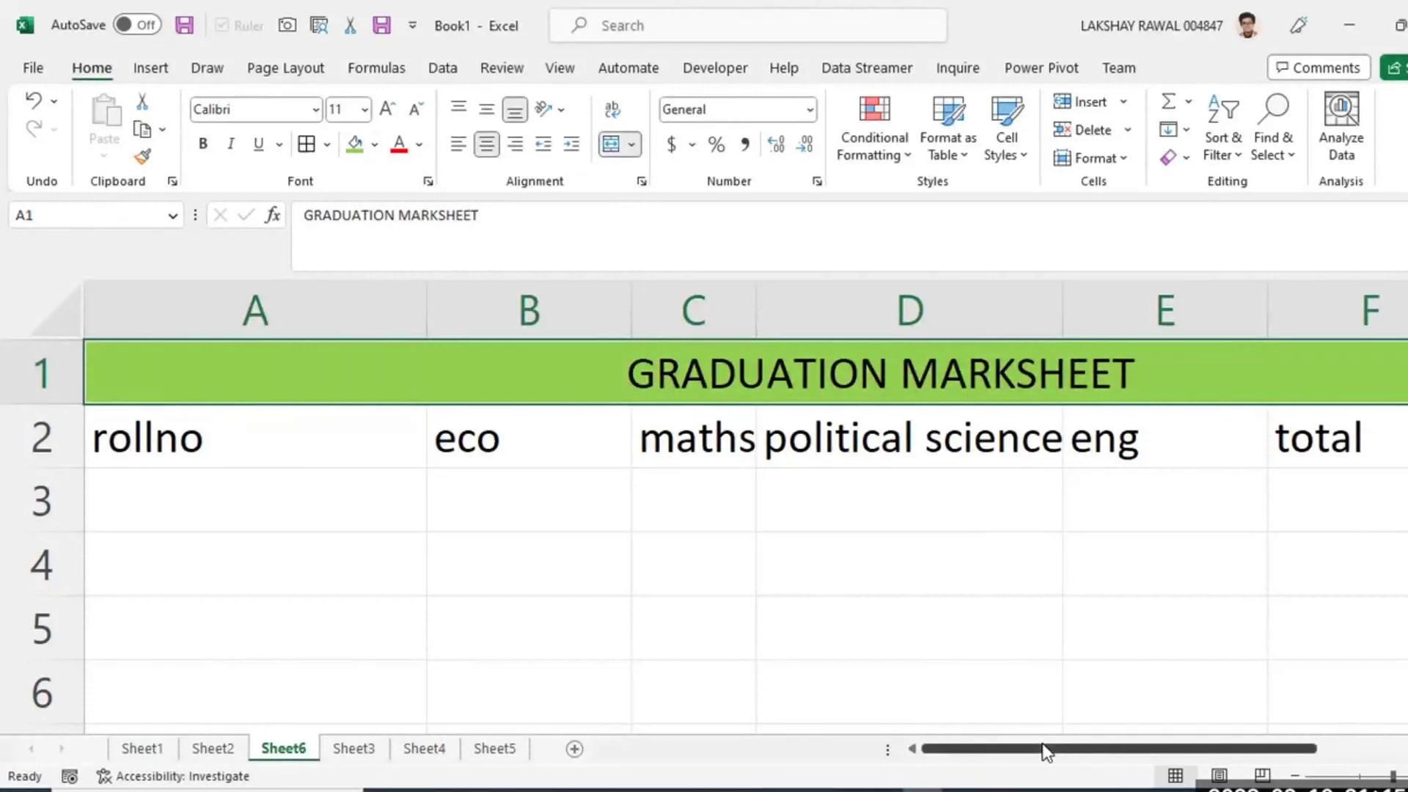
Narrow the eco and maths columns, B and C.
left_click_drag(1046, 750, 1122, 786)
left_click_drag(491, 315, 464, 314)
left_click_drag(365, 316, 315, 322)
left_click(509, 499)
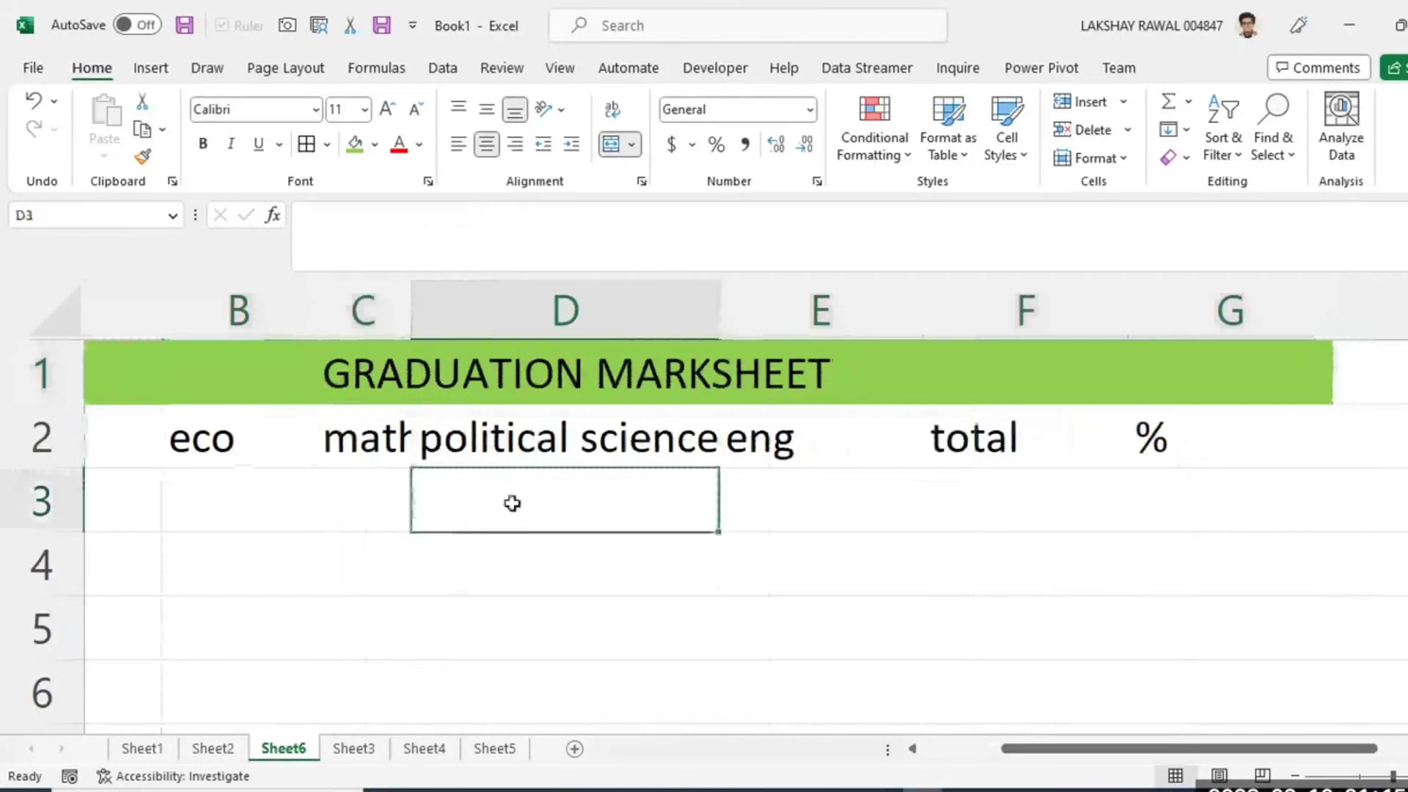
left_click_drag(1115, 754, 1029, 762)
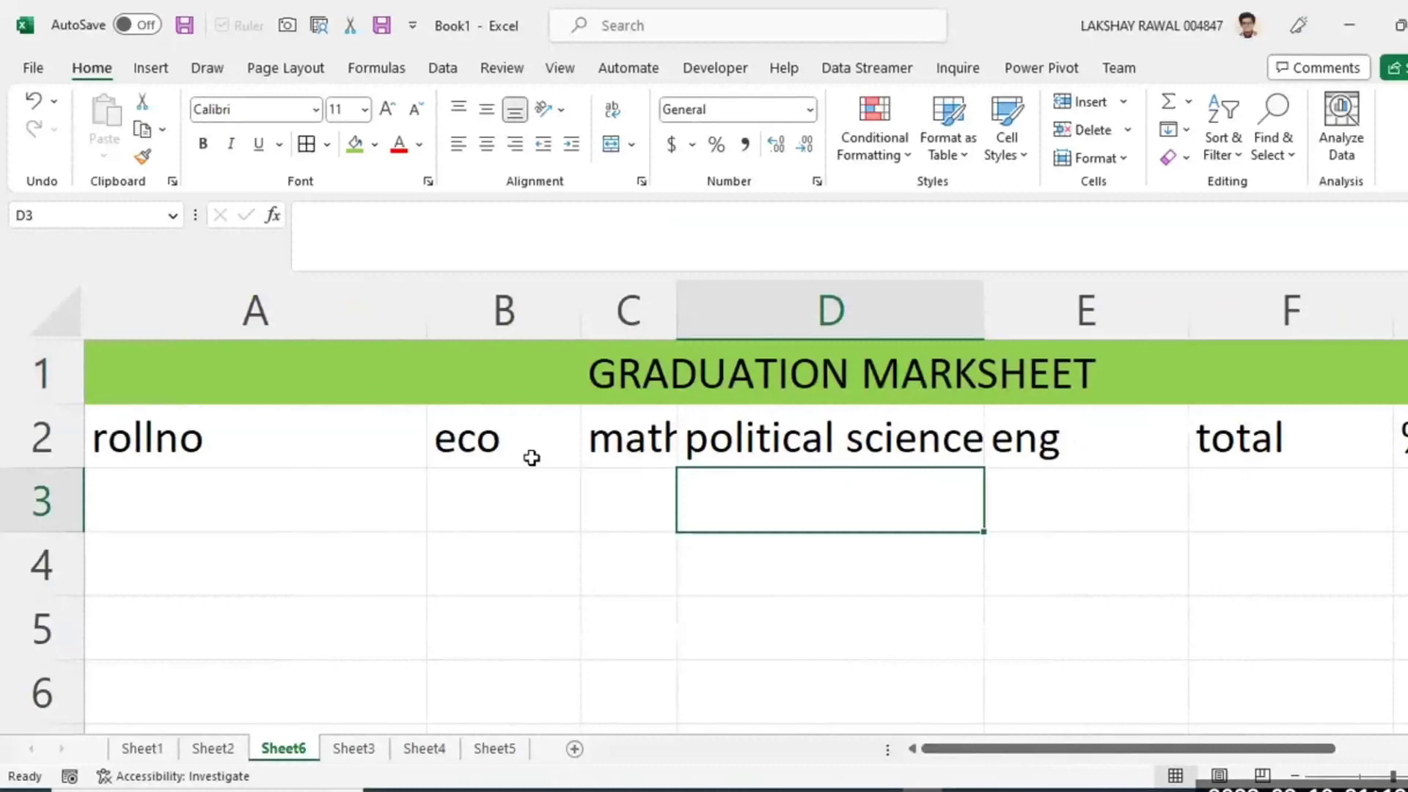
Examine the extent of the merged title cell across columns A to G.
left_click(265, 382)
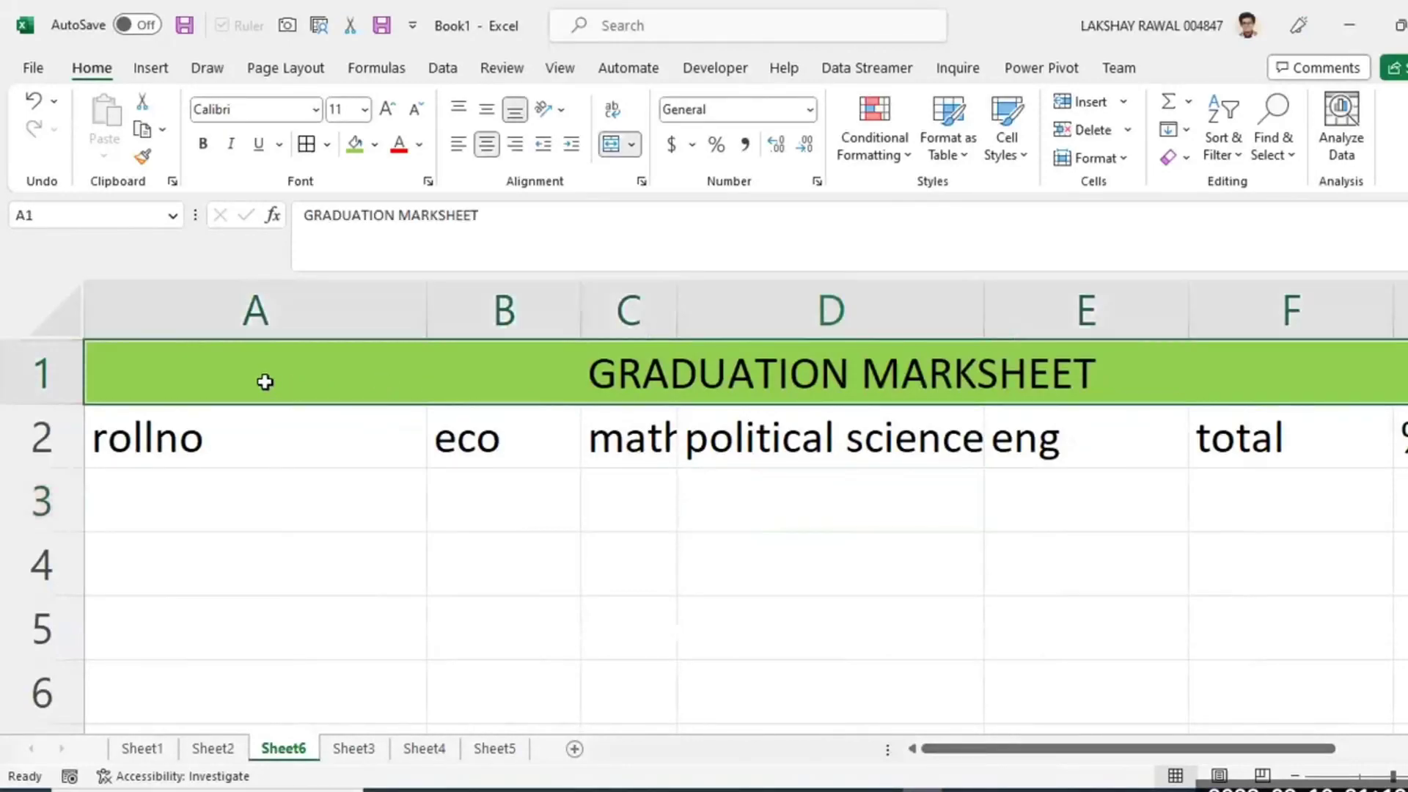
key("Right")
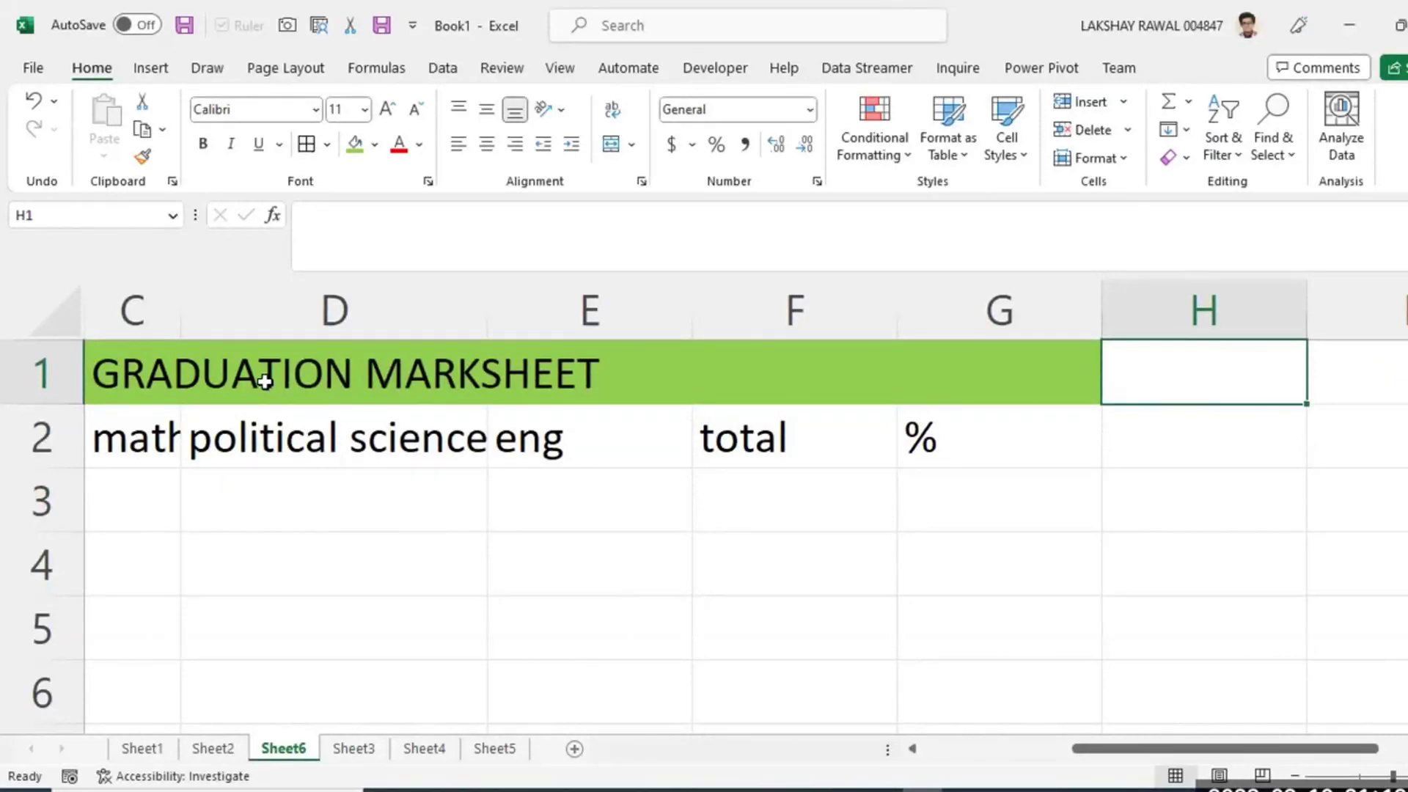
left_click_drag(931, 363, 245, 399)
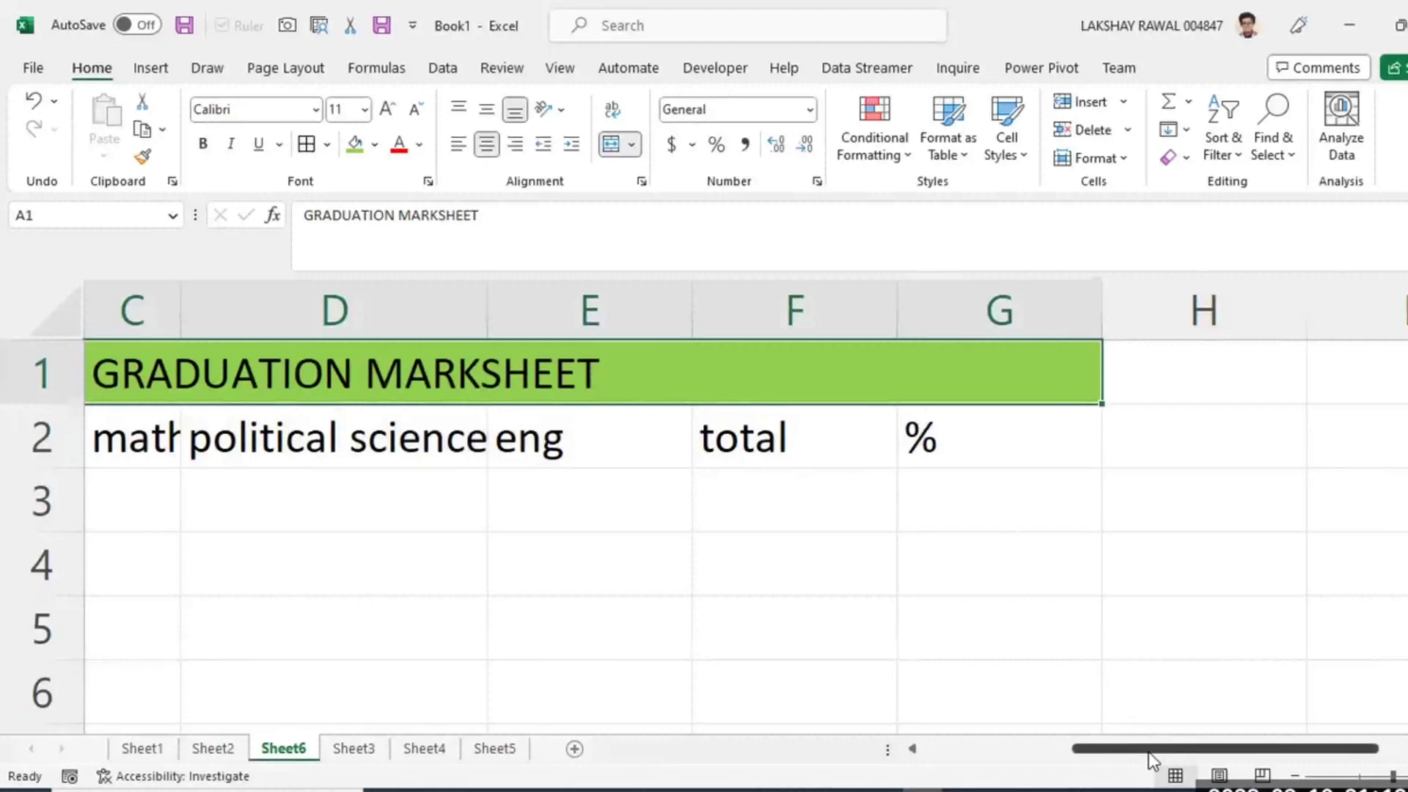
left_click_drag(1148, 751, 935, 767)
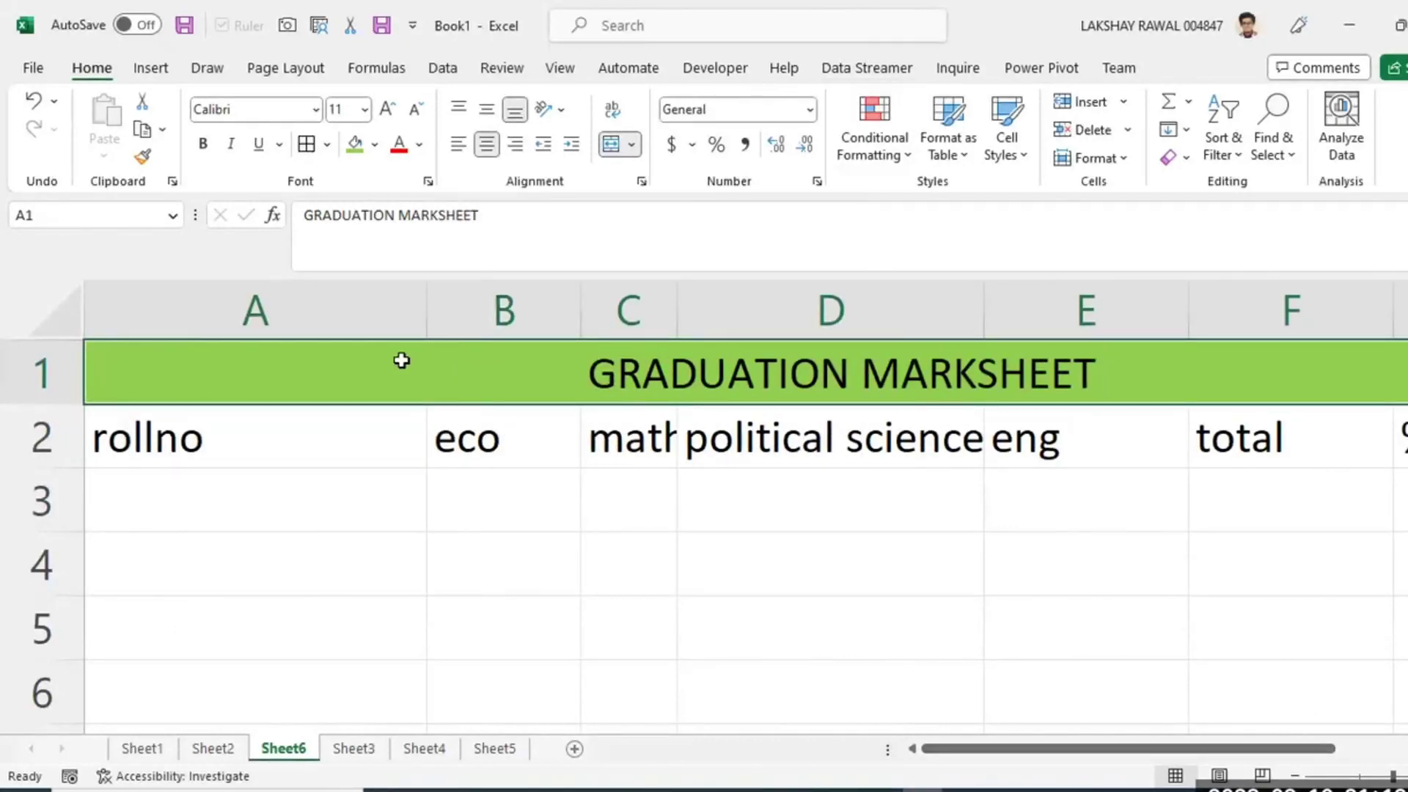
Enter "merging" in cell I1, beside the marksheet title.
scroll(1336, 367, "right", 3)
left_click(1335, 367)
type("merg")
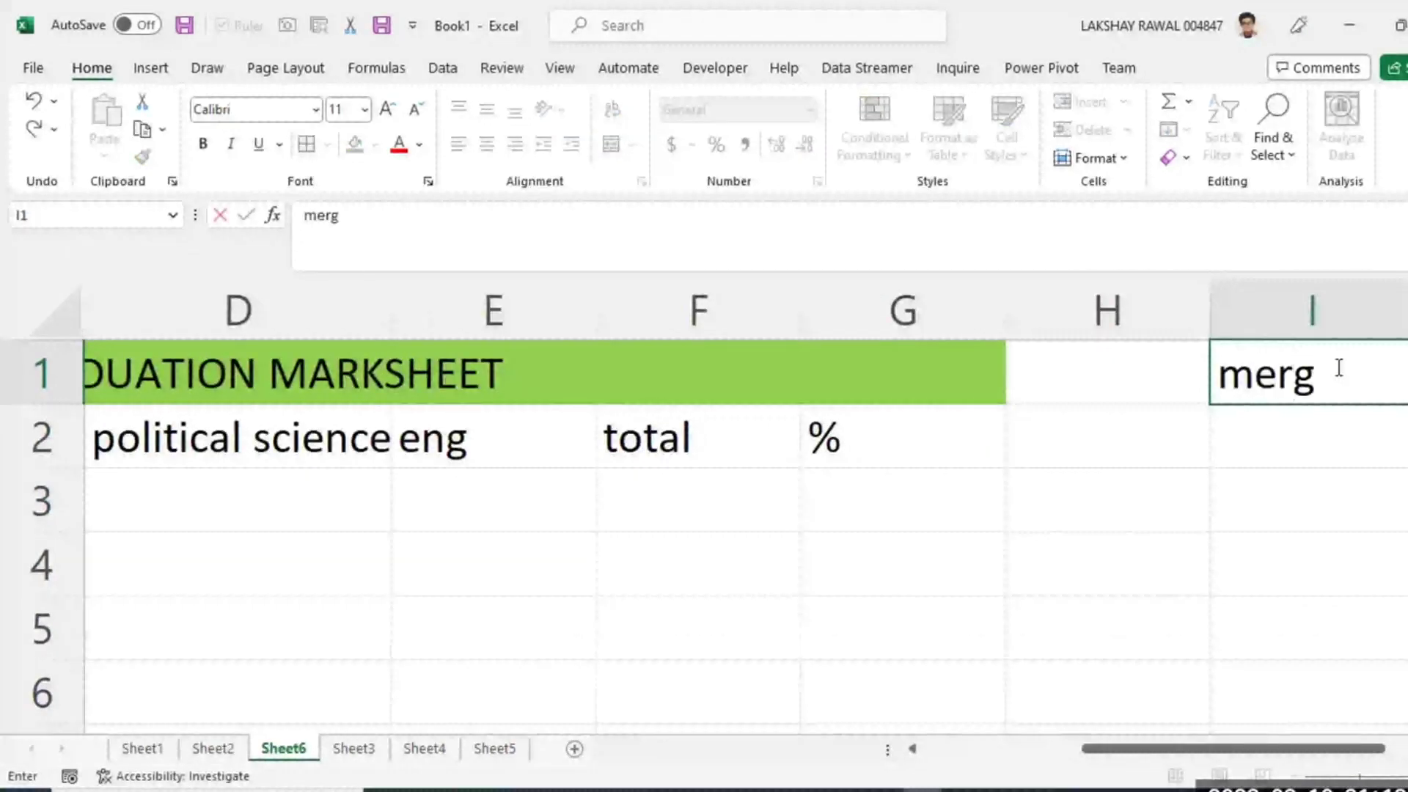
type("ing")
key("Tab")
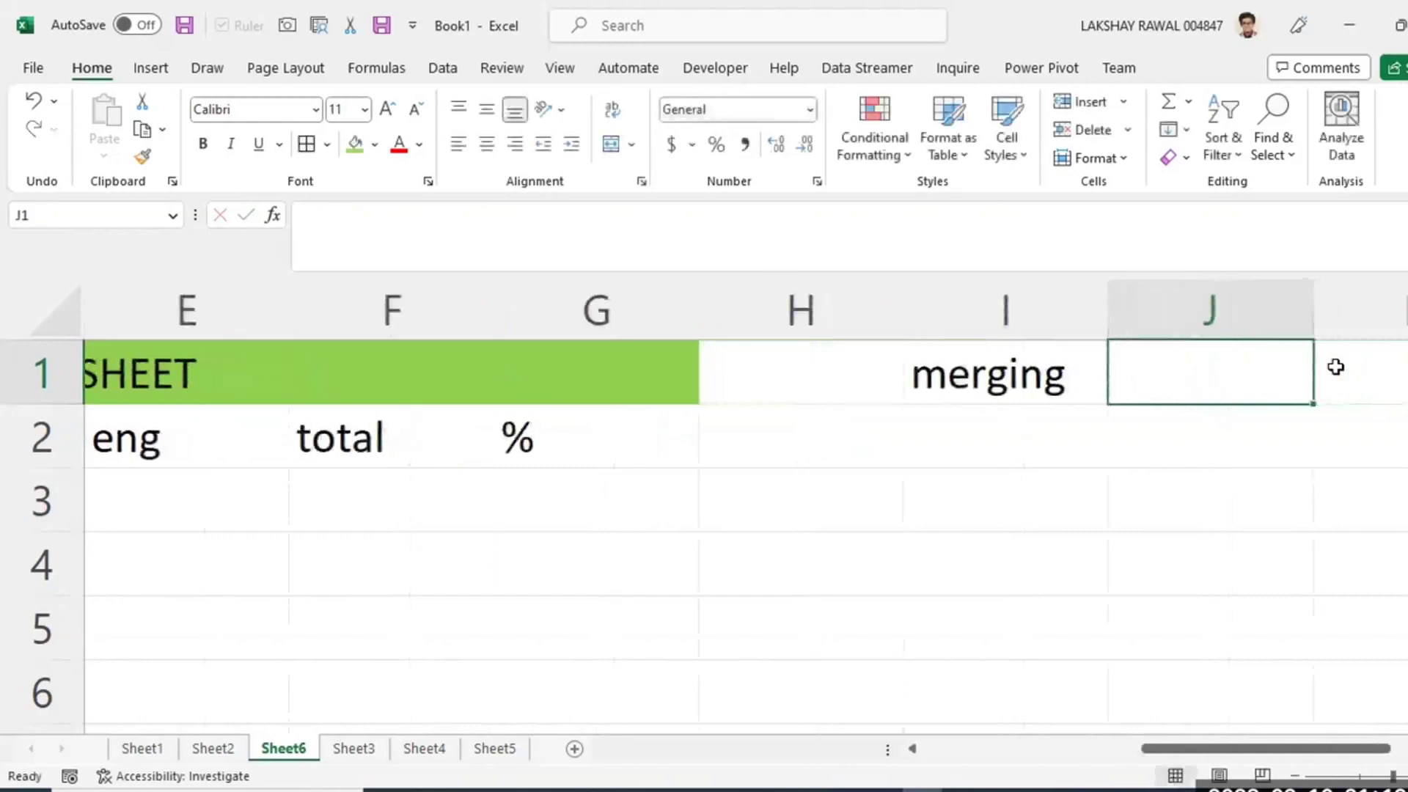
type("combin")
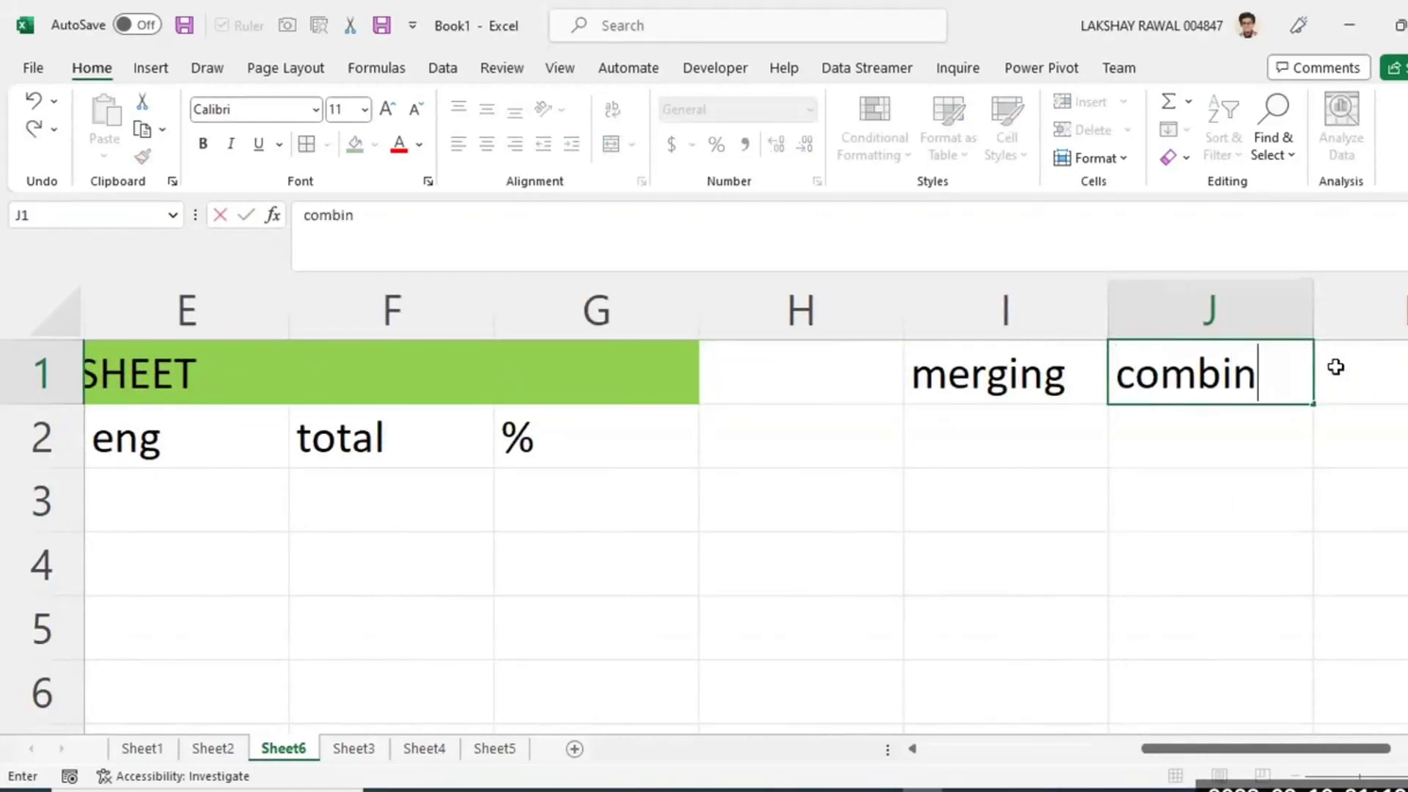
type("ing")
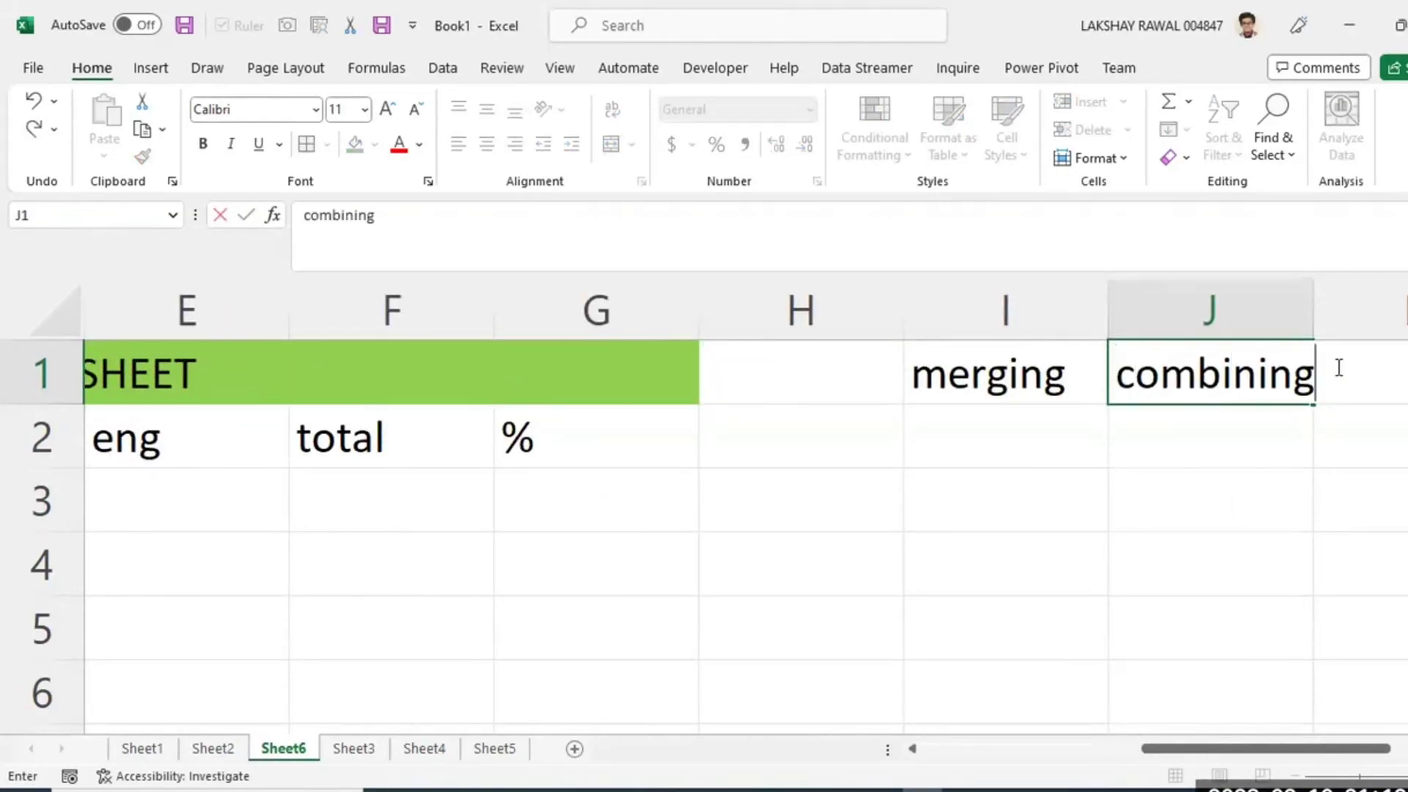
key("BackSpace")
key("BackSpace")
key("BackSpace")
key("BackSpace")
key("BackSpace")
key("BackSpace")
key("BackSpace")
key("BackSpace")
key("BackSpace")
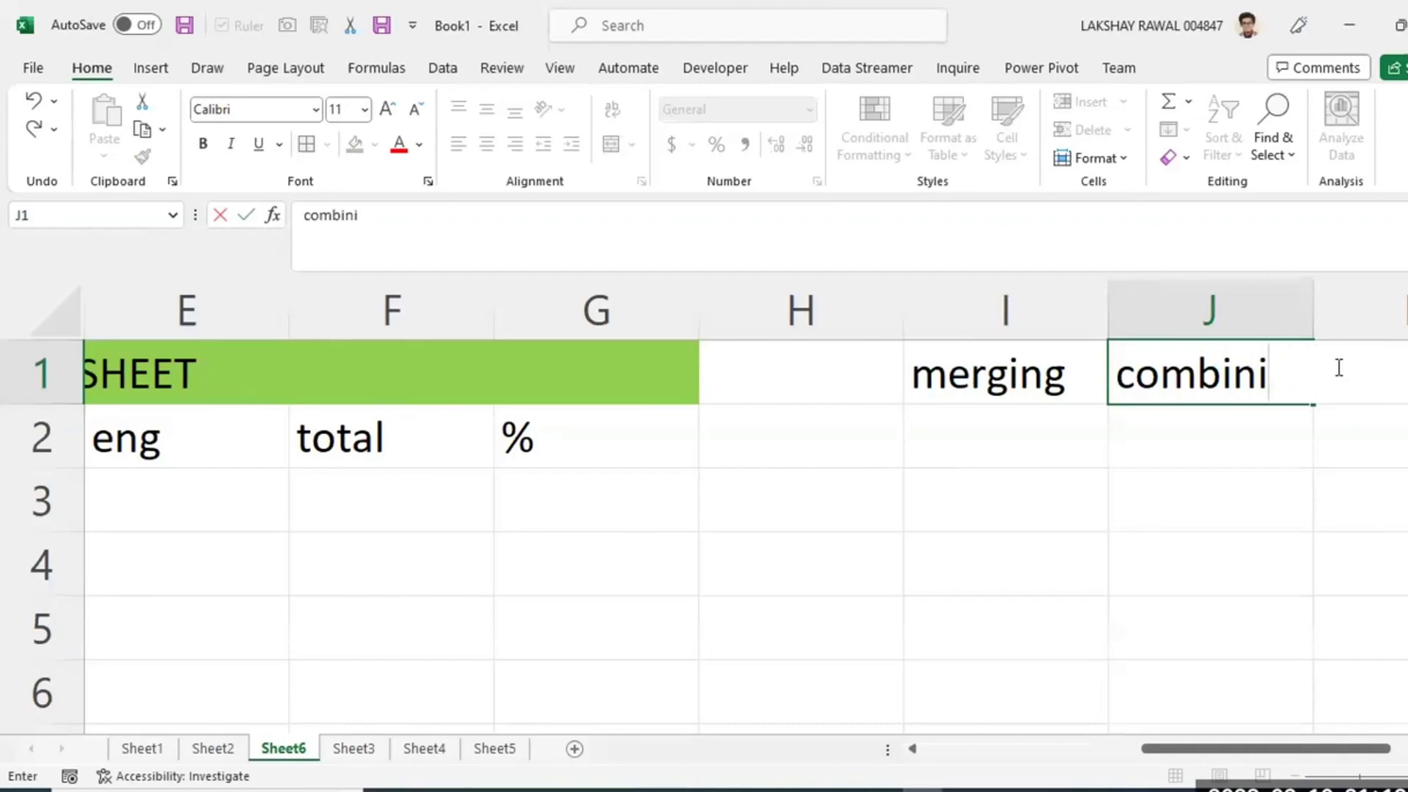
Enter the definition "joining many cells in one bigger cell" in cell J1, beside "merging".
type("j")
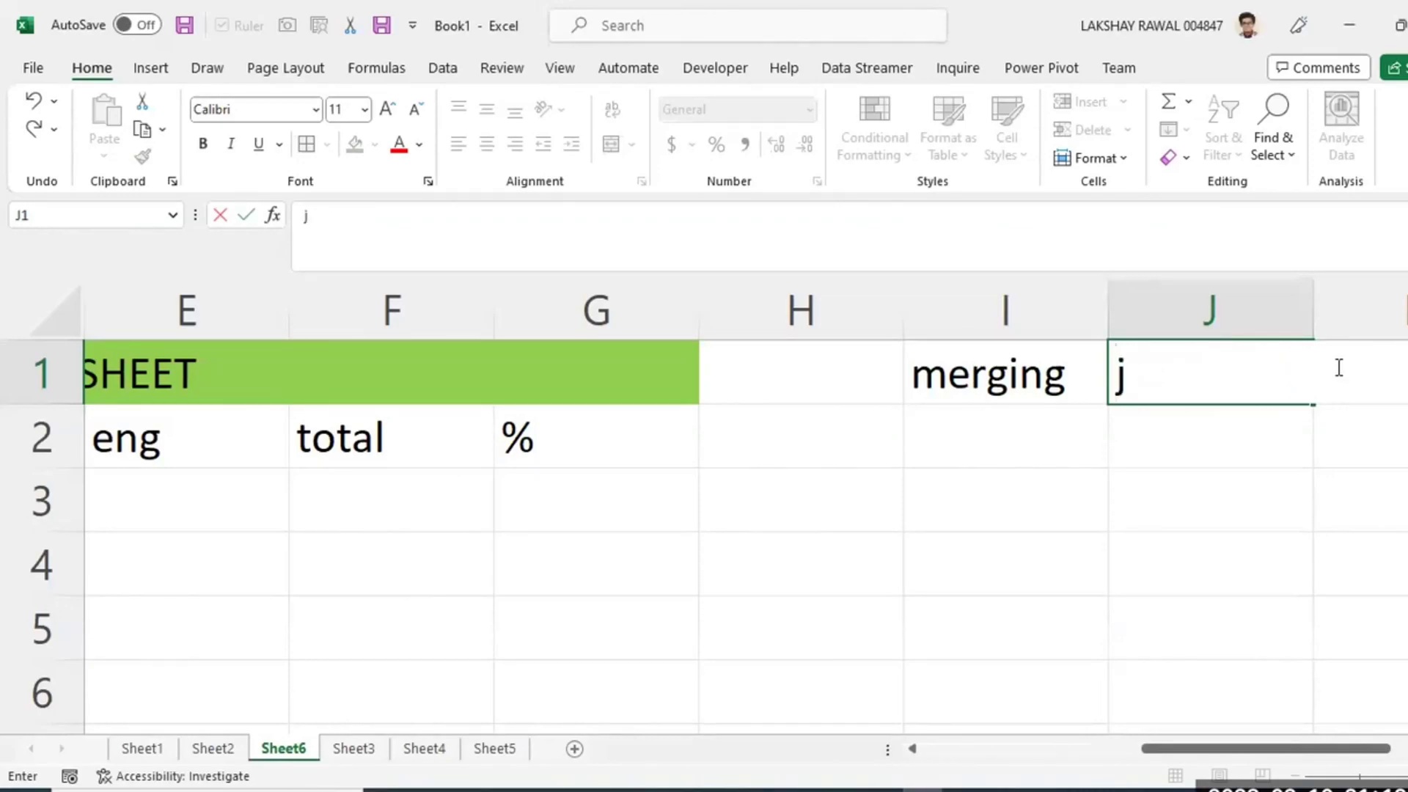
type("i")
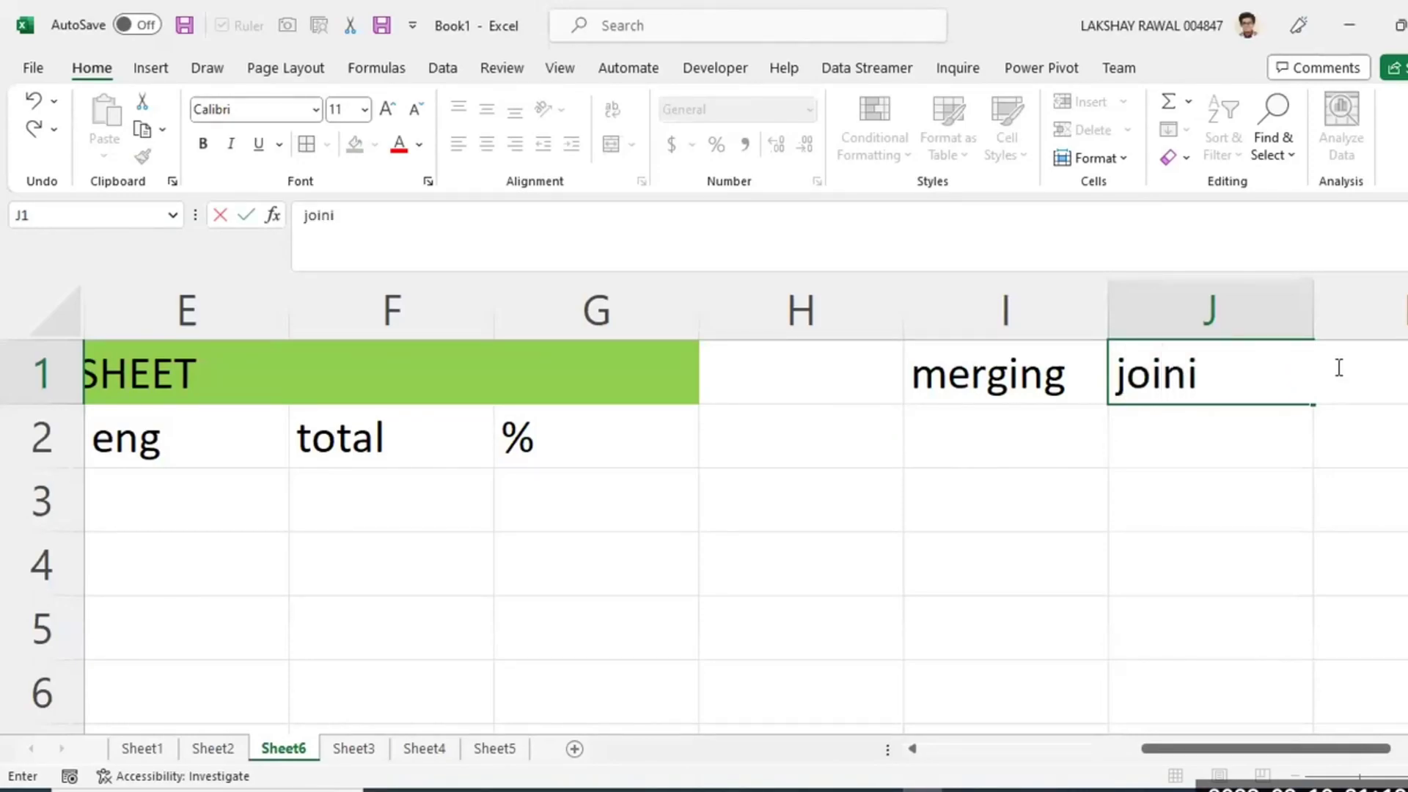
type("oining ma")
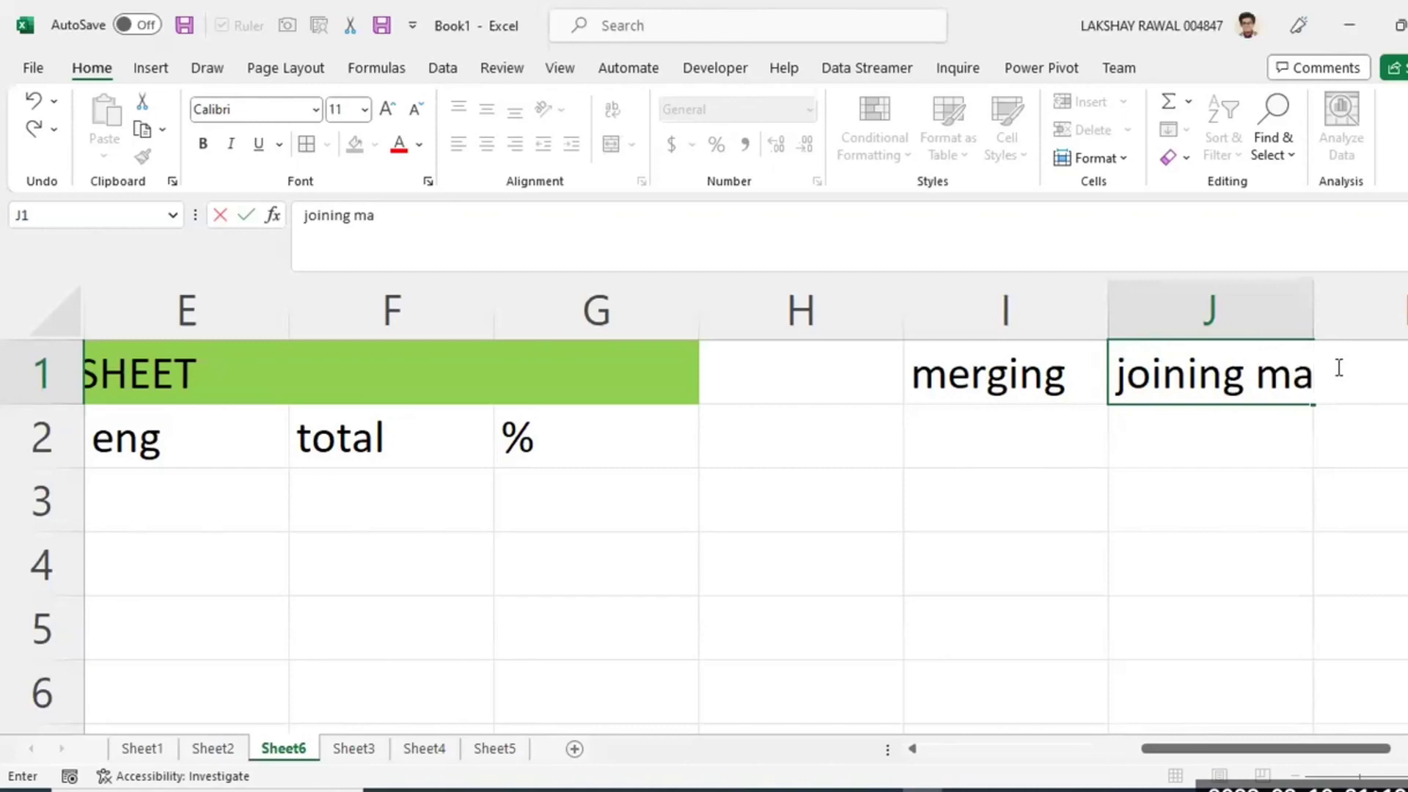
type("ny cells")
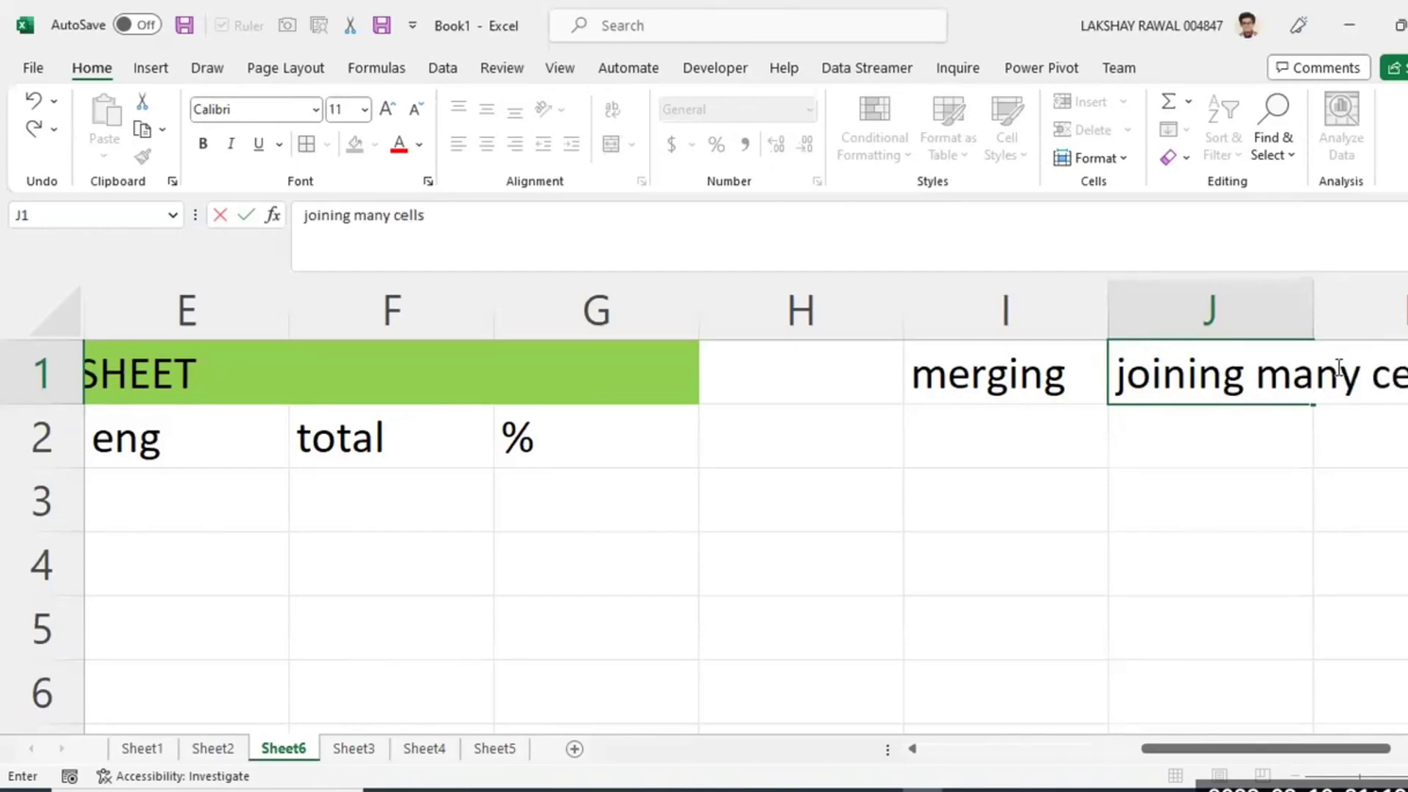
type(" in on")
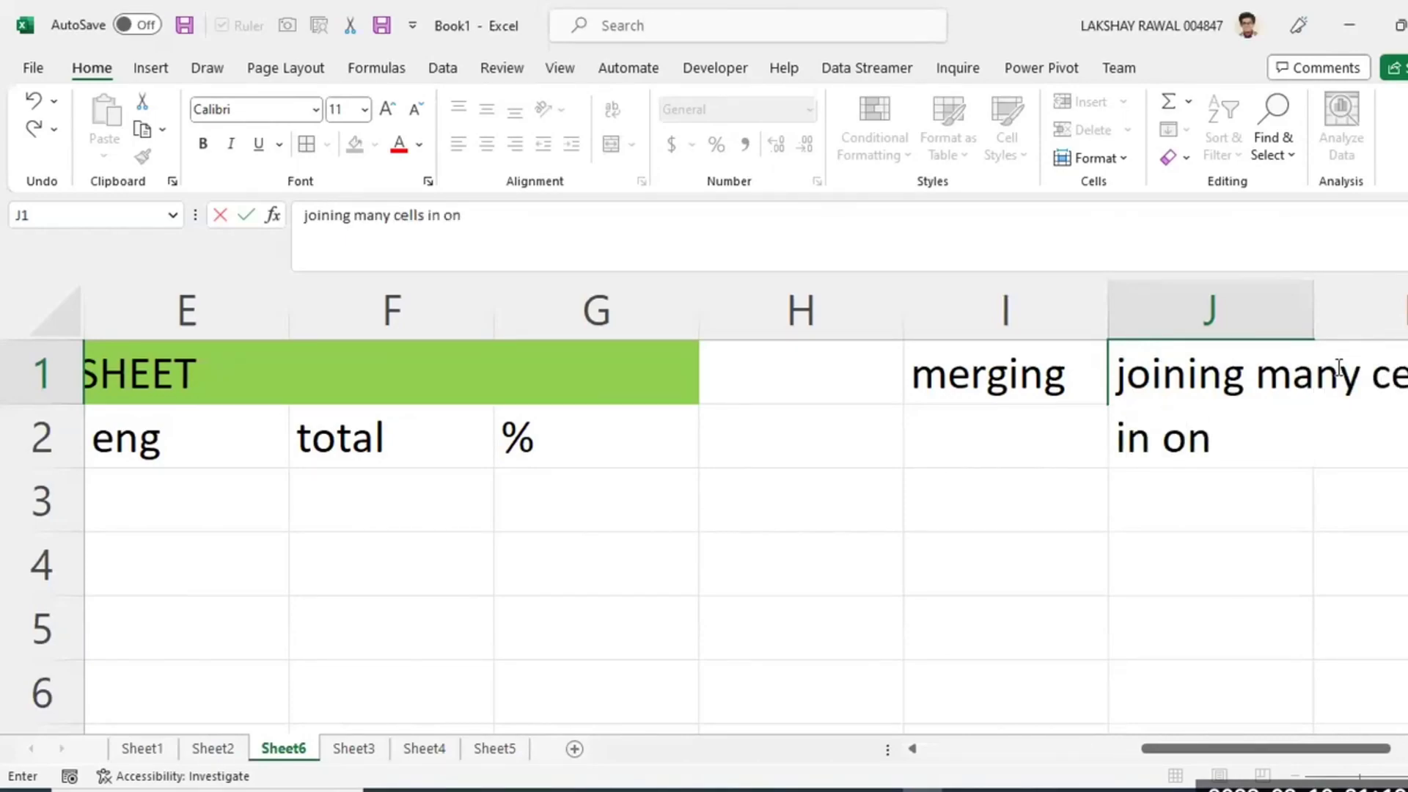
type("e bigger")
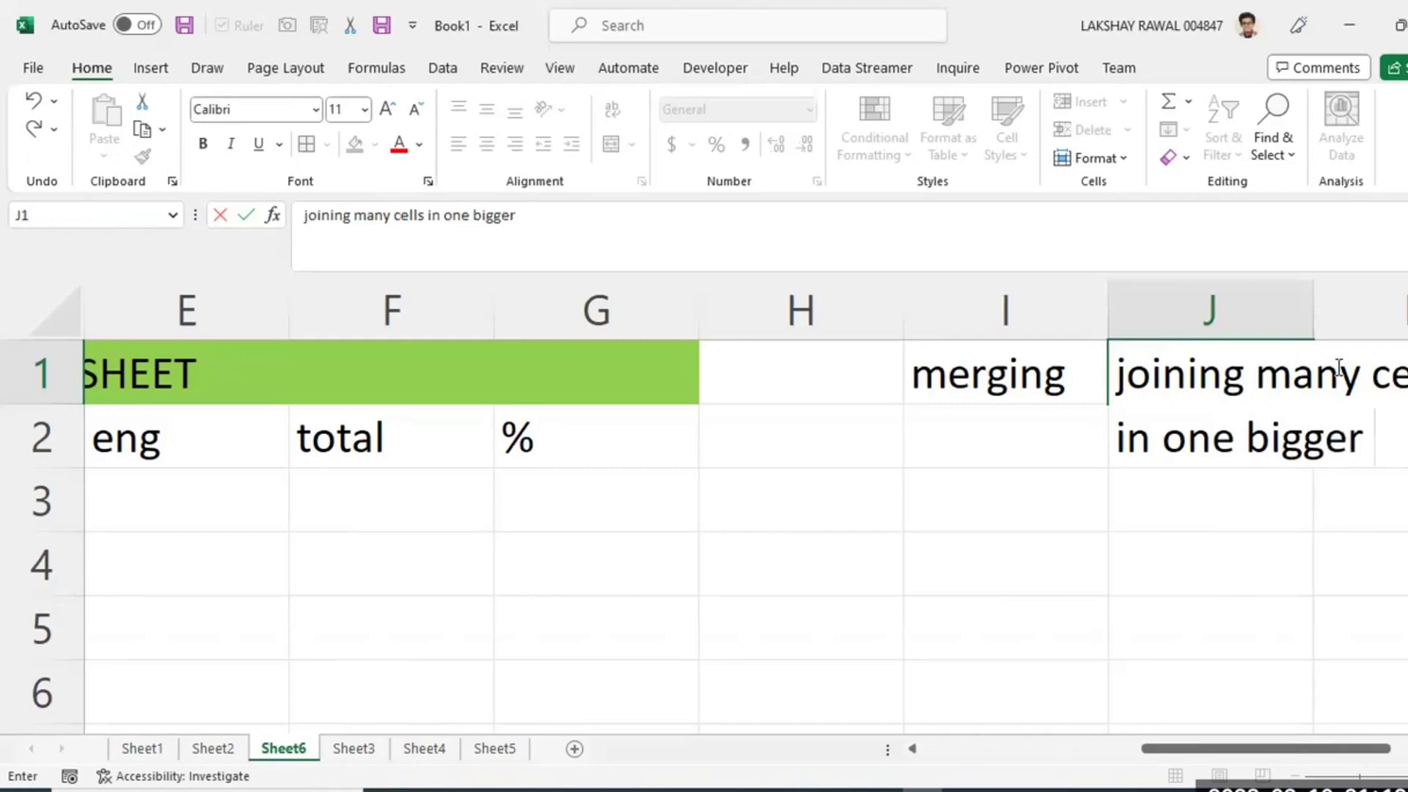
type(" cell")
key("Return")
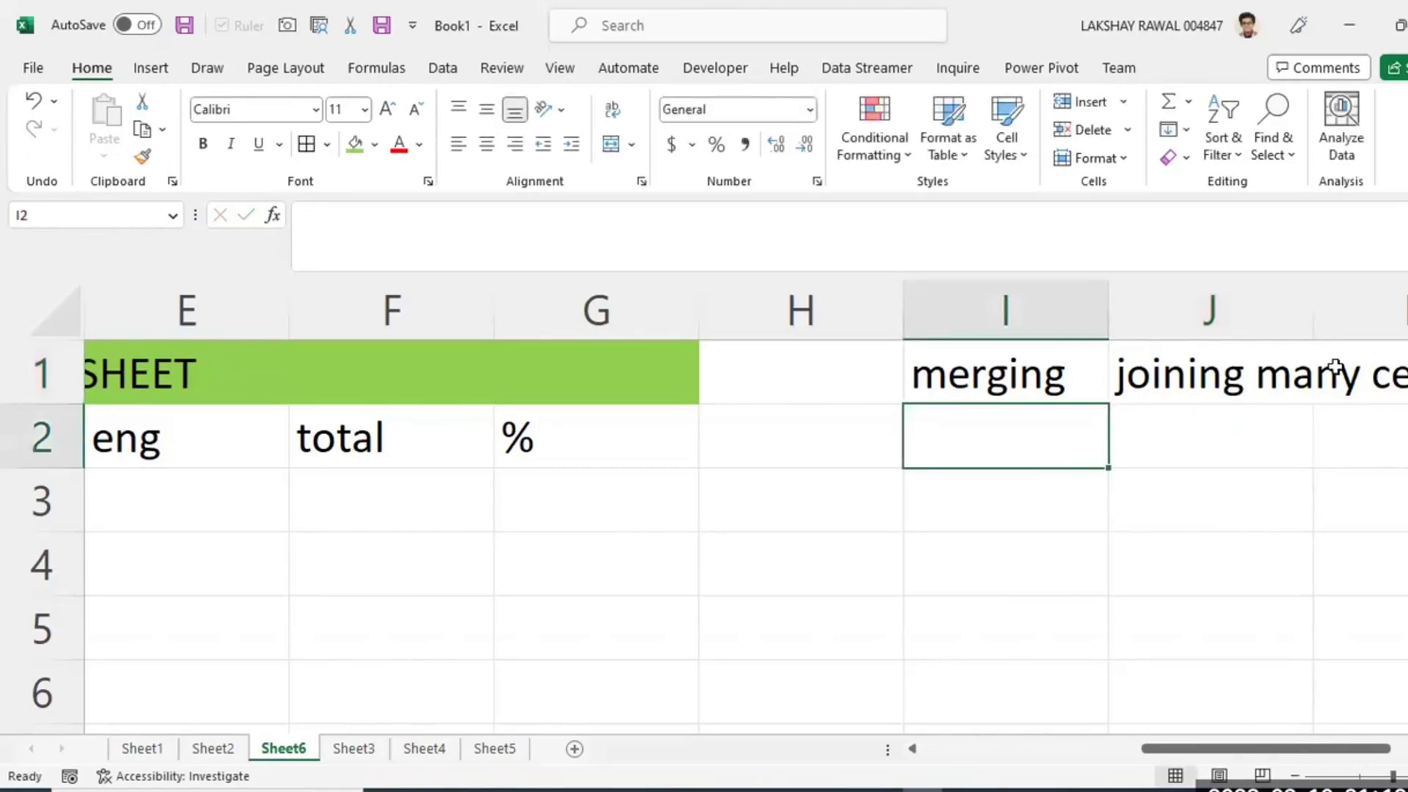
Check the title cell in row 1 and undo the definition text entered in J1.
left_click(1243, 383)
left_click_drag(1301, 750, 1078, 749)
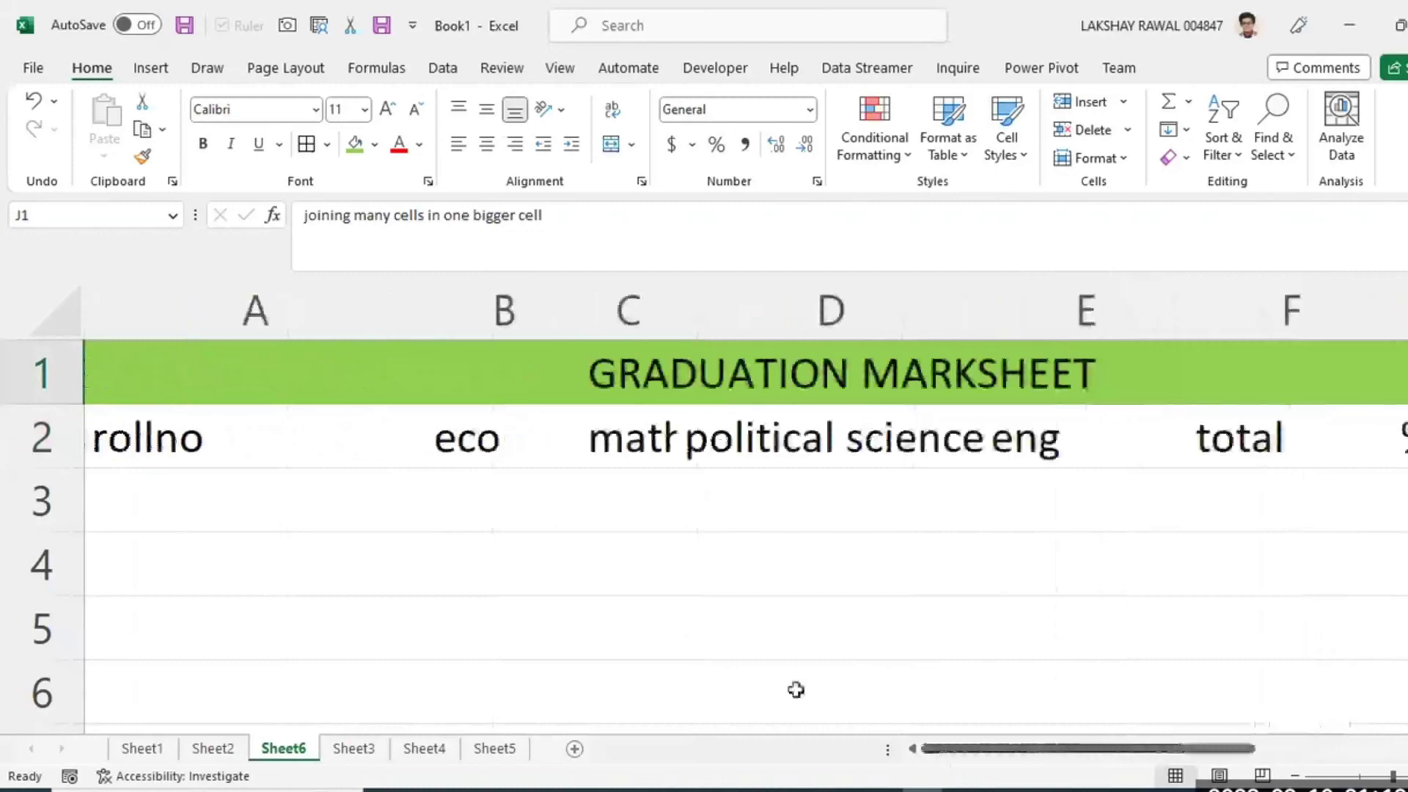
left_click(276, 391)
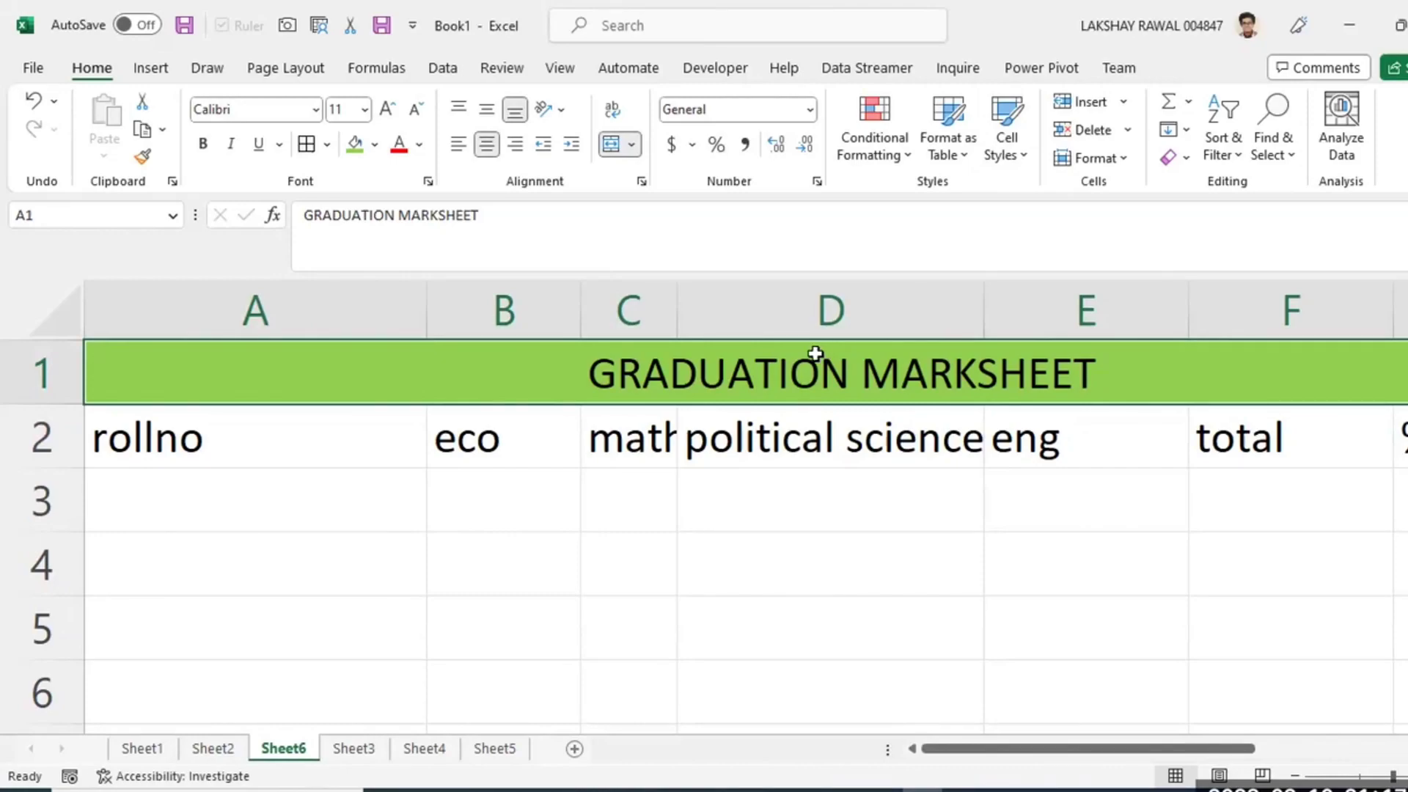
key("ctrl+z")
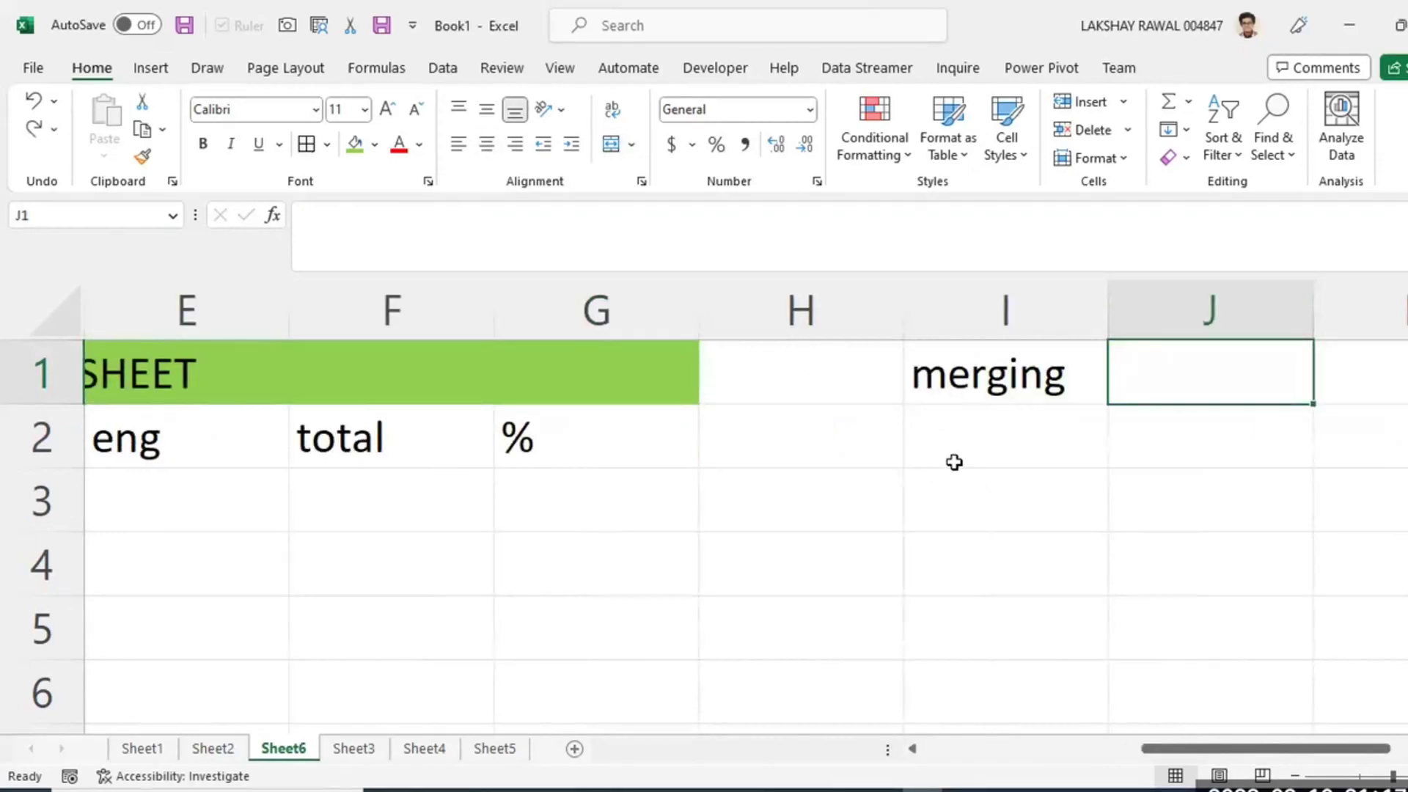
Unmerge the title cell in row 1 and widen column A to fit the text "GRADUATION MARKSHEET".
left_click_drag(1200, 748, 1042, 748)
left_click(794, 377)
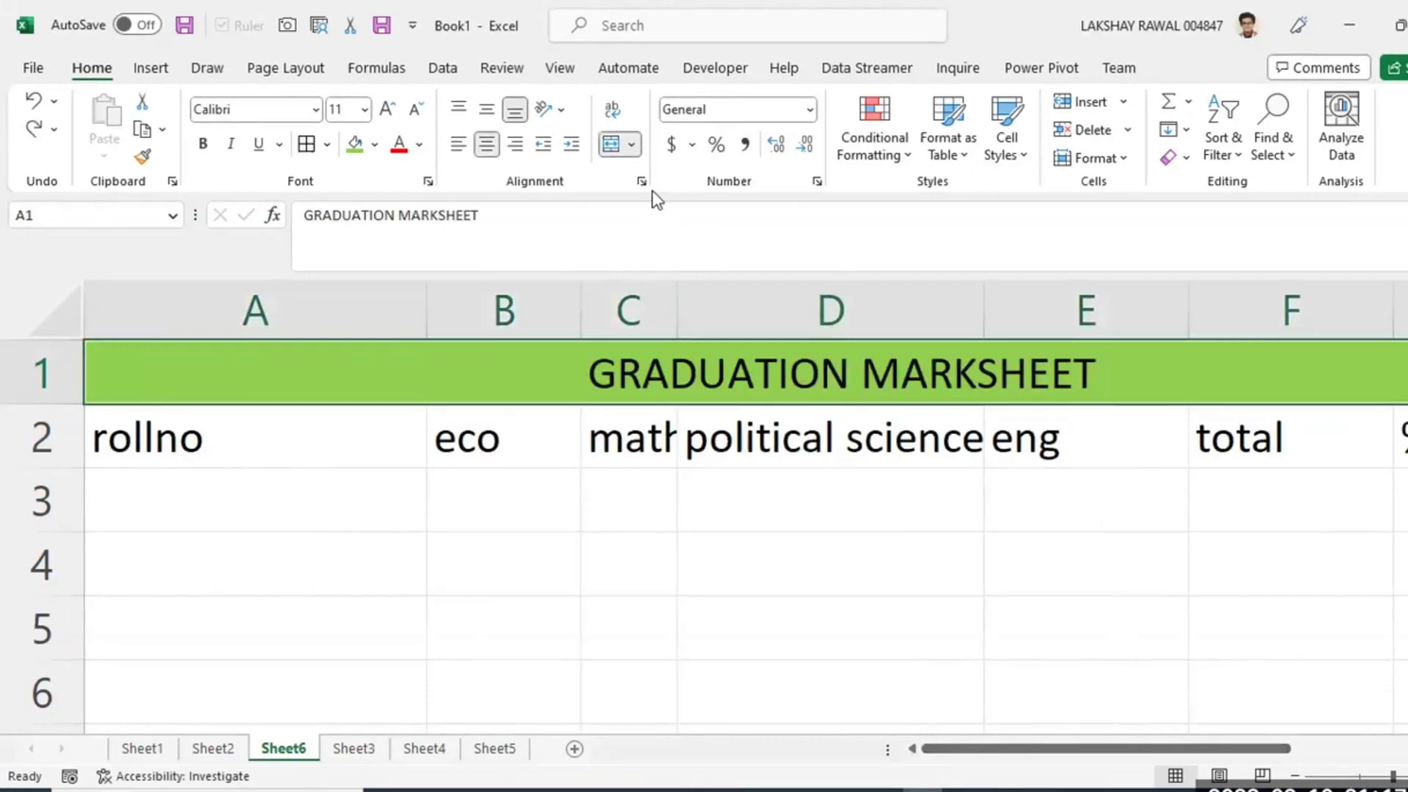
left_click(620, 147)
left_click(644, 595)
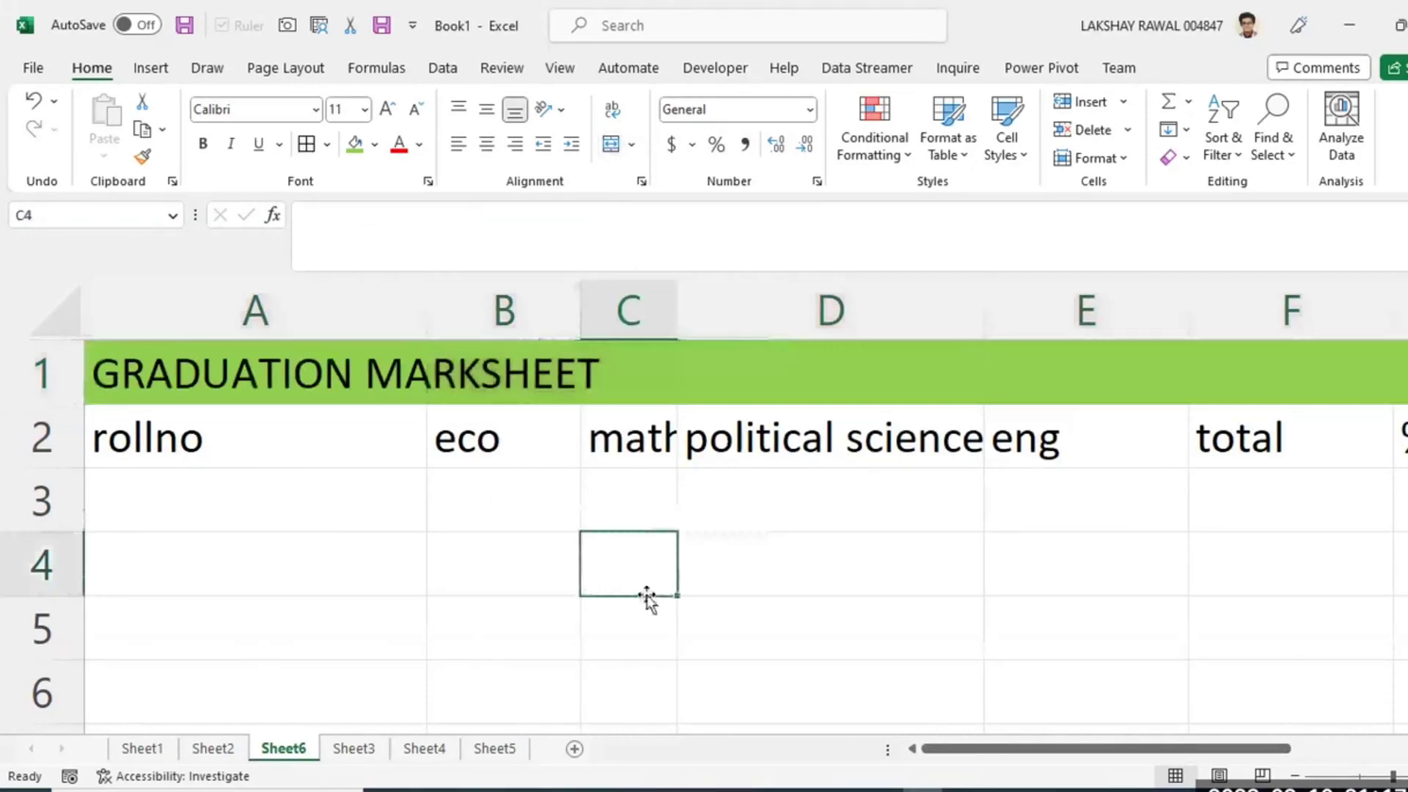
left_click(346, 355)
double_click(424, 306)
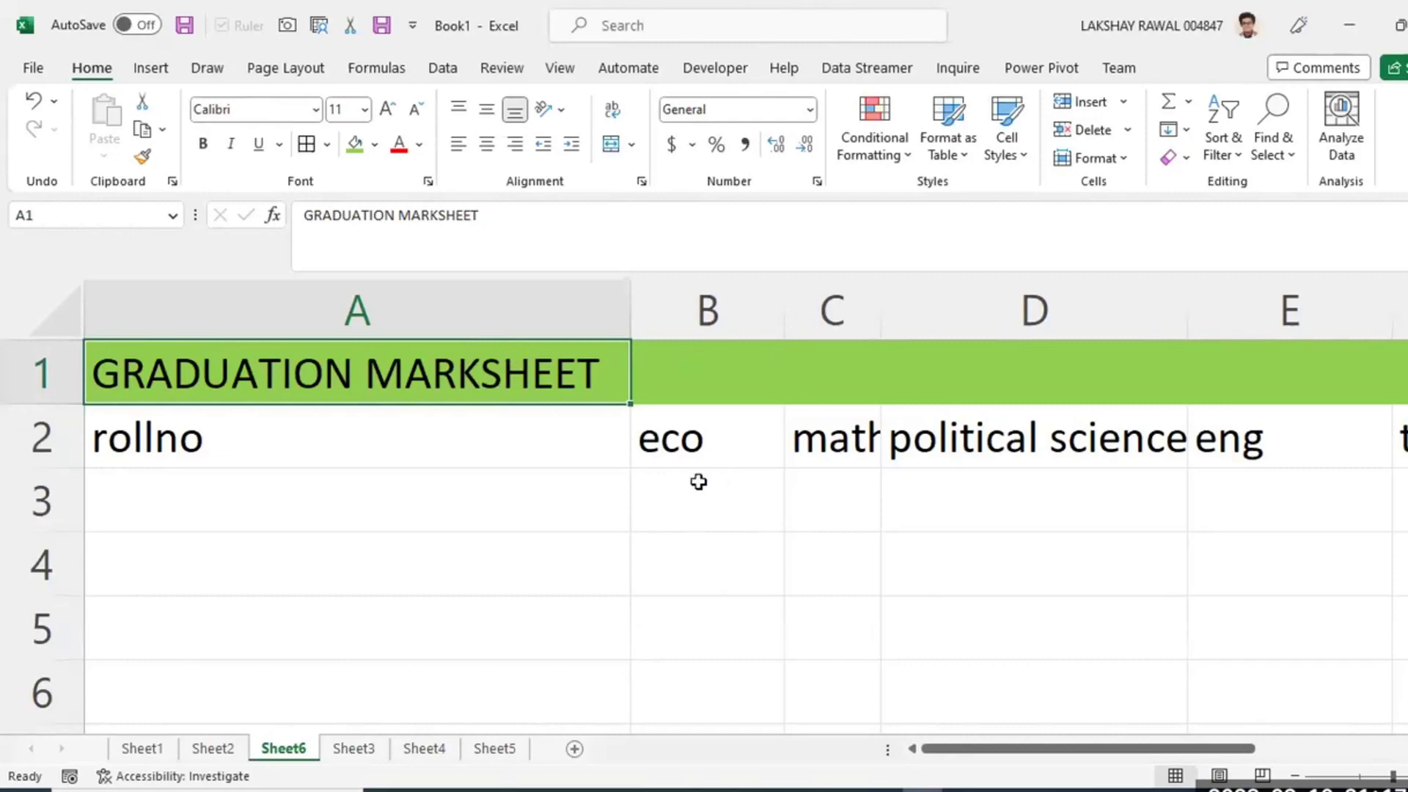
Merge and center the title across A1:G1 again, above the marksheet's column headings.
left_click_drag(1047, 747, 1078, 766)
left_click(1247, 378)
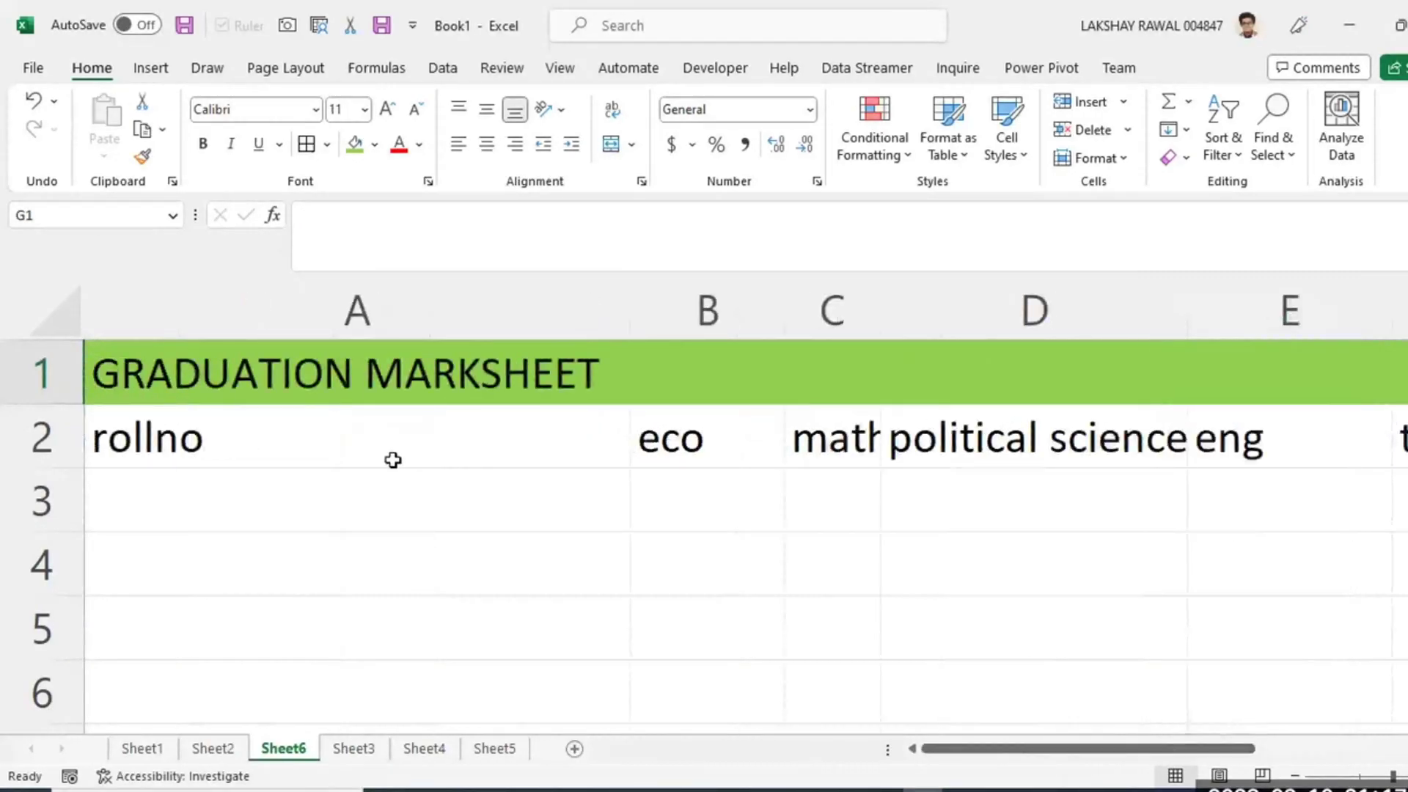
left_click(241, 397)
left_click_drag(241, 396, 1107, 403)
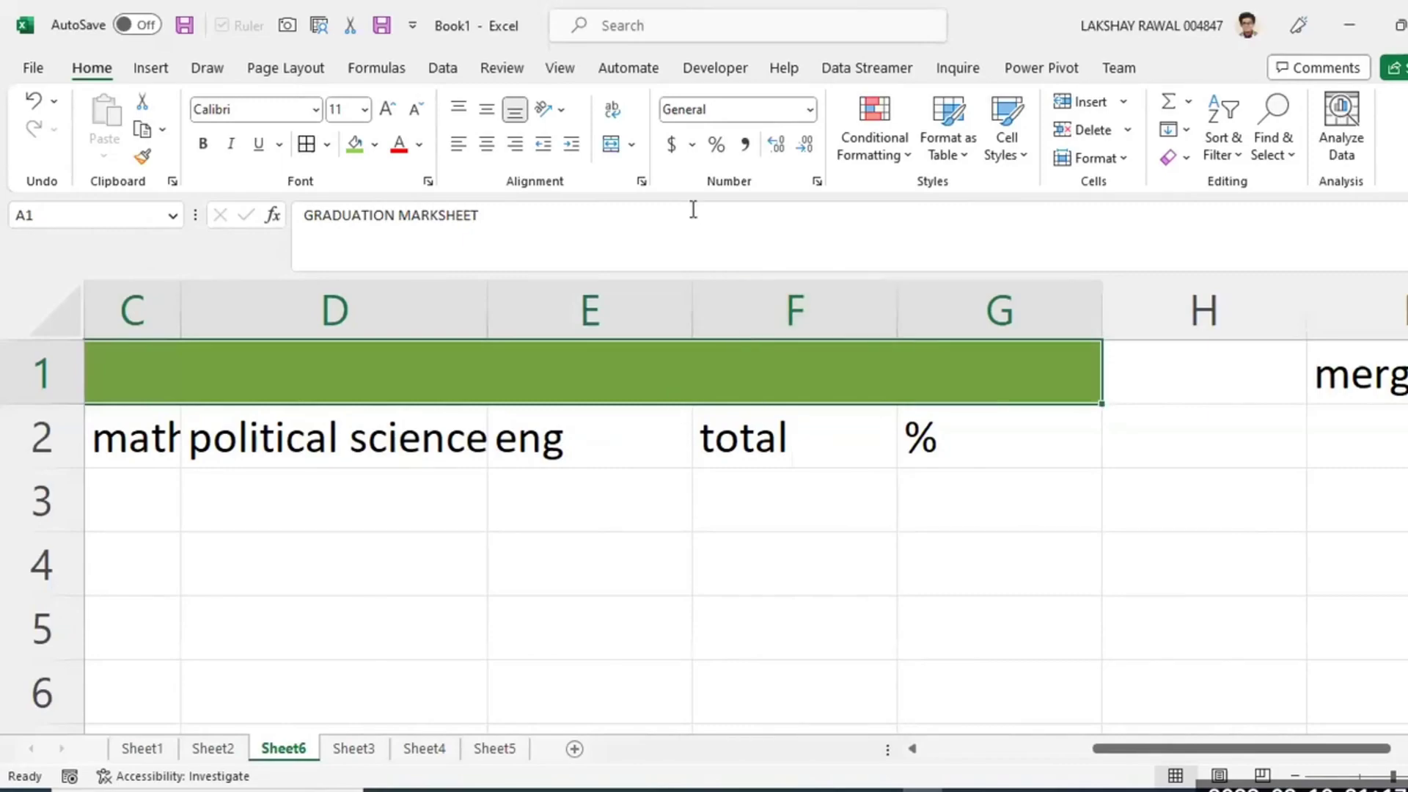
left_click(608, 150)
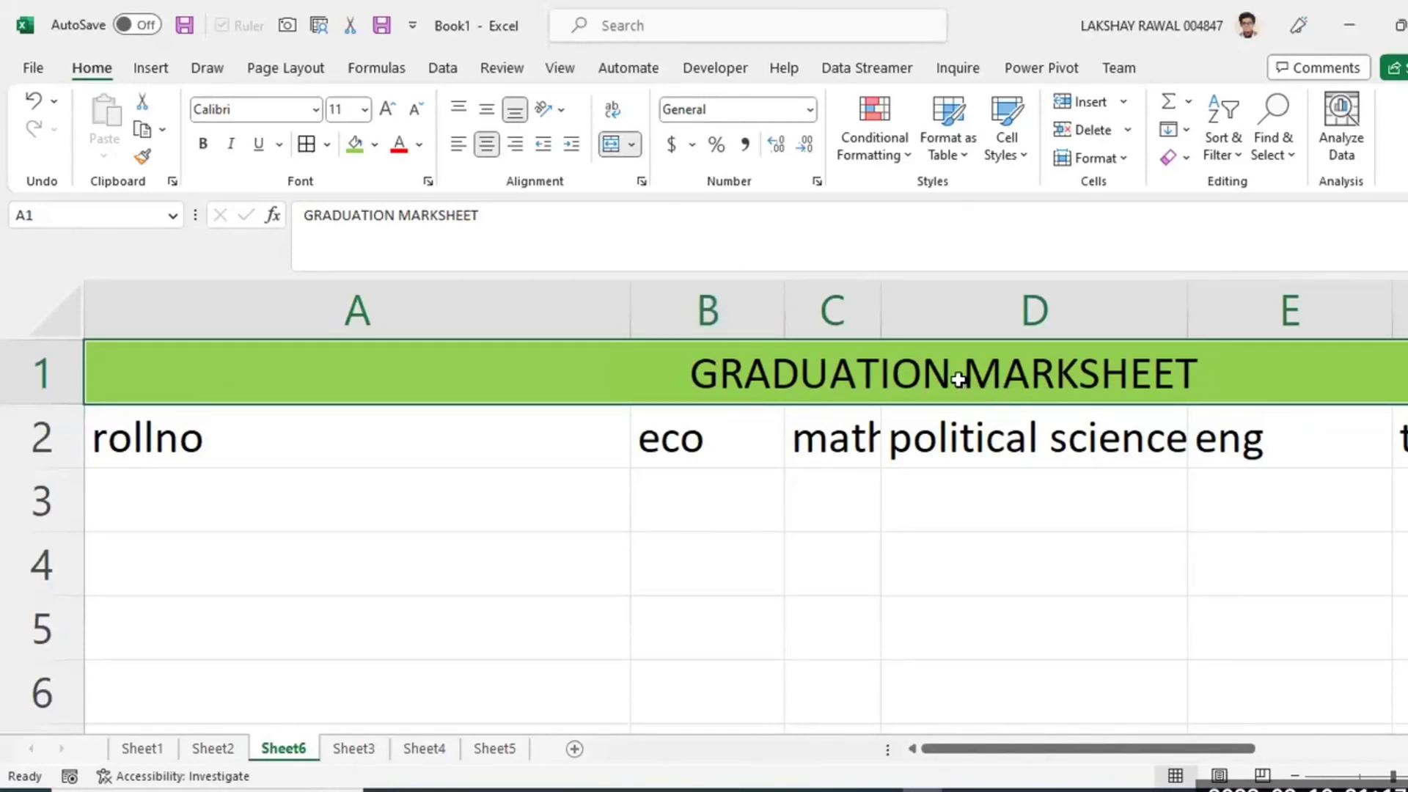
Clear the title from the merged cell and enter "graduation marksheet" in its place.
key("Delete")
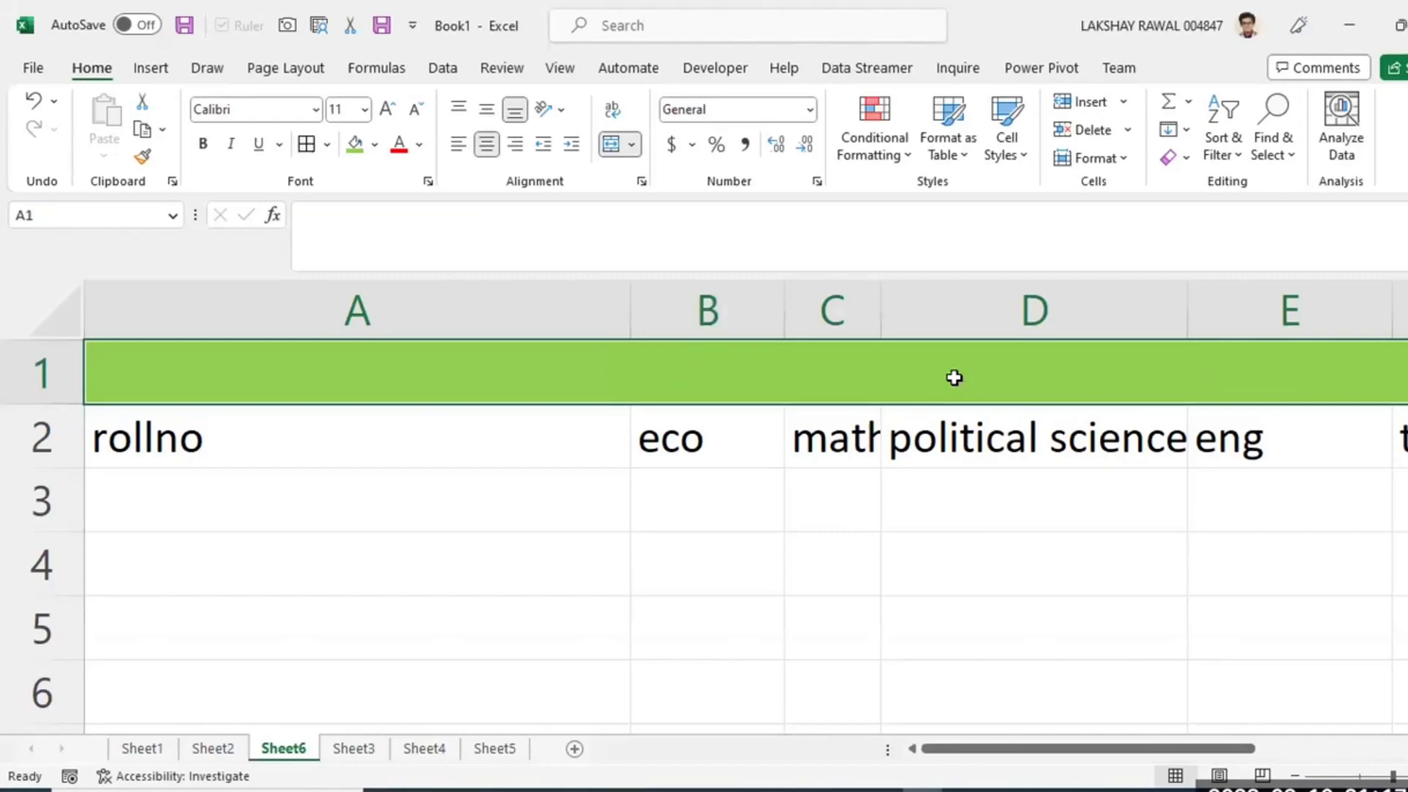
left_click(922, 477)
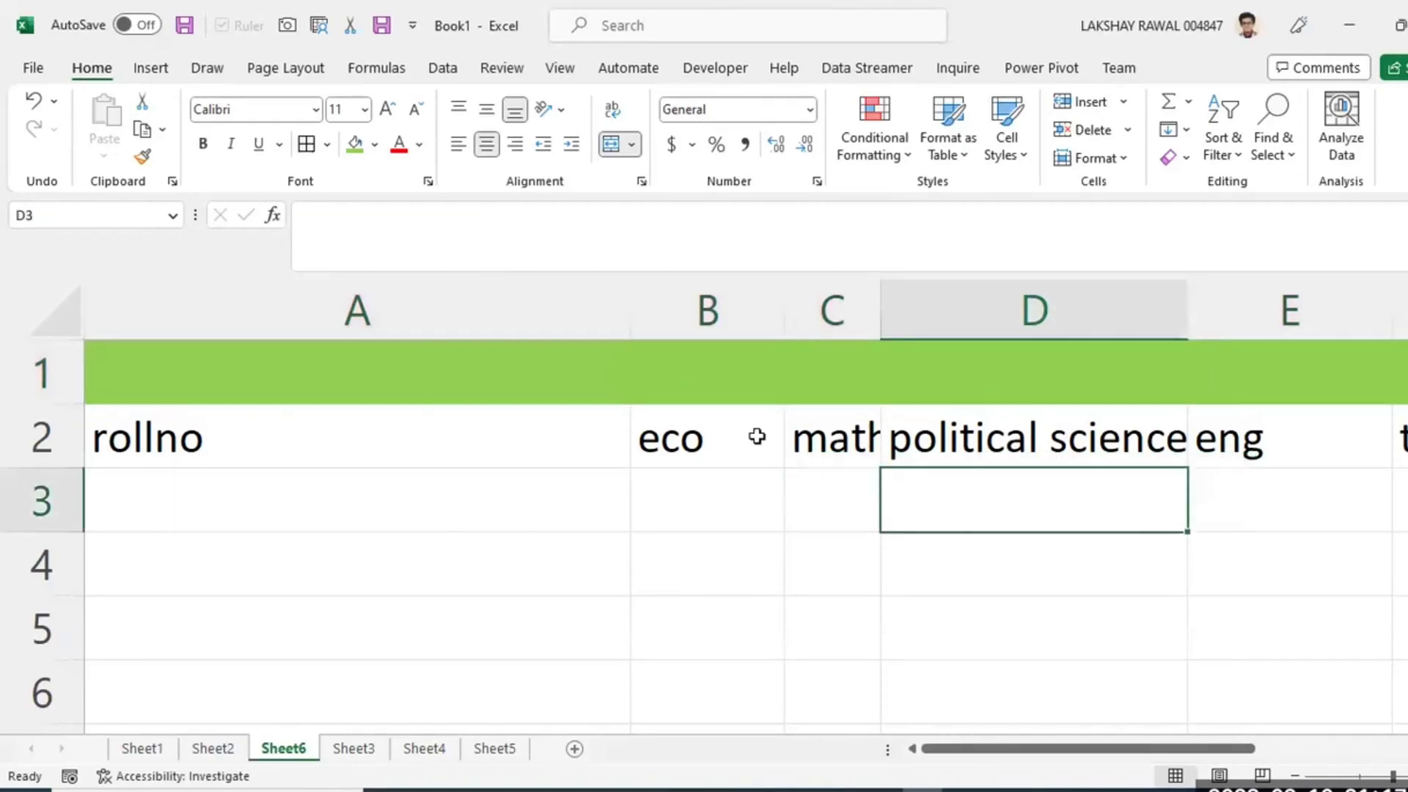
left_click(632, 389)
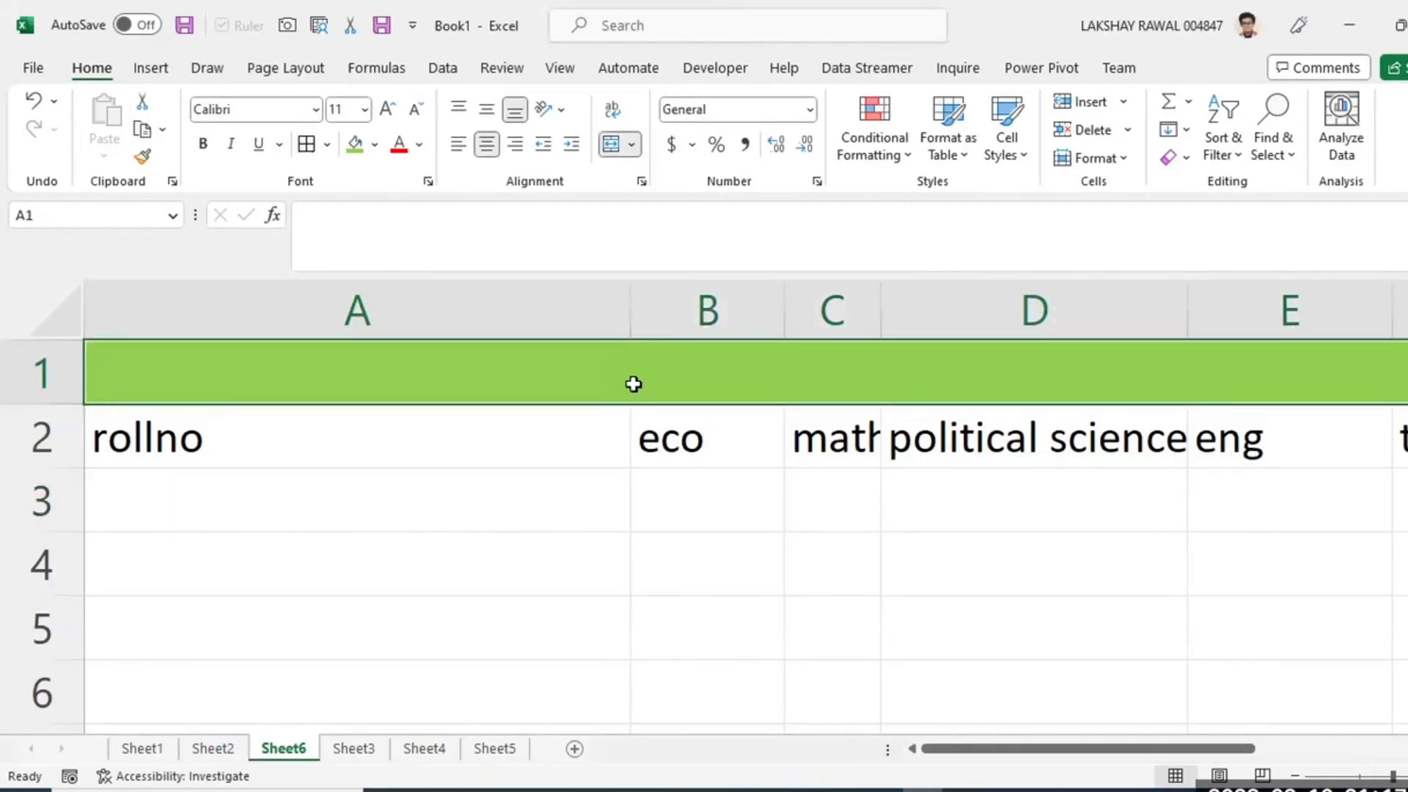
type("graduatio")
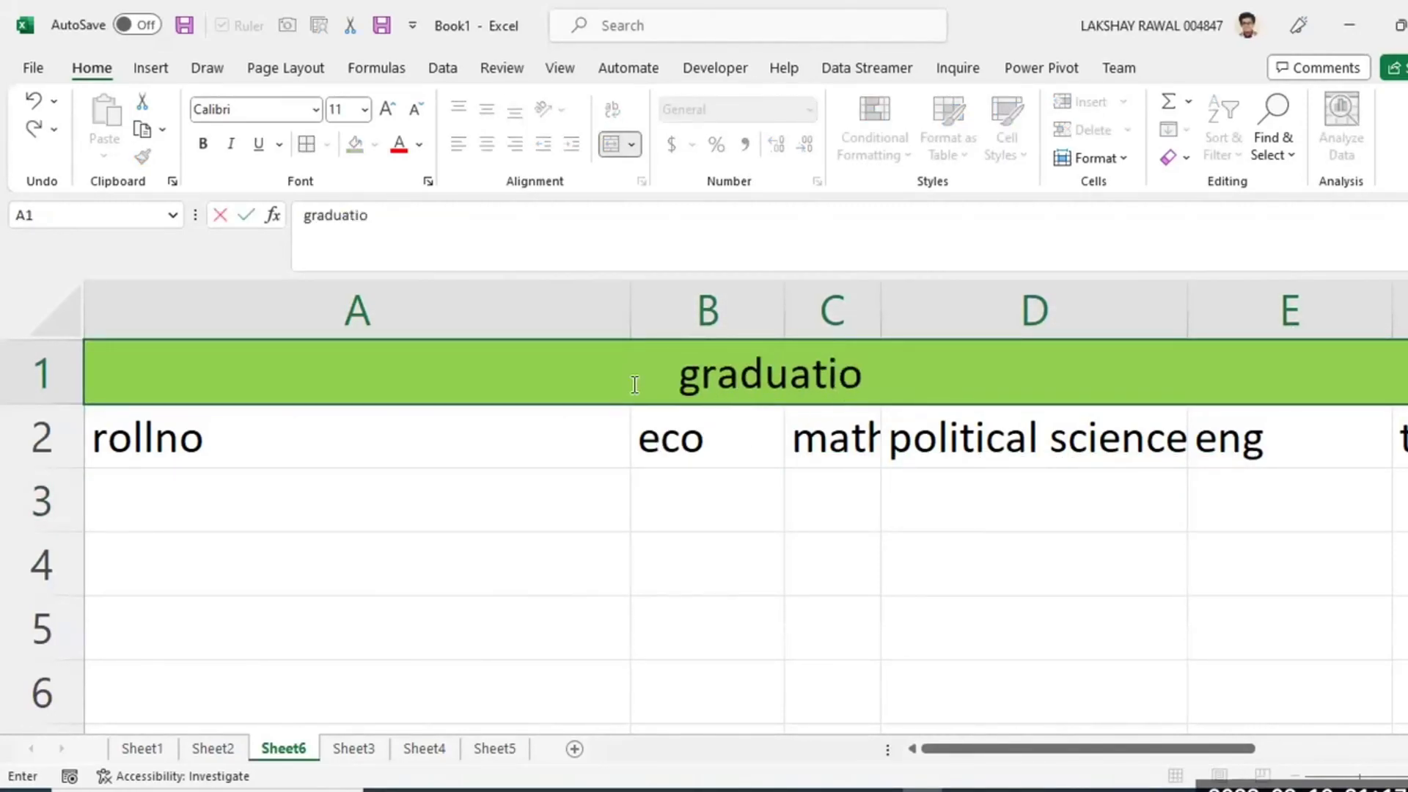
type("n marksheeyt")
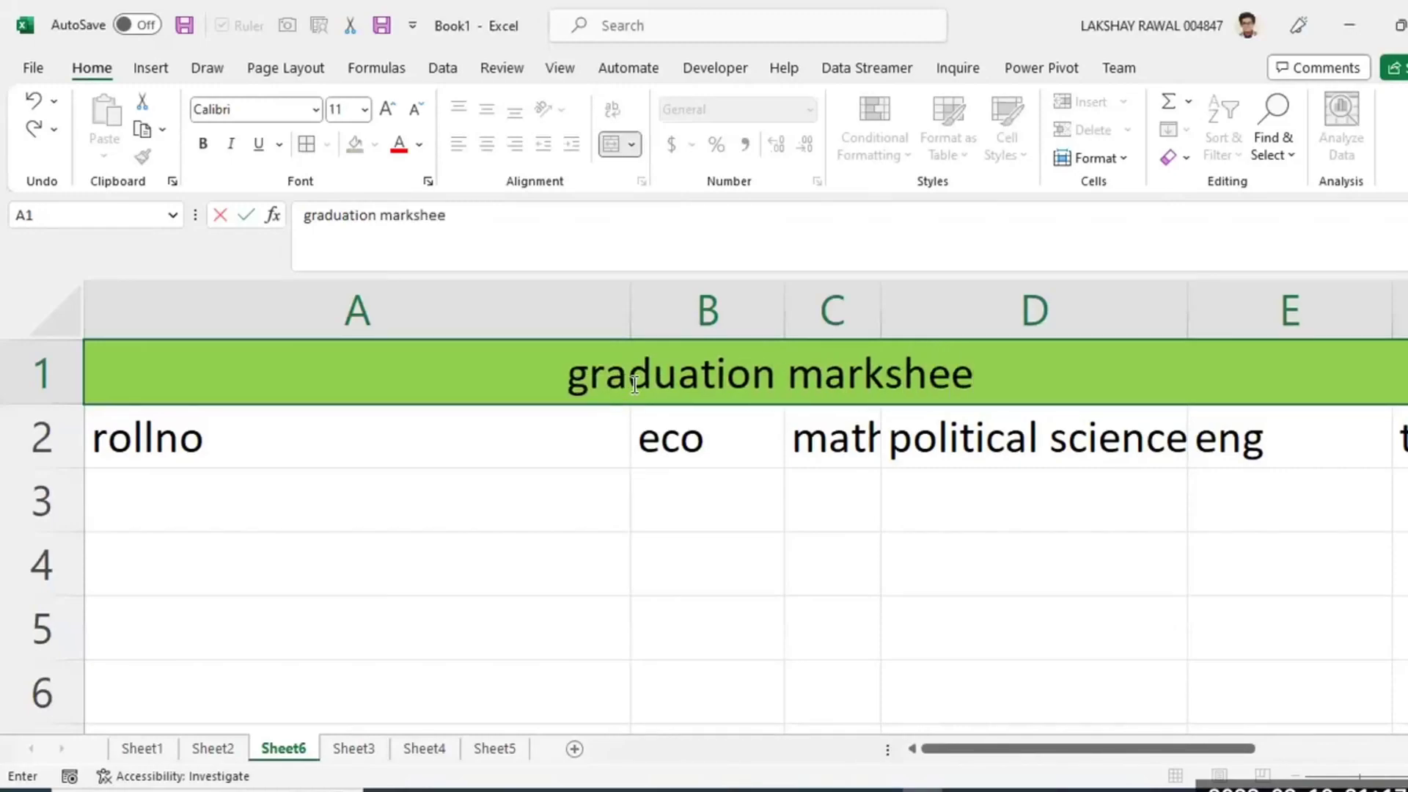
key("BackSpace")
key("BackSpace")
type("t")
key("Return")
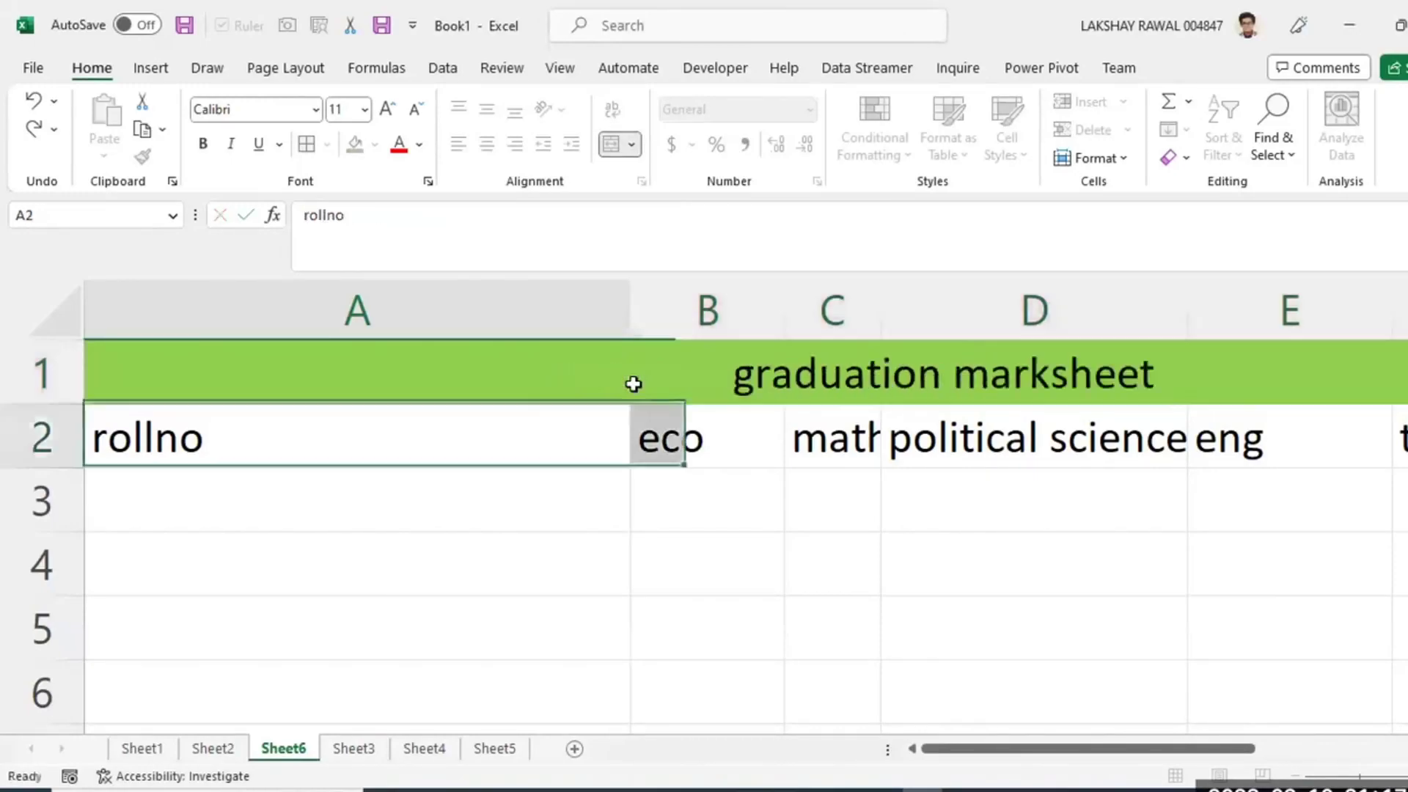
Toggle the title's merge off and on, and review the available merge options.
left_click(633, 383)
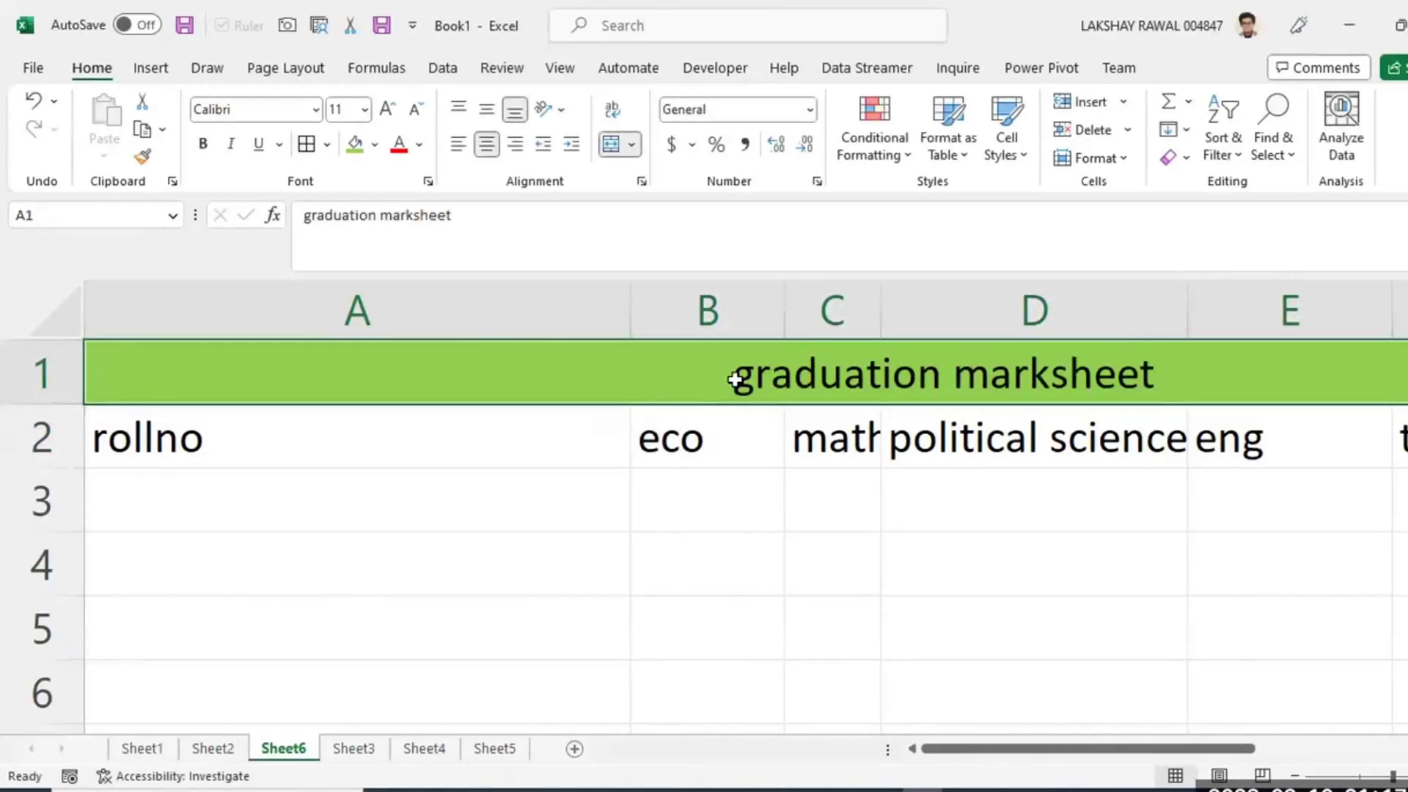
left_click(611, 144)
left_click(614, 151)
left_click(633, 144)
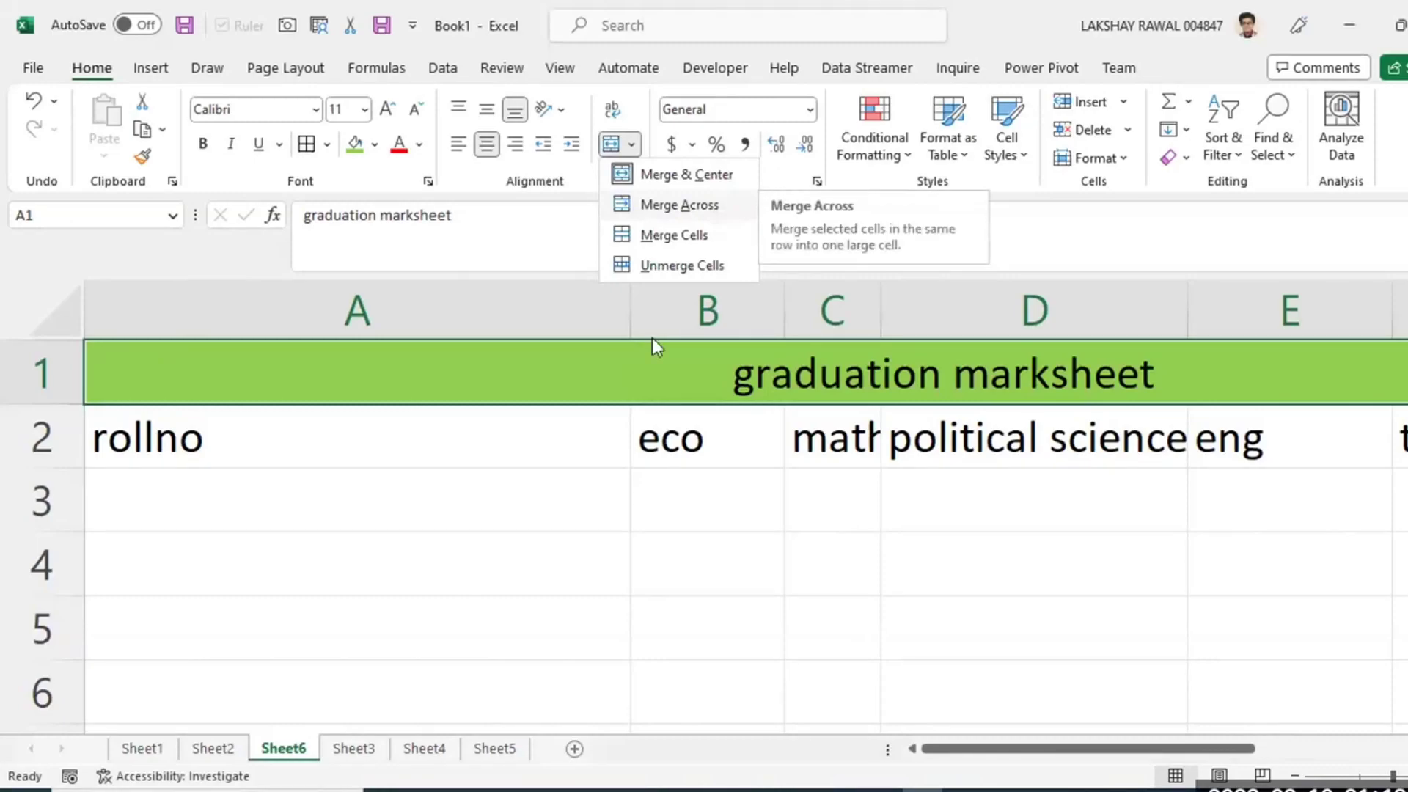
left_click(723, 430)
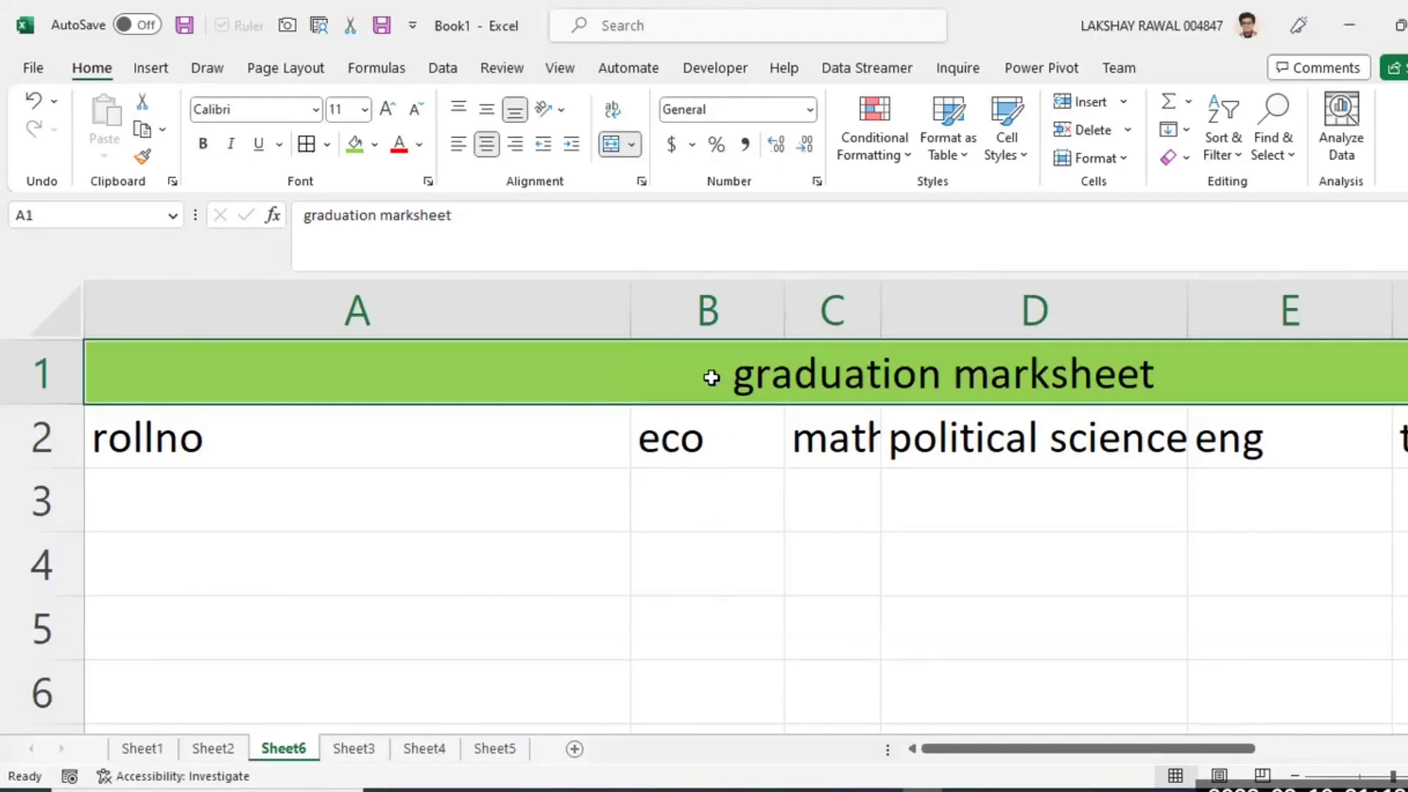
left_click(386, 367)
Fill cells F4:G5 with yellow and apply all borders to them.
left_click_drag(1099, 748, 1368, 649)
left_click(375, 145)
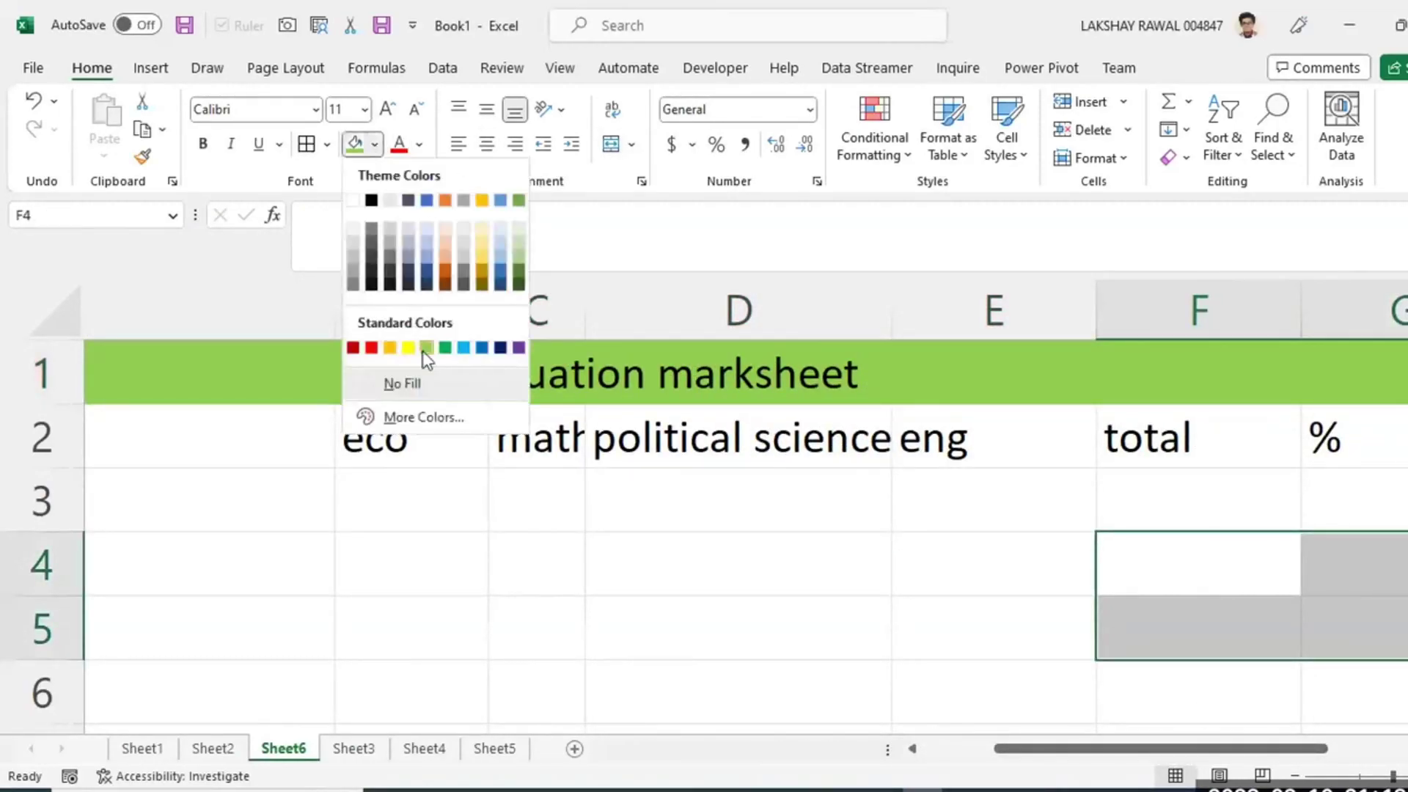
left_click(411, 350)
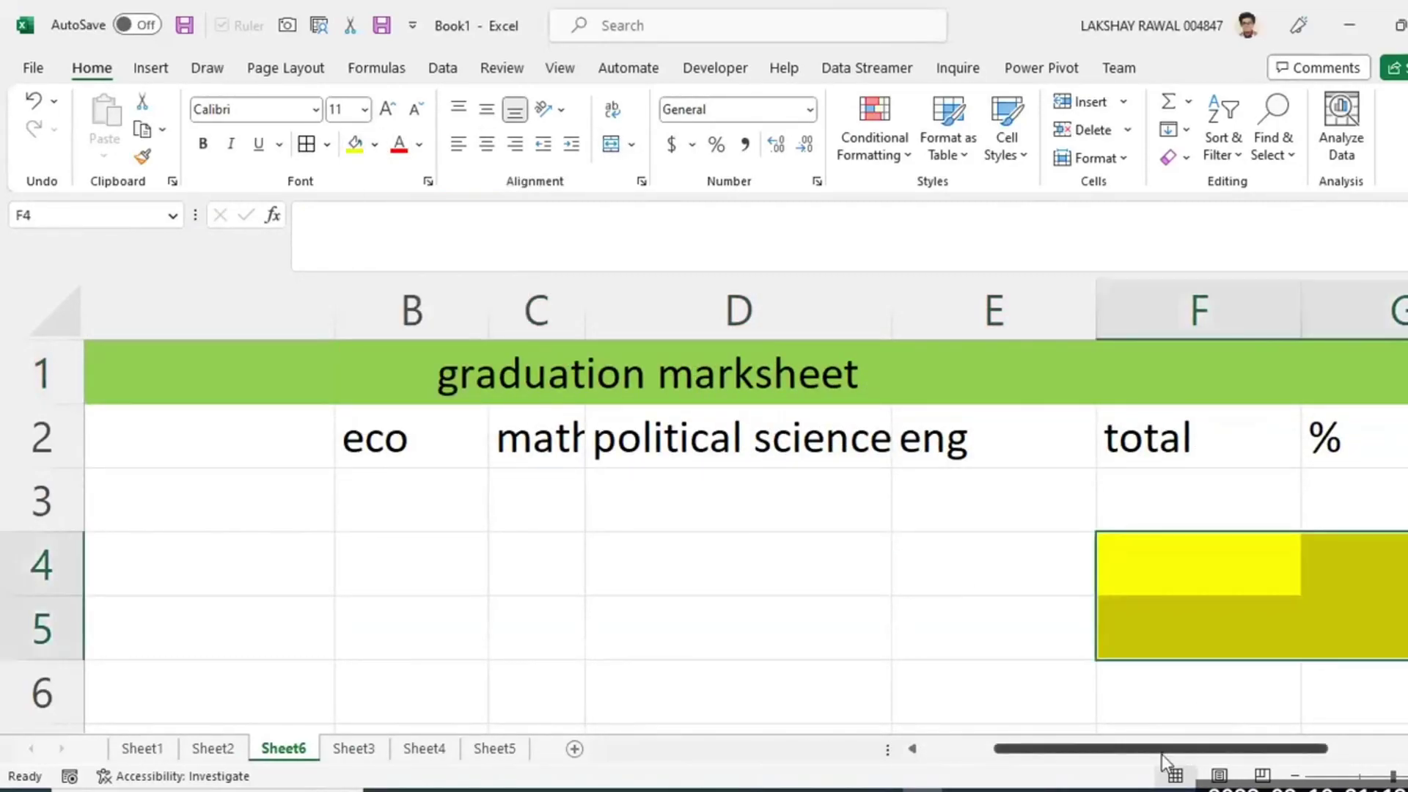
left_click_drag(1162, 754, 1281, 752)
left_click(1115, 632)
left_click_drag(769, 570, 953, 635)
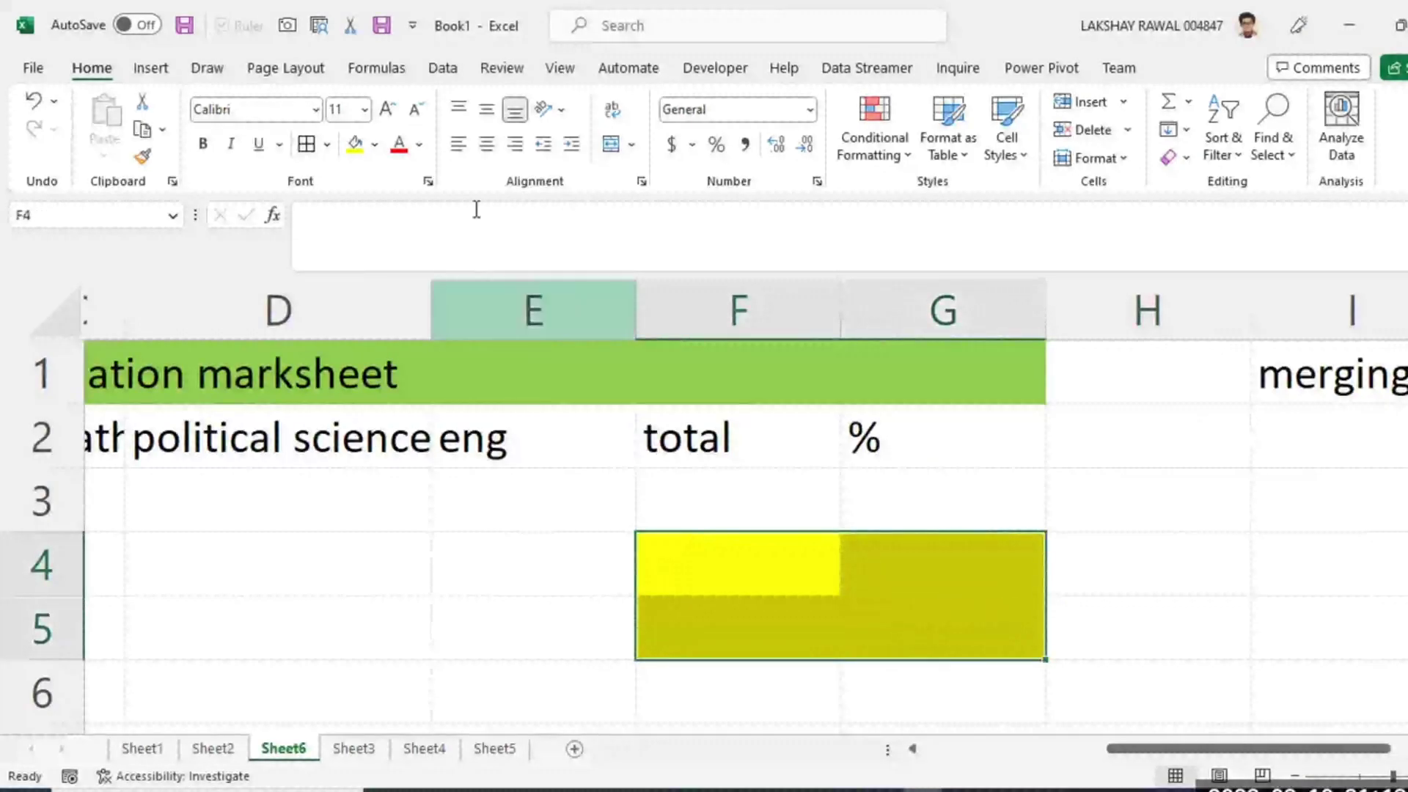
left_click(306, 143)
left_click(1133, 564)
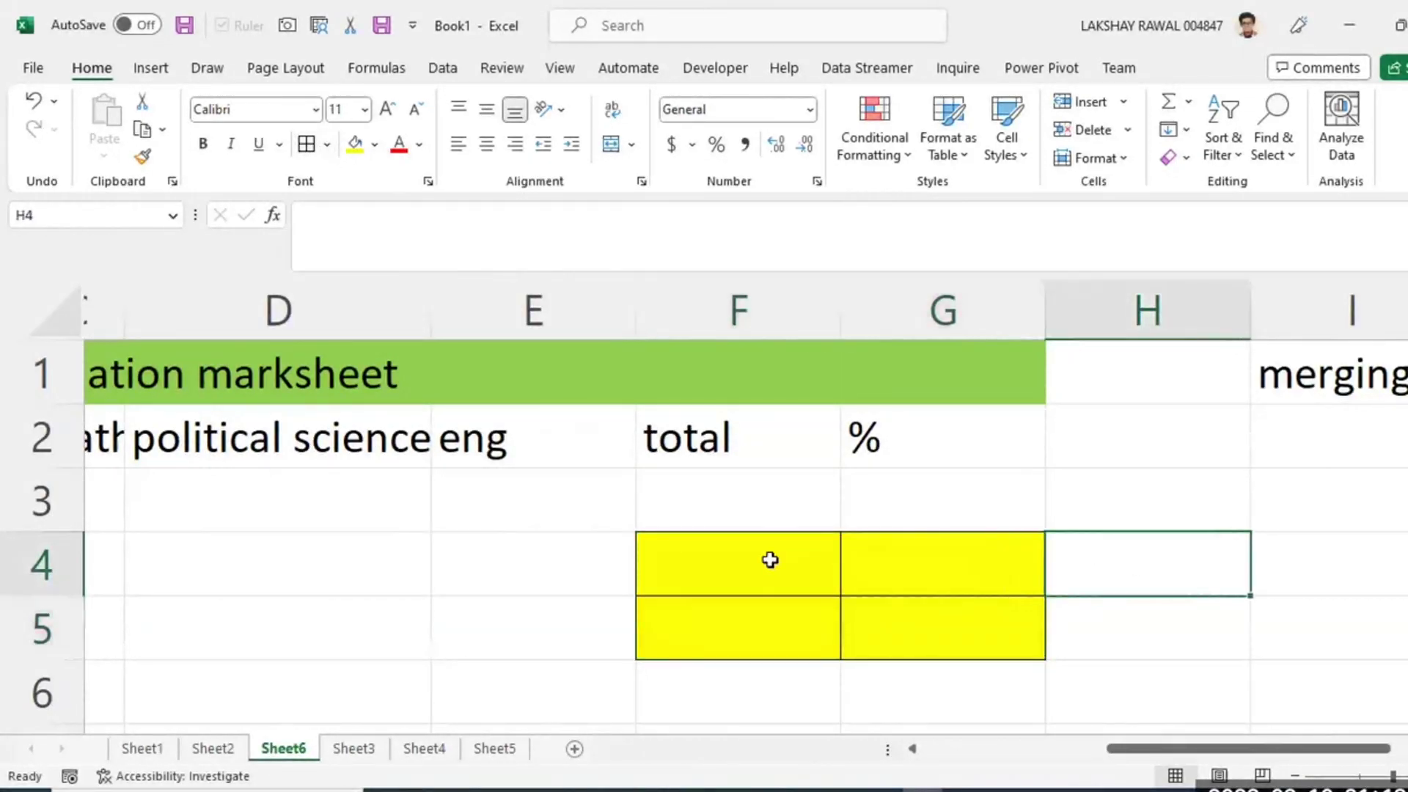
Merge and center the yellow cells F4:G5 into one cell.
left_click_drag(770, 560, 918, 657)
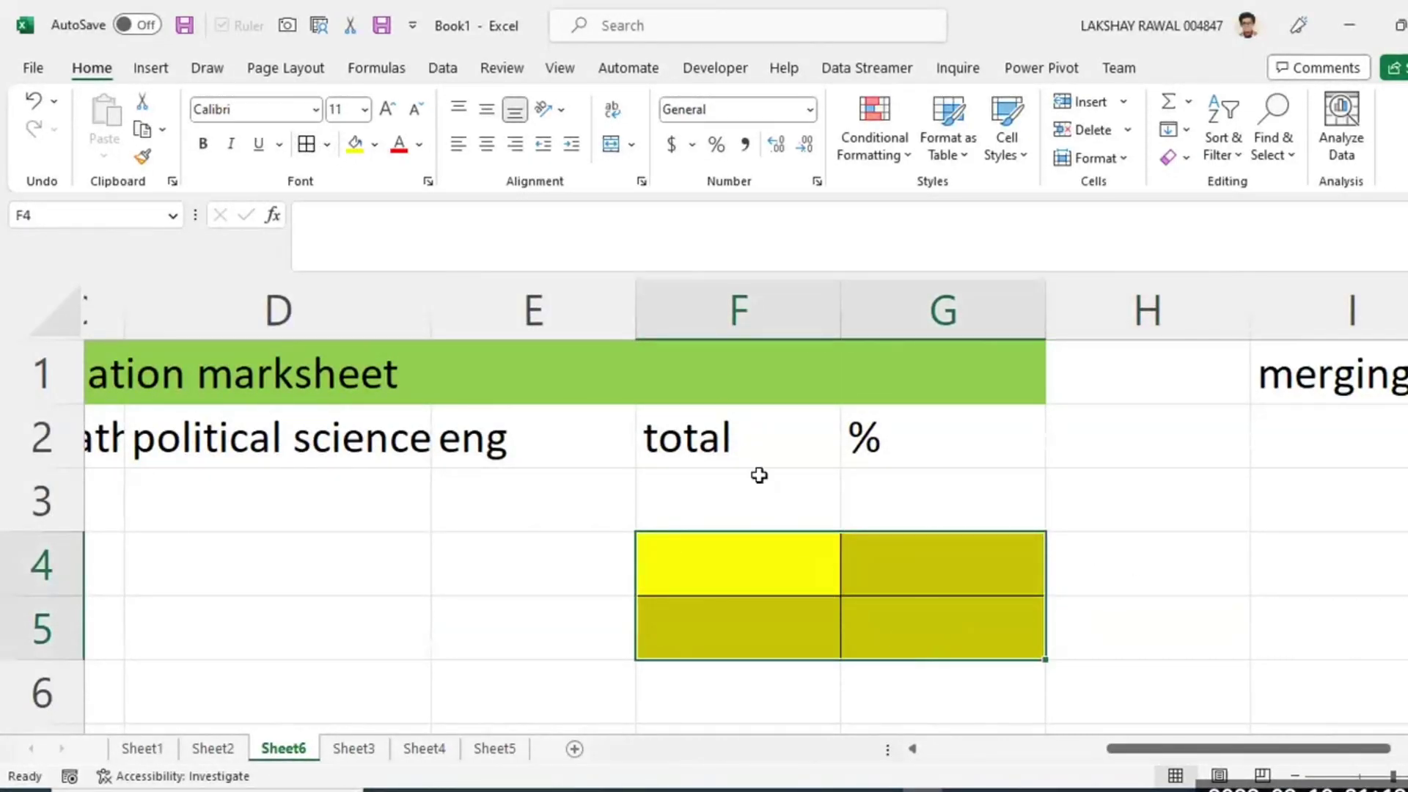
left_click(621, 154)
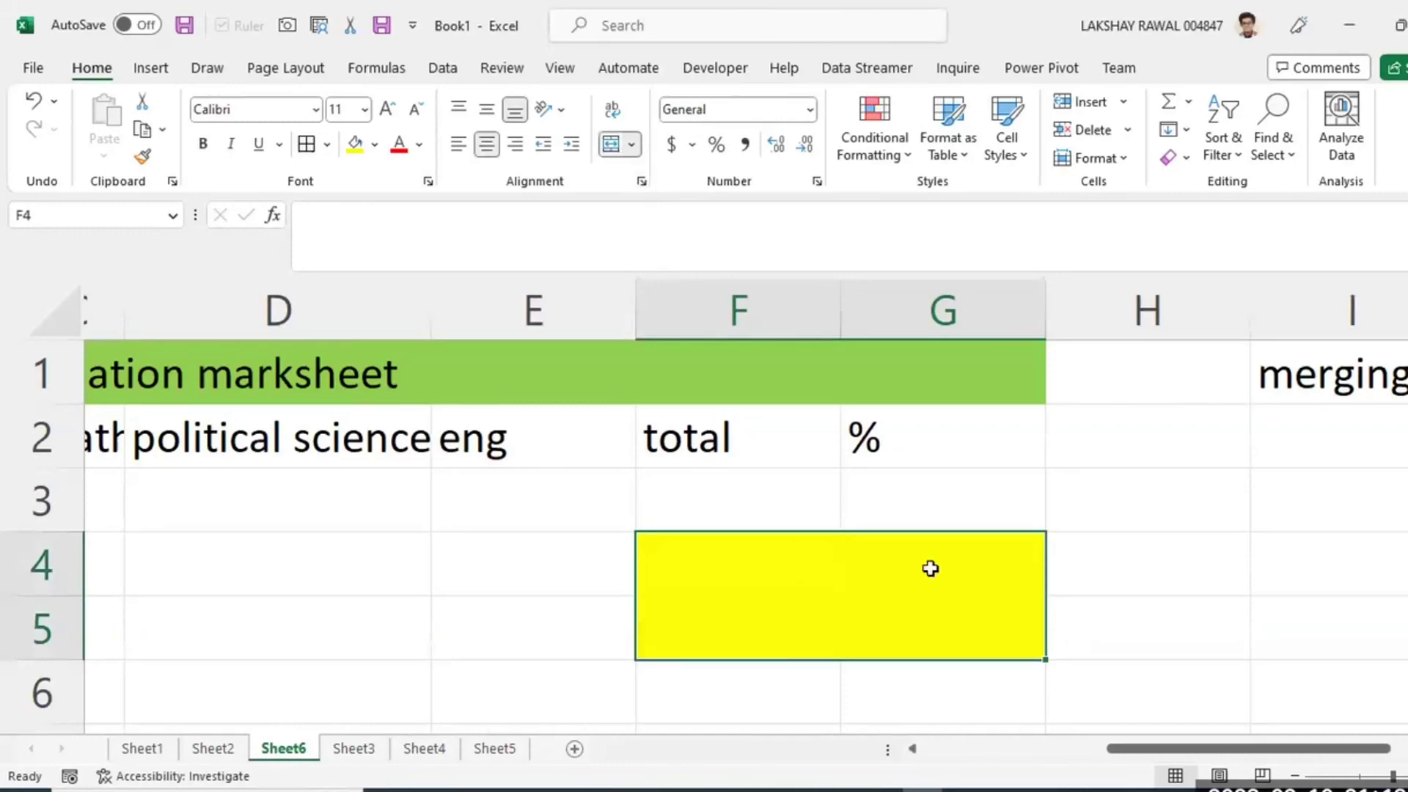
left_click(1271, 520)
left_click(868, 575)
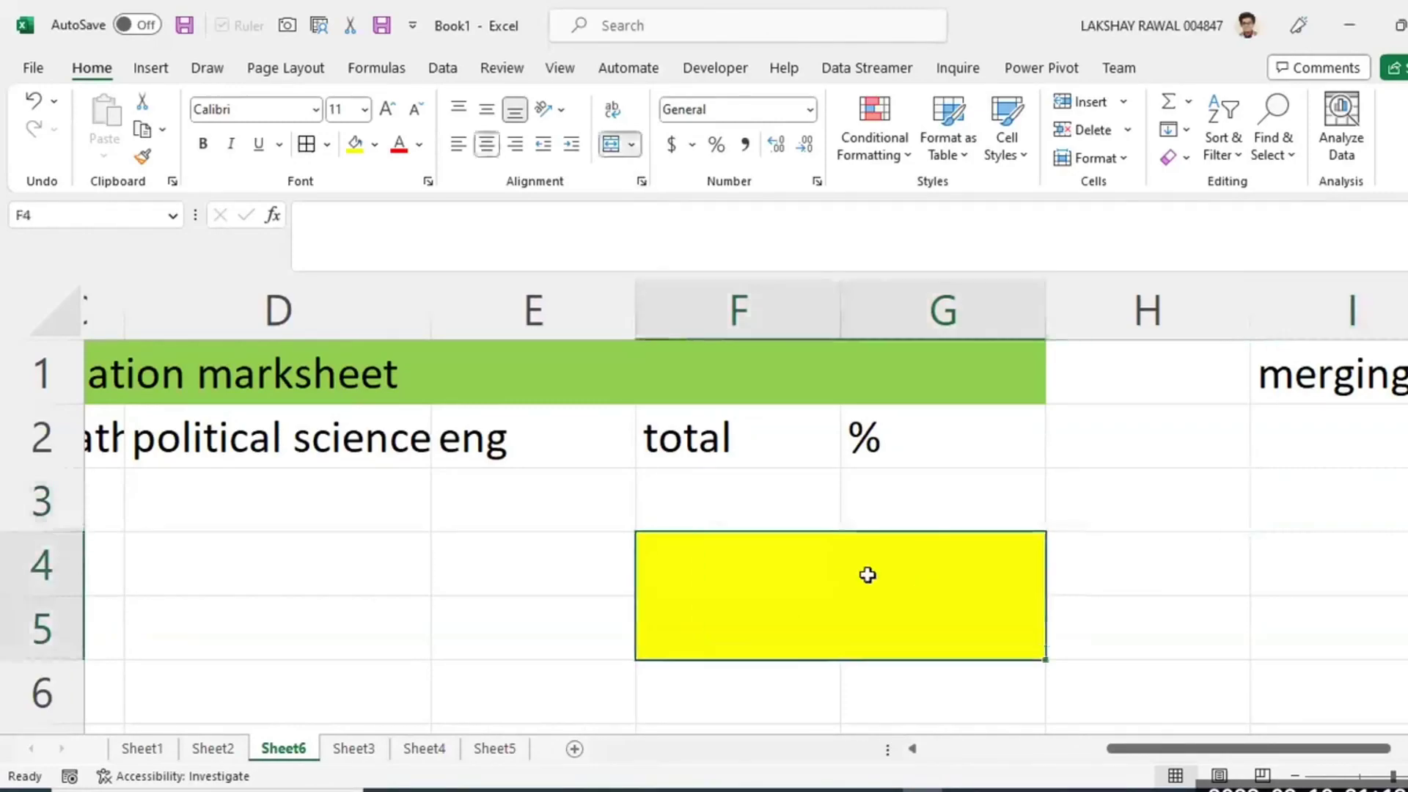
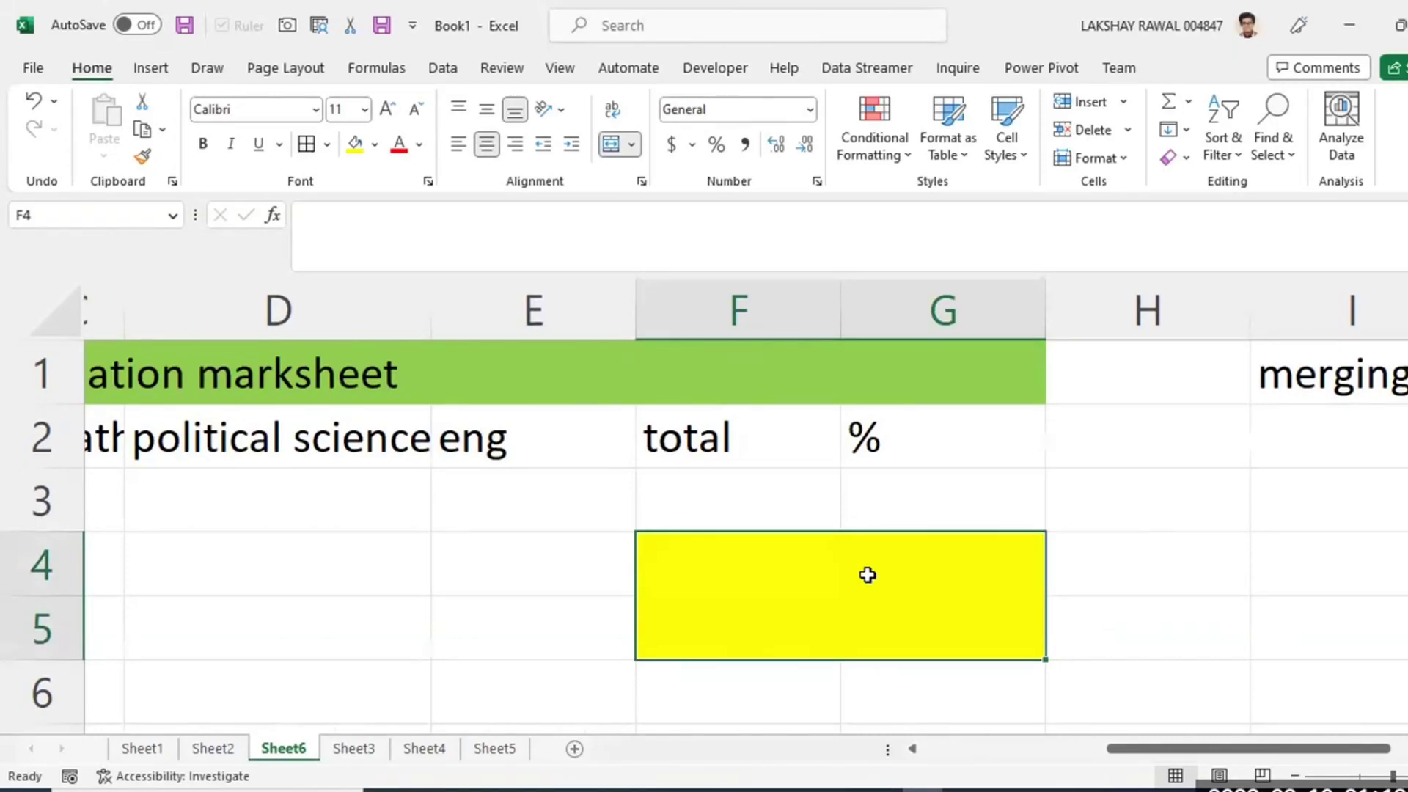
Unmerge the yellow block back into separate cells F4:G5 and check cell G5.
left_click(611, 143)
left_click(1149, 571)
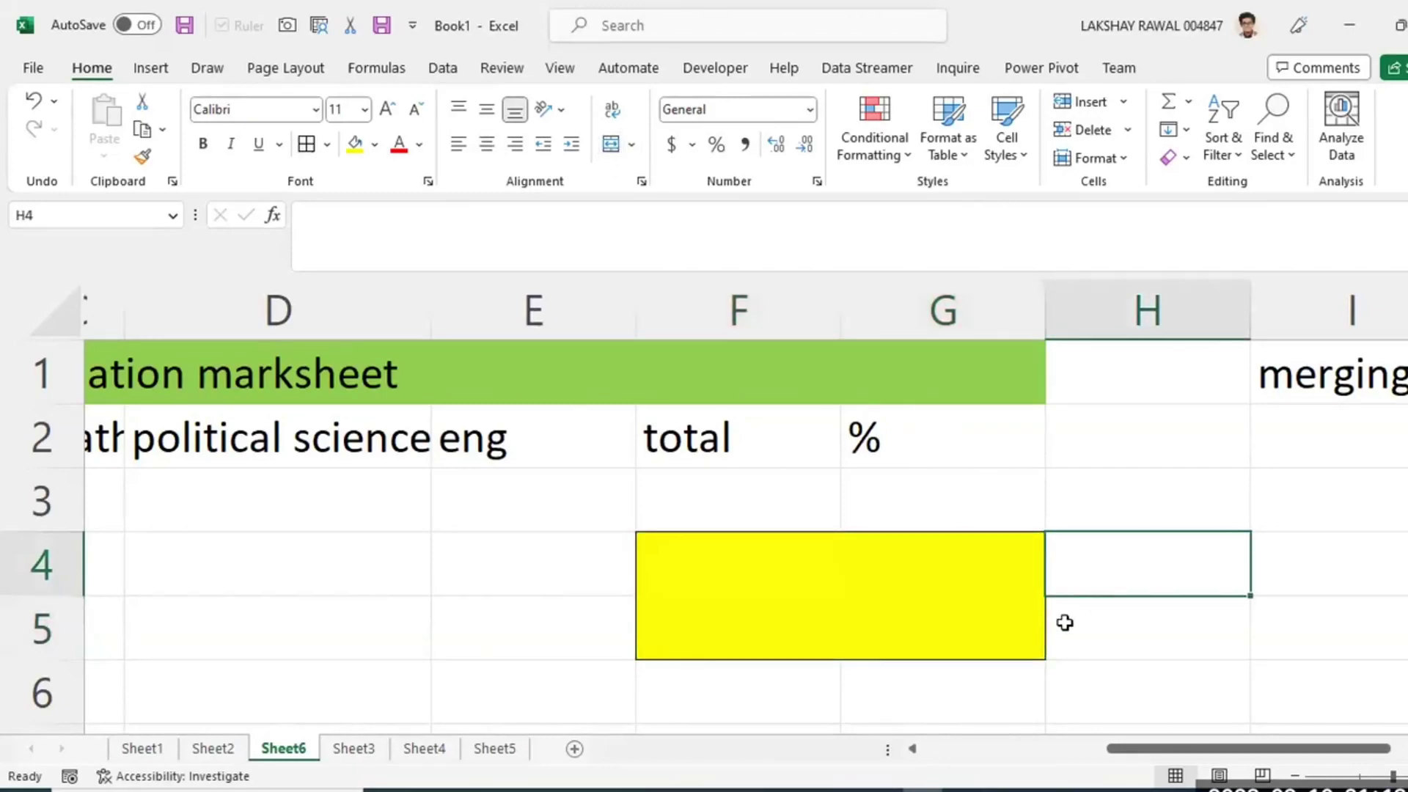
left_click(1024, 636)
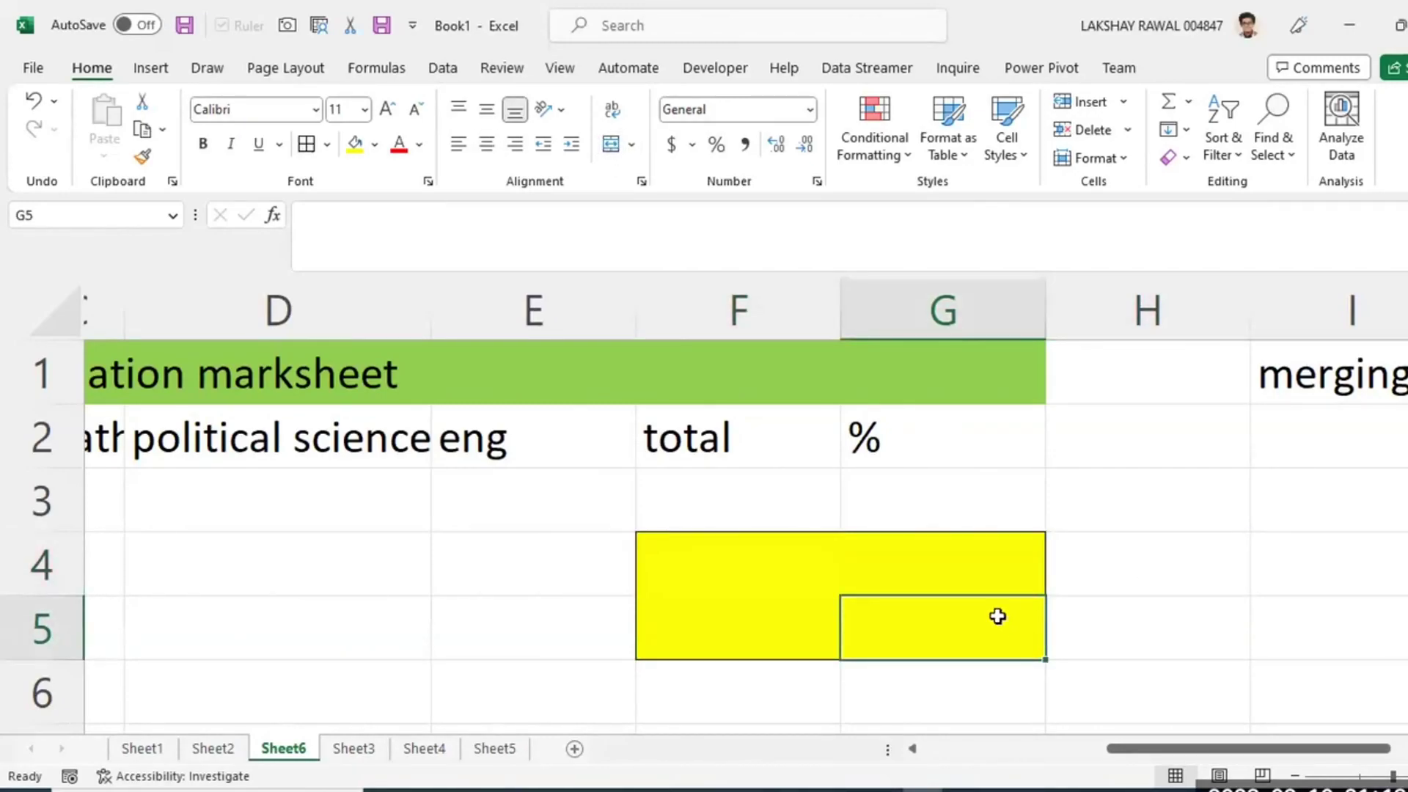
Merge and center the yellow cells F4:G5 into one cell again, then select cell G3.
left_click_drag(924, 597, 772, 579)
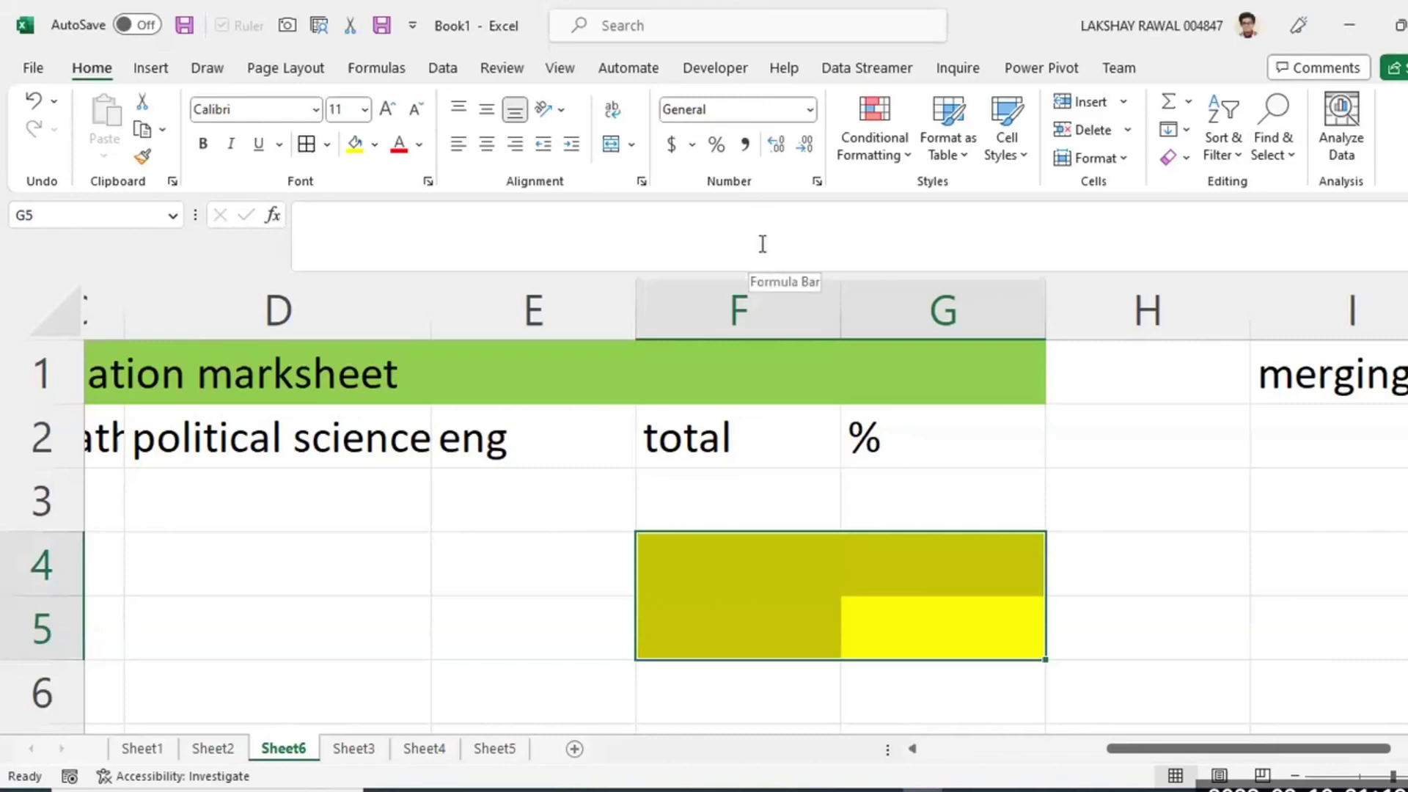
left_click(1341, 565)
left_click(983, 641)
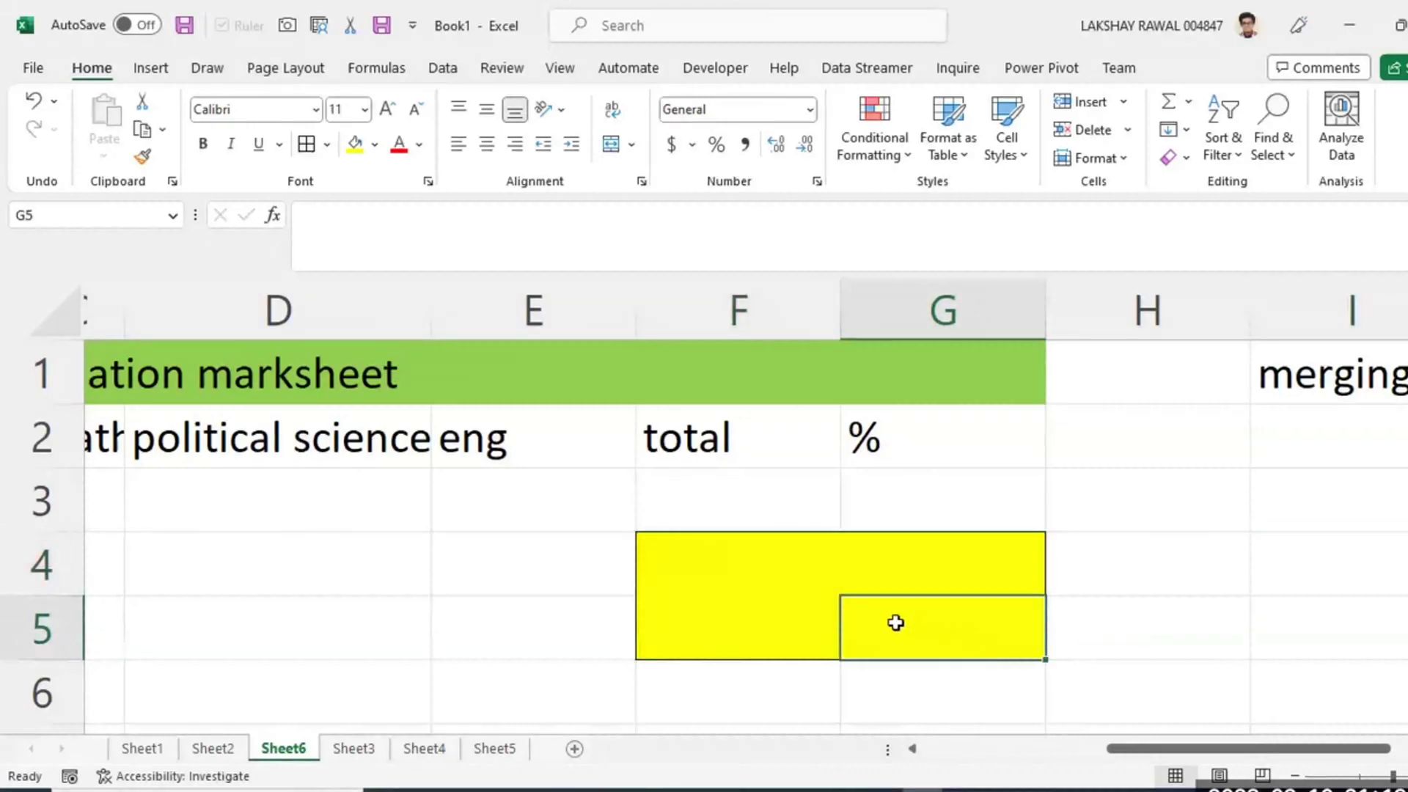
left_click(833, 591, "shift")
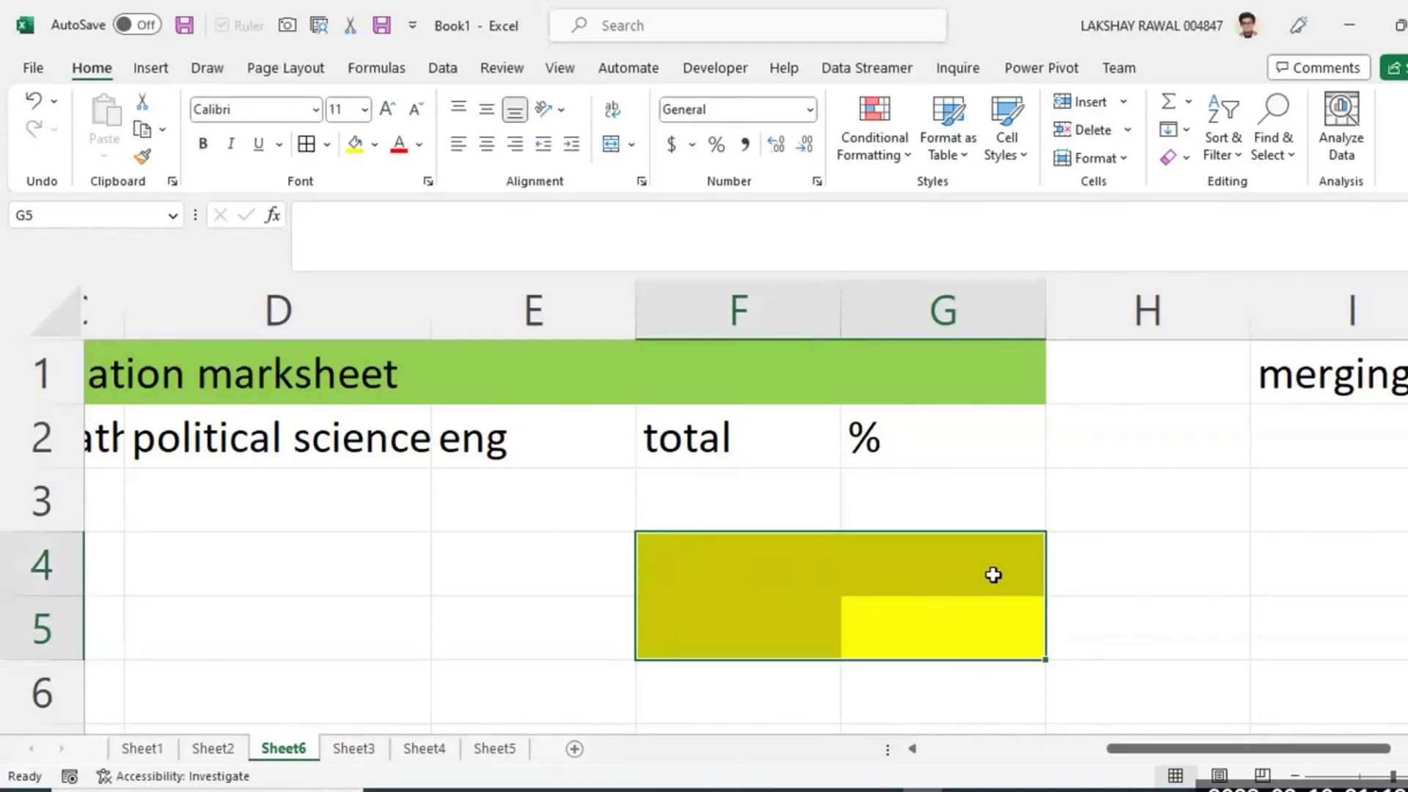
left_click(1008, 636)
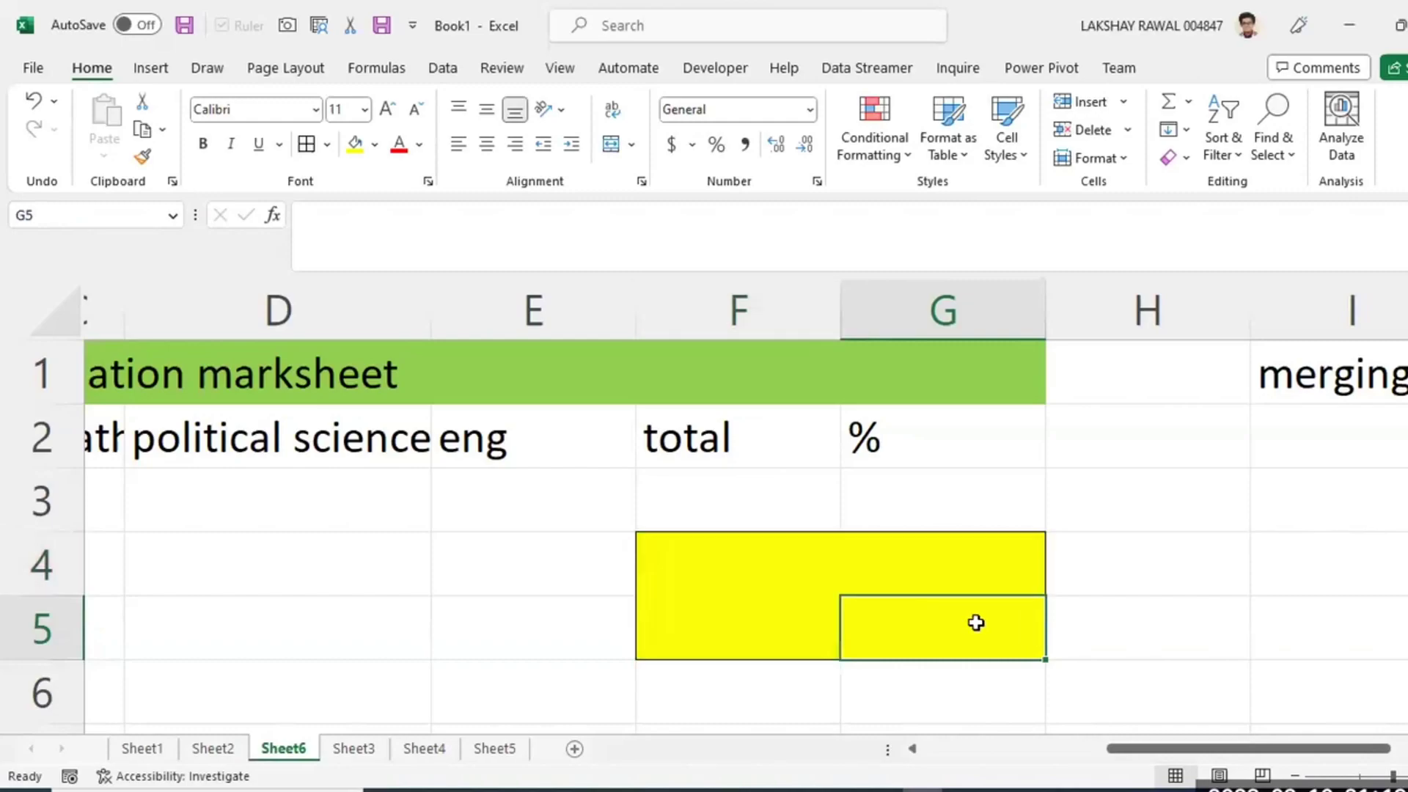
left_click_drag(976, 623, 839, 395)
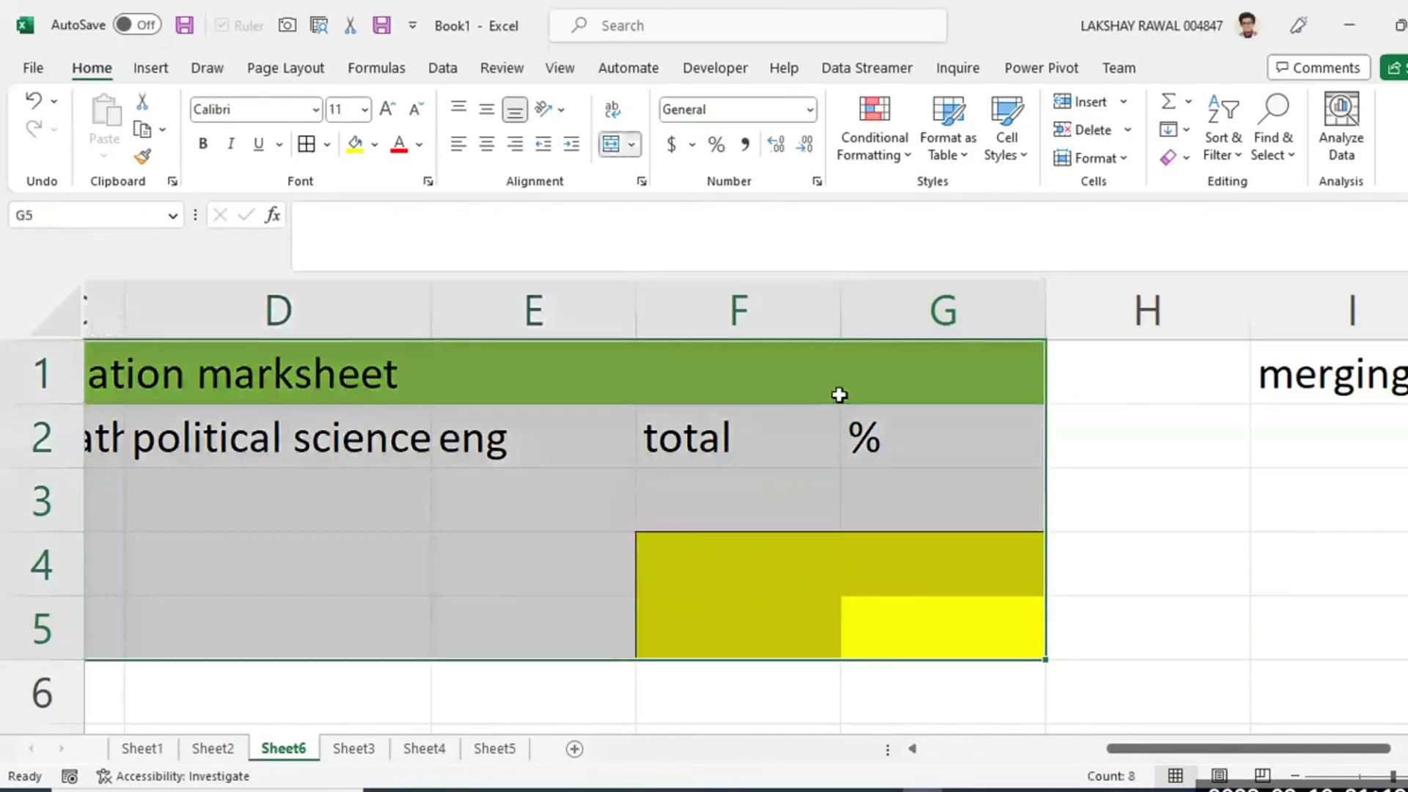
left_click(1002, 540)
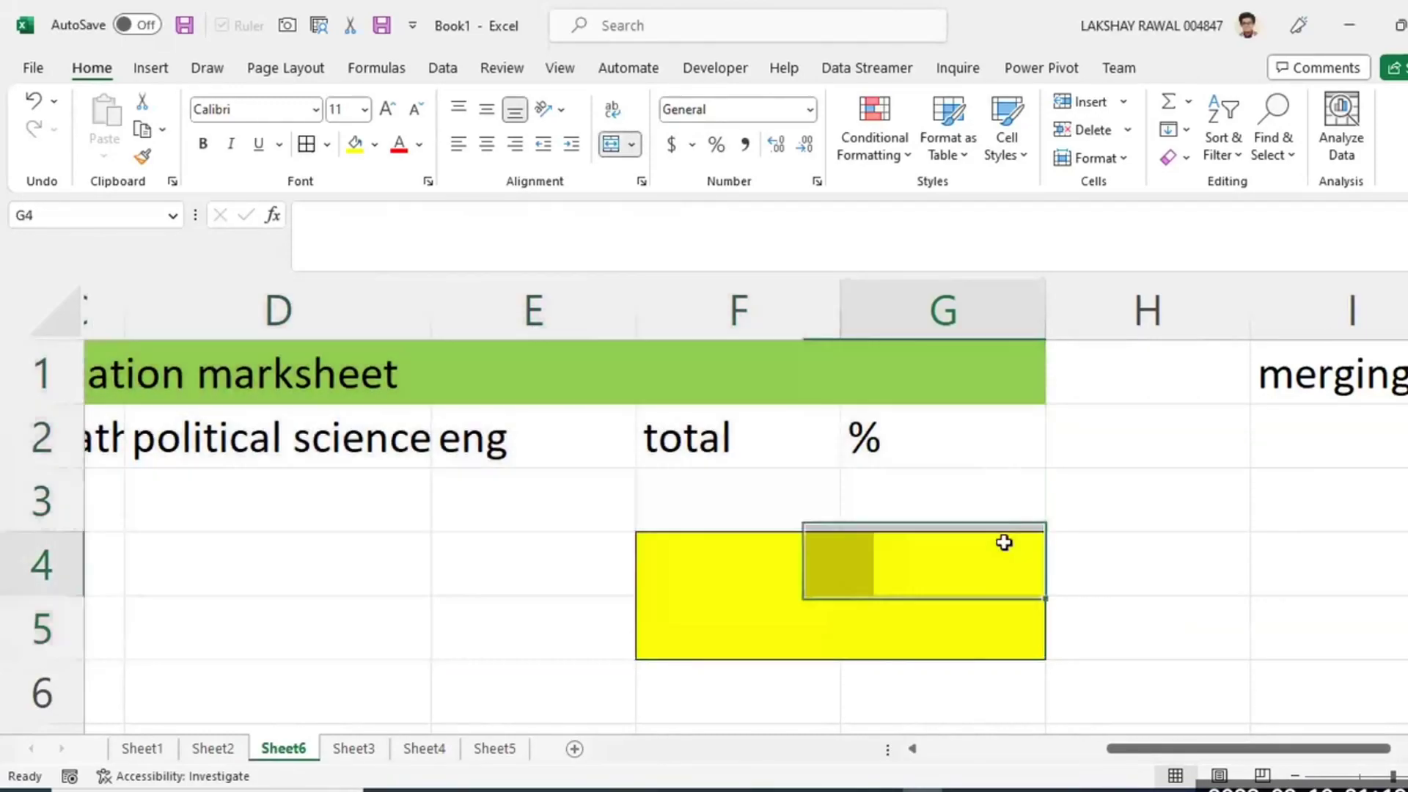
left_click(977, 635)
left_click_drag(978, 635, 682, 569)
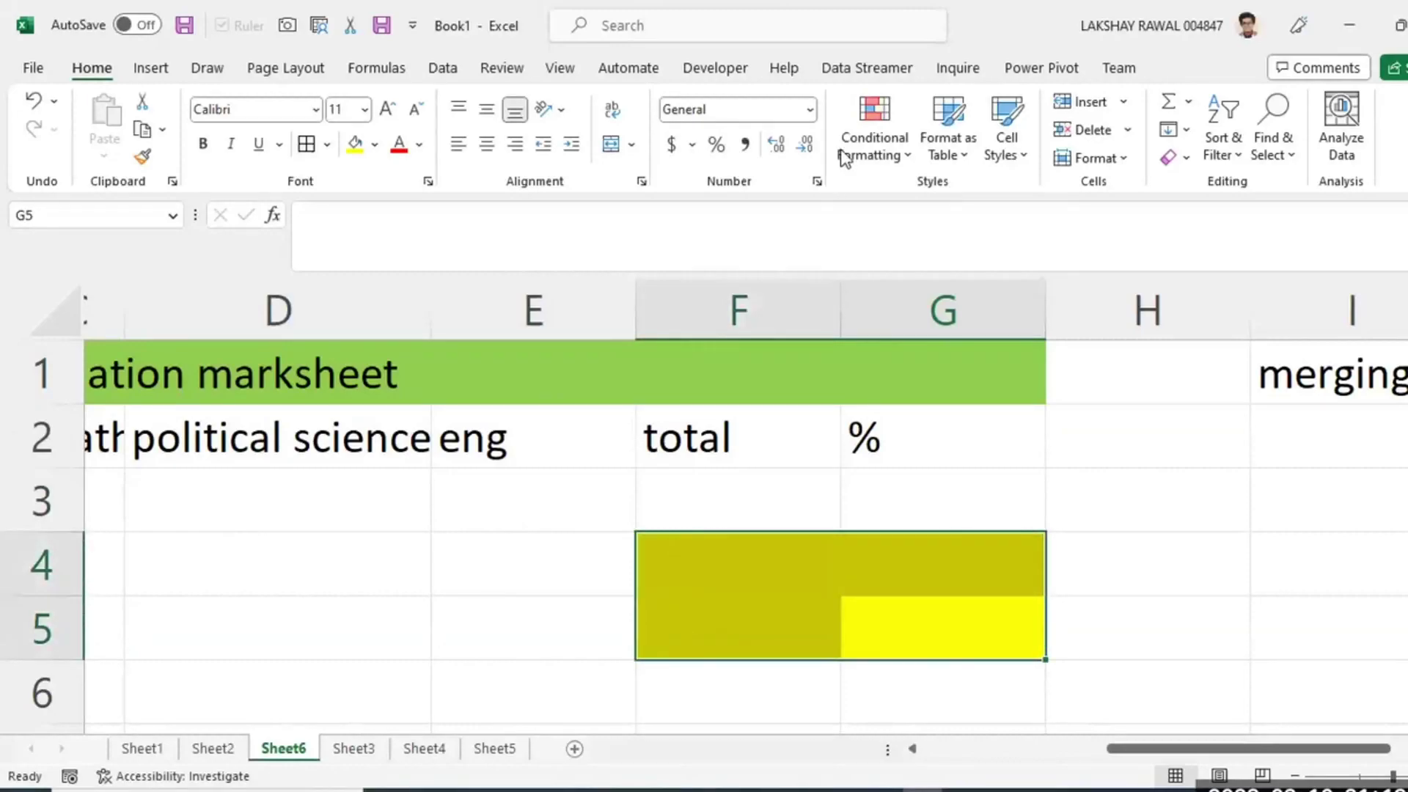
left_click(620, 154)
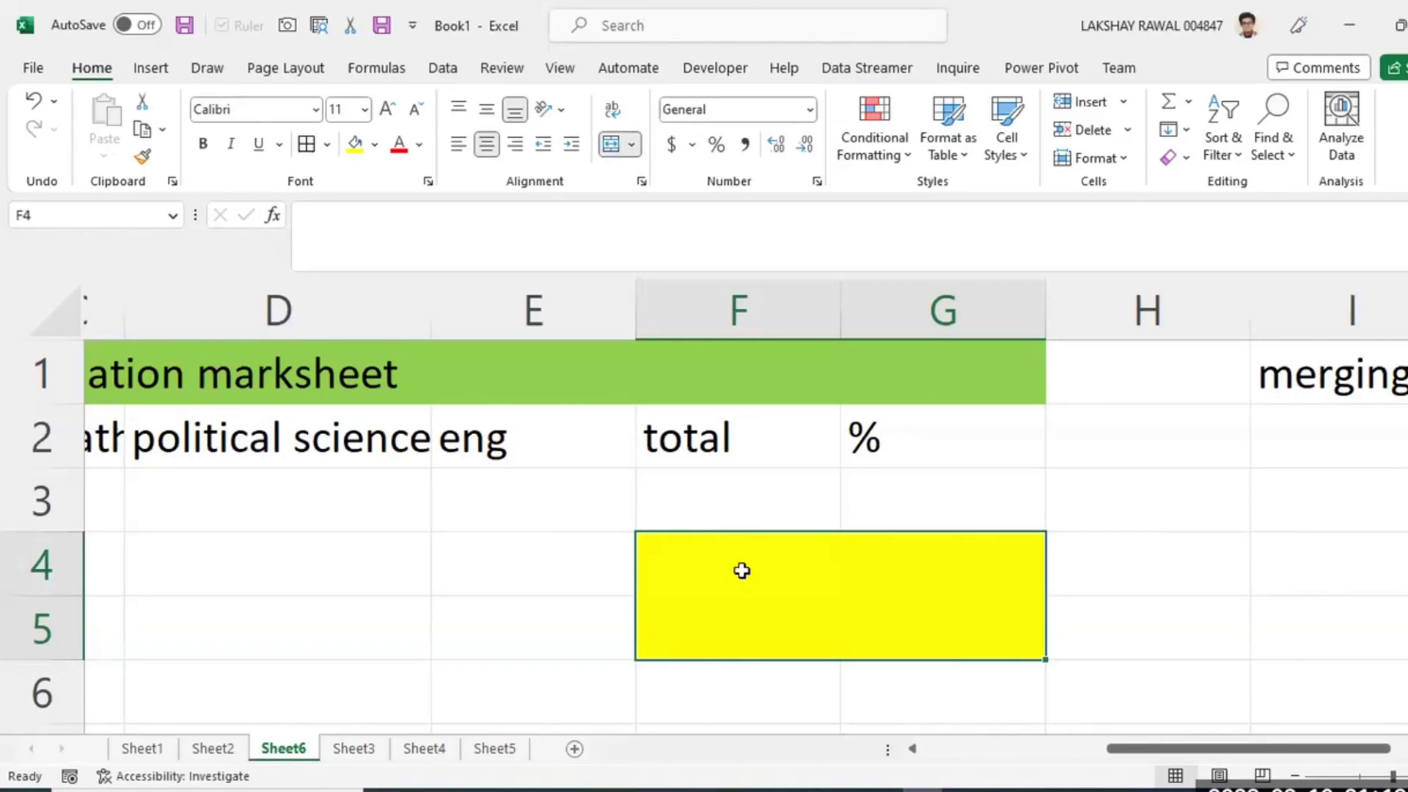
left_click(1035, 521)
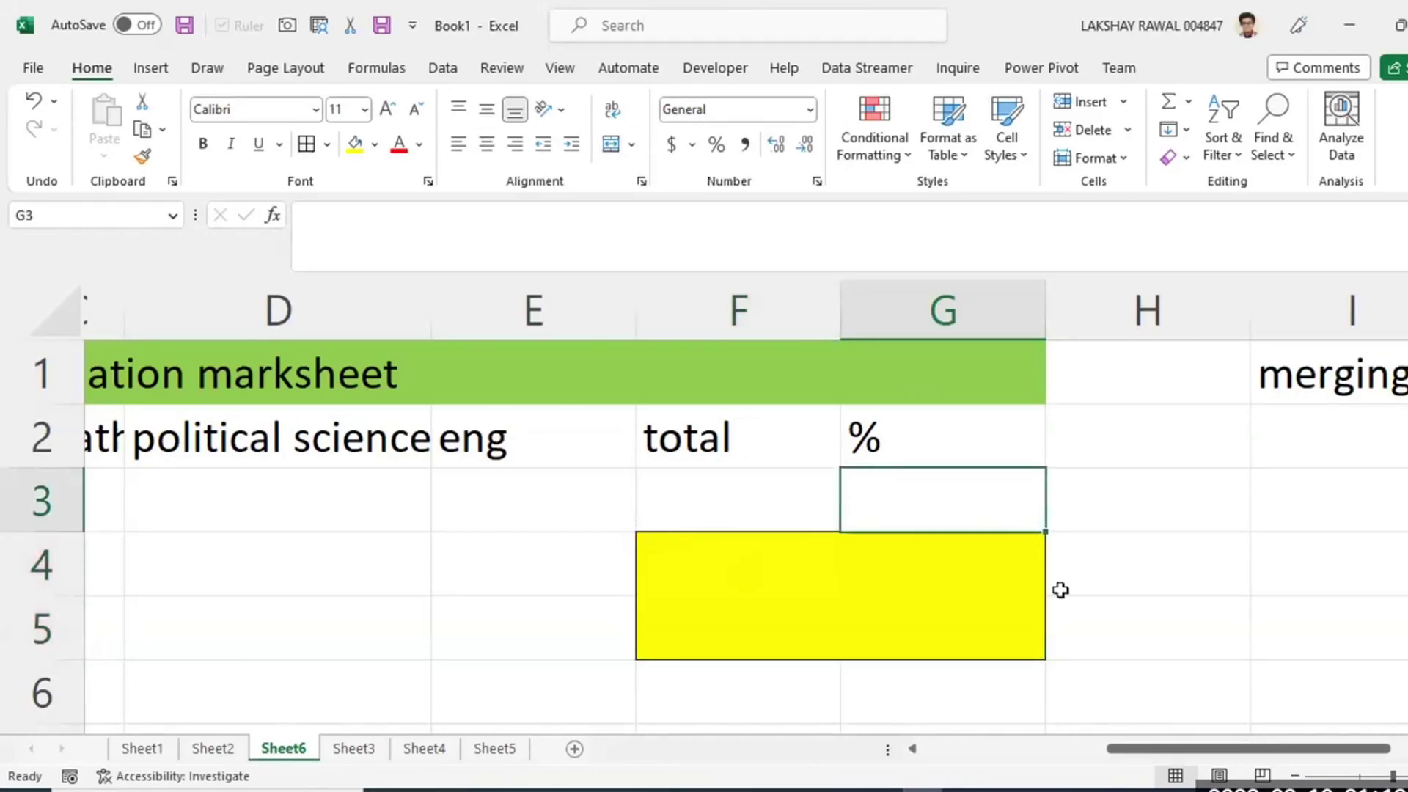
Compare the merged title row with the merged yellow block F4:G5, checking that each selects as a single cell.
left_click_drag(1122, 753, 660, 722)
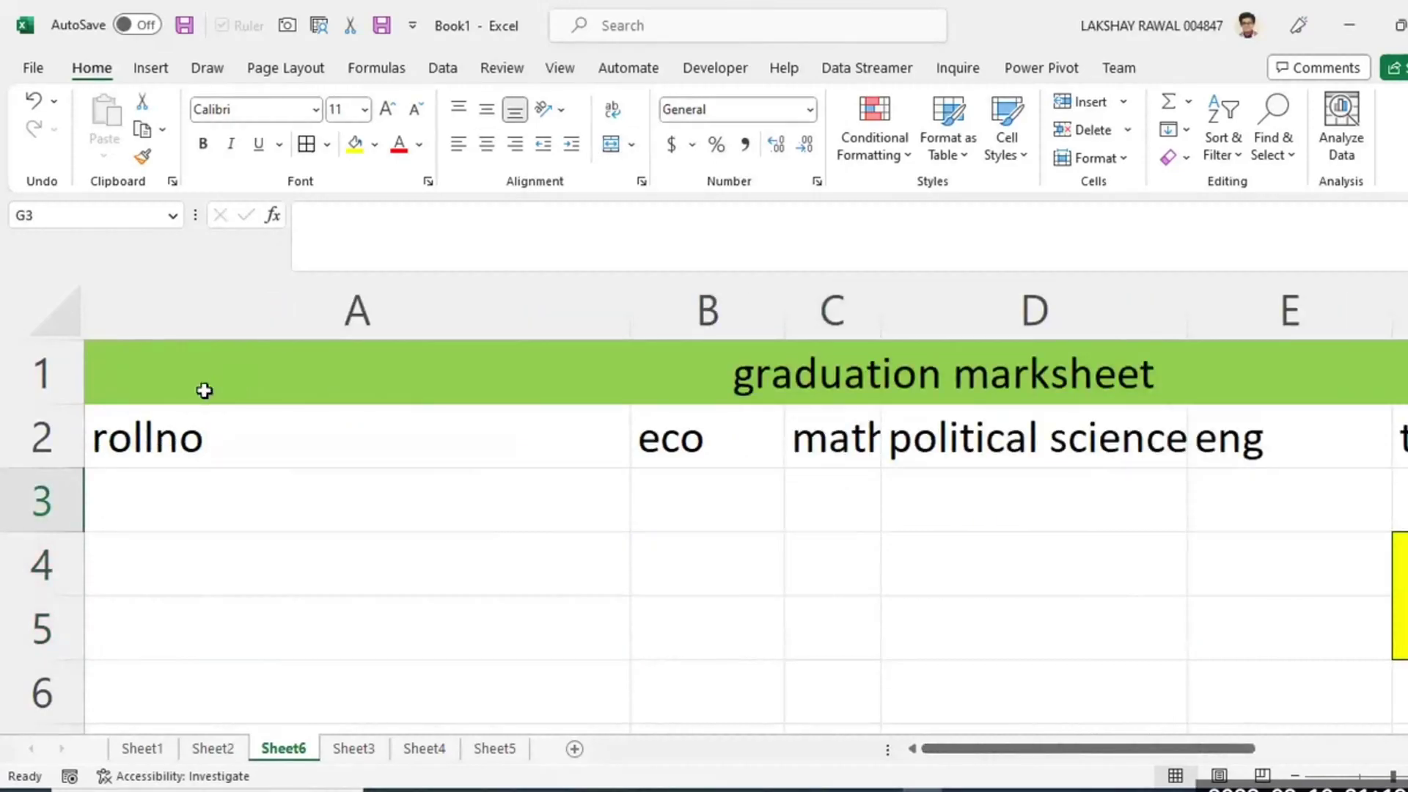
left_click(204, 390)
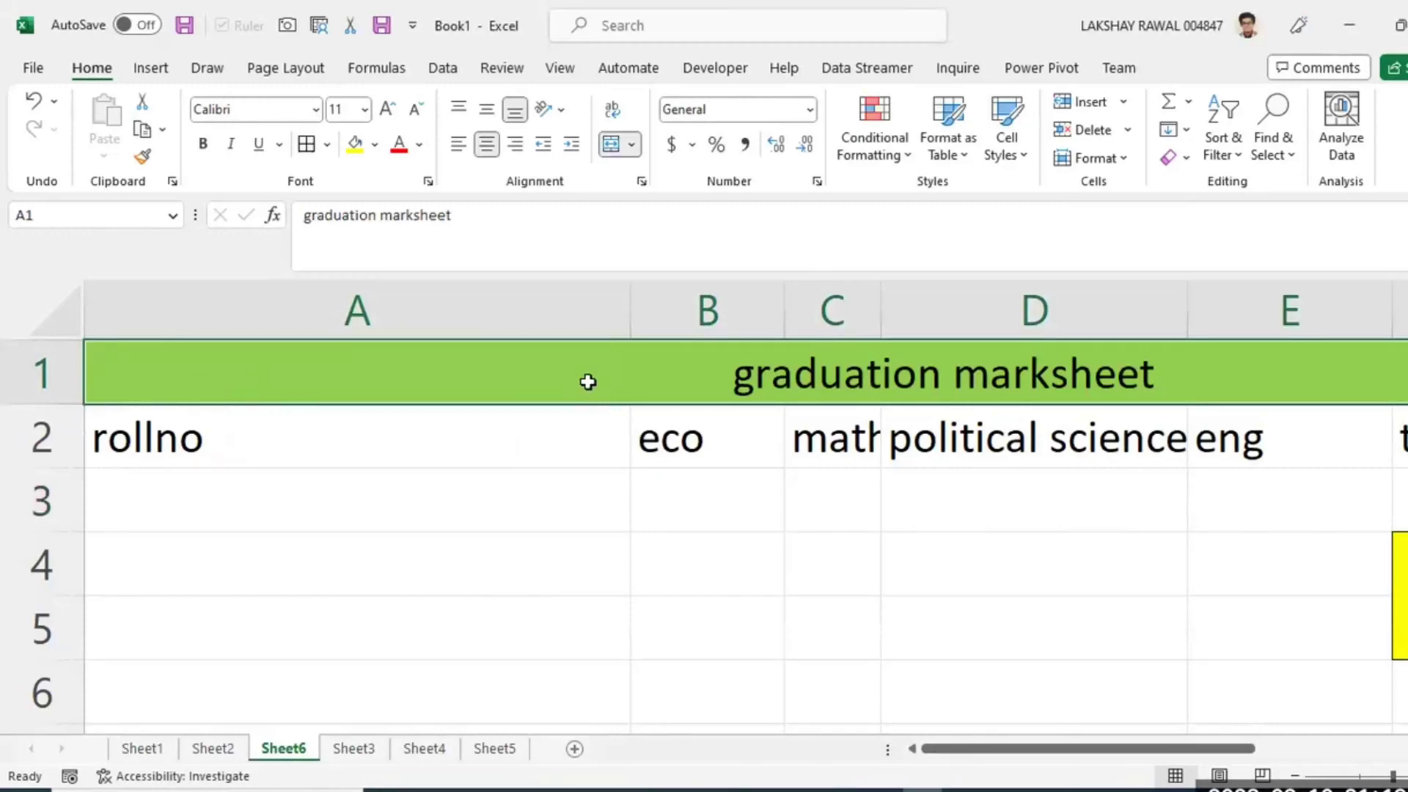
left_click_drag(1109, 761, 1272, 755)
left_click(756, 550)
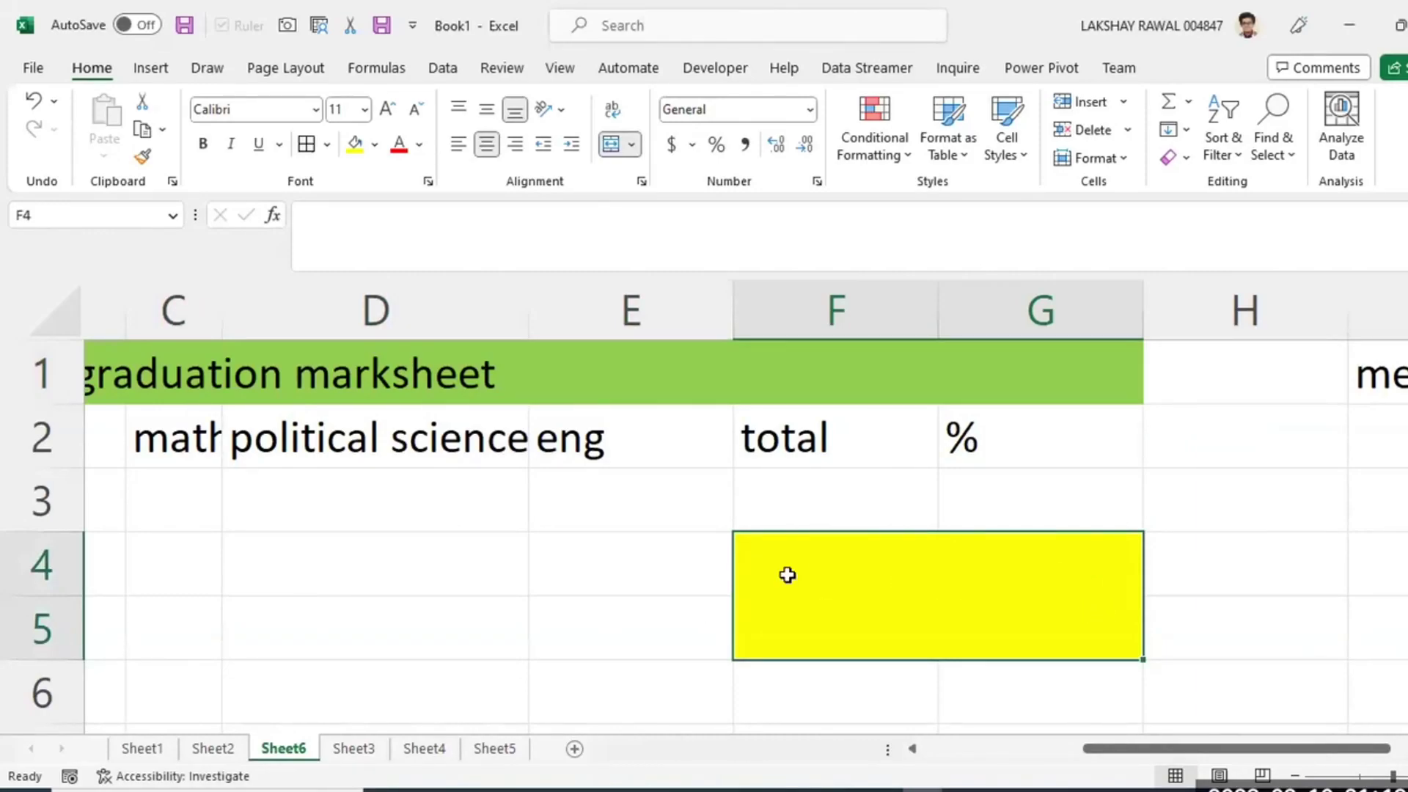
left_click_drag(1317, 627, 616, 577)
left_click_drag(773, 512, 904, 585)
double_click(777, 553)
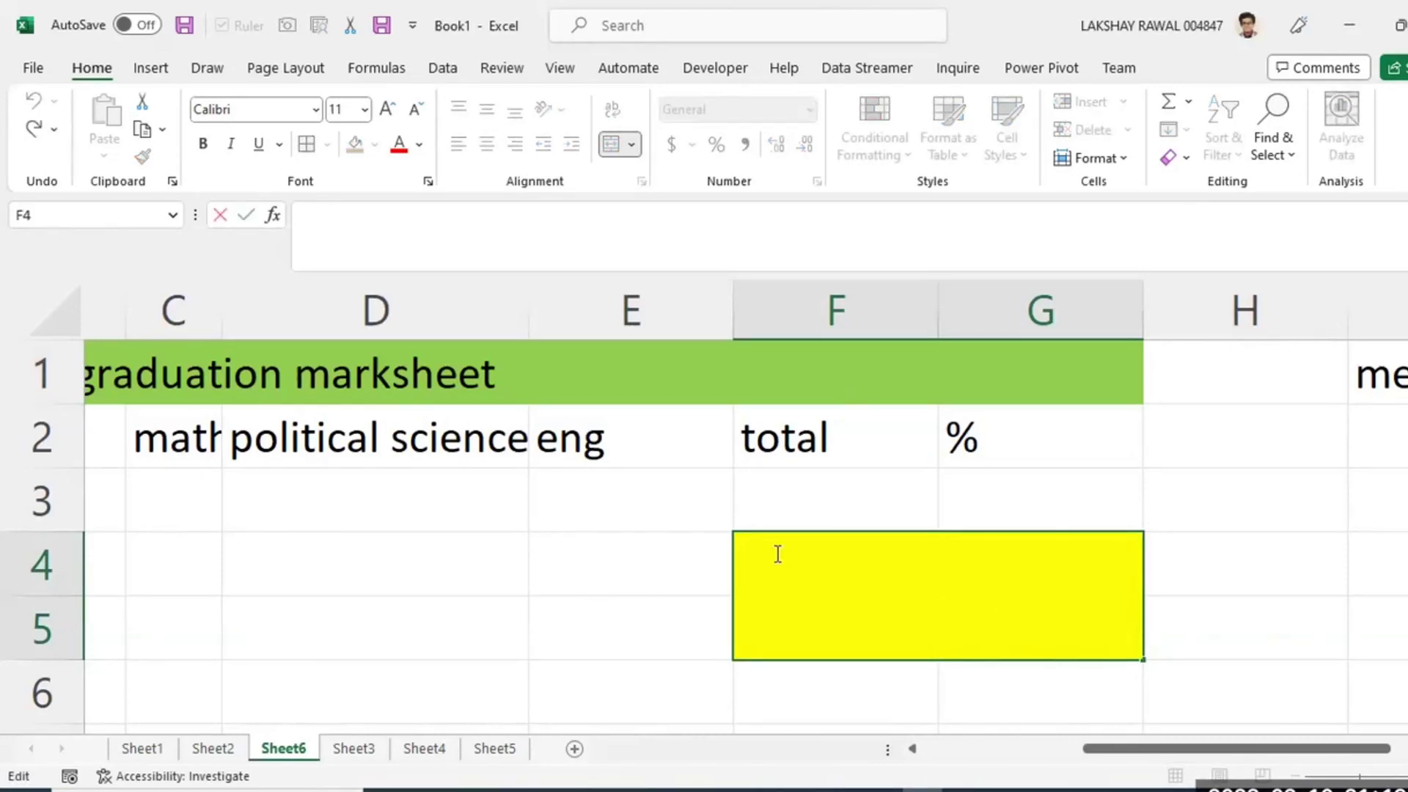
key("Escape")
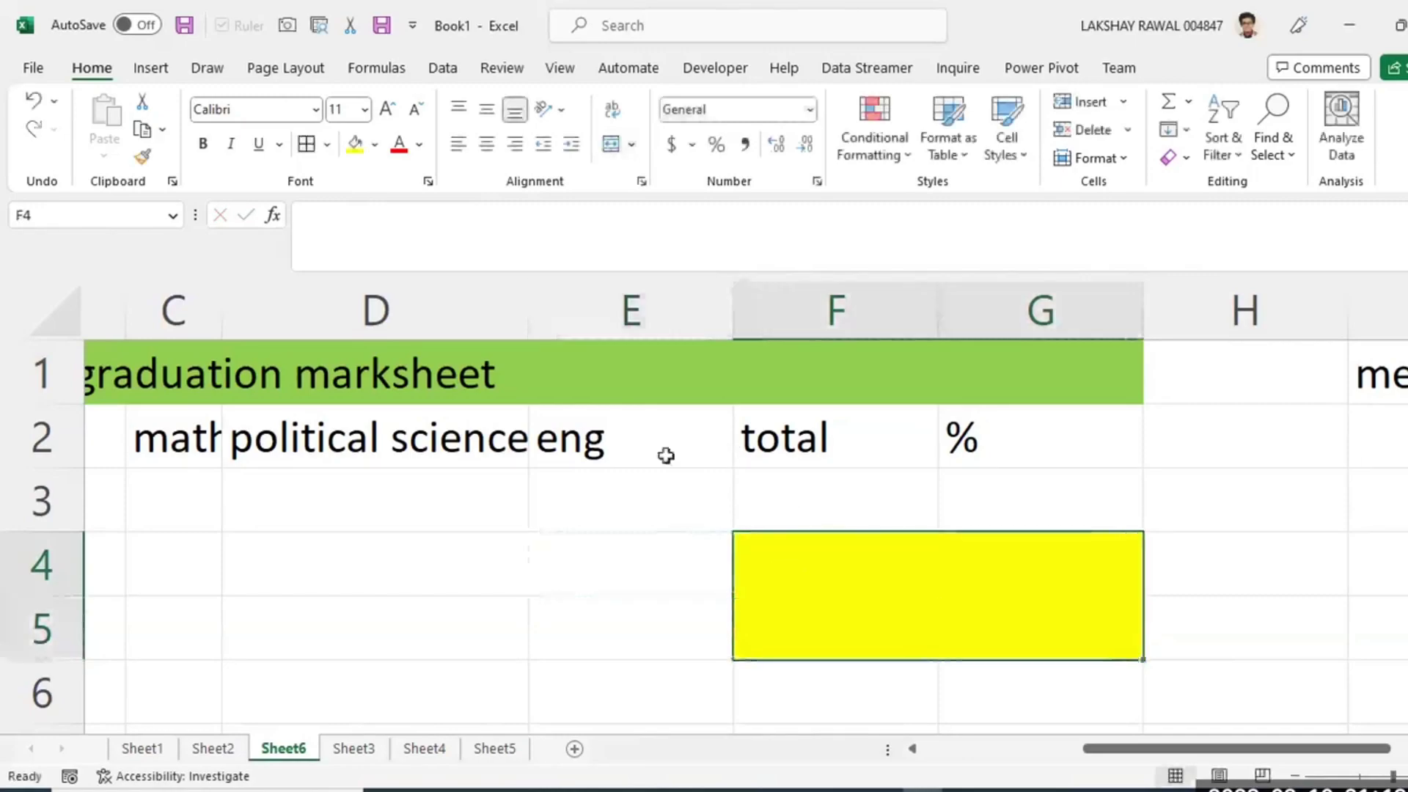
Unmerge the yellow block F4:G5 and check its separate cells, leaving F4 empty.
left_click(612, 155)
double_click(790, 553)
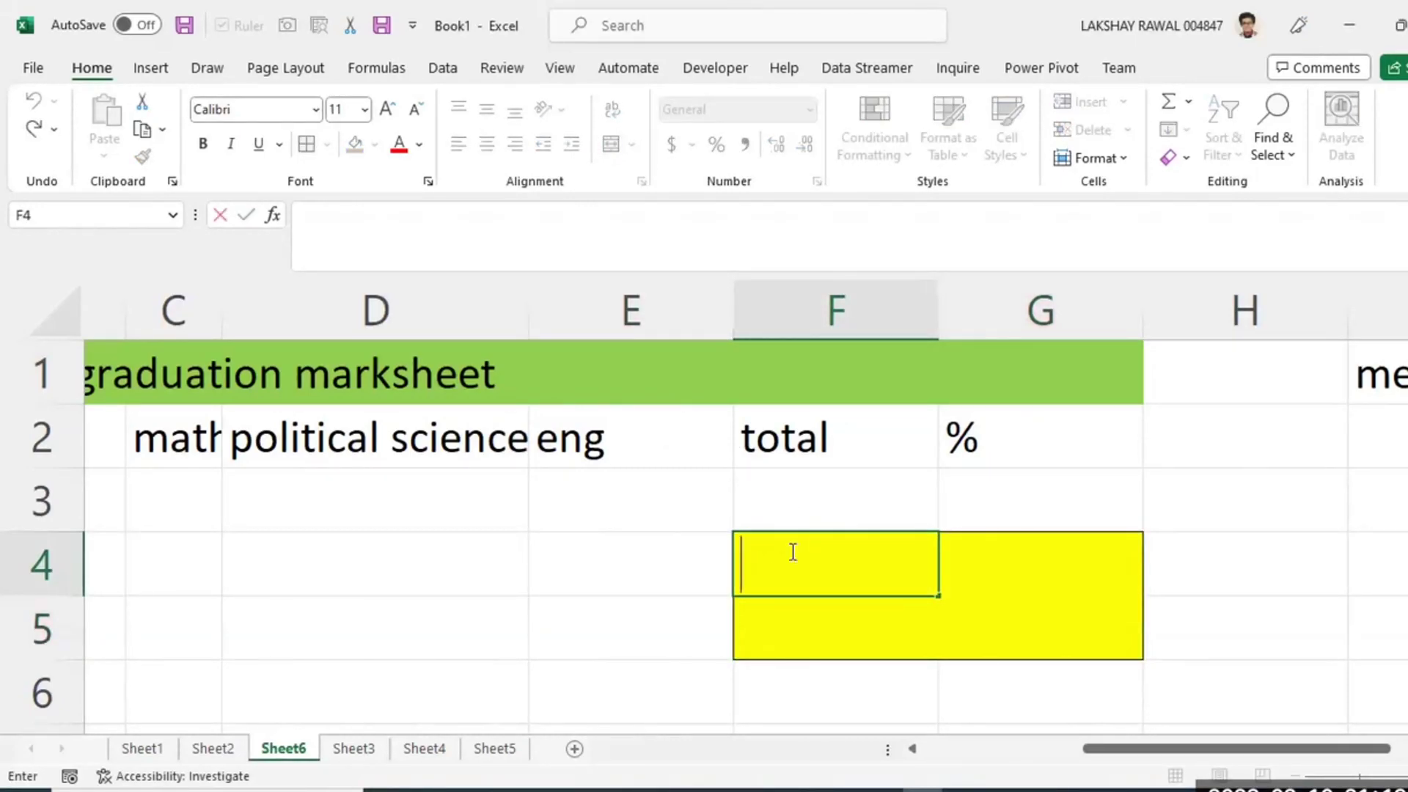
left_click(1068, 519)
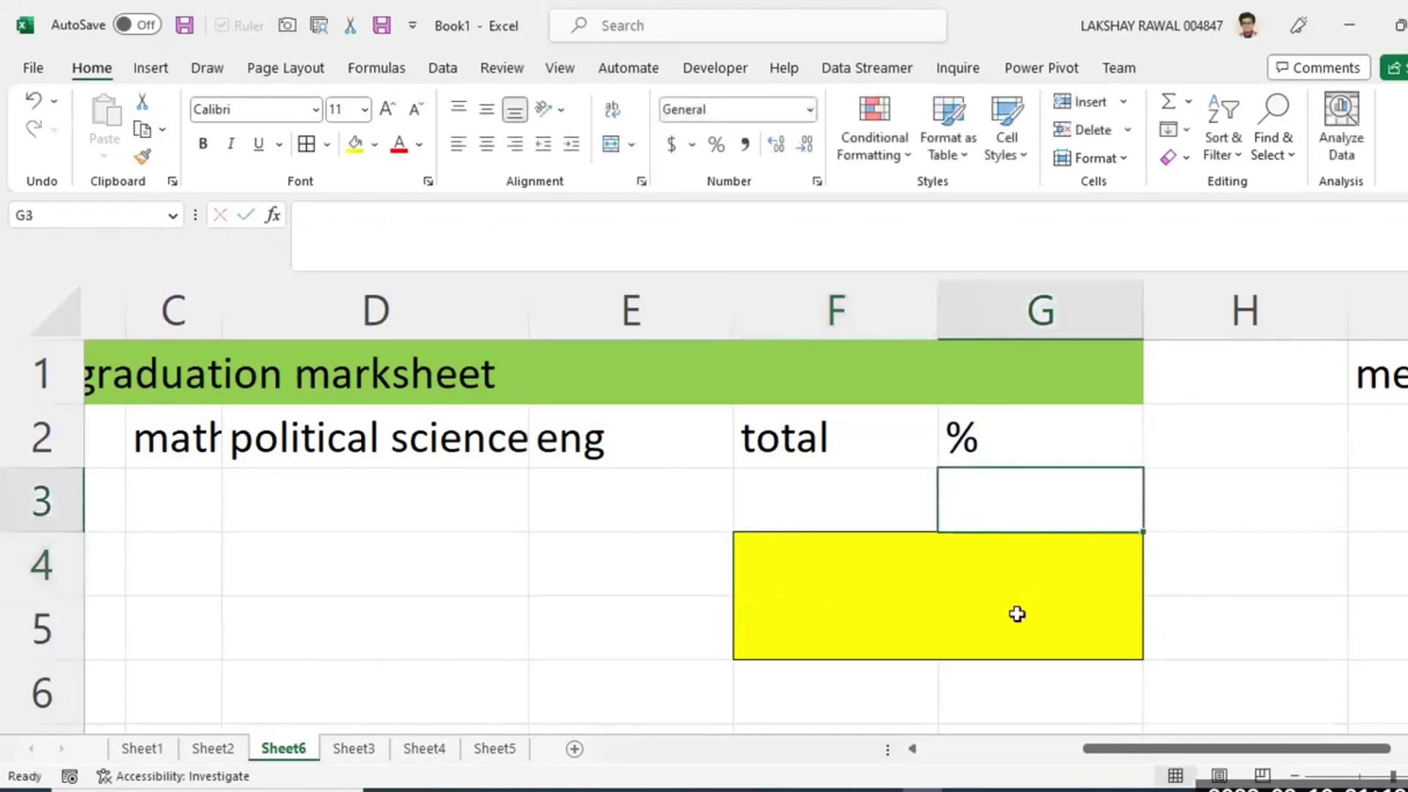
left_click_drag(1014, 613, 1065, 623)
left_click(792, 544)
left_click(1173, 565)
Copy the blank formatting of cell H3 onto F4:G5 with Format Painter to remove the yellow fill and borders.
left_click(1239, 522)
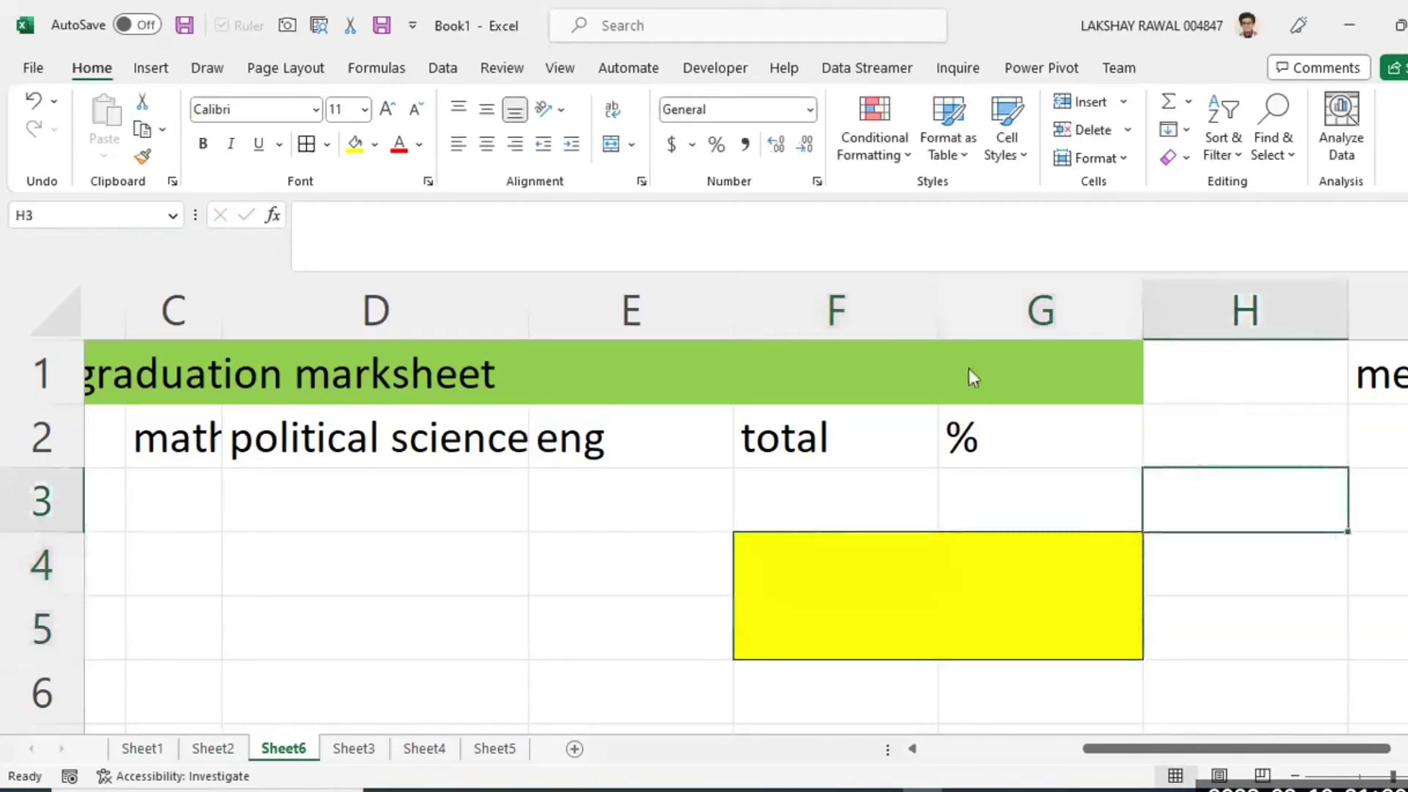
left_click(144, 158)
left_click_drag(706, 565, 1122, 645)
left_click(1217, 619)
Narrow column A to fit the rollno header more closely.
left_click_drag(1207, 751, 1033, 751)
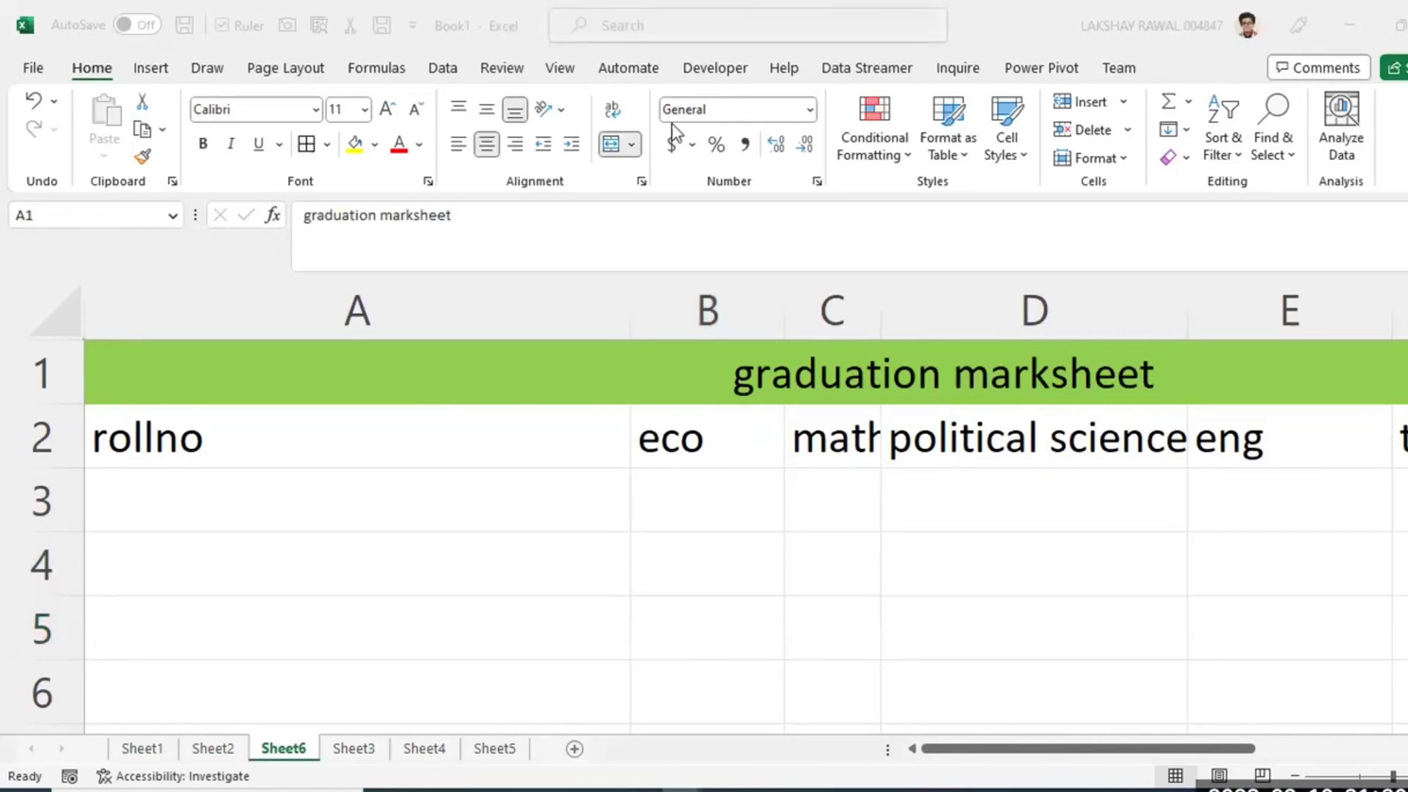
left_click(301, 436)
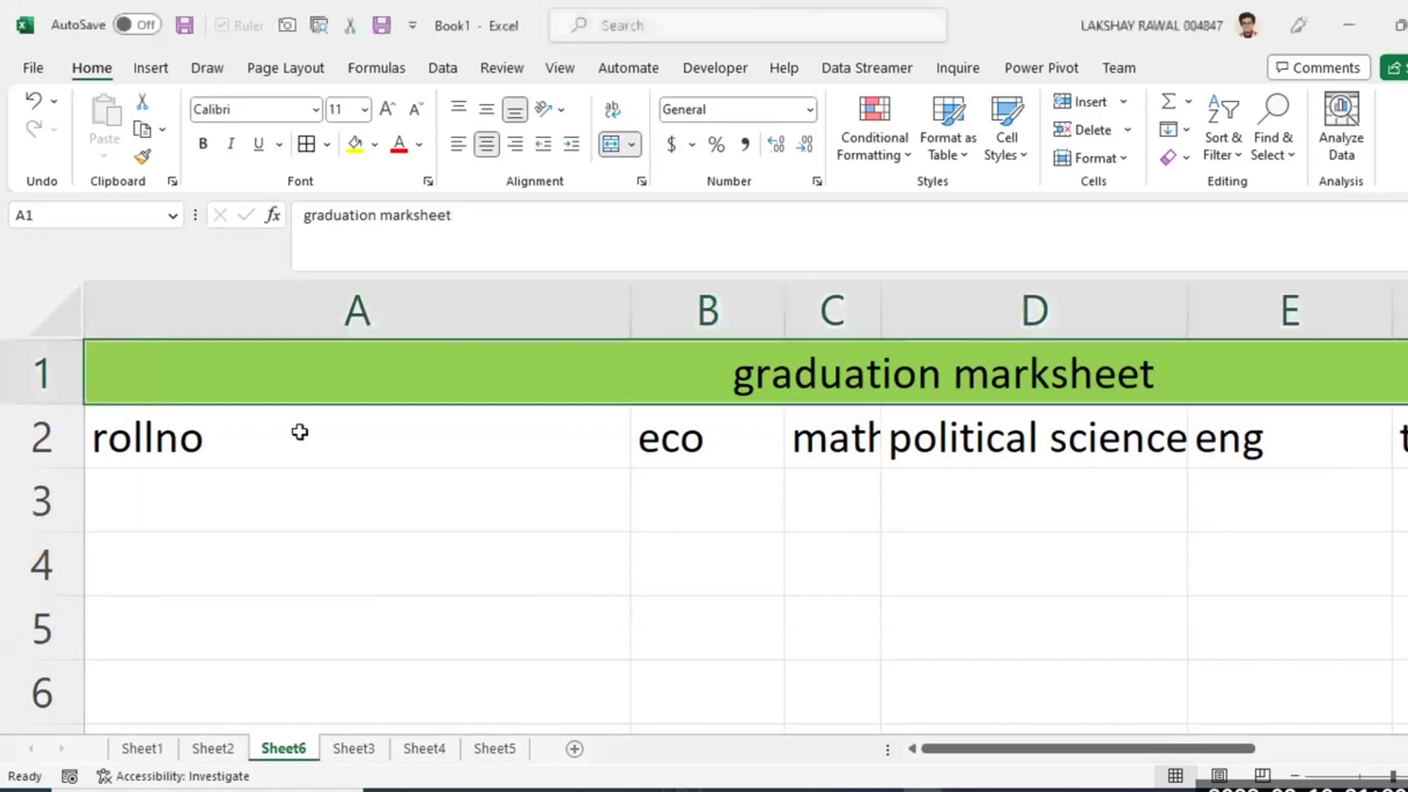
left_click_drag(213, 437, 1235, 675)
left_click(315, 459)
left_click_drag(629, 312, 323, 313)
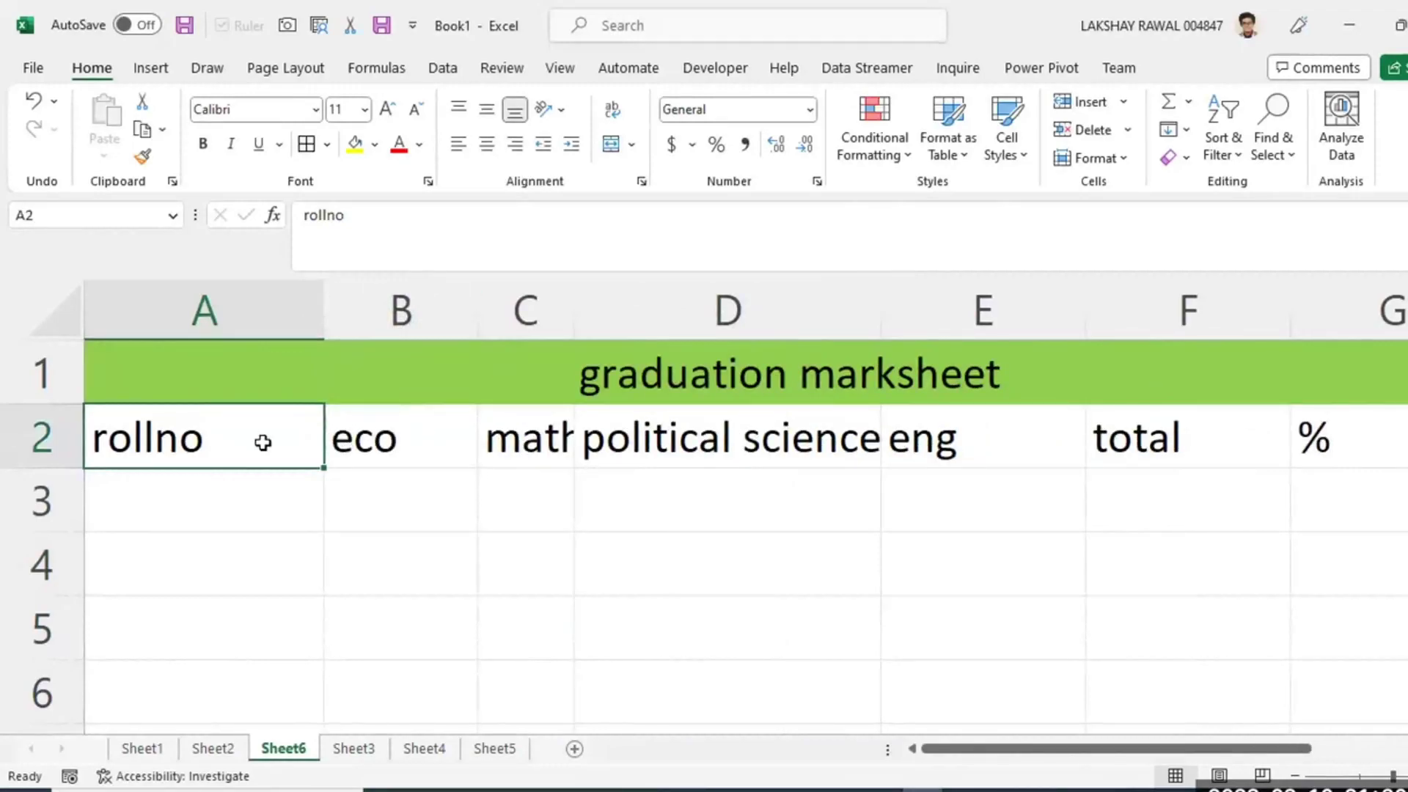
Apply all borders to the header row A2:G2 and widen column C to fit the maths header.
left_click_drag(264, 440, 1313, 435)
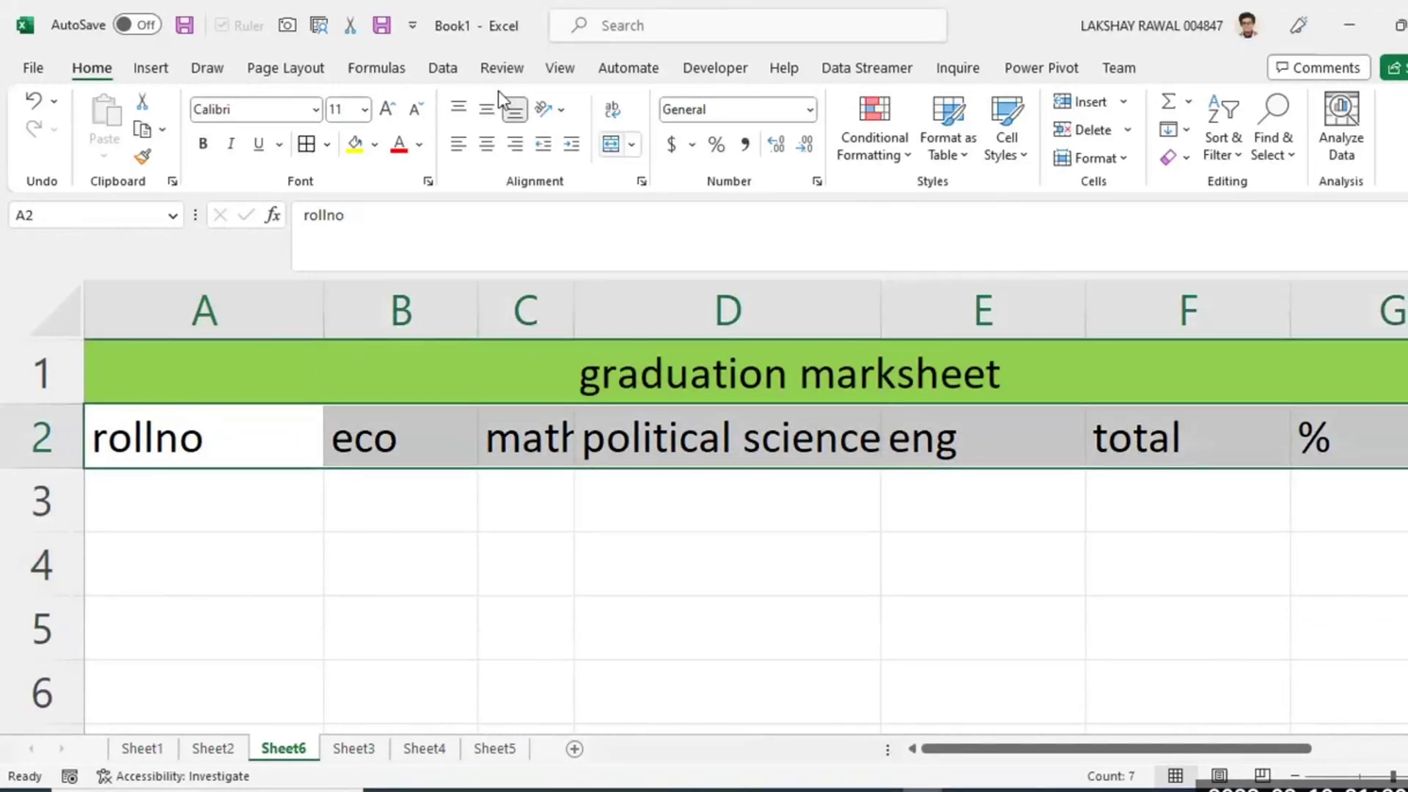
left_click(306, 143)
left_click_drag(569, 314, 689, 321)
Enter the roll numbers 10, 11, 12, 13, 14 and 15 in cells A3:A8.
left_click(206, 514)
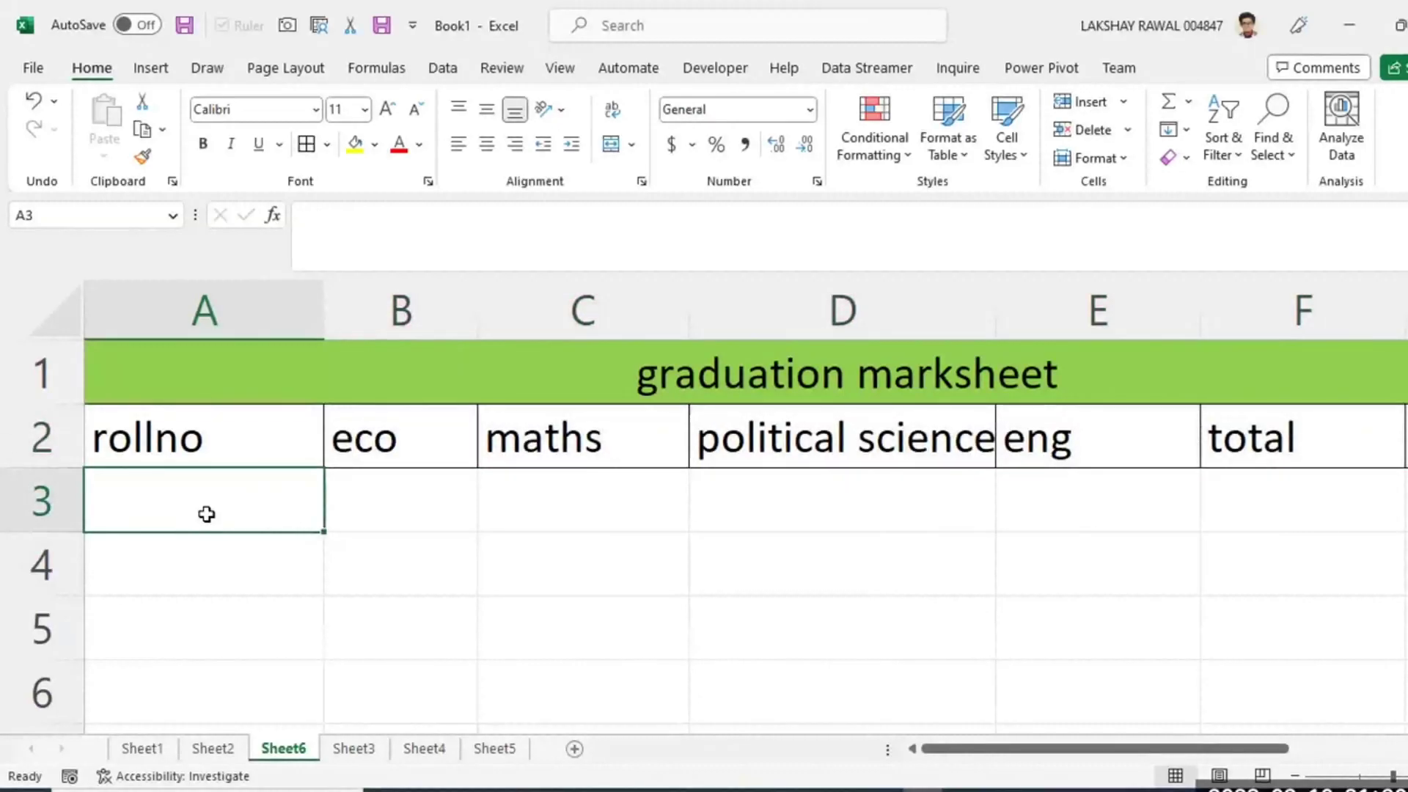
type("10")
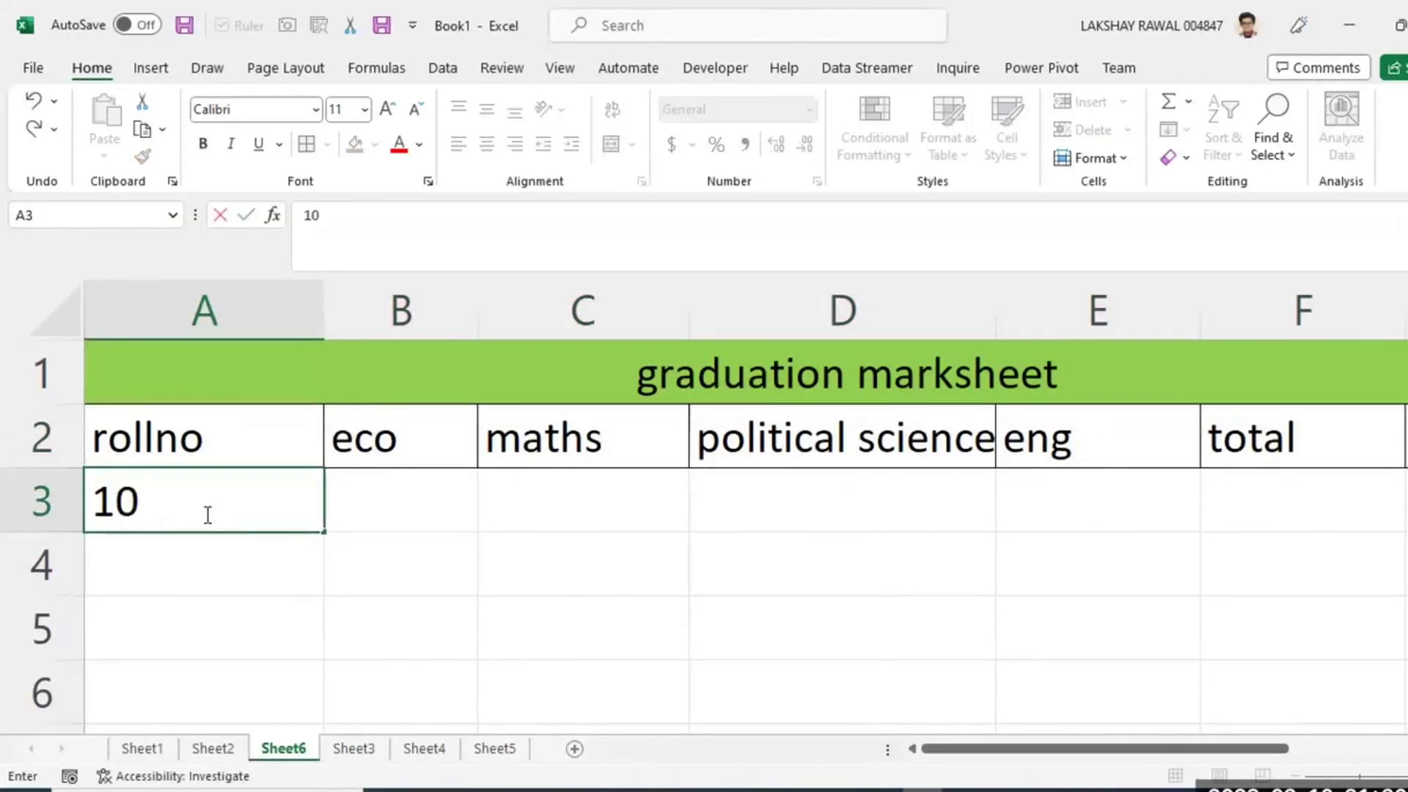
key("Return")
type("11")
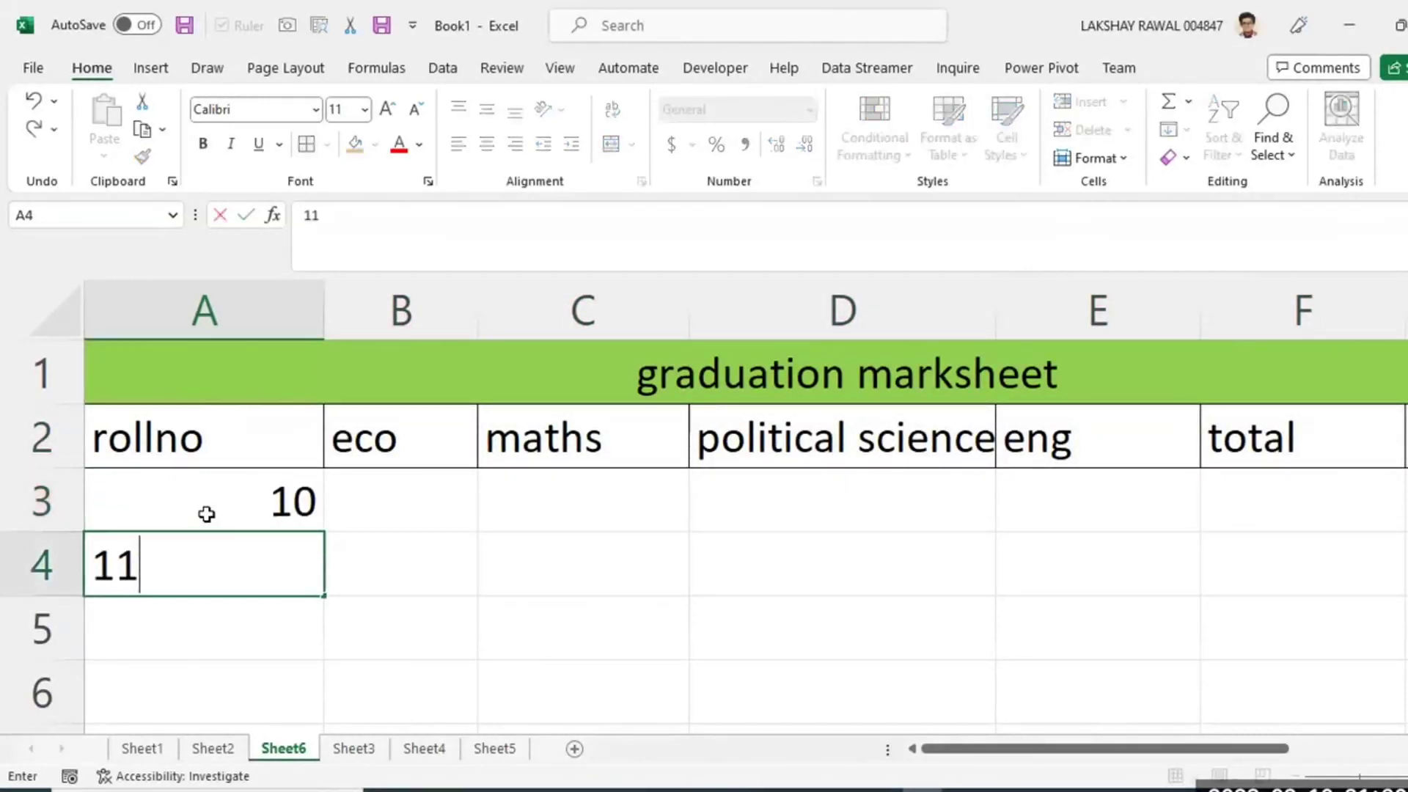
key("Return")
type("12")
key("Return")
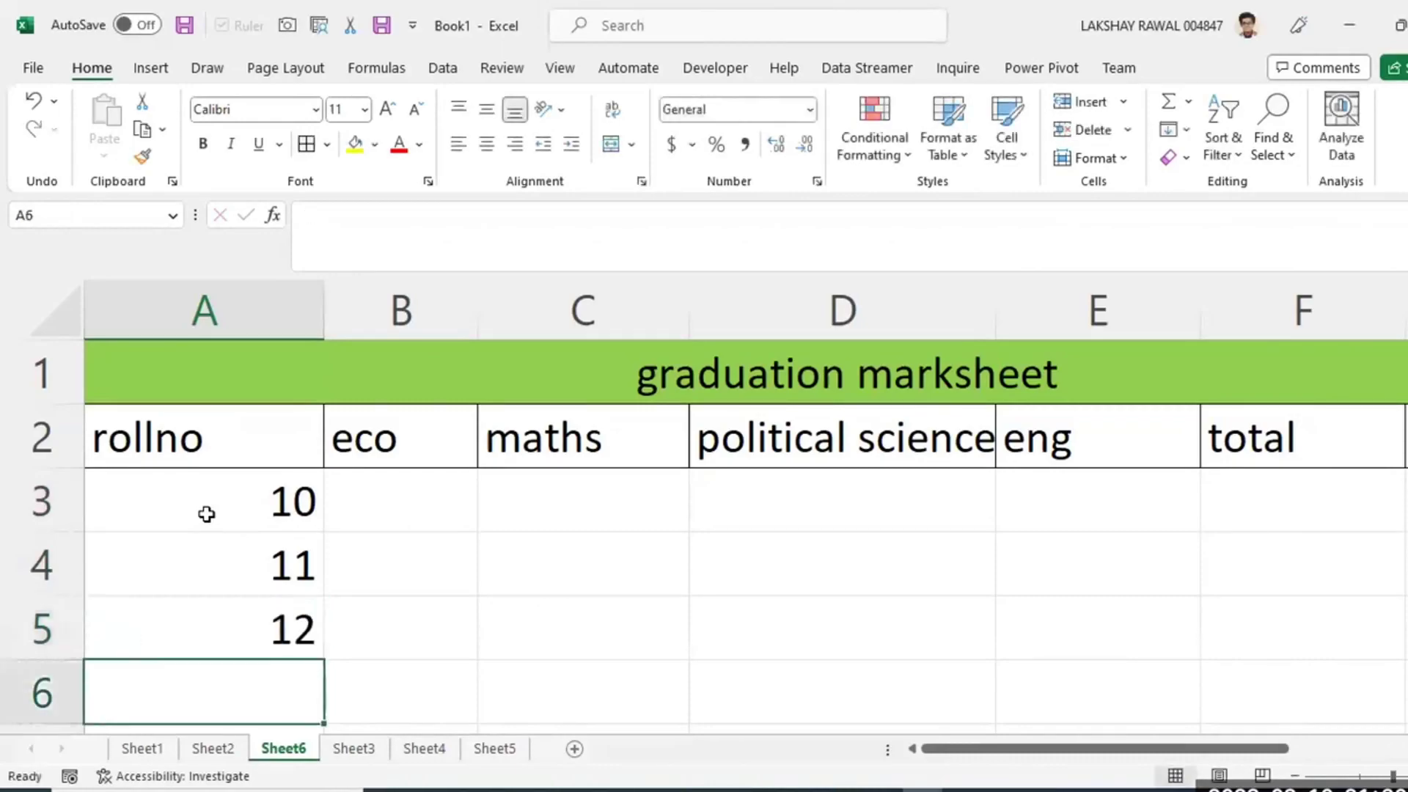
type("13")
key("Return")
type("14")
key("Return")
type("15")
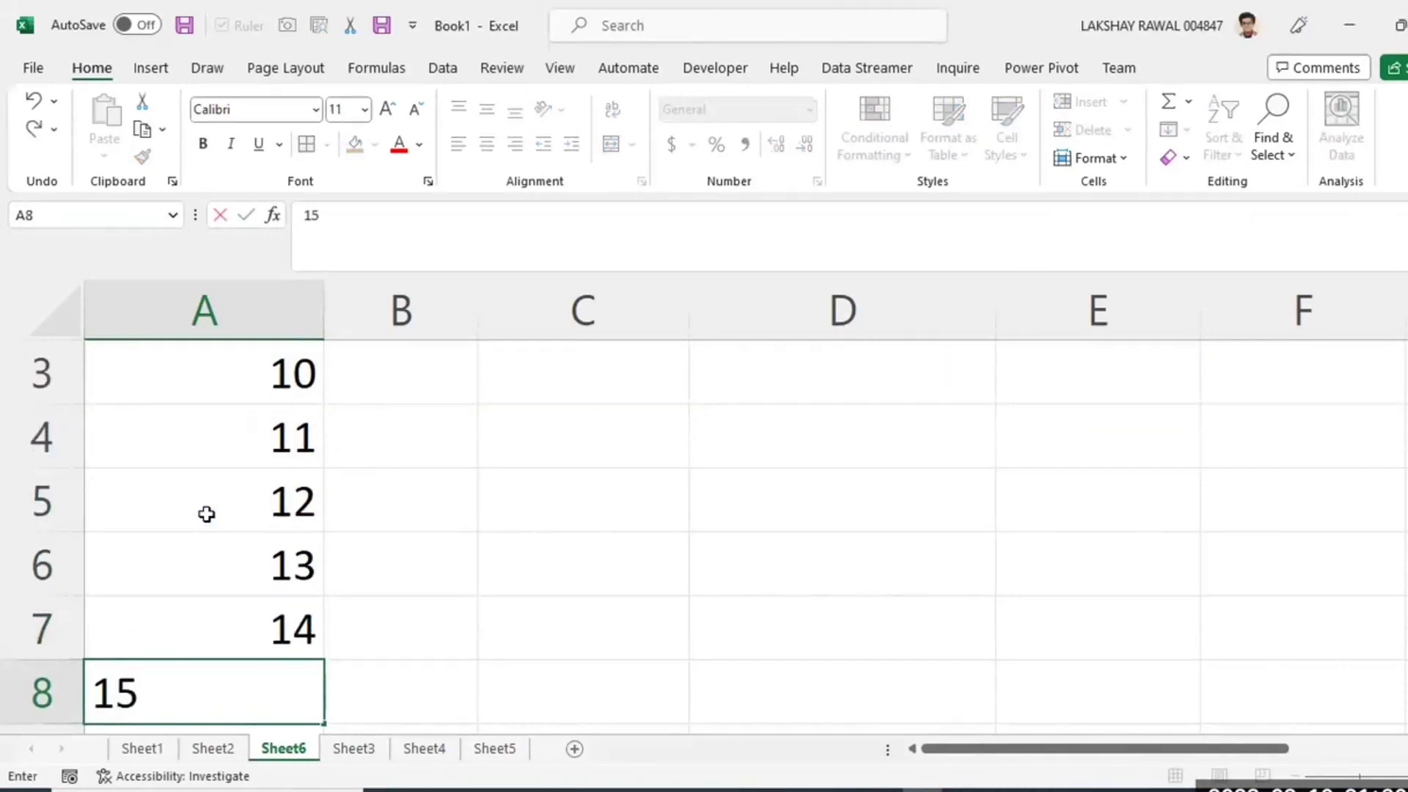
key("Return")
Enter the eco marks 34, 23 and 34 in cells B3:B5.
scroll(206, 514, "up", 1)
left_click(378, 498)
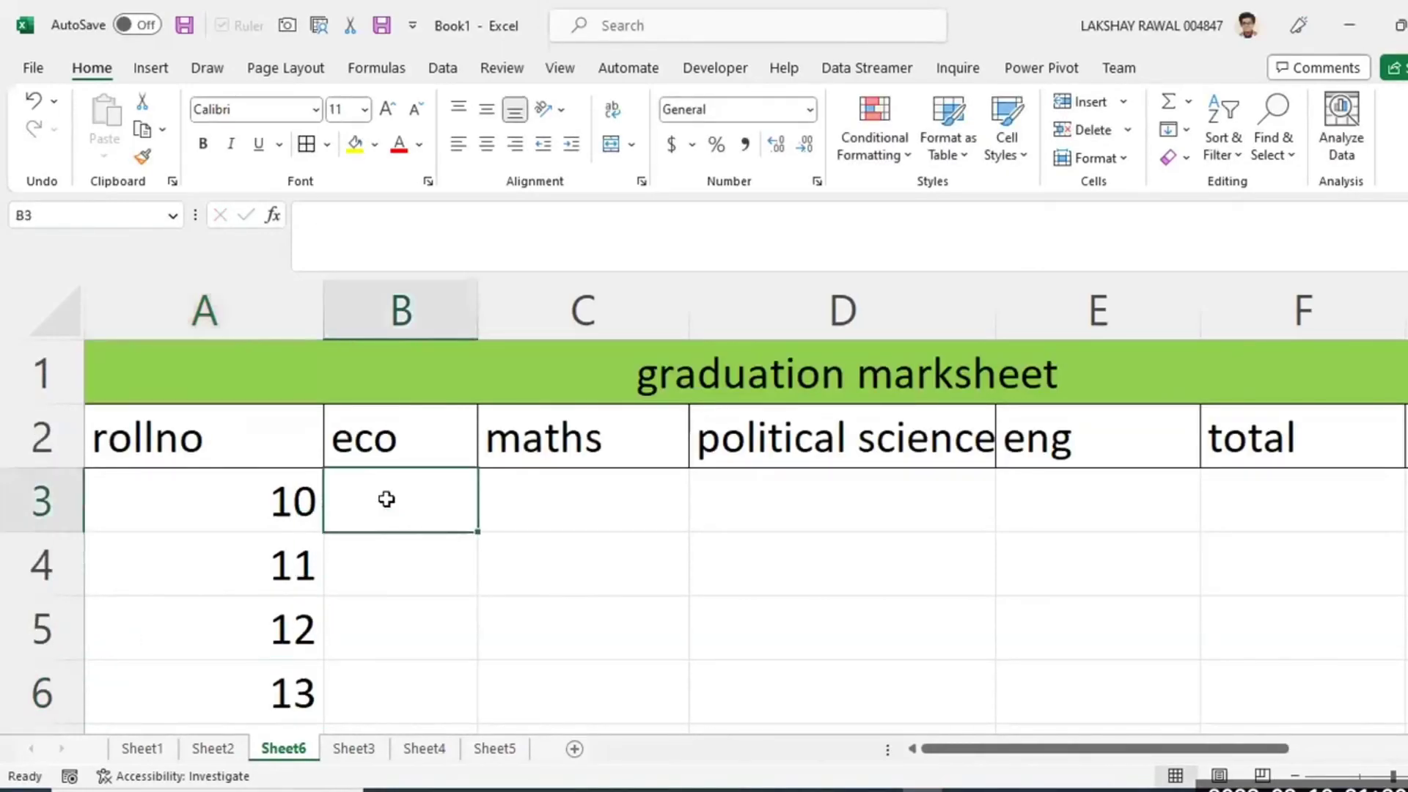
left_click(436, 448)
left_click(417, 498)
type("34")
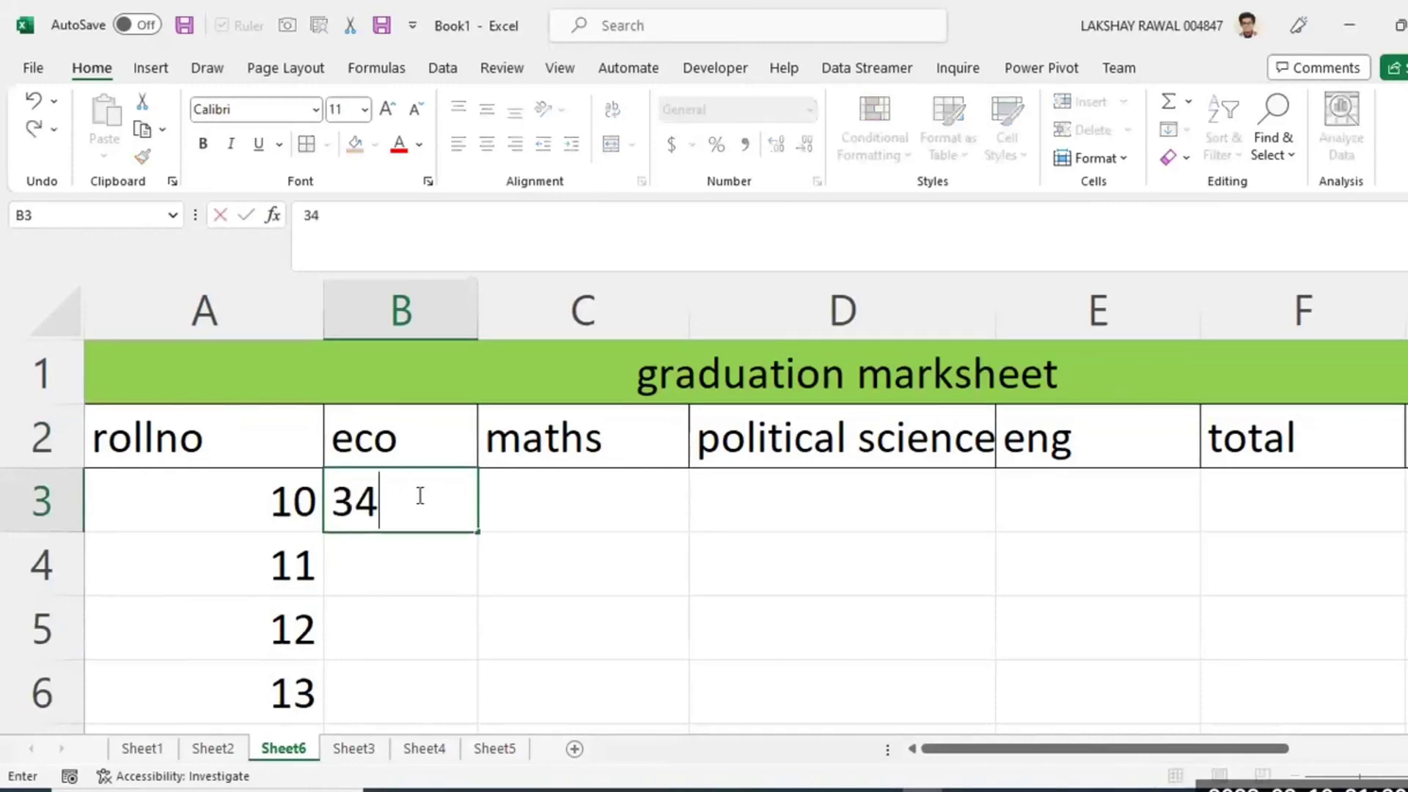
key("Return")
type("23")
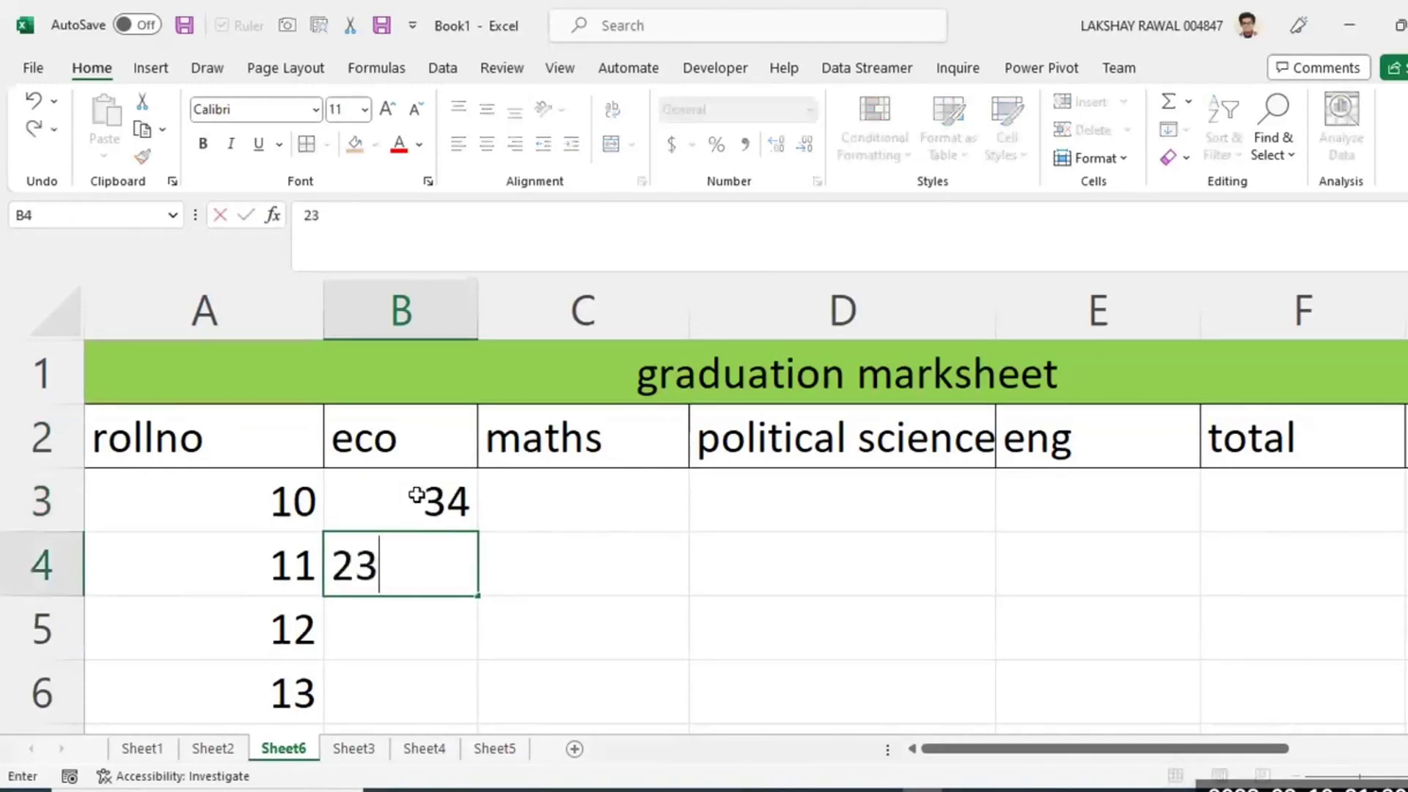
key("Return")
type("123")
key("Return")
key("Up")
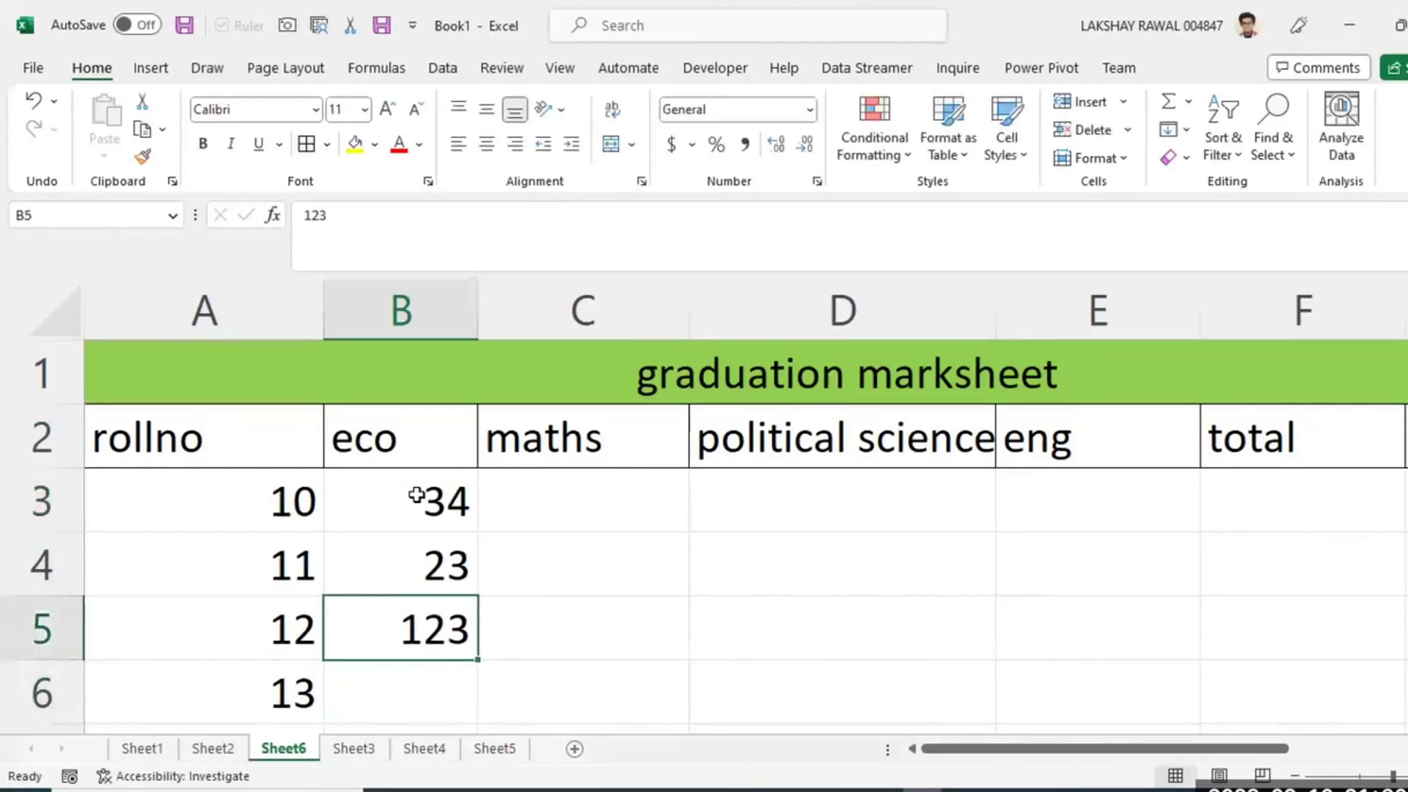
type("34")
key("Return")
Enter the eco marks 6, 45 and 12 in cells B6:B8 and select the first maths cell, C3.
type("6")
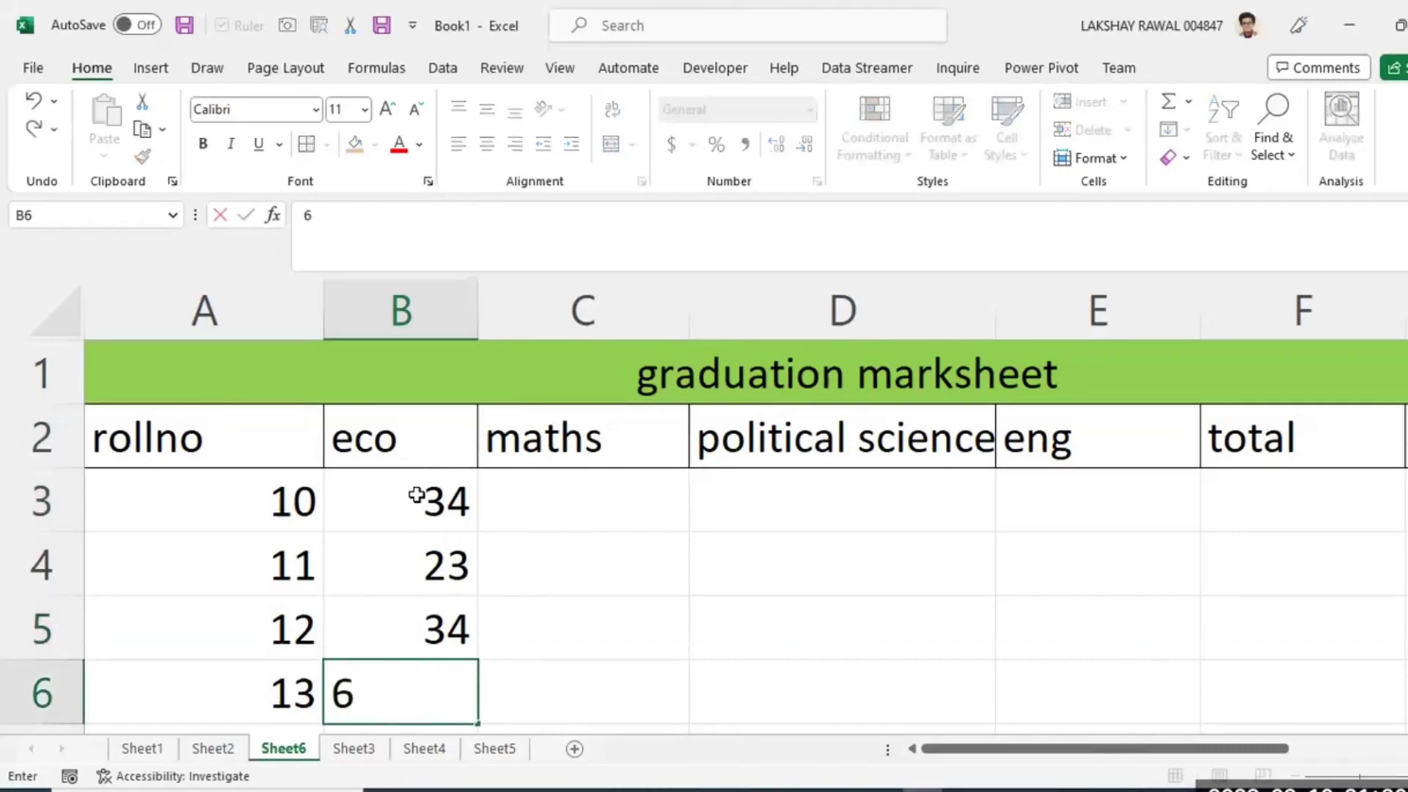
key("Return")
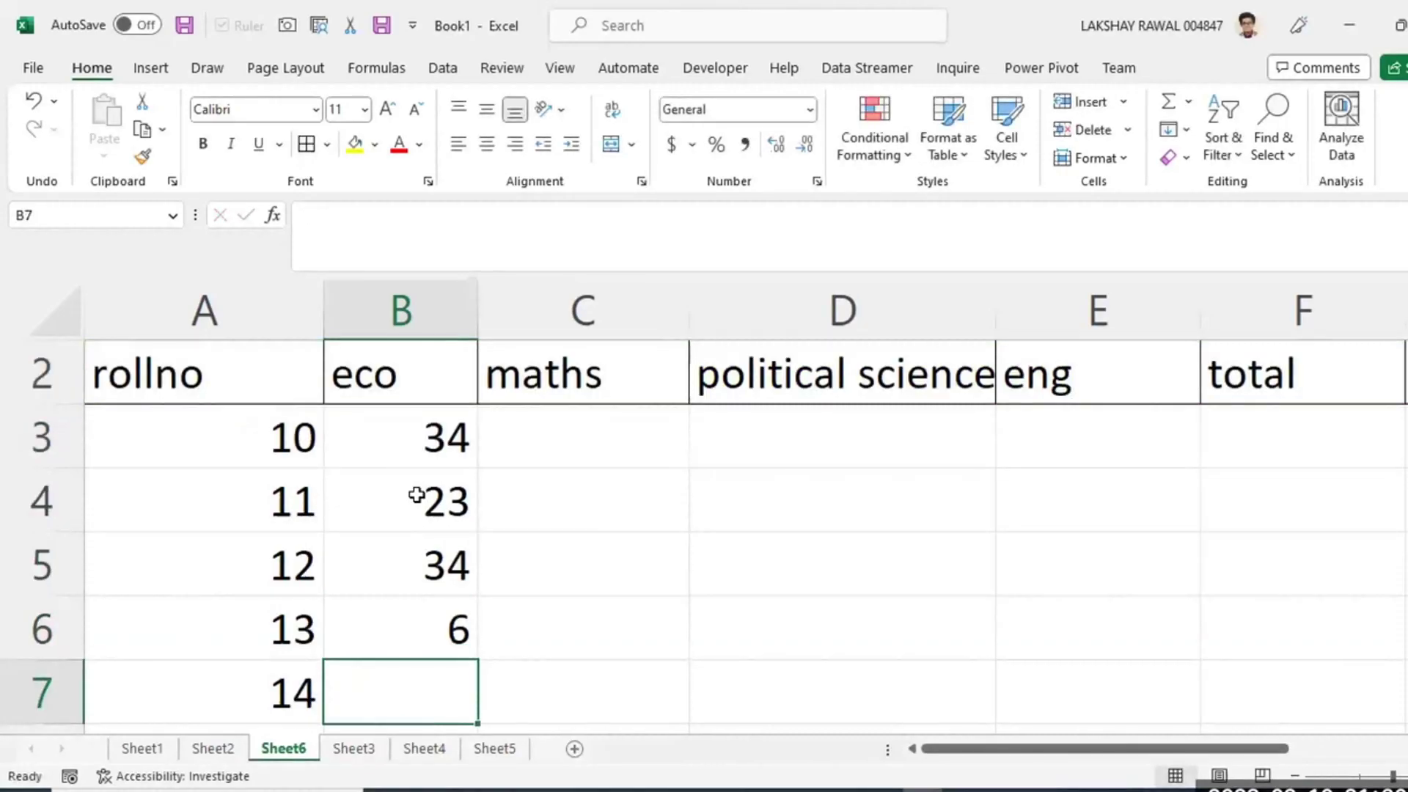
type("45")
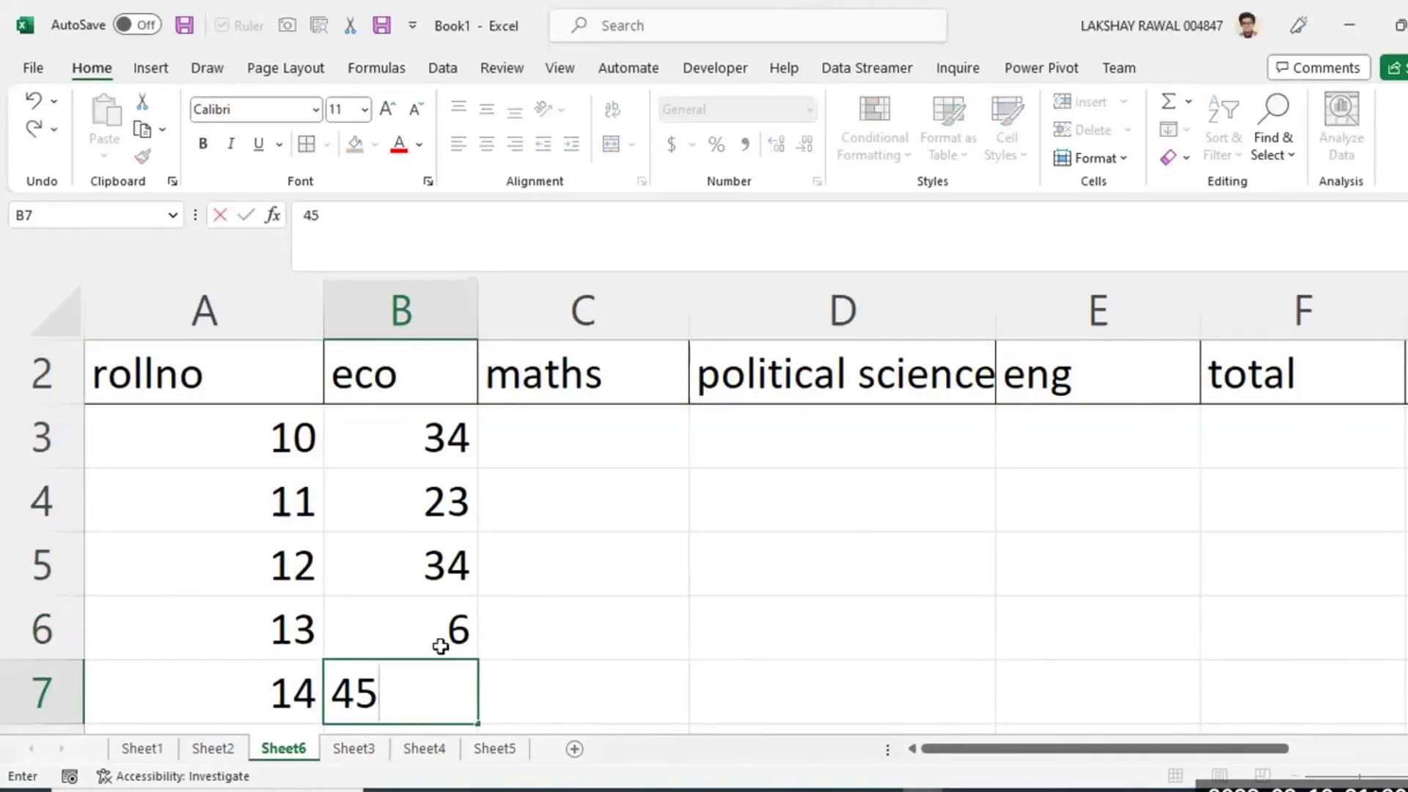
scroll(396, 562, "down", 2)
key("Return")
type("1")
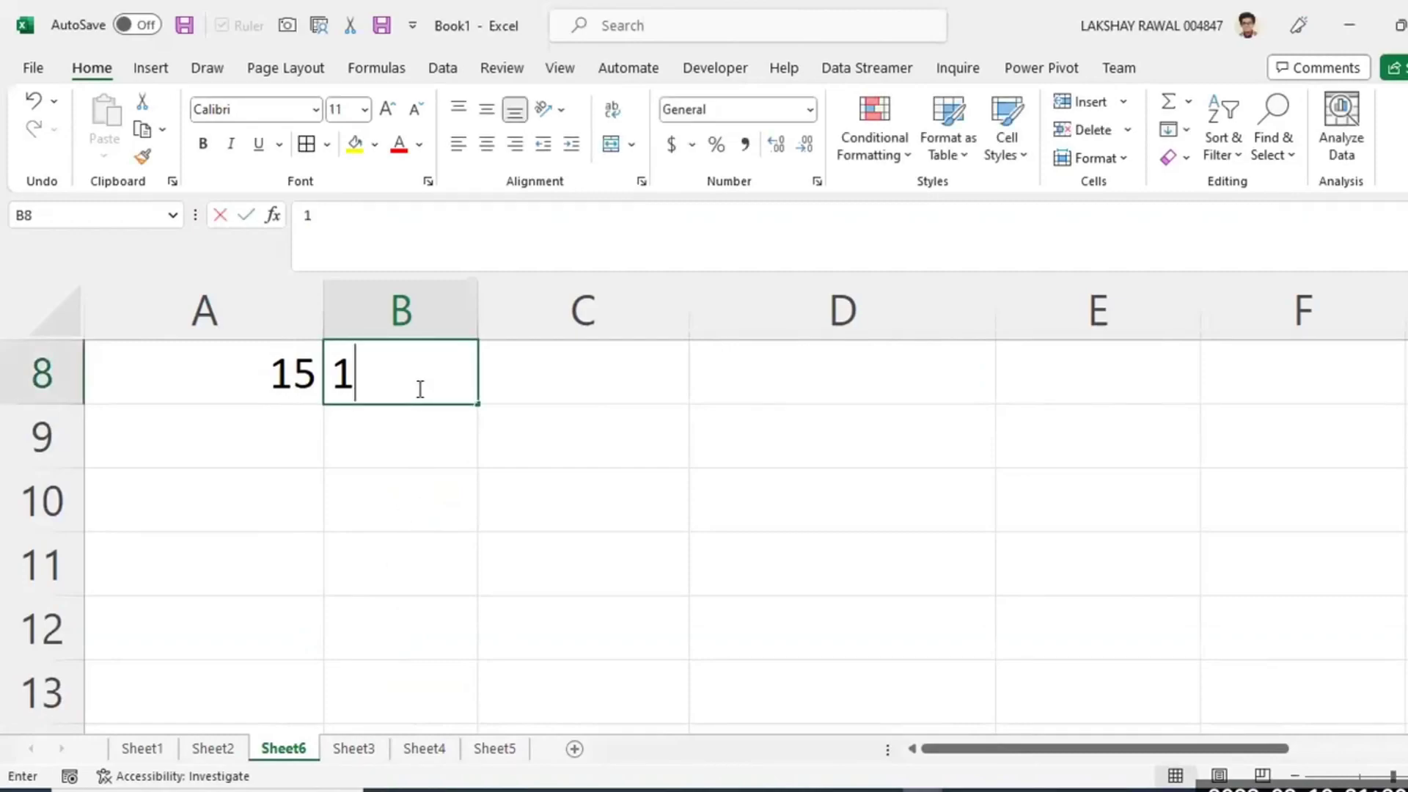
type("2")
left_click(745, 396)
scroll(580, 603, "up", 3)
left_click(557, 521)
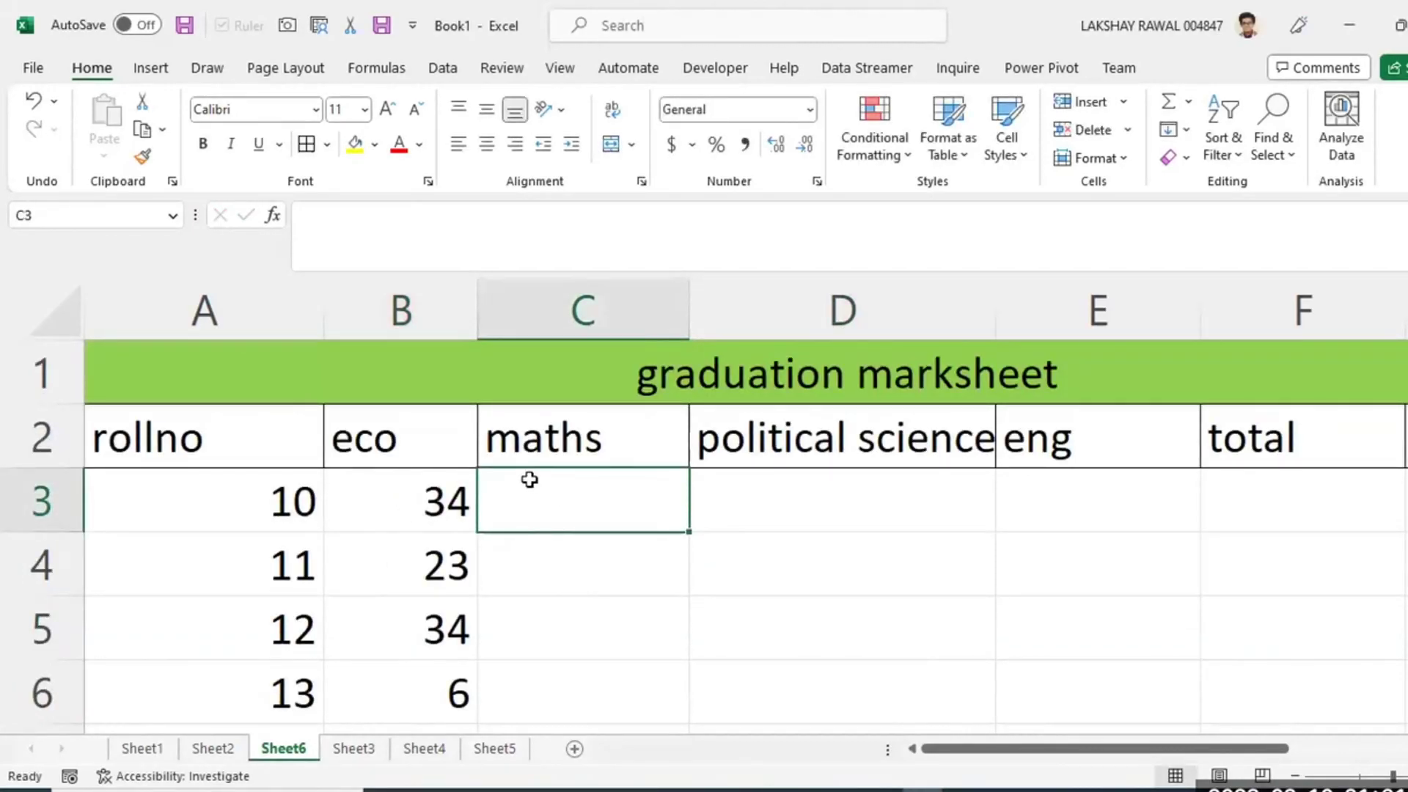
Enter the maths marks 24, 35, 56 and 44 in cells C3:C6.
double_click(549, 480)
type("24")
left_click(559, 557)
type("35")
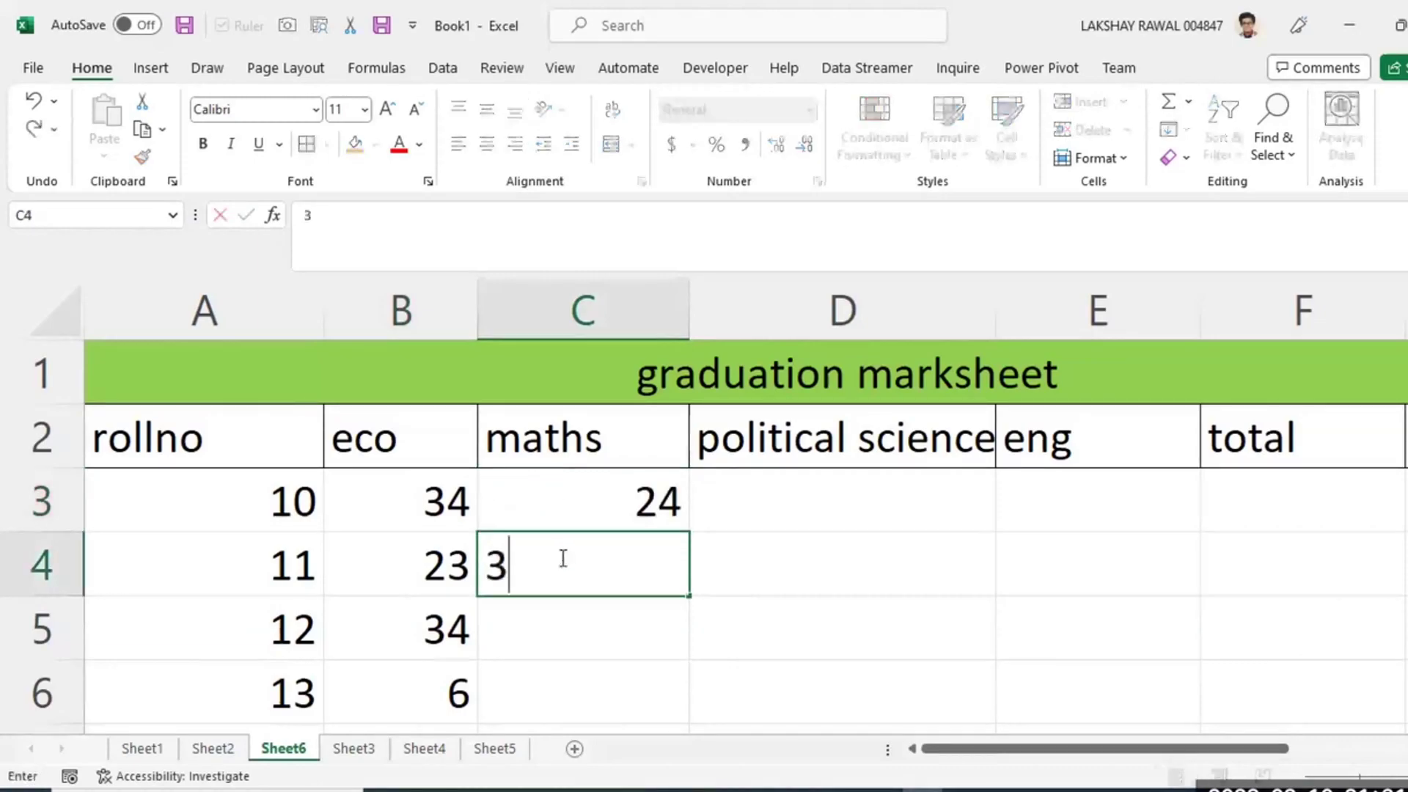
left_click(564, 624)
type("56")
left_click(575, 669)
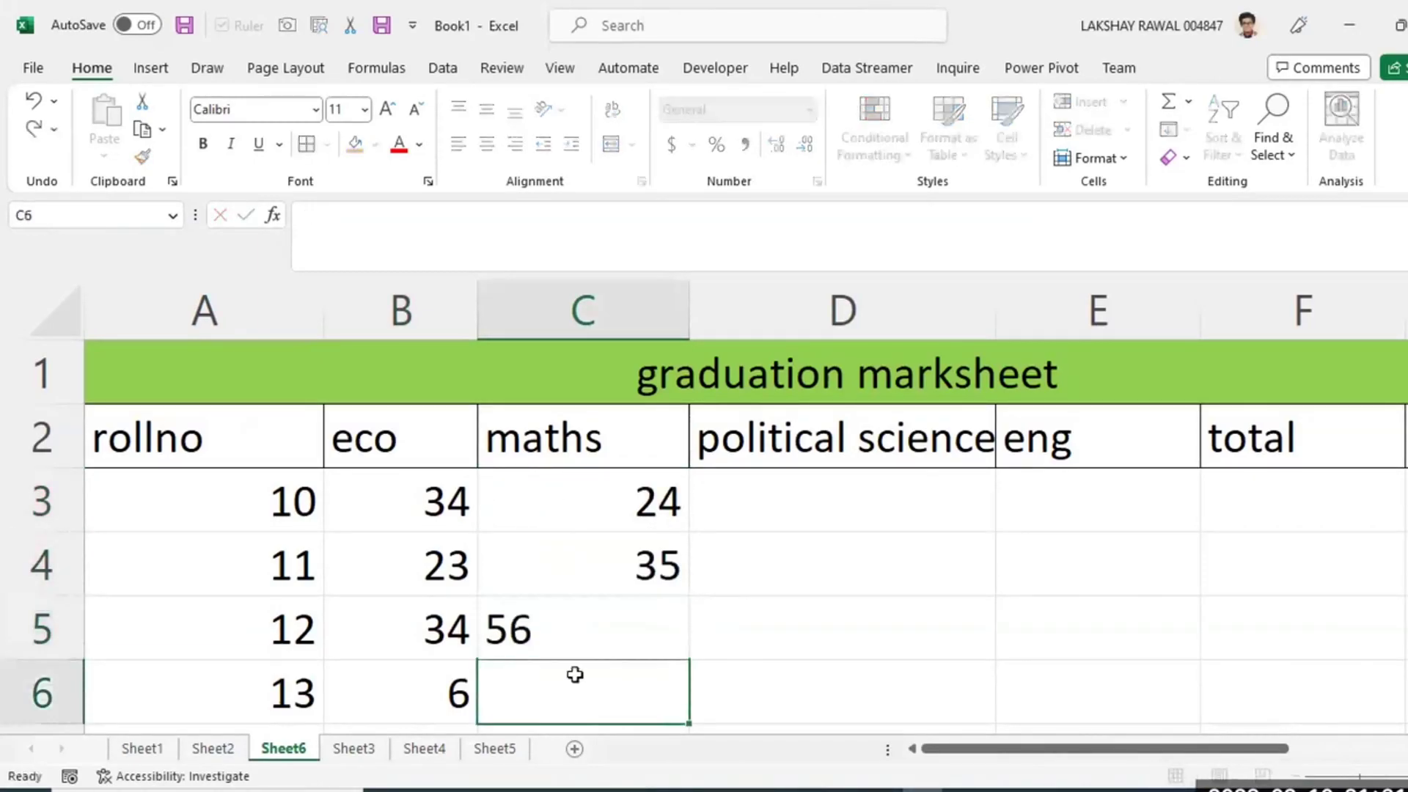
type("44")
left_click(801, 613)
Clear the contents of rows 7 and 8, and of row 6, below the third student's record.
scroll(301, 669, "down", 3)
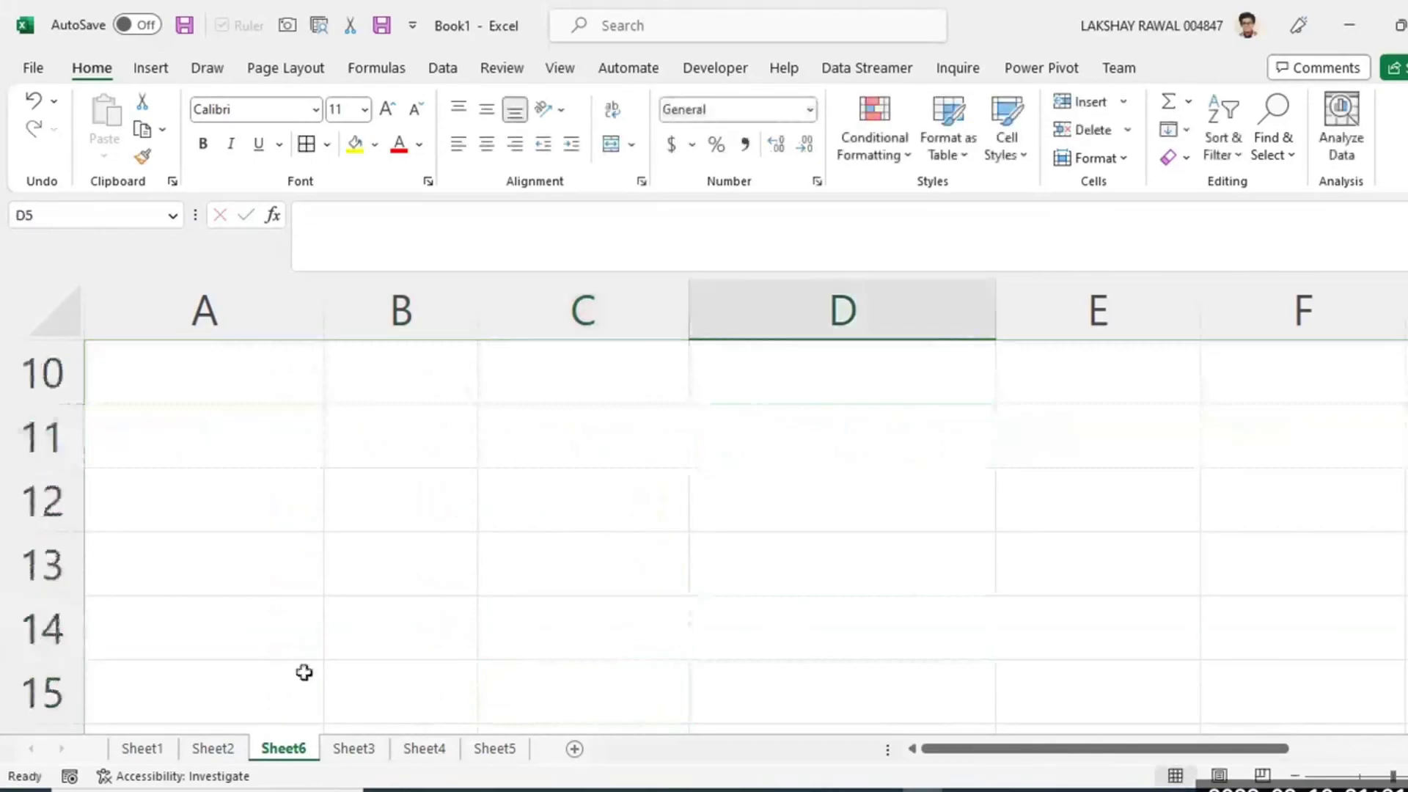
scroll(223, 613, "up", 3)
scroll(187, 664, "down", 2)
left_click_drag(42, 373, 44, 451)
key("Delete")
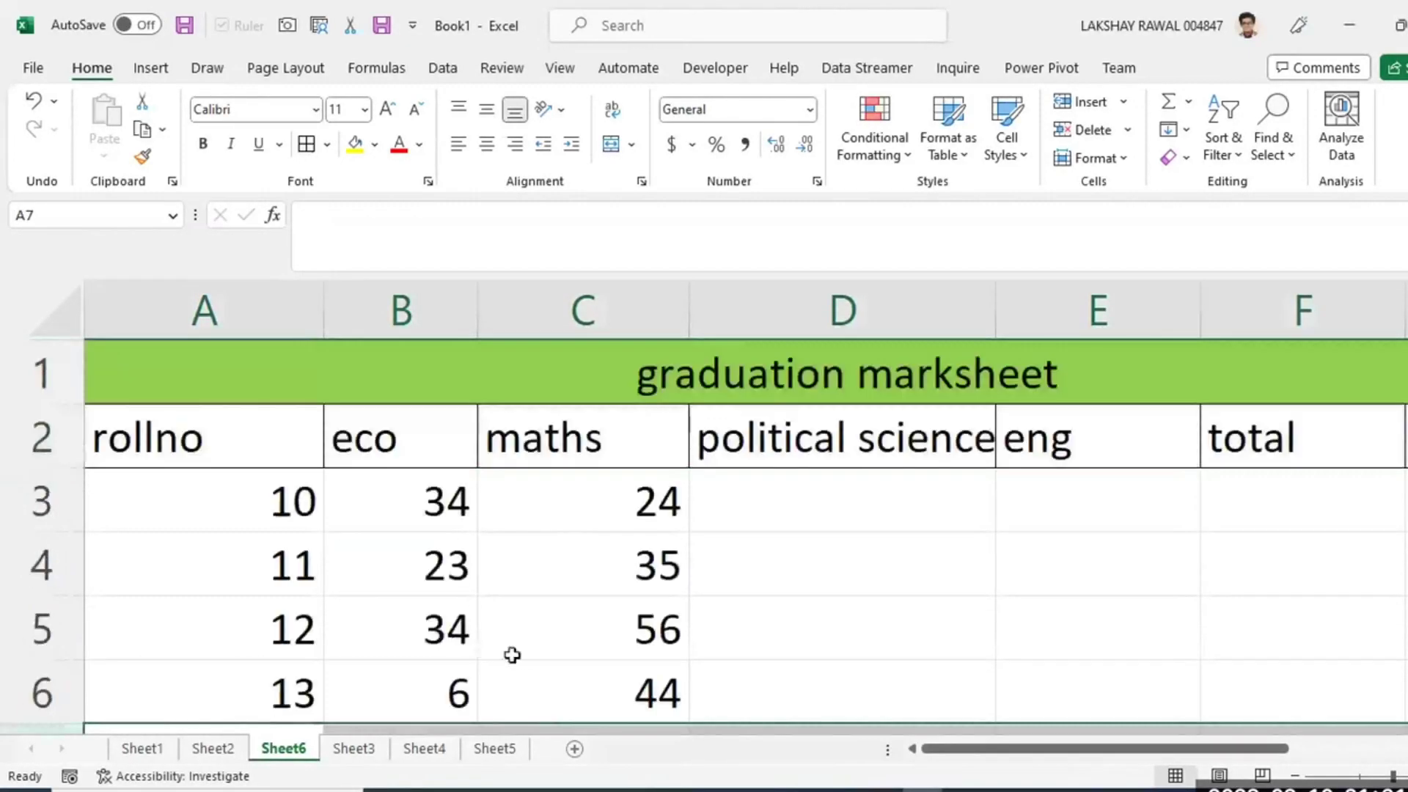
scroll(510, 654, "up", 2)
left_click(73, 709)
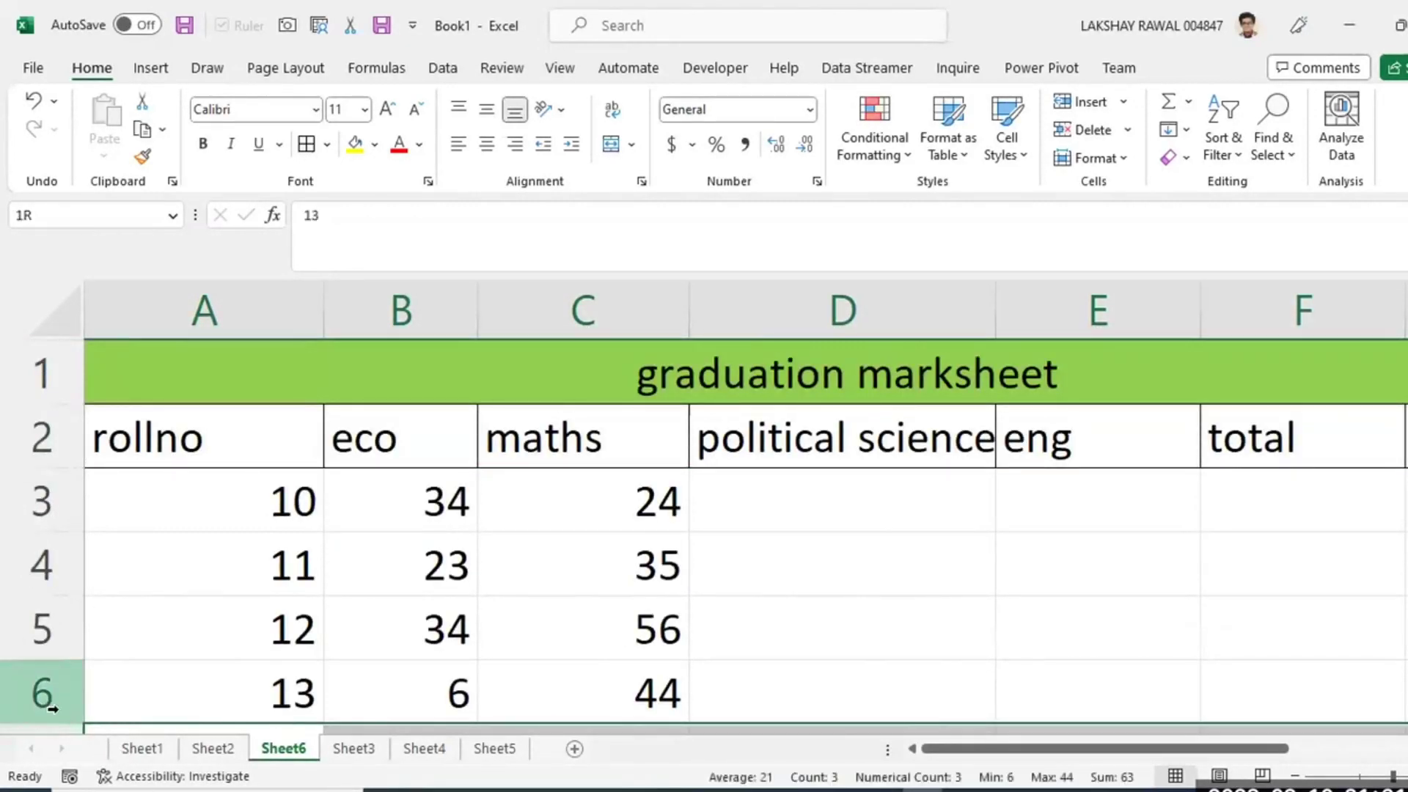
key("Delete")
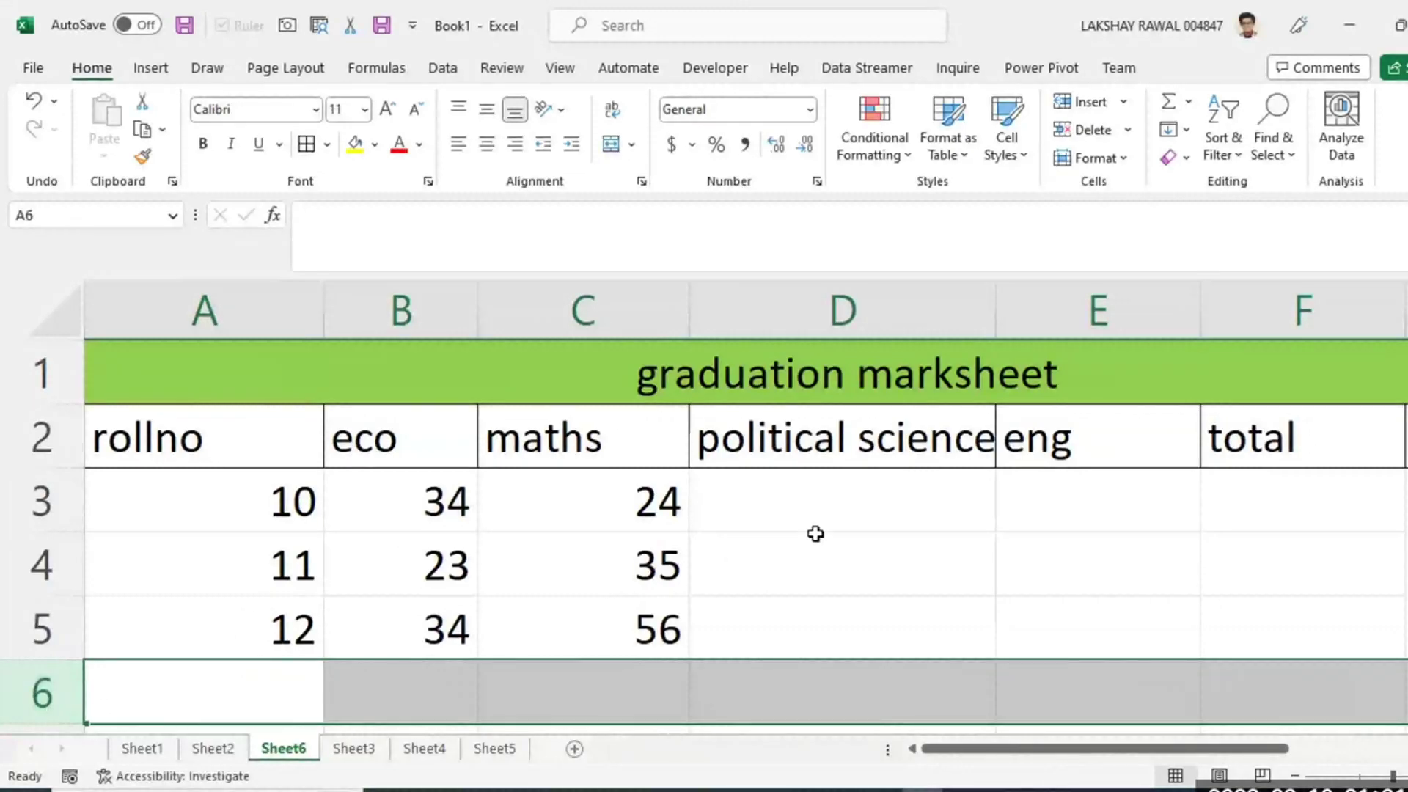
Enter the political science marks 45, 33 and 22 in cells D3:D5.
left_click(787, 486)
type("45")
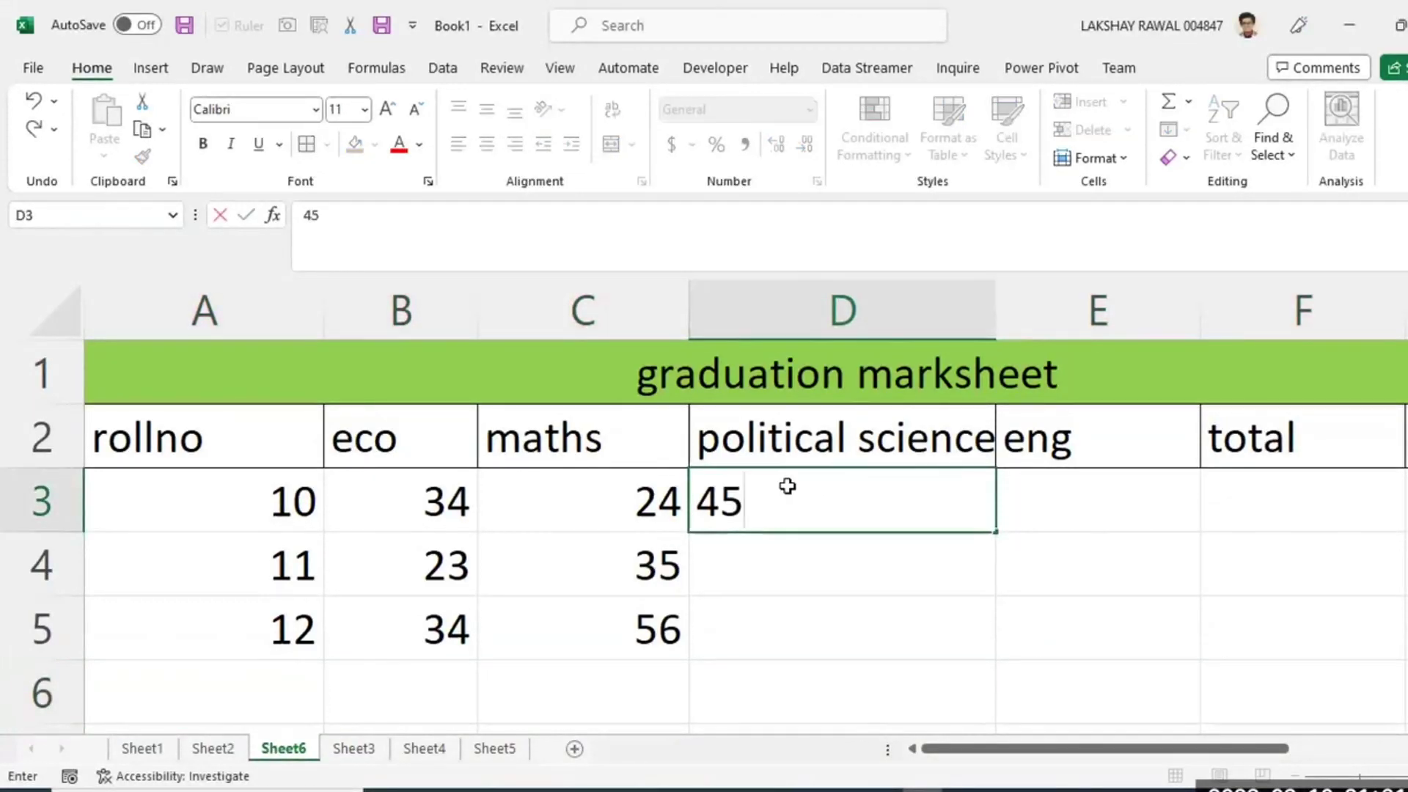
key("Return")
type("33")
key("Return")
type("22")
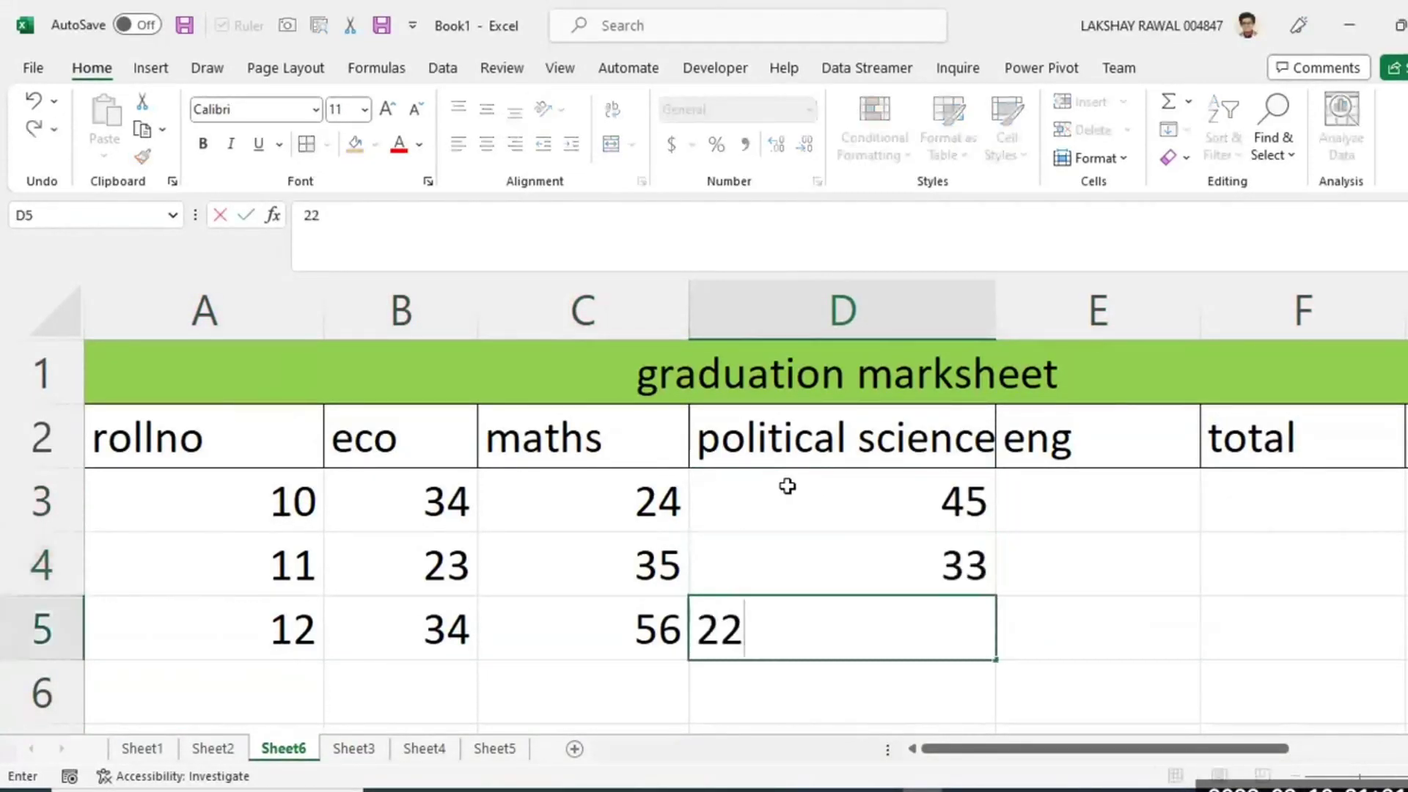
Enter the eng marks 56, 23 and 23 in cells E3:E5.
left_click(1100, 481)
type("56")
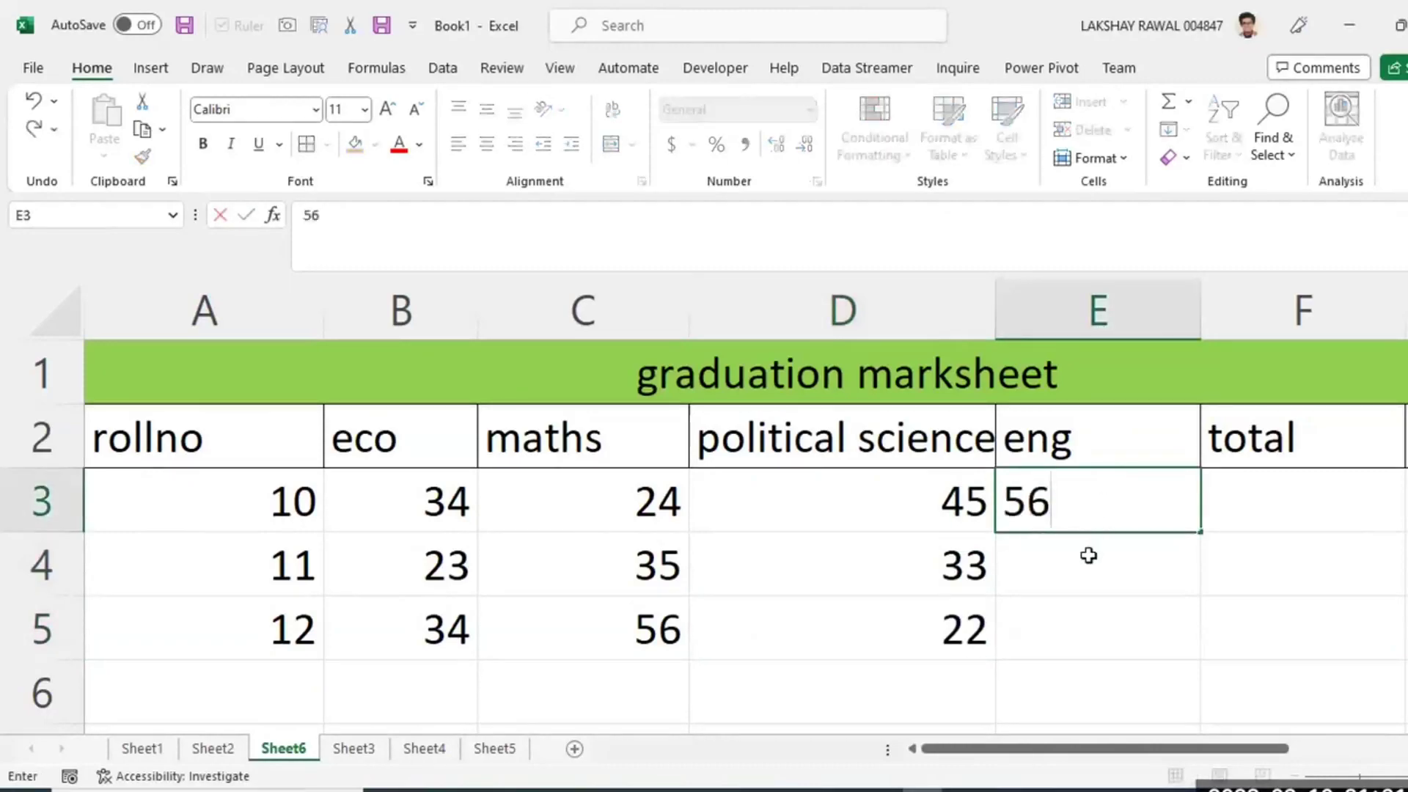
left_click(1087, 557)
type("23")
left_click(1077, 625)
type("23")
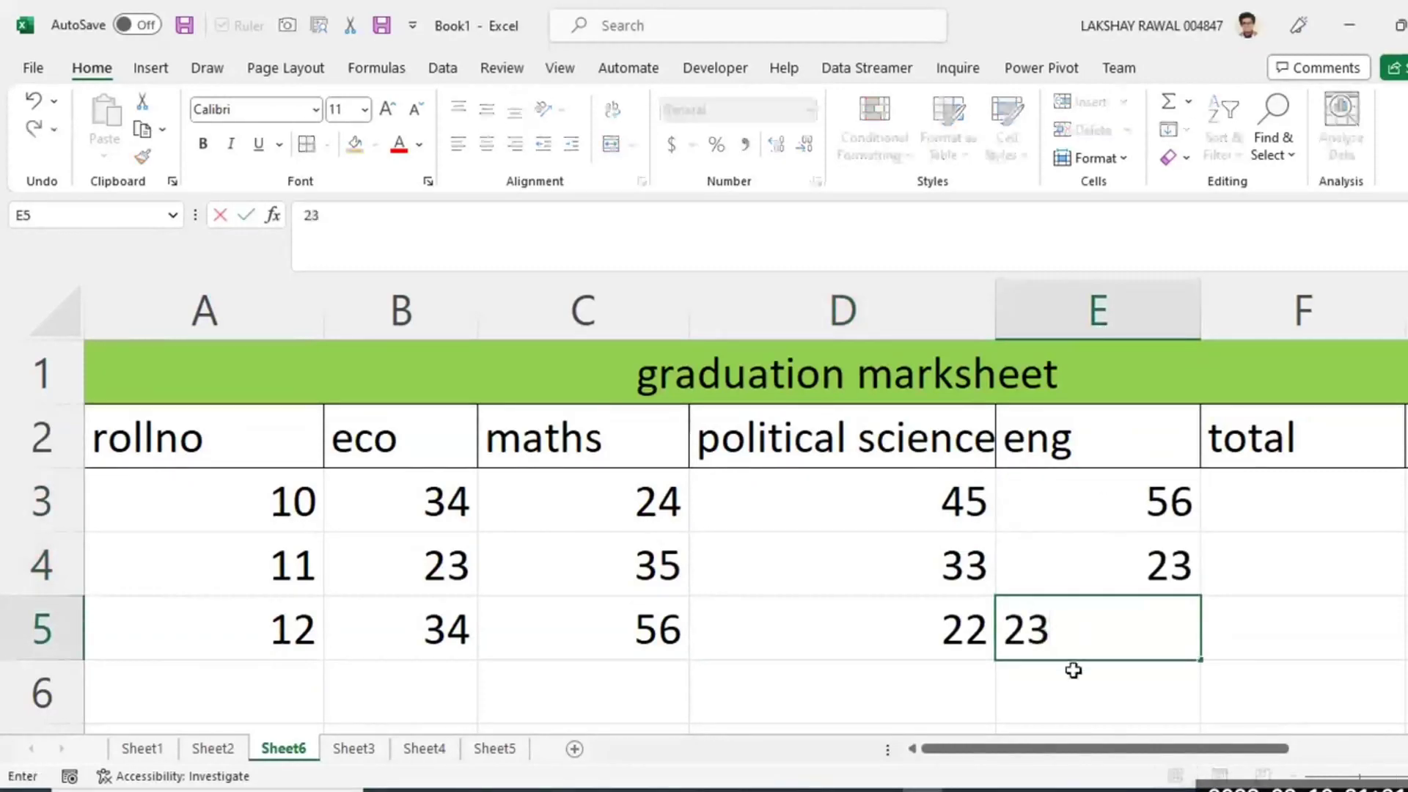
left_click(1071, 679)
Change the eng mark in E5 to absent and the maths mark in C5 to 0.
left_click(1079, 621)
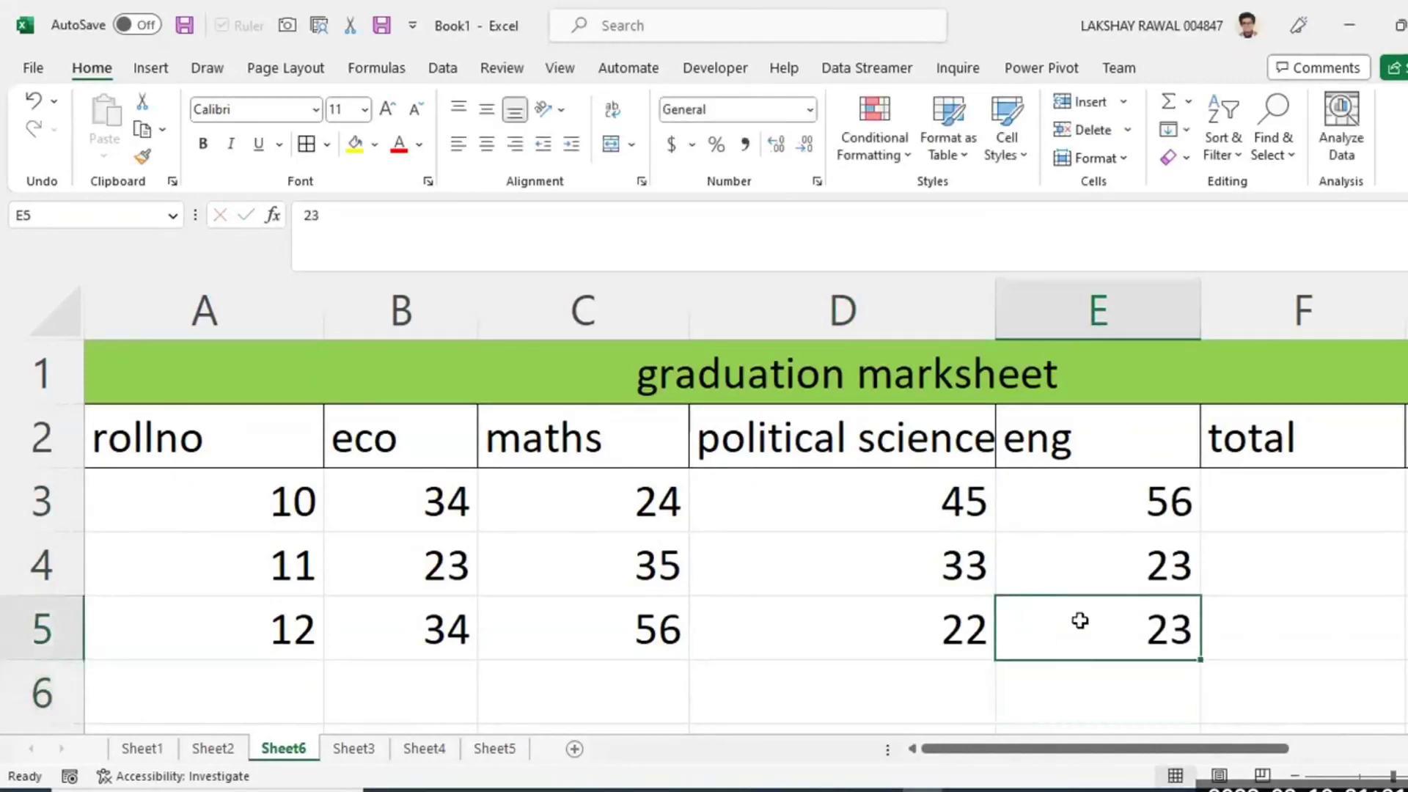
type("absent")
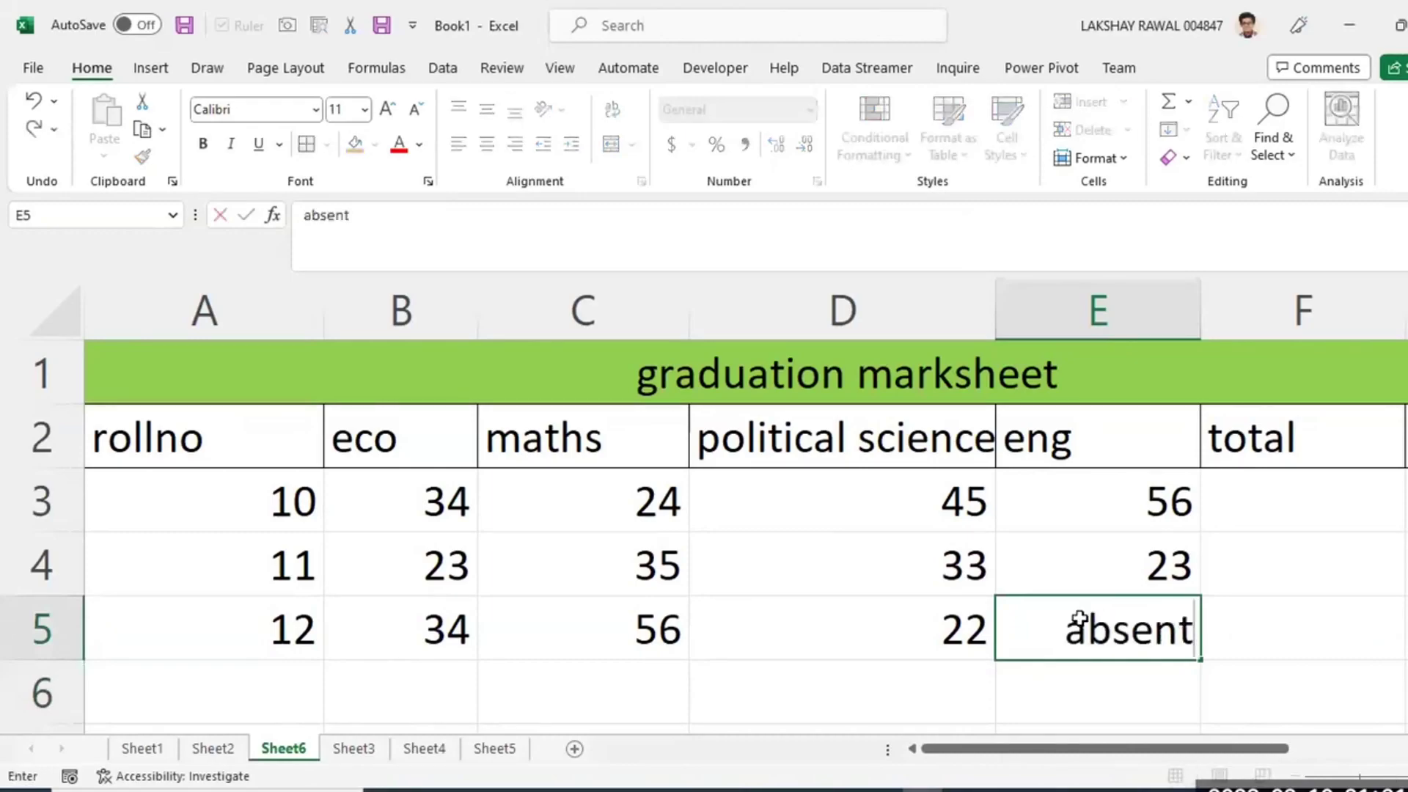
key("Return")
left_click(658, 625)
type("0")
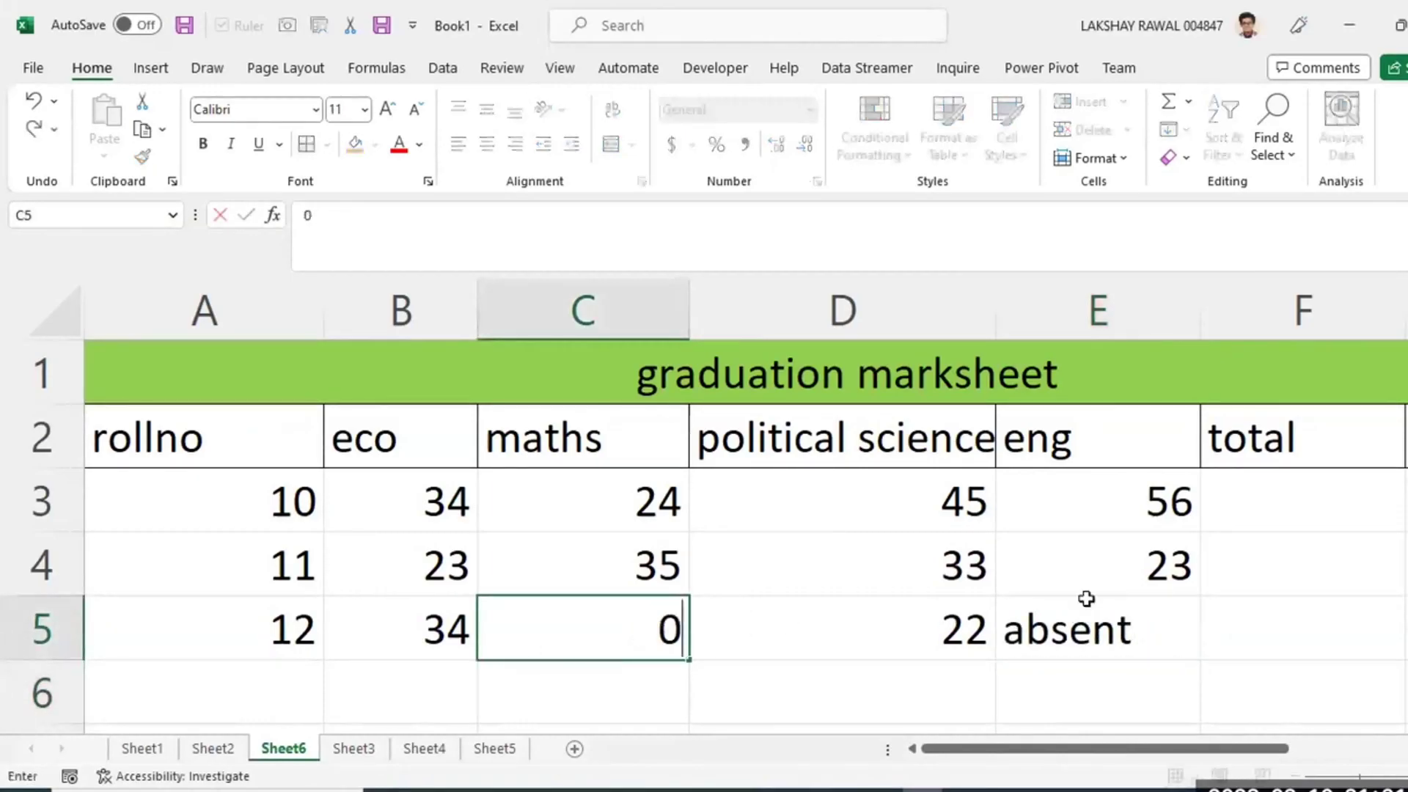
left_click(1085, 609)
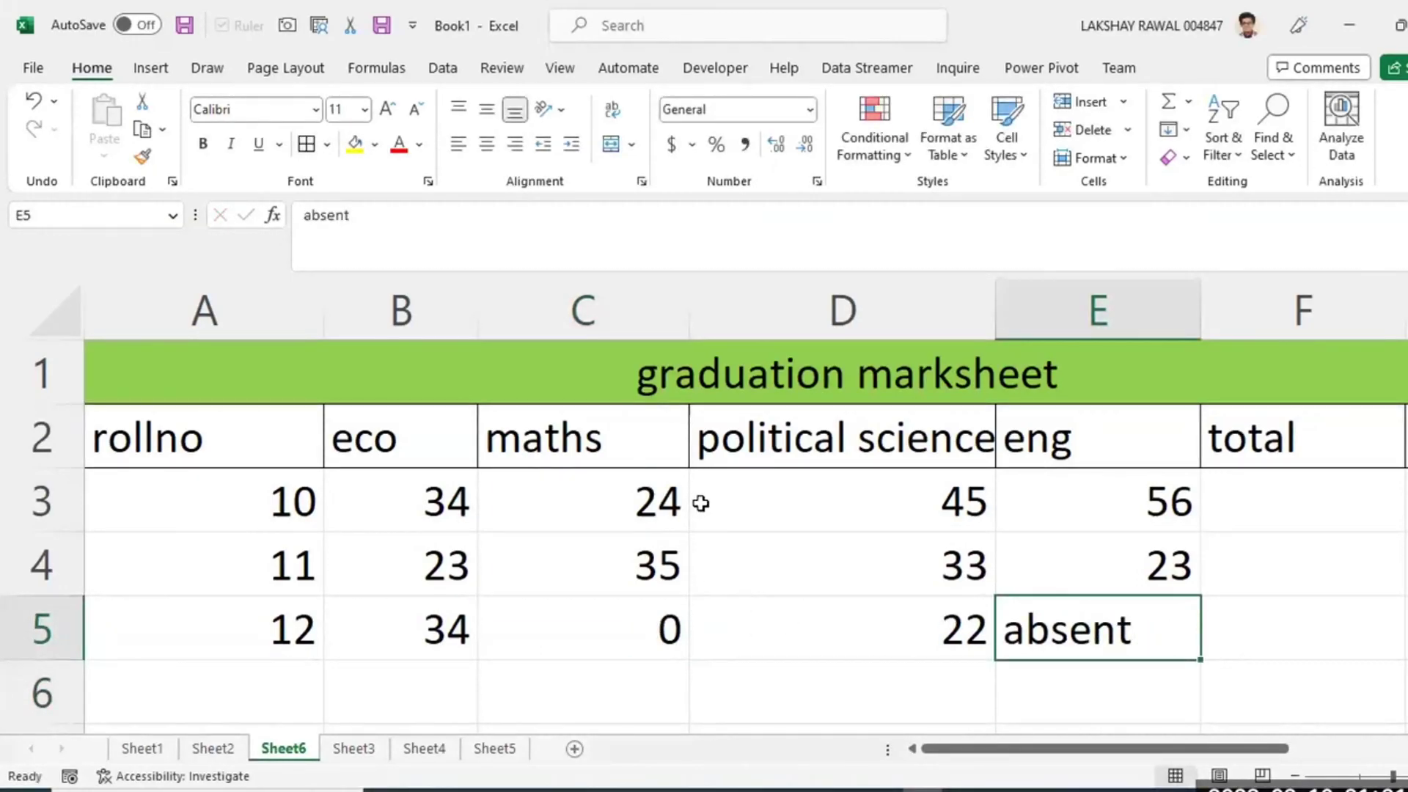
Change the eng mark of roll number 10 in E3 to 12.
left_click(1057, 489)
type("12")
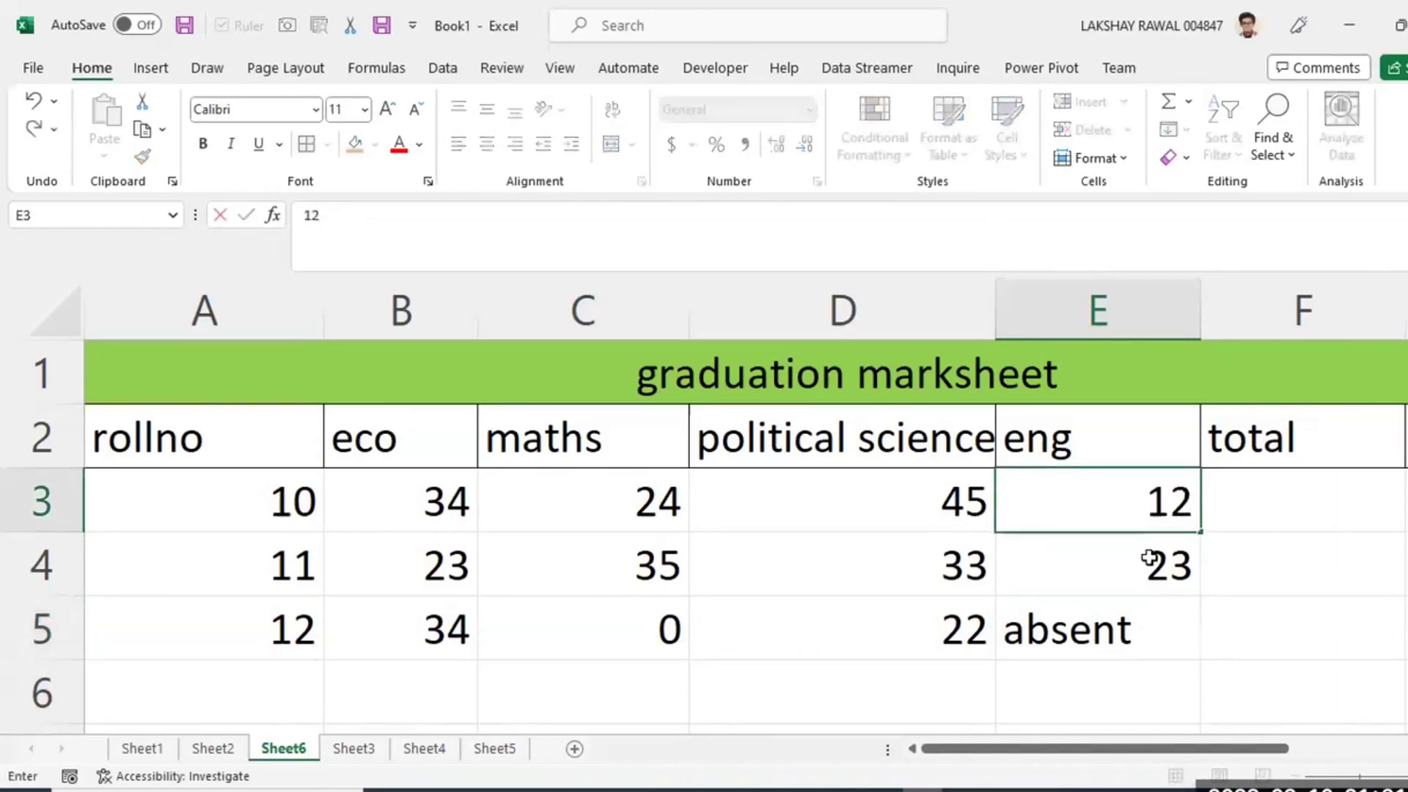
key("Return")
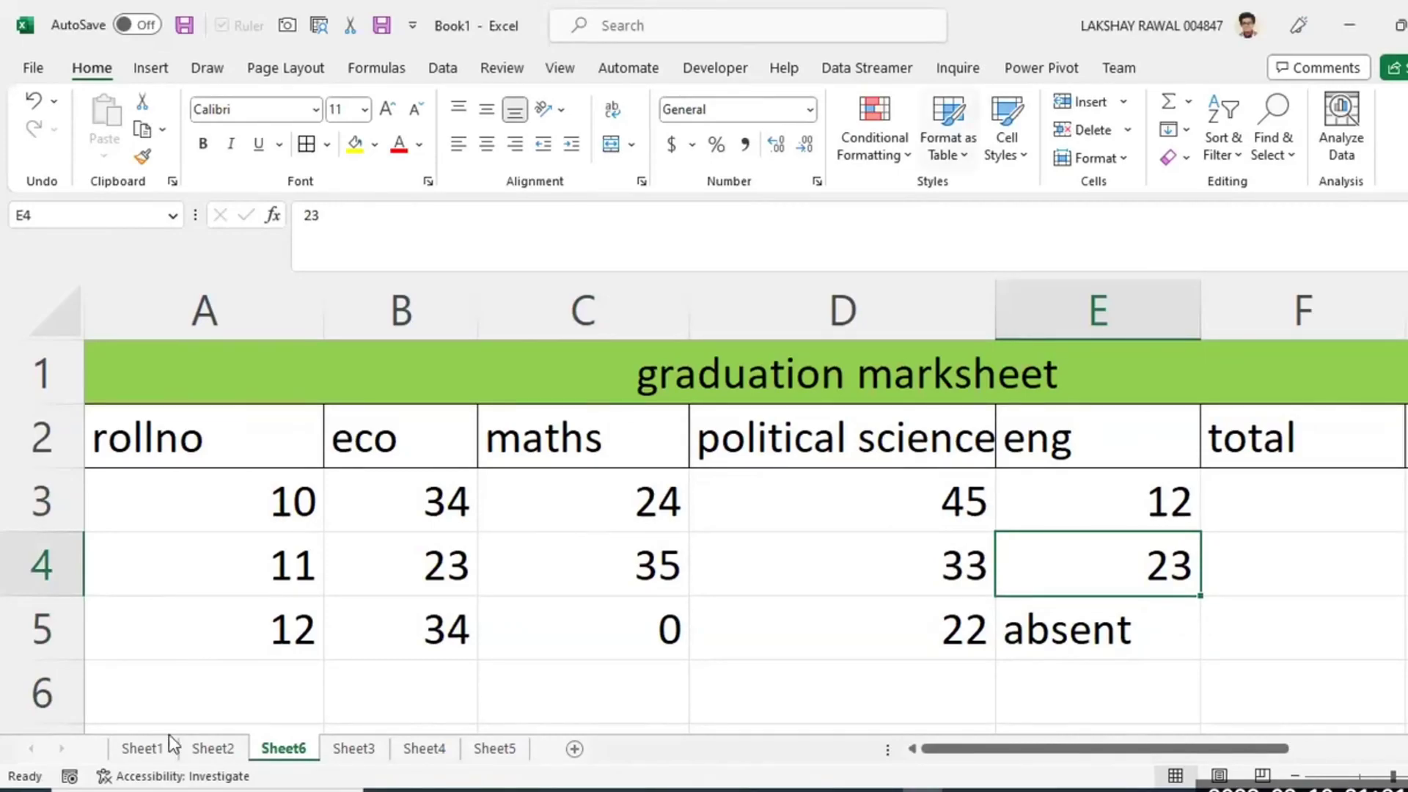
Apply all borders to the student data range A3:G5.
left_click_drag(205, 499, 1115, 639)
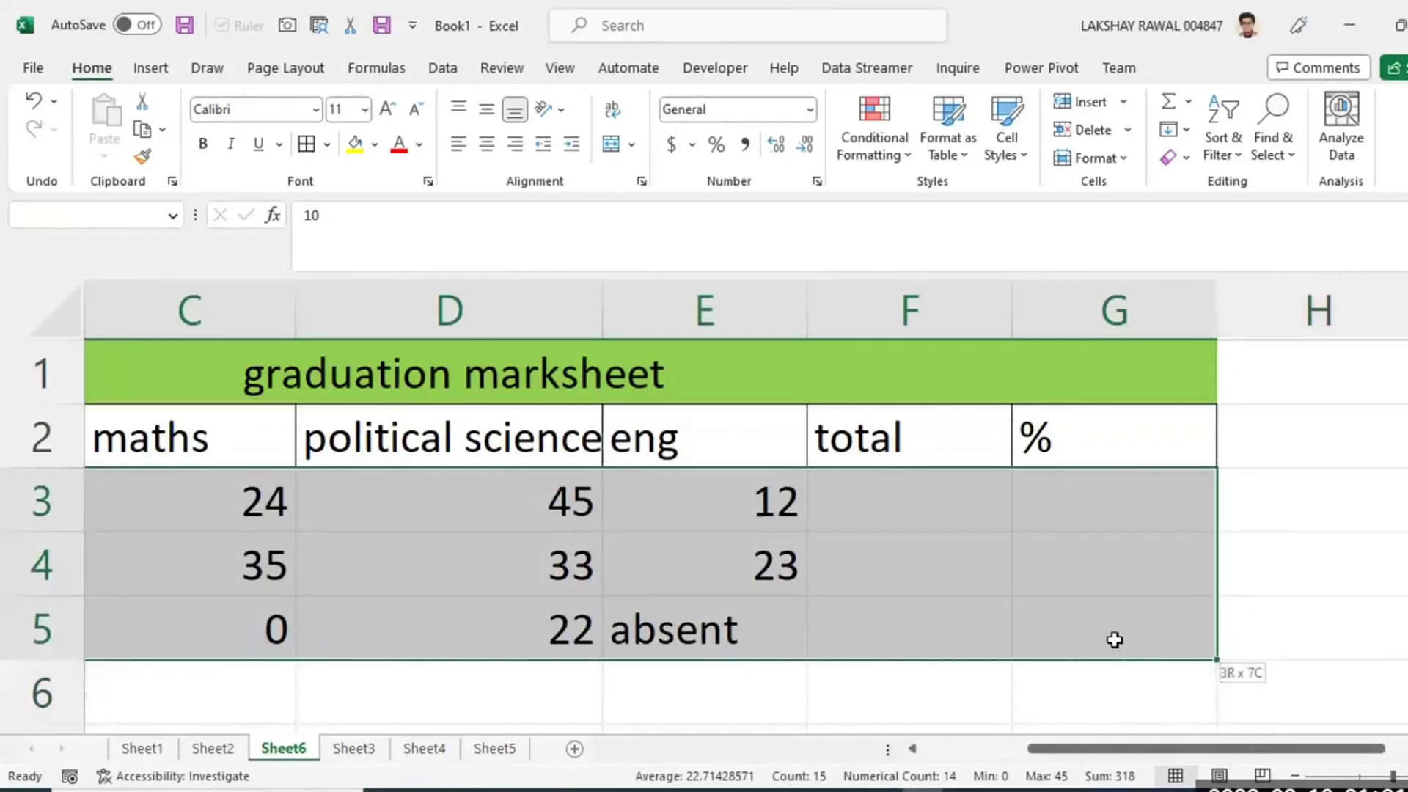
left_click(326, 146)
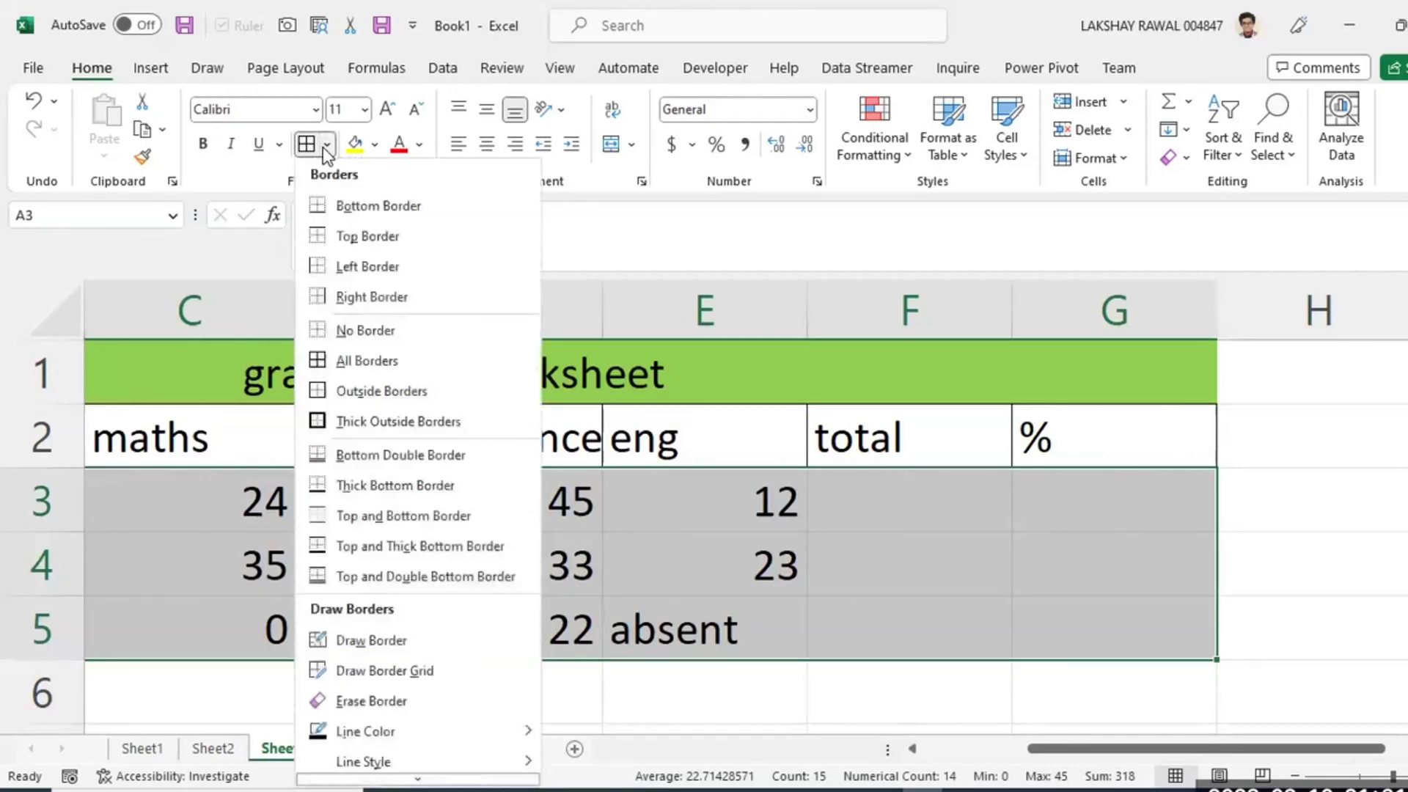
left_click(345, 360)
scroll(352, 337, "left", 3)
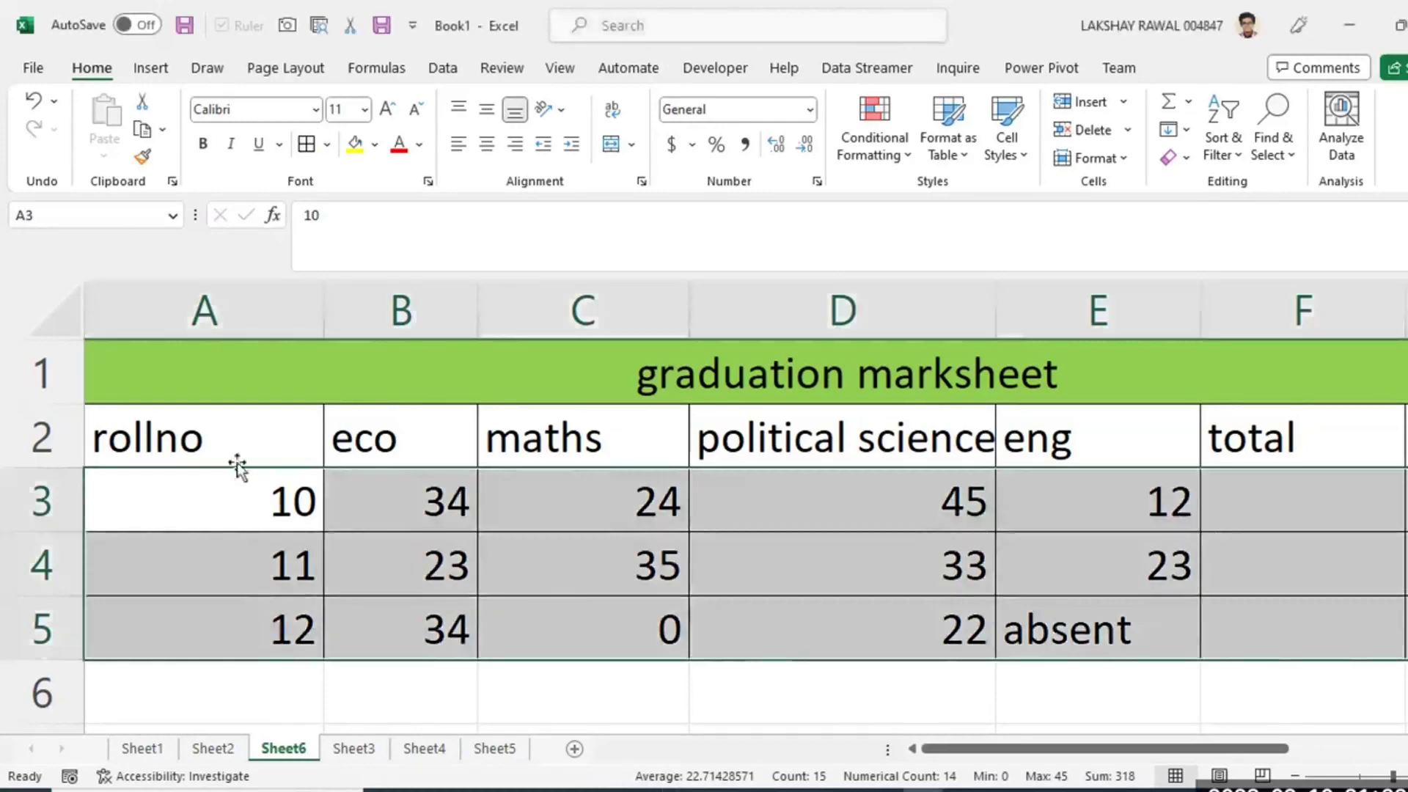
Centre the headers and data in A2:G5 horizontally and align them to the middle vertically.
left_click(232, 462)
left_click_drag(696, 511, 1406, 632)
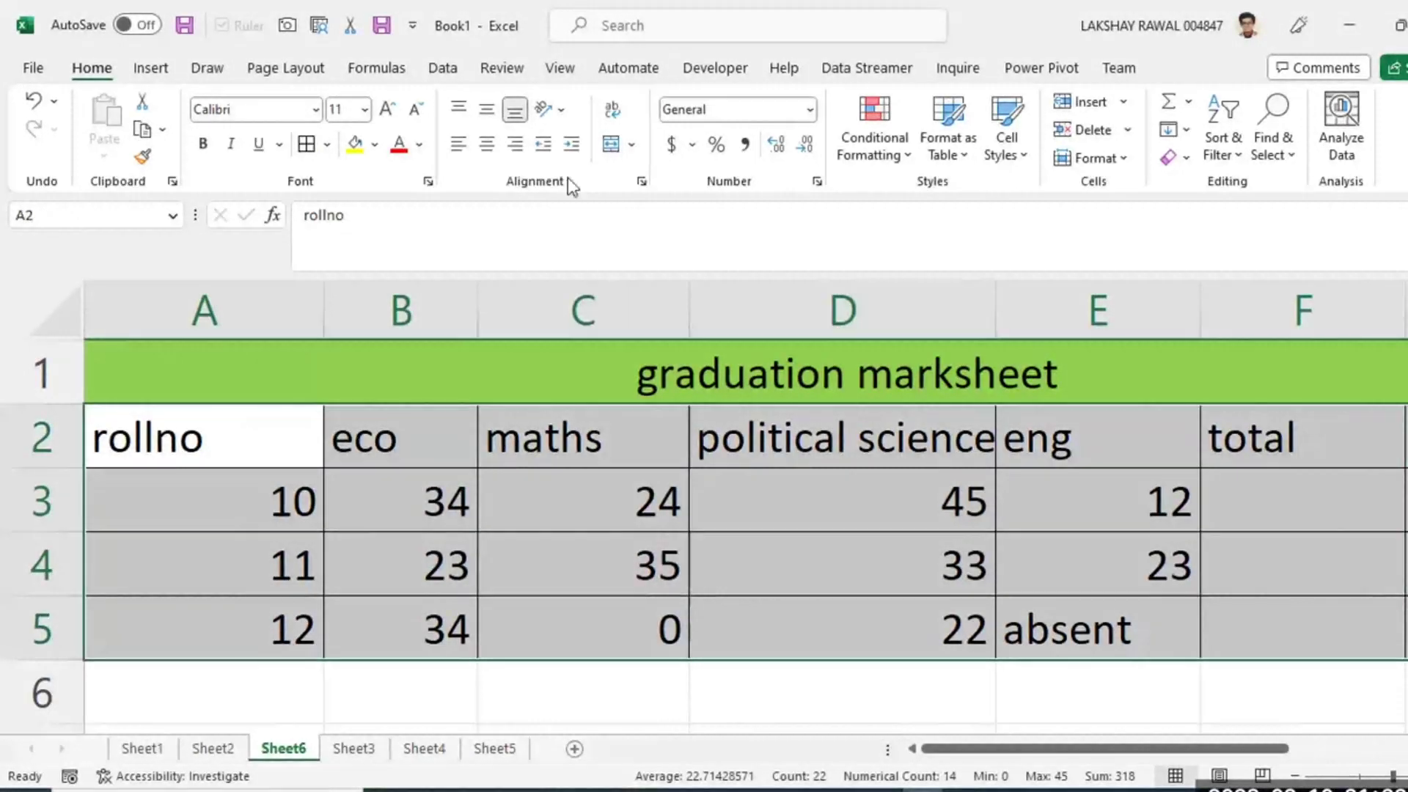
left_click(487, 145)
left_click(486, 109)
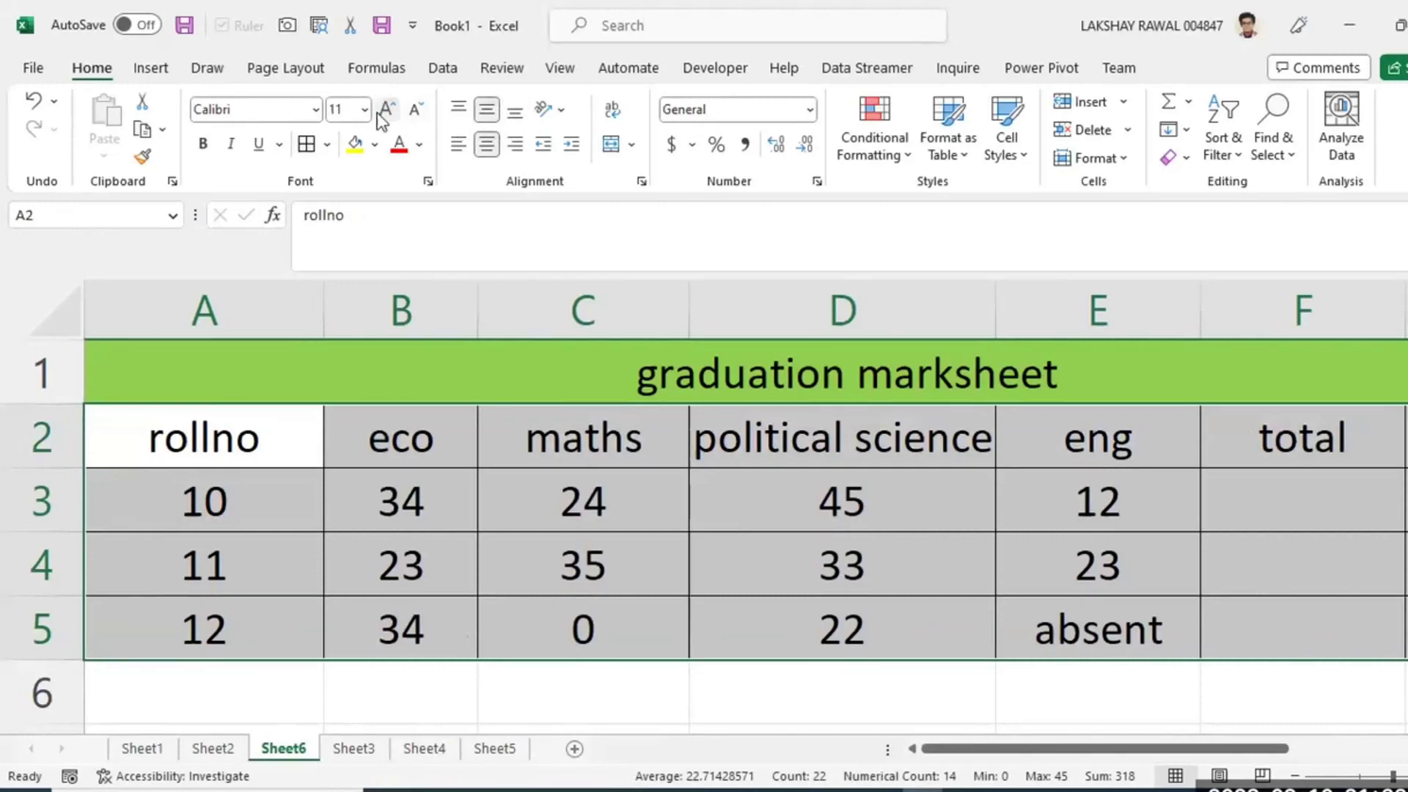
Try a larger font for the headers and data in A2:G5, and reduce the font size to 10.
left_click(386, 111)
left_click(386, 110)
left_click(415, 111)
left_click(415, 110)
left_click(415, 111)
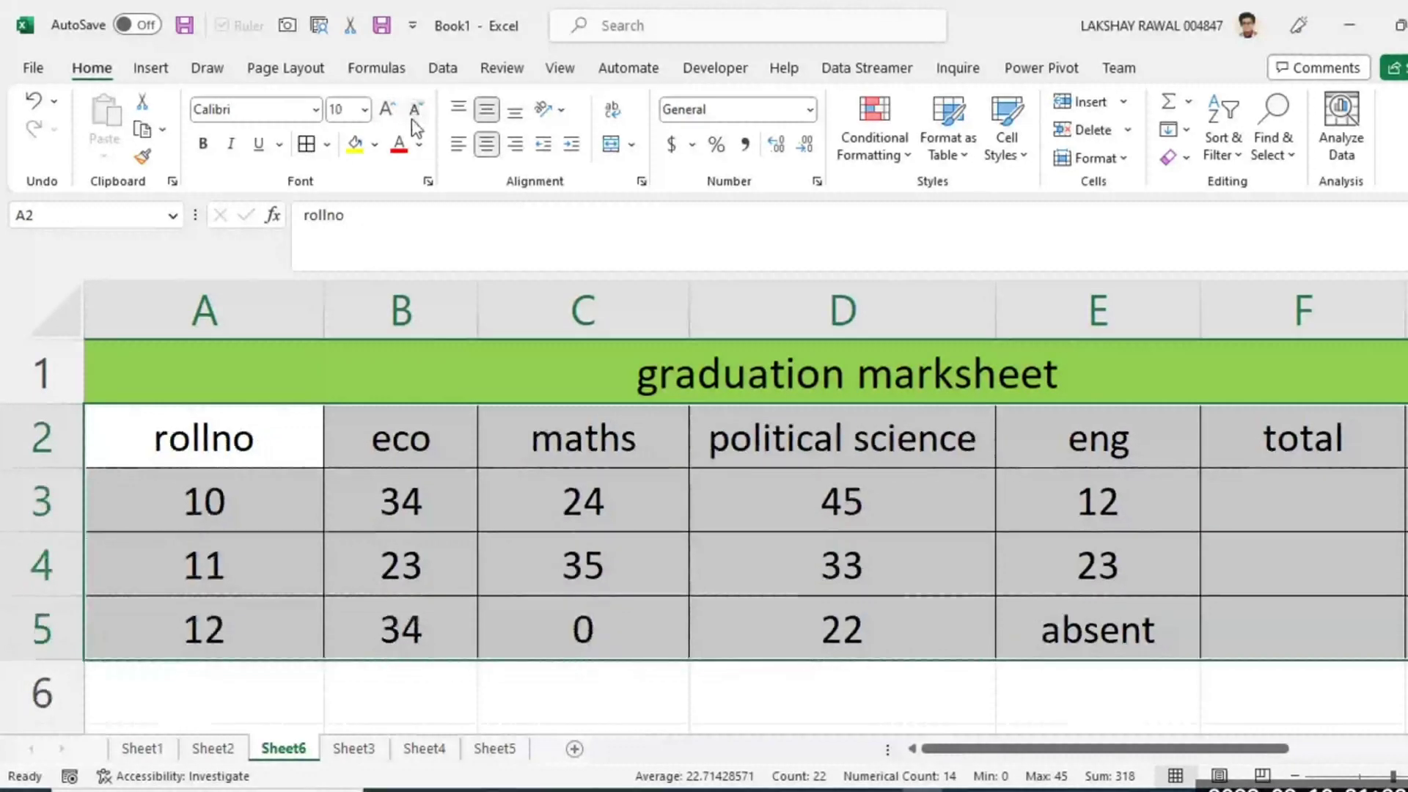
left_click(550, 622)
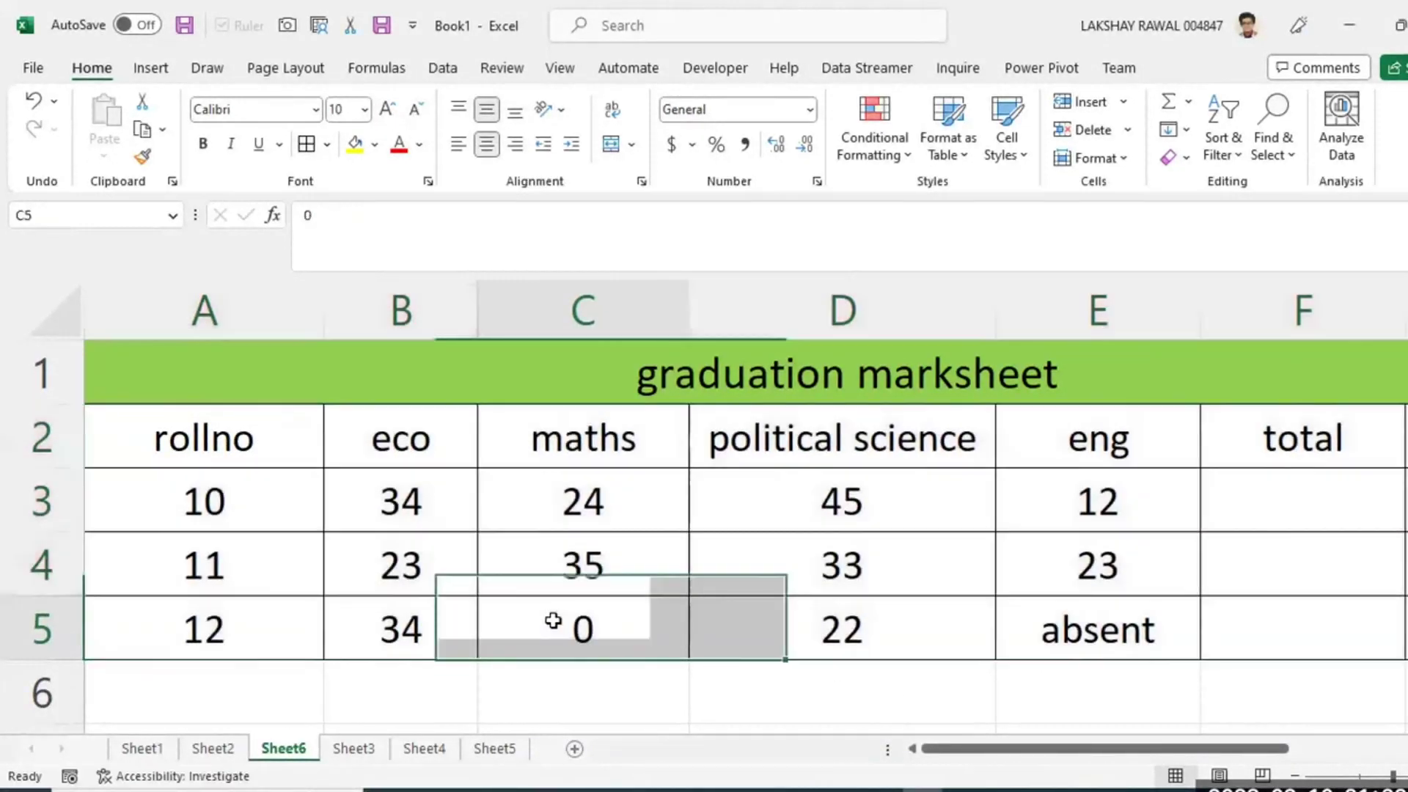
left_click(473, 513)
left_click_drag(953, 579, 1179, 622)
left_click(569, 601)
Change the maths marks to 0 in C4 and 23 in C5.
left_click(632, 572)
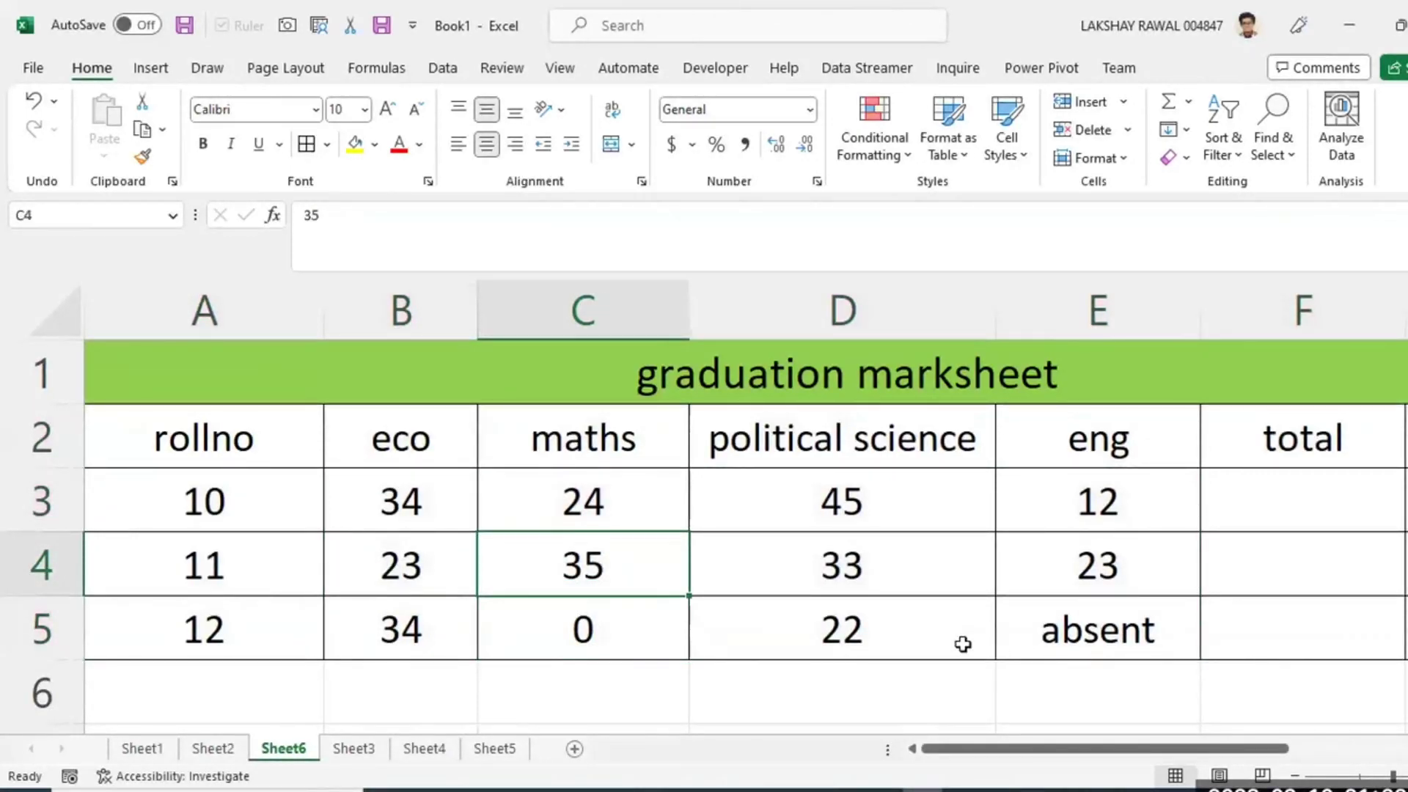
type("0")
left_click(631, 628)
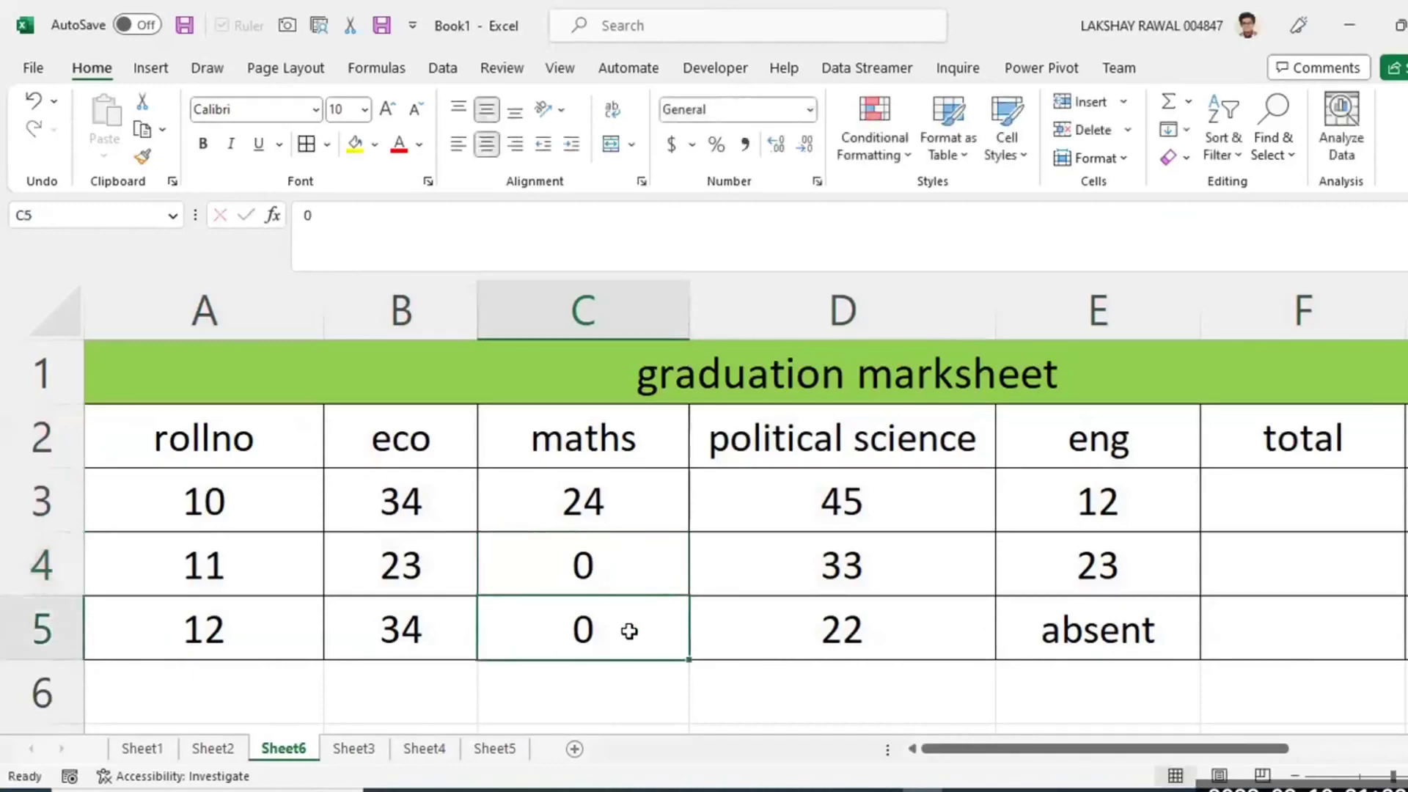
type("23")
left_click(930, 609)
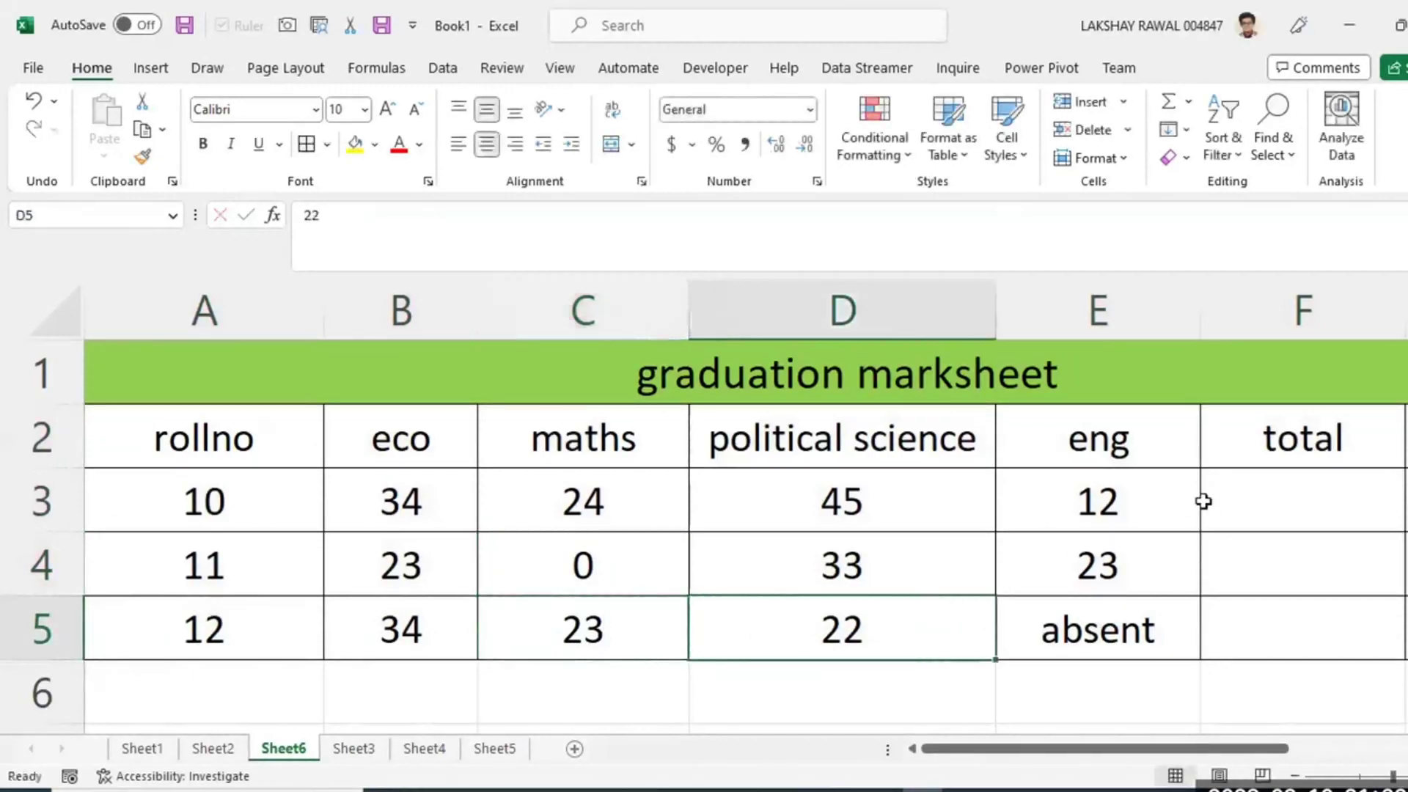
left_click(1204, 501)
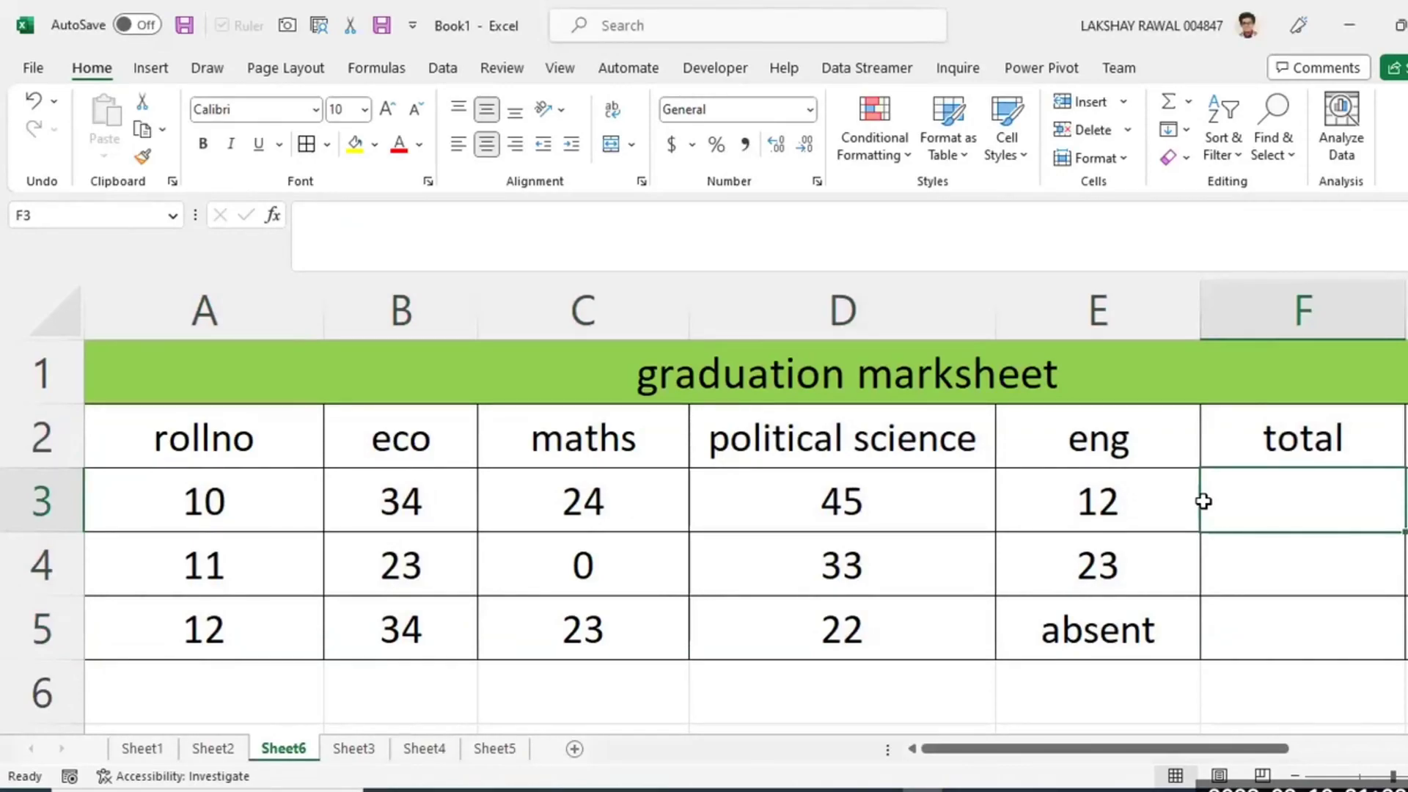
type("=")
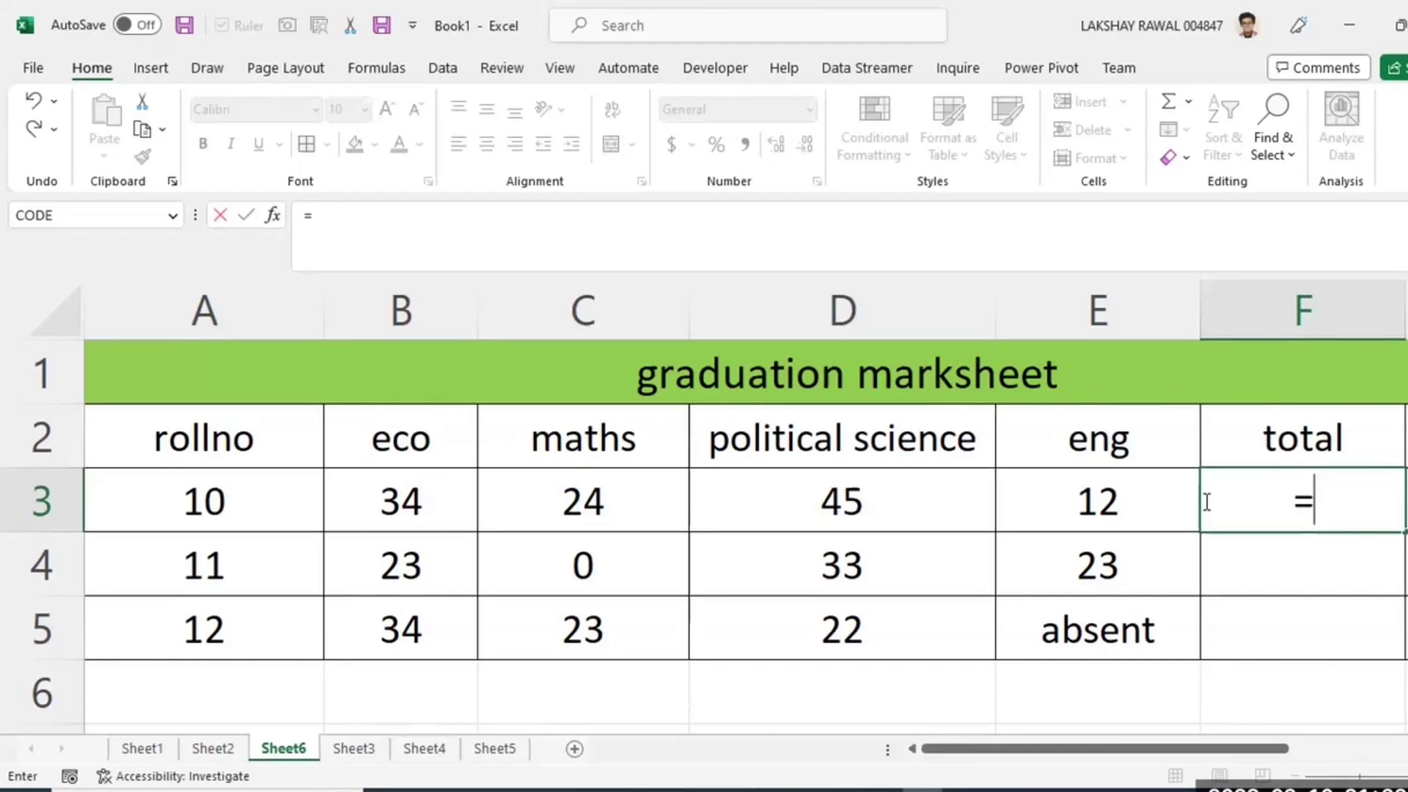
type("sum")
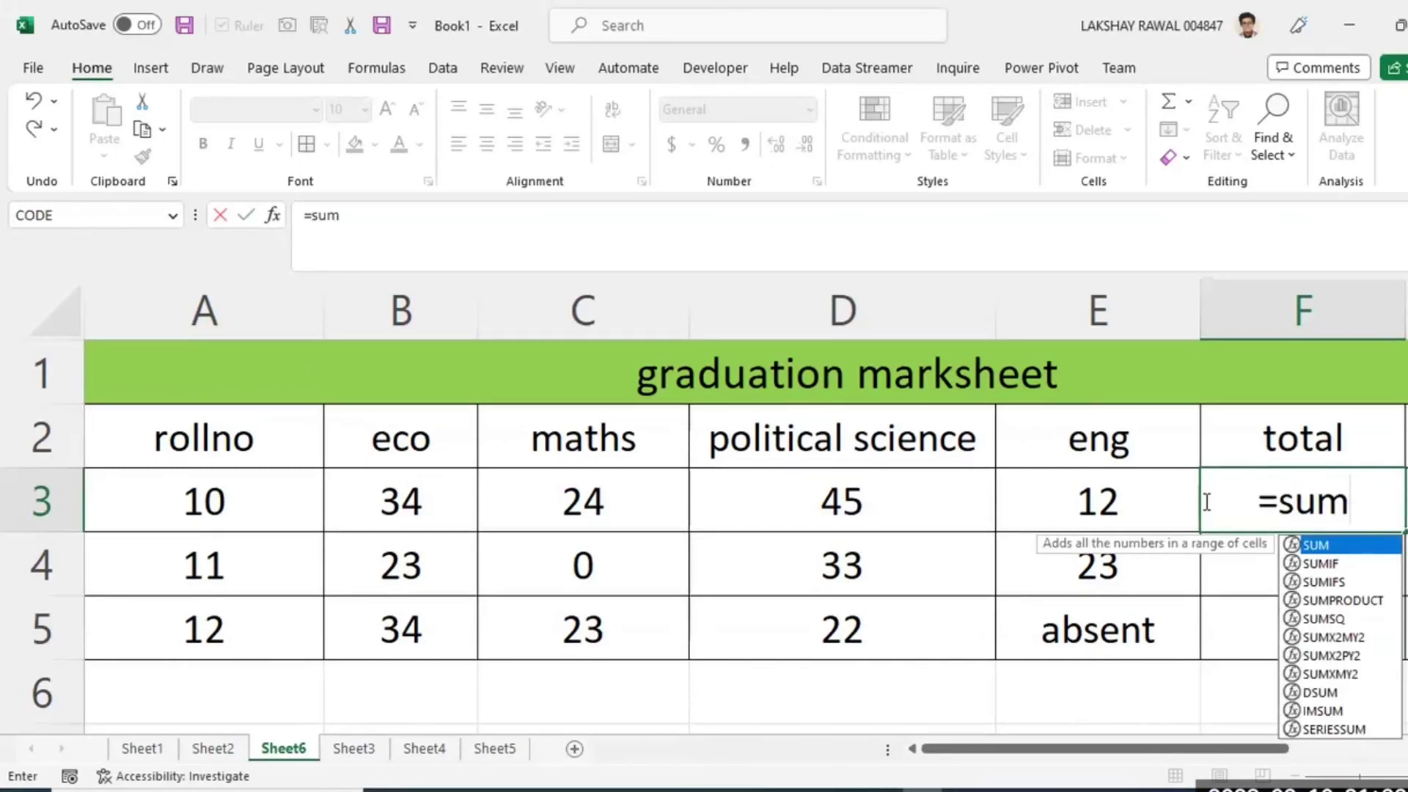
key("Tab")
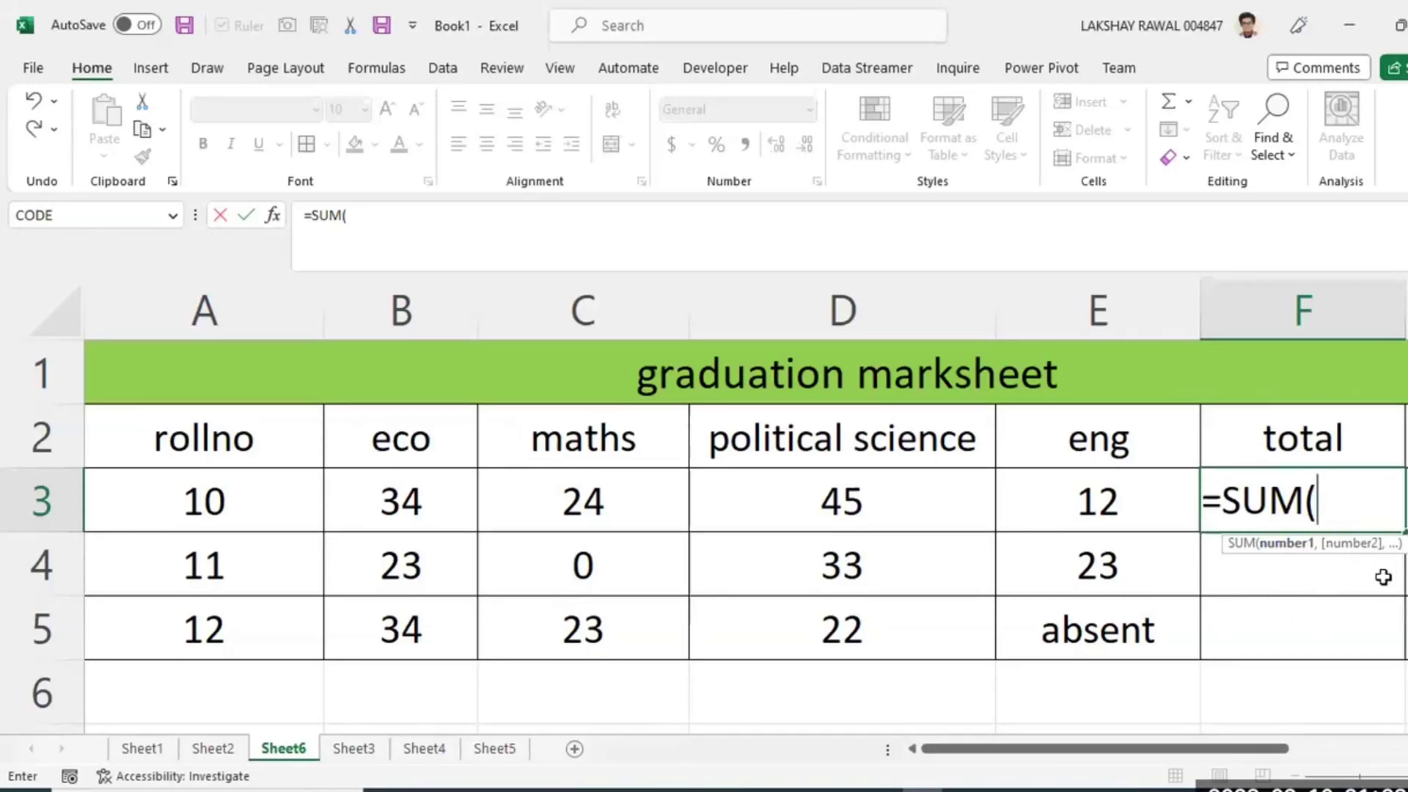
key("BackSpace")
key("BackSpace")
key("BackSpace")
key("BackSpace")
key("BackSpace")
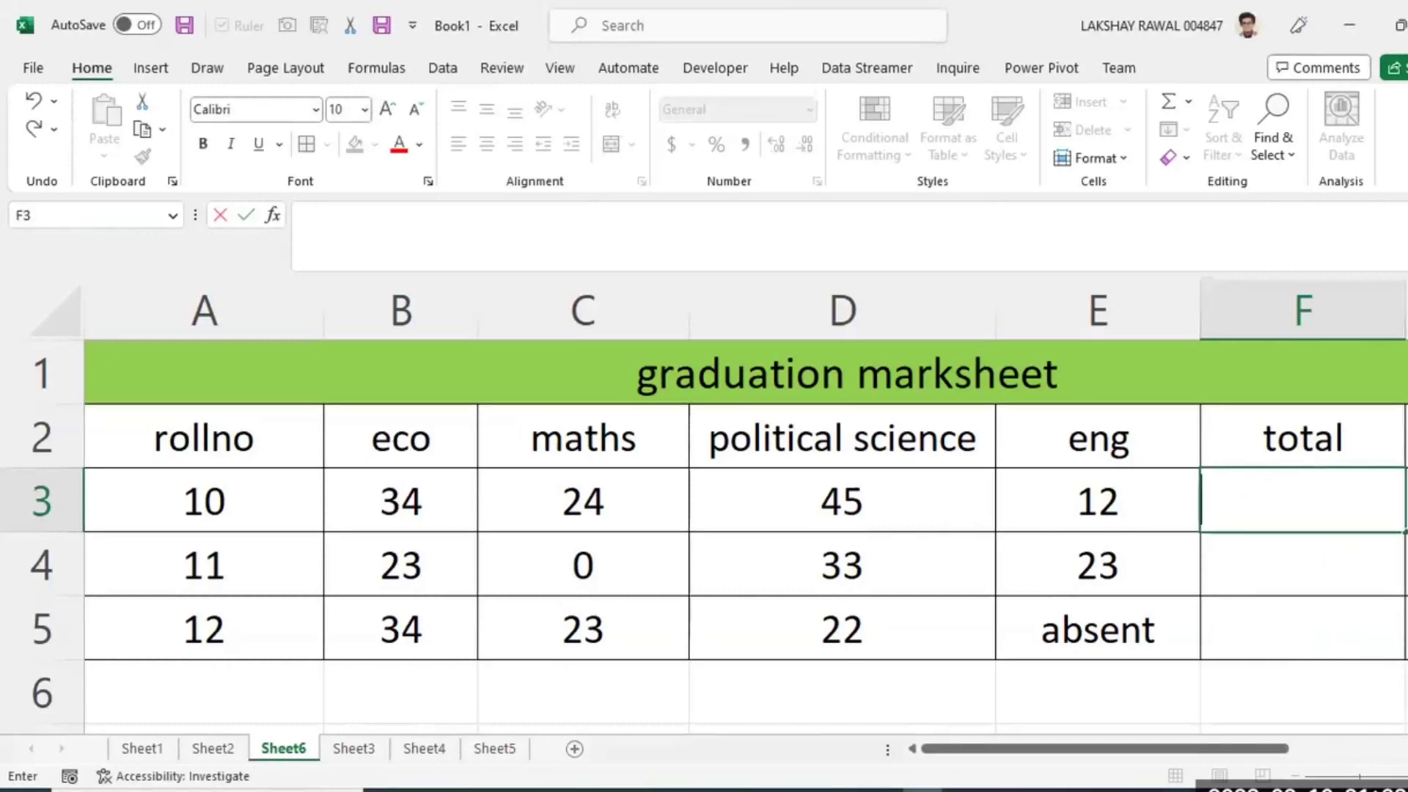
Change the total header in F2 to "total(type1)".
scroll(1122, 440, "right", 2)
left_click(1125, 437)
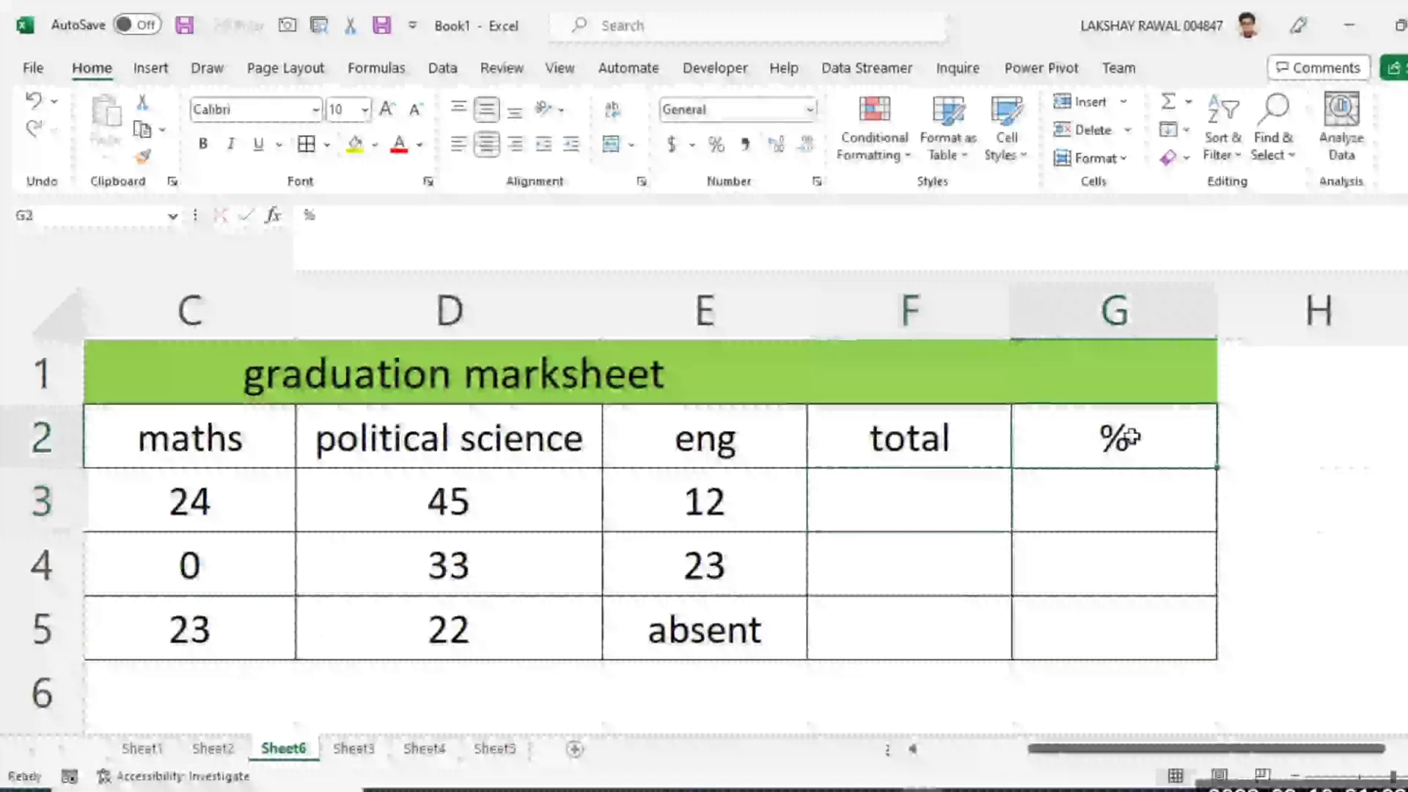
key("Left")
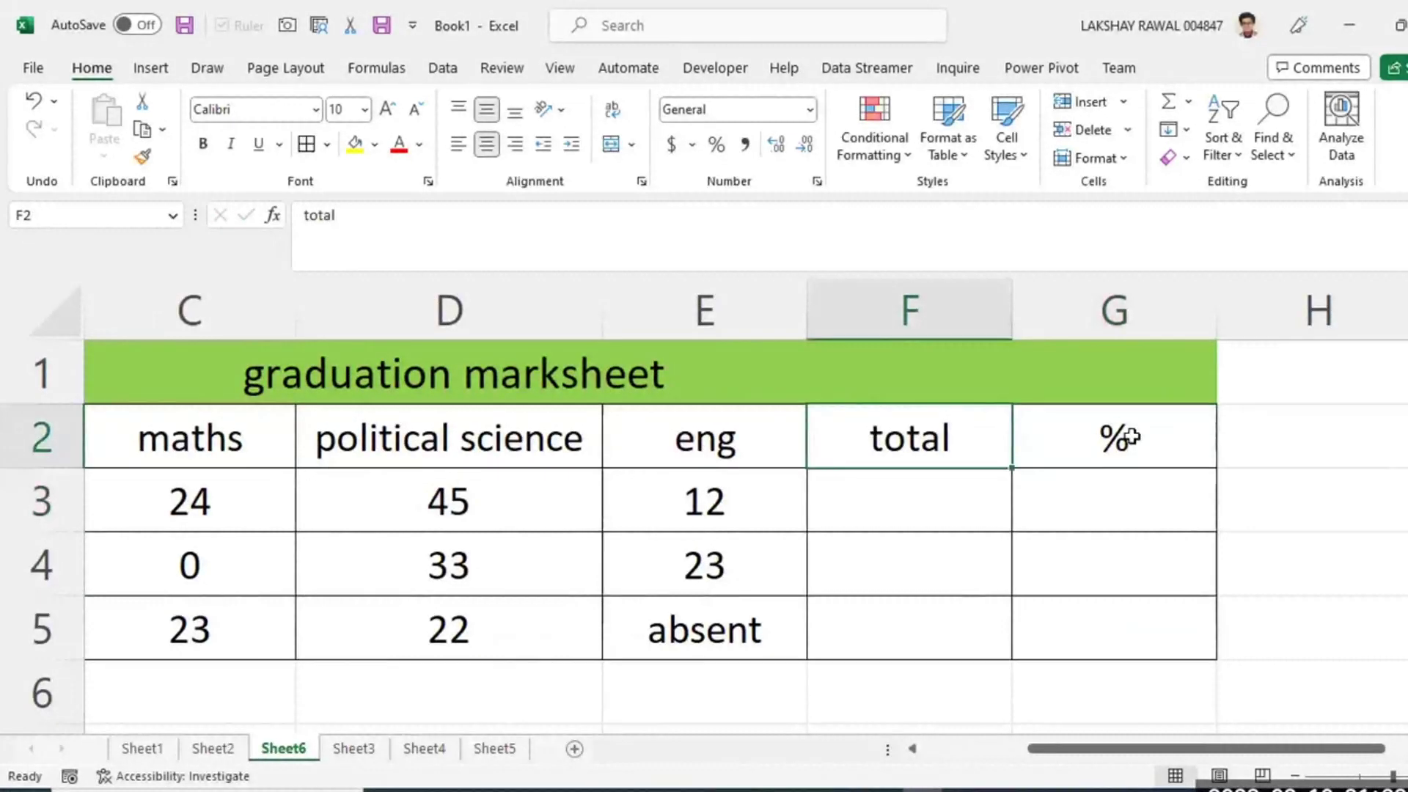
type("total")
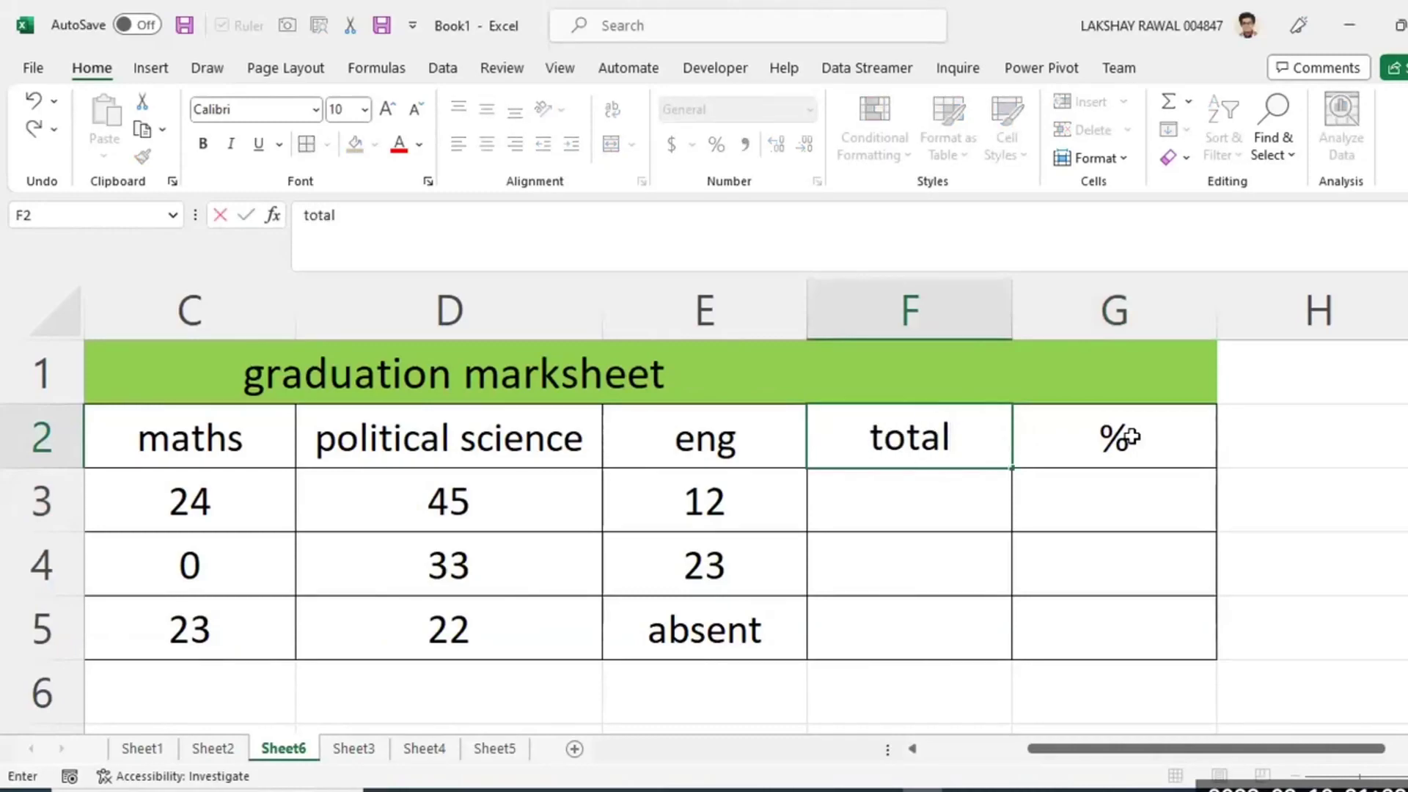
type("(")
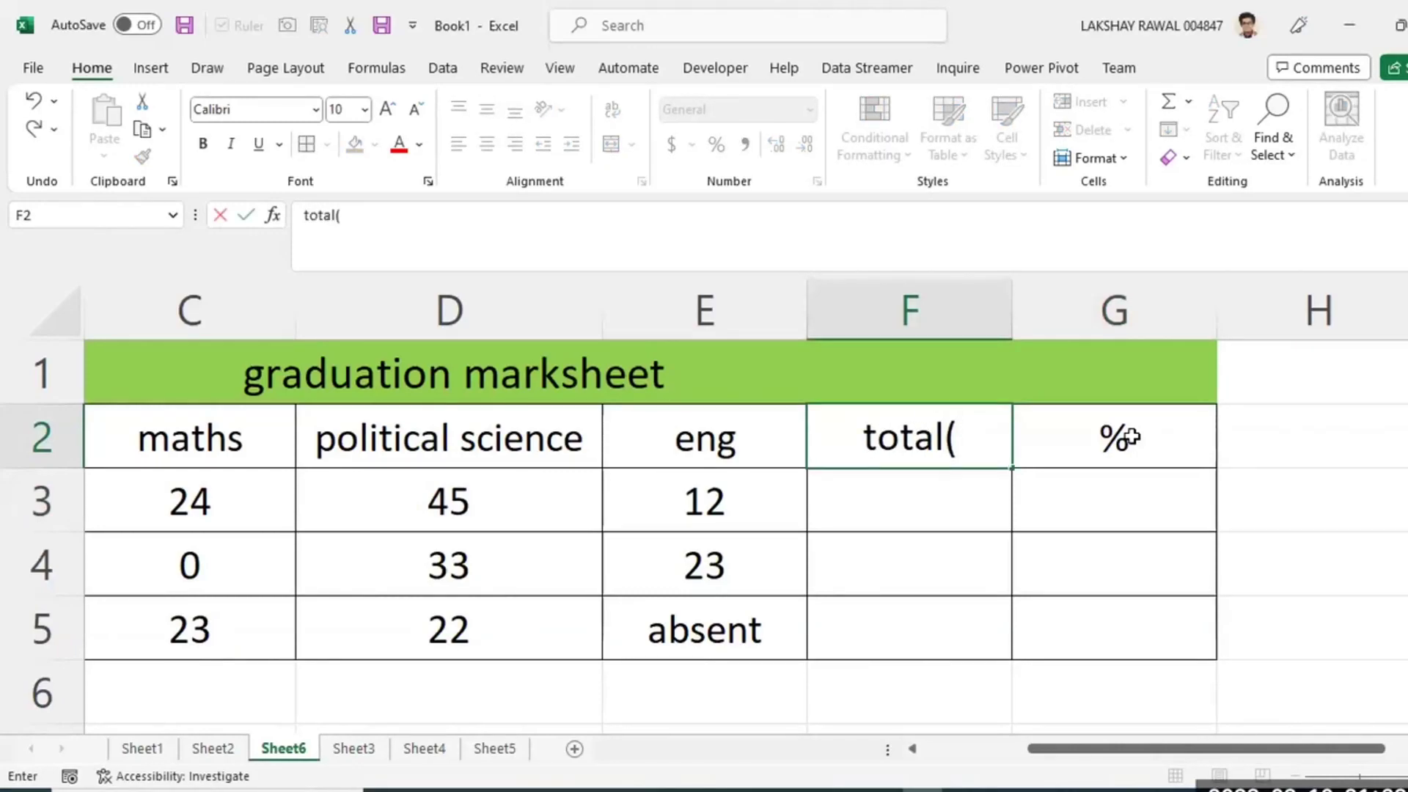
type("c")
key("BackSpace")
type("ty")
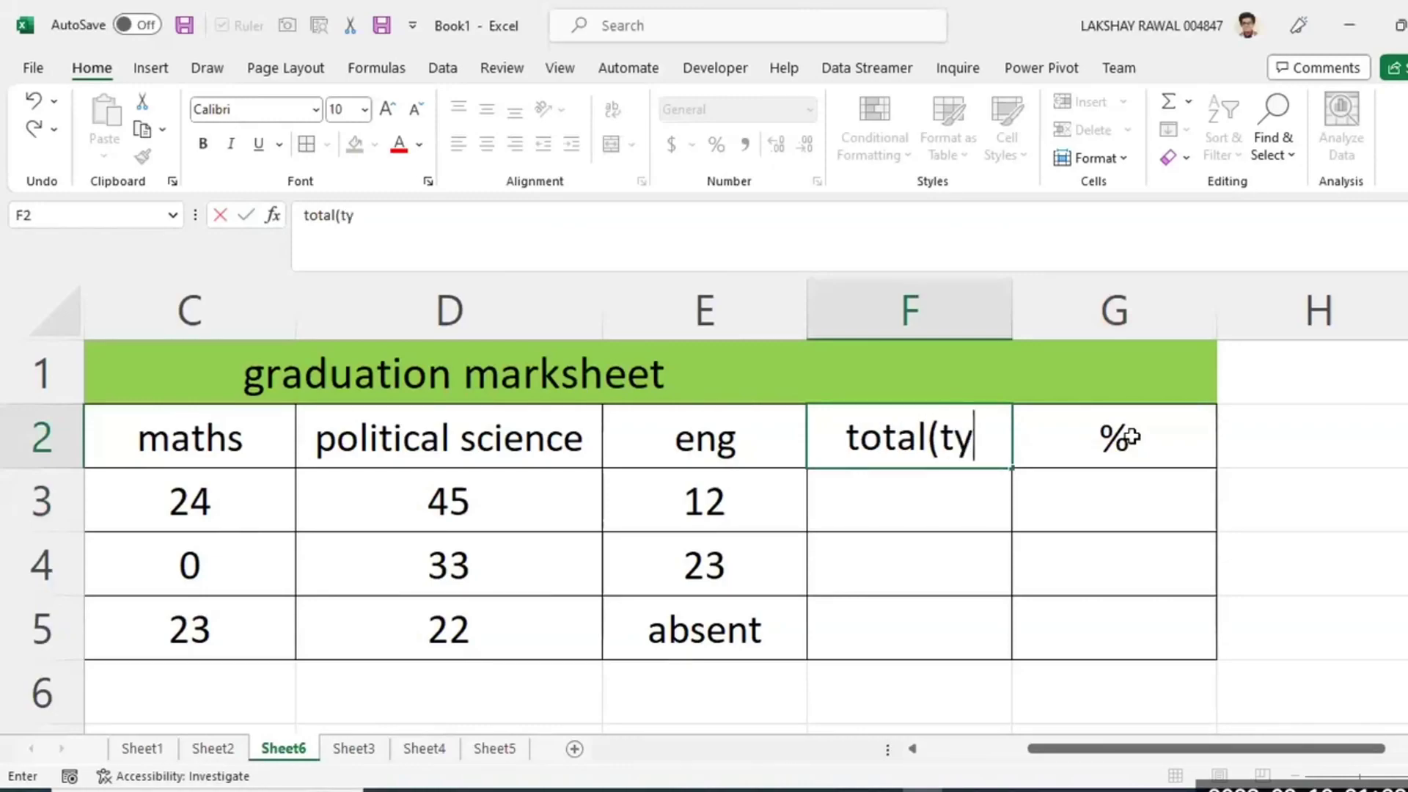
type("pe1")
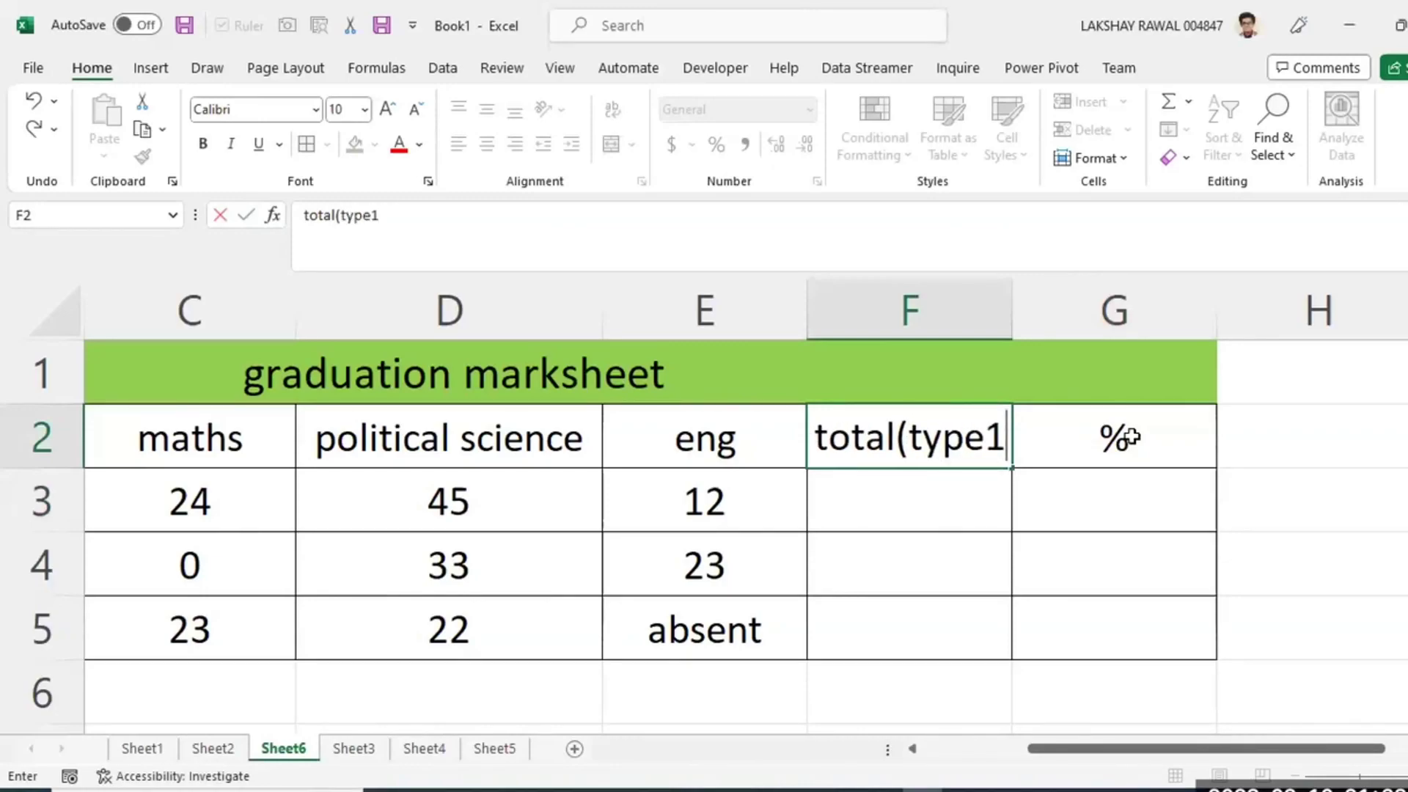
type(")")
Replace the % header in G2 with "total(type2 )" and widen column G to fit it.
left_click(1132, 437)
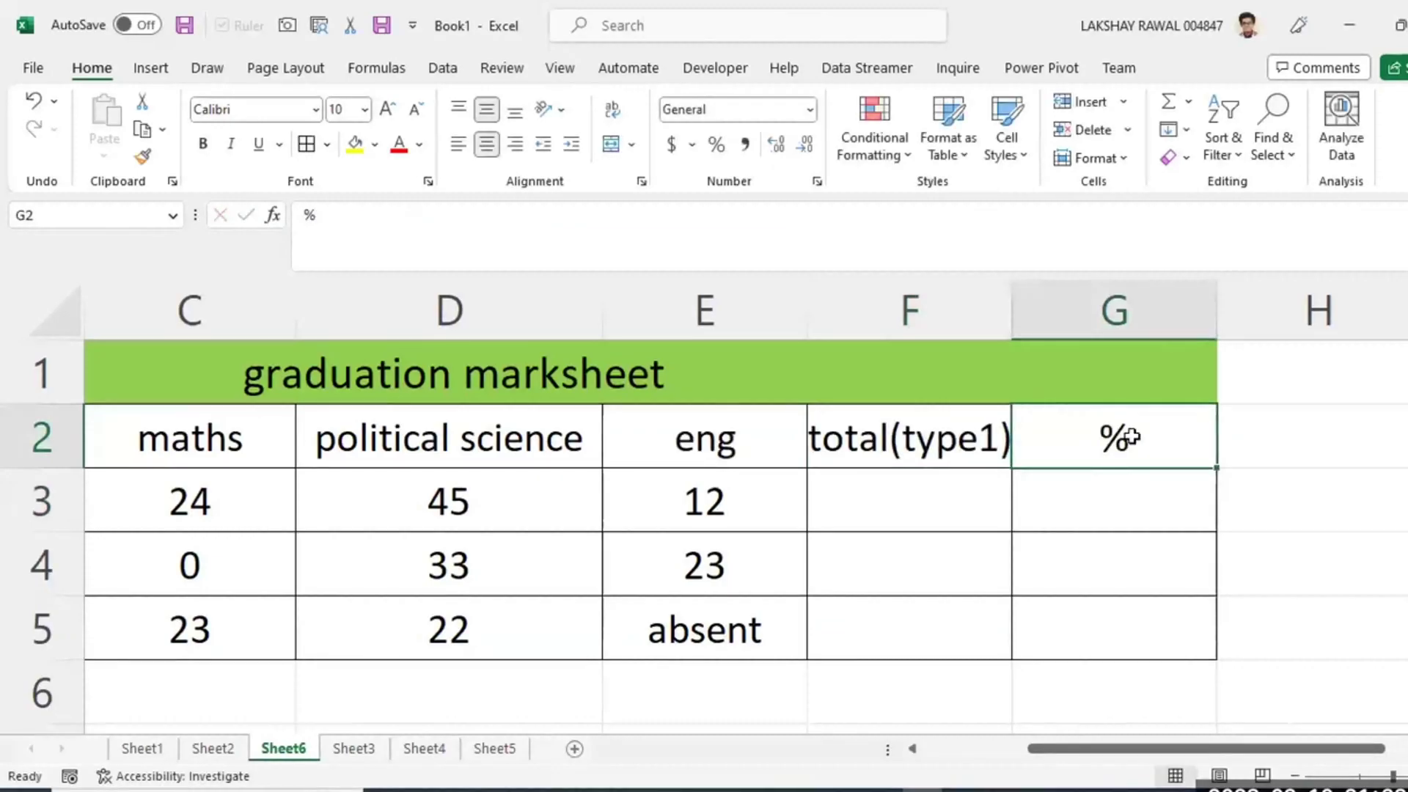
type("total")
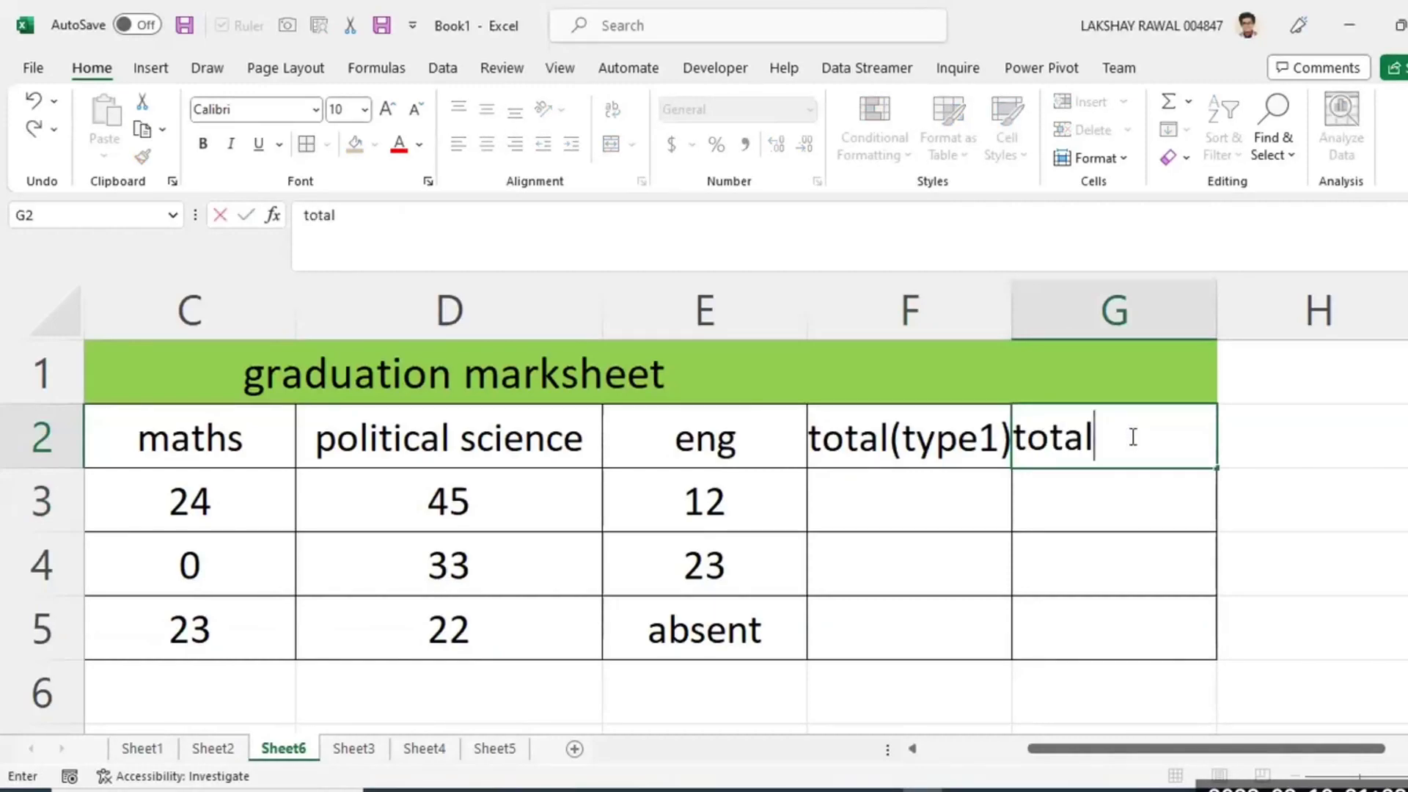
type("(type")
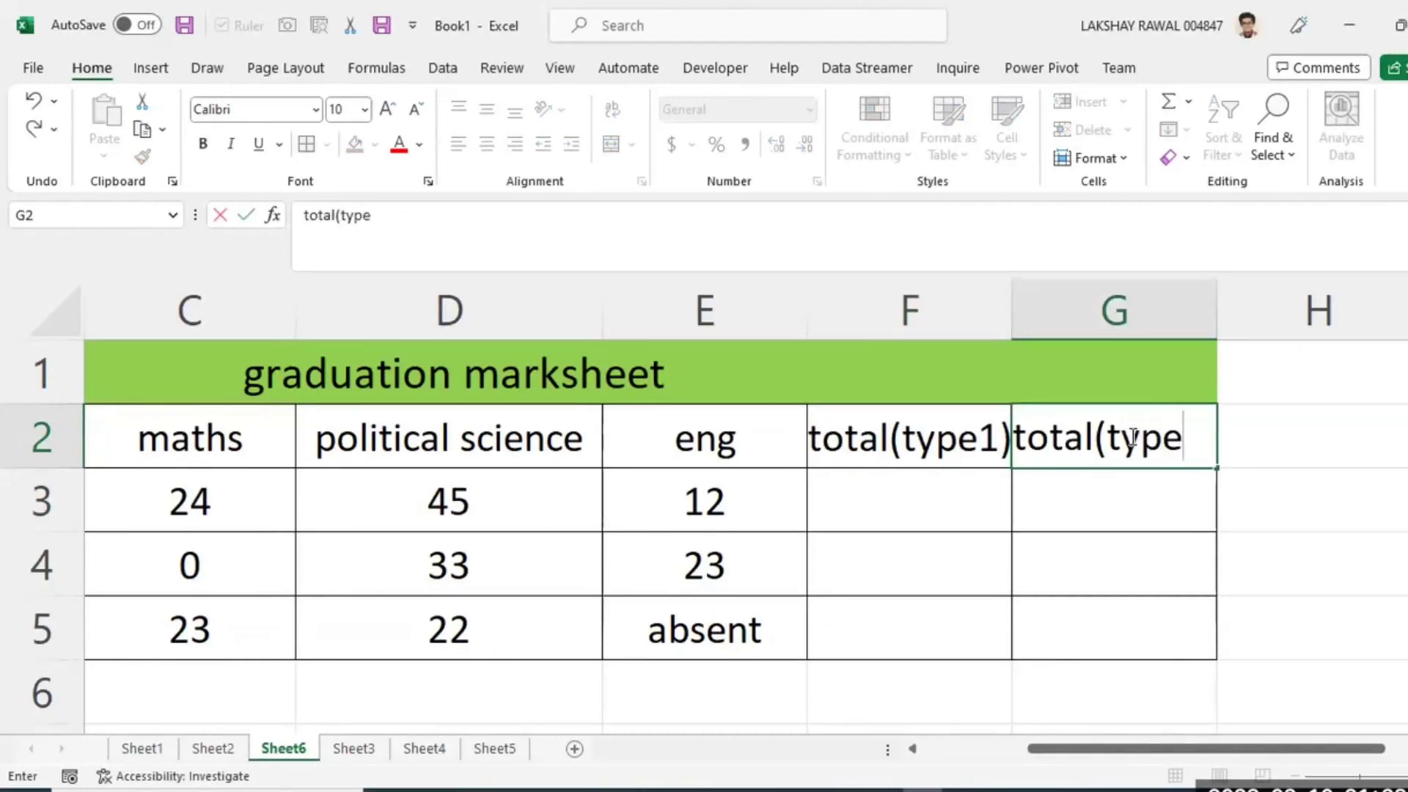
type("2 )")
key("Return")
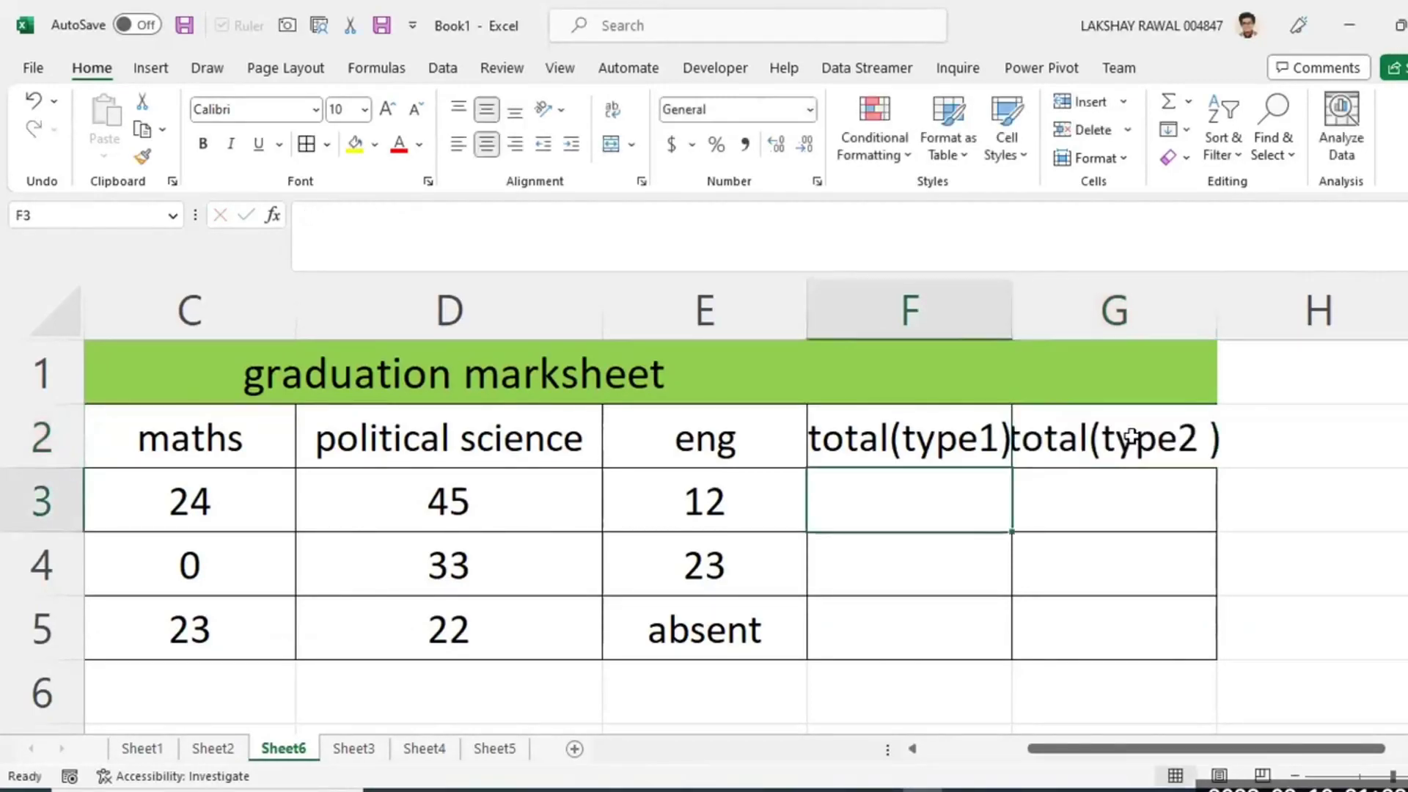
left_click_drag(1217, 308, 1328, 308)
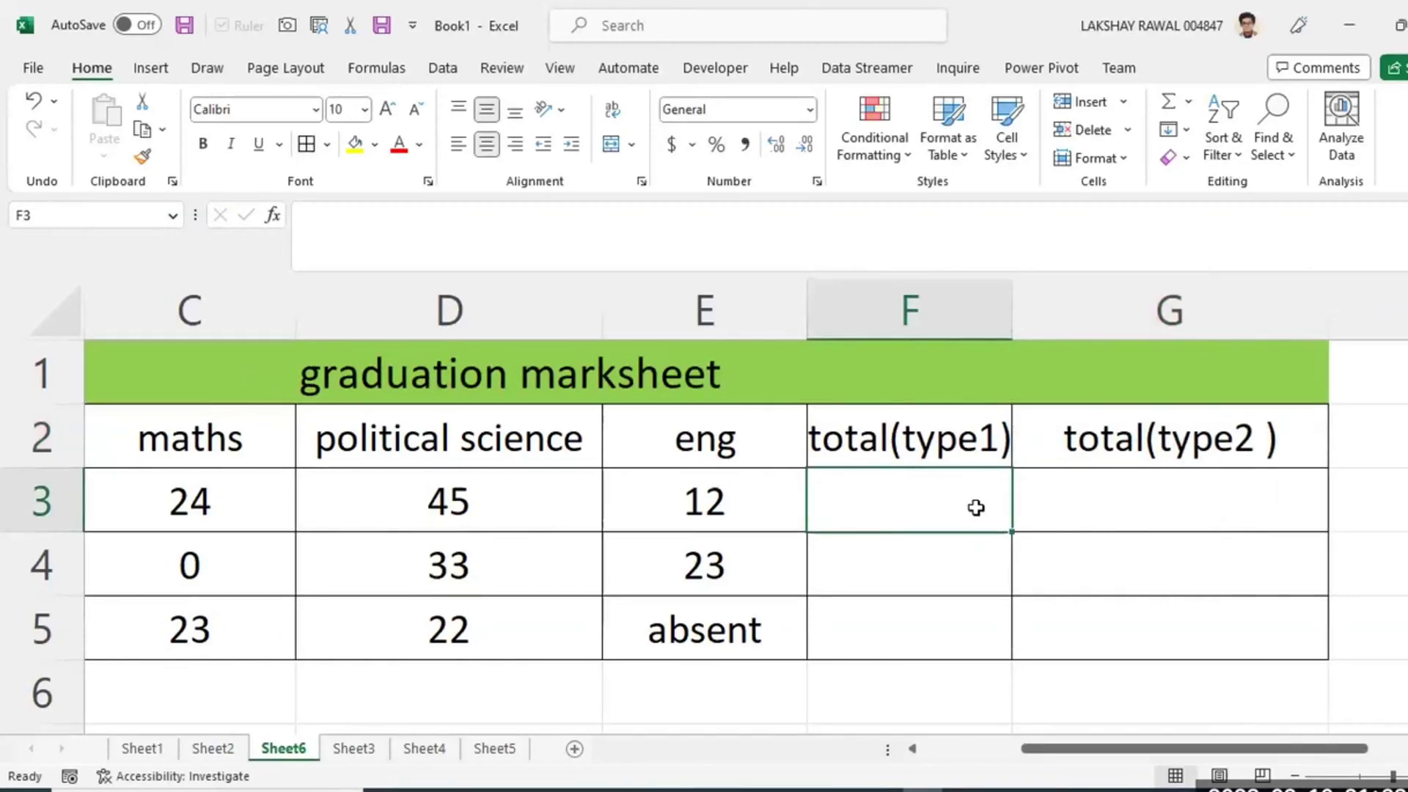
Enter the formula =B3+C3+D3+E3 in F3 to add up the four subject marks of the first student.
key("Left")
key("Left")
key("Left")
key("Left")
key("Left")
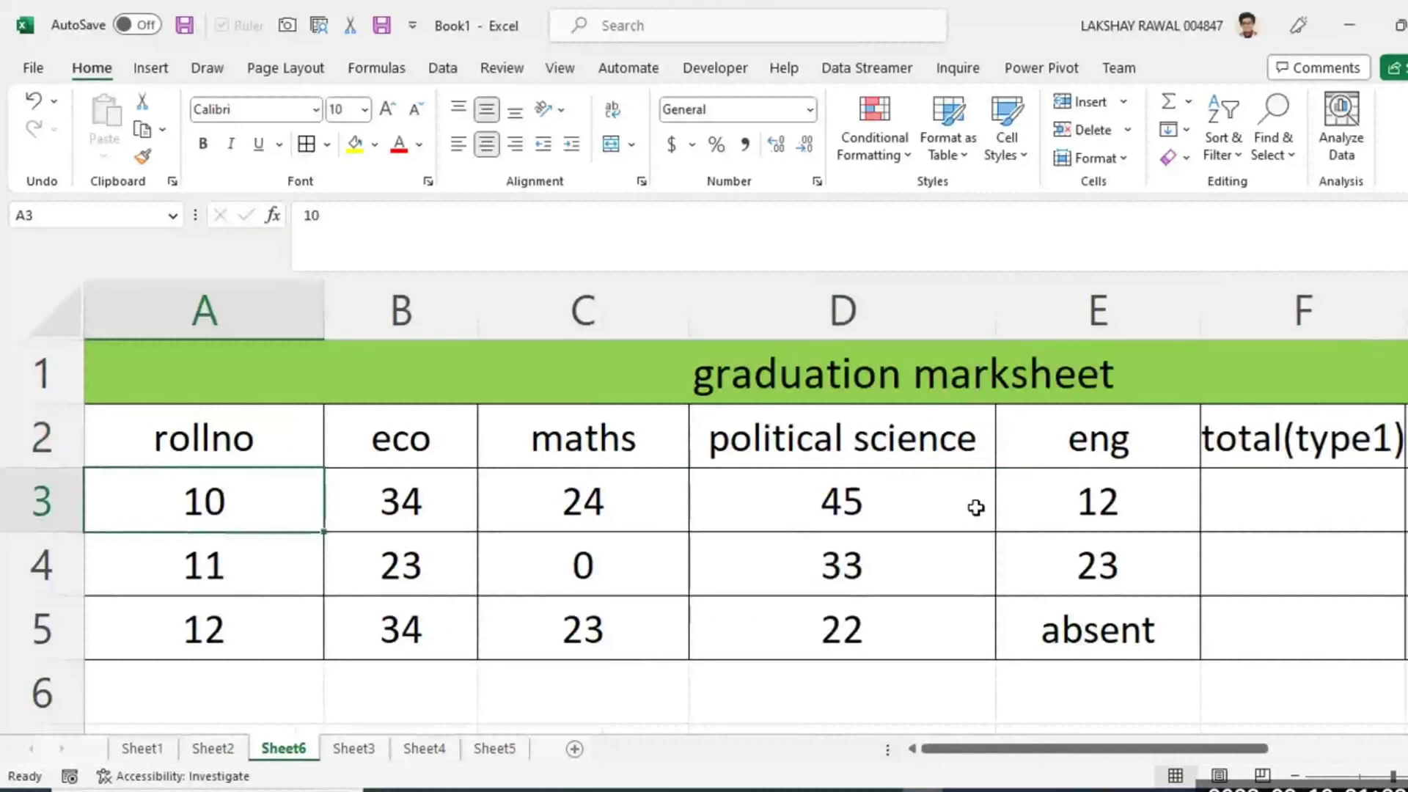
left_click(1270, 495)
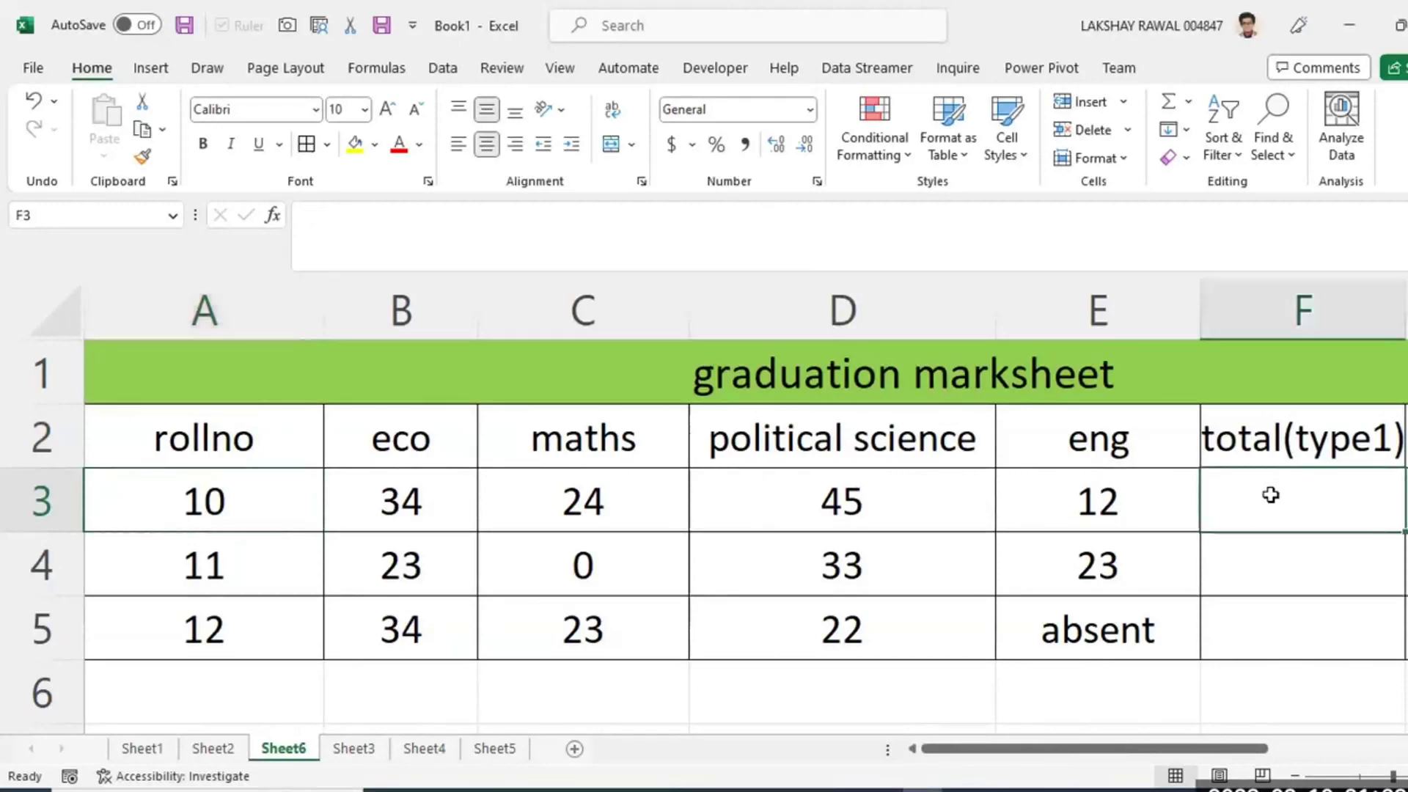
type("=")
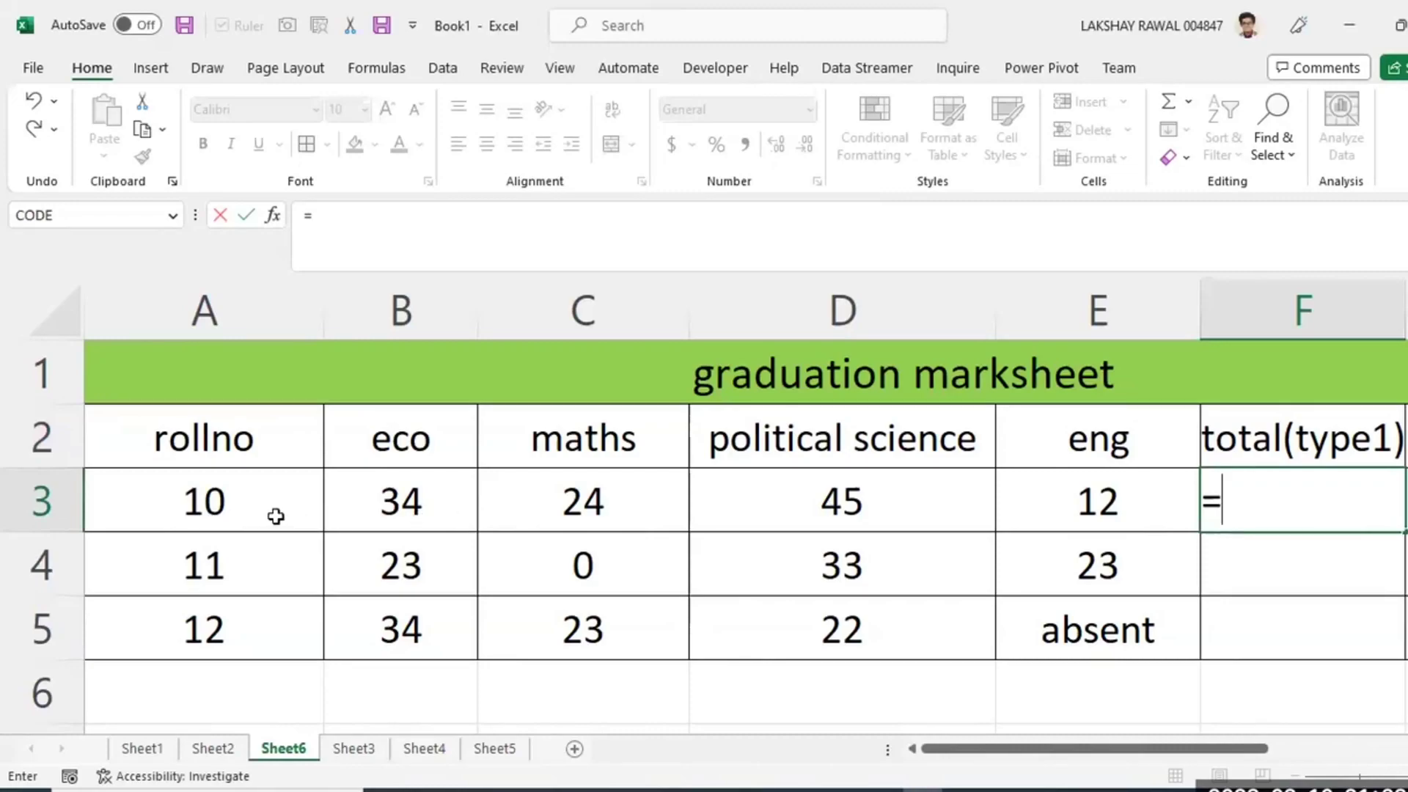
left_click(437, 493)
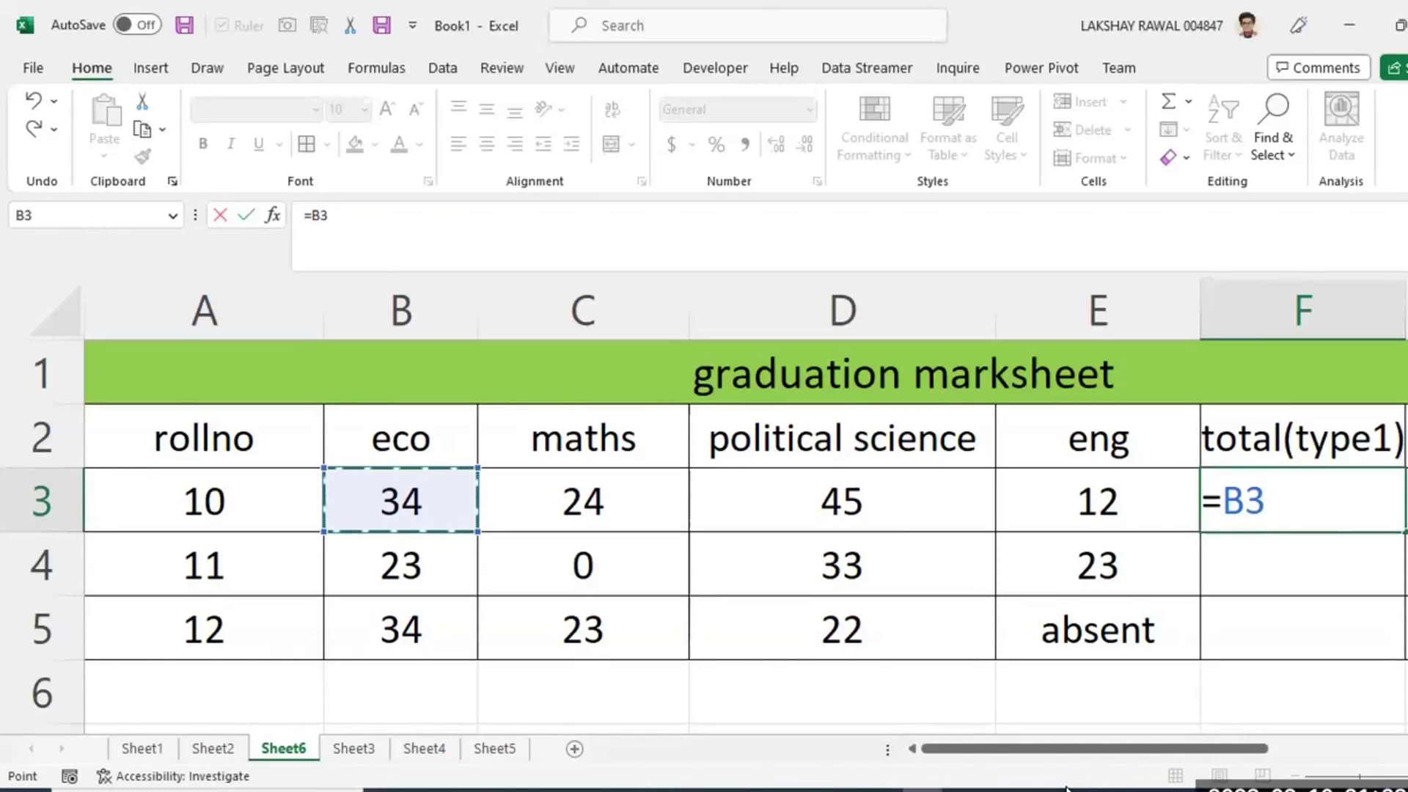
type("+")
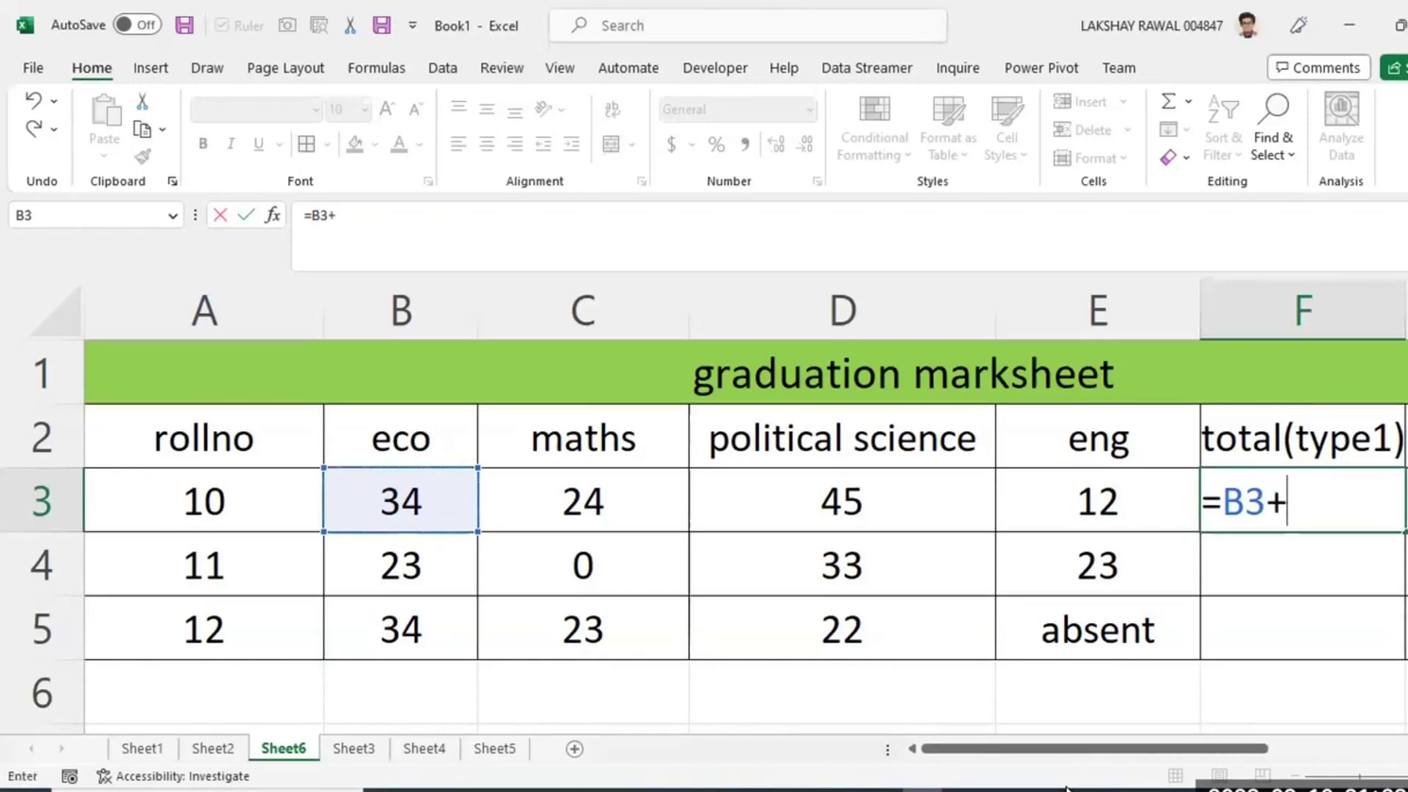
left_click(631, 527)
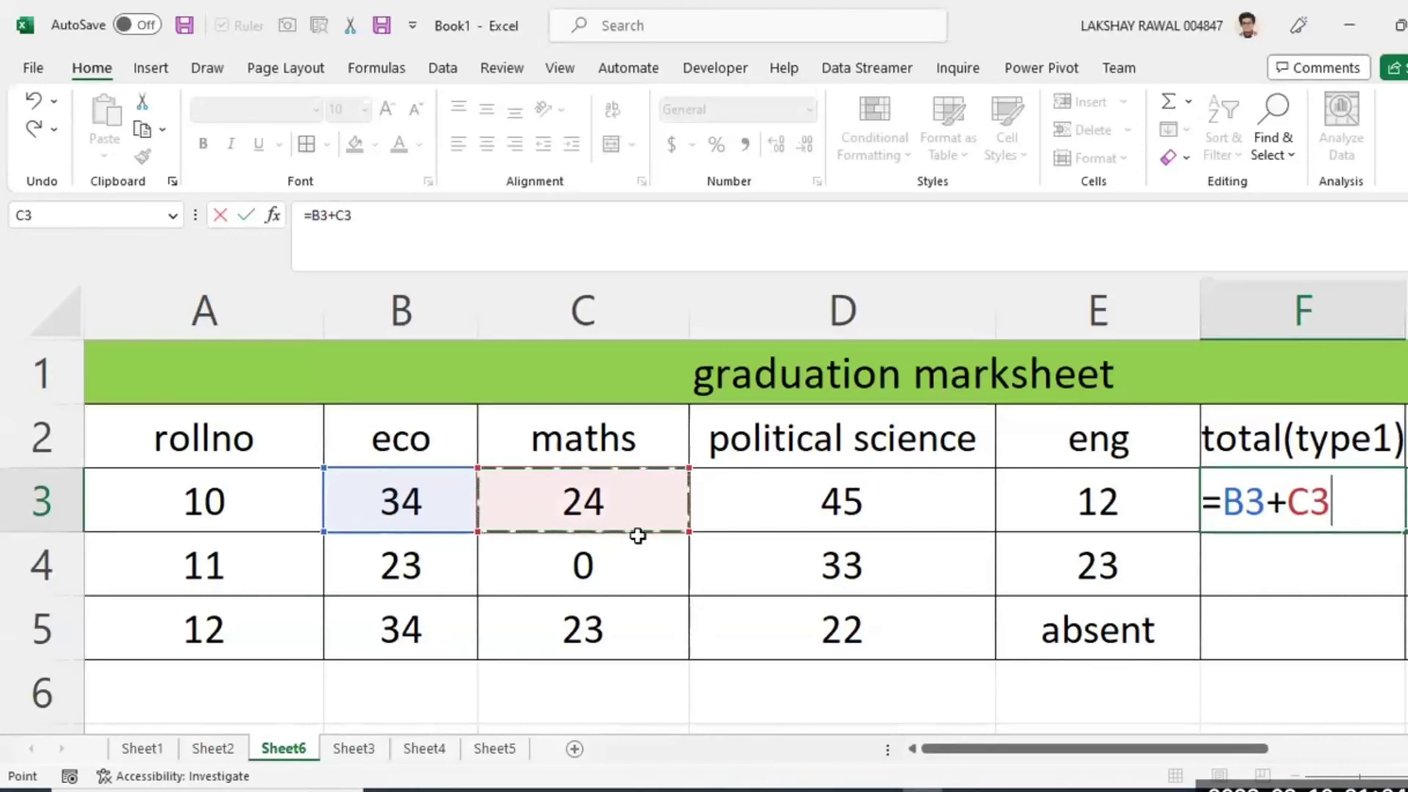
type("+")
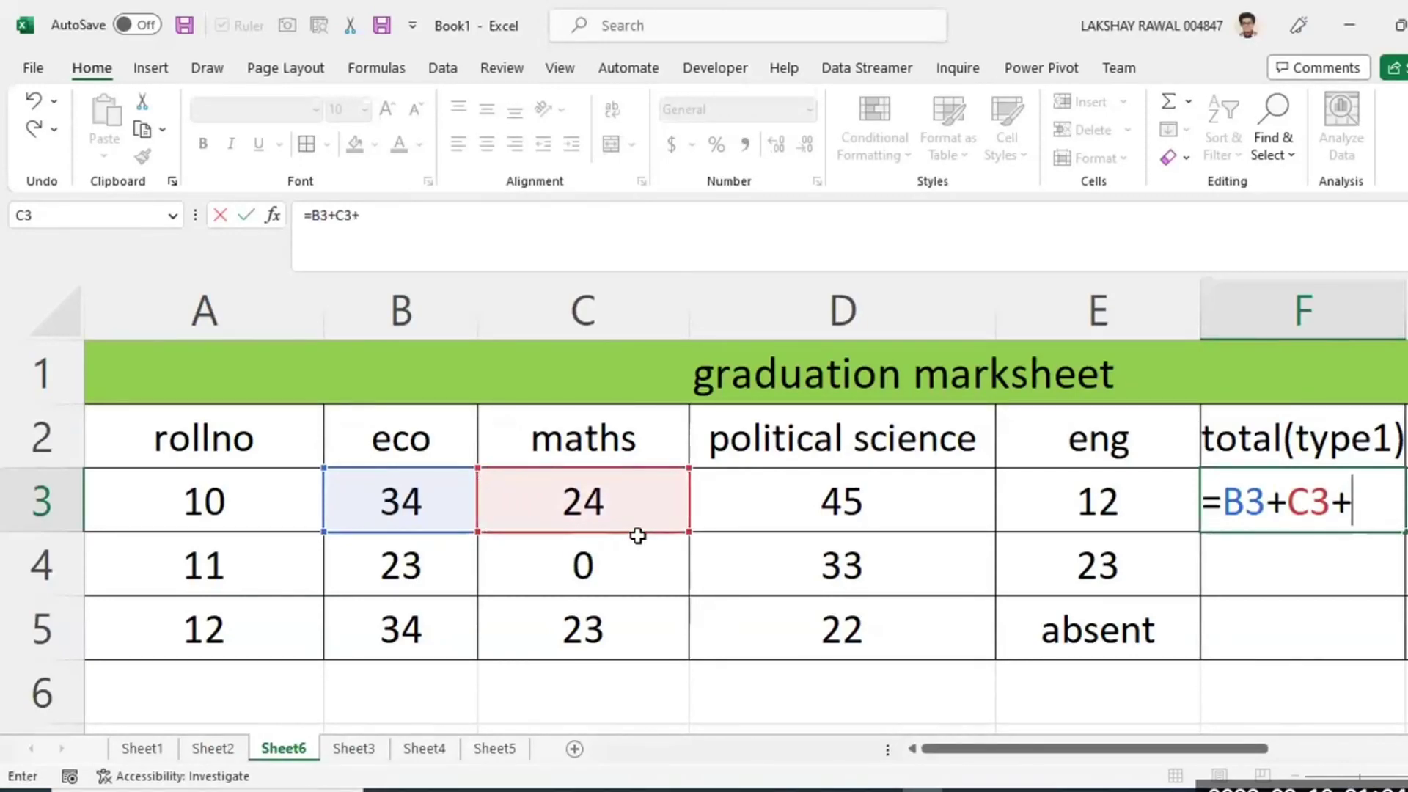
left_click(807, 507)
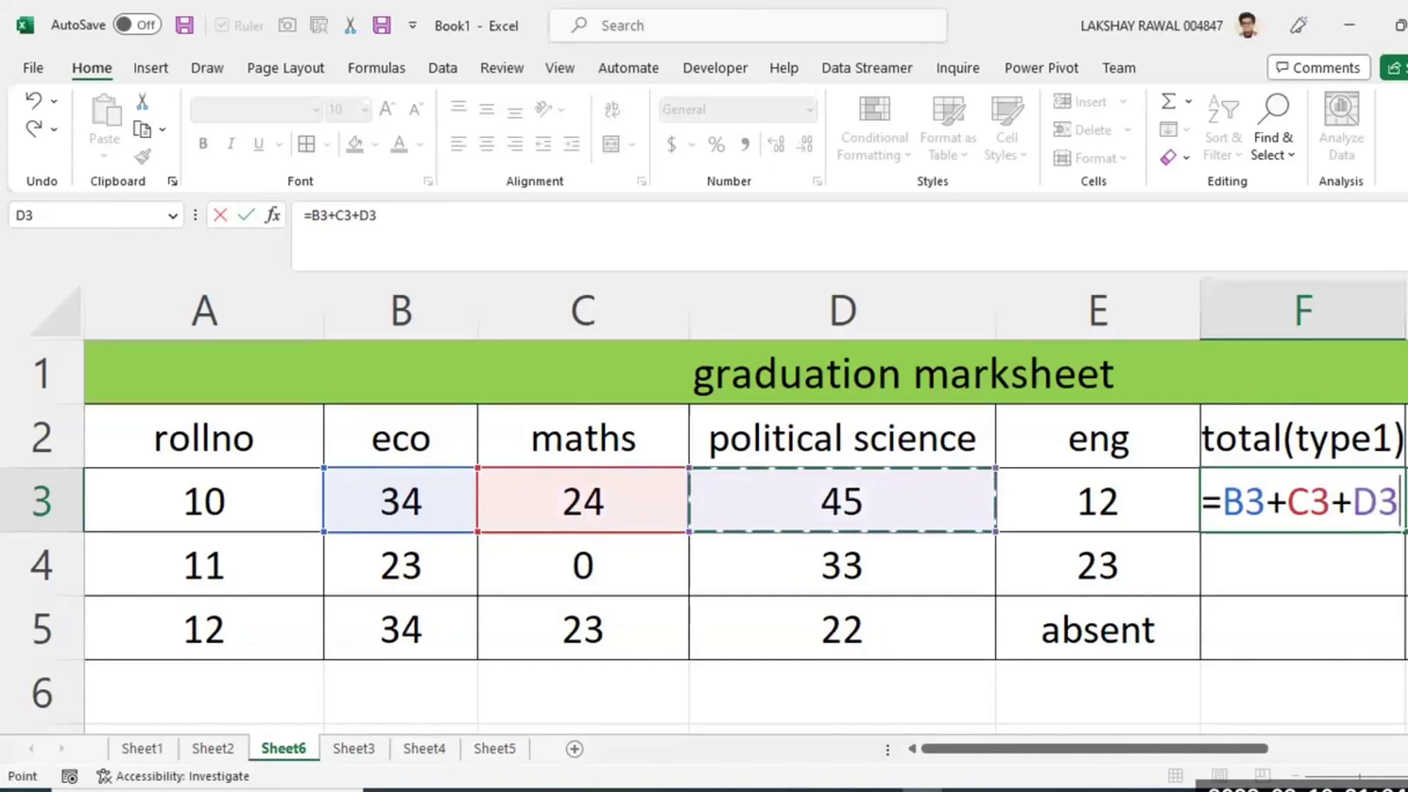
type("+C3")
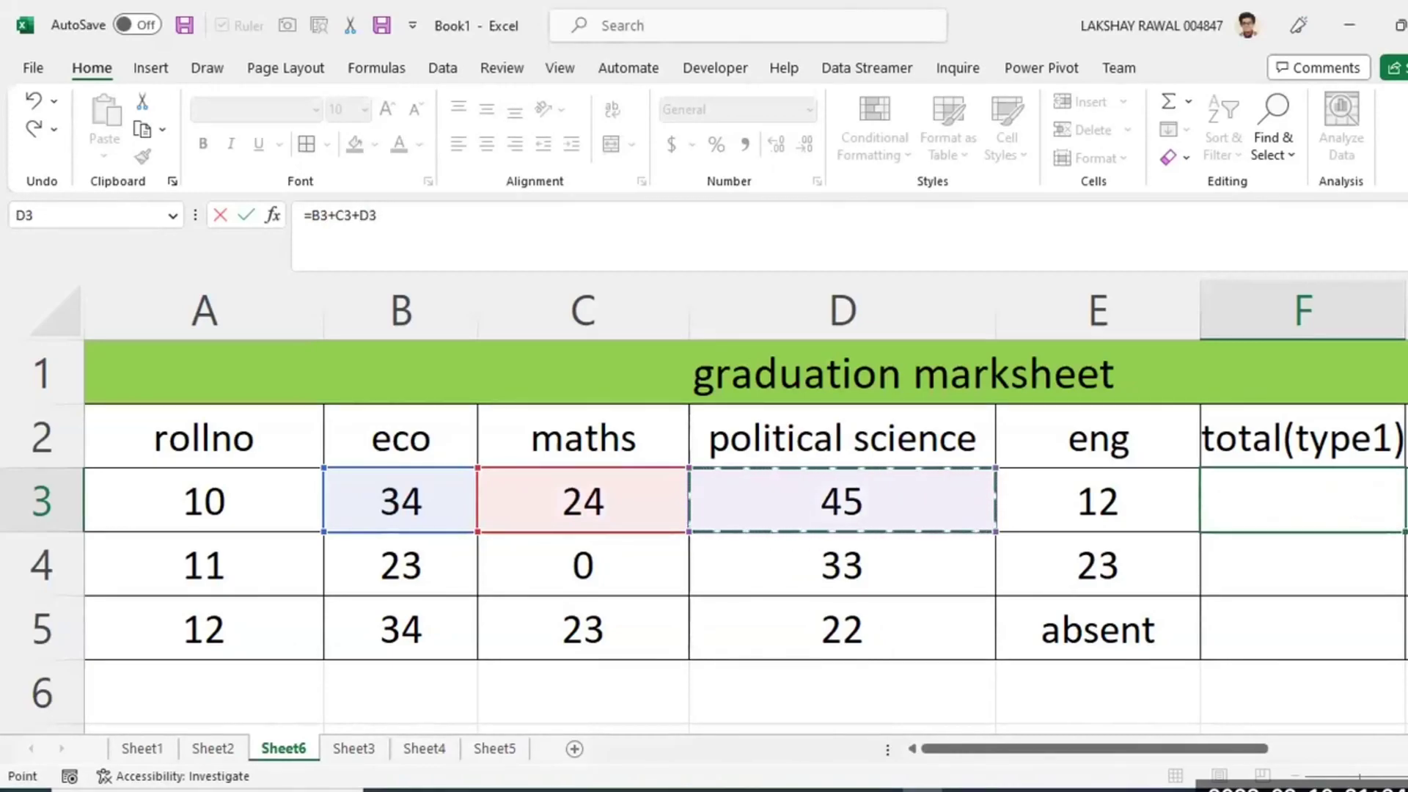
type("+")
left_click(1063, 506)
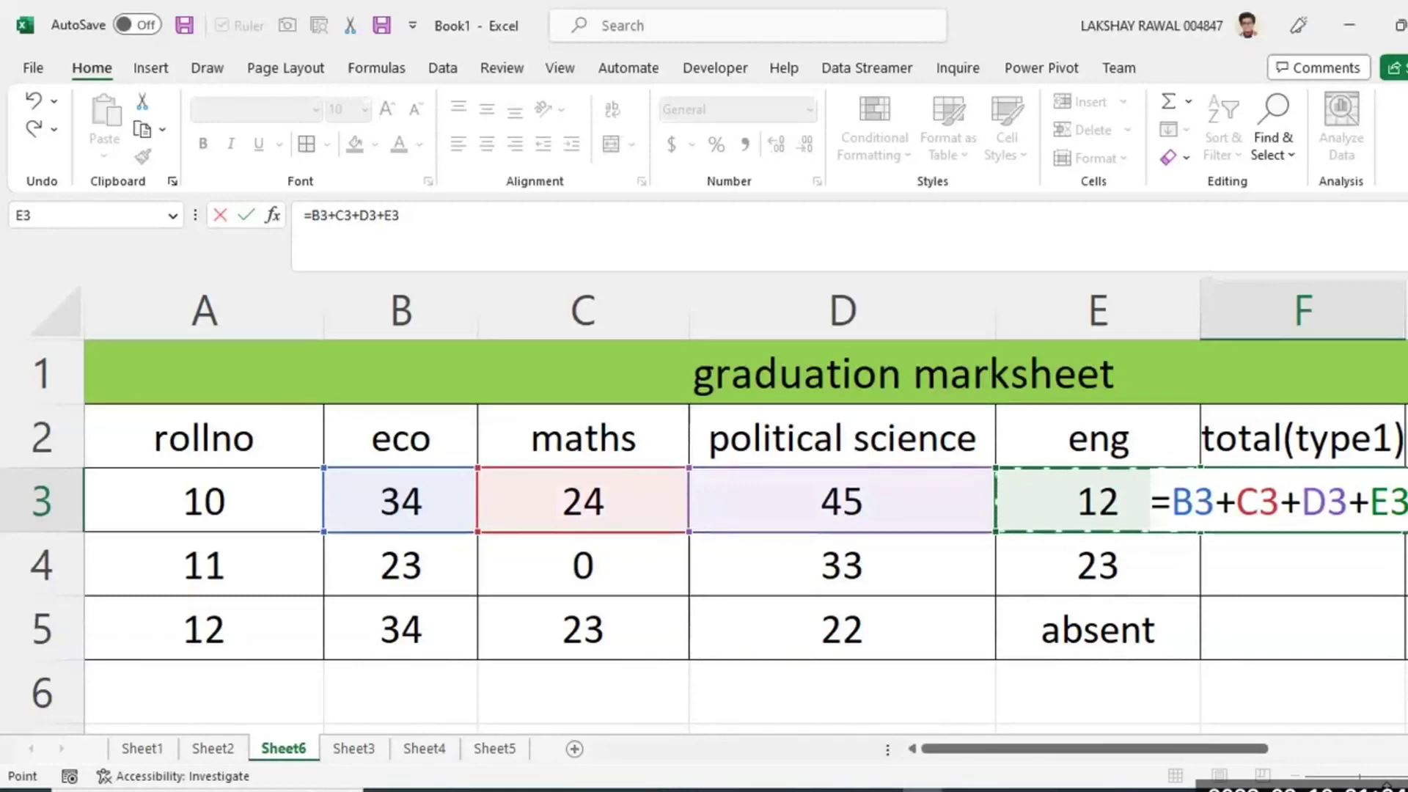
key("Return")
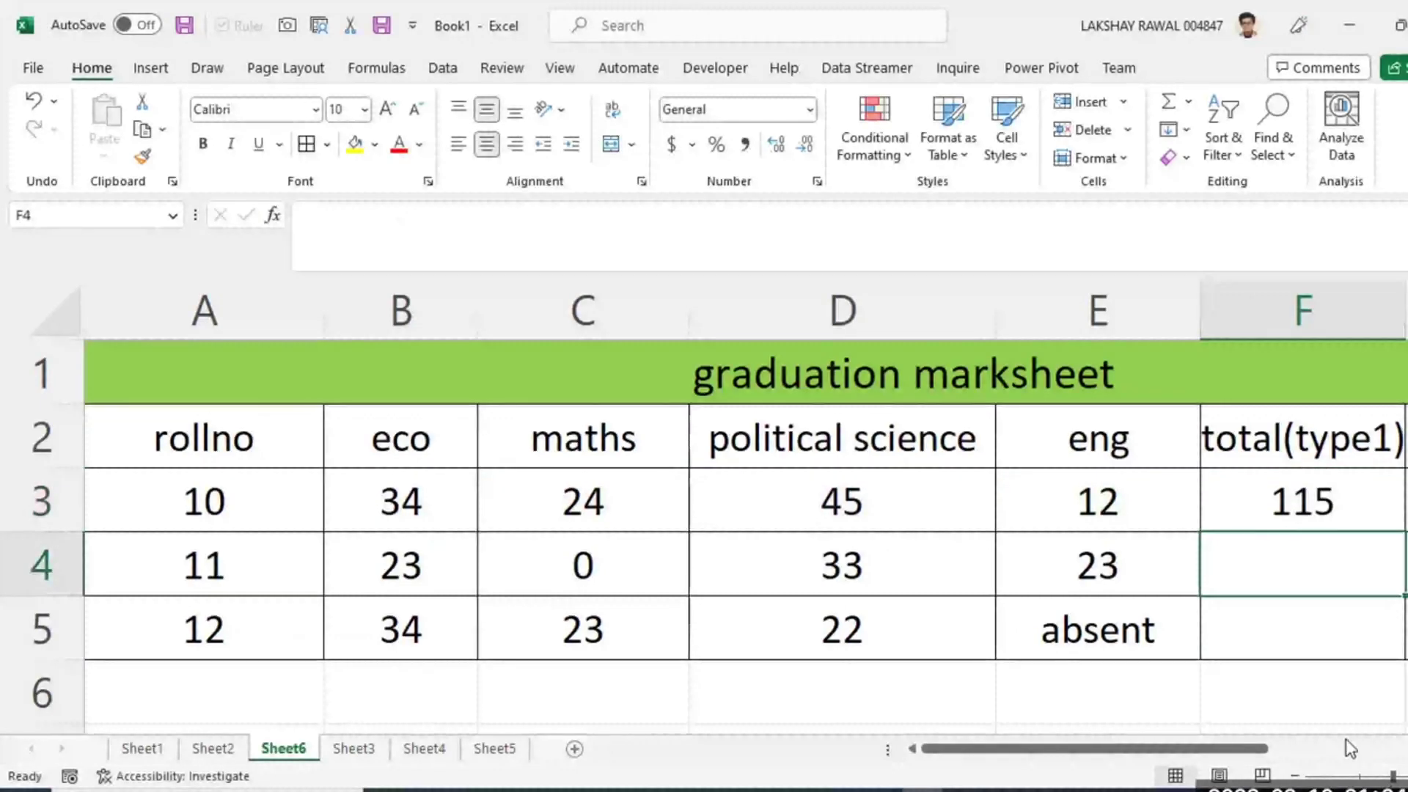
Write the note "fill handle" in D6 below the marksheet.
left_click(1325, 490)
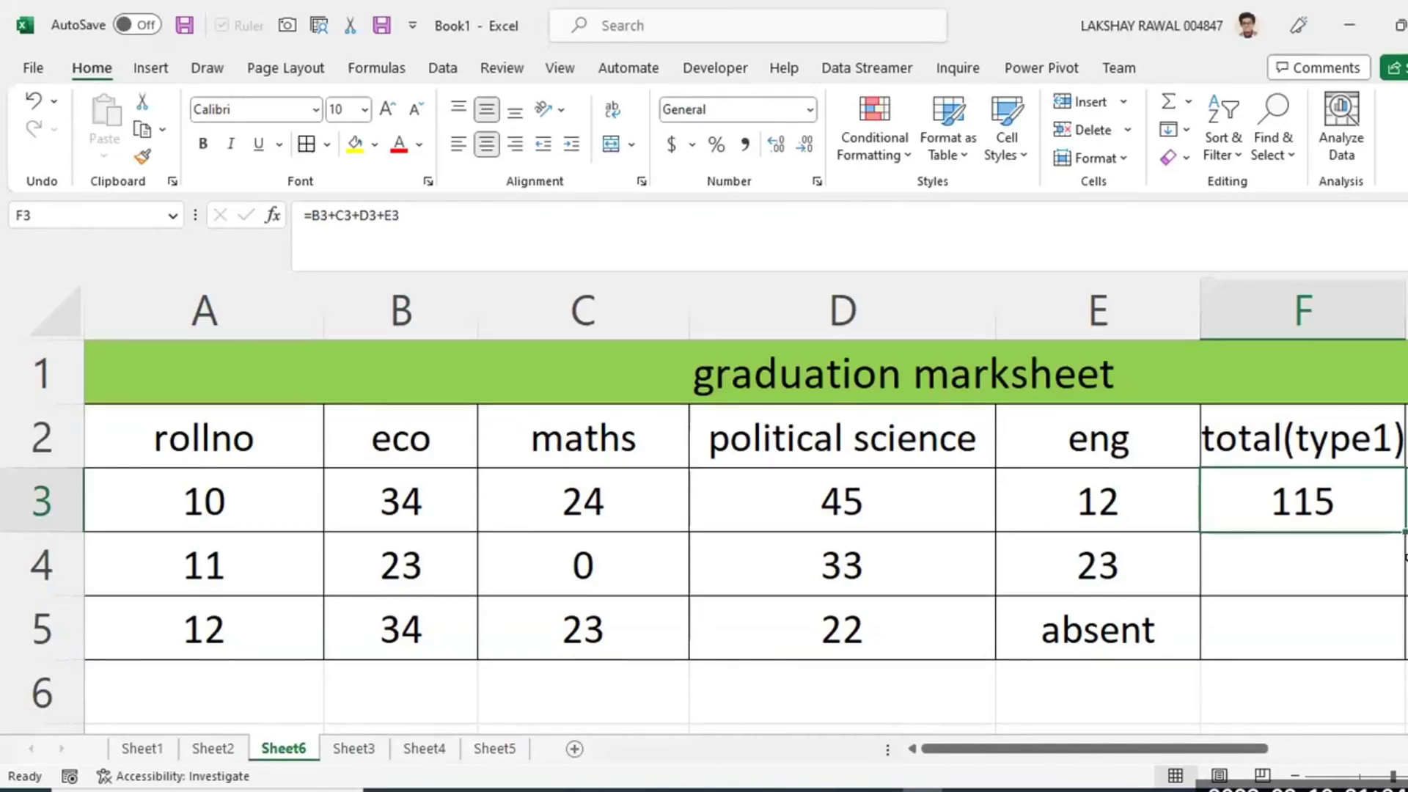
left_click(967, 694)
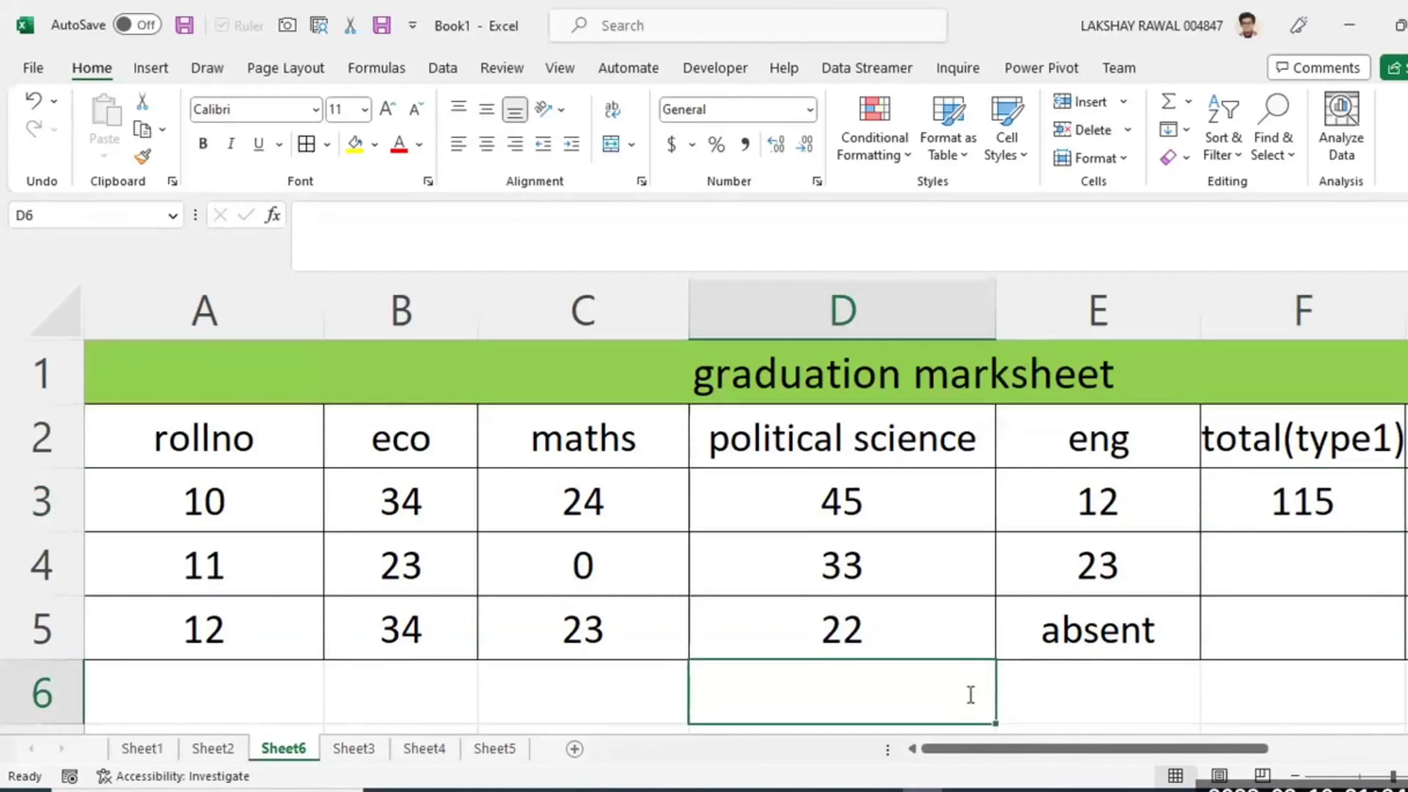
type("fill handle")
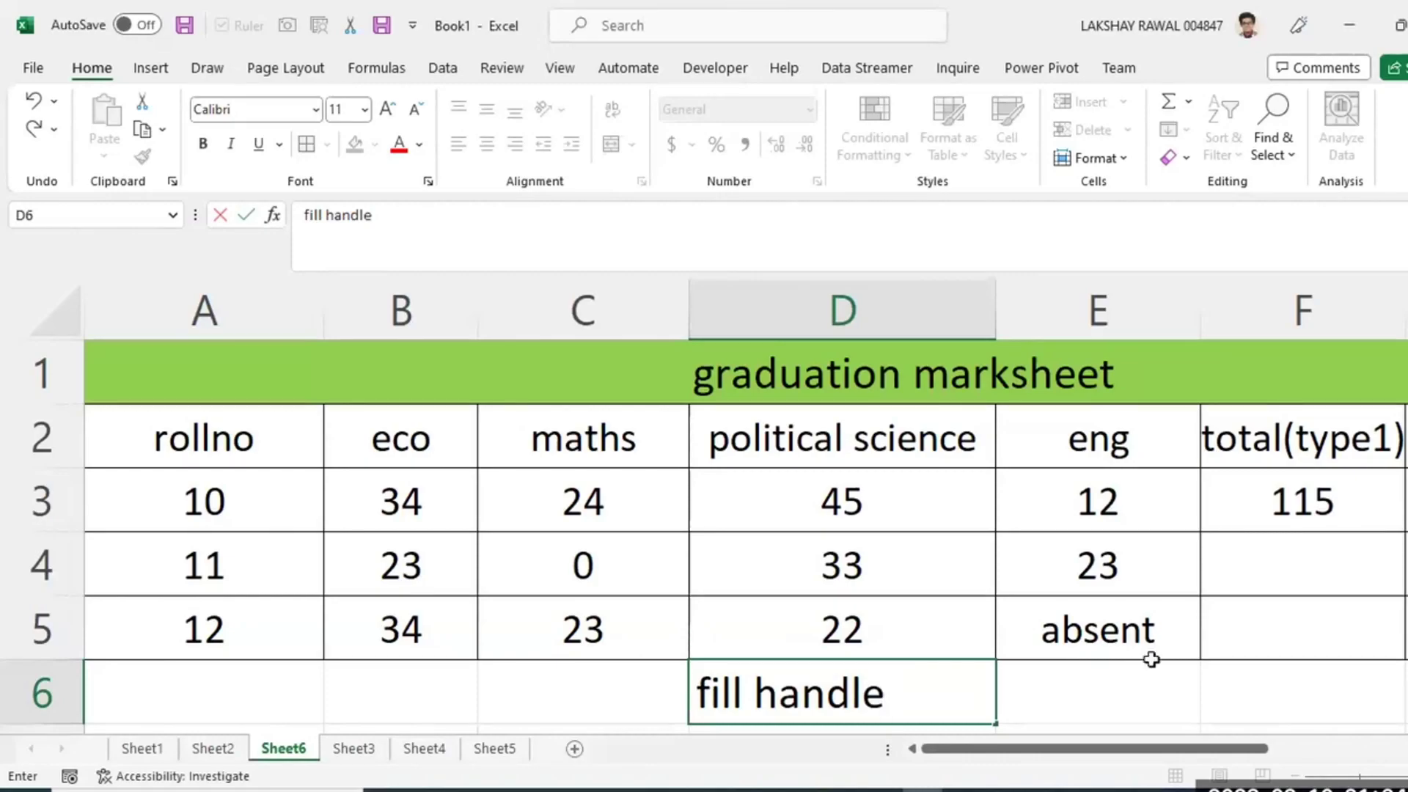
left_click(1151, 657)
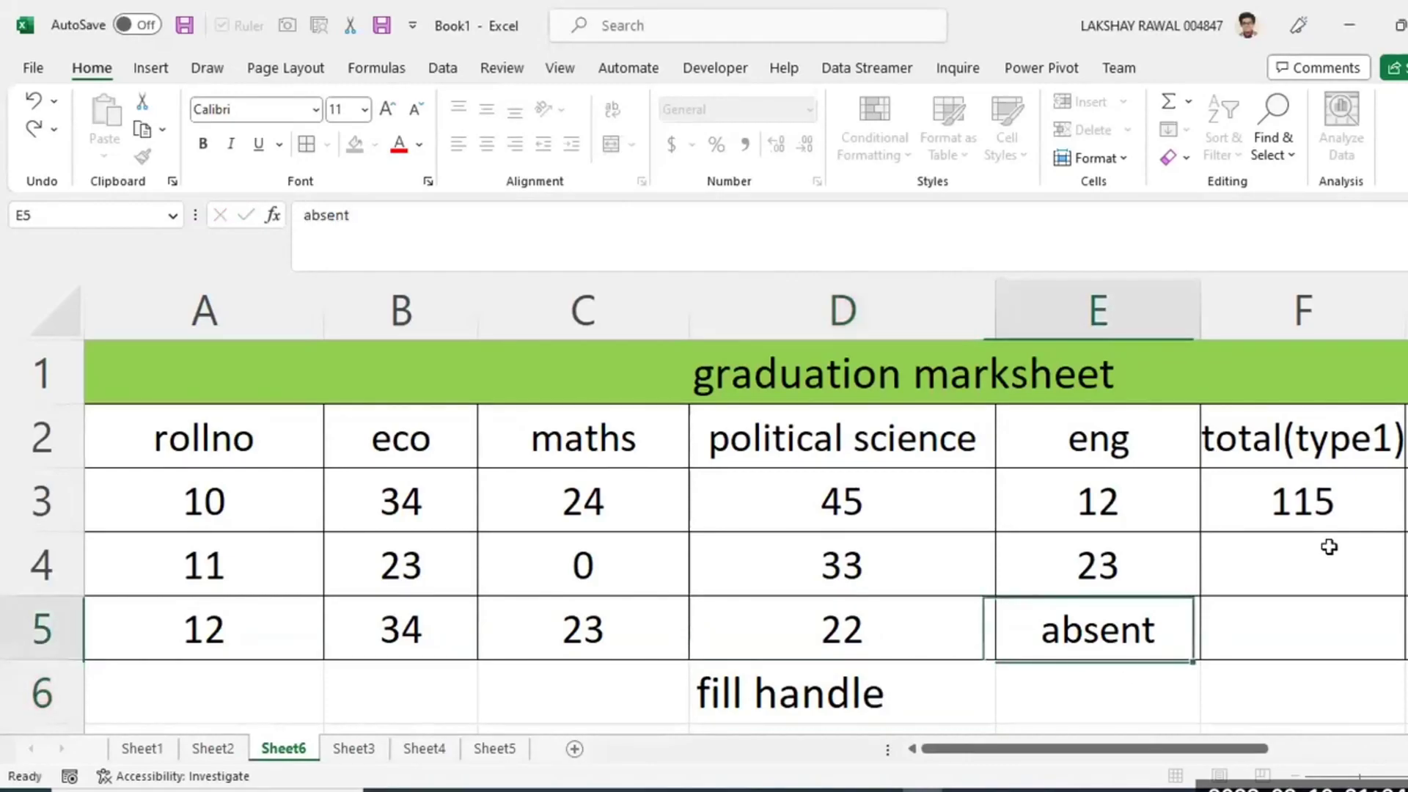
Copy the total formula from F3 down through F5 and highlight F5 with a yellow fill.
left_click(1397, 525)
left_click_drag(1403, 531, 1402, 645)
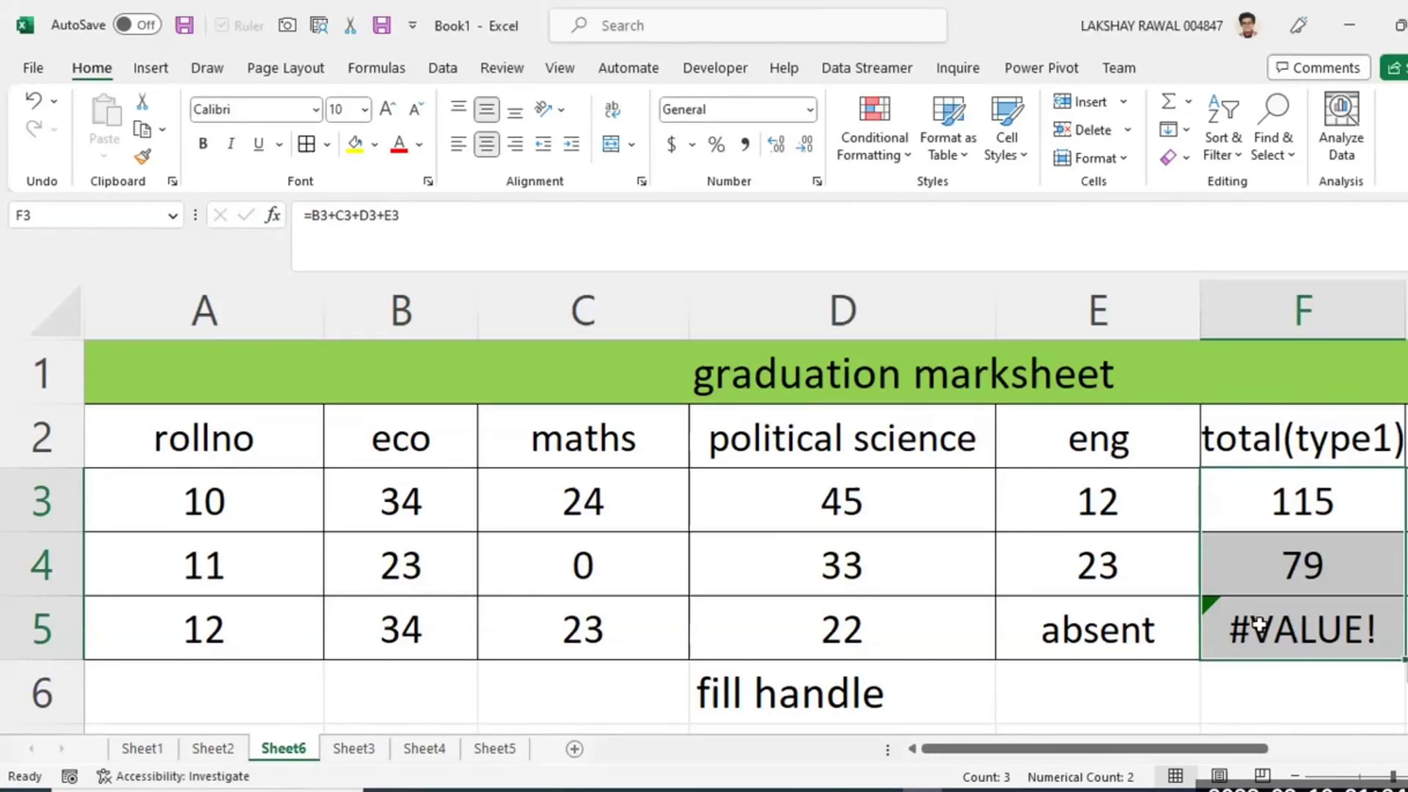
left_click(1390, 638)
left_click(353, 147)
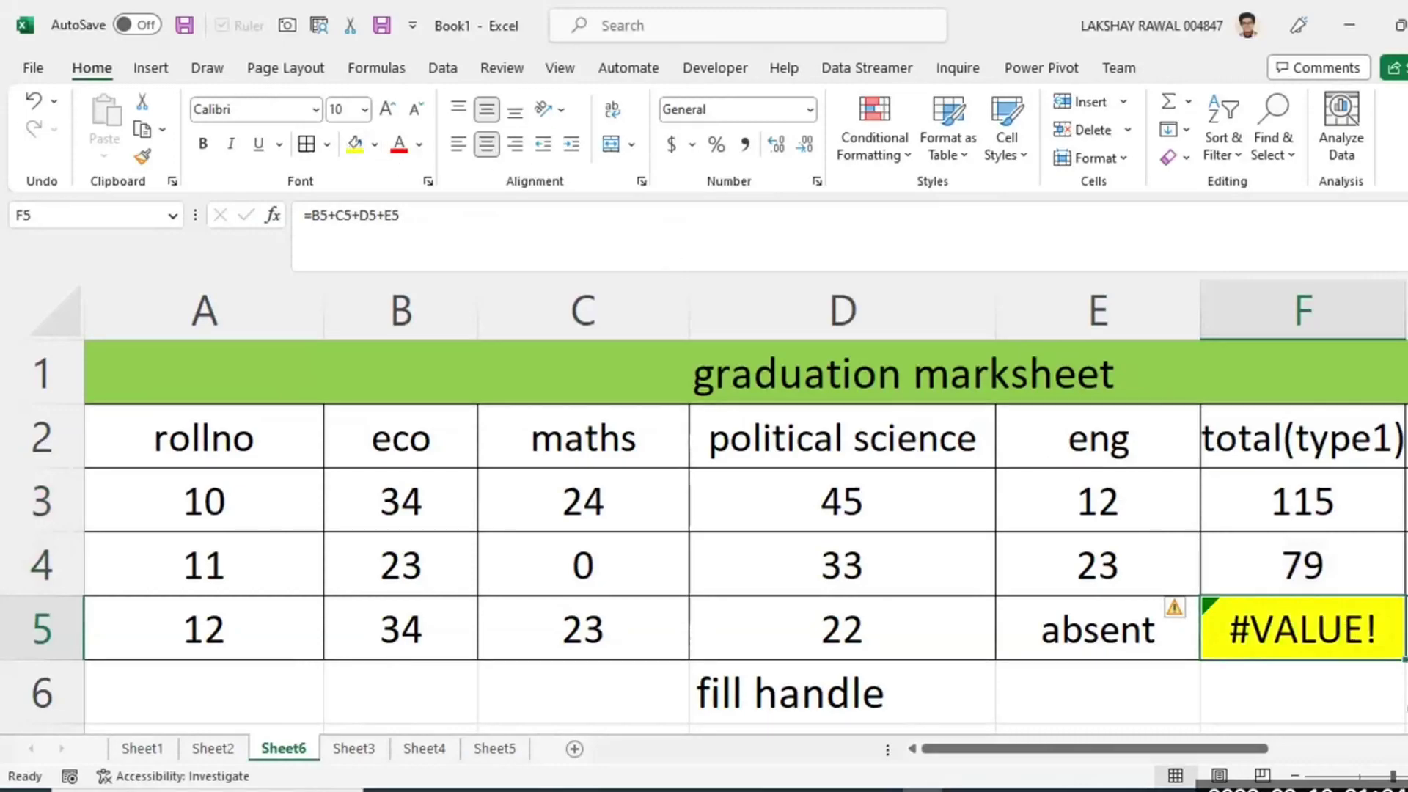
Examine the cell references in the F5 total formula and the numeric marks in row 5.
double_click(1320, 643)
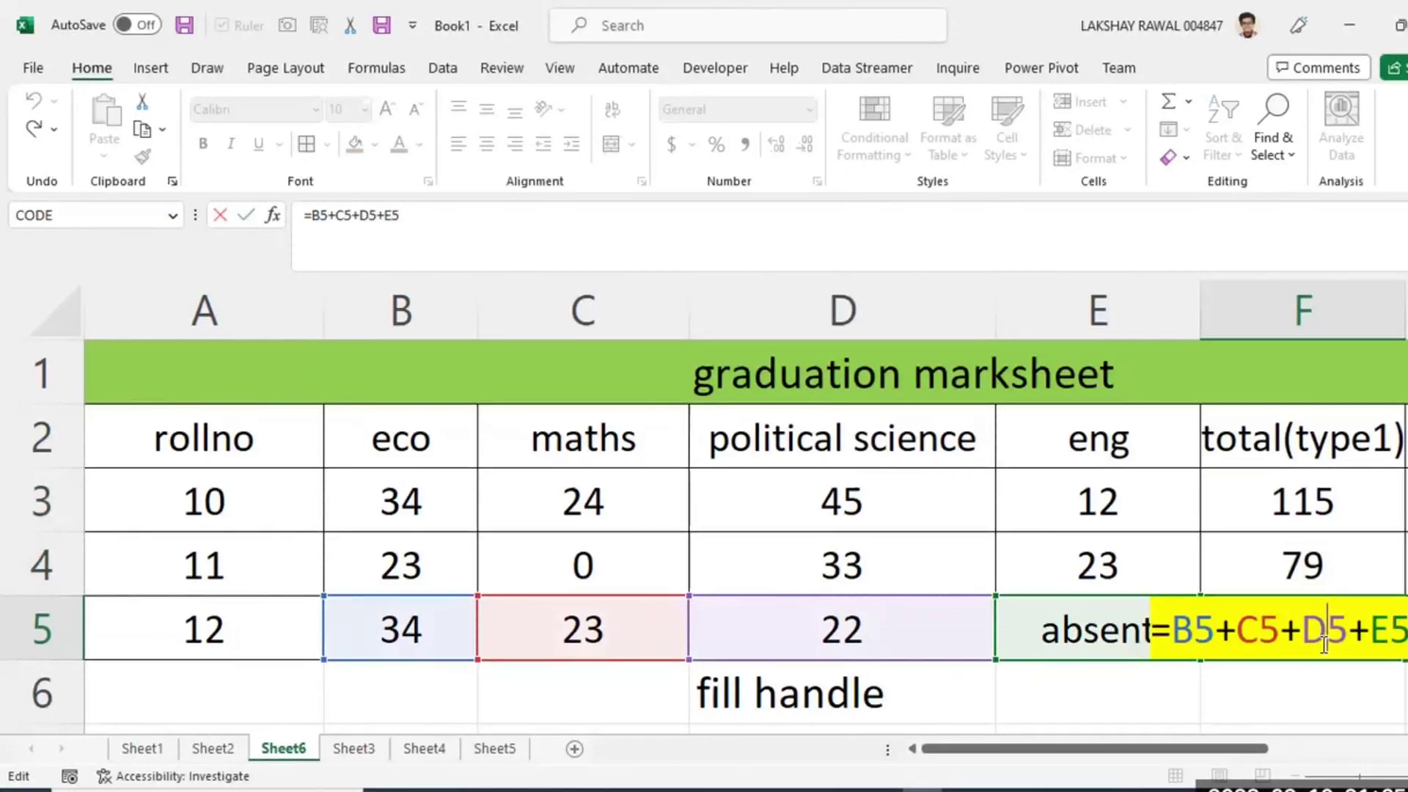
key("Return")
left_click(1321, 645)
left_click_drag(424, 636, 802, 633)
Clear the note from D6.
left_click(834, 695)
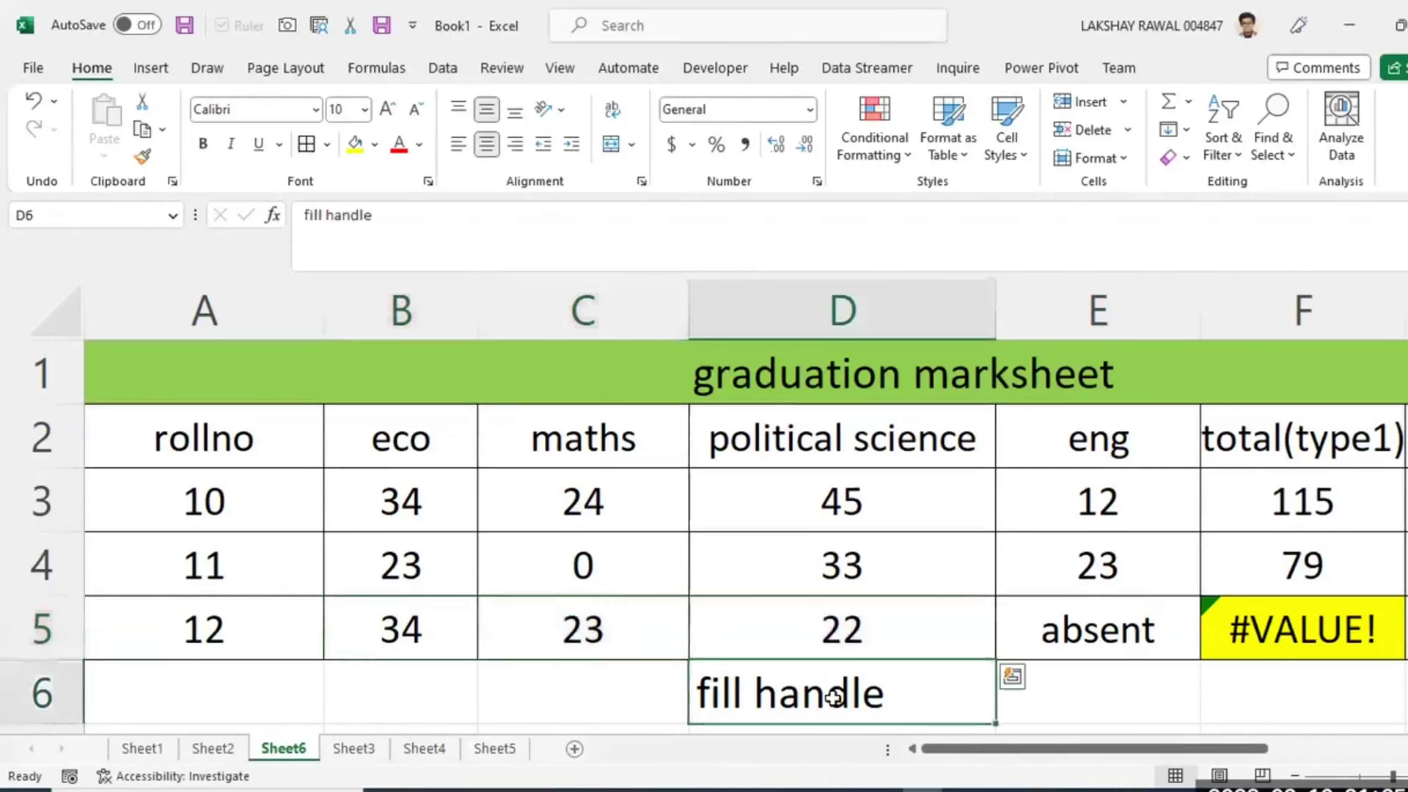
key("Delete")
Compare the F5 formula's references with the sum of the marks in B5:D5.
left_click(1288, 638)
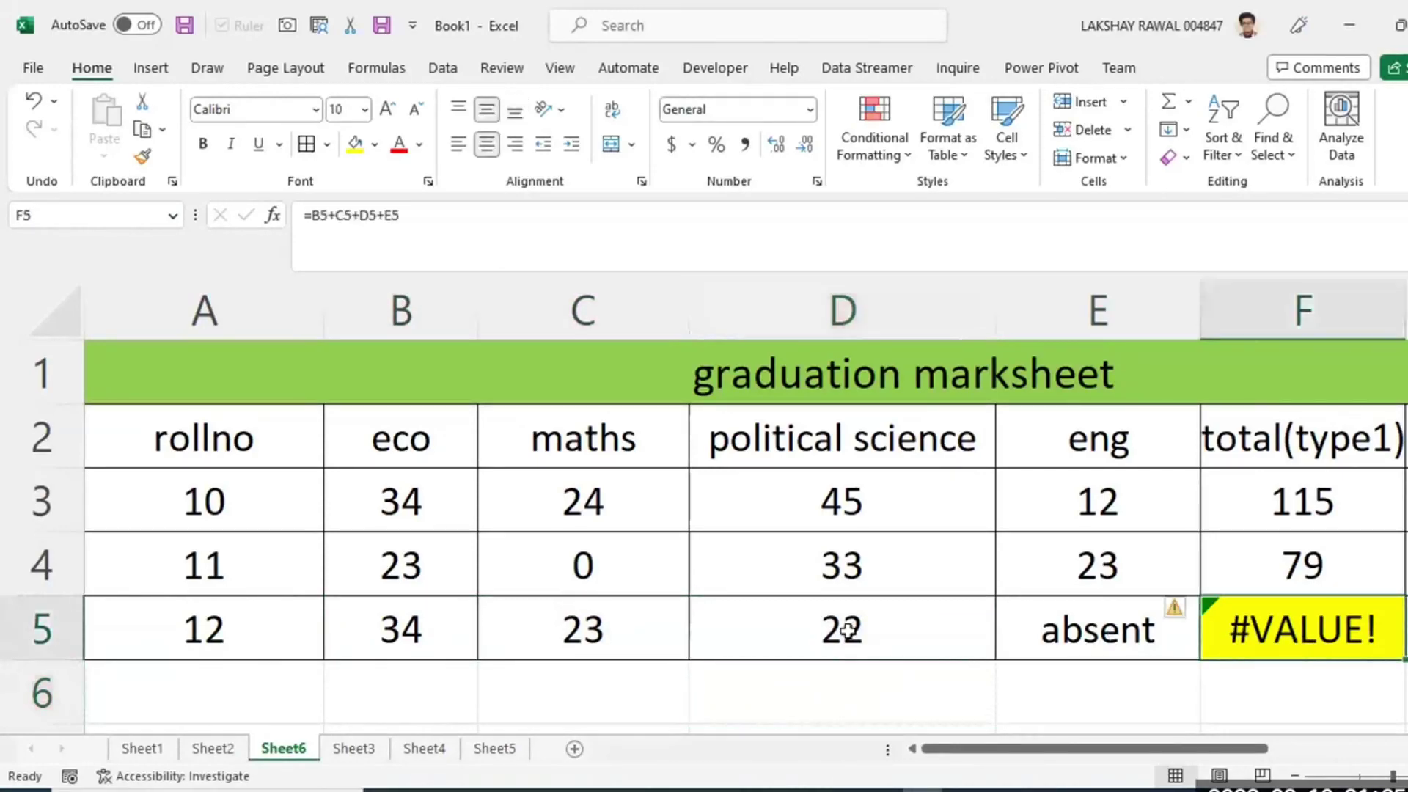
left_click(872, 629)
left_click(394, 638, "shift")
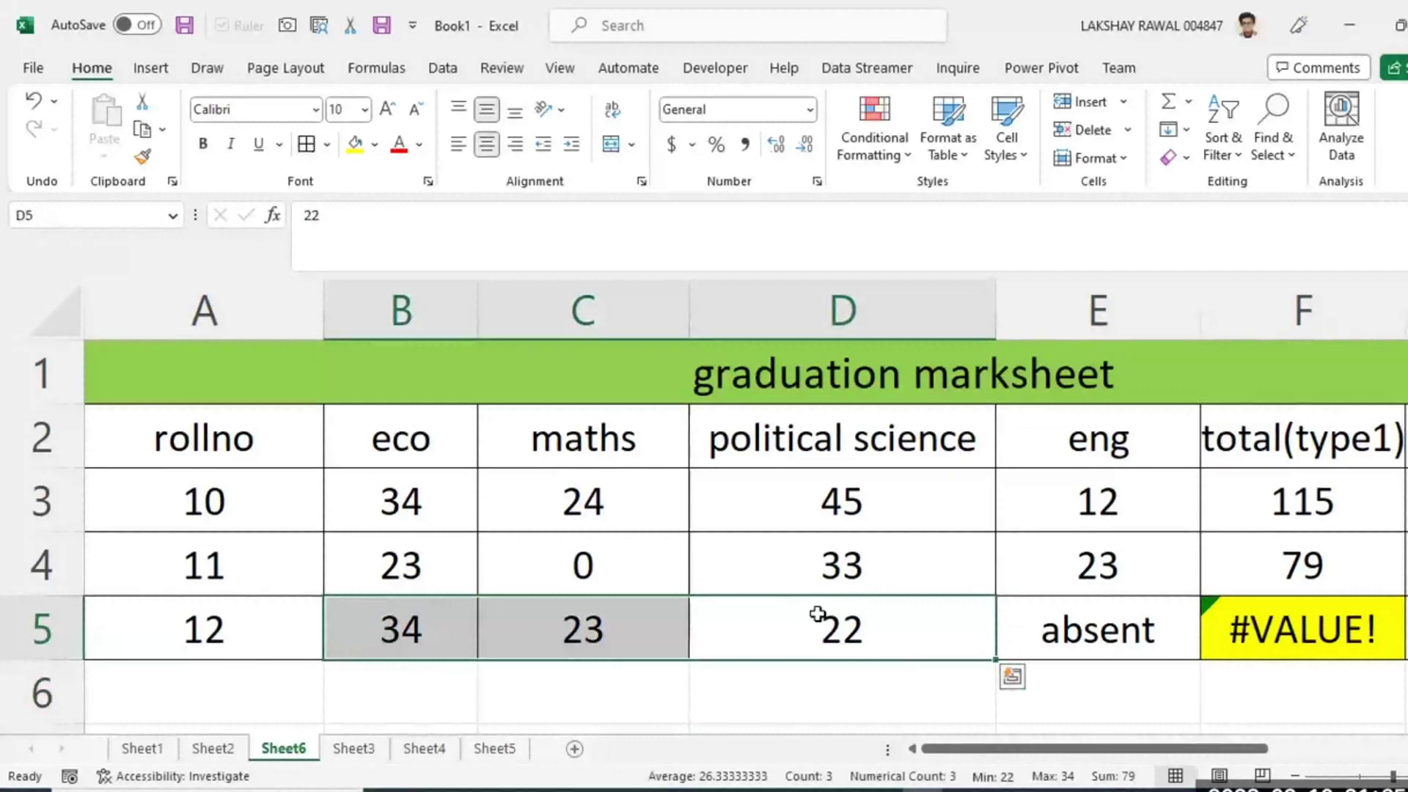
left_click_drag(814, 619, 360, 624)
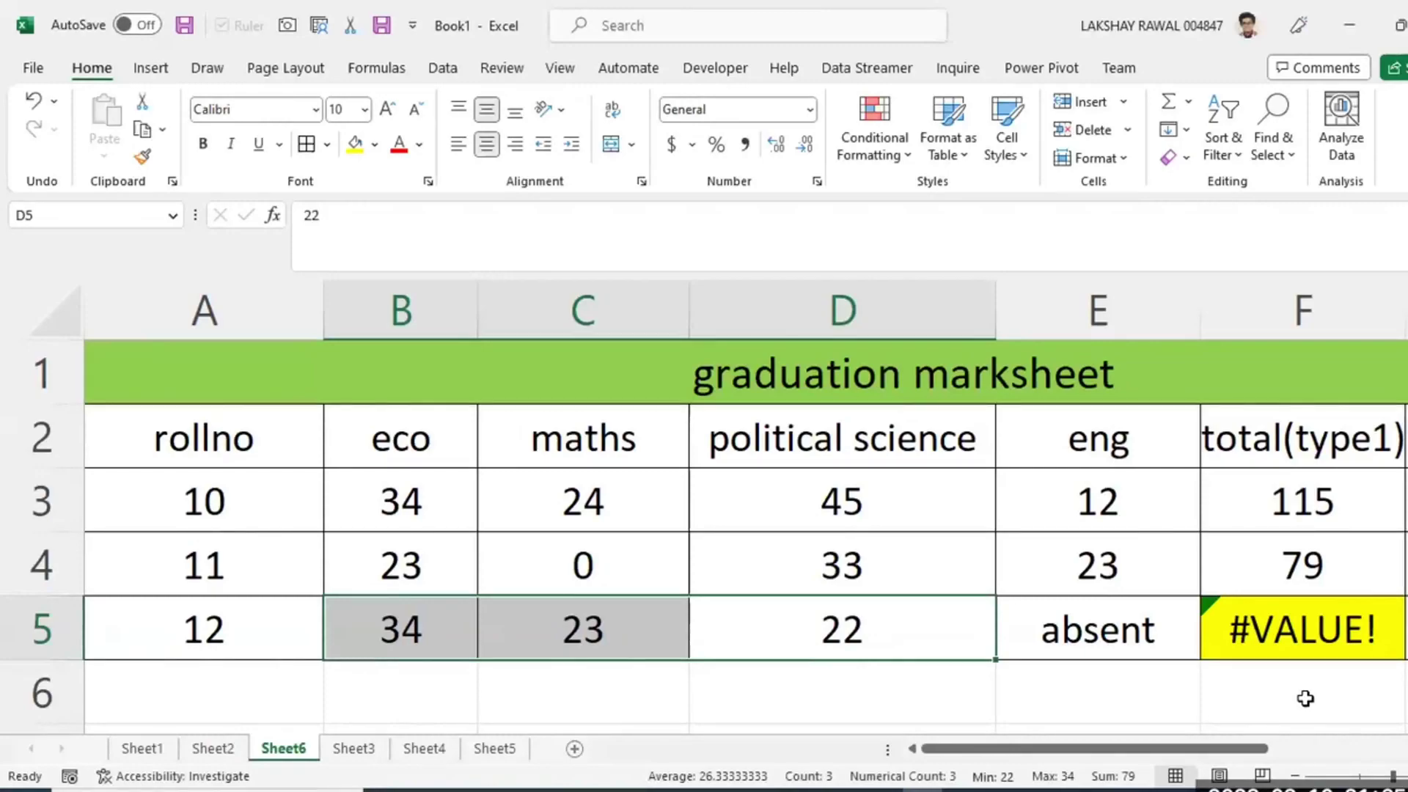
double_click(1382, 618)
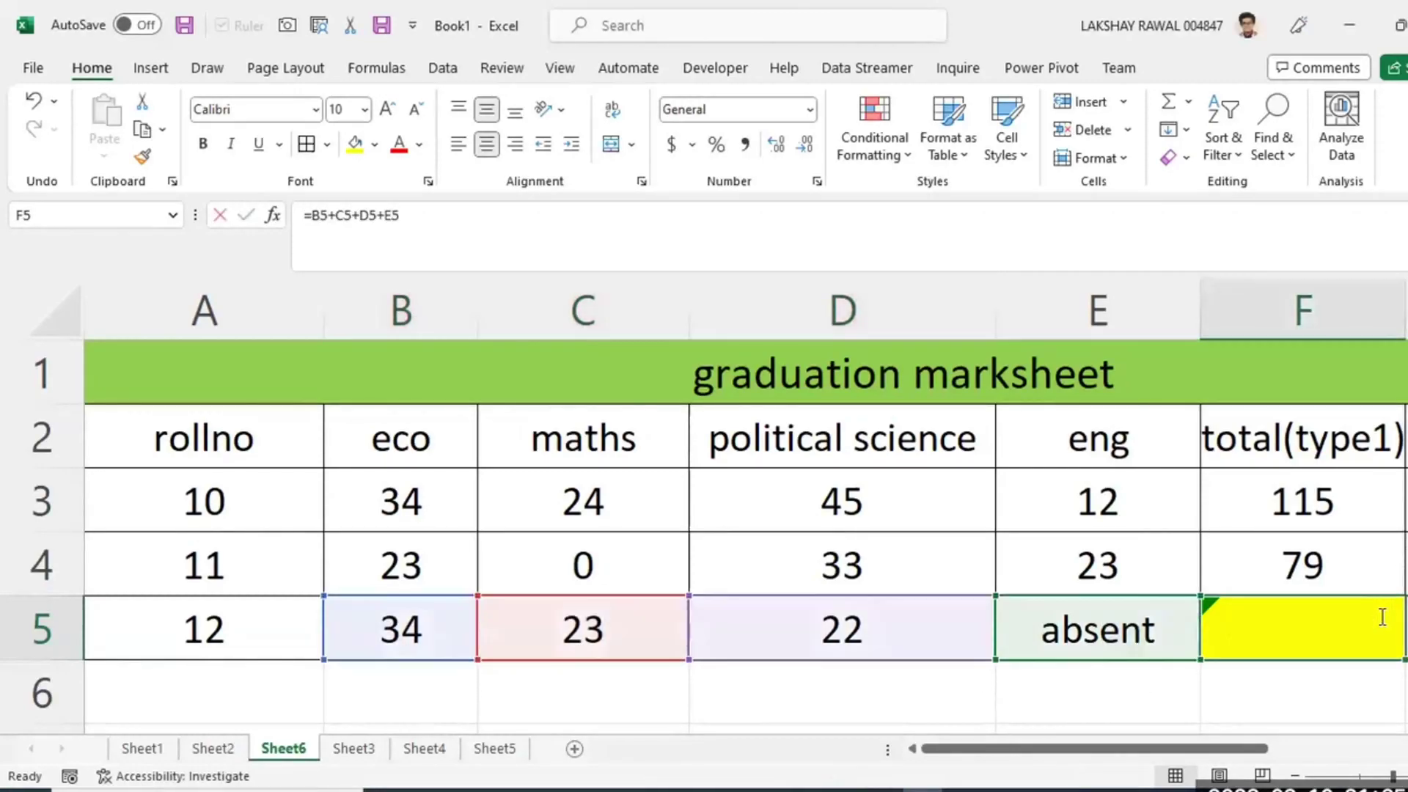
left_click(389, 629)
left_click_drag(593, 635, 801, 628)
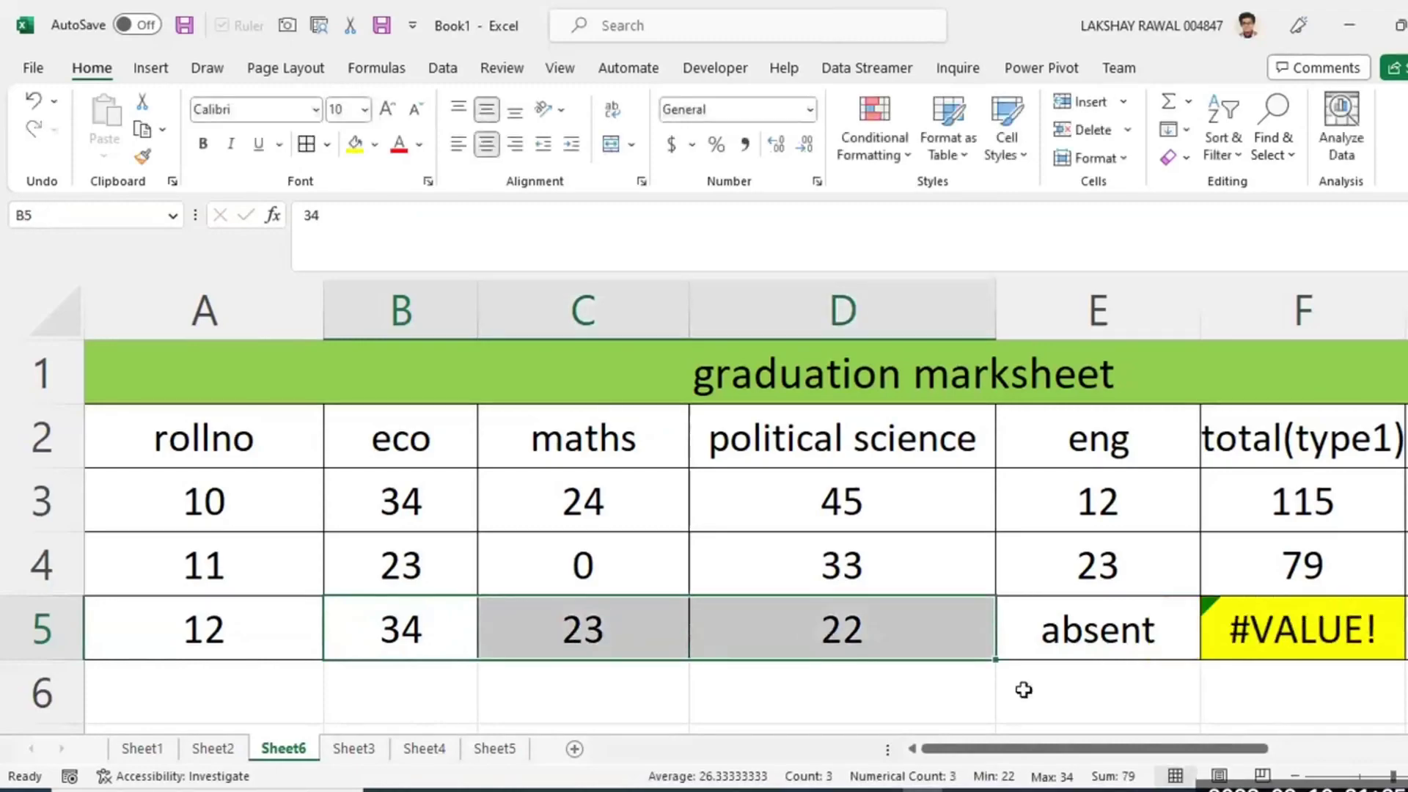
Examine the cell-by-cell addition formulas in F5 and F3, highlighting the references B3+C3+D3+E3 in F3.
double_click(1245, 621)
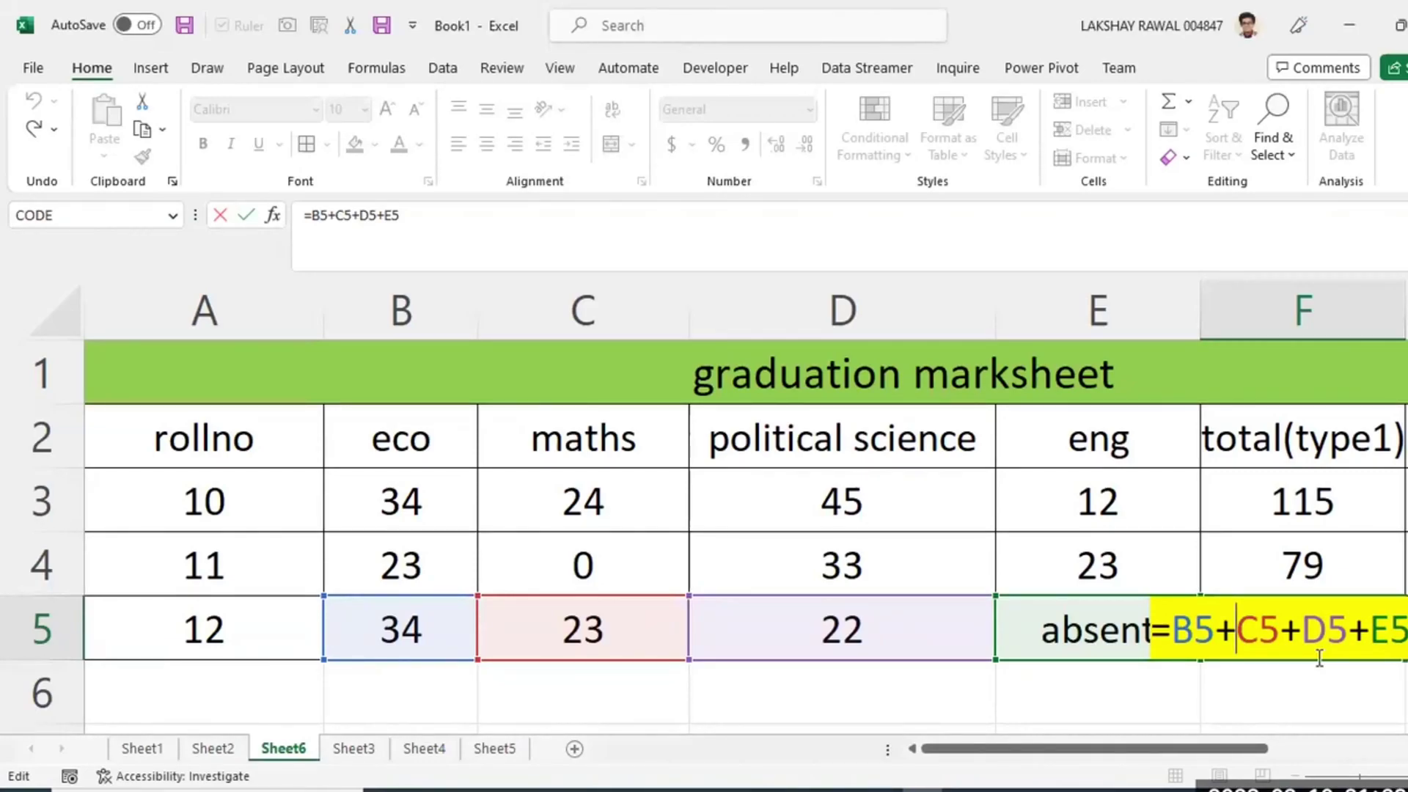
key("Return")
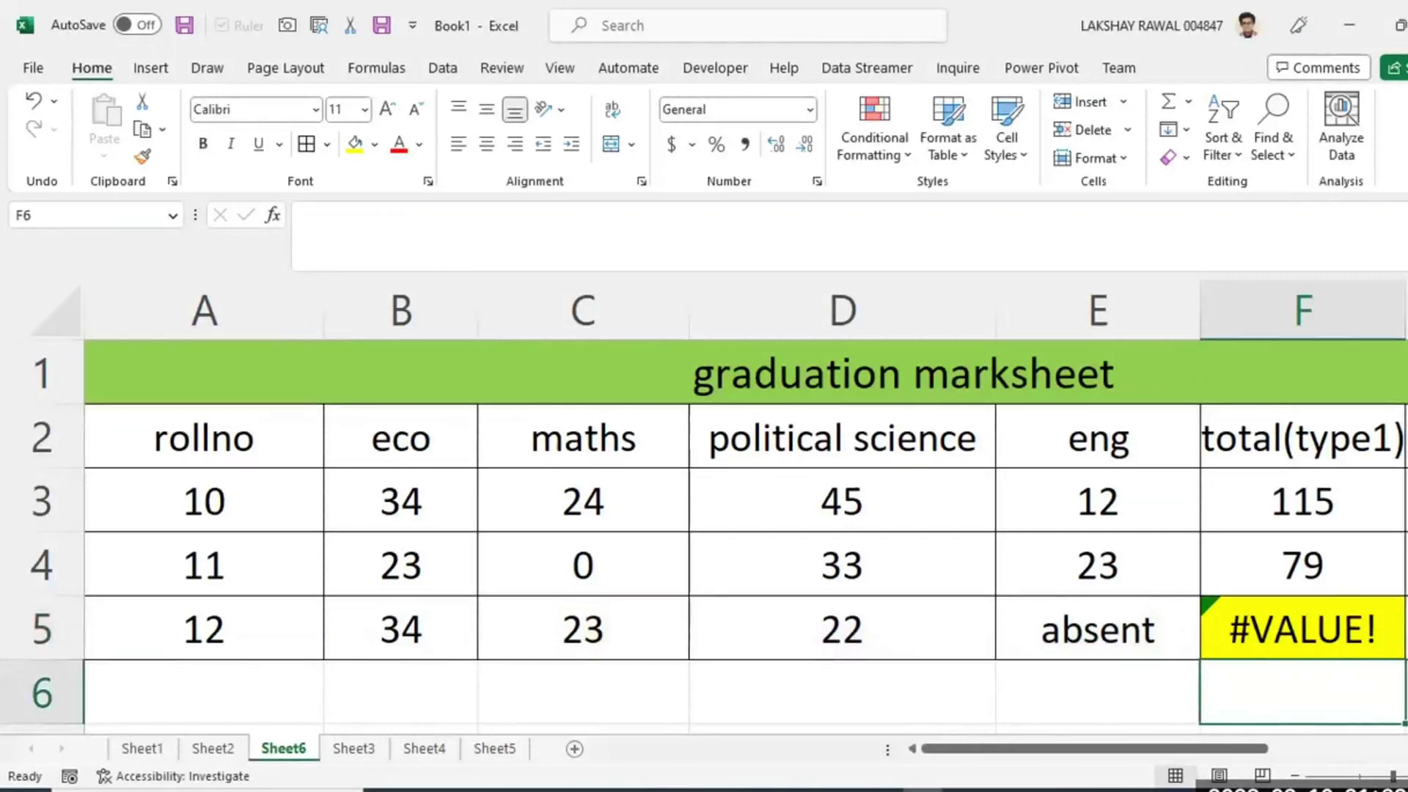
scroll(1335, 670, "right", 2)
left_click(968, 494)
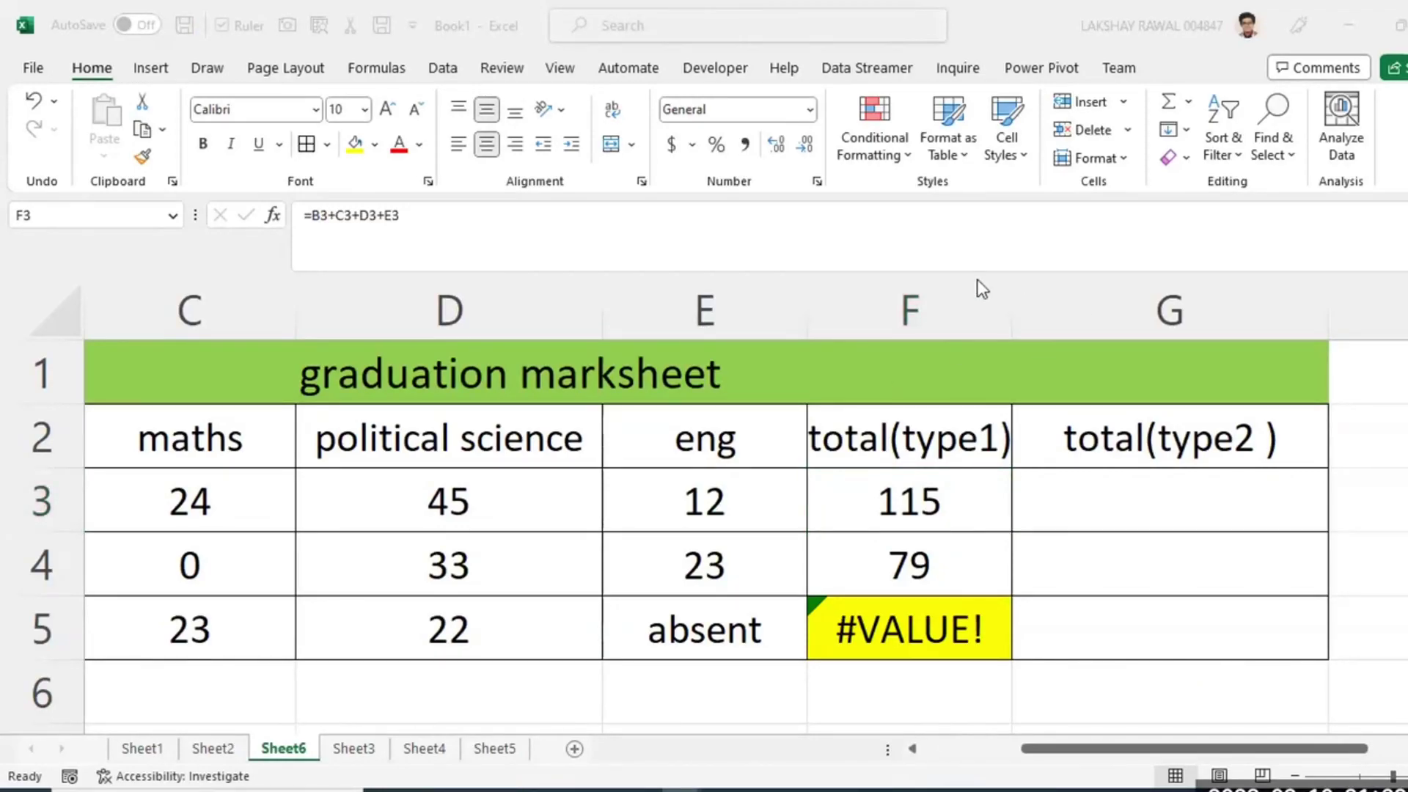
double_click(884, 491)
left_click_drag(624, 501, 936, 501)
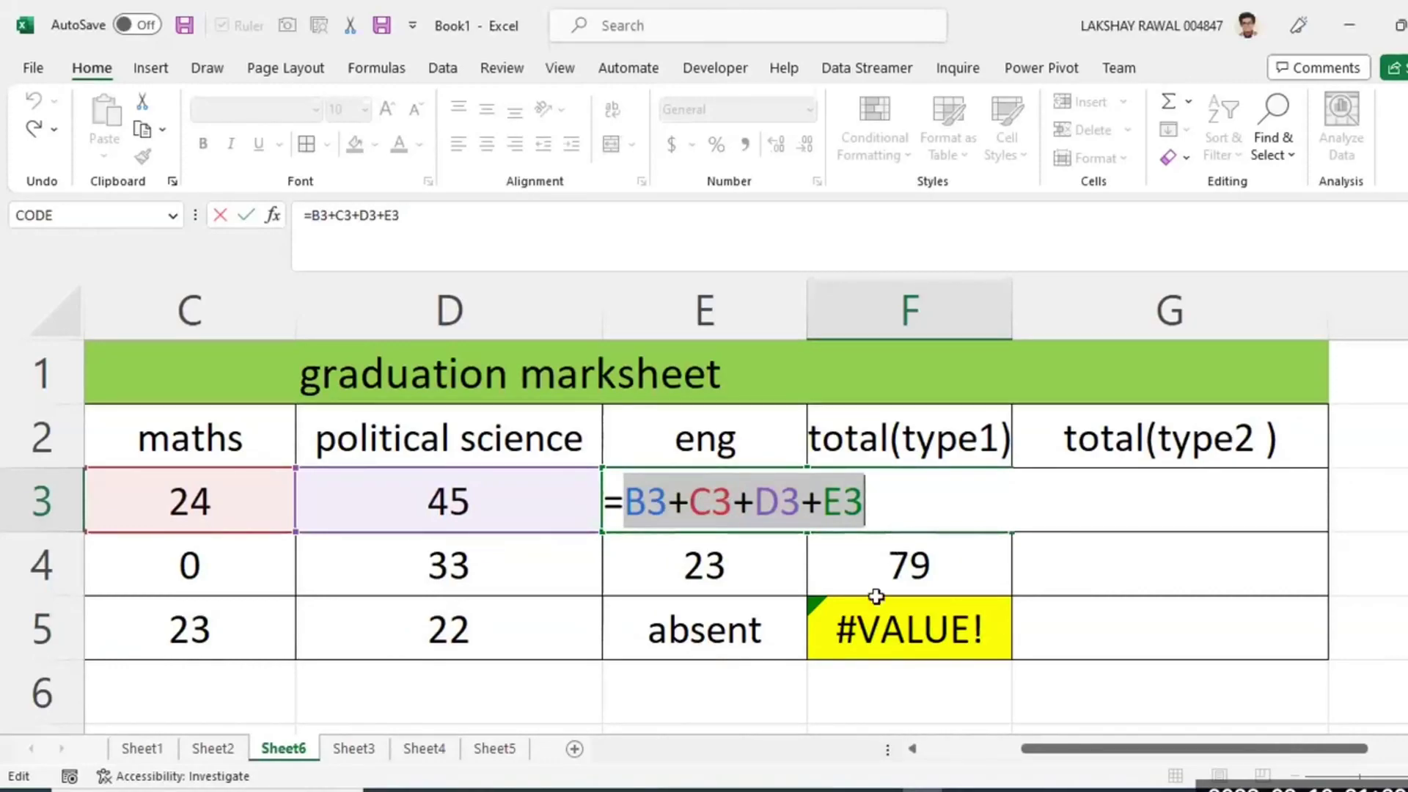
key("Escape")
Enter the note "formula in excel" in E6, below the eng marks, and reselect that cell.
left_click(772, 705)
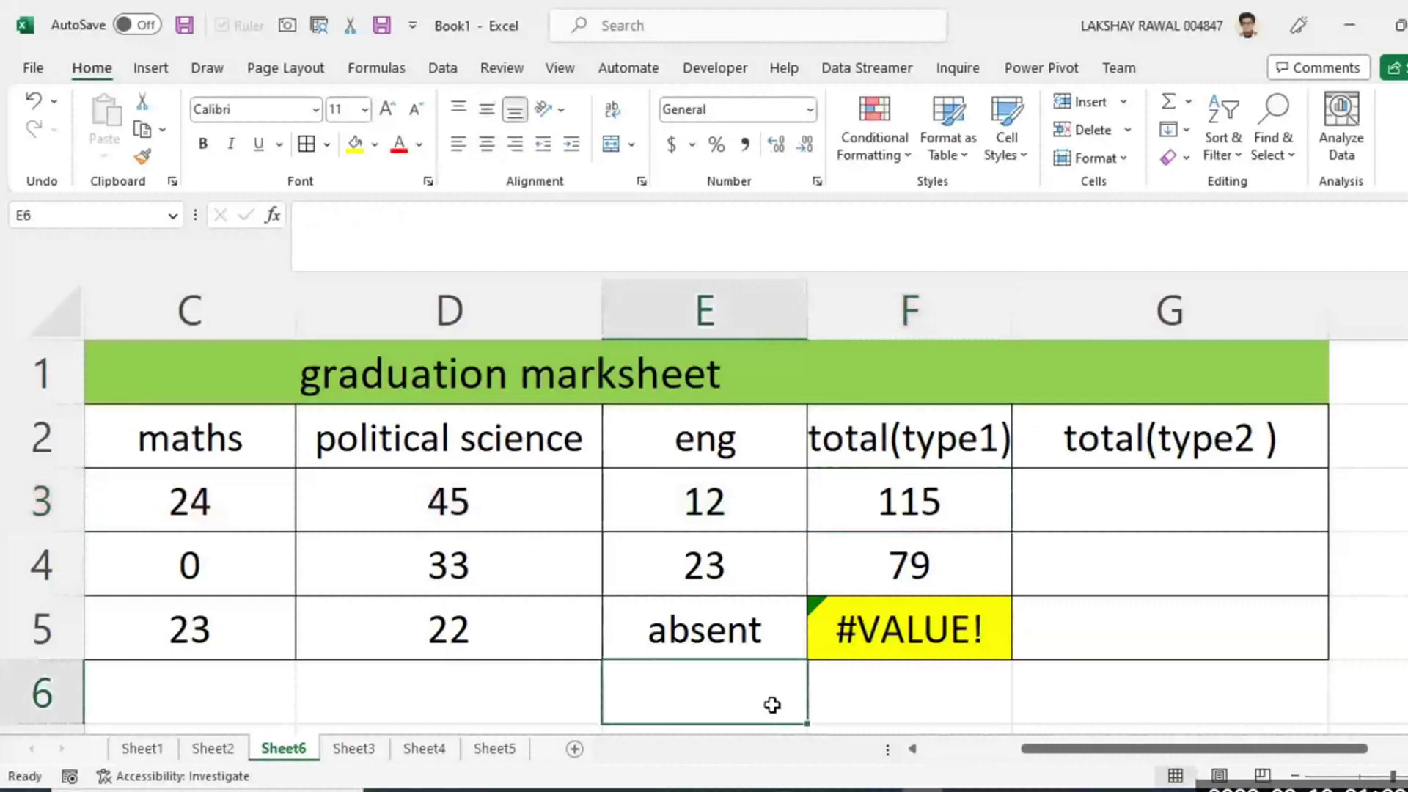
type("f")
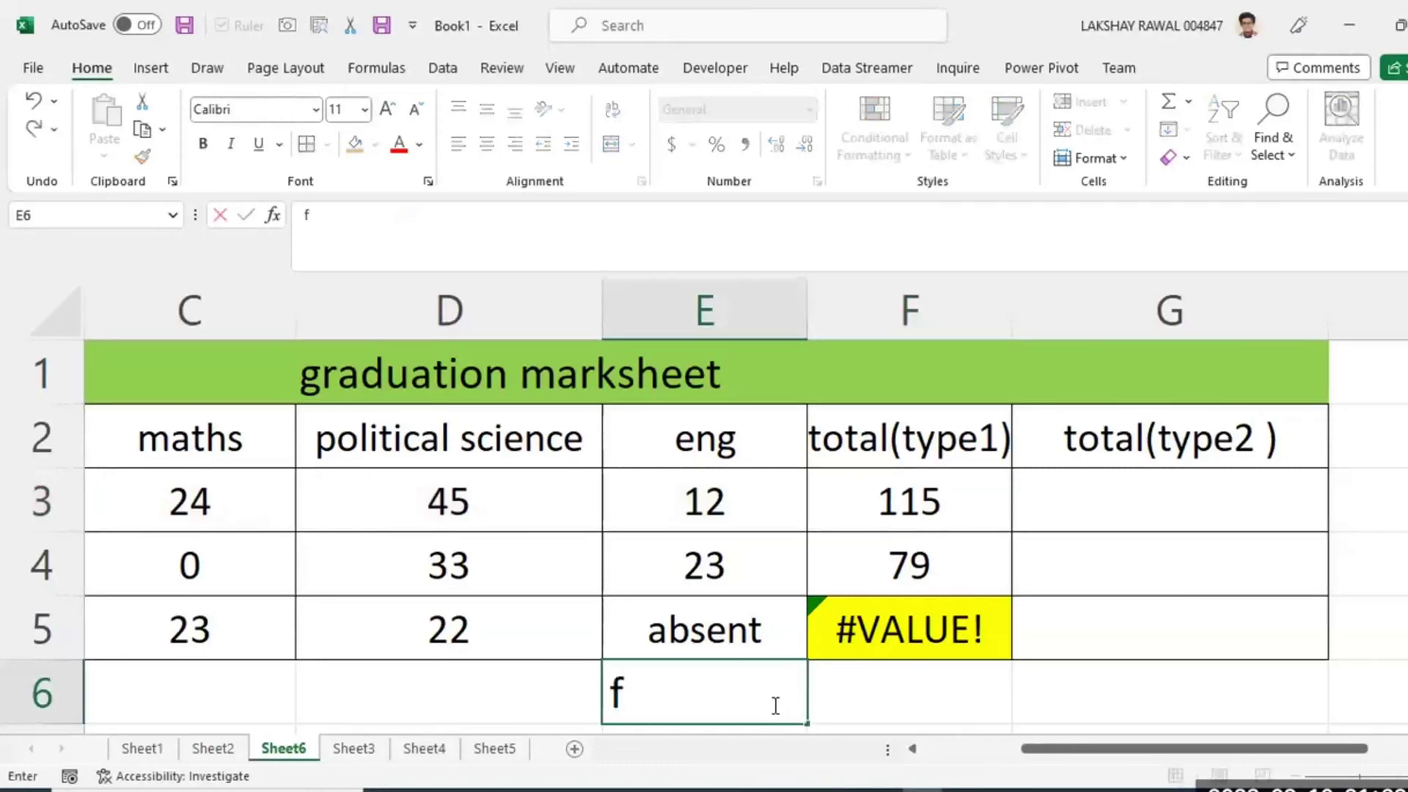
type("ormu")
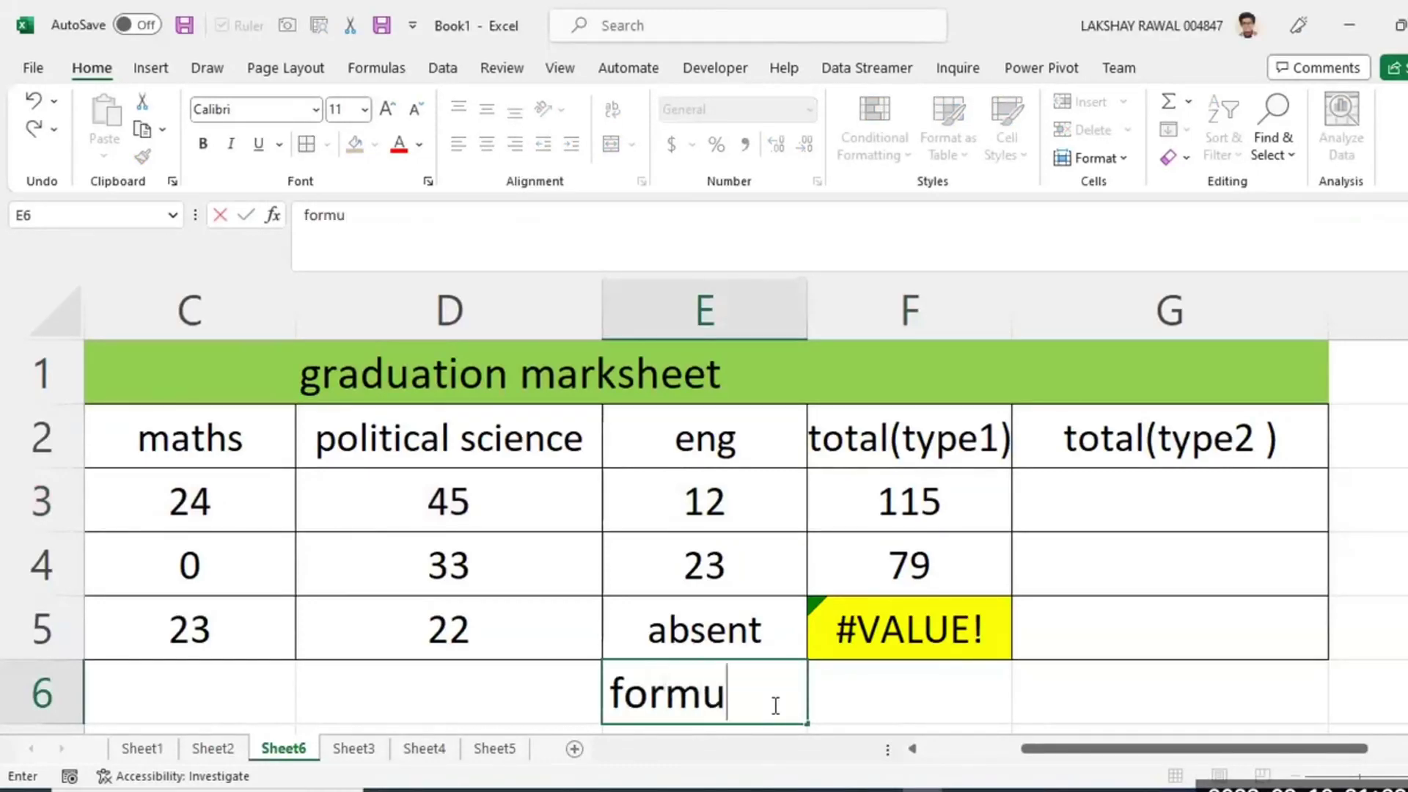
type("la in excel")
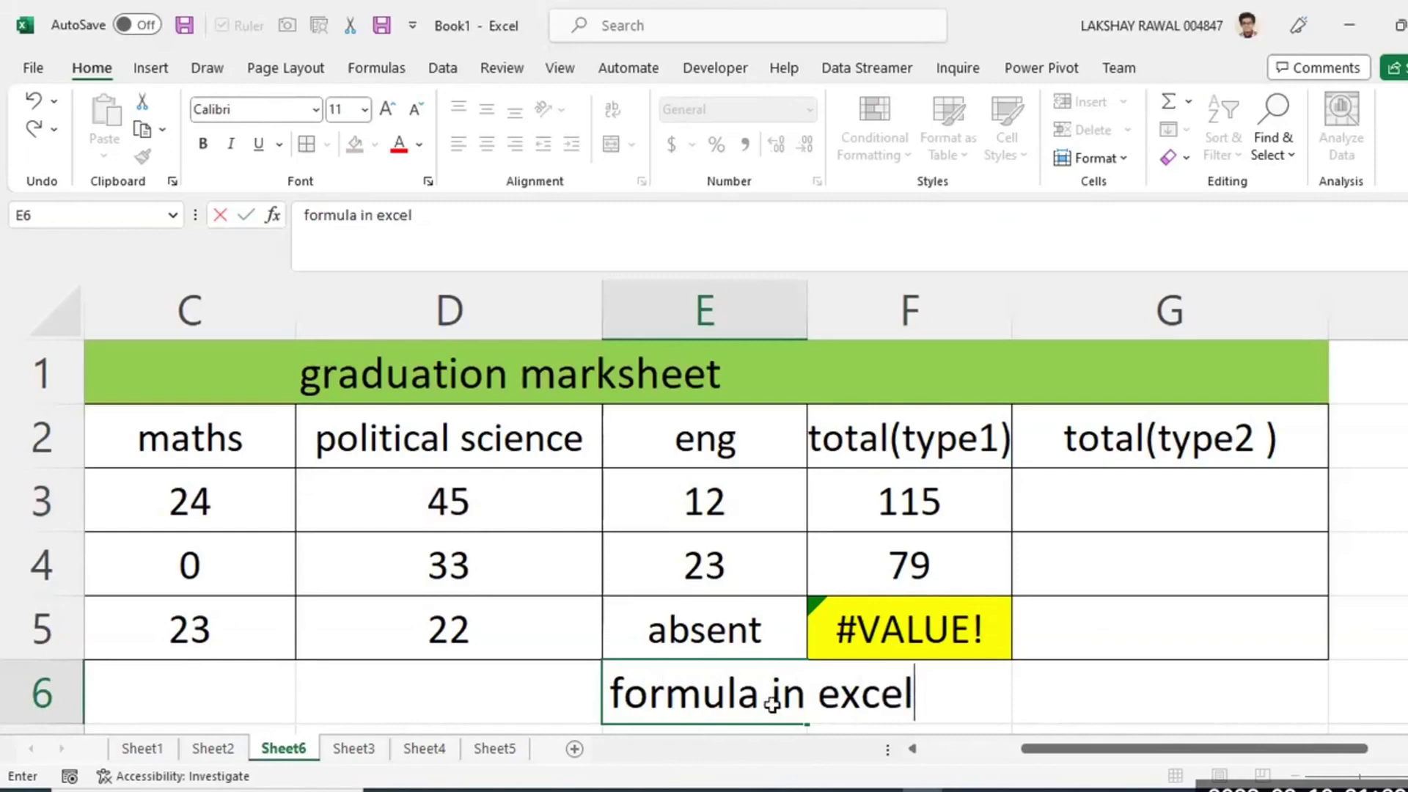
key("Tab")
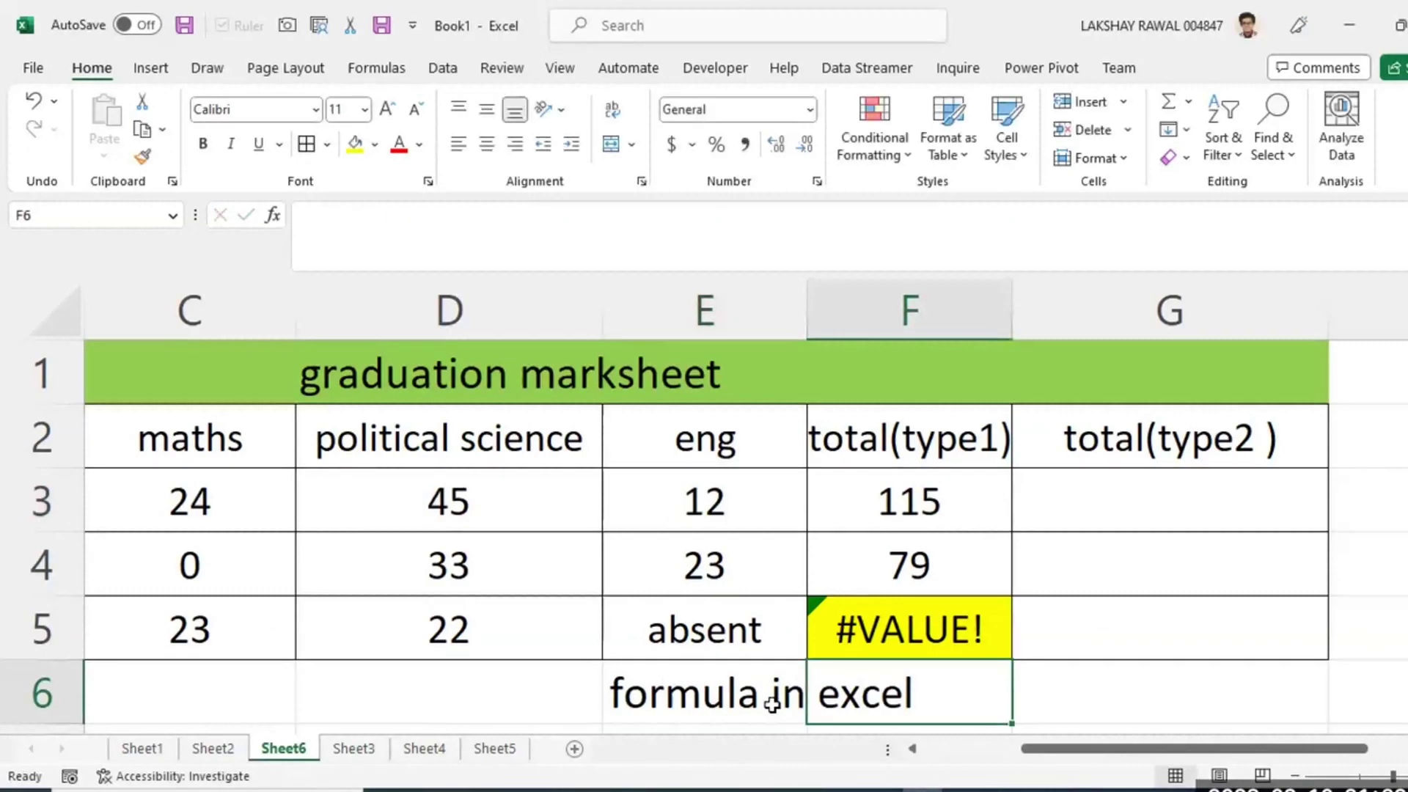
key("Tab")
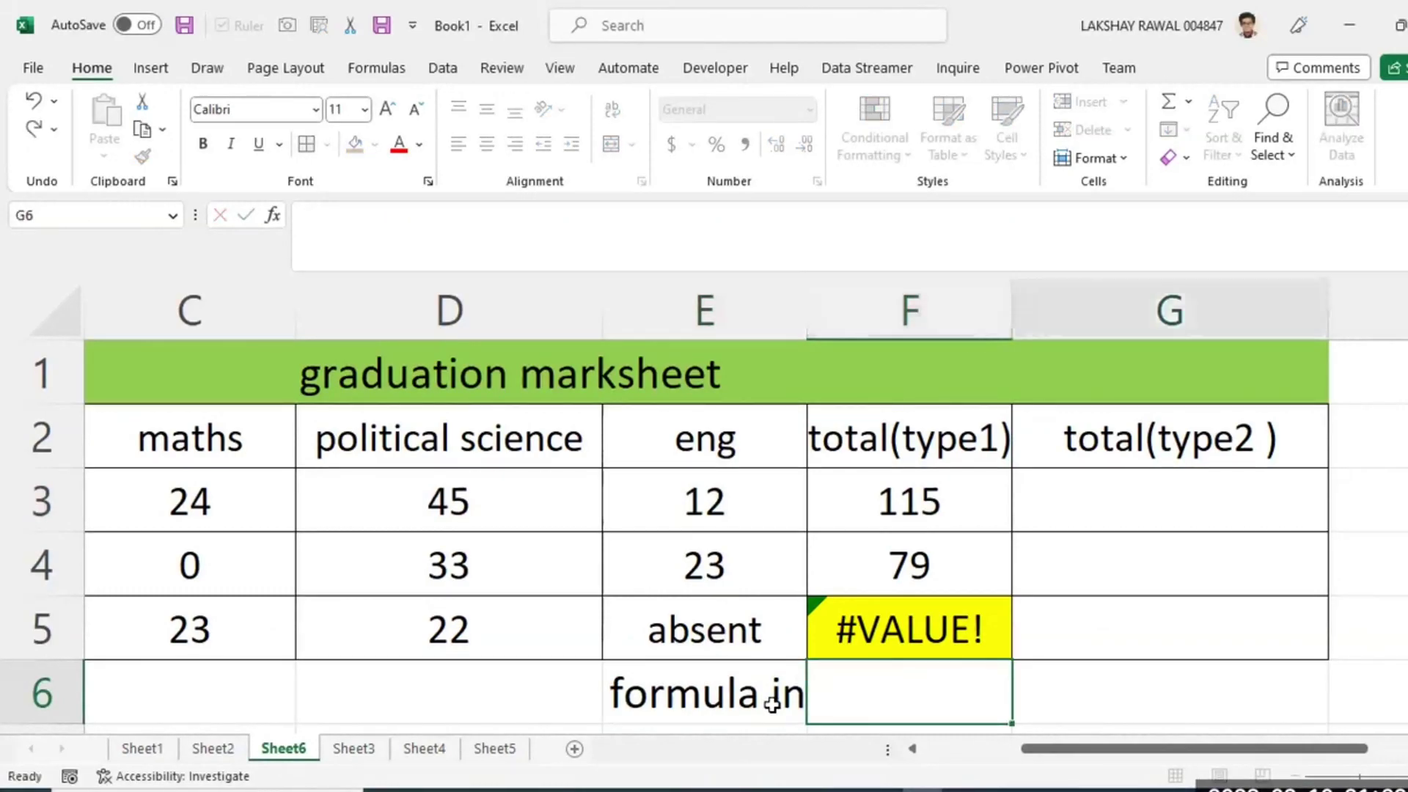
key("Tab")
left_click(548, 685)
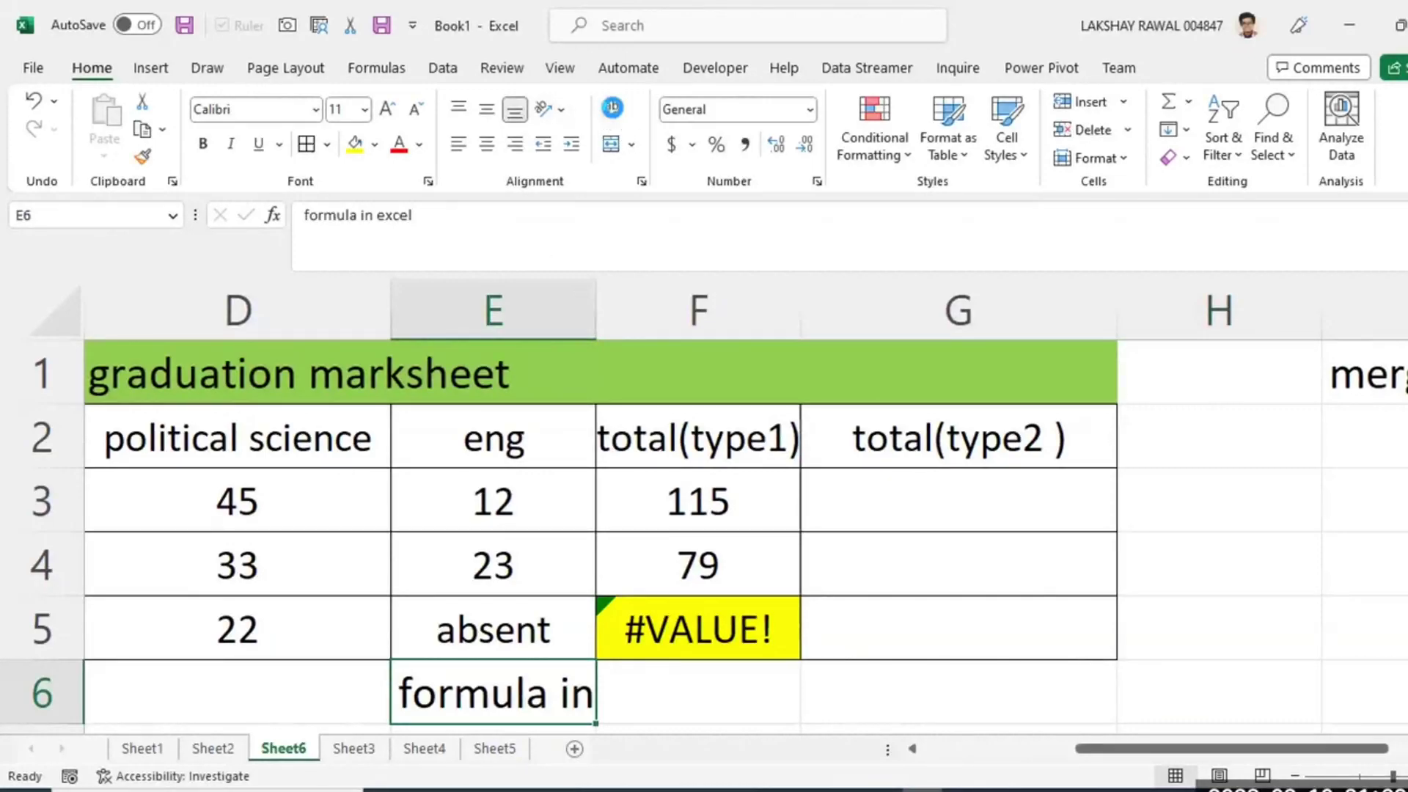
Wrap the text in cell E6 and enter the note "when you are mentioning cell addres" in cell F6.
left_click(613, 110)
scroll(619, 634, "down", 1)
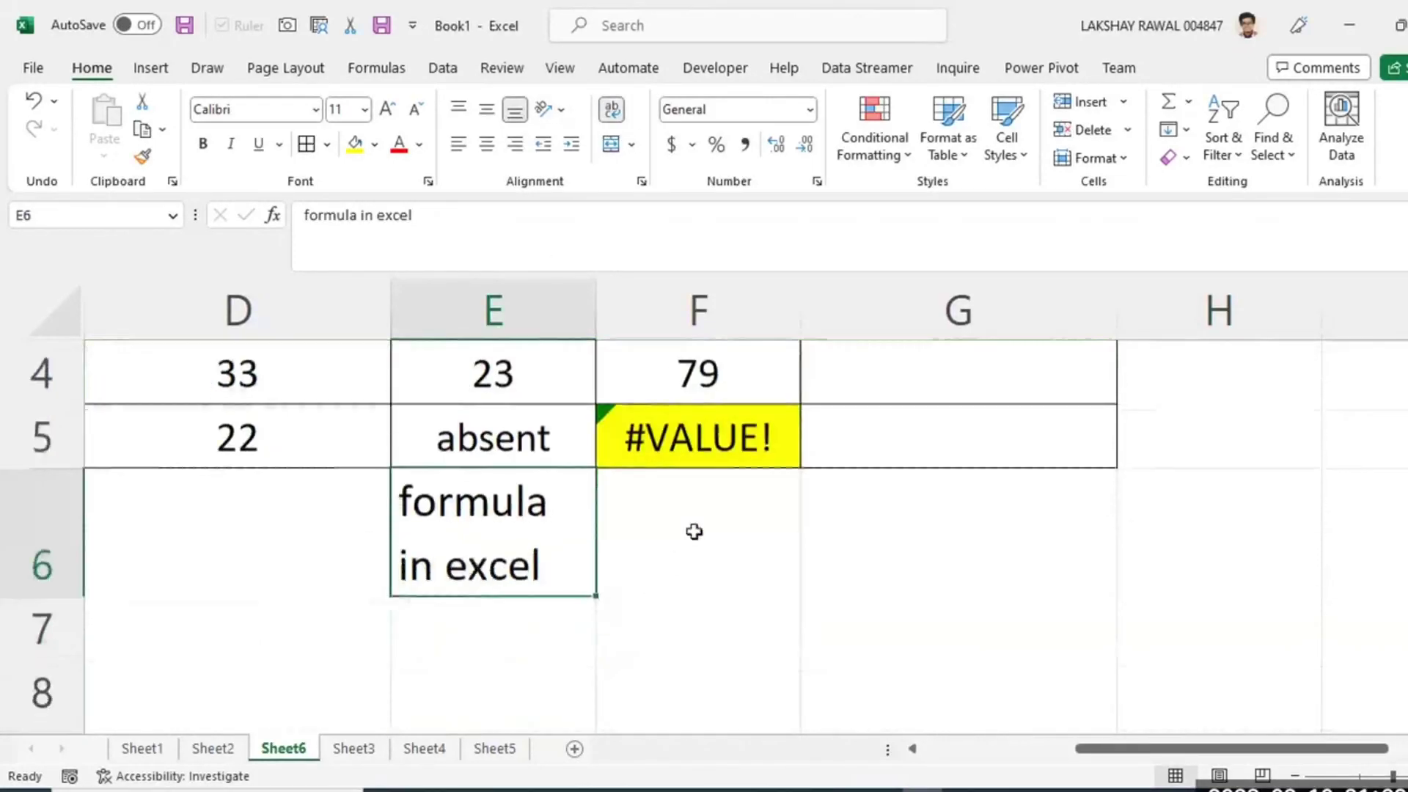
left_click(694, 531)
type("when ")
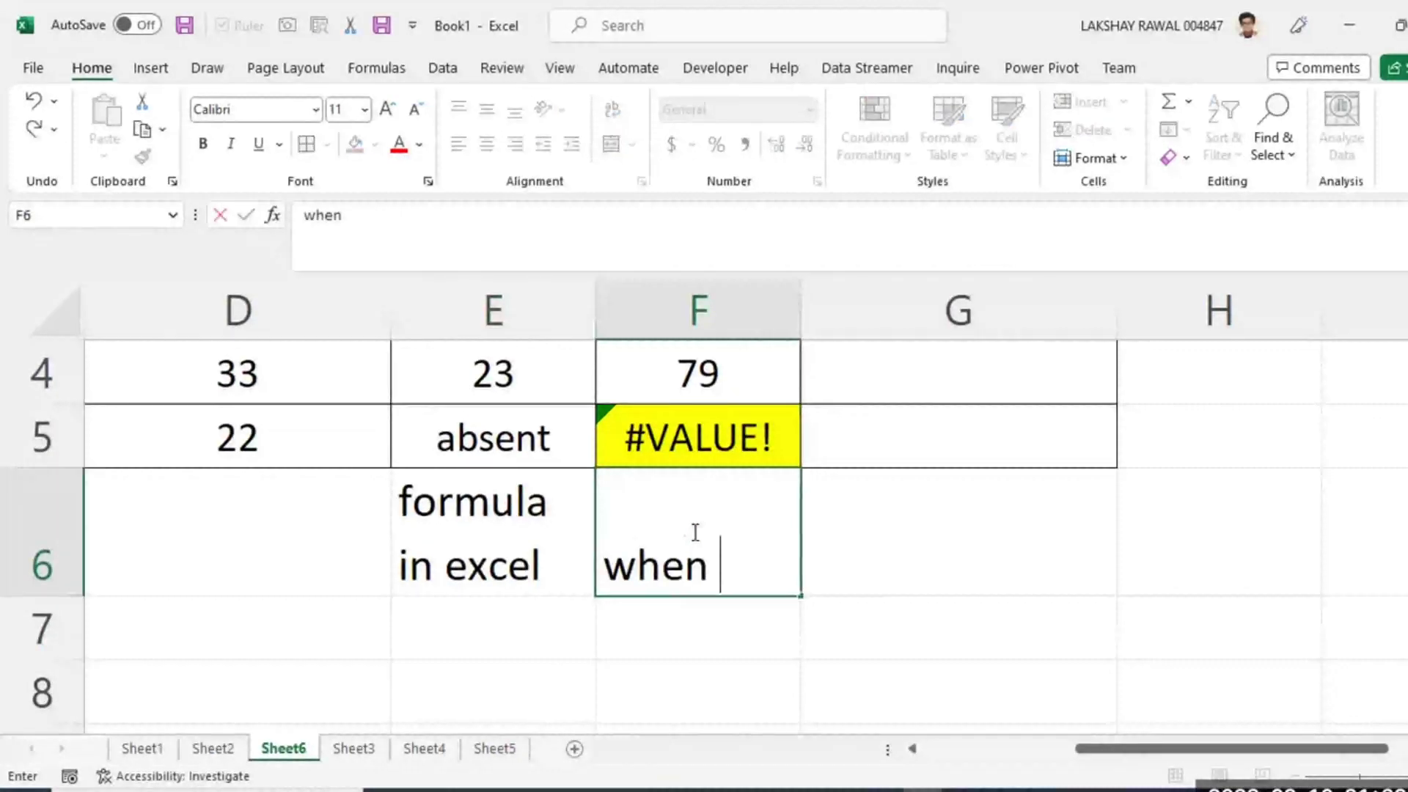
type("your a")
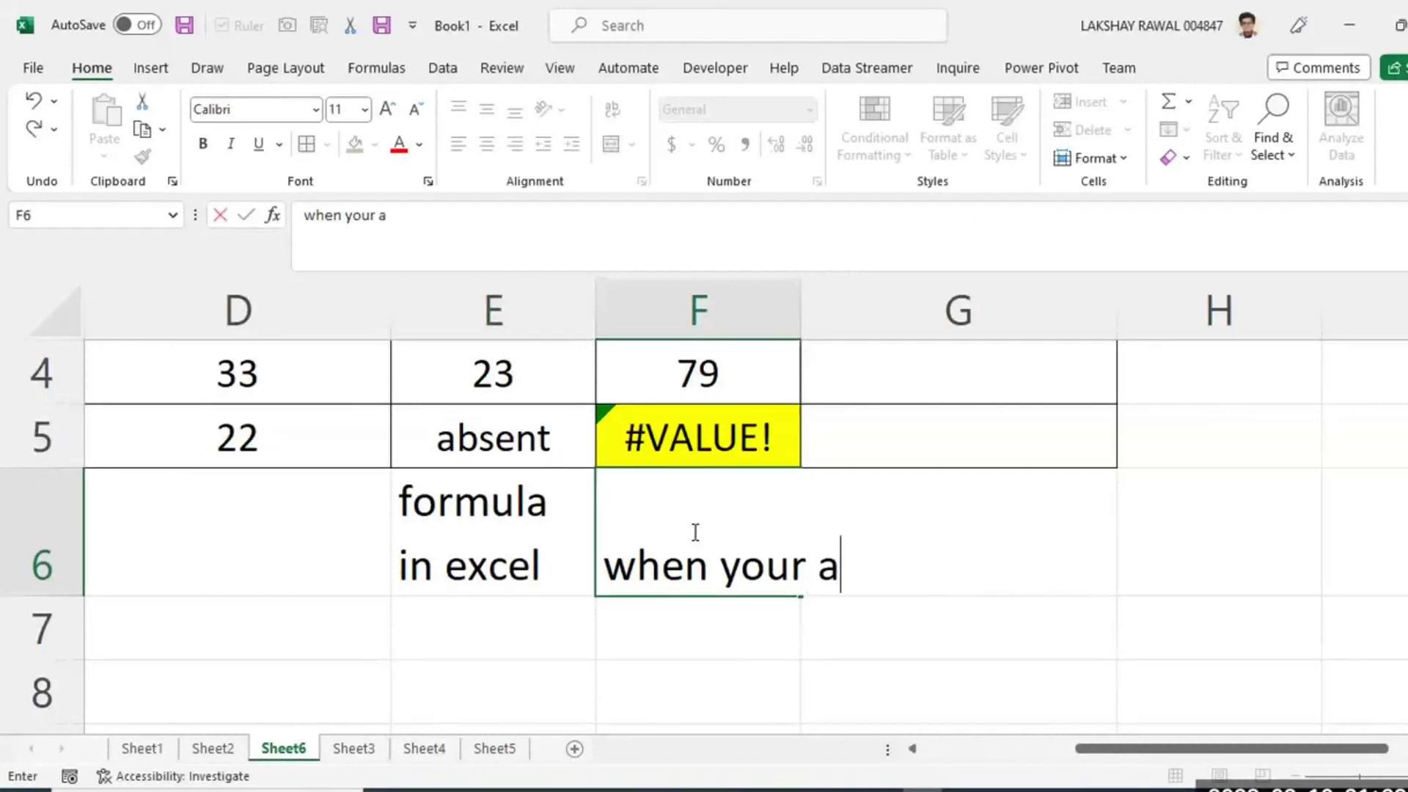
key("BackSpace")
key("BackSpace")
type("are ")
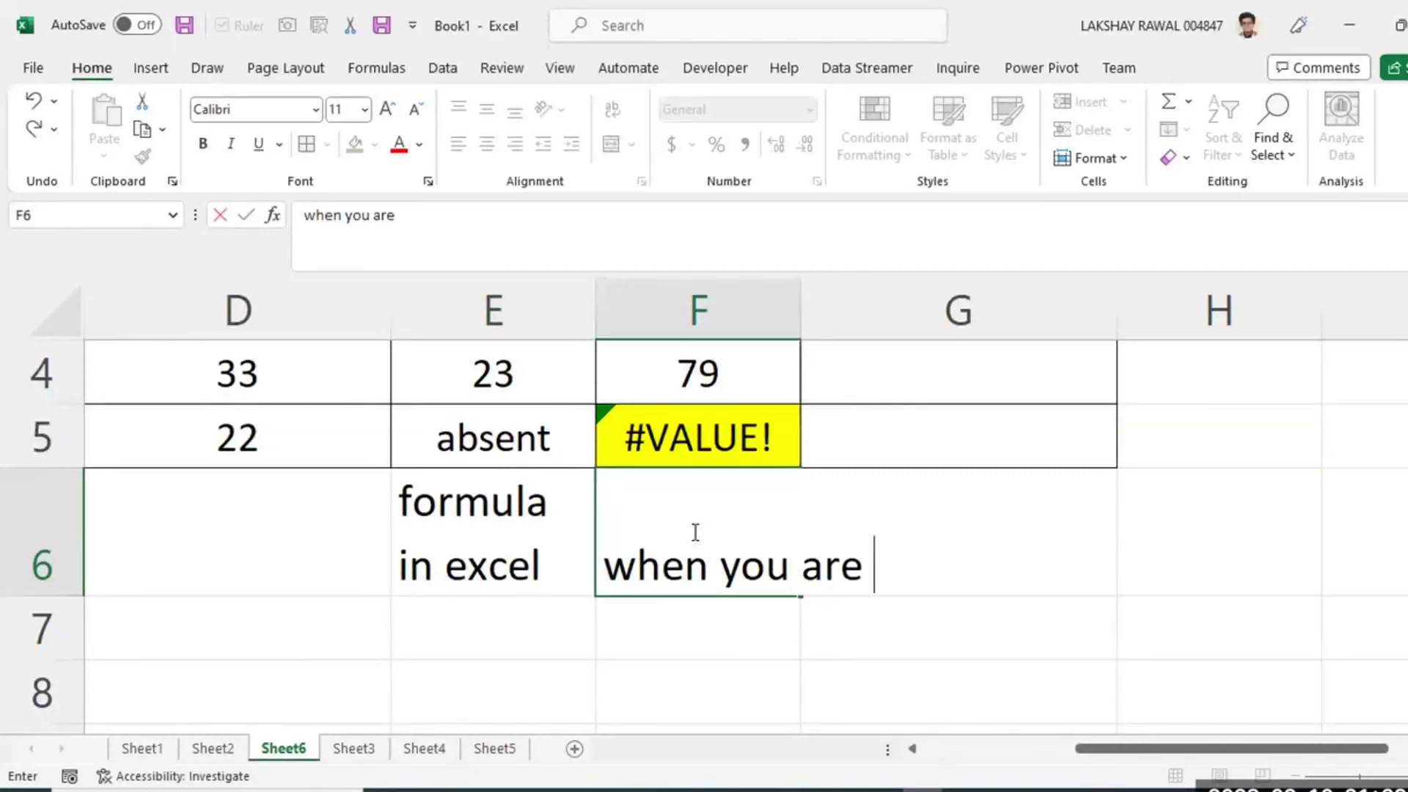
type("mentioning ")
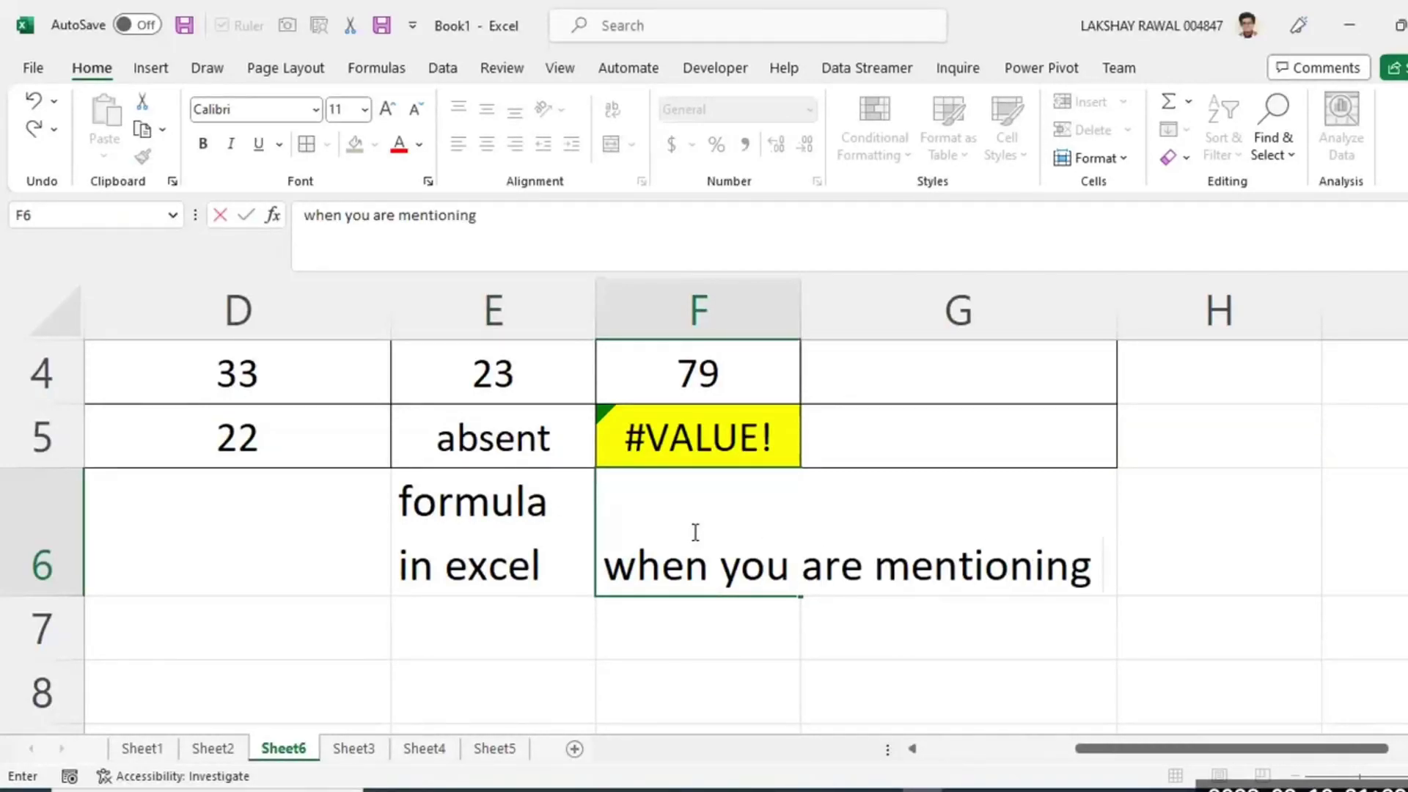
type("cell addres")
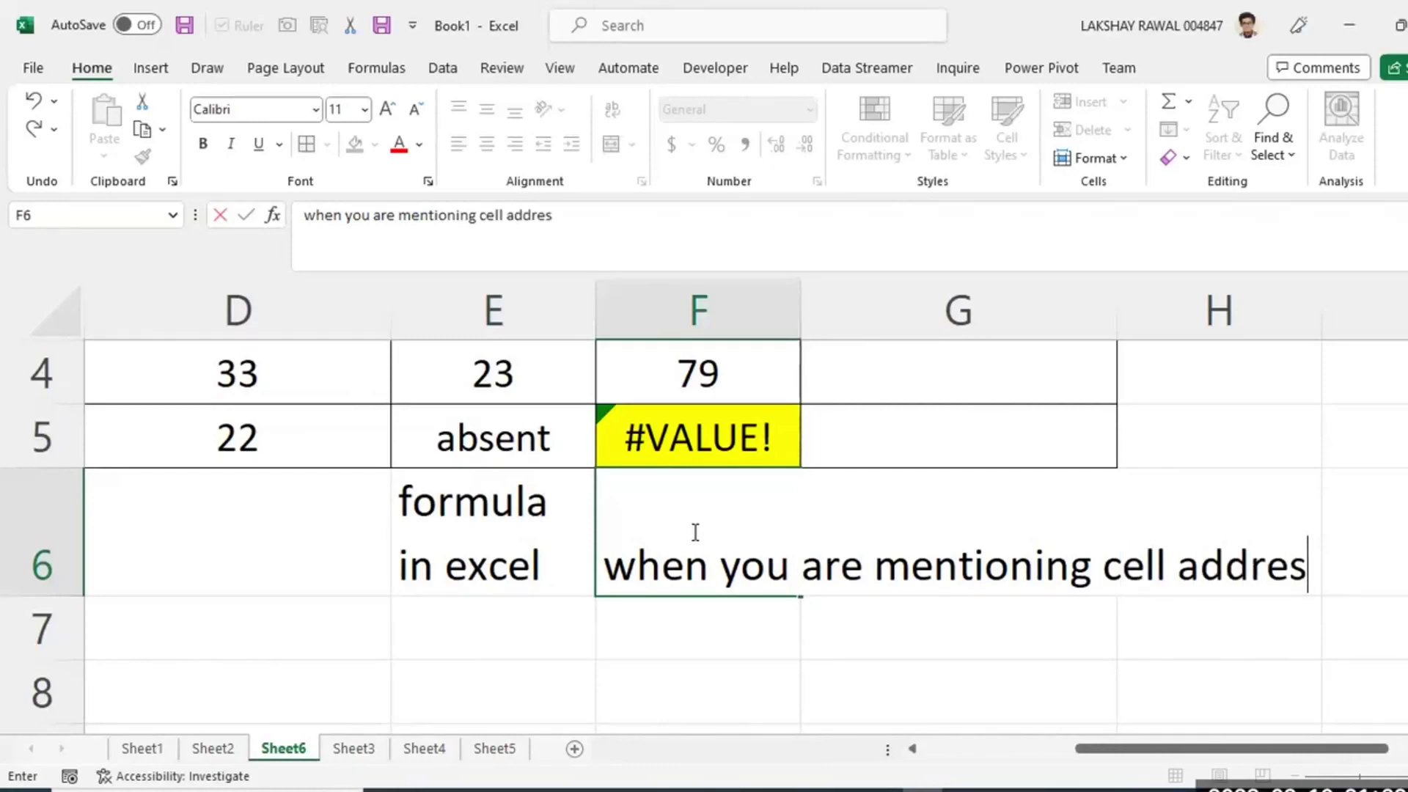
key("Return")
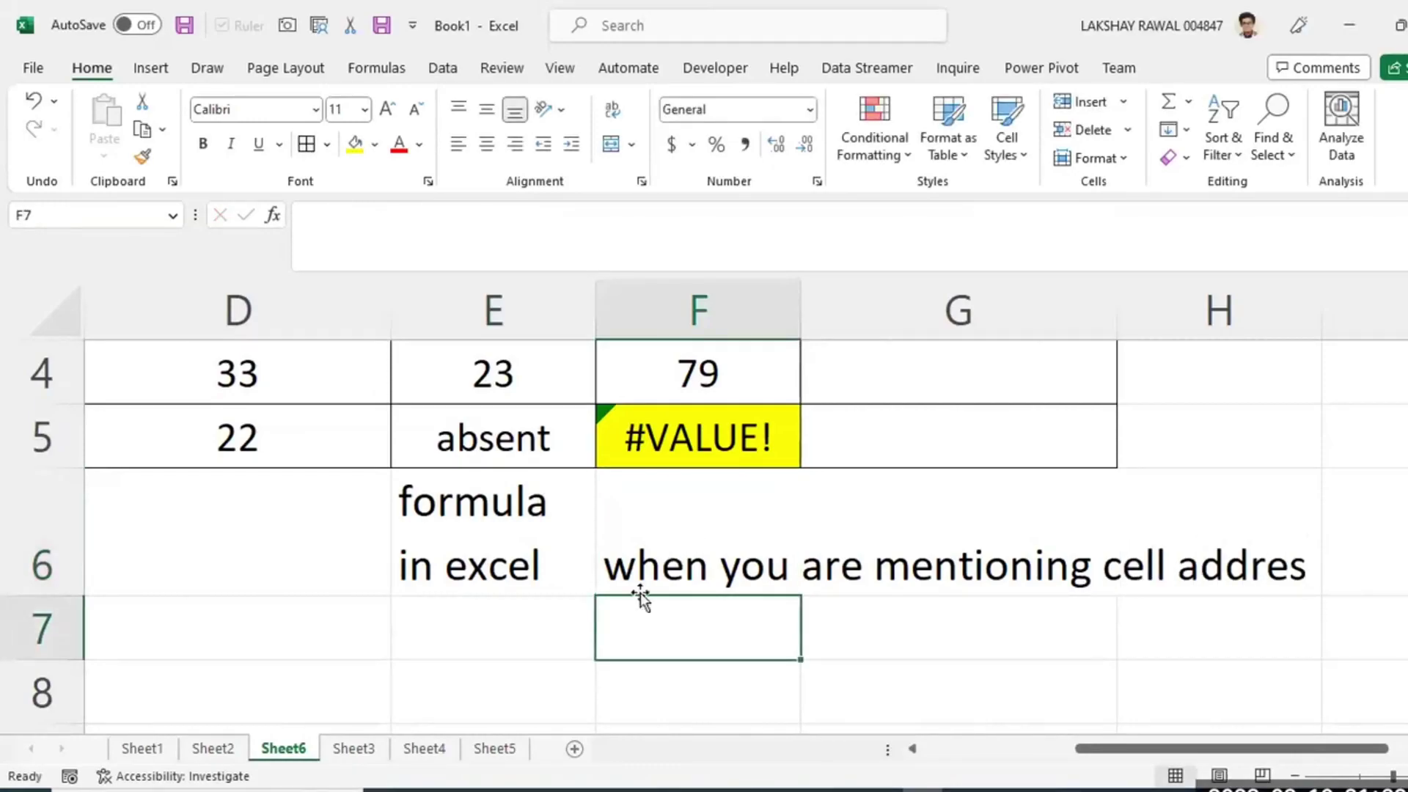
Inspect the formula behind the total(type1) cell F5 in the row containing the absent mark.
left_click(580, 628)
double_click(733, 437)
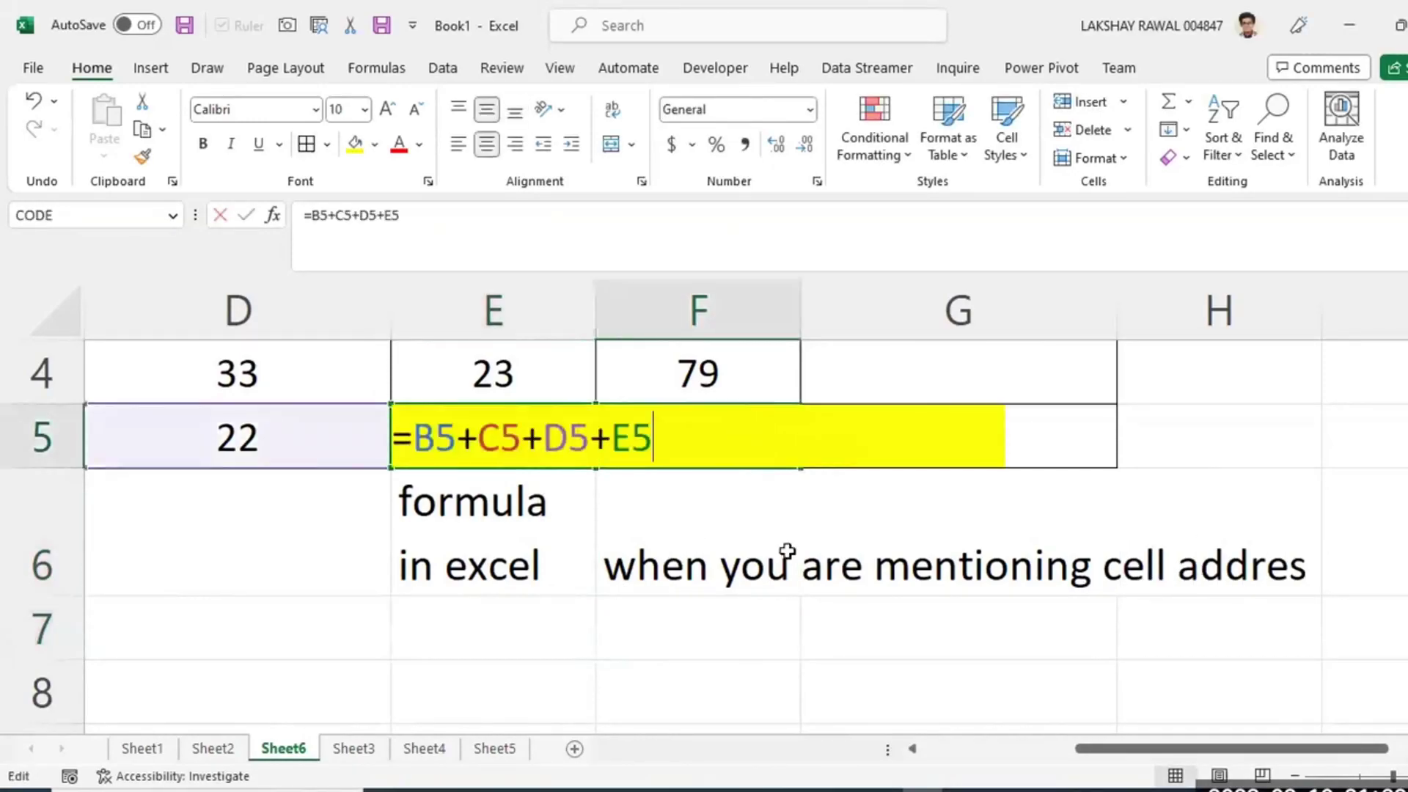
key("Escape")
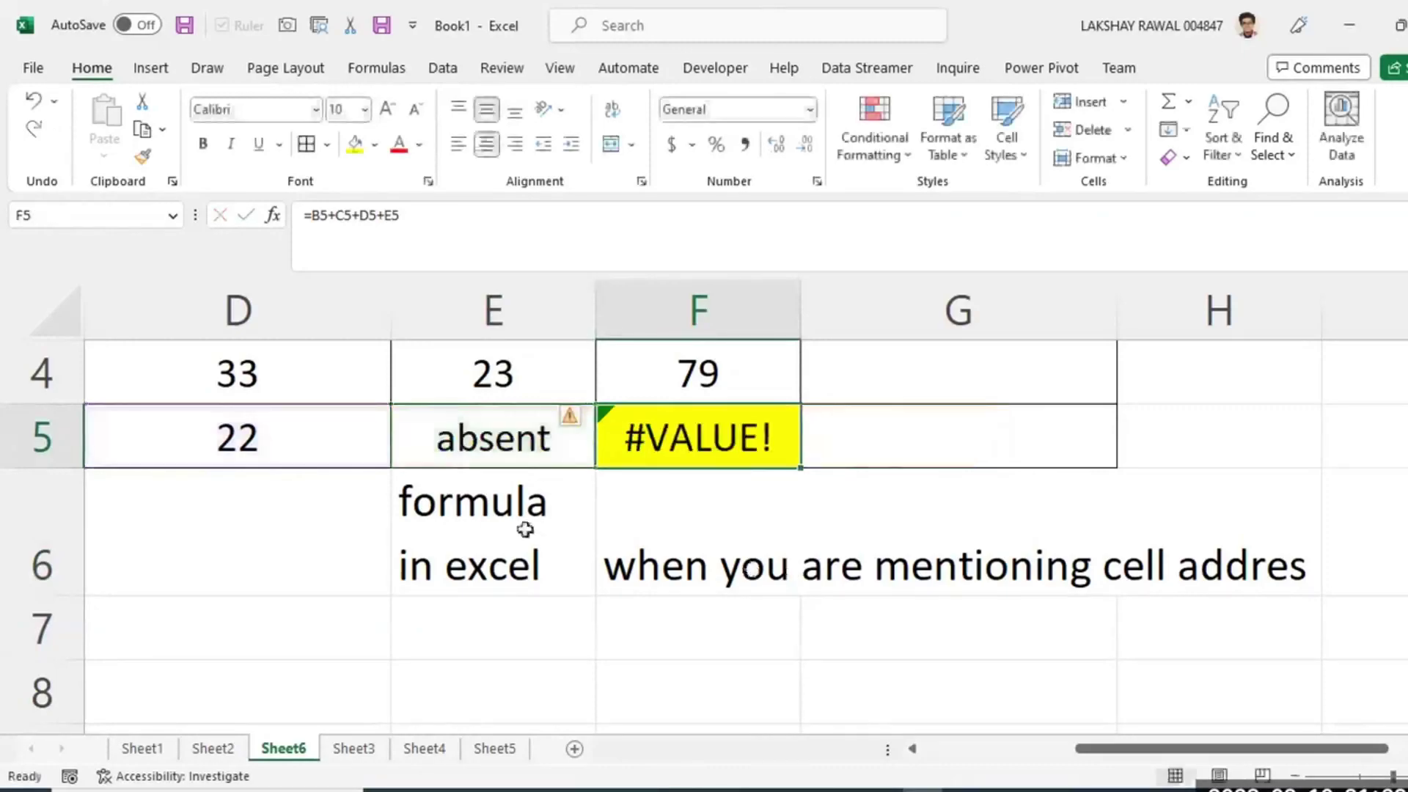
left_click(543, 505)
left_click(664, 455)
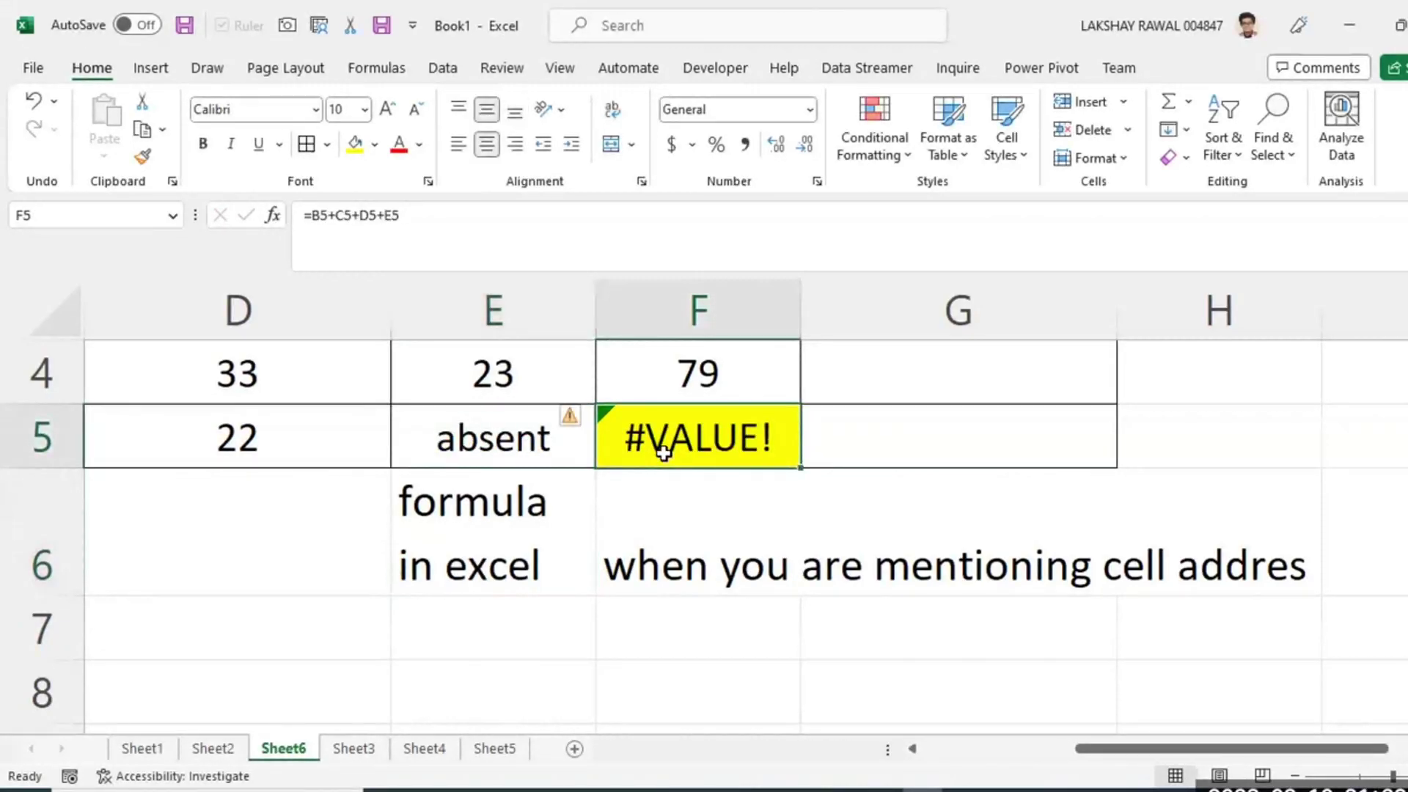
double_click(664, 455)
key("Escape")
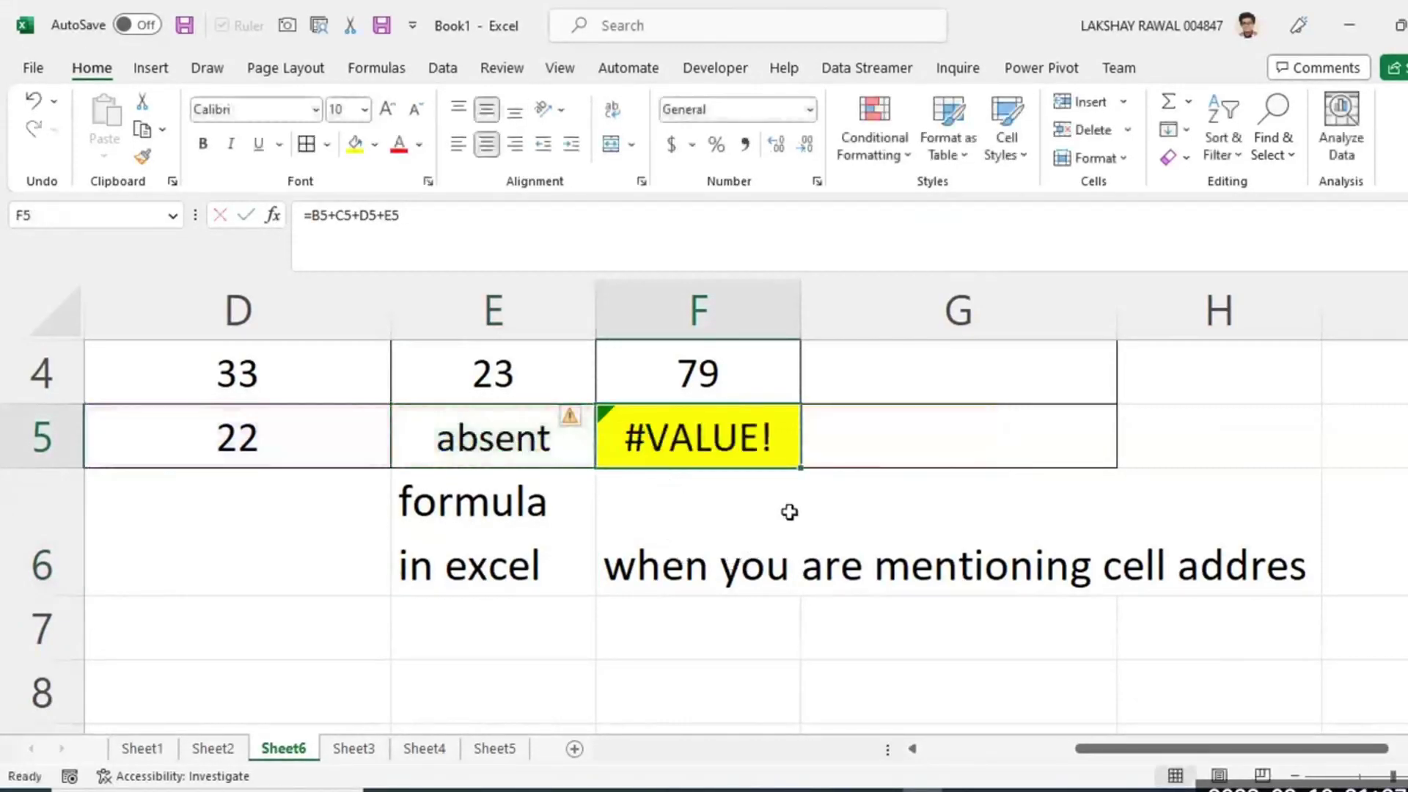
double_click(758, 449)
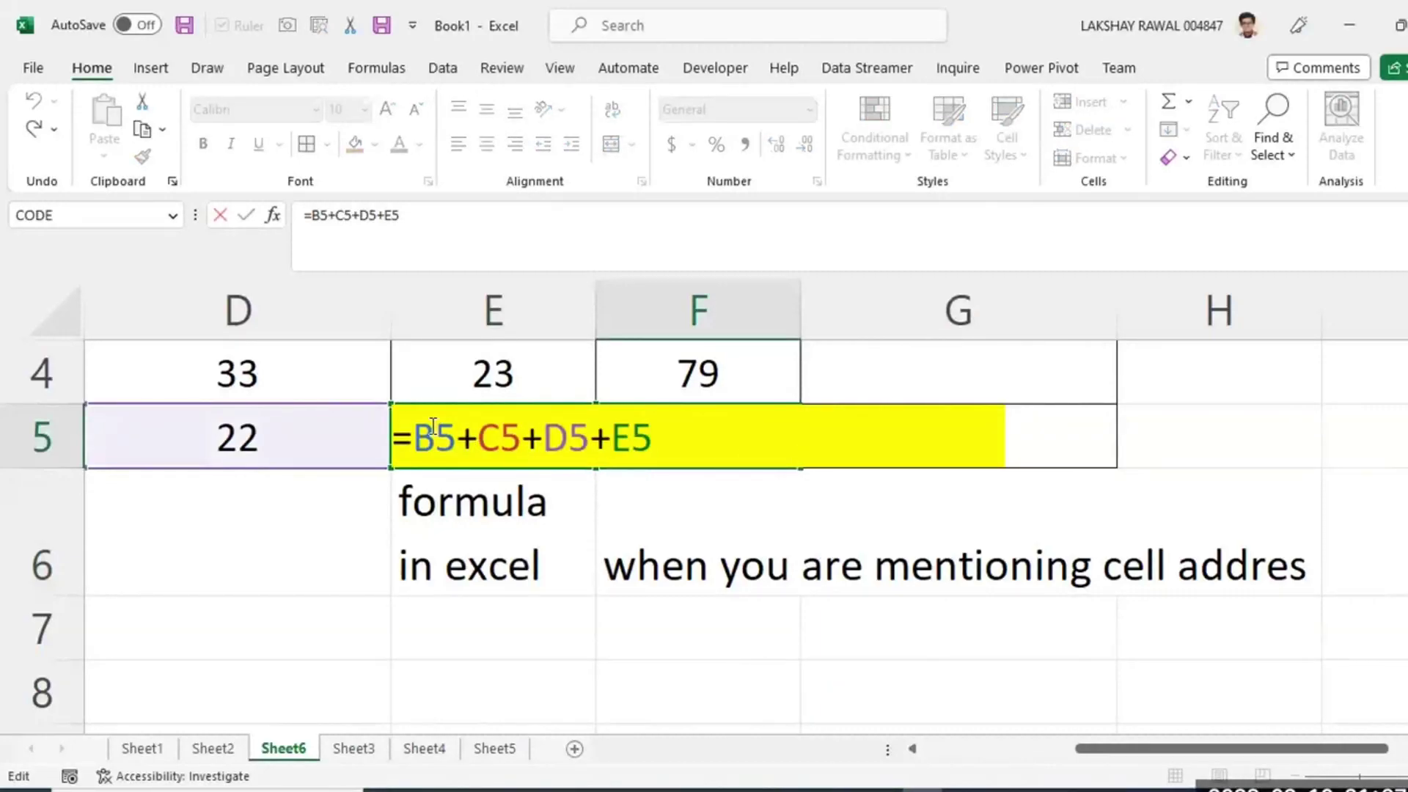
key("Escape")
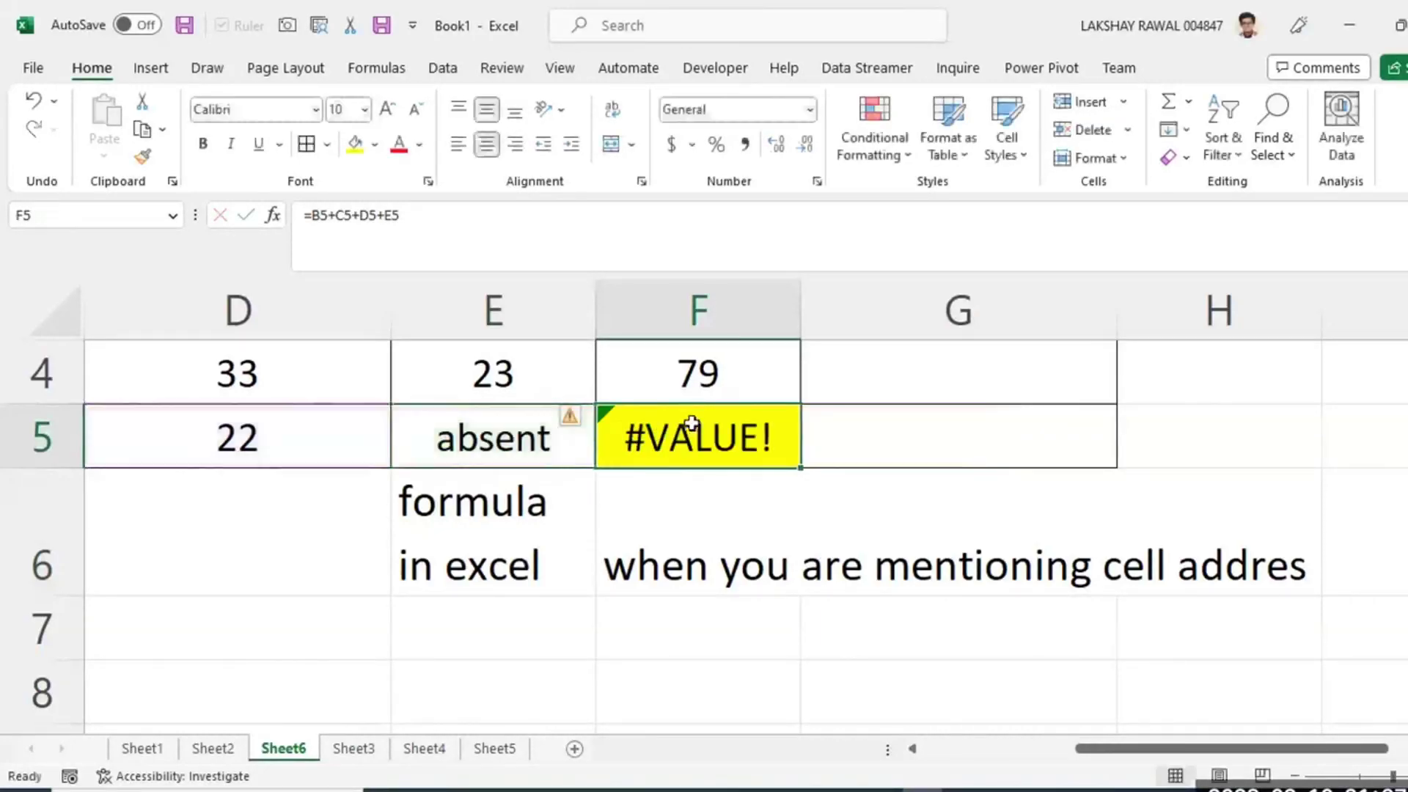
Compare the row 5 marks from column B to E with the cell references used in F5's formula.
left_click_drag(1177, 749, 1040, 749)
left_click_drag(315, 440, 739, 450)
left_click(1052, 438)
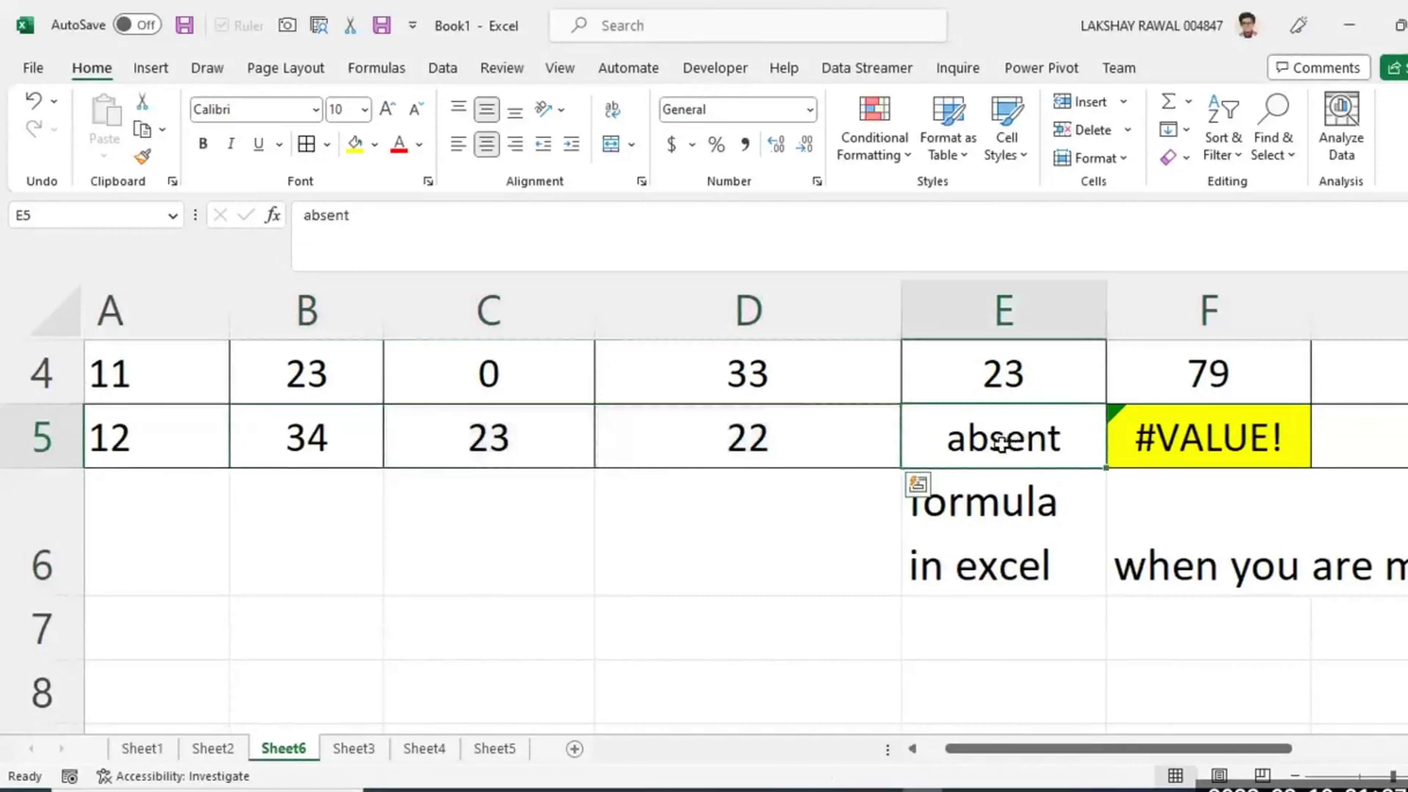
left_click(1158, 445)
double_click(1161, 440)
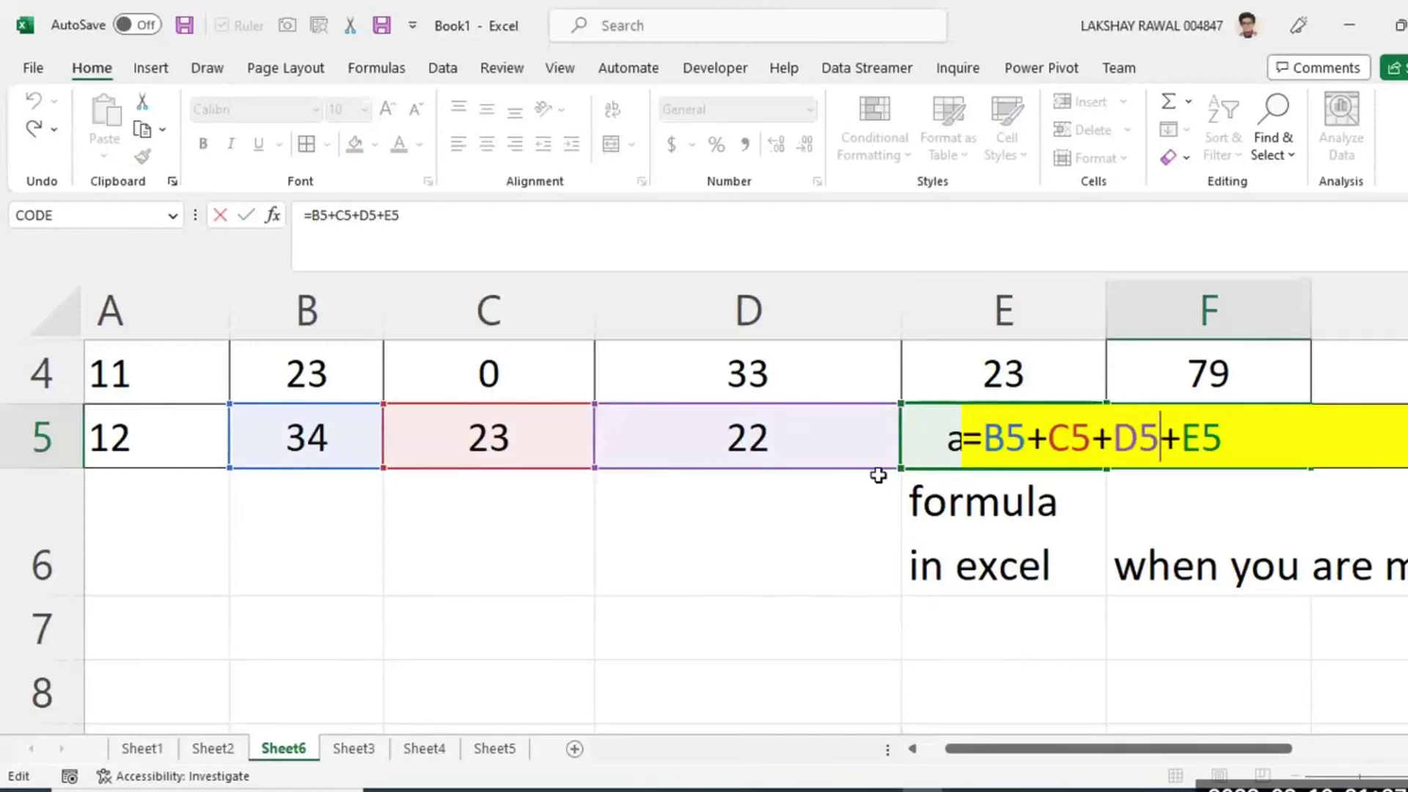
left_click(262, 587)
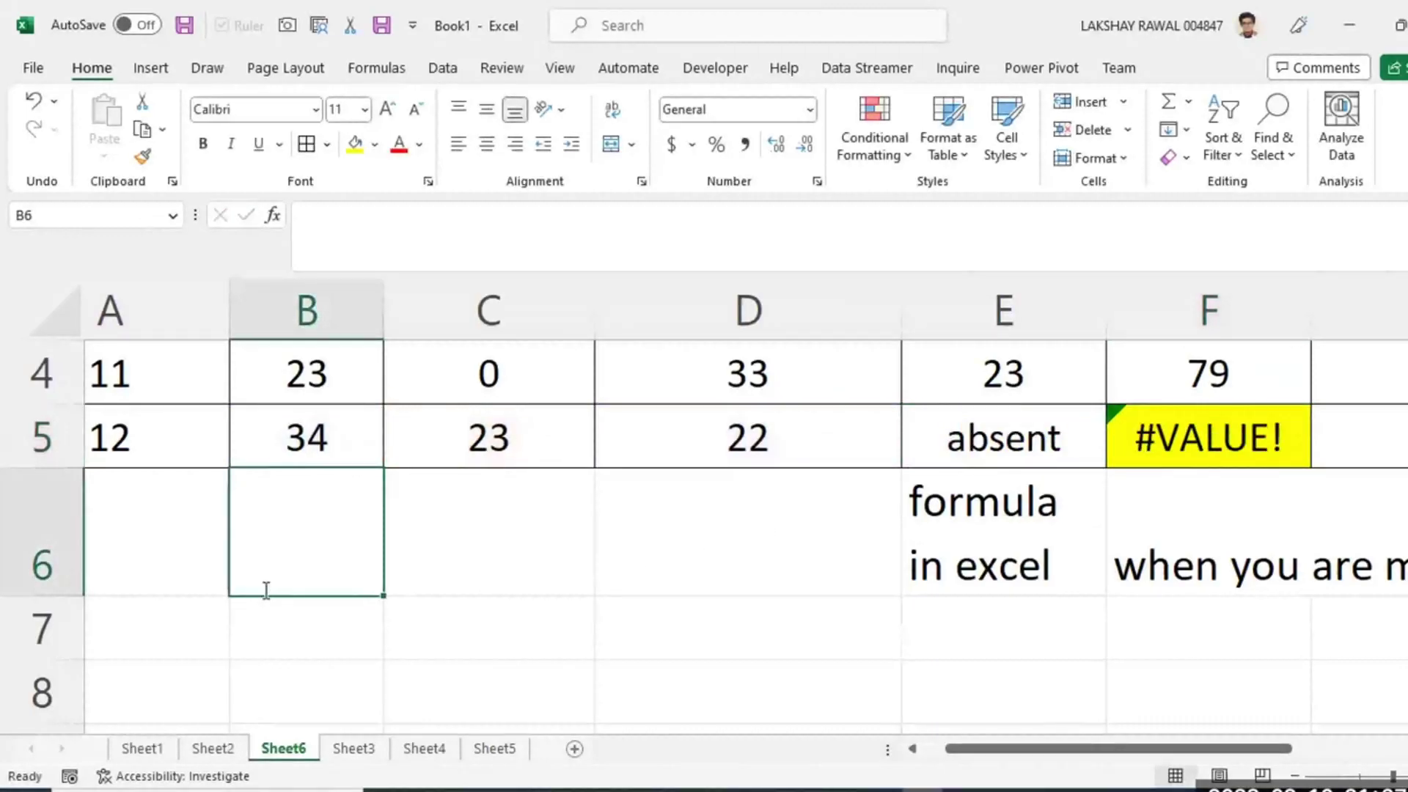
type("=34")
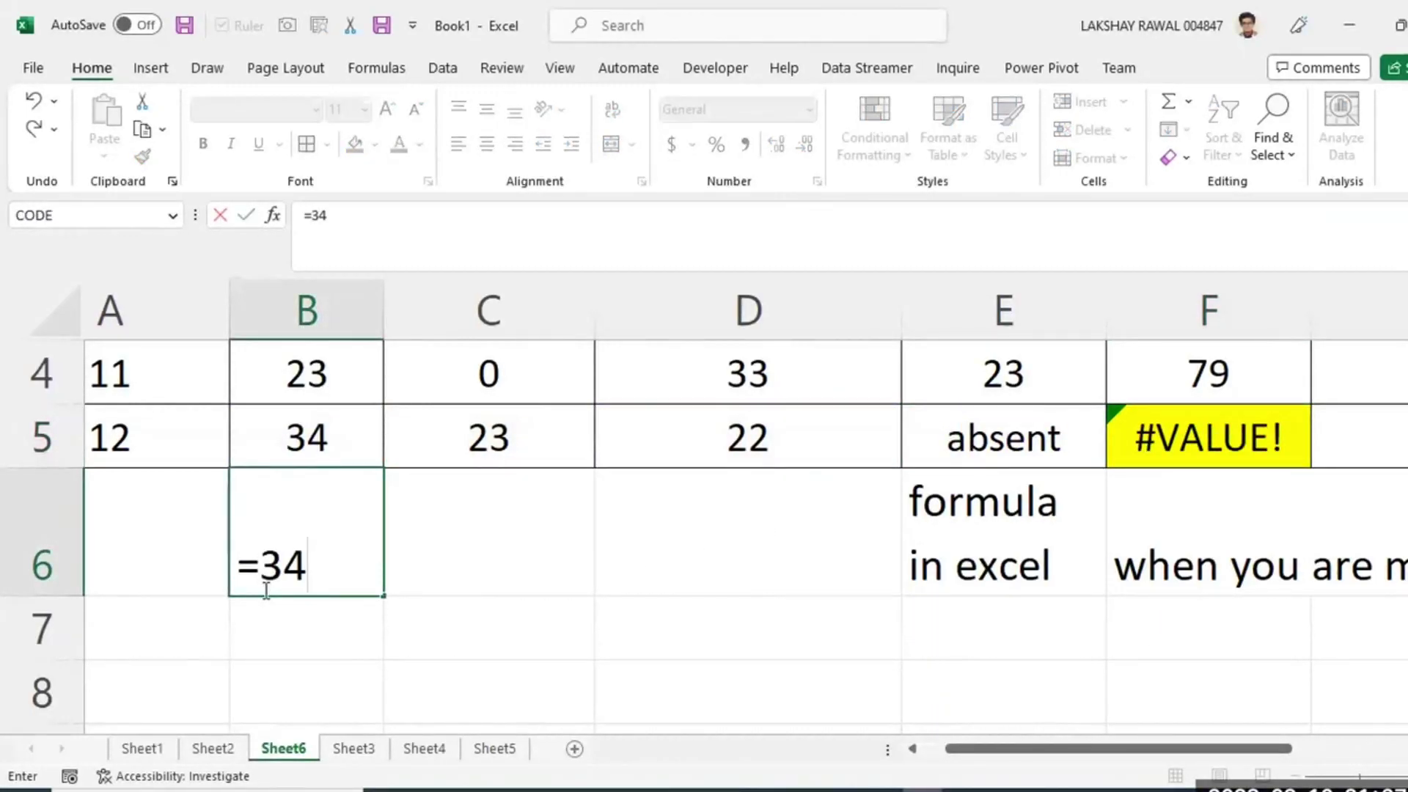
type("+sh")
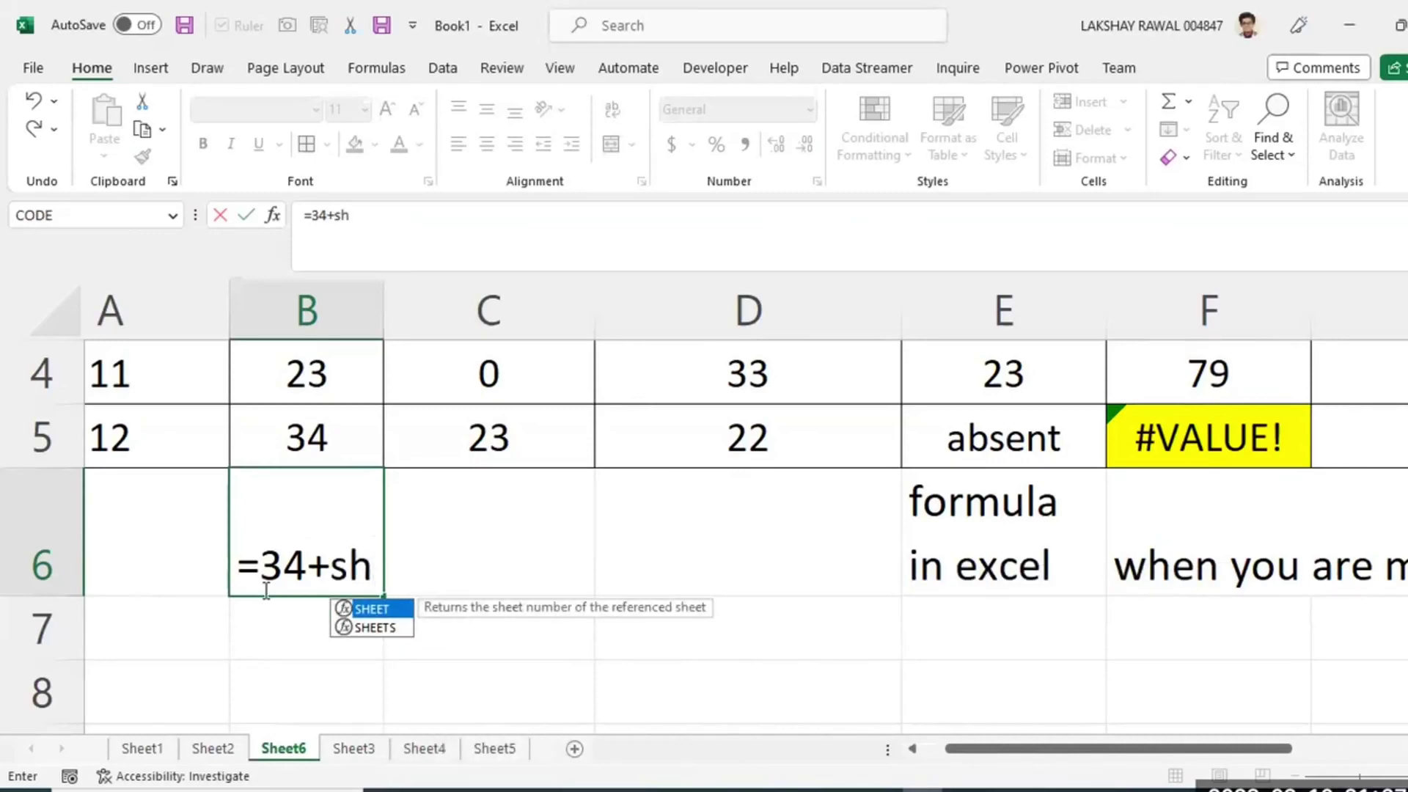
type("ubham")
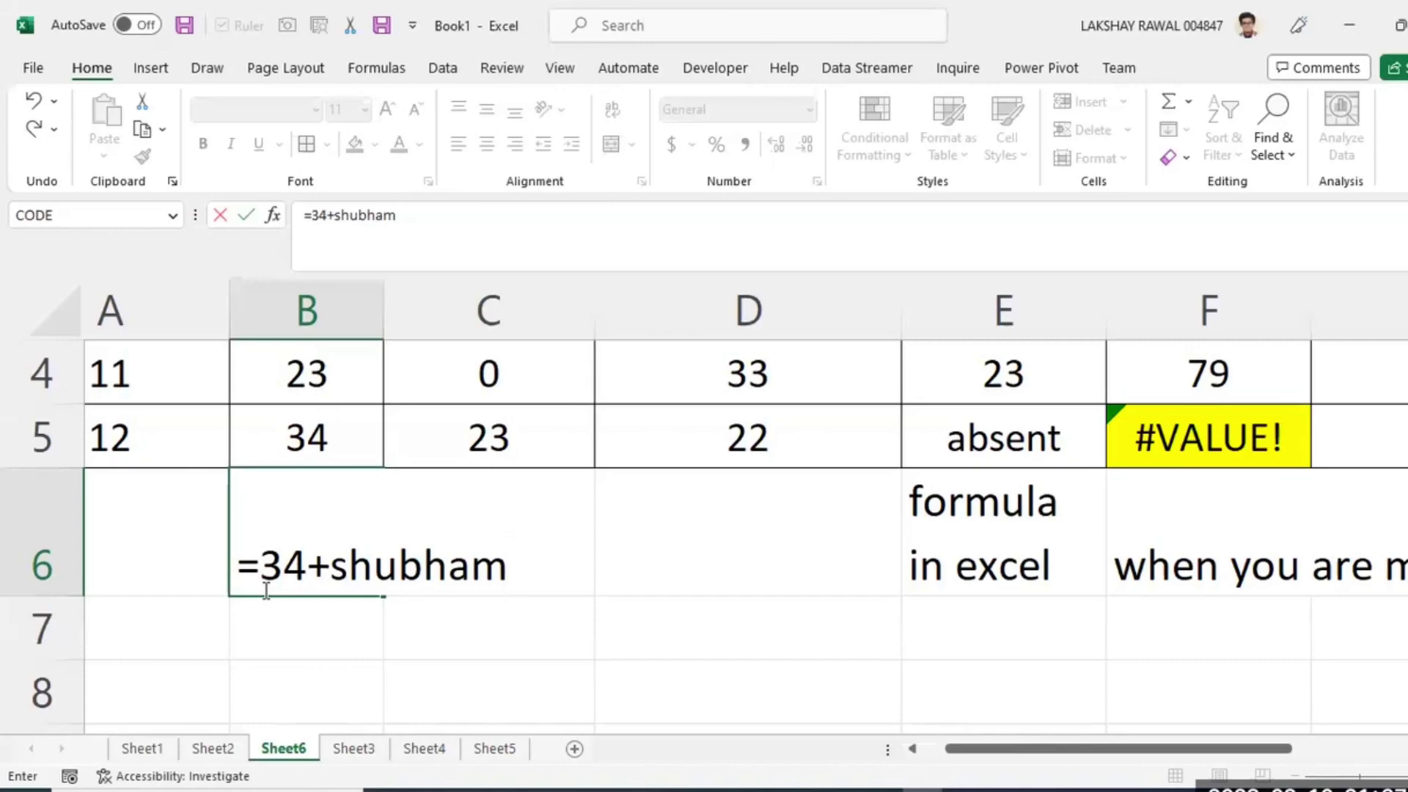
key("BackSpace")
key("BackSpace")
key("BackSpace")
key("BackSpace")
key("BackSpace")
key("BackSpace")
key("BackSpace")
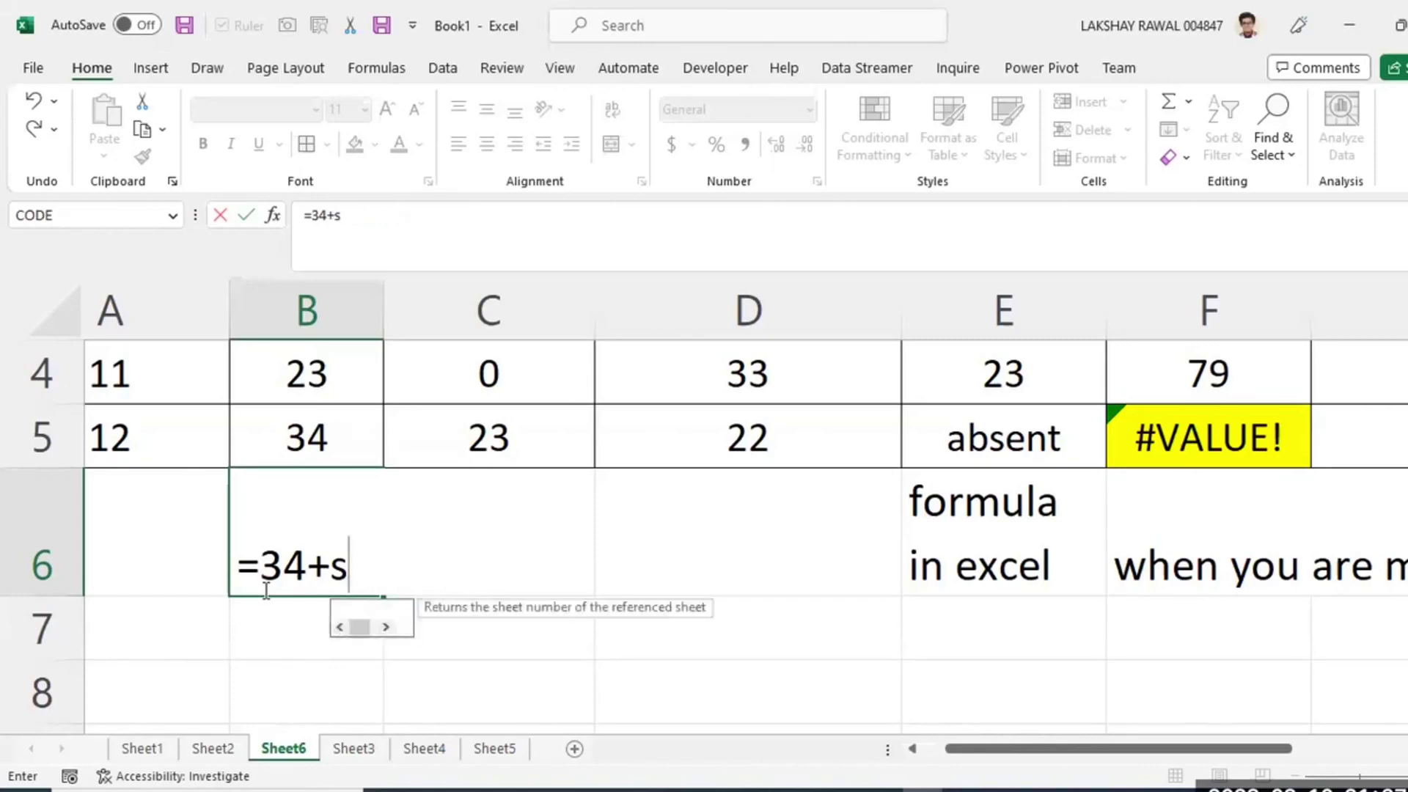
type("absebn")
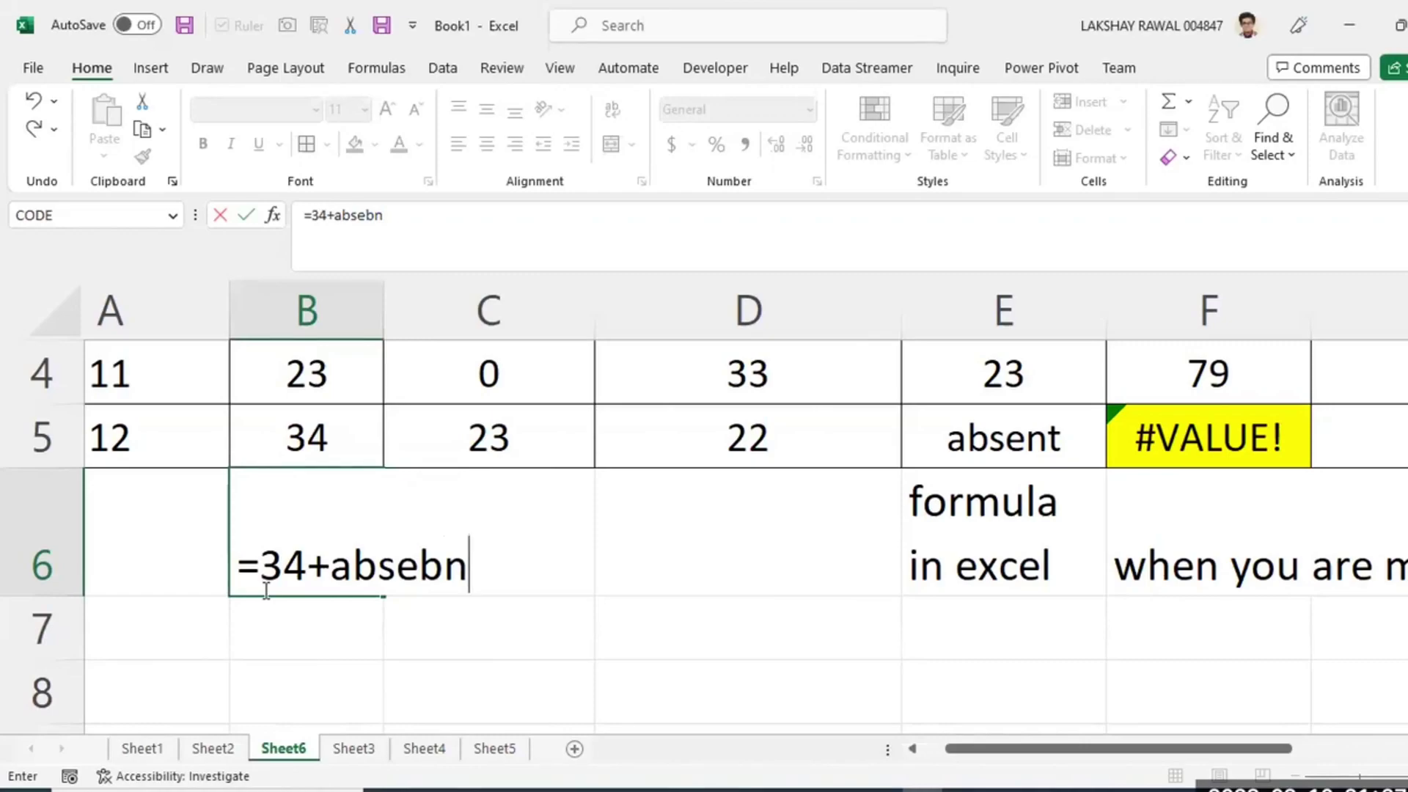
key("BackSpace")
key("BackSpace")
type("nt")
key("BackSpace")
key("BackSpace")
key("BackSpace")
key("BackSpace")
key("BackSpace")
key("BackSpace")
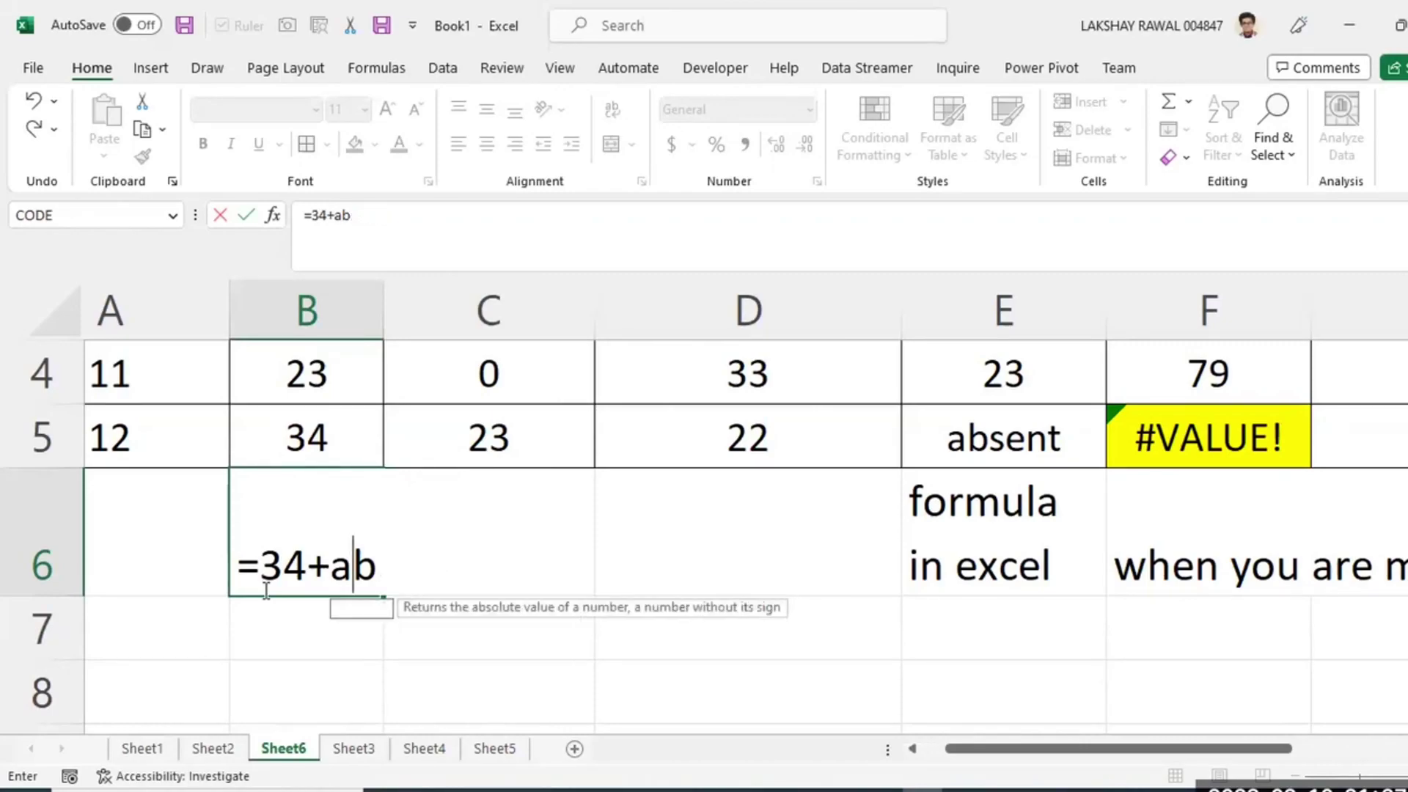
type("+de")
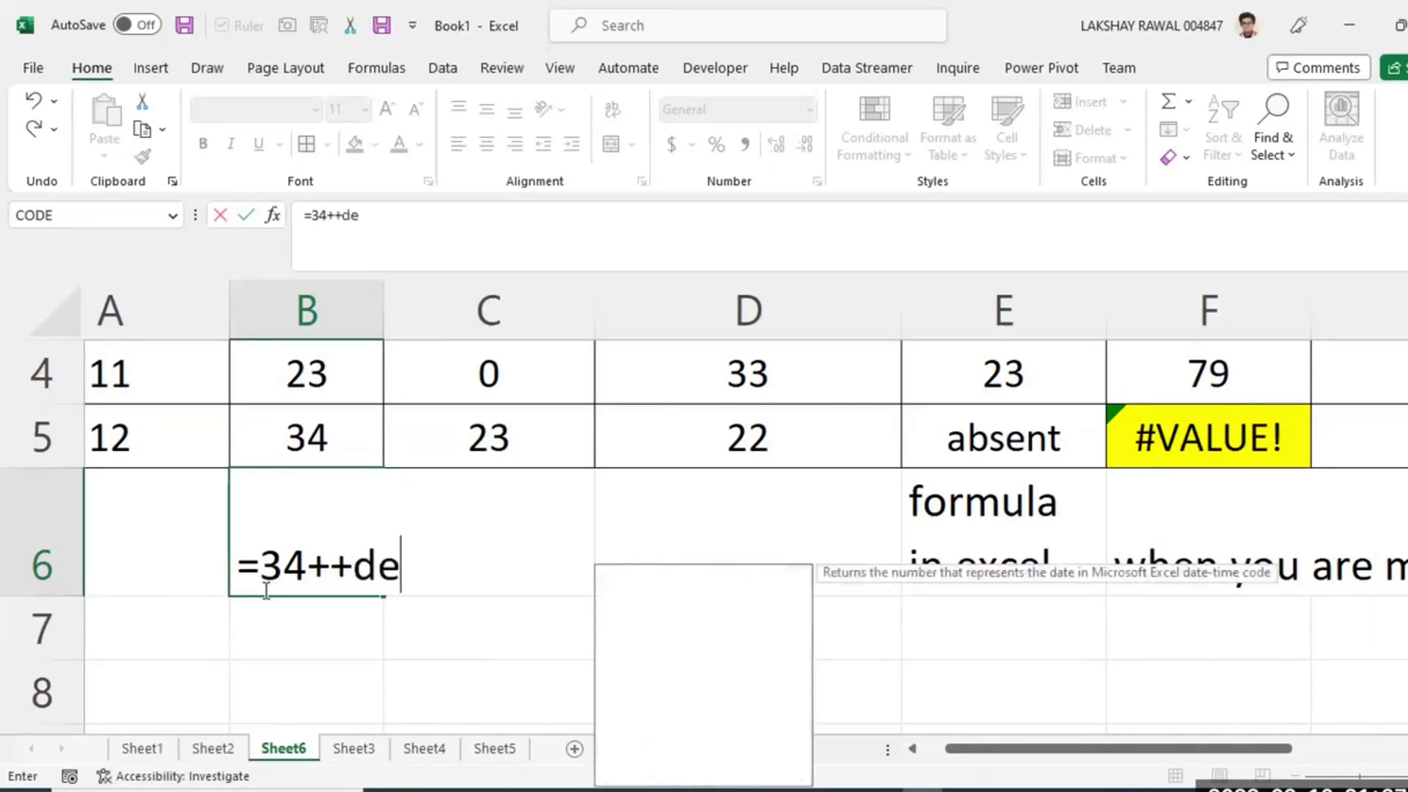
type("bartre")
key("BackSpace")
key("BackSpace")
key("BackSpace")
key("BackSpace")
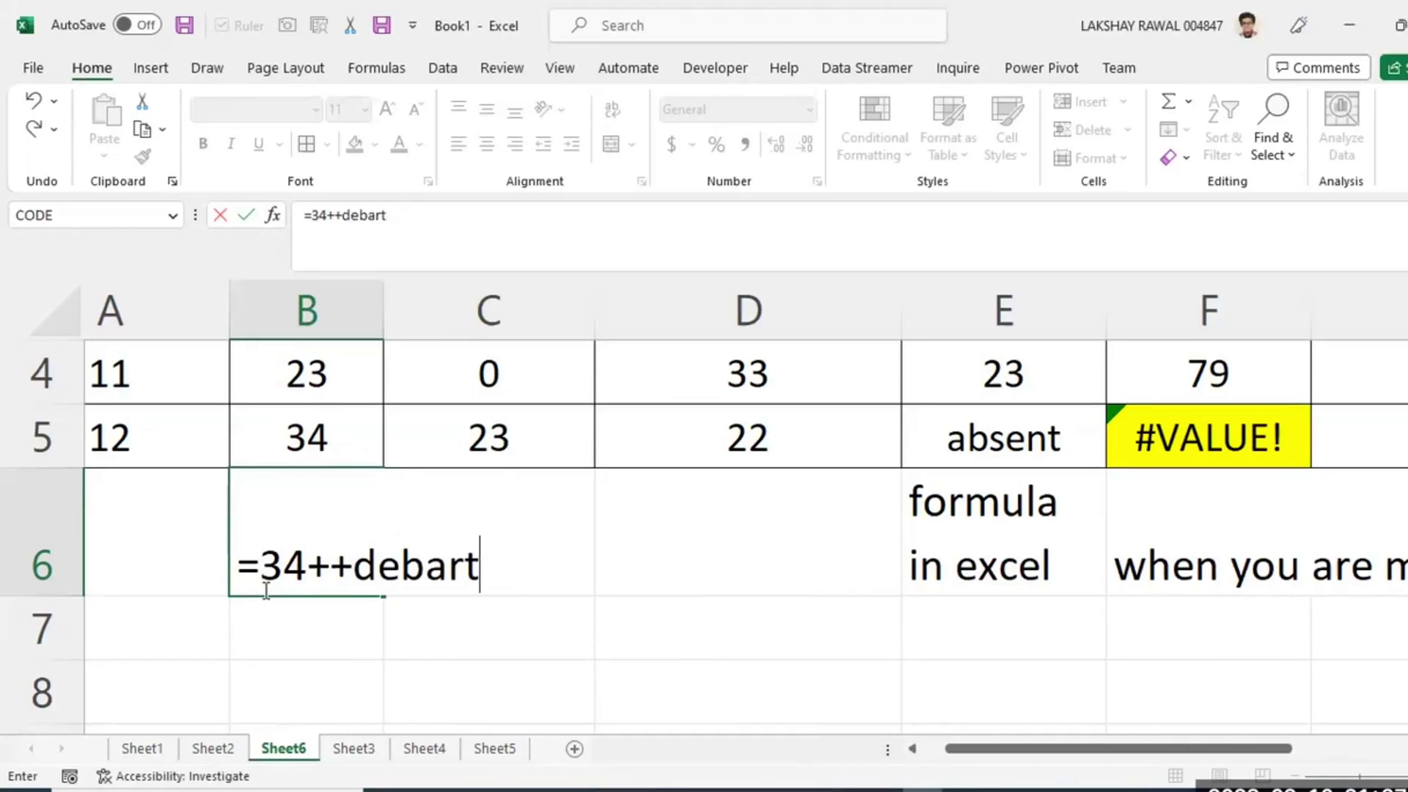
type("red")
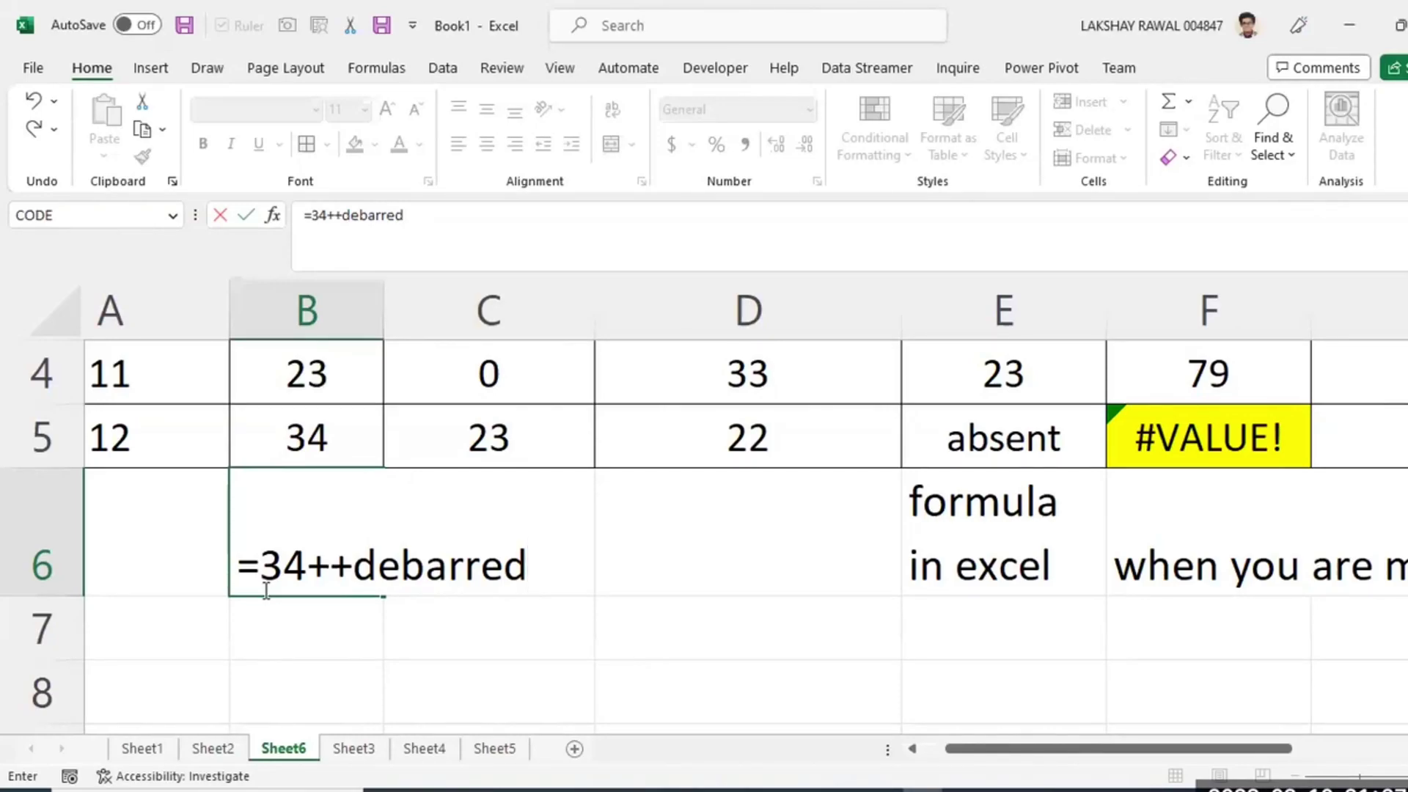
key("Escape")
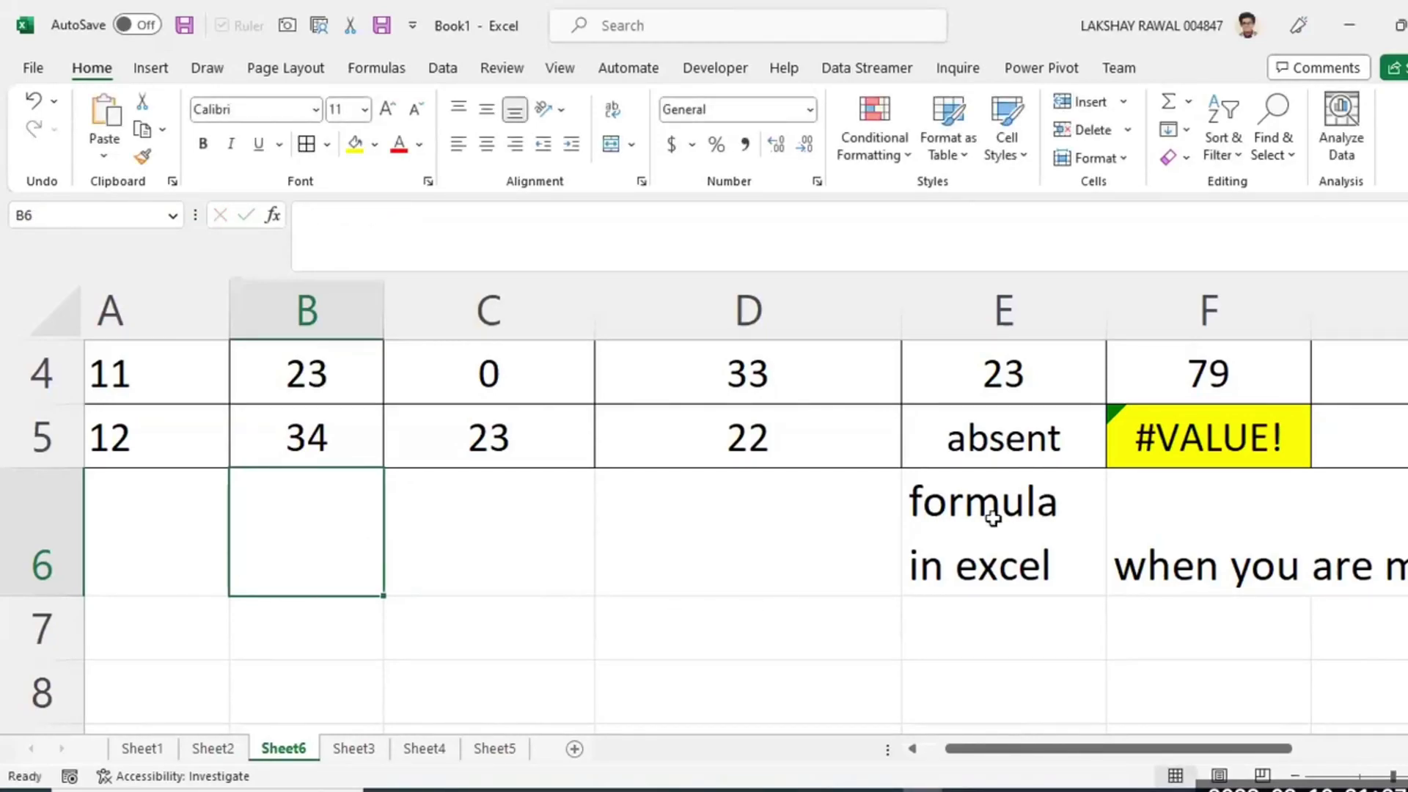
Re-examine each reference in F5's addition formula and check the numeric and text entries it adds in row 5.
left_click(1210, 433)
key("F2")
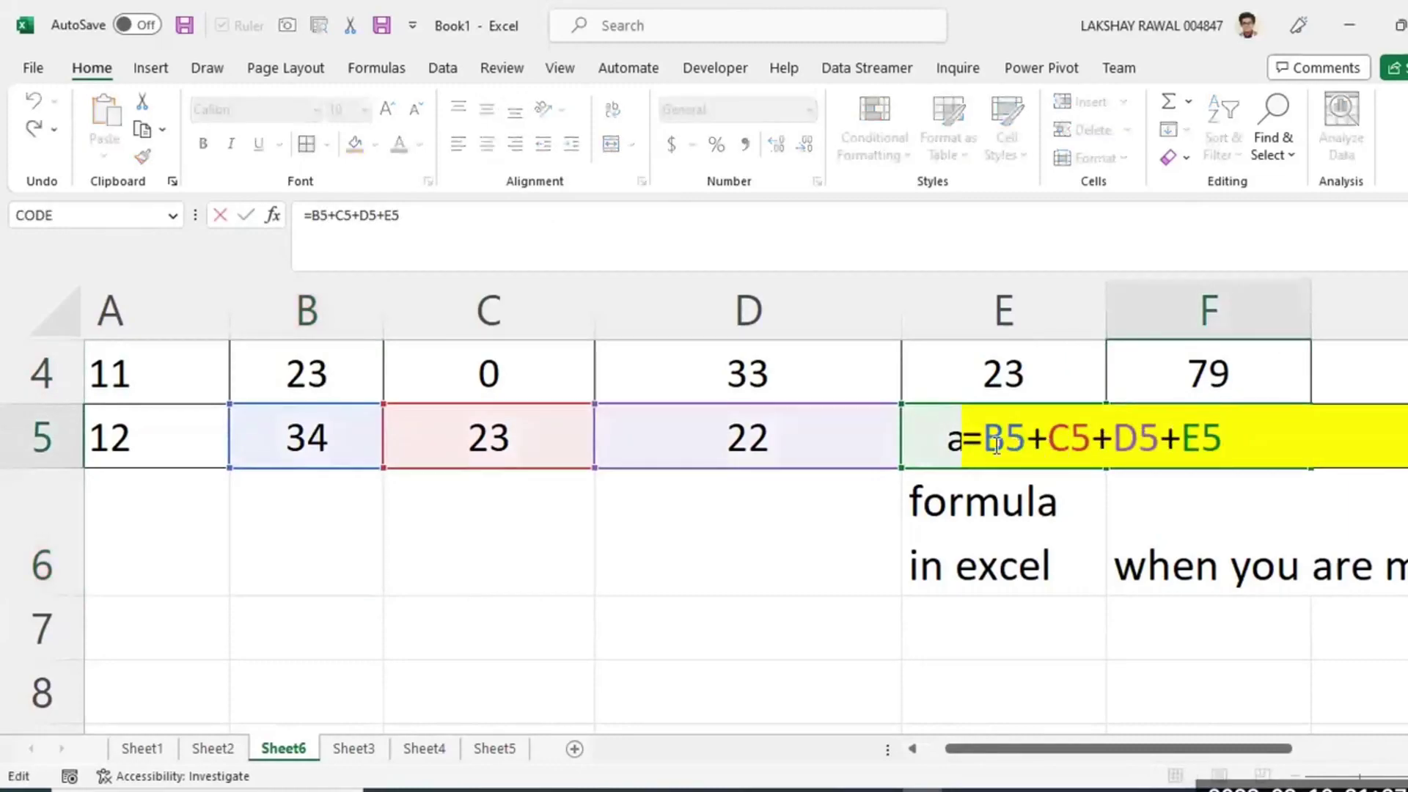
left_click_drag(1004, 438, 1245, 446)
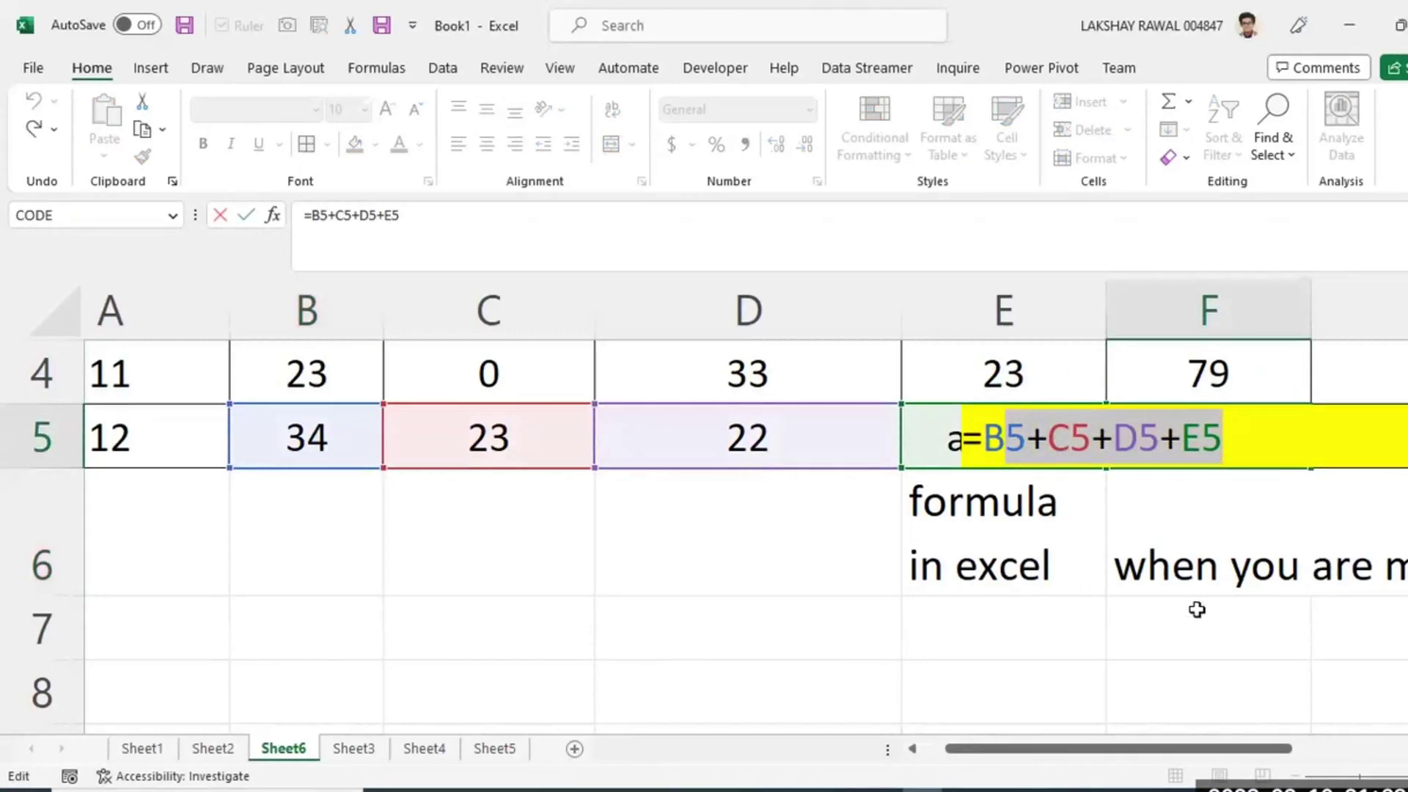
left_click_drag(1222, 440, 962, 449)
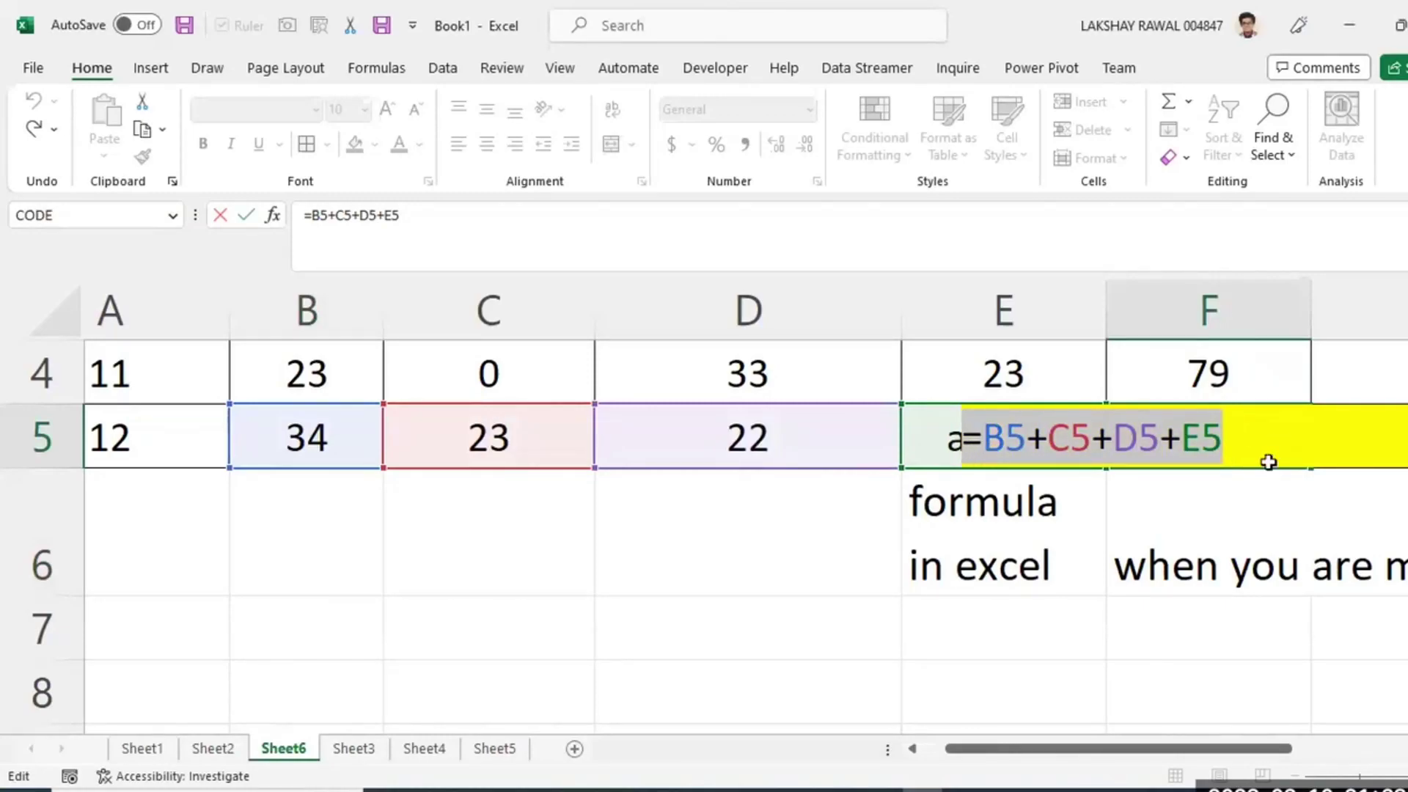
key("Return")
left_click(1222, 451)
double_click(1222, 451)
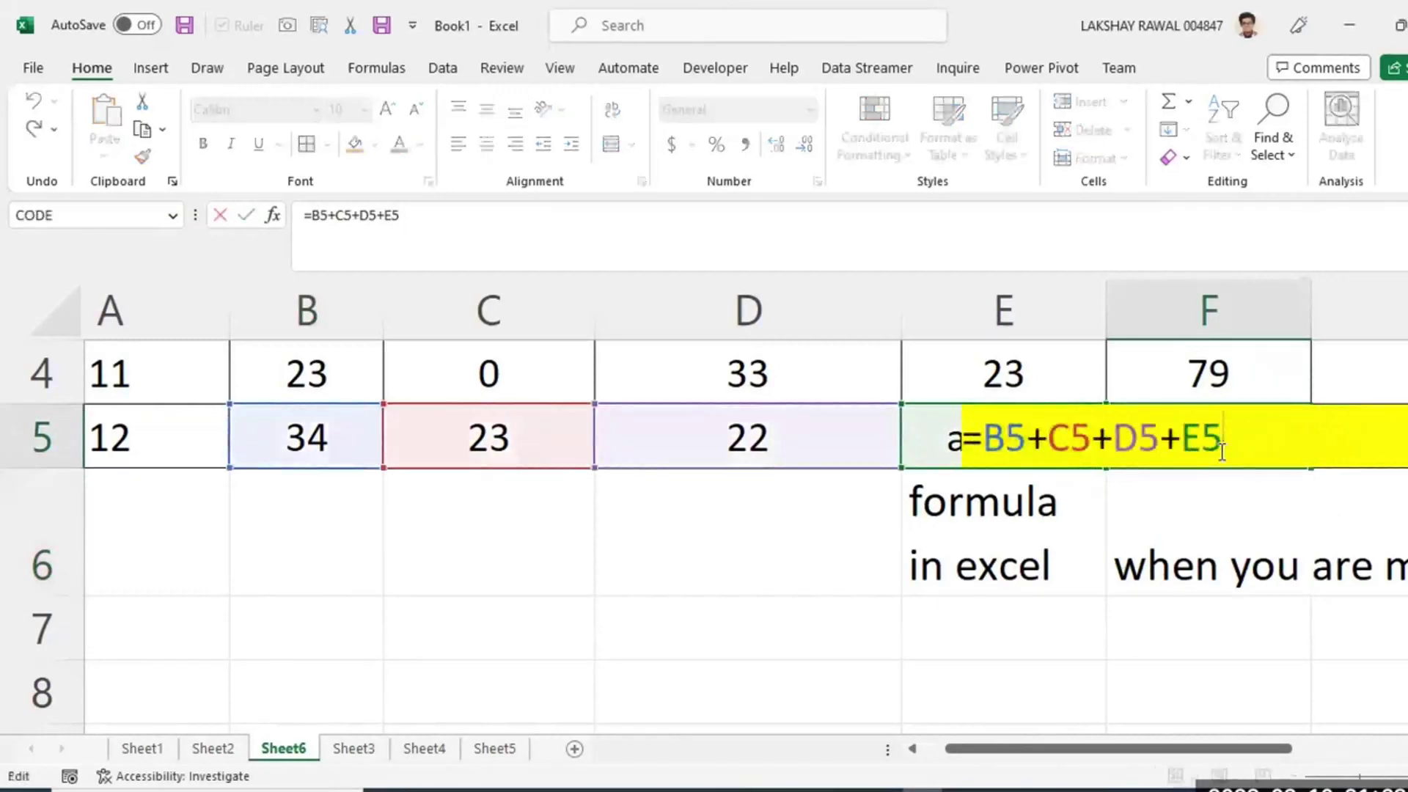
key("Return")
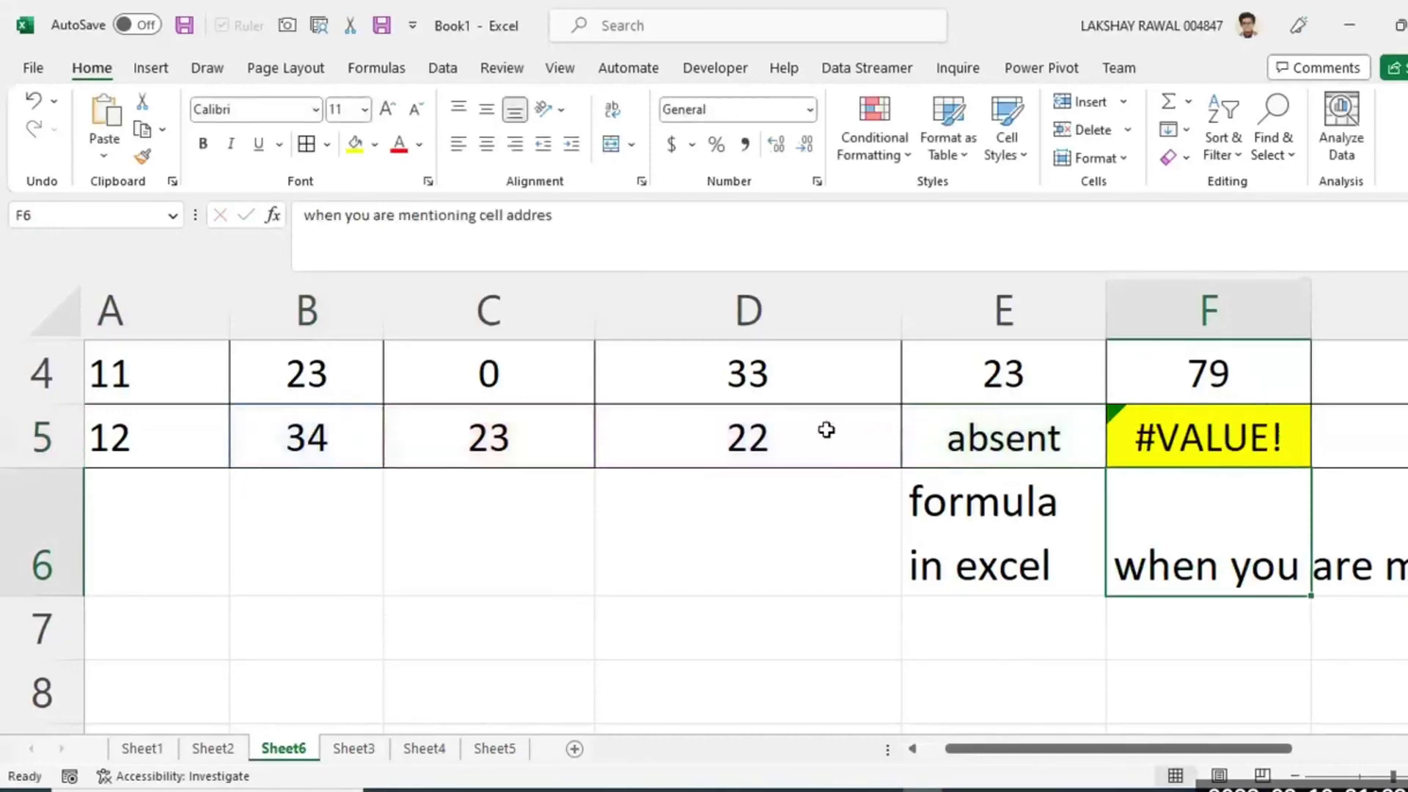
left_click_drag(826, 429, 557, 432)
left_click(956, 418)
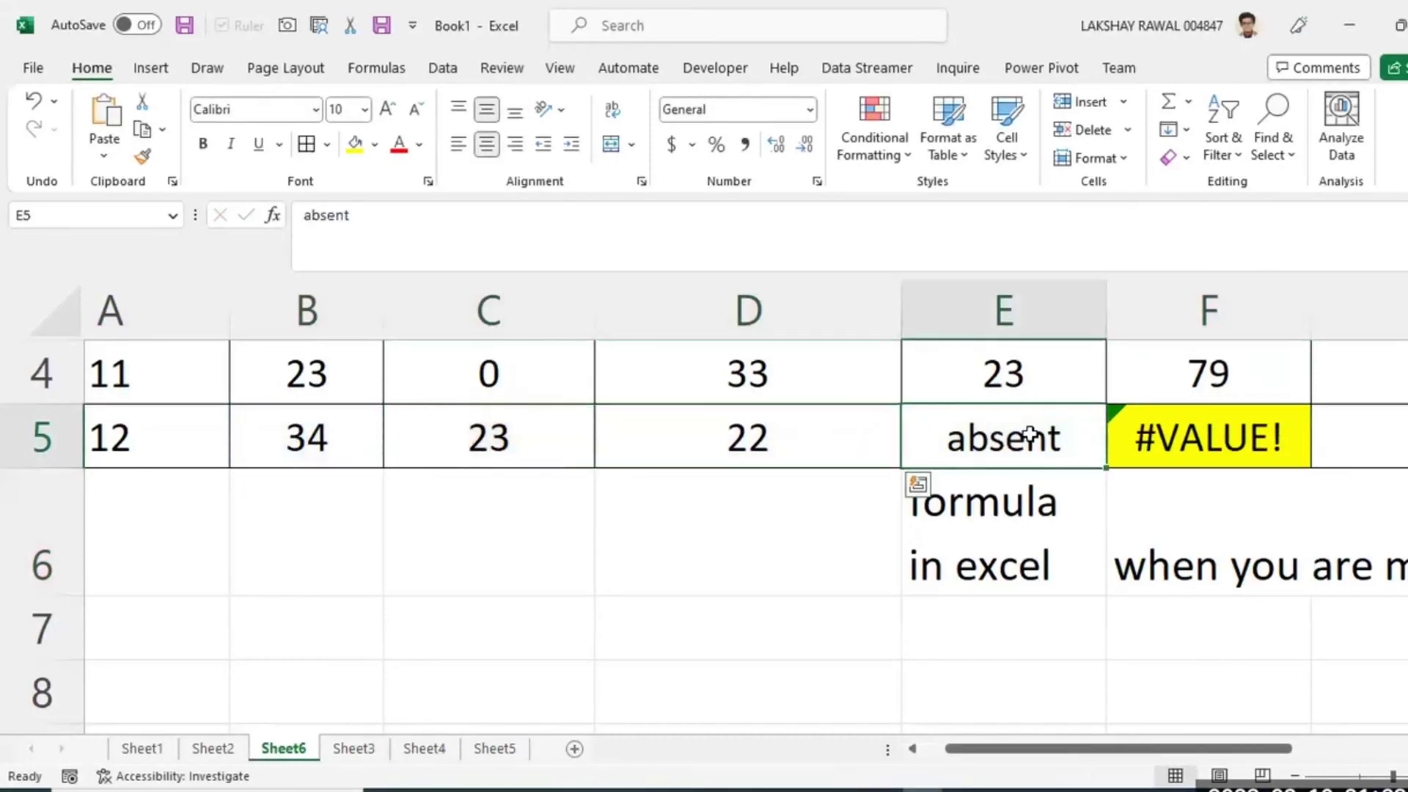
Replace the eng mark for roll number 11 in cell E4 with "debarred".
scroll(1013, 539, "up", 1)
left_click(1013, 539)
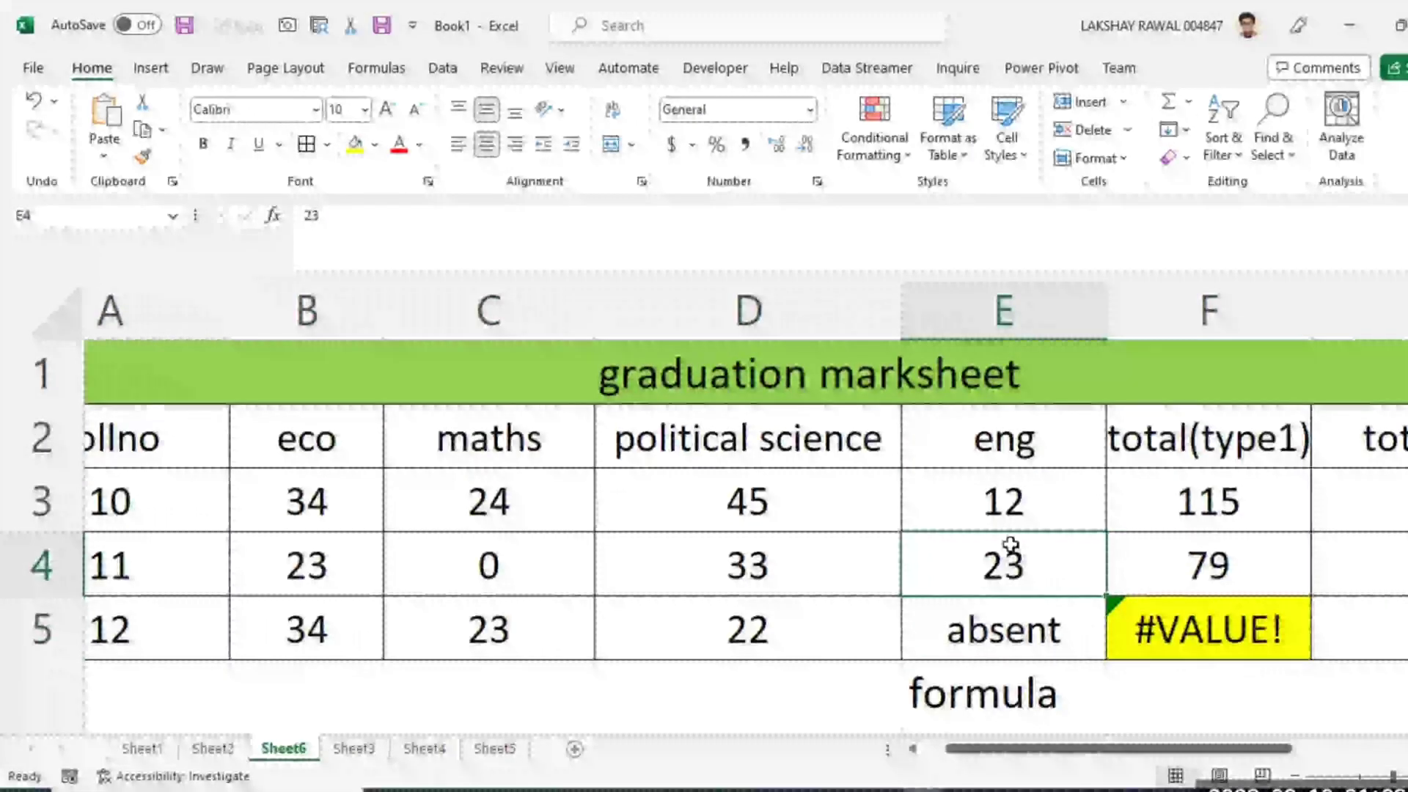
type("debarred")
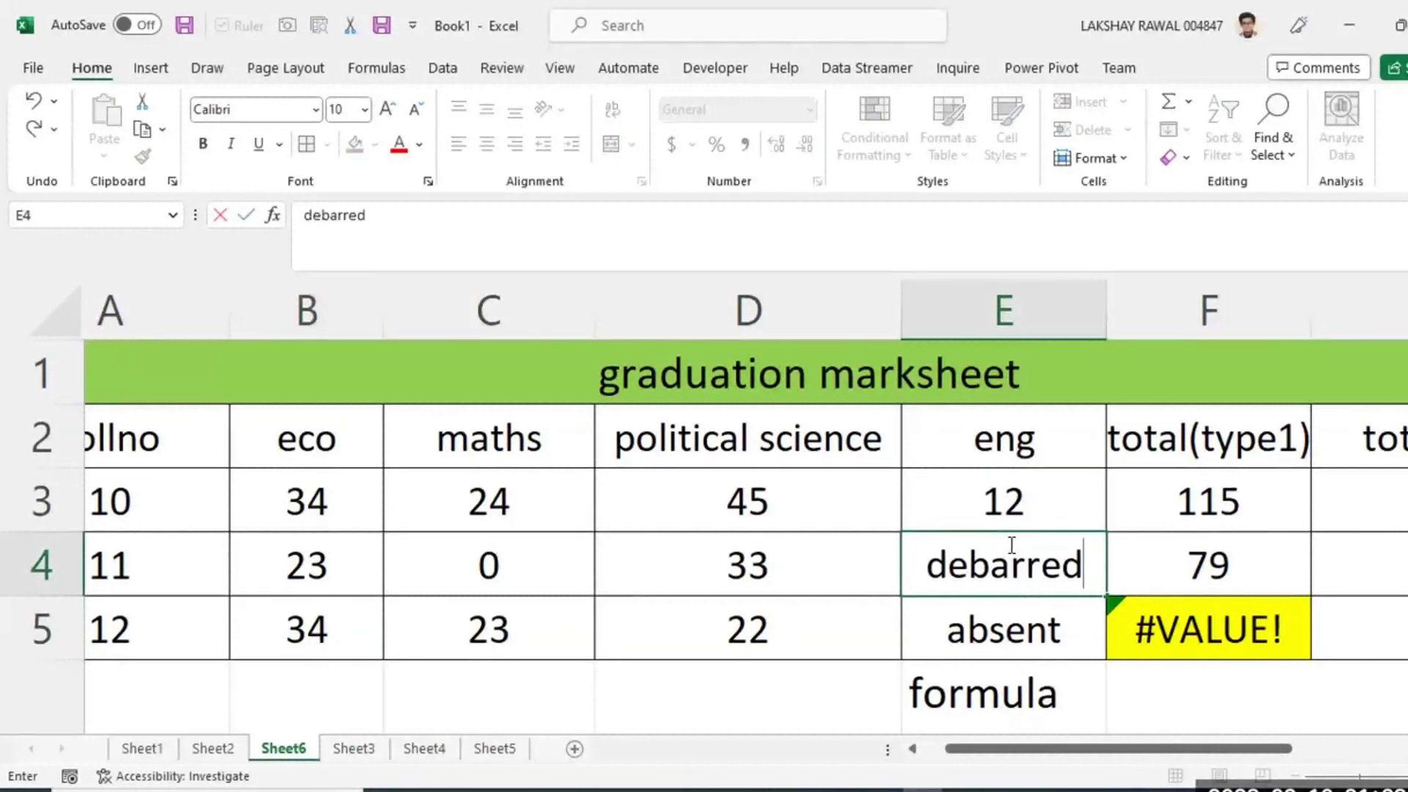
key("Return")
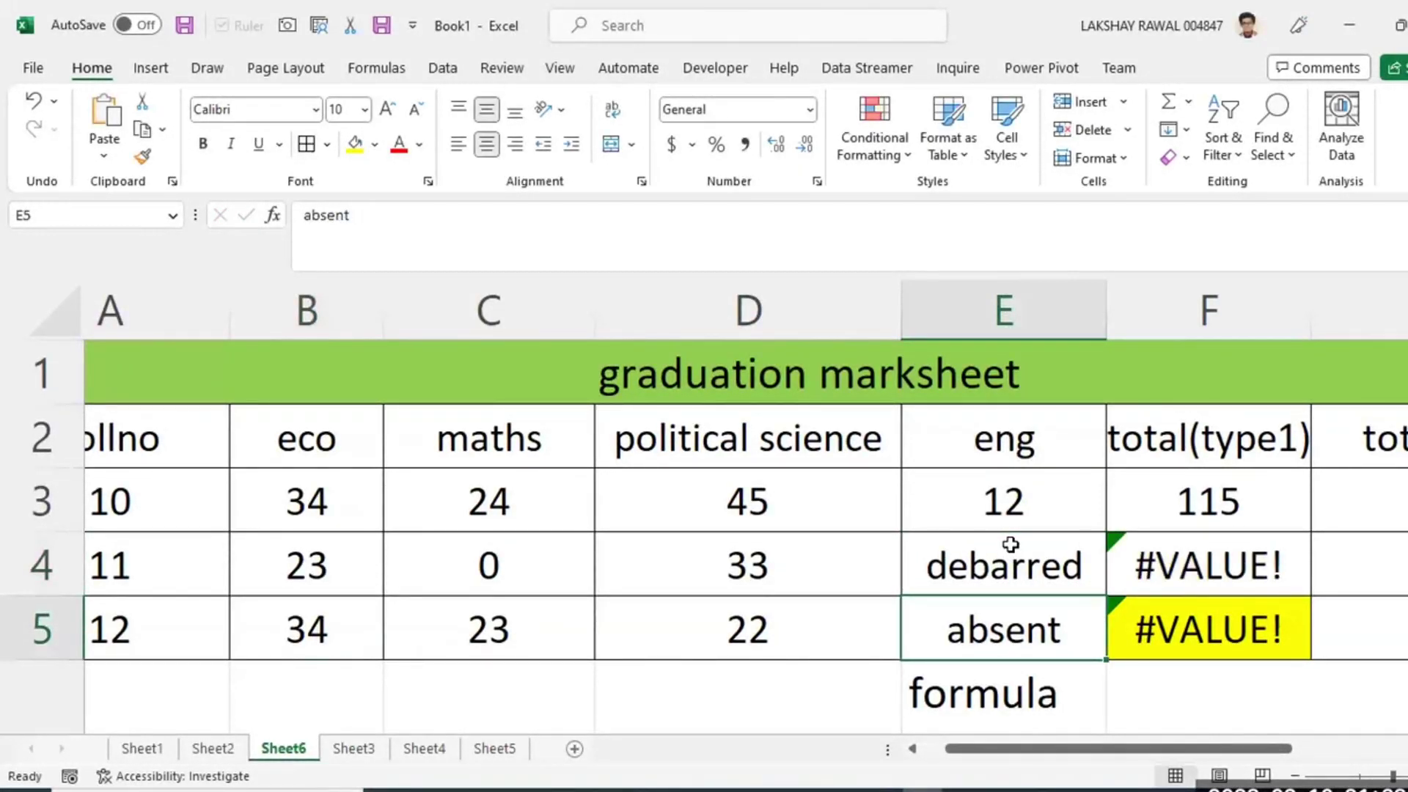
Inspect the formula behind the total(type1) cell F4 in the debarred row and review the totals in F3:F5.
left_click(1188, 584)
double_click(1182, 583)
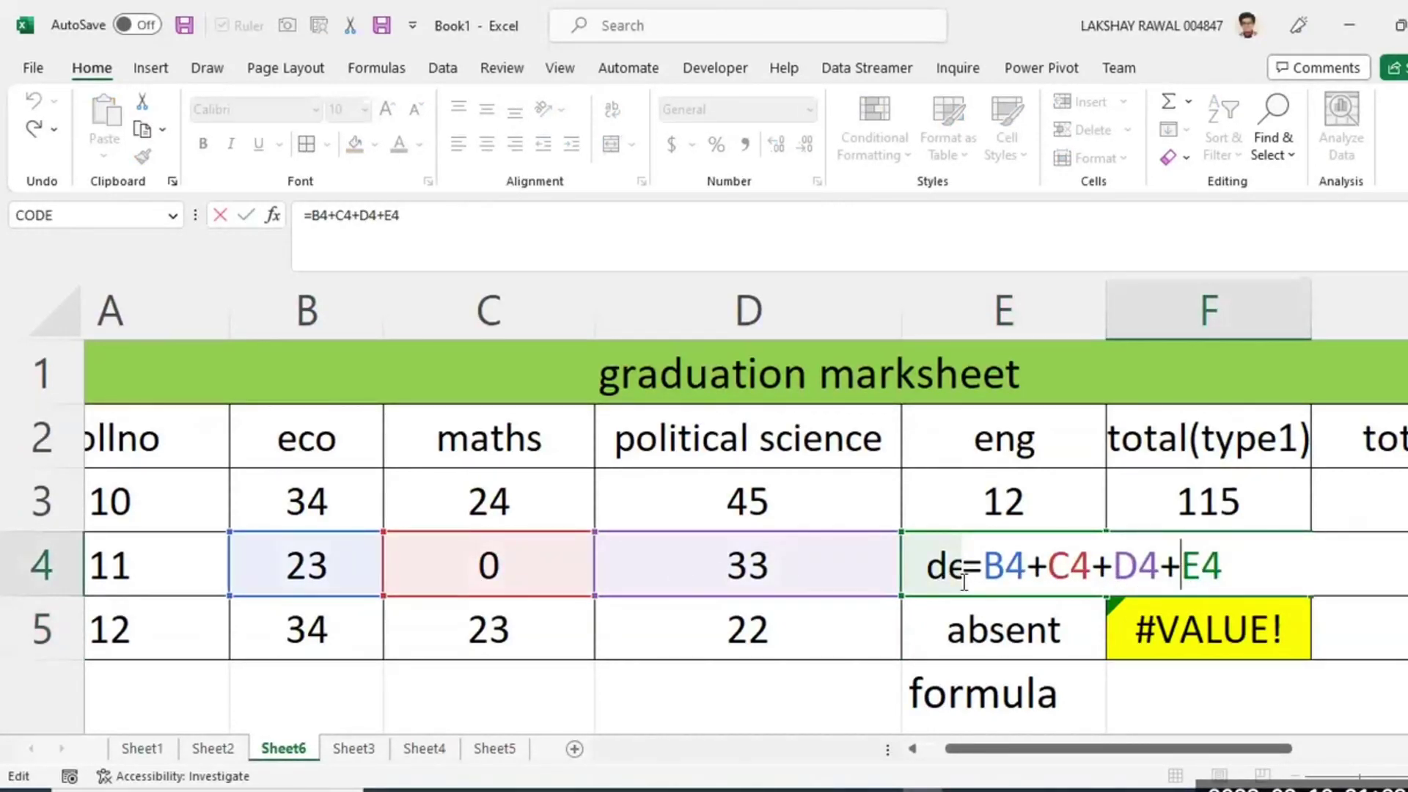
left_click_drag(1178, 497, 1229, 649)
Total the row 3 marks in the total(type2) cell G3 with =SUM(B3:E3) and fill the formula down to G5.
left_click(1338, 495)
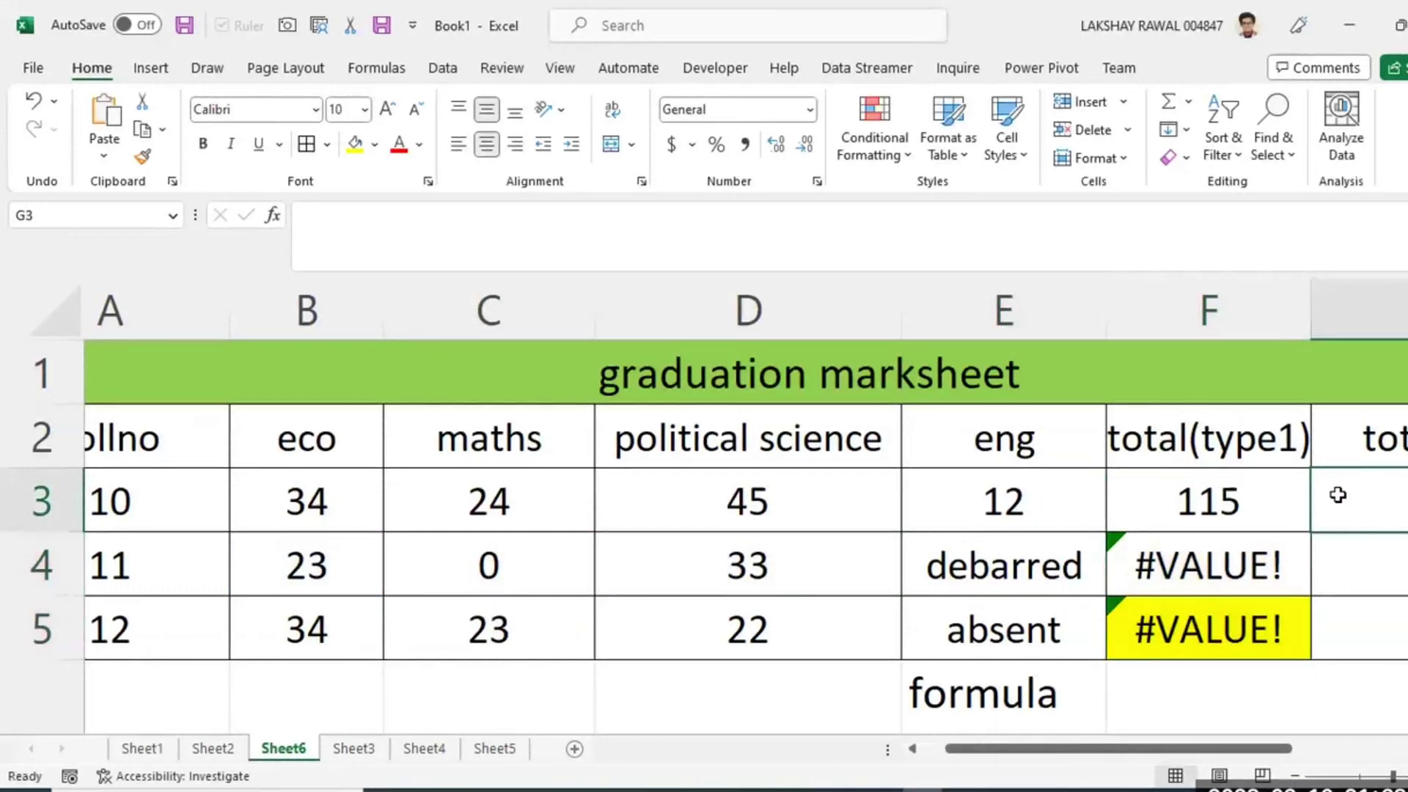
key("Right")
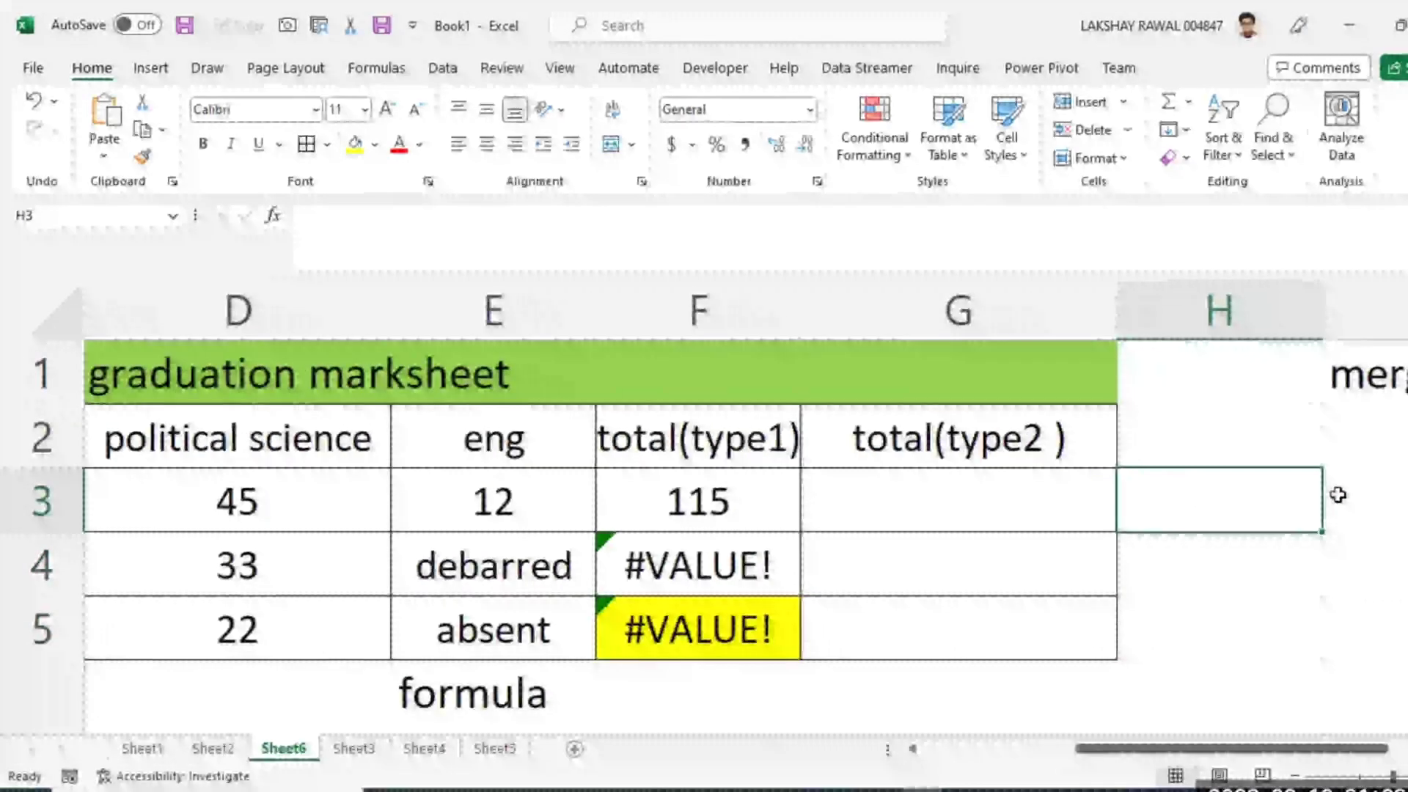
key("Left")
type("=sum")
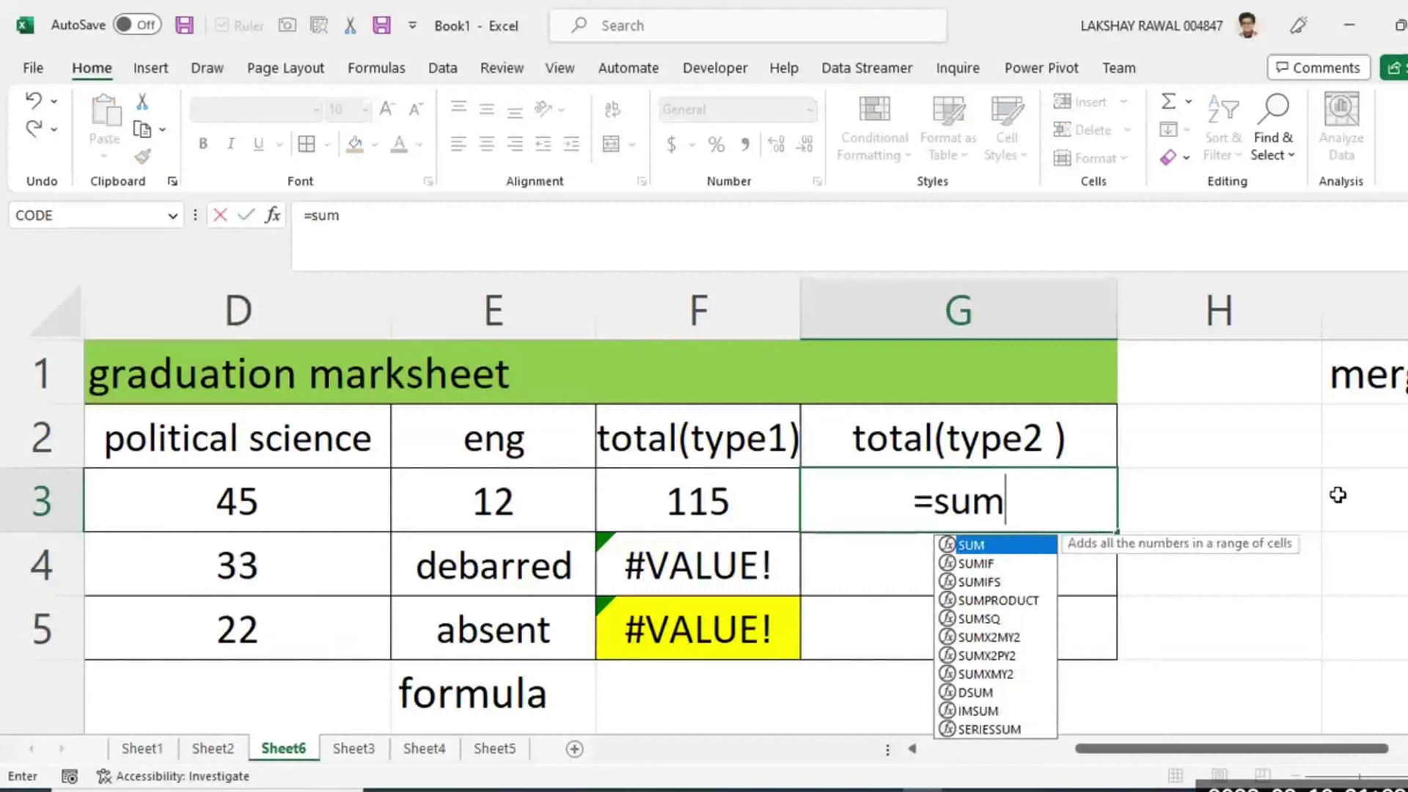
key("Tab")
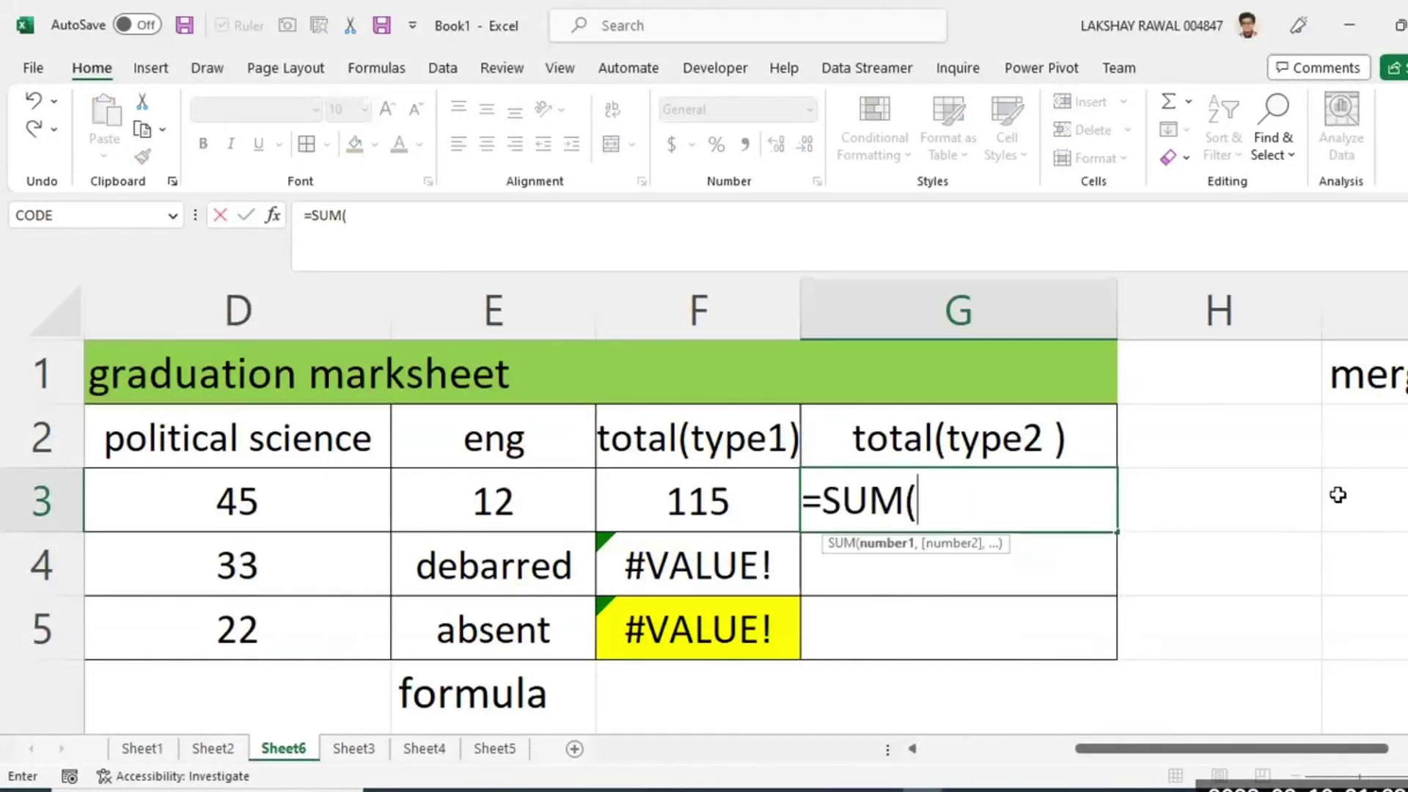
left_click_drag(1316, 749, 1188, 749)
left_click_drag(327, 498, 1024, 518)
key("Return")
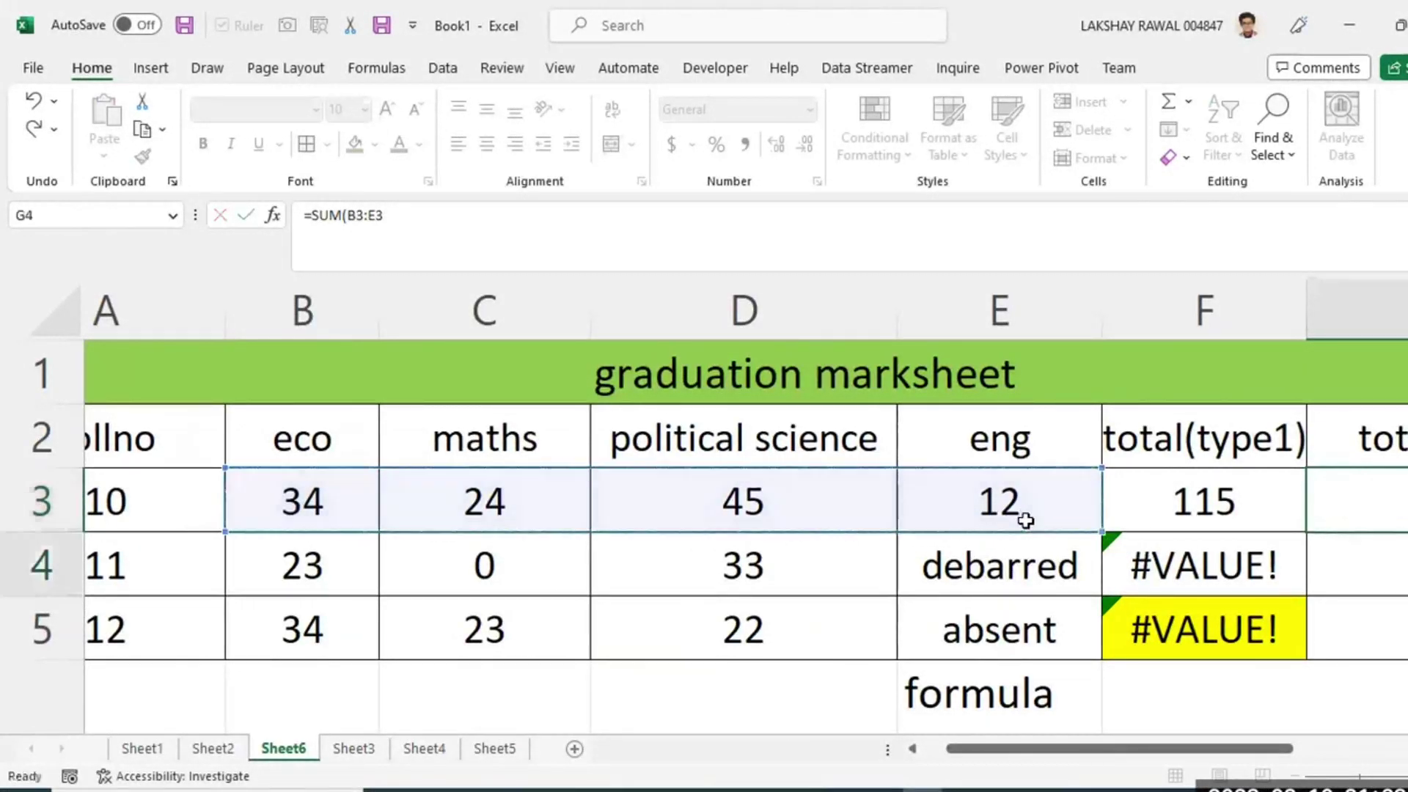
left_click(1196, 505)
left_click_drag(1328, 532, 1317, 641)
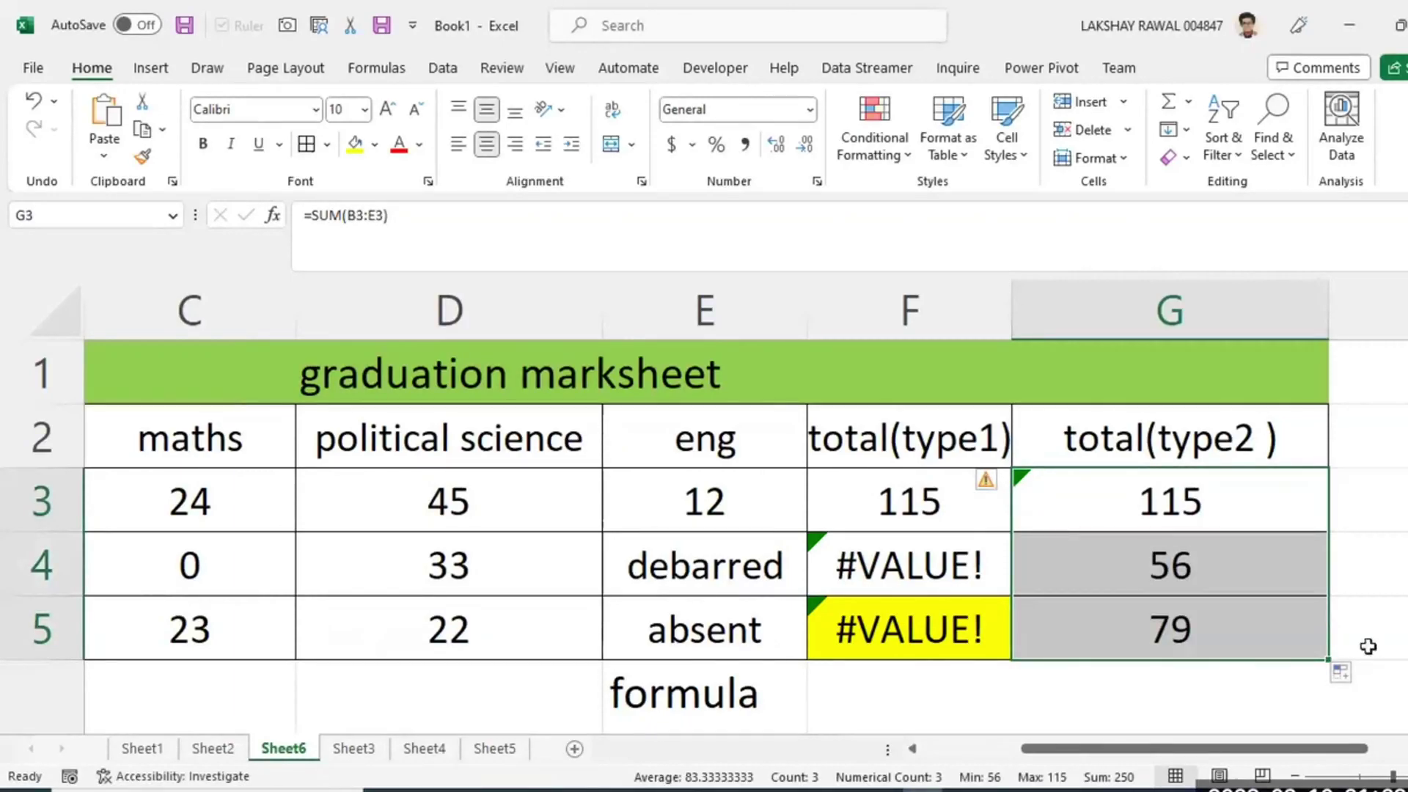
Inspect the SUM function used in G3 and the addition formula used in F3.
double_click(1222, 501)
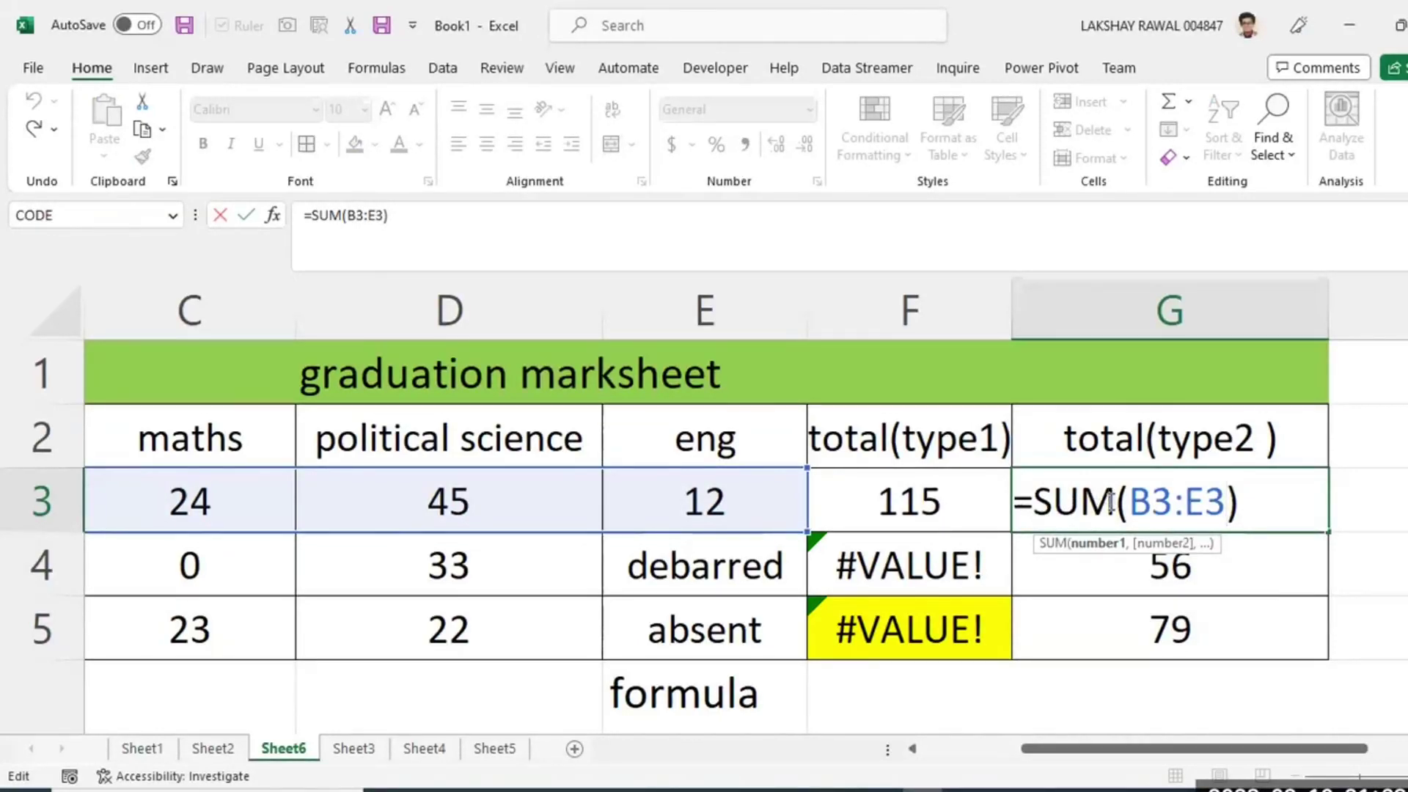
left_click_drag(1111, 503, 1026, 504)
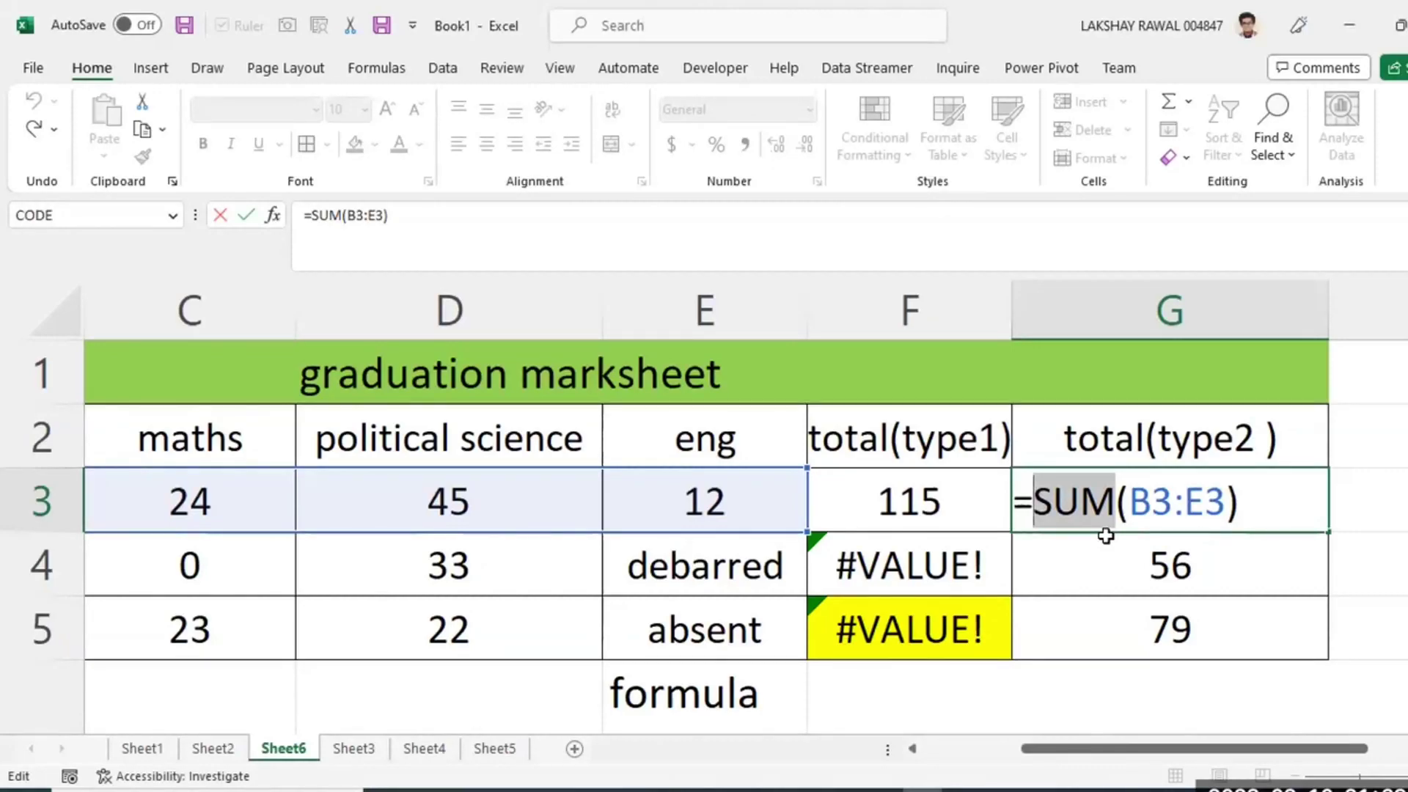
key("Return")
double_click(958, 505)
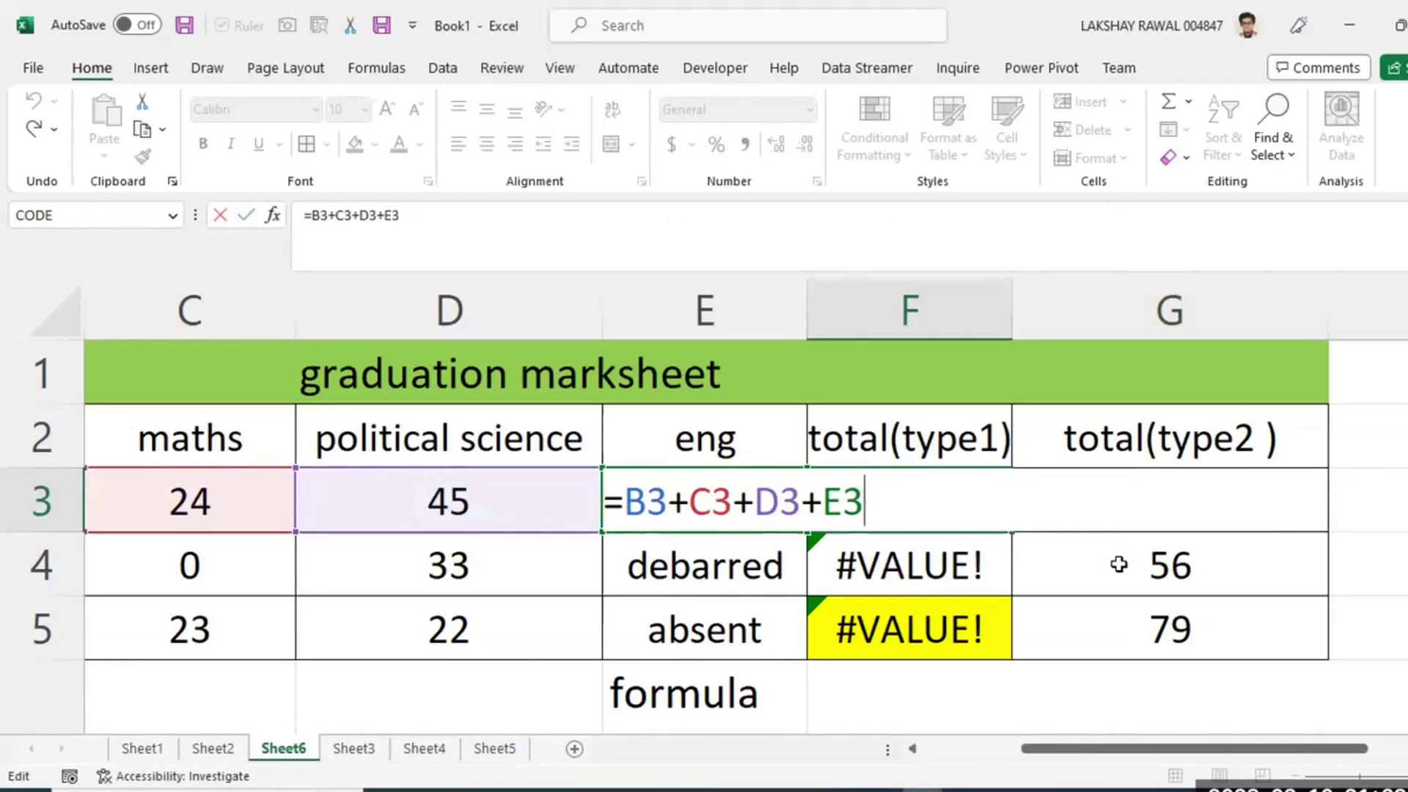
key("Return")
Highlight the SUM function name inside G3's formula and re-read its cell range.
left_click(1238, 512)
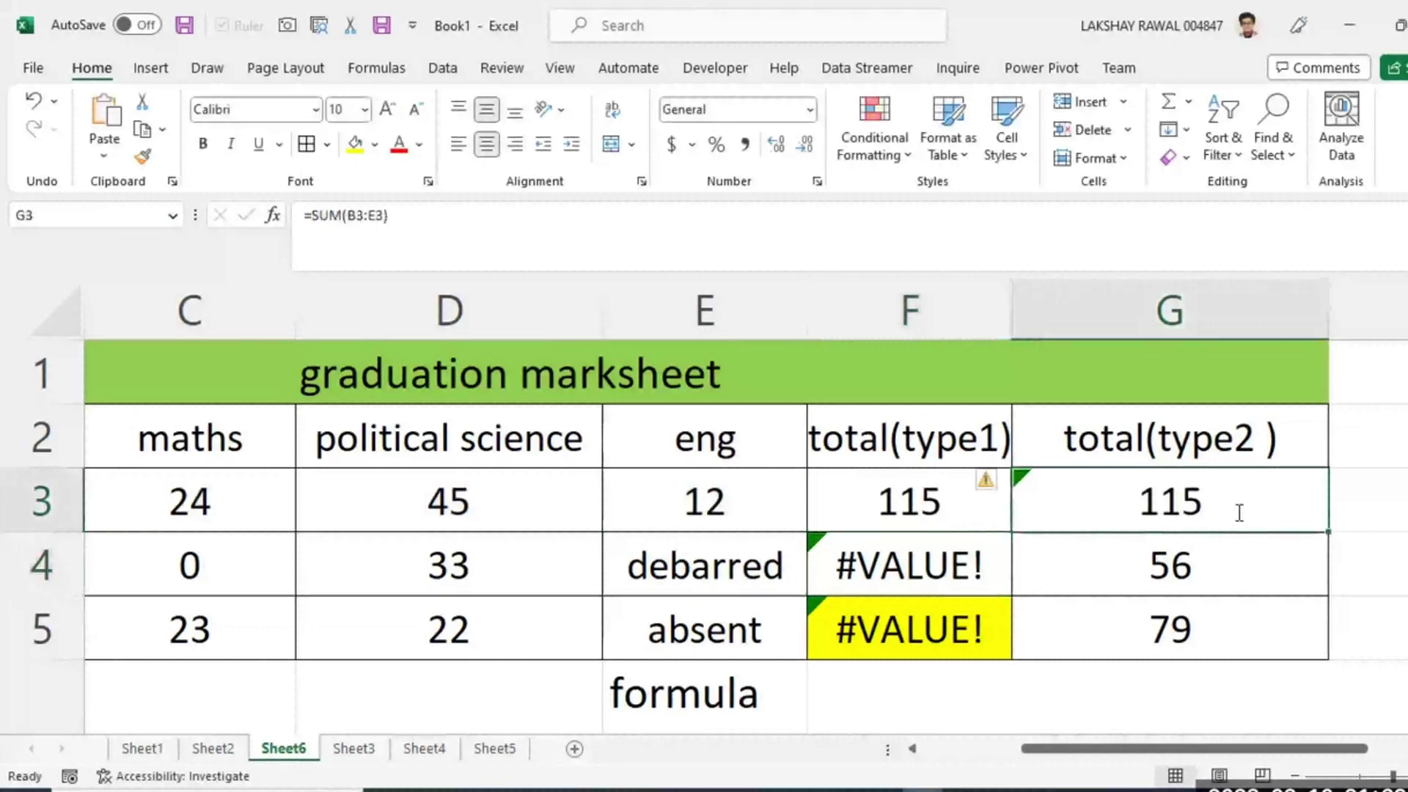
double_click(1239, 512)
left_click_drag(1111, 506, 1027, 513)
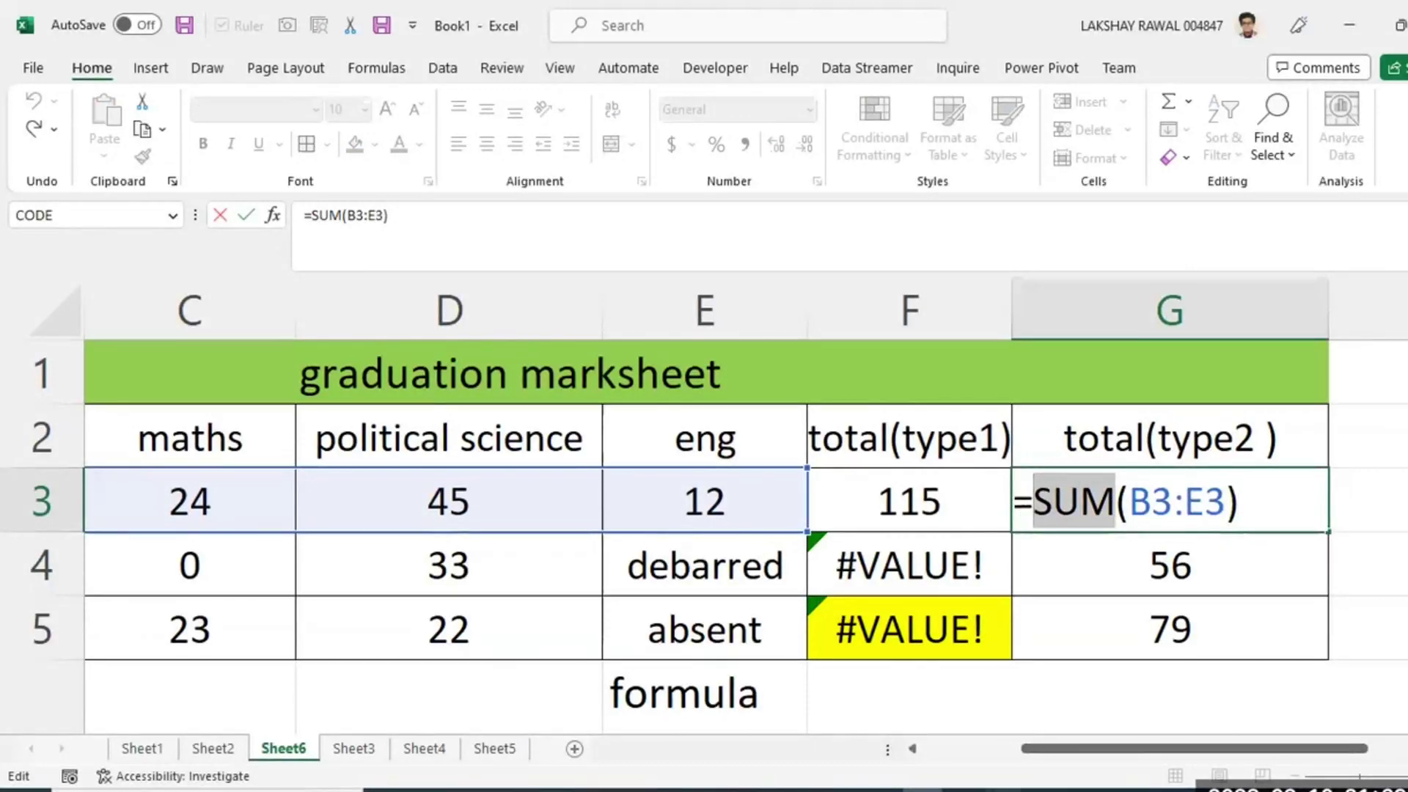
mouse_move(1008, 789)
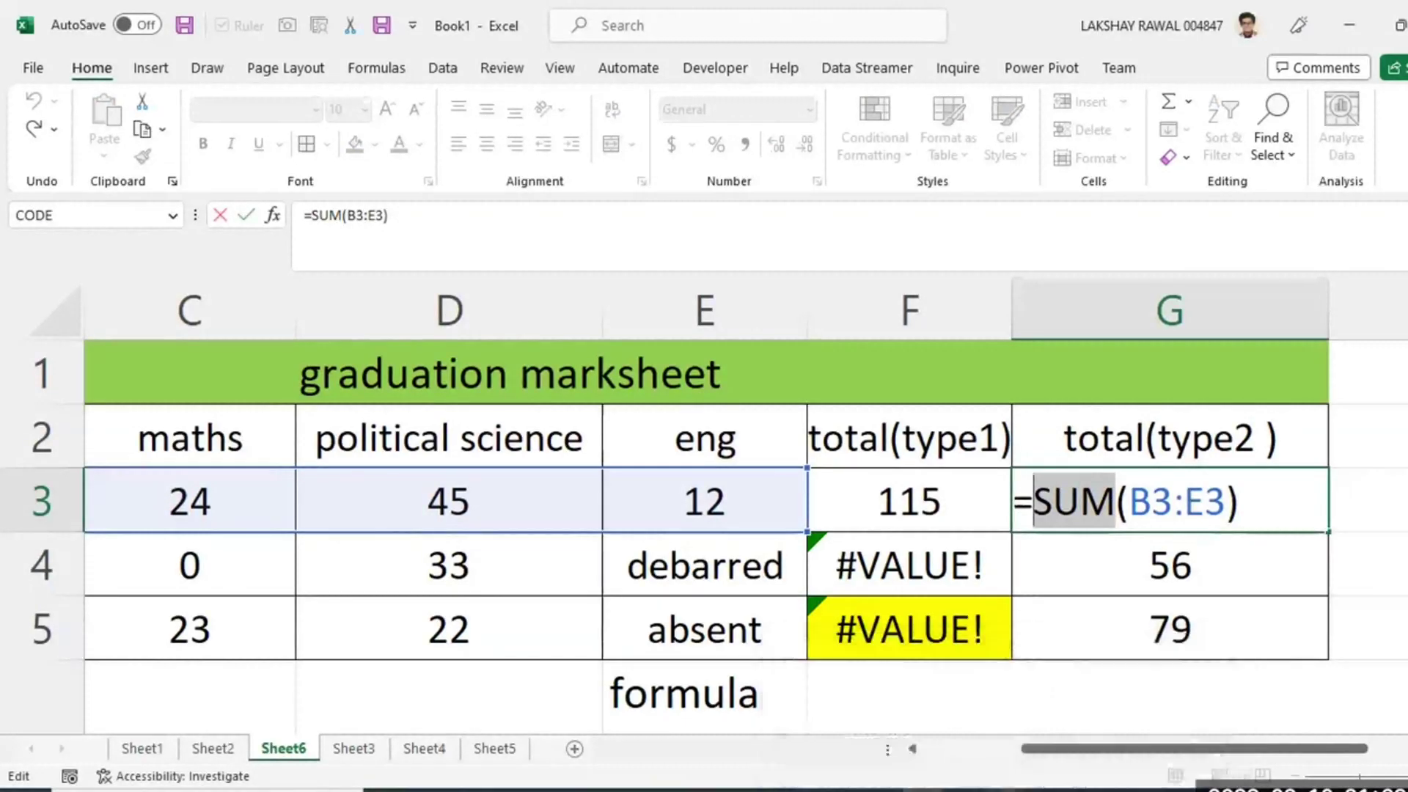
key("Return")
double_click(1305, 519)
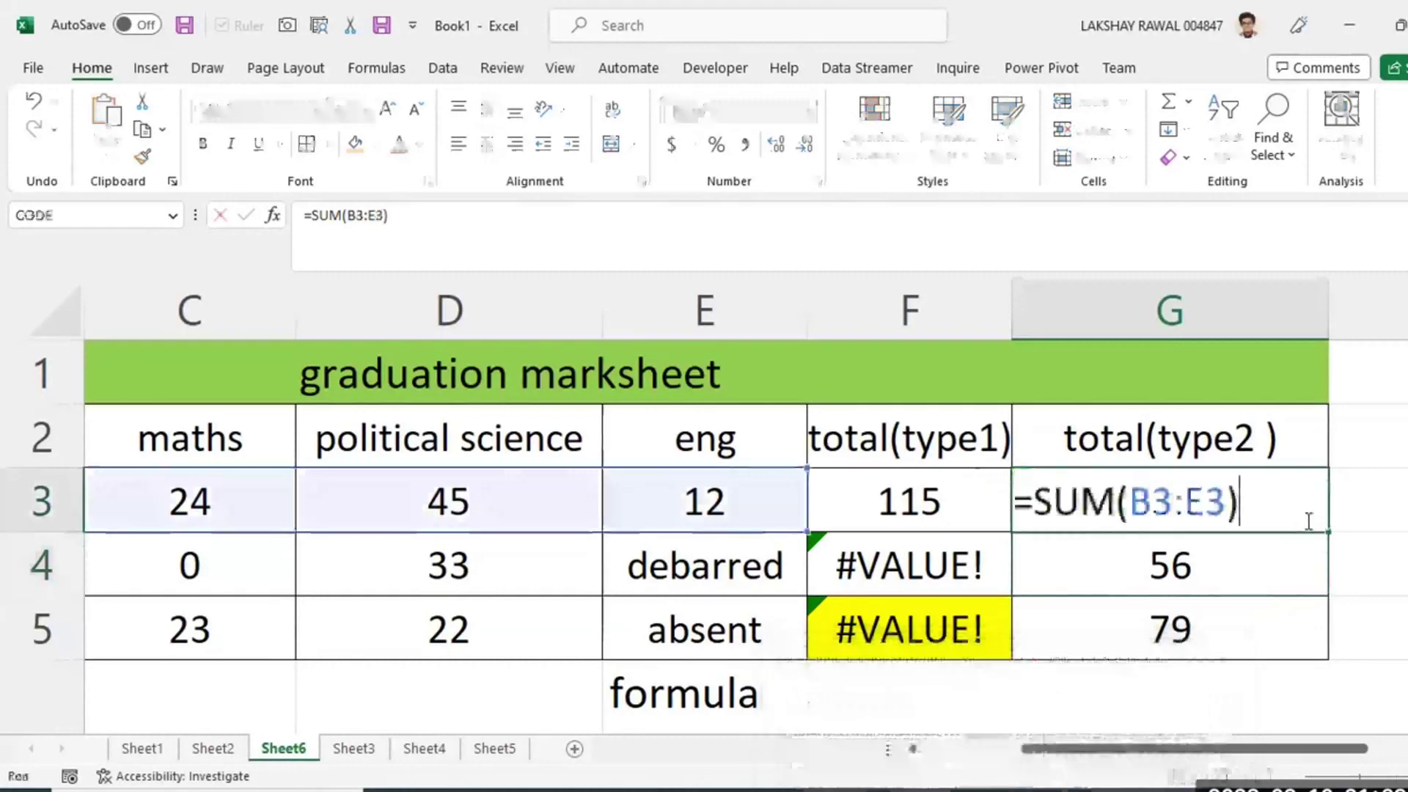
key("Return")
Check G4's SUM formula, the numeric marks in row 4 and the text entries in E4 and E5.
double_click(1063, 554)
key("Return")
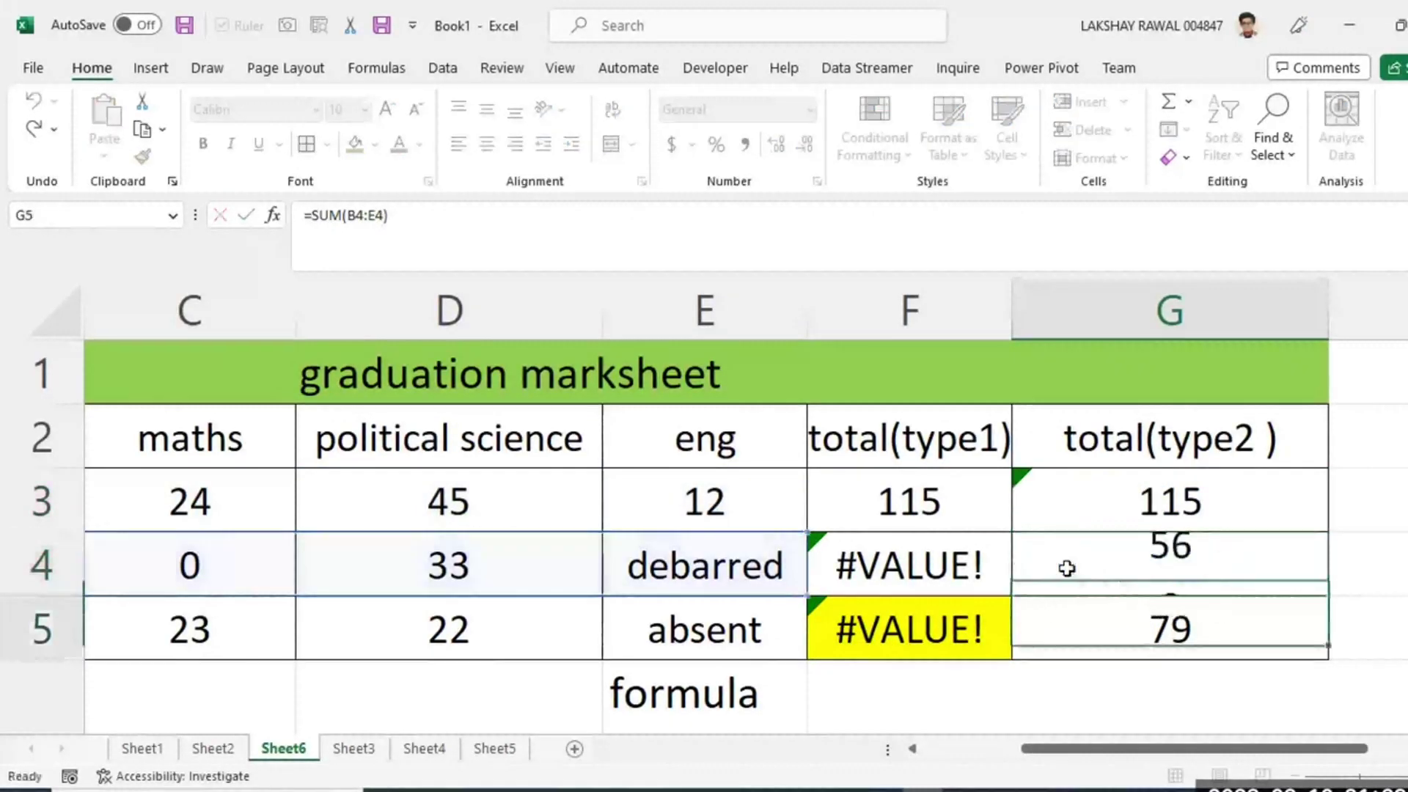
left_click_drag(1119, 748, 1036, 755)
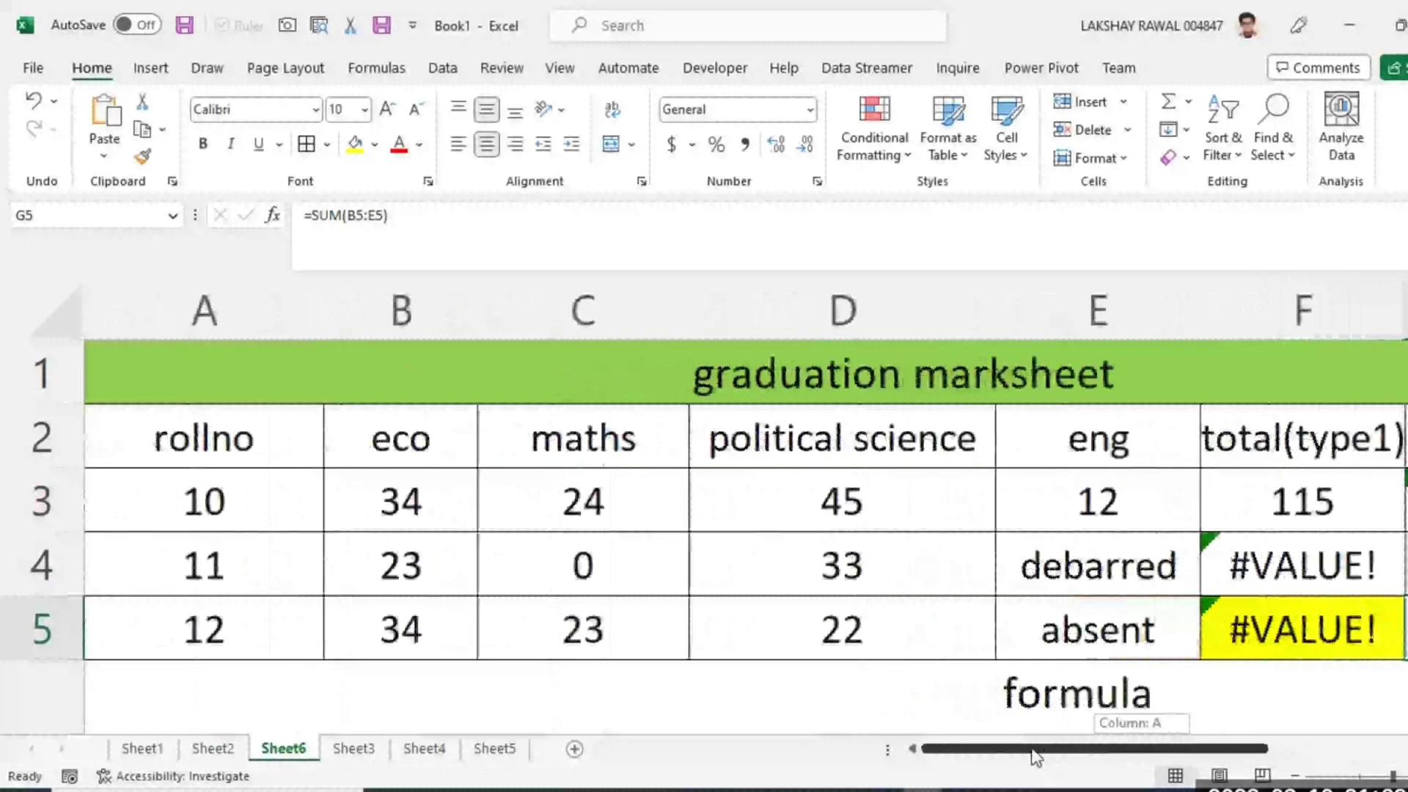
left_click(763, 569)
left_click(455, 541)
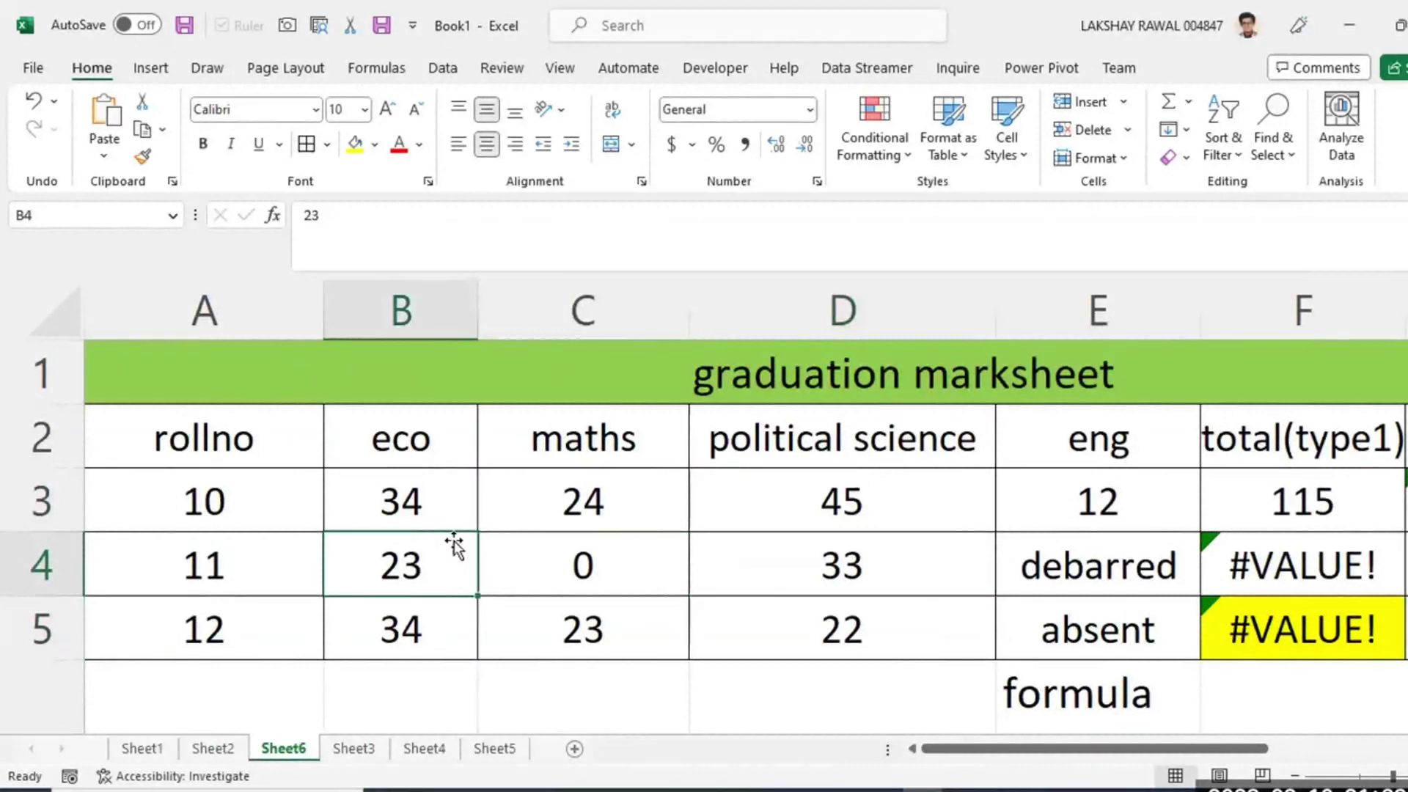
left_click(1041, 572)
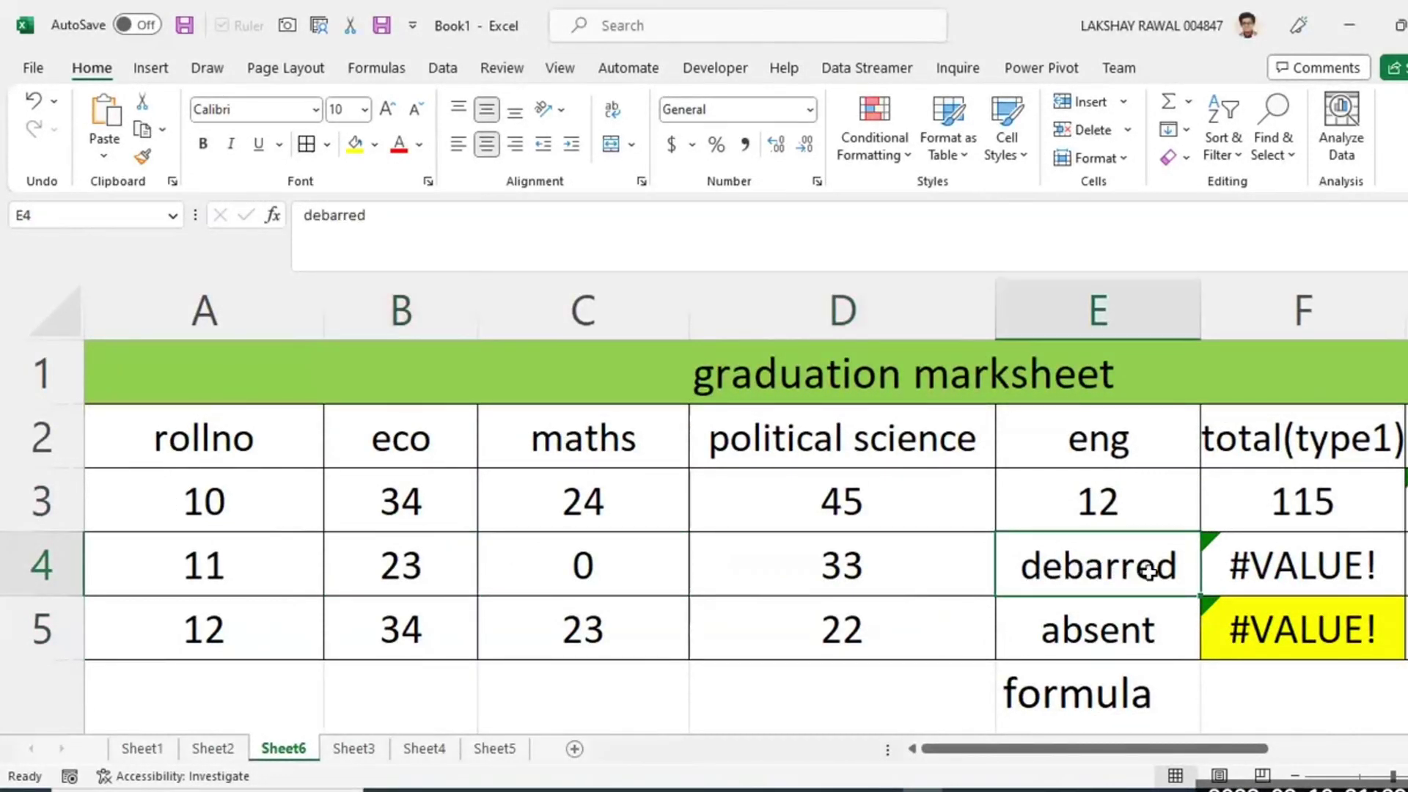
left_click(1096, 645)
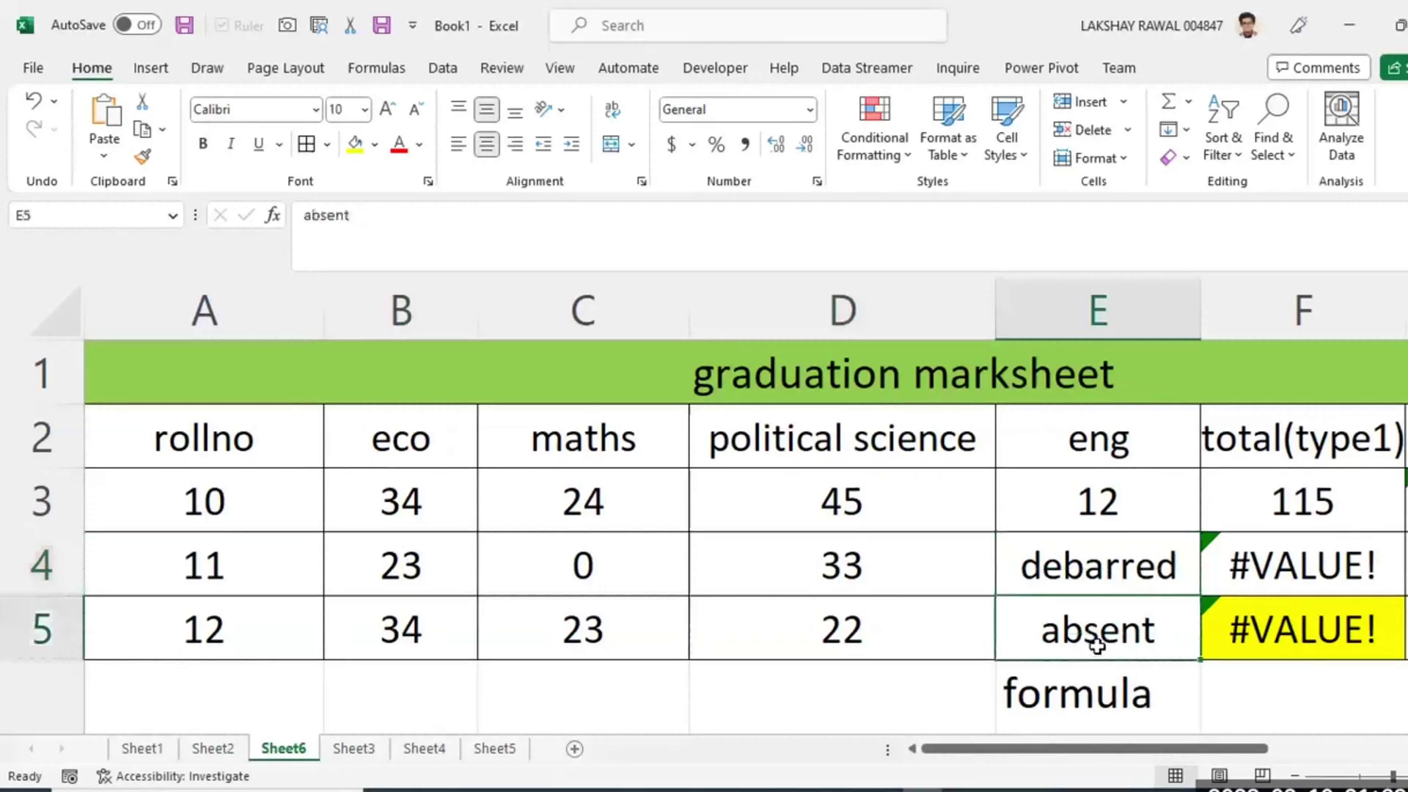
key("Right")
key("Right")
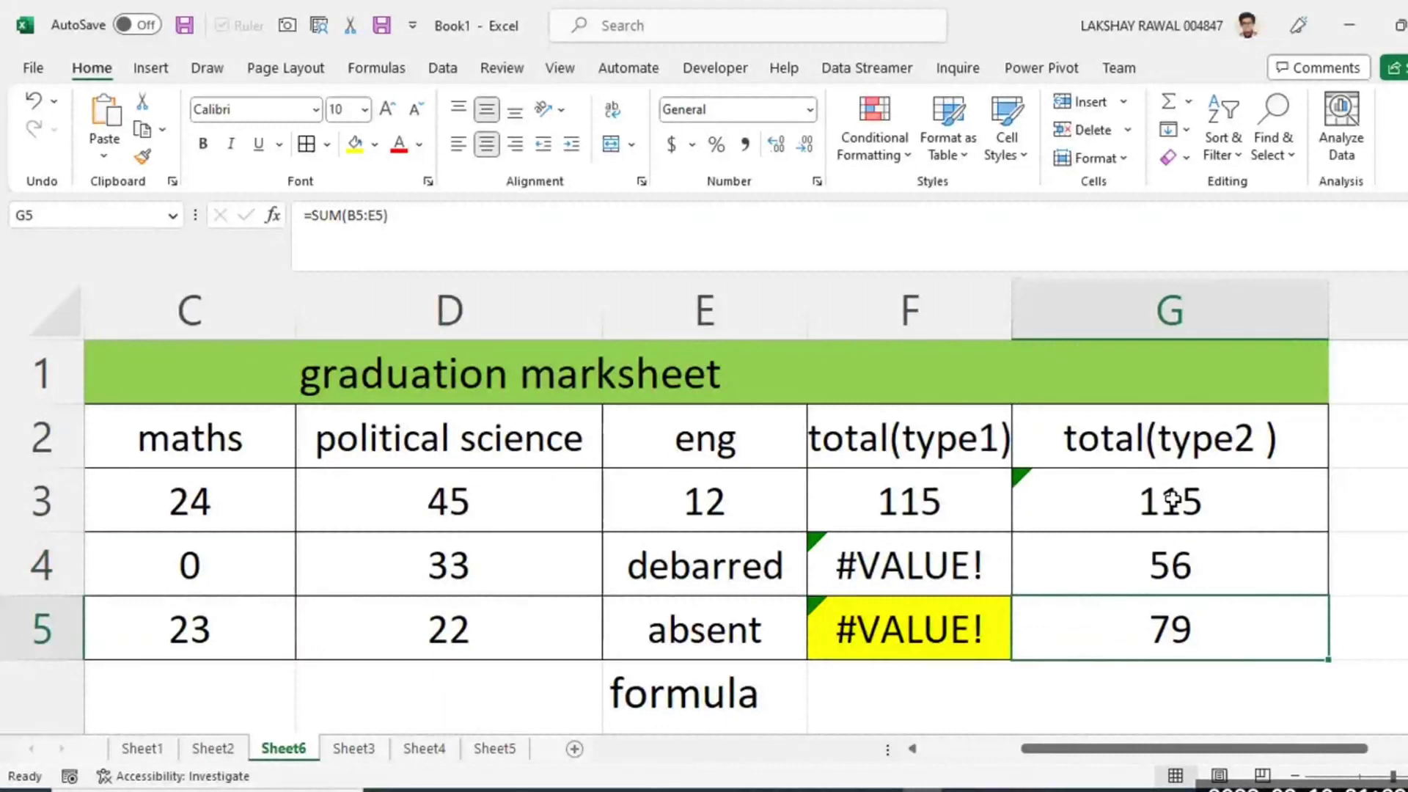
Review the total(type2) cells G3:G5 and compare G3's SUM formula with the cell-by-cell addition in F3.
left_click_drag(1171, 501, 1191, 626)
left_click(1198, 525)
double_click(1197, 526)
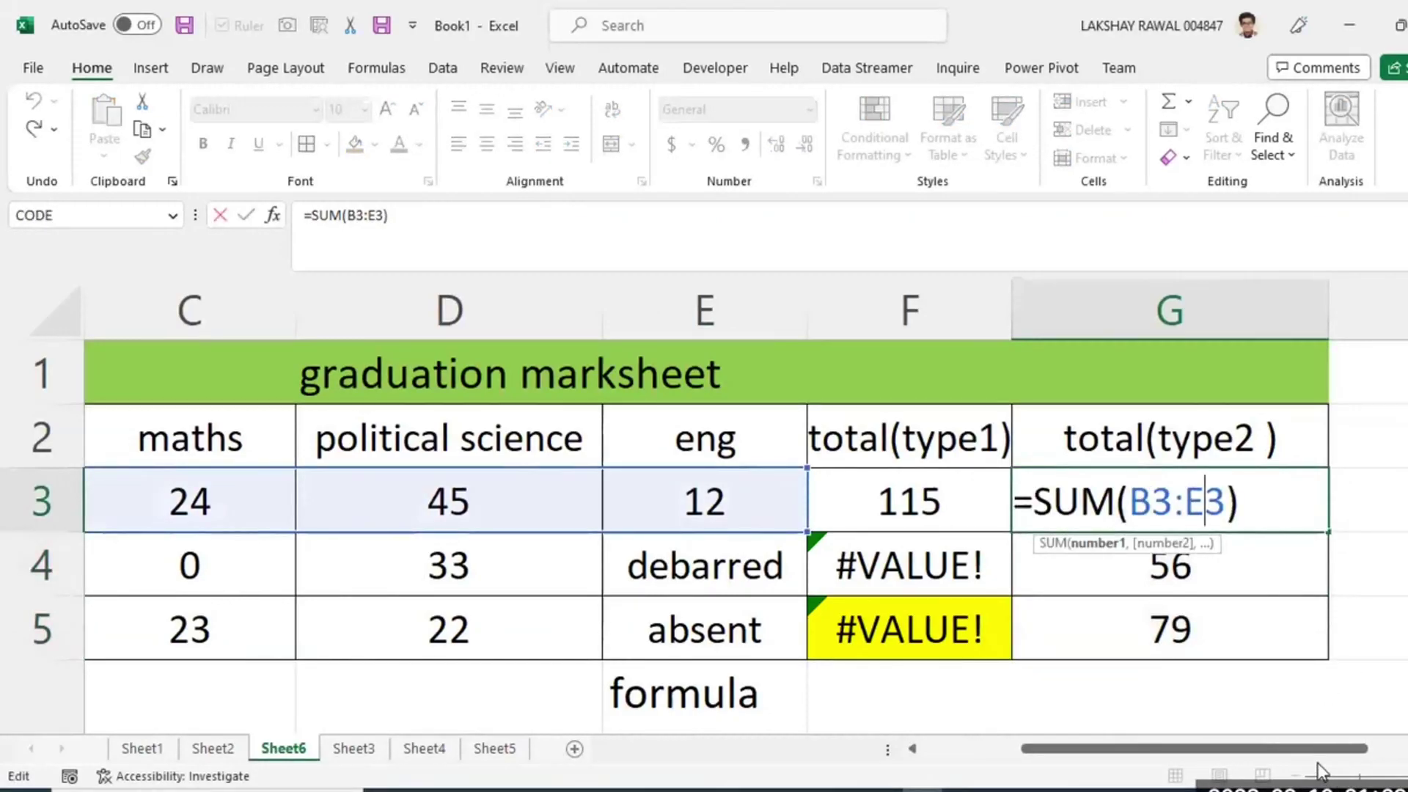
key("Return")
left_click(943, 503)
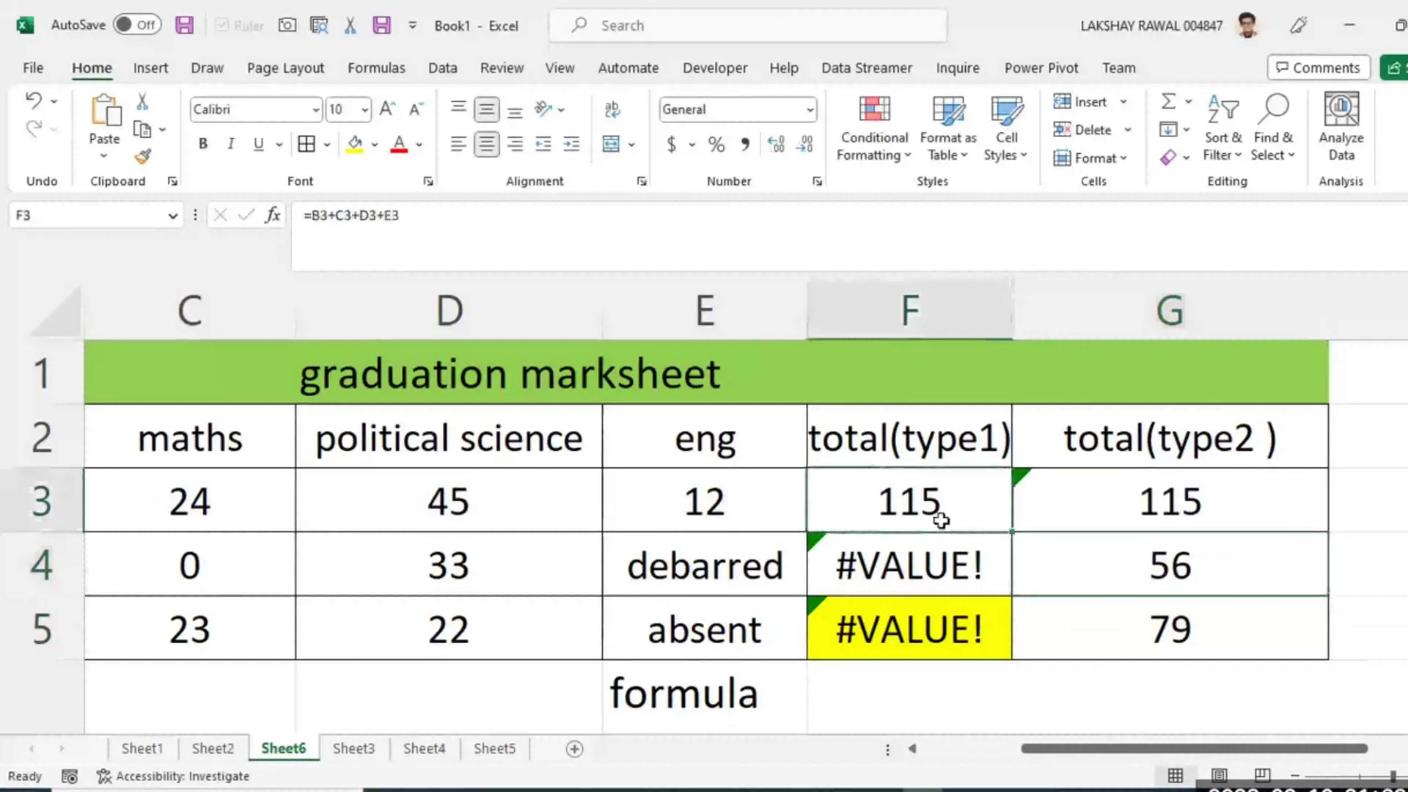
double_click(943, 503)
key("Escape")
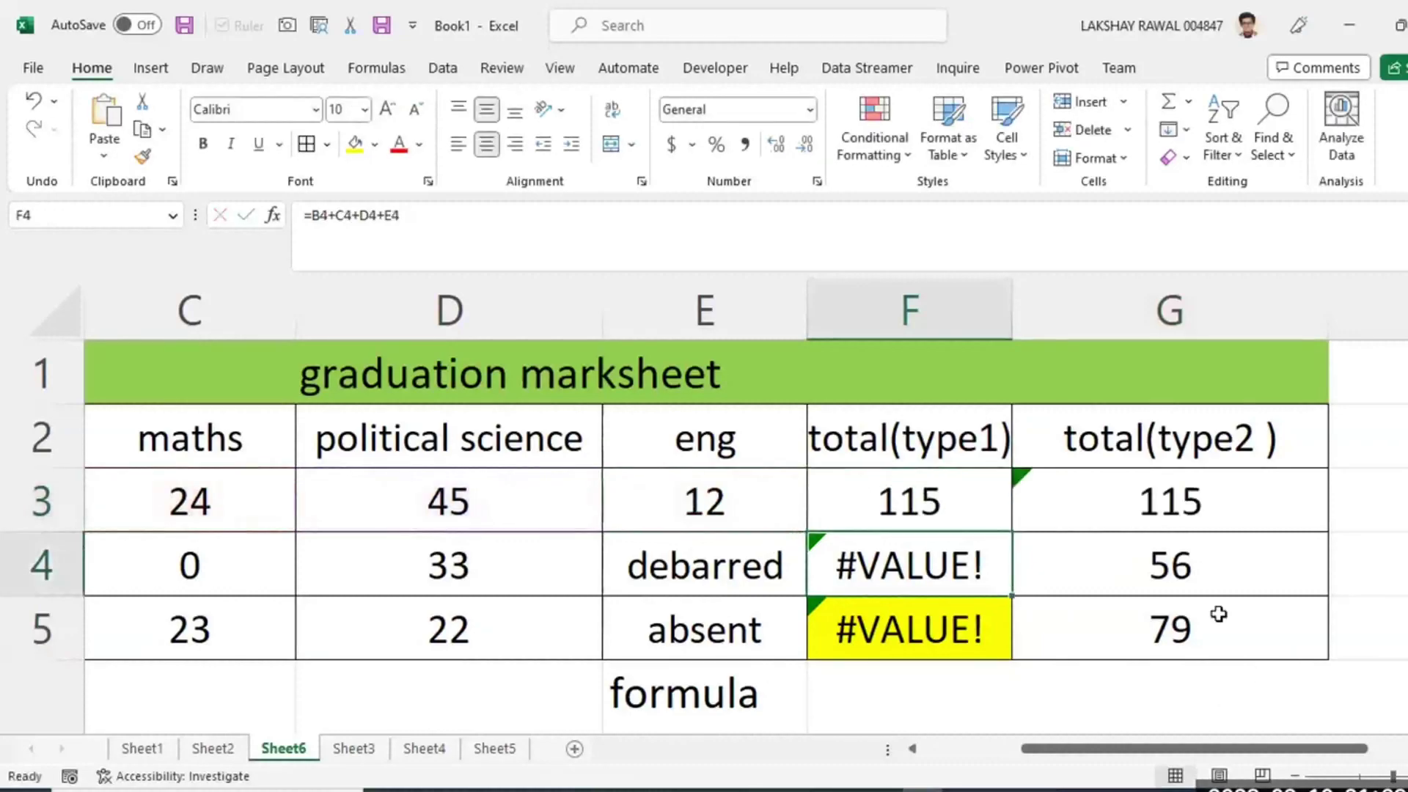
Highlight the =SUM part of G3's formula and contrast it with the individual references added in F3.
double_click(1133, 513)
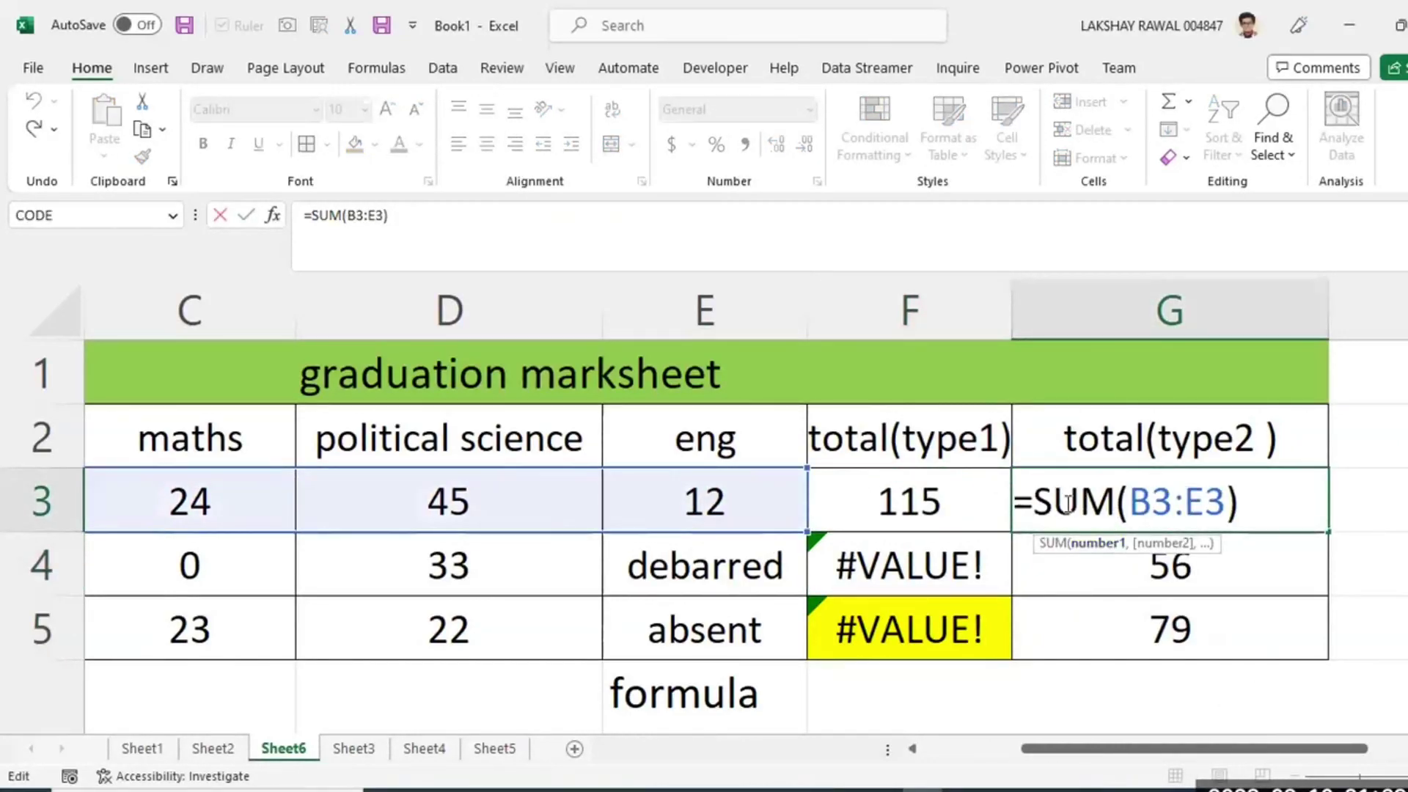
left_click_drag(1113, 513, 1015, 510)
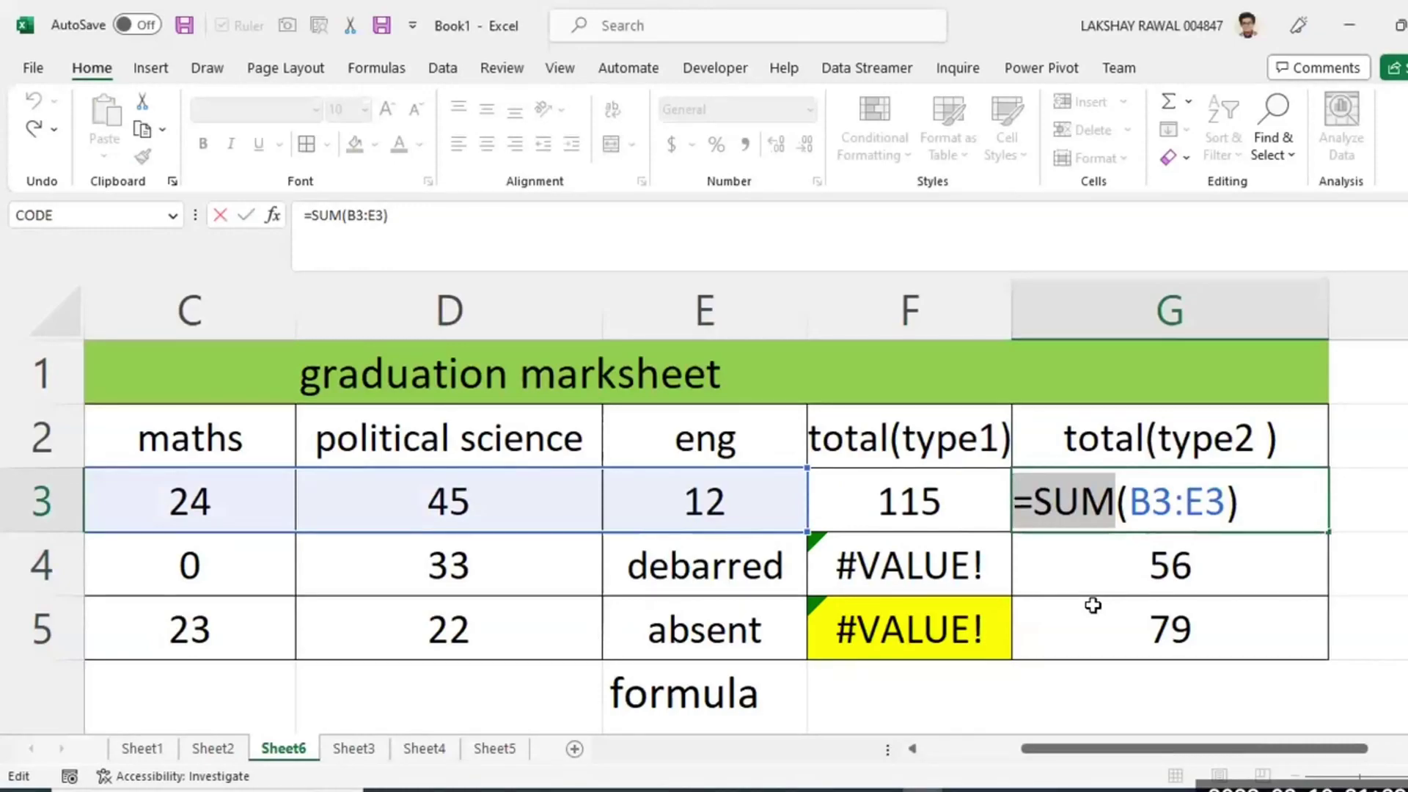
key("Return")
left_click(993, 481)
double_click(992, 481)
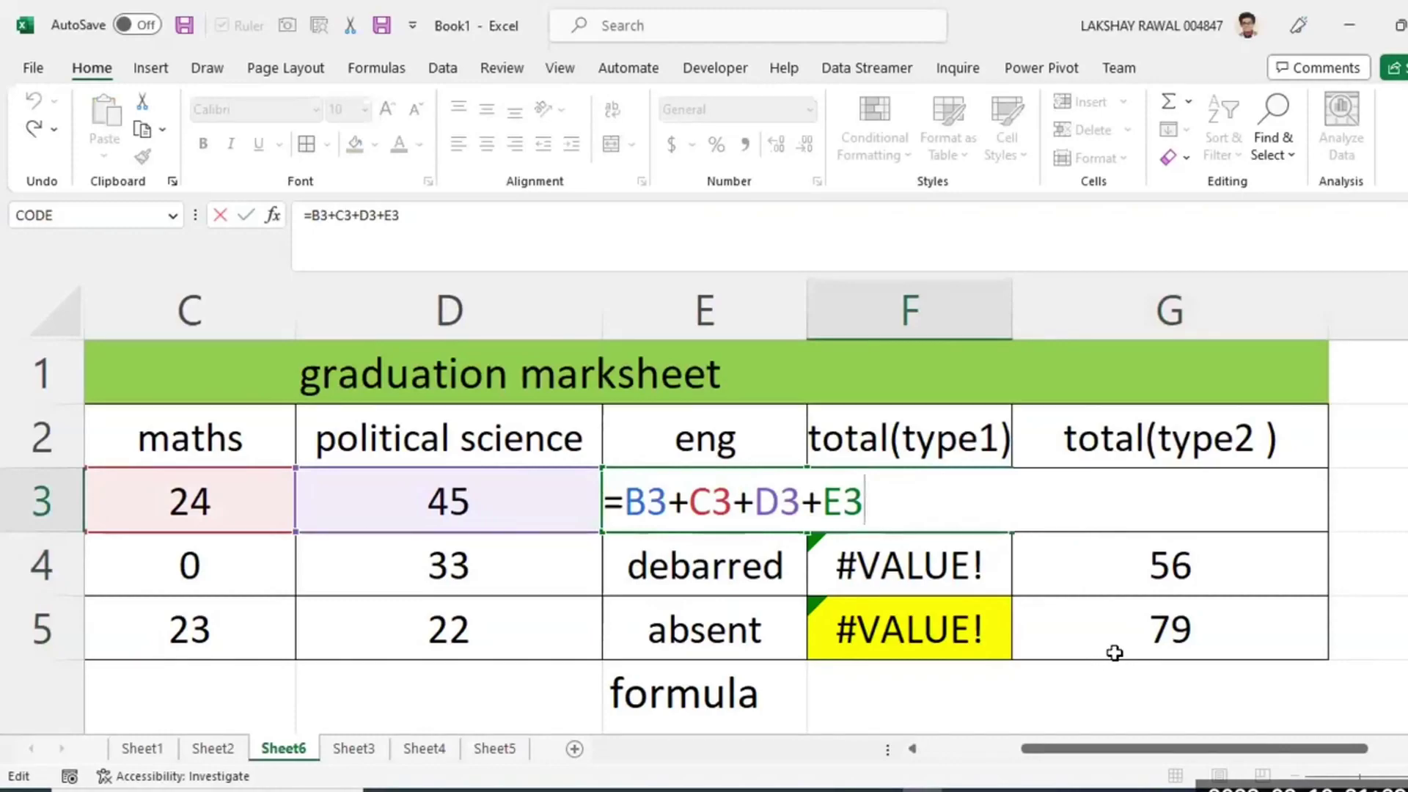
key("Return")
Clear the note text from cells E6 and F6 below the marksheet.
left_click(632, 689)
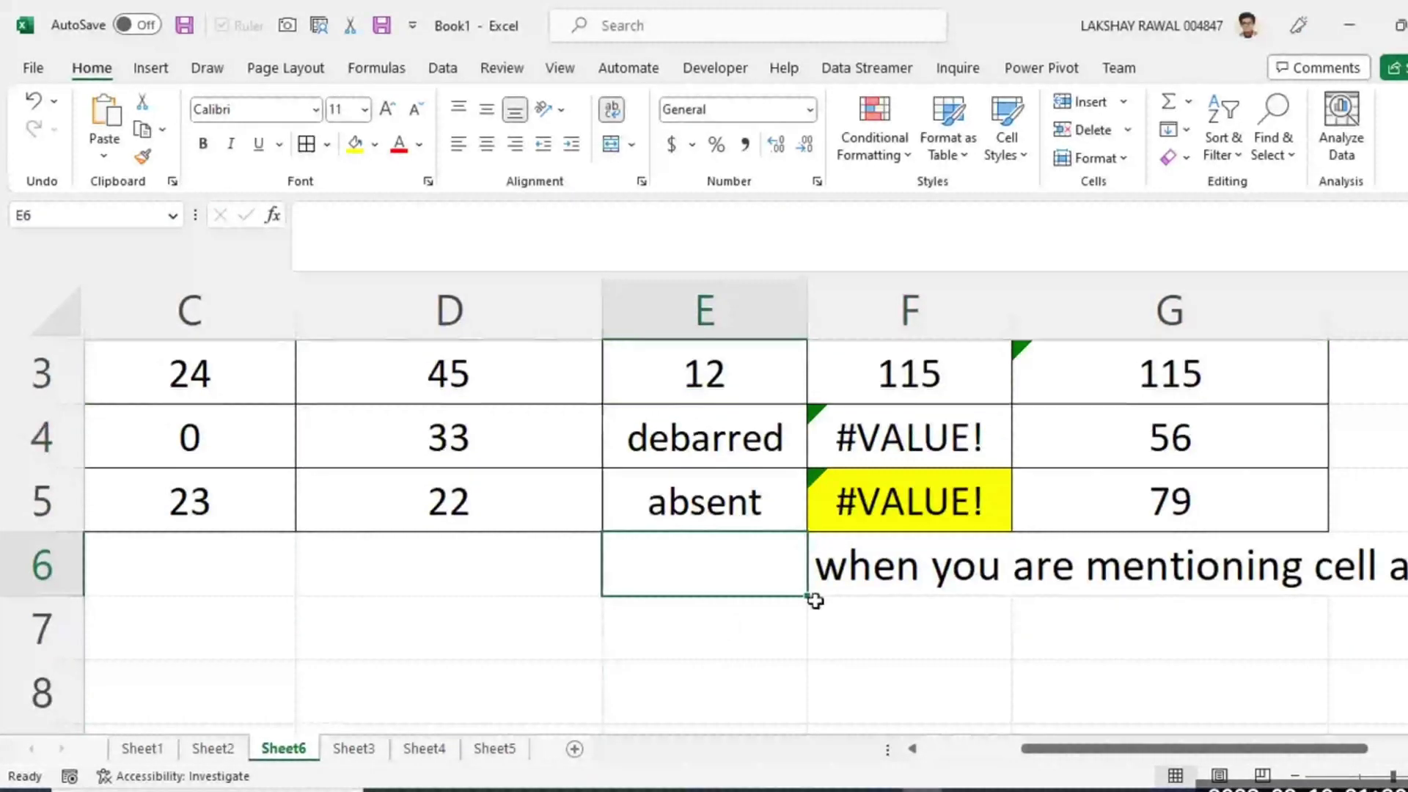
left_click(869, 579)
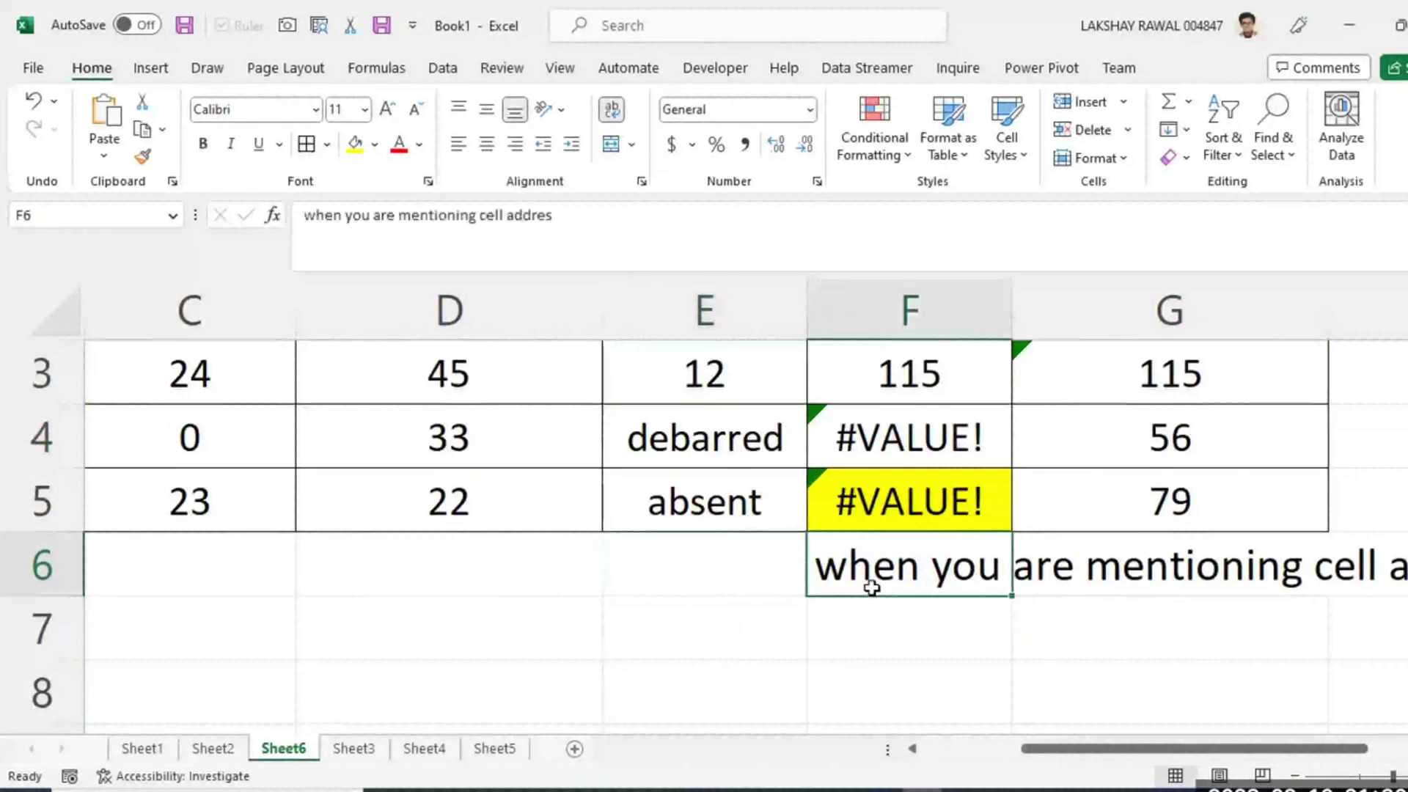
key("Delete")
Enter the centred heading "formula and function" in cell E7 below the marksheet.
key("Up")
key("Left")
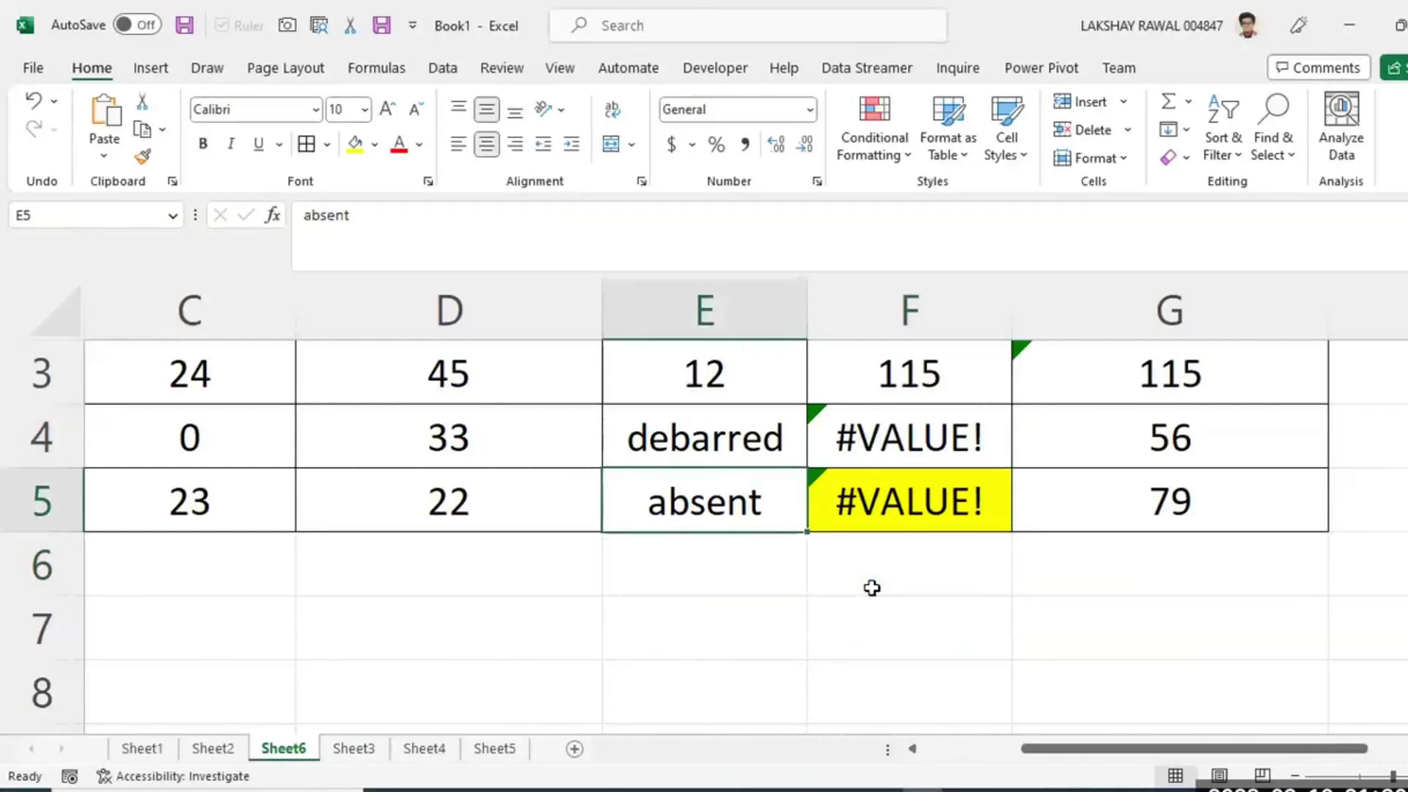
key("Down")
key("Down")
type("form")
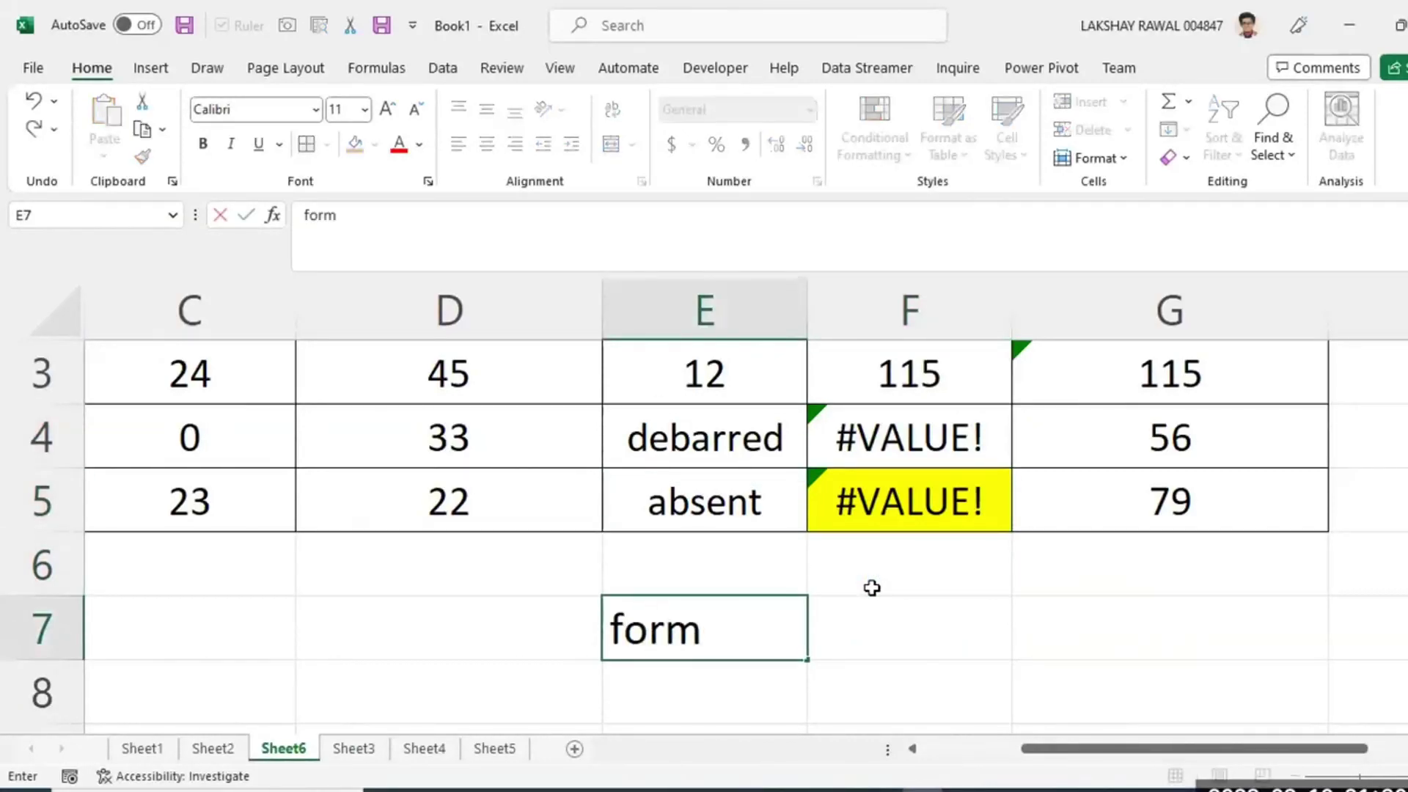
type("ula and")
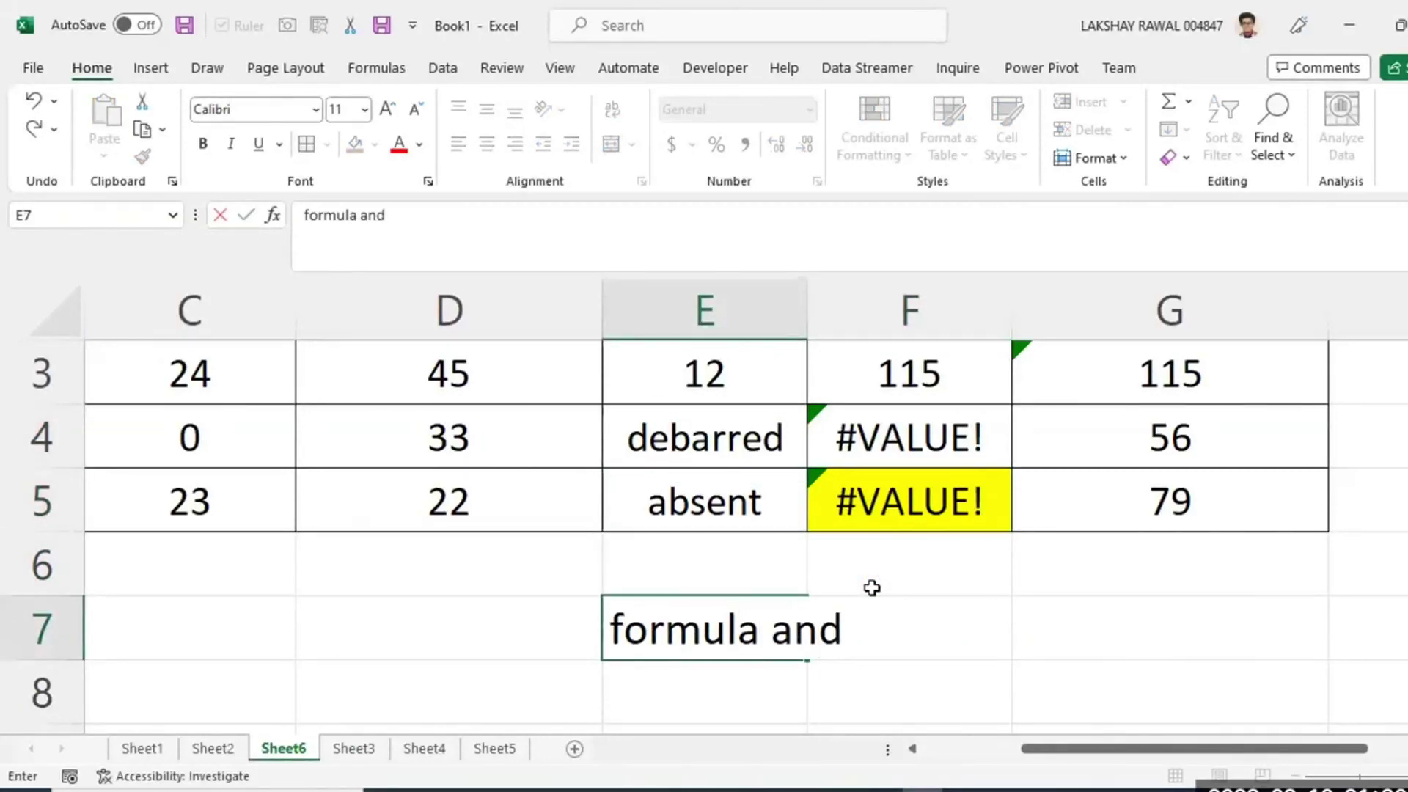
type(" function")
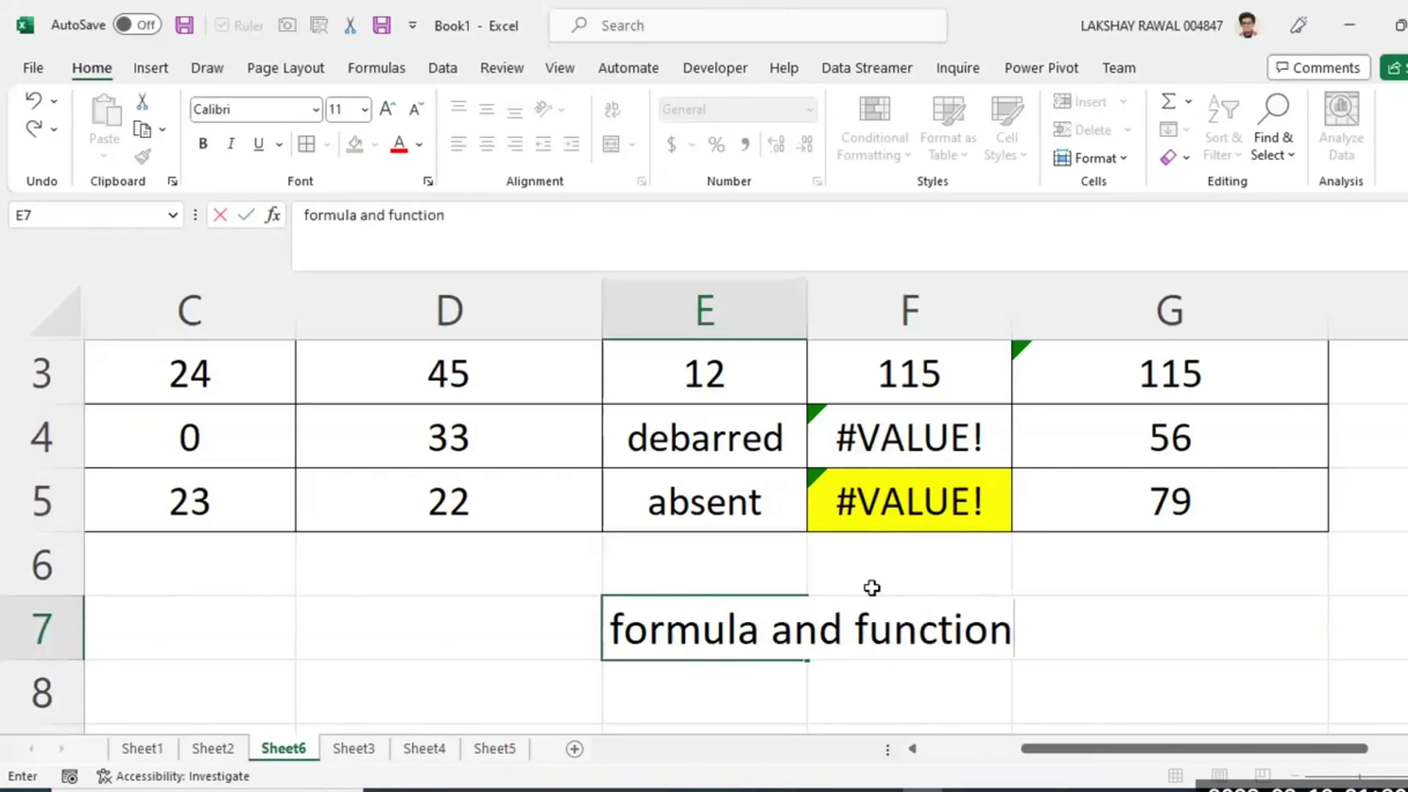
key("Return")
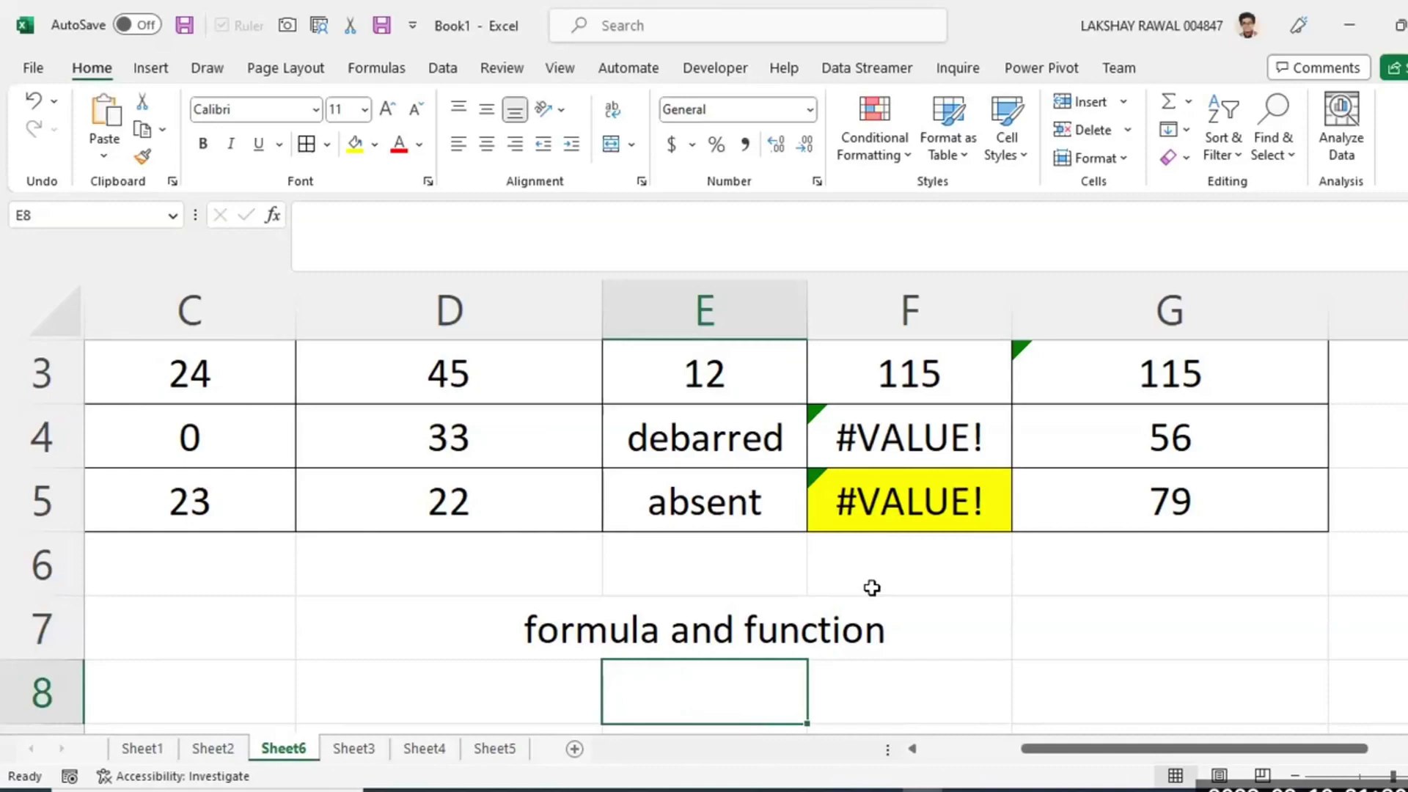
Enter the note "functions are predefined" in cell E8, under the "formula and function" heading.
type("func")
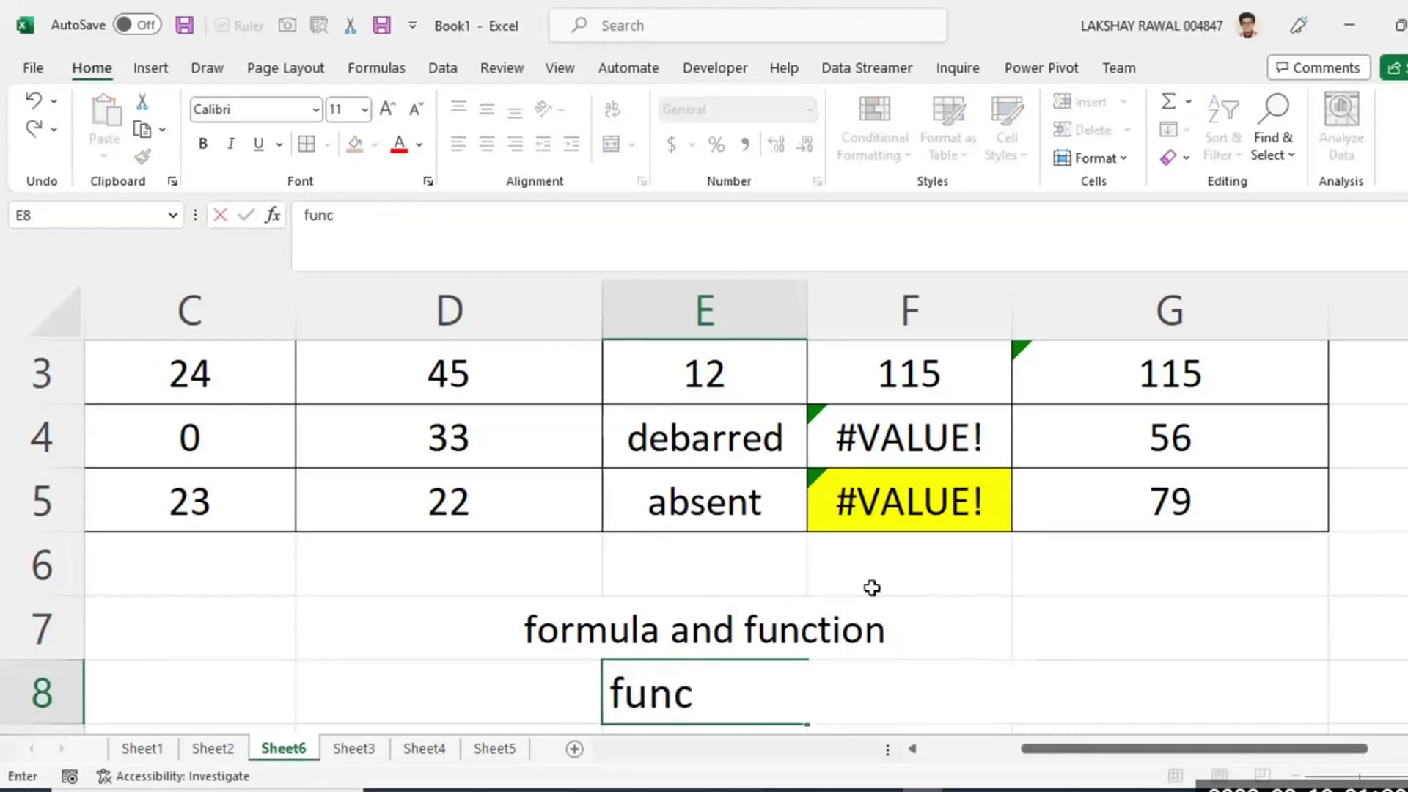
type("tions are p")
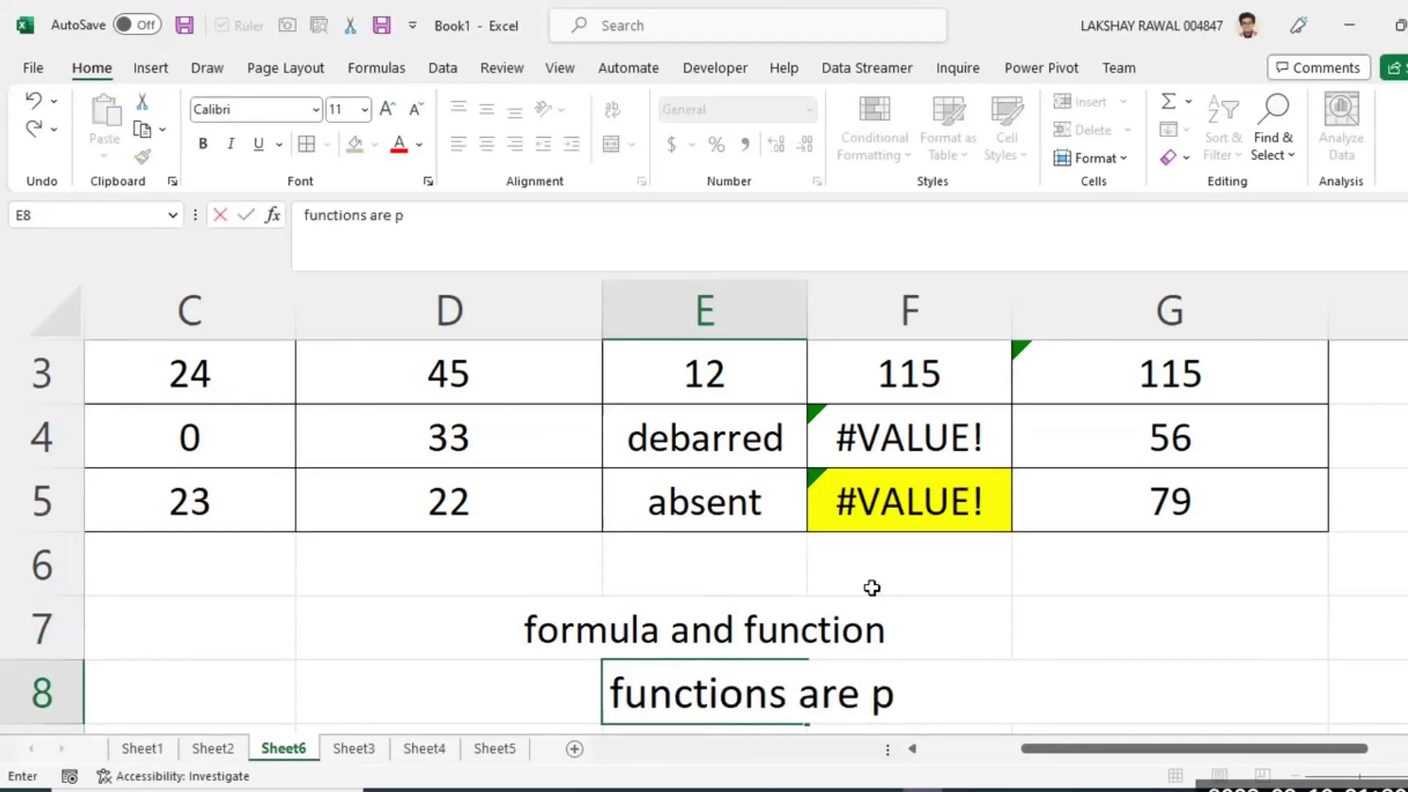
type("redefined")
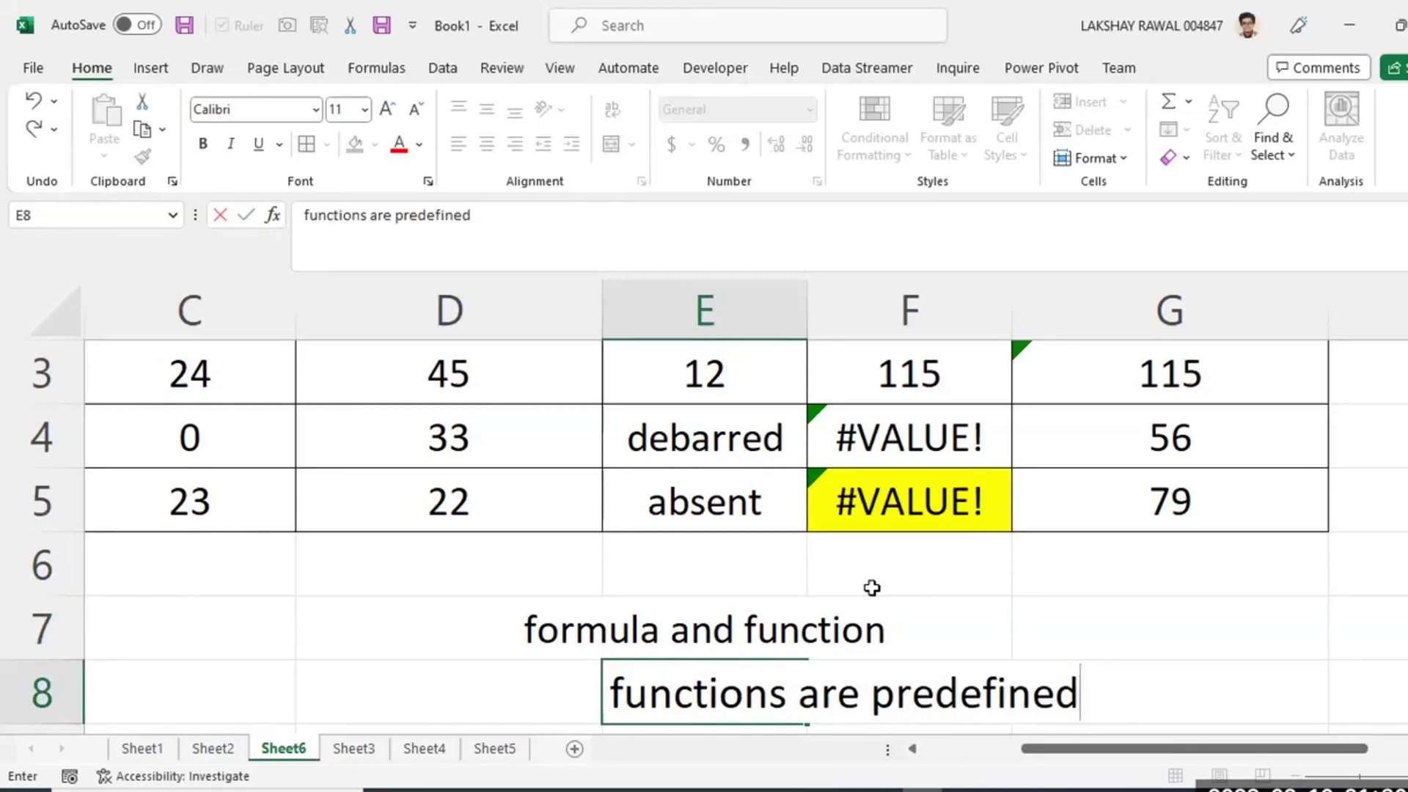
key("Return")
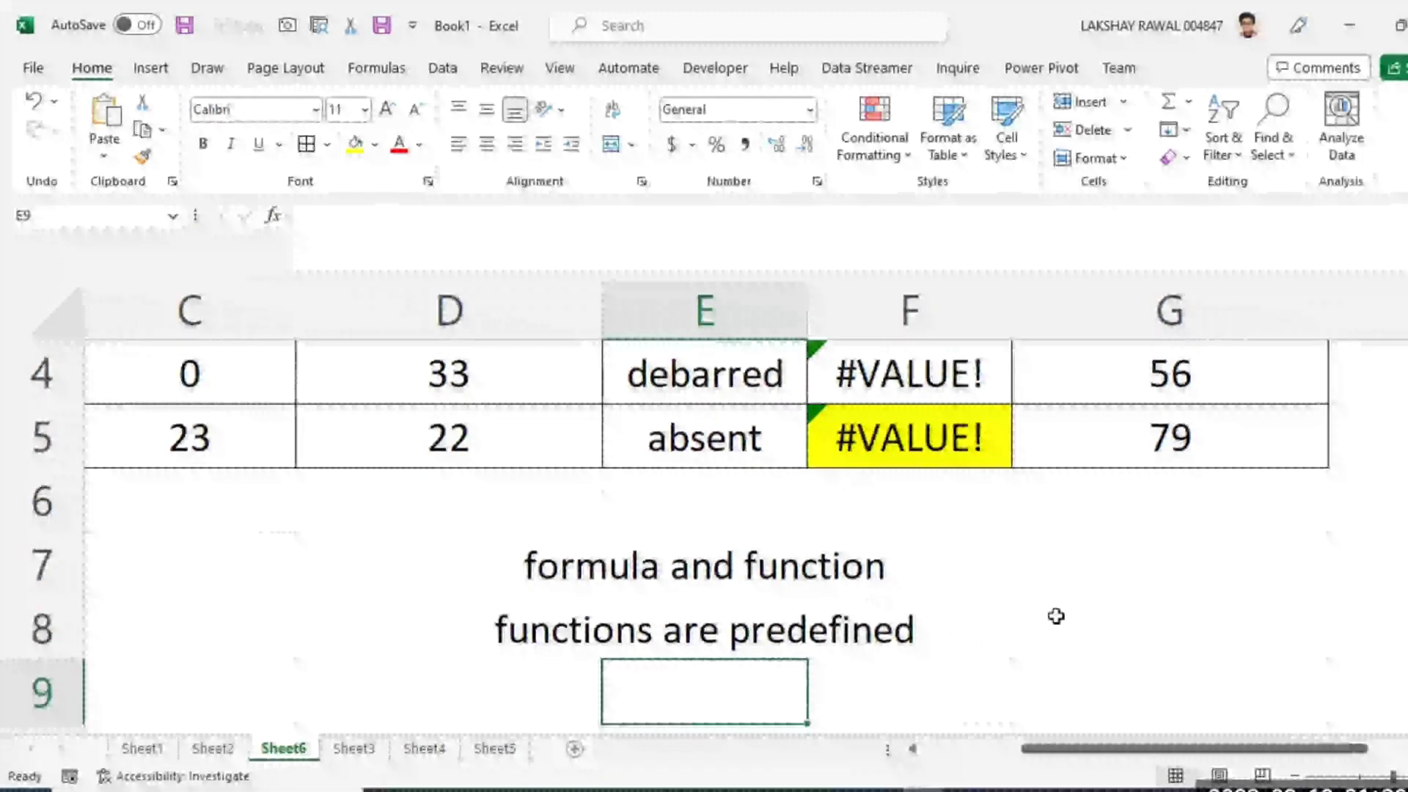
Highlight the SUM function name within G3's formula and compare it with the cell-by-cell addition formula in F3.
scroll(1133, 456, "up", 1)
double_click(1173, 493)
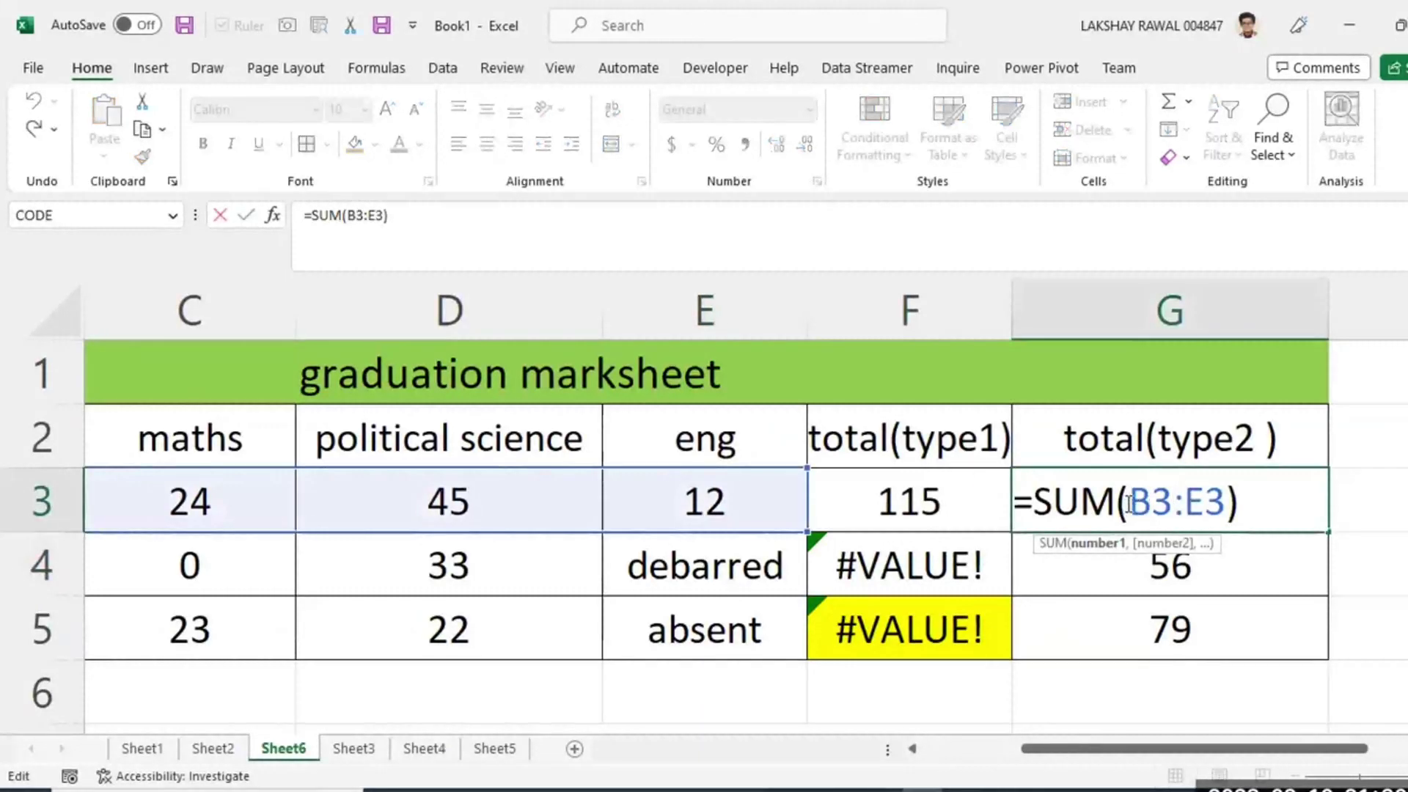
left_click_drag(1130, 502, 1032, 506)
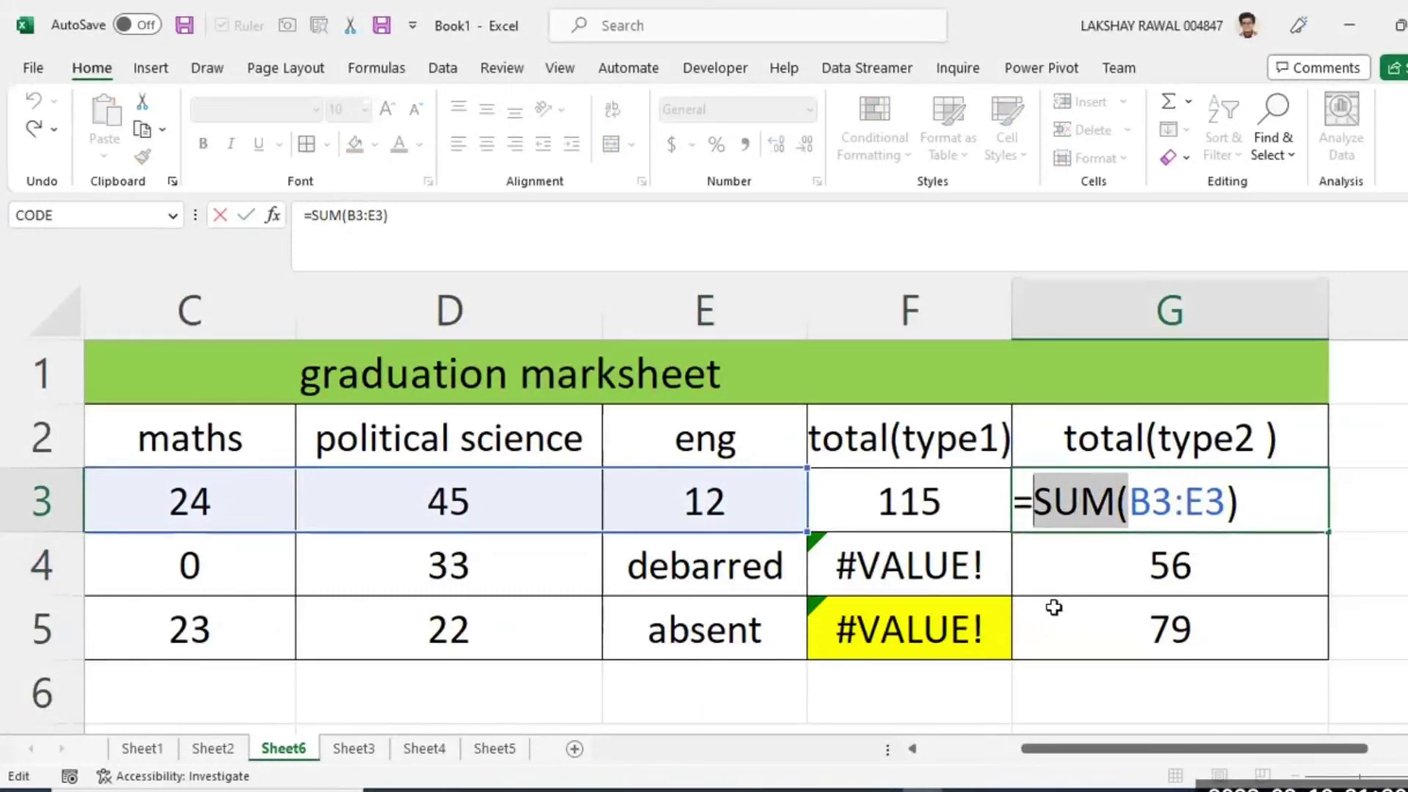
key("Return")
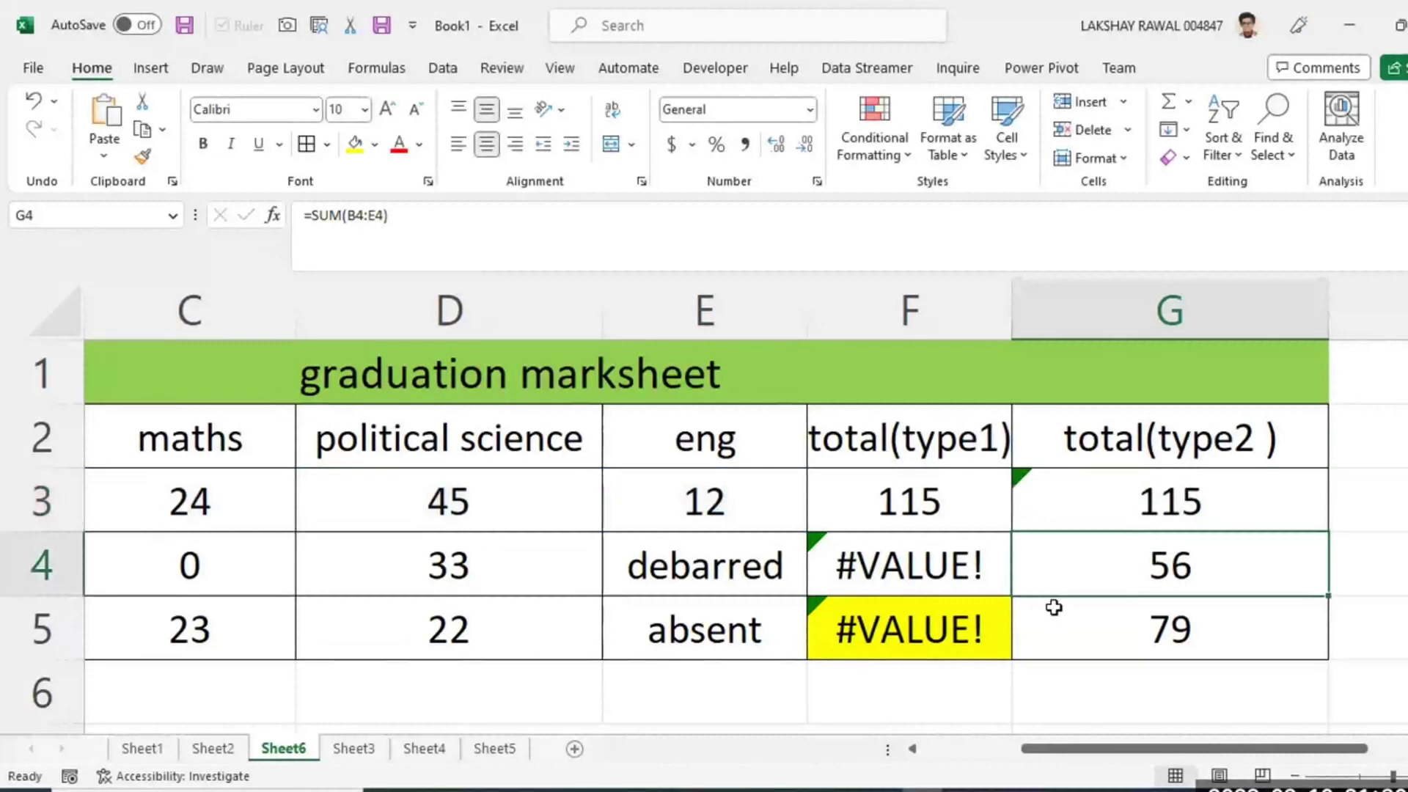
scroll(905, 704, "down", 2)
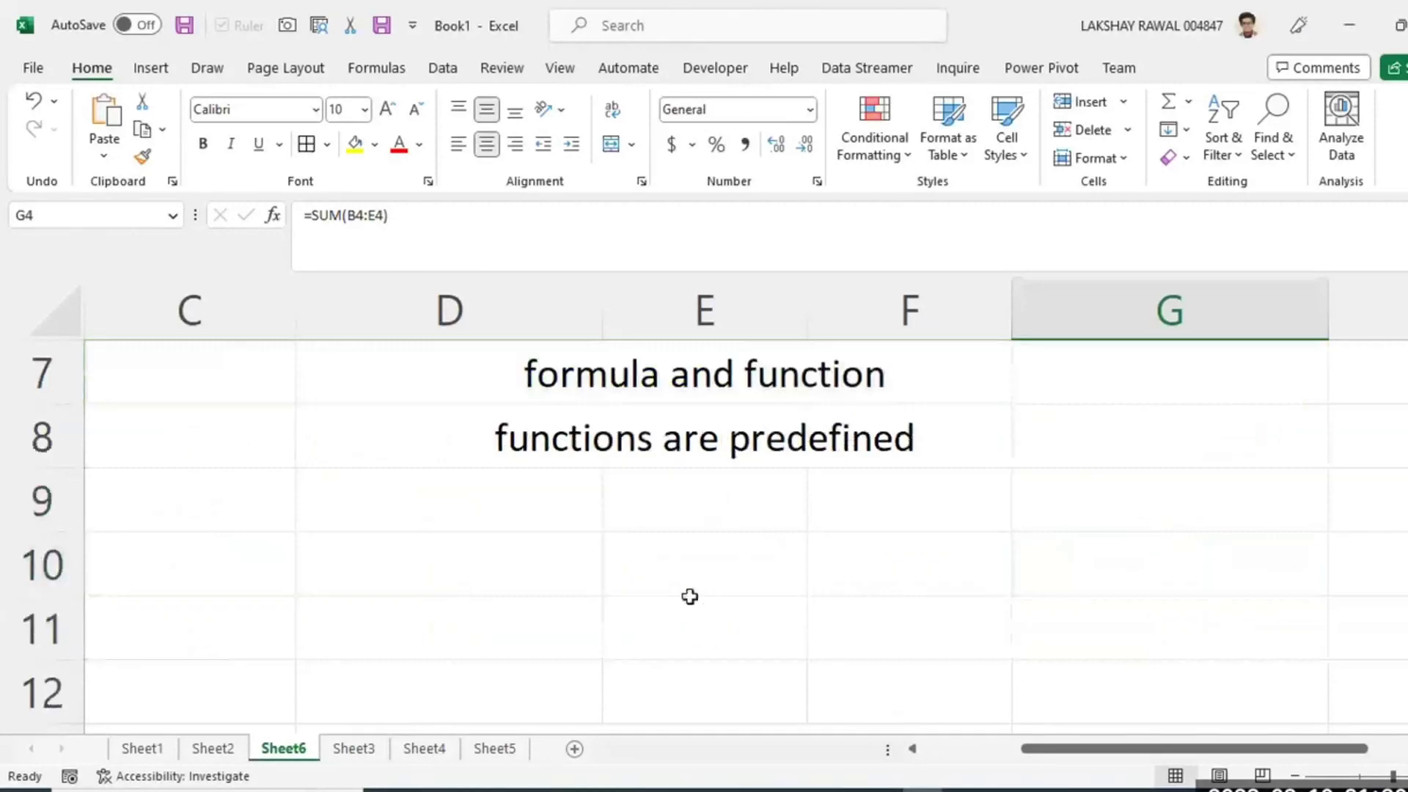
left_click(574, 522)
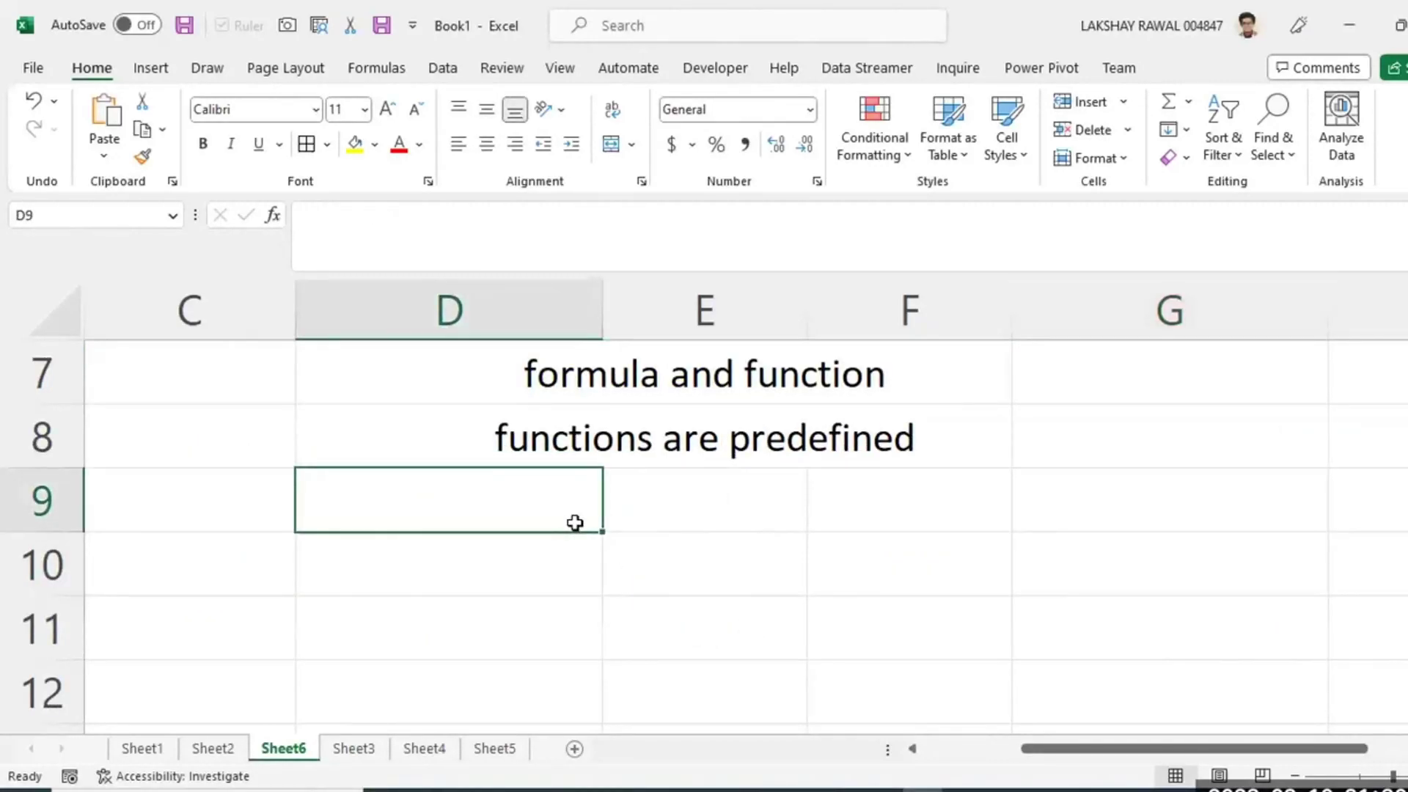
scroll(740, 491, "up", 2)
left_click(938, 499)
double_click(933, 519)
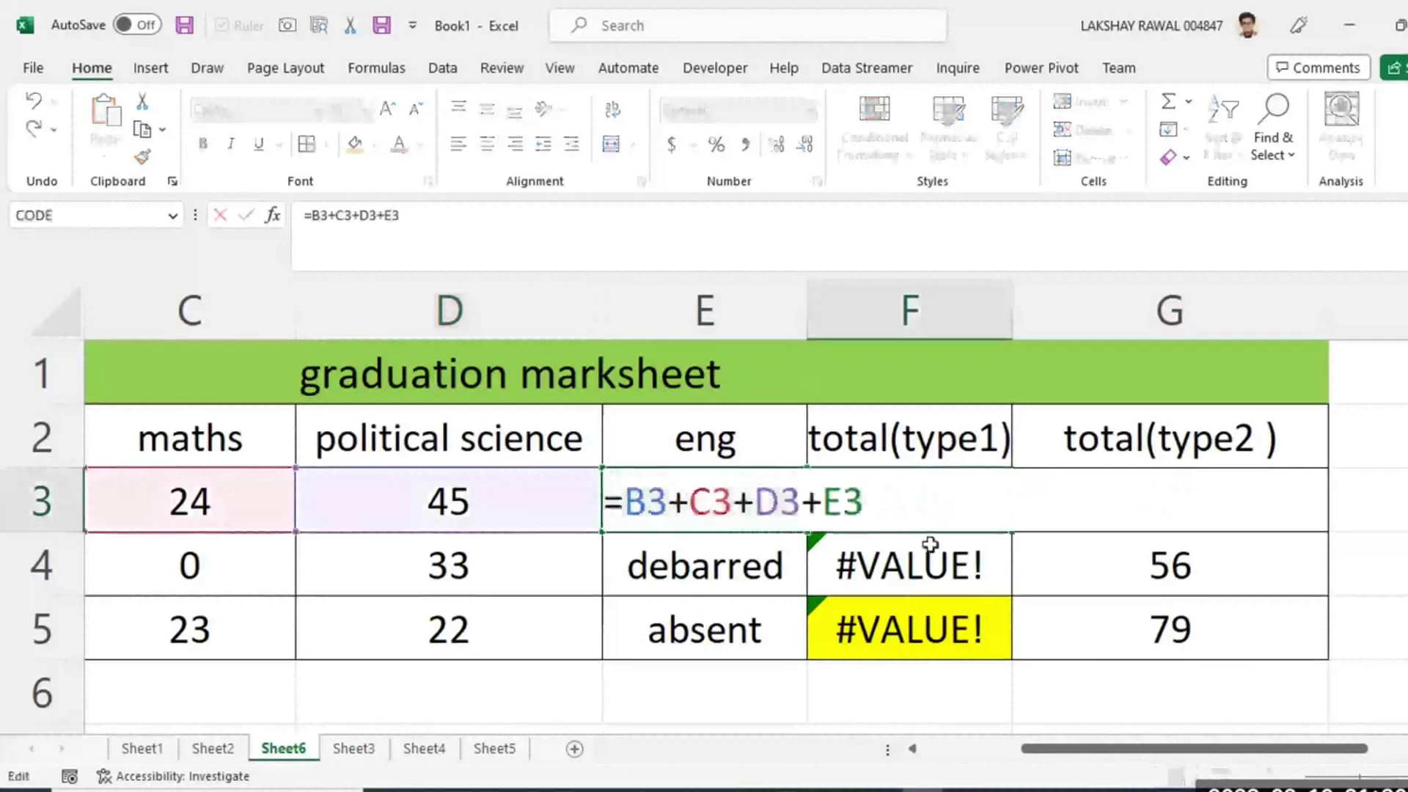
key("Return")
Draft the custom example formula =c3-d3/e9 in cell E11, highlight its cell references, and discard the entry.
scroll(829, 509, "down", 3)
left_click(739, 436)
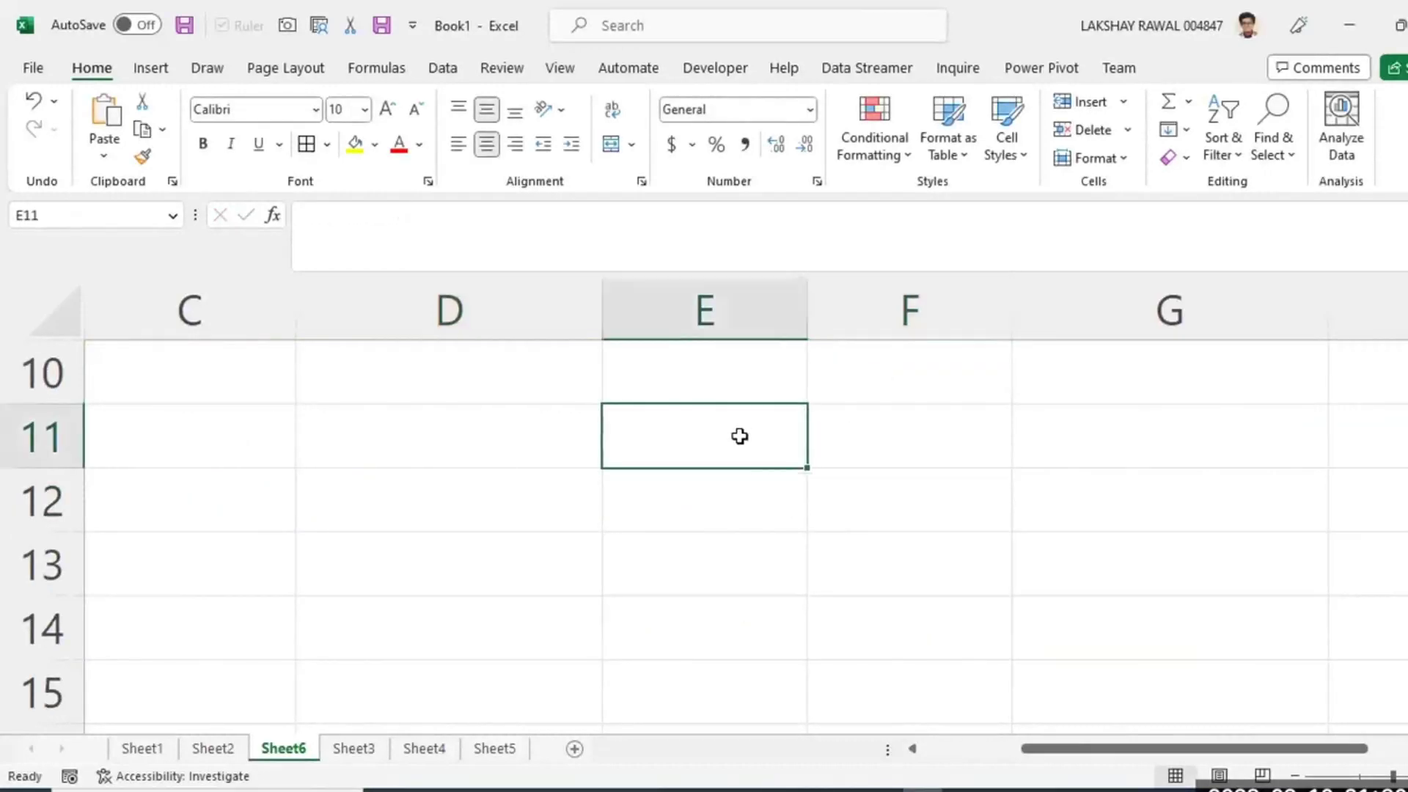
type("=")
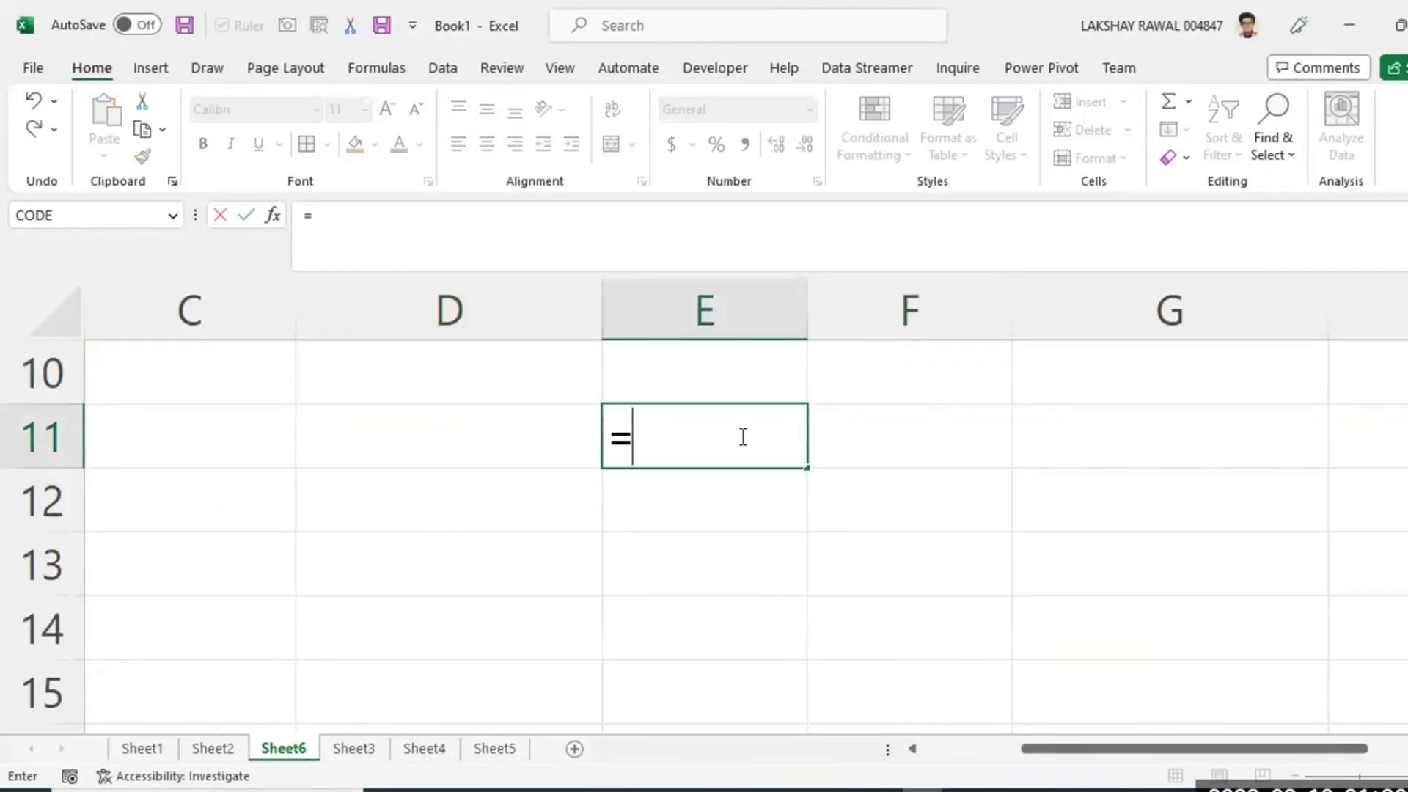
type("c3-")
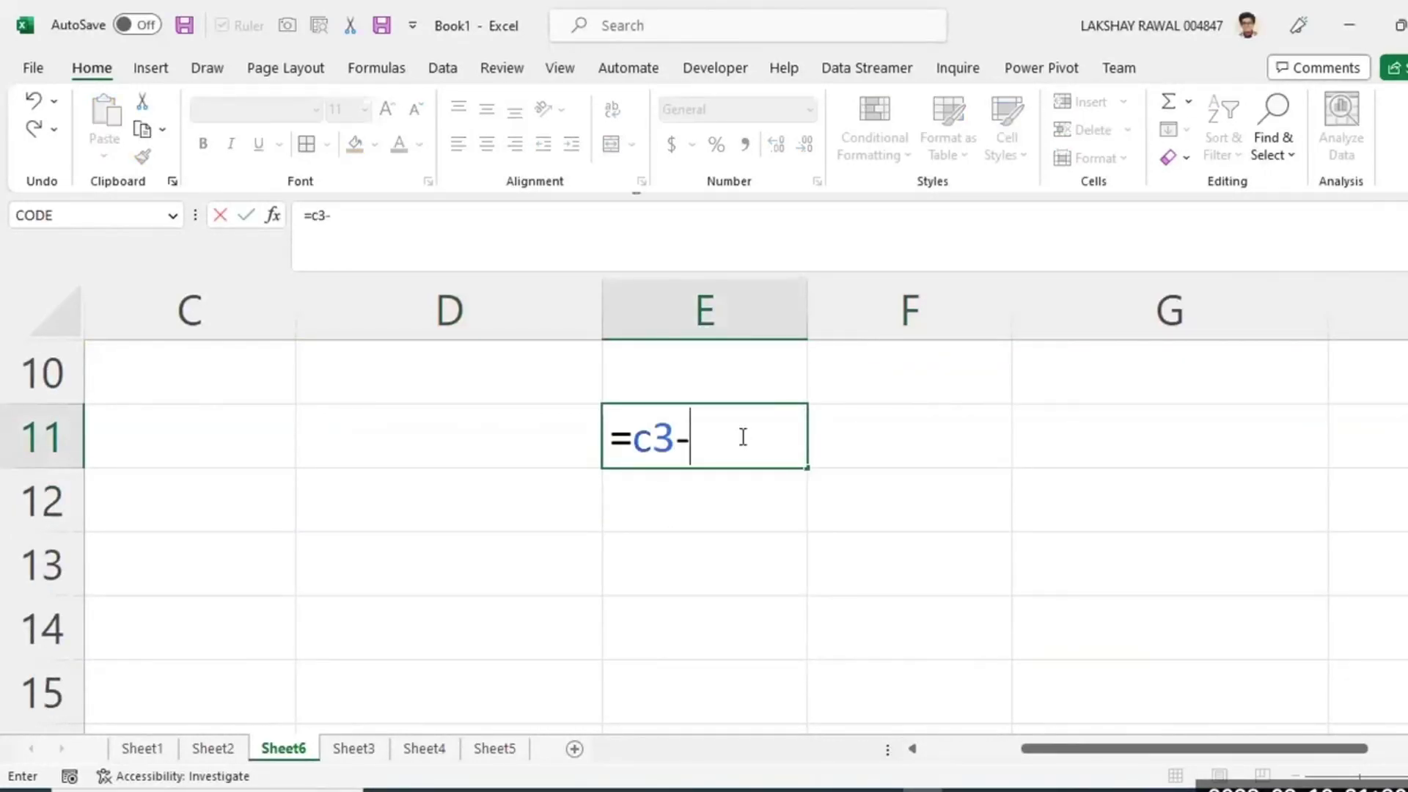
type("d3/e3")
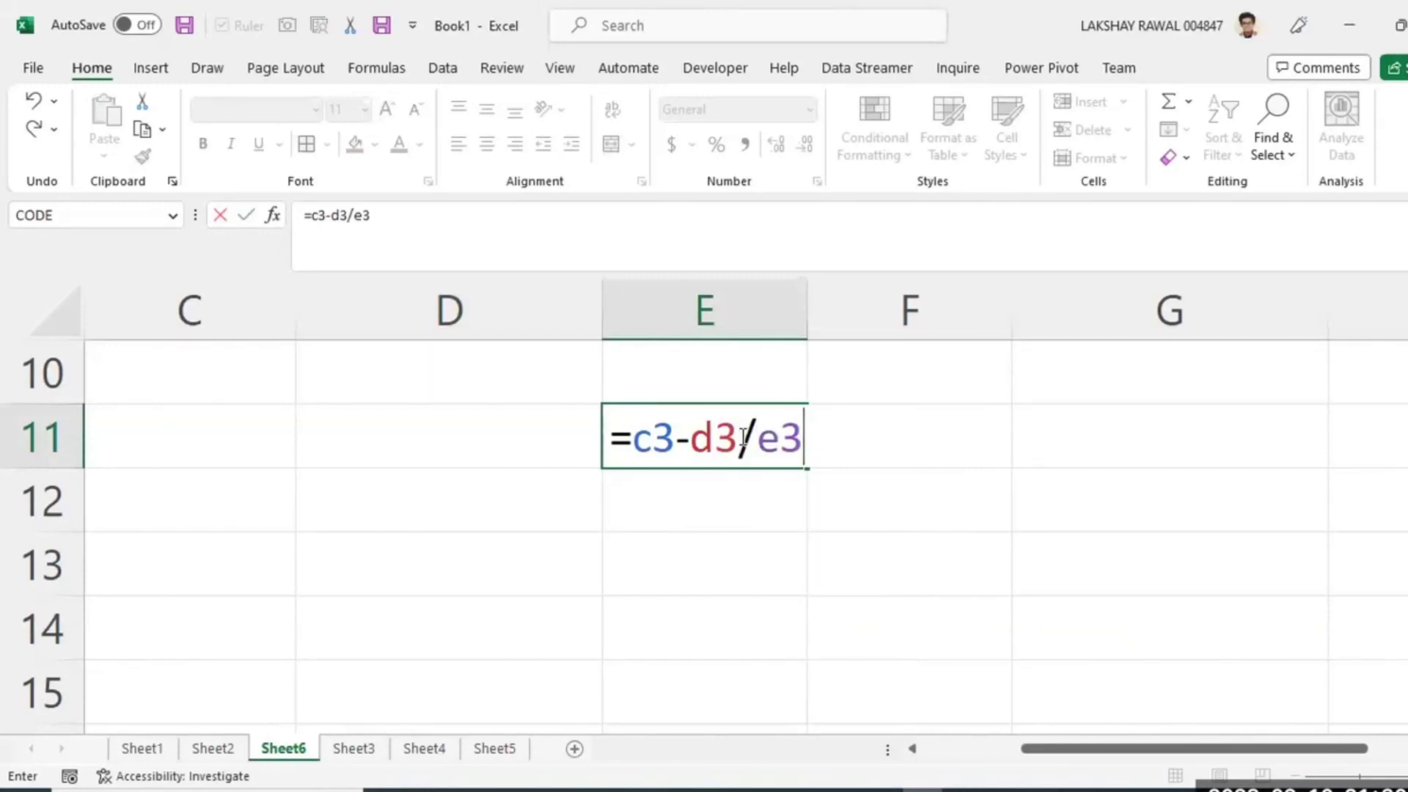
key("BackSpace")
type("3")
key("BackSpace")
type("2")
key("BackSpace")
type("5")
key("BackSpace")
type("9")
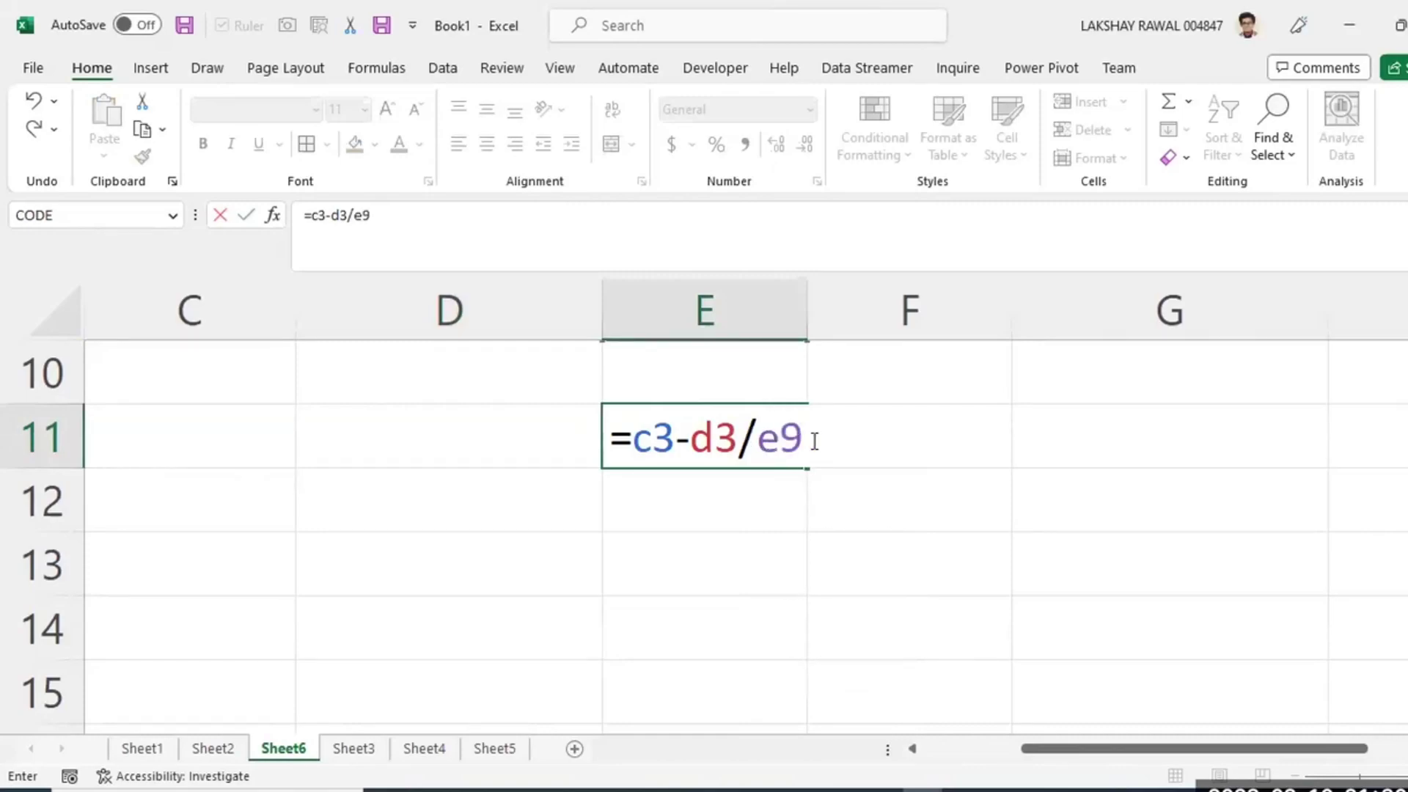
left_click_drag(810, 437, 629, 449)
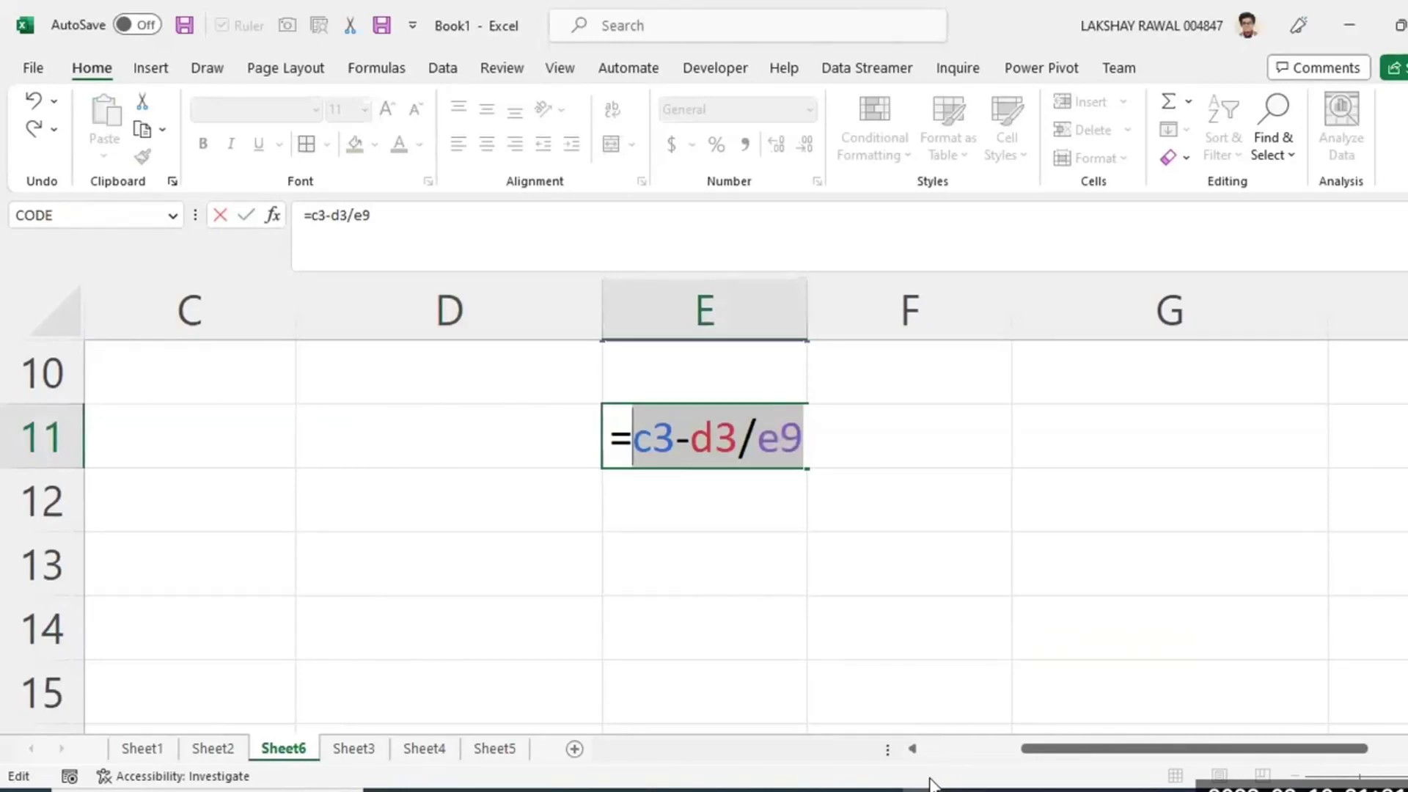
key("Escape")
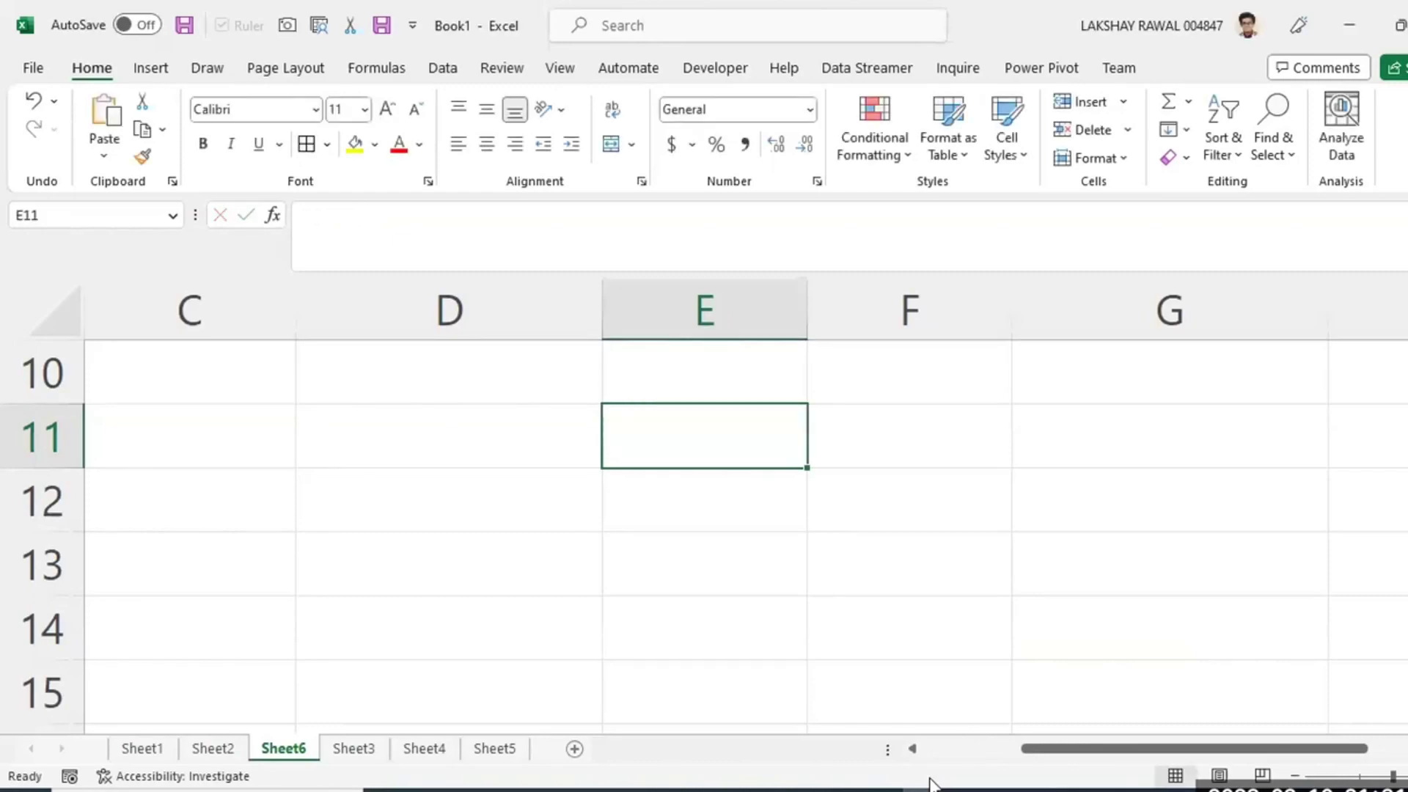
Enter the note "formula is user defined" in cell D9, below the note about functions.
left_click(1100, 648)
scroll(958, 658, "up", 3)
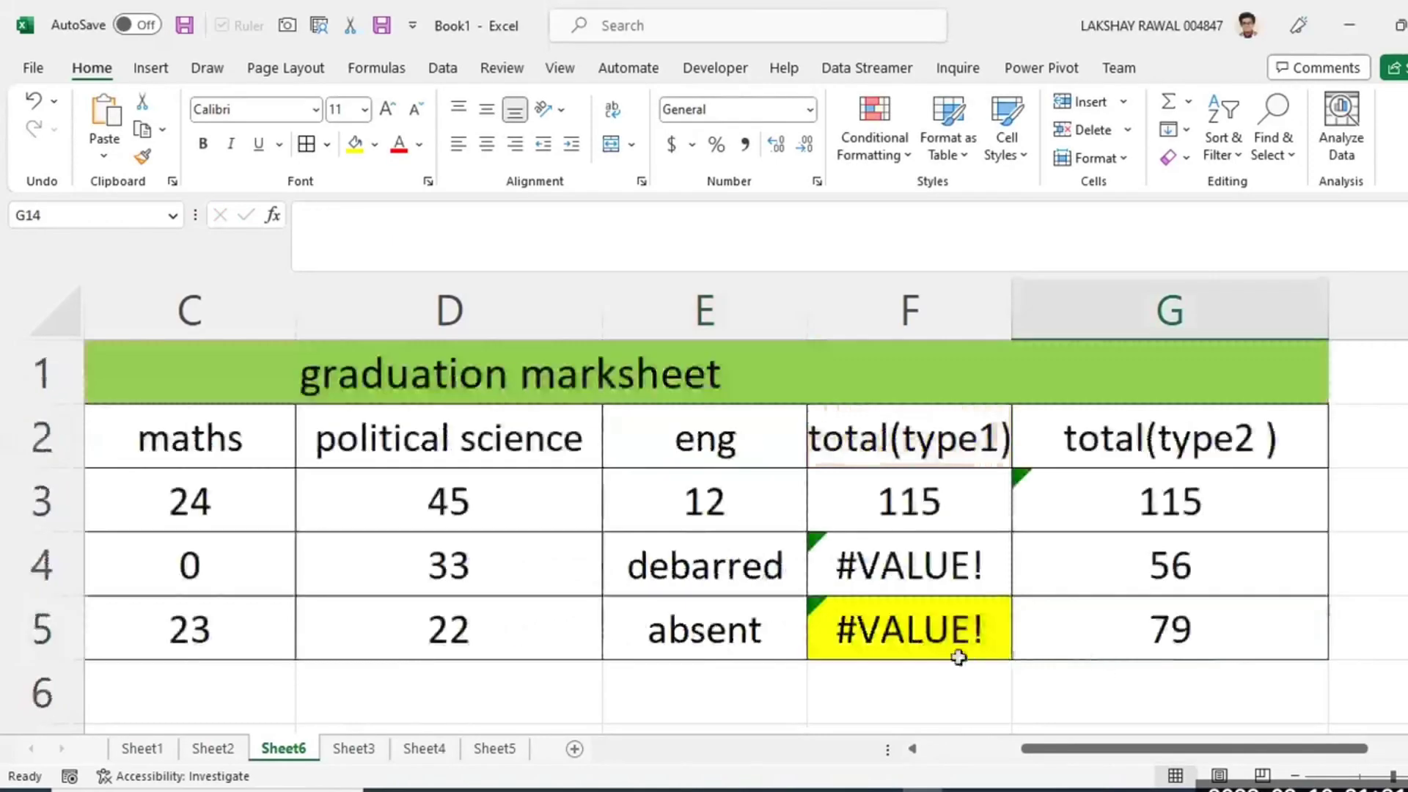
scroll(959, 658, "down", 2)
left_click(583, 511)
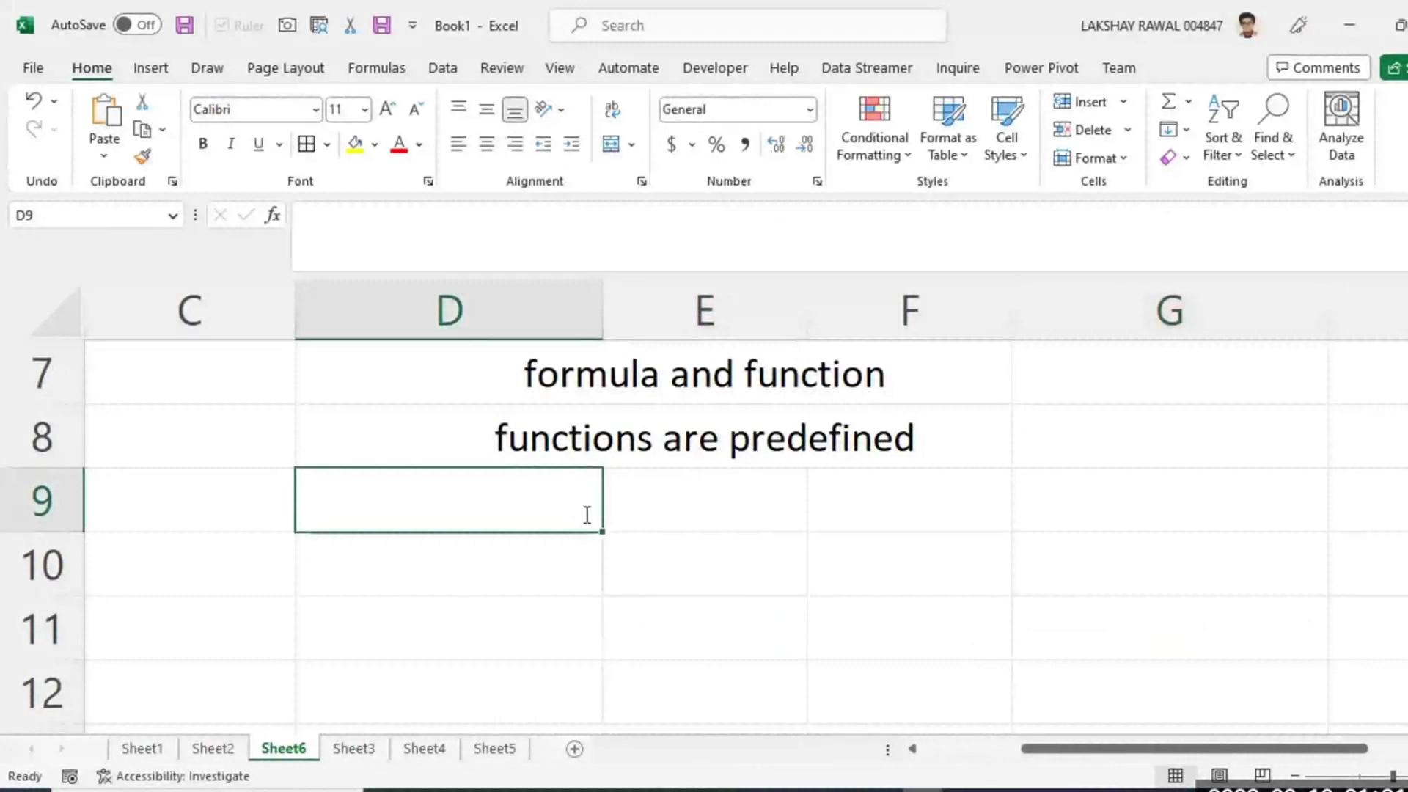
type("formula i")
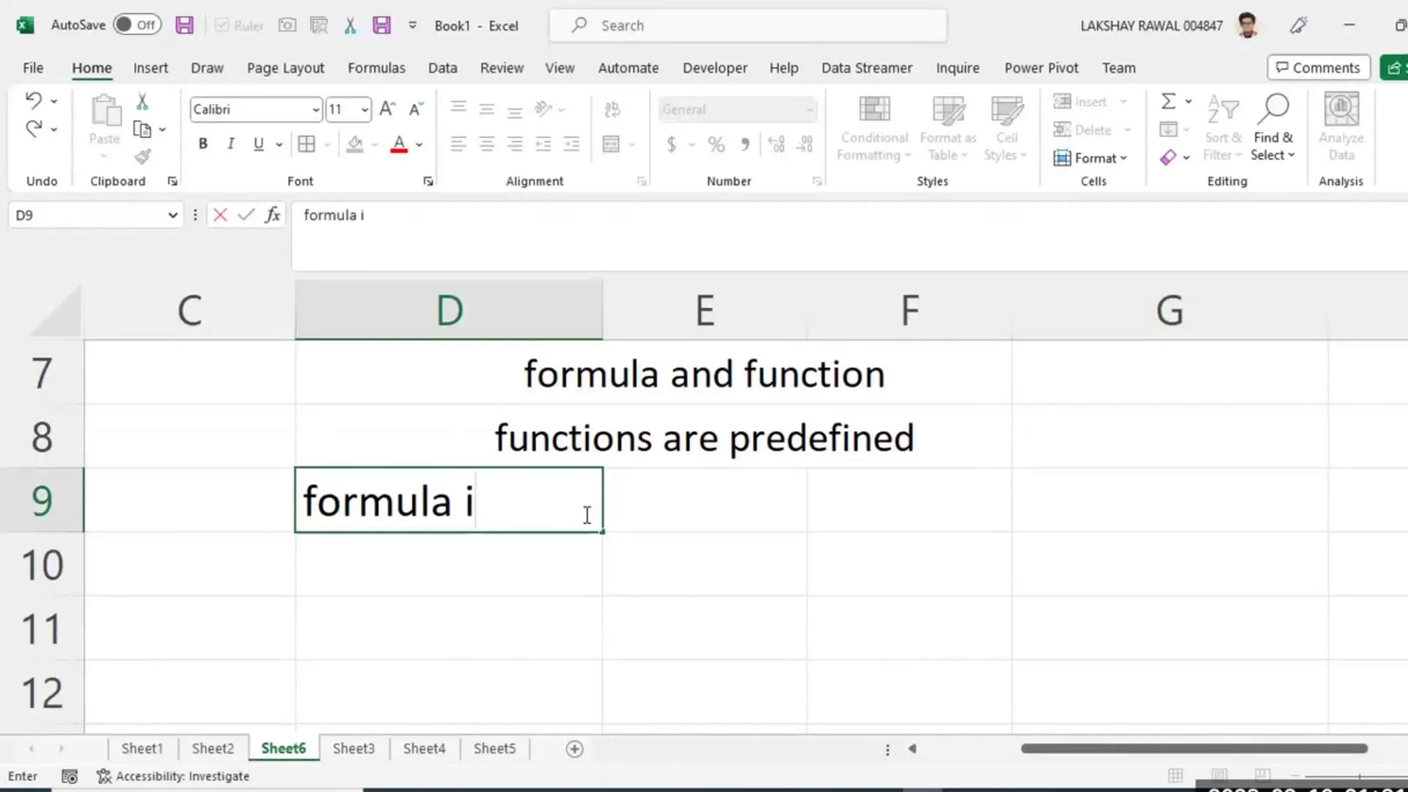
type("s user define")
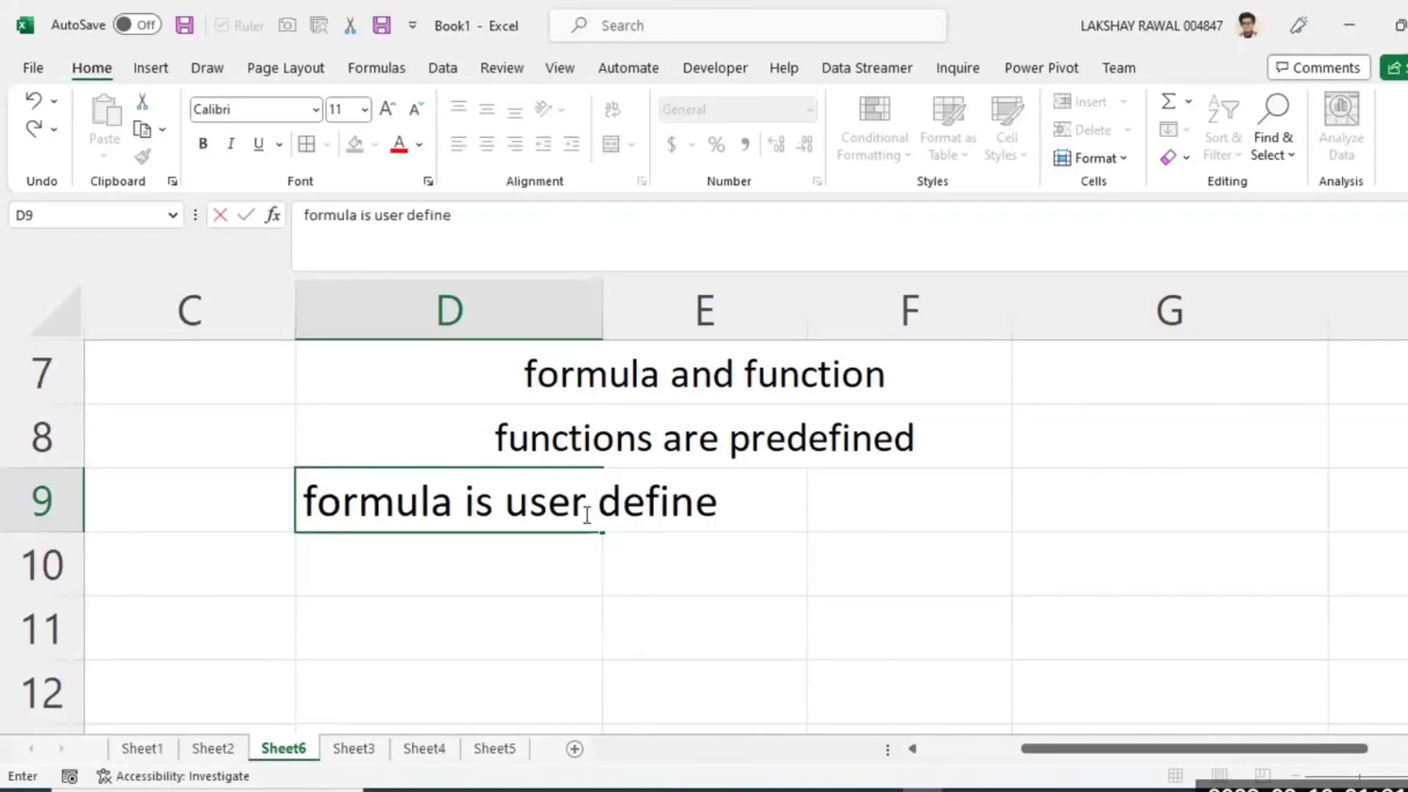
type("d")
left_click(713, 612)
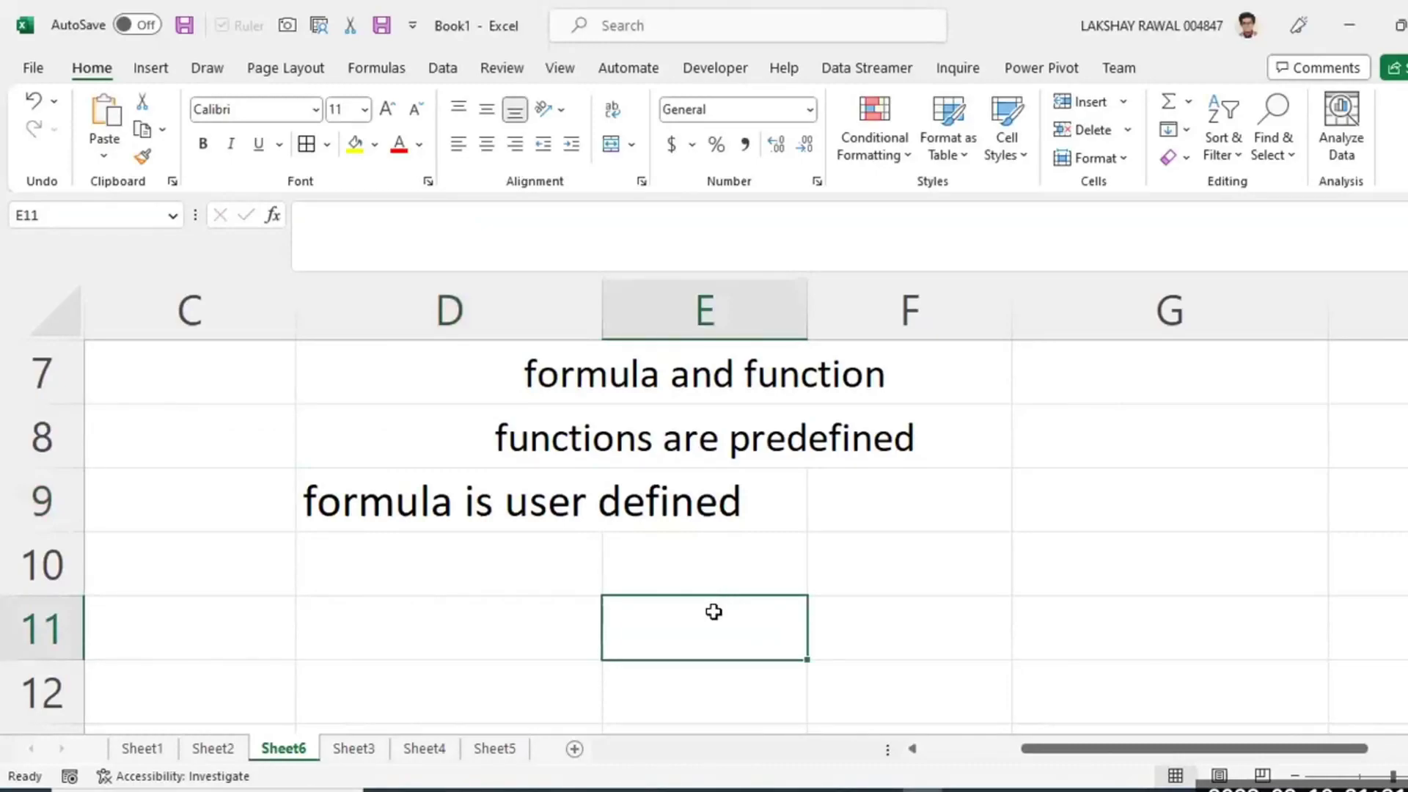
Enter the function examples "sum,max,min...." in cell G8, beside the note about predefined functions.
left_click(550, 434)
left_click(1047, 436)
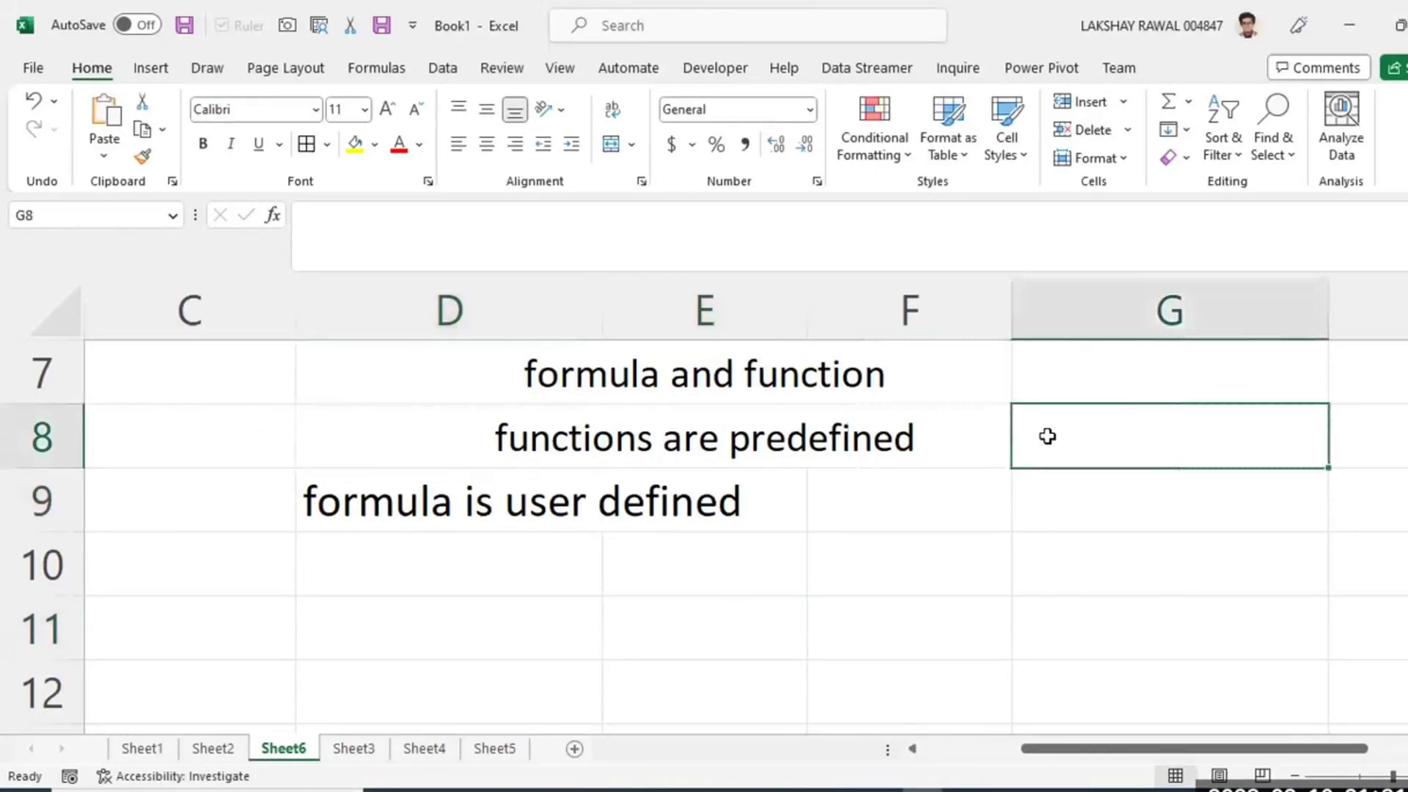
type("sum")
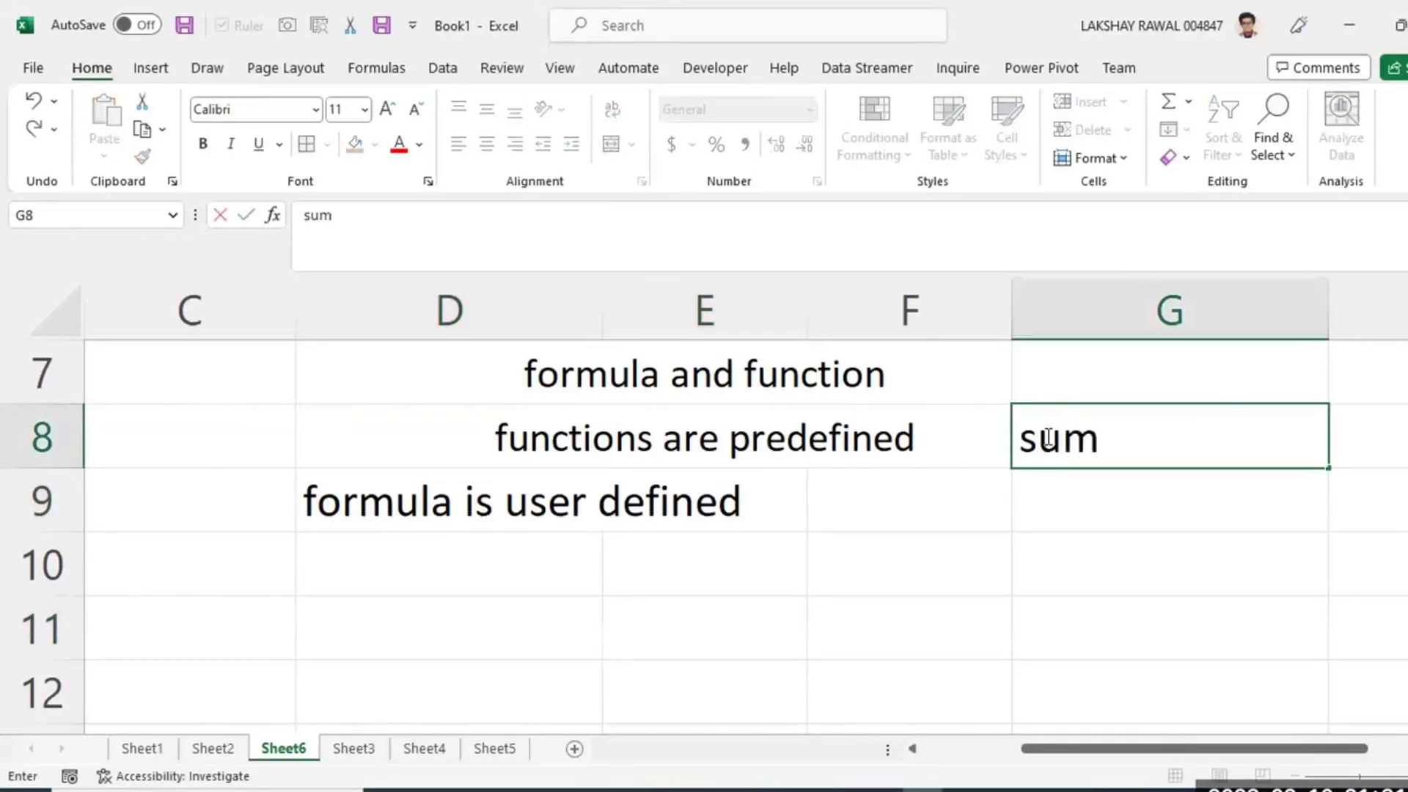
type(",max,")
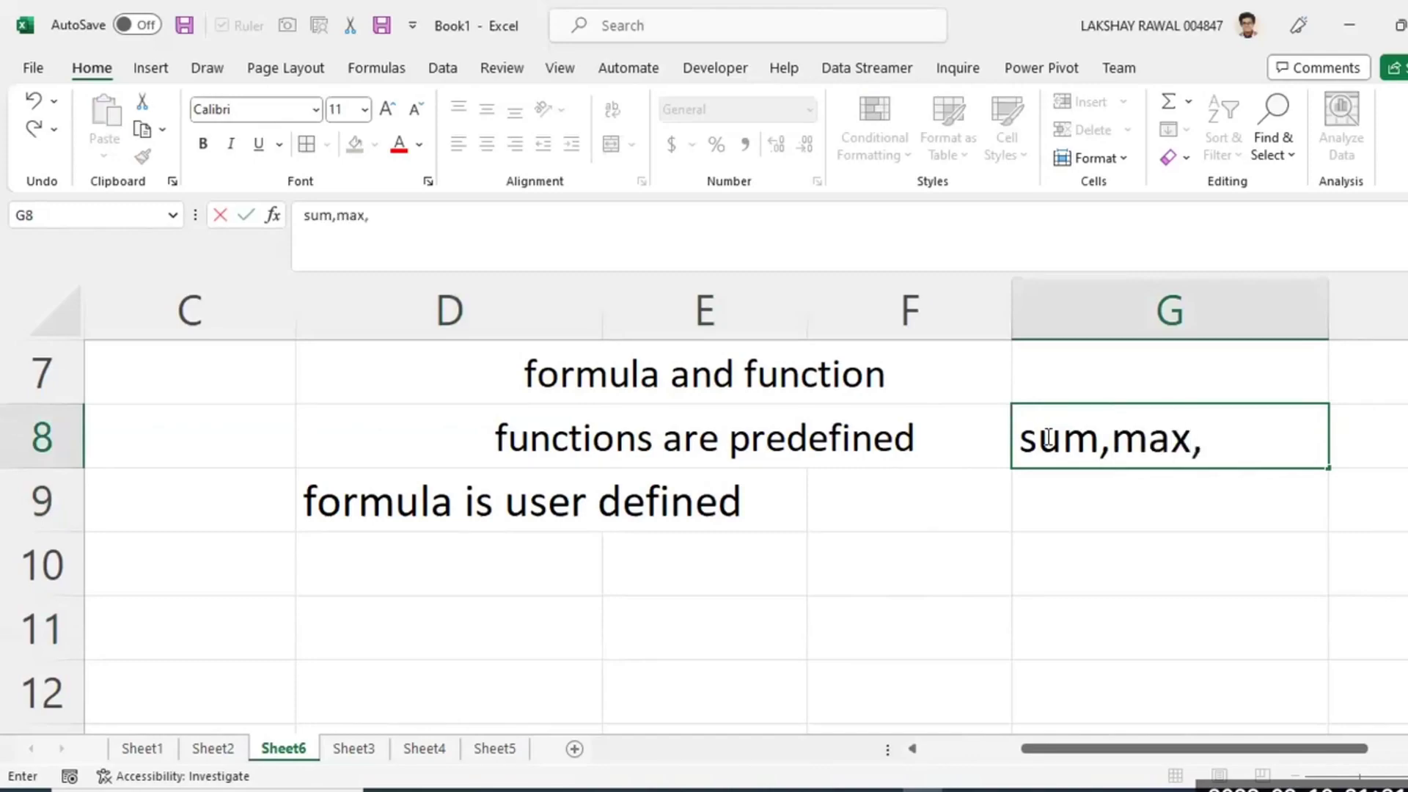
type("min")
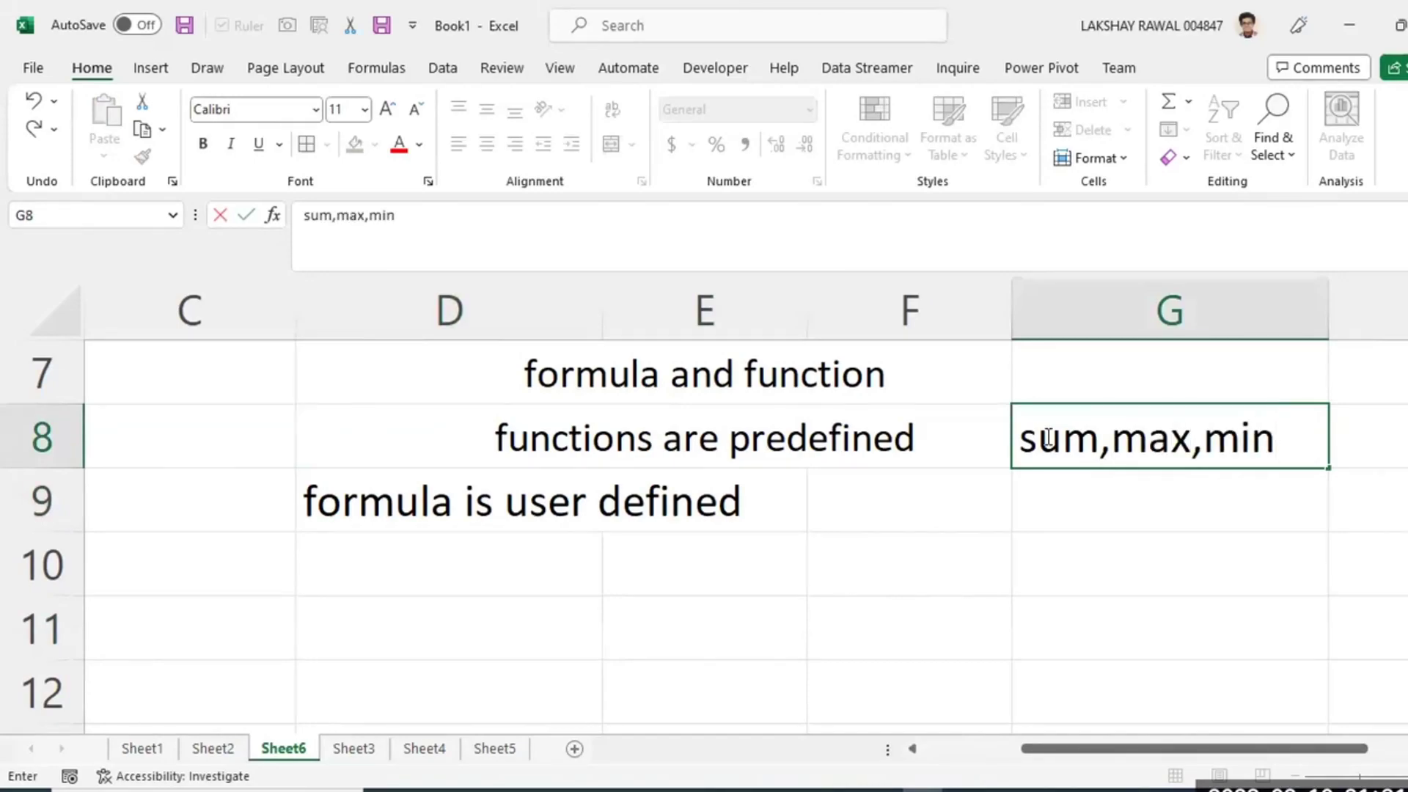
type("....")
left_click(1101, 503)
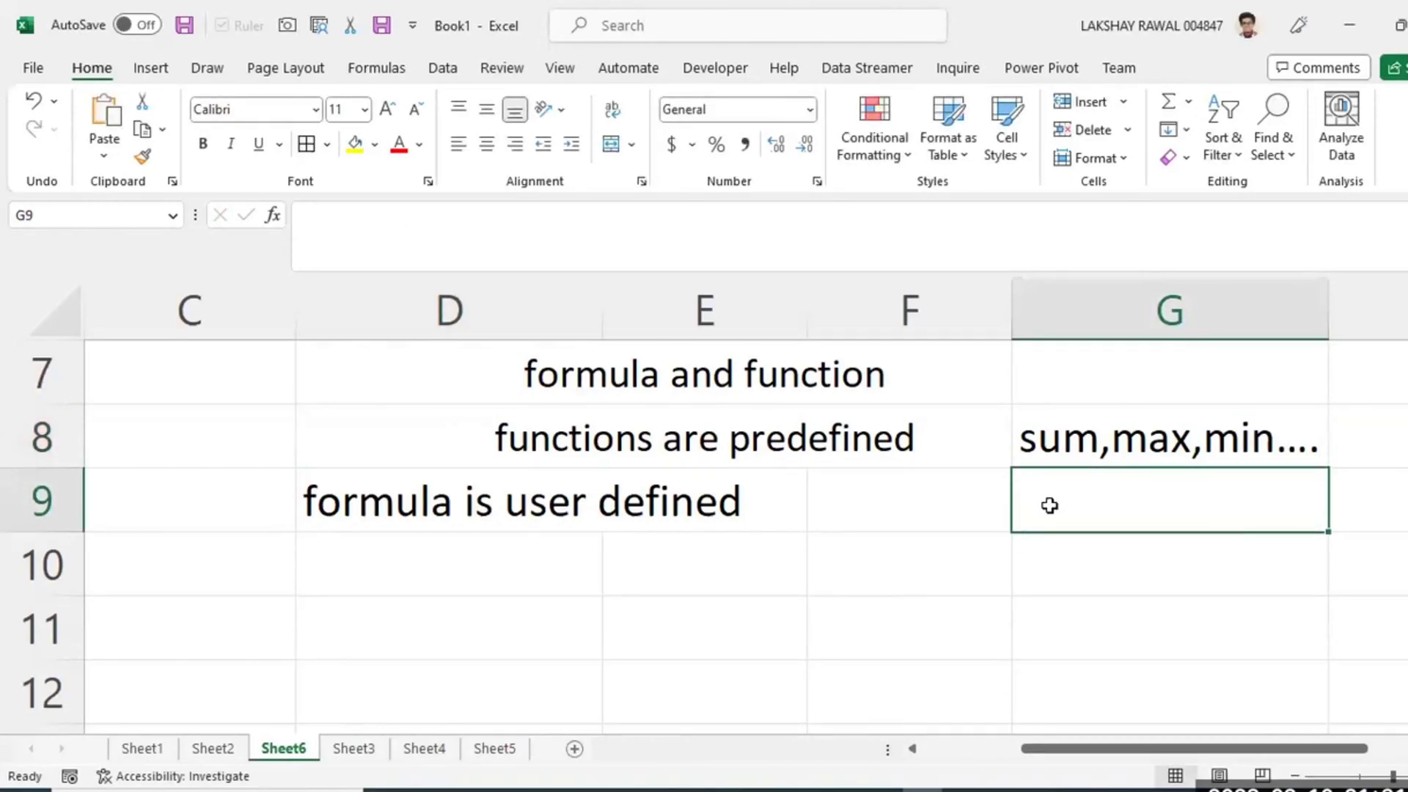
Review the two total columns in F3:G5 and enter a "%" column heading in cell H2.
scroll(1050, 505, "up", 2)
left_click_drag(982, 510, 1137, 619)
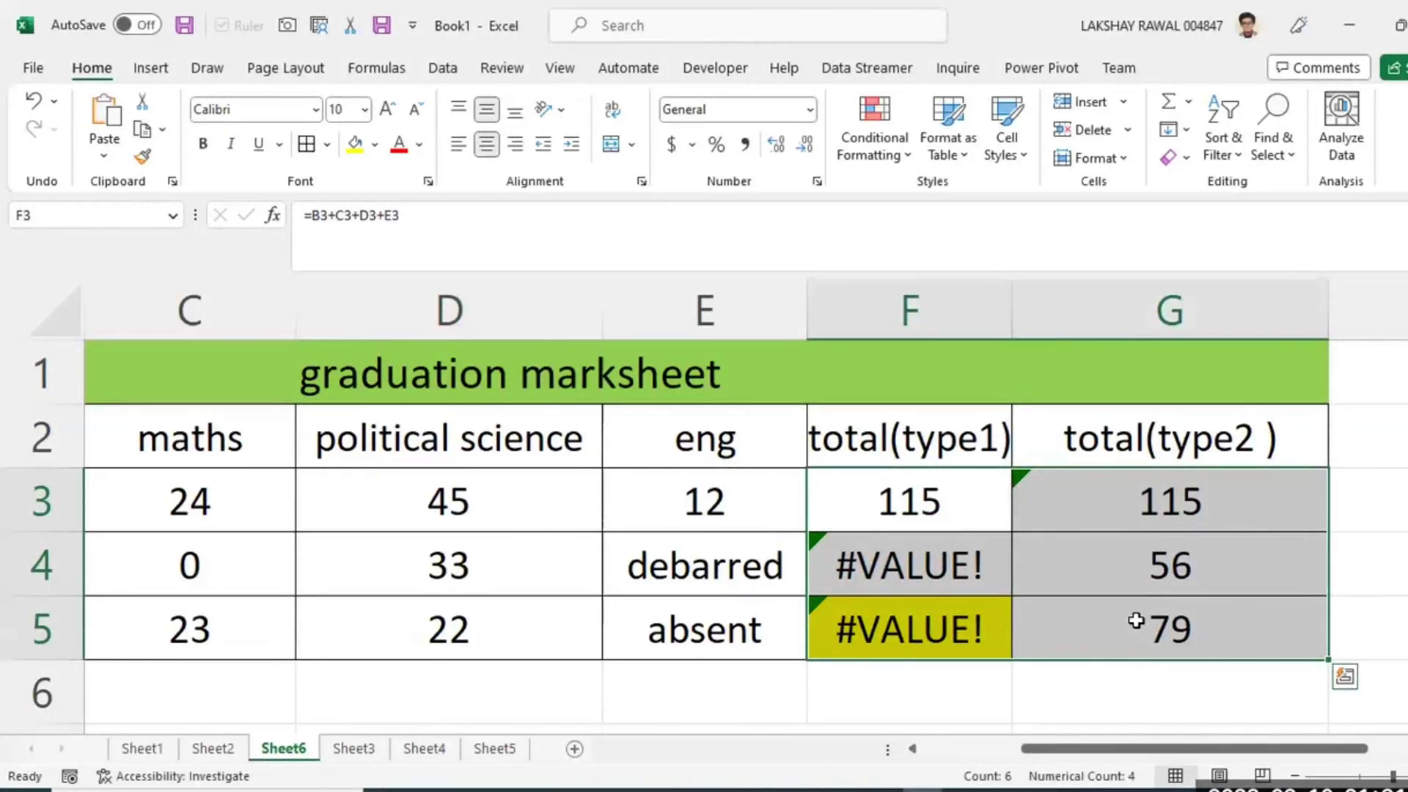
left_click(1343, 451)
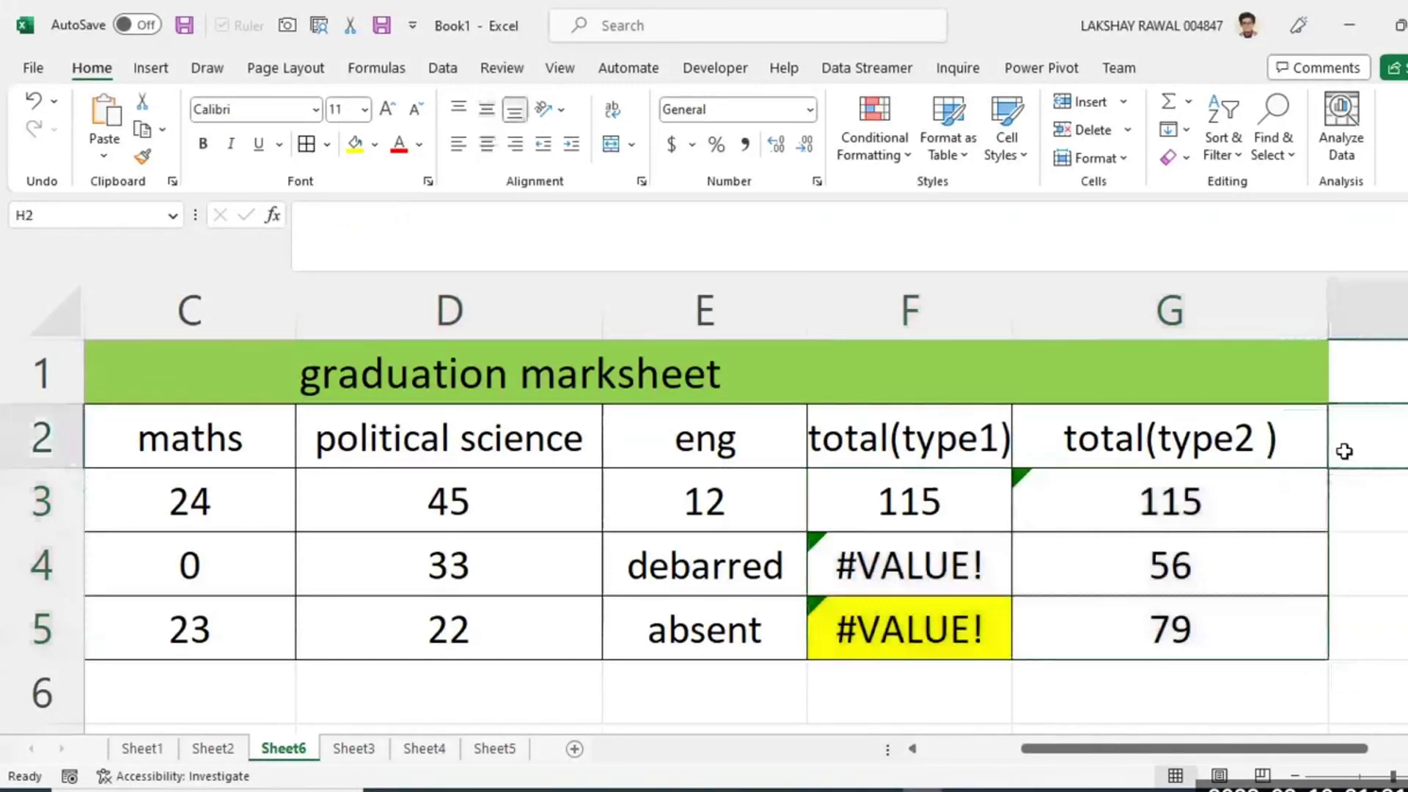
scroll(1343, 451, "right", 2)
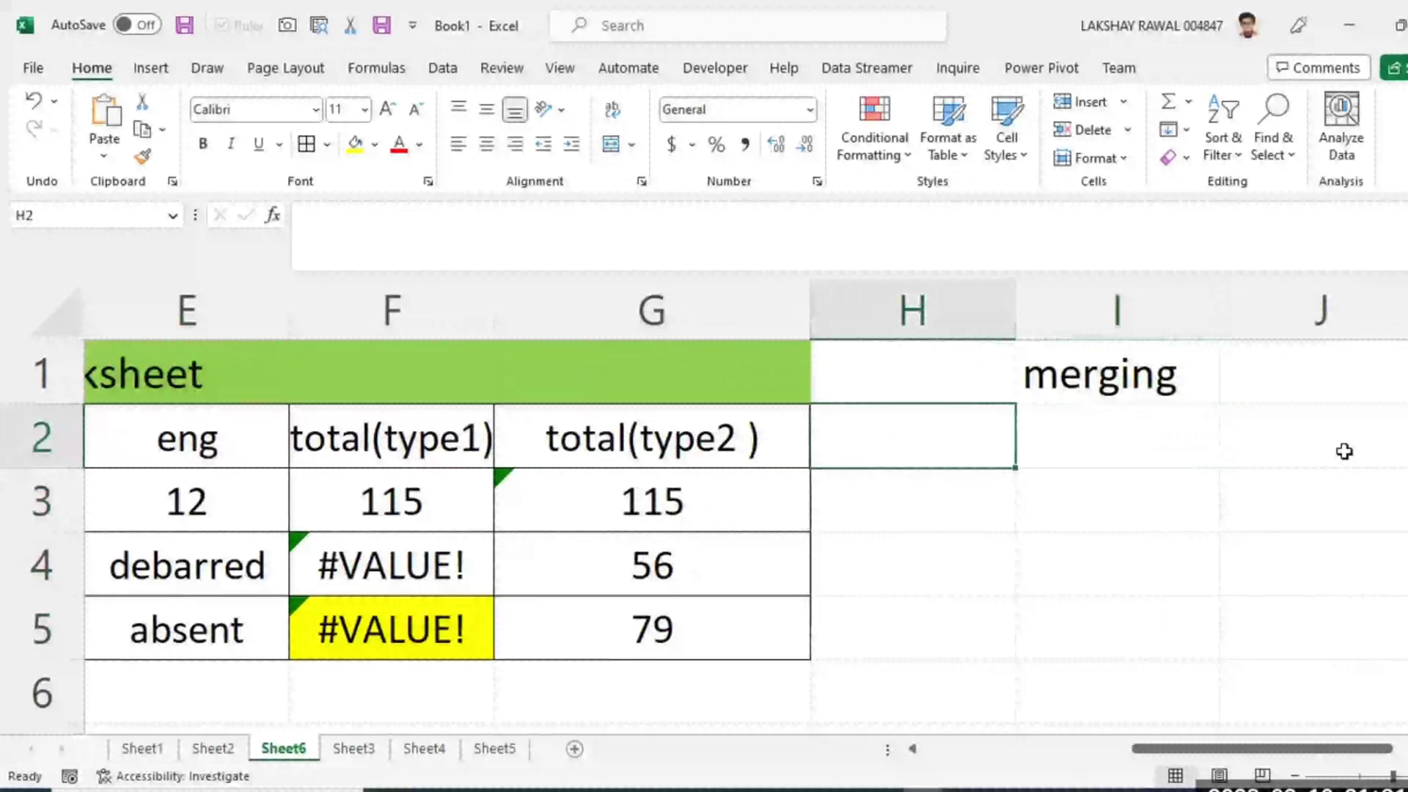
type("%")
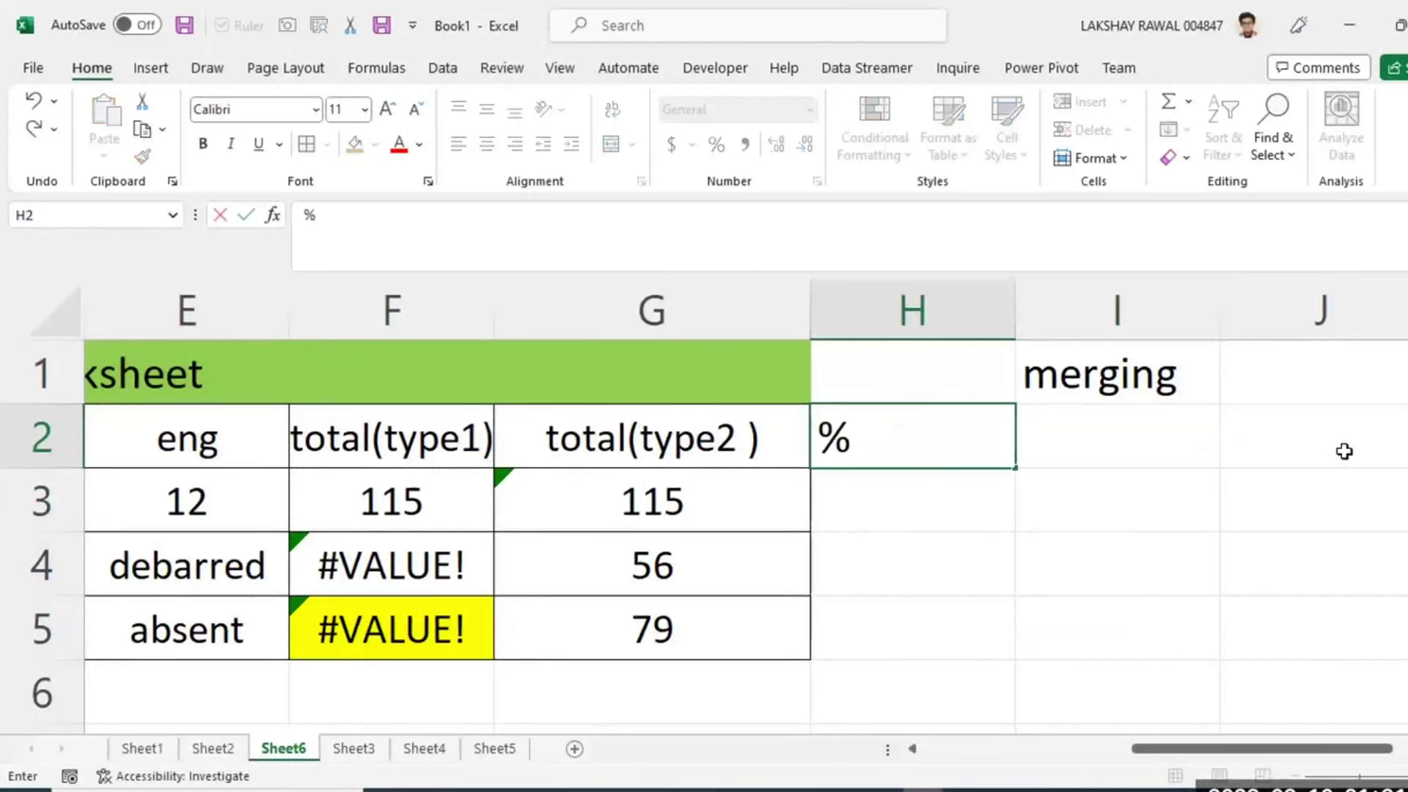
key("Return")
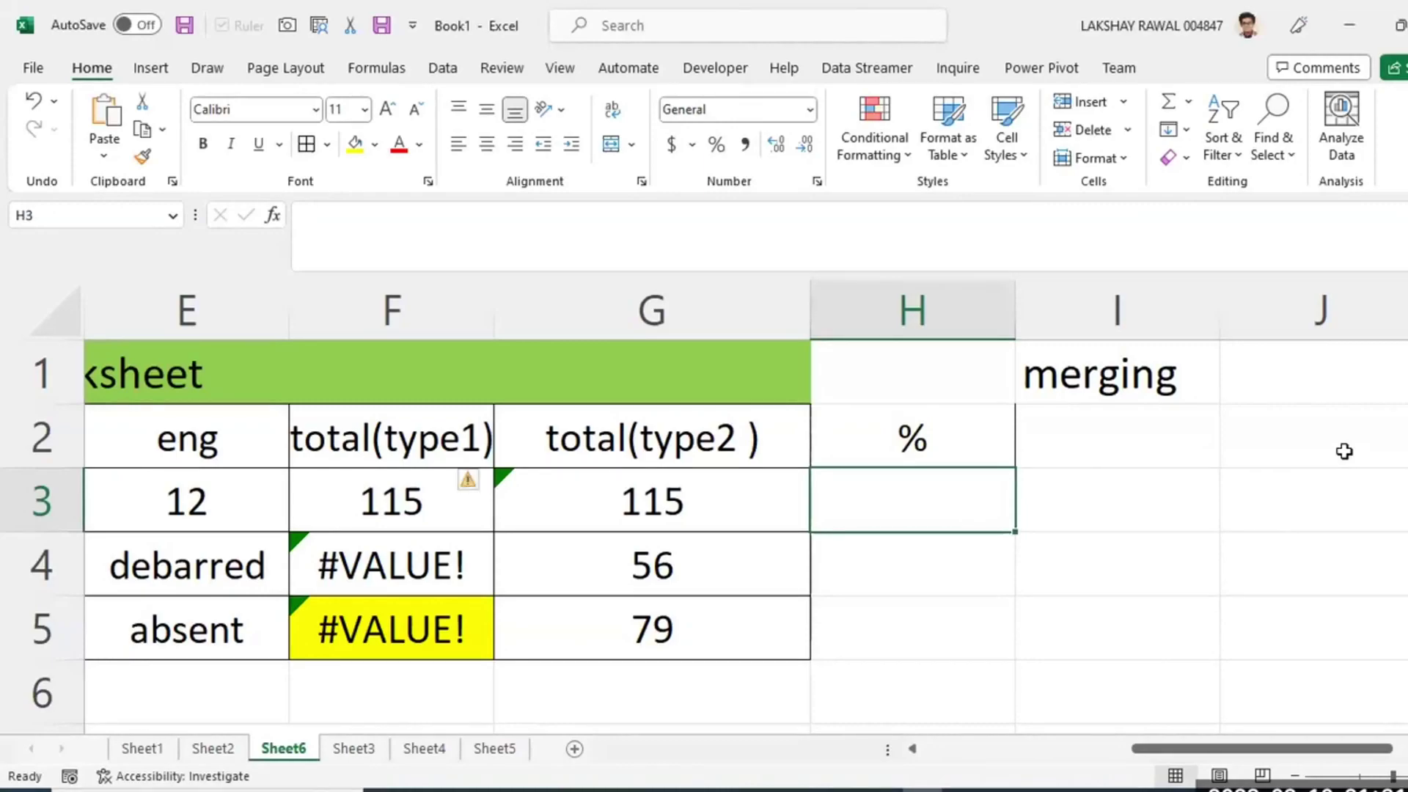
Examine the marksheet's roll number and subject mark entries in rows 3 and 4, ending at the first eco mark.
key("Left")
key("Left")
key("Left")
key("Left")
key("Left")
key("Left")
key("Left")
key("Right")
key("Right")
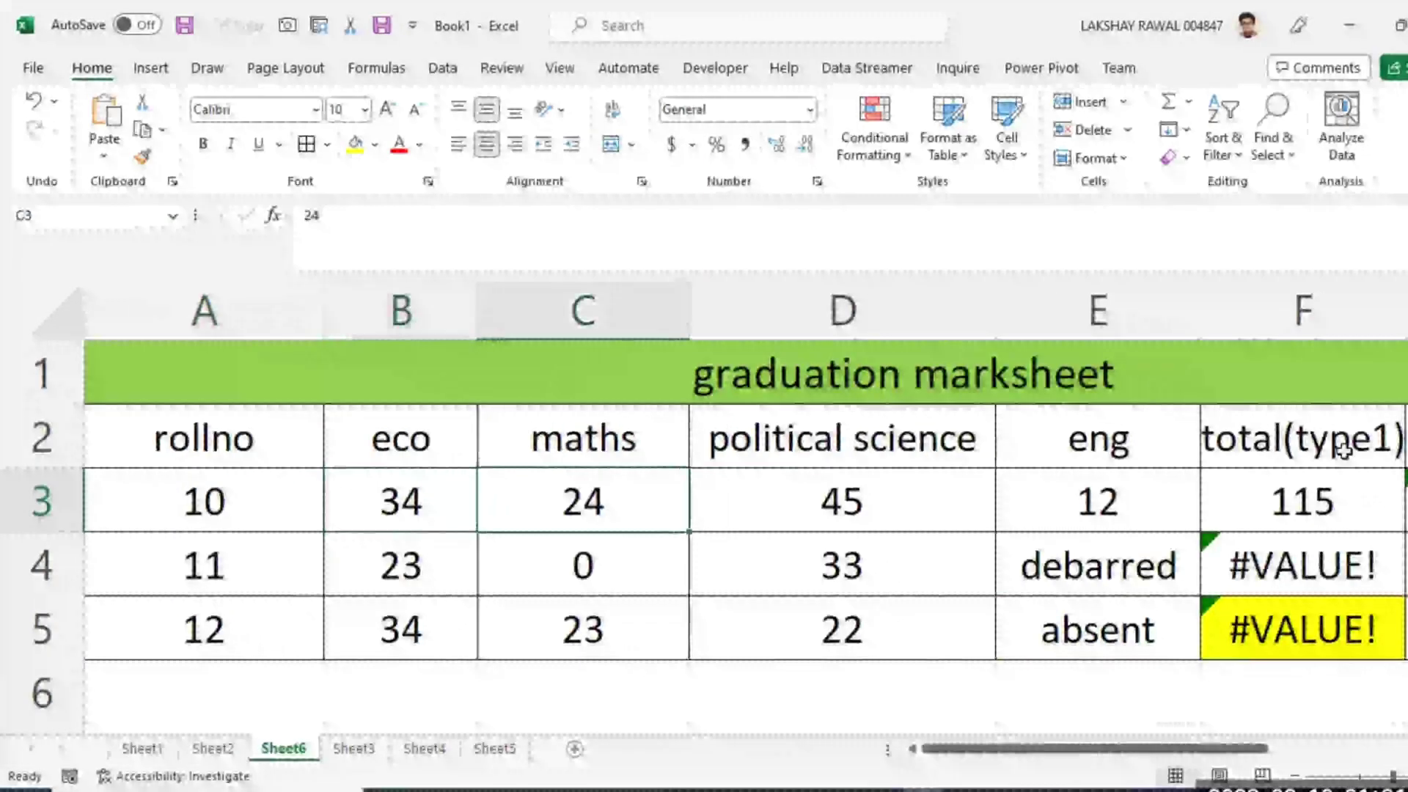
key("Down")
key("Right")
key("Left")
key("Left")
key("Left")
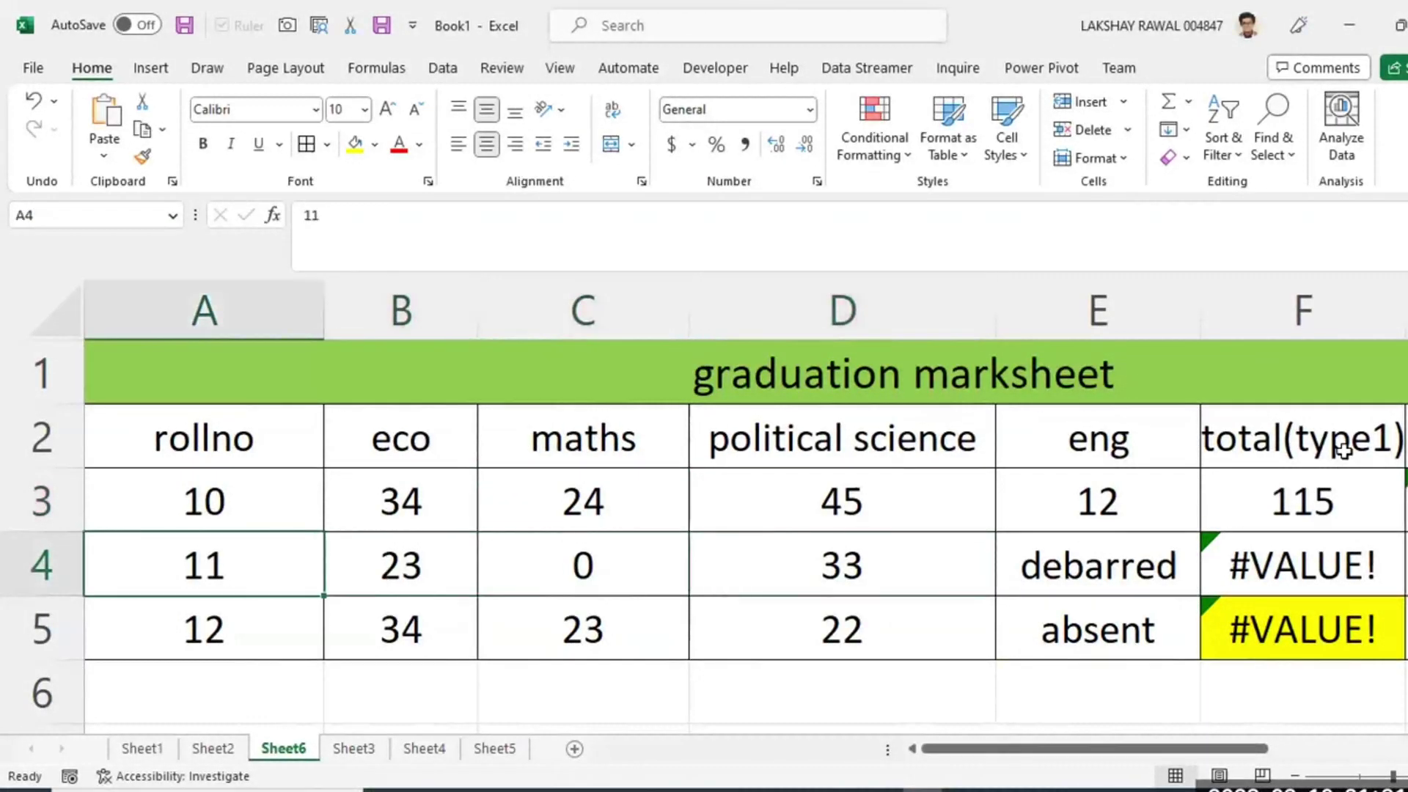
key("Up")
key("Up")
key("Down")
key("Right")
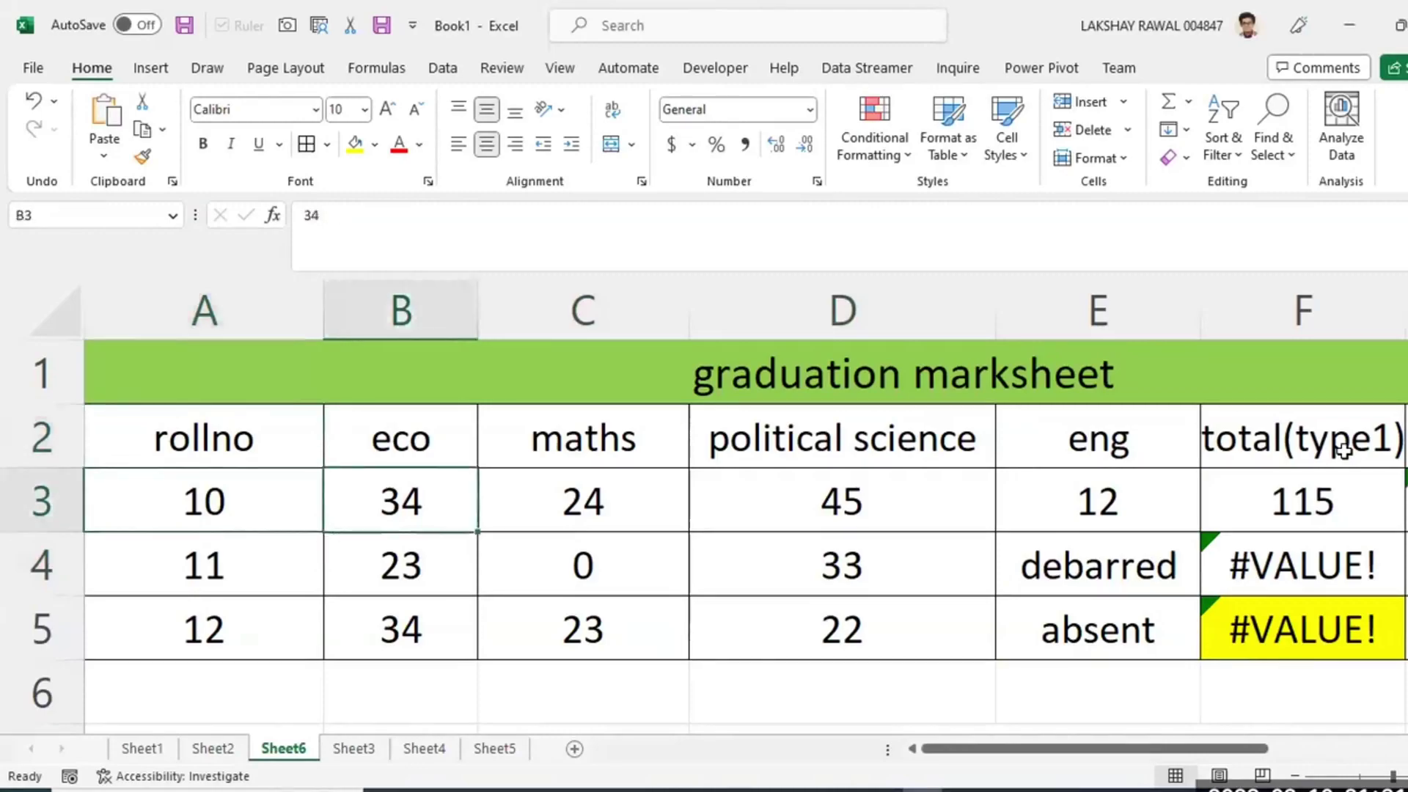
Review the first student's marks in B3:E3 and fill the subject headings in B2:E2 with yellow.
key("Right")
key("Right")
key("Right")
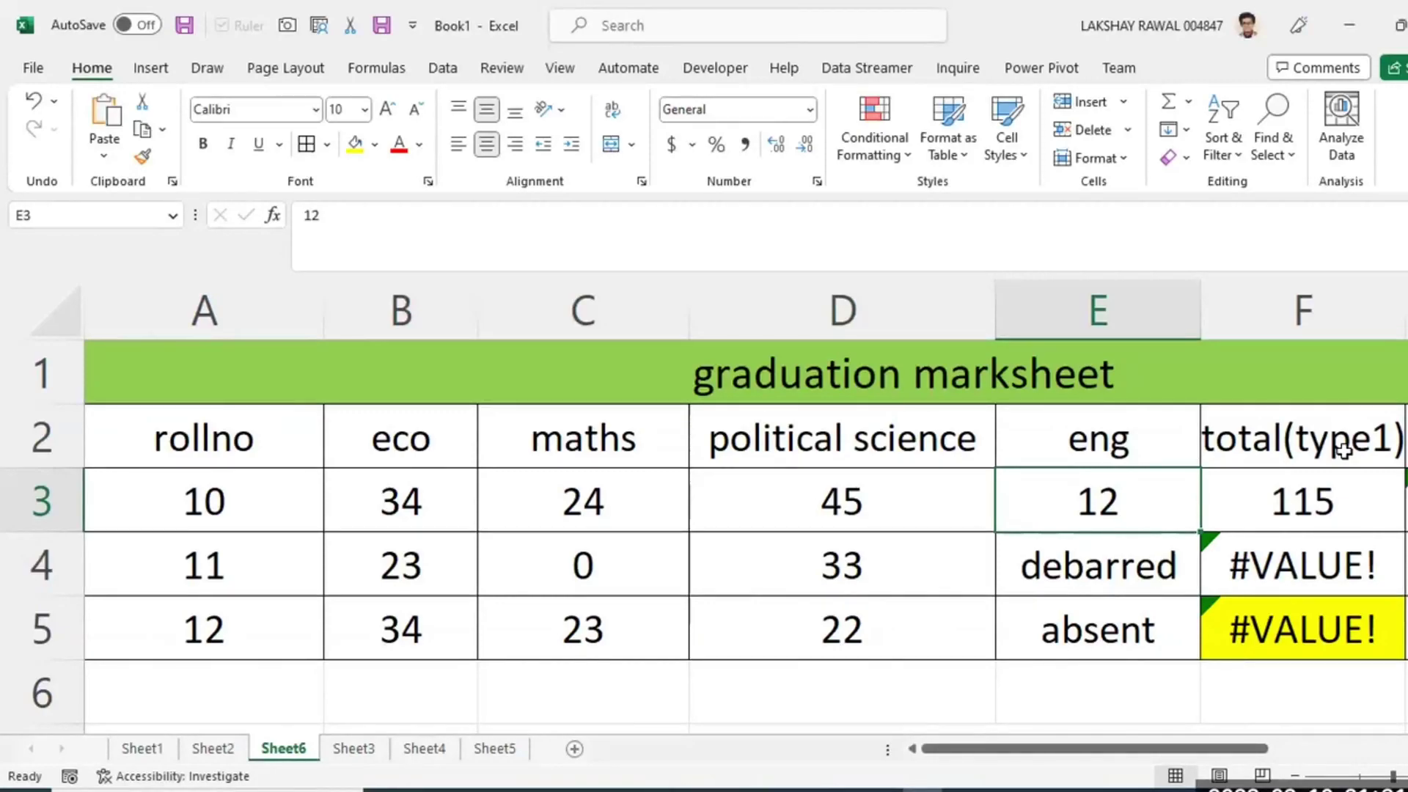
left_click_drag(449, 487, 1056, 502)
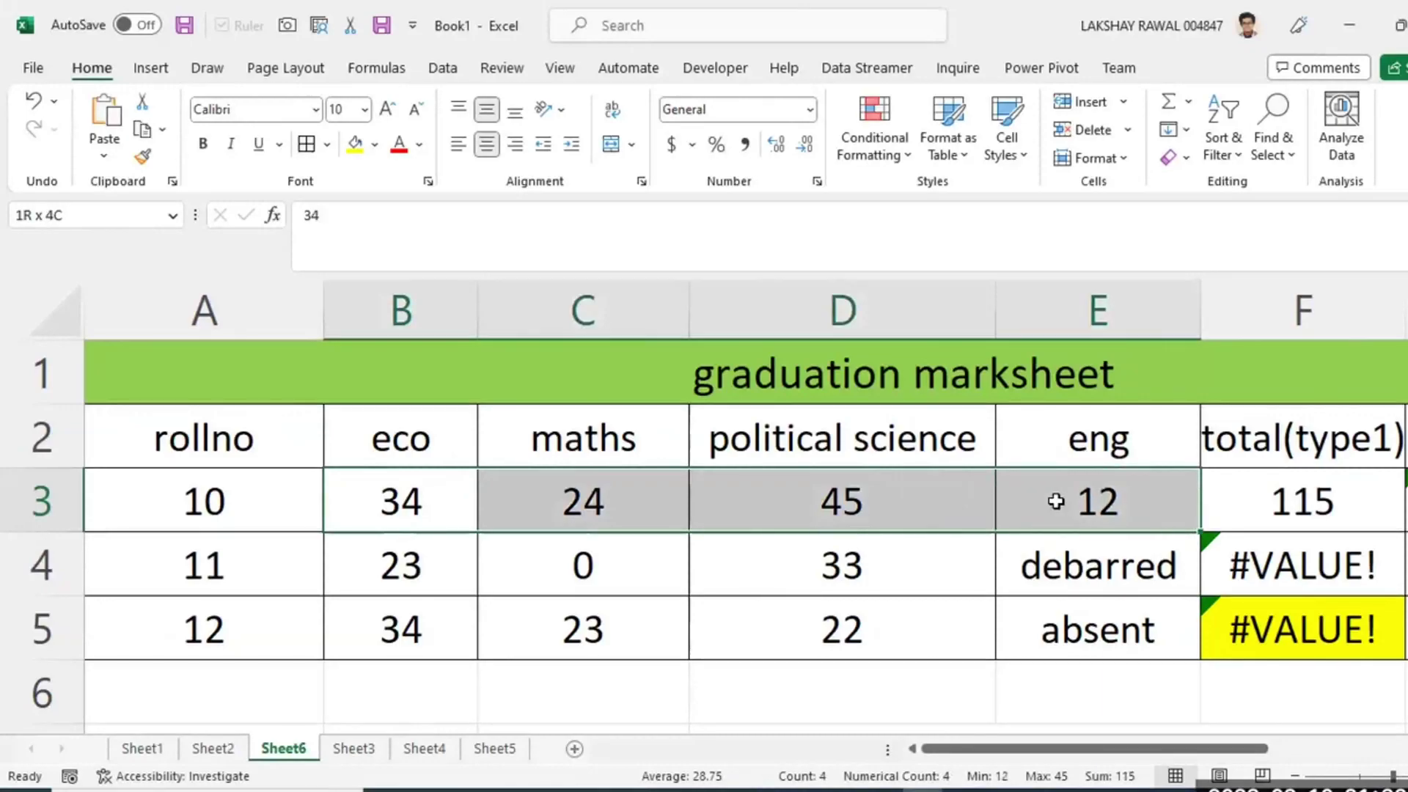
left_click_drag(436, 423, 1096, 437)
left_click(362, 153)
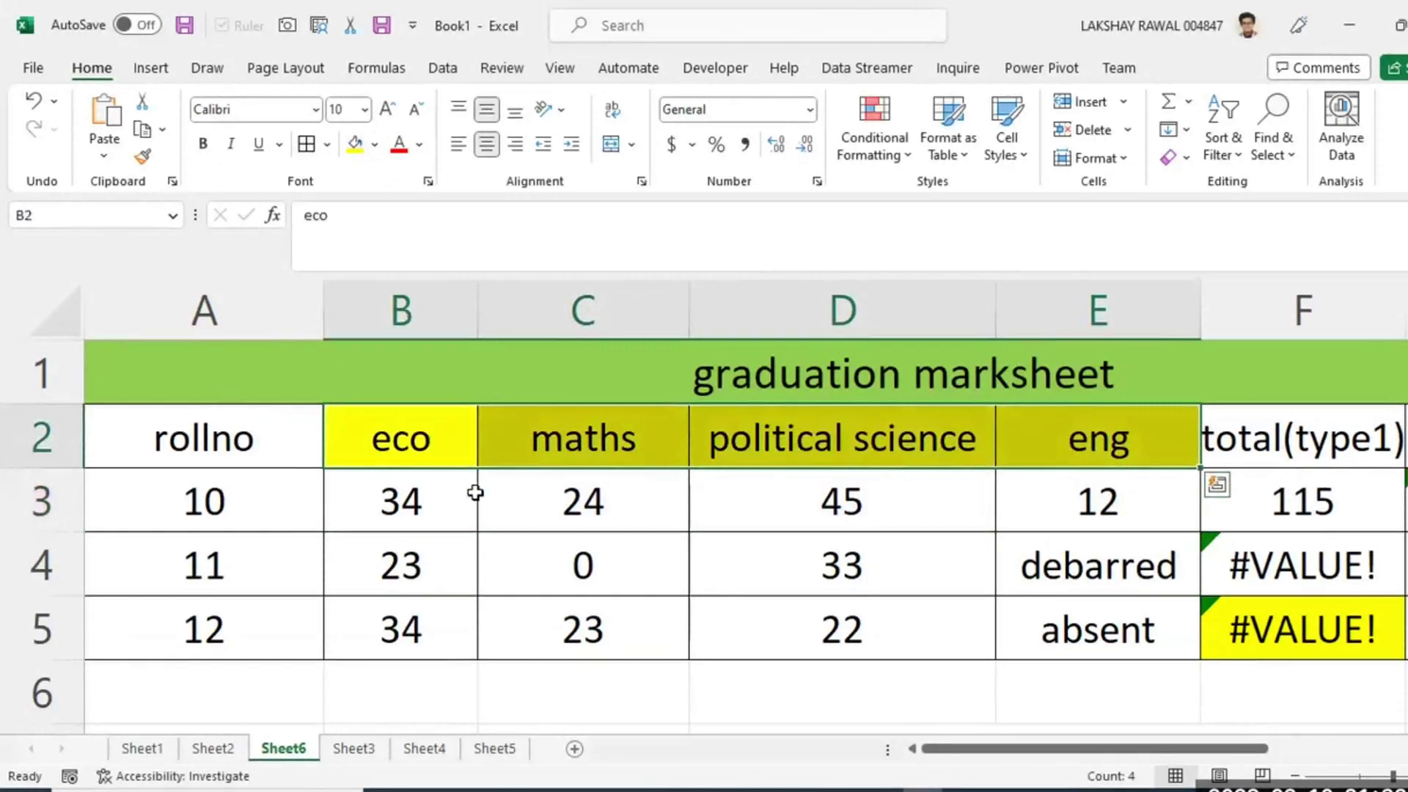
Add the maximum mark 50 on a second line below "eco" in heading cell B2.
left_click(422, 442)
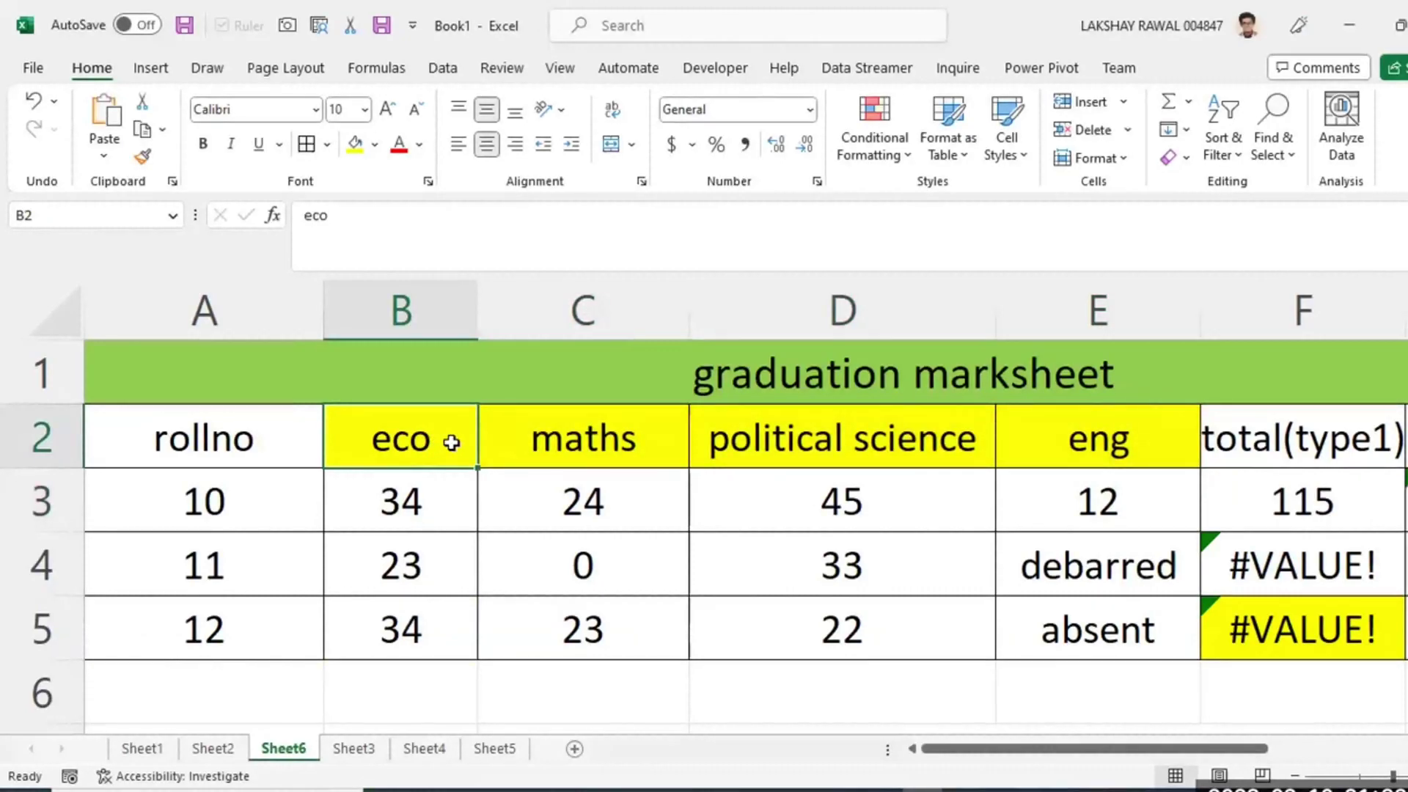
double_click(452, 442)
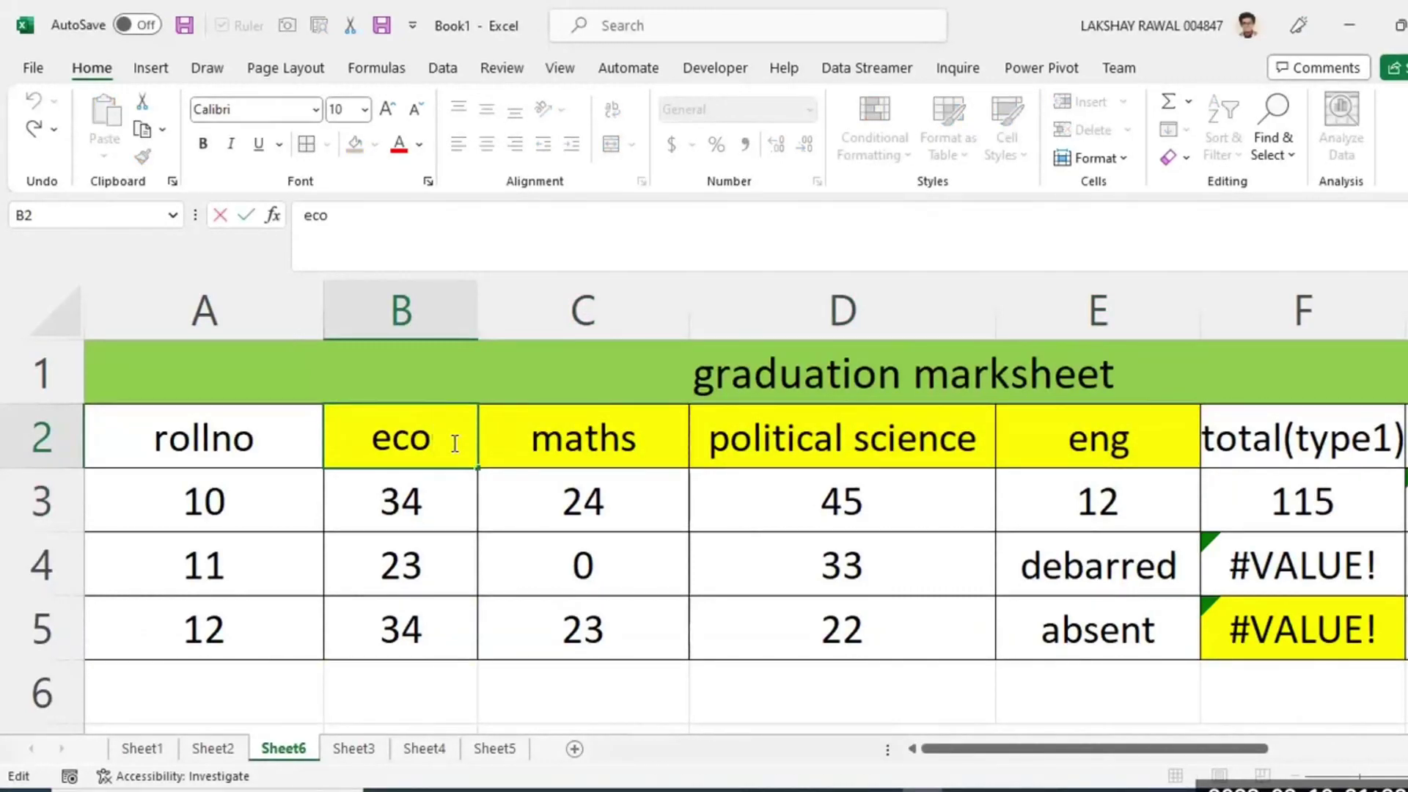
key("alt+Return")
type("%)")
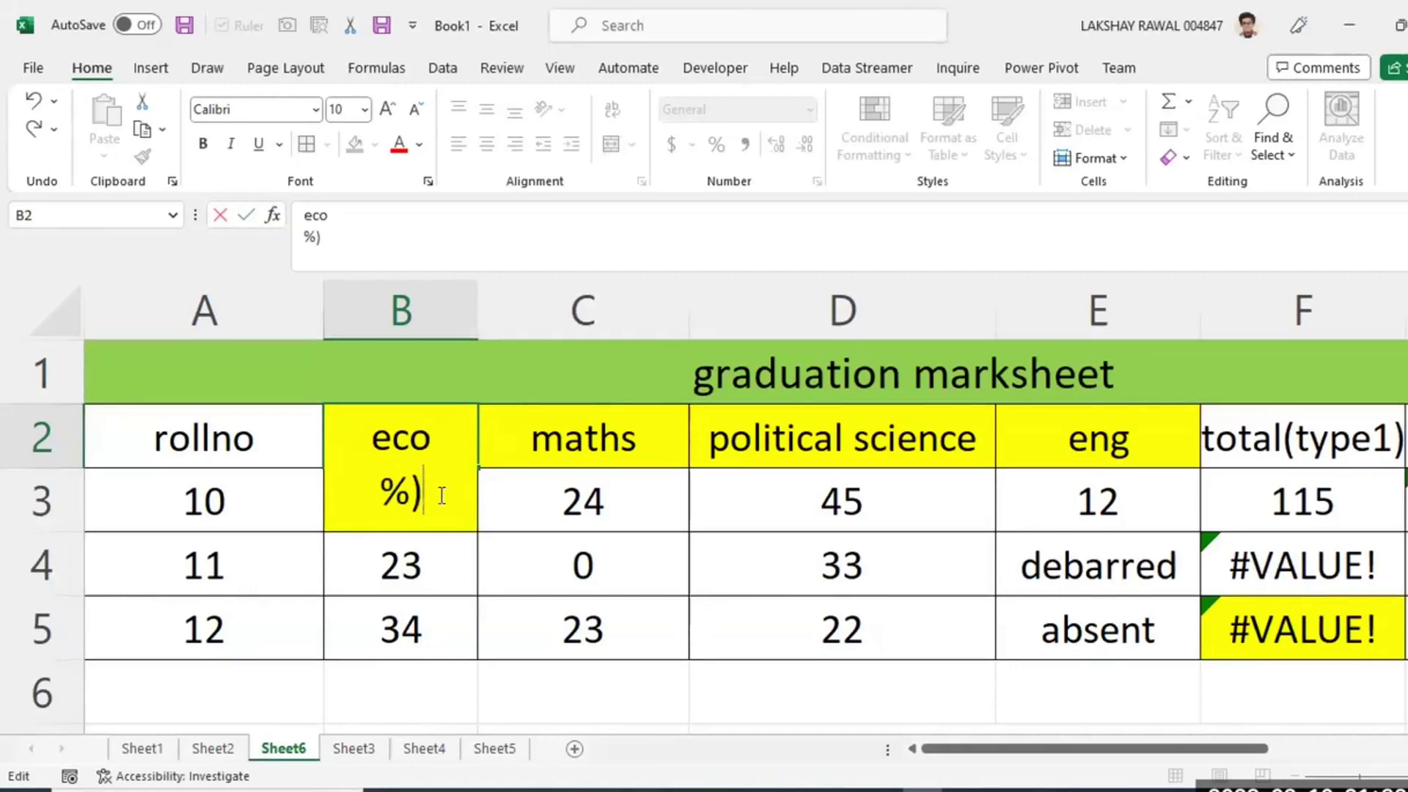
key("BackSpace")
key("BackSpace")
type("50")
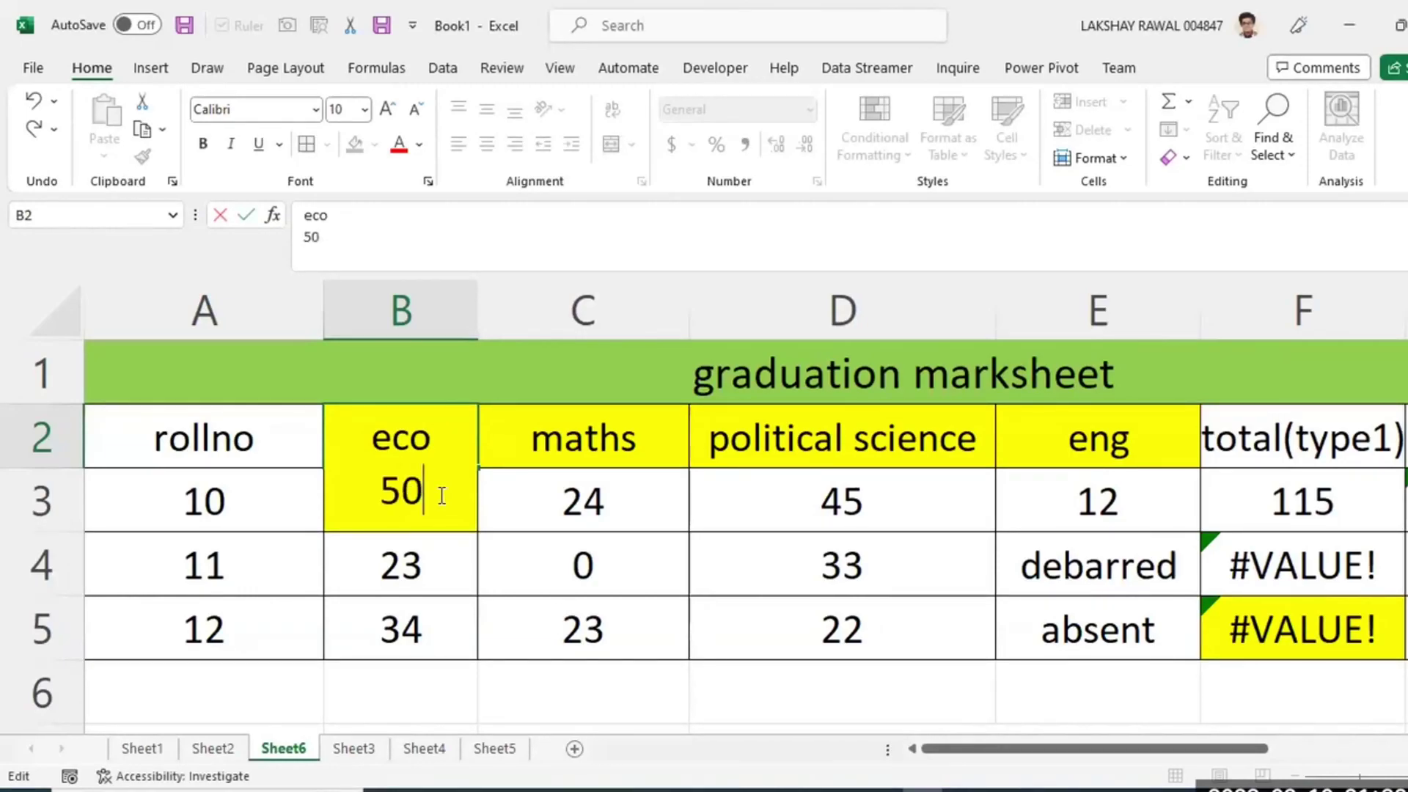
key("Return")
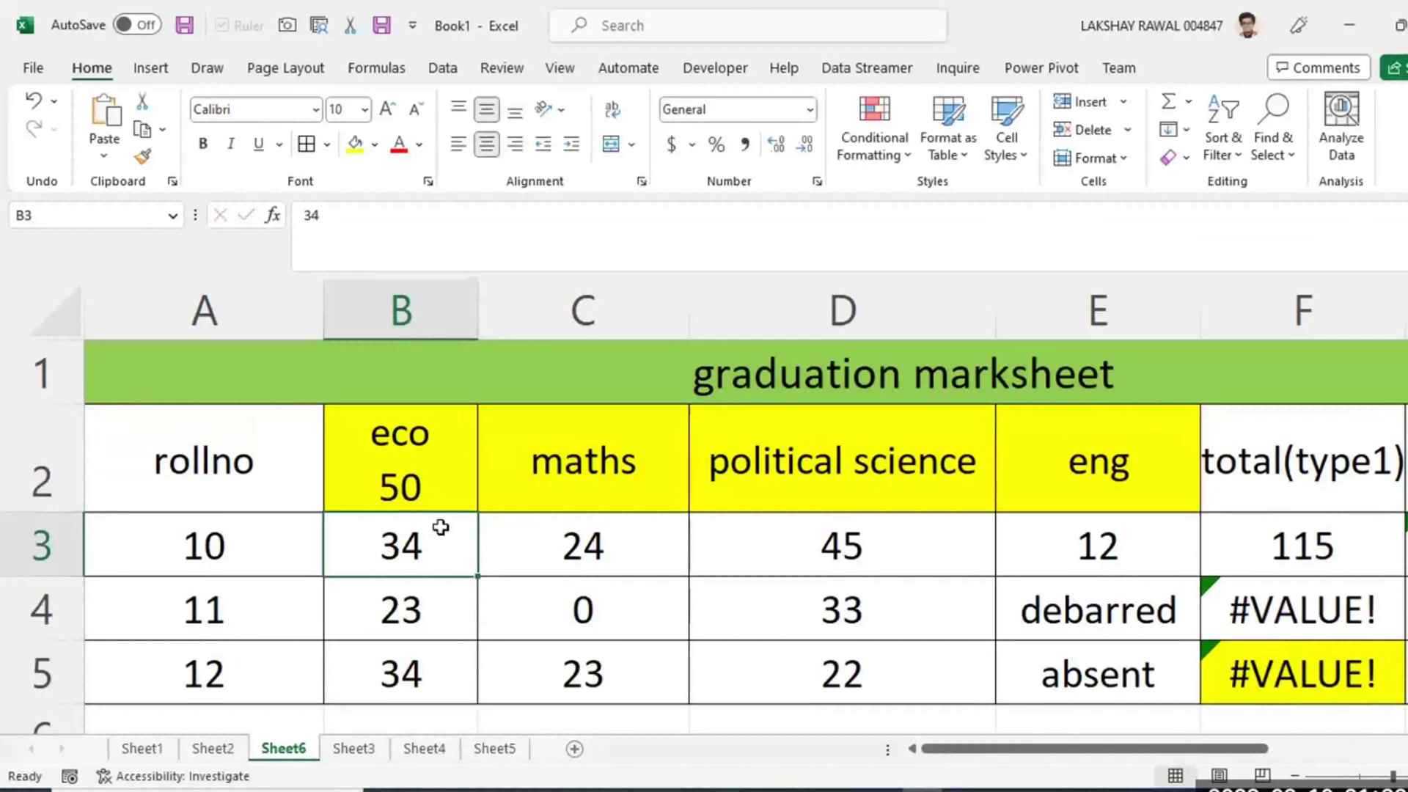
Examine the marks under each subject in rows 3 to 5 and the subject headings in B2:E2.
left_click(440, 649, "shift")
left_click_drag(592, 567, 587, 669)
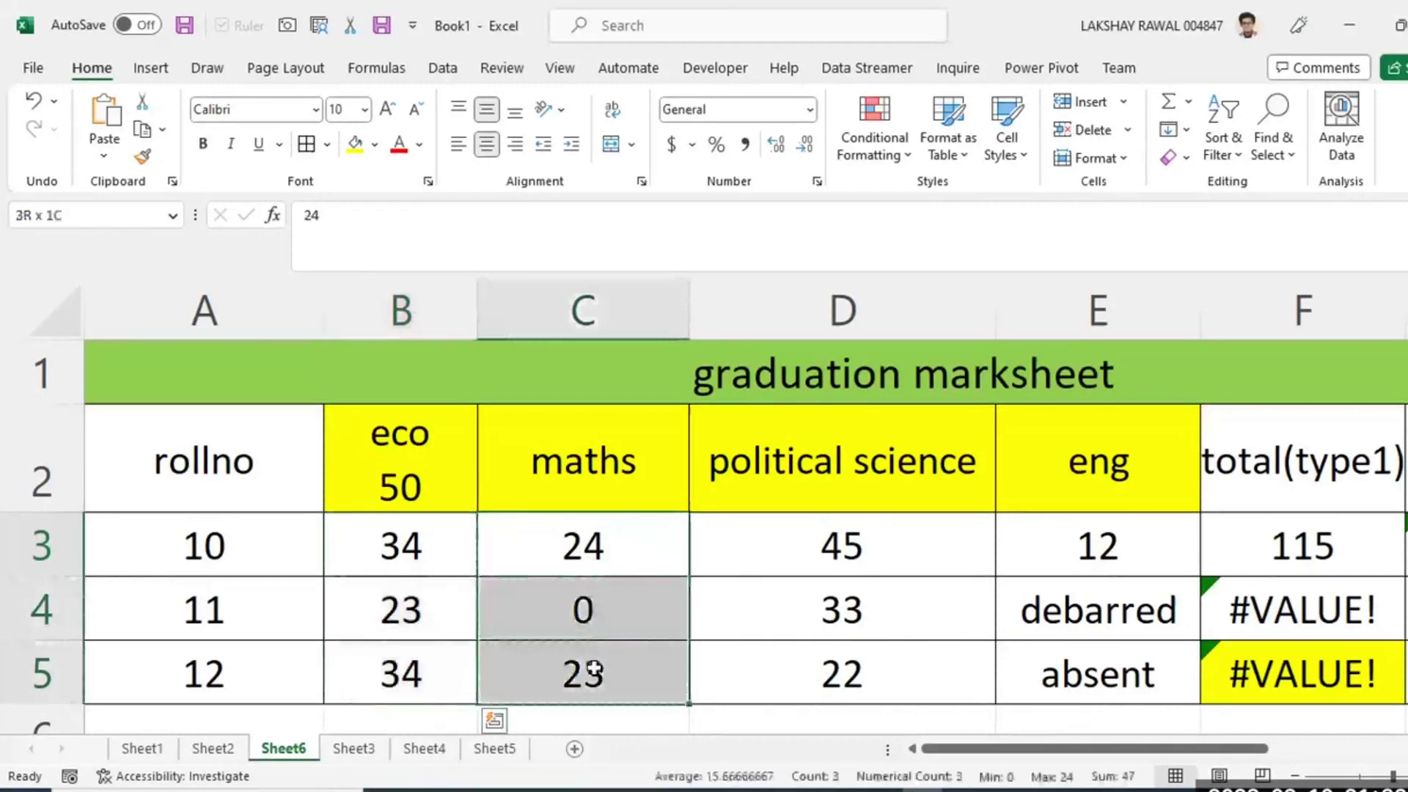
left_click_drag(745, 569, 758, 663)
left_click_drag(1045, 551, 1059, 685)
left_click(421, 485)
left_click_drag(973, 506, 1060, 516)
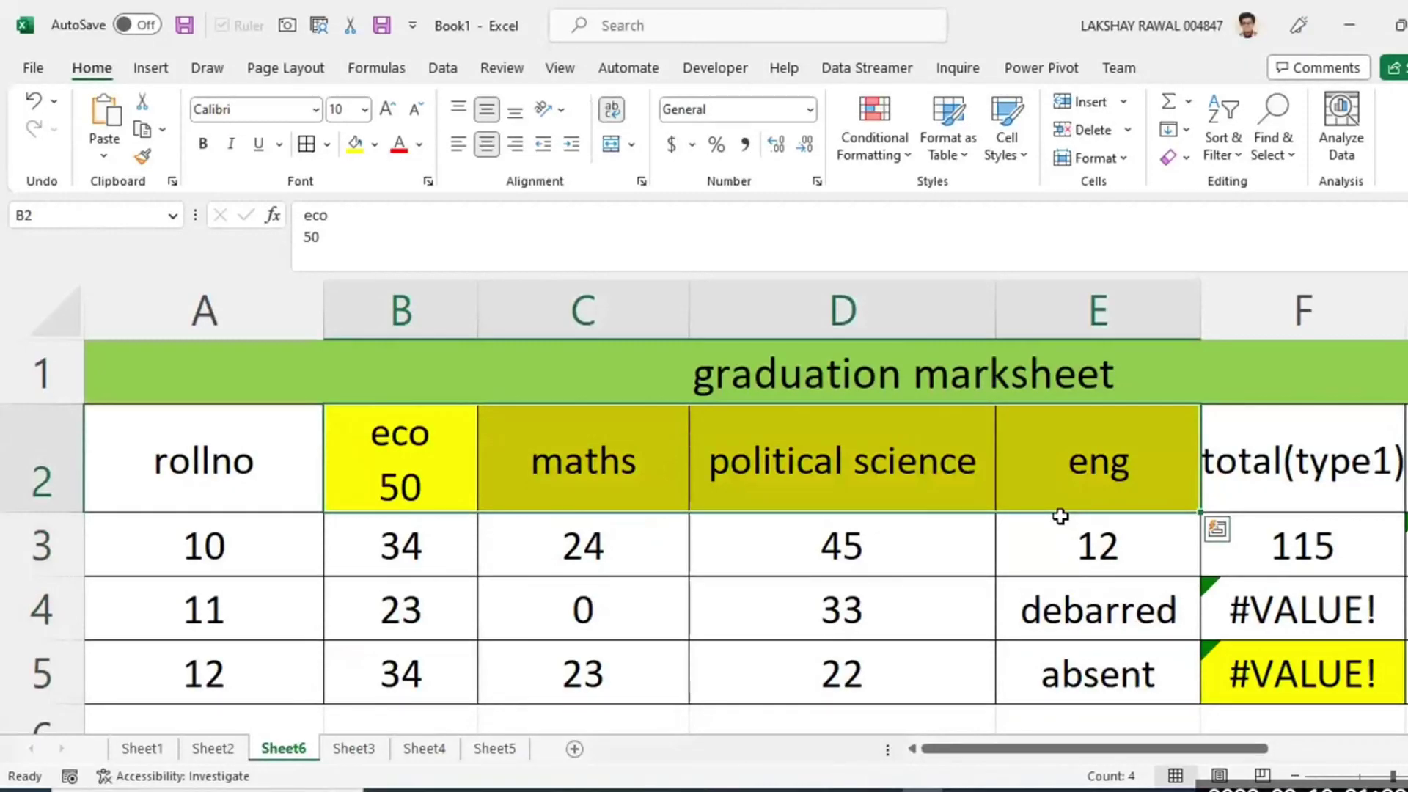
Write out the percentage rule "obtained marks/total marks*100" in cell H3 and discard the entry.
key("Right")
key("Right")
key("Right")
key("Right")
key("Right")
key("Right")
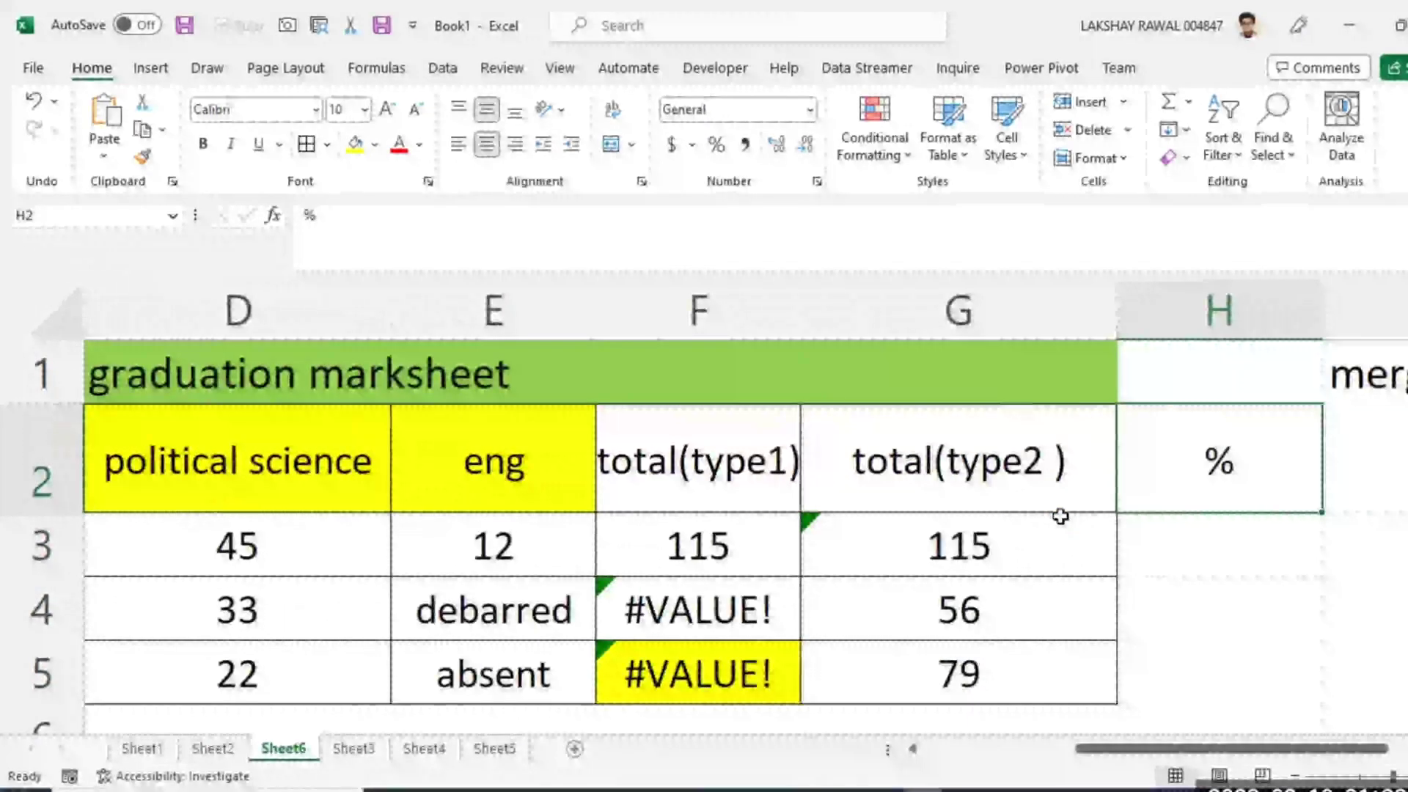
key("Down")
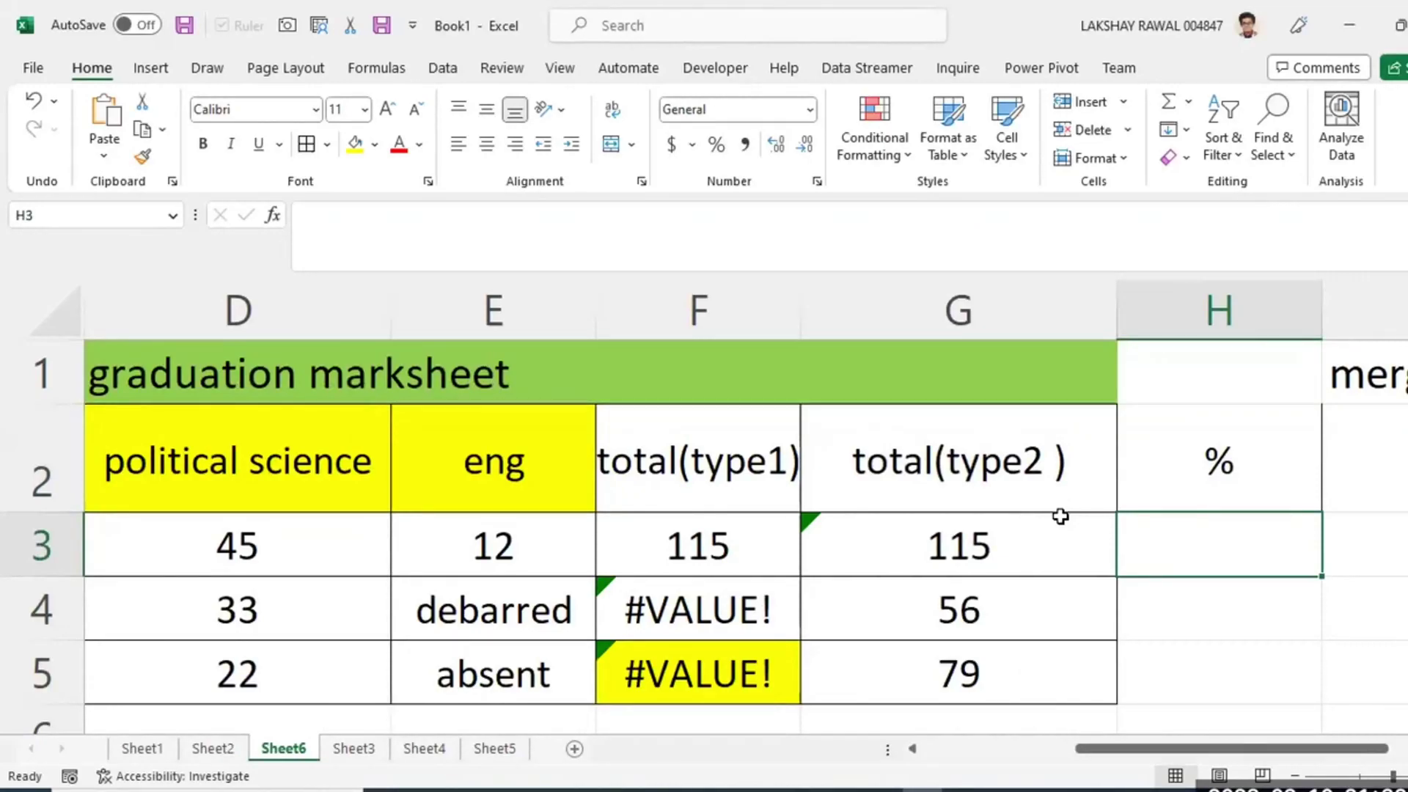
type("obt")
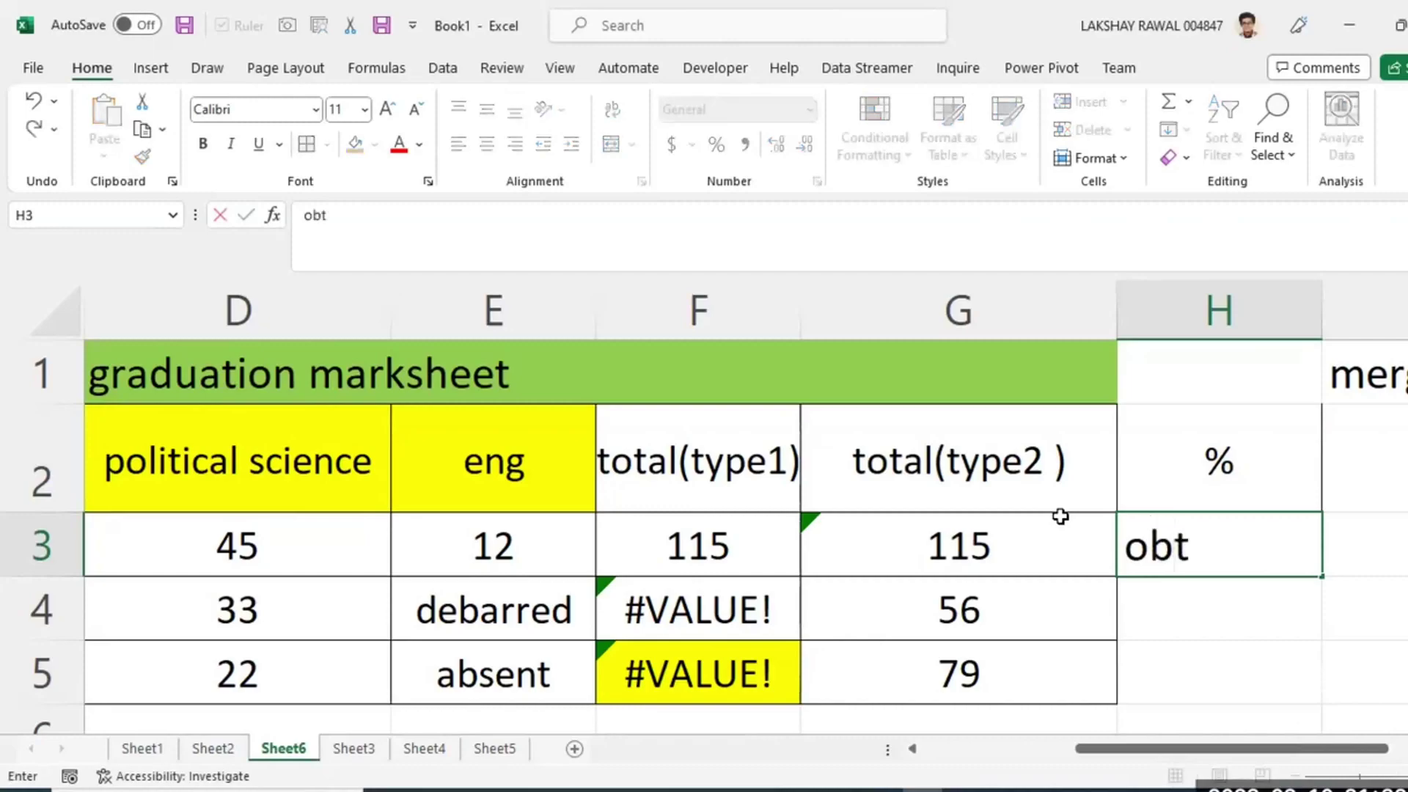
type("ained mar")
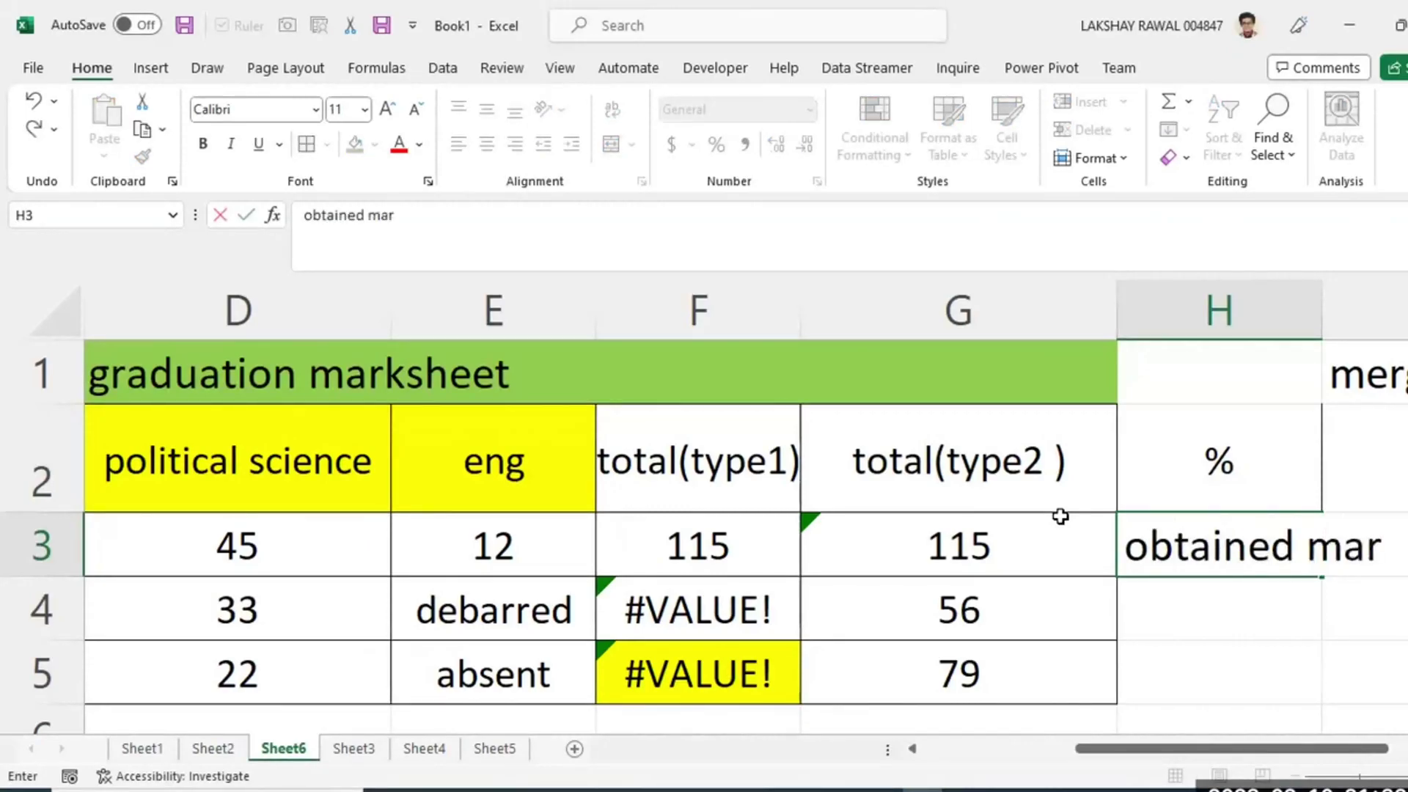
type("ks/total mar")
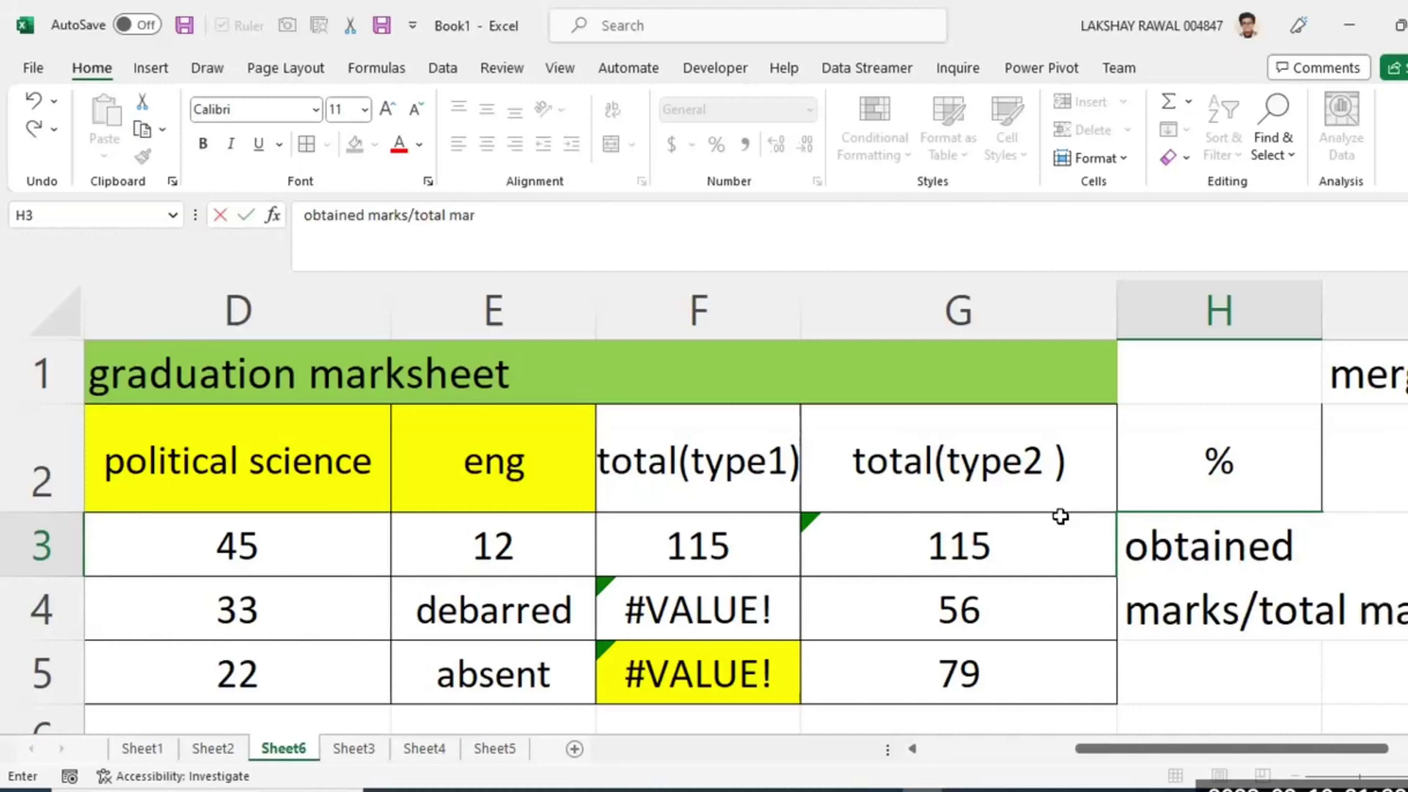
type("ks*")
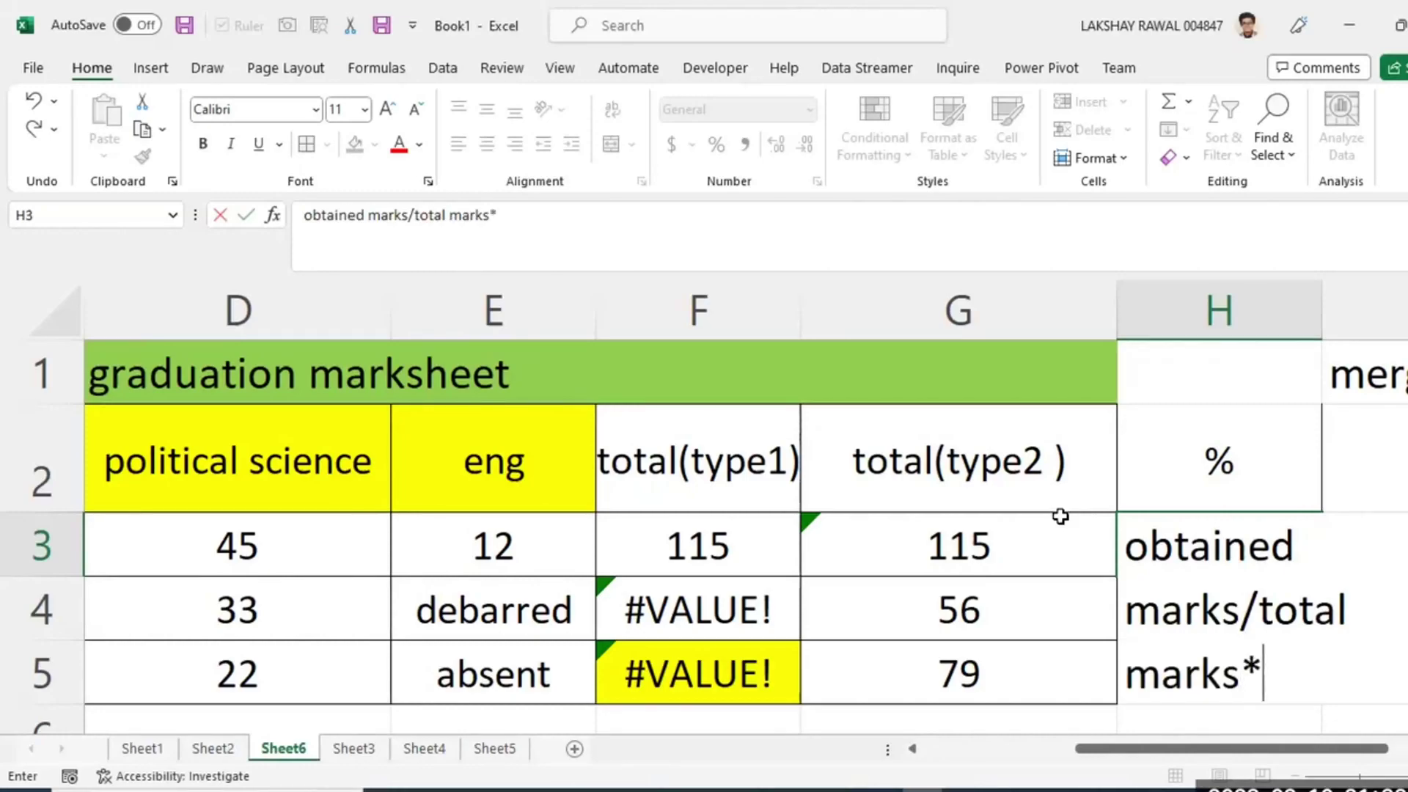
type("100")
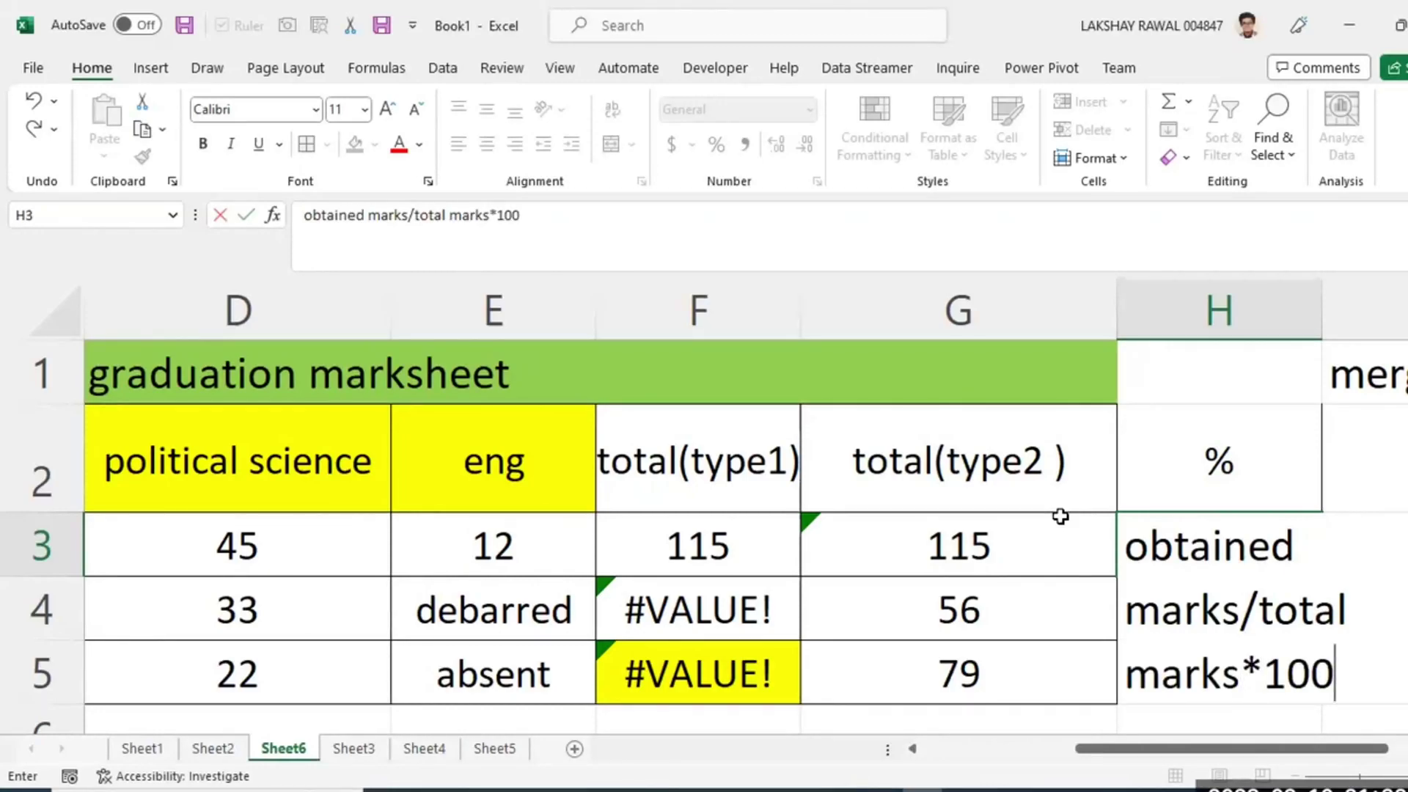
key("Escape")
Calculate the percentage in H3 with the formula =G3/200*100 and fill it down to H5.
type("=")
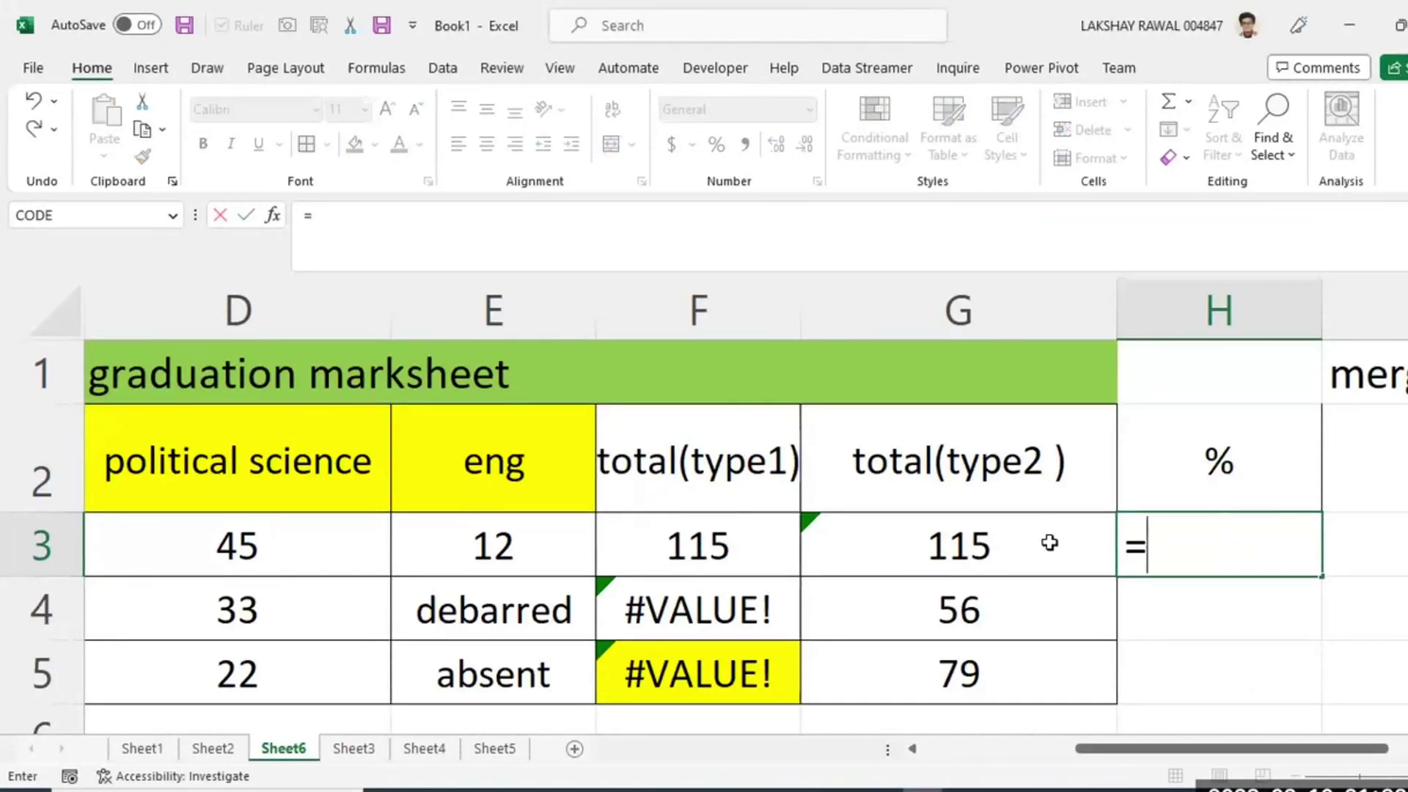
left_click(1049, 542)
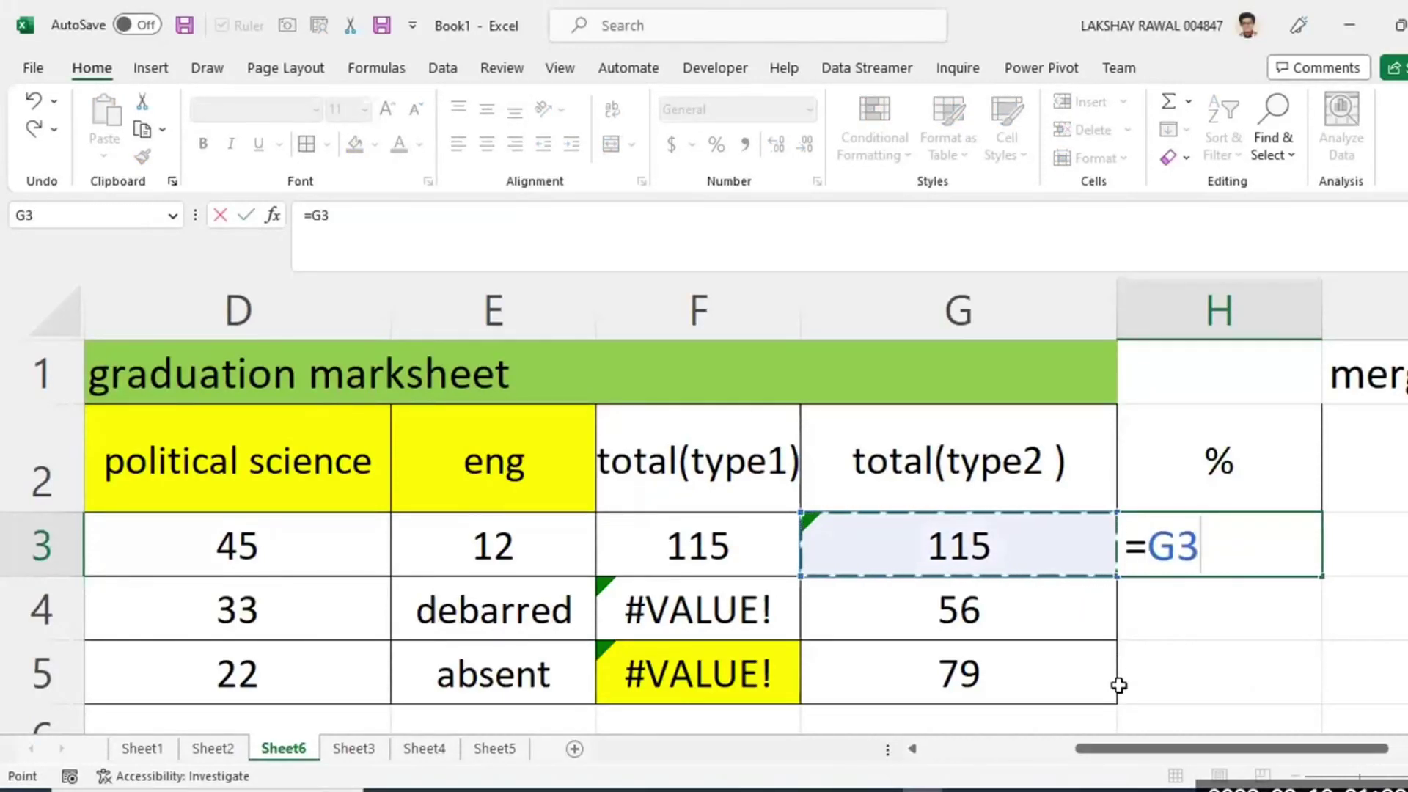
type("/2")
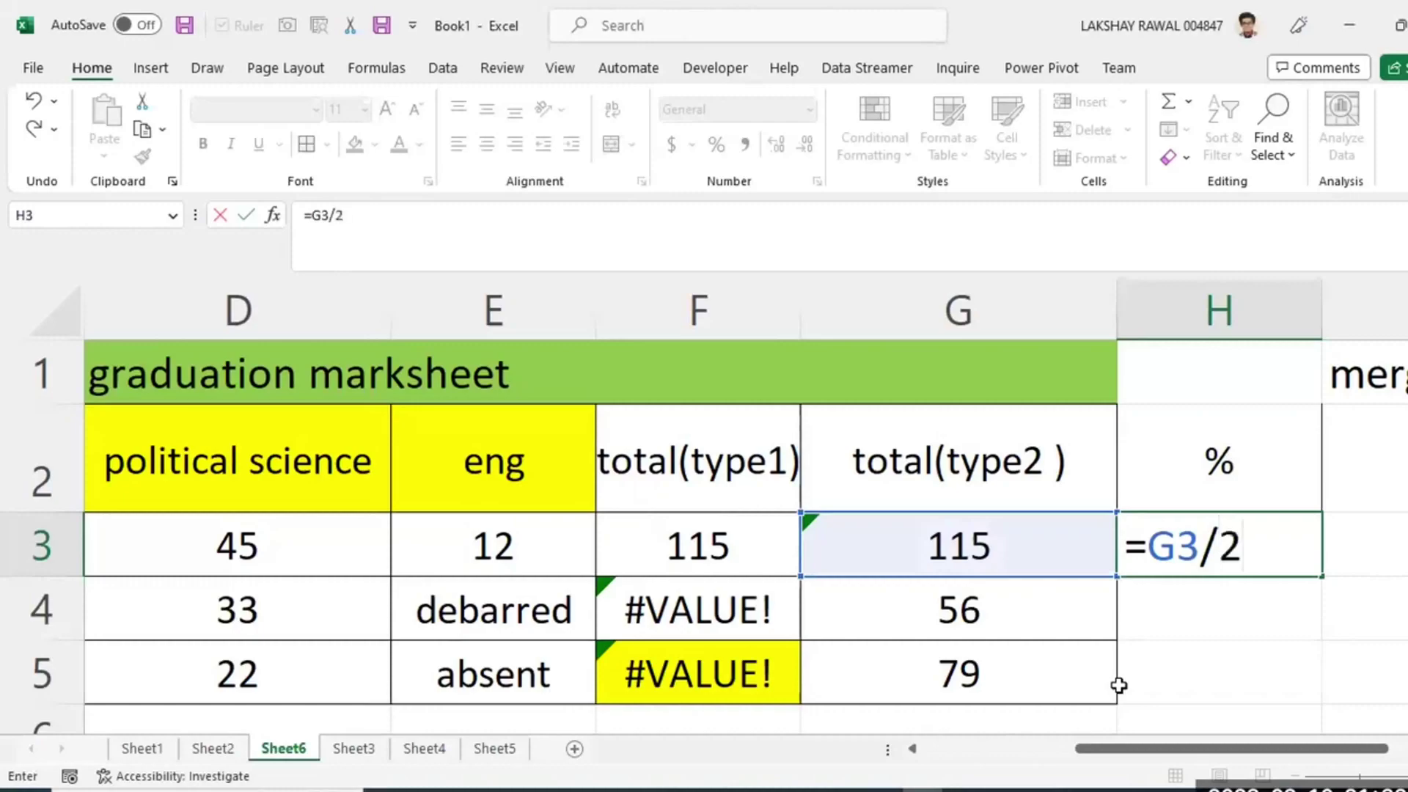
type("00")
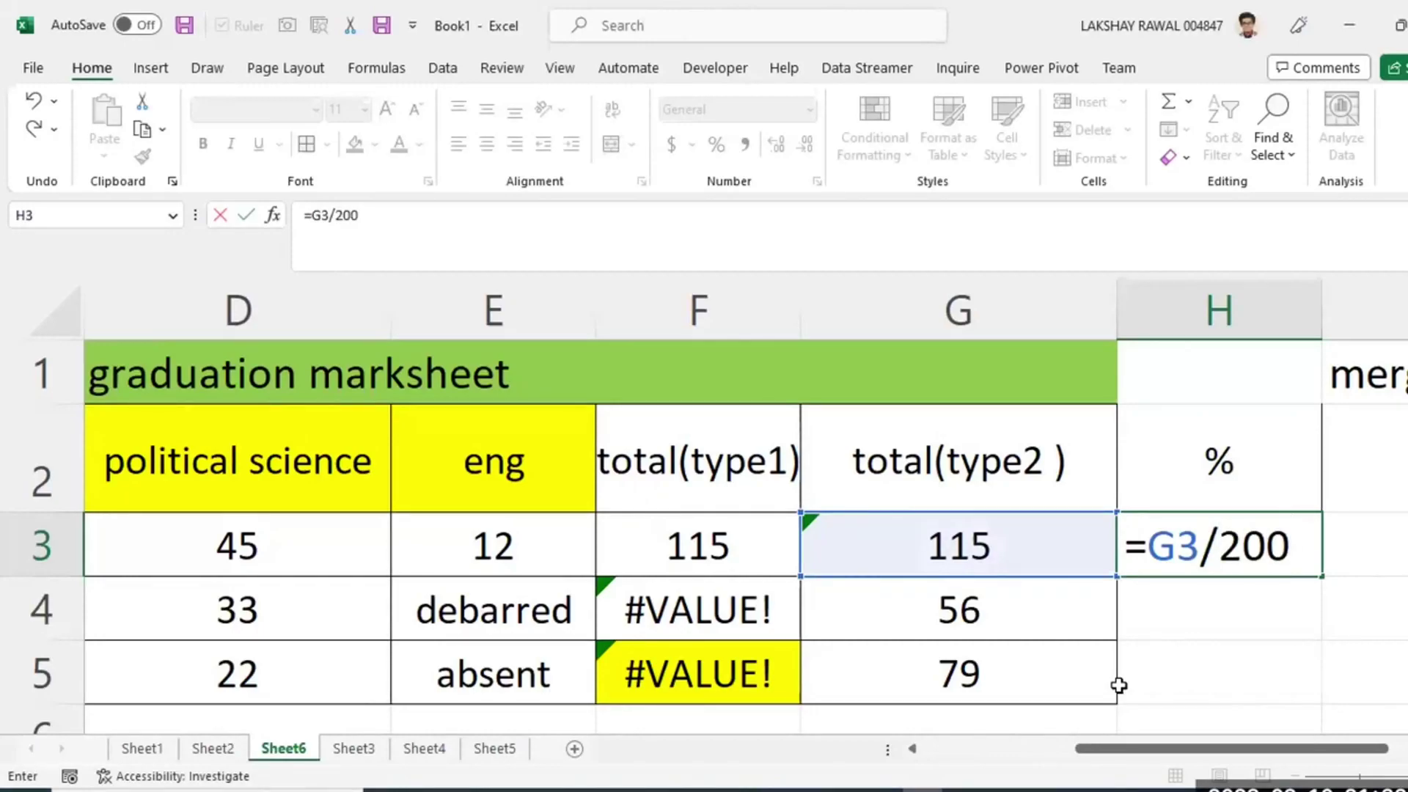
type("*100")
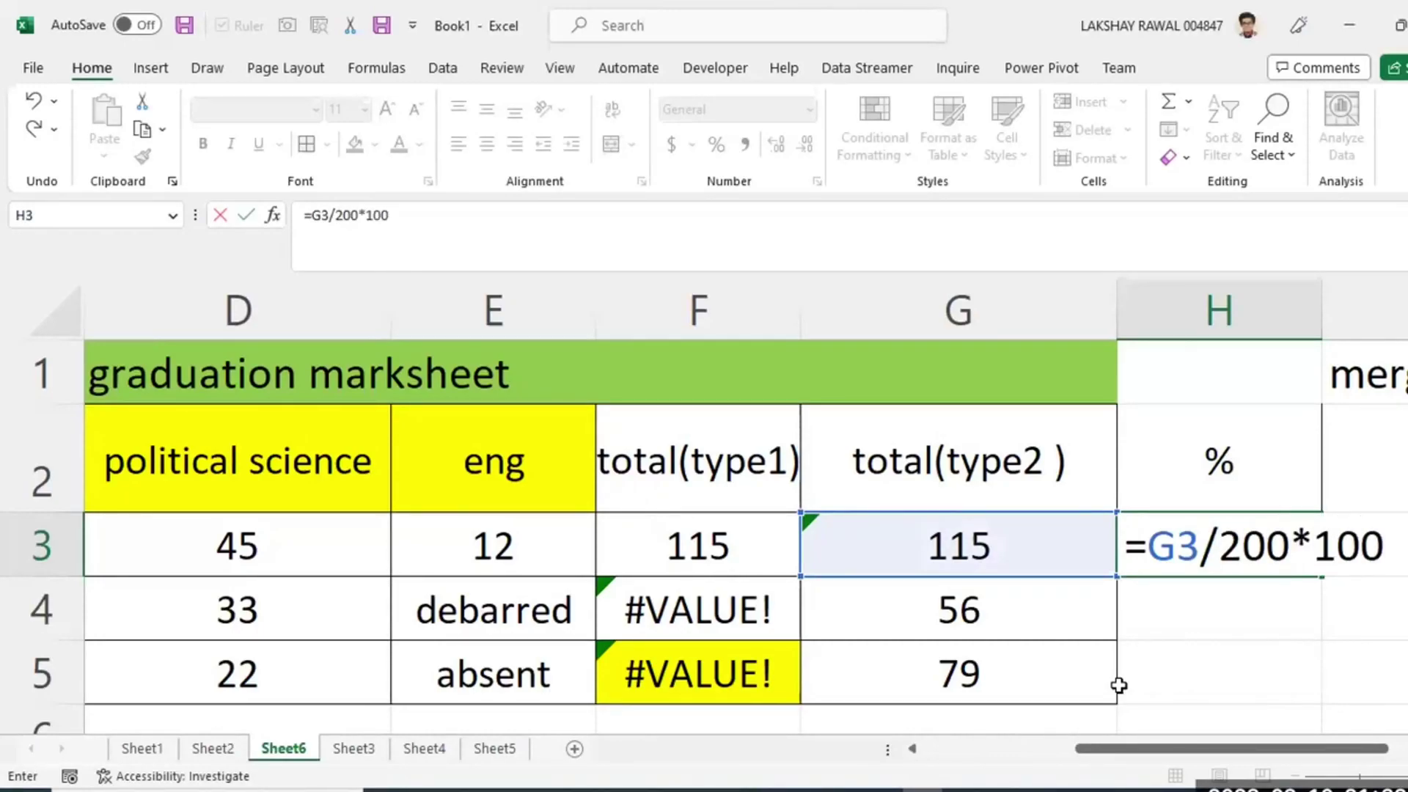
key("Return")
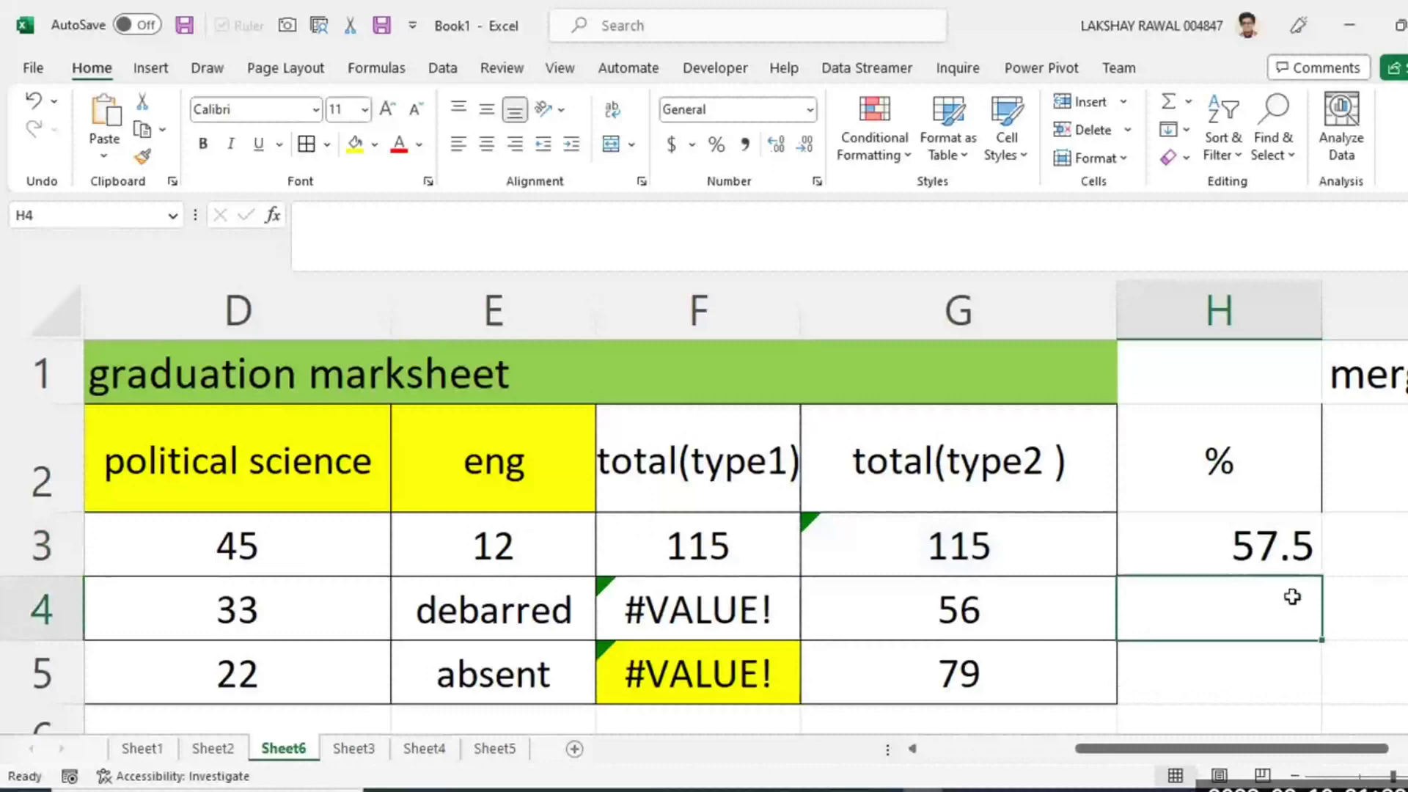
left_click(1283, 561)
left_click_drag(1322, 576, 1249, 710)
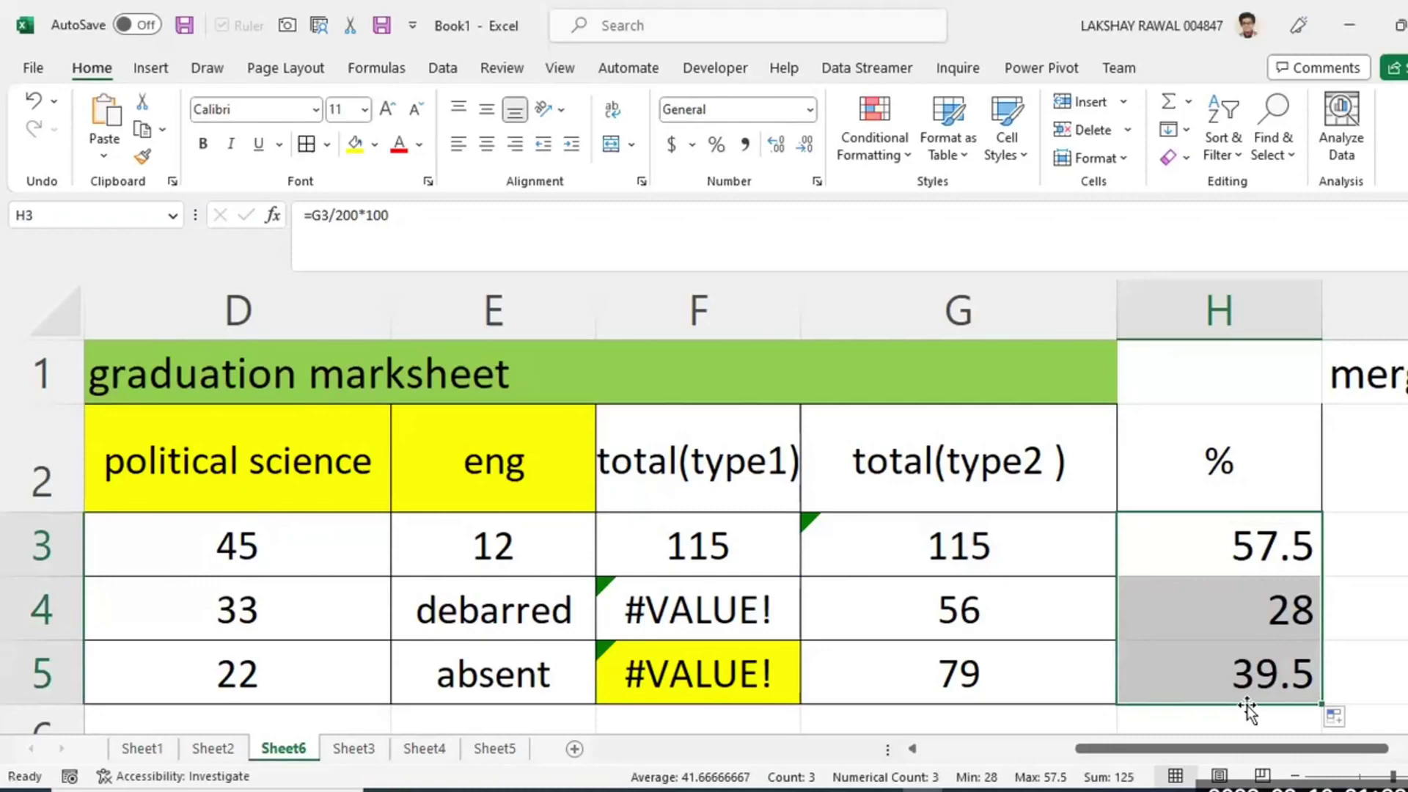
Inspect the percentage formulas in H3 and H4, checking the G4 reference, without changing them.
double_click(1260, 559)
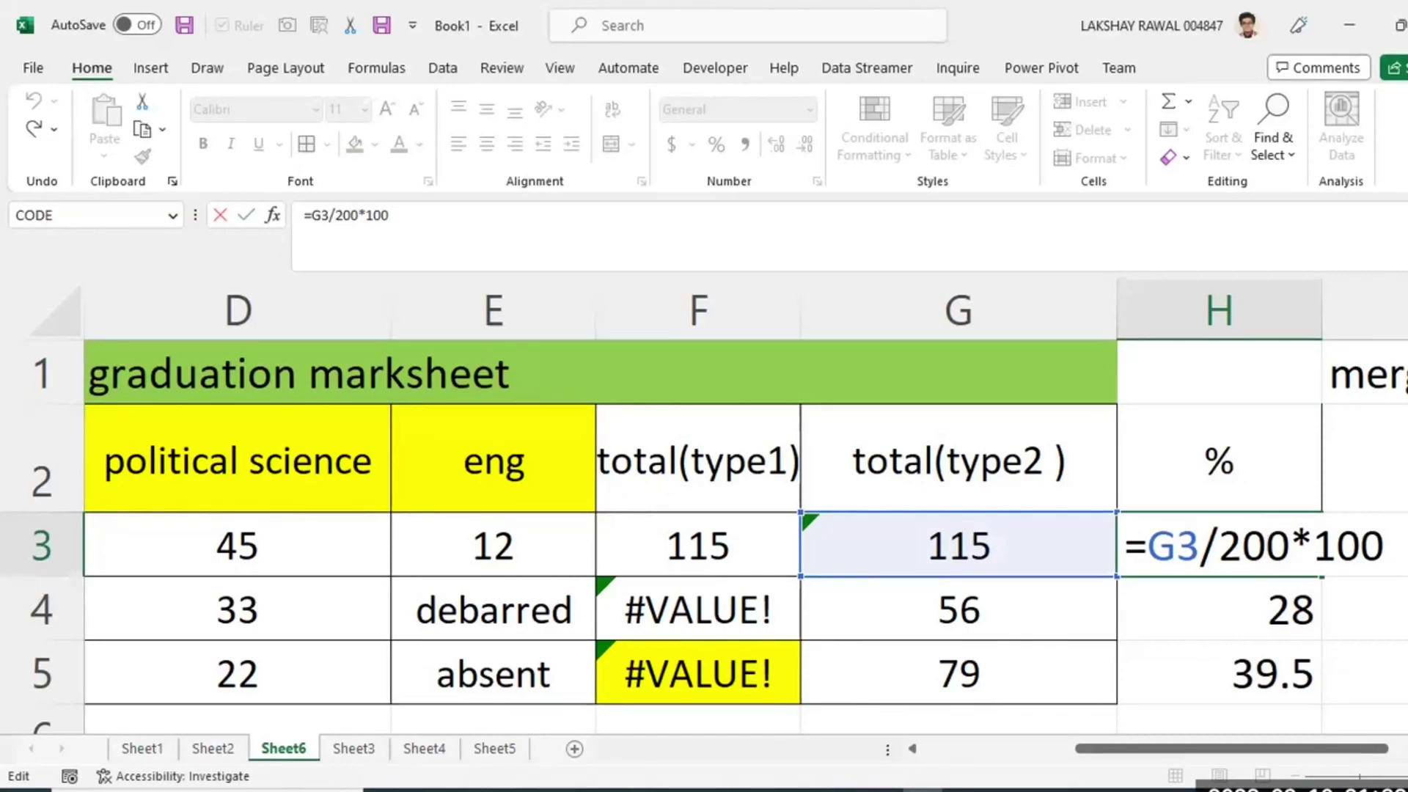
key("ctrl+Return")
double_click(1265, 550)
key("Return")
double_click(1292, 595)
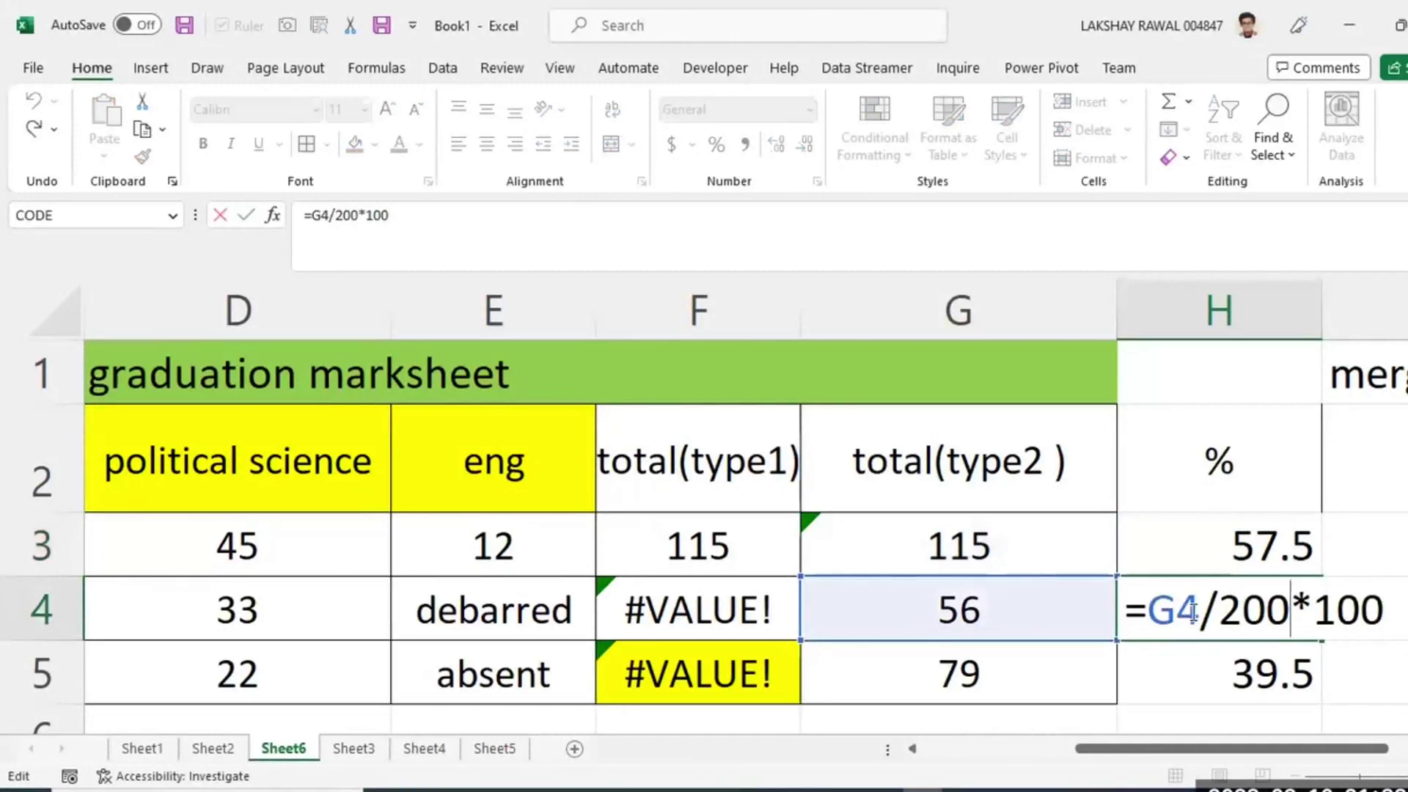
left_click_drag(1199, 610, 1148, 610)
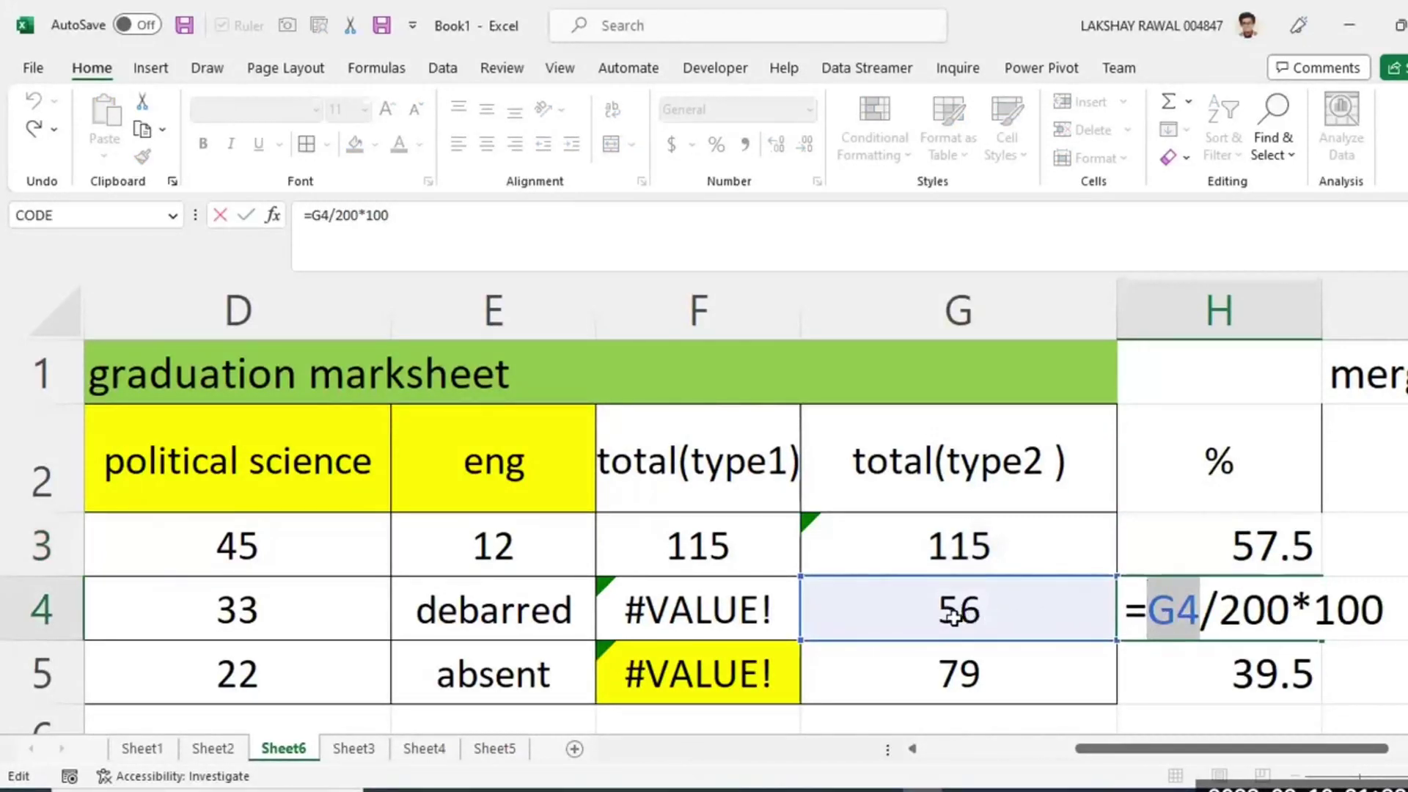
key("Escape")
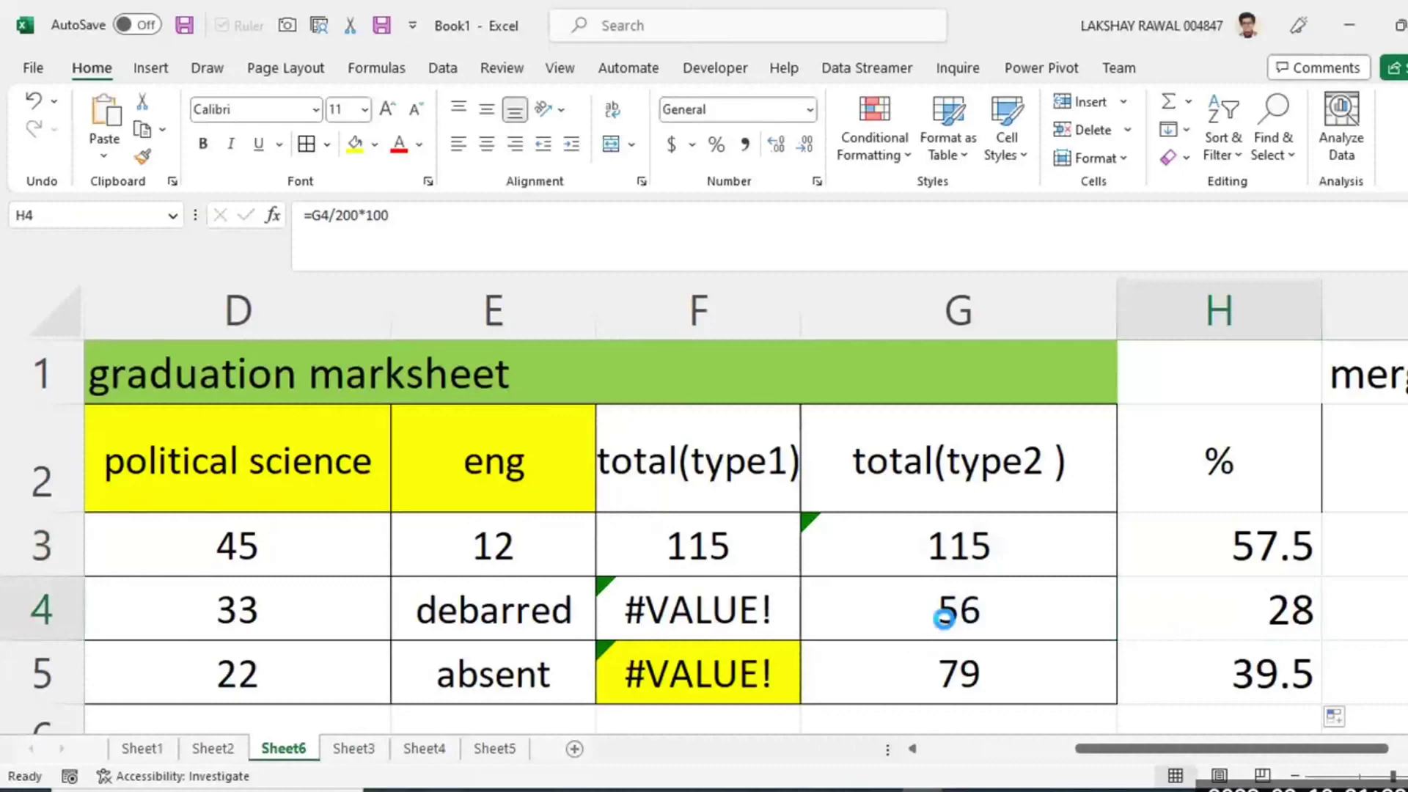
Show the sheet's formulas to examine the percentage column H3:H5, and return to displaying values.
key("ctrl+grave")
left_click_drag(1208, 749, 1373, 749)
left_click(759, 544)
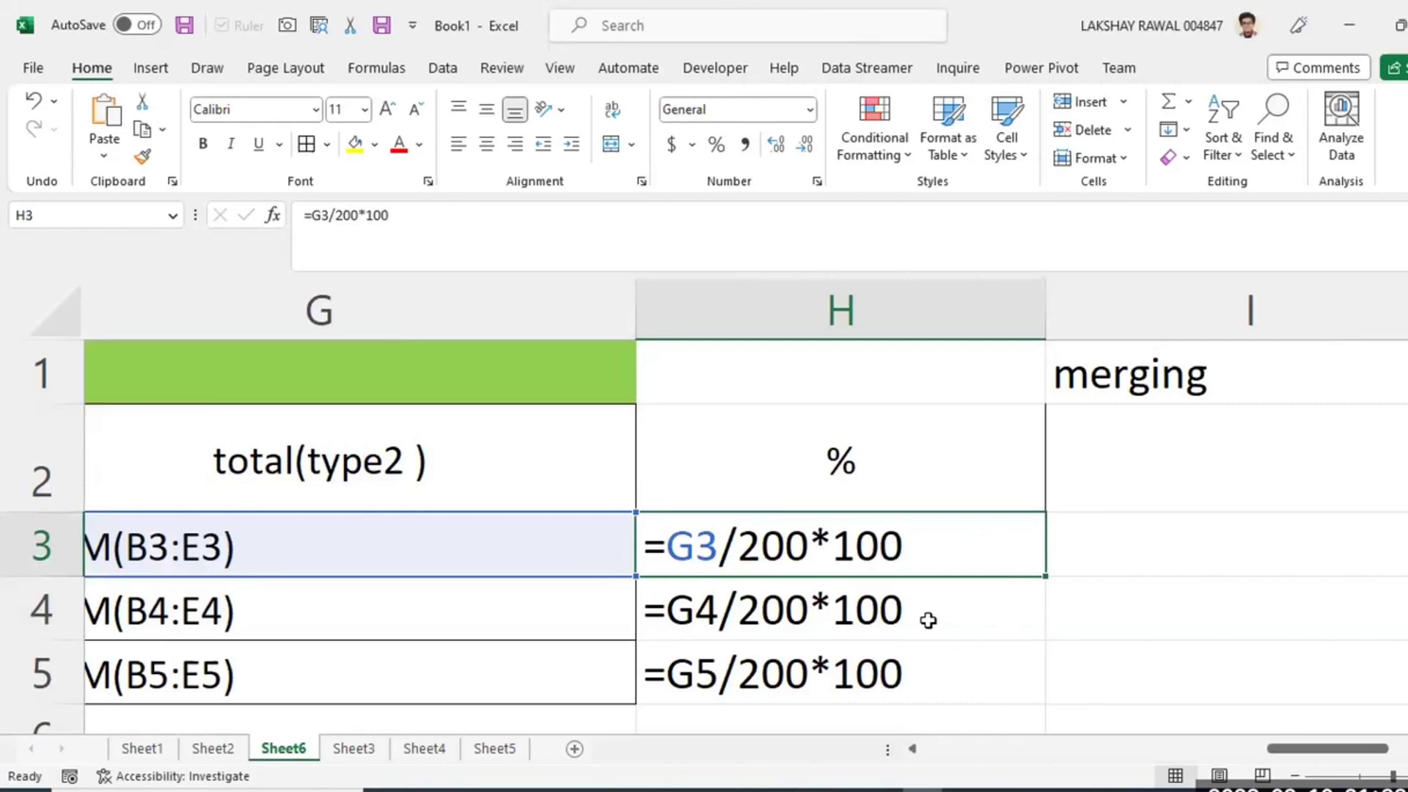
left_click(789, 600)
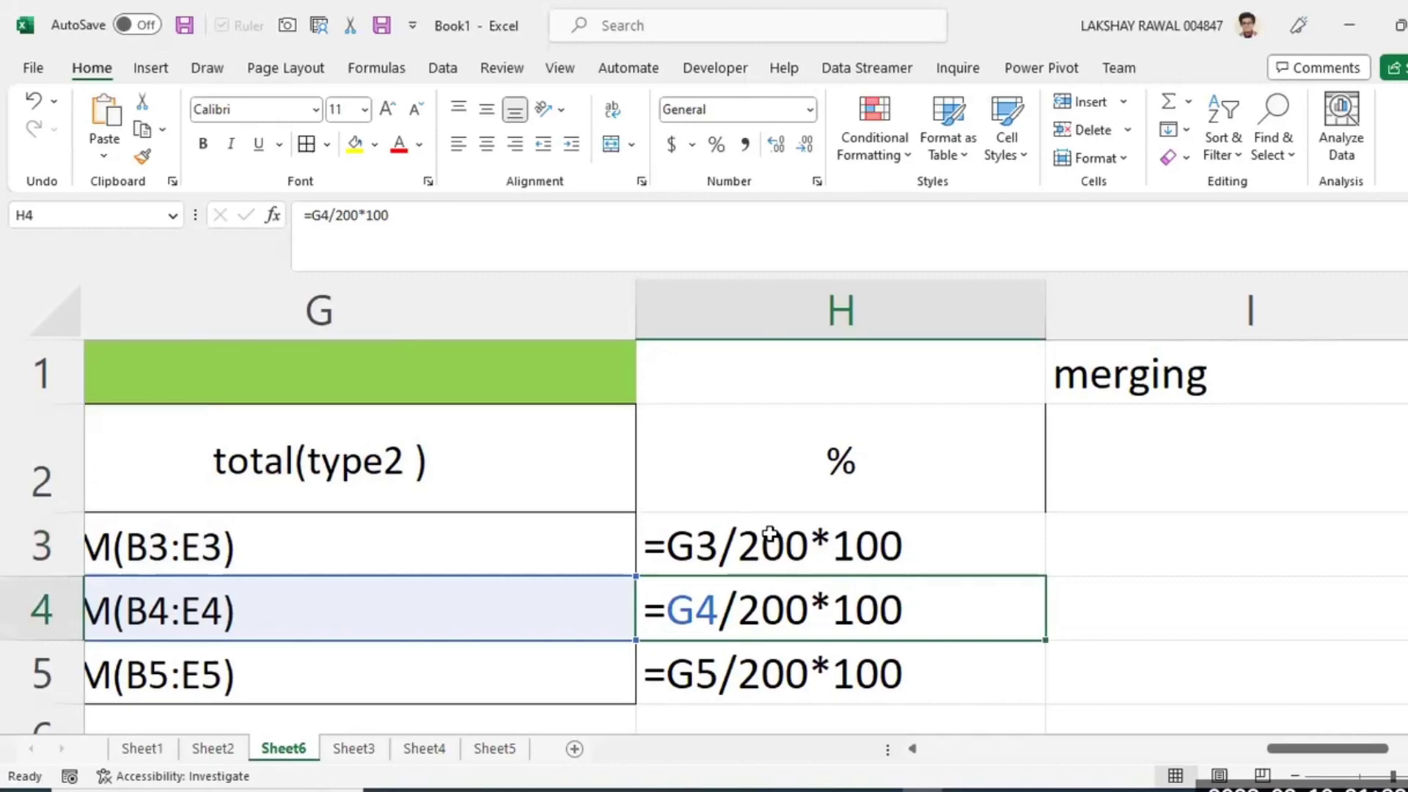
left_click(767, 671)
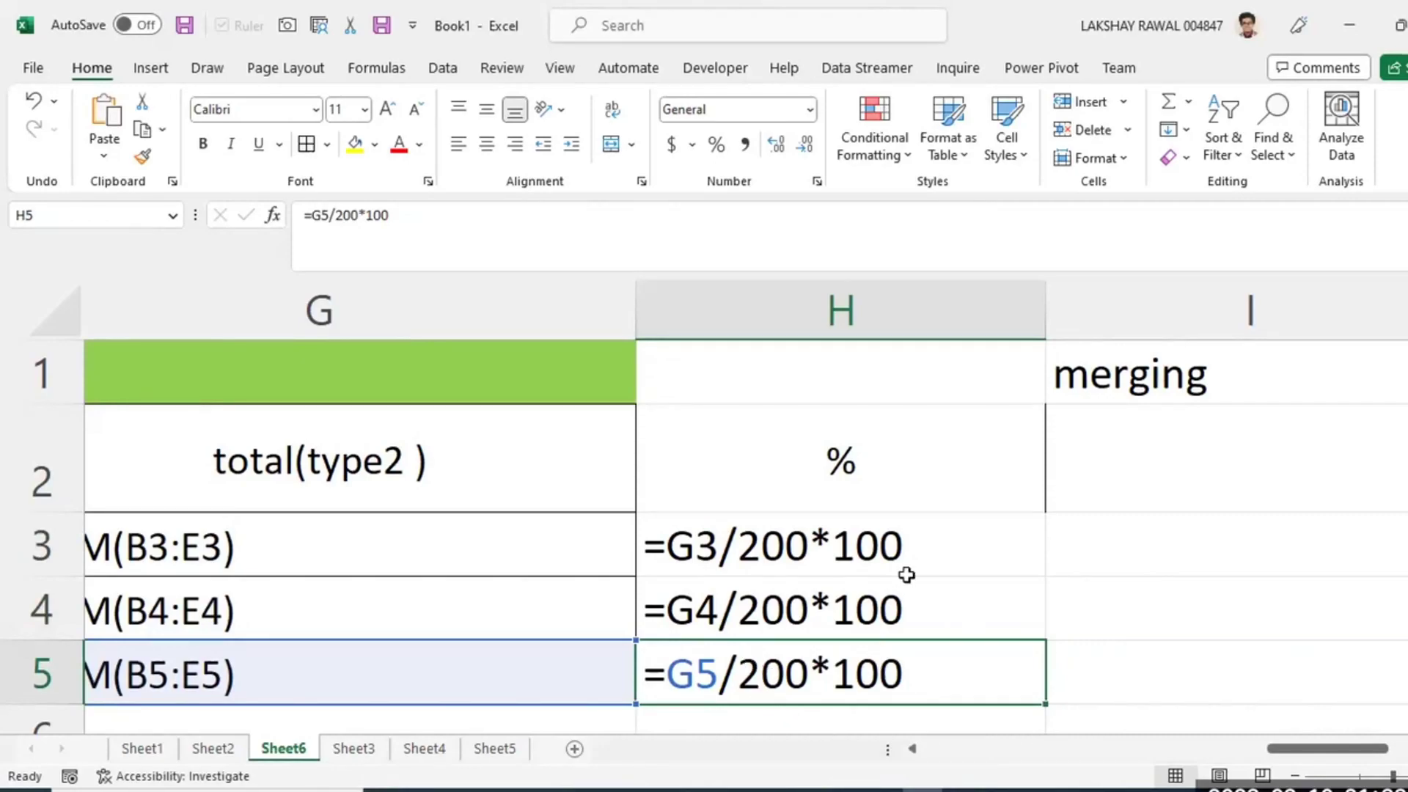
left_click_drag(909, 544, 920, 687)
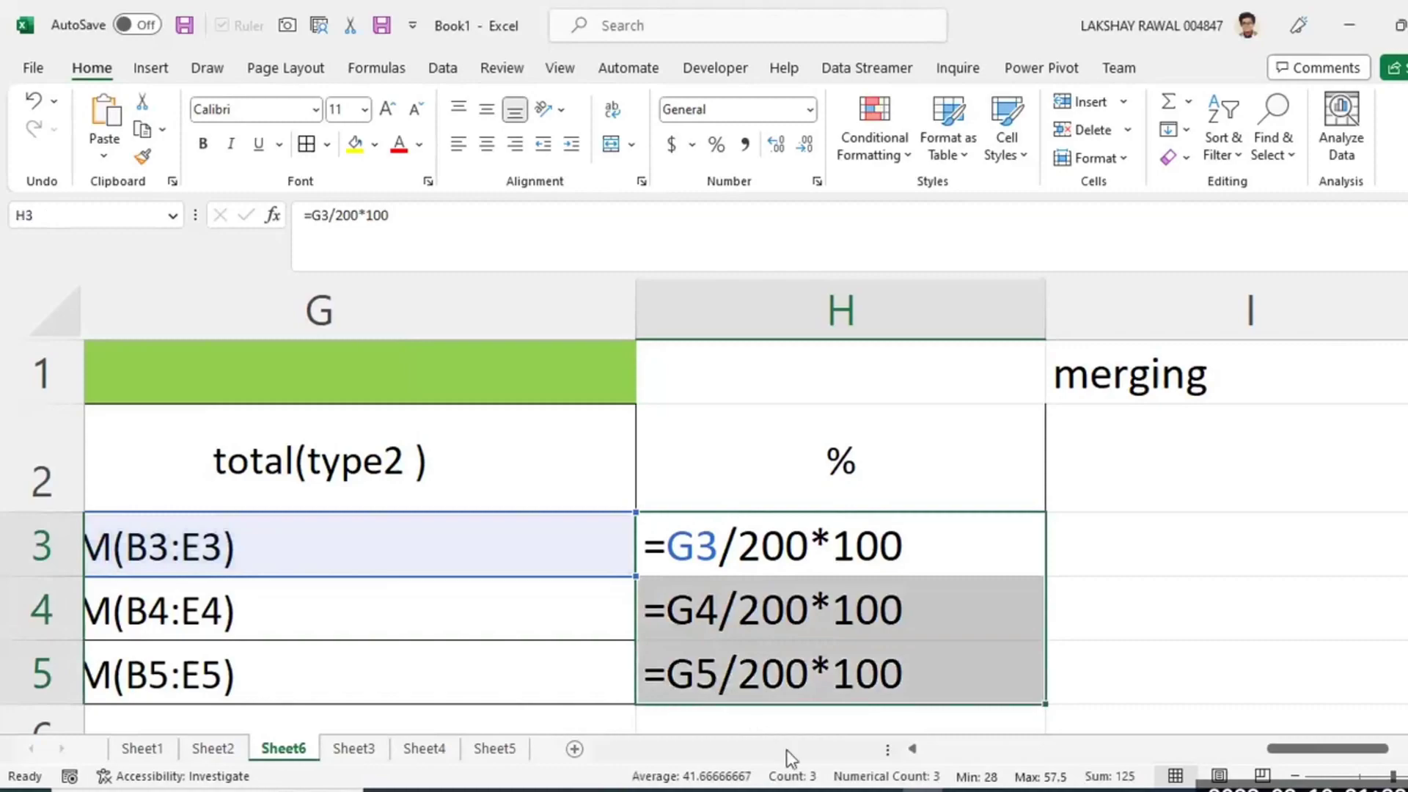
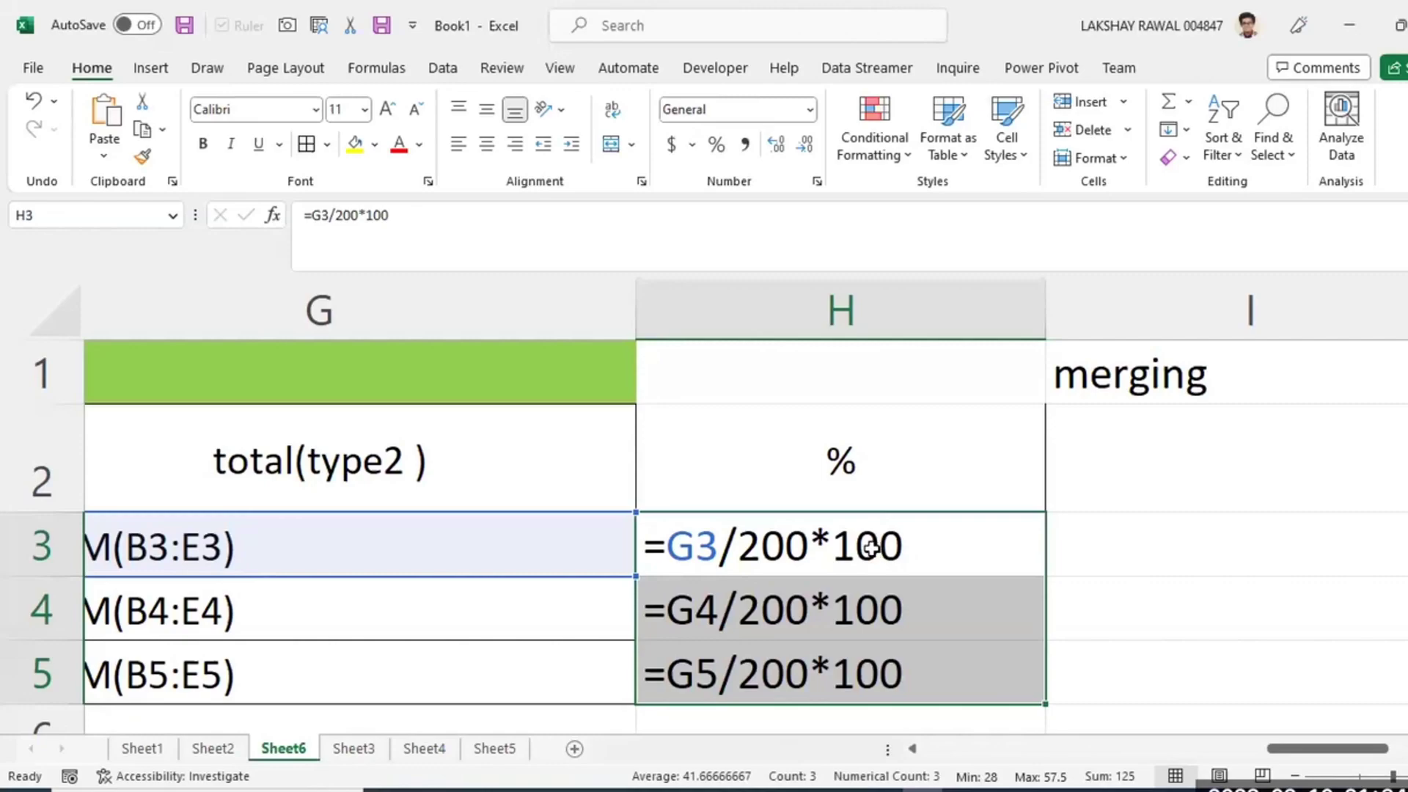
left_click_drag(870, 546, 880, 678)
left_click_drag(910, 545, 900, 665)
key("ctrl+grave")
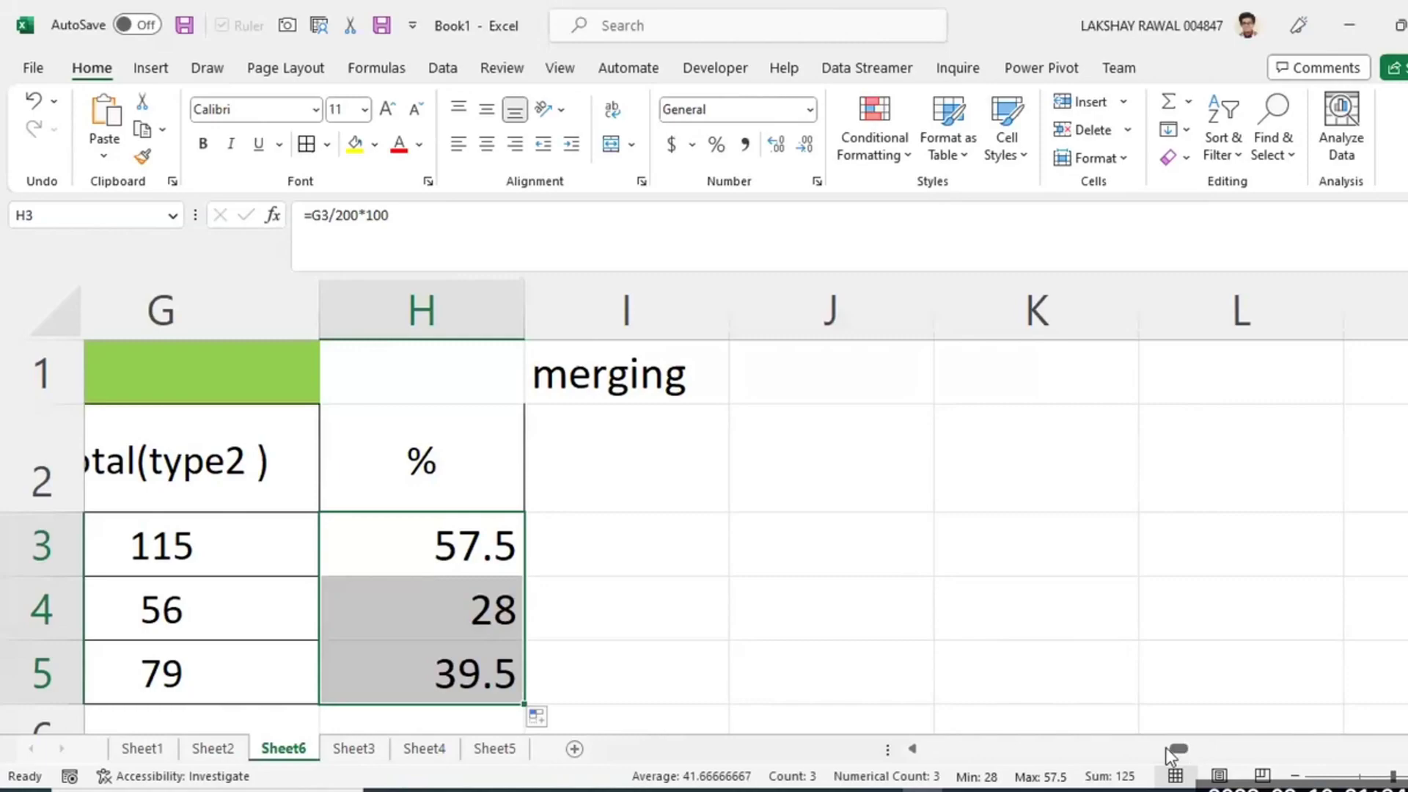
left_click_drag(490, 611, 488, 664)
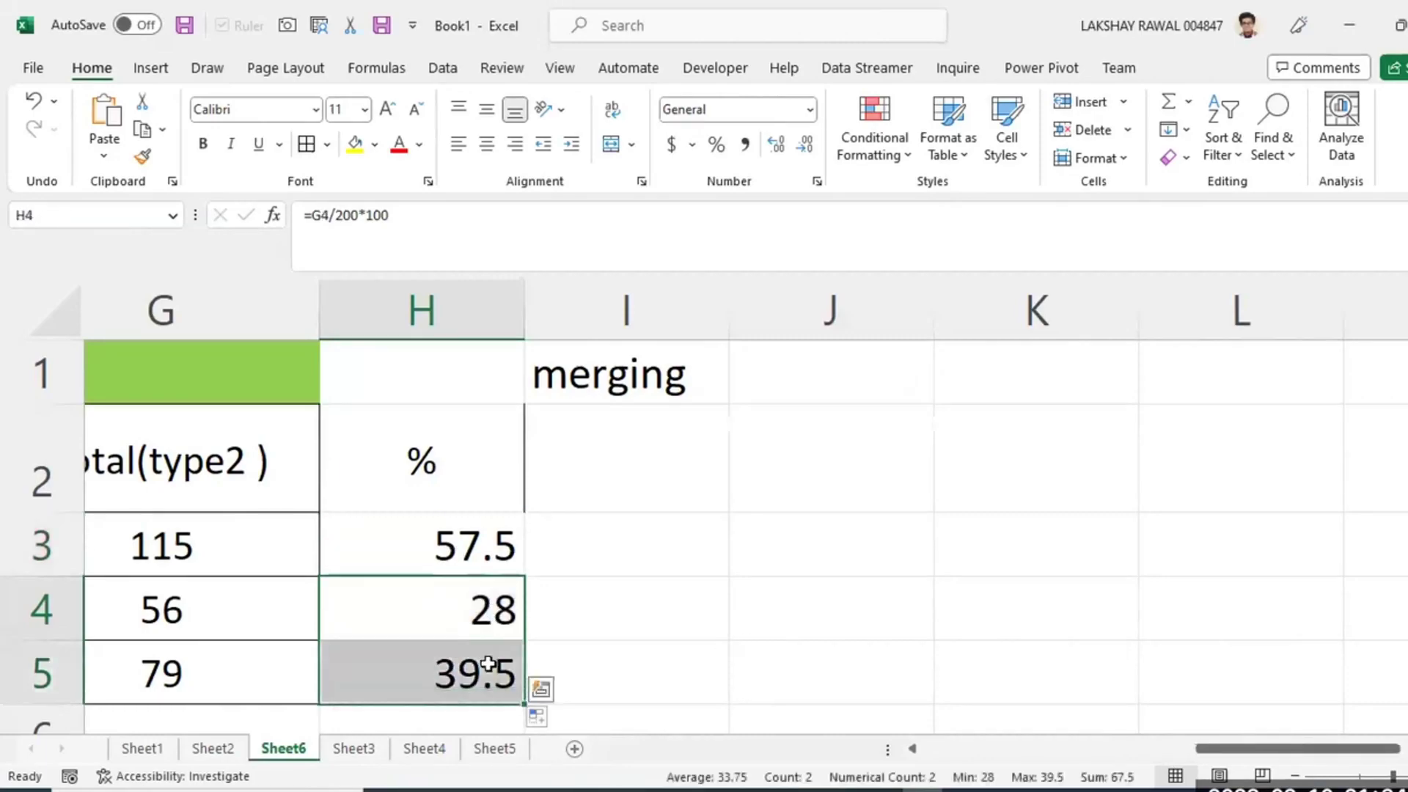
Clear H4:H5, check the percentage formula in H3, and fill that formula down to H5.
key("Delete")
double_click(444, 546)
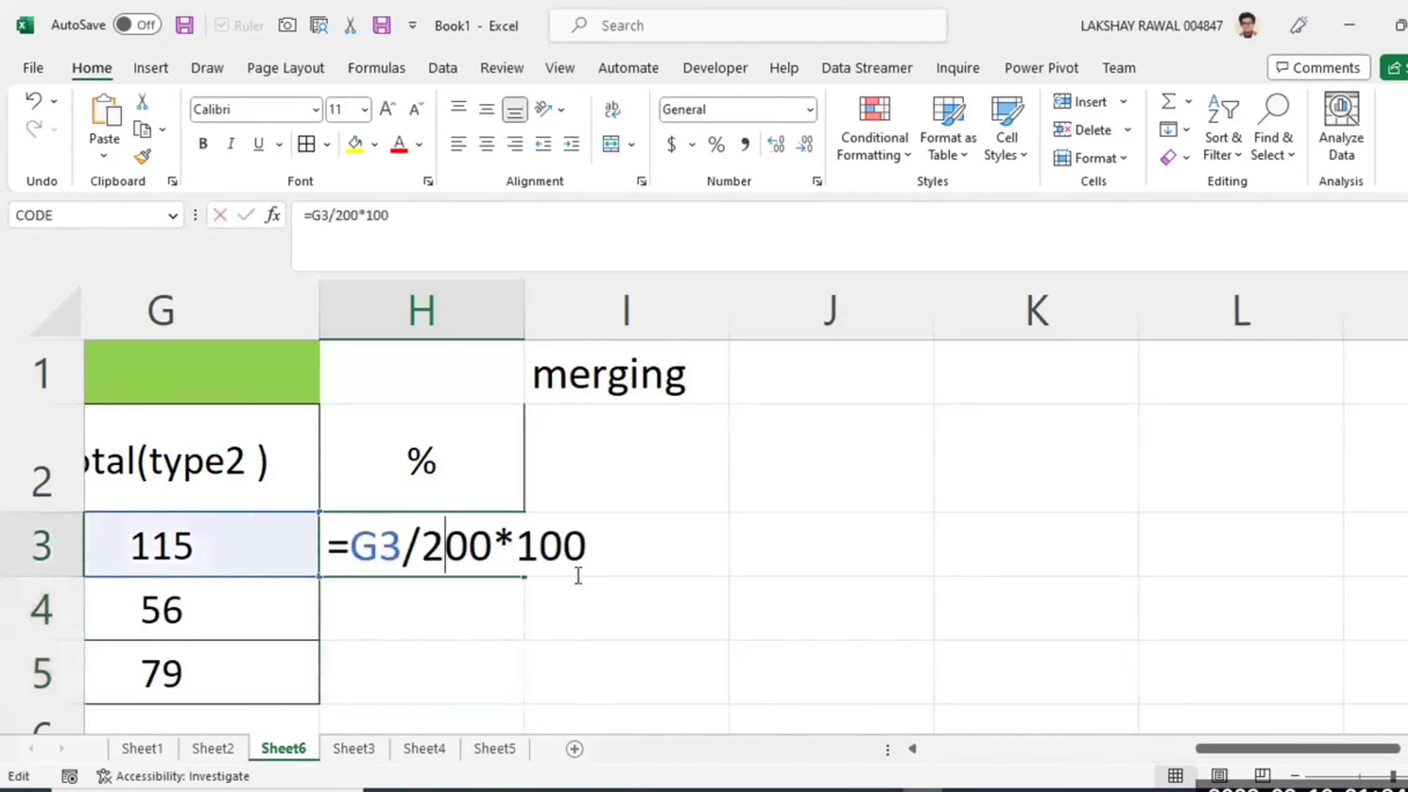
key("Return")
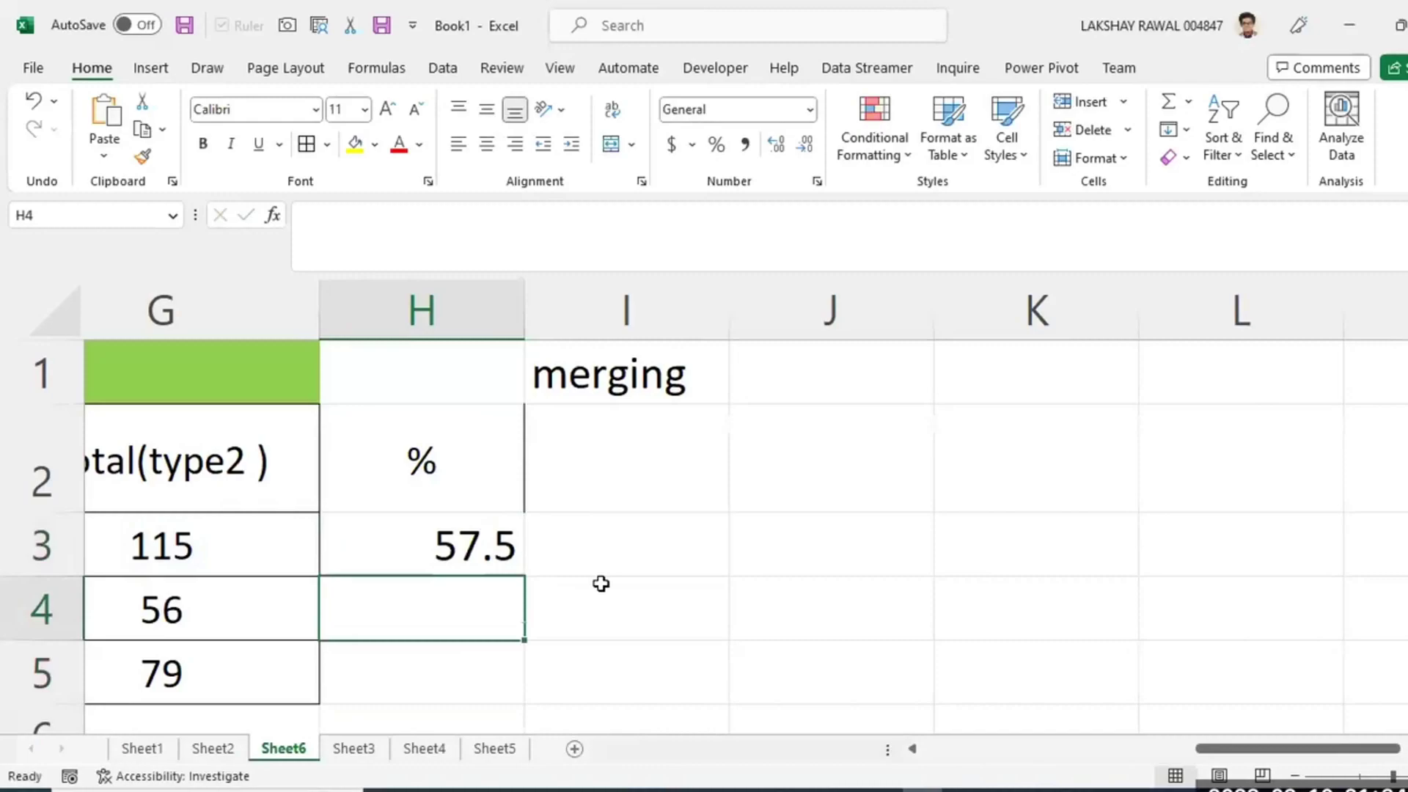
left_click(456, 555)
left_click_drag(527, 578, 523, 685)
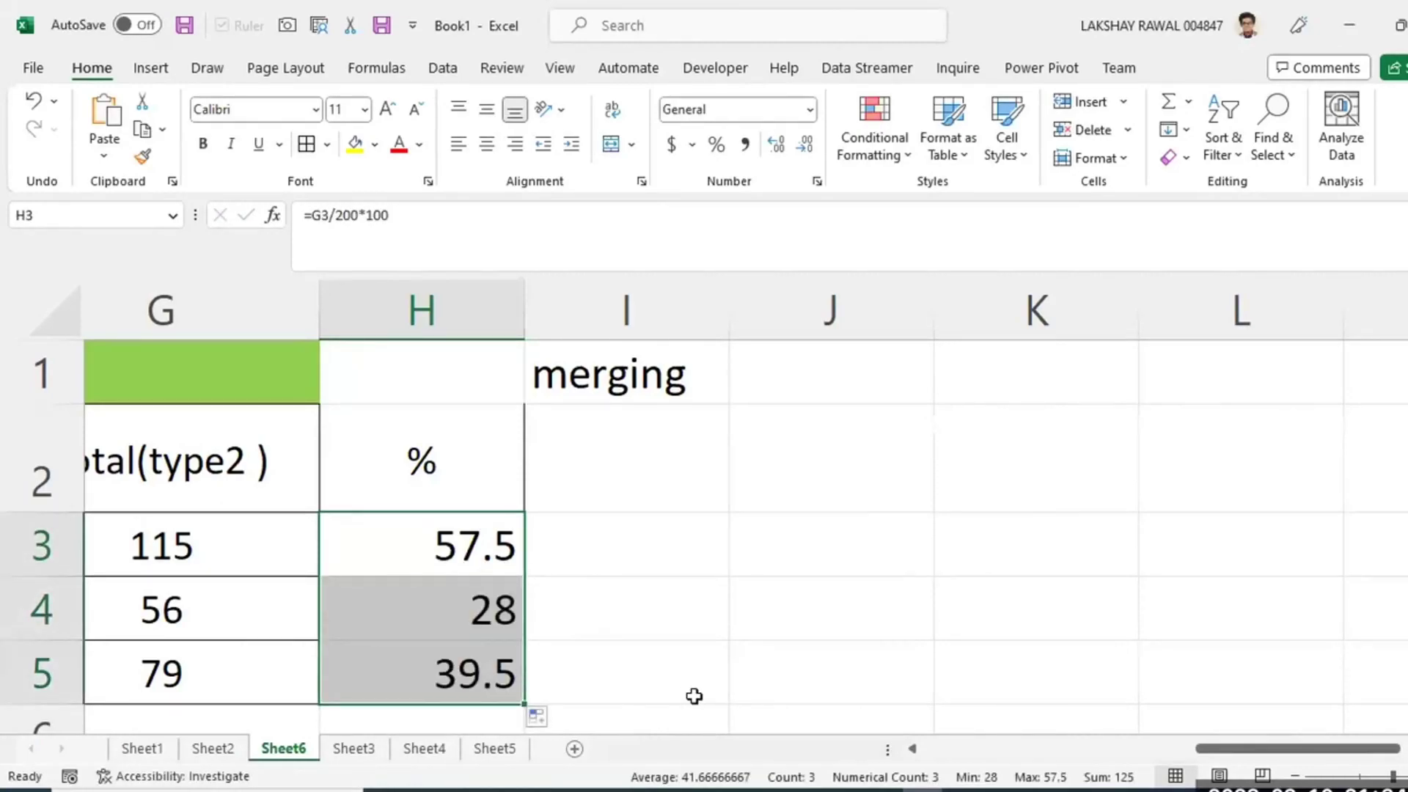
Undo the clearing of H3:H5 and the previous fill, and copy H3's percentage formula down to H5 again.
key("Delete")
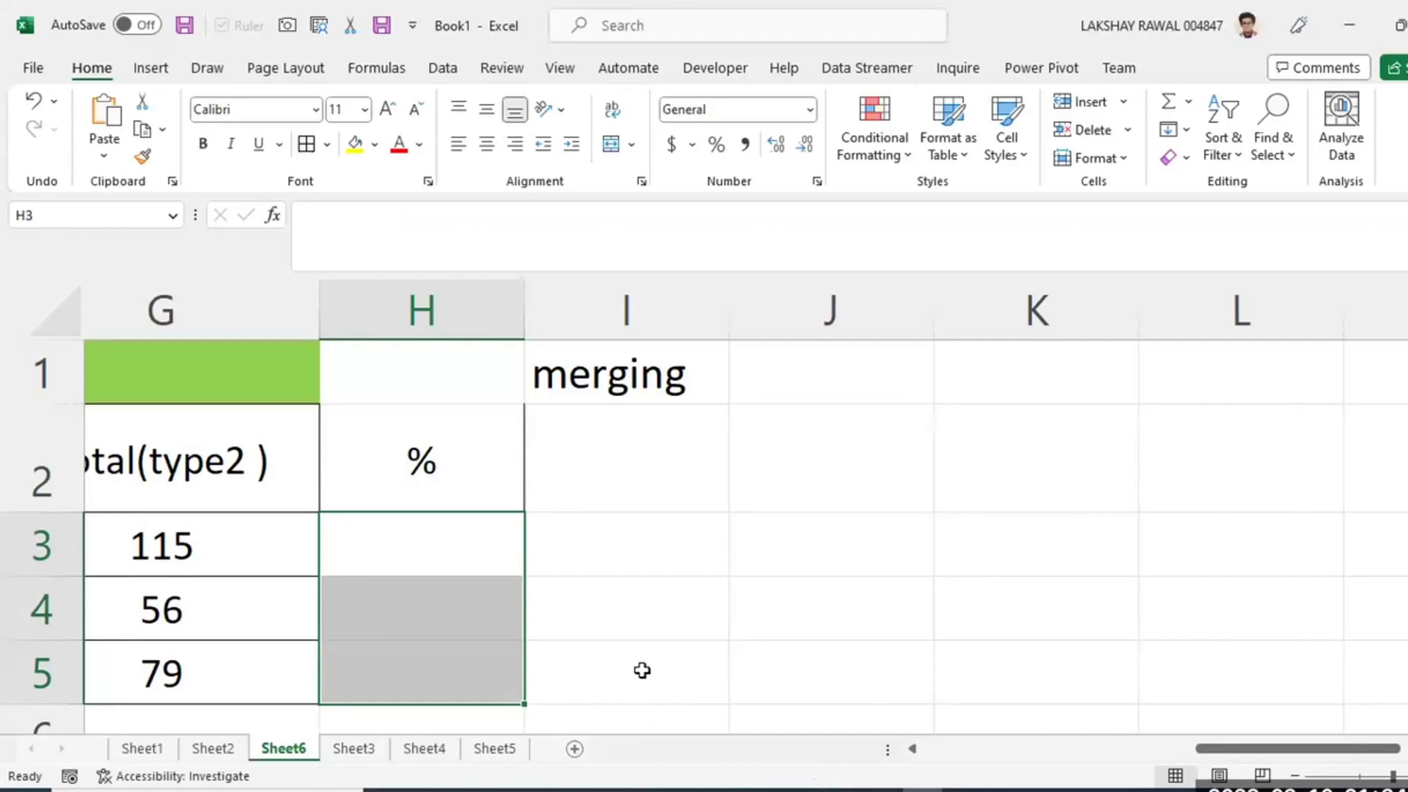
key("ctrl+z")
left_click_drag(515, 620, 513, 664)
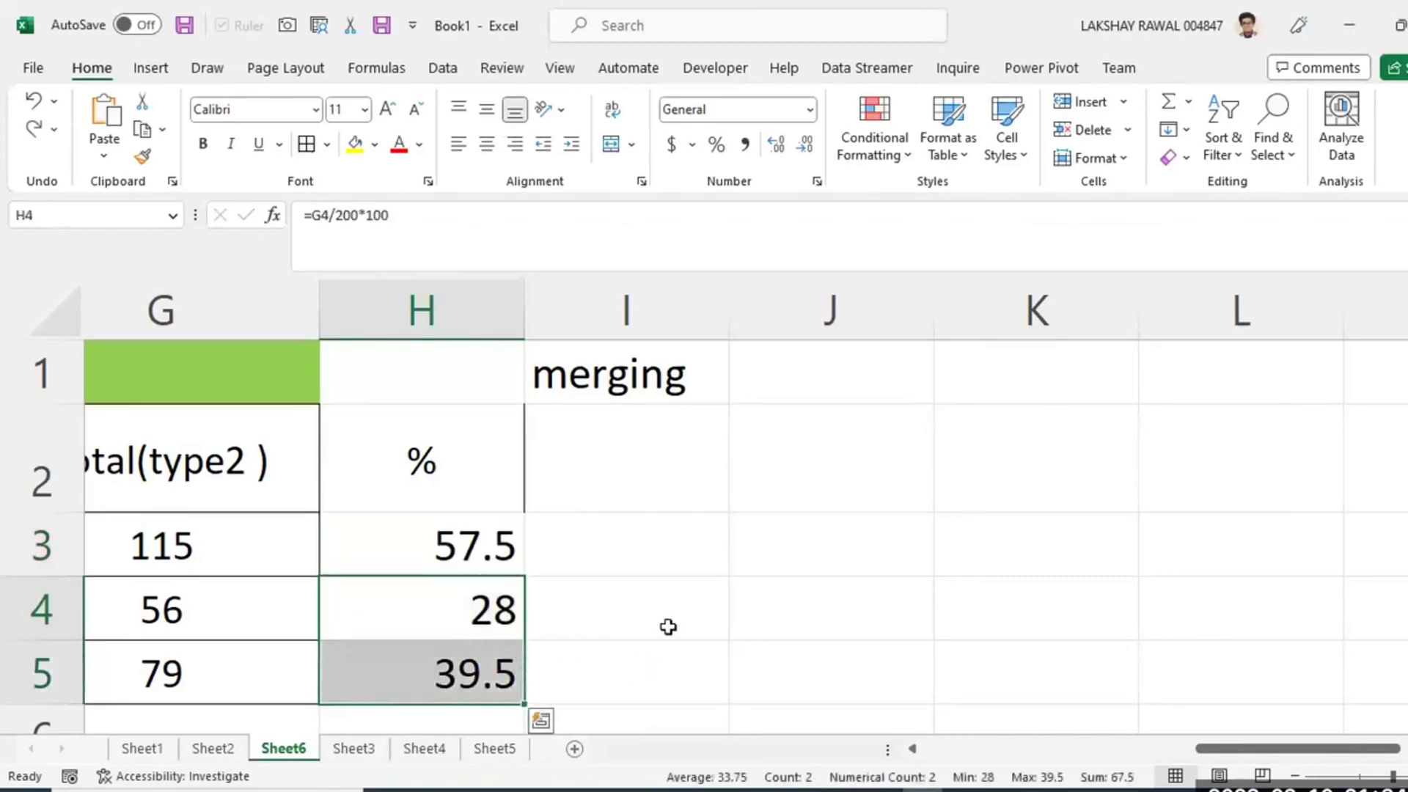
key("ctrl+z")
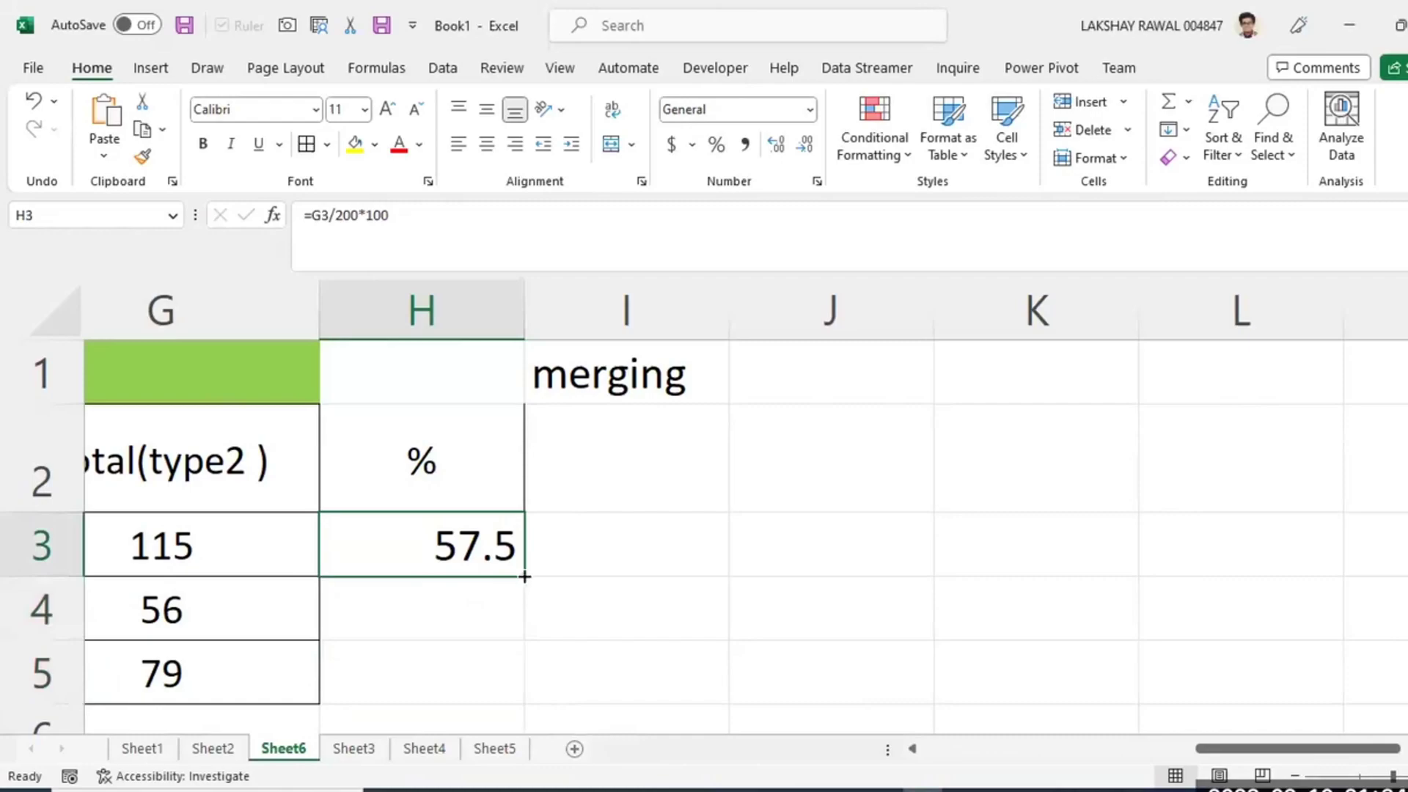
mouse_move(512, 566)
left_mouse_down()
mouse_move(539, 583)
mouse_move(509, 575)
mouse_move(523, 698)
left_mouse_up()
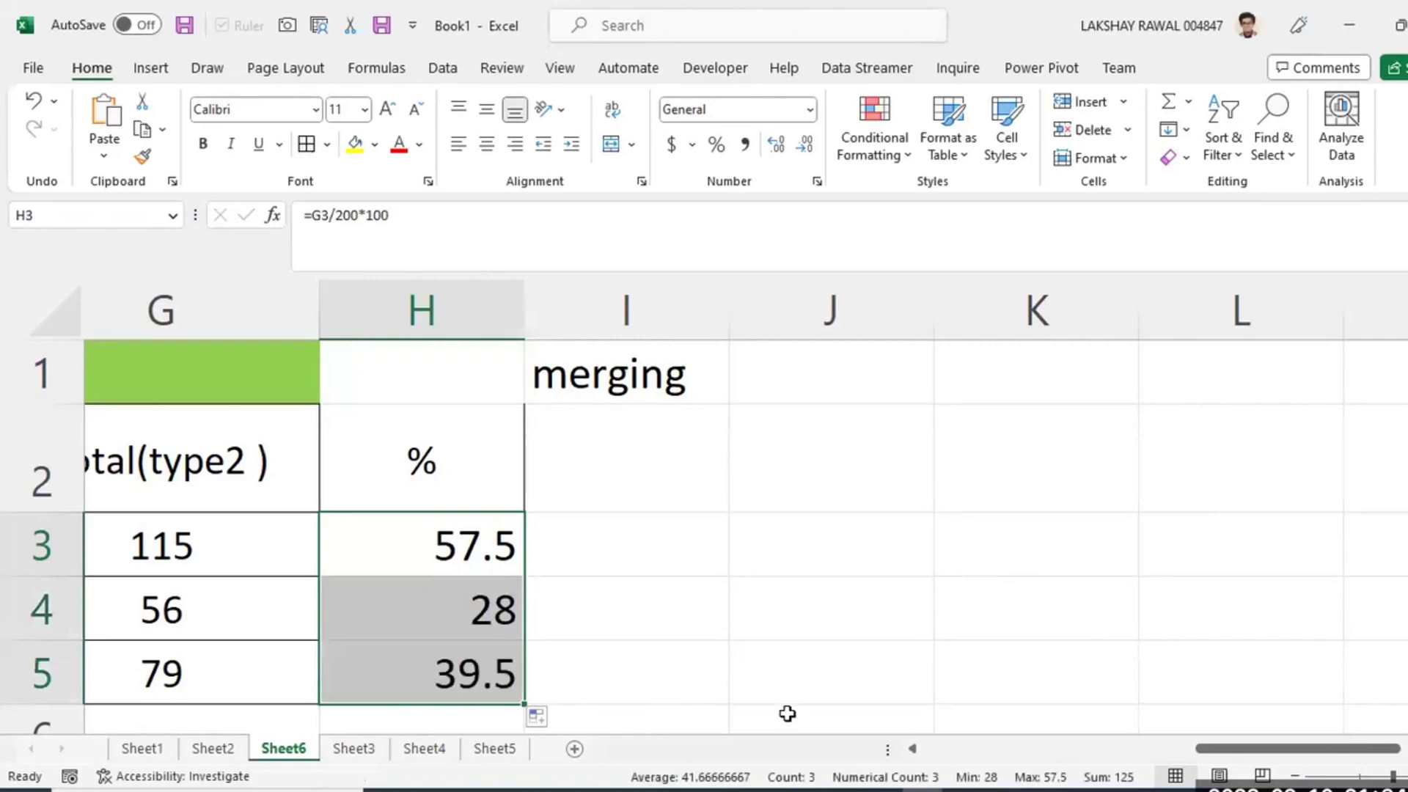
Add the note "left double click" in J2 and "copy the formula" in K2.
left_click(878, 497)
type("d")
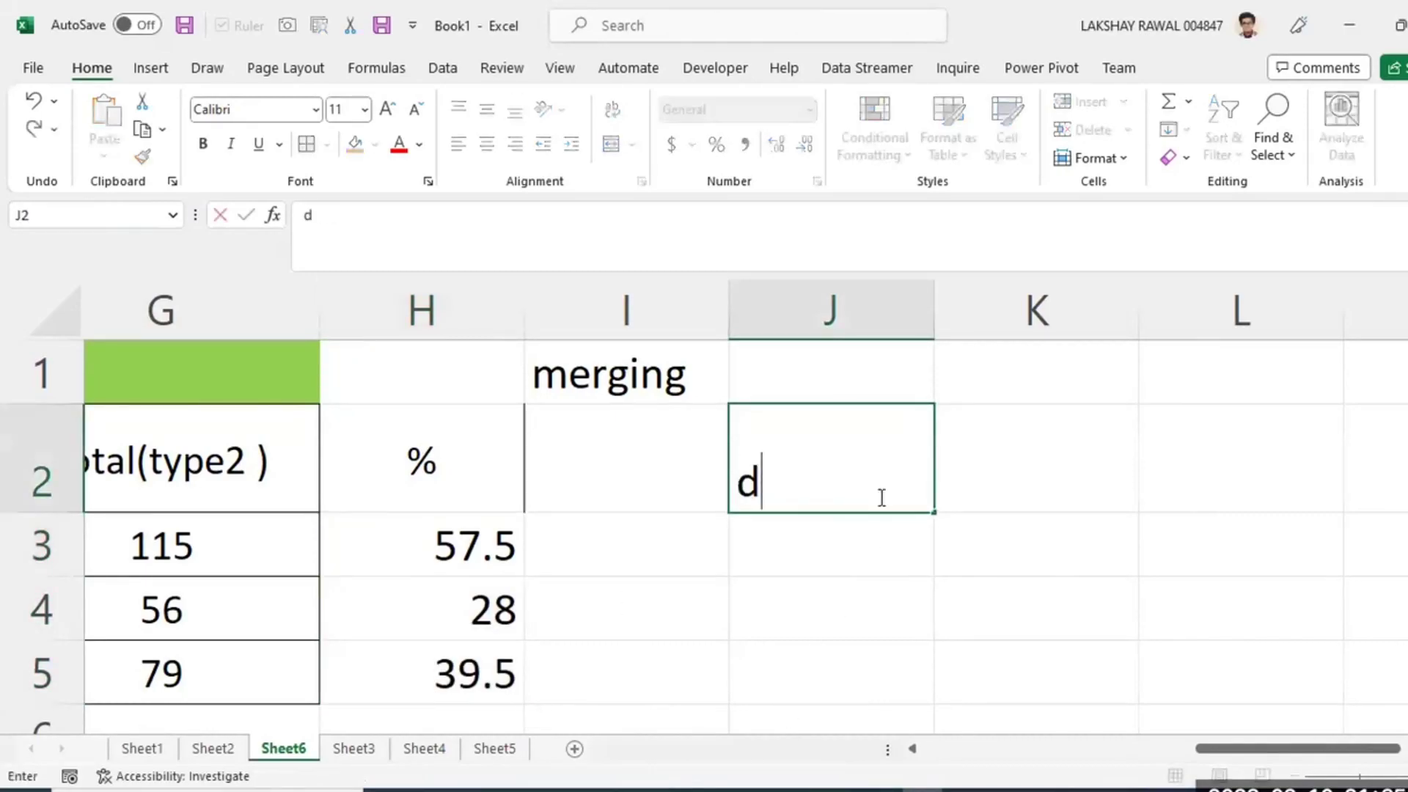
key("BackSpace")
type("left doubl")
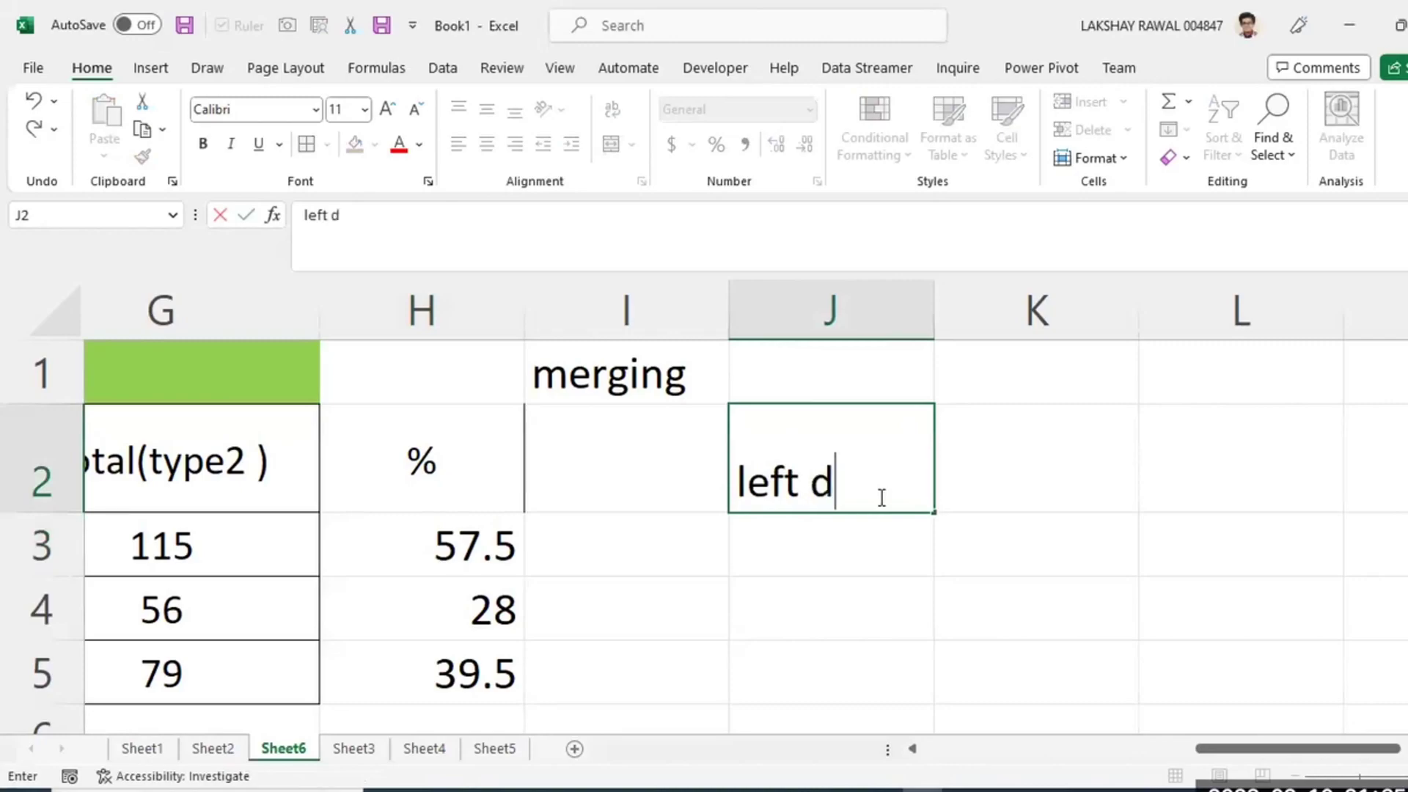
type("e click")
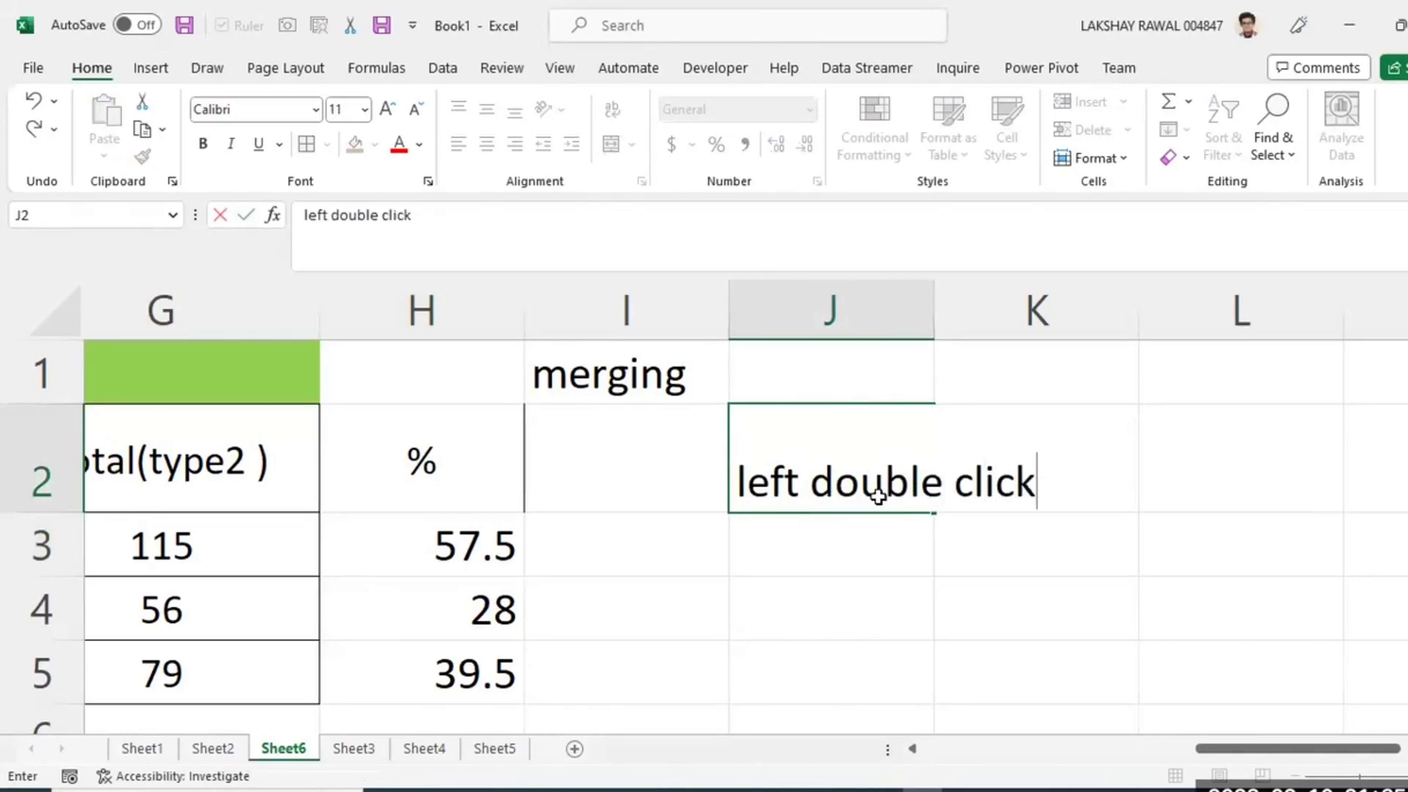
key("Tab")
type("copy ")
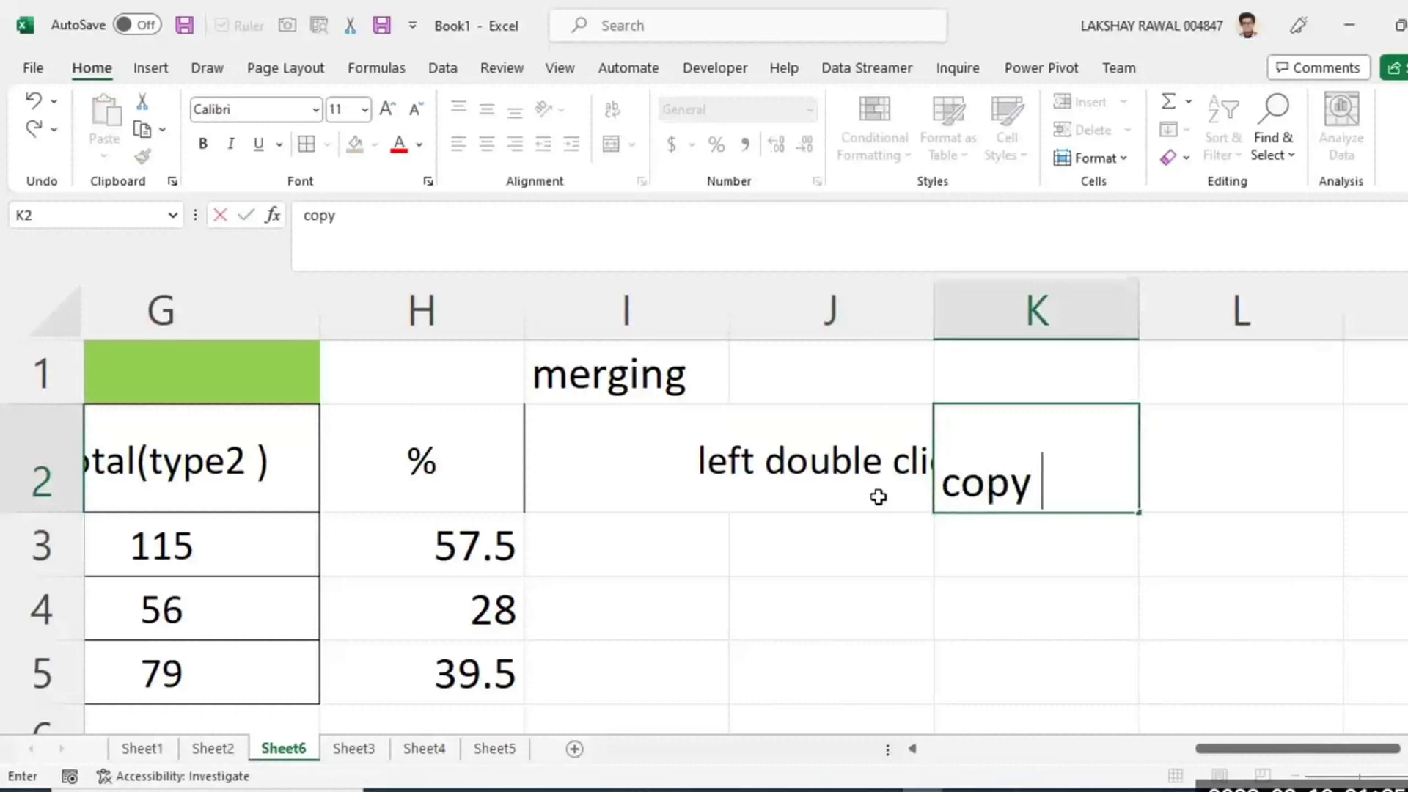
type("the formula")
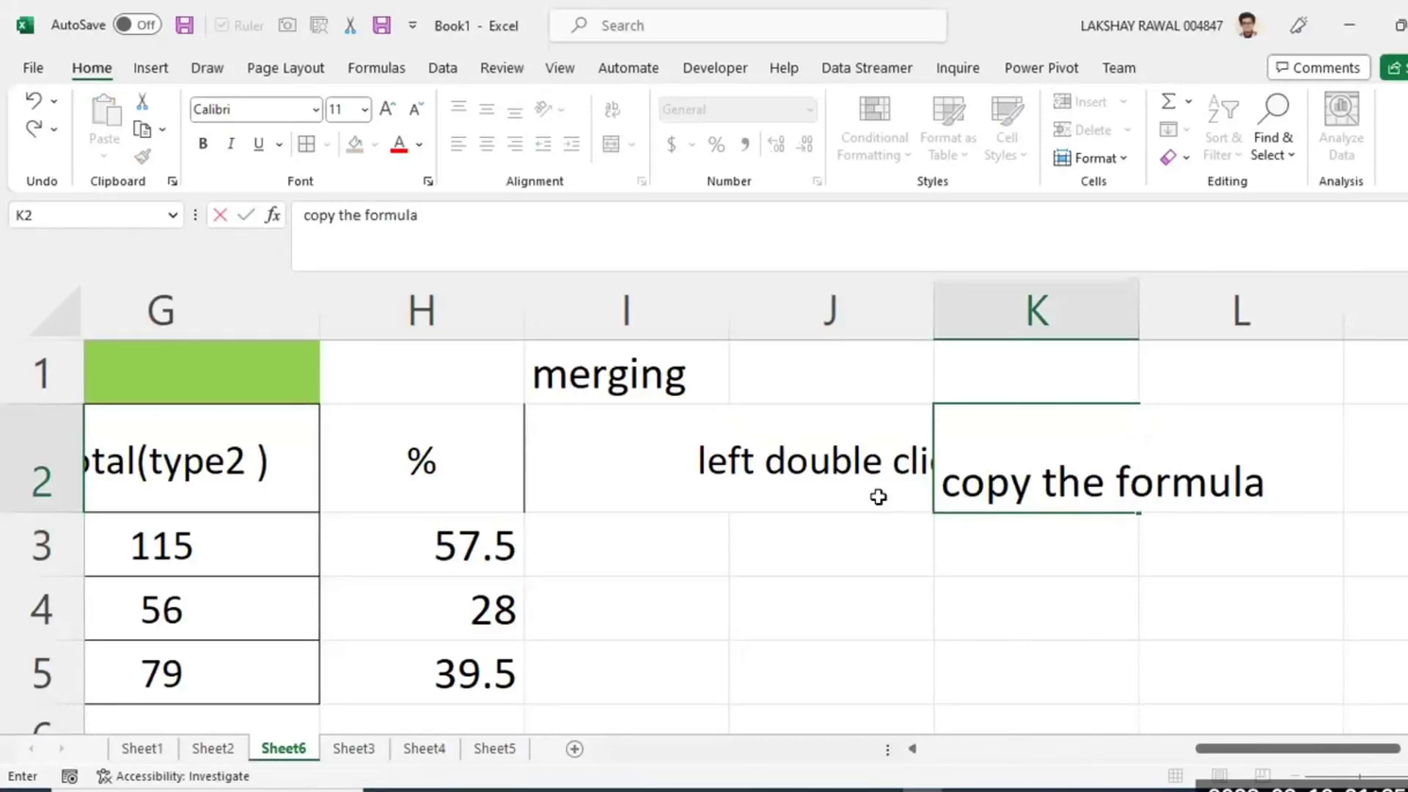
key("Return")
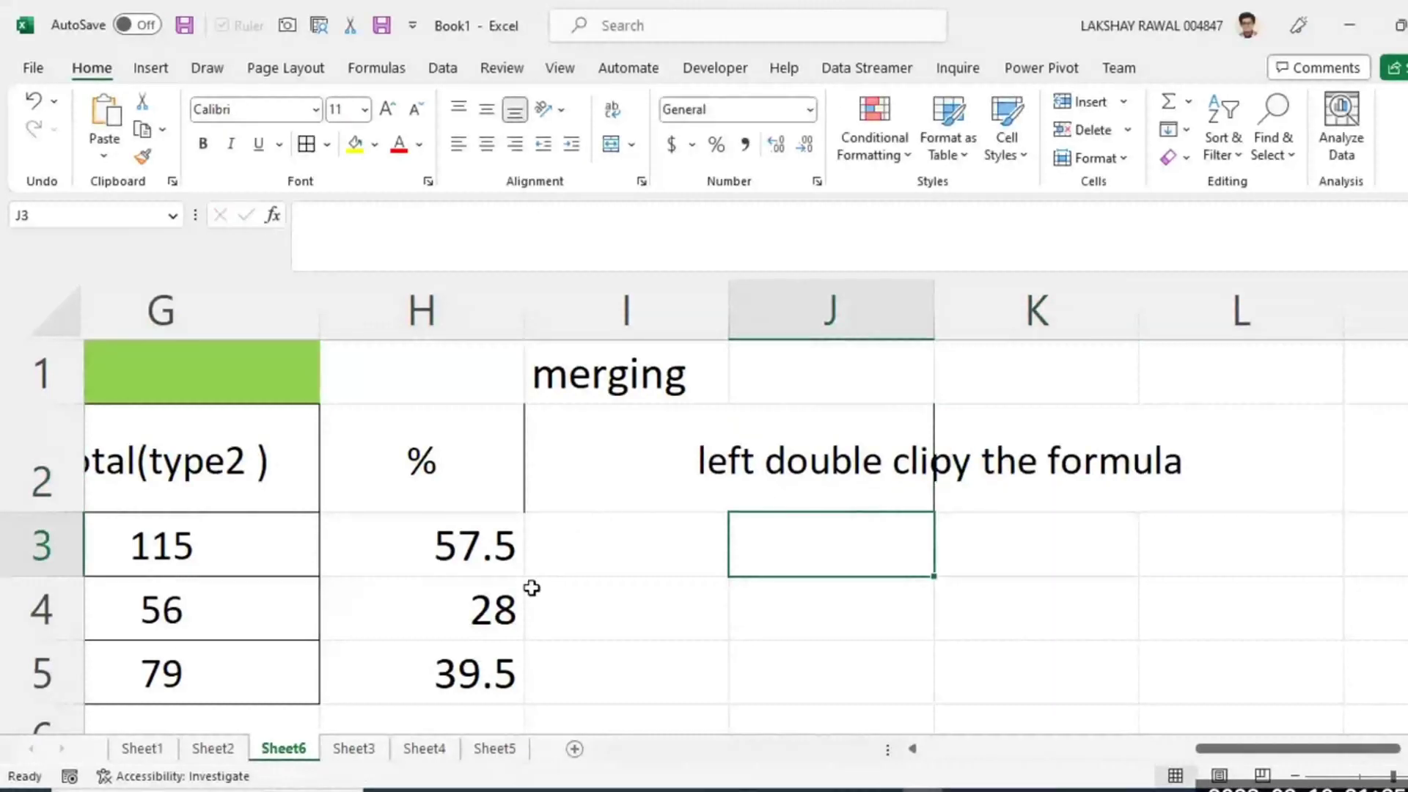
Empty the percentages in H4:H5 and auto-fill the H3 formula down the column to the last student row.
left_click_drag(480, 623, 481, 665)
key("ctrl+z")
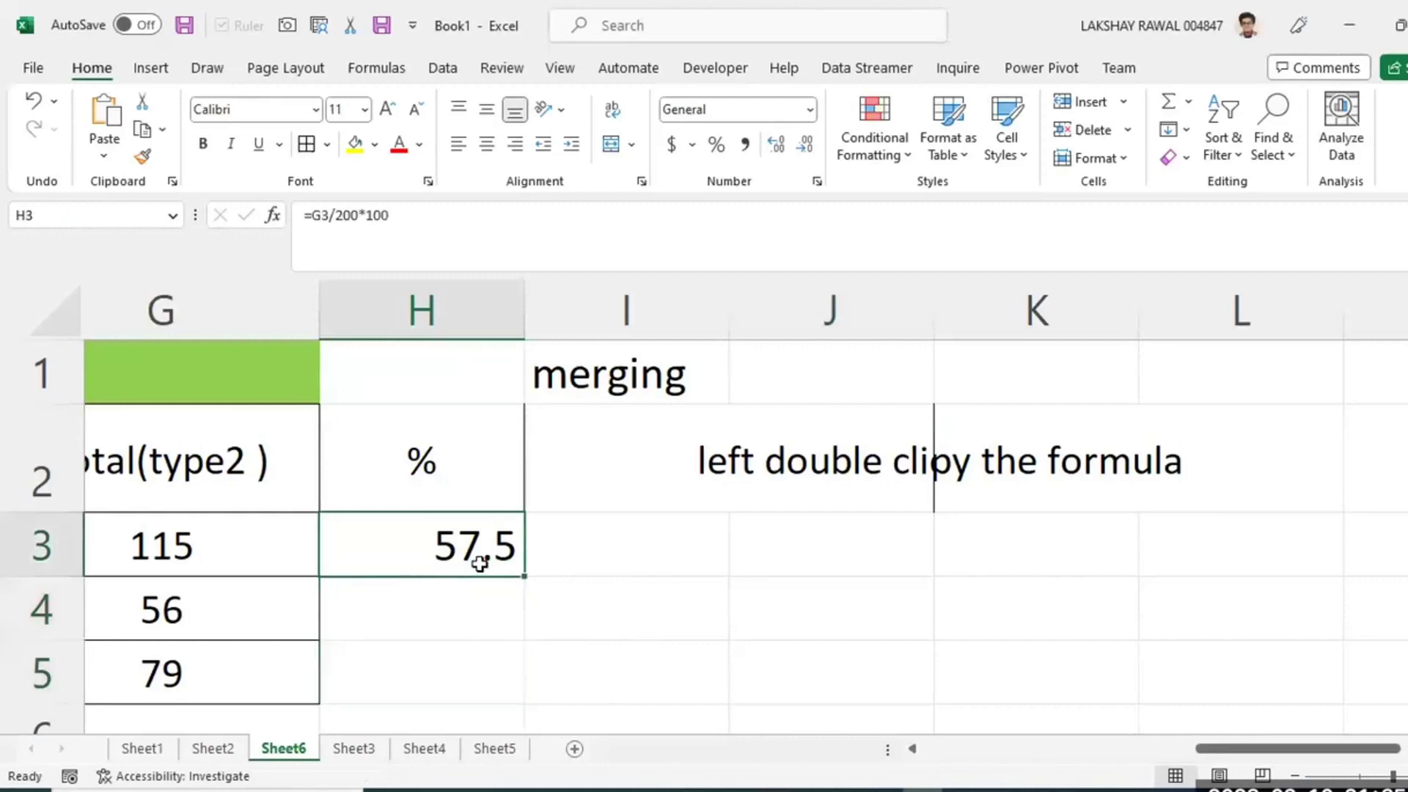
double_click(518, 579)
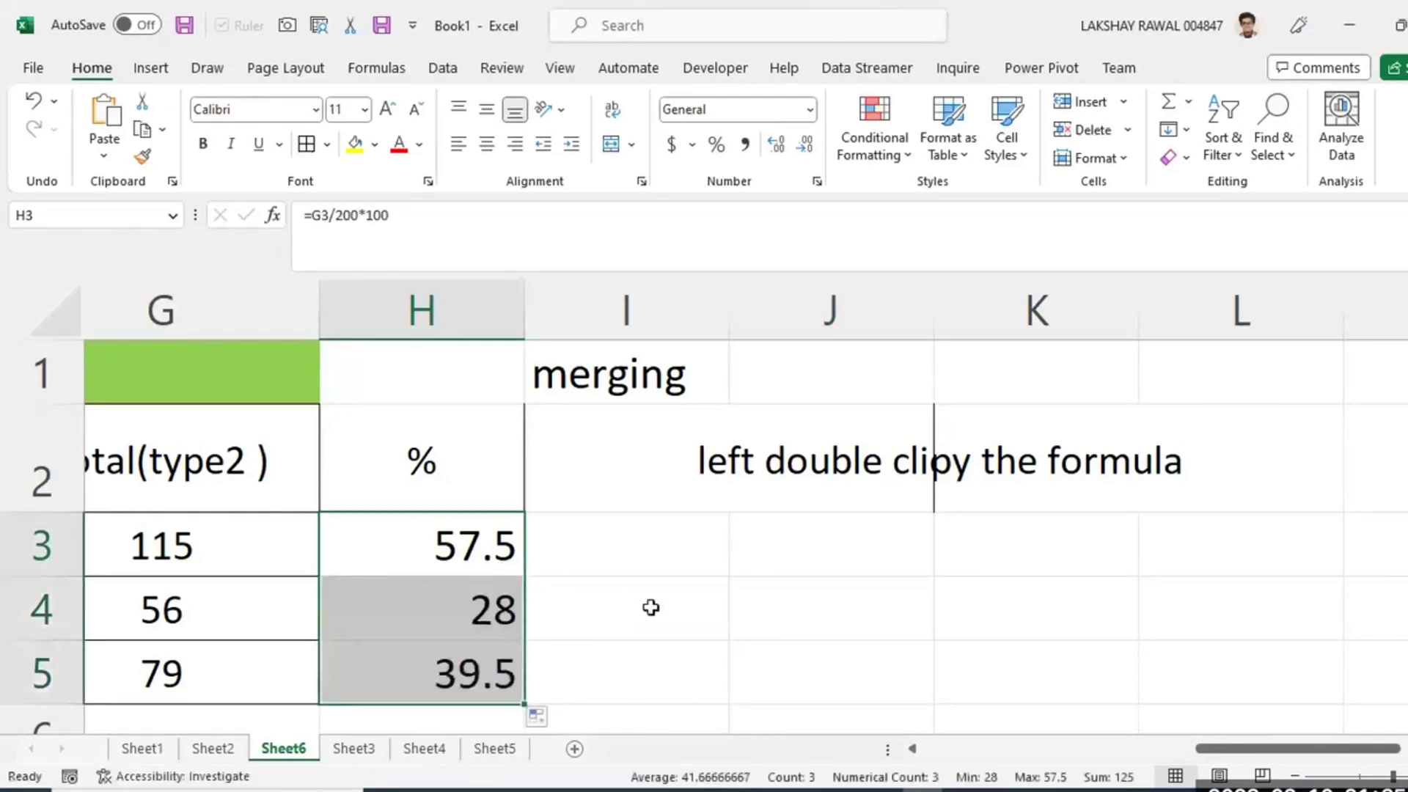
Inspect the copied percentage formulas in H4 and H5 without changing them.
double_click(492, 613)
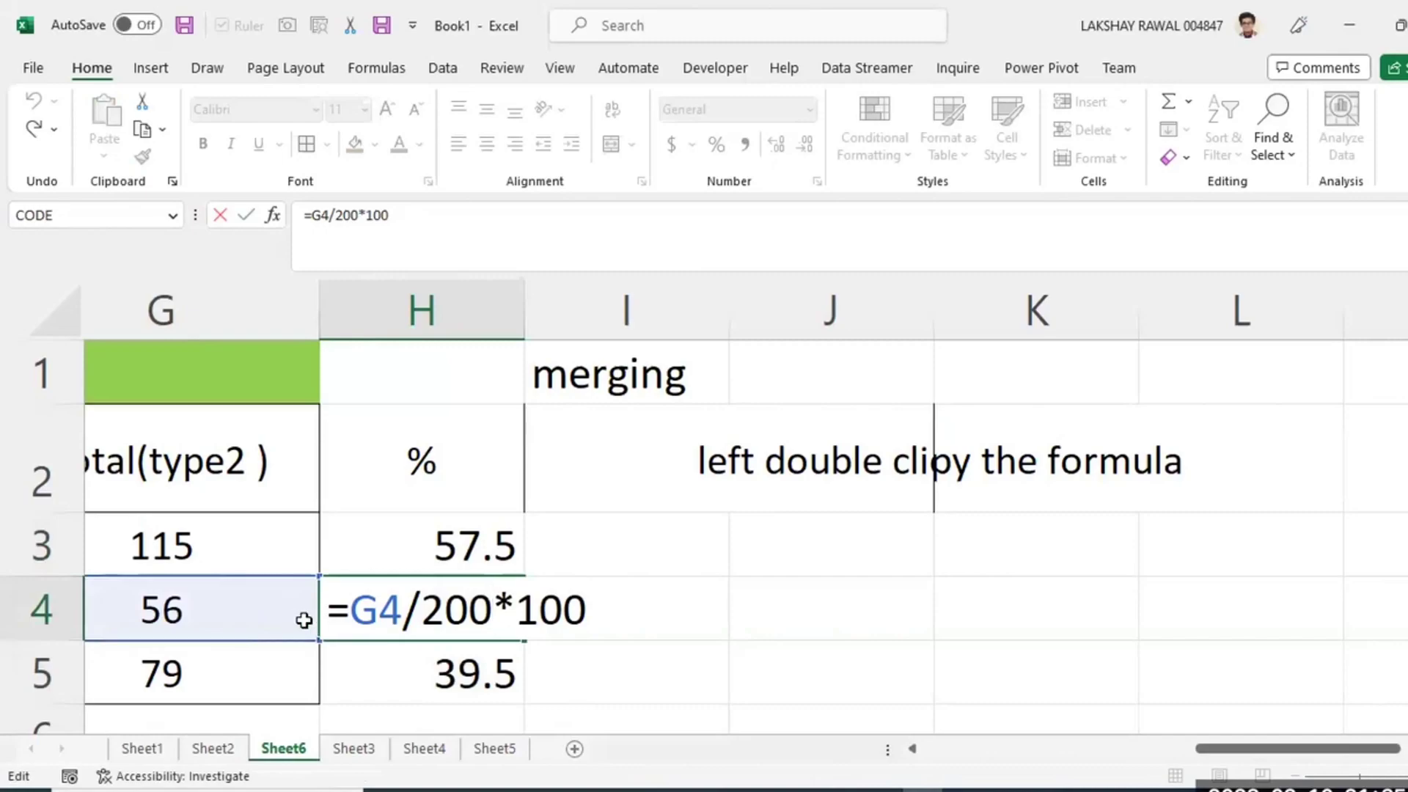
key("Return")
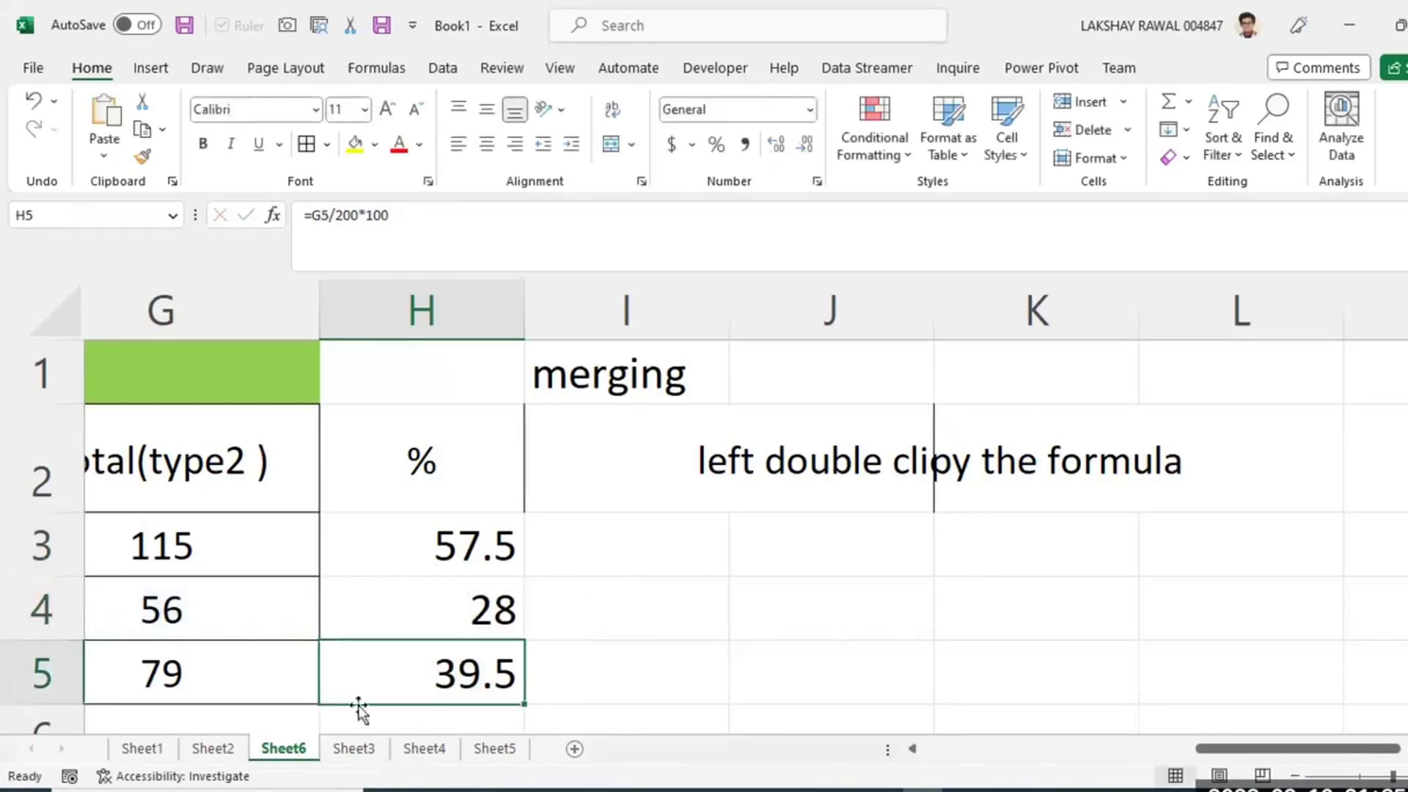
double_click(424, 686)
key("Return")
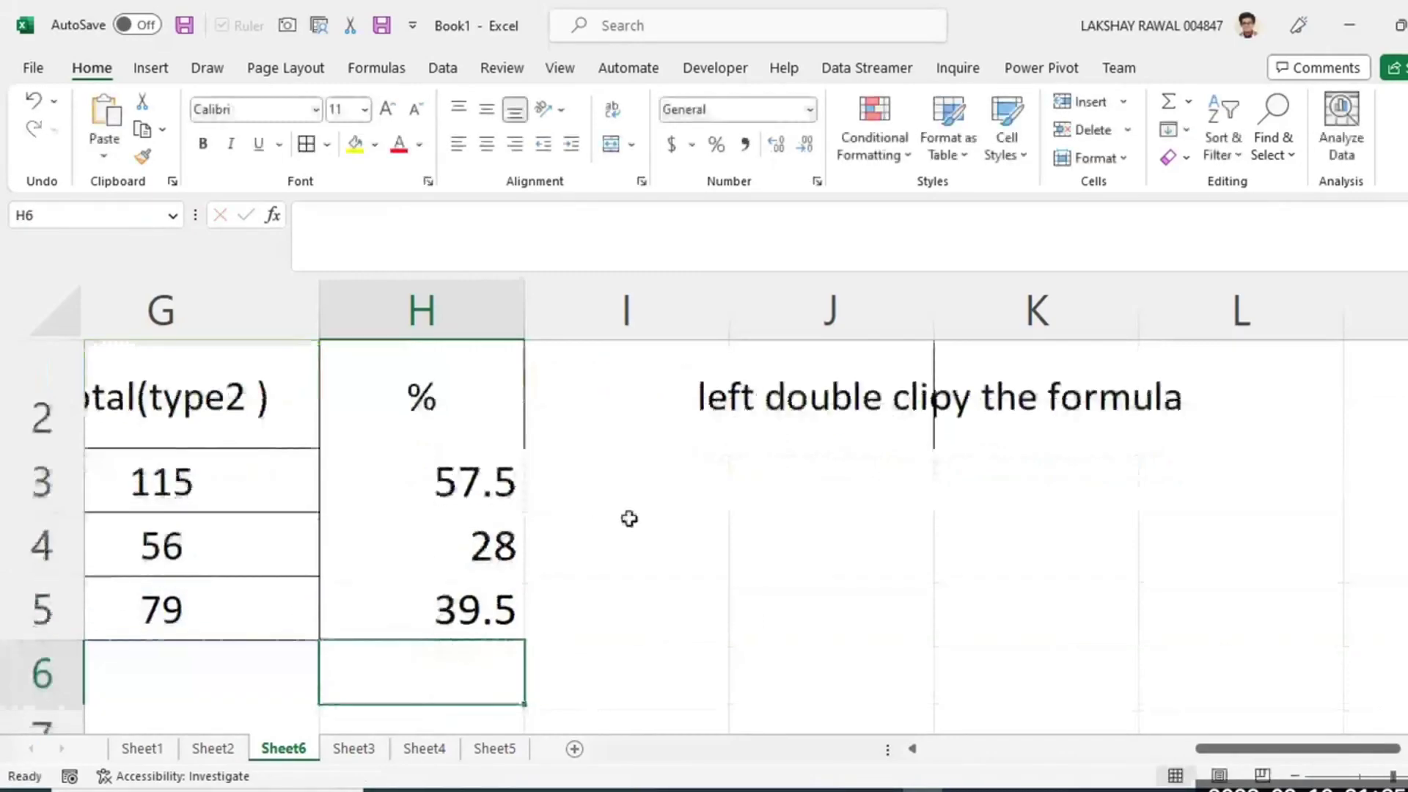
Replace the note in J2 with "short cut key".
left_click(813, 482)
scroll(813, 487, "up", 1)
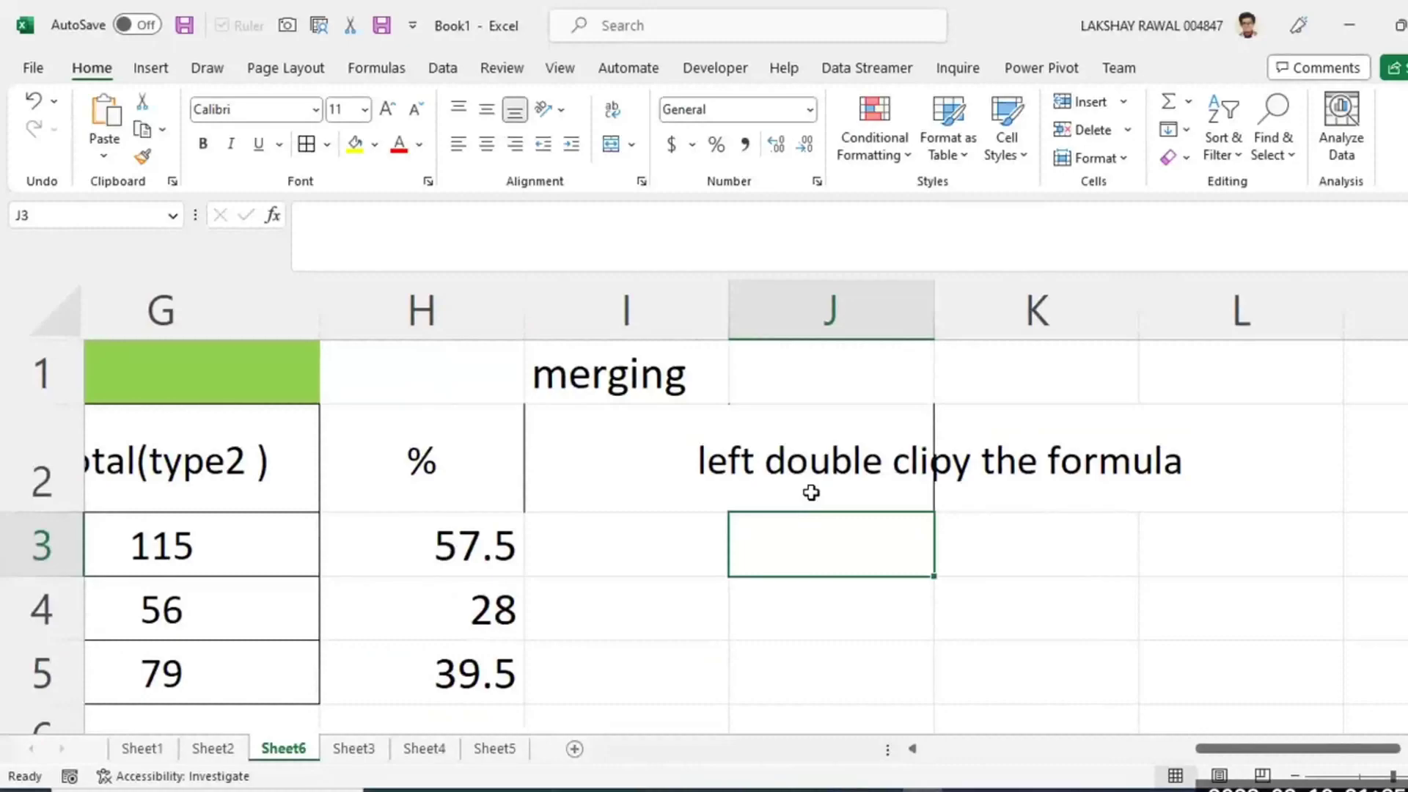
left_click(811, 492)
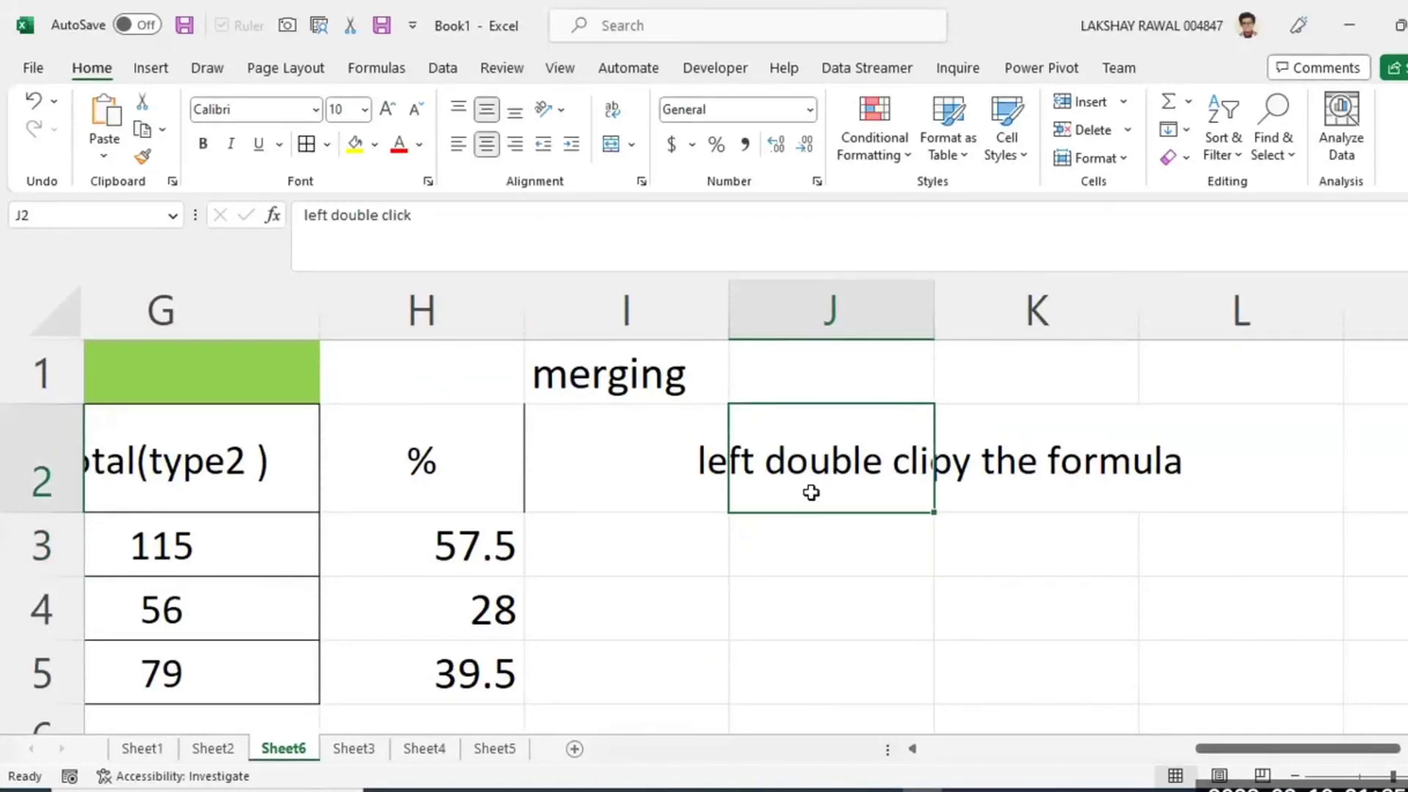
type("short c")
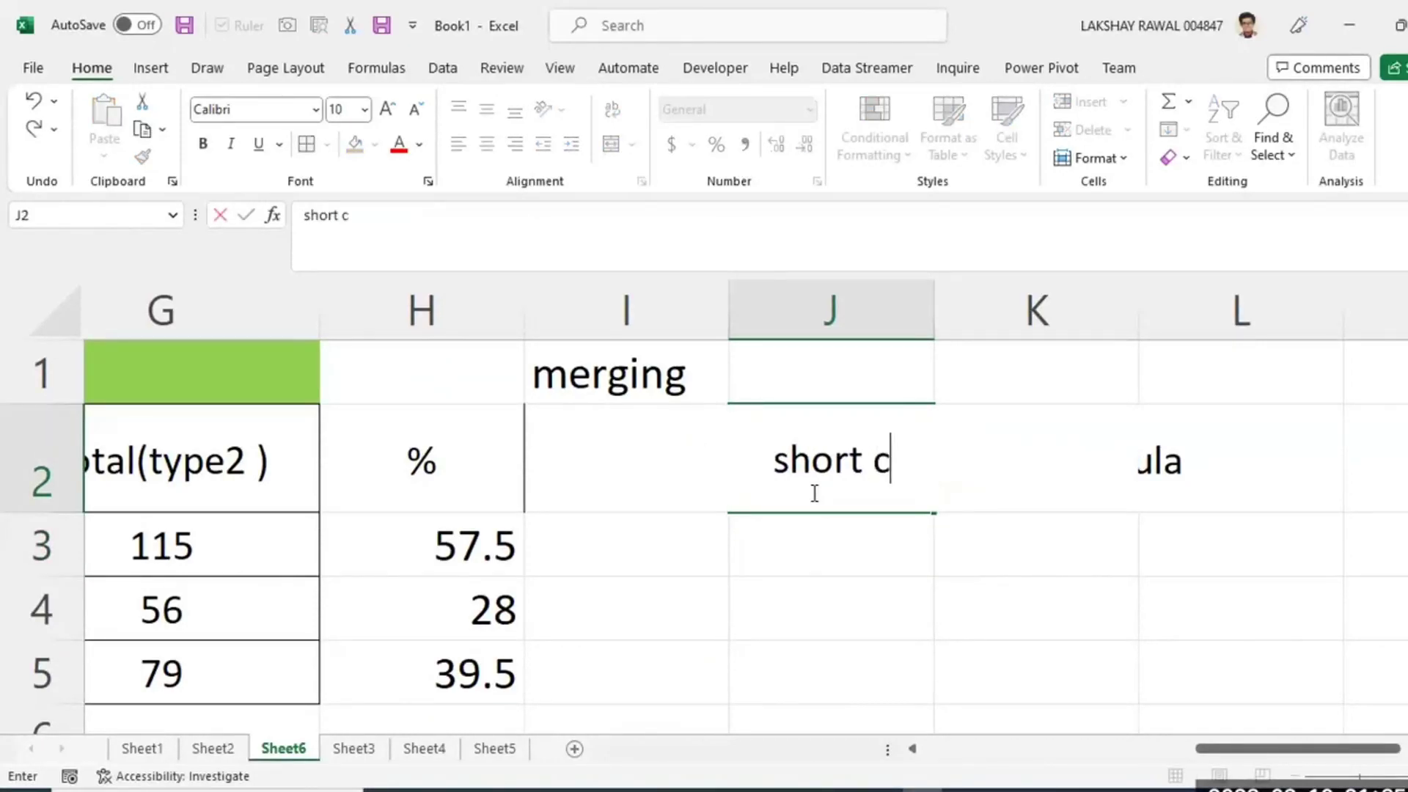
type("ut key")
key("Tab")
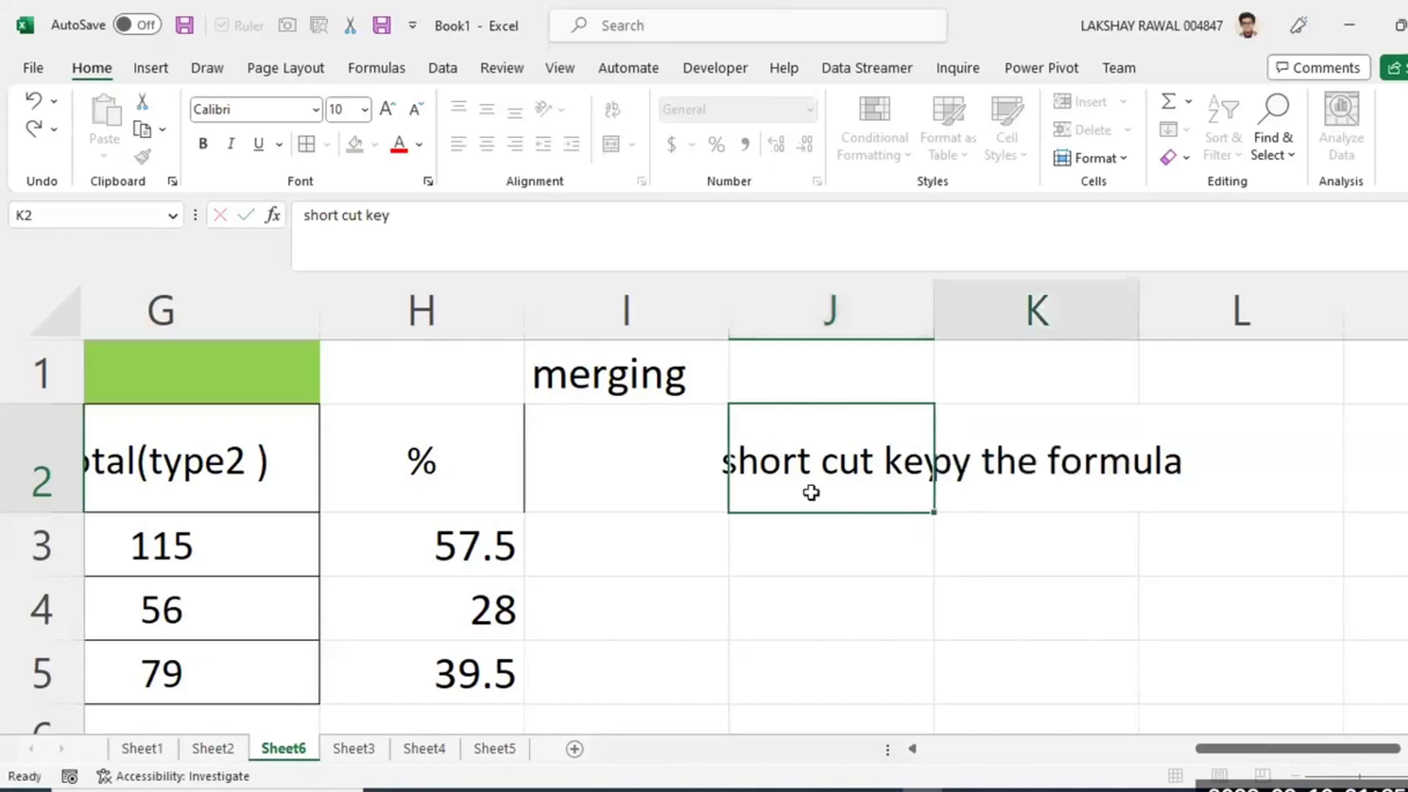
Replace the note in K2 with "ctrl+D".
key("Delete")
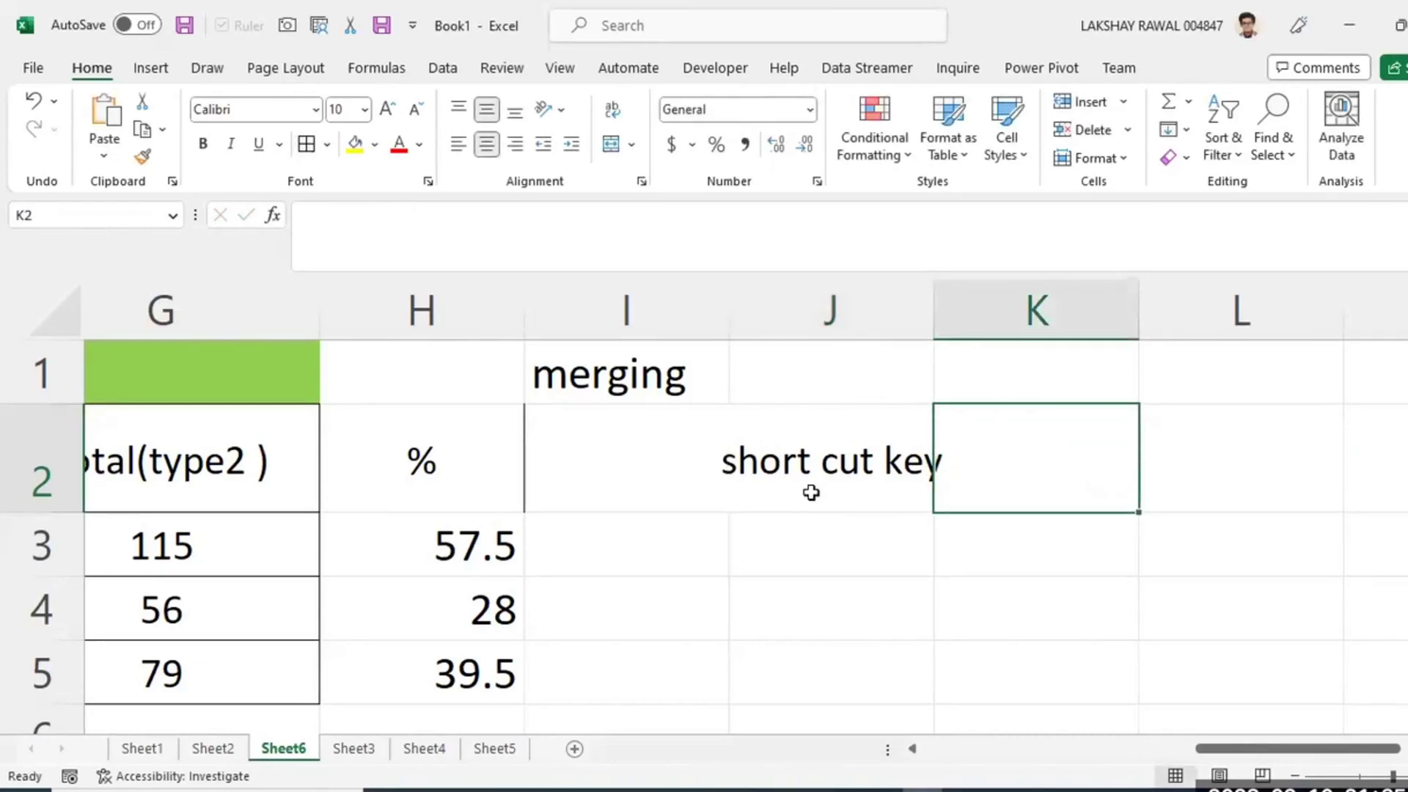
type("ctrl")
key("Return")
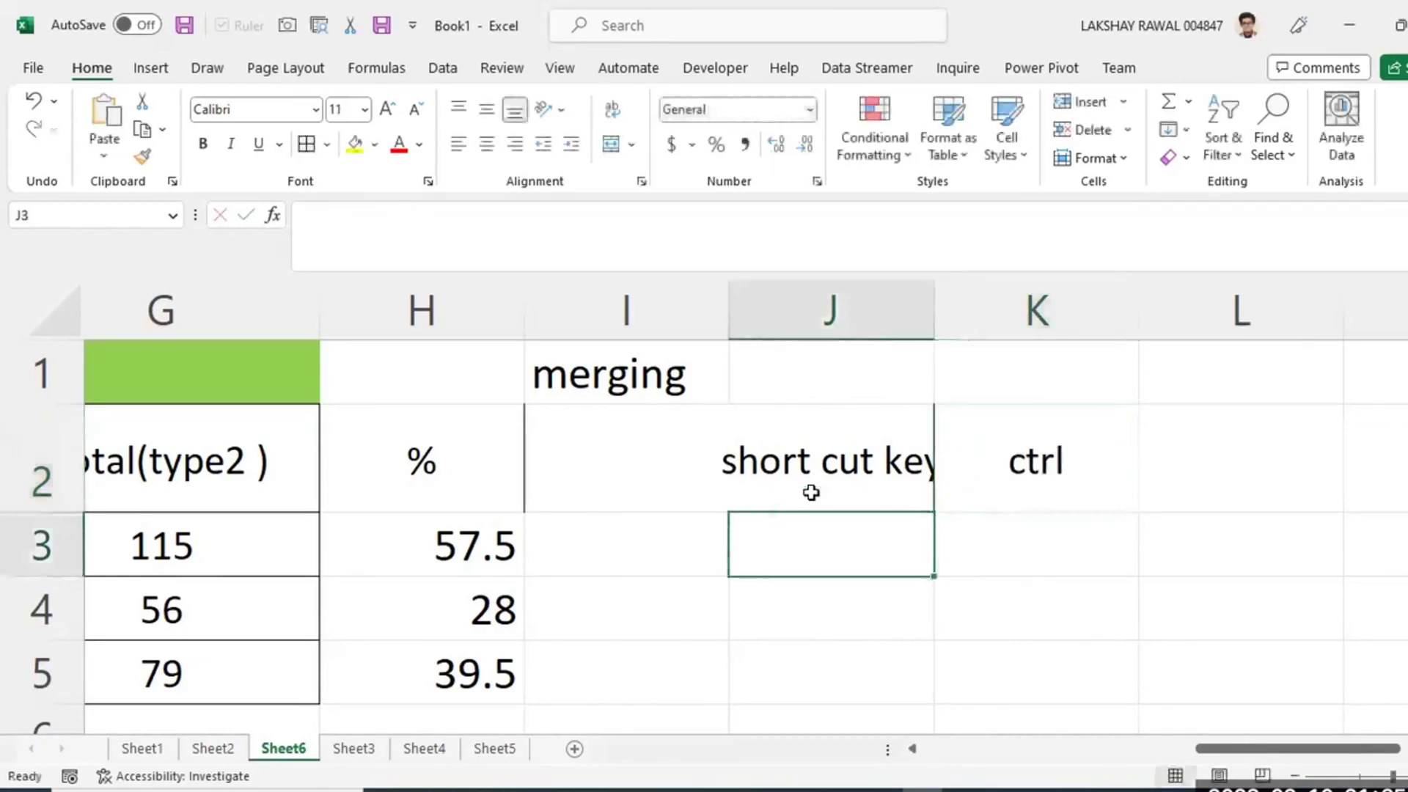
key("Up")
key("Right")
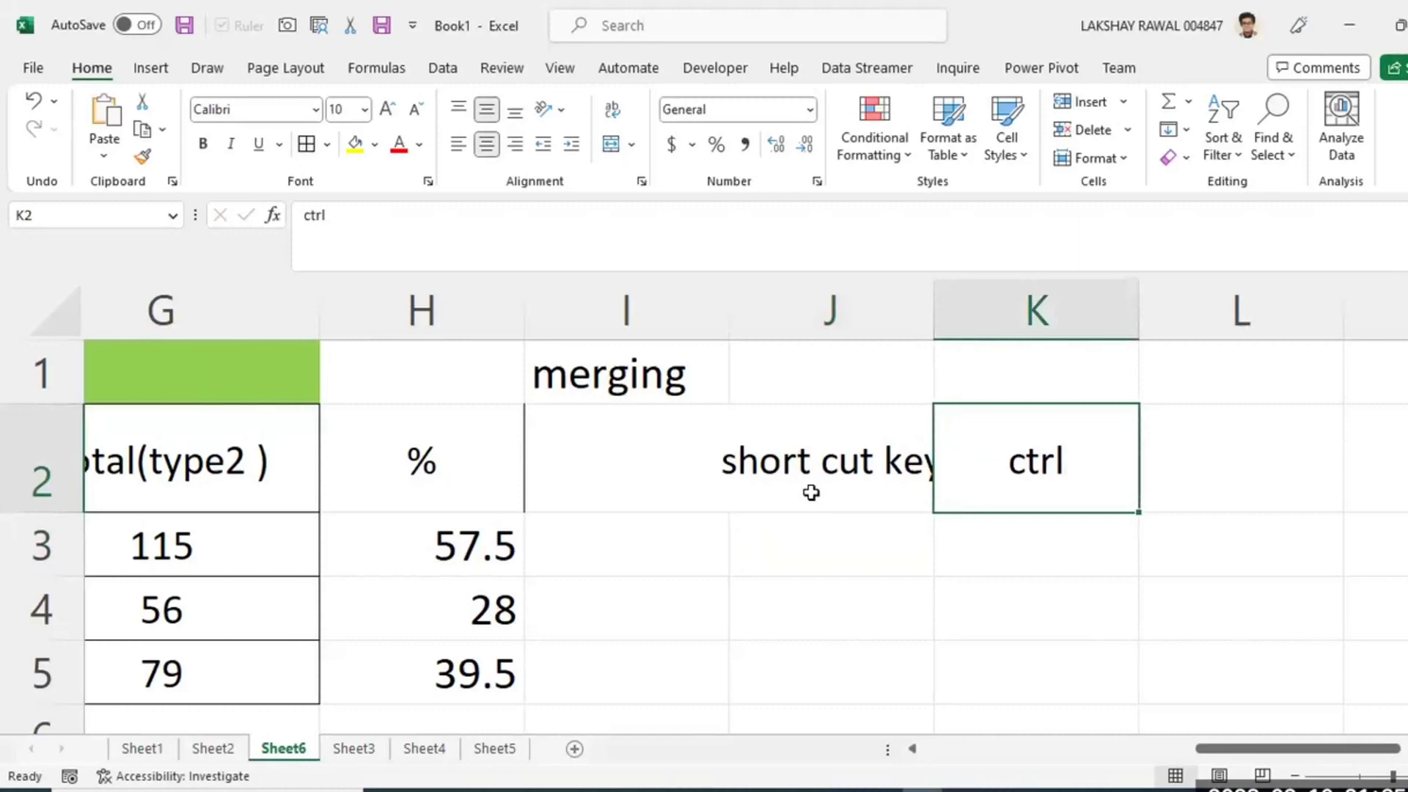
key("BackSpace")
type("ctrl+D")
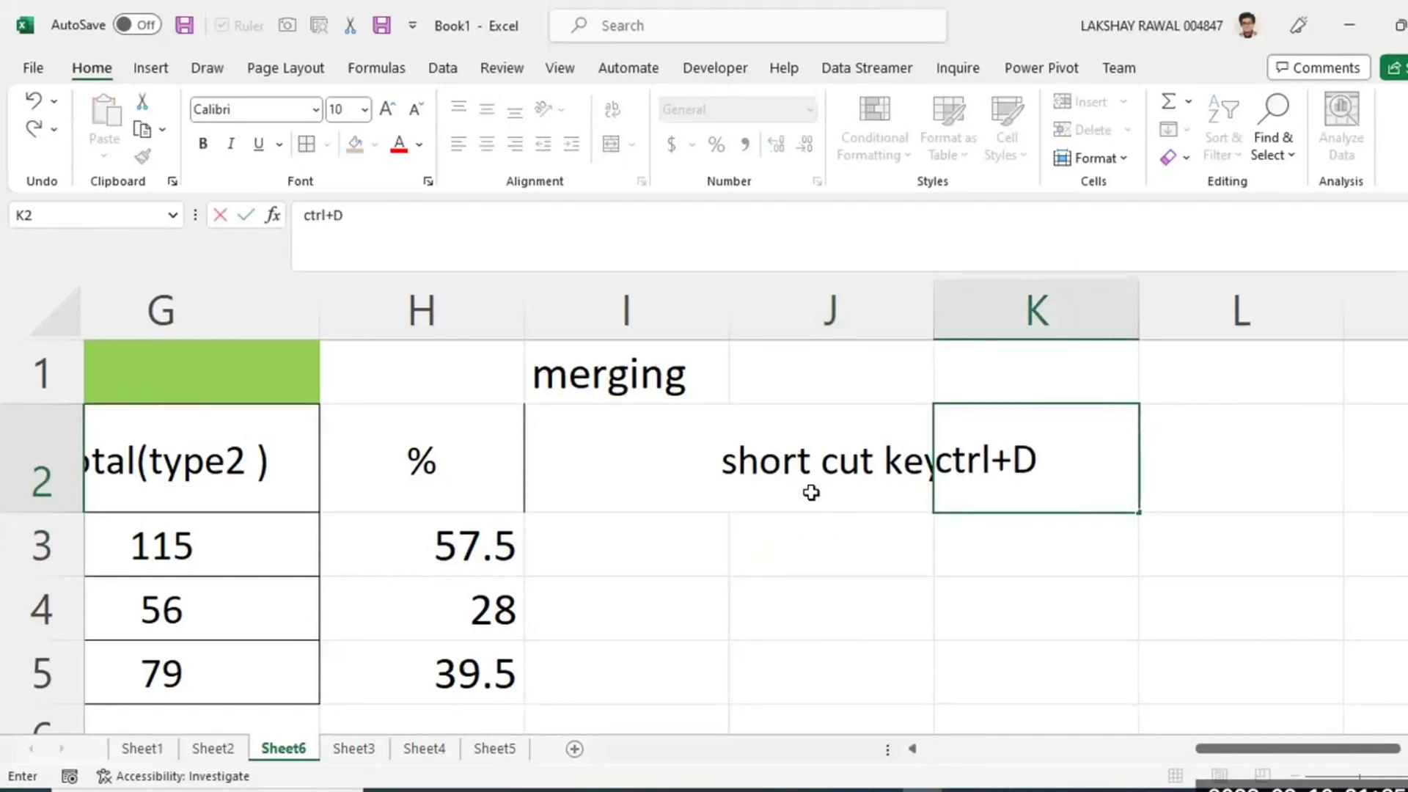
key("Return")
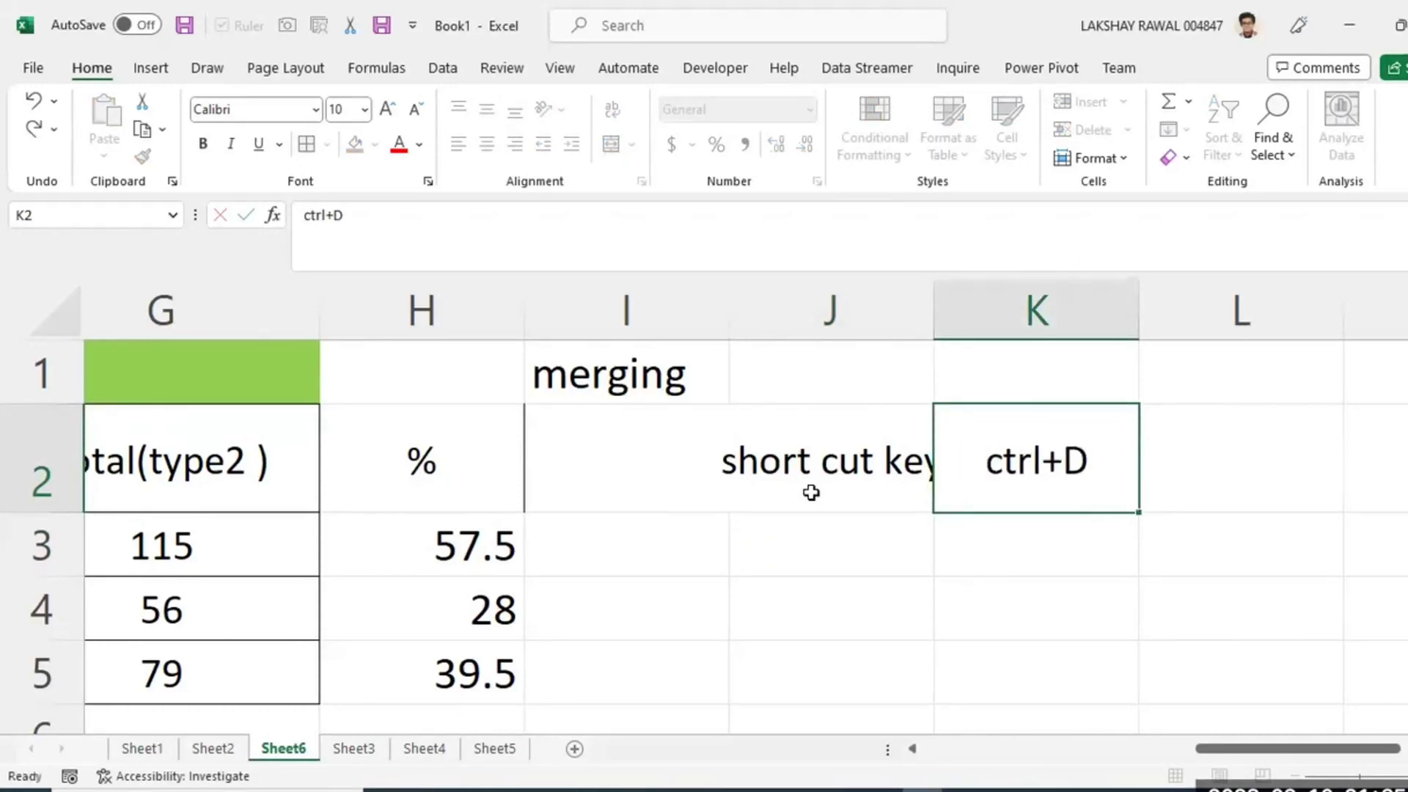
Clear the percentages in H4:H5 and check the remaining formula in H3.
left_click_drag(468, 623, 470, 662)
key("Delete")
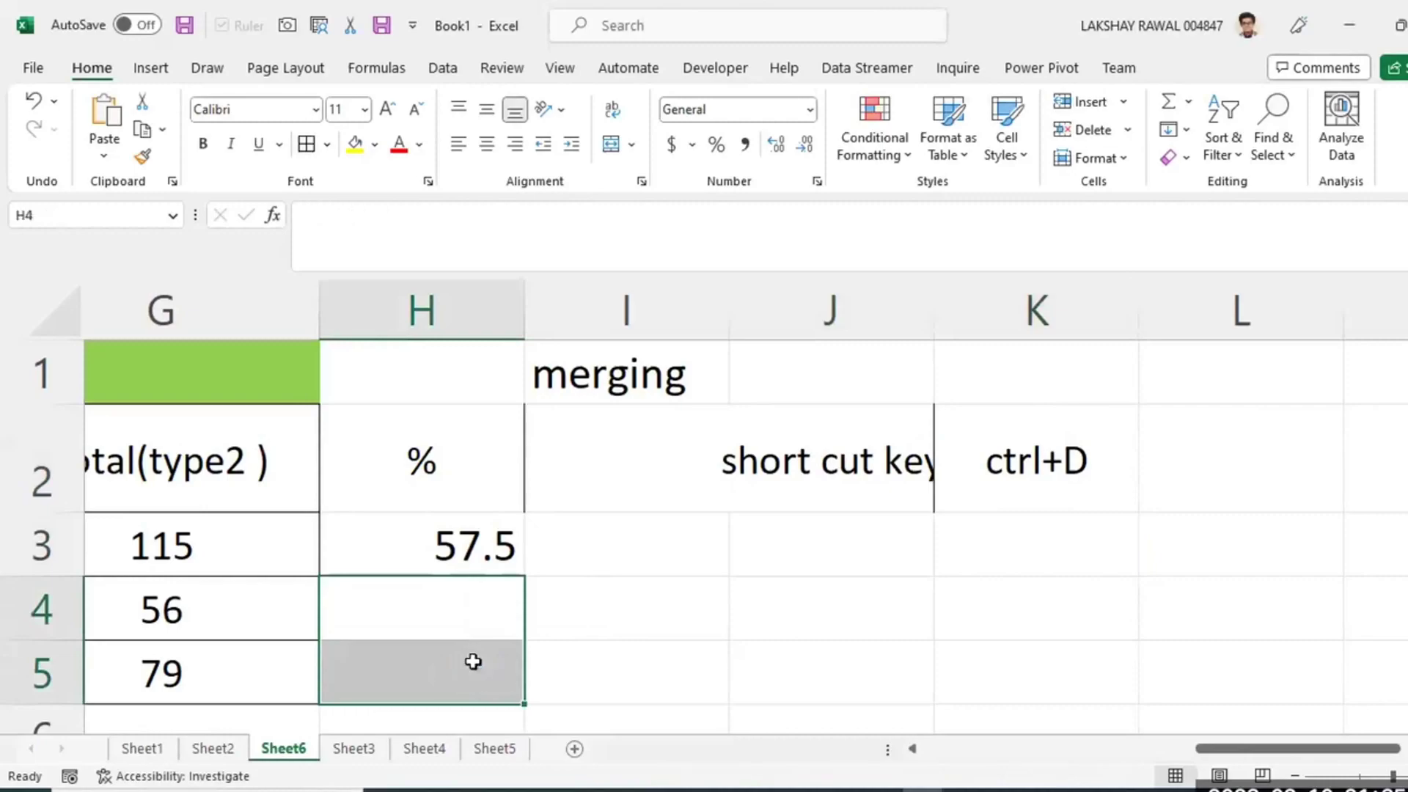
left_click(658, 662)
left_click(495, 557)
key("F2")
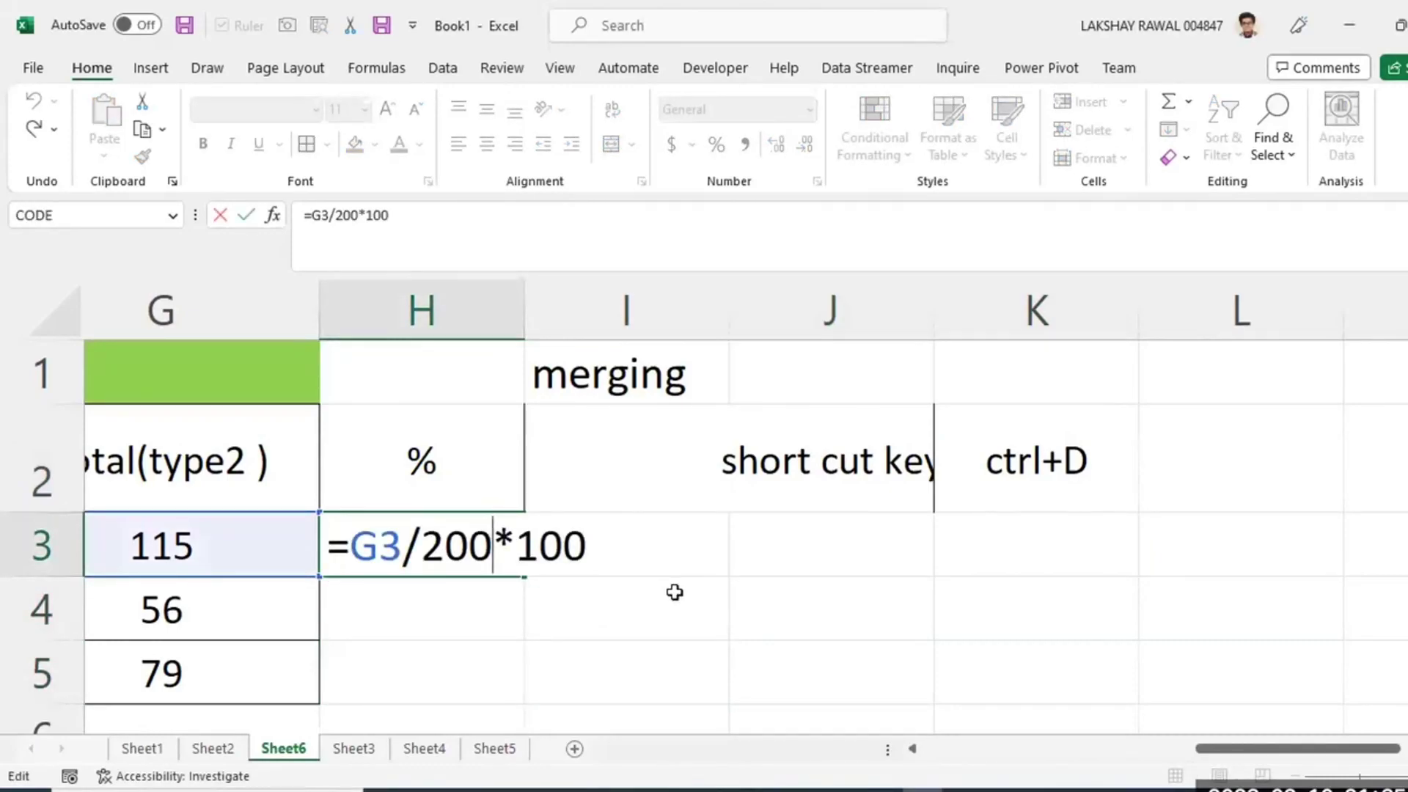
key("Return")
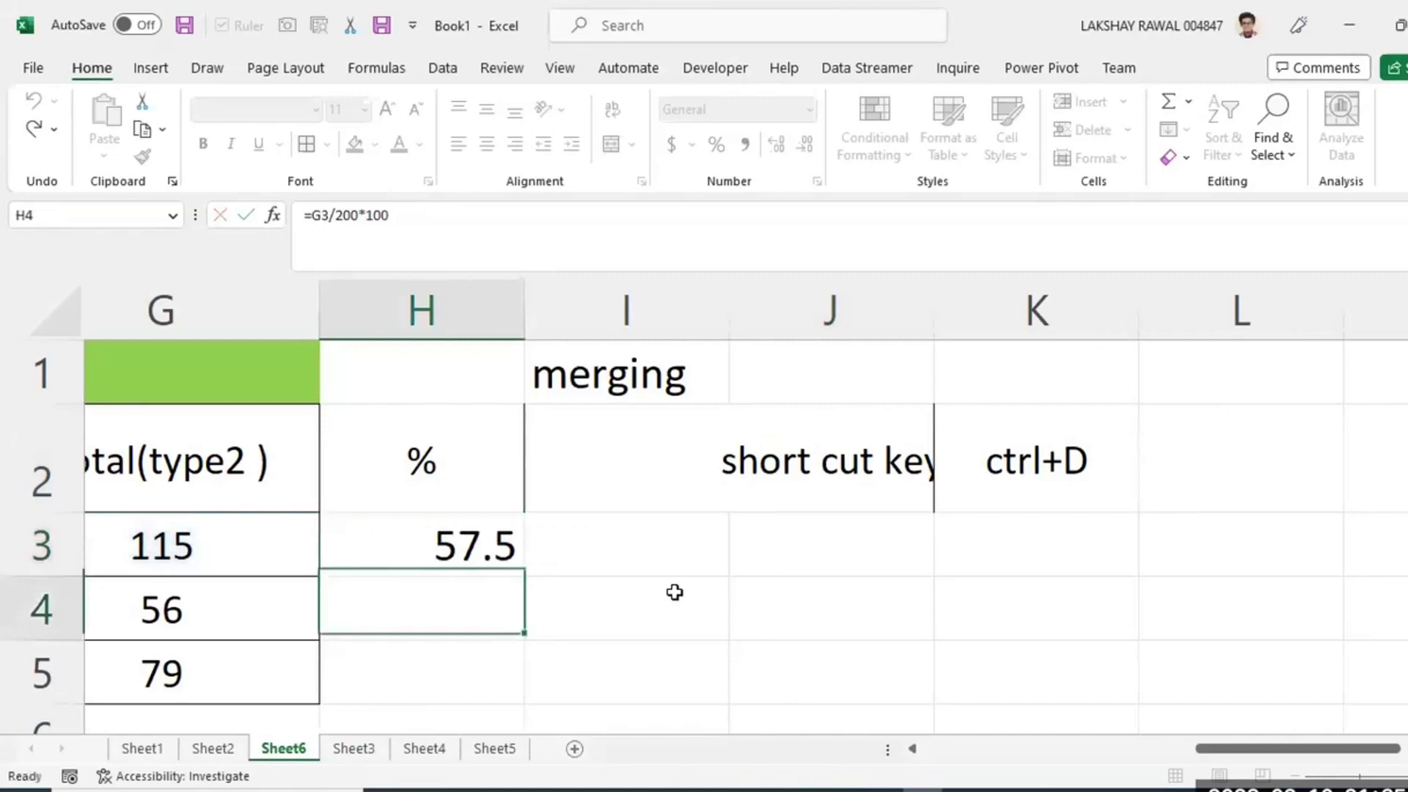
Fill the percentage formula in H3 down through H5 and check the copied formulas.
left_click(465, 539)
key("Right")
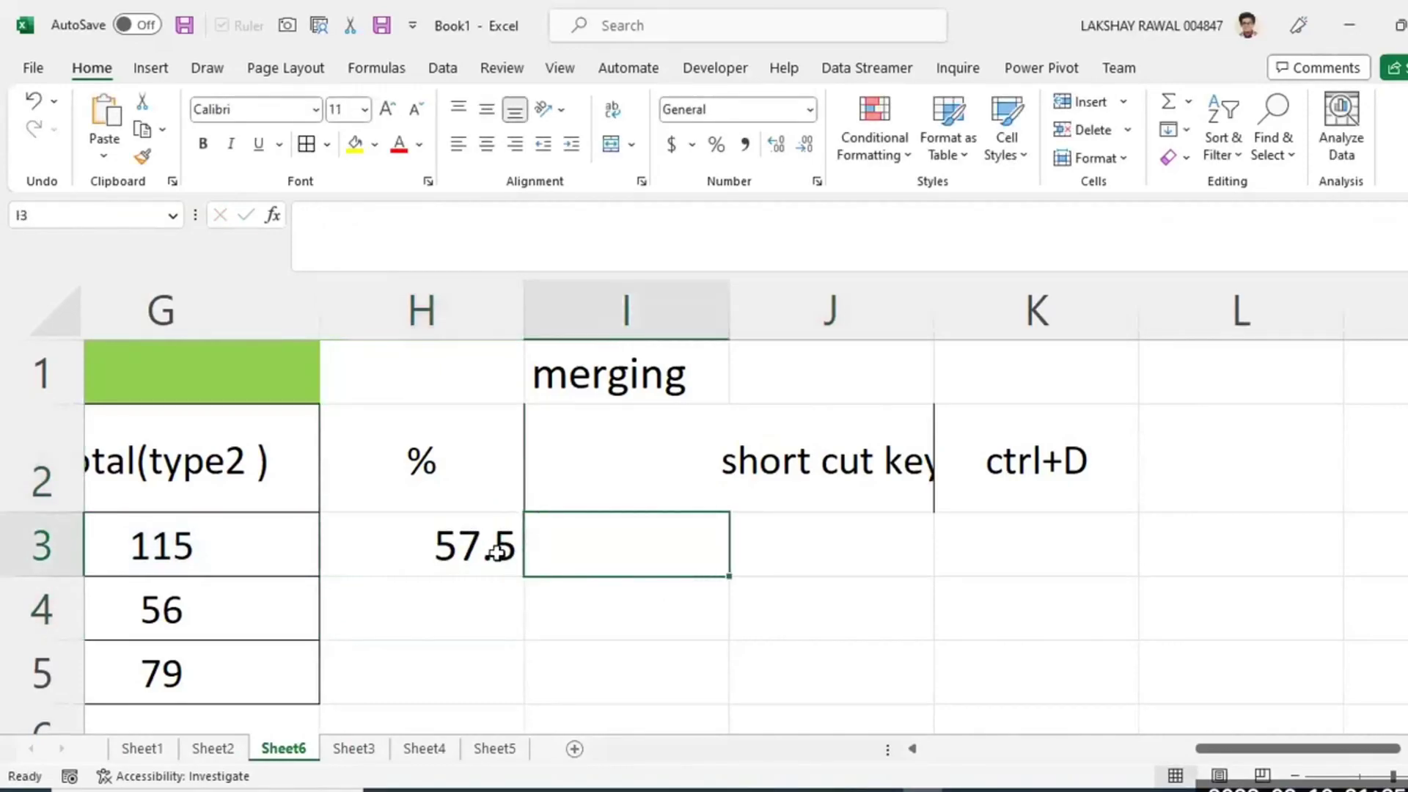
left_click_drag(459, 569, 443, 670)
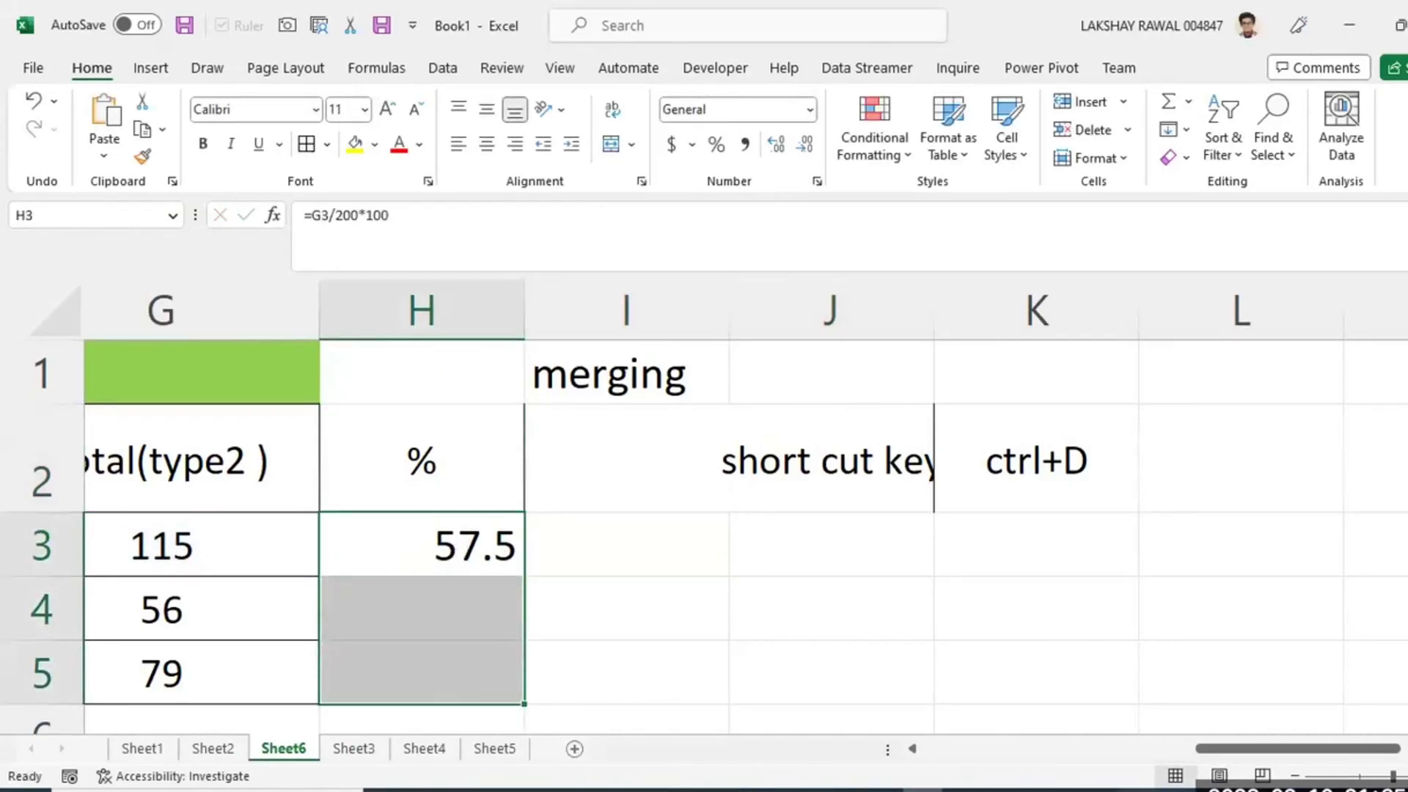
left_click(647, 613)
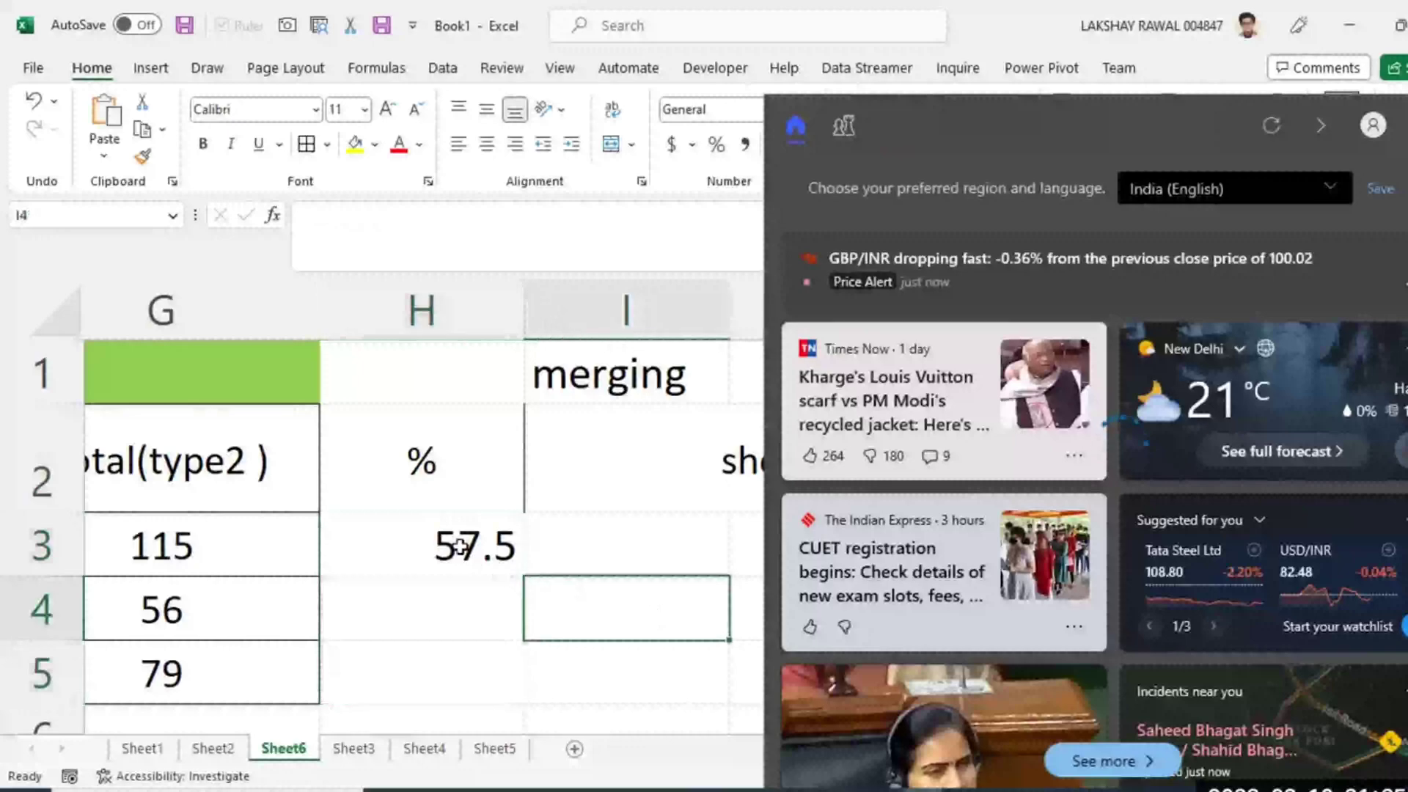
left_click_drag(462, 543, 449, 668)
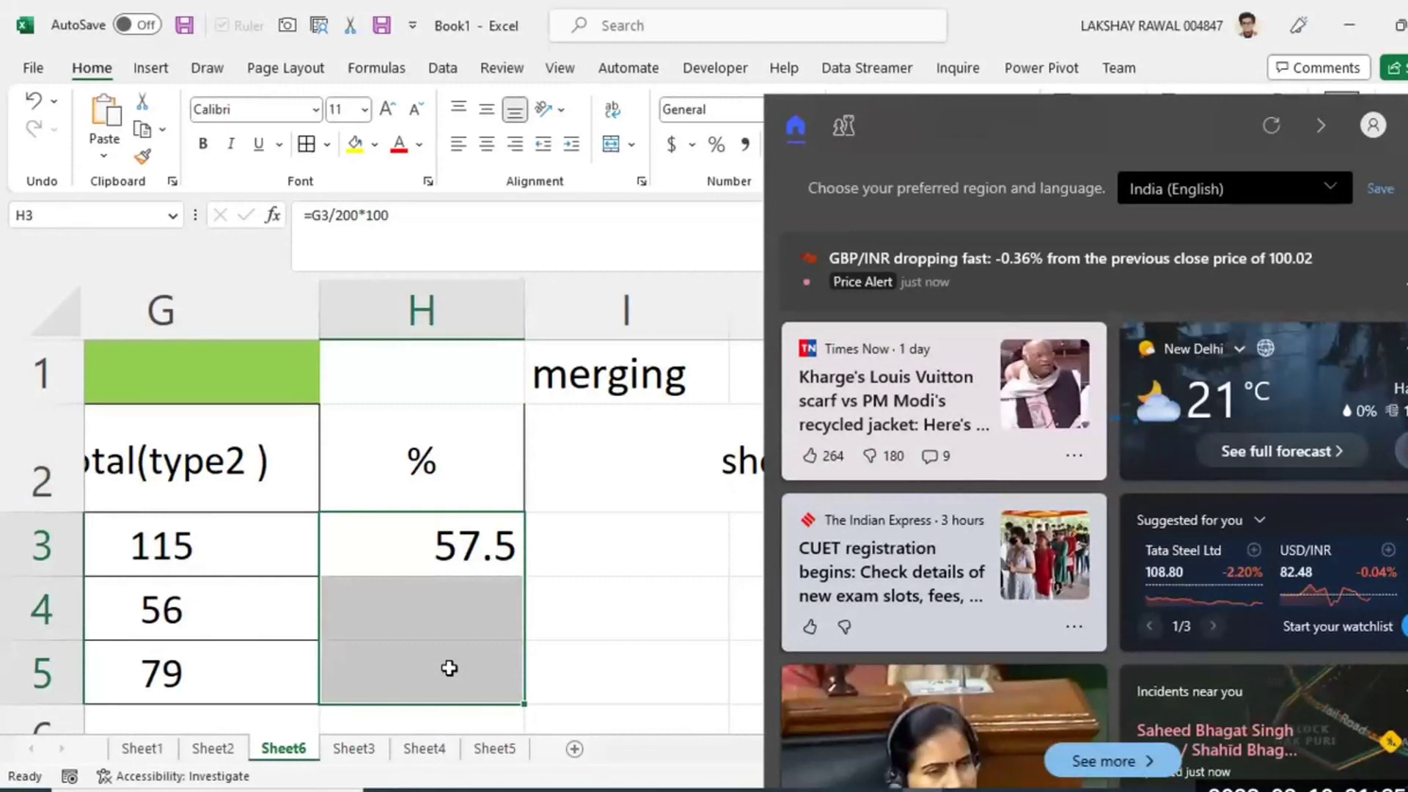
left_click(610, 602)
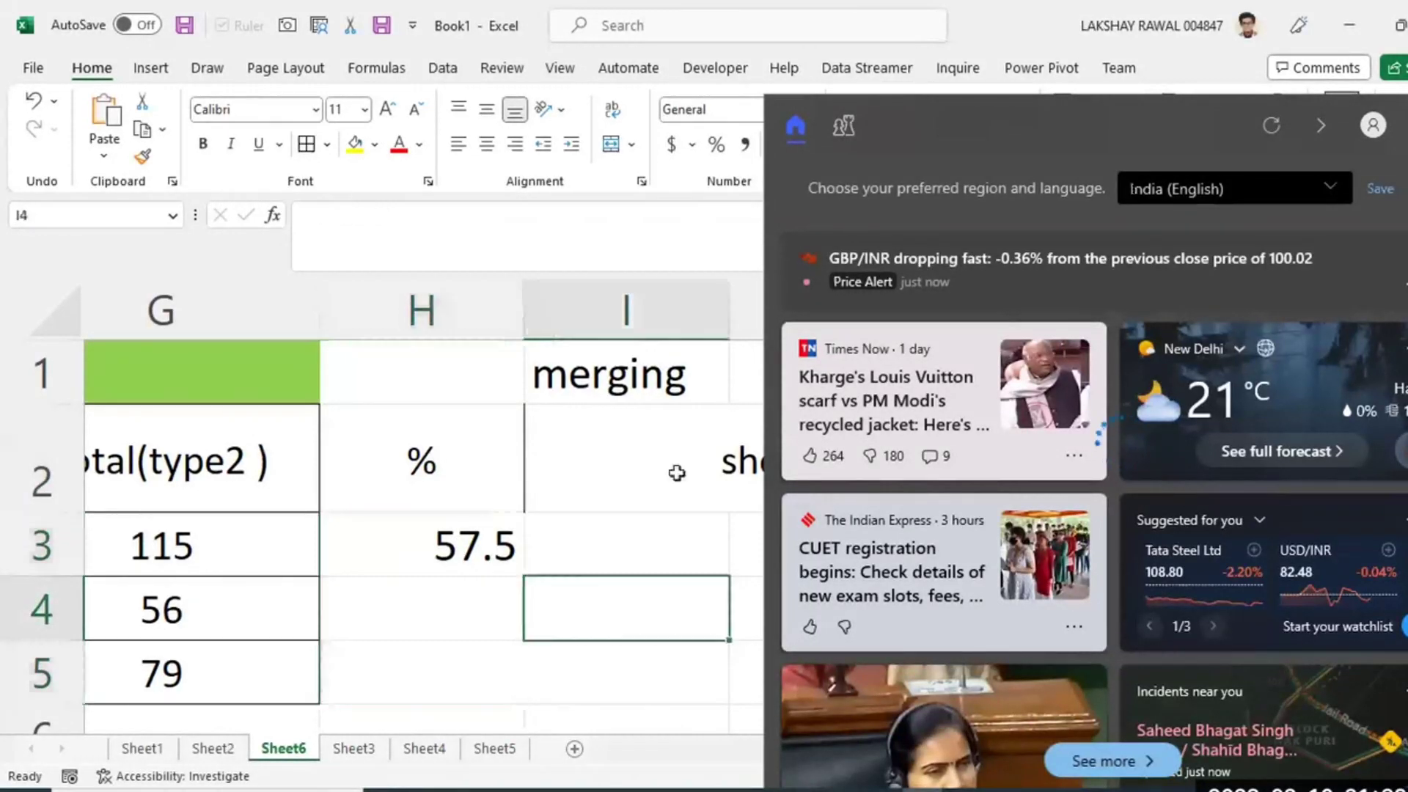
left_click(685, 437)
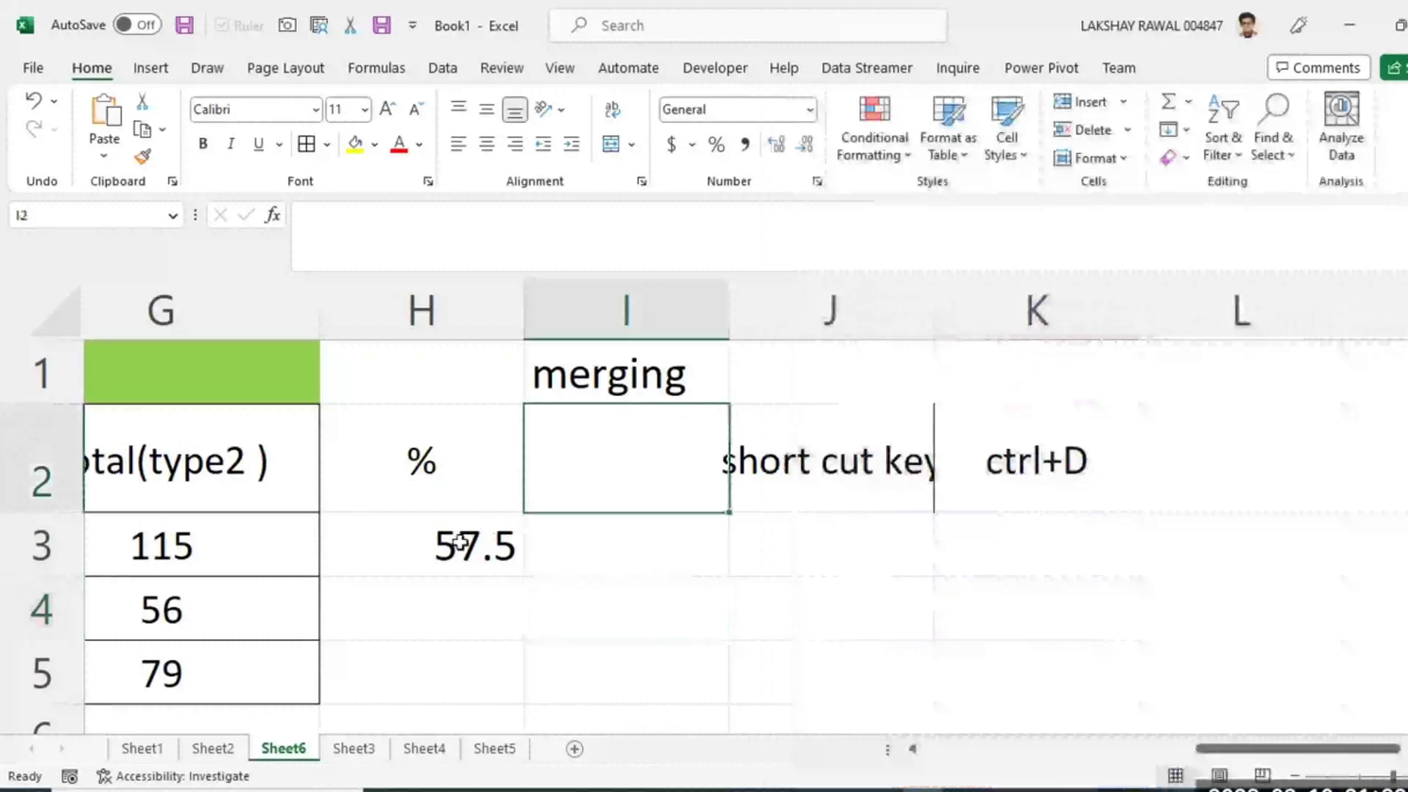
left_click_drag(462, 542, 440, 668)
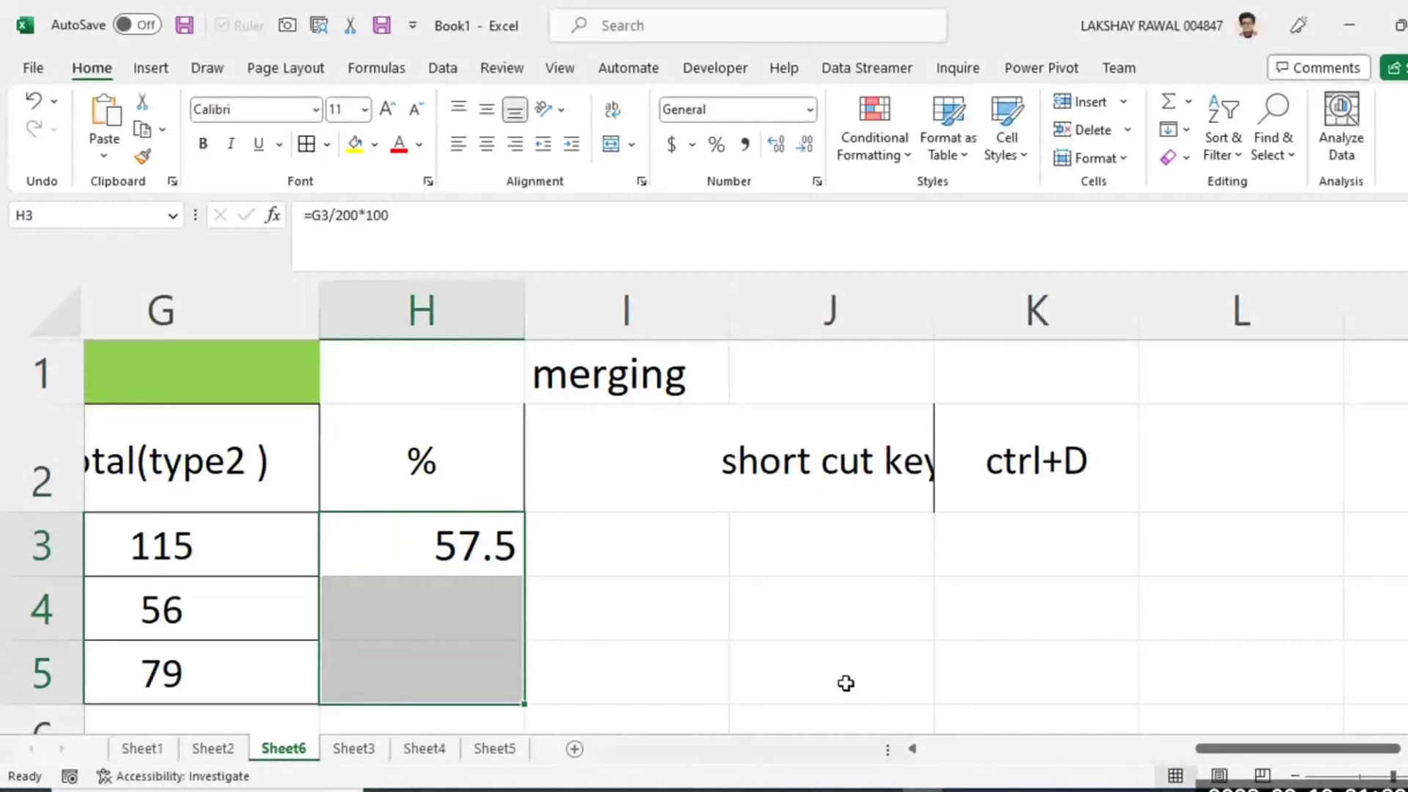
key("ctrl+d")
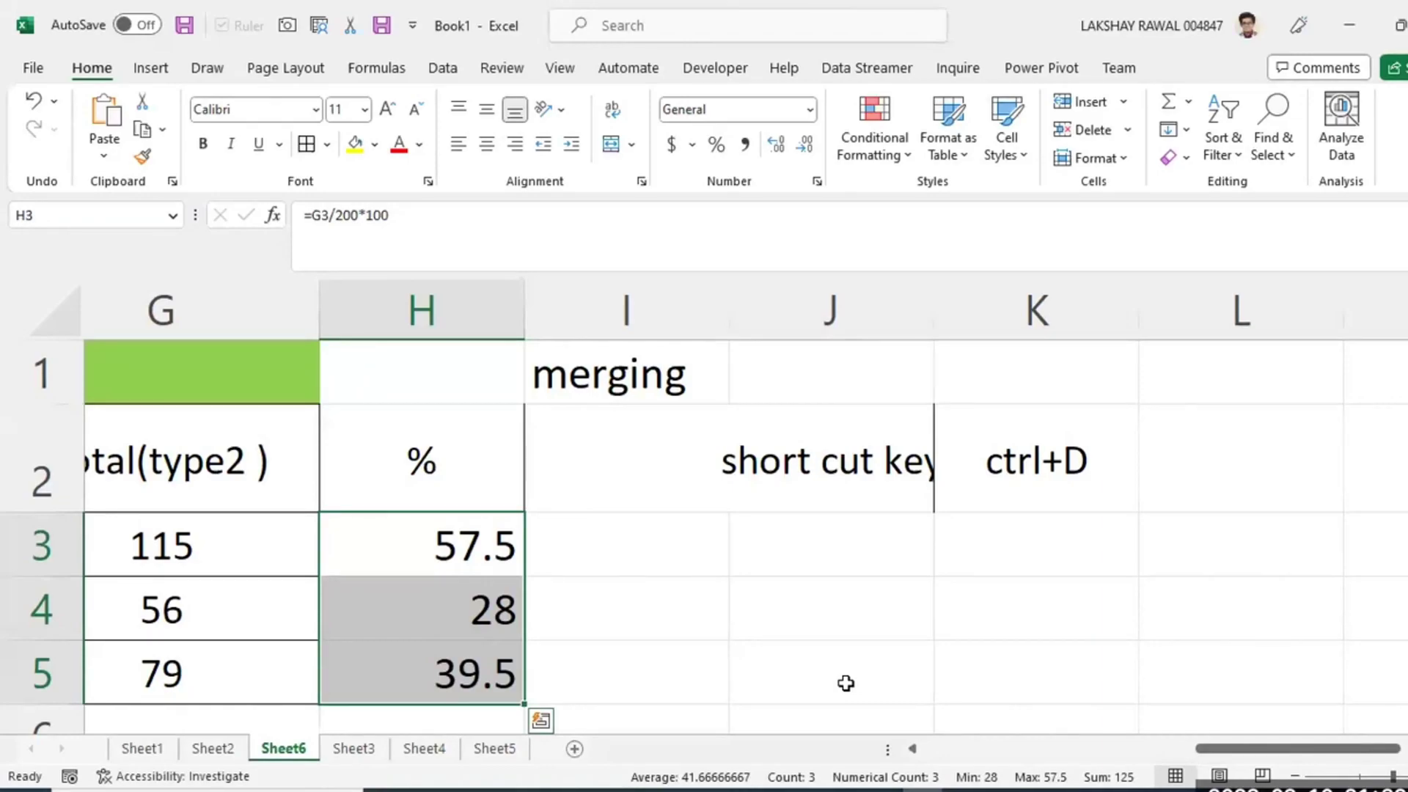
left_click(498, 566)
left_click(489, 614)
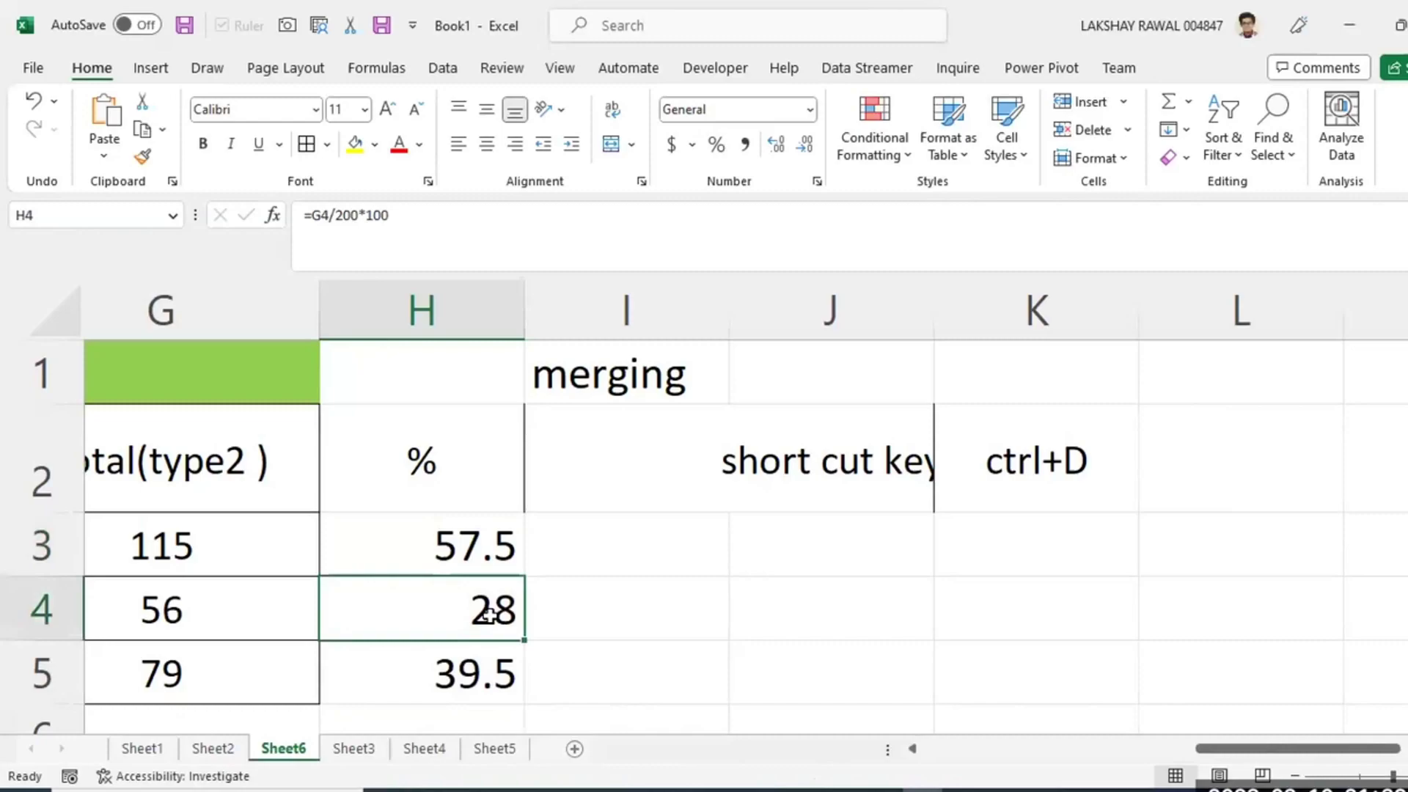
left_click(487, 668)
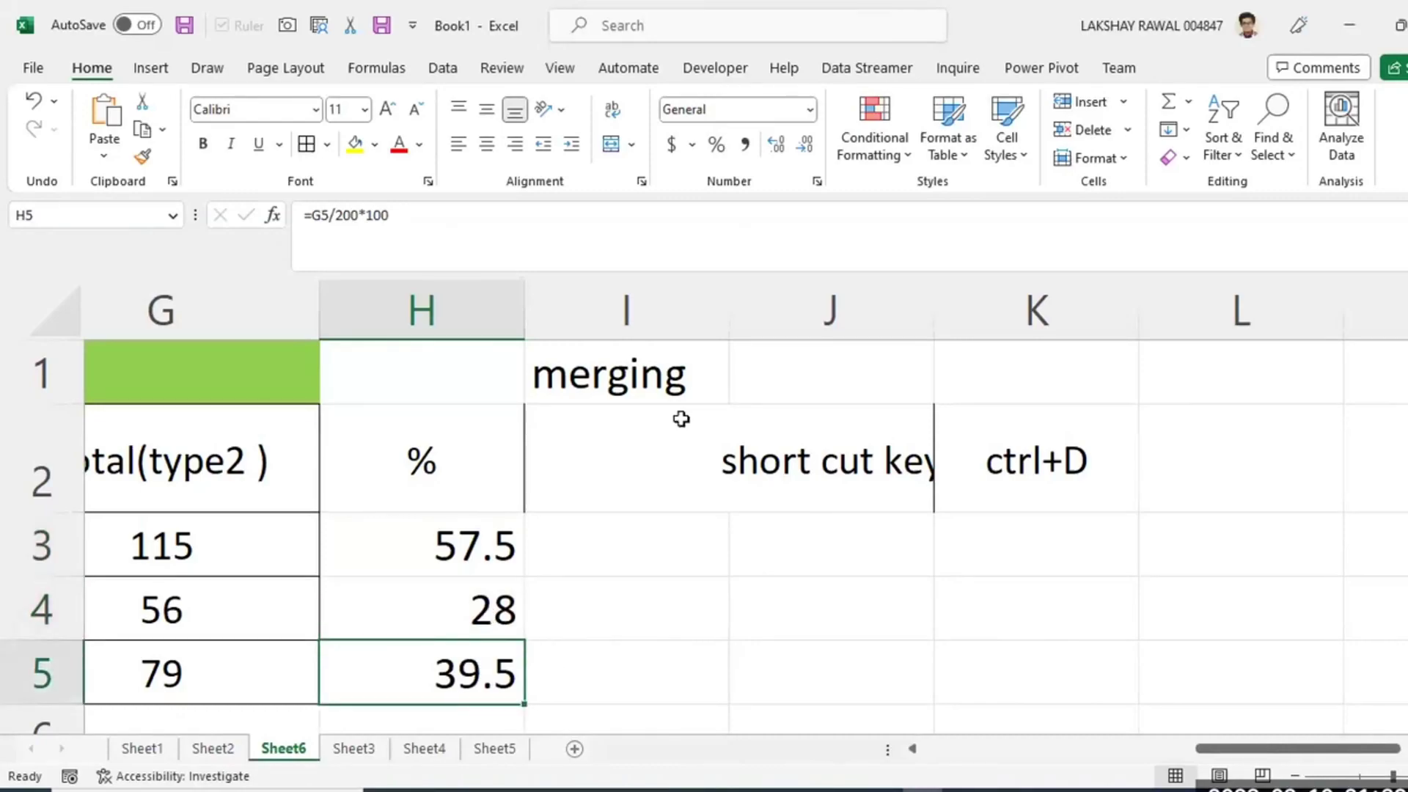
Increase the decimal places shown for the percentages in H3:H5 to six.
left_click(470, 539)
left_click_drag(468, 600, 473, 669)
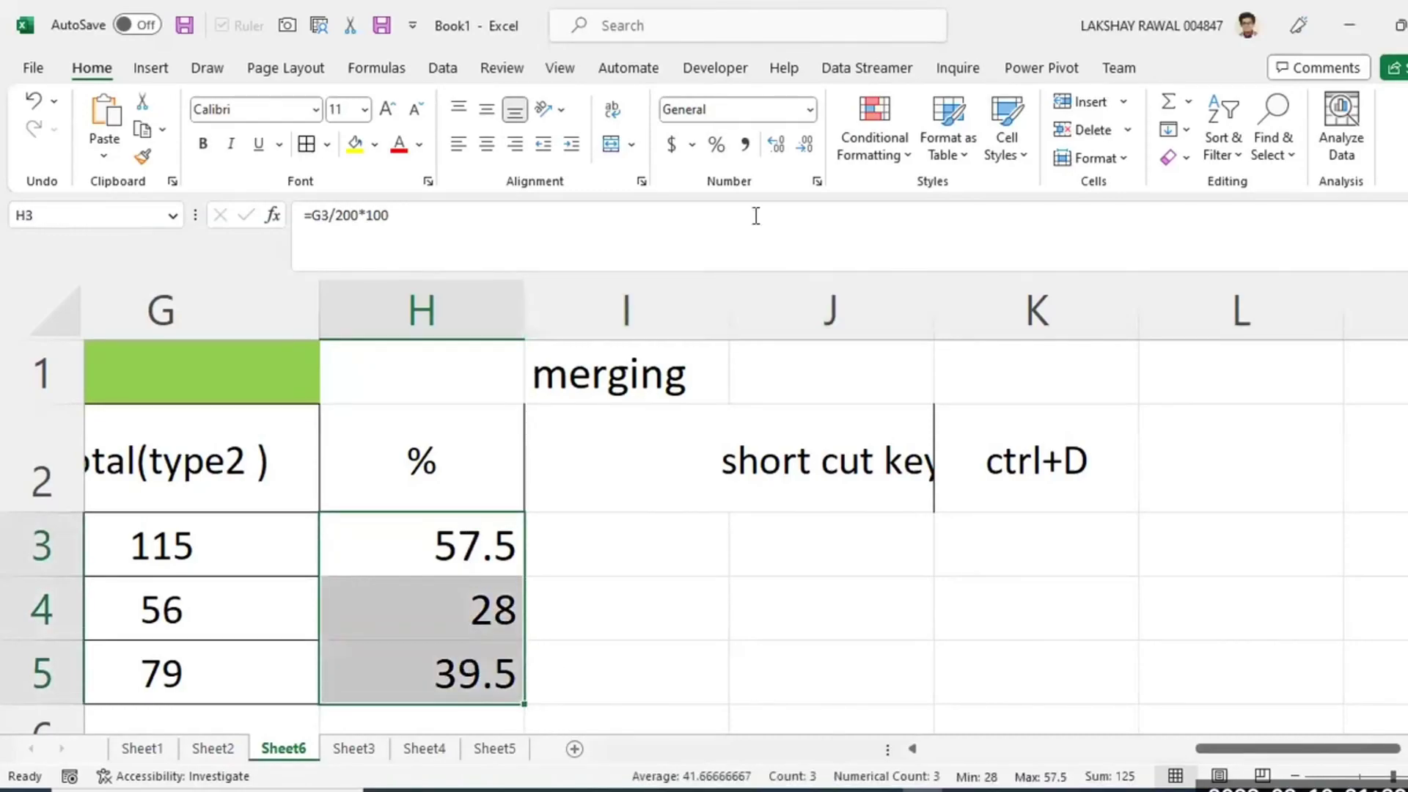
left_click(779, 146)
left_click(779, 147)
left_click(779, 145)
left_click(778, 145)
left_click(779, 146)
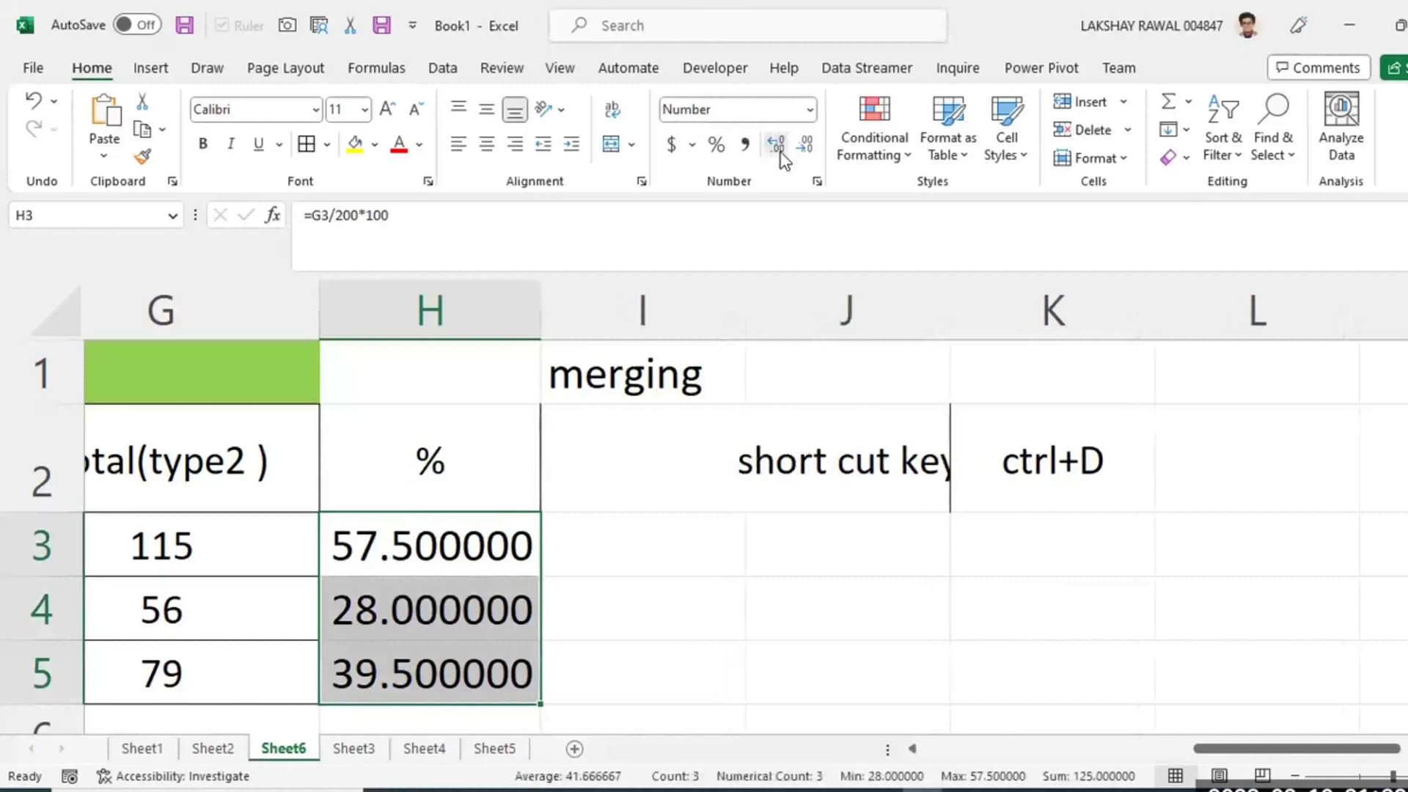
Reduce the percentages in H3:H5 to whole numbers without decimal places.
left_click(804, 147)
left_click(804, 147)
left_click(804, 147)
left_click(804, 147)
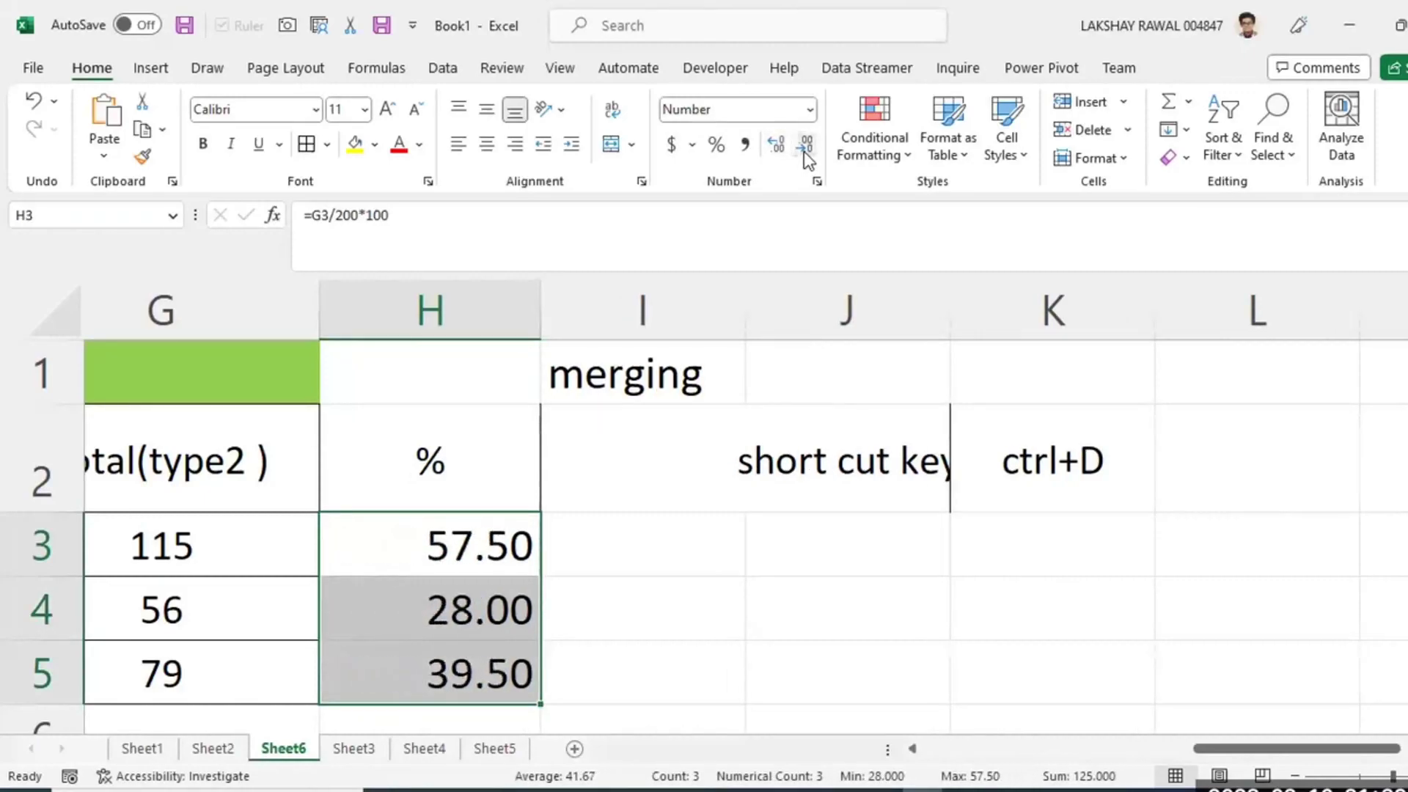
left_click(803, 146)
left_click(804, 147)
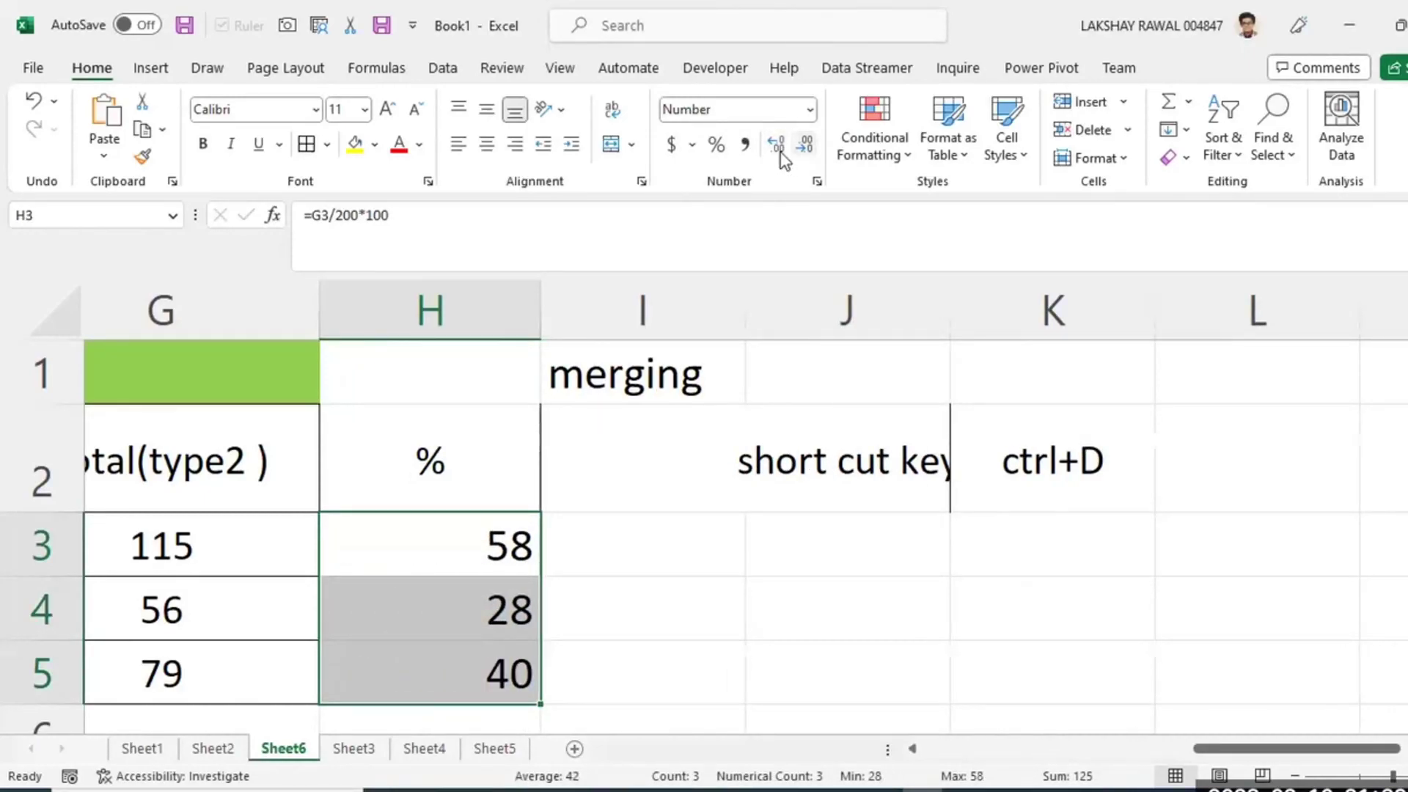
Extend the percentages in H3:H5 to seven decimal places.
left_click(774, 146)
left_click(773, 146)
left_click(774, 147)
left_click(774, 147)
left_click(773, 147)
left_click(774, 147)
left_click(774, 146)
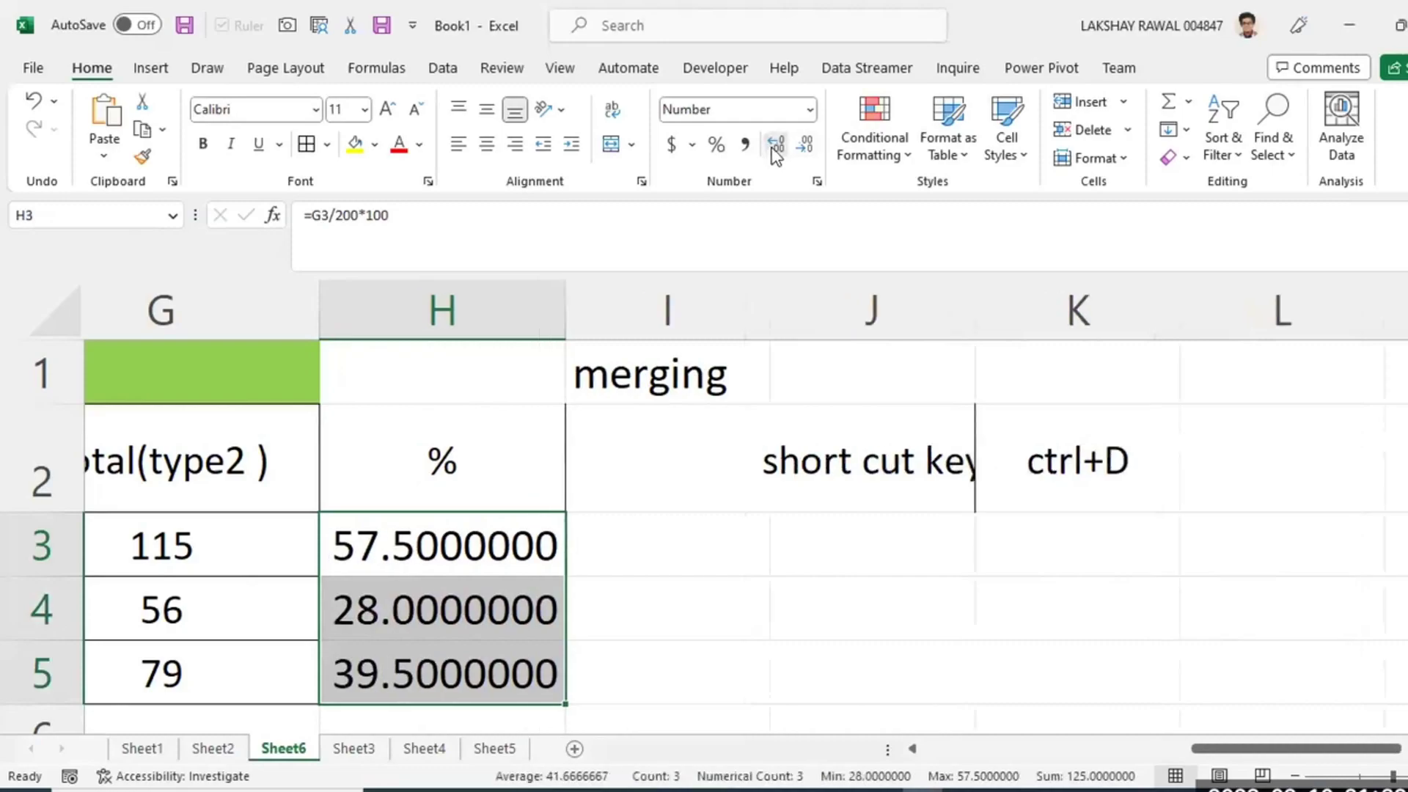
Bring the percentages in H3:H5 back to zero decimal places.
left_click(804, 146)
left_click(804, 147)
left_click(803, 146)
left_click(803, 147)
left_click(805, 150)
left_click(805, 151)
left_click(805, 150)
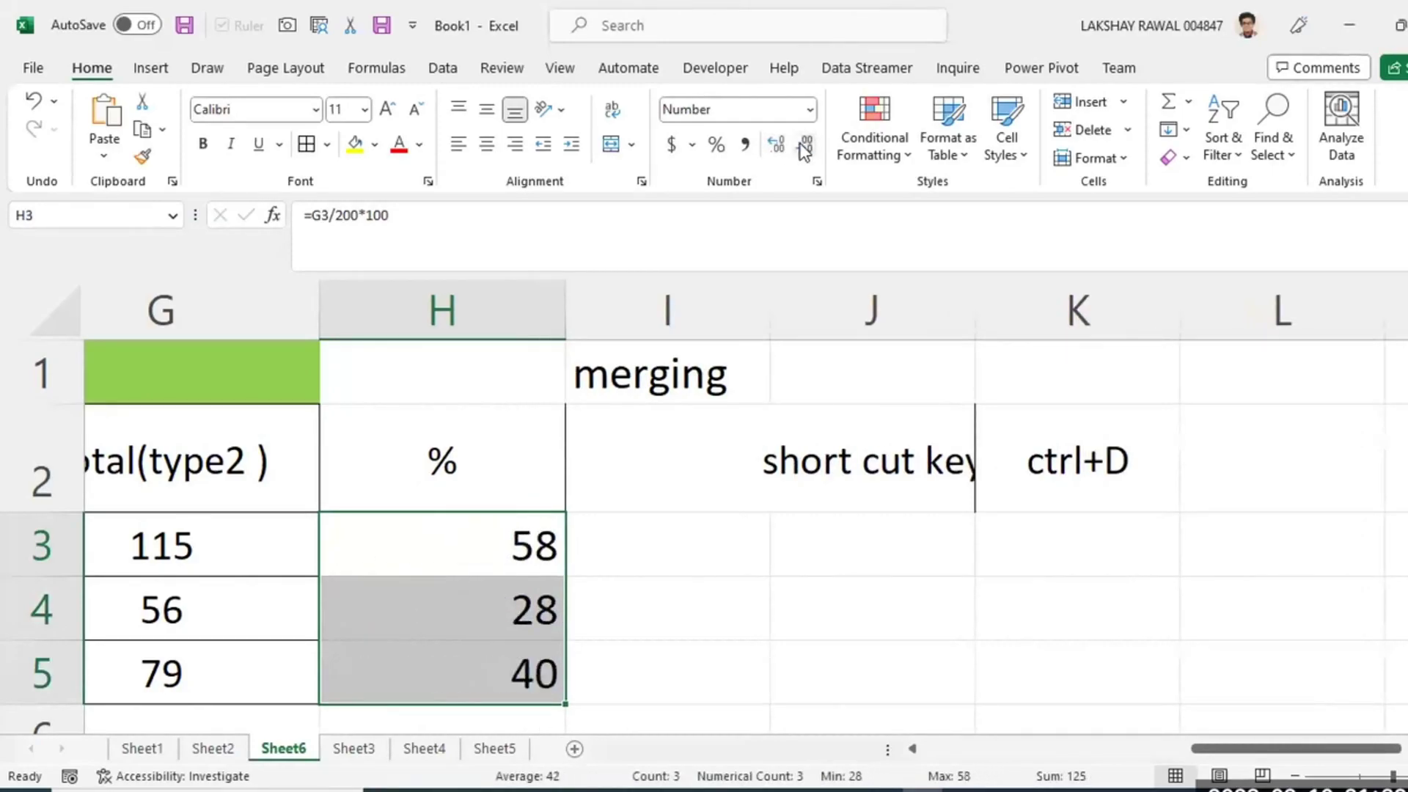
Clear the note "merging" from I1, keeping the shortcut notes in J2:K2.
left_click_drag(708, 374, 1118, 486)
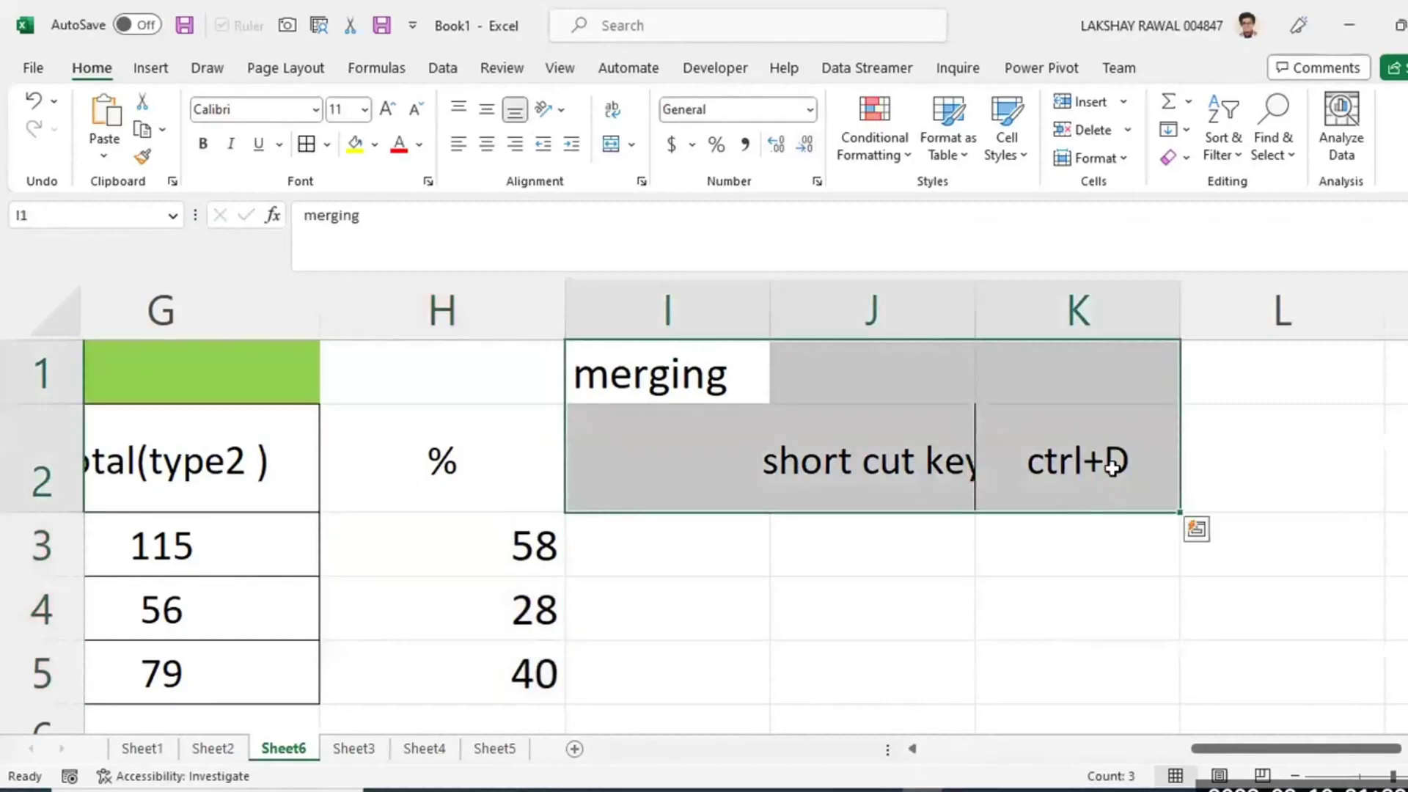
left_click(923, 451)
left_click_drag(897, 458, 1086, 478)
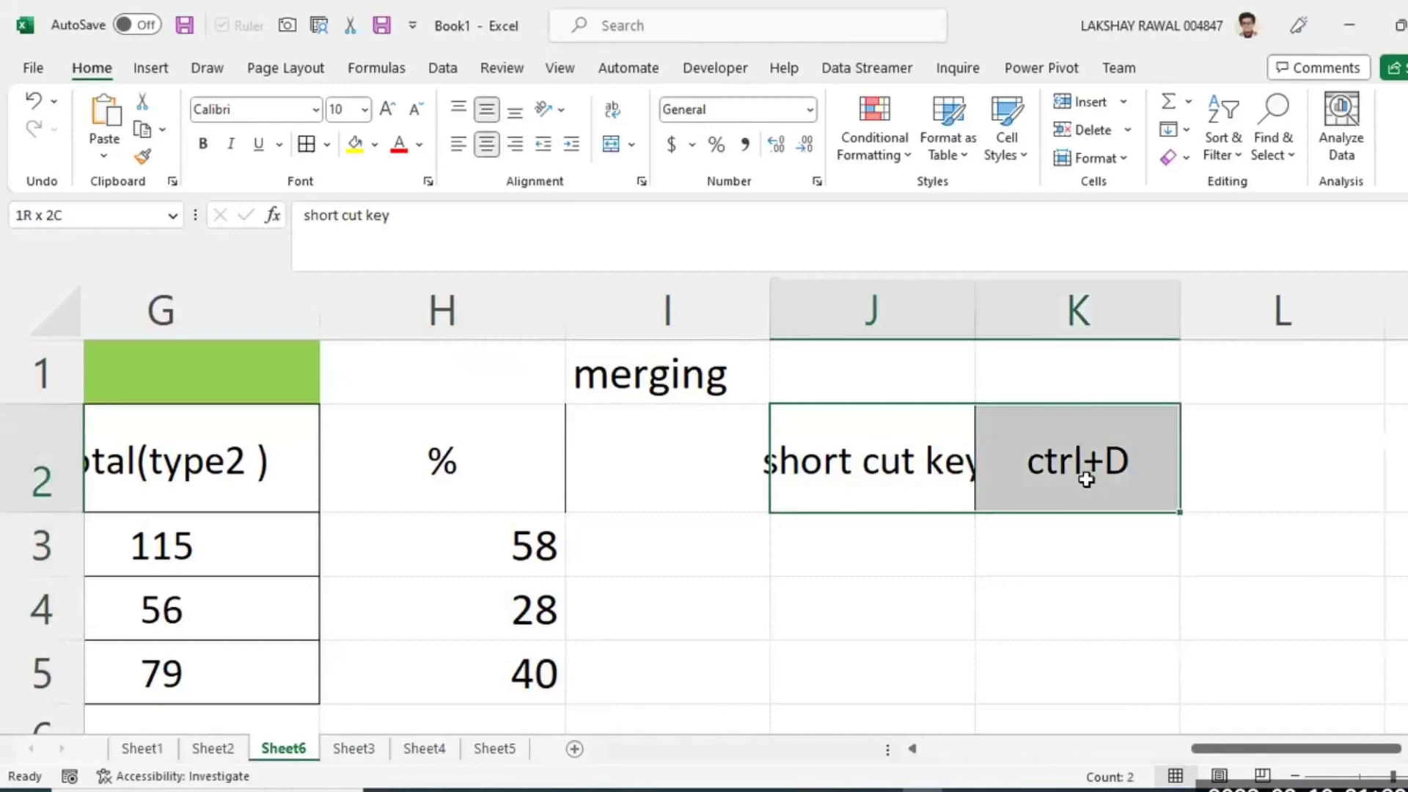
left_click(728, 374)
key("Delete")
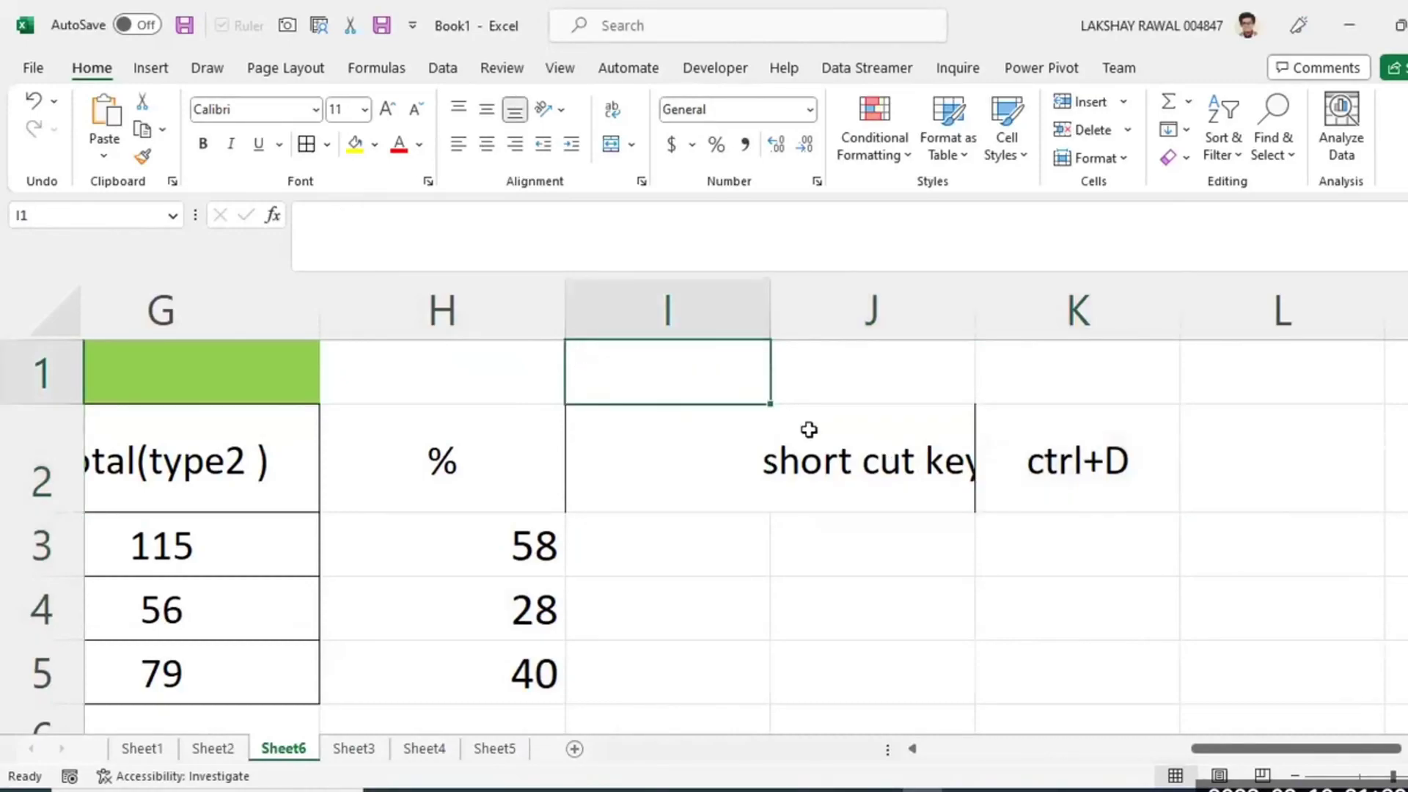
left_click(811, 431)
left_click(1084, 456, "shift")
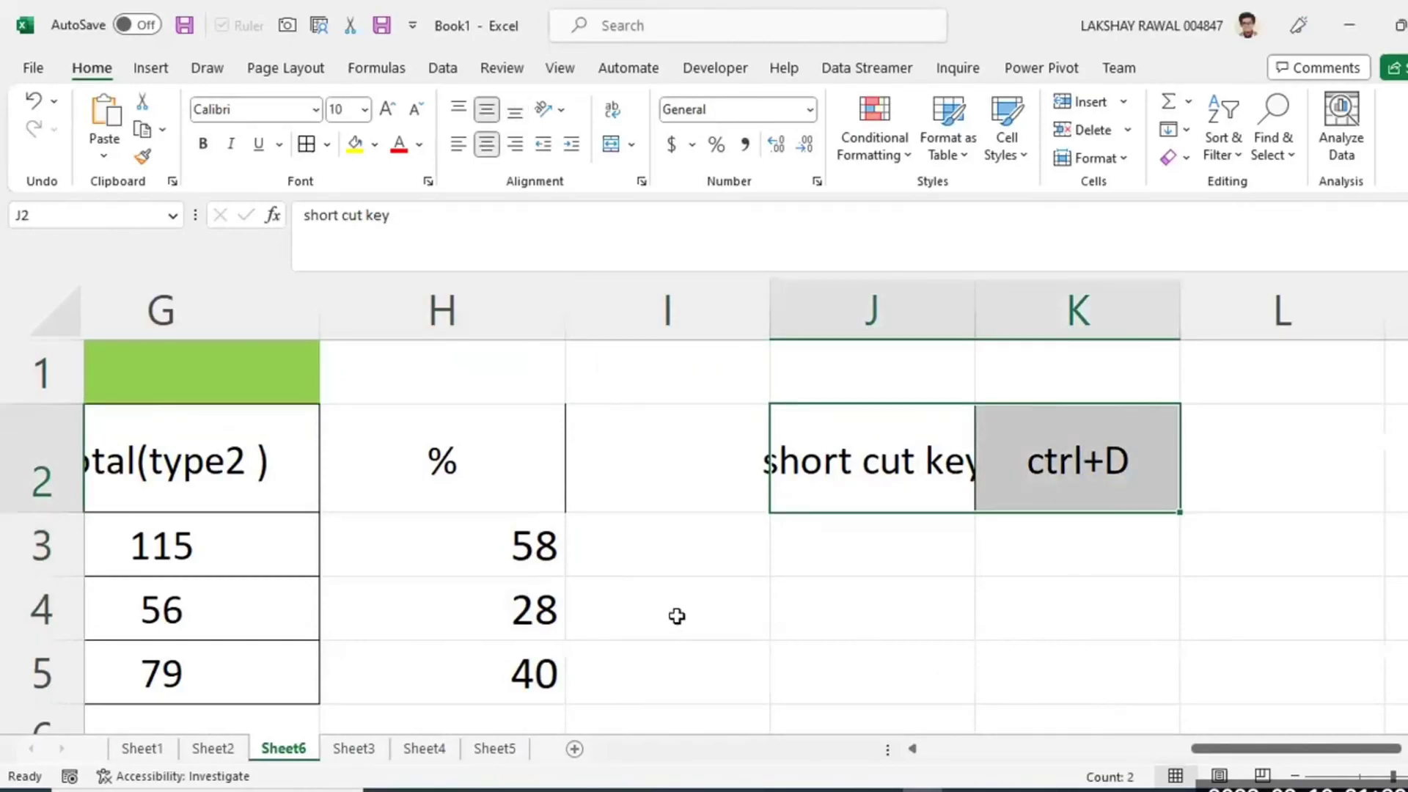
Clear the percentages in H4:H5 and refill them by filling the H3 formula down.
left_click_drag(561, 608, 540, 673)
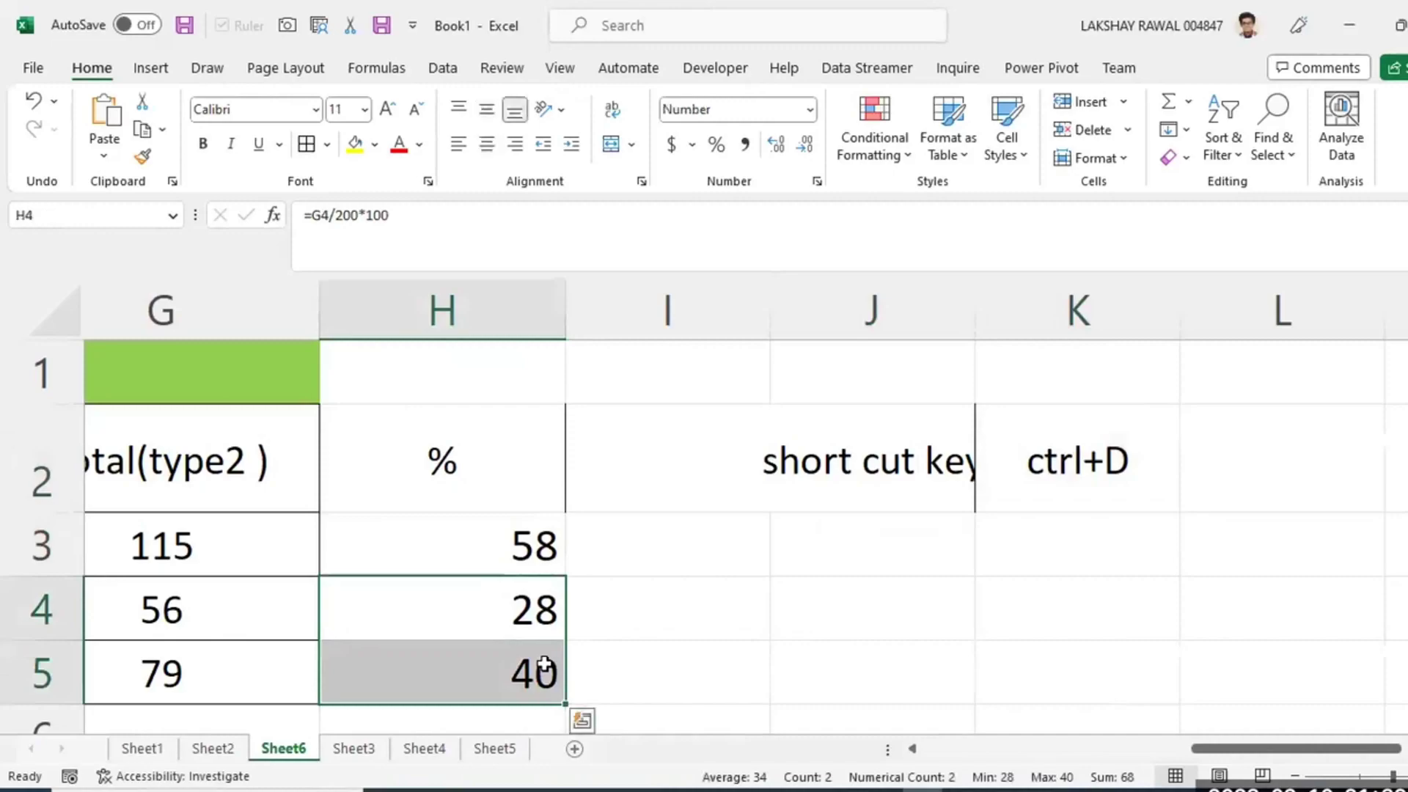
key("Delete")
left_click(696, 594)
double_click(534, 547)
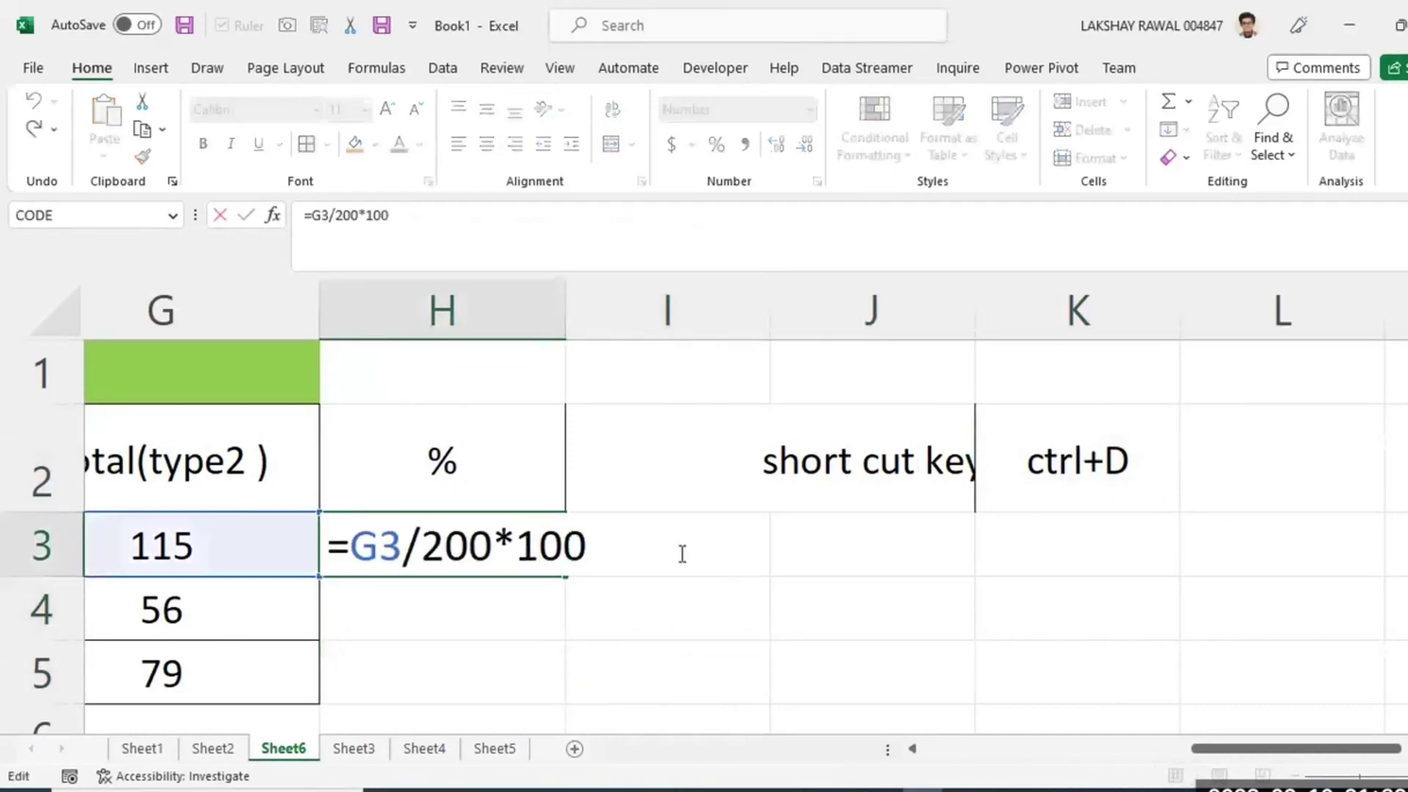
key("Return")
left_click_drag(414, 544, 425, 672)
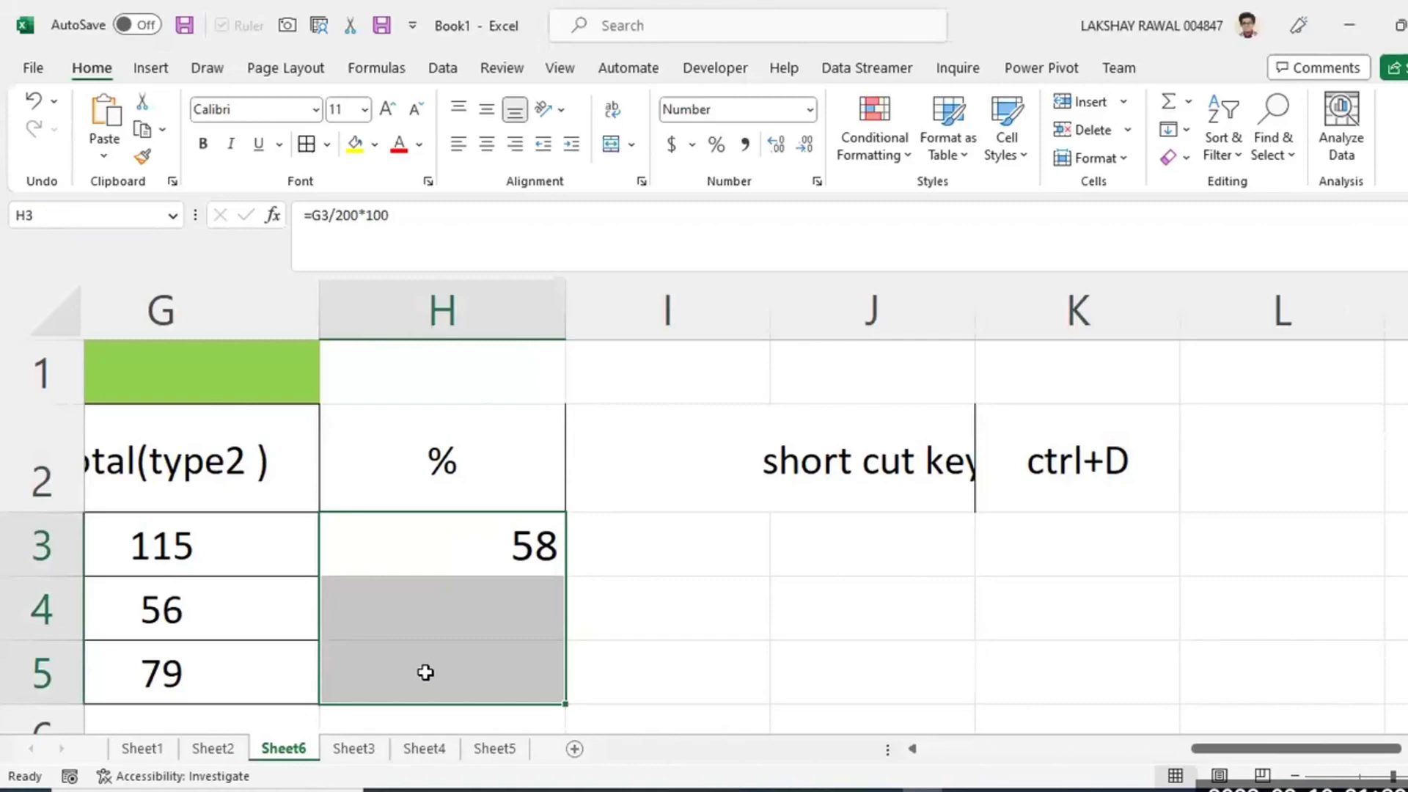
key("ctrl+d")
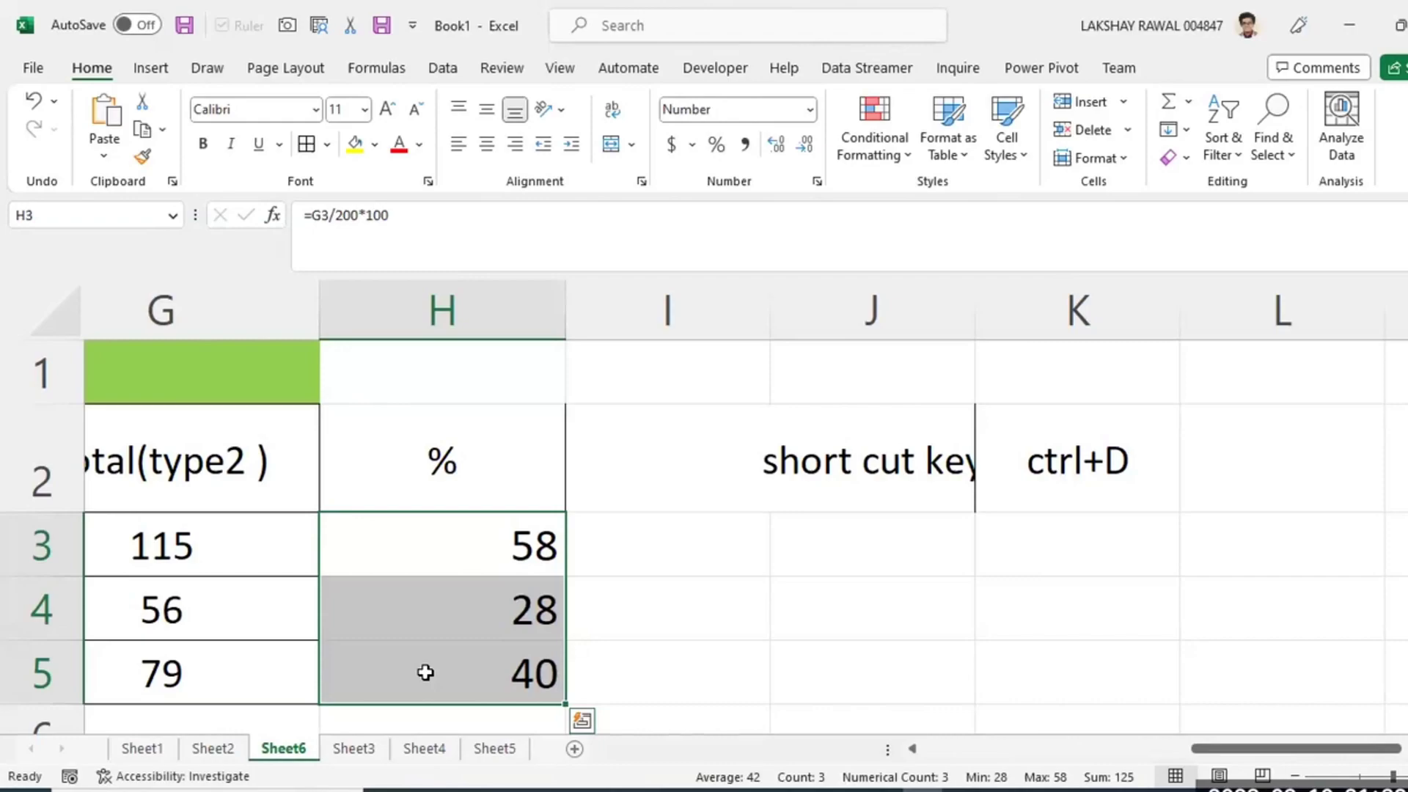
Show the percentages in H3:H5 with four decimal places, and return them to zero decimals.
left_click(783, 149)
left_click(783, 149)
left_click(783, 149)
left_click(783, 148)
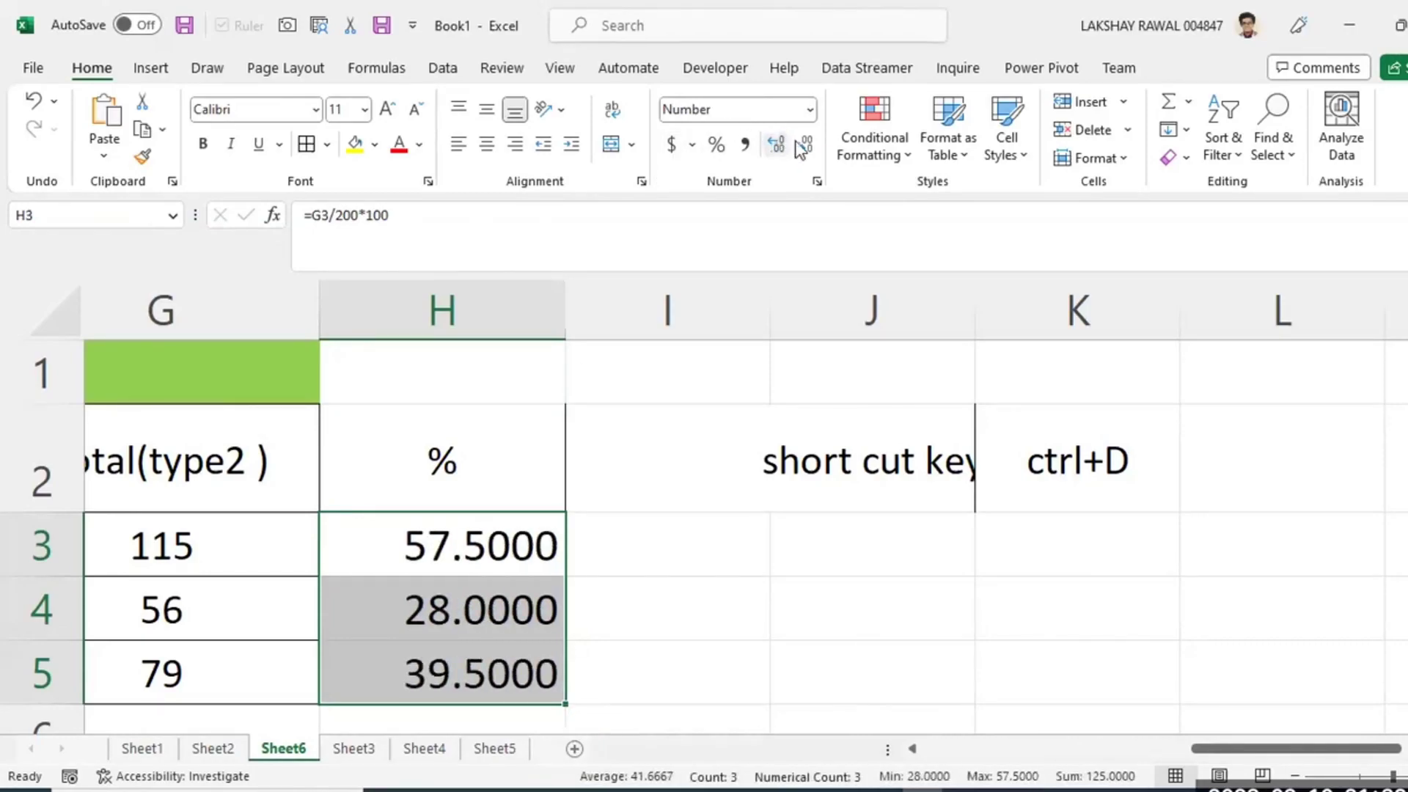
left_click(806, 148)
left_click(806, 149)
left_click(806, 149)
left_click(806, 149)
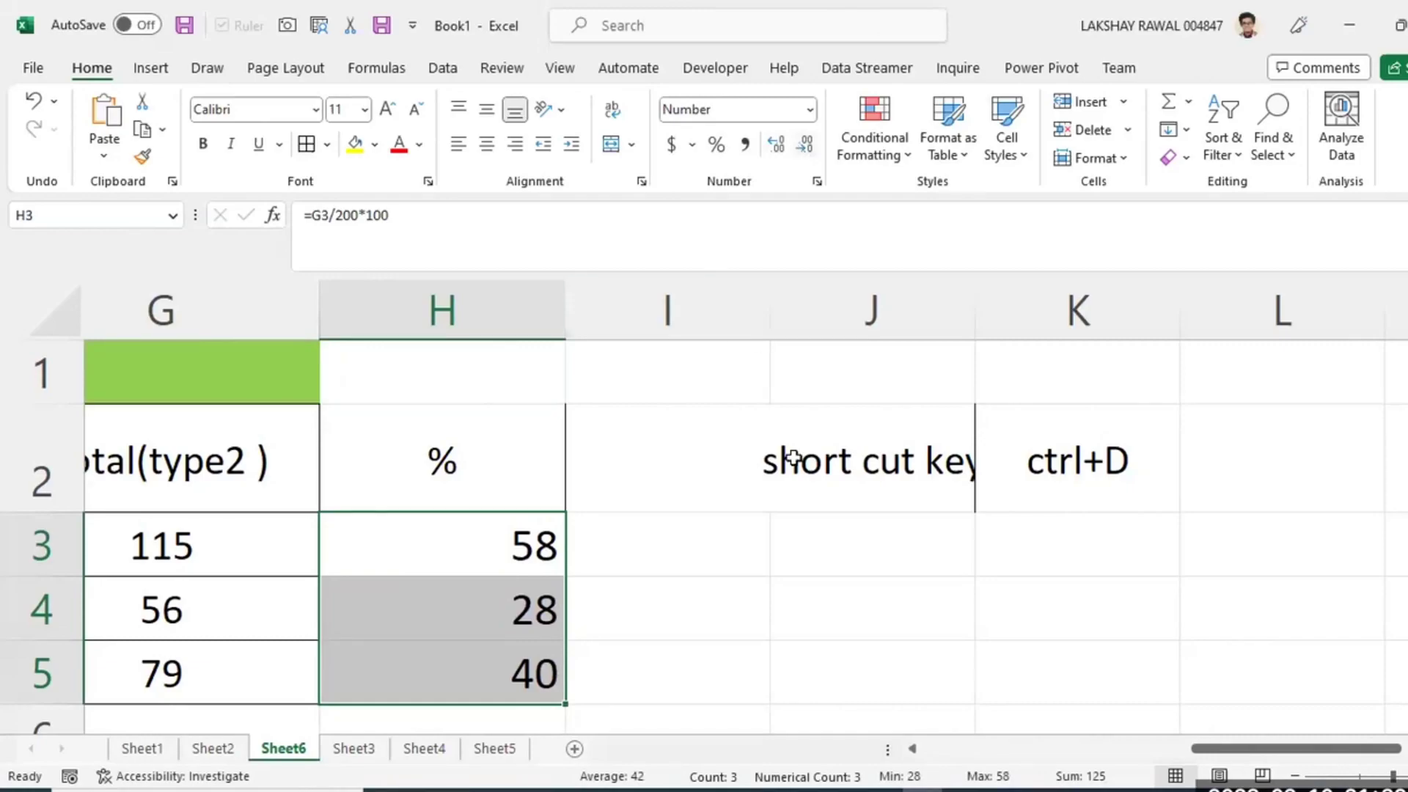
Clear the shortcut notes in J2:K2 and enter the heading "%" in I2.
left_click_drag(794, 457, 1097, 465)
key("Delete")
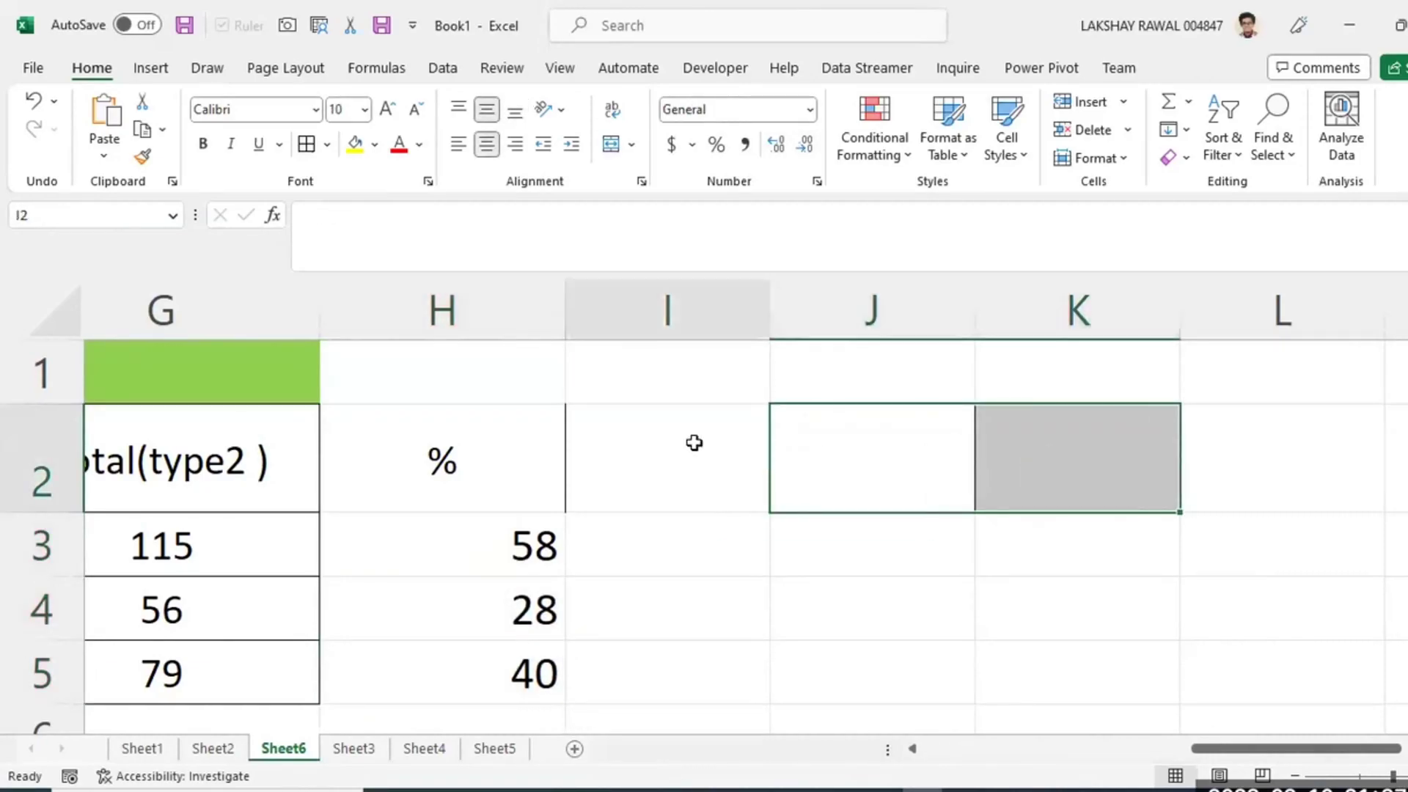
left_click(695, 443)
type("%")
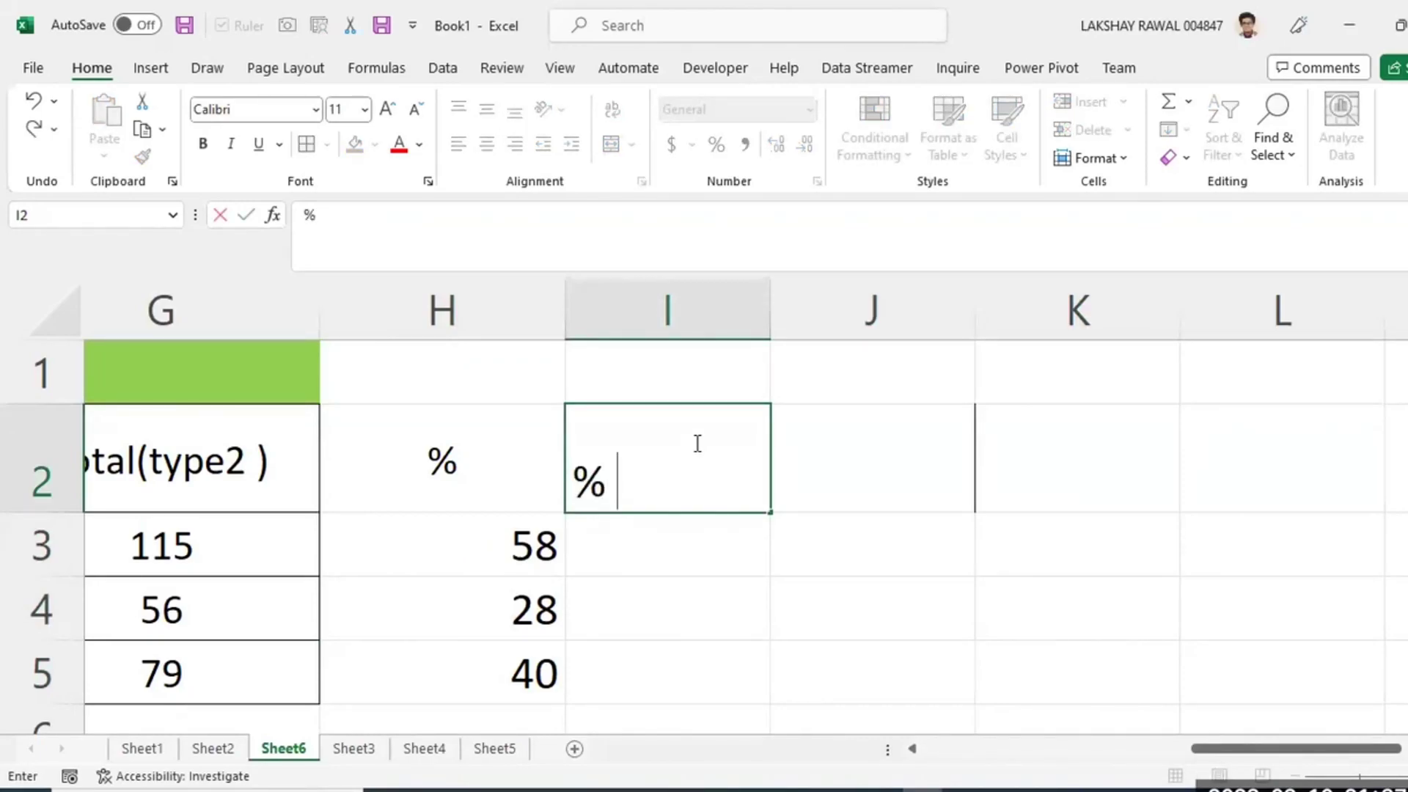
key("Return")
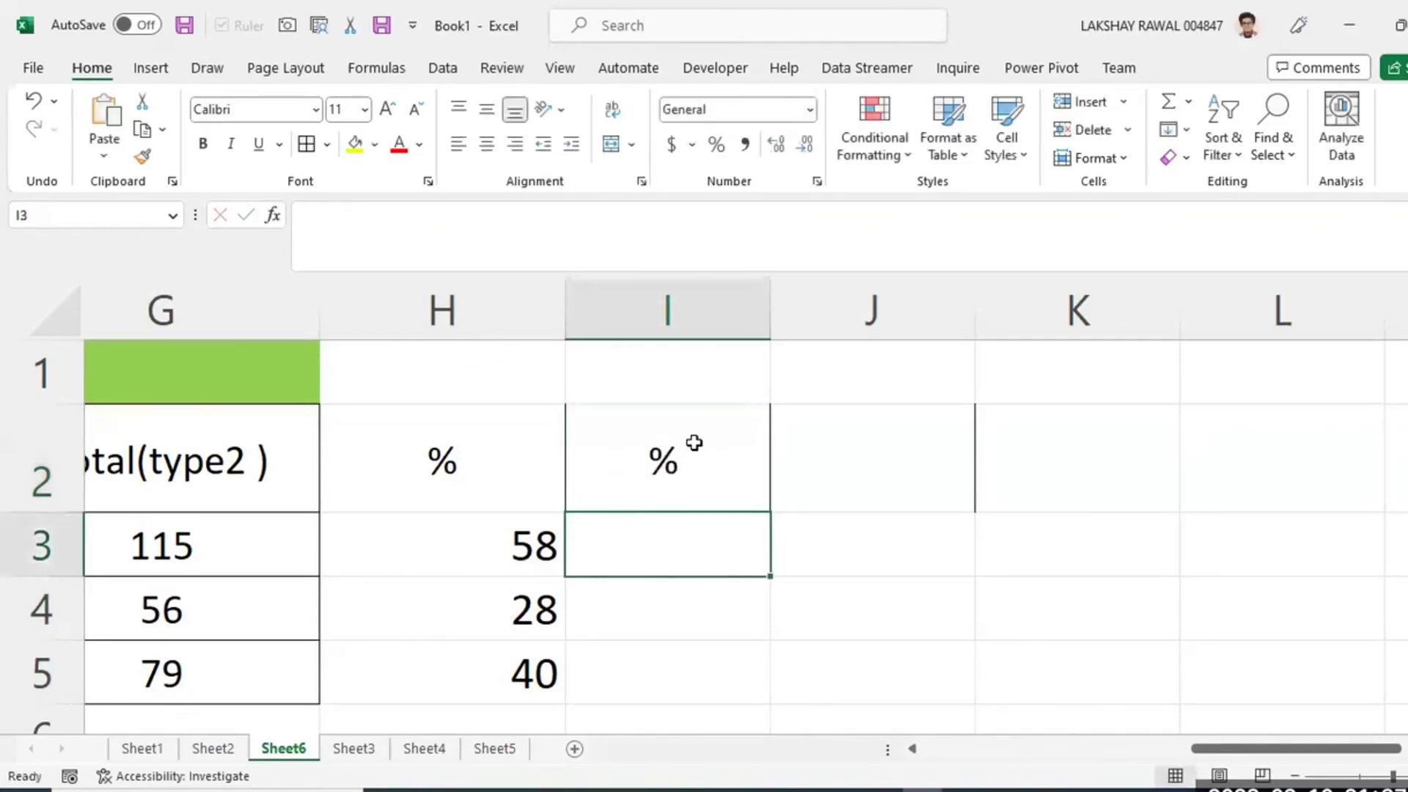
Enter 58%, 28% and 40% in I3:I5 and compare them with the values in H3:H5.
left_click(535, 554)
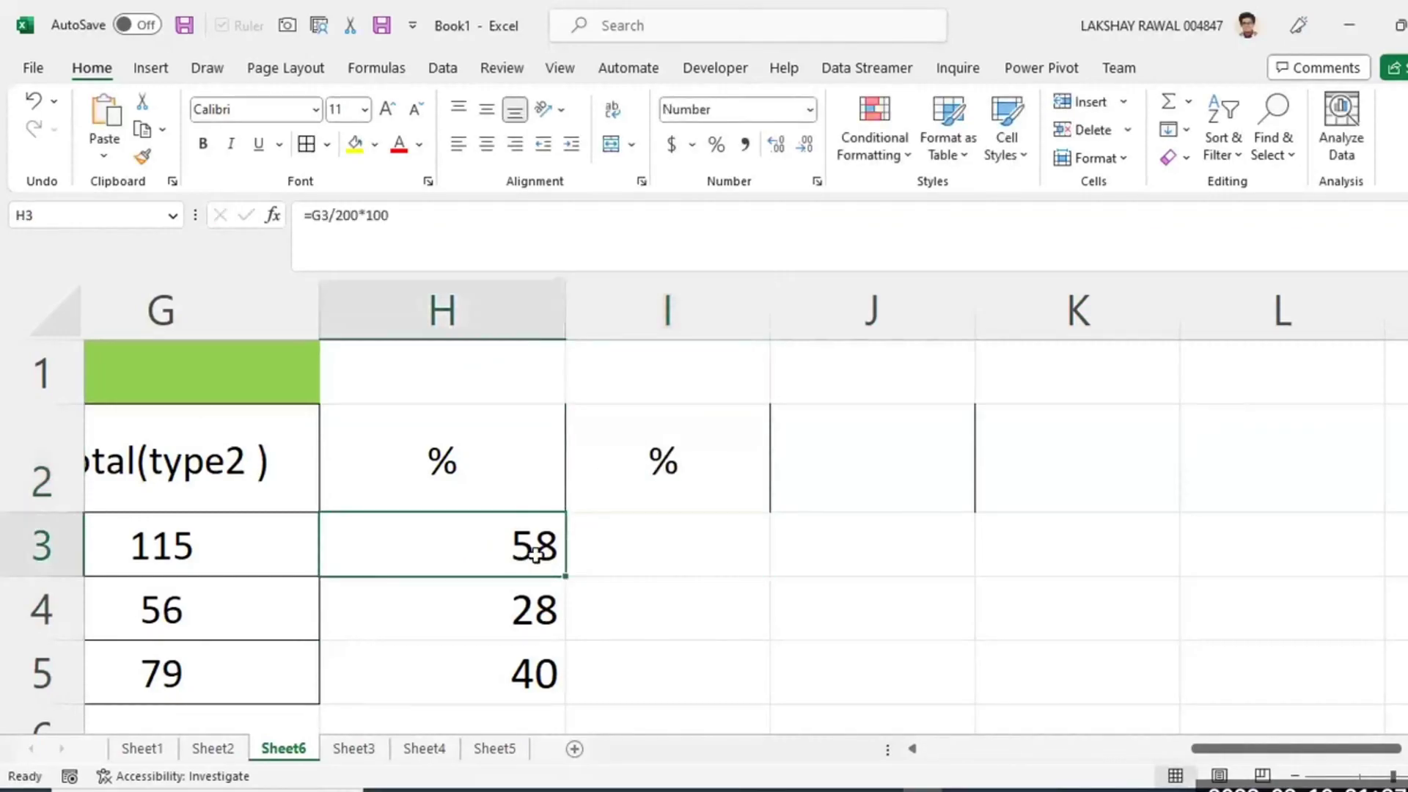
left_click(661, 536)
type("58%")
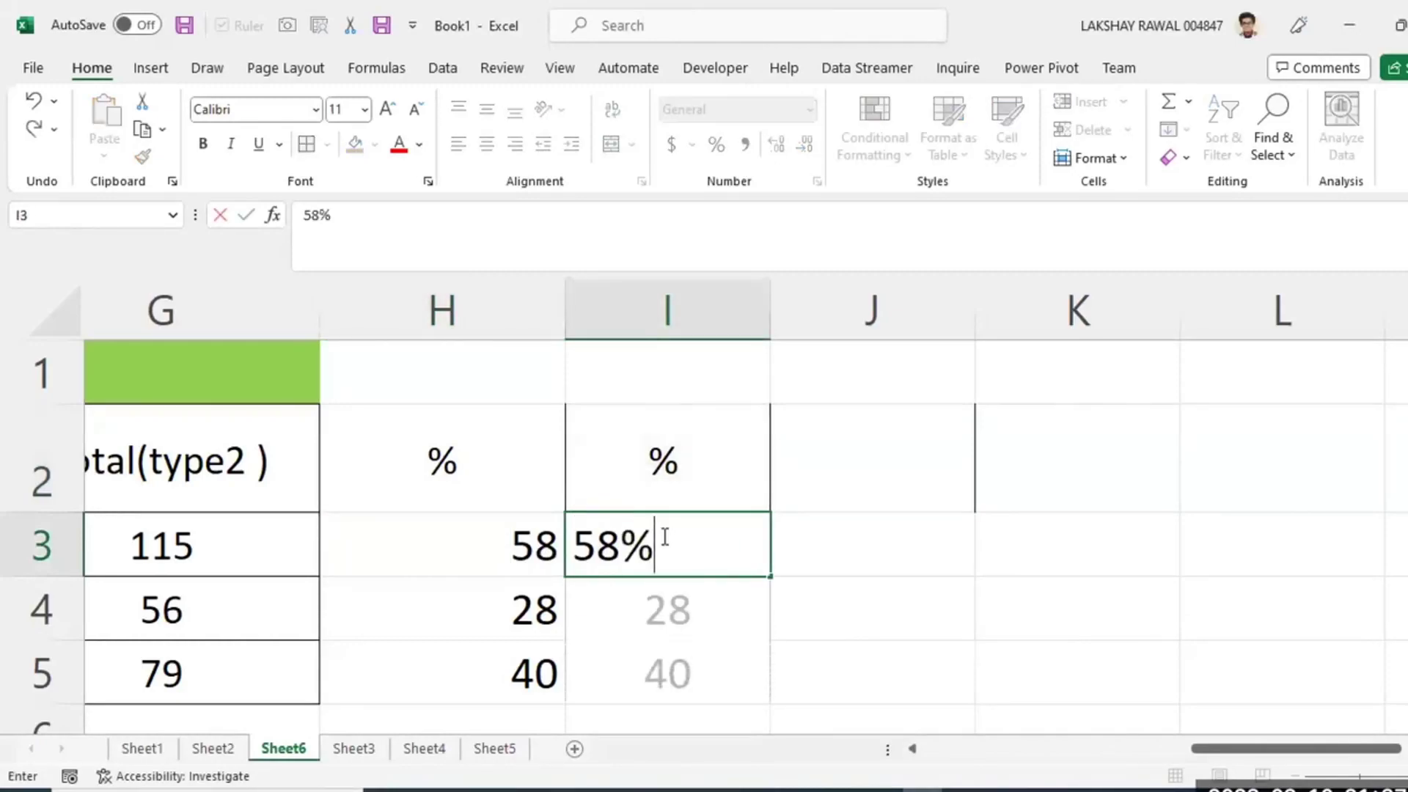
key("Return")
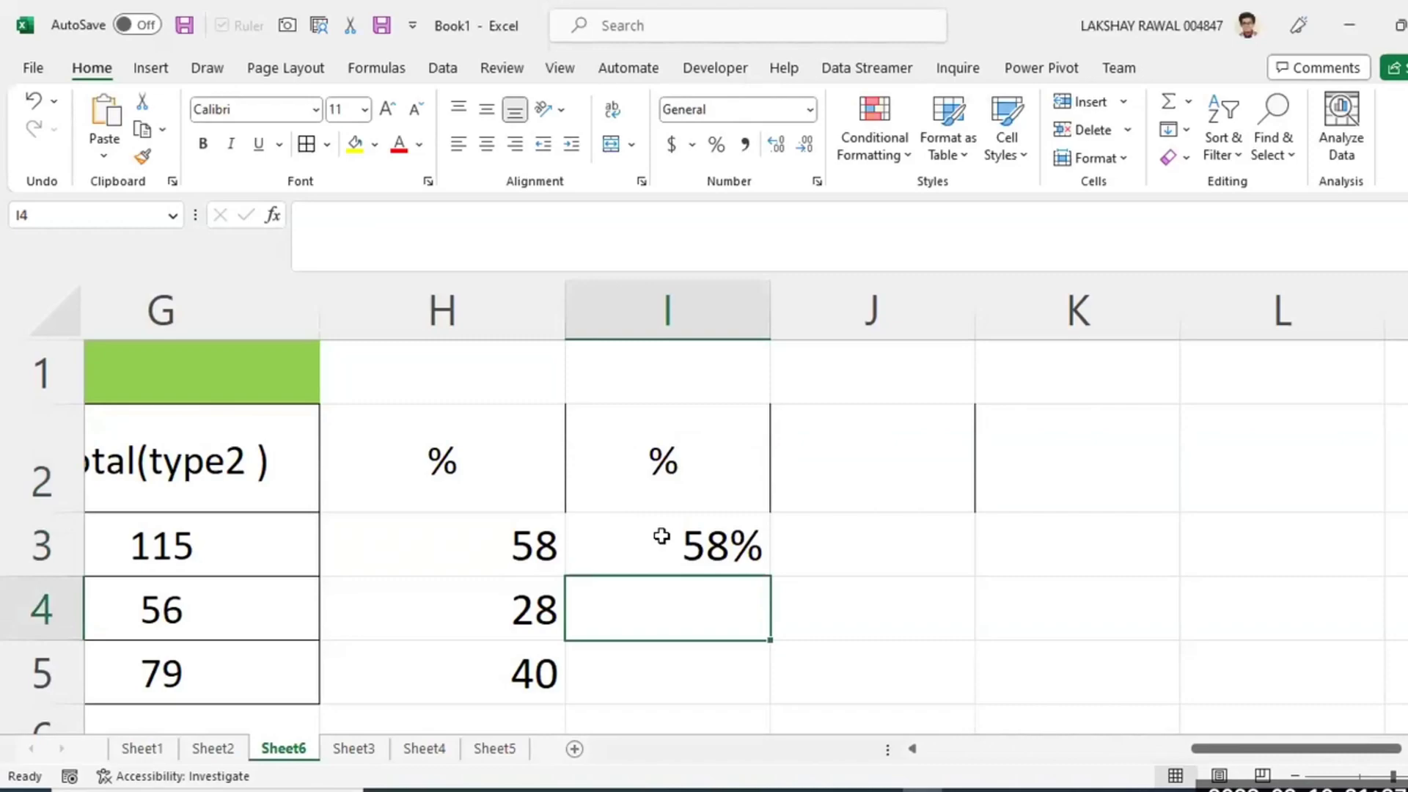
type("28%")
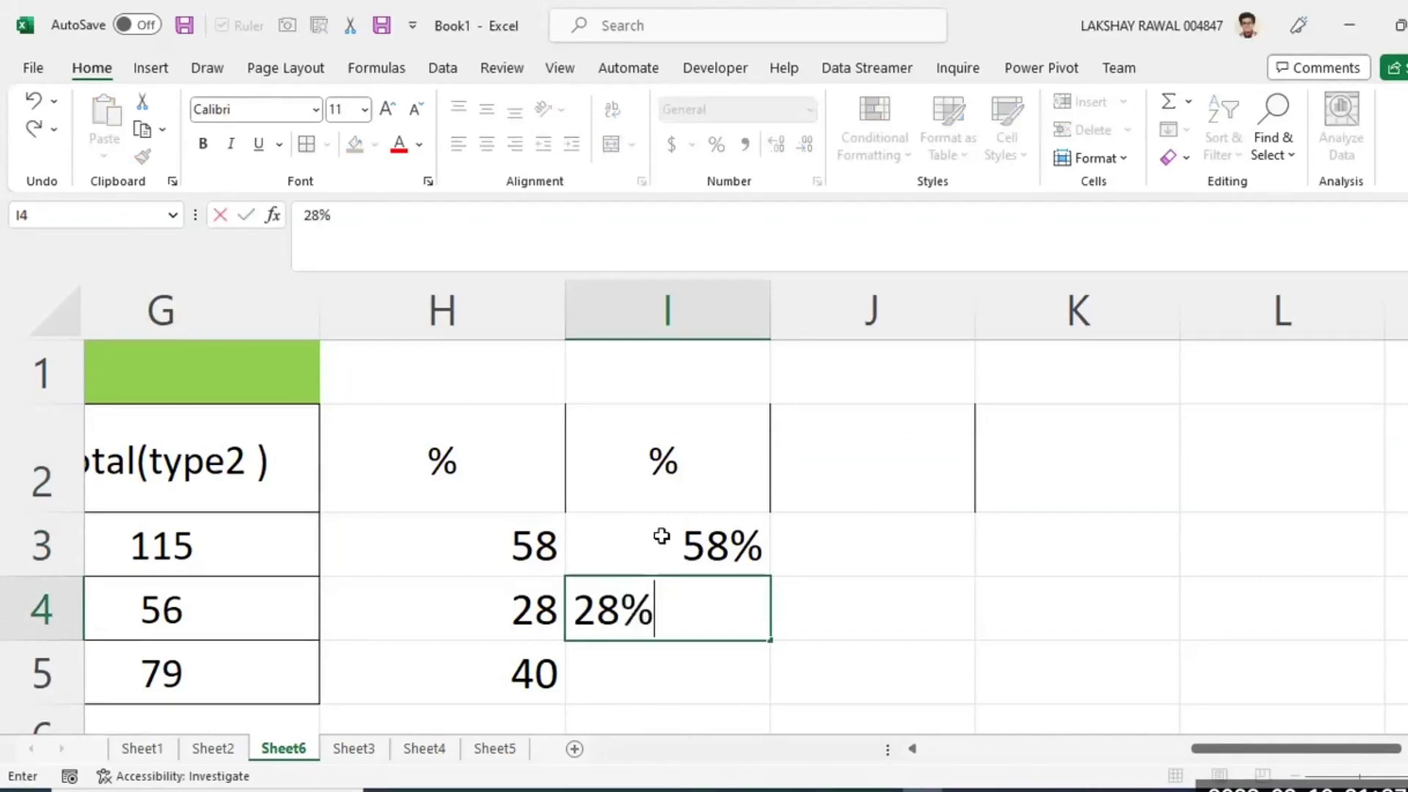
key("Return")
type("40")
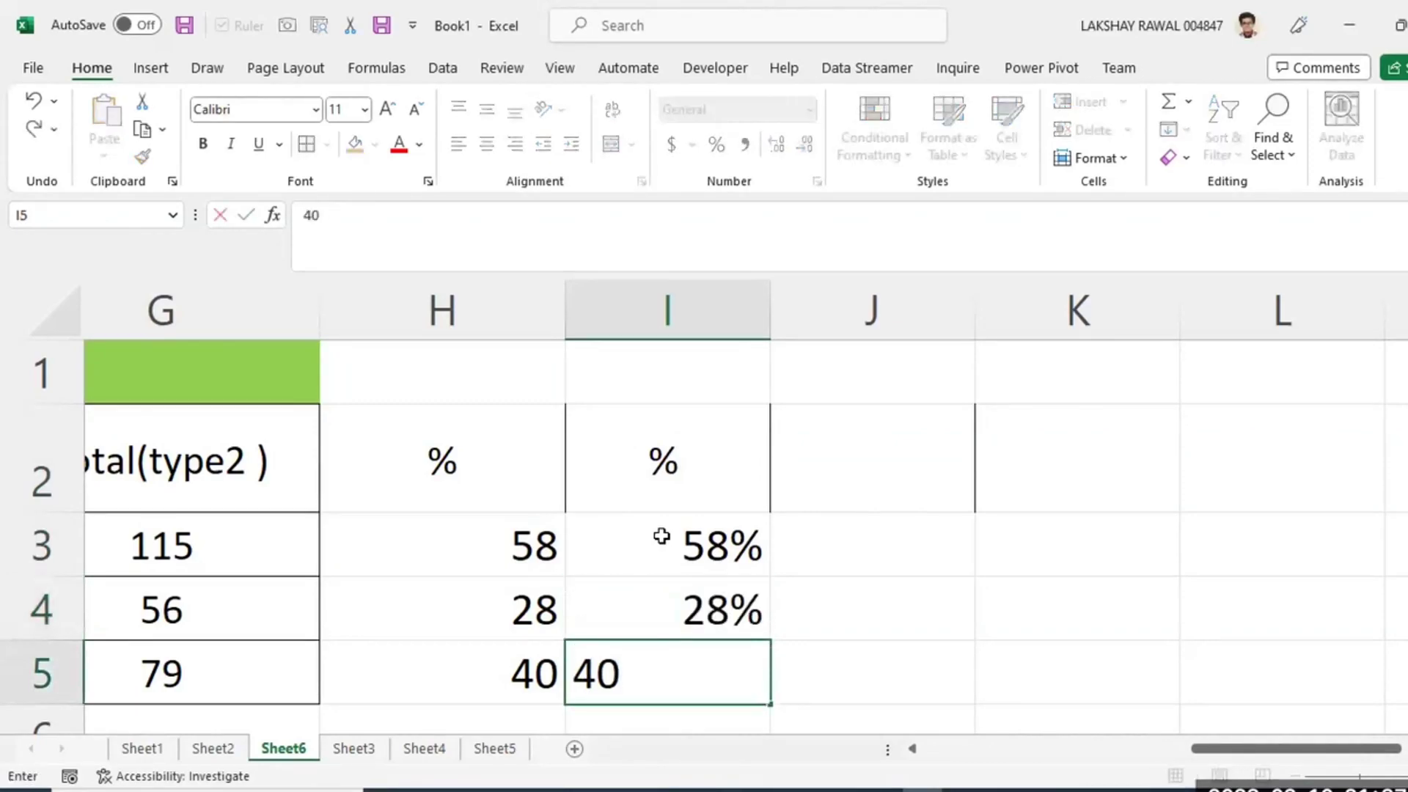
type("%")
key("Return")
left_click_drag(693, 501, 706, 608)
left_click_drag(511, 488, 519, 606)
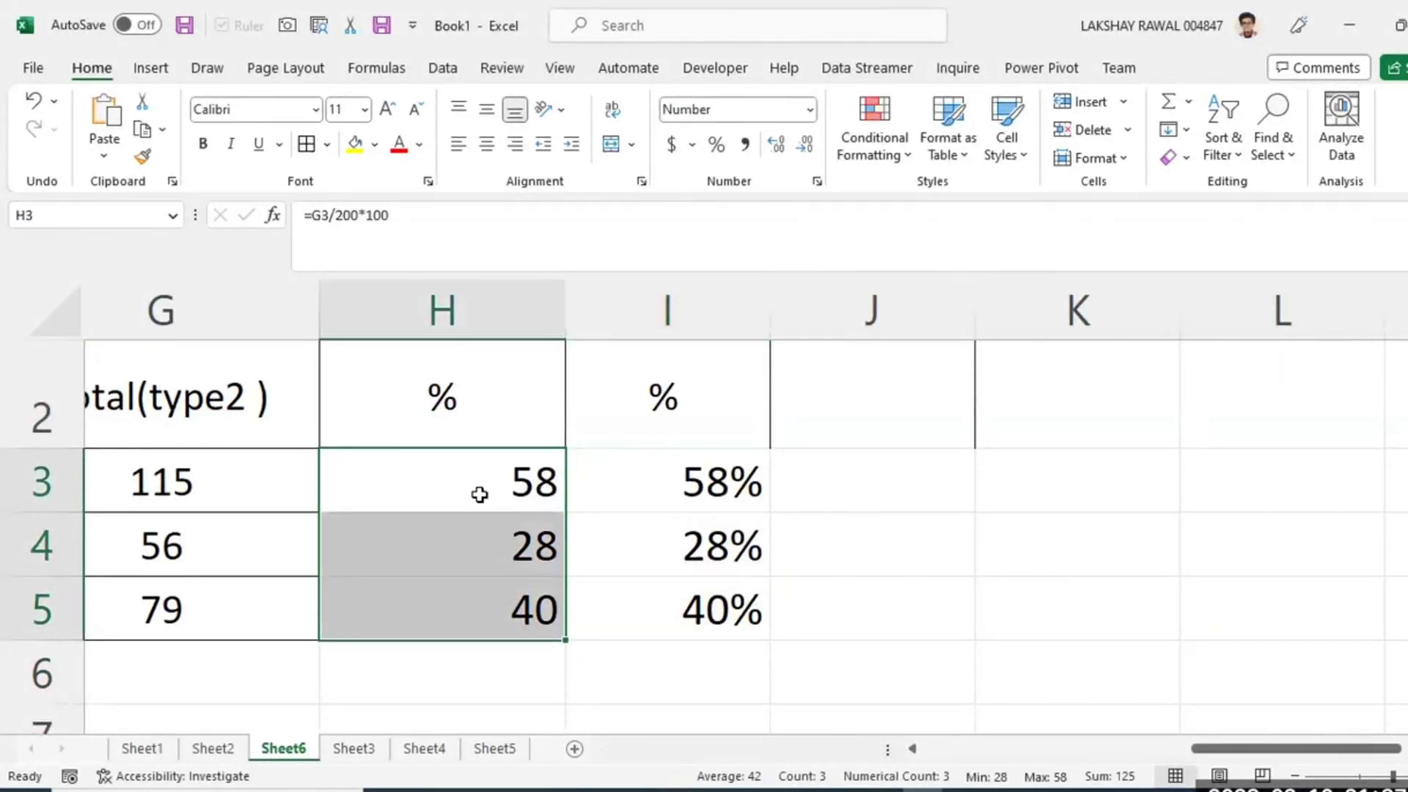
Compare H3:H5 with I3:I5, try the percent format on H3:H5, and undo it.
left_click_drag(477, 494, 483, 613)
left_click_drag(696, 484, 697, 603)
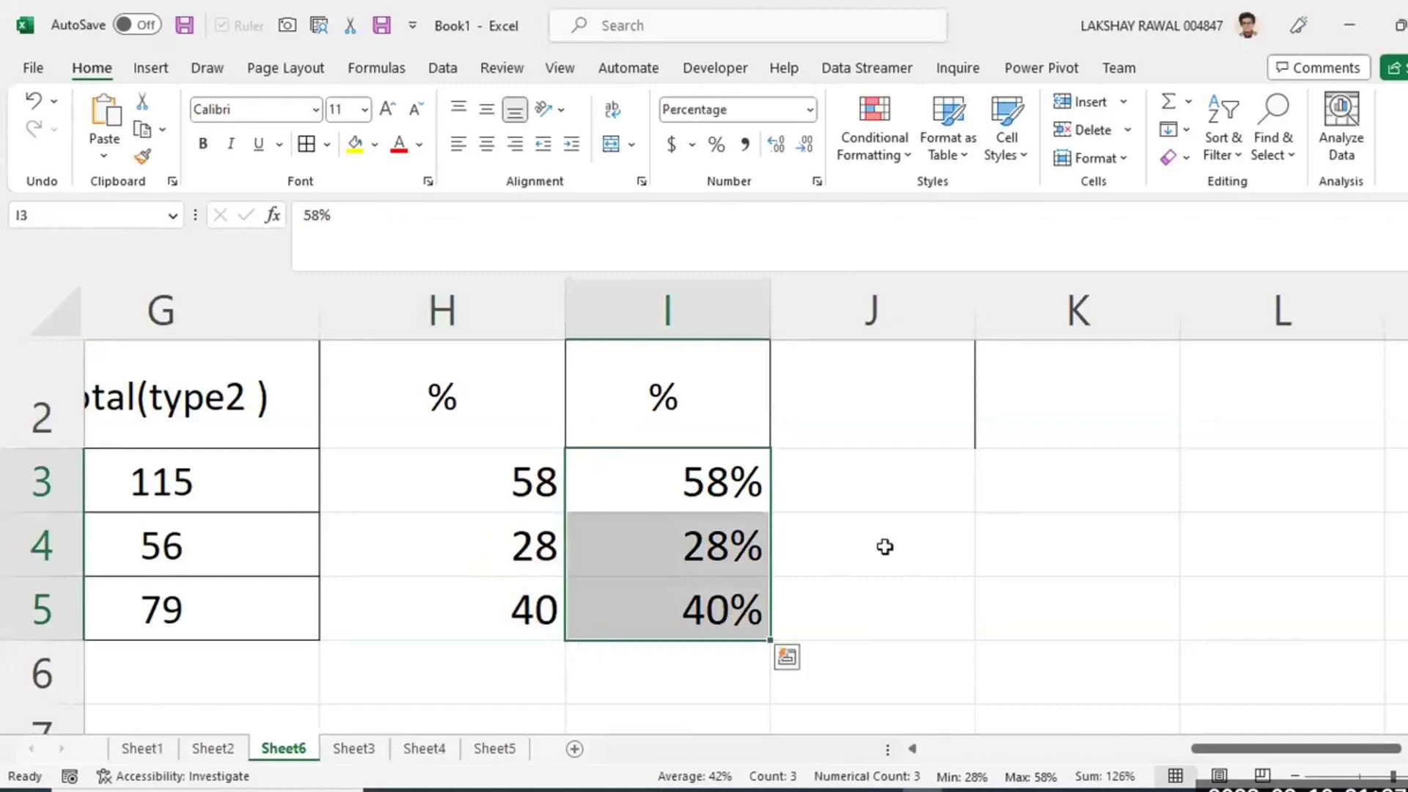
left_click(877, 516)
left_click_drag(494, 478, 496, 590)
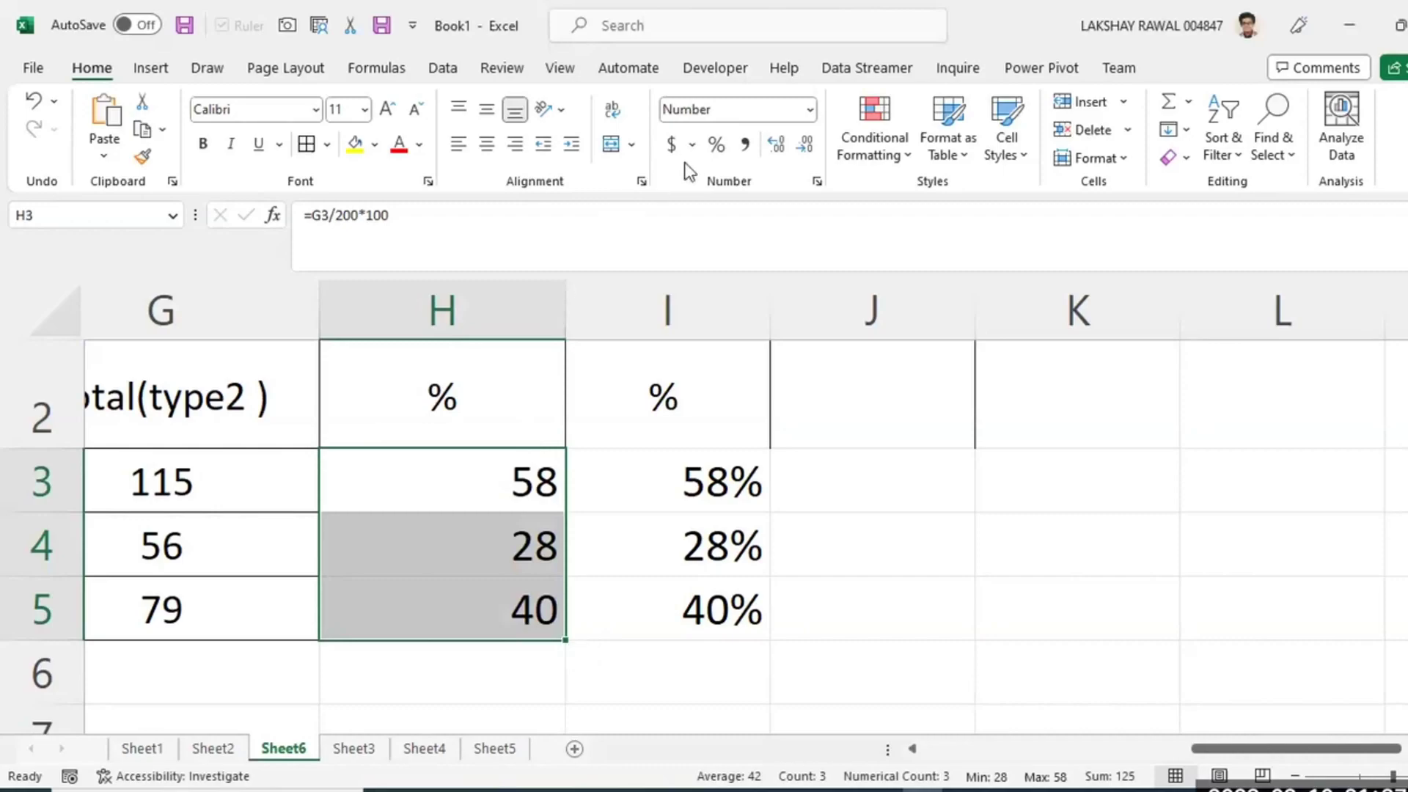
left_click(718, 145)
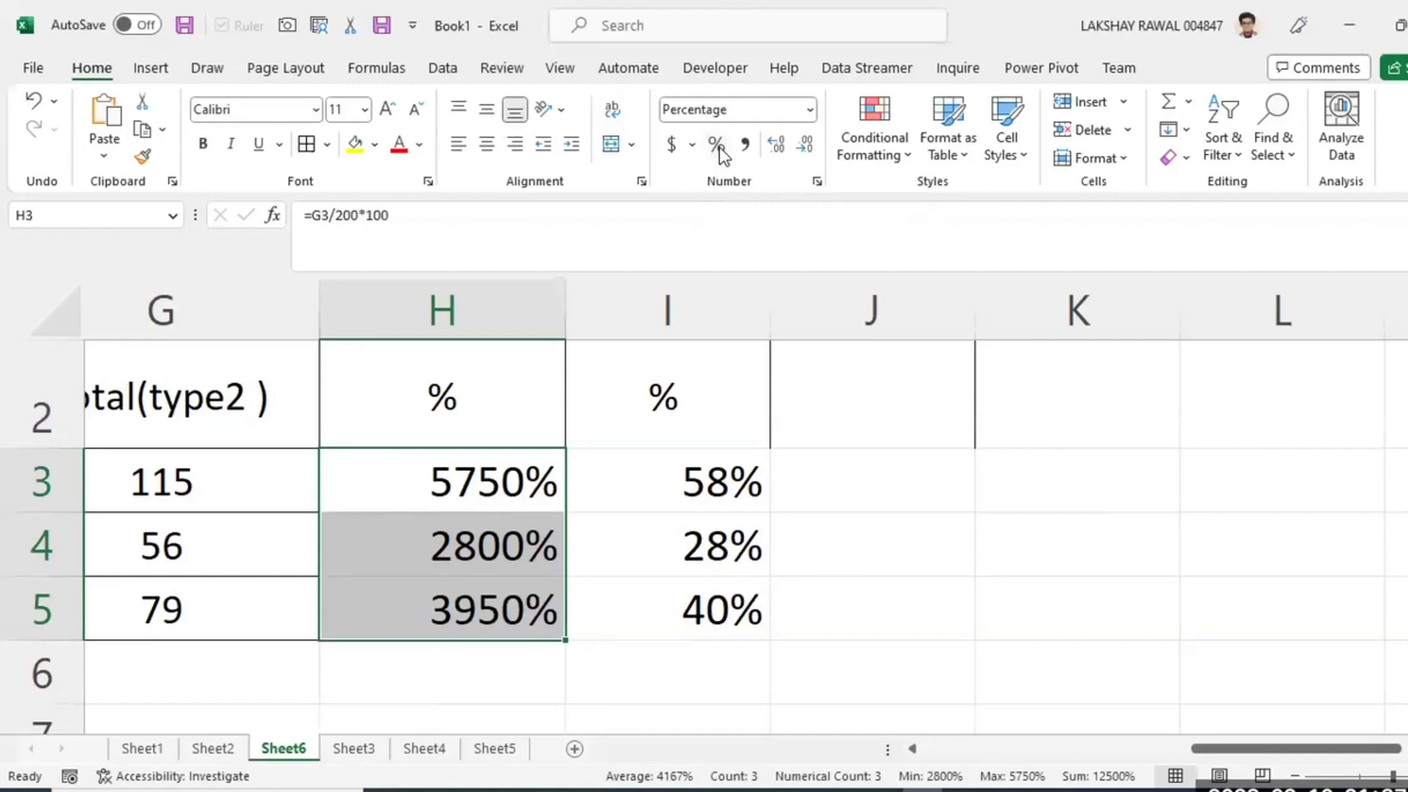
key("ctrl+z")
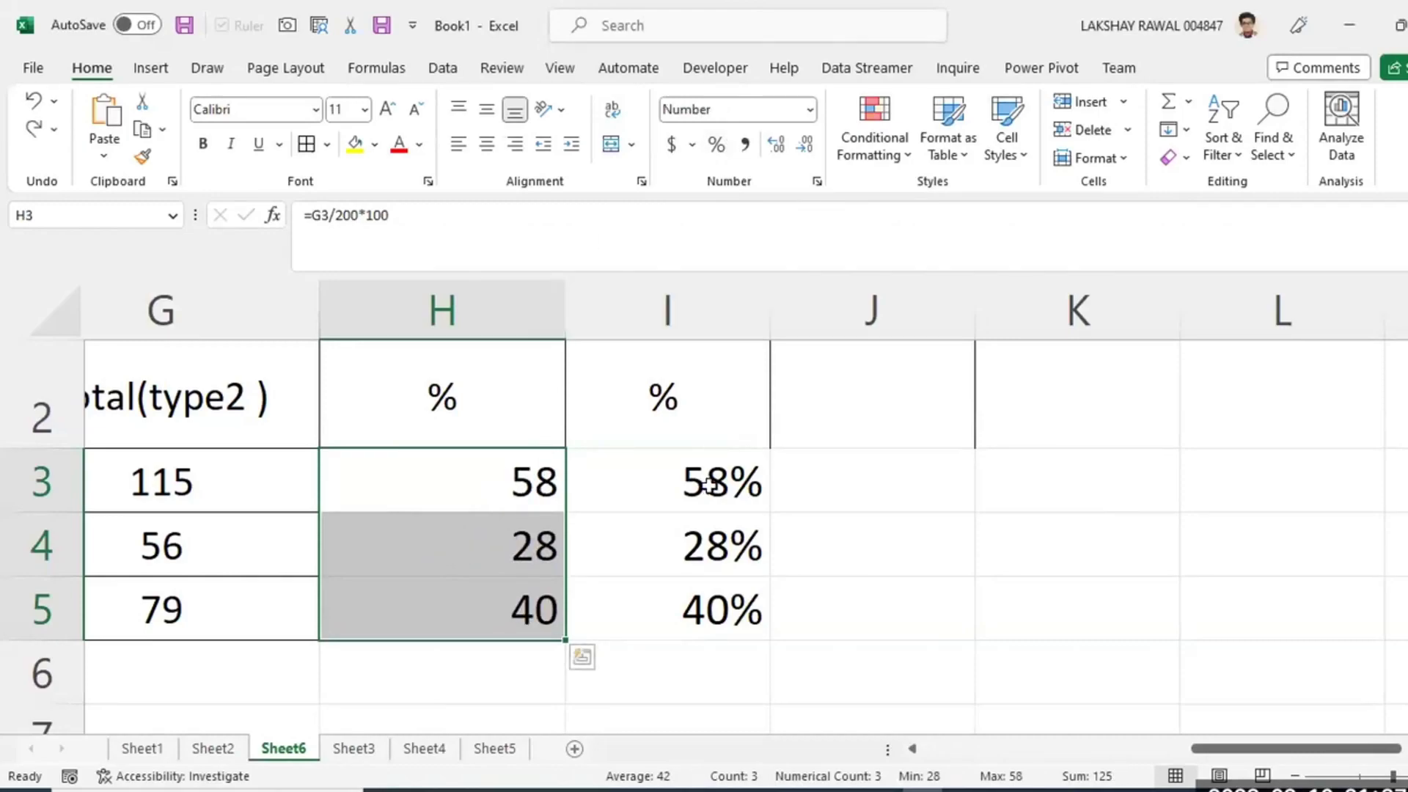
Clear the percentages in I3:I5 and enter the notes "%" in K3 and "*100" in L3.
left_click_drag(716, 478, 726, 603)
key("Delete")
left_click(984, 477)
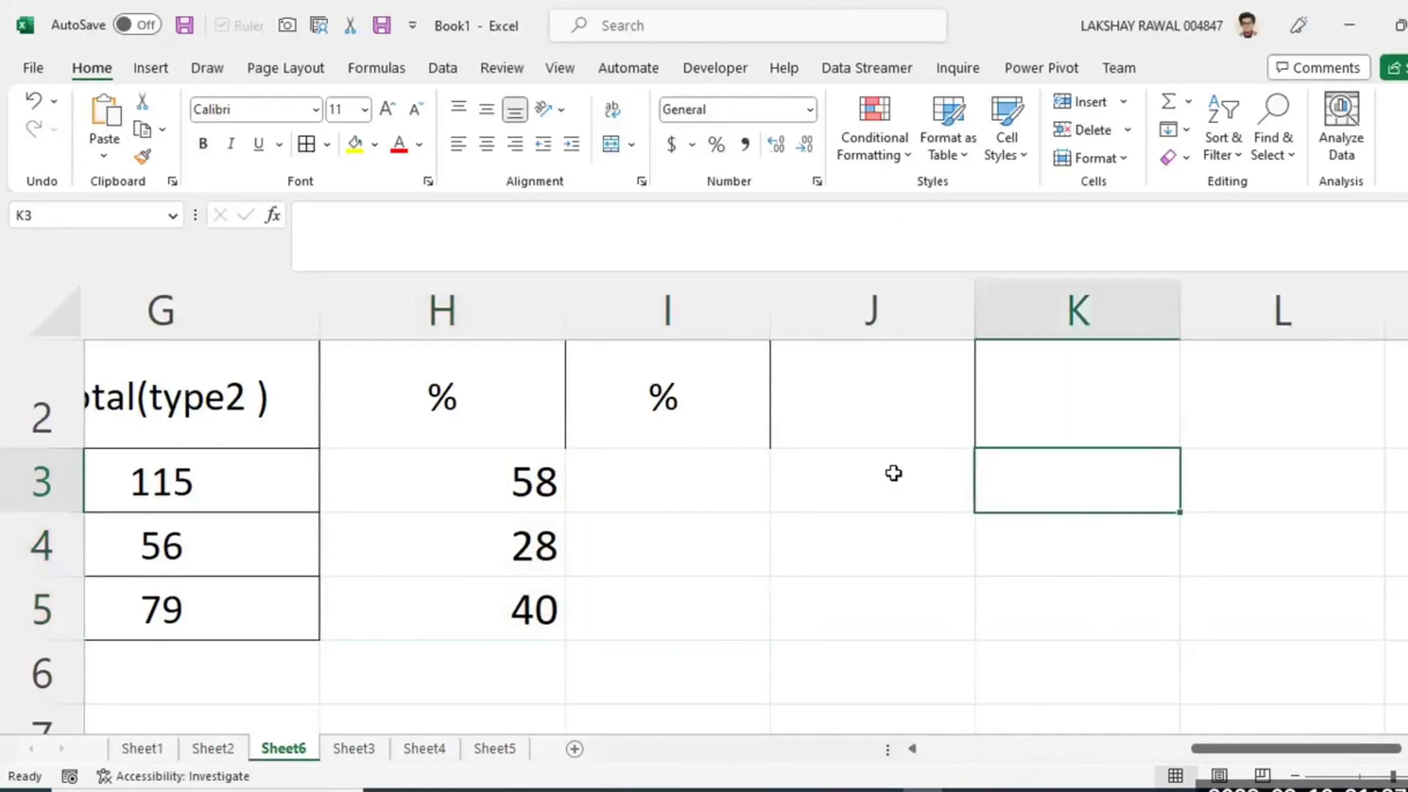
type("%")
key("Tab")
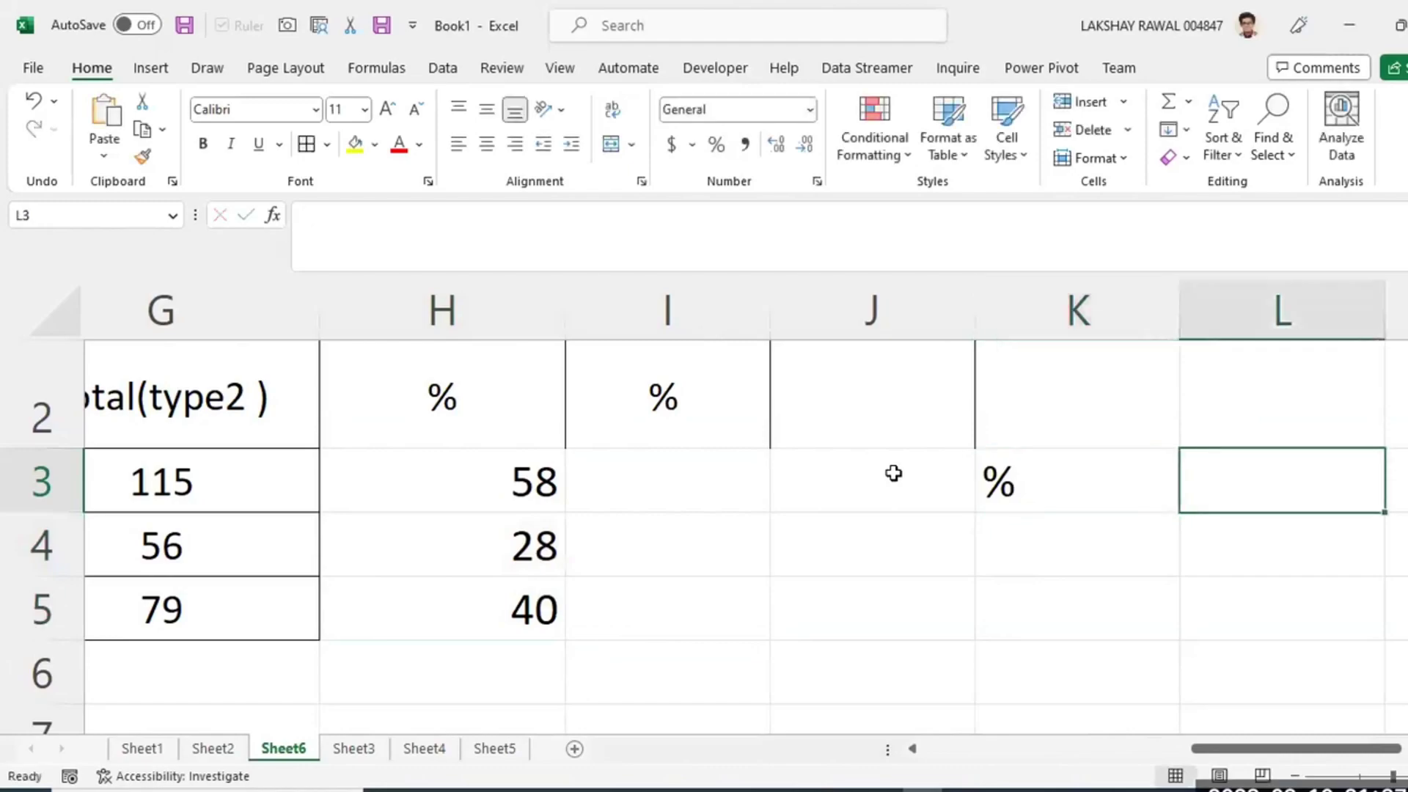
type("*100")
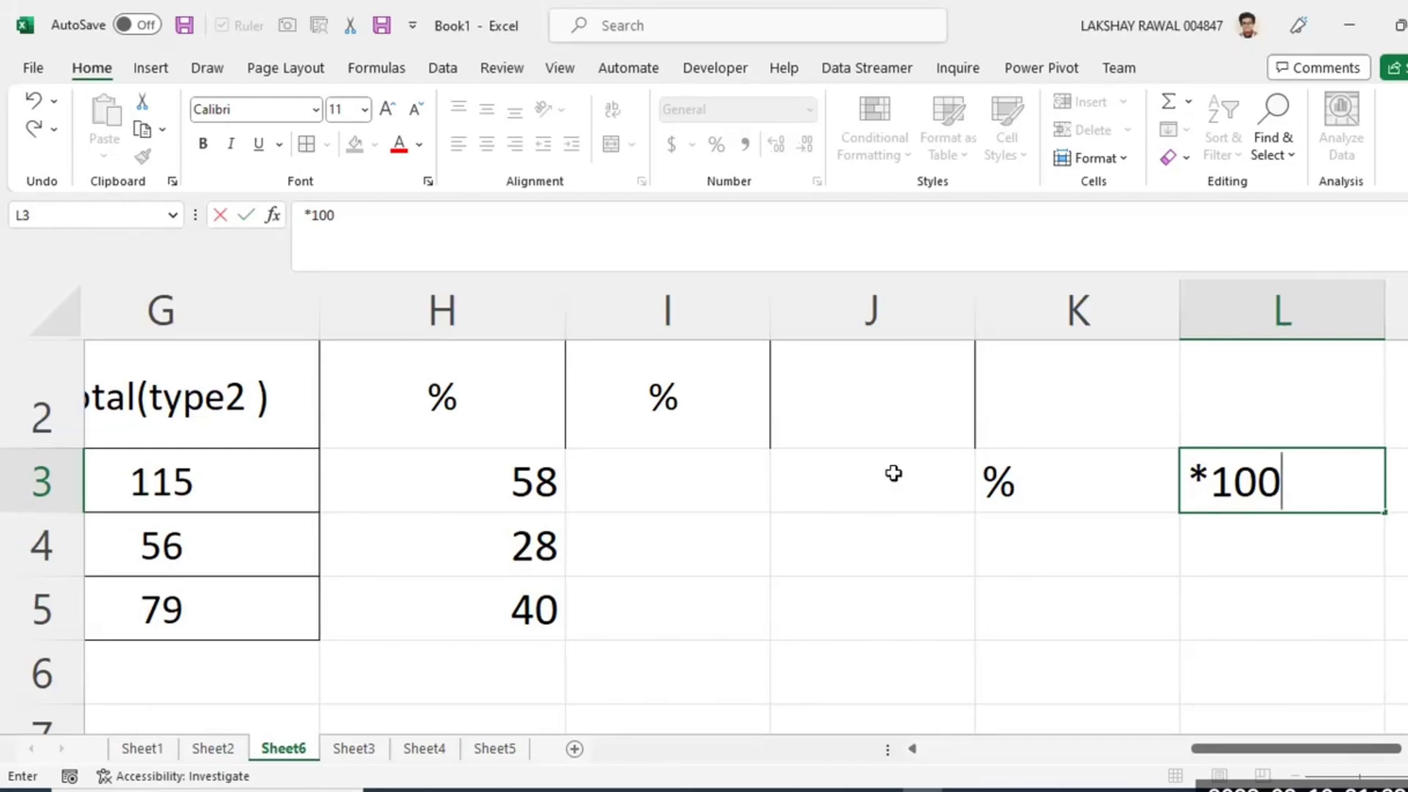
left_click(893, 473)
Highlight the *100 factor in the H3 formula, try the percent format on H3 alone, and undo it.
double_click(518, 492)
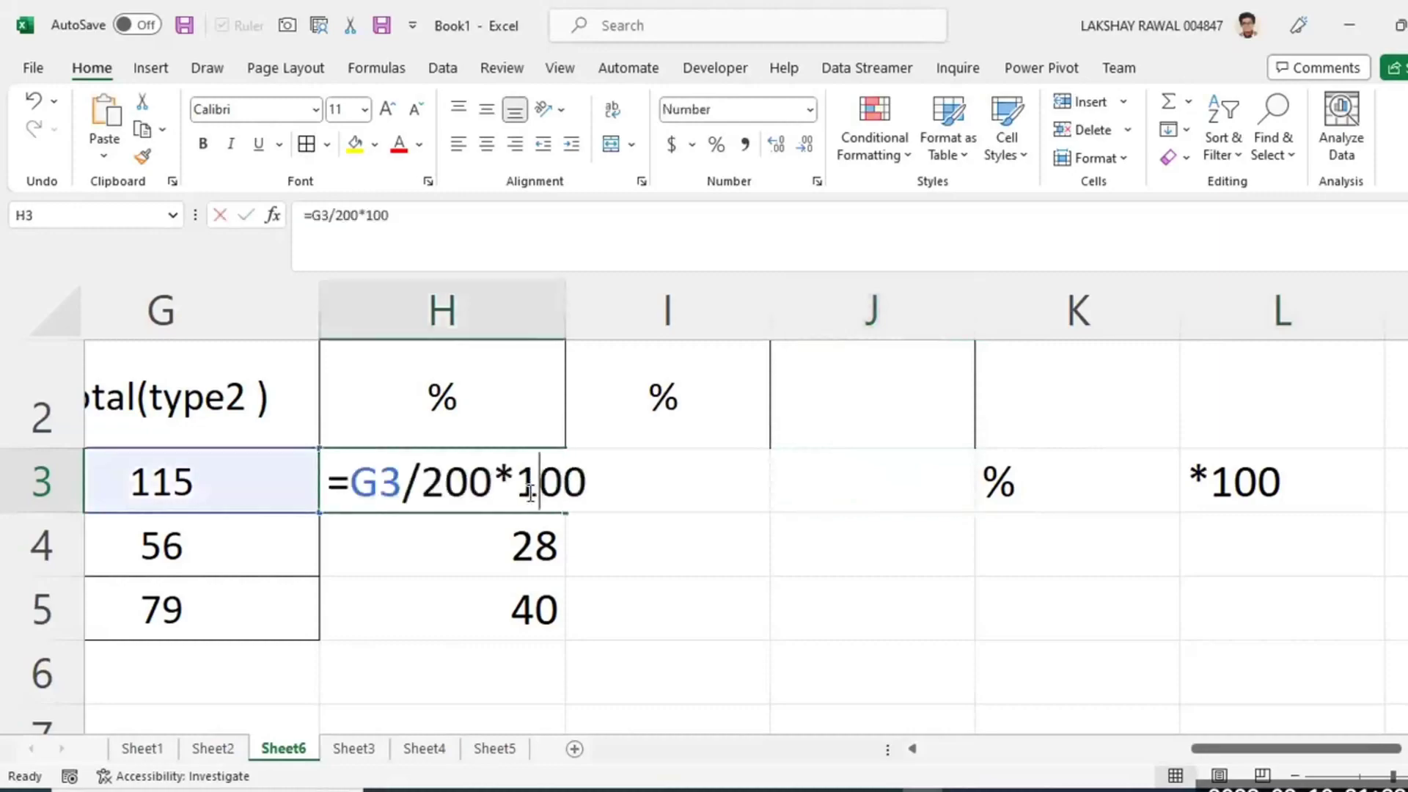
left_click_drag(493, 490, 711, 469)
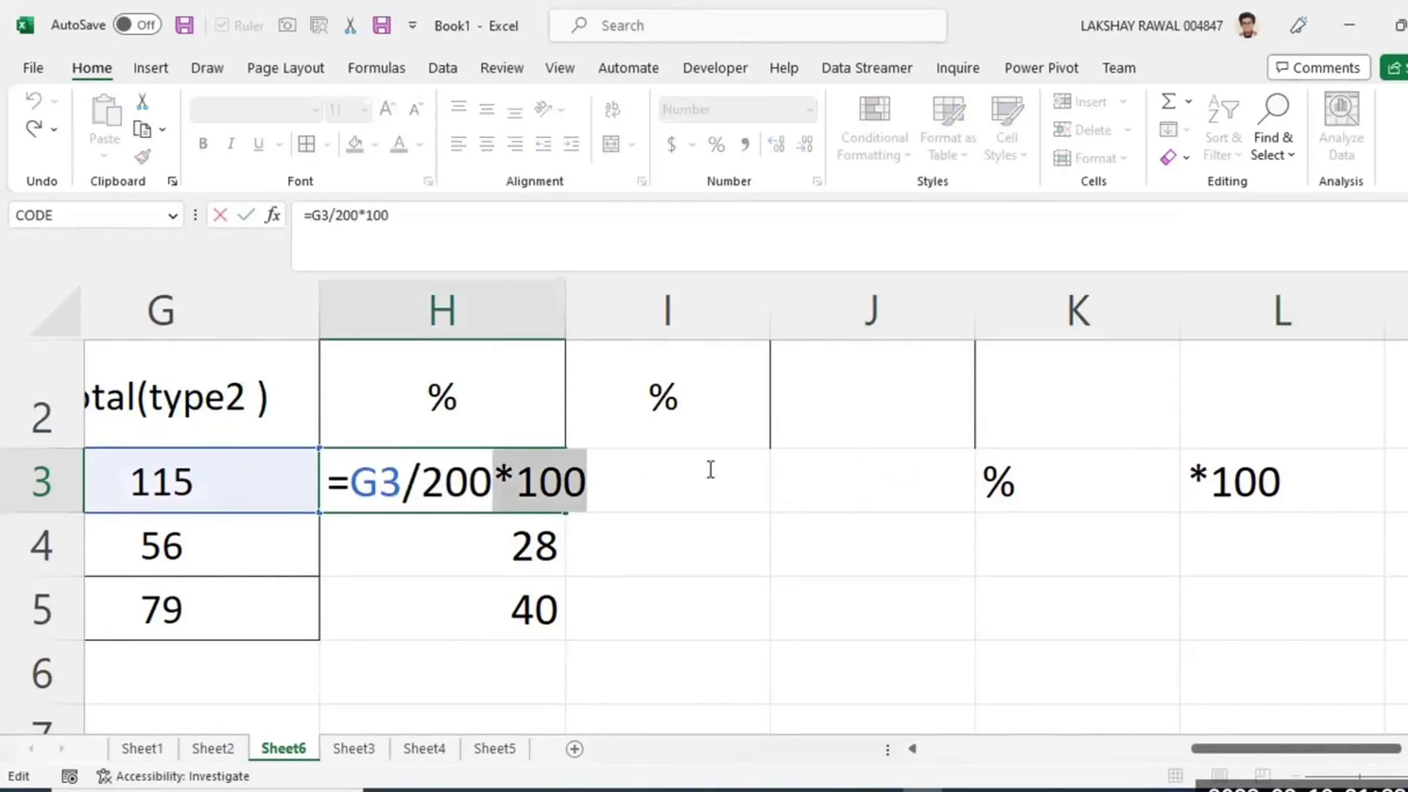
key("Escape")
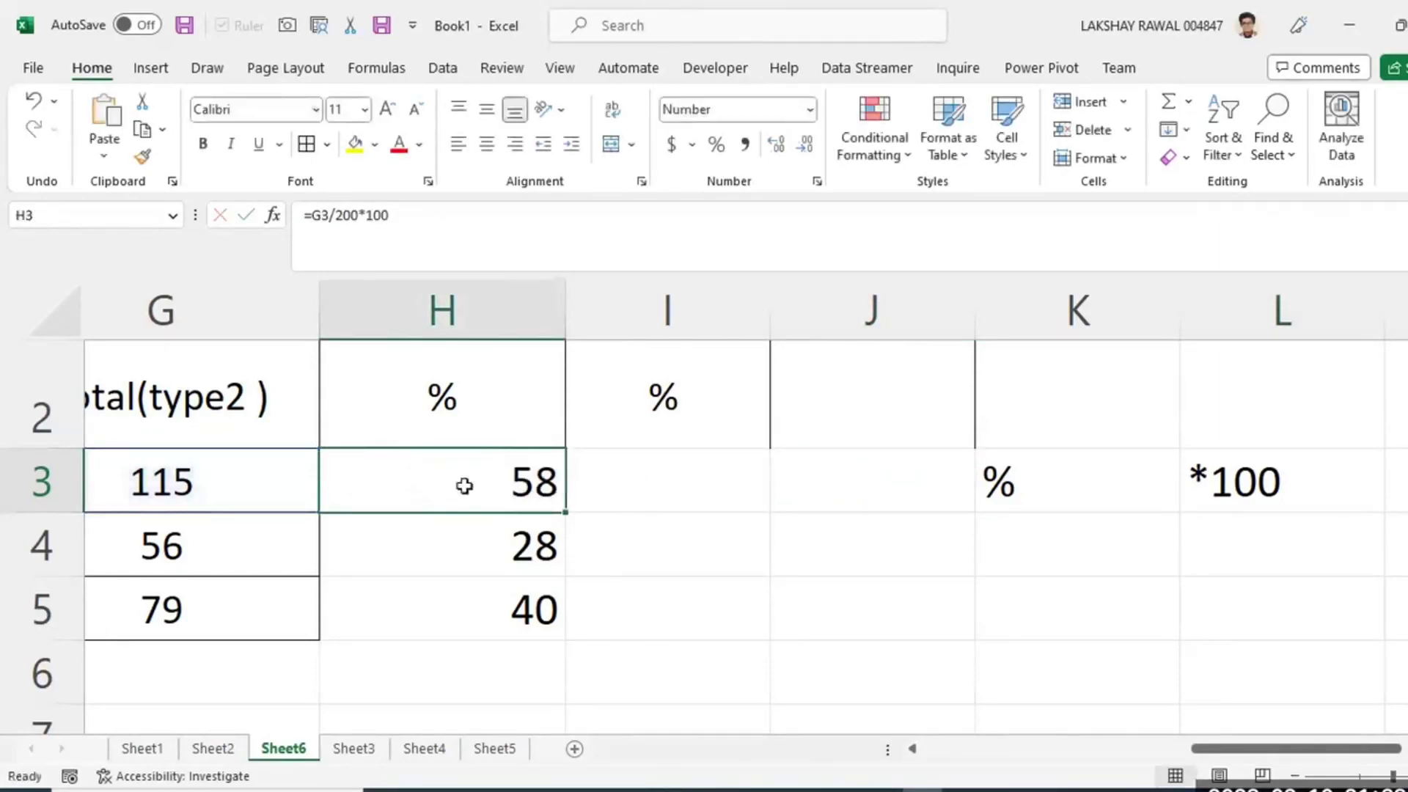
left_click(717, 145)
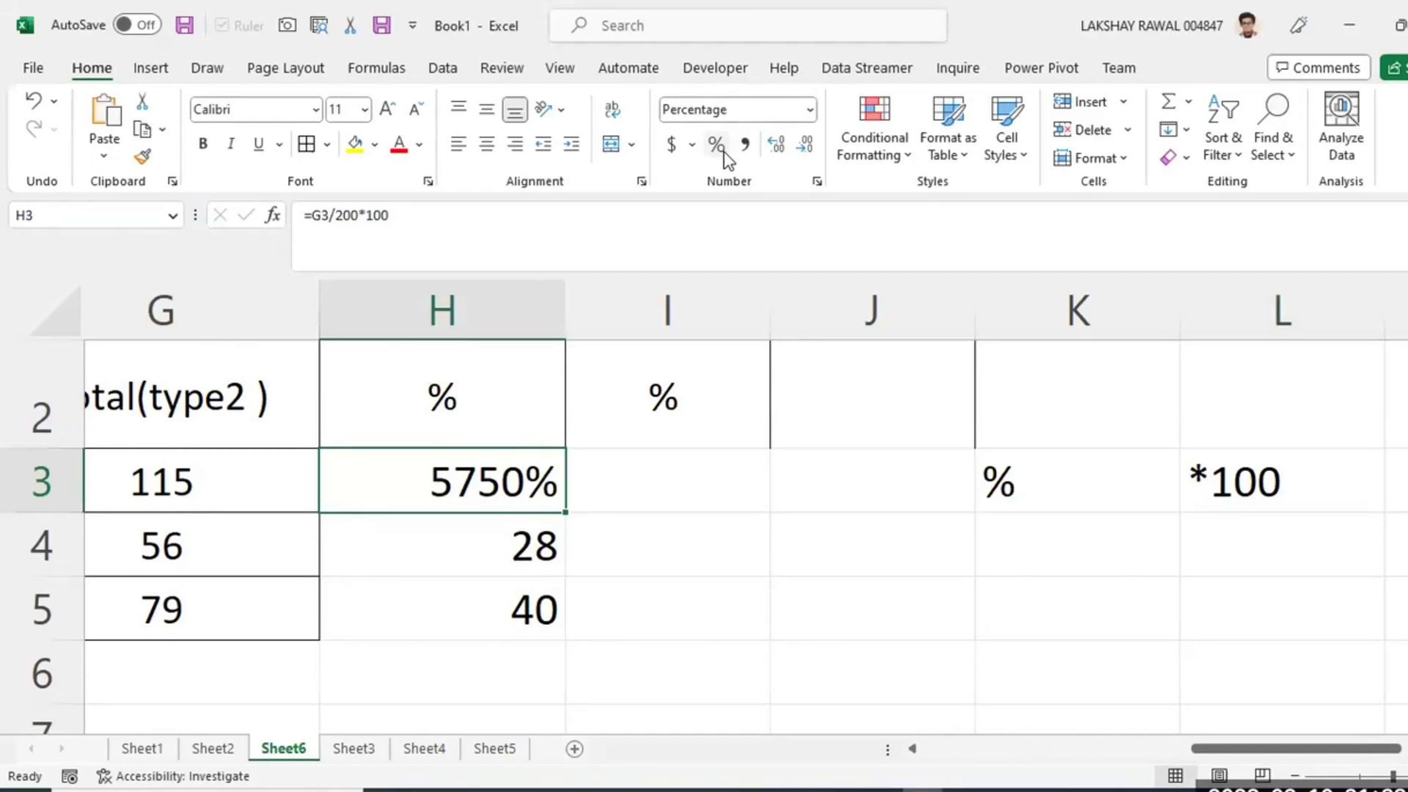
key("ctrl+z")
Remove the *100 factor from the H3 formula so it reads =G3/200.
double_click(475, 470)
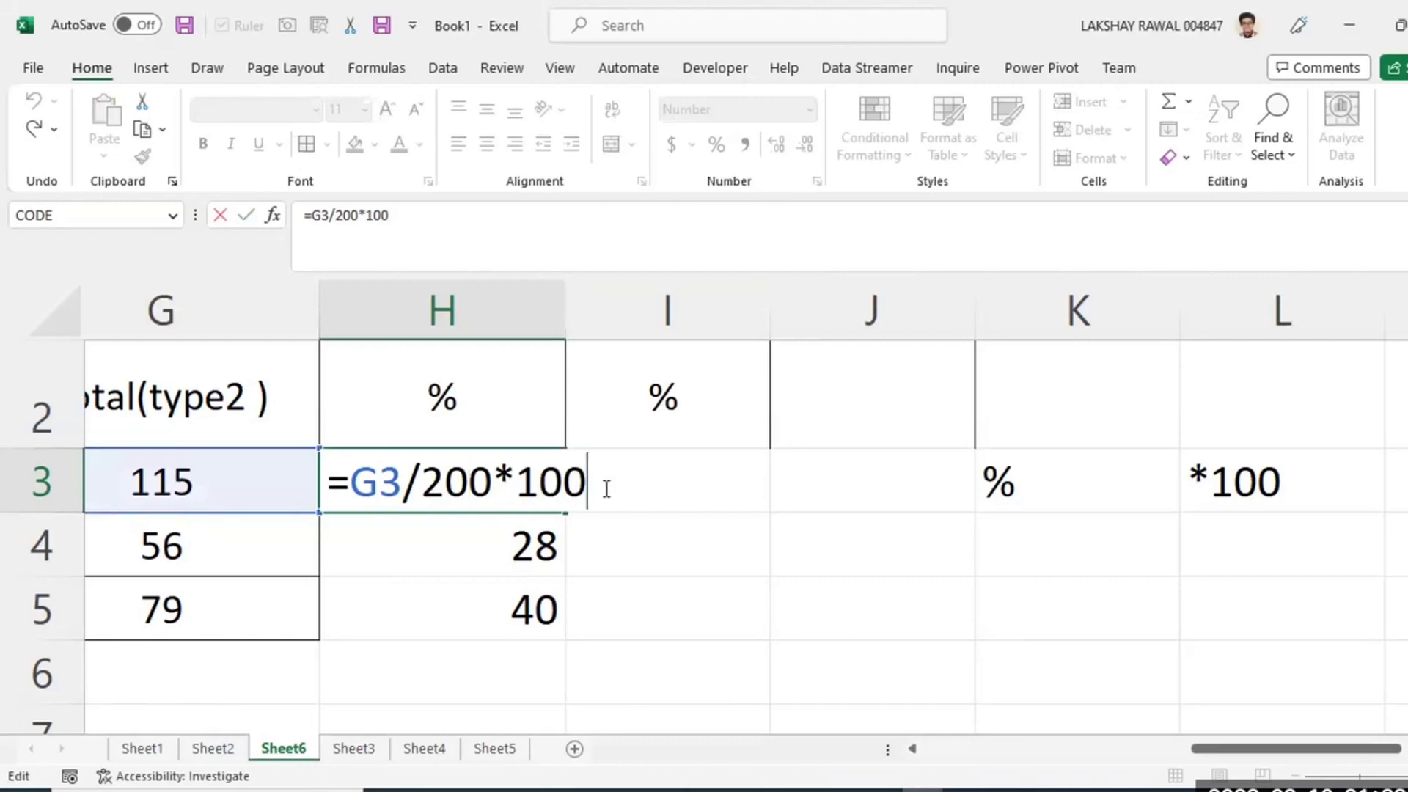
key("BackSpace")
key("BackSpace")
key("BackSpace")
key("BackSpace")
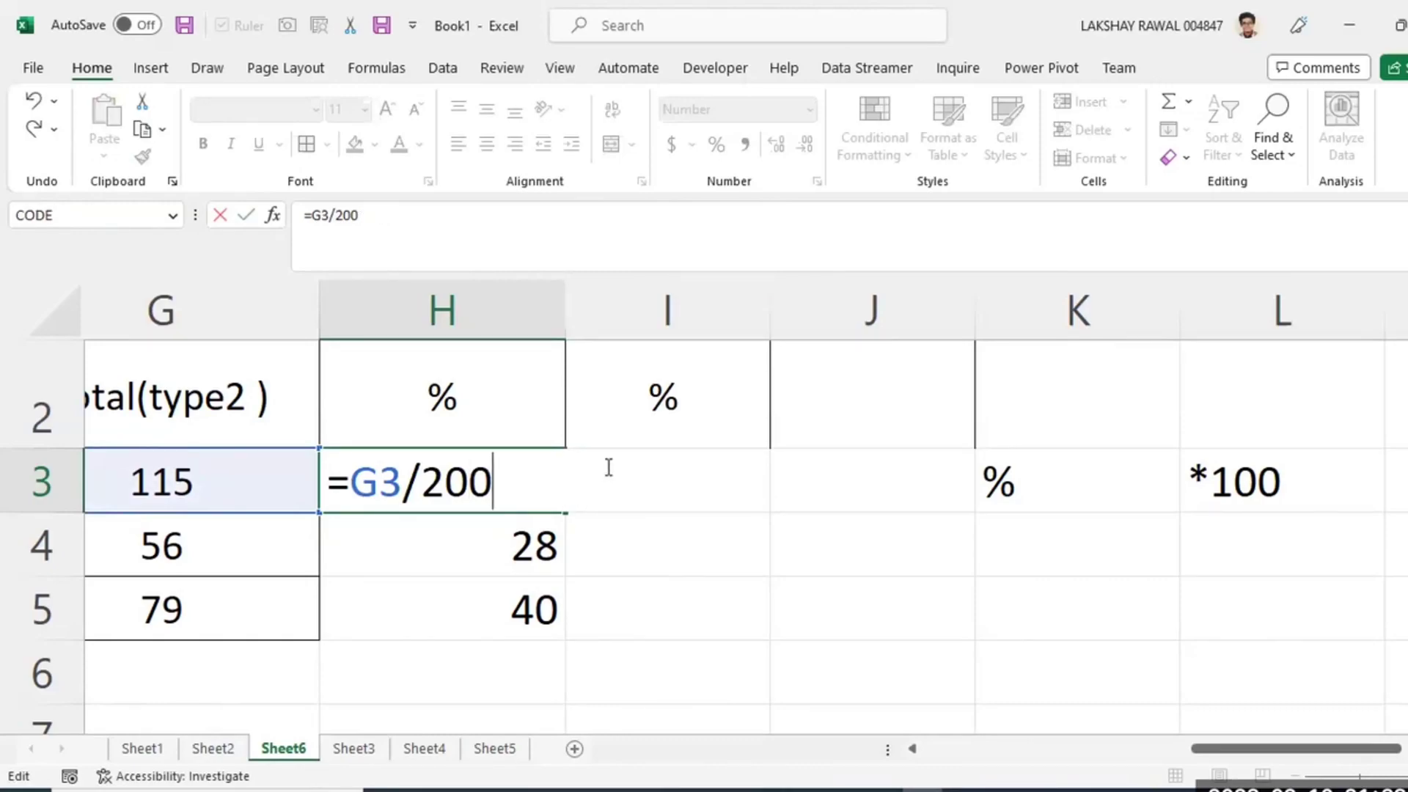
key("Return")
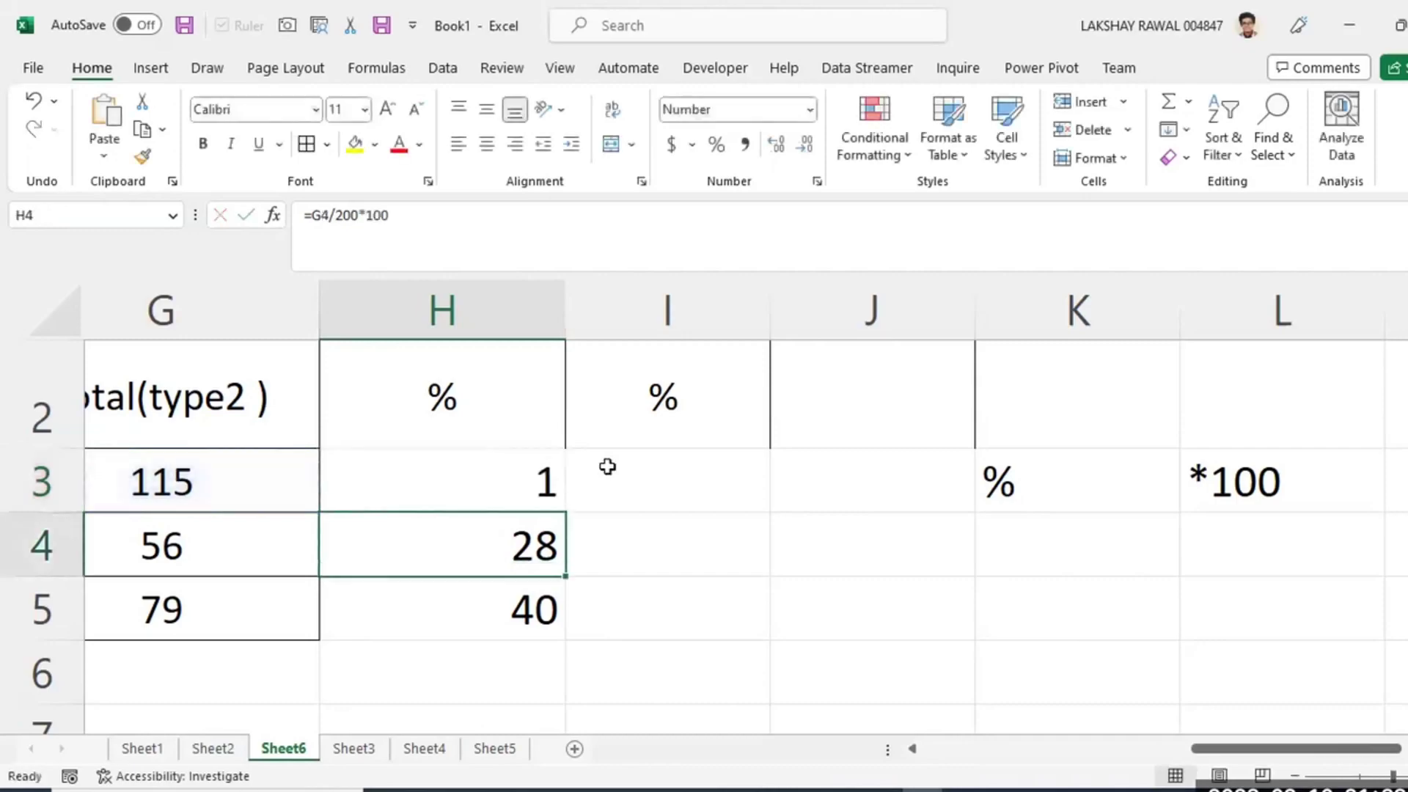
Apply the percent format to H3 and fill its =G3/200 formula down to H5.
left_click(462, 469)
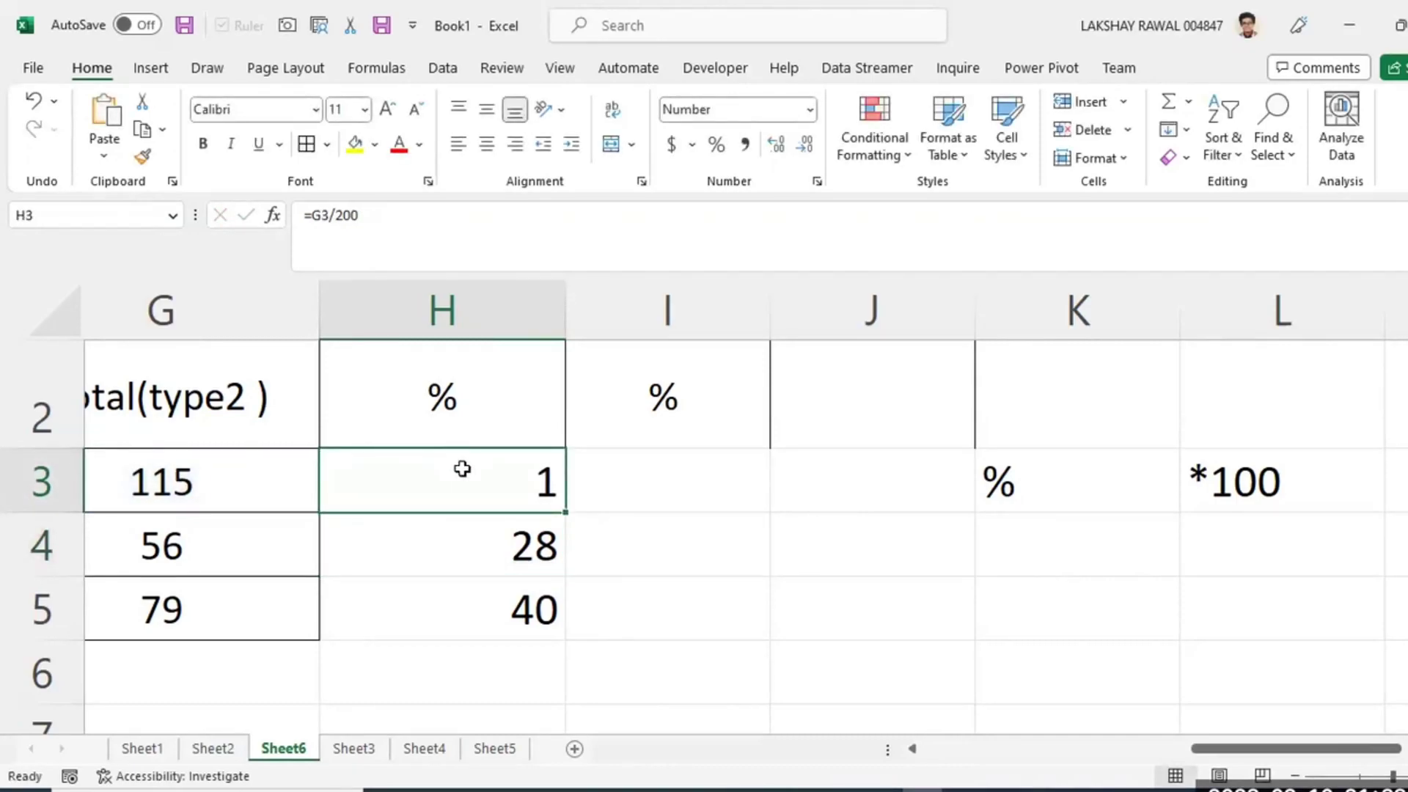
double_click(462, 469)
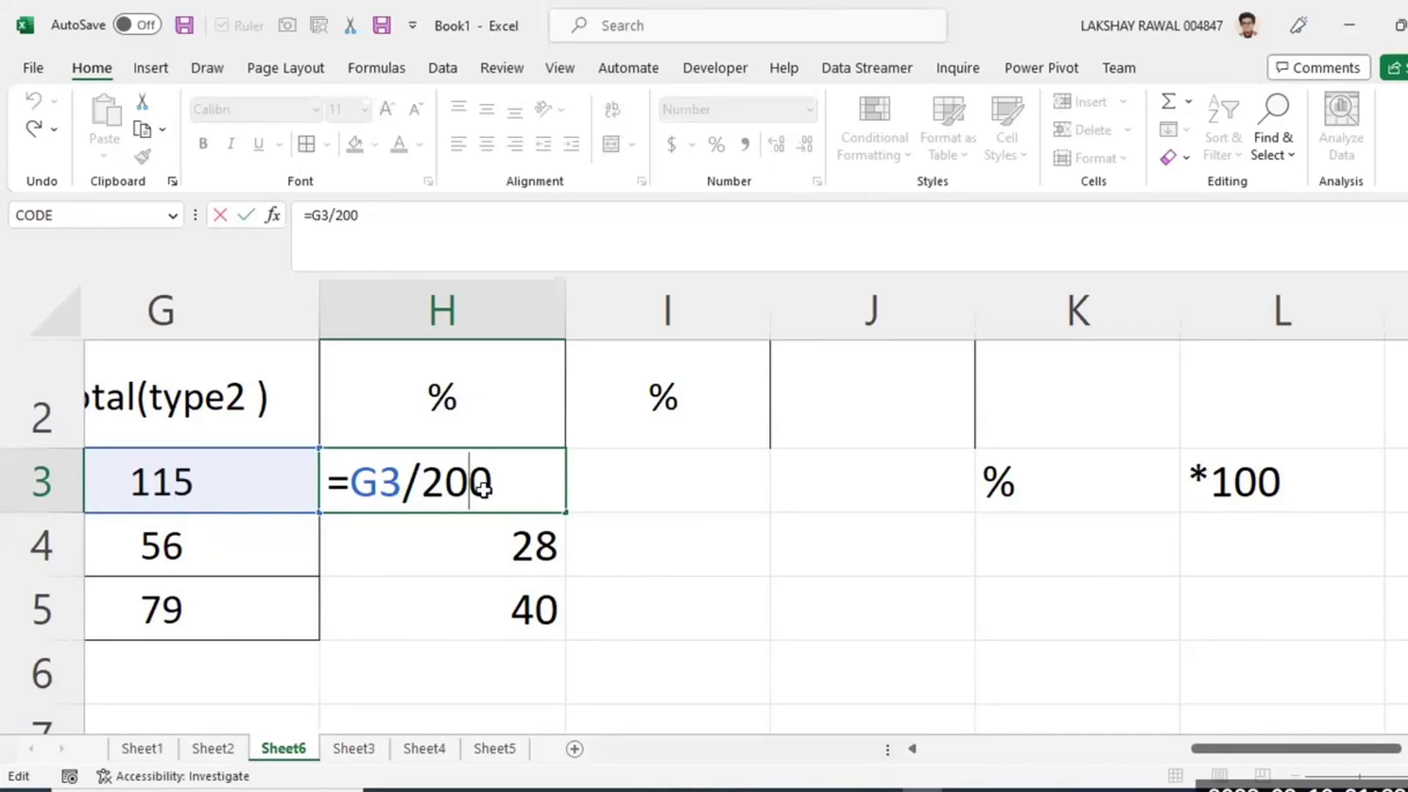
key("ctrl+Return")
left_click(717, 146)
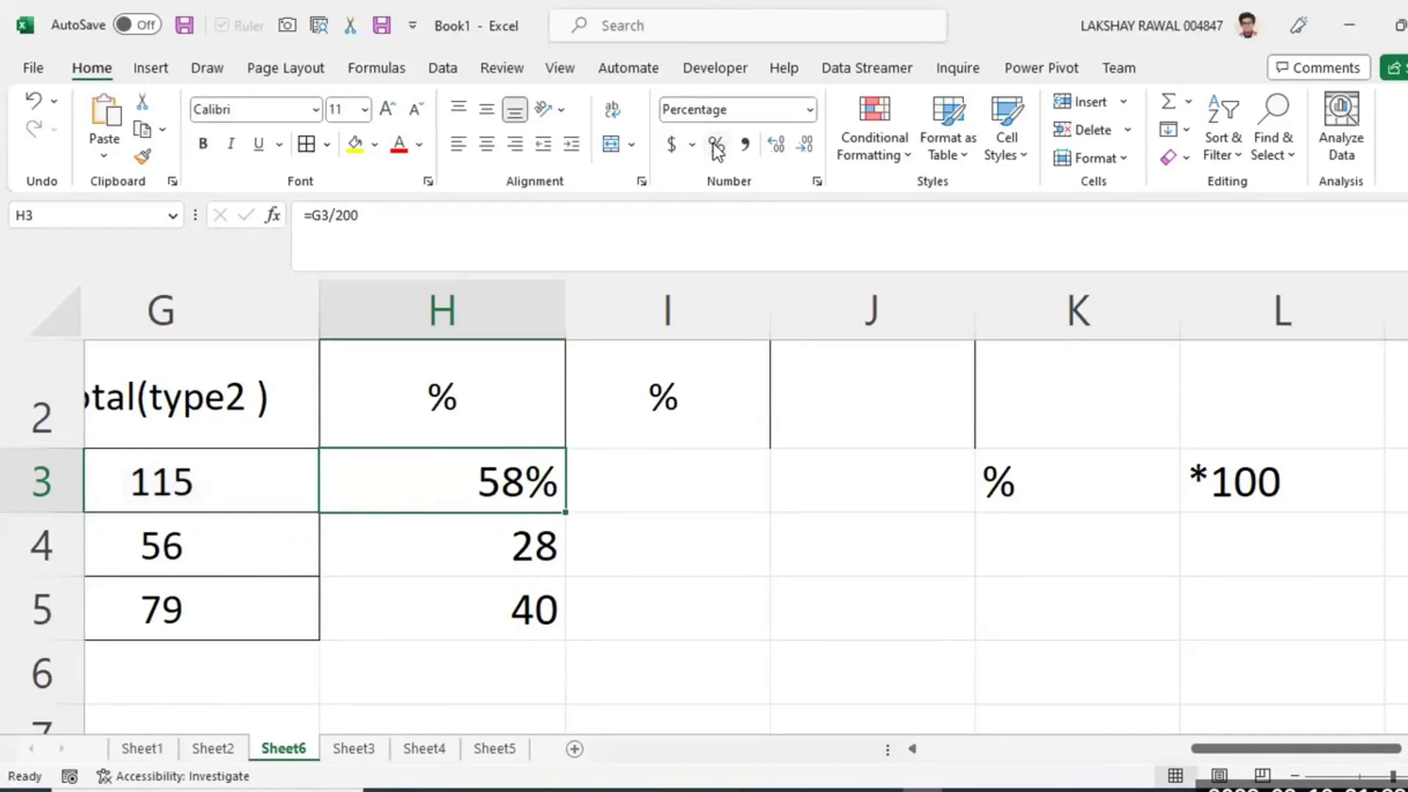
left_click_drag(565, 511, 566, 618)
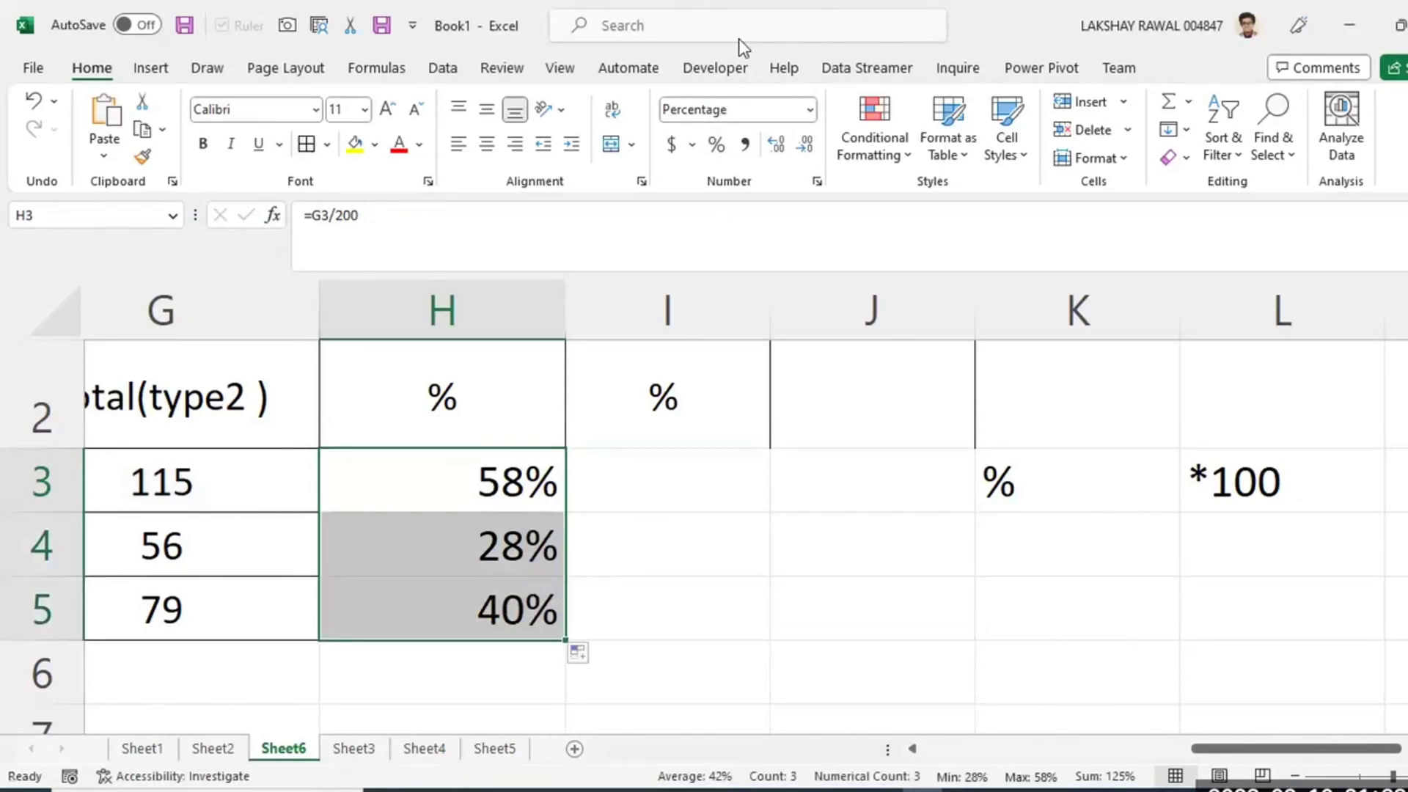
key("super")
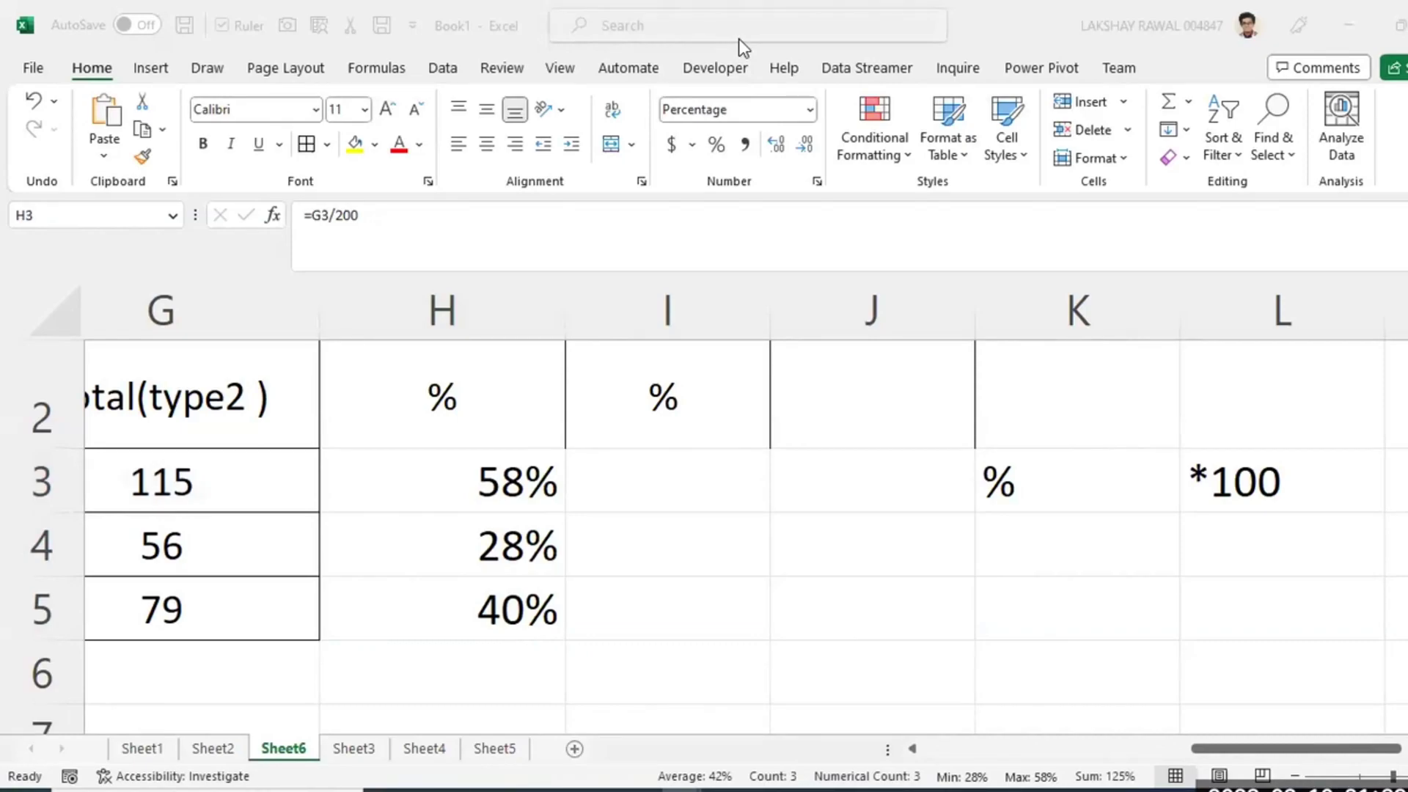
Undo the fill-down, the percent format and the formula edit, restoring =G3/200*100 in H3.
left_click(502, 480)
left_click_drag(440, 586, 468, 545)
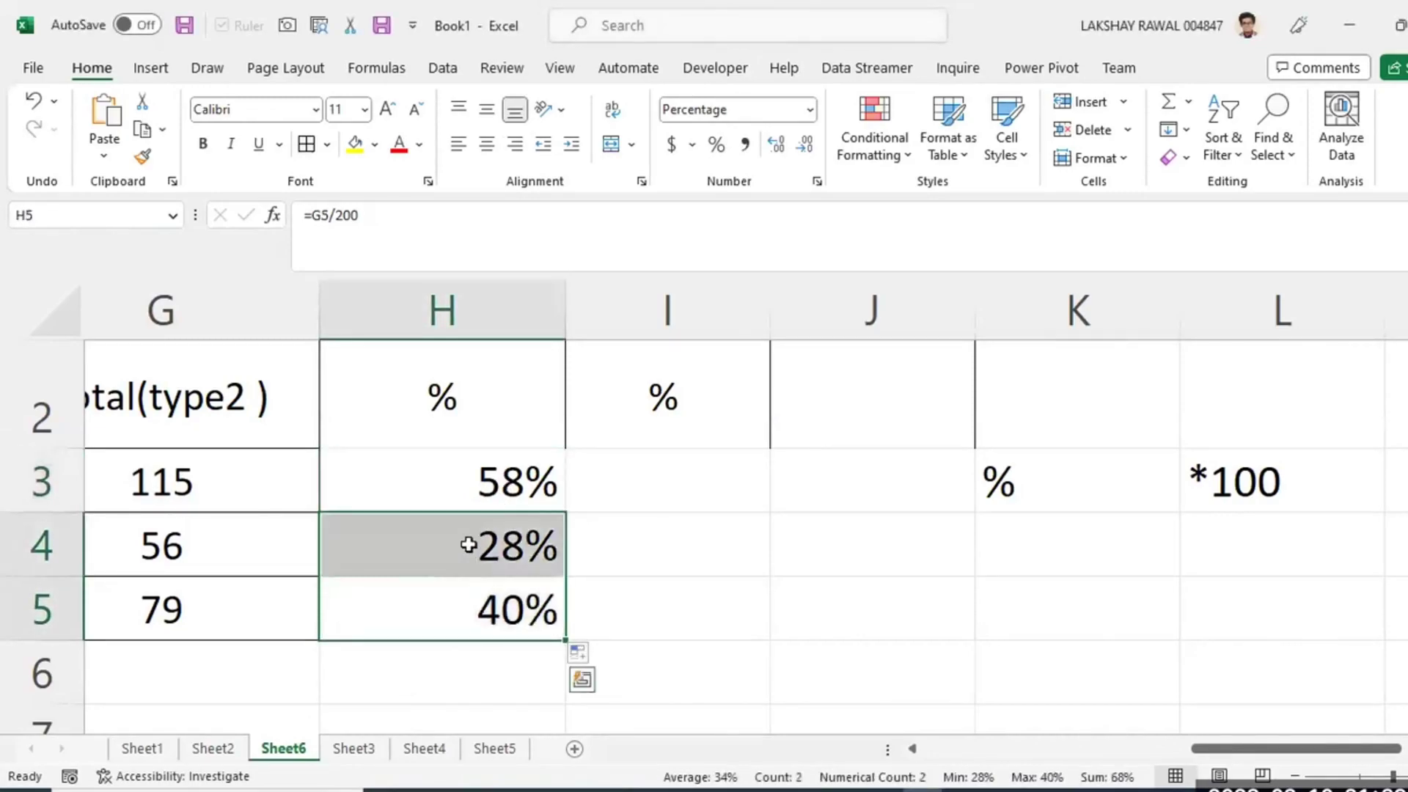
key("ctrl+z")
key("ctrl+z")
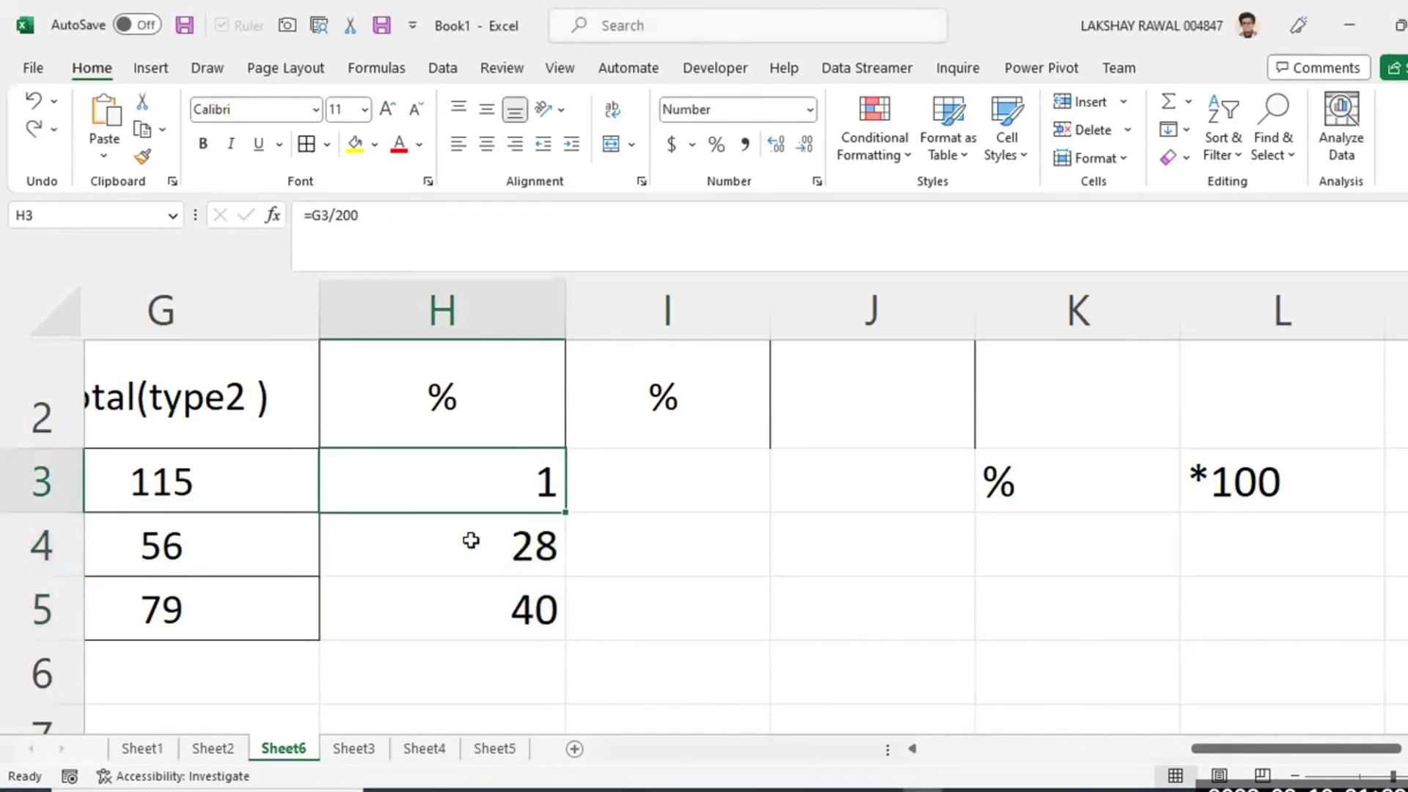
key("ctrl+z")
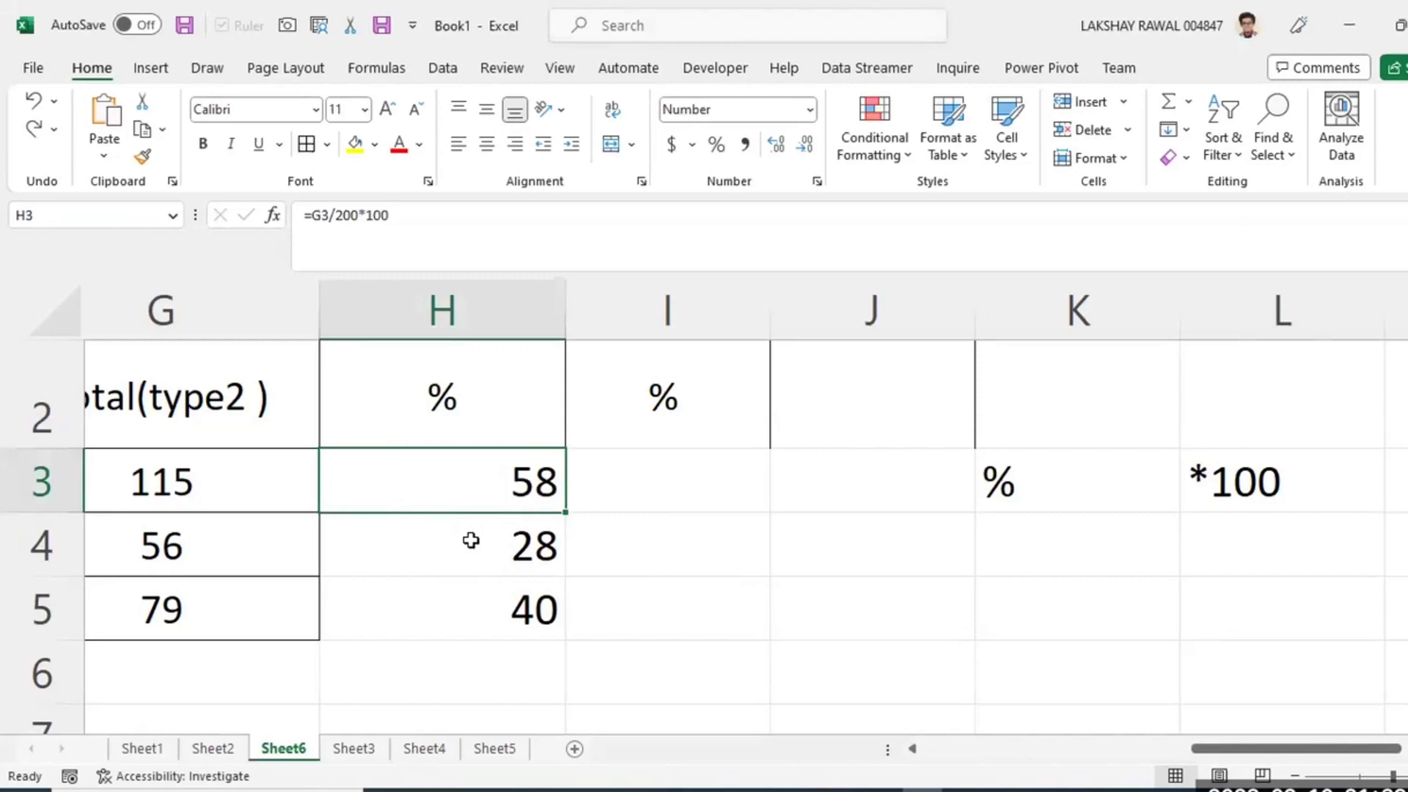
Clear the percentages in H4:H5 and highlight the *100 factor in the H3 formula for review.
left_click_drag(506, 547, 512, 597)
key("Delete")
left_click(503, 481)
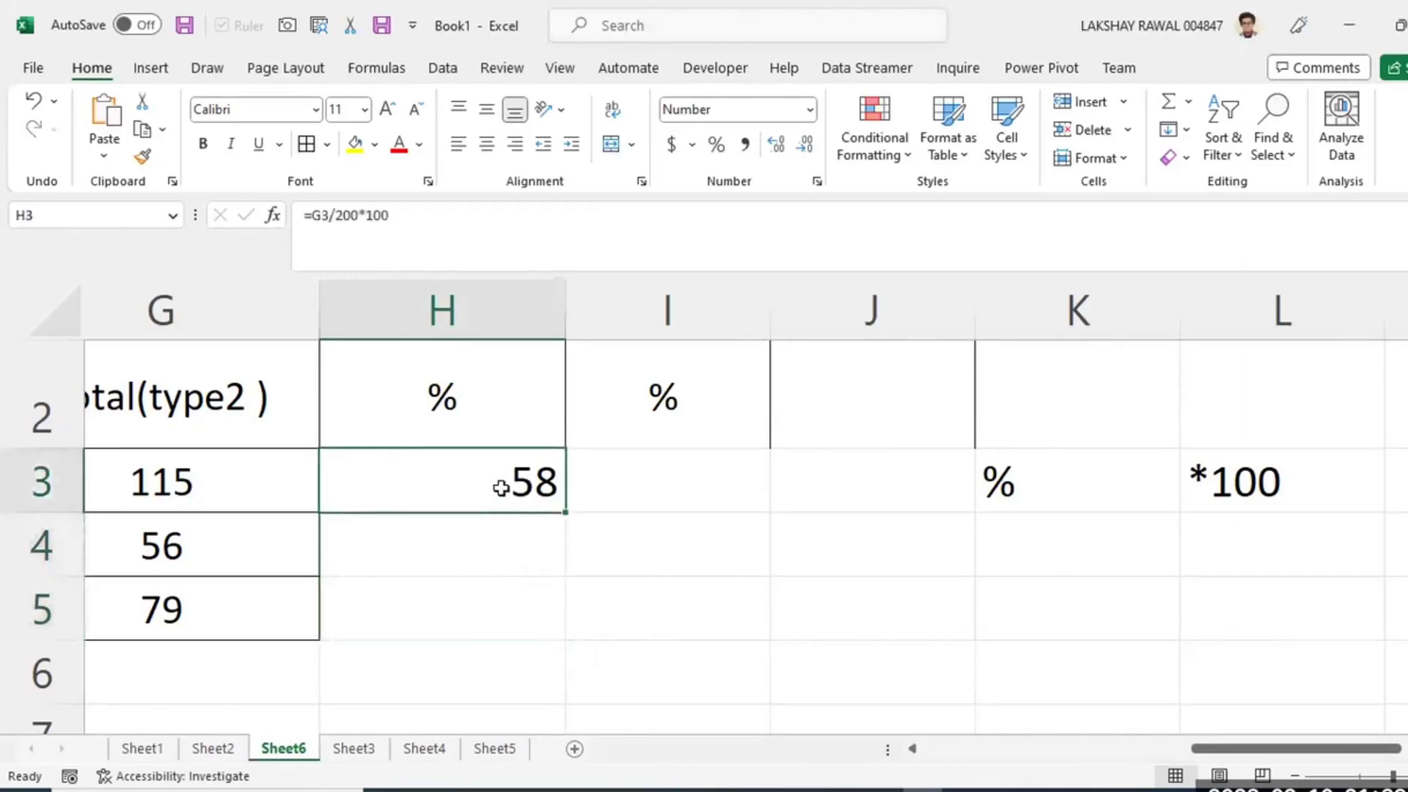
double_click(504, 480)
left_click_drag(504, 480, 606, 486)
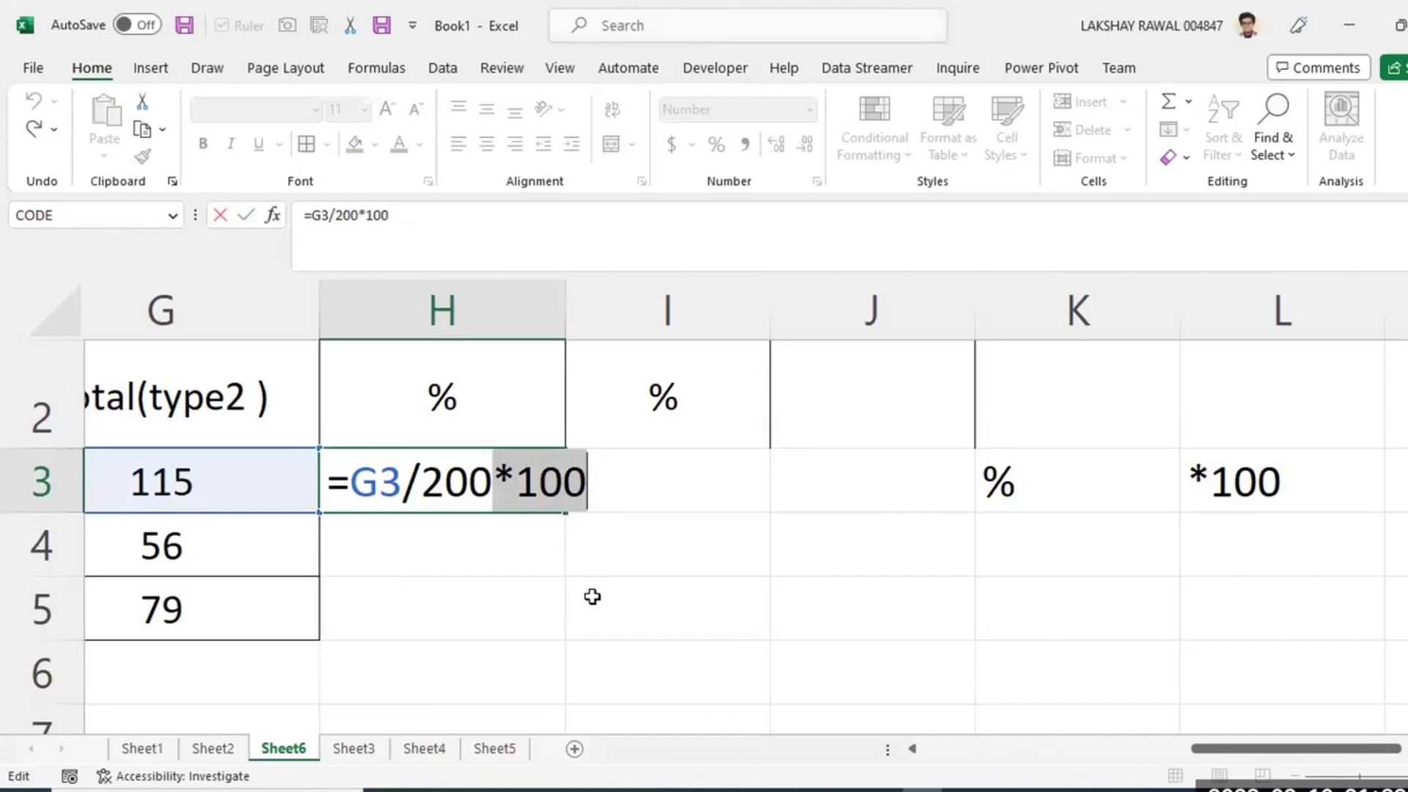
key("Return")
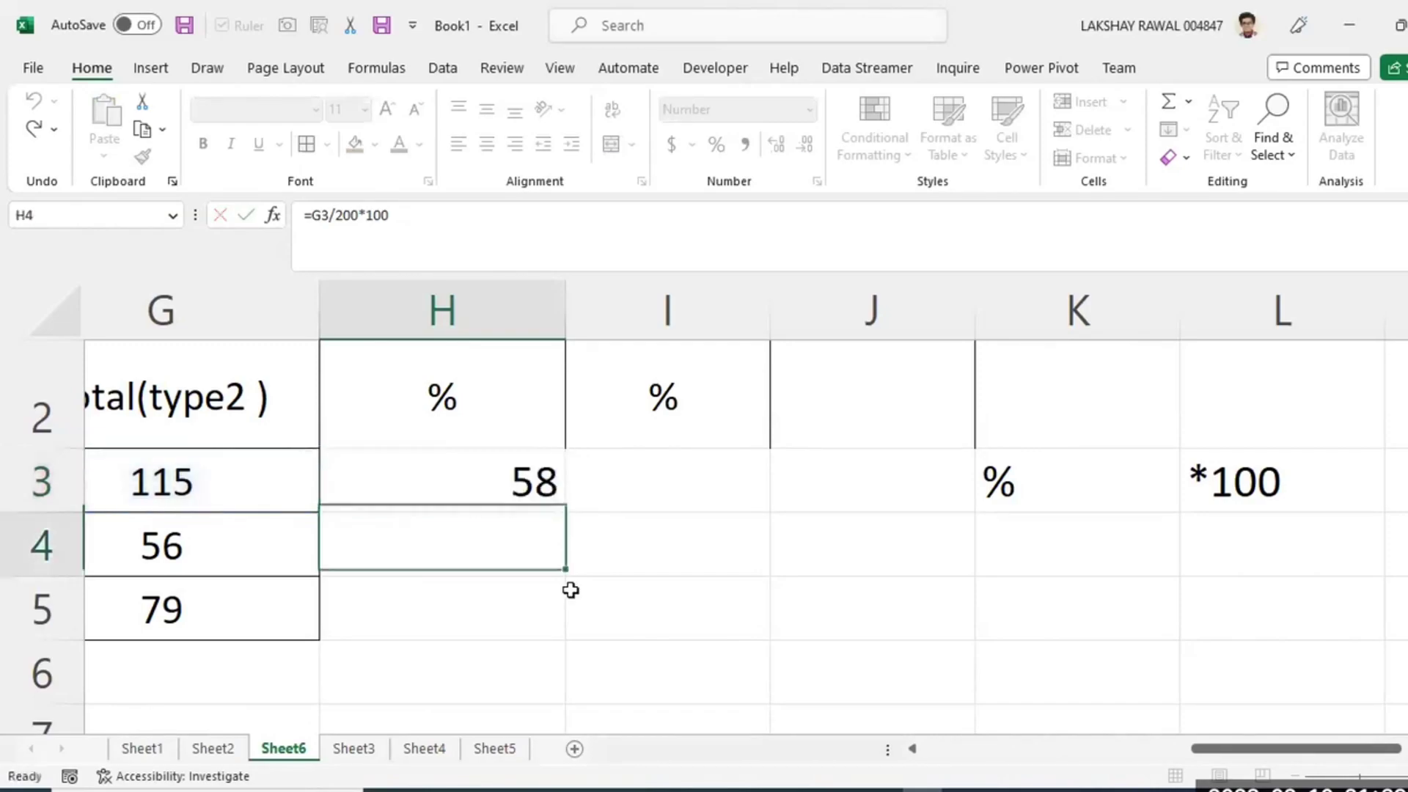
Try the percent format on H3 with its *100 formula kept, and undo it.
left_click(466, 490)
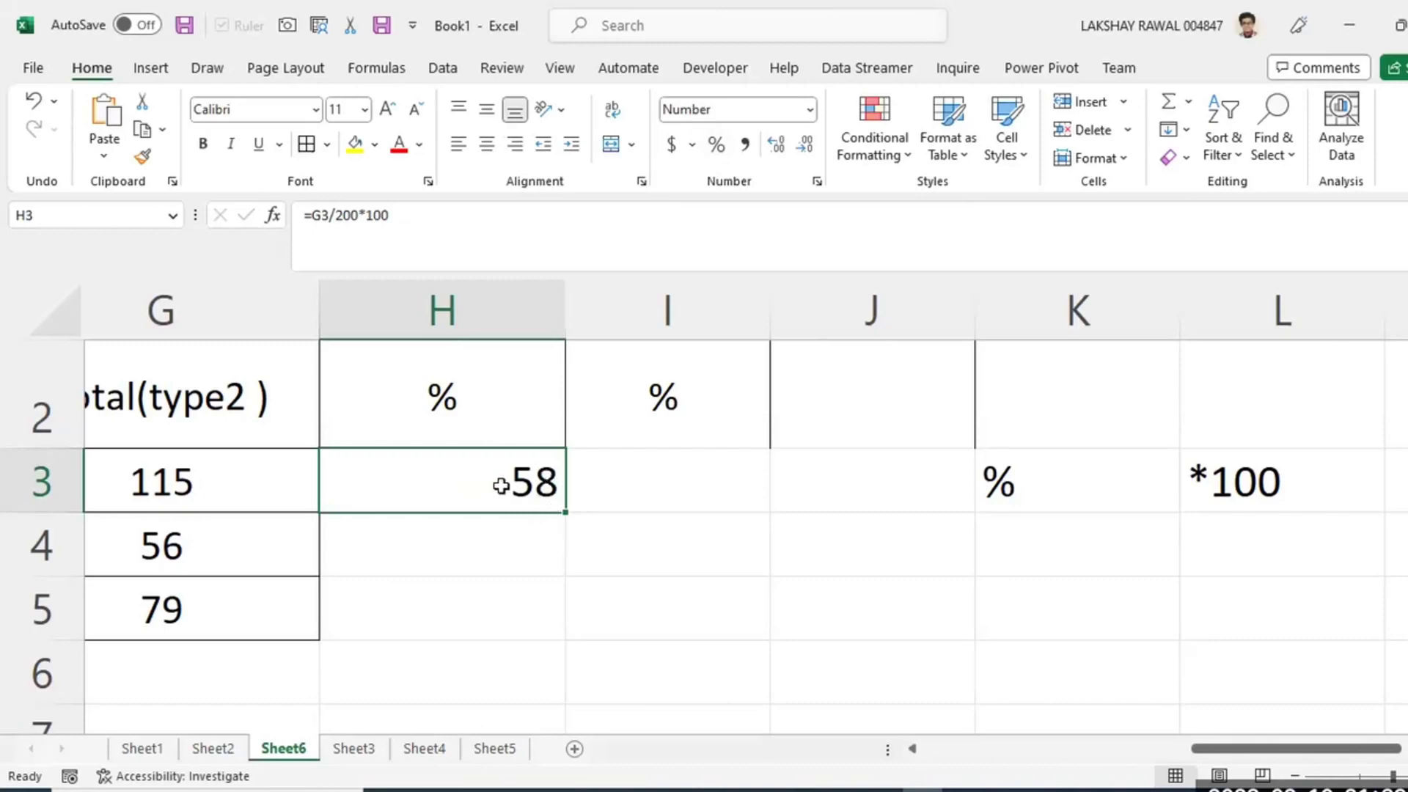
left_click(717, 147)
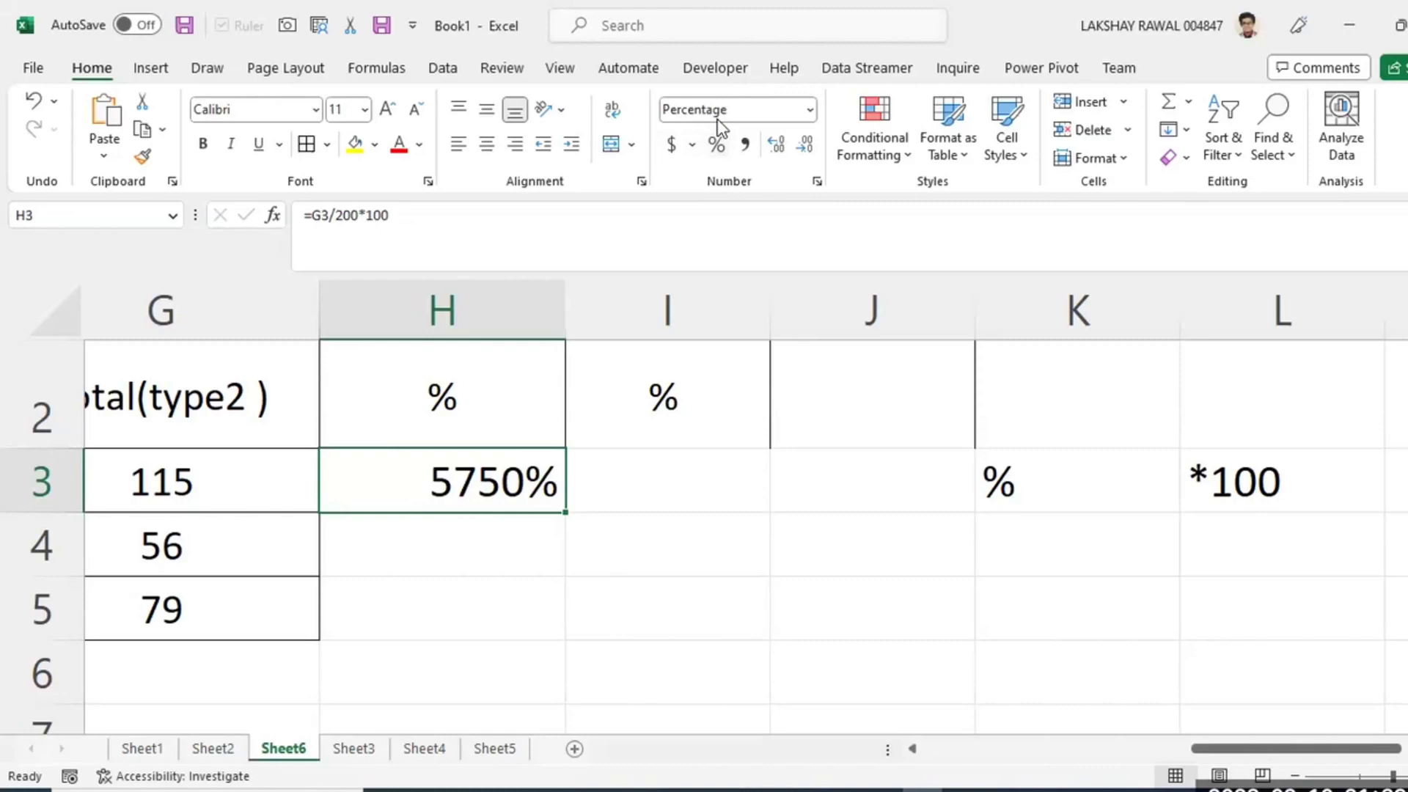
key("ctrl+z")
Examine the *100 factor in the H3 formula and apply the percent format to H3.
double_click(506, 489)
left_click_drag(496, 482, 598, 481)
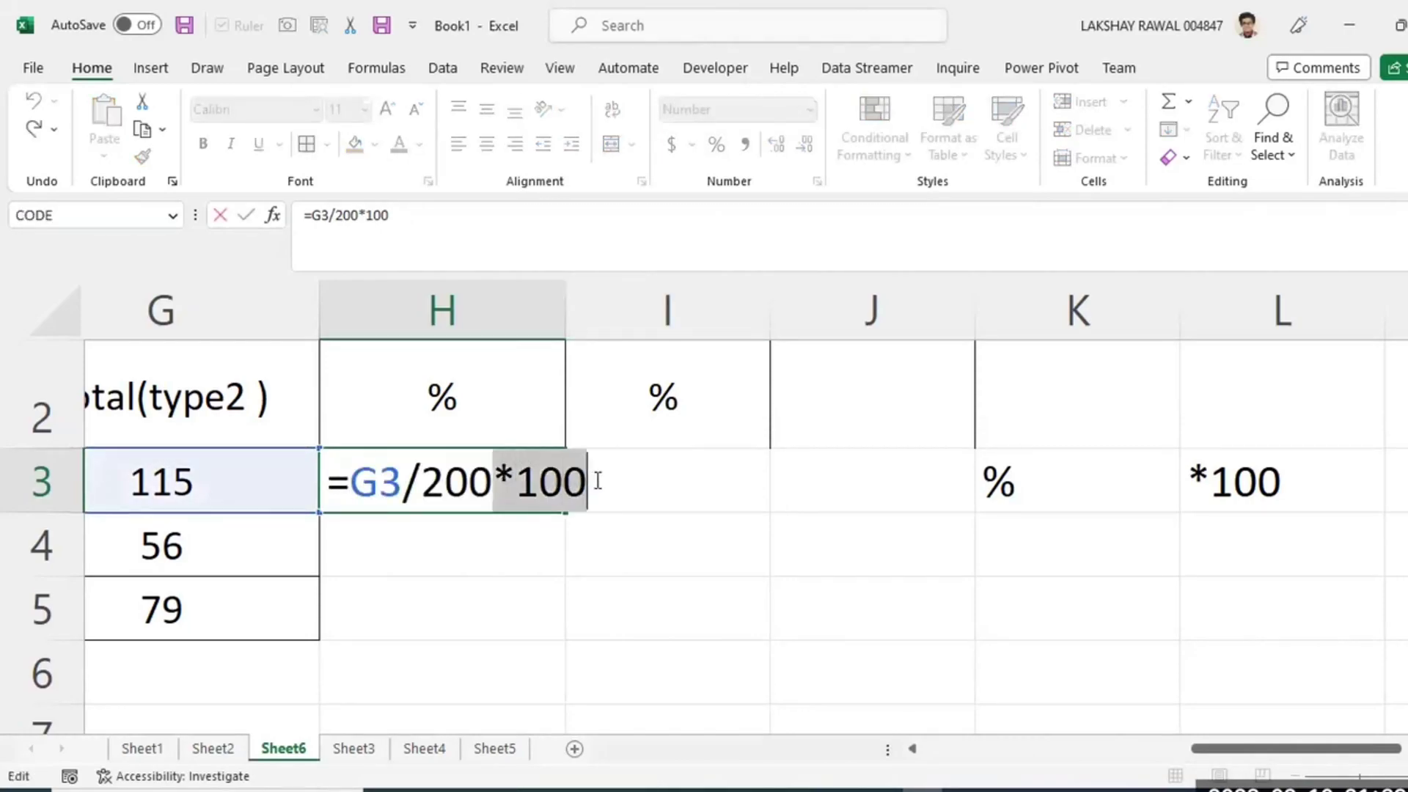
key("Escape")
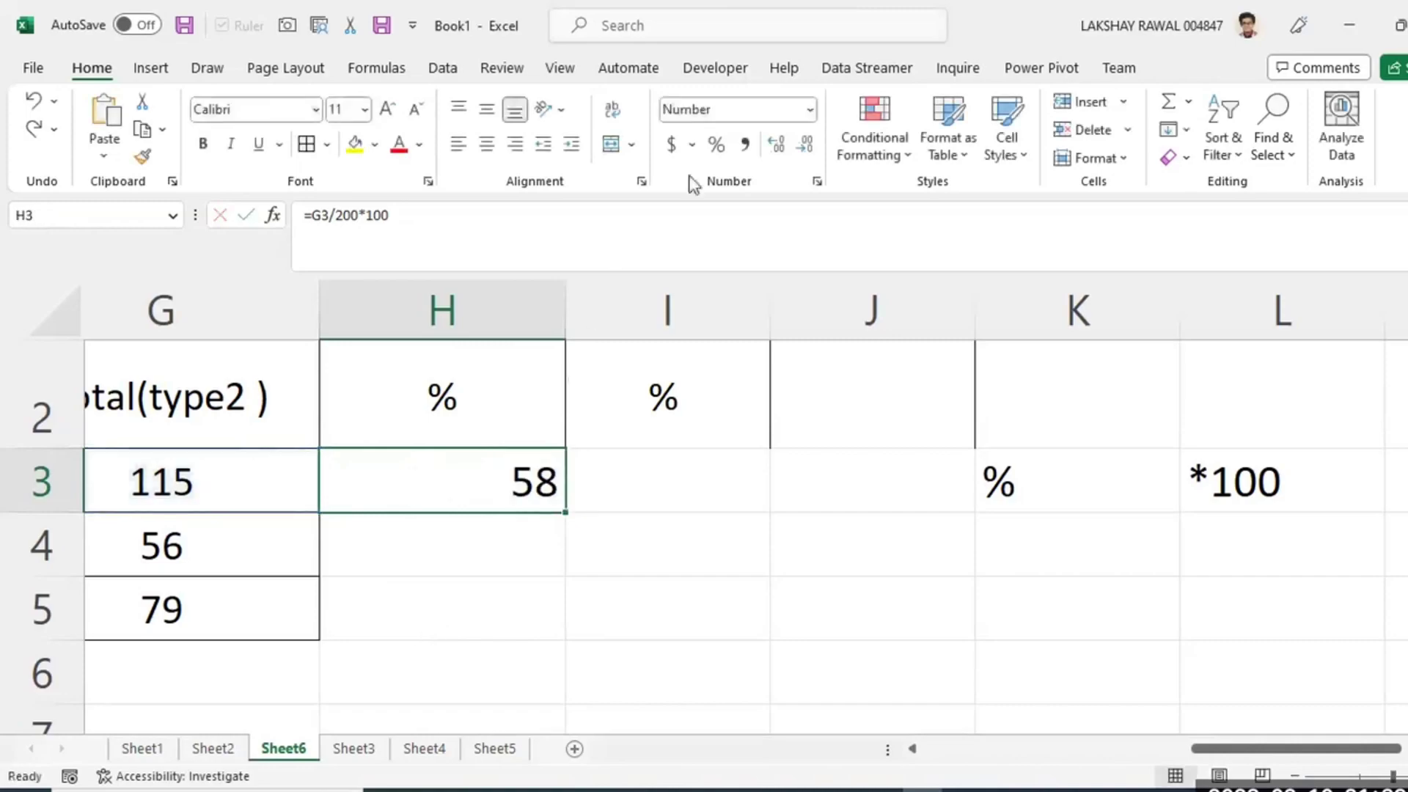
left_click(717, 145)
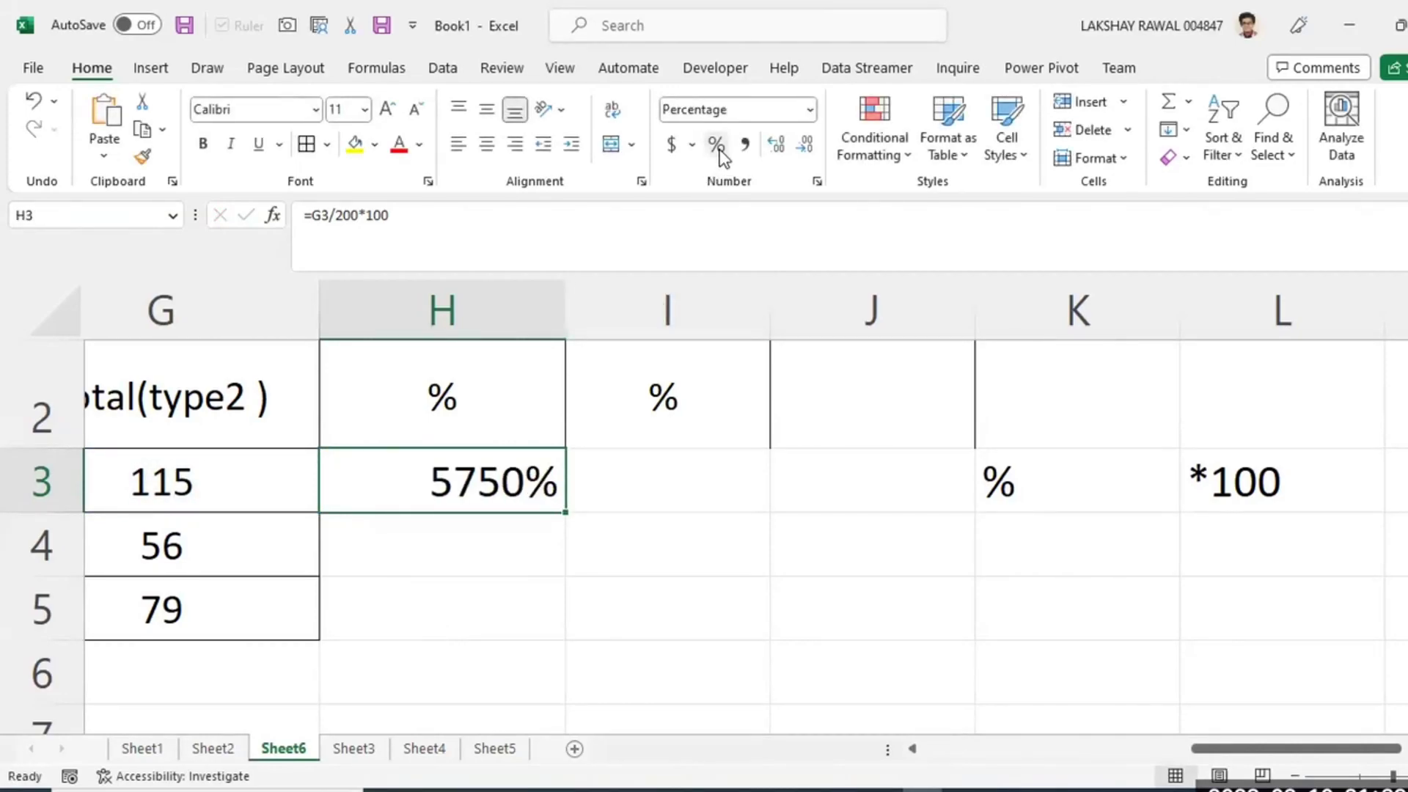
Enter the notes "*100, *100" in J4 and "*10000" in J5.
left_click(896, 540)
type("*1")
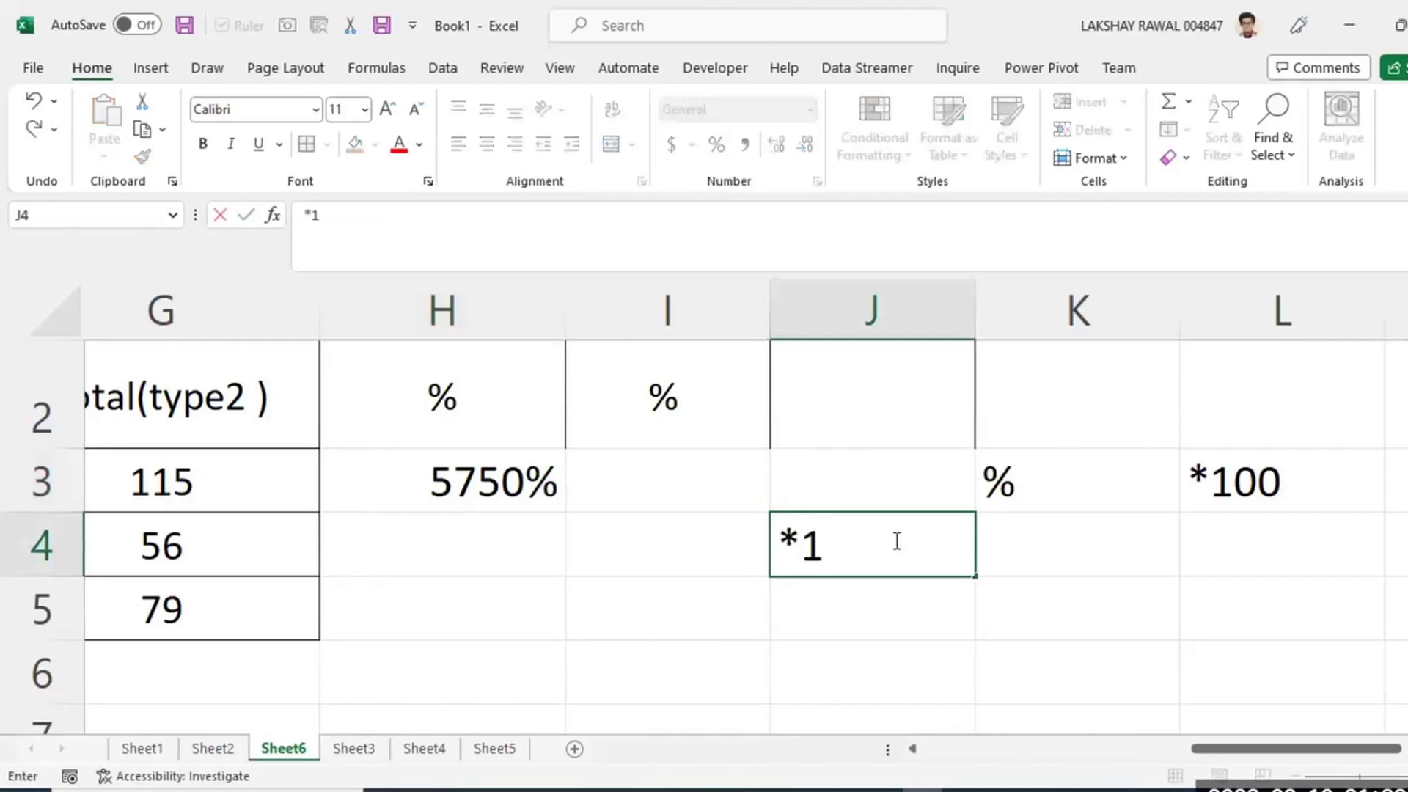
type("00, *100")
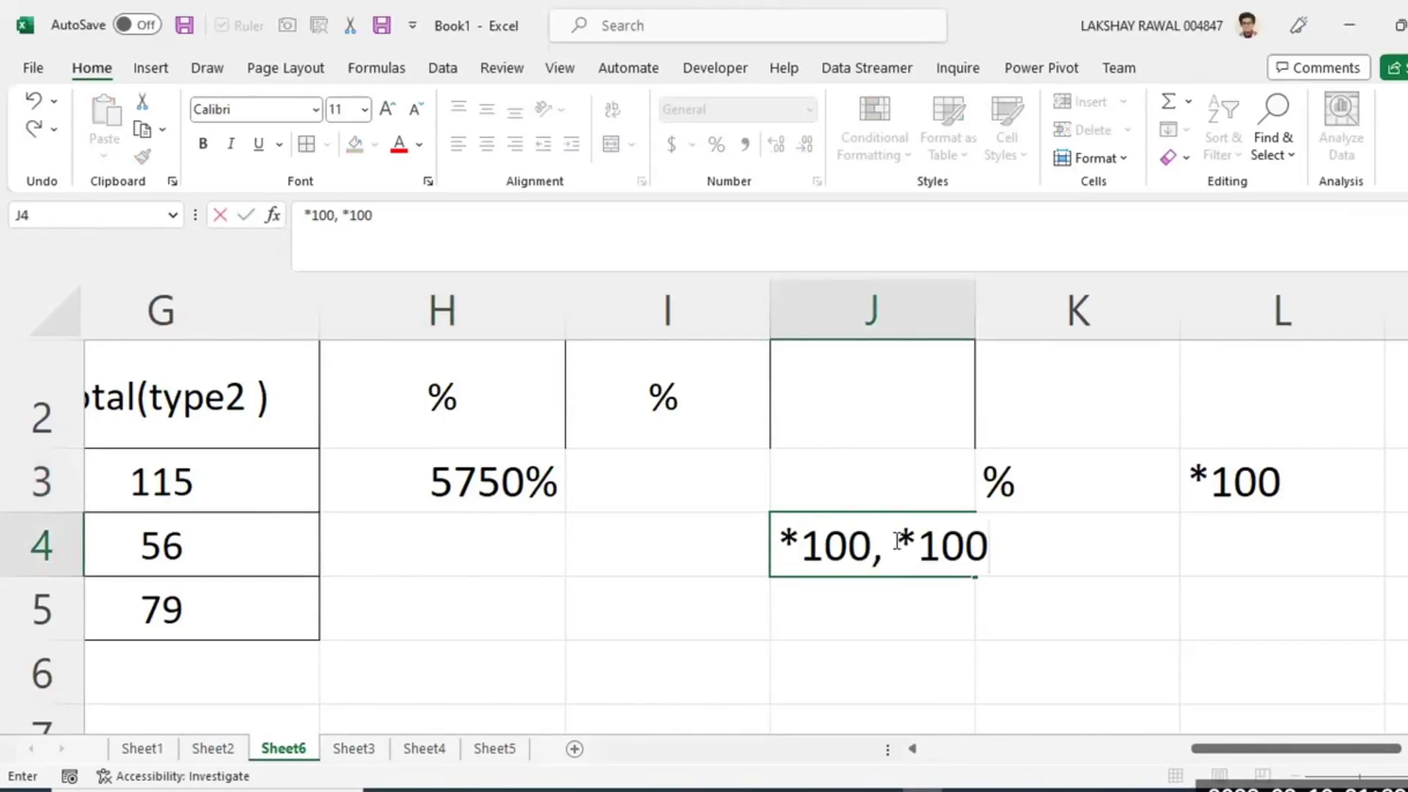
key("Return")
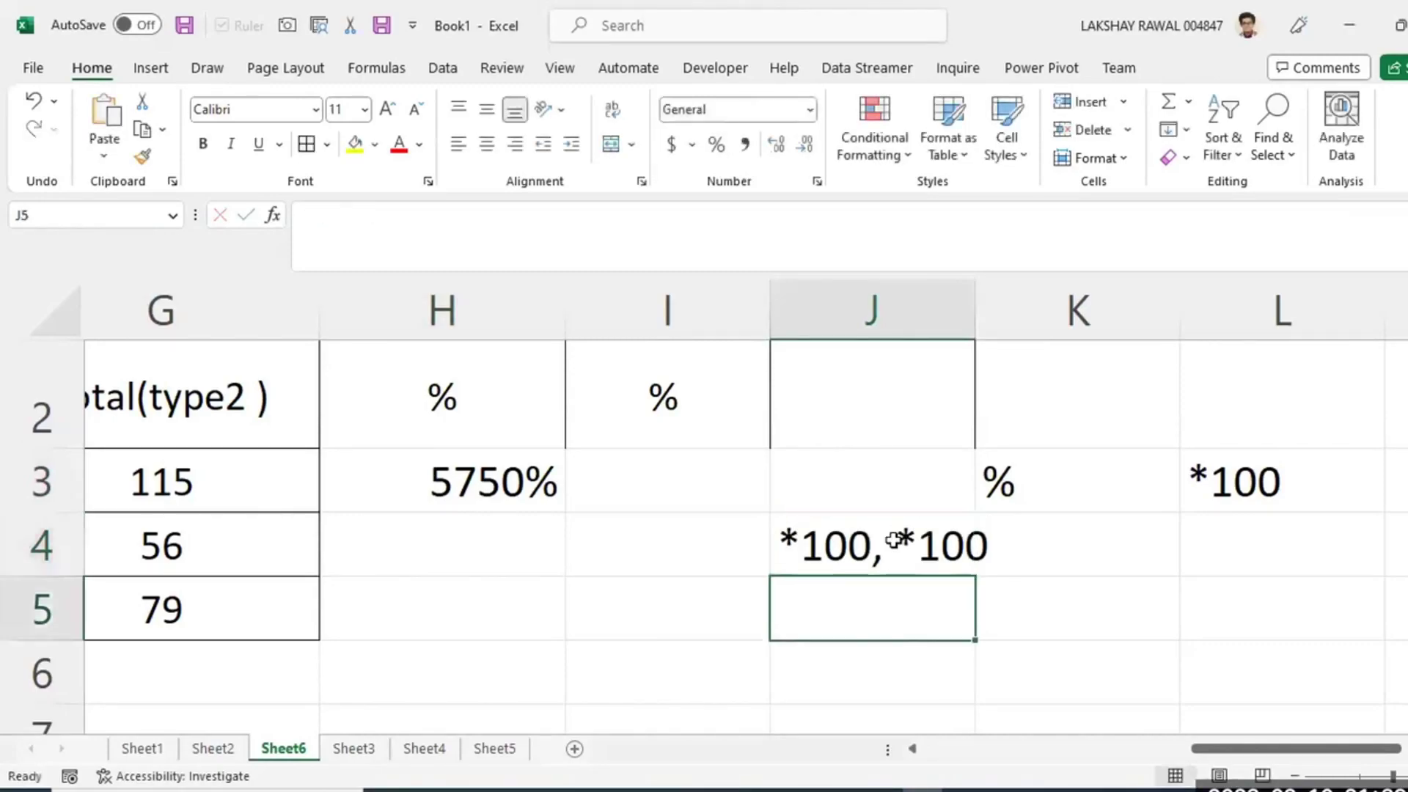
type("*10000")
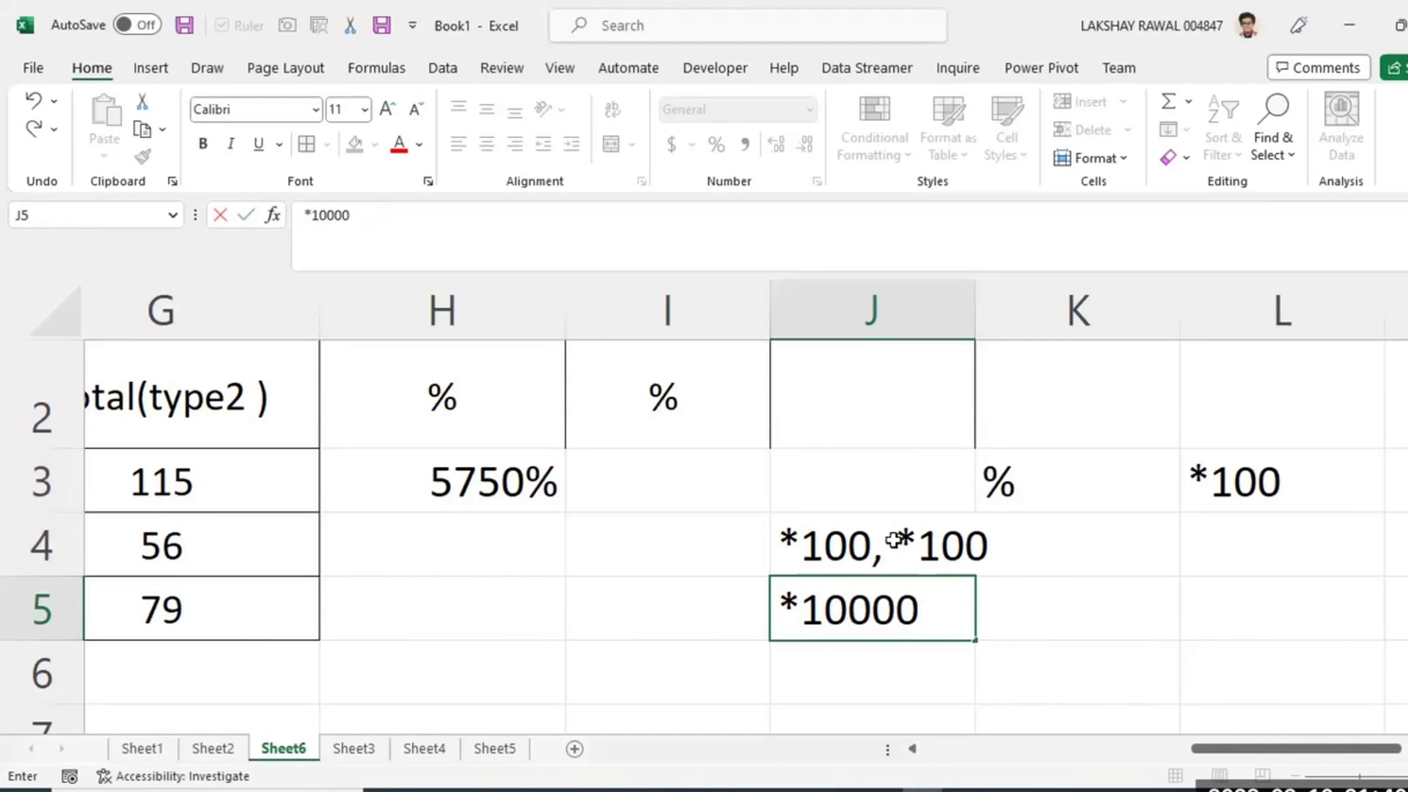
left_click(1097, 623)
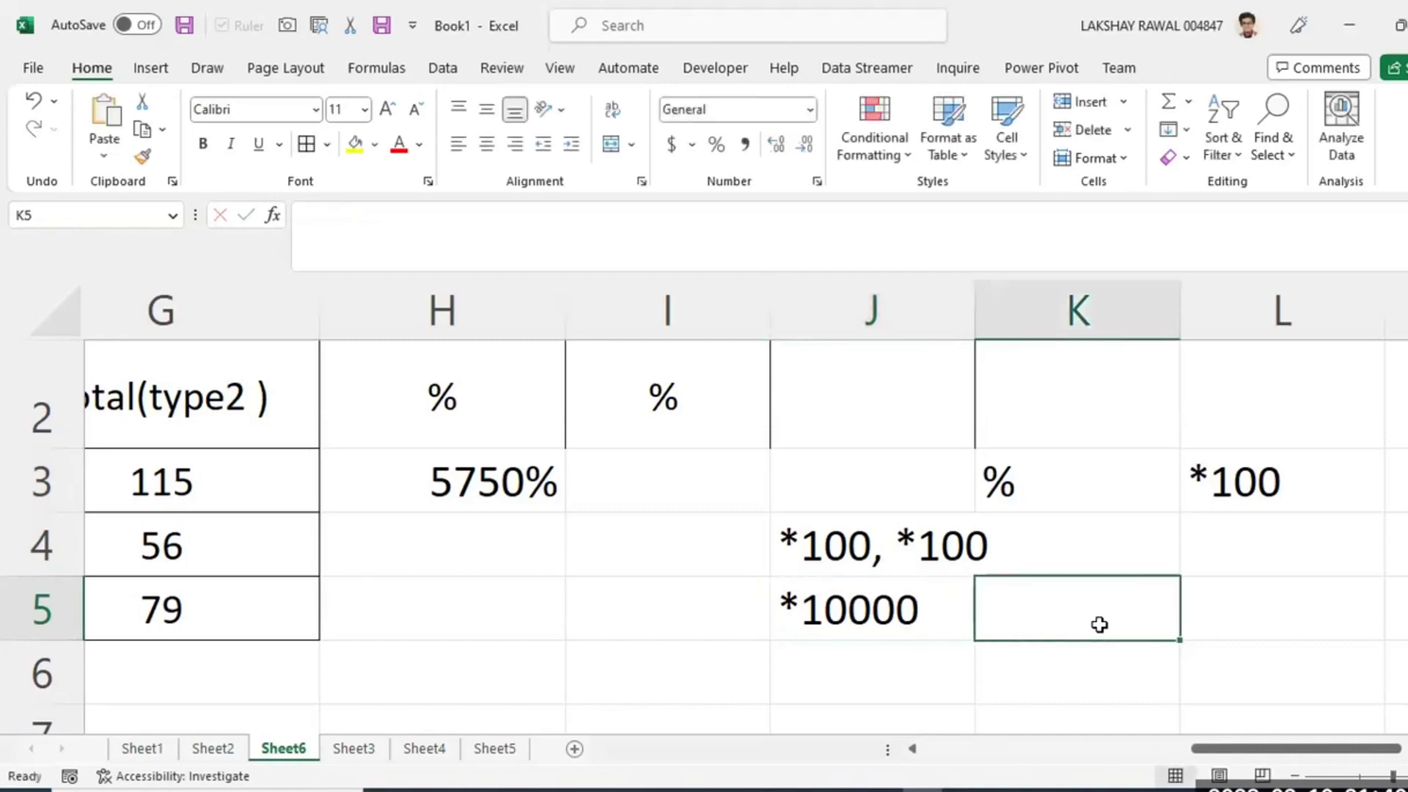
Clear the multiplication notes from J3:L6.
left_click_drag(858, 487, 1185, 645)
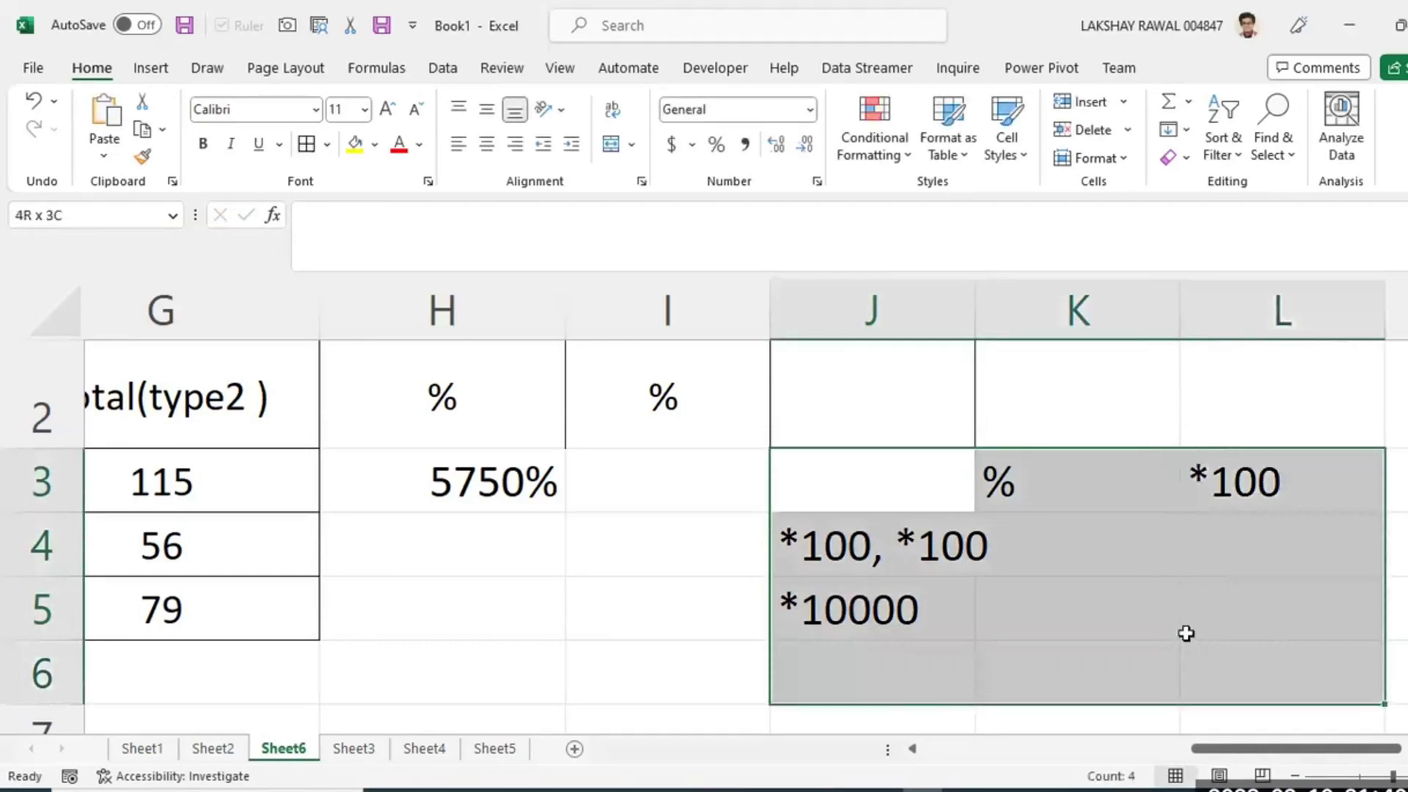
key("Delete")
Change the H3 formula to =G3/200 and fill it down to H5, showing the percentages with two decimal places.
double_click(533, 482)
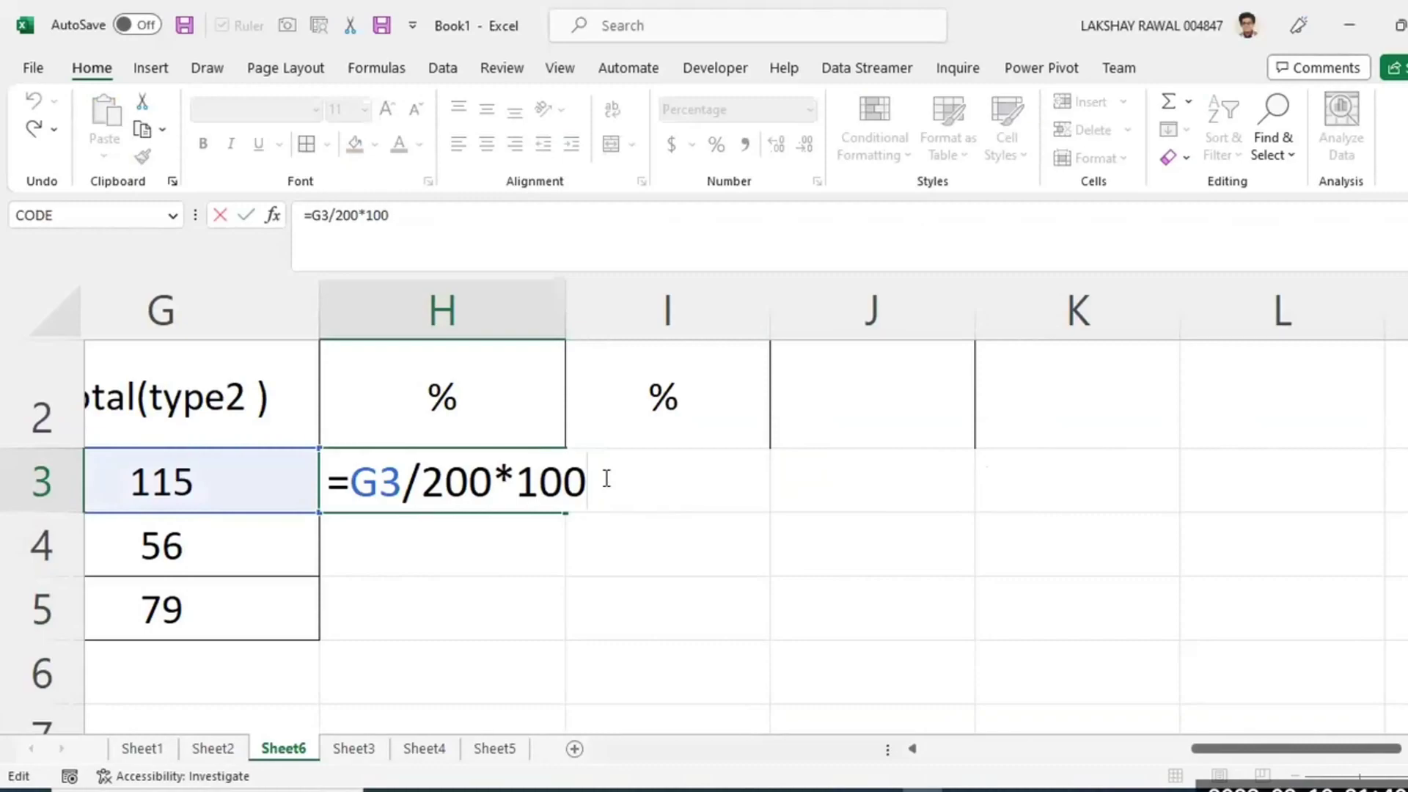
key("BackSpace")
key("BackSpace")
key("BackSpace")
key("BackSpace")
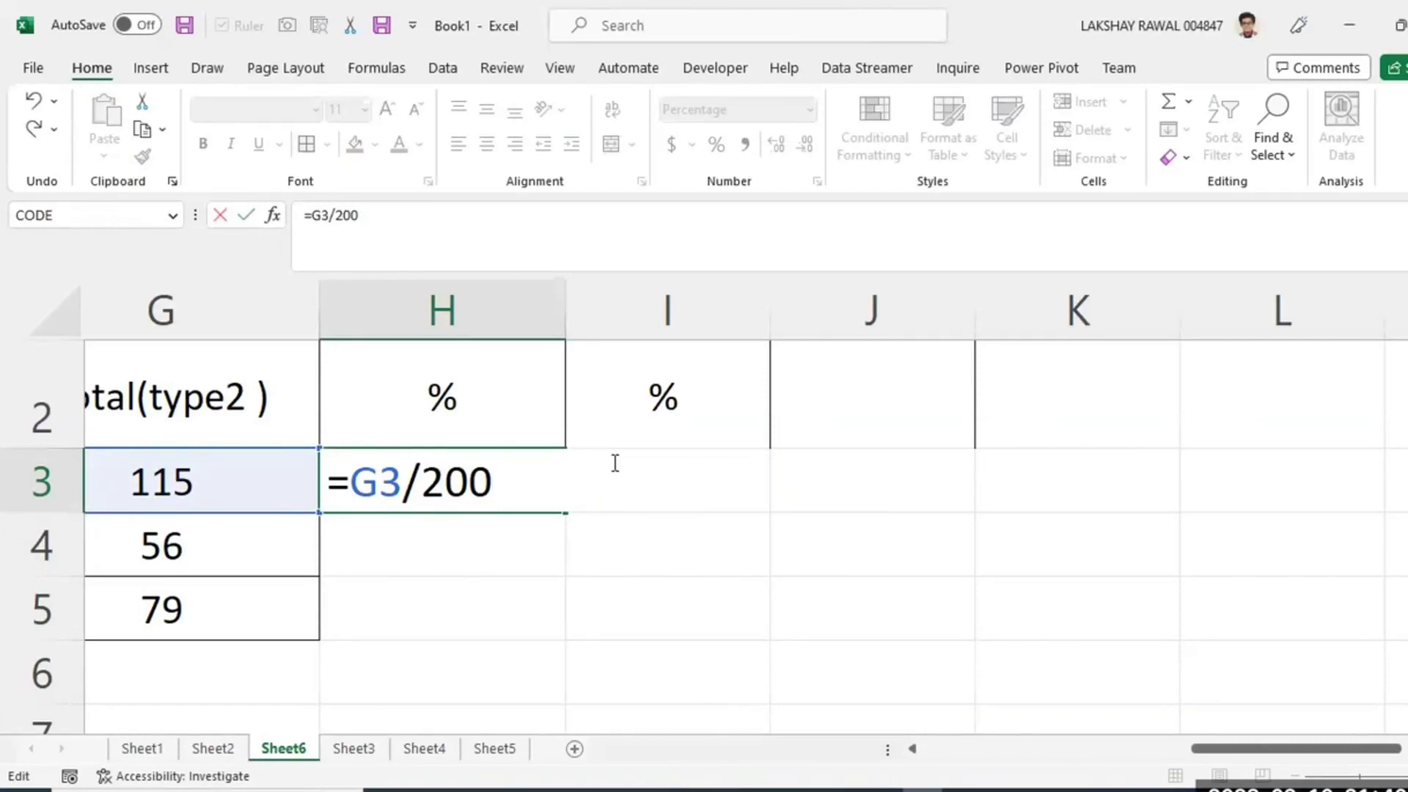
key("Return")
key("Up")
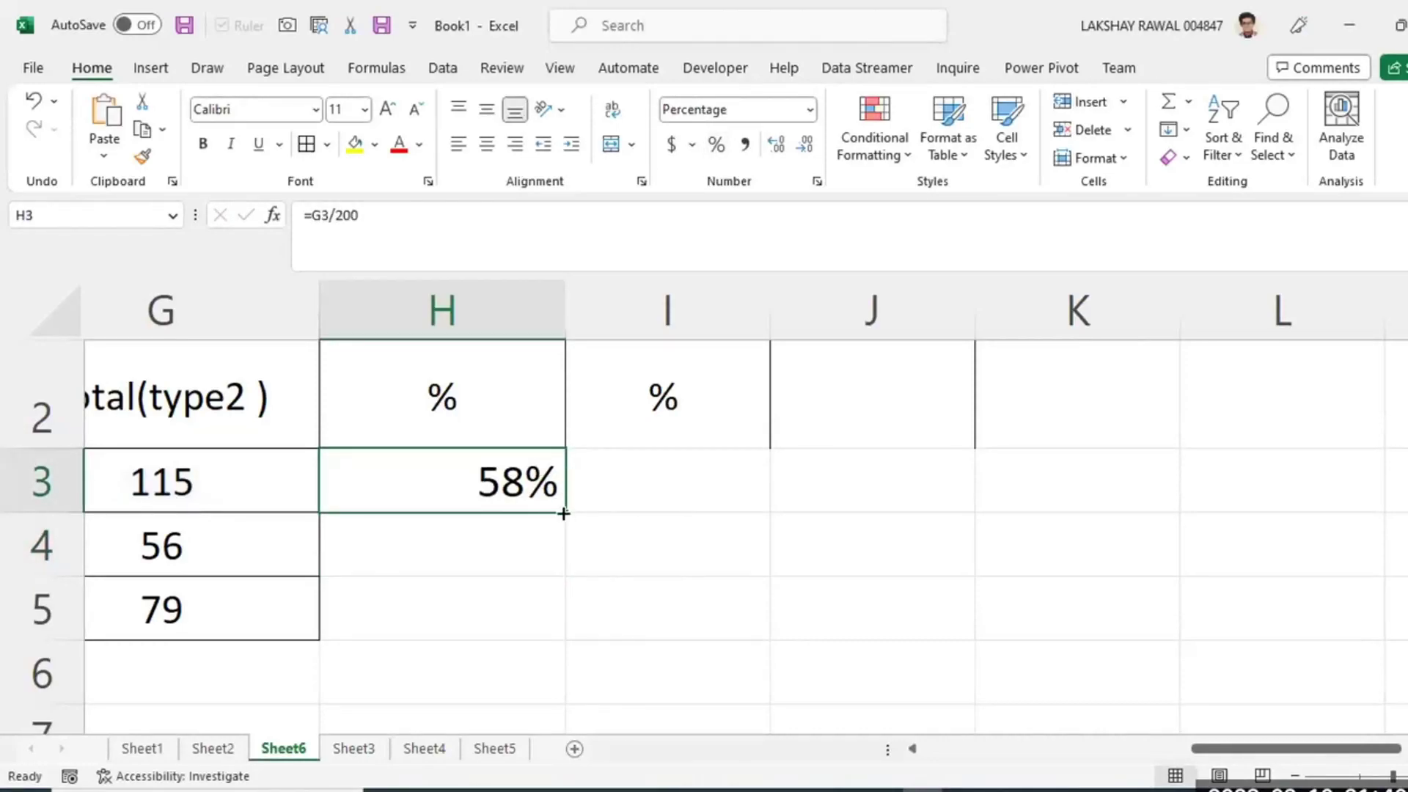
left_click_drag(566, 513, 561, 624)
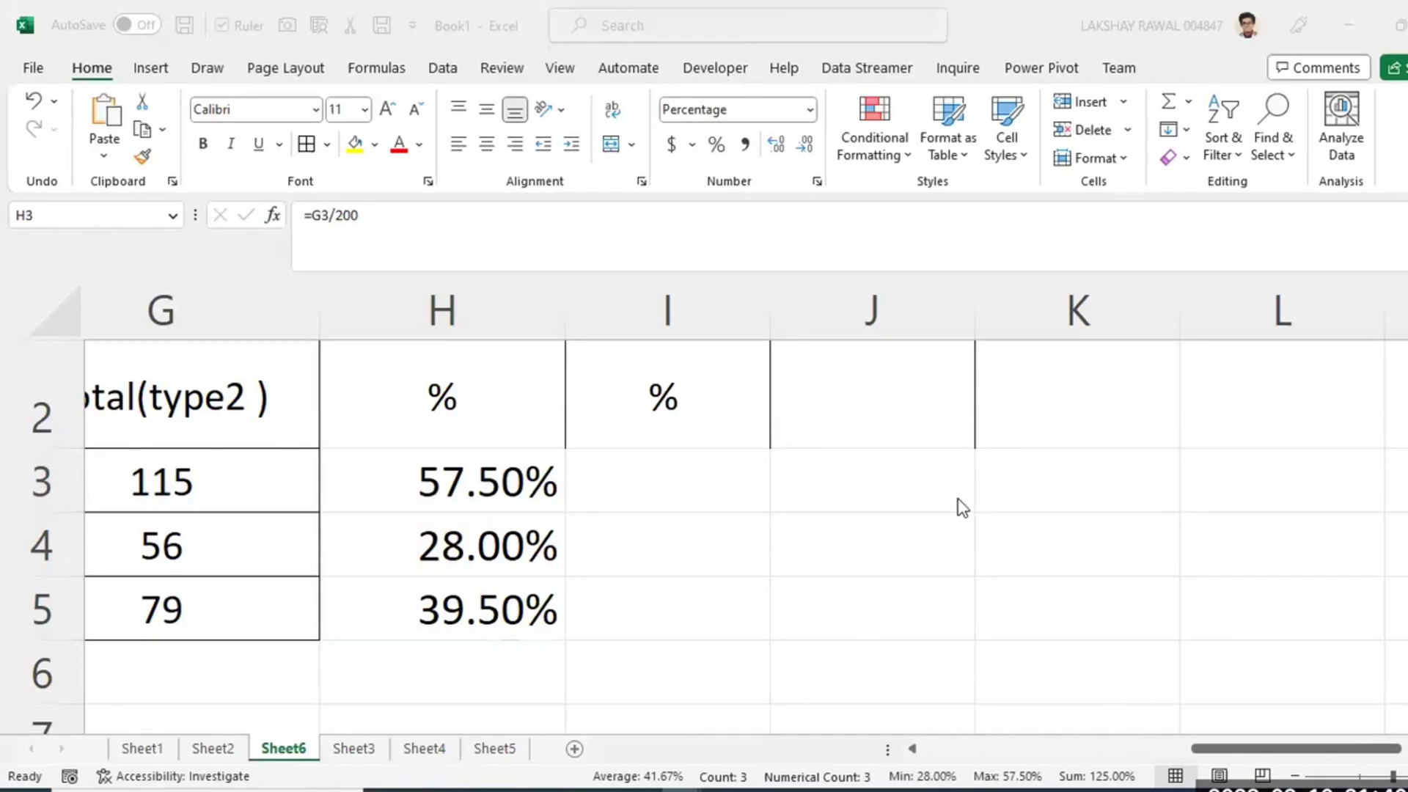
Enter the topic "logical" in K2 with "if" beside it in L2.
left_click(1121, 422)
type("s")
key("BackSpace")
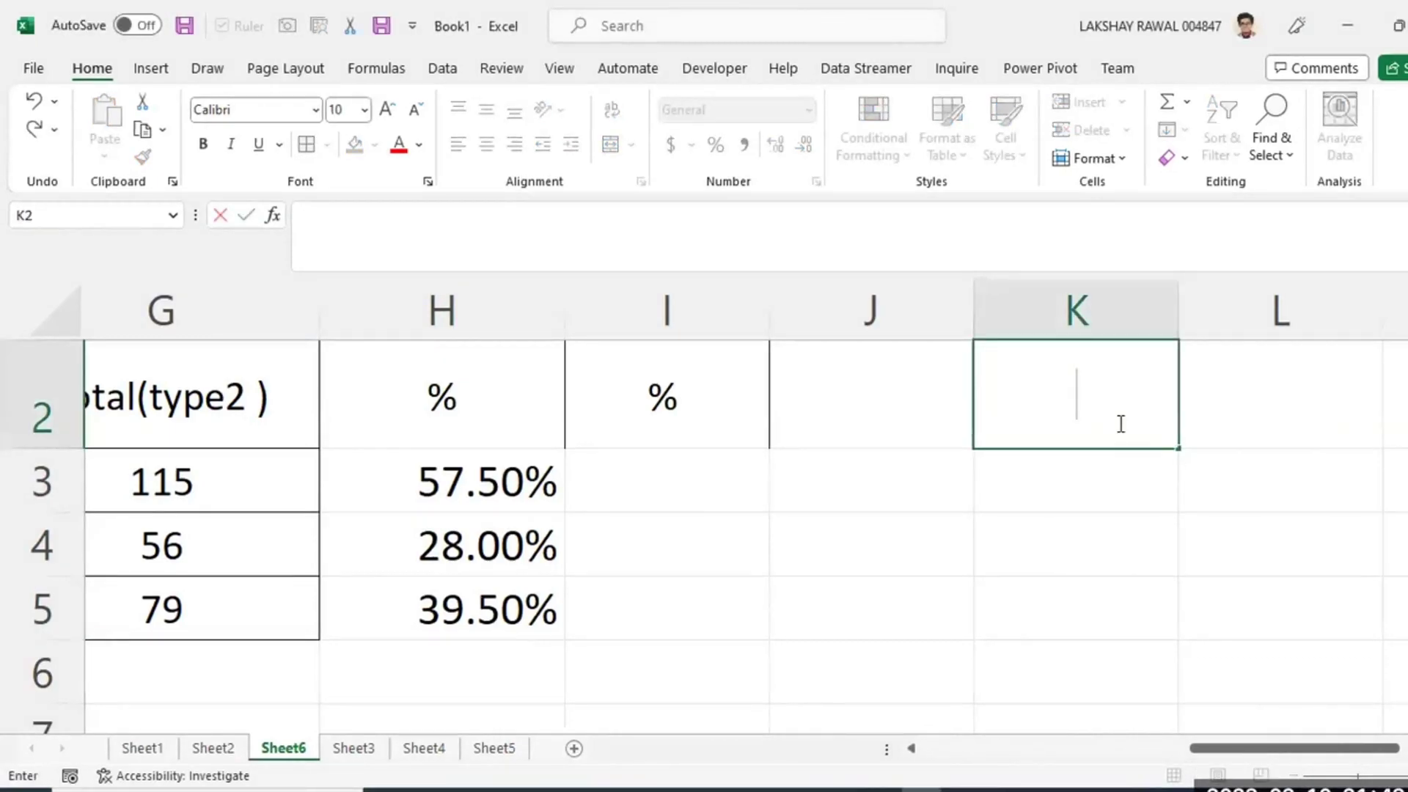
type("logical")
key("Tab")
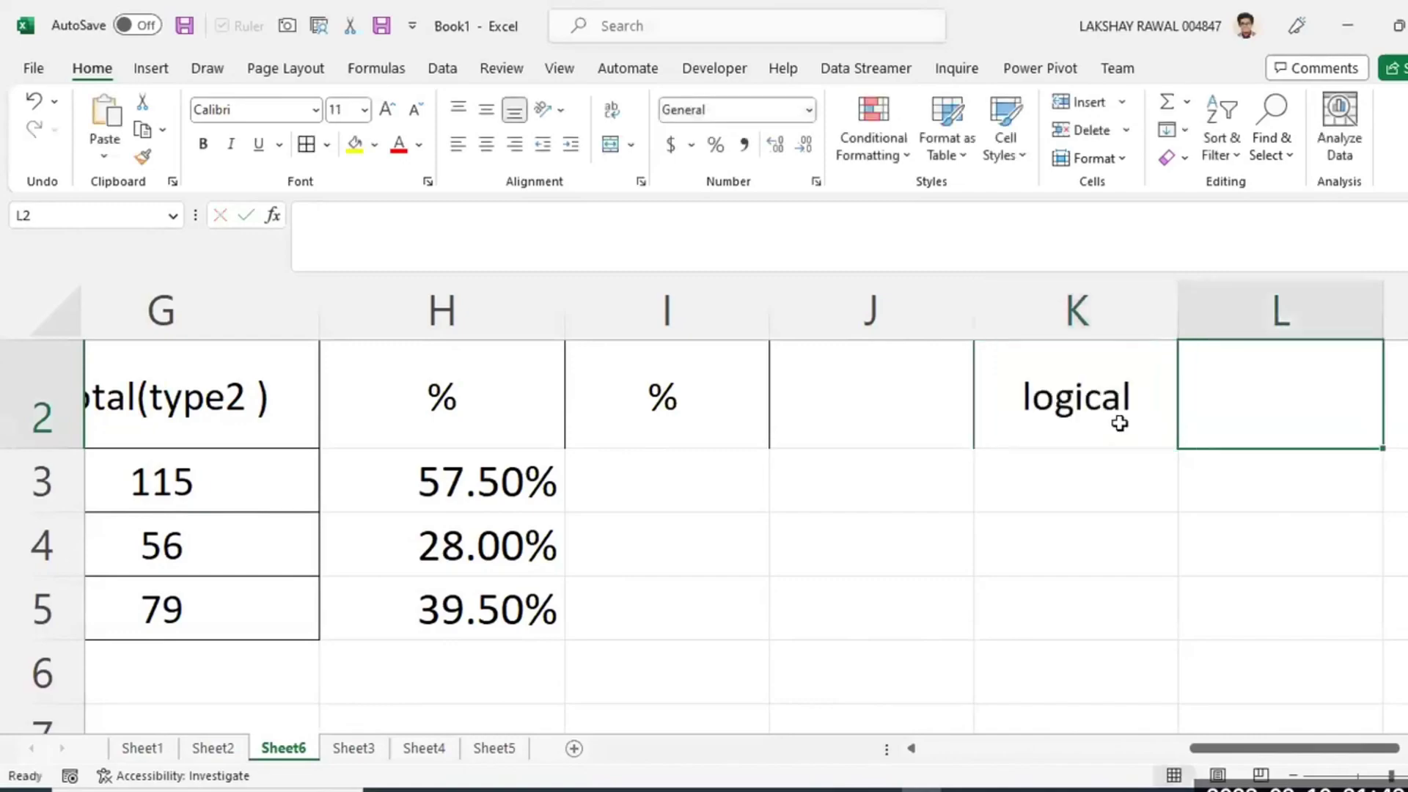
type("if")
key("Return")
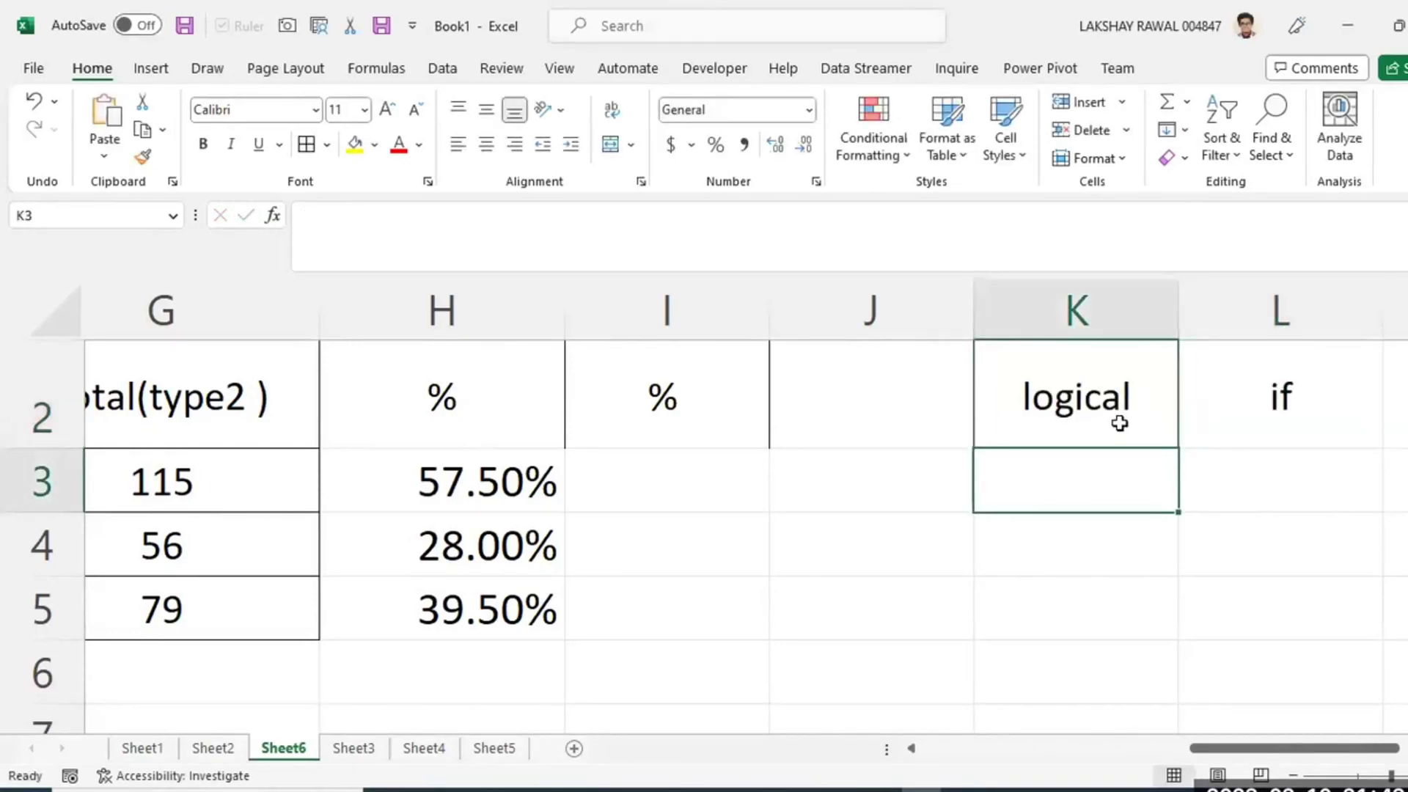
Add the topic "text function" in K3 with "clean and transform" in L3.
type("text function")
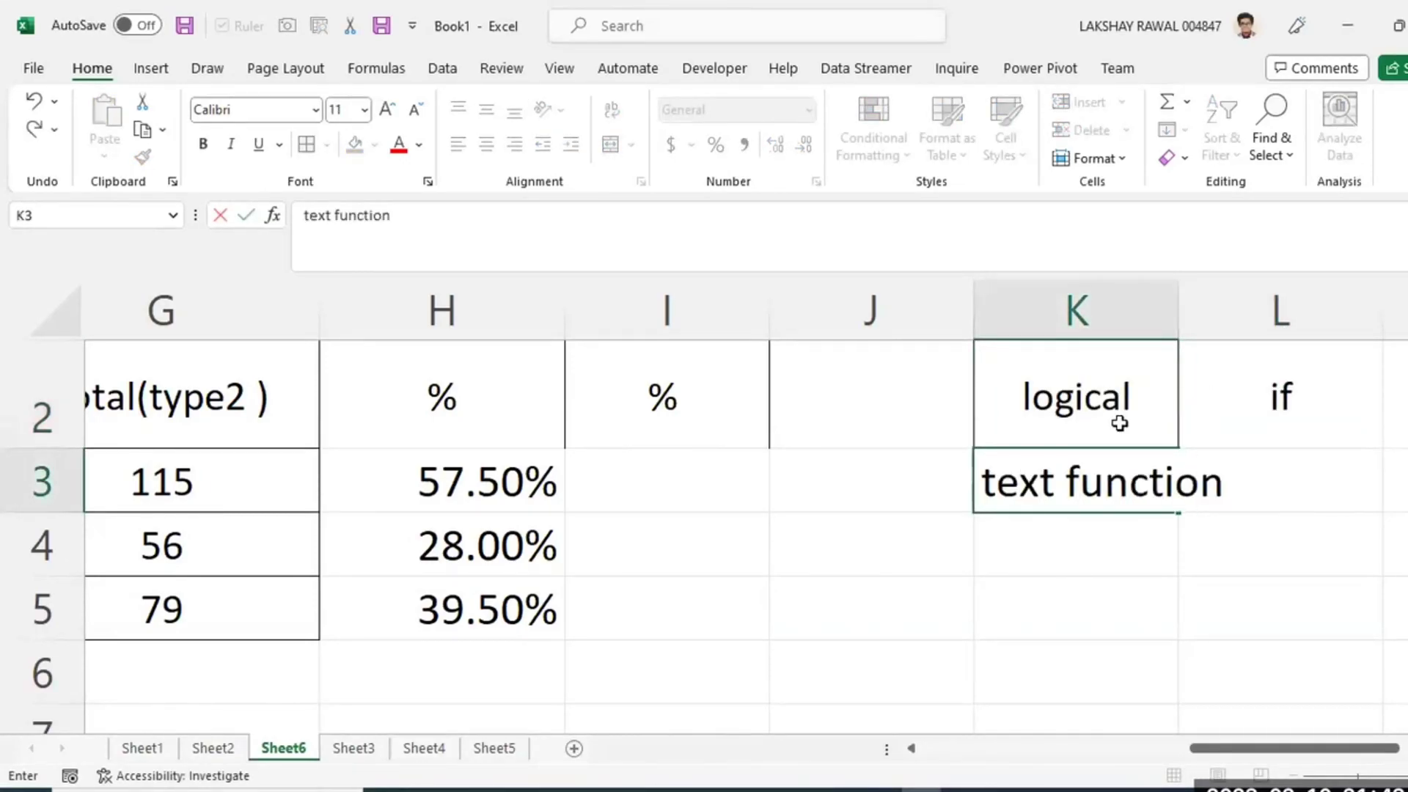
key("Tab")
type("cl")
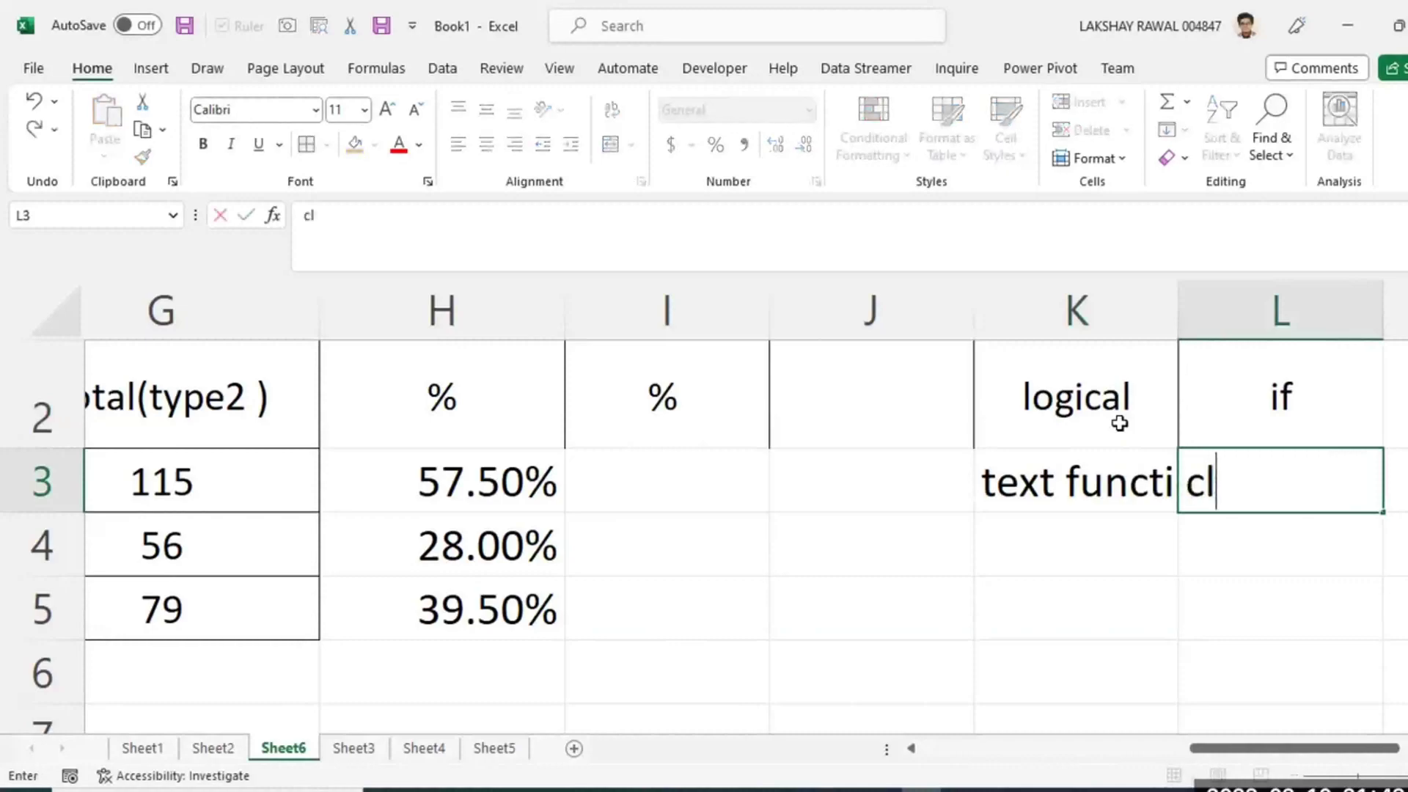
type("ean and ")
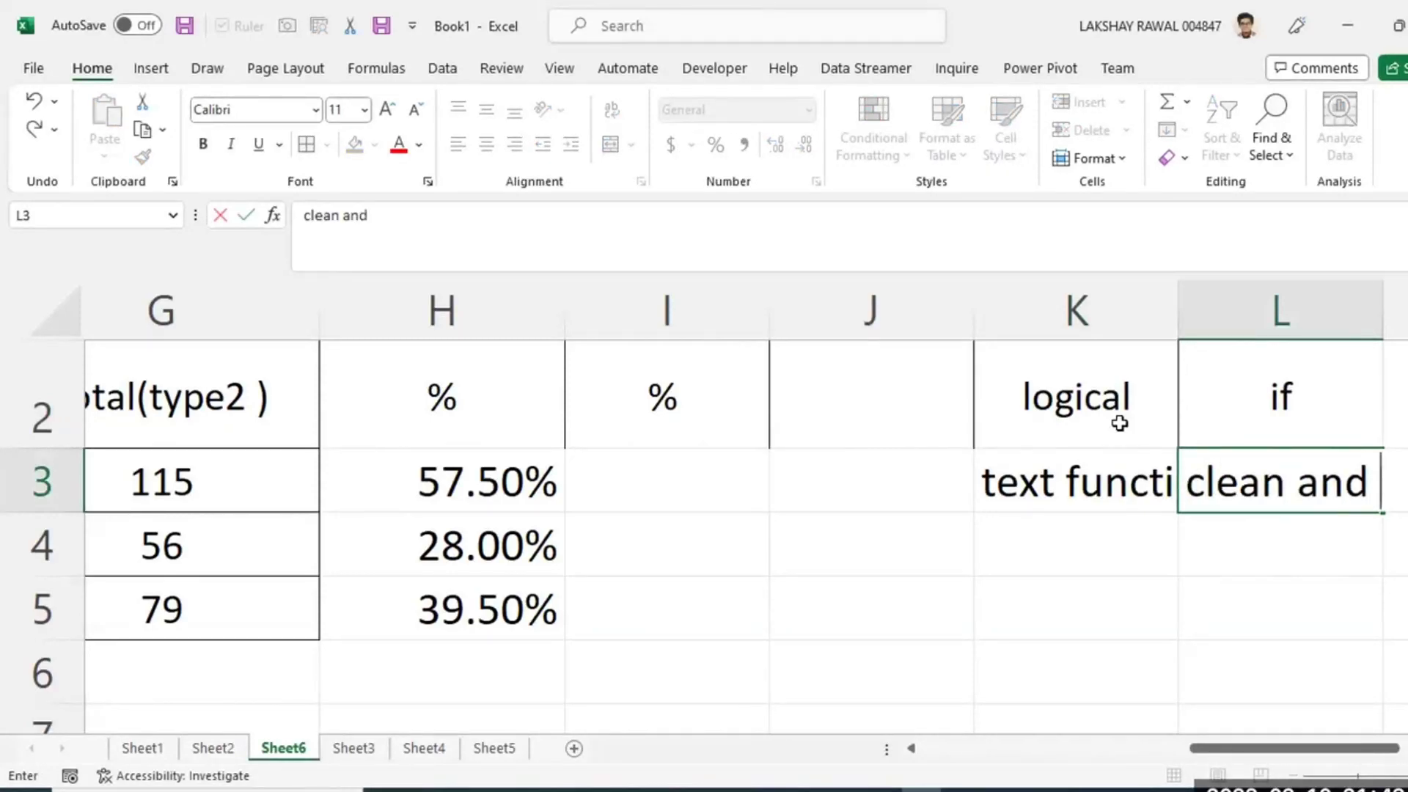
type("transf")
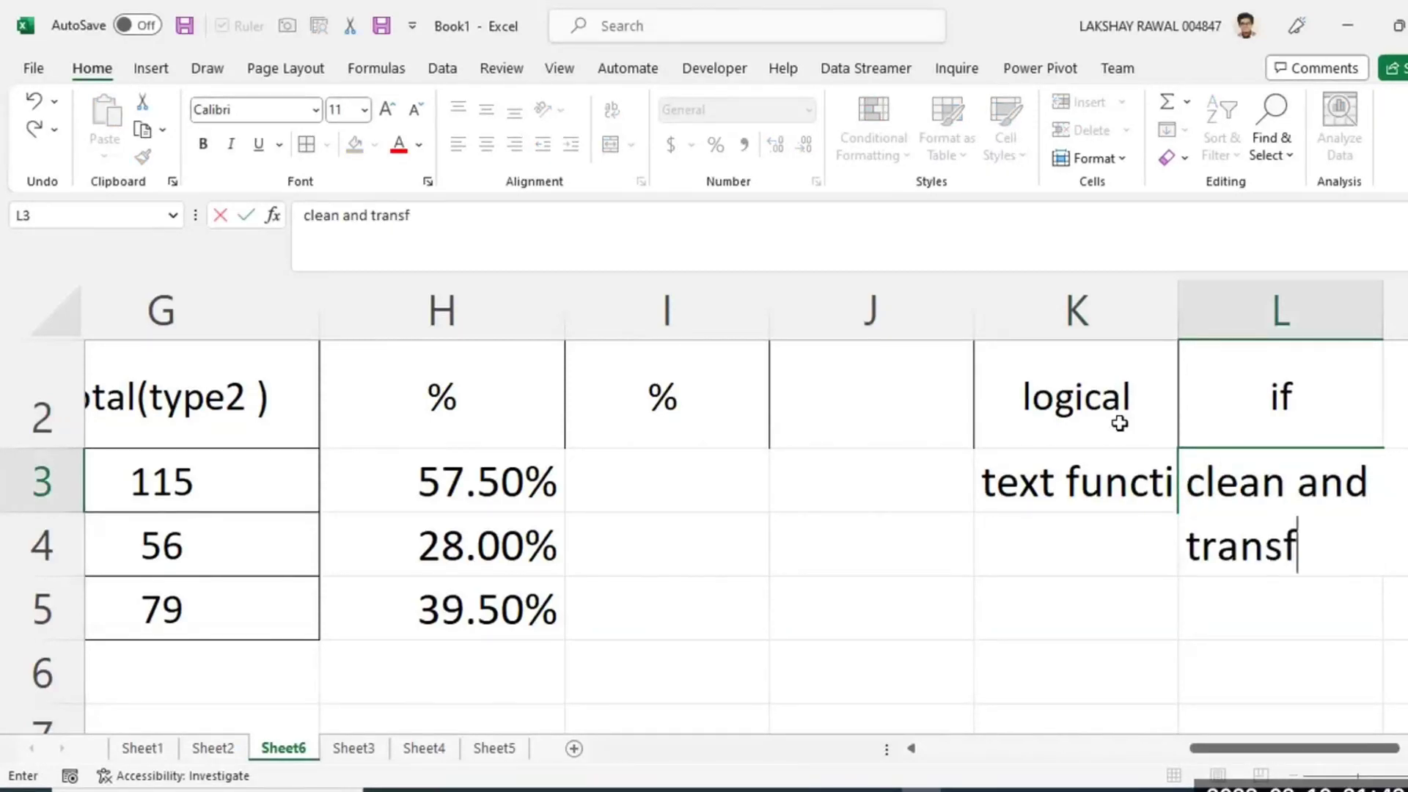
type("orm")
key("Return")
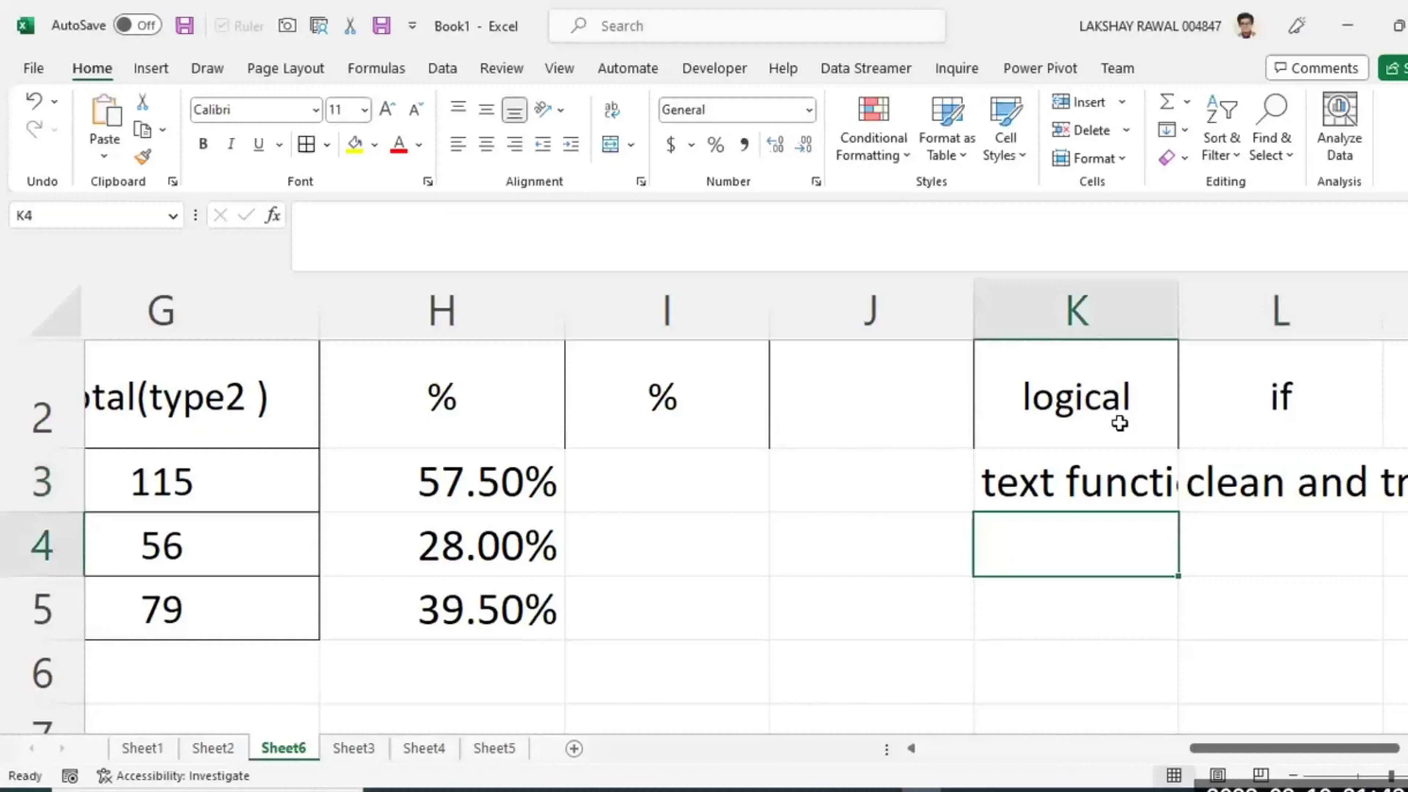
Continue the topic list with "vlookup/hlookp" in K4, "match /index" in K5 and "pivot table" in K6.
type("vlookup")
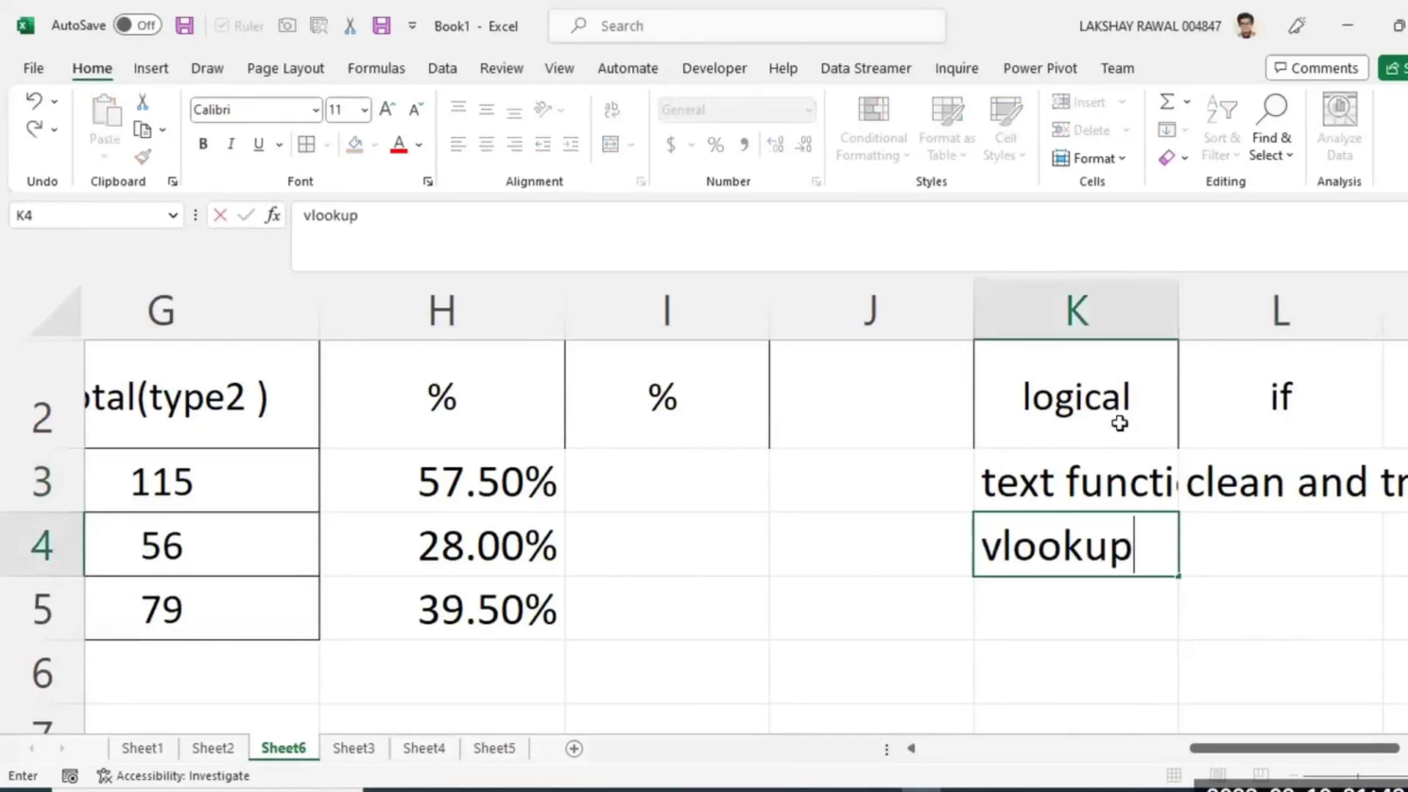
type("/h")
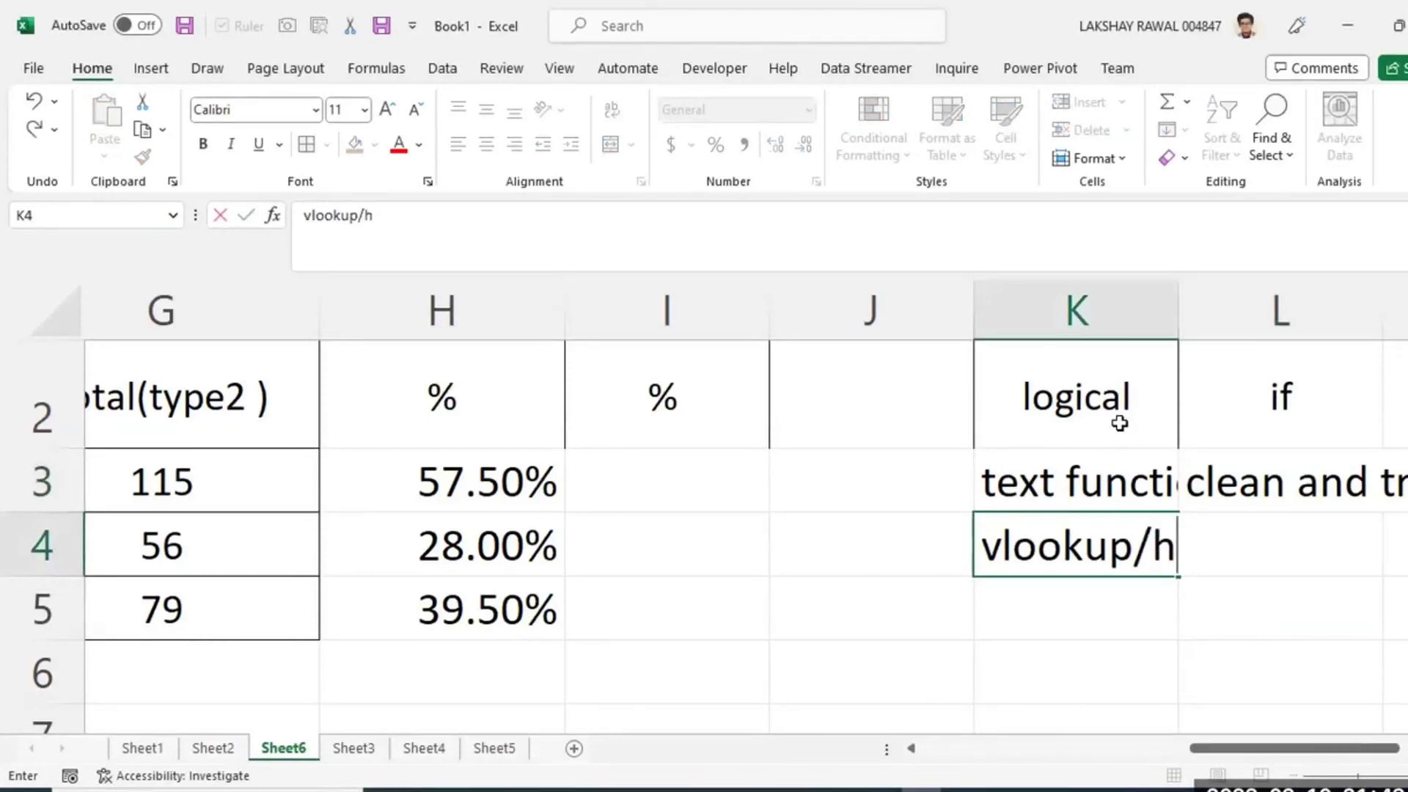
type("lookp")
key("Return")
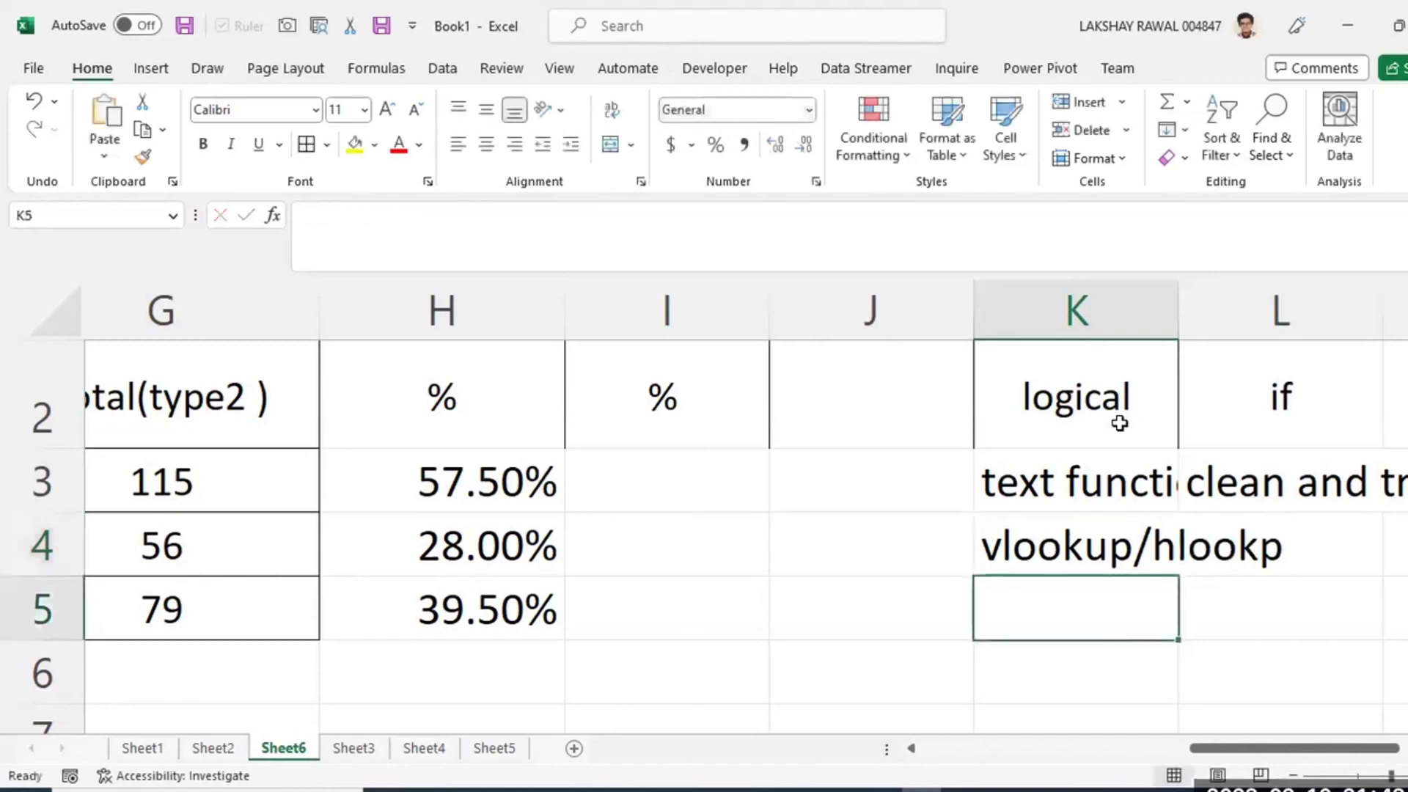
type("match /")
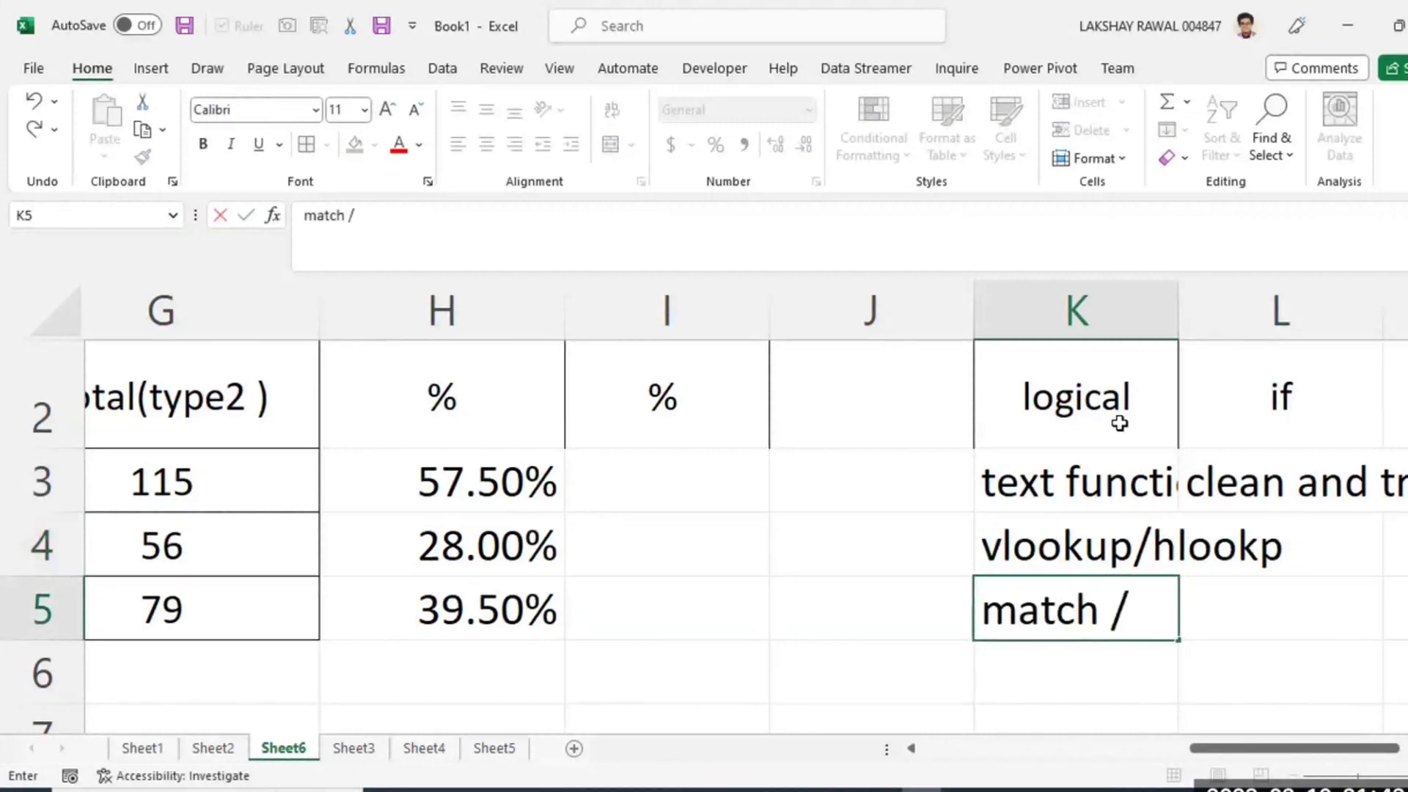
type("index")
key("Return")
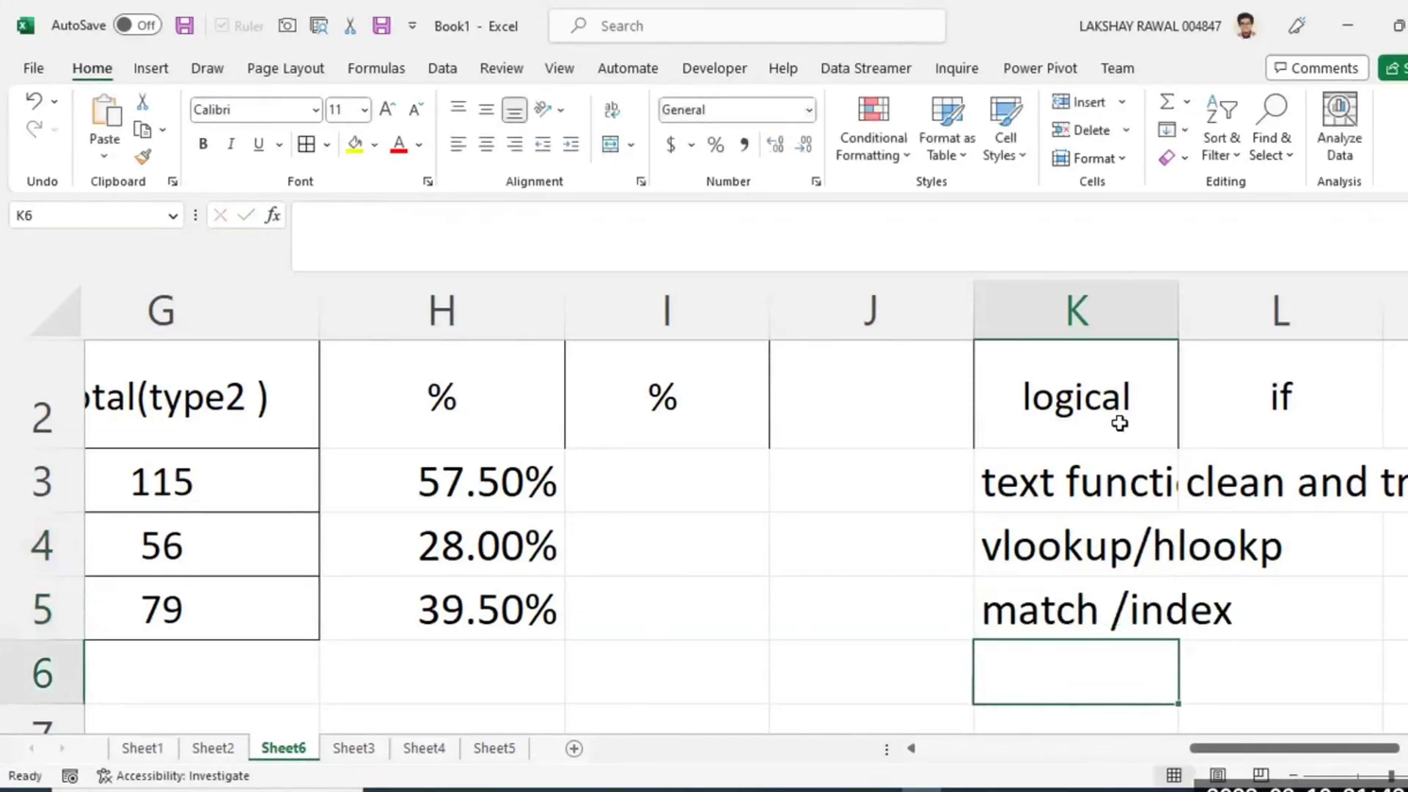
type("pivot ta")
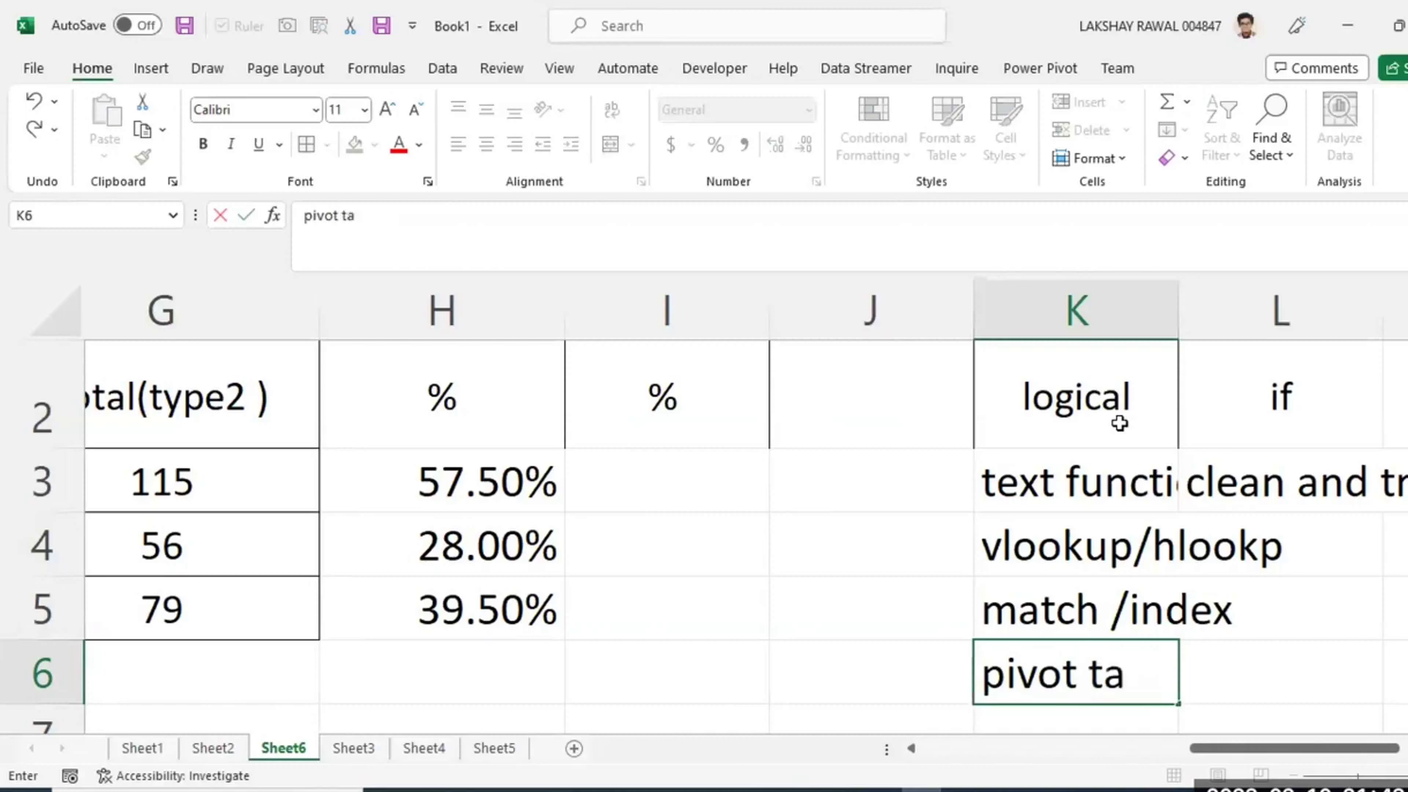
type("ble")
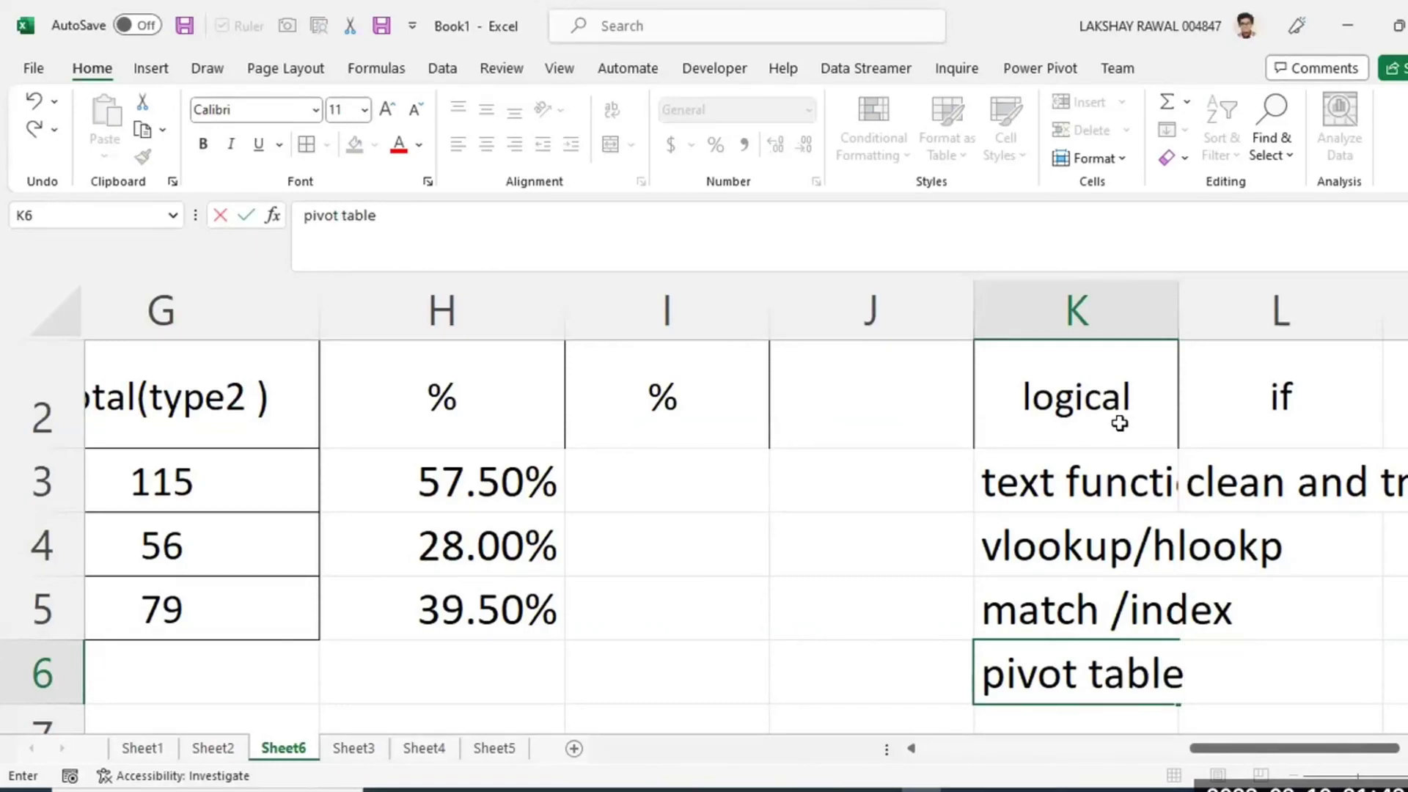
left_click(1116, 496)
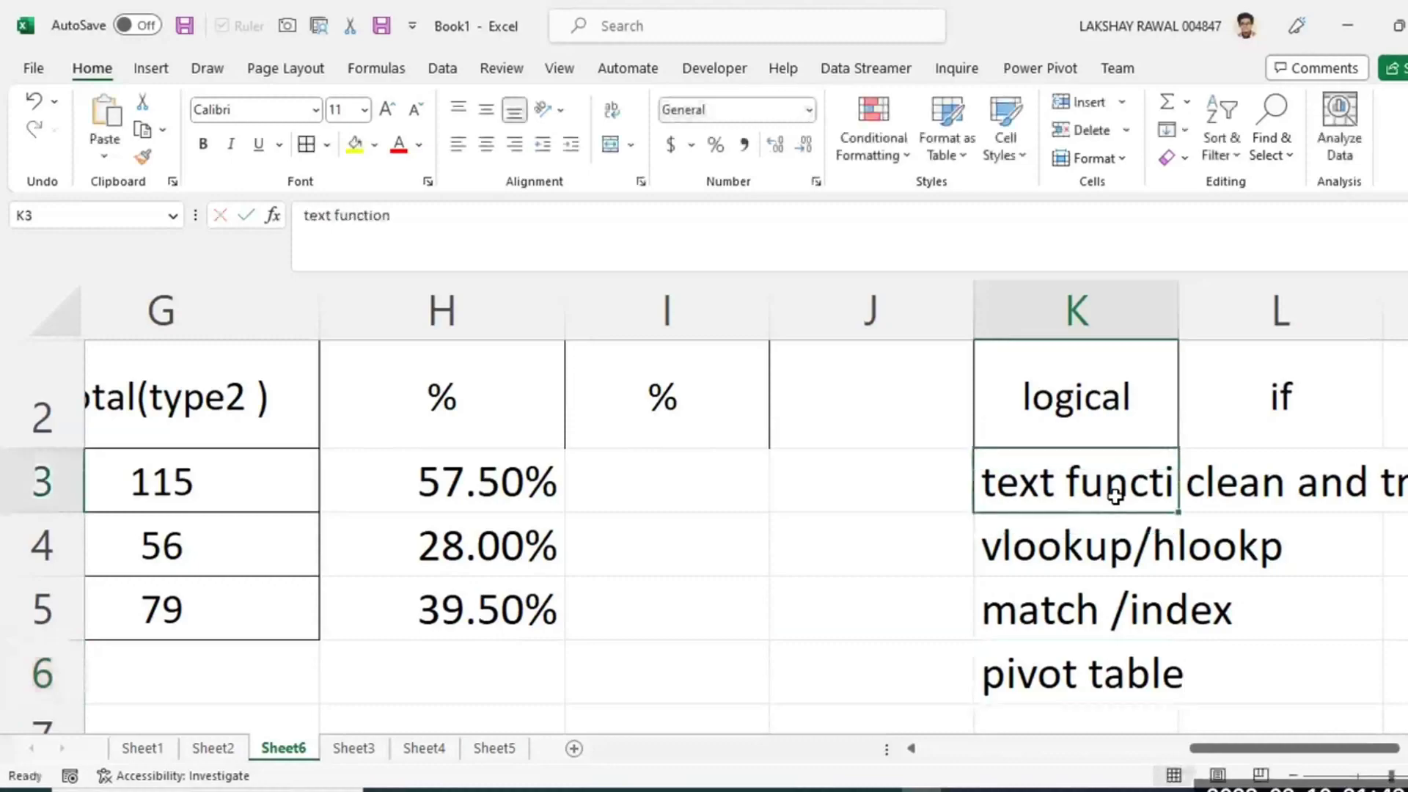
Highlight the topics in K2:L6, first row by row and finally as a whole block, for review.
left_click_drag(1109, 522, 1252, 573)
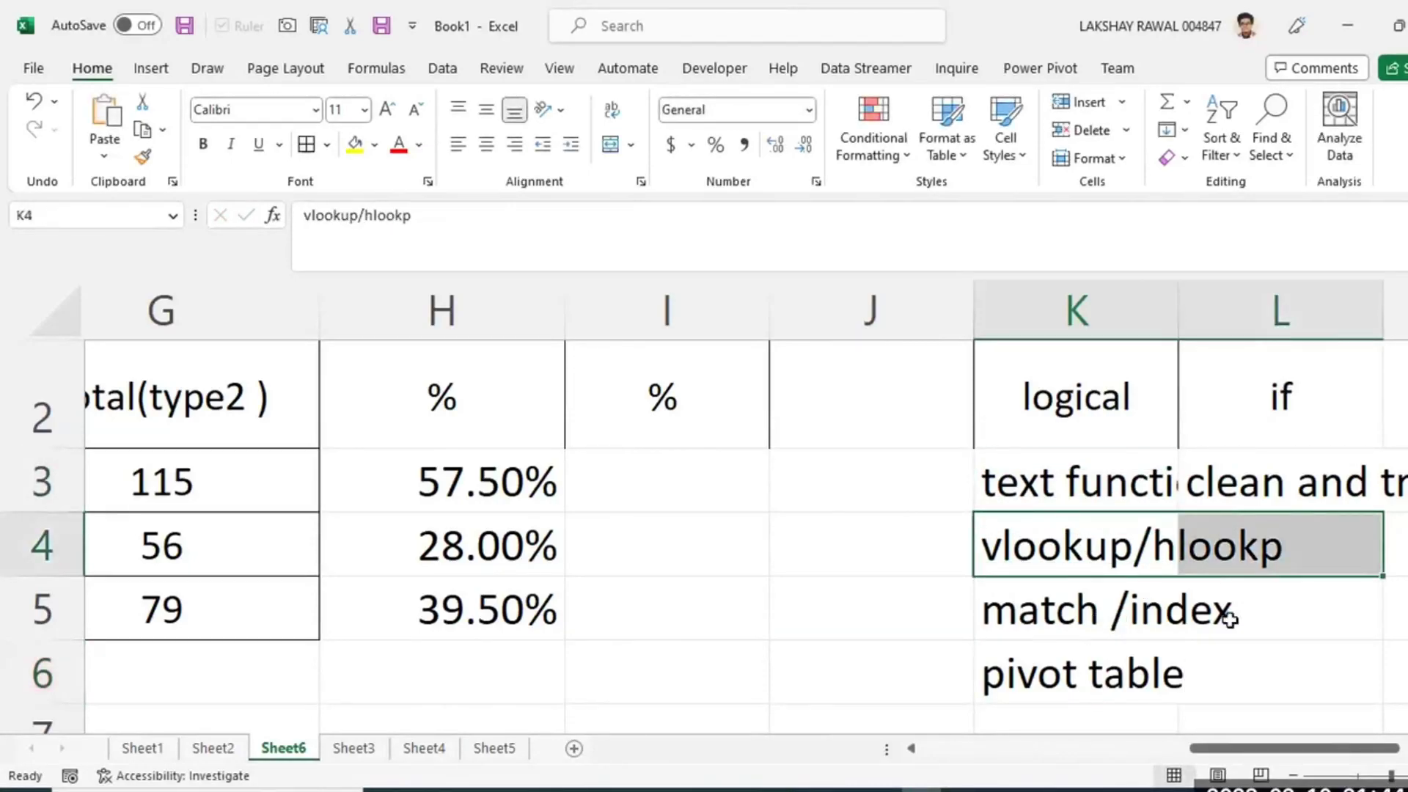
left_click_drag(1100, 613, 1230, 620)
left_click_drag(1042, 690, 1273, 695)
left_click_drag(1037, 455, 1335, 679)
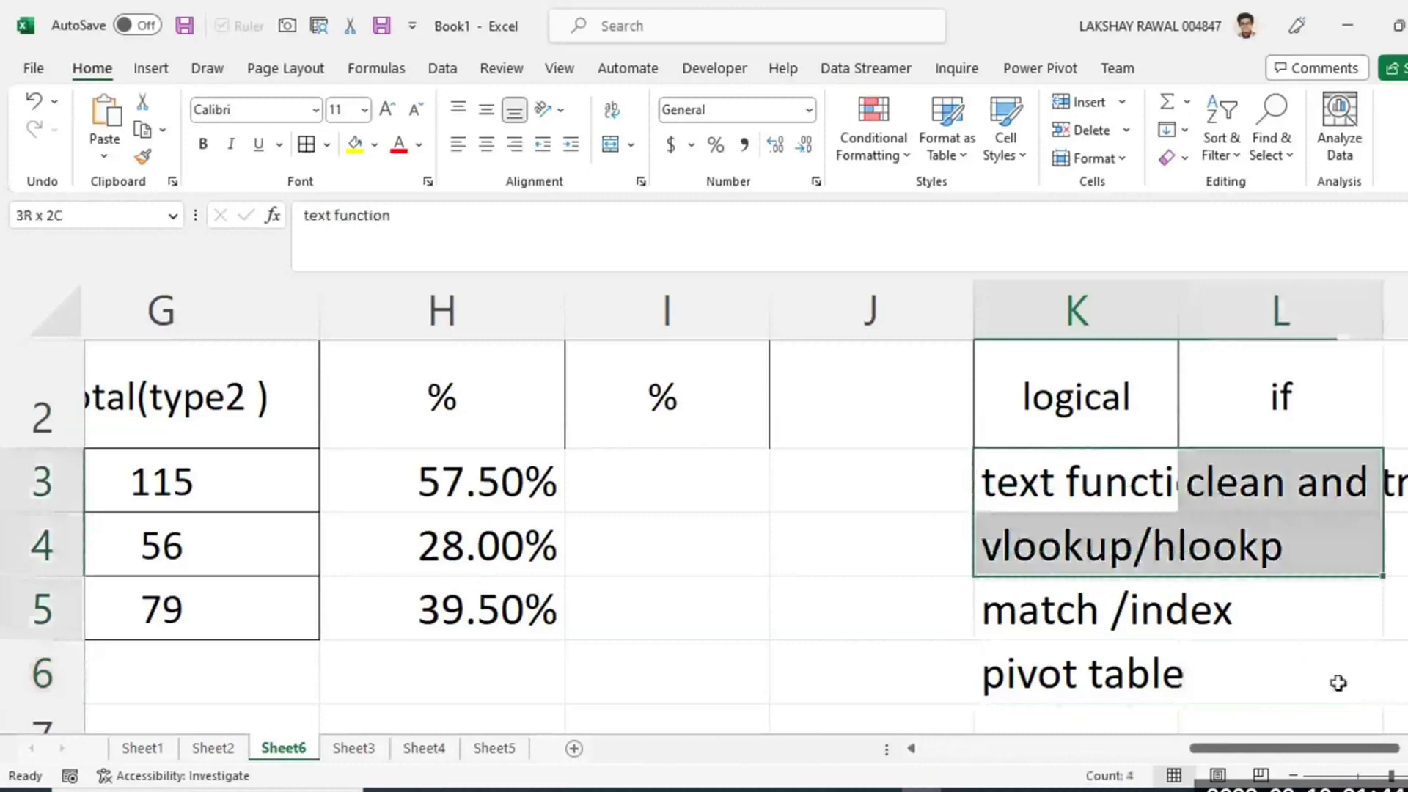
left_click_drag(1128, 402, 1342, 677)
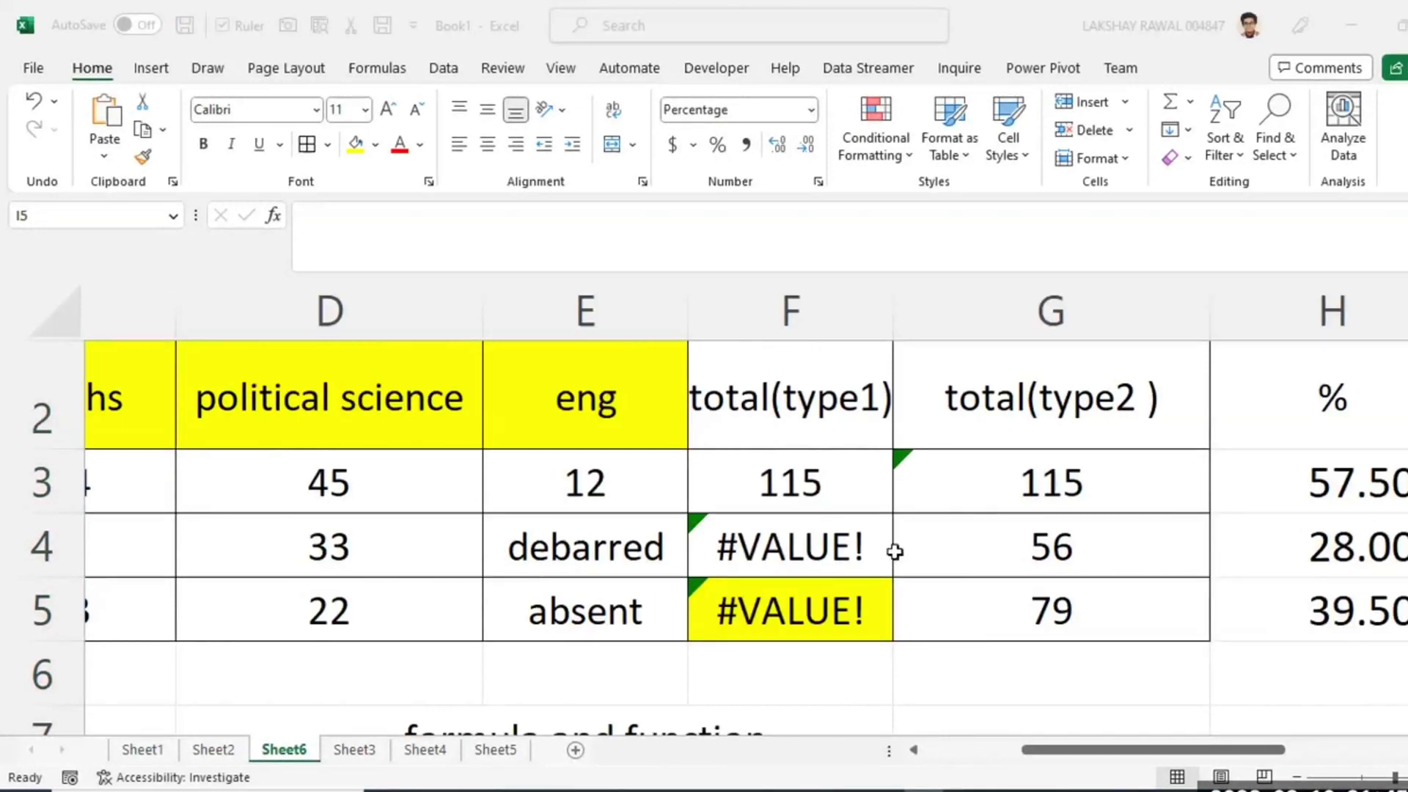
Enter the assignment note "for 10 records" in B6 below the marks table.
left_click(955, 711)
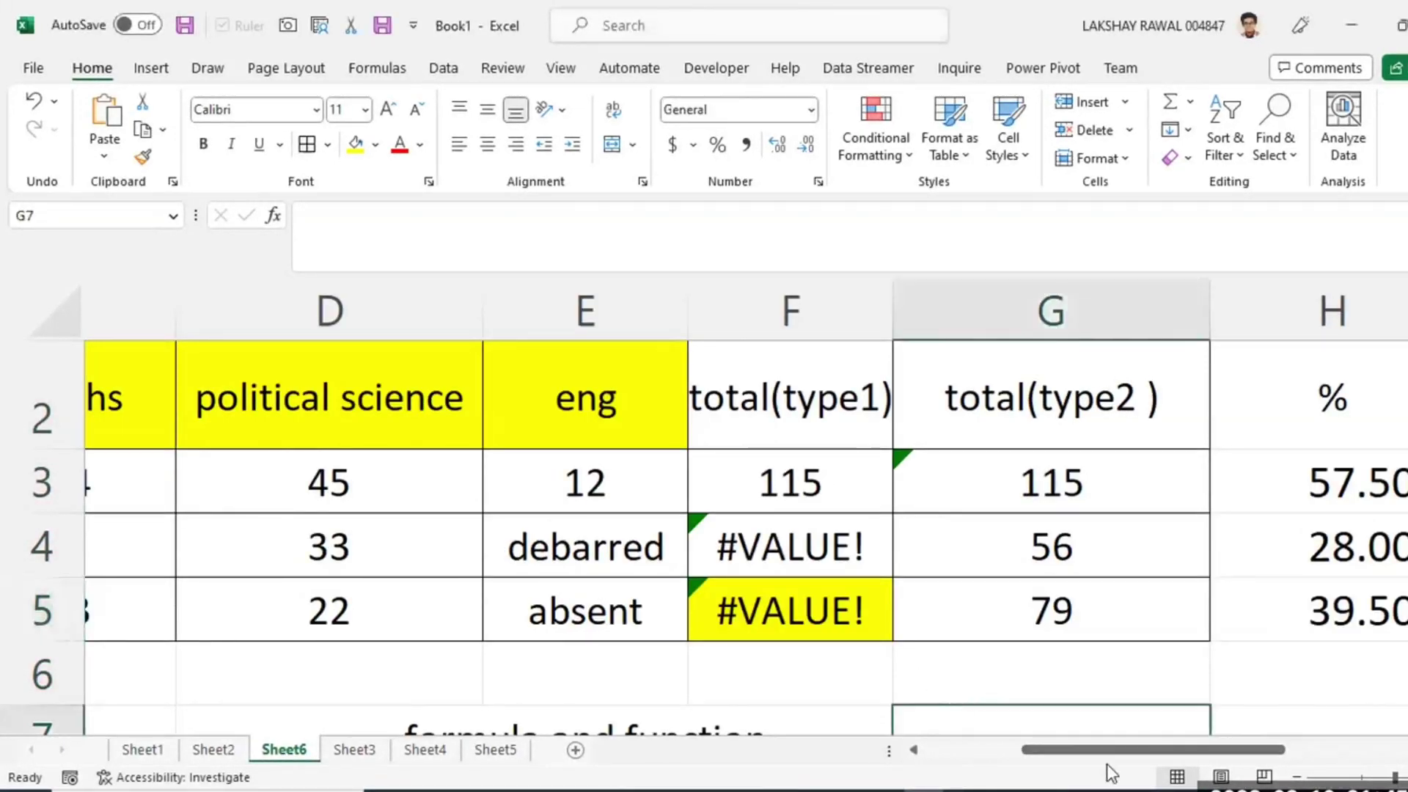
left_click_drag(1106, 750, 807, 752)
left_click(434, 687)
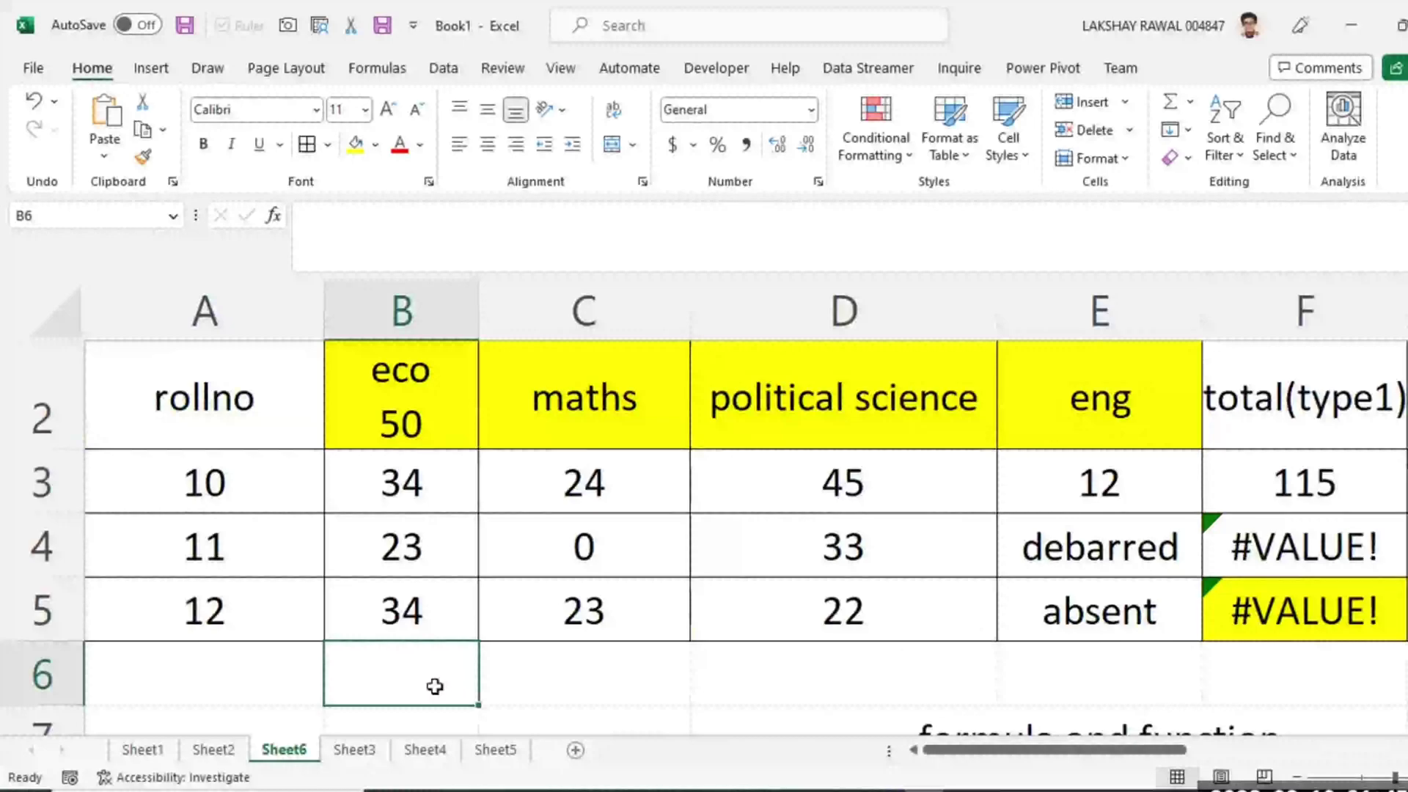
type("for 1")
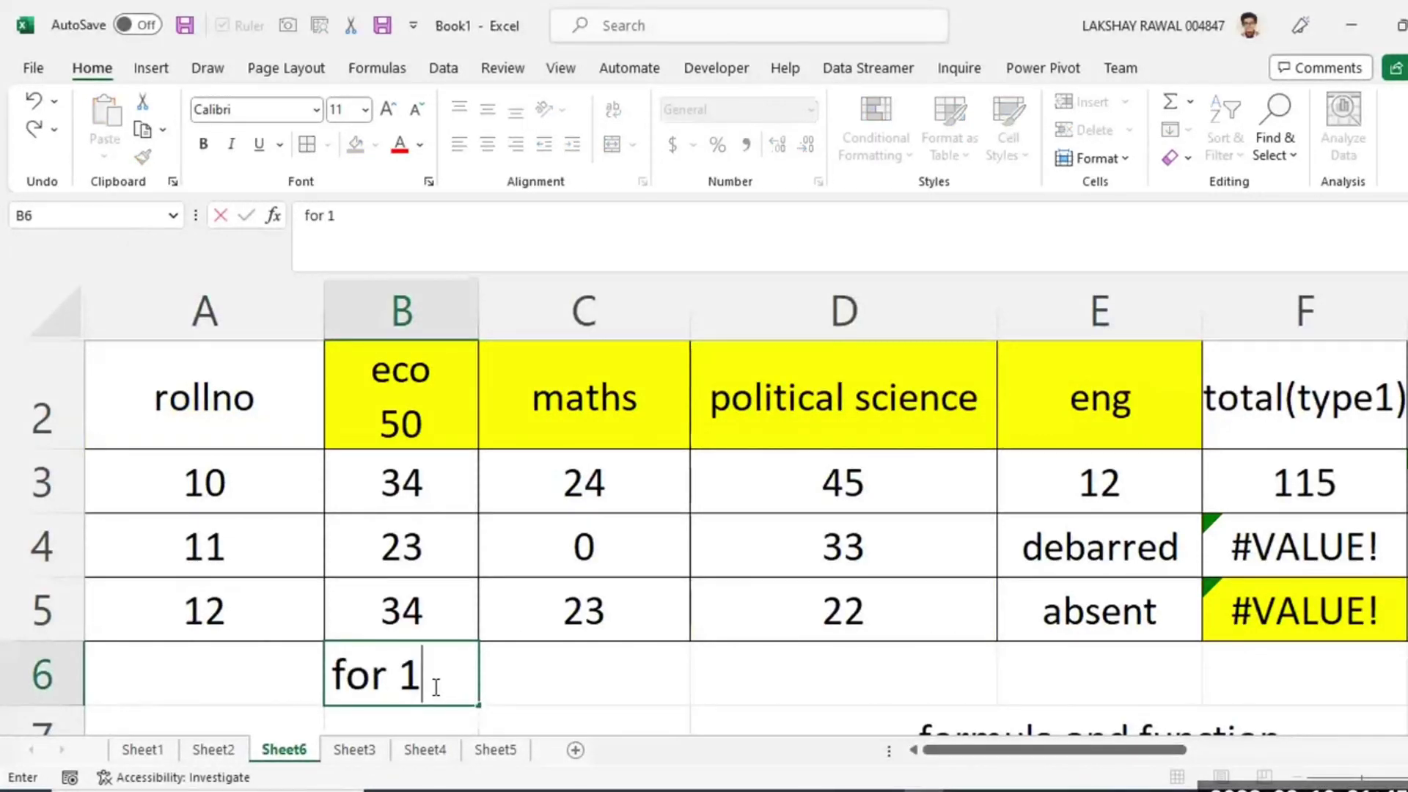
type("0 records")
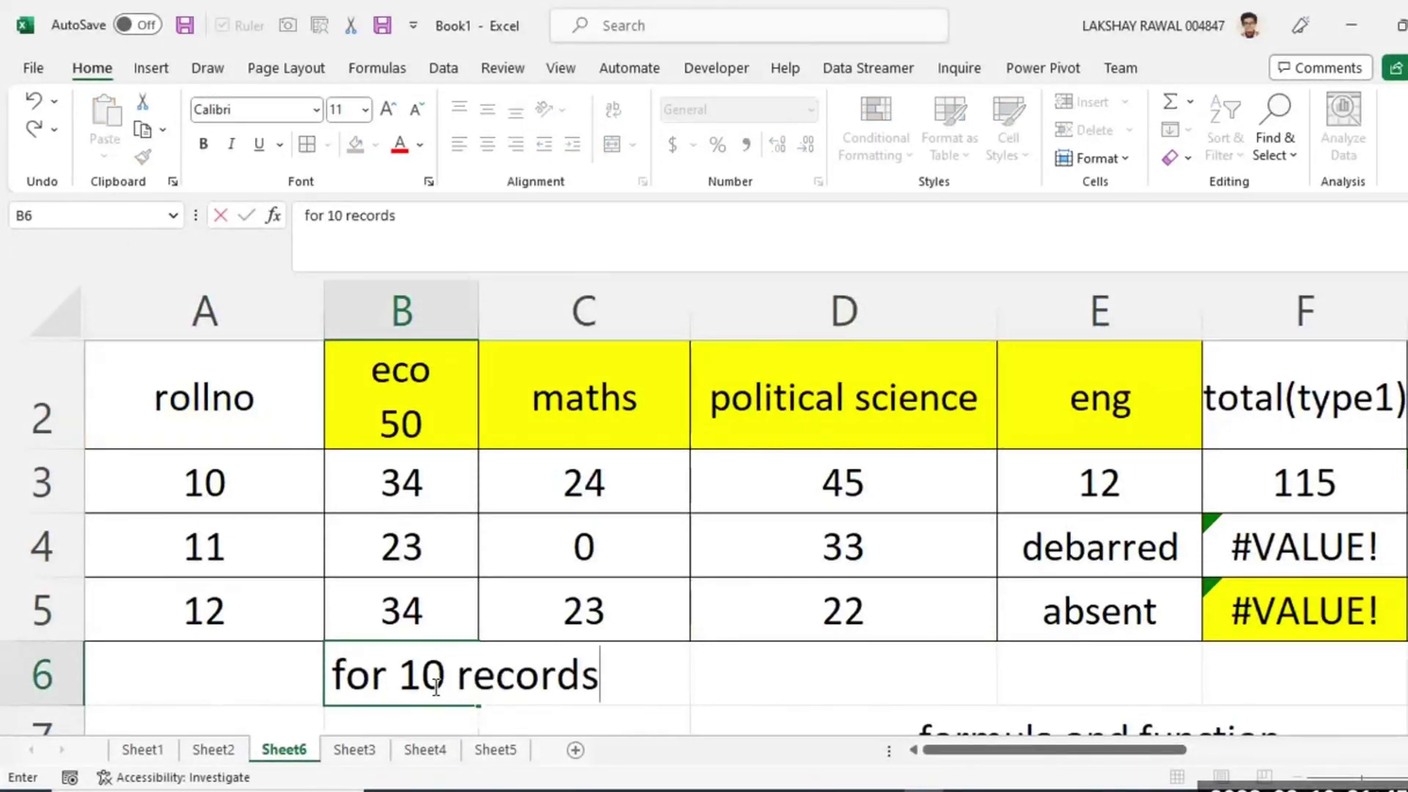
key("Return")
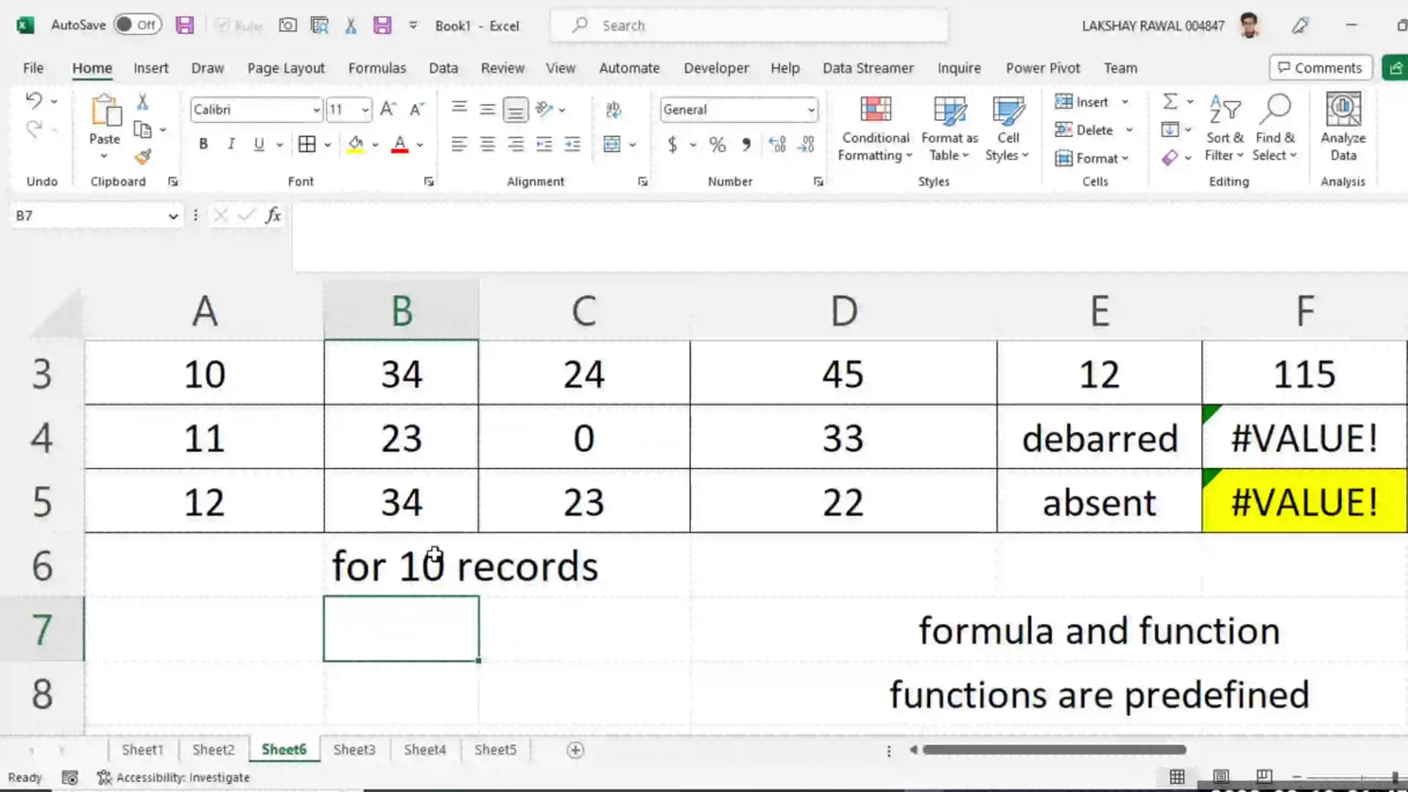
Review the marksheet's roll numbers, subject marks and totals through to the percentages in column H.
scroll(330, 565, "up", 1)
left_click_drag(242, 559, 239, 715)
scroll(465, 620, "up", 2)
left_click_drag(421, 547, 1180, 725)
left_click(1249, 469)
key("Right")
key("Right")
key("Right")
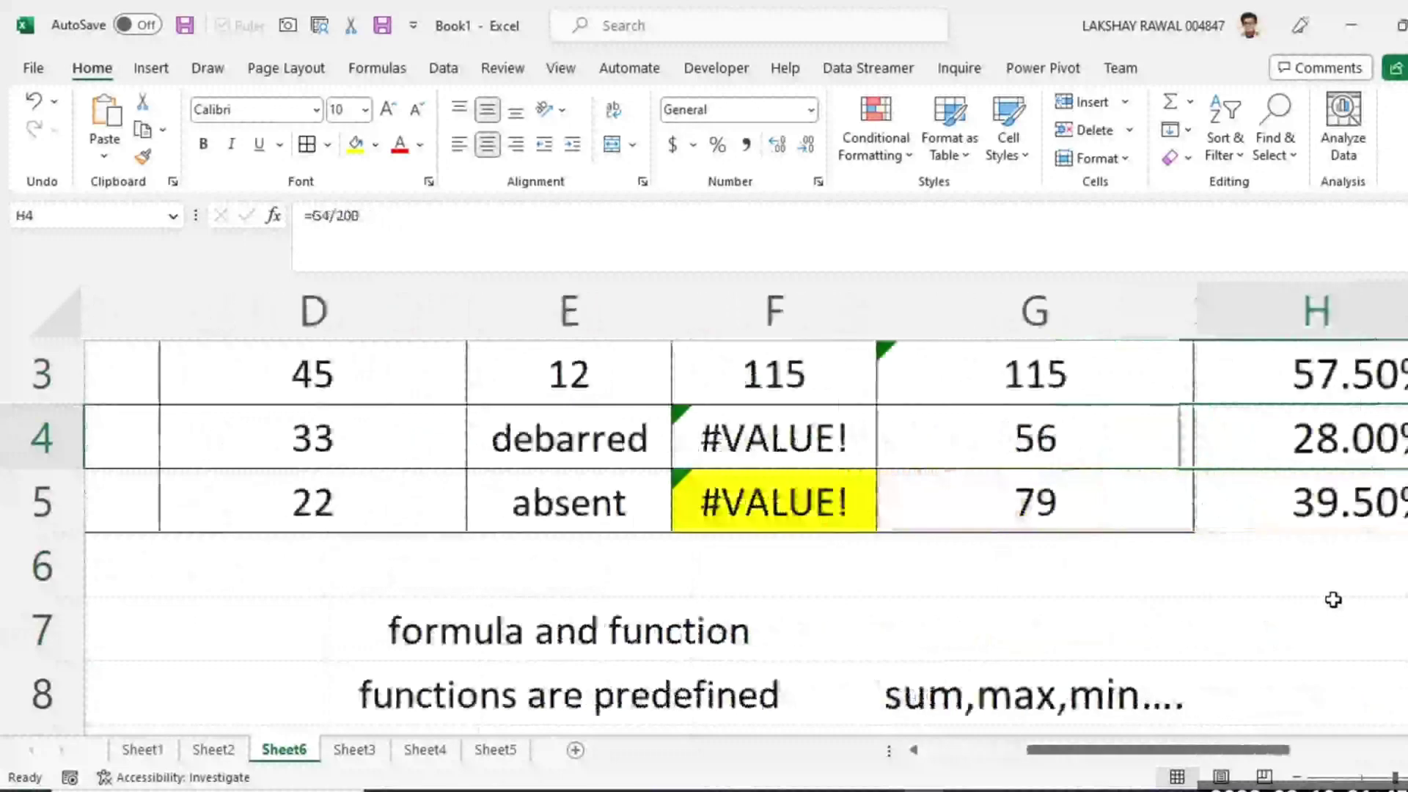
scroll(963, 526, "up", 1)
left_click_drag(964, 526, 978, 711)
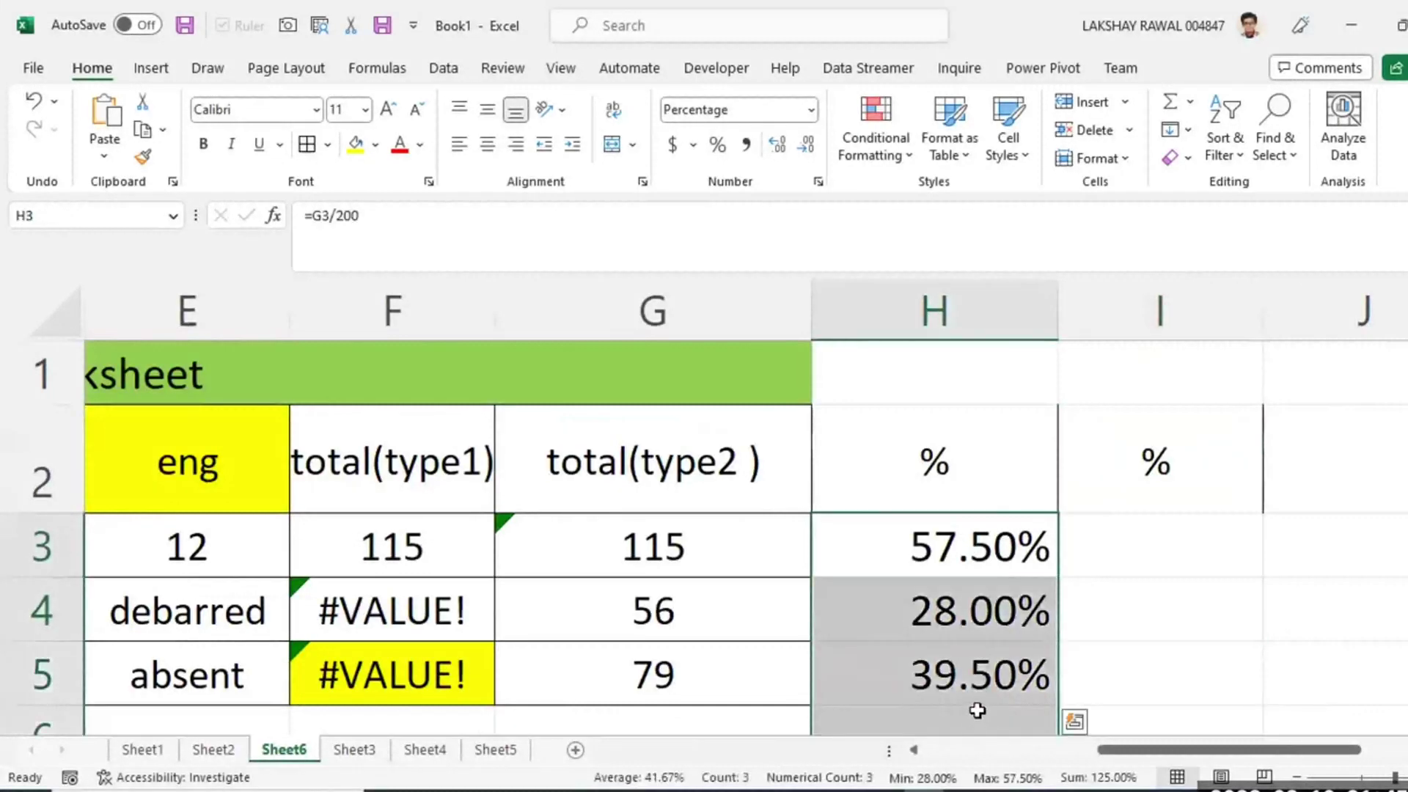
left_click(1098, 559)
Add the assignment note "color headings" in B7.
scroll(651, 704, "down", 3)
left_click_drag(1141, 748, 896, 751)
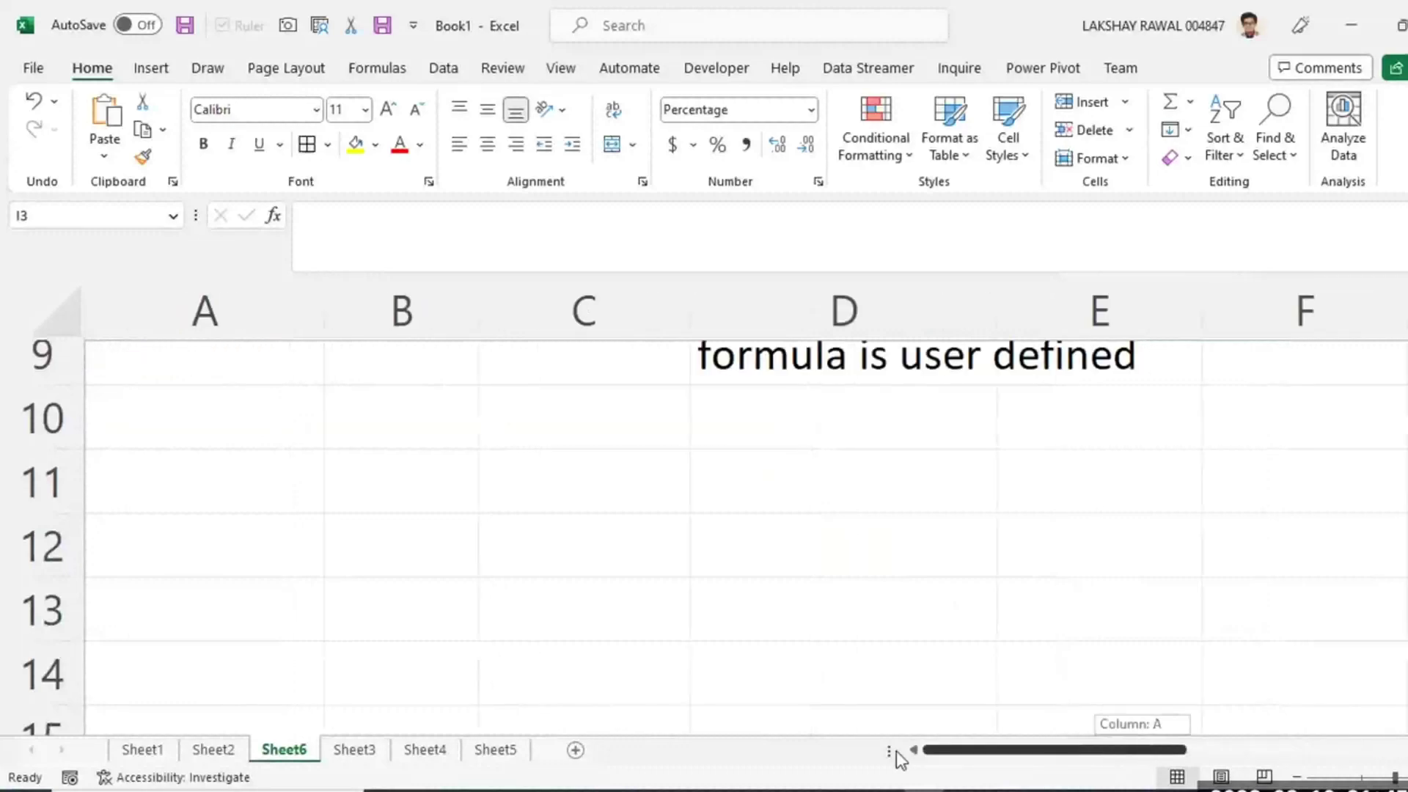
scroll(660, 557, "up", 2)
left_click(376, 612)
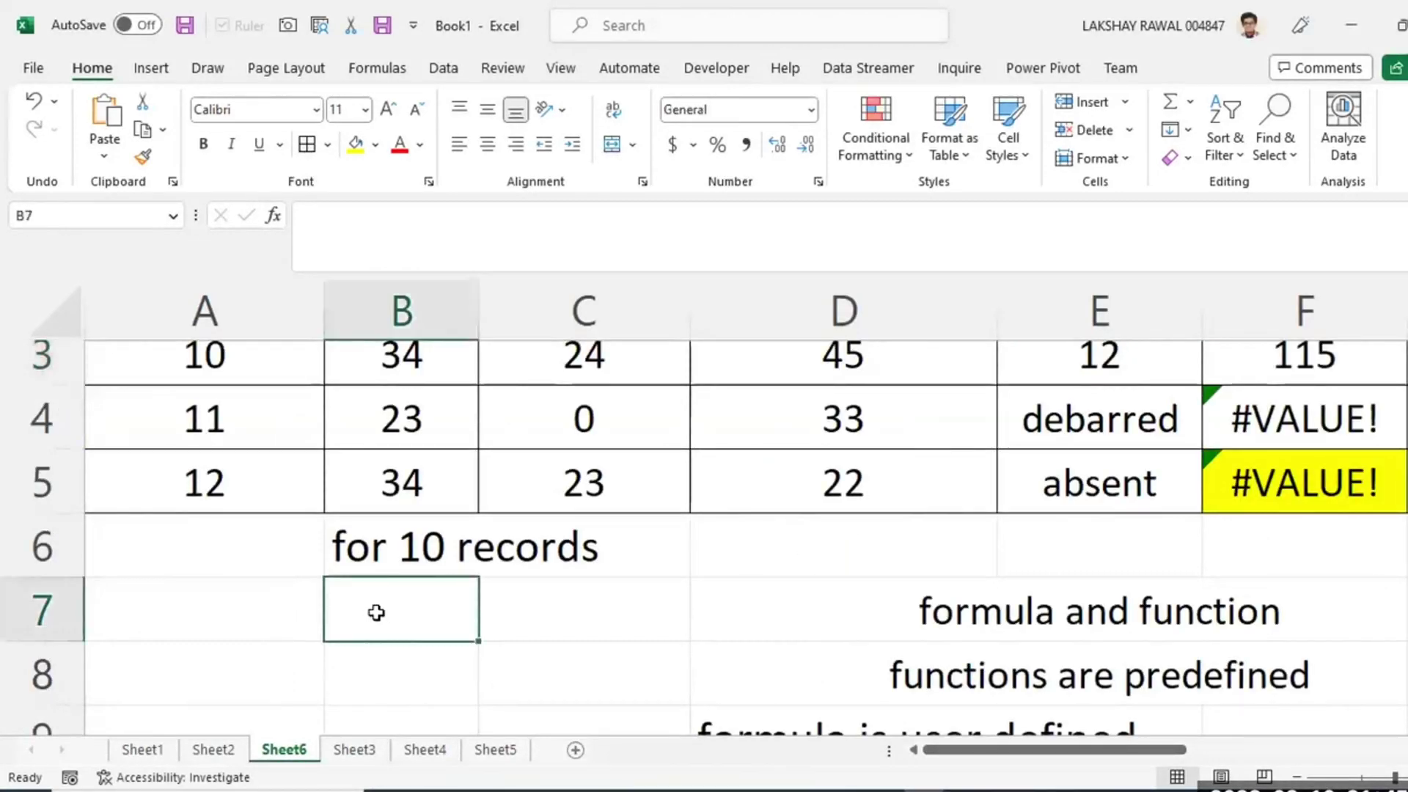
type("color h")
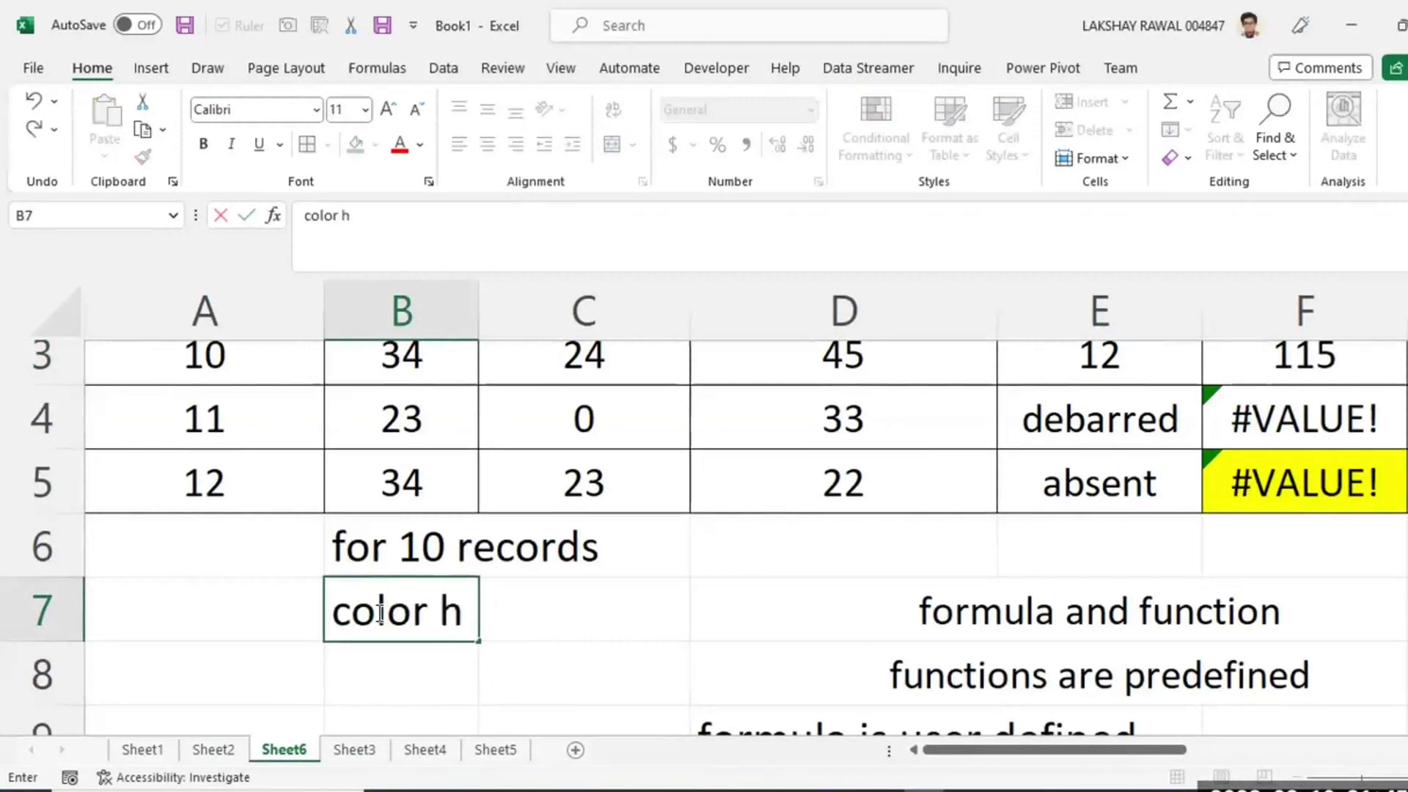
type("eadings")
key("Return")
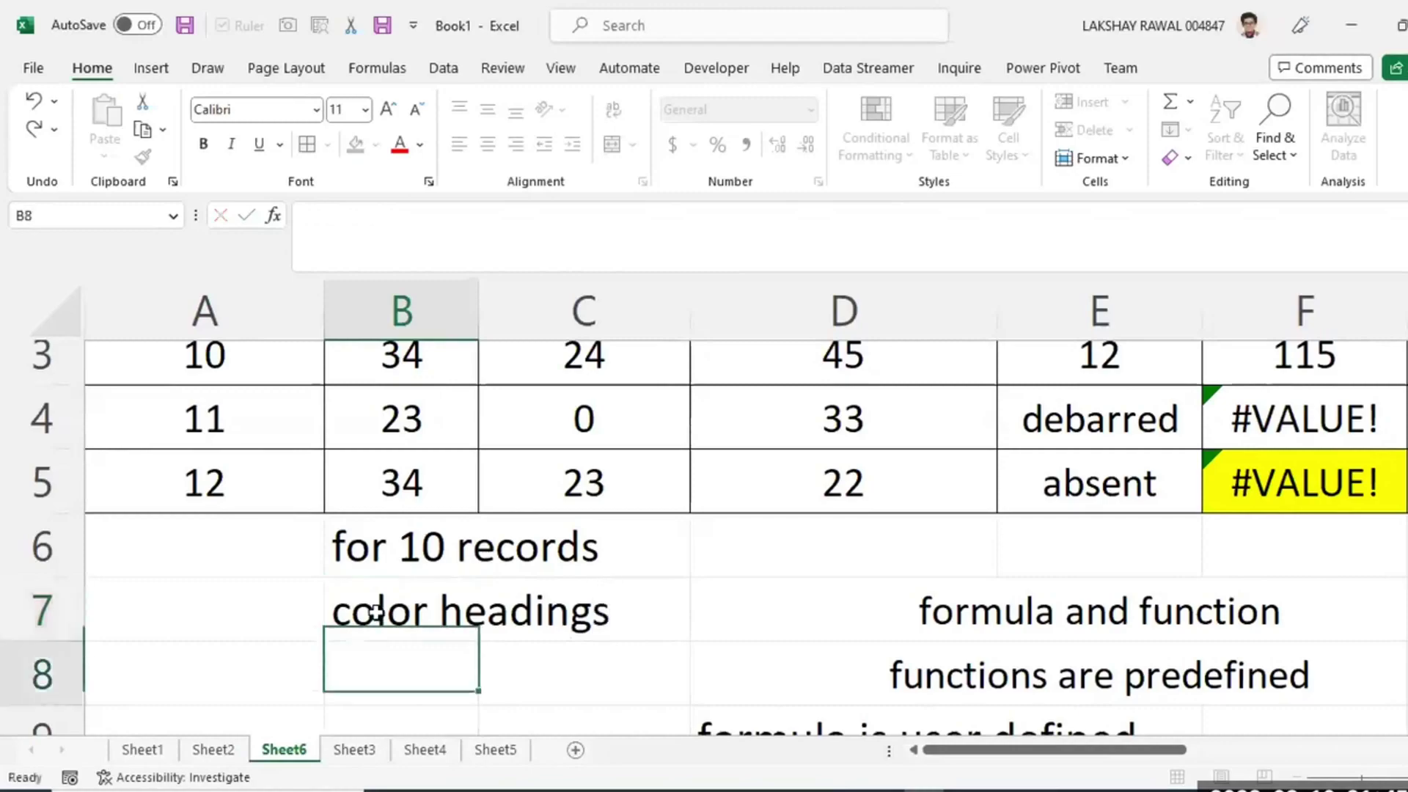
Add the assignment note "border to table" in B8.
type("border")
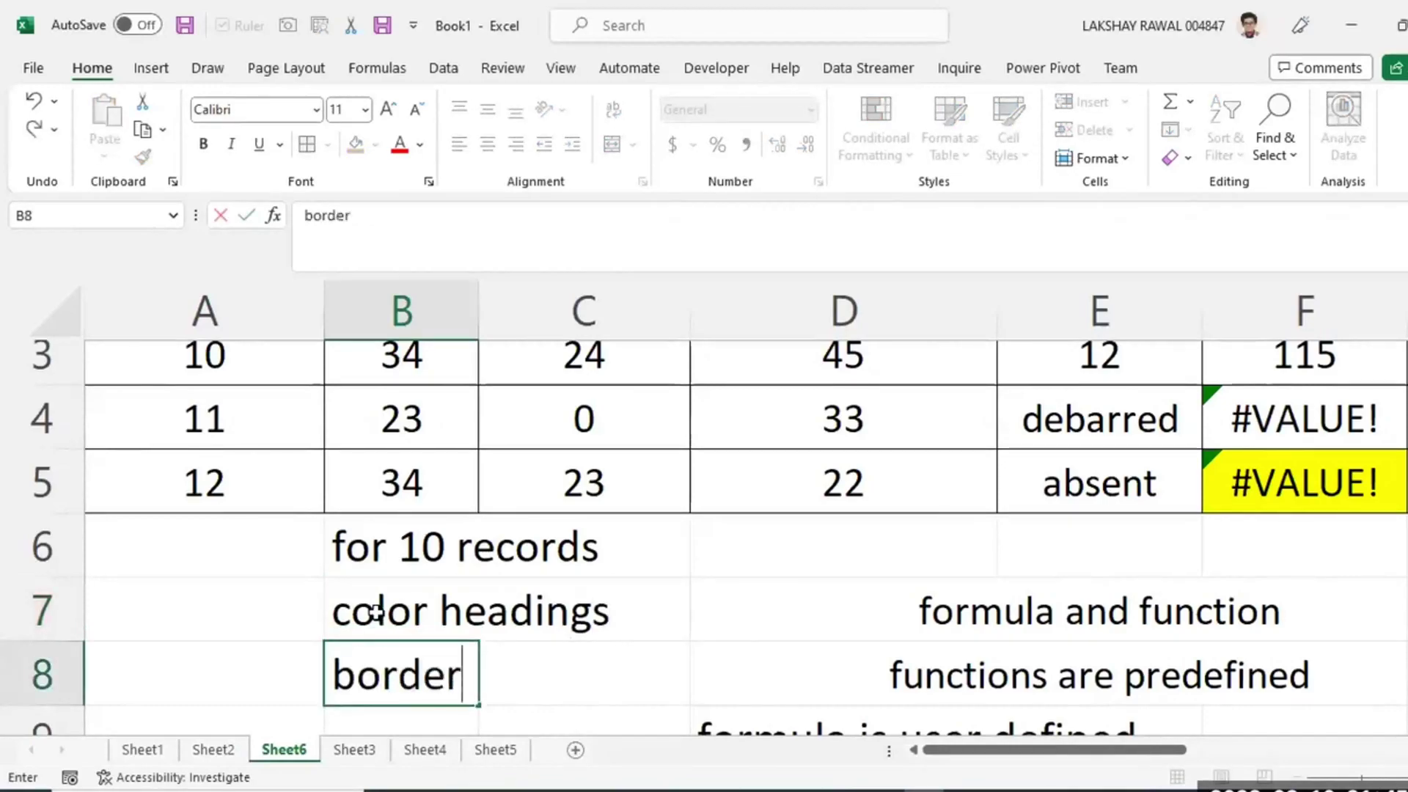
type(" to table")
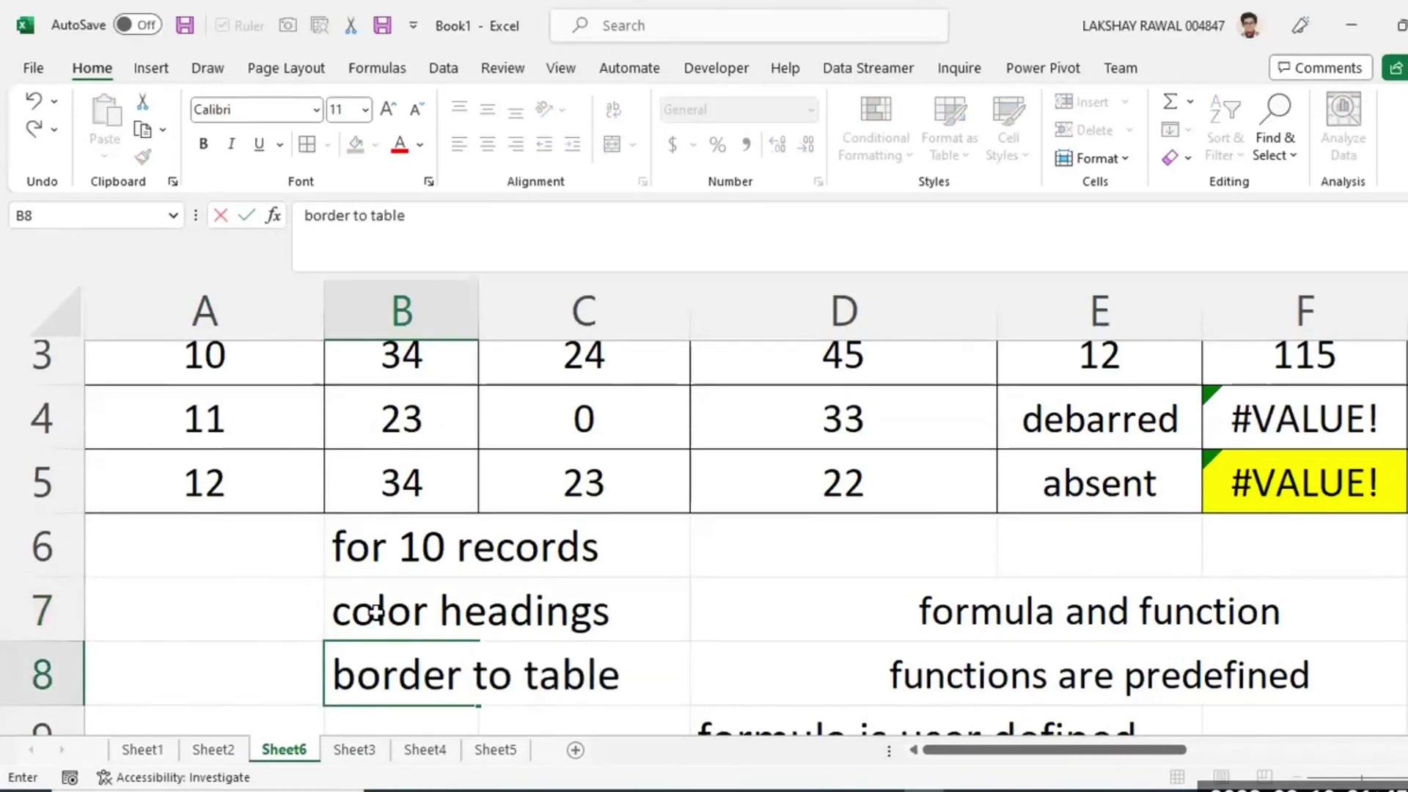
key("Return")
Add the assignment note "merge headings" in B9.
type("mege")
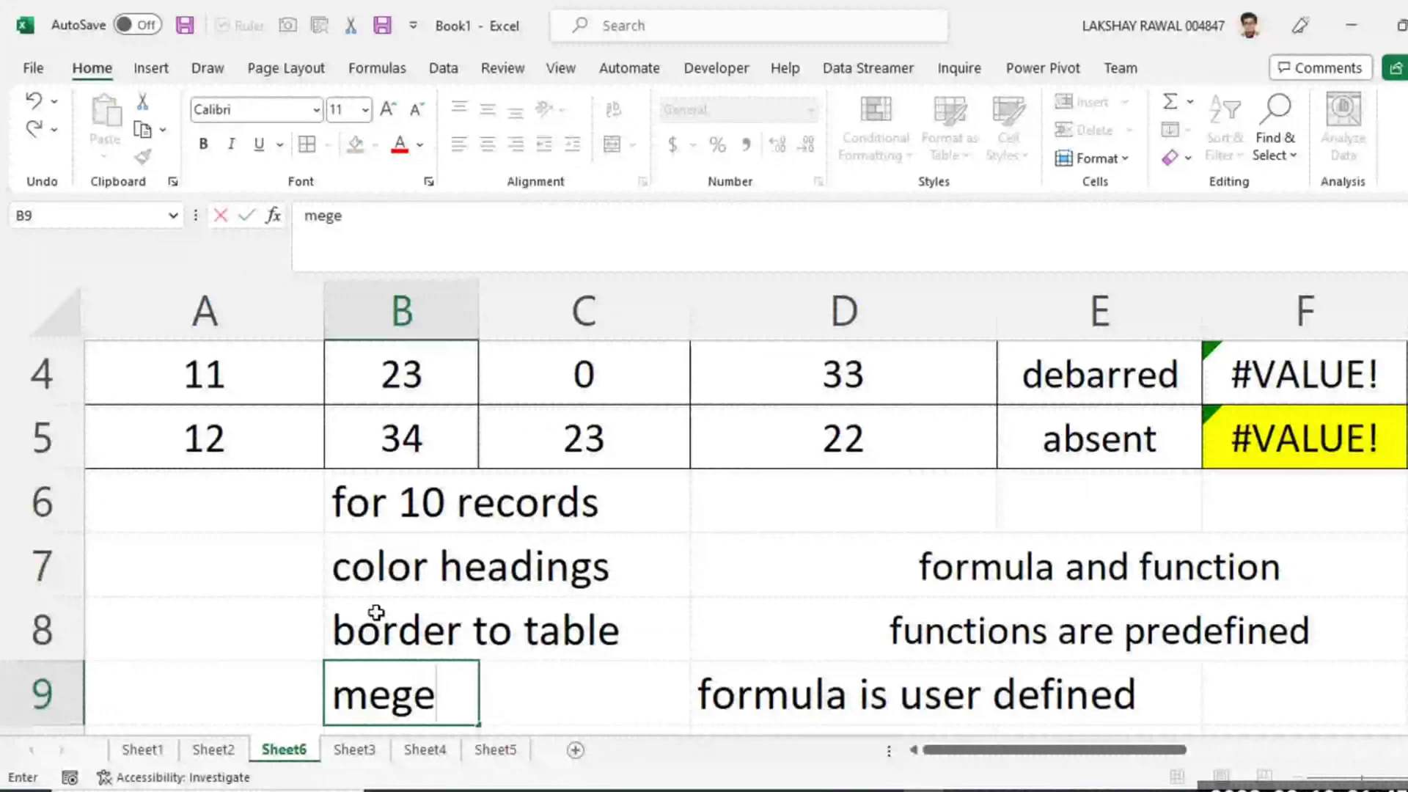
key("BackSpace")
key("BackSpace")
type("rge h")
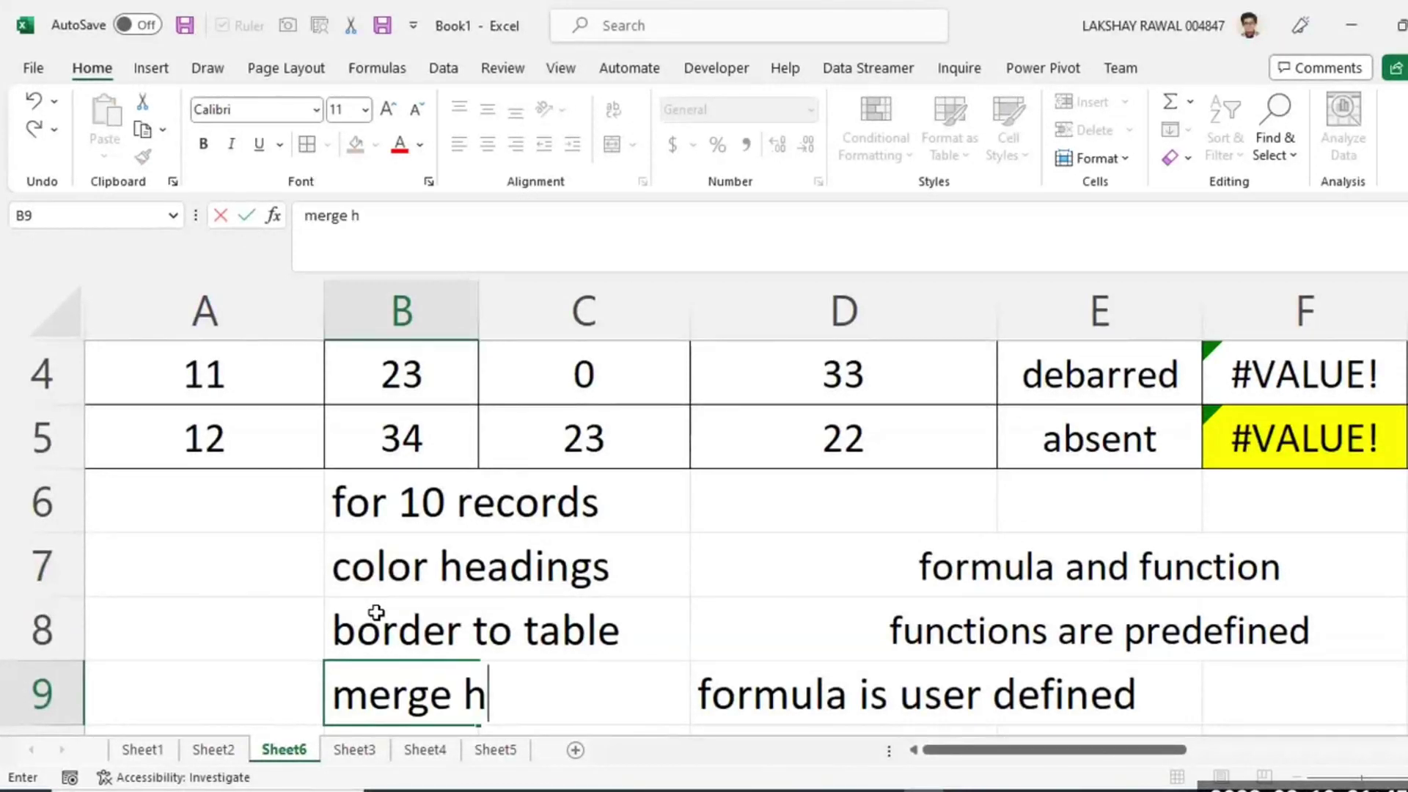
type("eadings")
key("Return")
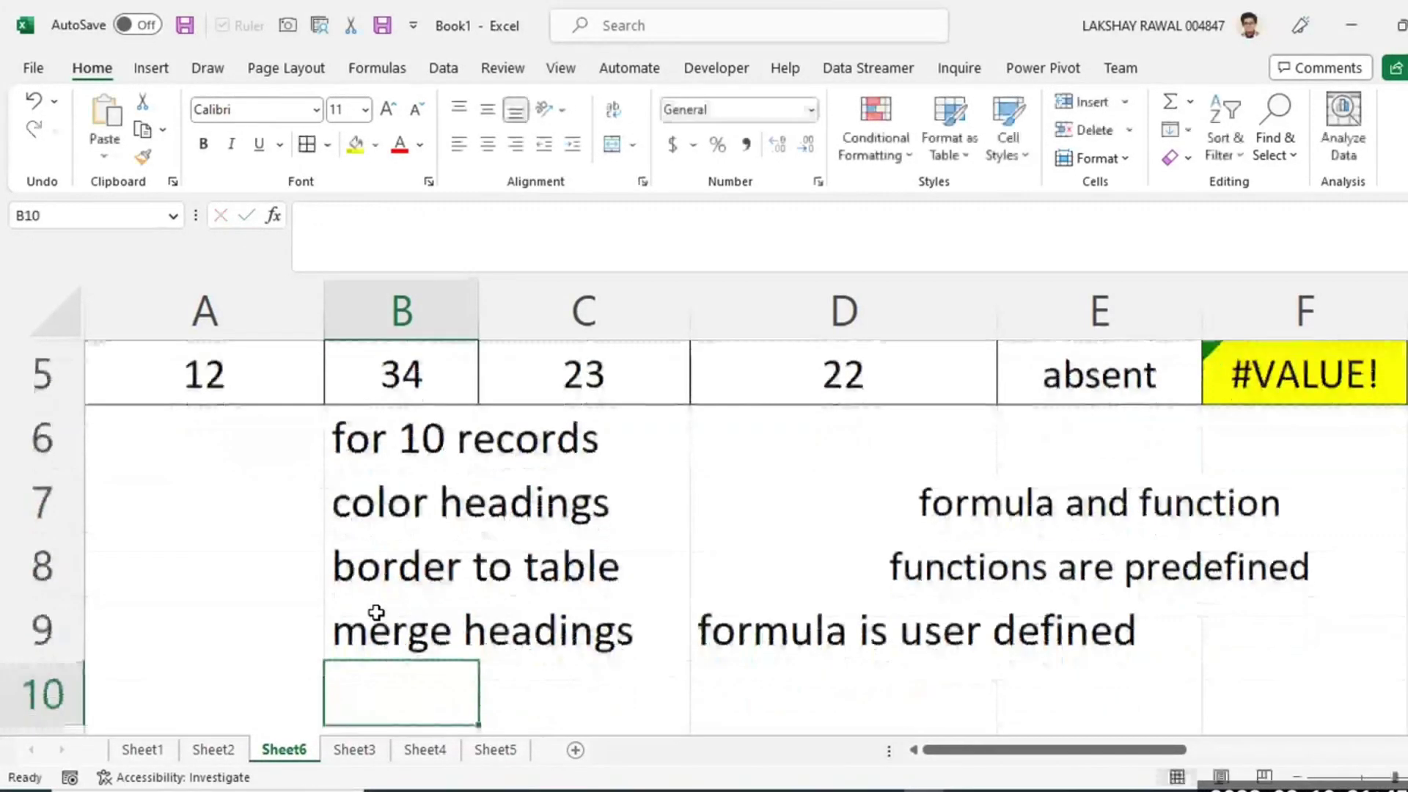
Apply cell borders to the block of assignment notes in B6:C9.
scroll(396, 651, "up", 1)
scroll(399, 638, "down", 2)
scroll(425, 513, "up", 1)
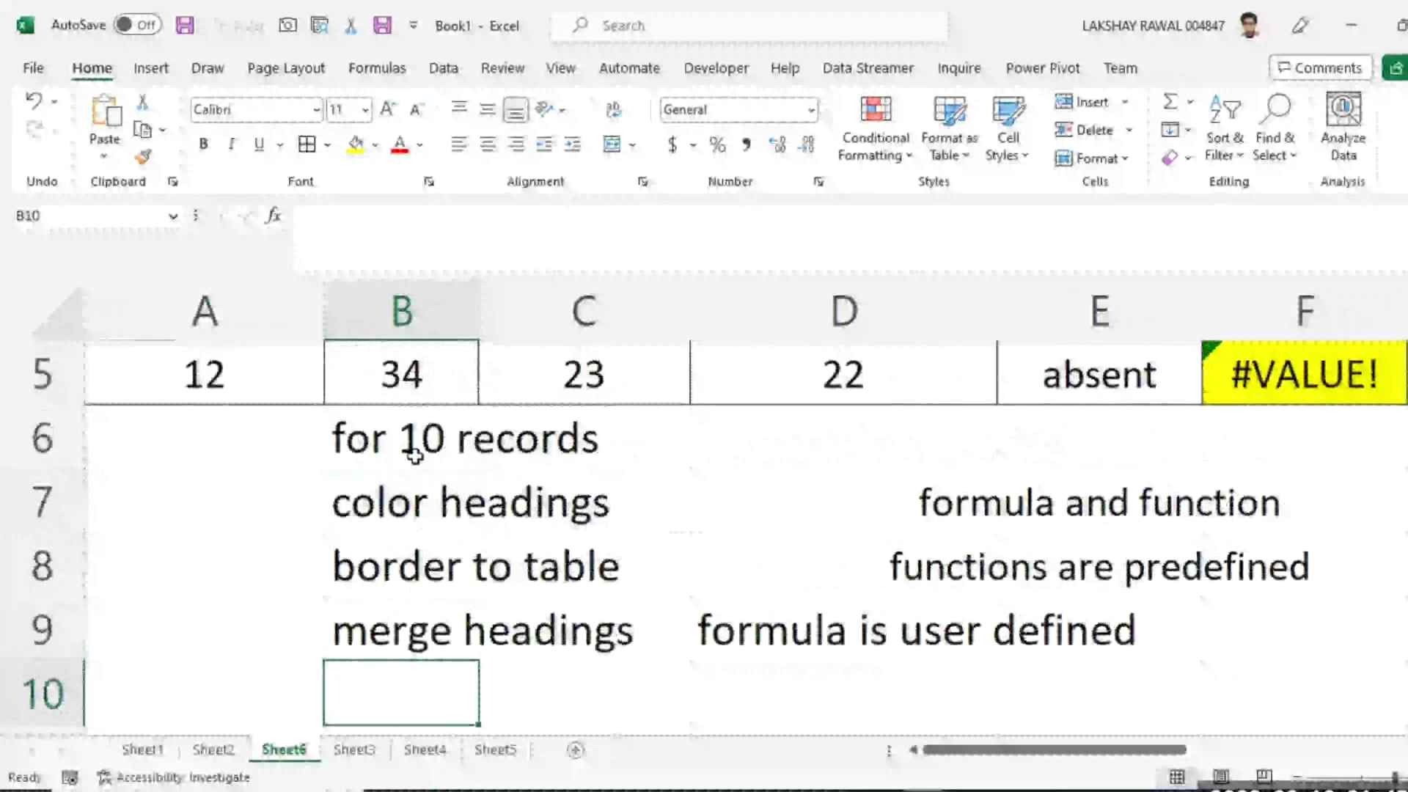
left_click_drag(410, 440, 570, 631)
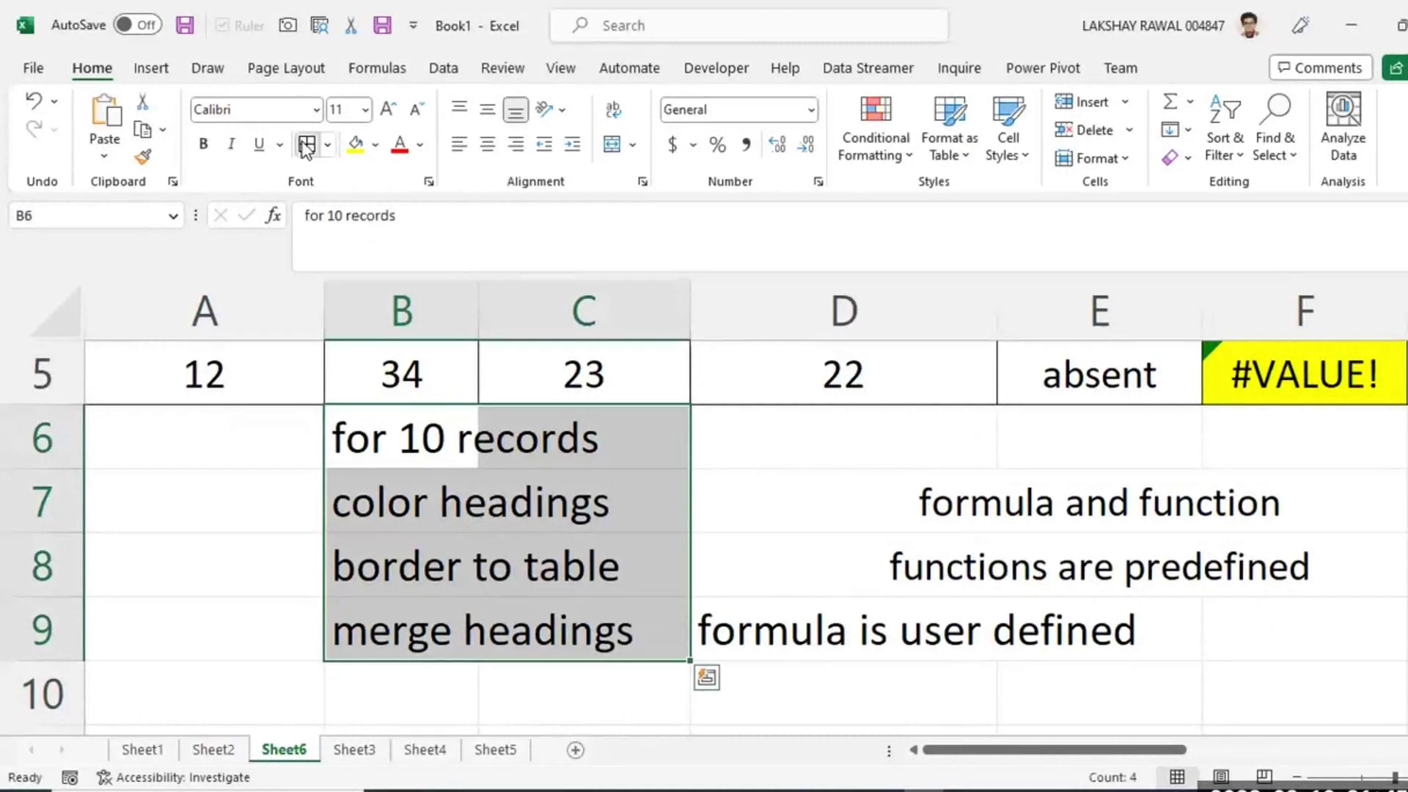
Select the formula and function notes in D7:G9.
left_click_drag(843, 480, 1376, 619)
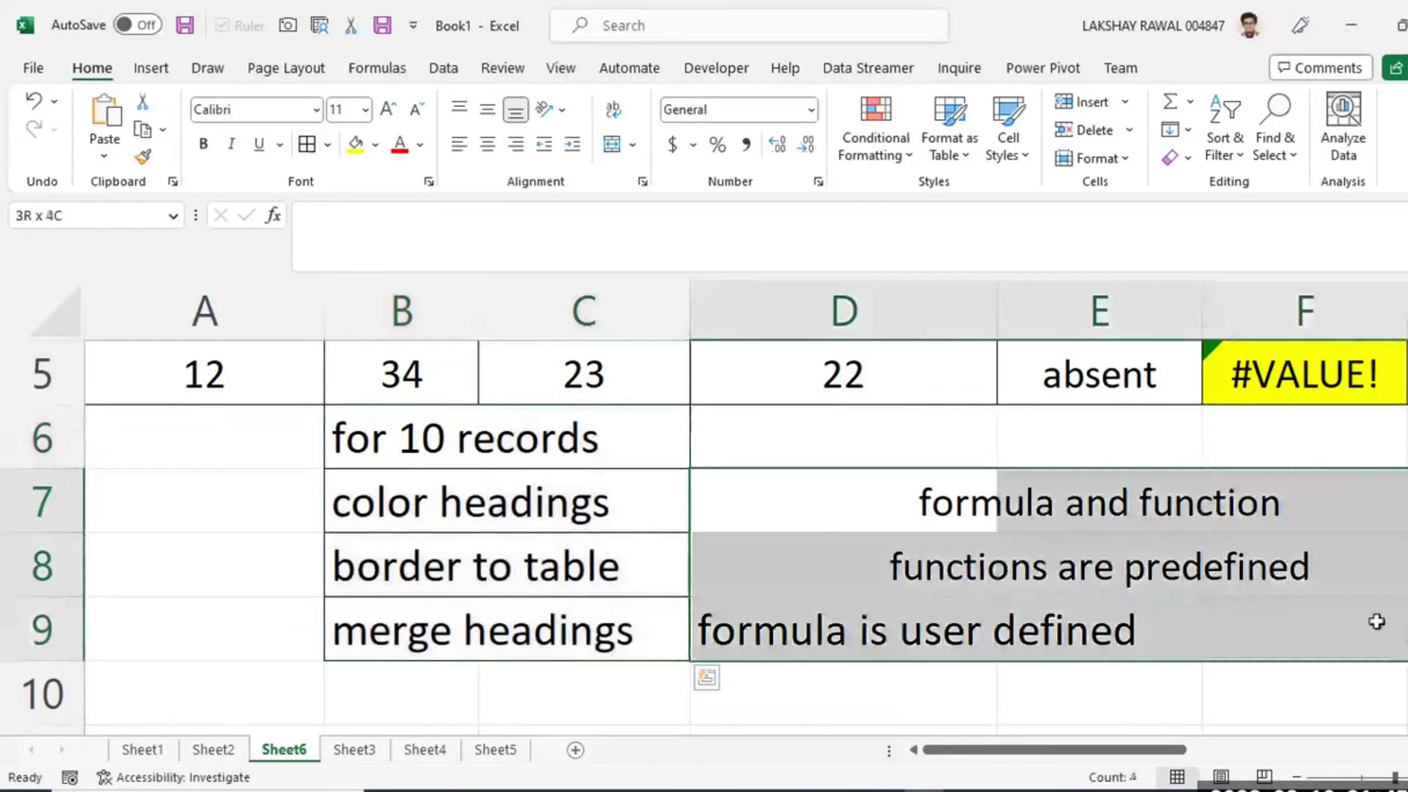